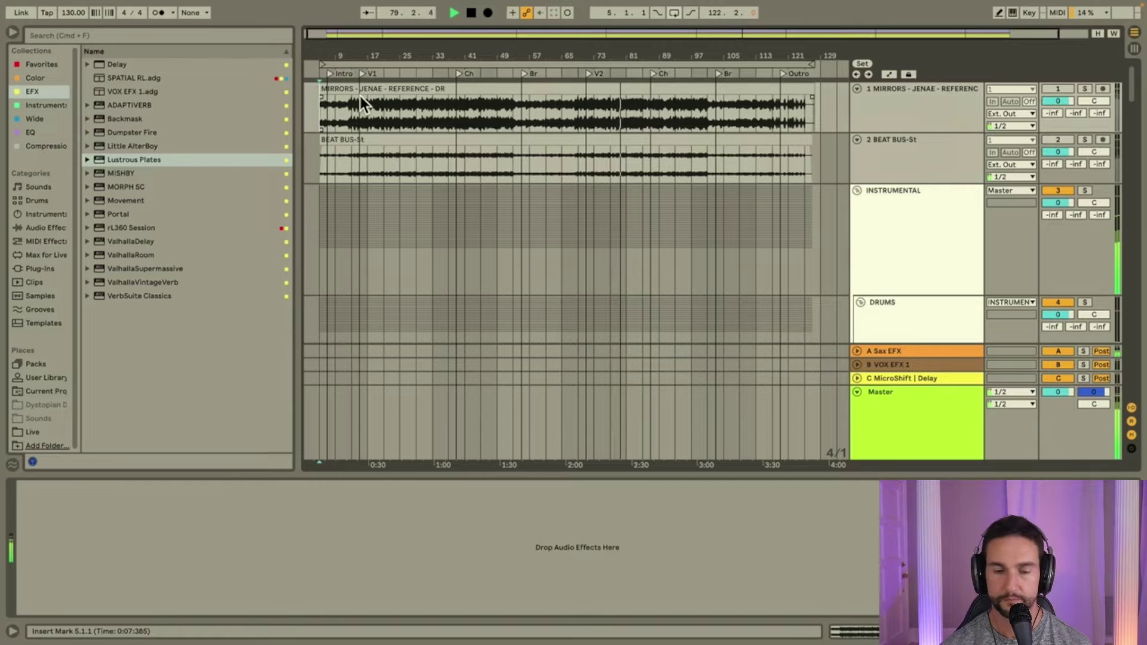
Listen to the song through to the end of the outro and stop playback.
{"action": "mouse_move", "coordinate": [367, 3]}
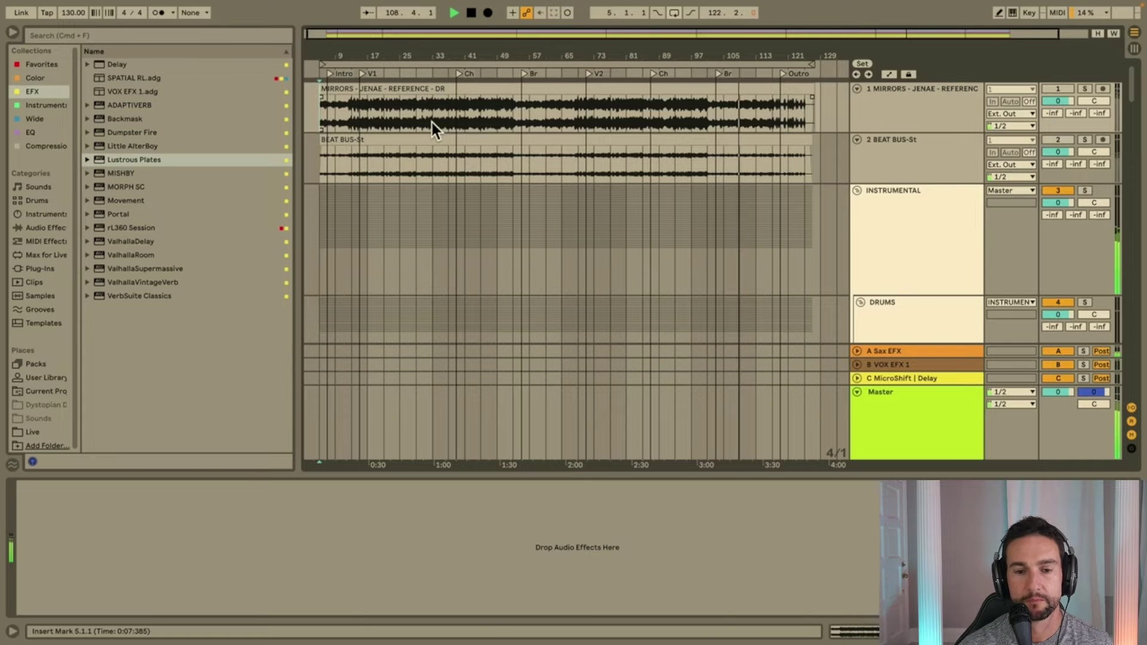
{"action": "left_click", "coordinate": [615, 149]}
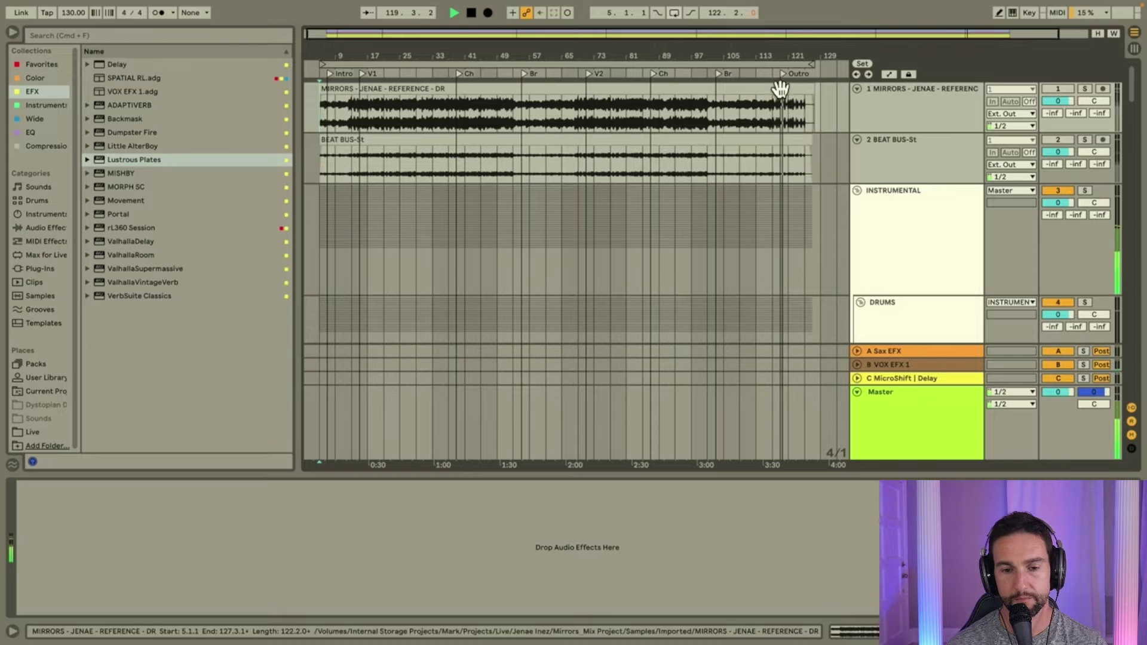
{"action": "left_click", "coordinate": [790, 177]}
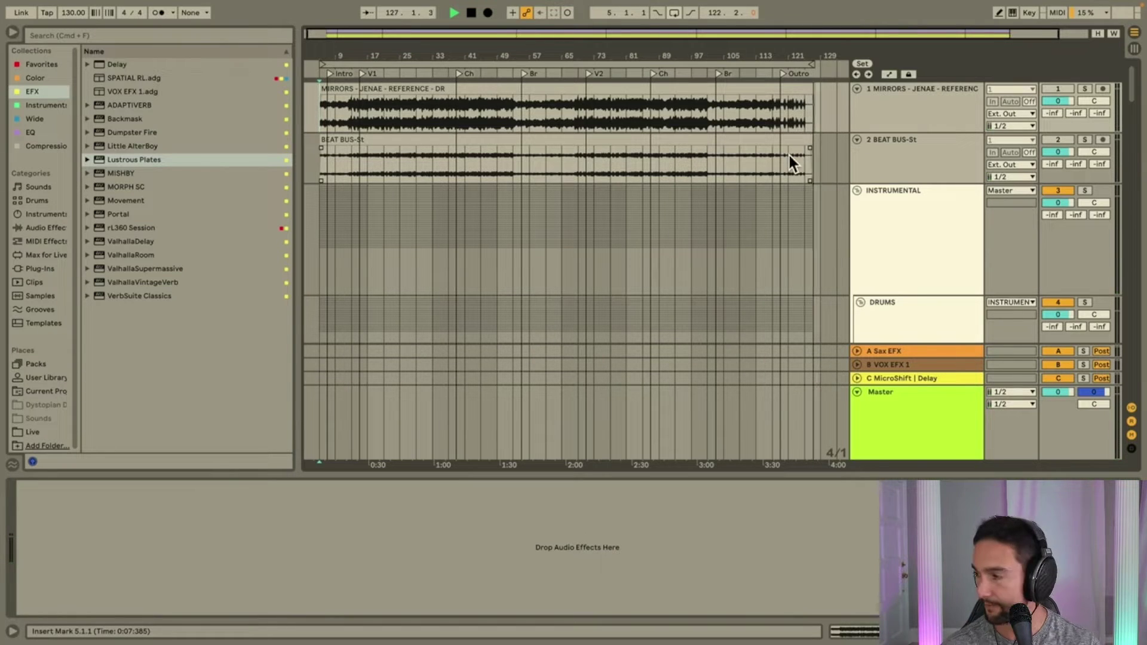
{"action": "key", "text": "space"}
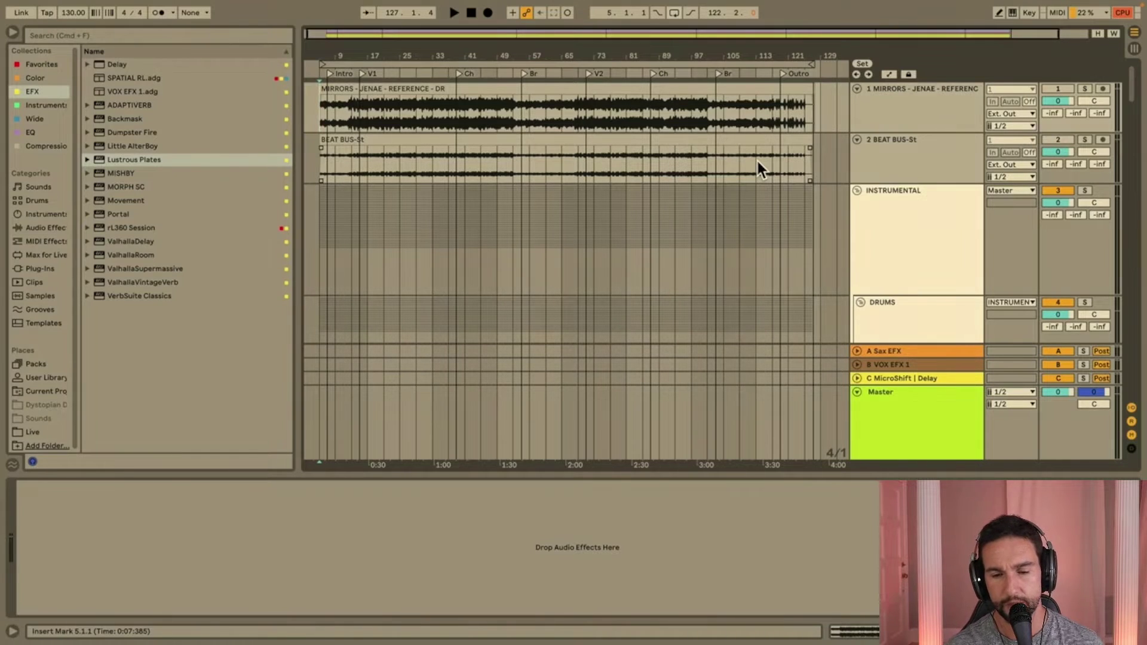
Select the DRUMS group and show the automation of its Auto Filter frequency in the arrangement.
{"action": "scroll", "coordinate": [893, 276], "scroll_direction": "down", "scroll_amount": 2}
{"action": "left_click", "coordinate": [896, 273]}
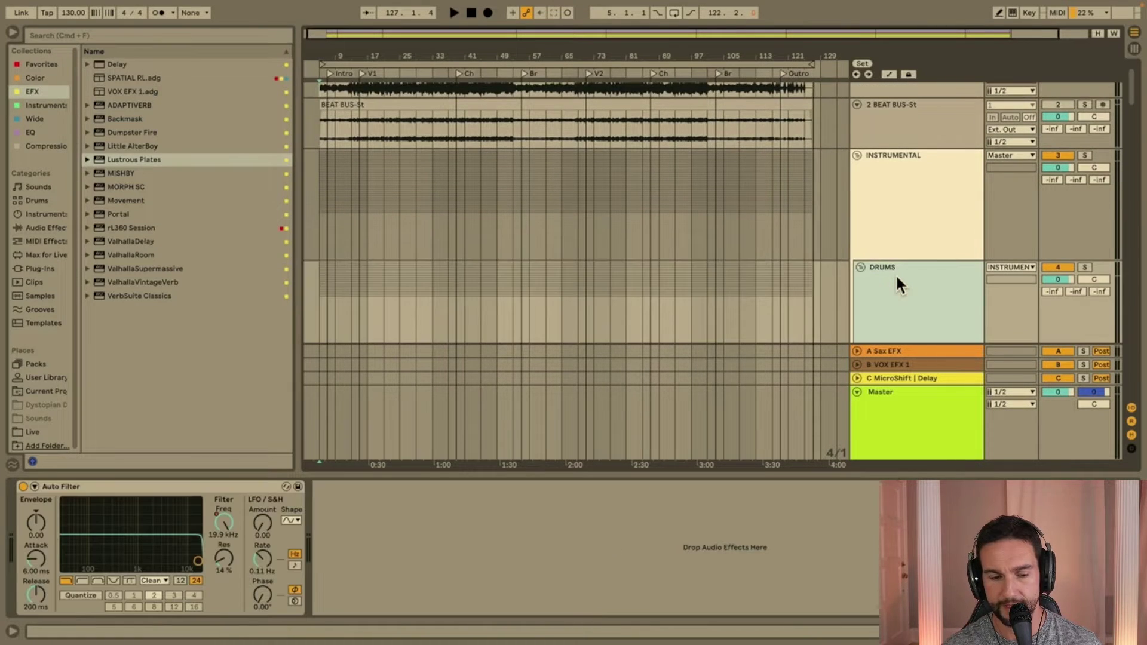
{"action": "scroll", "coordinate": [895, 274], "scroll_direction": "down", "scroll_amount": 5}
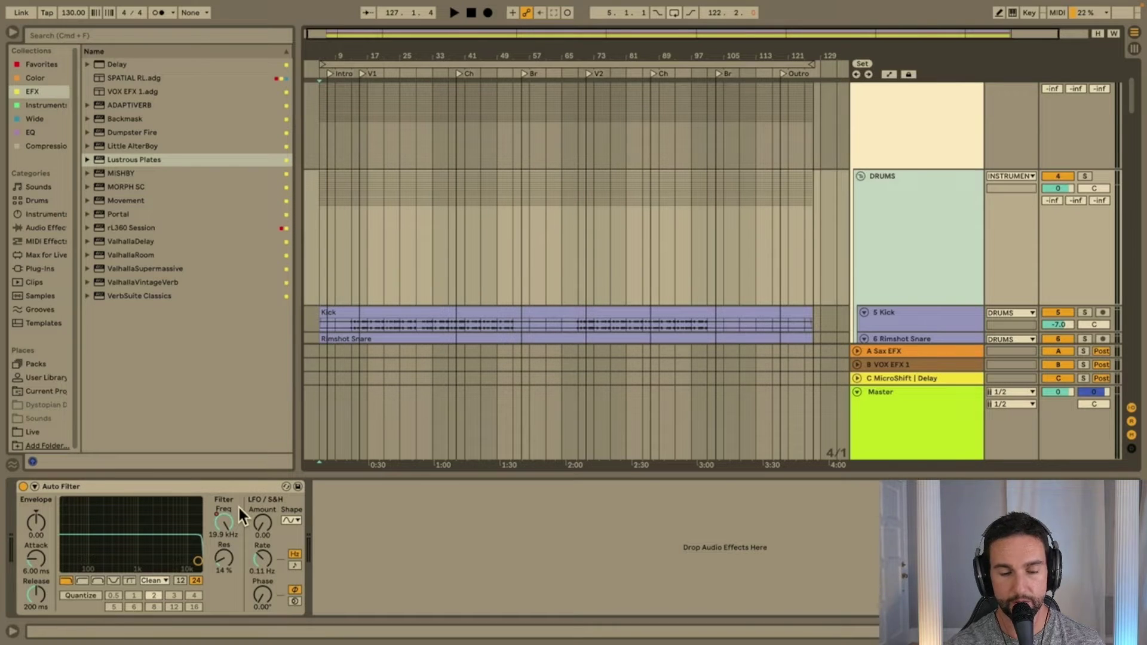
{"action": "left_click", "coordinate": [220, 519]}
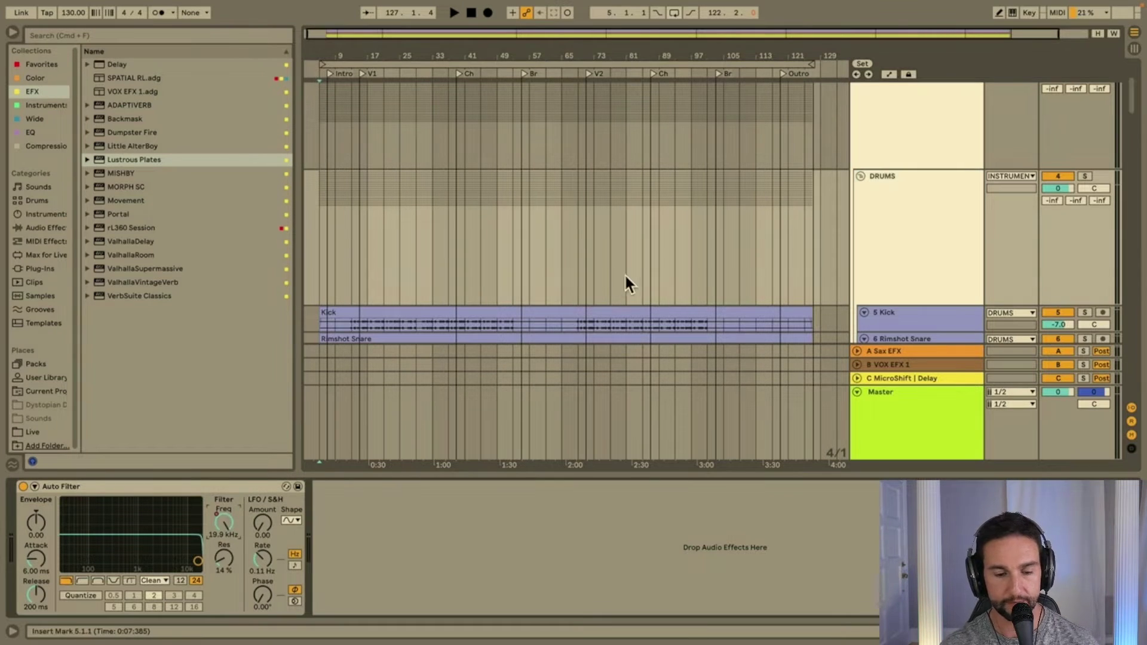
{"action": "key", "text": "a"}
{"action": "scroll", "coordinate": [665, 274], "scroll_direction": "up", "scroll_amount": 10}
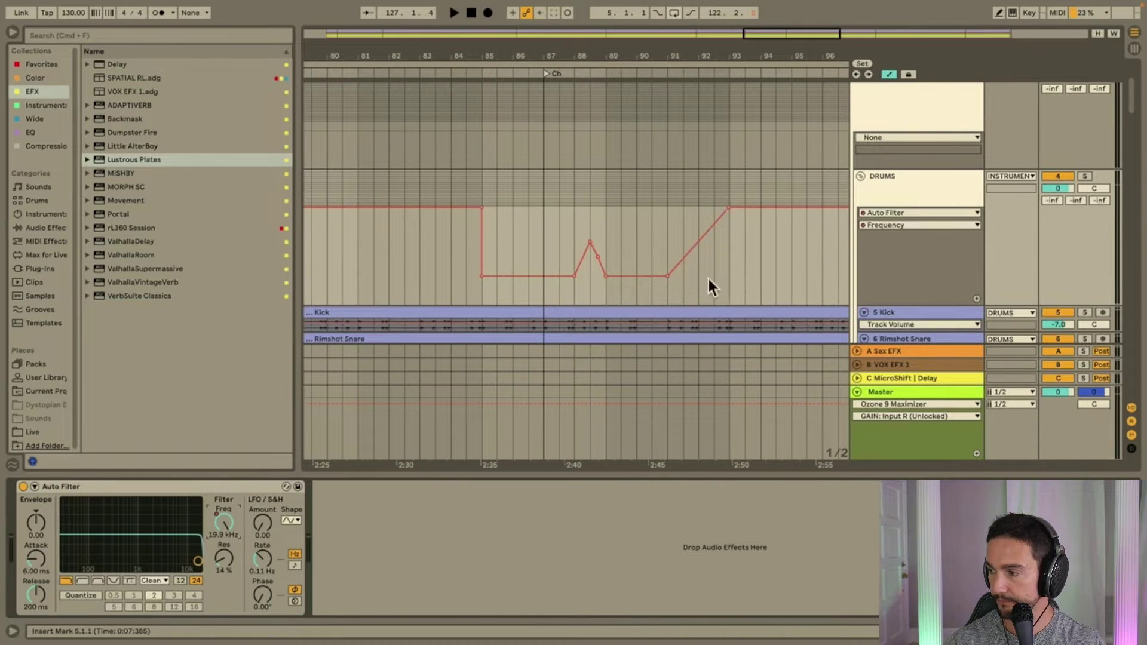
Select bars 85 to 93 of the DRUMS filter frequency automation around the second chorus and view them within the whole song.
{"action": "scroll", "coordinate": [687, 263], "scroll_direction": "down", "scroll_amount": 6}
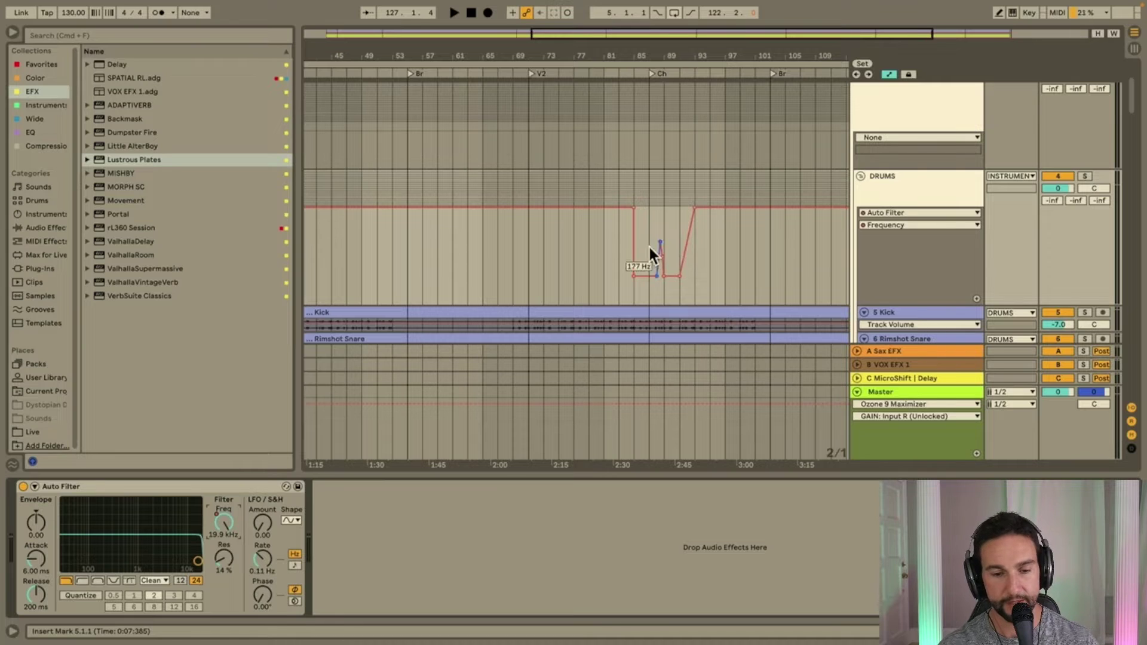
{"action": "left_click_drag", "start_coordinate": [630, 288], "coordinate": [697, 288]}
{"action": "key", "text": "minus"}
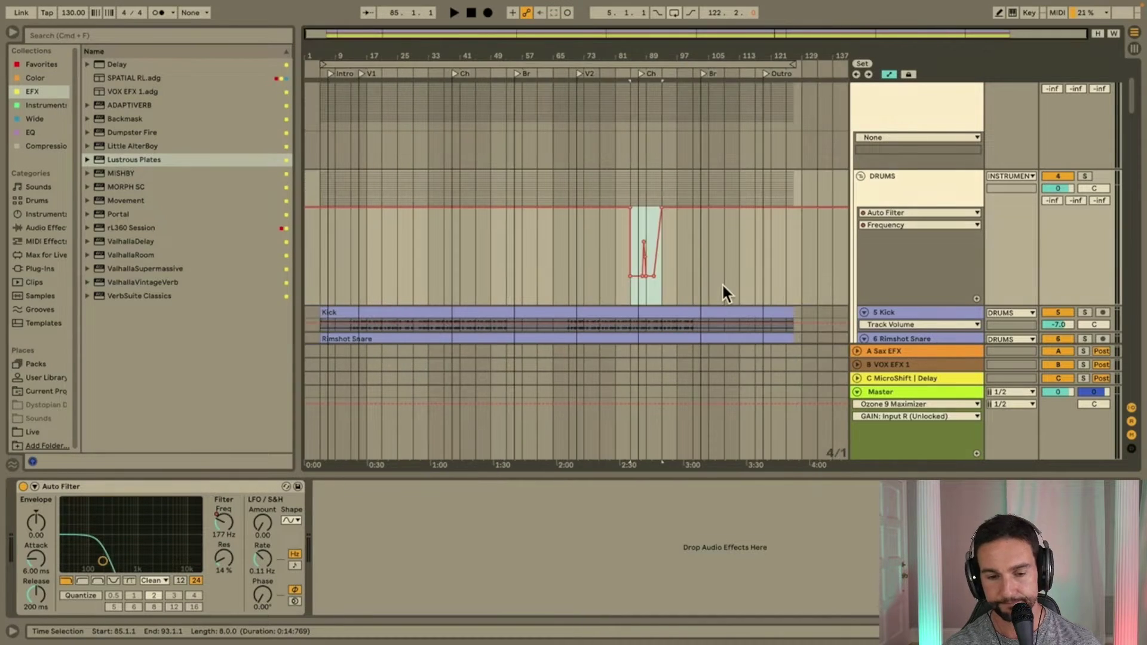
{"action": "scroll", "coordinate": [734, 272], "scroll_direction": "up", "scroll_amount": 2}
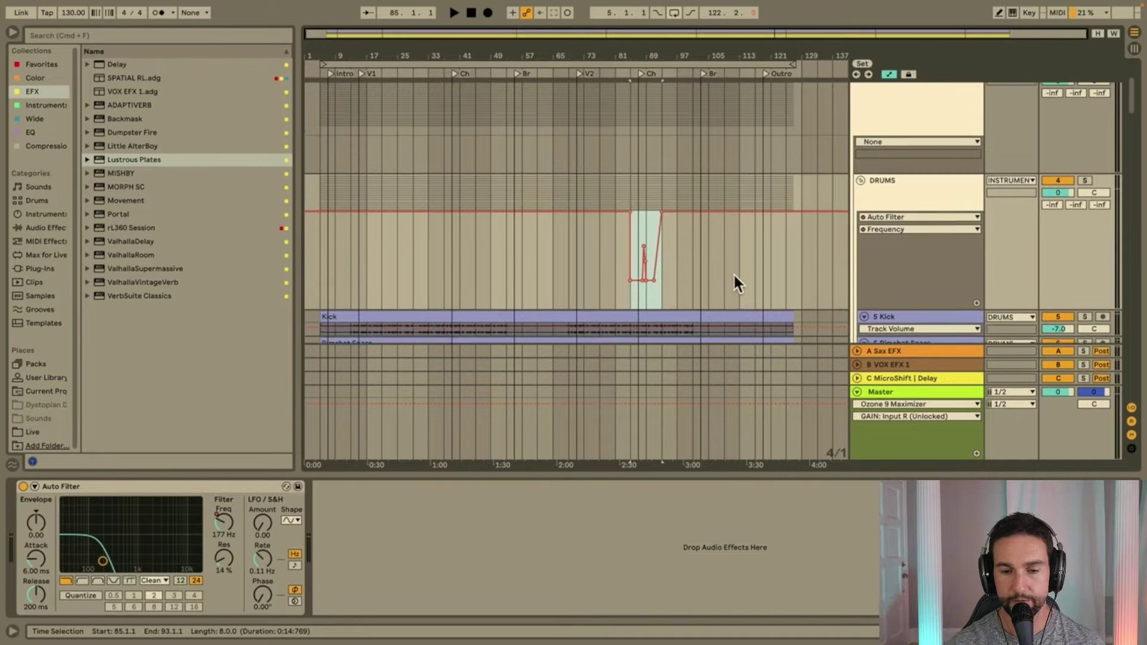
Fold the DRUMS group and check the devices on the INSTRUMENTAL, BEAT BUS-St and DRUMS tracks.
{"action": "left_click", "coordinate": [860, 190]}
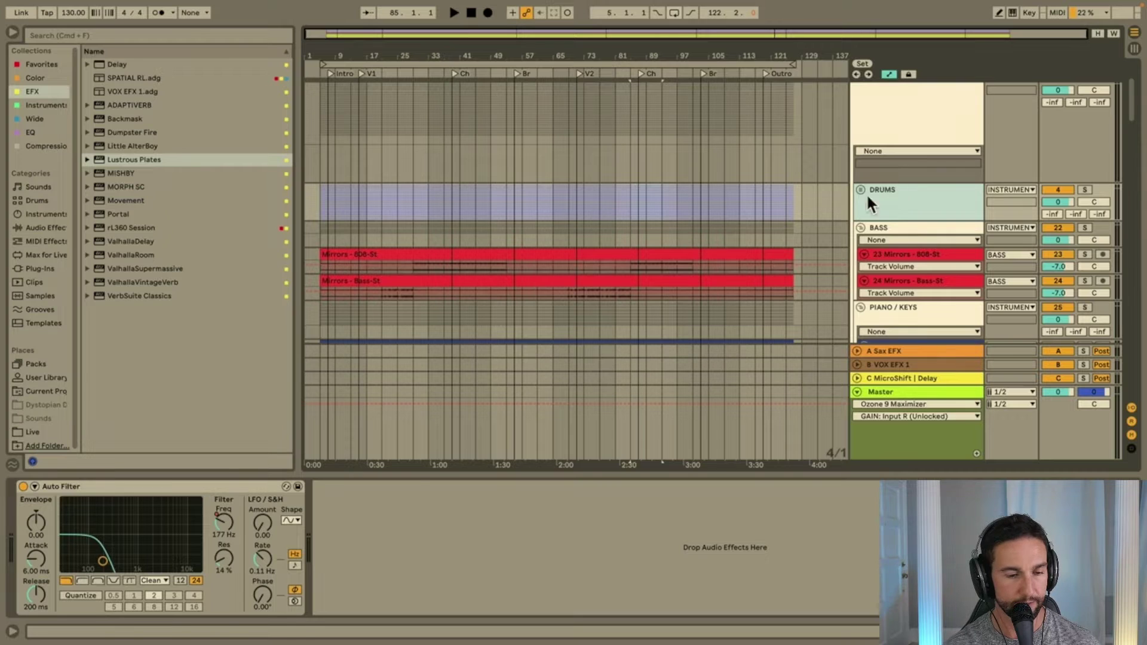
{"action": "scroll", "coordinate": [904, 199], "scroll_direction": "up", "scroll_amount": 4}
{"action": "left_click", "coordinate": [904, 199]}
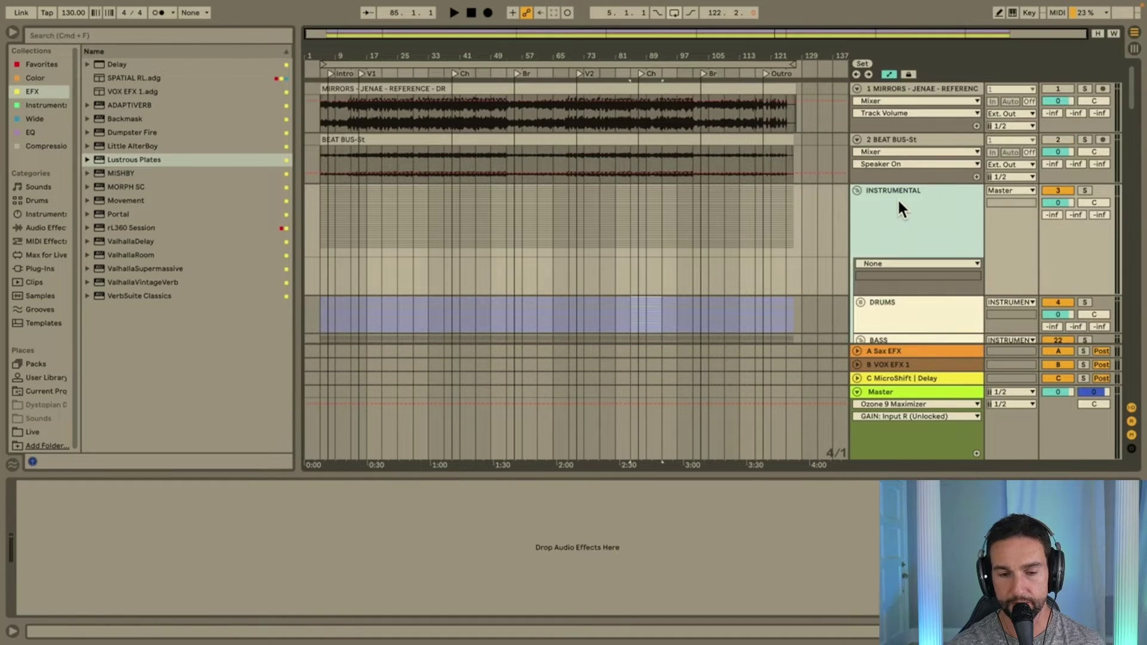
{"action": "left_click", "coordinate": [901, 139]}
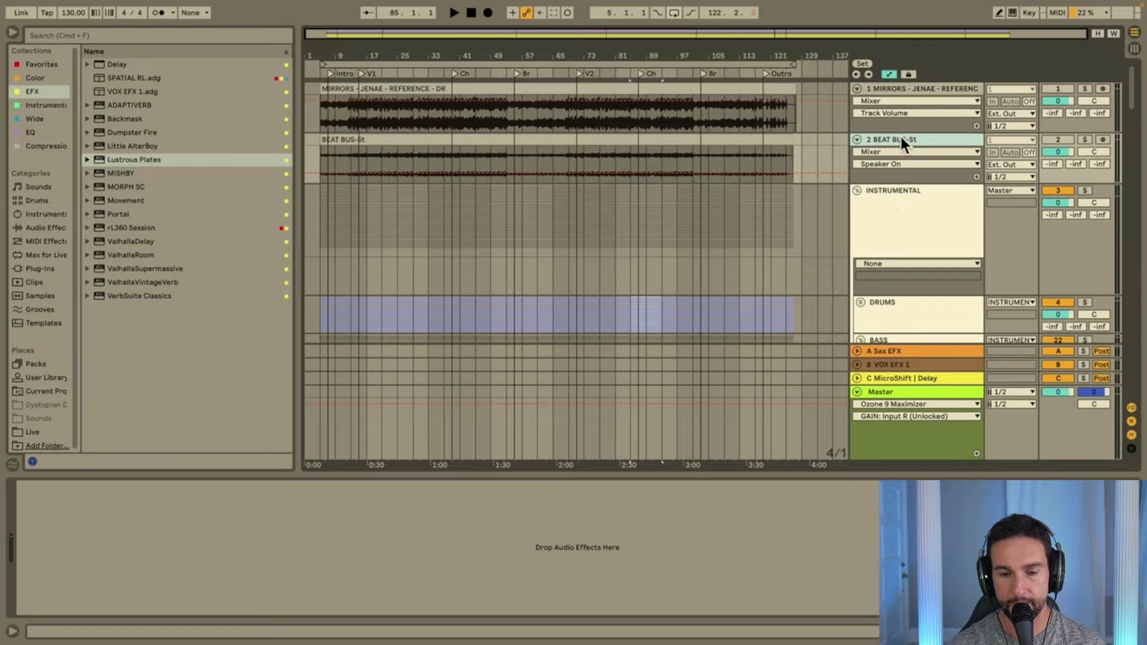
{"action": "left_click", "coordinate": [898, 208]}
{"action": "scroll", "coordinate": [905, 233], "scroll_direction": "down", "scroll_amount": 3}
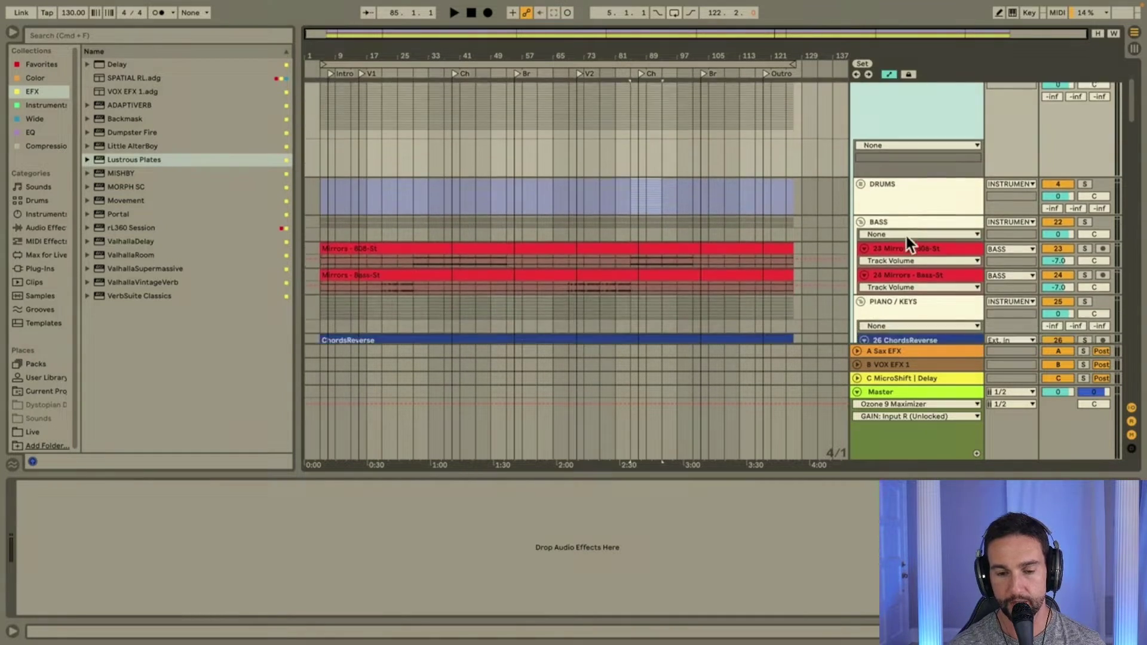
{"action": "left_click", "coordinate": [904, 192]}
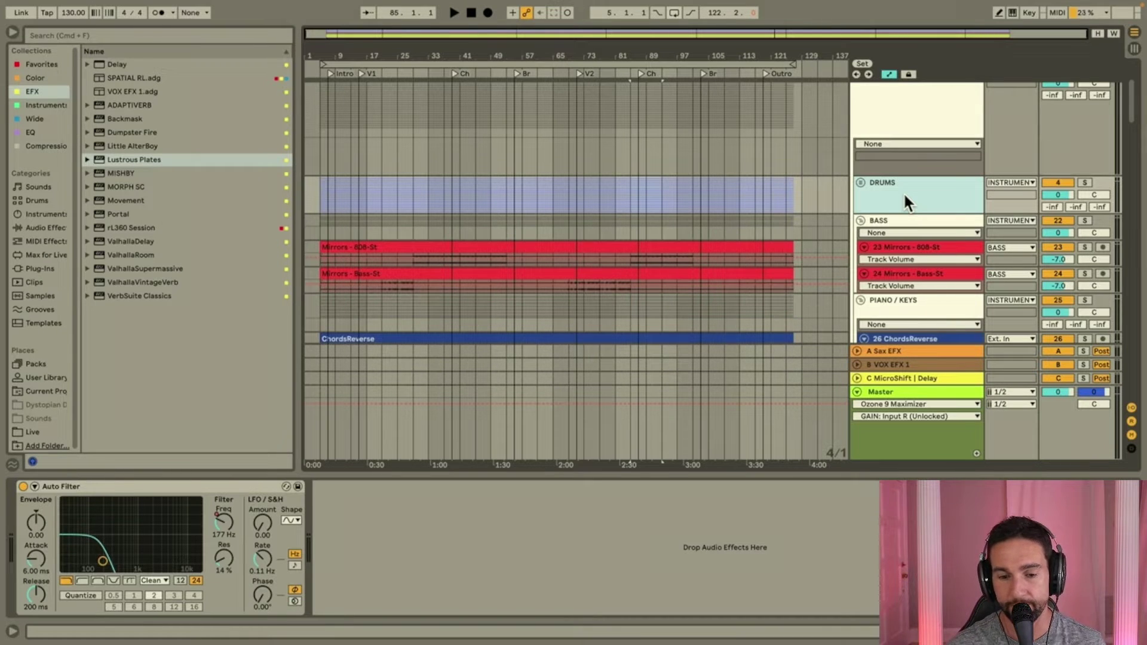
Open the second Ozone 9 Maximizer on the Master track, examine its settings and close it.
{"action": "left_click", "coordinate": [909, 395]}
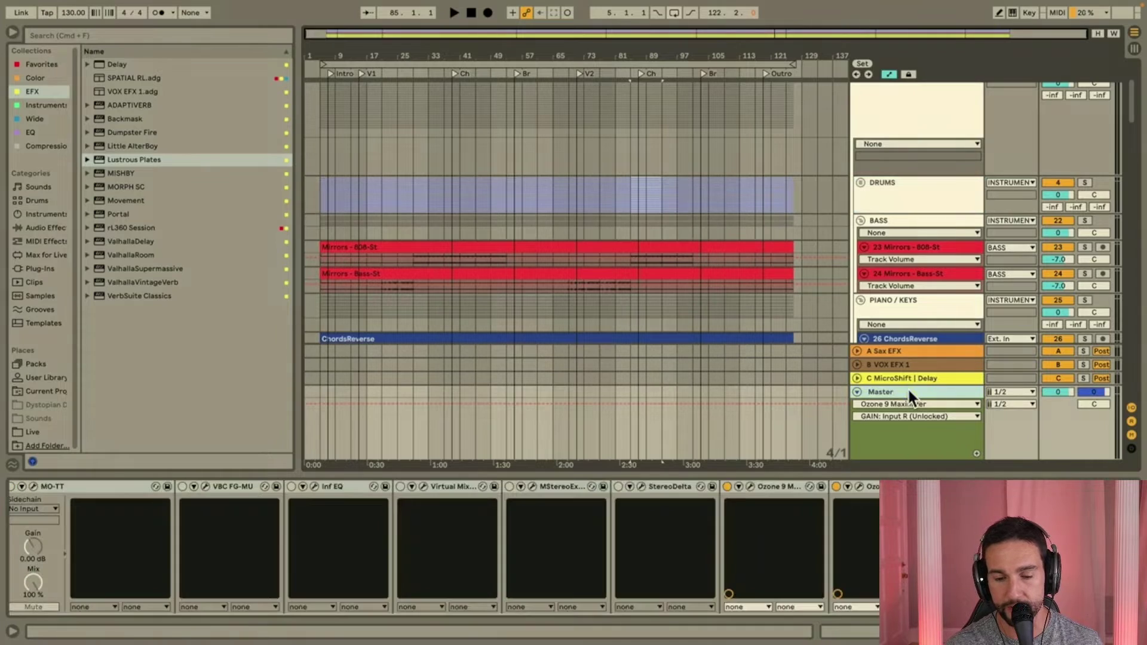
{"action": "left_click", "coordinate": [859, 487]}
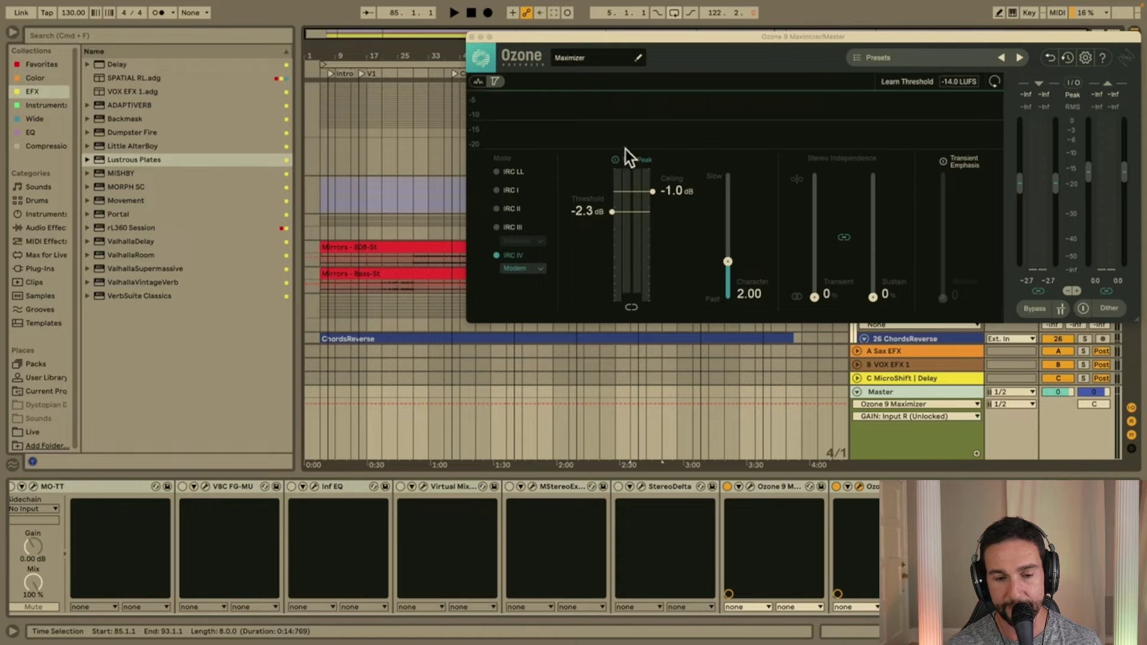
{"action": "left_click", "coordinate": [472, 36]}
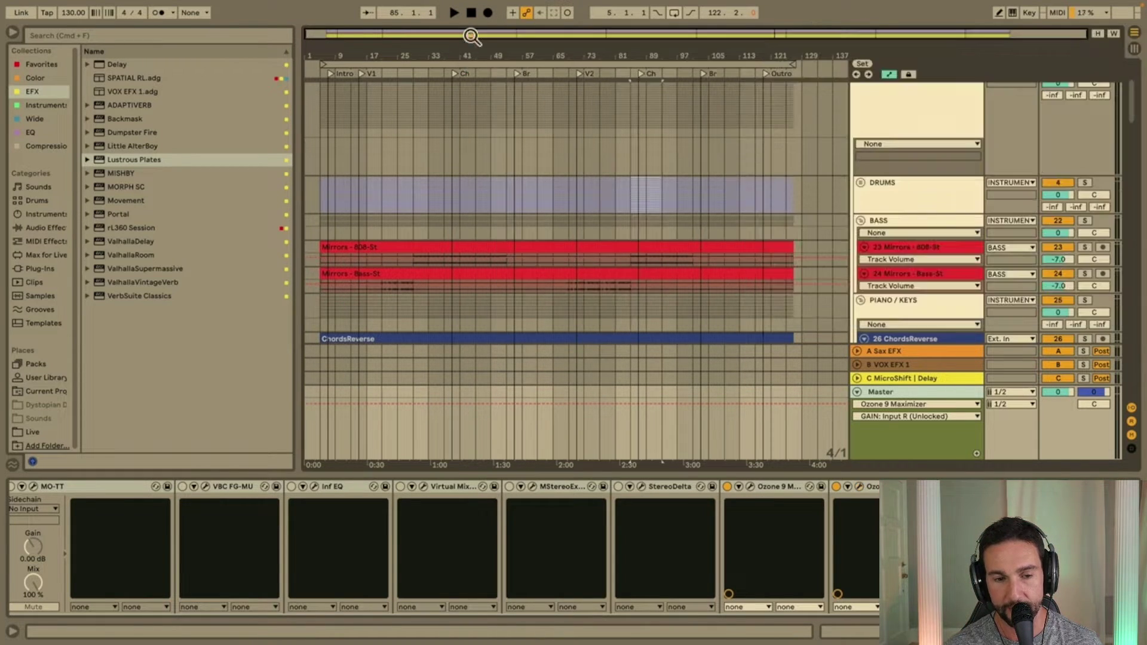
Open the Insight 2 meter on the Master track and move its window clear of the song markers.
{"action": "left_click", "coordinate": [968, 486]}
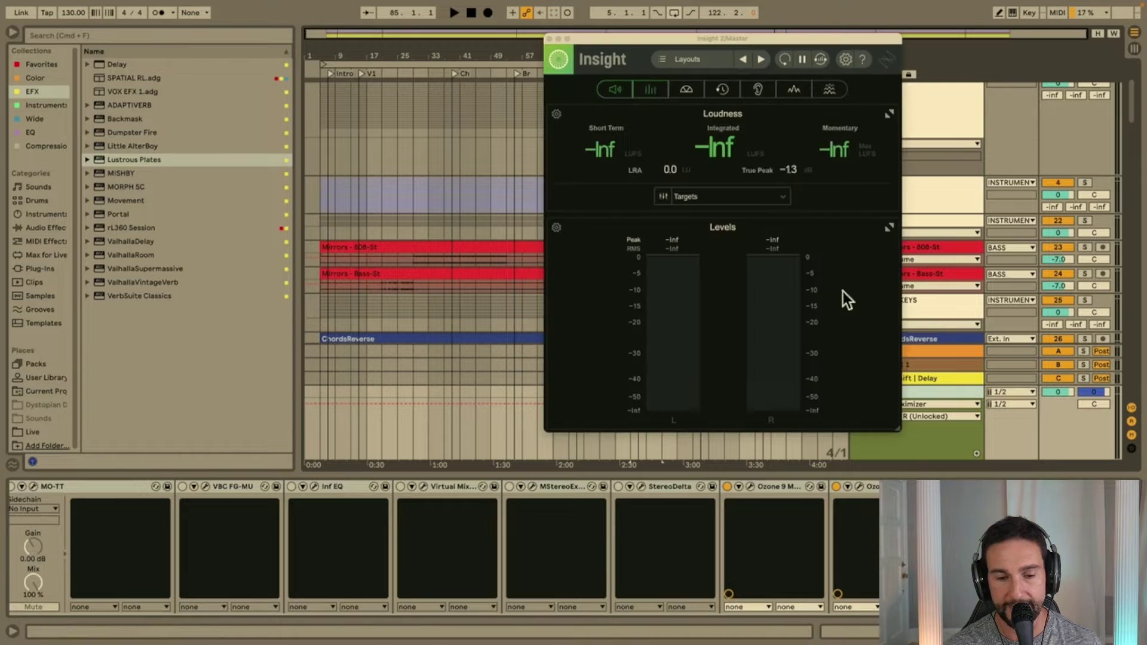
{"action": "left_click", "coordinate": [795, 39]}
{"action": "left_click_drag", "start_coordinate": [795, 37], "coordinate": [717, 250]}
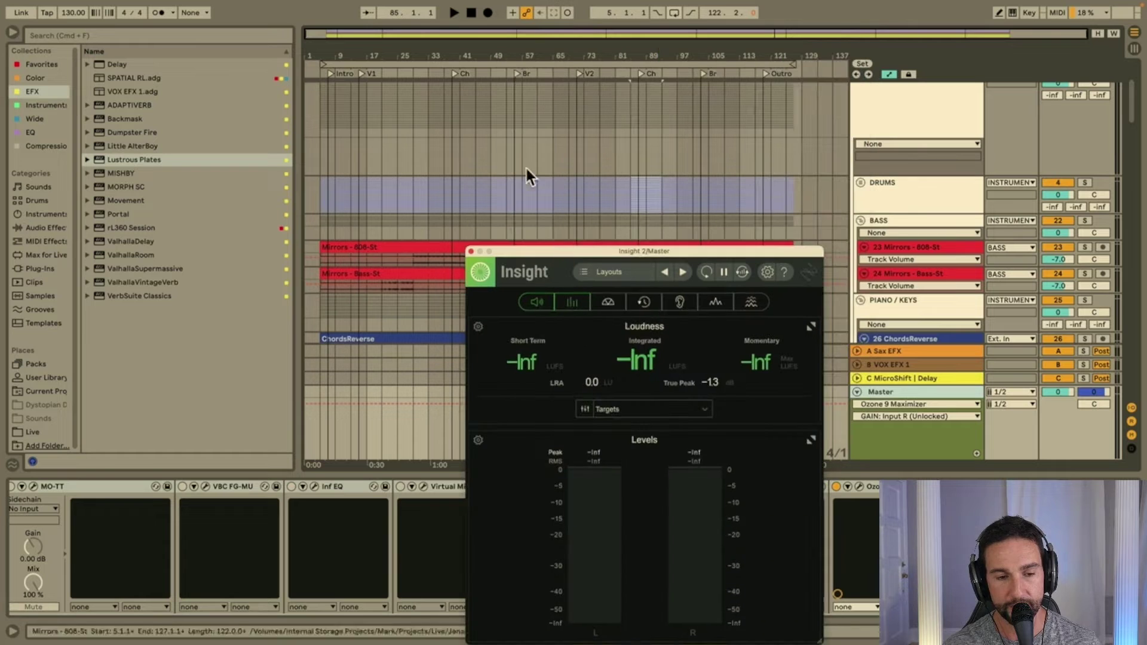
Play from the first chorus marker to check loudness and true peak in Insight 2, stop playback and close the meter.
{"action": "left_click", "coordinate": [455, 73]}
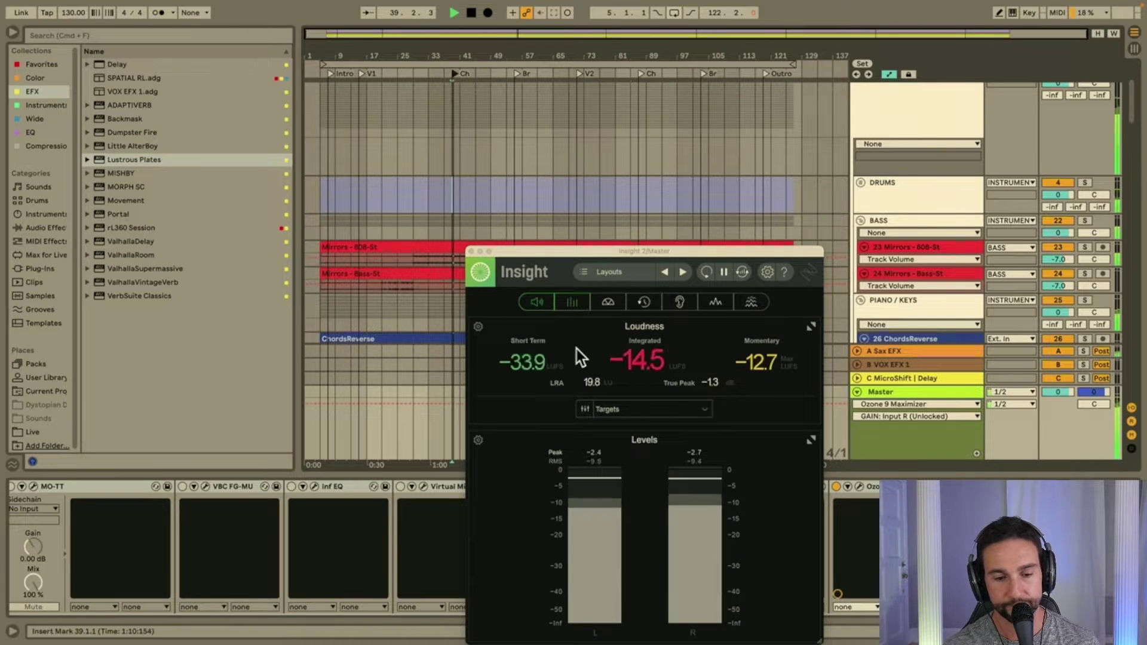
{"action": "left_click", "coordinate": [661, 251]}
{"action": "left_click_drag", "start_coordinate": [661, 251], "coordinate": [638, 45]}
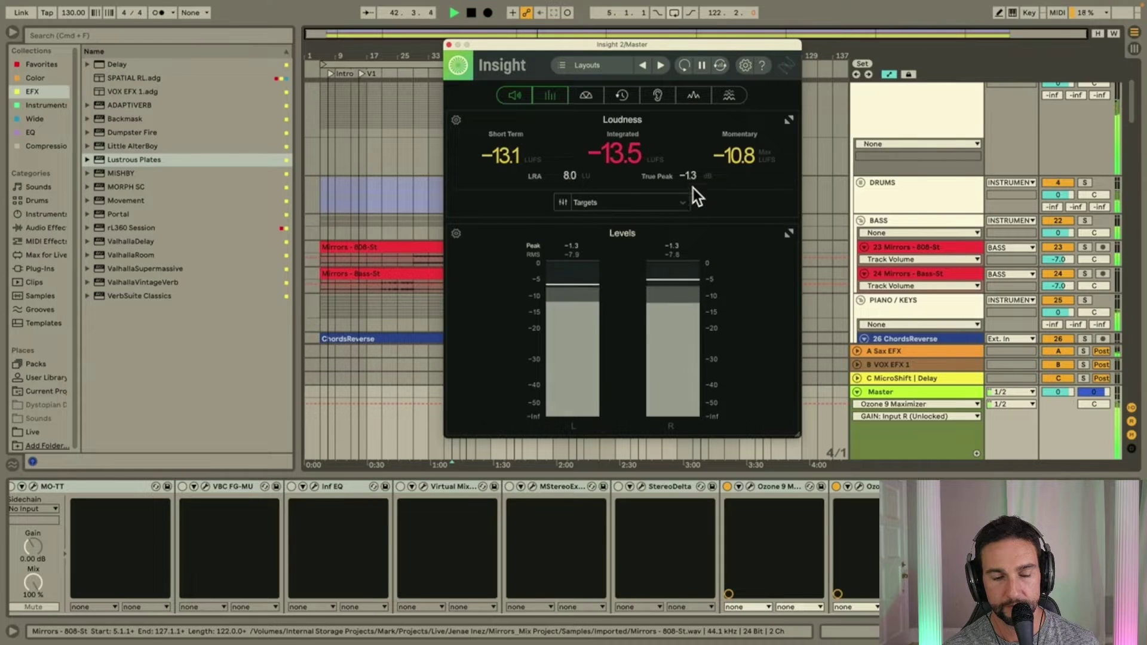
{"action": "left_click", "coordinate": [684, 65]}
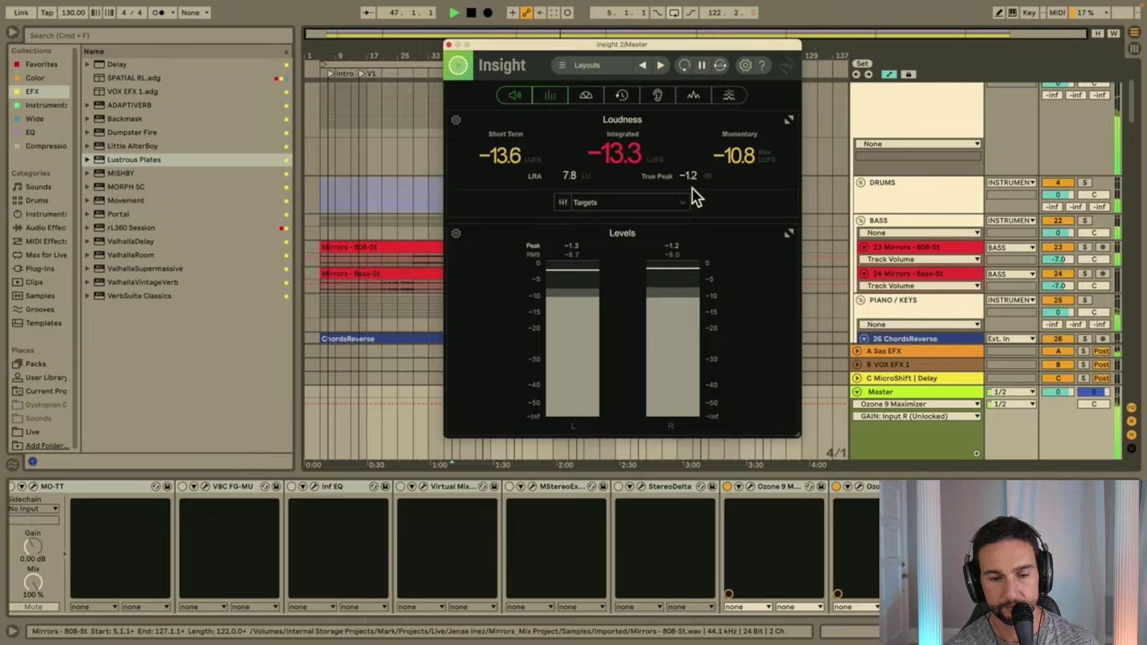
{"action": "key", "text": "space"}
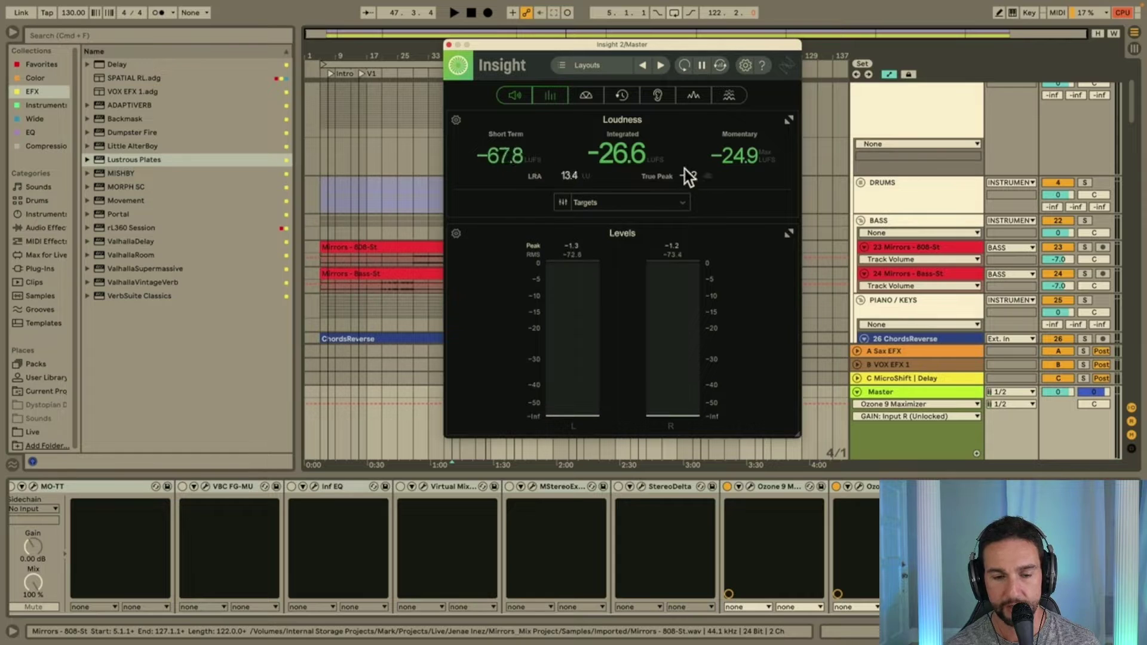
{"action": "left_click", "coordinate": [449, 44]}
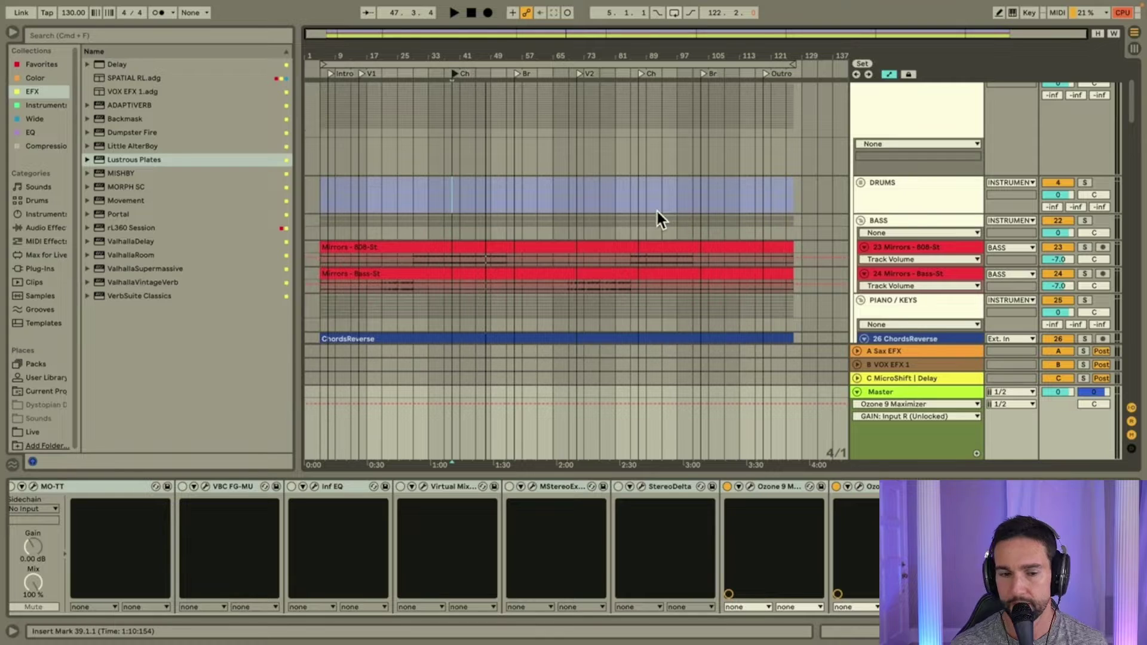
Select the INSTRUMENTAL group, then fold and unfold it to examine what it contains.
{"action": "scroll", "coordinate": [657, 215], "scroll_direction": "down", "scroll_amount": 5}
{"action": "scroll", "coordinate": [656, 216], "scroll_direction": "up", "scroll_amount": 4}
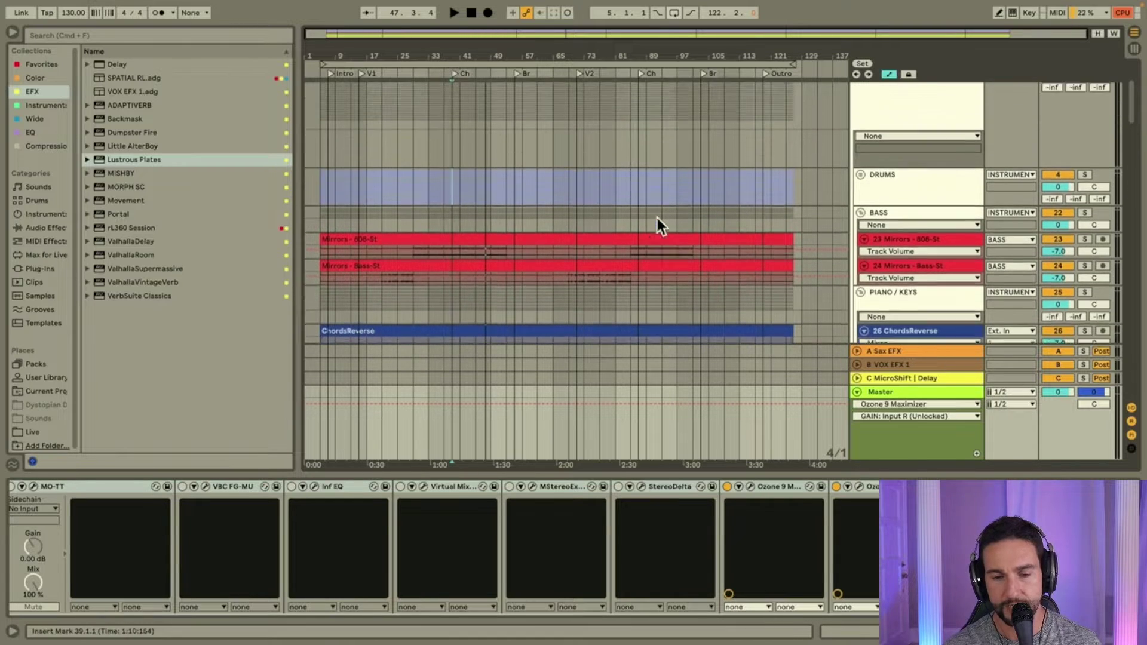
{"action": "scroll", "coordinate": [657, 218], "scroll_direction": "up", "scroll_amount": 3}
{"action": "left_click", "coordinate": [899, 217]}
{"action": "left_click", "coordinate": [862, 89]}
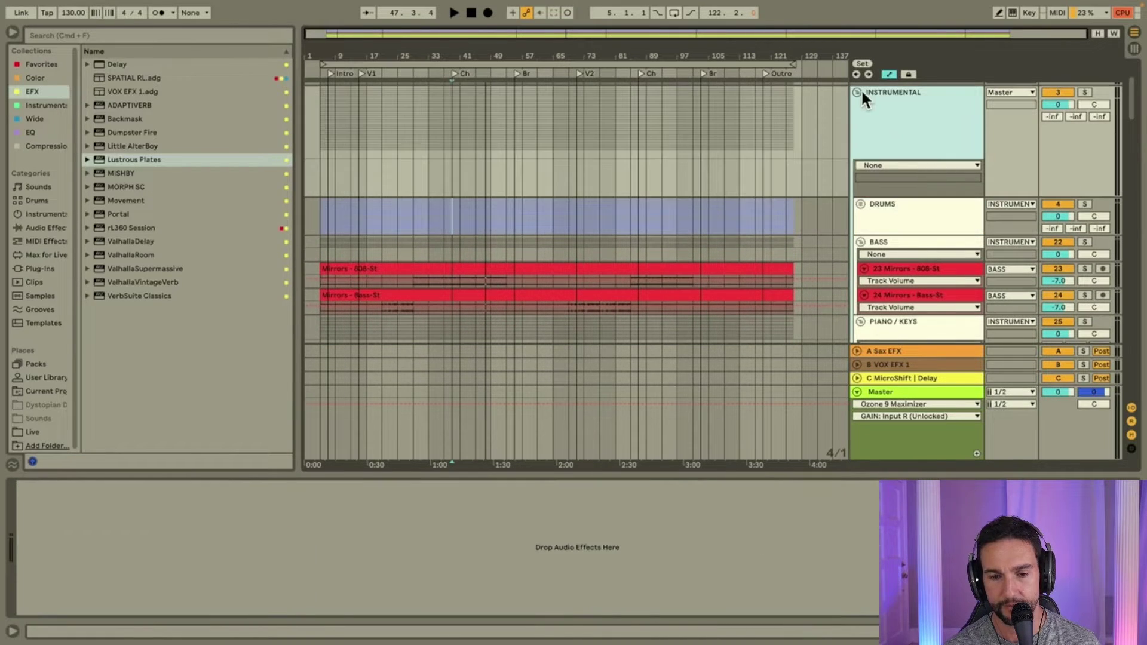
{"action": "left_click", "coordinate": [857, 93]}
{"action": "left_click", "coordinate": [857, 93]}
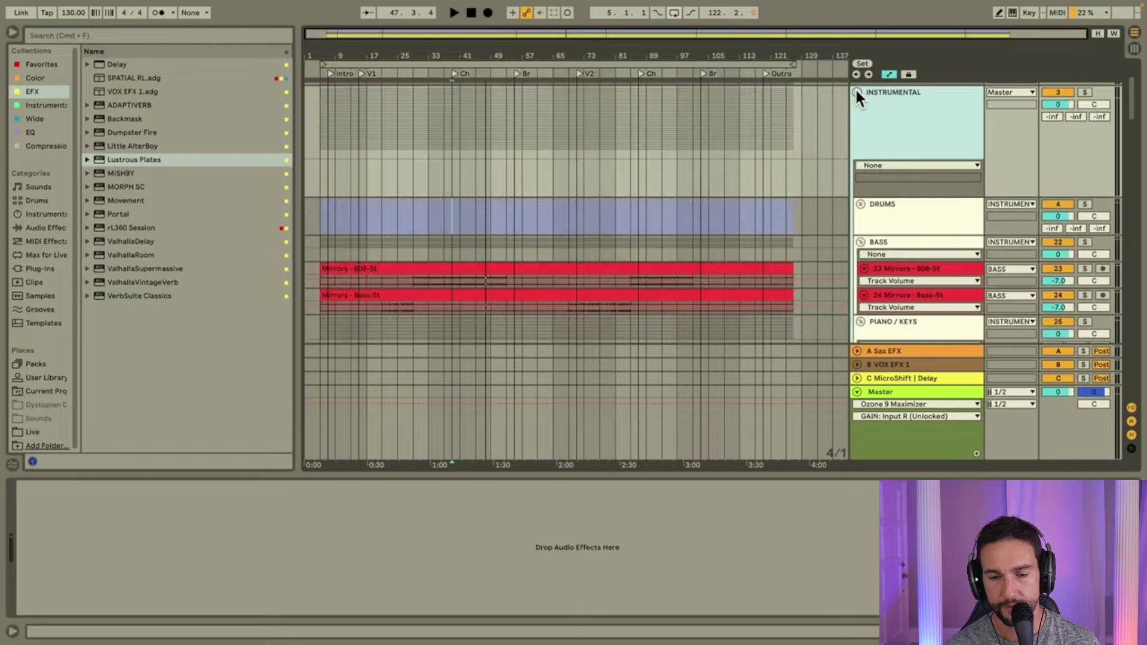
Unfold the DRUMS group and look through its tracks from Kick to Mirrors - Drums Reverse-St.
{"action": "scroll", "coordinate": [885, 141], "scroll_direction": "down", "scroll_amount": 3}
{"action": "left_click", "coordinate": [889, 143]}
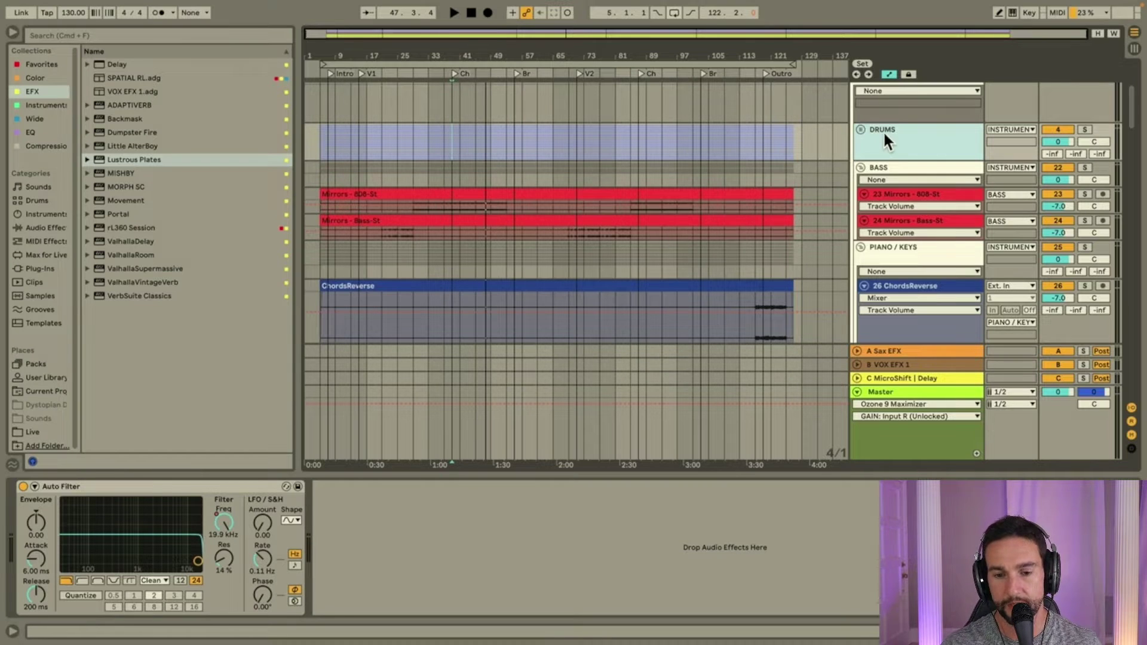
{"action": "left_click", "coordinate": [861, 128]}
{"action": "scroll", "coordinate": [881, 155], "scroll_direction": "down", "scroll_amount": 3}
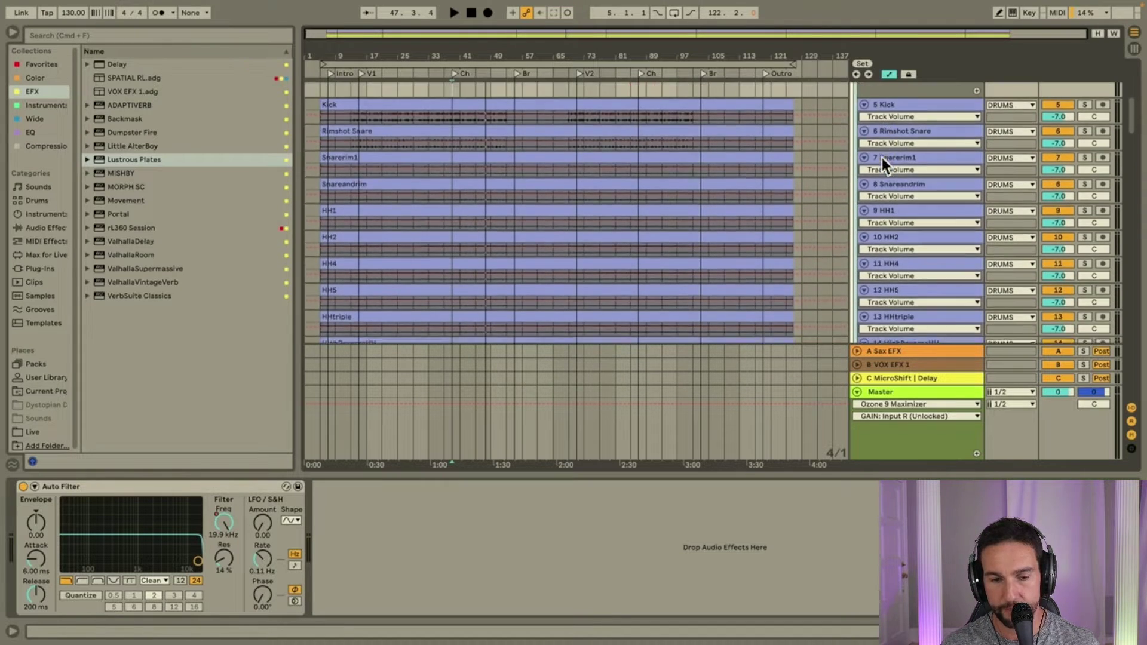
{"action": "scroll", "coordinate": [881, 155], "scroll_direction": "down", "scroll_amount": 3}
{"action": "scroll", "coordinate": [910, 323], "scroll_direction": "down", "scroll_amount": 3}
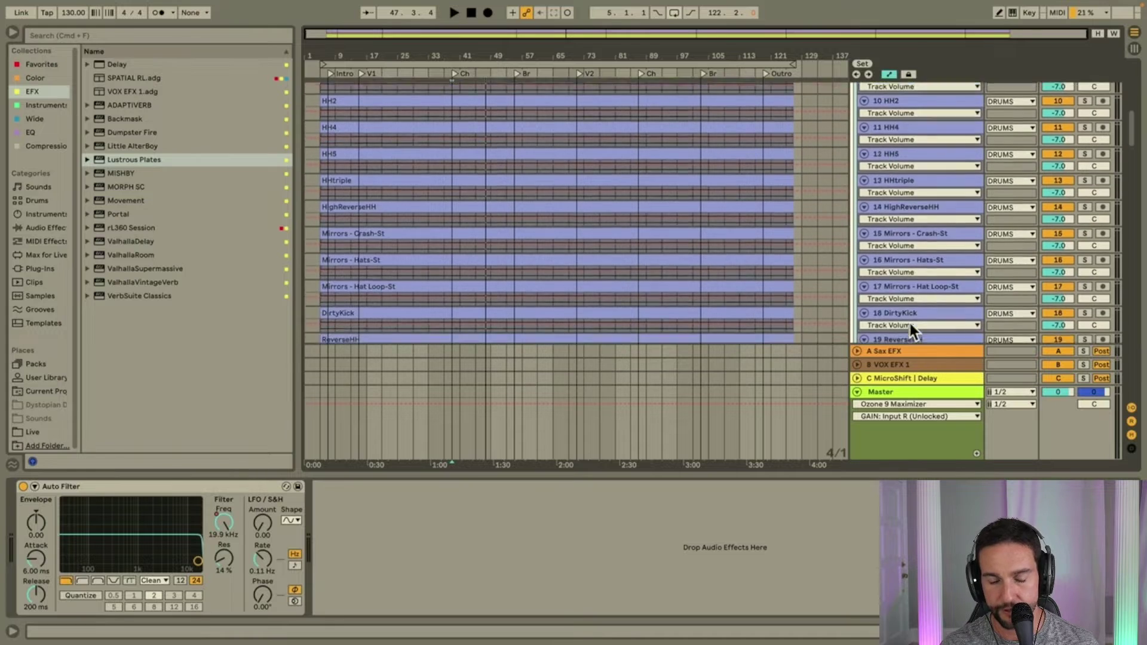
{"action": "scroll", "coordinate": [909, 324], "scroll_direction": "down", "scroll_amount": 4}
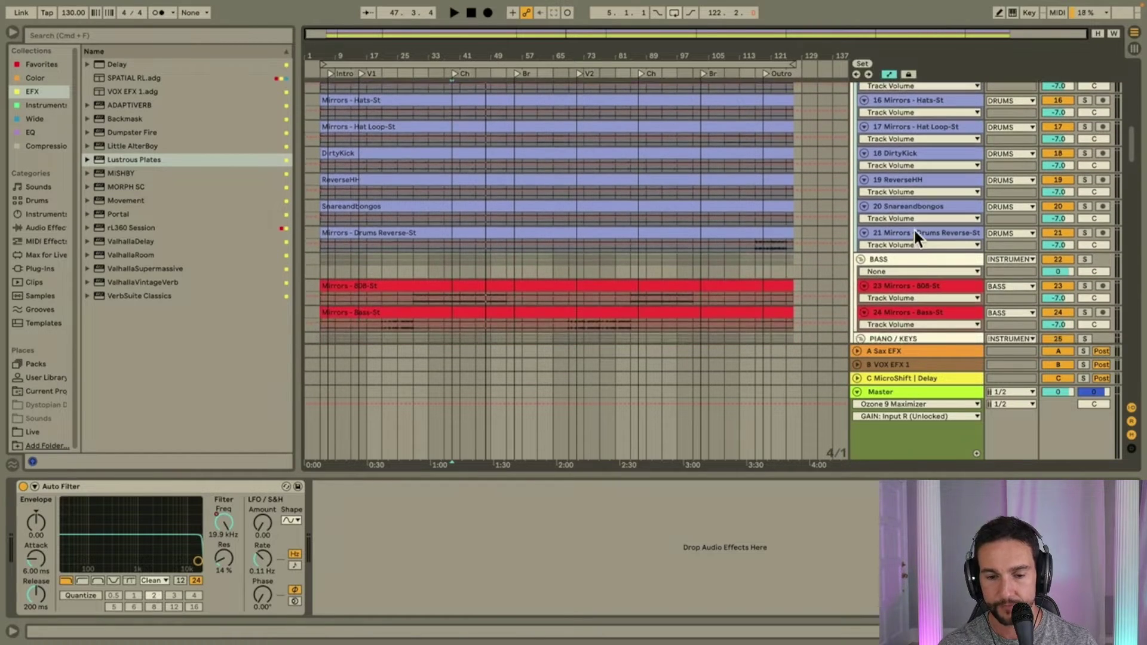
Select the Mirrors - Drums Reverse-St track and hide the automation in the arrangement.
{"action": "left_click", "coordinate": [913, 226]}
{"action": "key", "text": "a"}
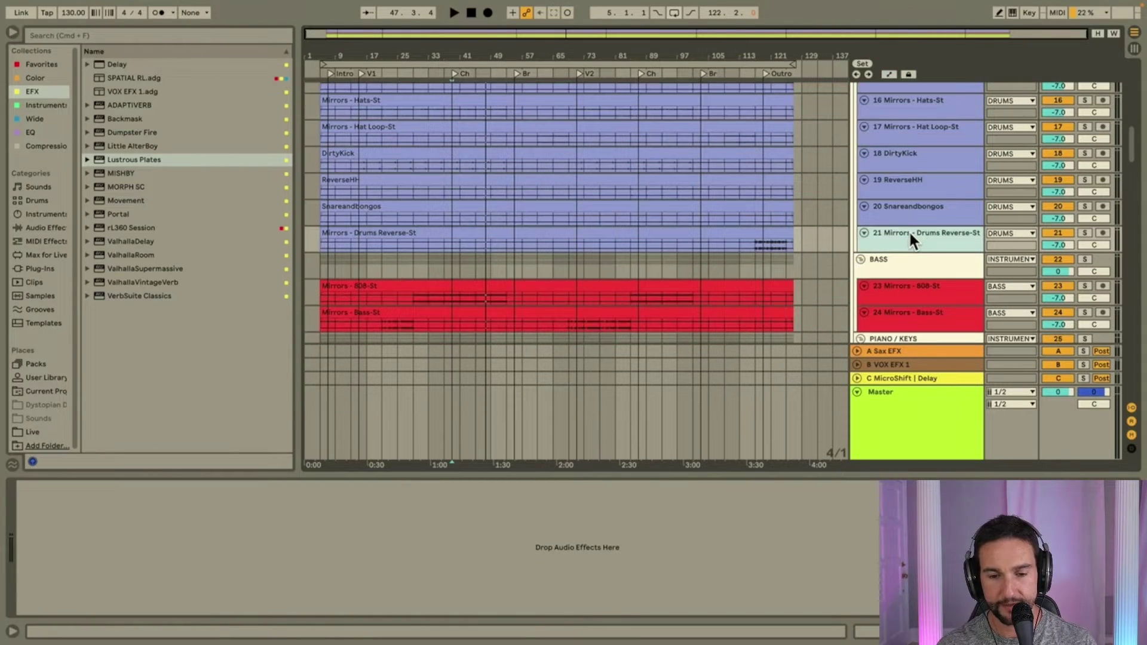
{"action": "scroll", "coordinate": [908, 231], "scroll_direction": "up", "scroll_amount": 10}
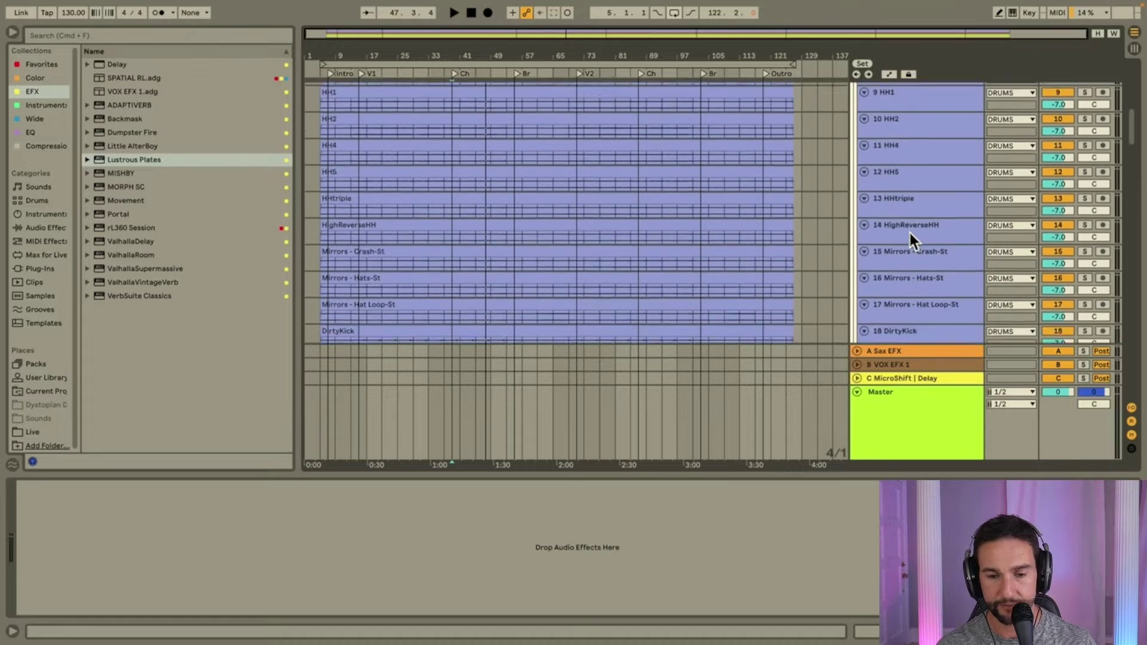
Select all the drum tracks up to Kick, increase their track heights together, and then select only the Kick track.
{"action": "left_click", "coordinate": [919, 201], "text": "shift"}
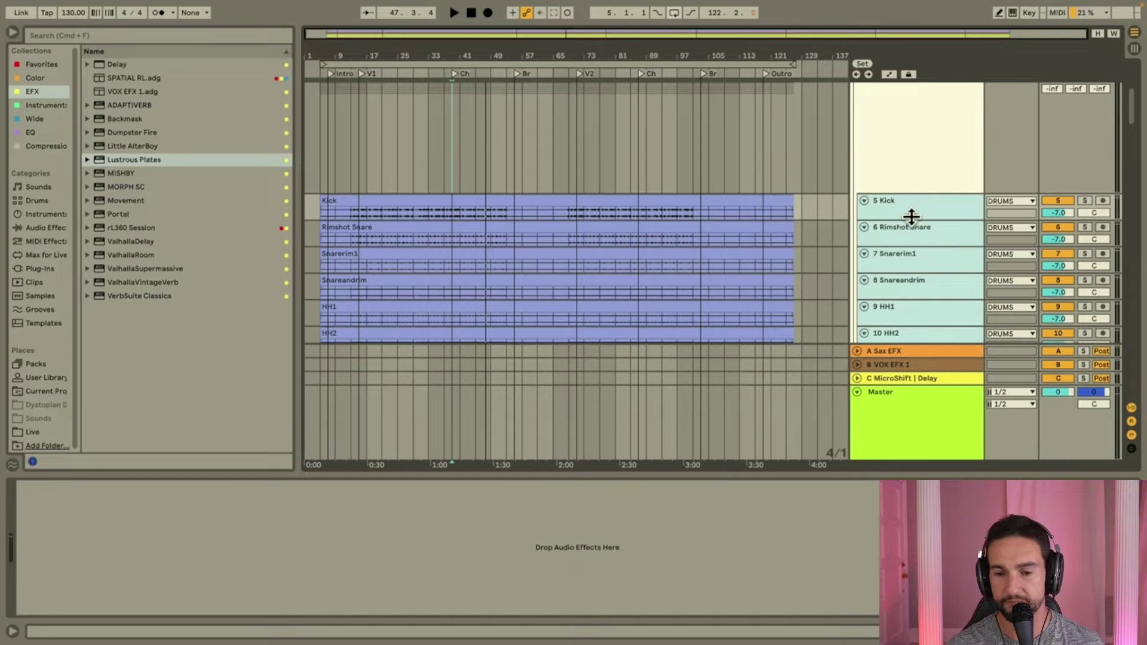
{"action": "left_click_drag", "start_coordinate": [909, 220], "coordinate": [908, 258]}
{"action": "left_click", "coordinate": [919, 227]}
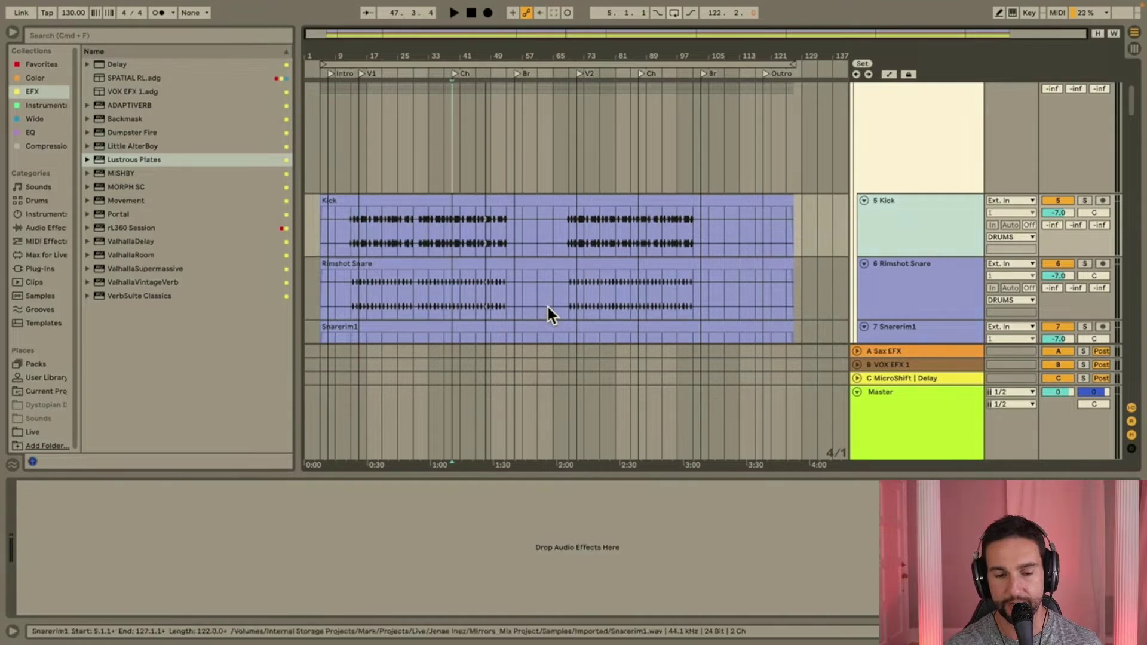
Examine the Kick, Rimshot Snare, Snarerim1 and Snareandrim waveforms around the second verse and the first chorus.
{"action": "scroll", "coordinate": [582, 260], "scroll_direction": "up", "scroll_amount": 3}
{"action": "scroll", "coordinate": [583, 214], "scroll_direction": "up", "scroll_amount": 8}
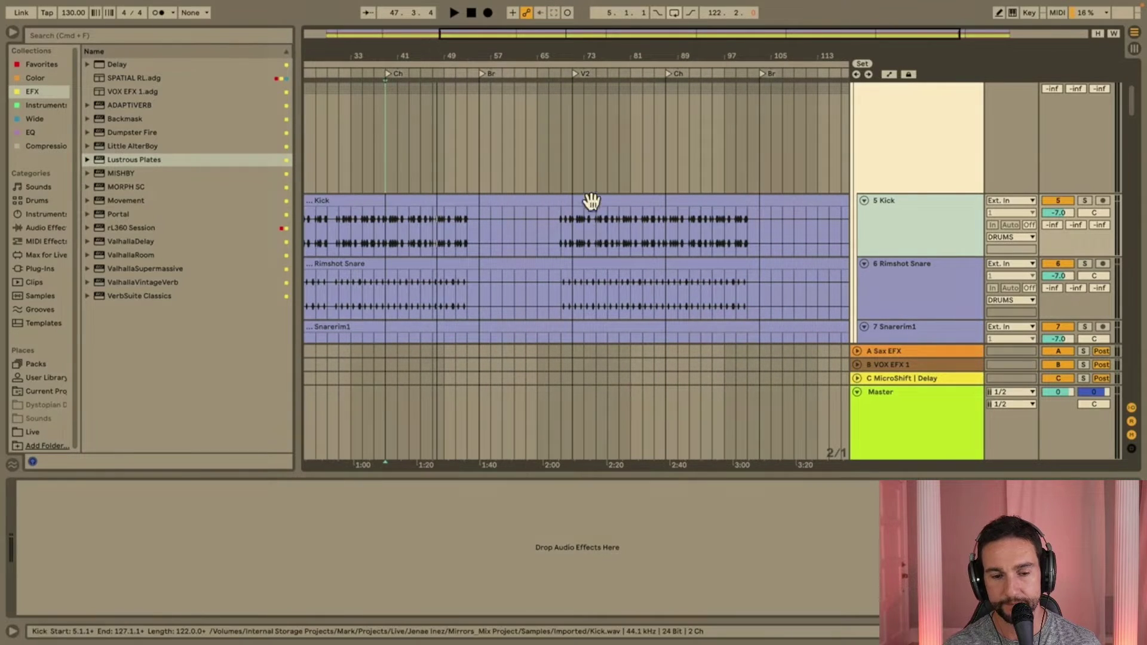
{"action": "scroll", "coordinate": [613, 261], "scroll_direction": "left", "scroll_amount": 10}
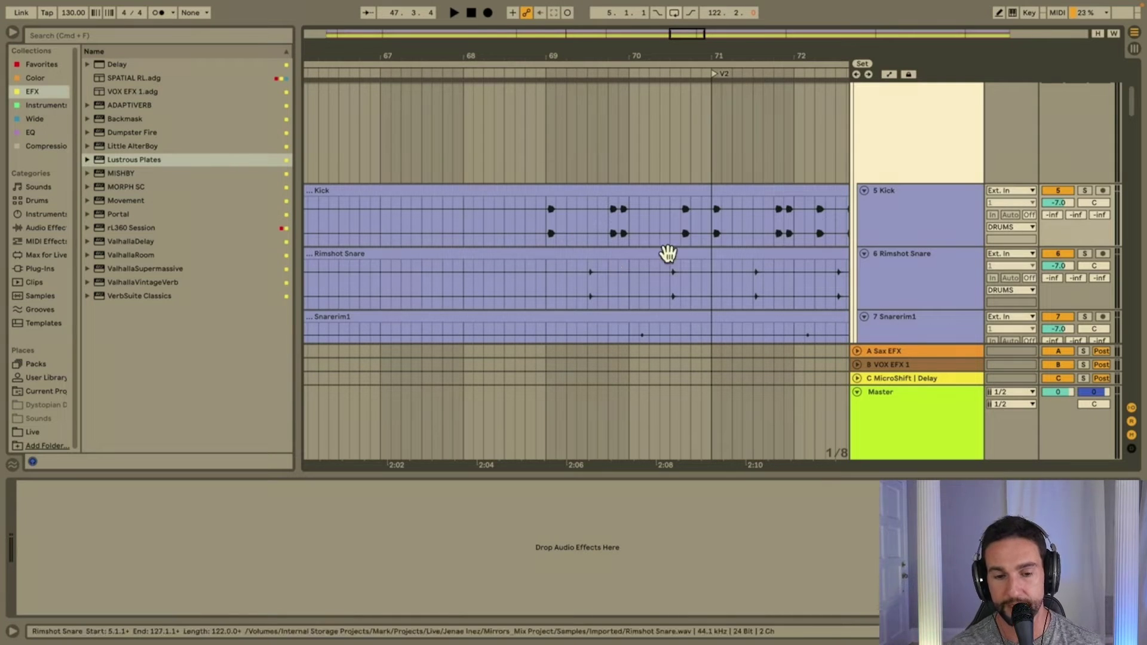
{"action": "scroll", "coordinate": [668, 257], "scroll_direction": "down", "scroll_amount": 5}
{"action": "scroll", "coordinate": [664, 257], "scroll_direction": "down", "scroll_amount": 5}
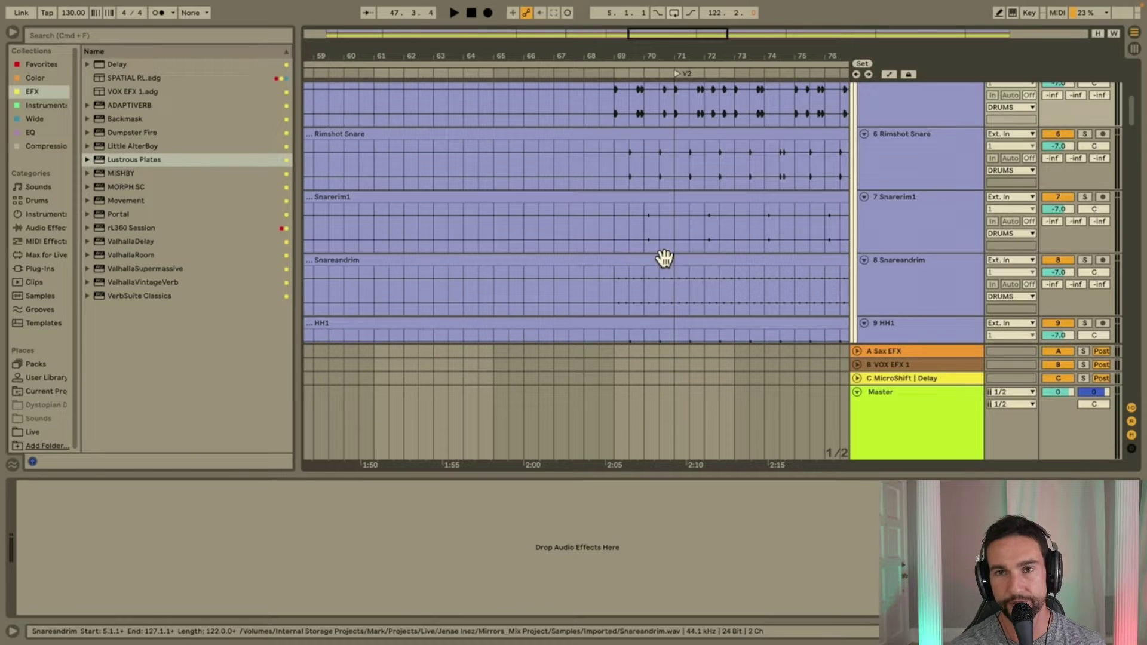
{"action": "scroll", "coordinate": [772, 191], "scroll_direction": "up", "scroll_amount": 3}
{"action": "scroll", "coordinate": [772, 191], "scroll_direction": "left", "scroll_amount": 3}
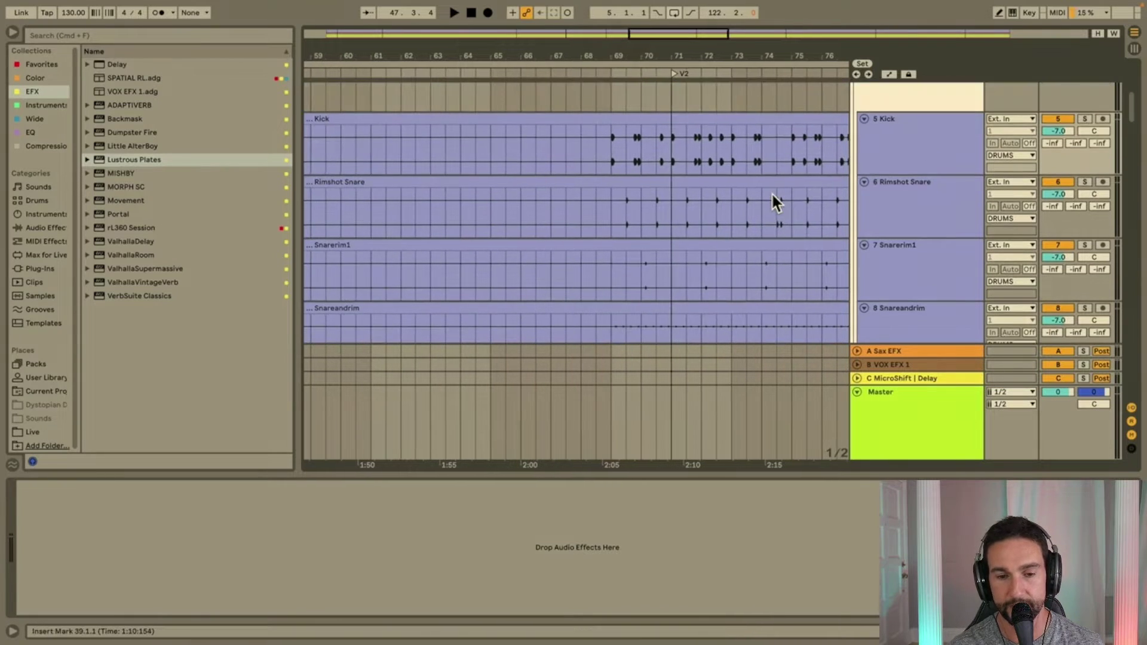
{"action": "scroll", "coordinate": [772, 192], "scroll_direction": "left", "scroll_amount": 15}
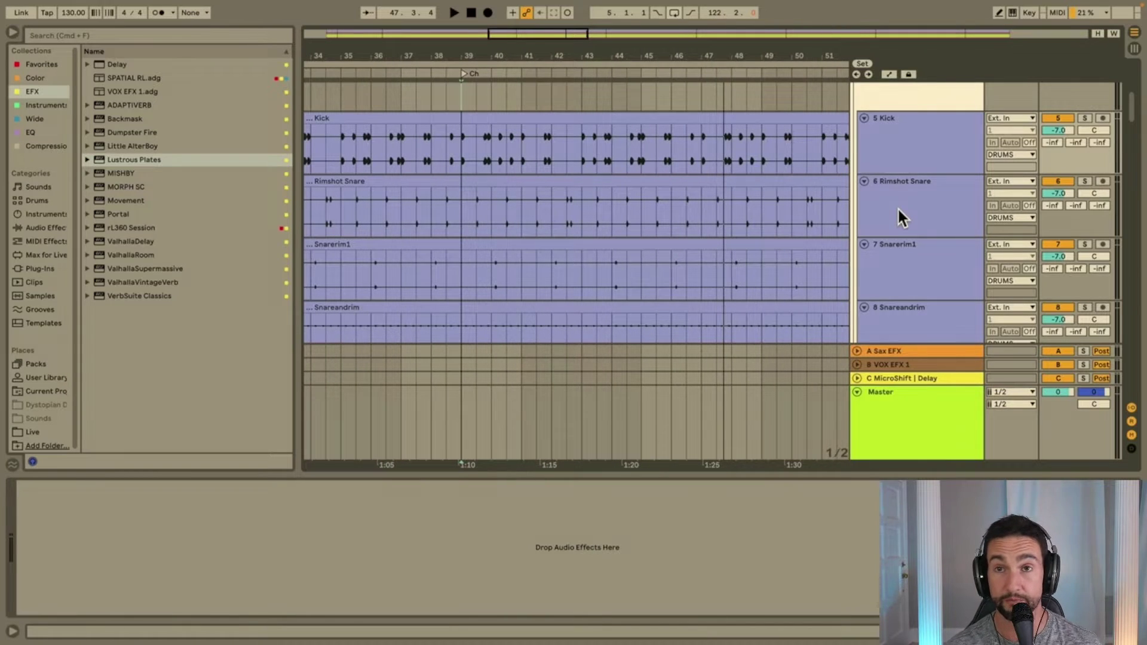
Look through the drum tracks from Snarerim1 down to ReverseHH around the first chorus.
{"action": "scroll", "coordinate": [898, 210], "scroll_direction": "down", "scroll_amount": 8}
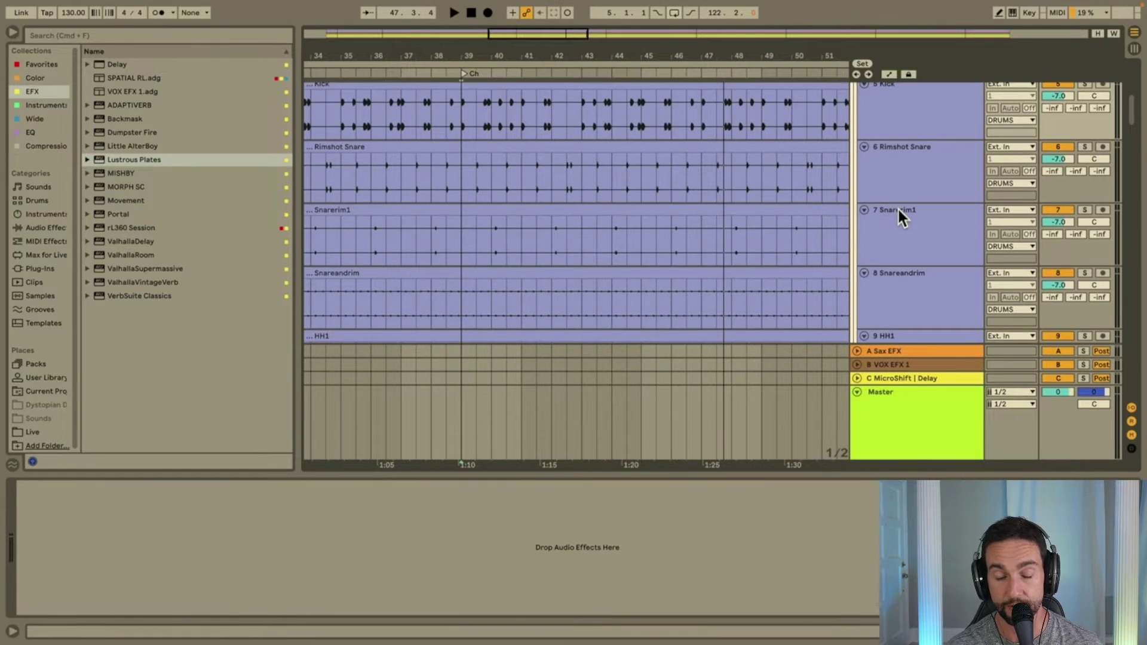
{"action": "scroll", "coordinate": [898, 207], "scroll_direction": "down", "scroll_amount": 1}
{"action": "scroll", "coordinate": [897, 207], "scroll_direction": "up", "scroll_amount": 9}
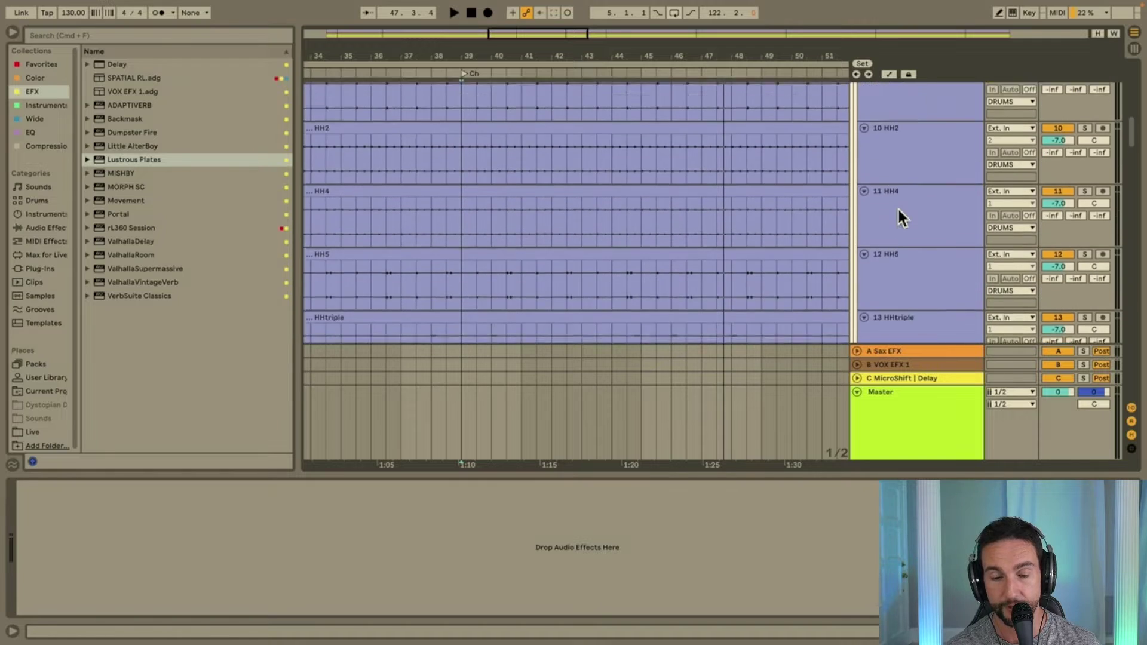
{"action": "scroll", "coordinate": [898, 206], "scroll_direction": "down", "scroll_amount": 15}
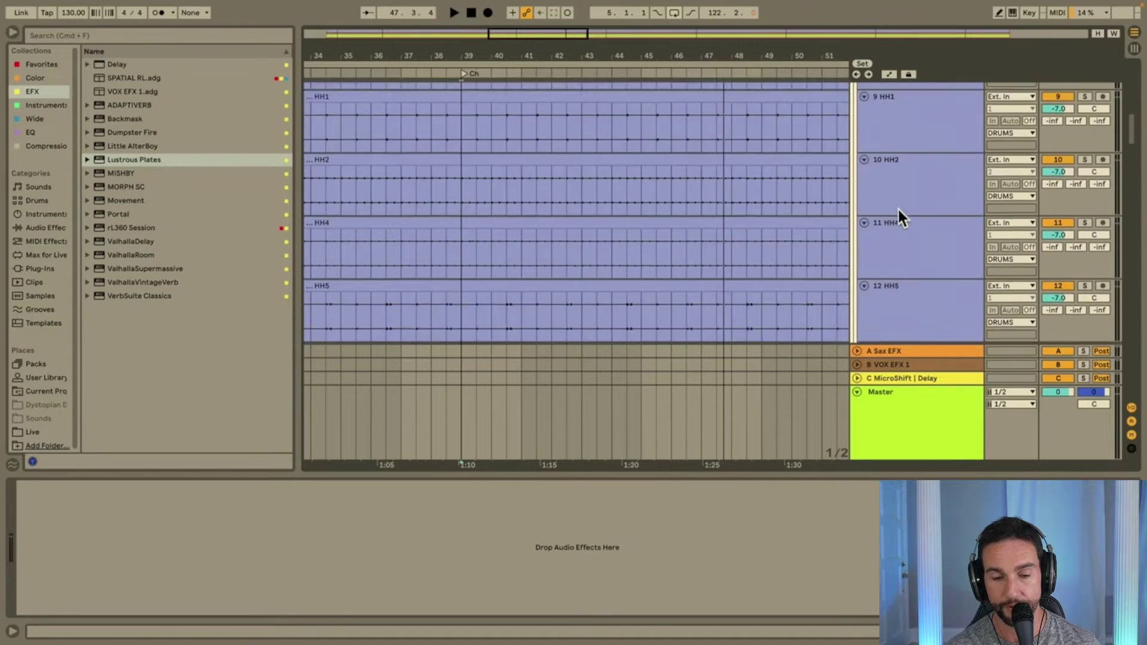
{"action": "scroll", "coordinate": [897, 207], "scroll_direction": "down", "scroll_amount": 4}
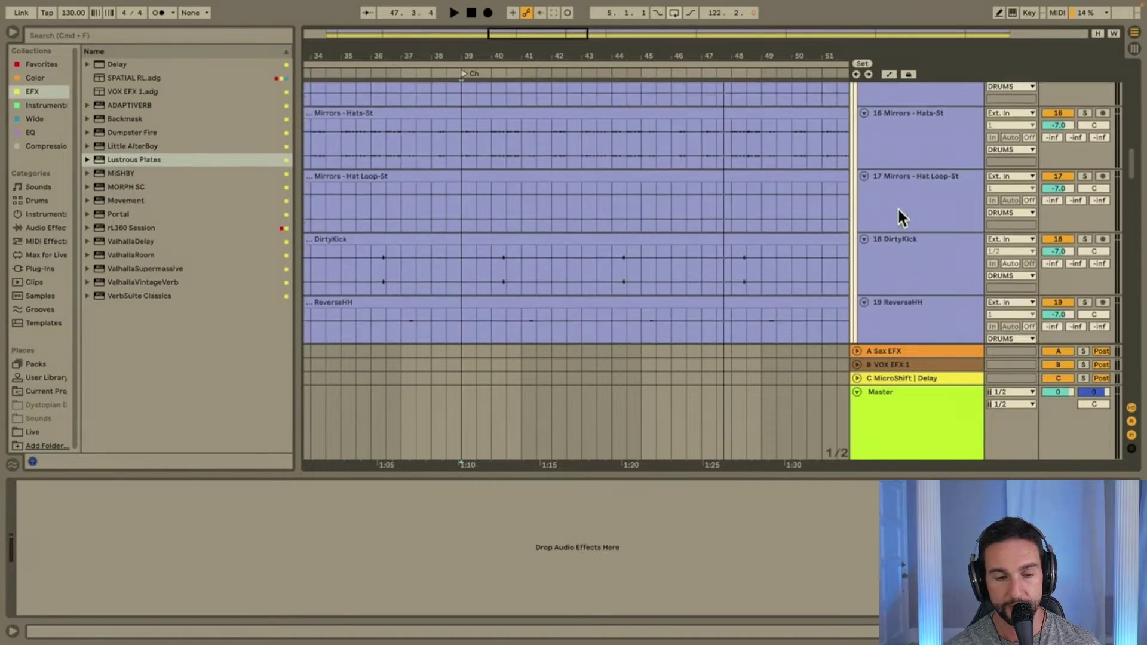
{"action": "scroll", "coordinate": [629, 221], "scroll_direction": "down", "scroll_amount": 3}
{"action": "scroll", "coordinate": [472, 188], "scroll_direction": "left", "scroll_amount": 5}
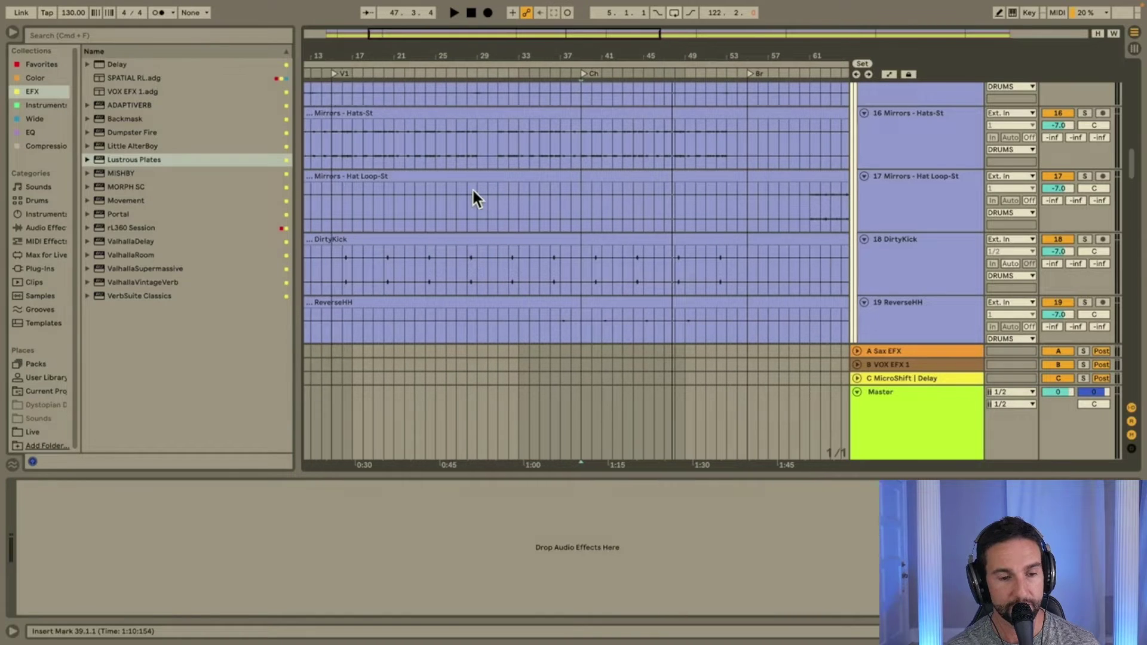
{"action": "scroll", "coordinate": [472, 187], "scroll_direction": "up", "scroll_amount": 2}
{"action": "scroll", "coordinate": [432, 178], "scroll_direction": "right", "scroll_amount": 6}
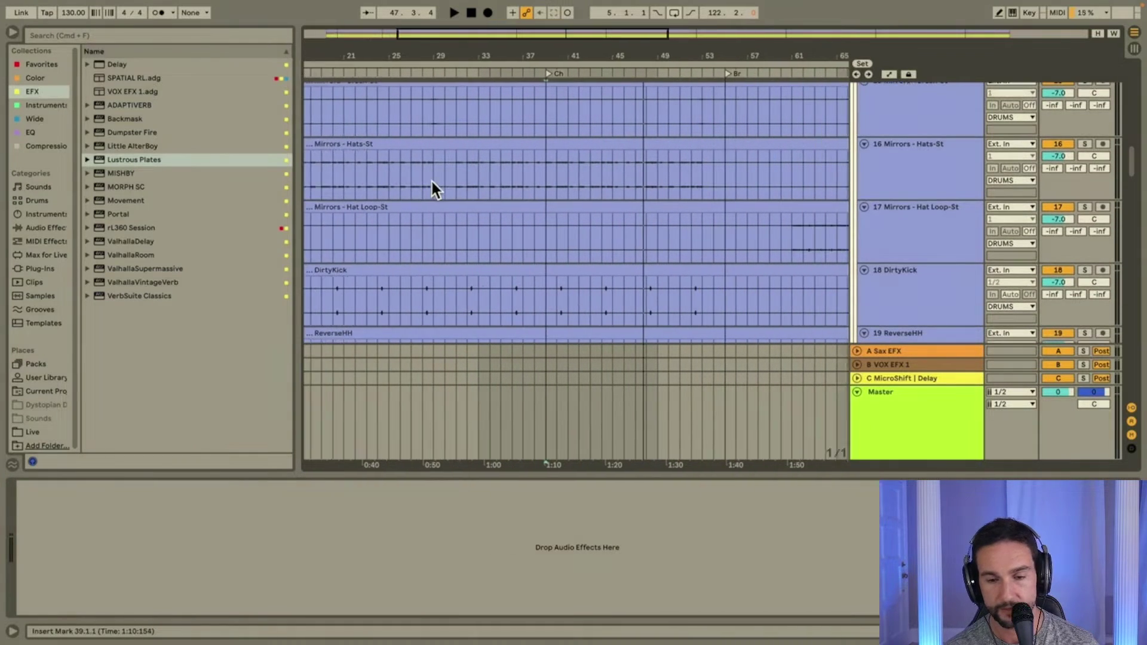
Show the whole song length and examine the drum tracks from the hi-hats down to Snareandbongos.
{"action": "scroll", "coordinate": [795, 159], "scroll_direction": "up", "scroll_amount": 8}
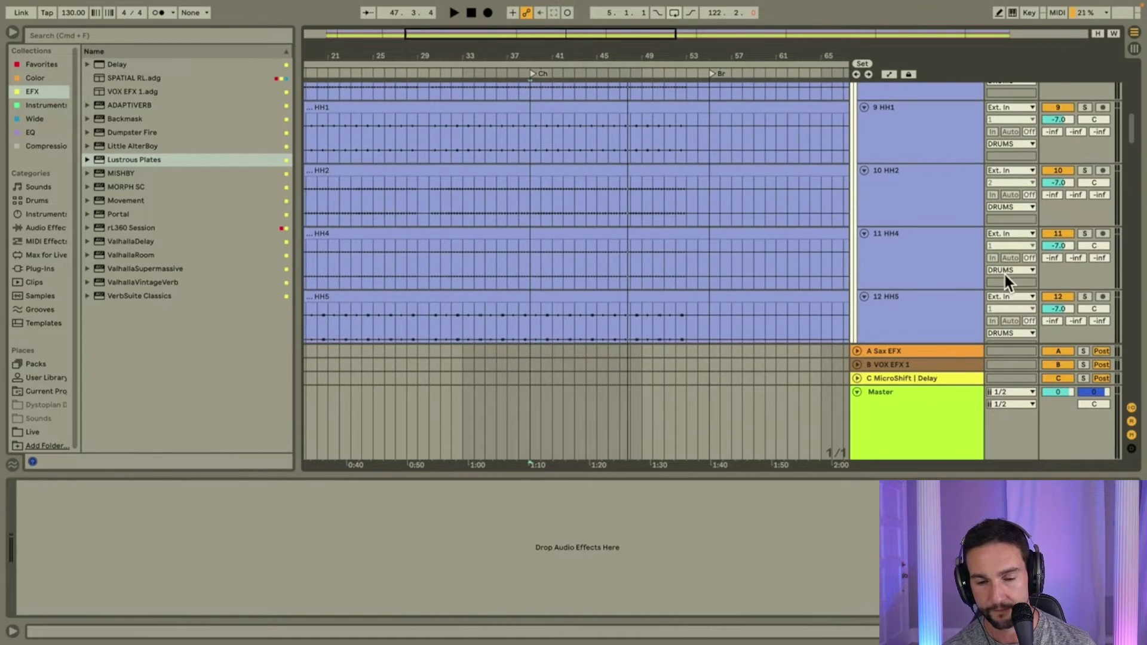
{"action": "scroll", "coordinate": [966, 266], "scroll_direction": "down", "scroll_amount": 3}
{"action": "scroll", "coordinate": [966, 261], "scroll_direction": "down", "scroll_amount": 1}
{"action": "scroll", "coordinate": [693, 326], "scroll_direction": "down", "scroll_amount": 5}
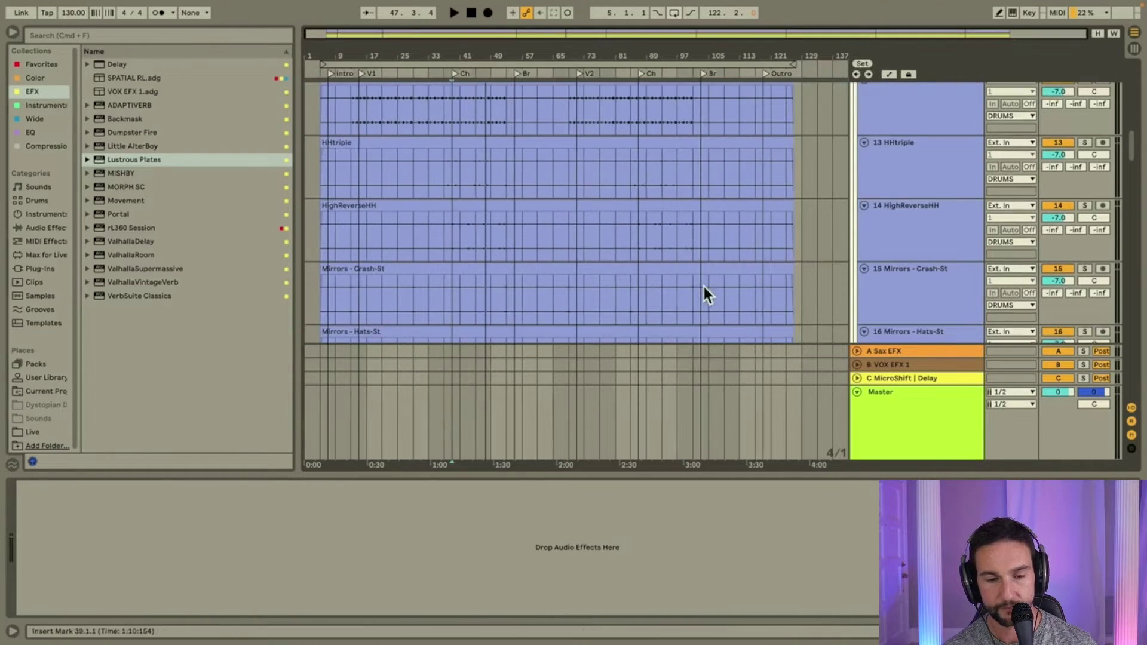
{"action": "scroll", "coordinate": [727, 231], "scroll_direction": "down", "scroll_amount": 7}
{"action": "scroll", "coordinate": [726, 231], "scroll_direction": "down", "scroll_amount": 1}
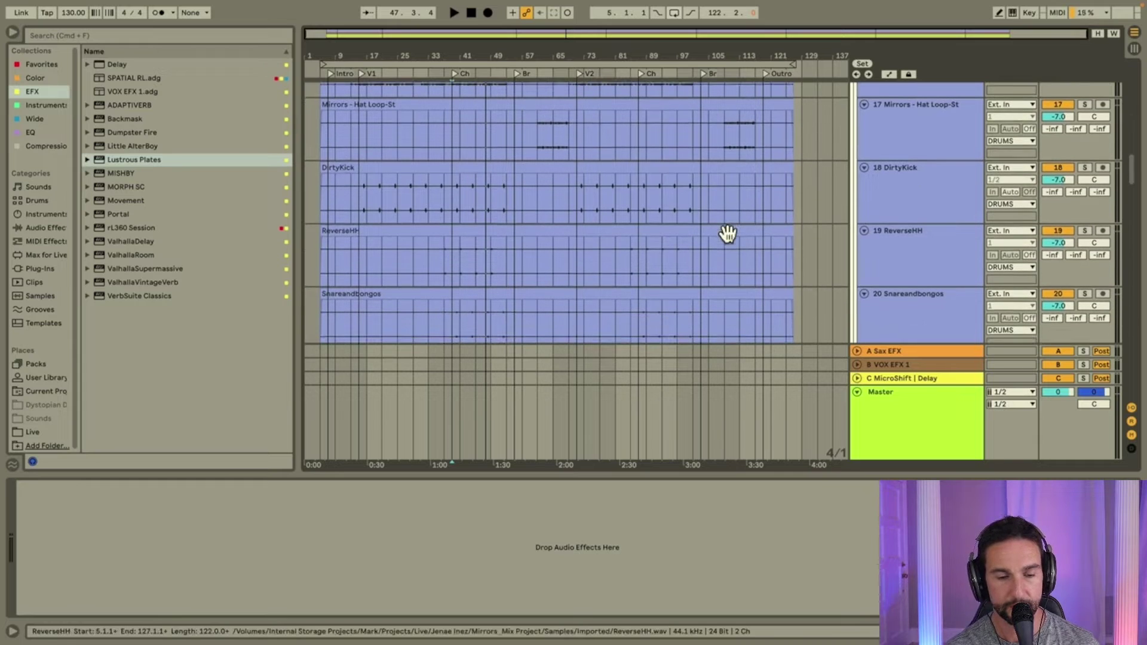
Play from bar 72 at the start of the second verse, solo DirtyKick to hear it alone, then unsolo it.
{"action": "left_click", "coordinate": [572, 207]}
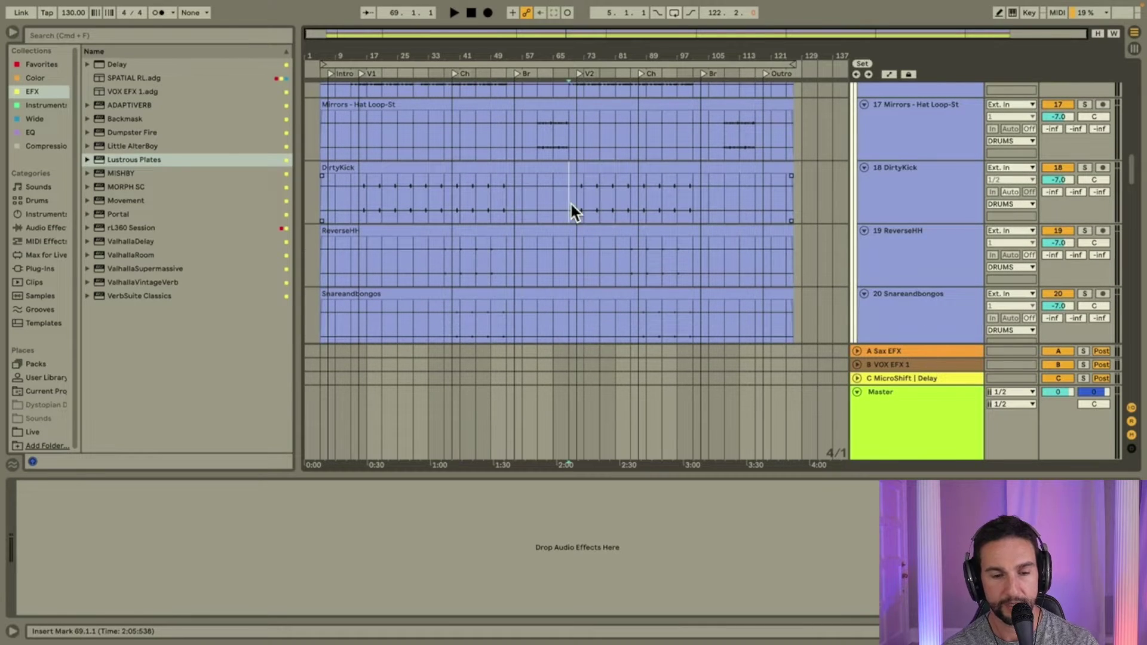
{"action": "scroll", "coordinate": [586, 211], "scroll_direction": "up", "scroll_amount": 5}
{"action": "left_click", "coordinate": [563, 207]}
{"action": "key", "text": "space"}
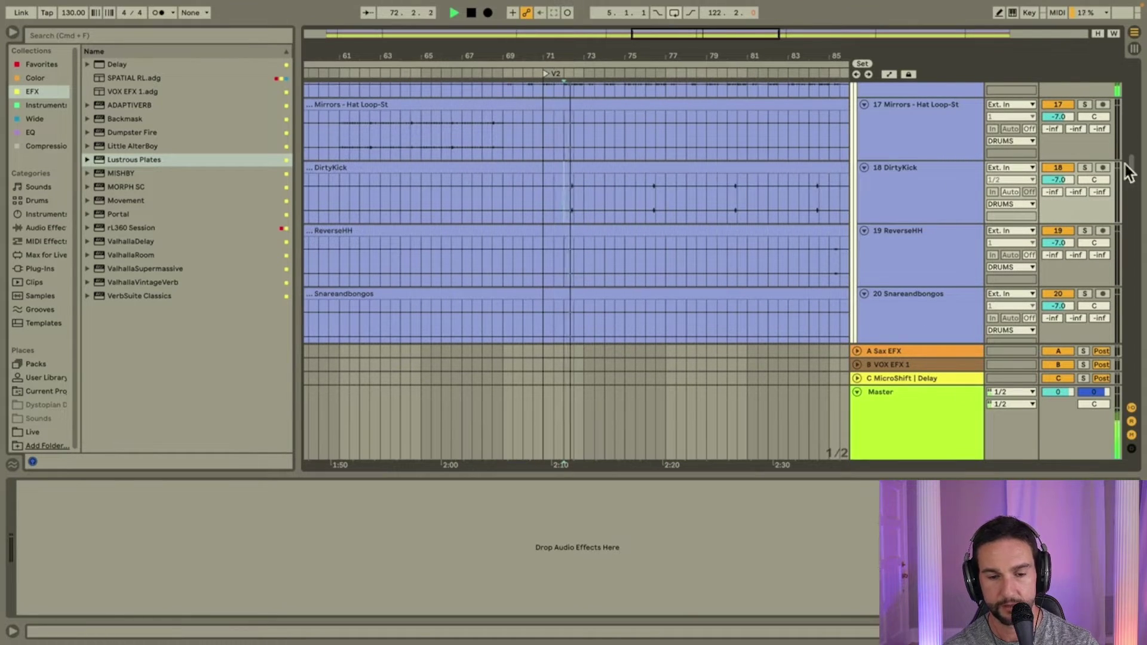
{"action": "left_click", "coordinate": [1085, 167]}
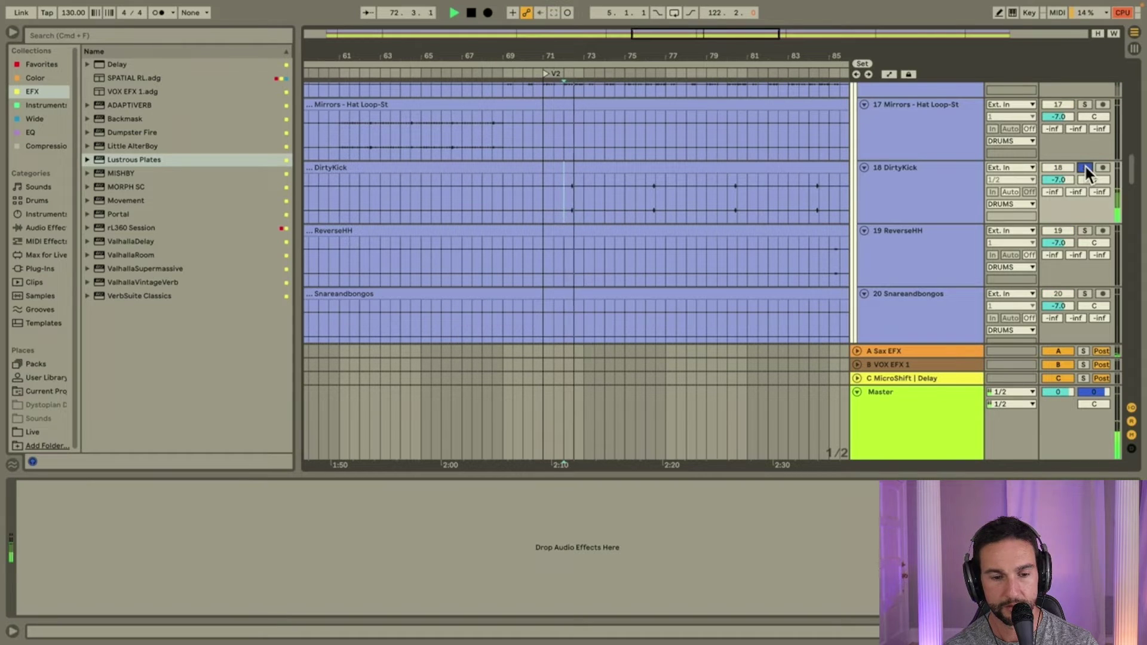
{"action": "left_click", "coordinate": [1085, 167]}
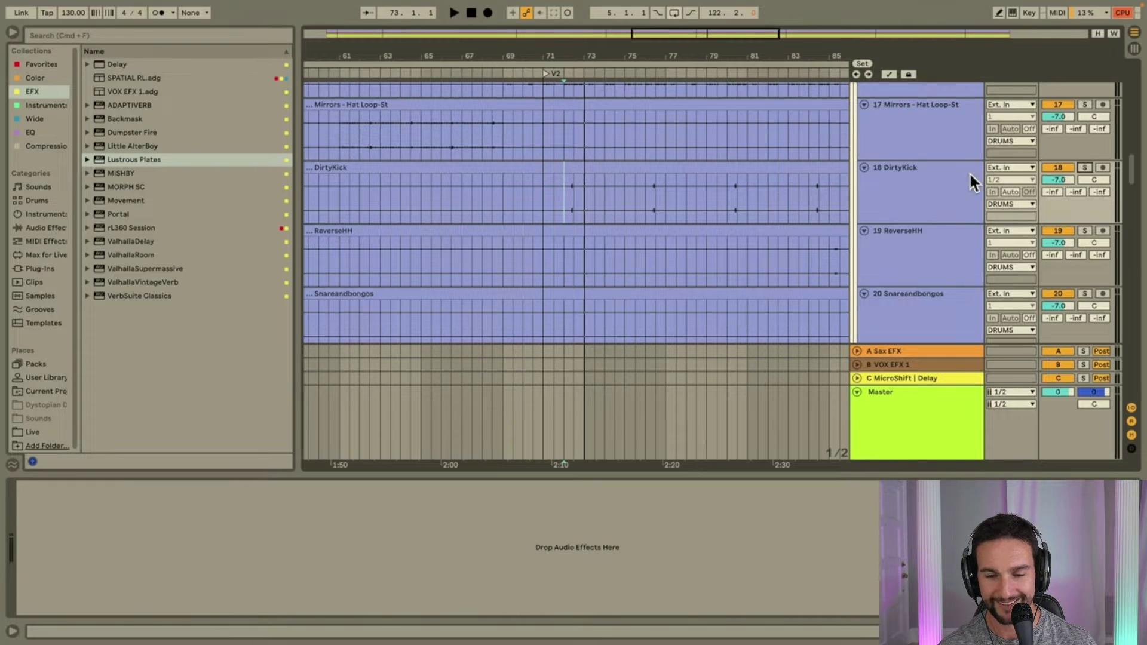
Select the BASS group and look over its 808 and bass tracks and the adjoining PIANO / KEYS group.
{"action": "scroll", "coordinate": [852, 159], "scroll_direction": "down", "scroll_amount": 5}
{"action": "scroll", "coordinate": [771, 199], "scroll_direction": "down", "scroll_amount": 2}
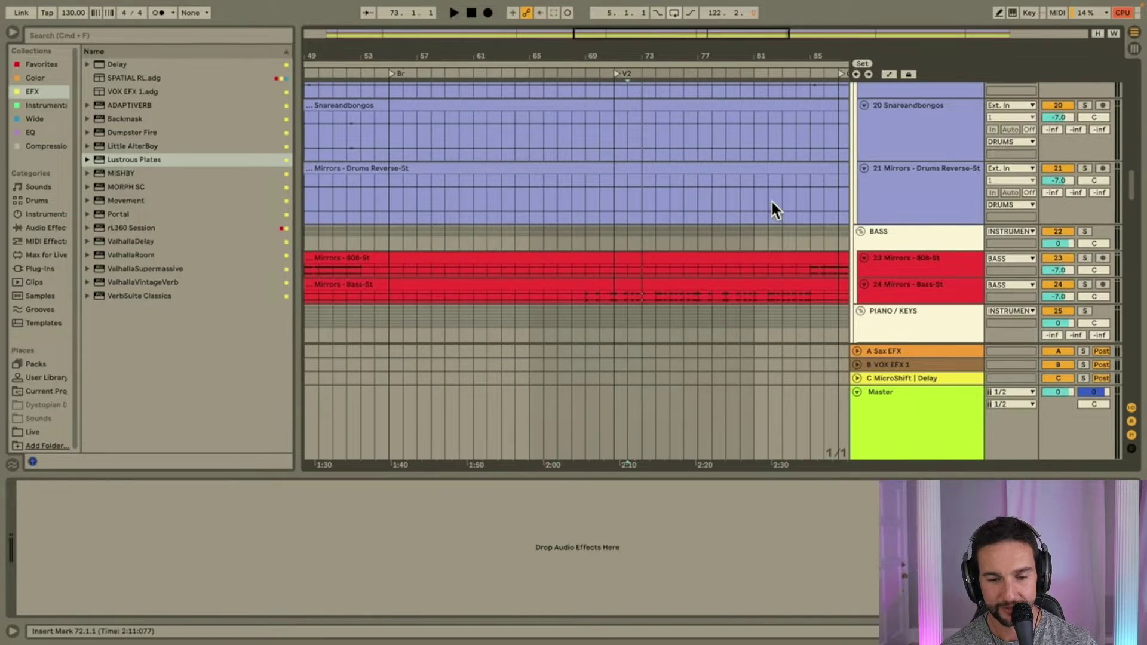
{"action": "left_click", "coordinate": [902, 231]}
{"action": "scroll", "coordinate": [901, 228], "scroll_direction": "down", "scroll_amount": 3}
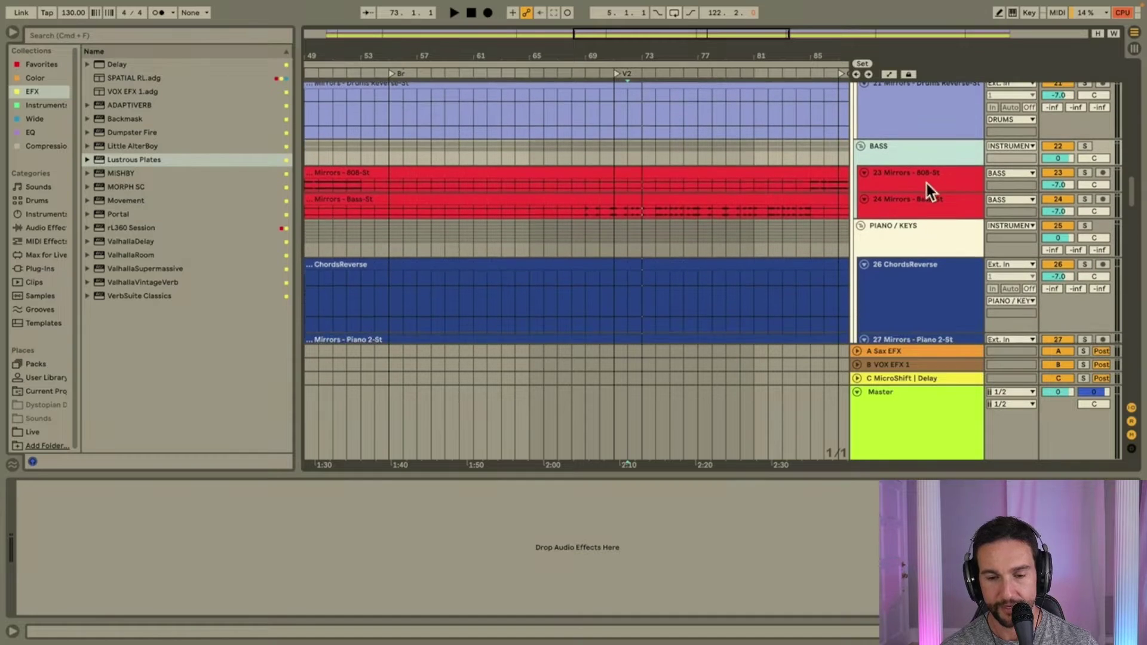
{"action": "scroll", "coordinate": [921, 181], "scroll_direction": "down", "scroll_amount": 2}
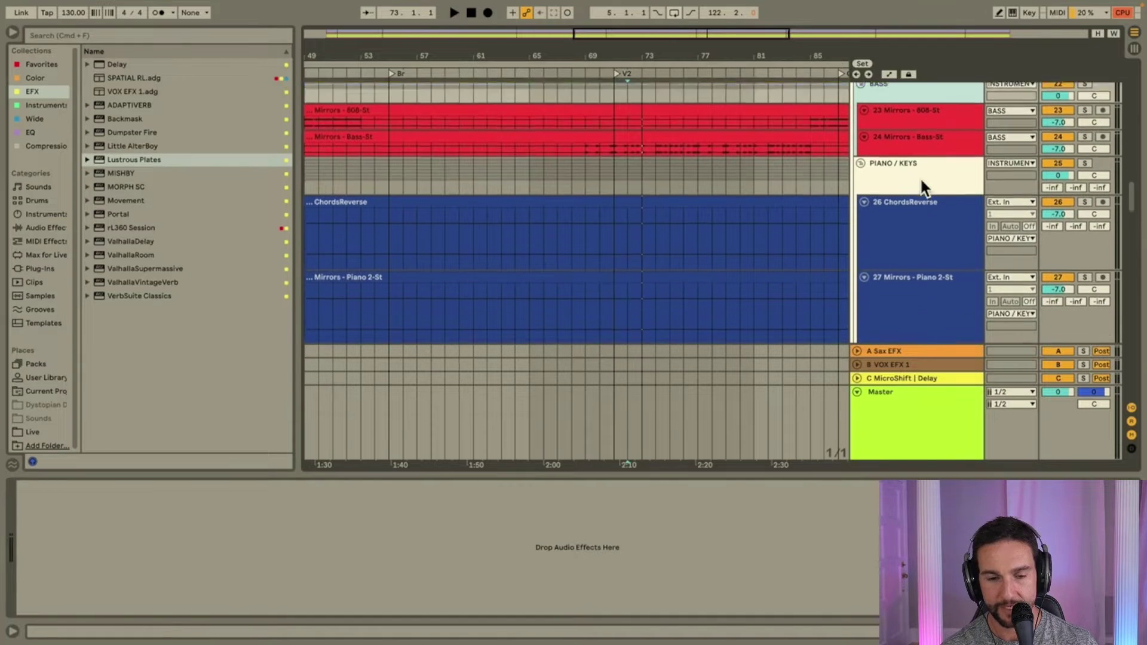
Play the second verse with Mirrors - Bass-St soloed, then unsolo the track.
{"action": "left_click", "coordinate": [665, 145]}
{"action": "key", "text": "space"}
{"action": "left_click", "coordinate": [1084, 131]}
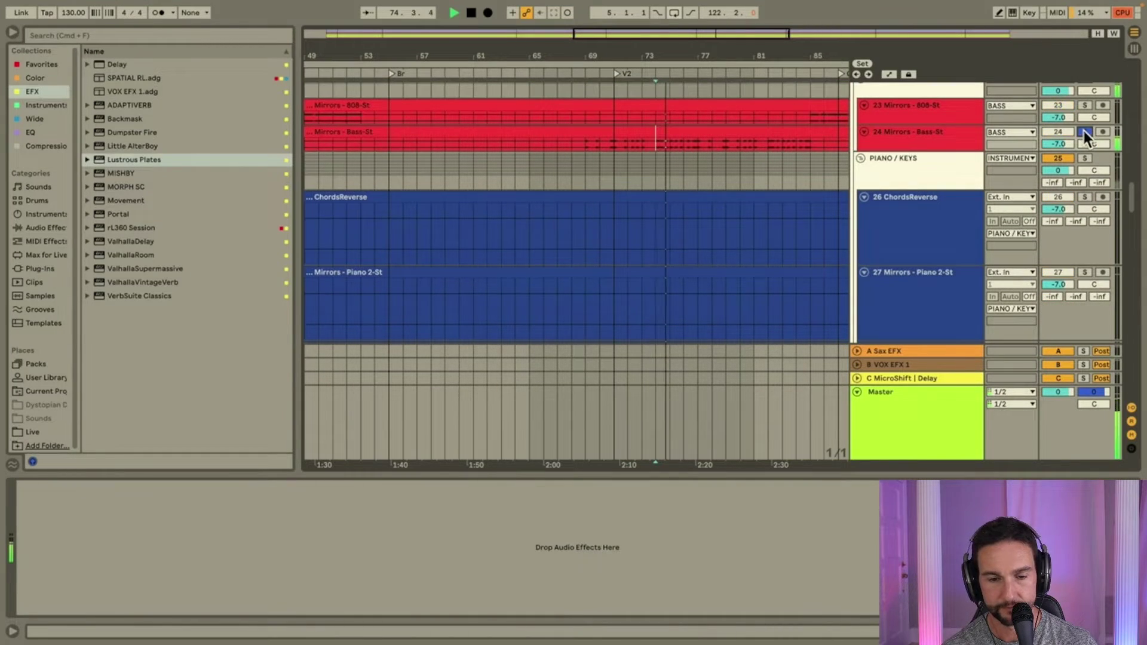
{"action": "left_click", "coordinate": [1084, 130]}
Restart playback from bar 86, solo Mirrors - 808-St to hear it alone, then unsolo it.
{"action": "left_click", "coordinate": [827, 116]}
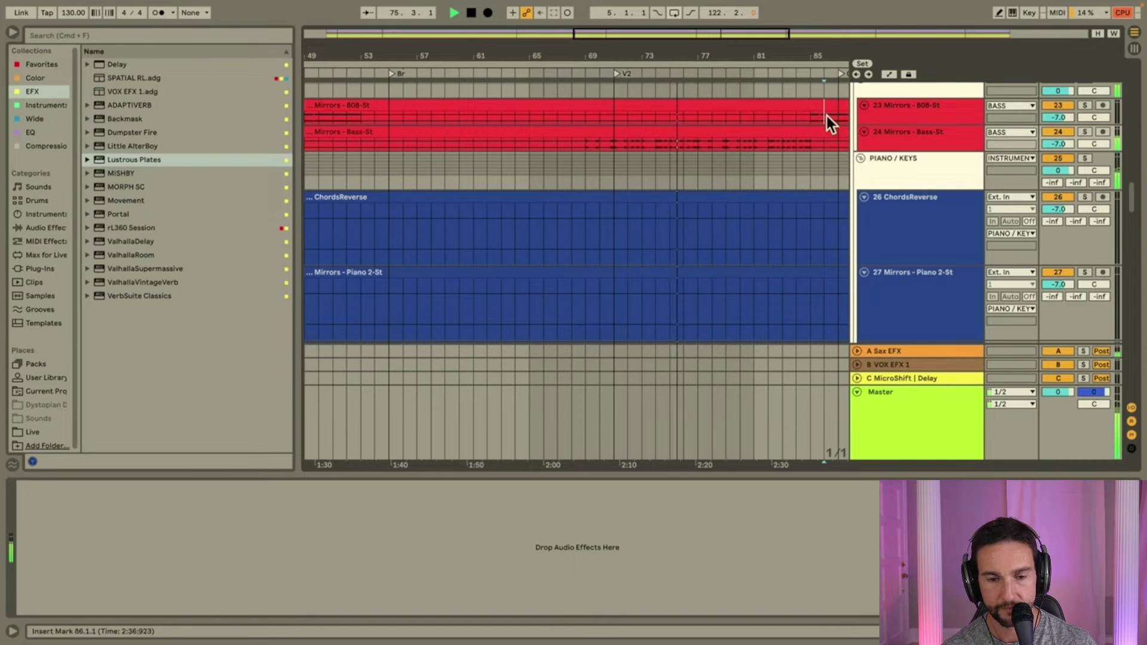
{"action": "key", "text": "space"}
{"action": "key", "text": "space"}
{"action": "left_click", "coordinate": [1084, 105]}
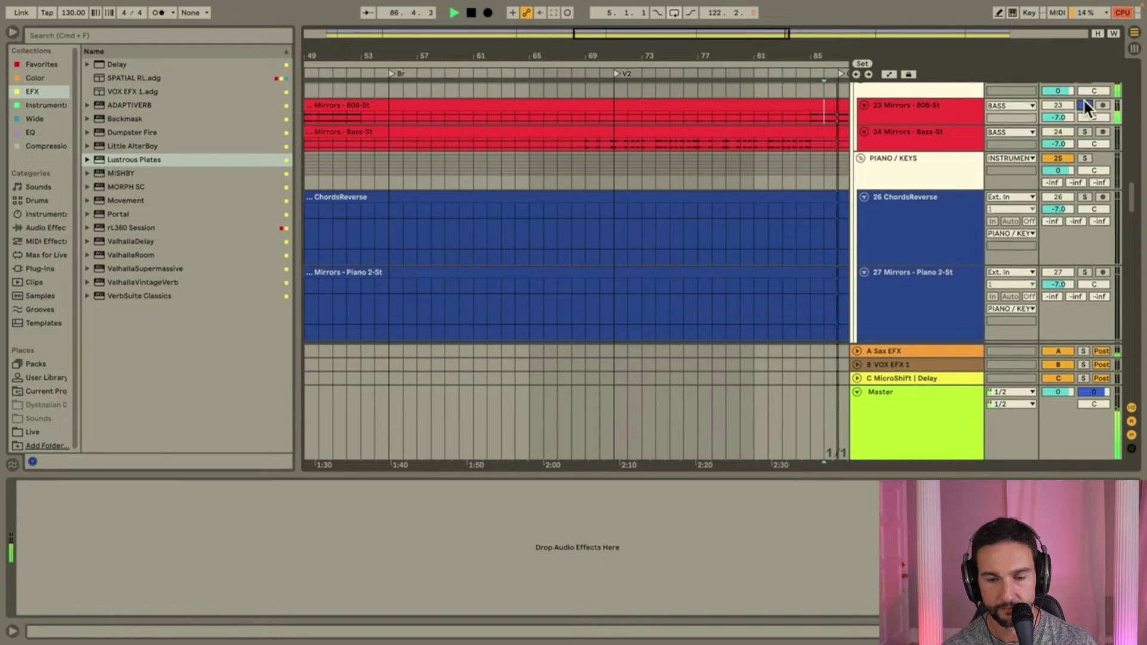
{"action": "left_click", "coordinate": [1084, 106]}
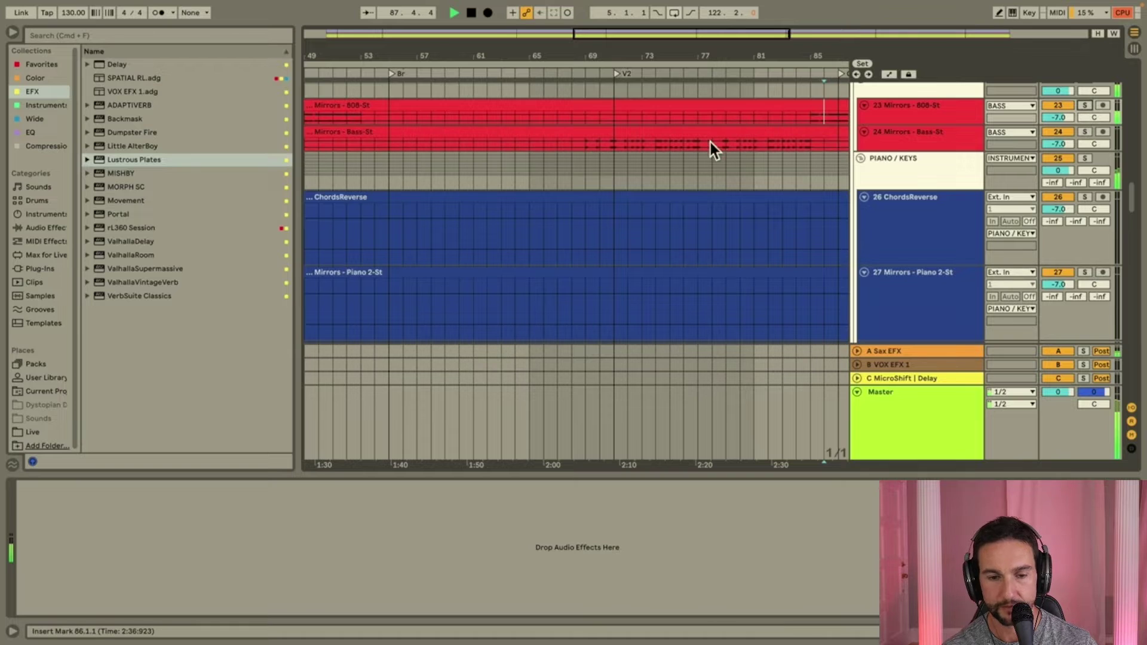
Fit the whole song in the arrangement, play ChordsReverse soloed from bar 119 at the outro, then unsolo it.
{"action": "scroll", "coordinate": [709, 149], "scroll_direction": "down", "scroll_amount": 1}
{"action": "scroll", "coordinate": [711, 150], "scroll_direction": "down", "scroll_amount": 2}
{"action": "key", "text": "w"}
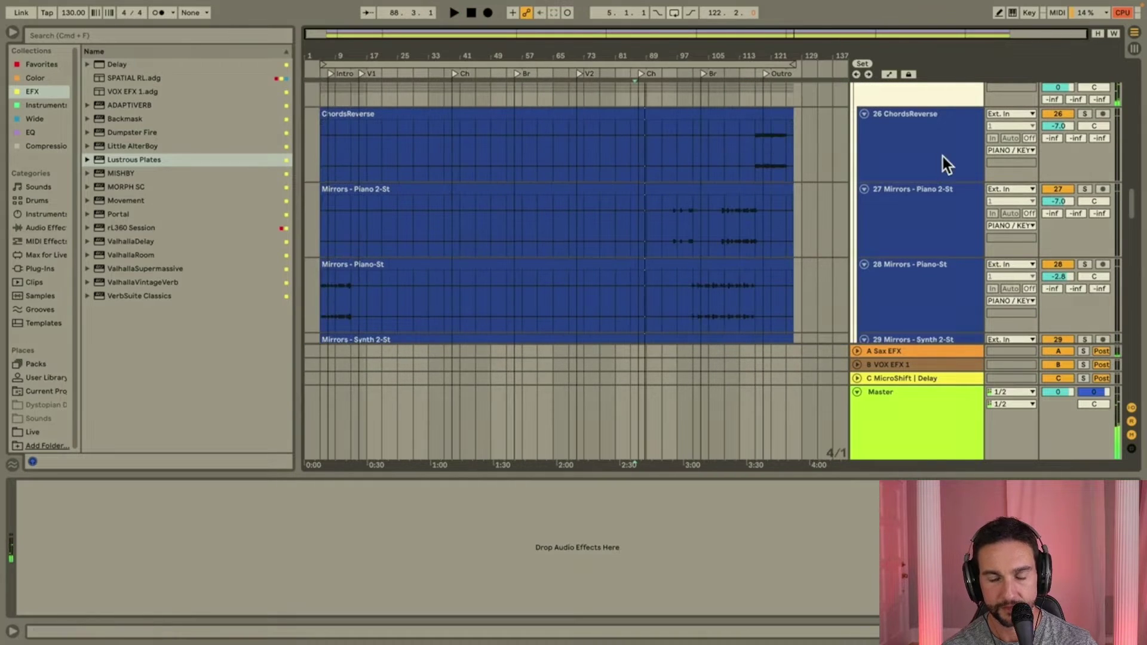
{"action": "left_click", "coordinate": [958, 113]}
{"action": "left_click", "coordinate": [764, 156]}
{"action": "key", "text": "space"}
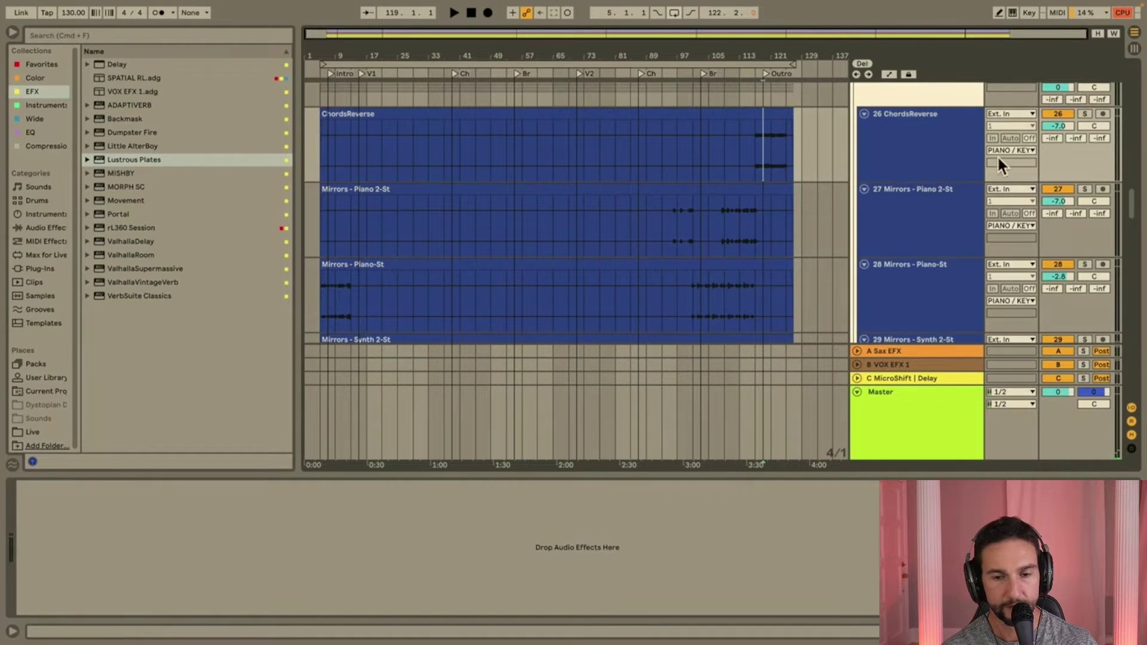
{"action": "left_click", "coordinate": [1084, 114]}
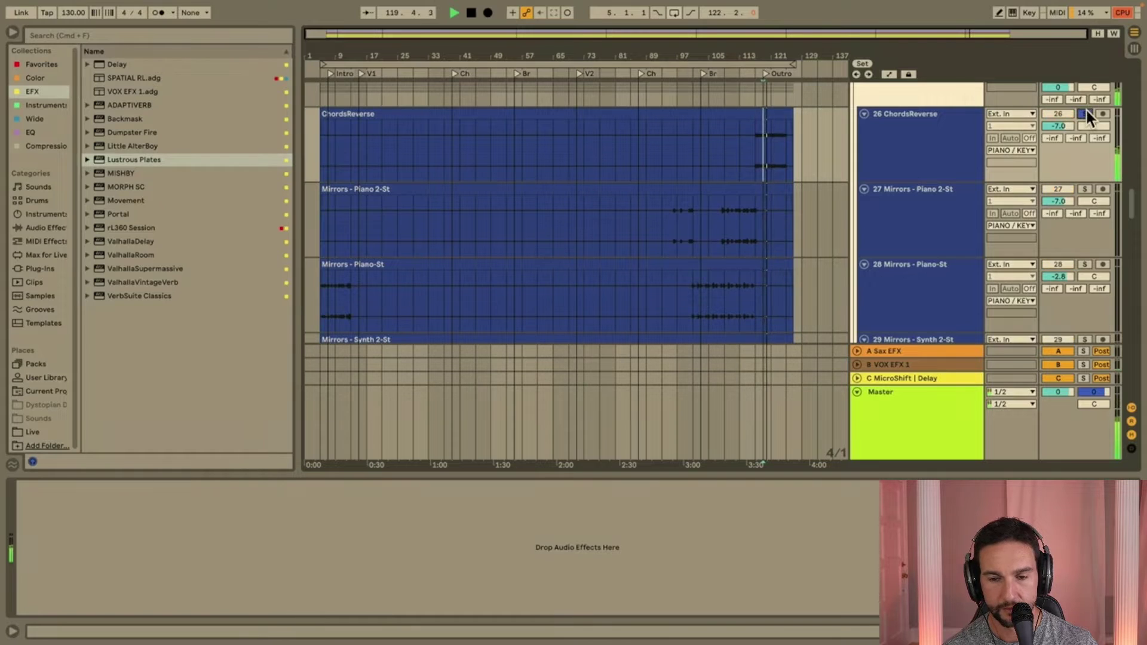
{"action": "left_click", "coordinate": [1085, 114]}
Play Mirrors - Piano 2-St soloed from bar 113, then unsolo it and stop playback.
{"action": "left_click", "coordinate": [733, 235]}
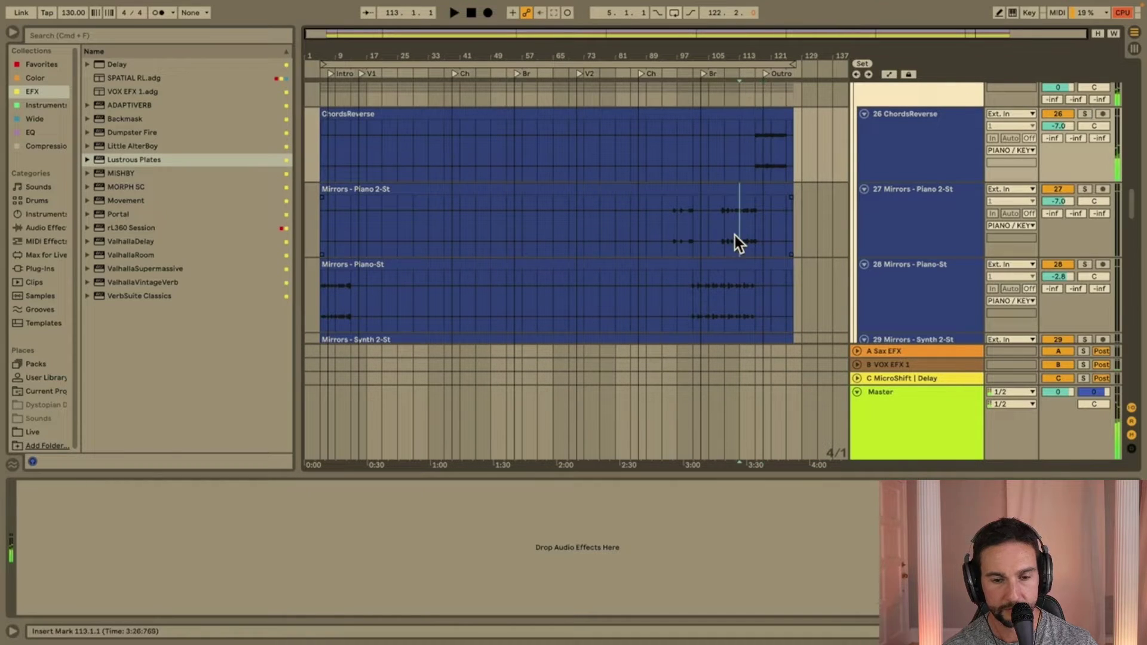
{"action": "left_click", "coordinate": [1085, 189]}
{"action": "left_click", "coordinate": [1086, 189]}
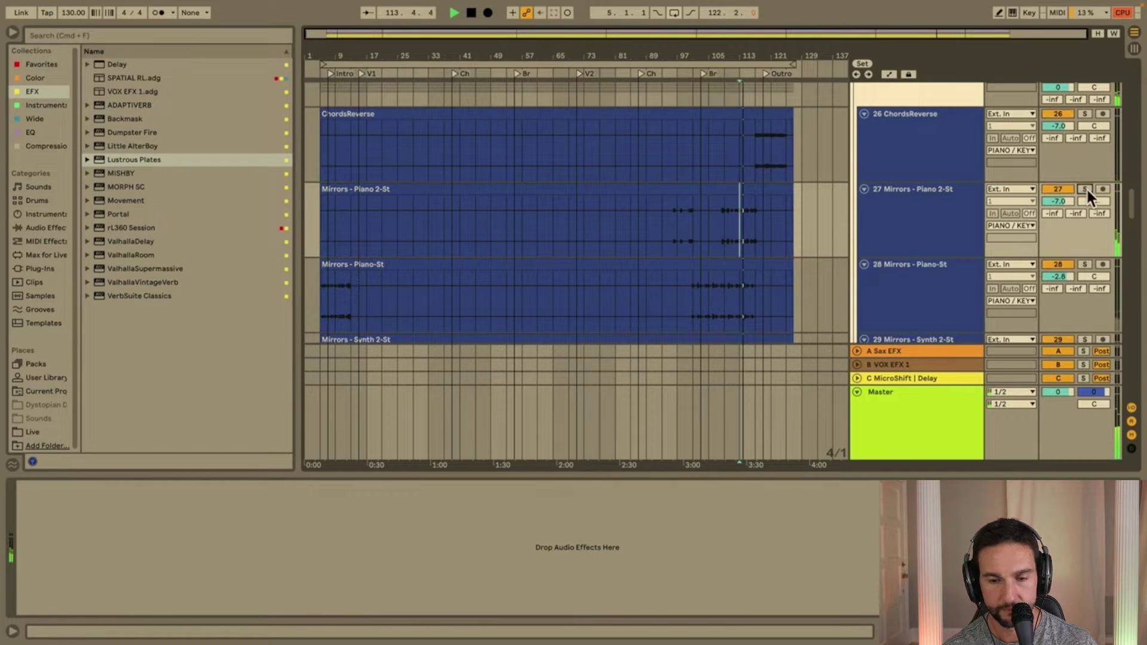
{"action": "scroll", "coordinate": [934, 202], "scroll_direction": "up", "scroll_amount": 5}
{"action": "key", "text": "space"}
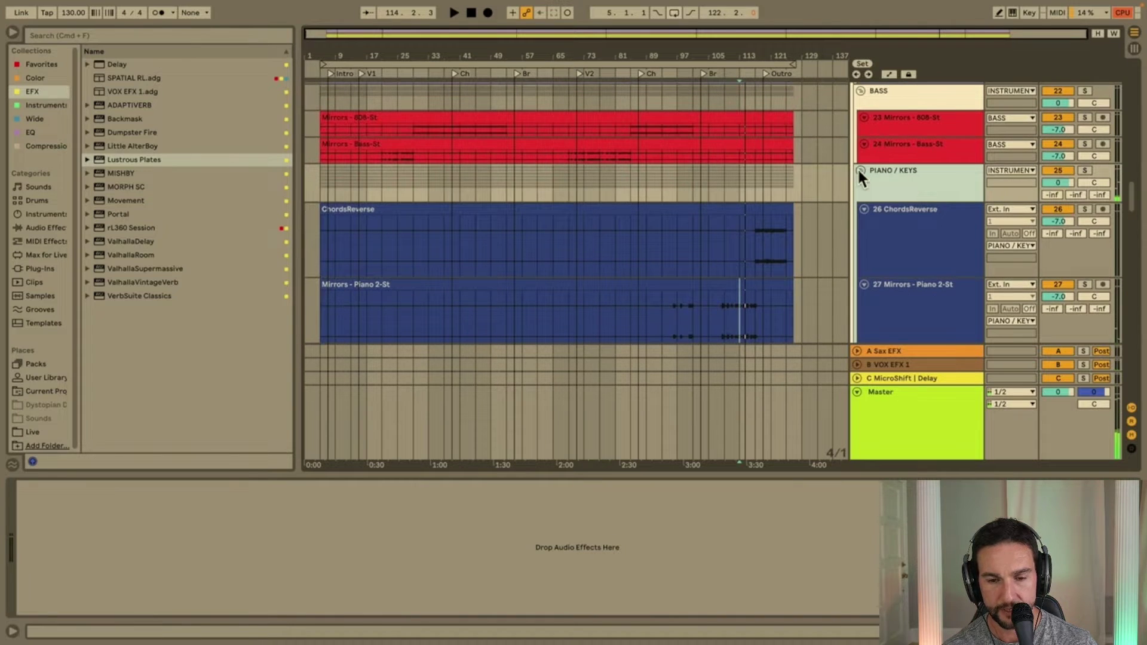
Look through the remaining PIANO / KEYS tracks and select the Live Sax track in the HORNS / STRING group.
{"action": "scroll", "coordinate": [914, 197], "scroll_direction": "down", "scroll_amount": 10}
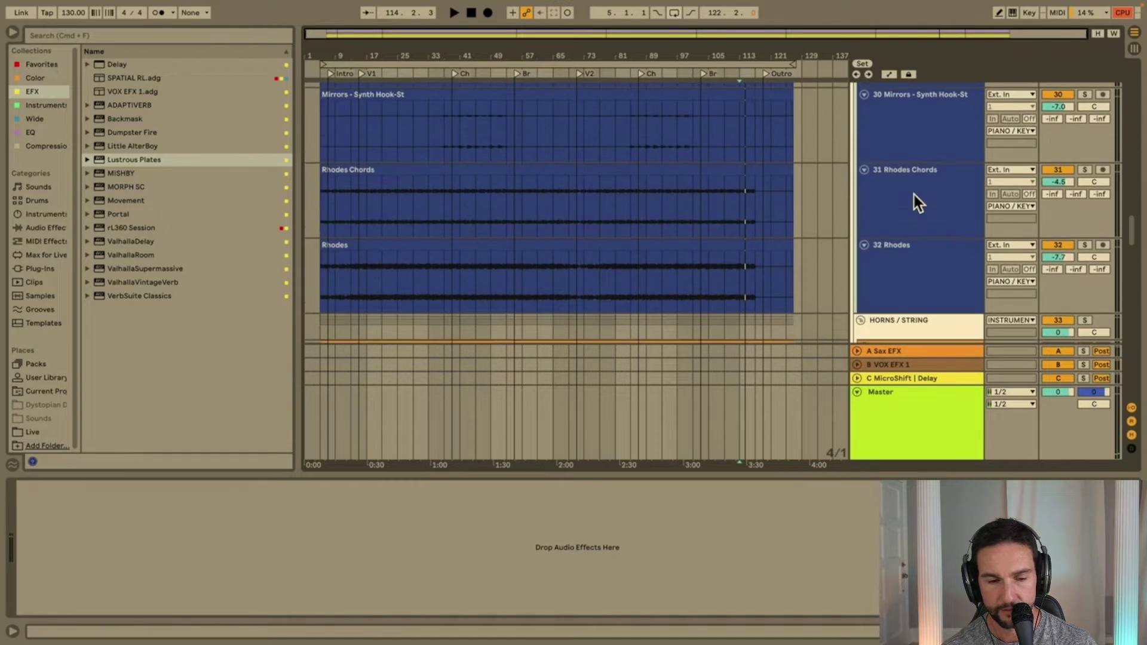
{"action": "scroll", "coordinate": [915, 198], "scroll_direction": "down", "scroll_amount": 6}
{"action": "left_click", "coordinate": [891, 124]}
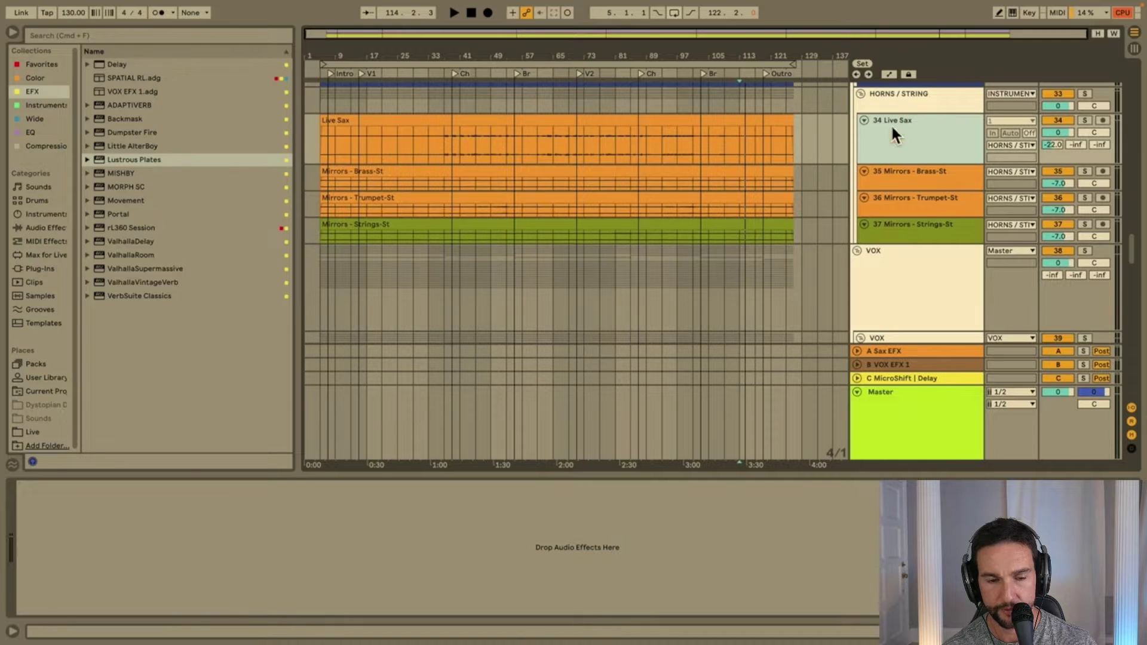
Look through the VOX group's VOX- Intro and Verses tracks and select the VocalsB and VOX- Verses LD -St tracks.
{"action": "scroll", "coordinate": [912, 211], "scroll_direction": "down", "scroll_amount": 3}
{"action": "left_click", "coordinate": [912, 219]}
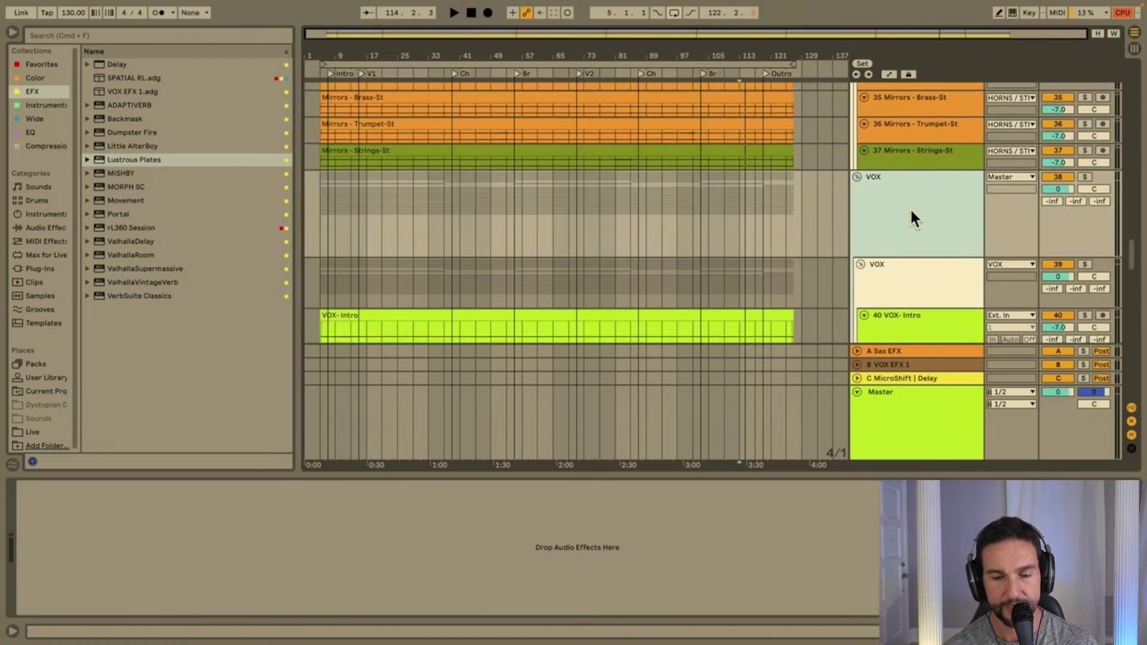
{"action": "scroll", "coordinate": [910, 207], "scroll_direction": "down", "scroll_amount": 6}
{"action": "left_click", "coordinate": [900, 138]}
{"action": "left_click", "coordinate": [900, 178]}
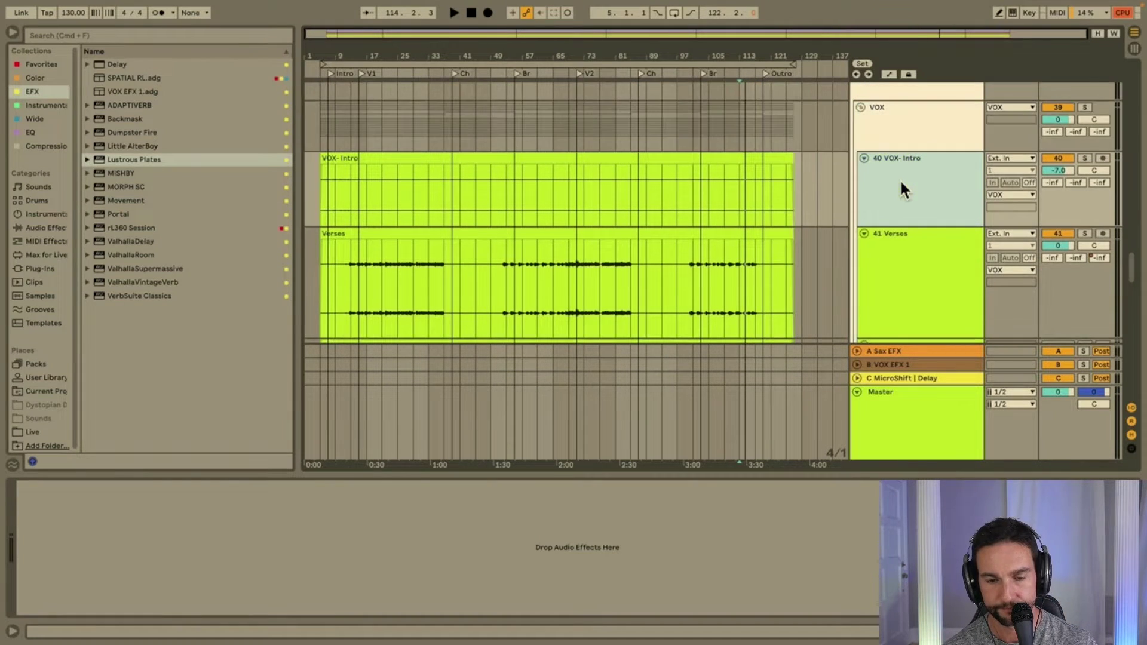
{"action": "scroll", "coordinate": [900, 178], "scroll_direction": "down", "scroll_amount": 3}
{"action": "left_click", "coordinate": [887, 209]}
{"action": "scroll", "coordinate": [890, 246], "scroll_direction": "down", "scroll_amount": 1}
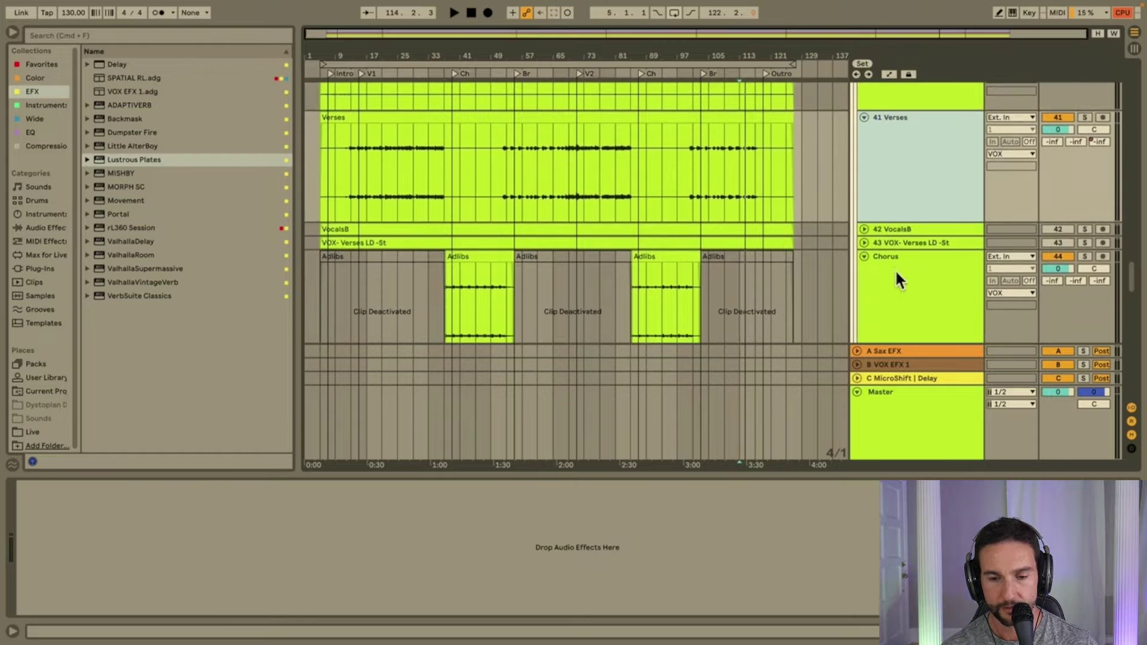
{"action": "left_click", "coordinate": [902, 228]}
{"action": "left_click", "coordinate": [902, 242], "text": "shift"}
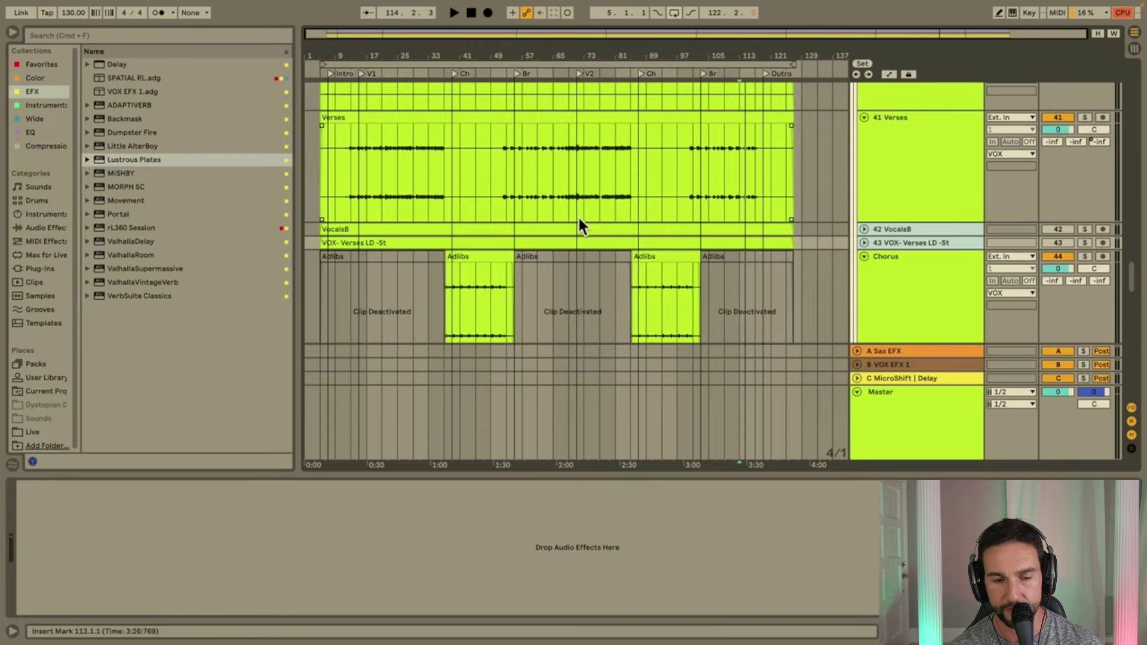
Select the Chorus track's Adlibs clips from bar 5 to bar 129 and compare them with the Adlibs track below.
{"action": "scroll", "coordinate": [574, 212], "scroll_direction": "up", "scroll_amount": 5}
{"action": "scroll", "coordinate": [574, 213], "scroll_direction": "left", "scroll_amount": 5}
{"action": "scroll", "coordinate": [574, 212], "scroll_direction": "down", "scroll_amount": 3}
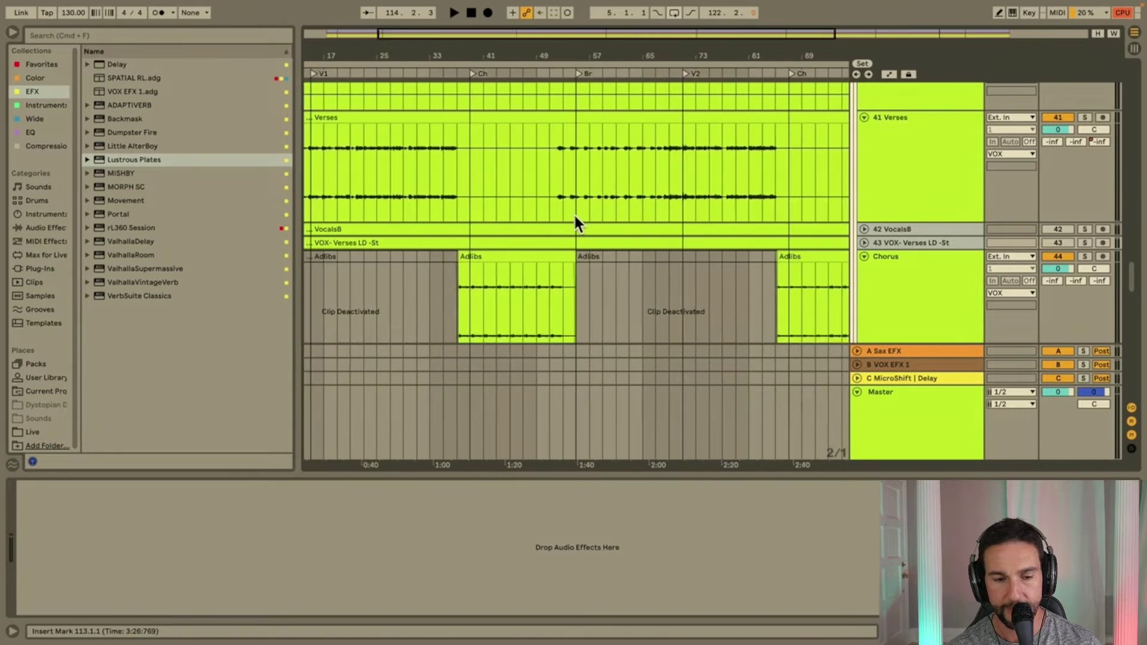
{"action": "scroll", "coordinate": [576, 224], "scroll_direction": "down", "scroll_amount": 3}
{"action": "scroll", "coordinate": [577, 224], "scroll_direction": "up", "scroll_amount": 1}
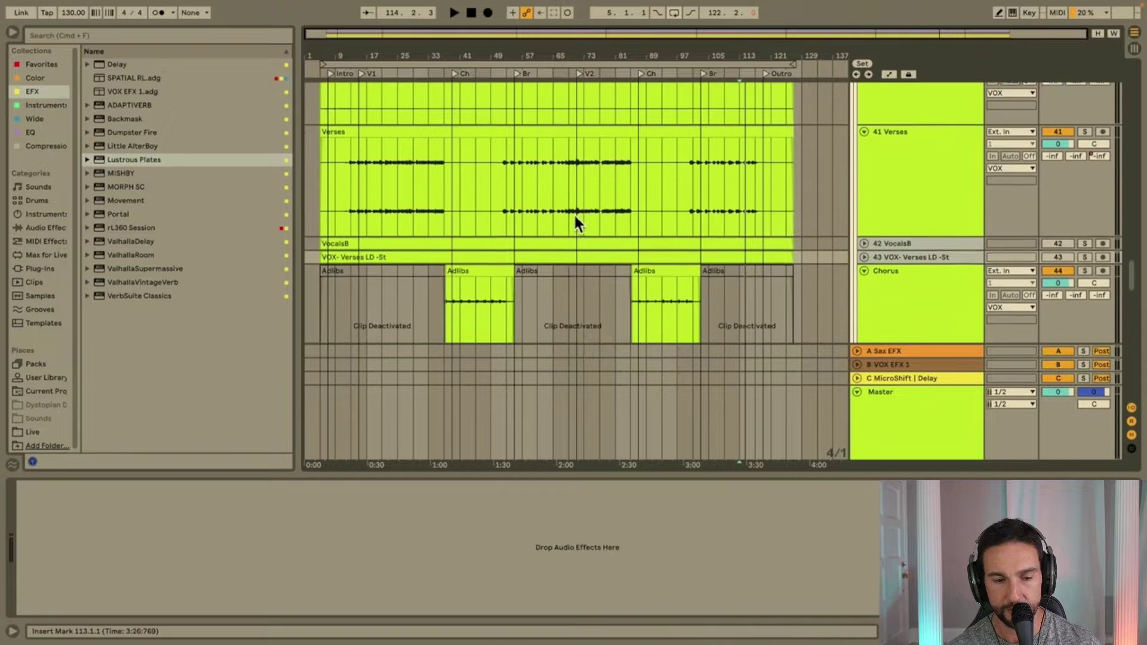
{"action": "scroll", "coordinate": [486, 294], "scroll_direction": "down", "scroll_amount": 2}
{"action": "left_click", "coordinate": [478, 266]}
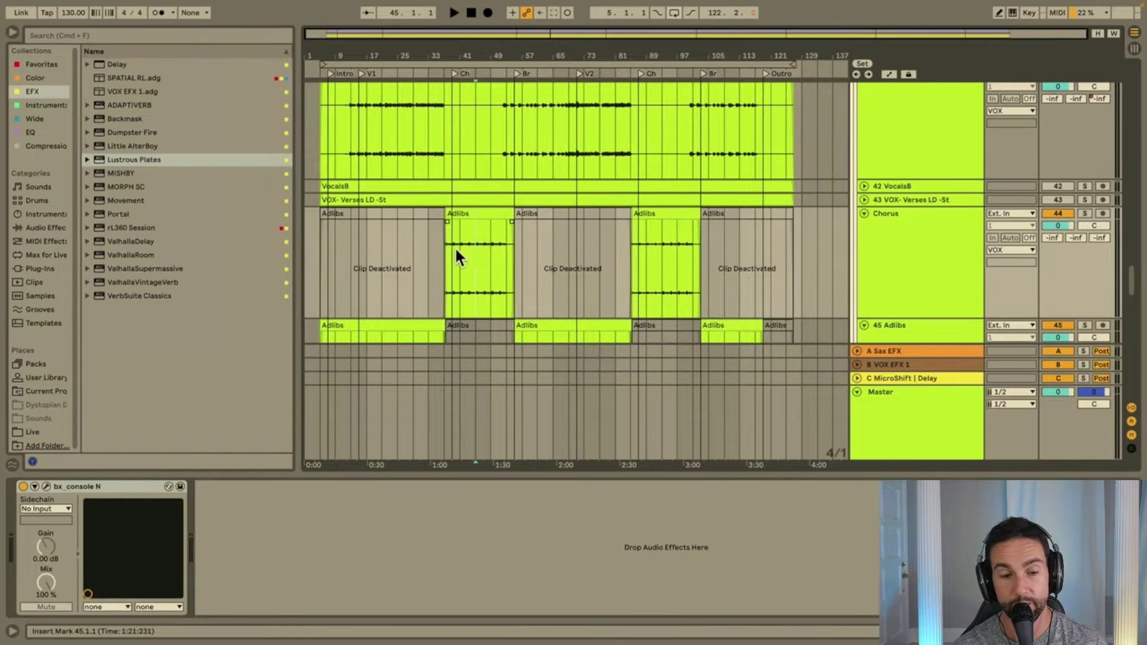
{"action": "left_click_drag", "start_coordinate": [322, 277], "coordinate": [802, 245]}
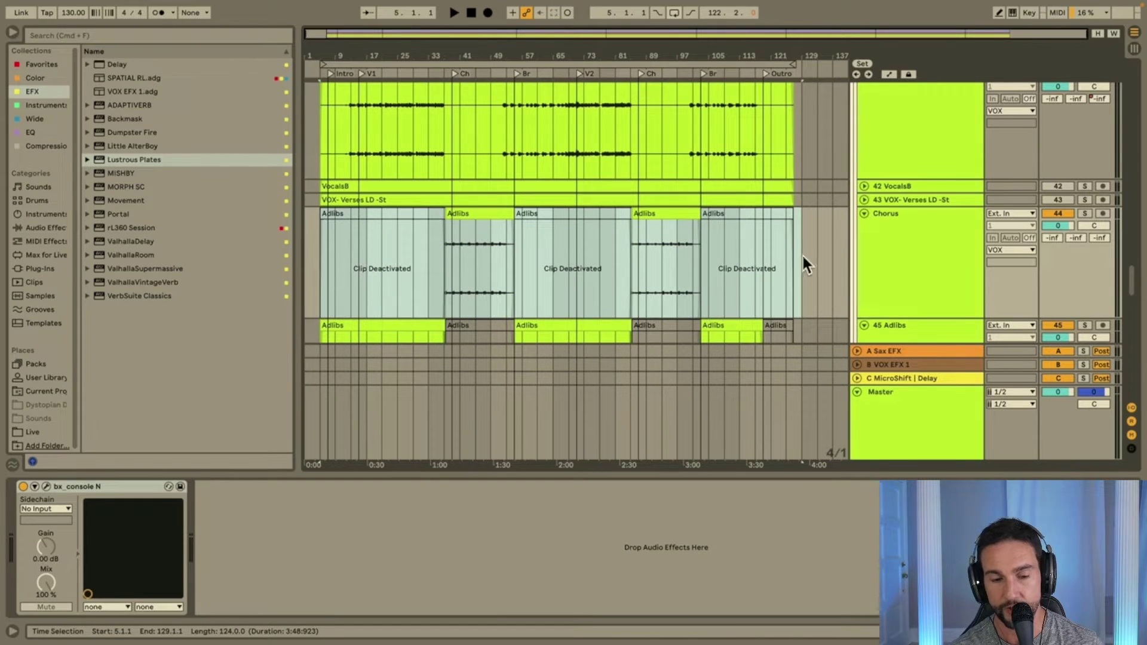
{"action": "scroll", "coordinate": [659, 295], "scroll_direction": "down", "scroll_amount": 5}
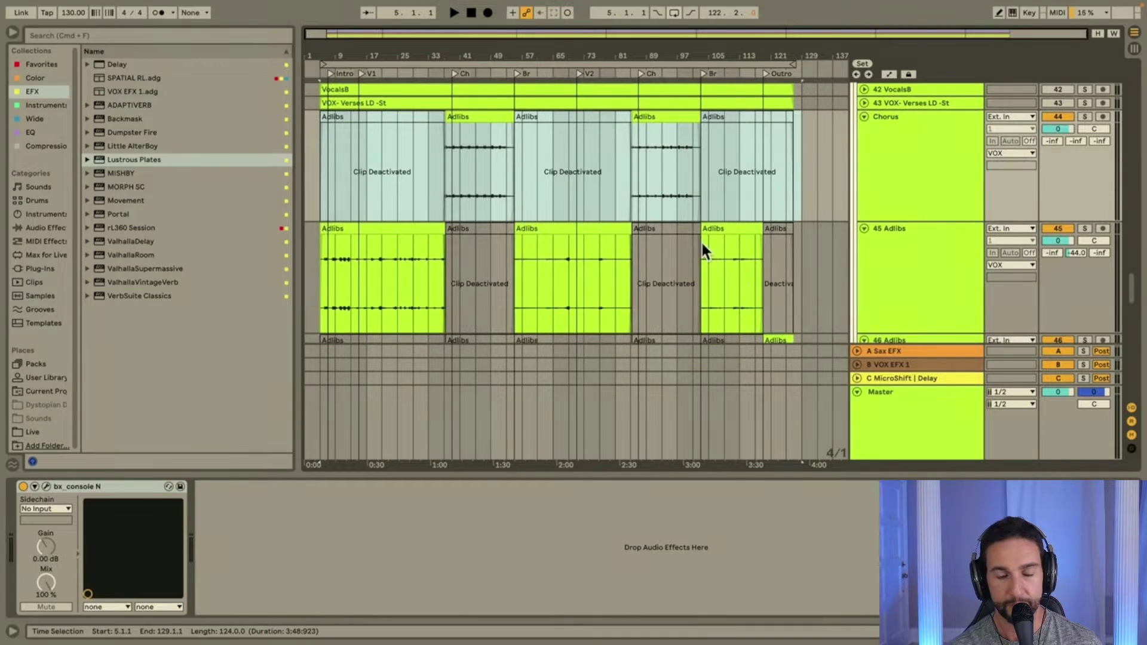
{"action": "scroll", "coordinate": [731, 184], "scroll_direction": "up", "scroll_amount": 8}
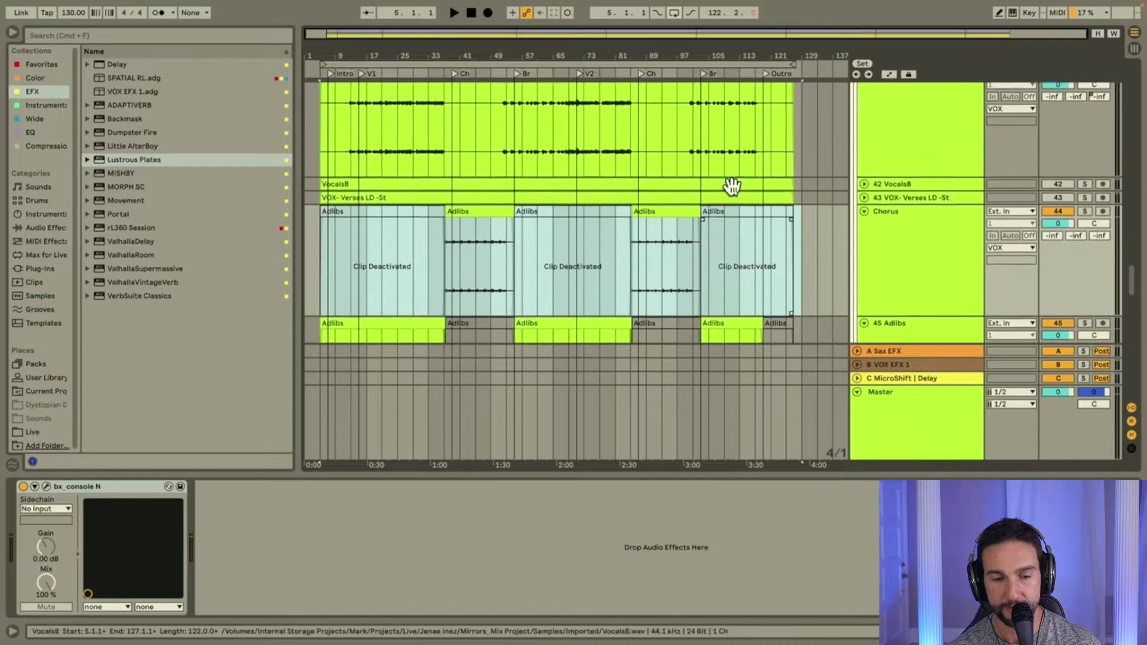
Zoom in on the Verses track around the bridge and play it from bar 56.
{"action": "left_click", "coordinate": [542, 202]}
{"action": "key", "text": "plus"}
{"action": "key", "text": "plus"}
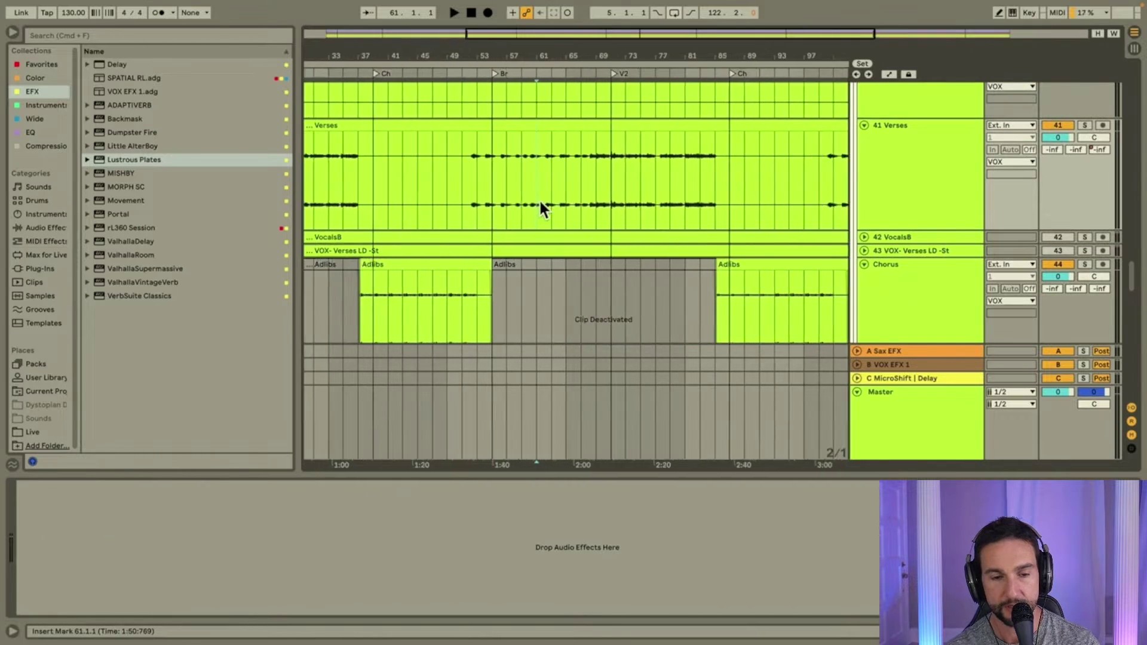
{"action": "left_click", "coordinate": [478, 166]}
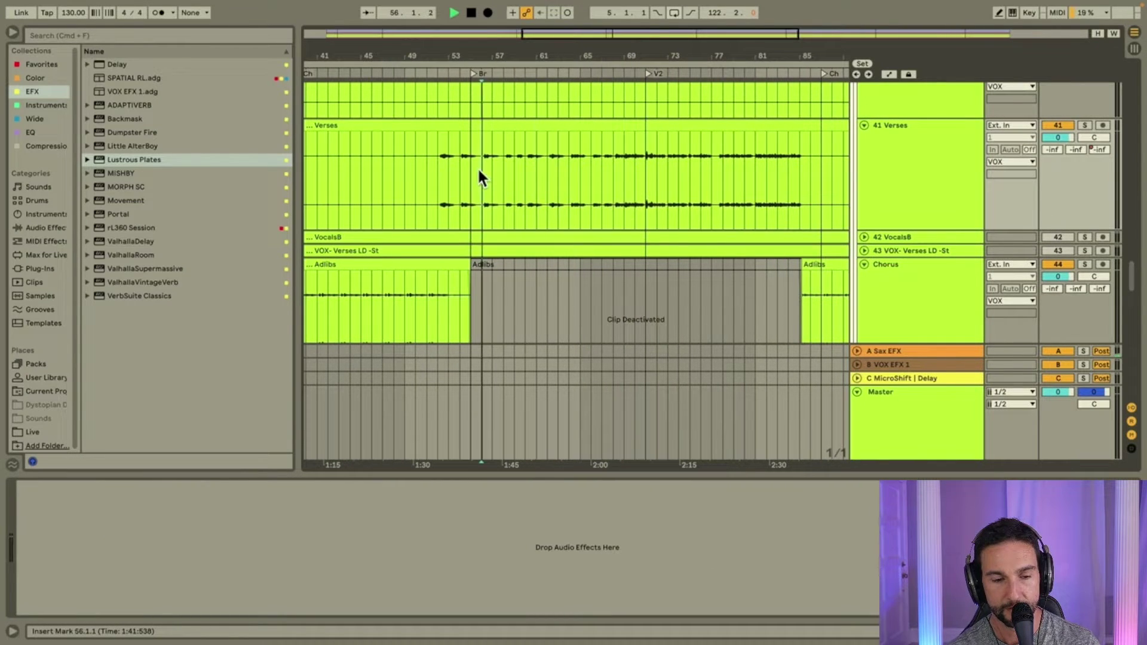
{"action": "key", "text": "space"}
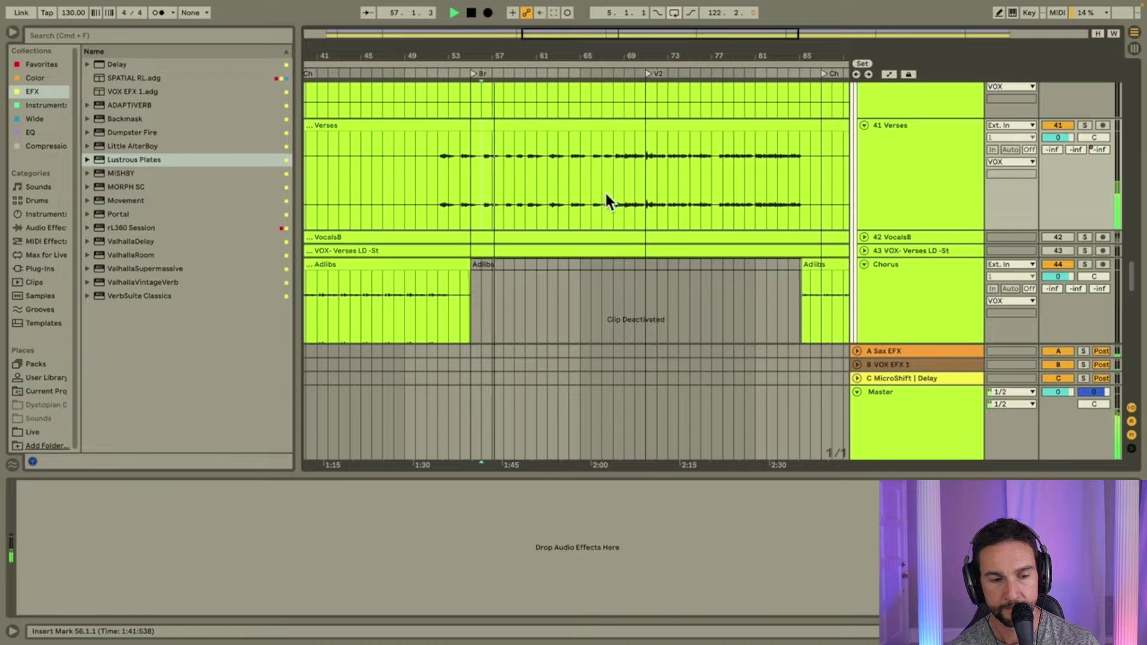
Restart playback from bar 52 to hear the chorus overlap with the Verses vocal, then stop playback.
{"action": "scroll", "coordinate": [605, 191], "scroll_direction": "left", "scroll_amount": 5}
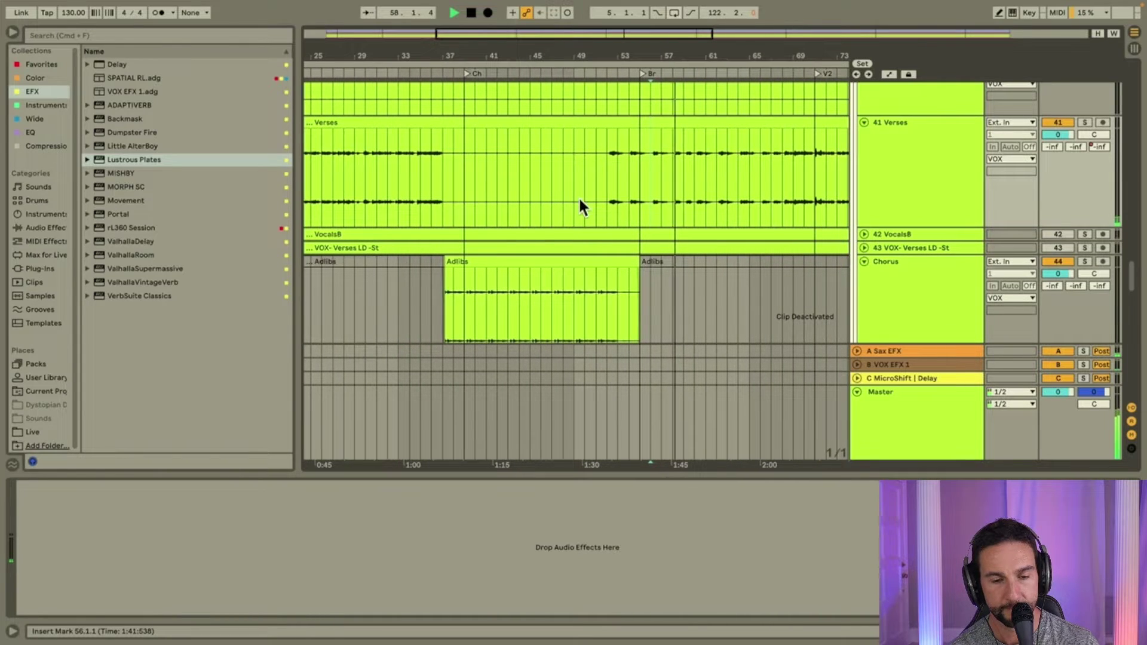
{"action": "left_click", "coordinate": [606, 175]}
{"action": "key", "text": "space"}
{"action": "key", "text": "space"}
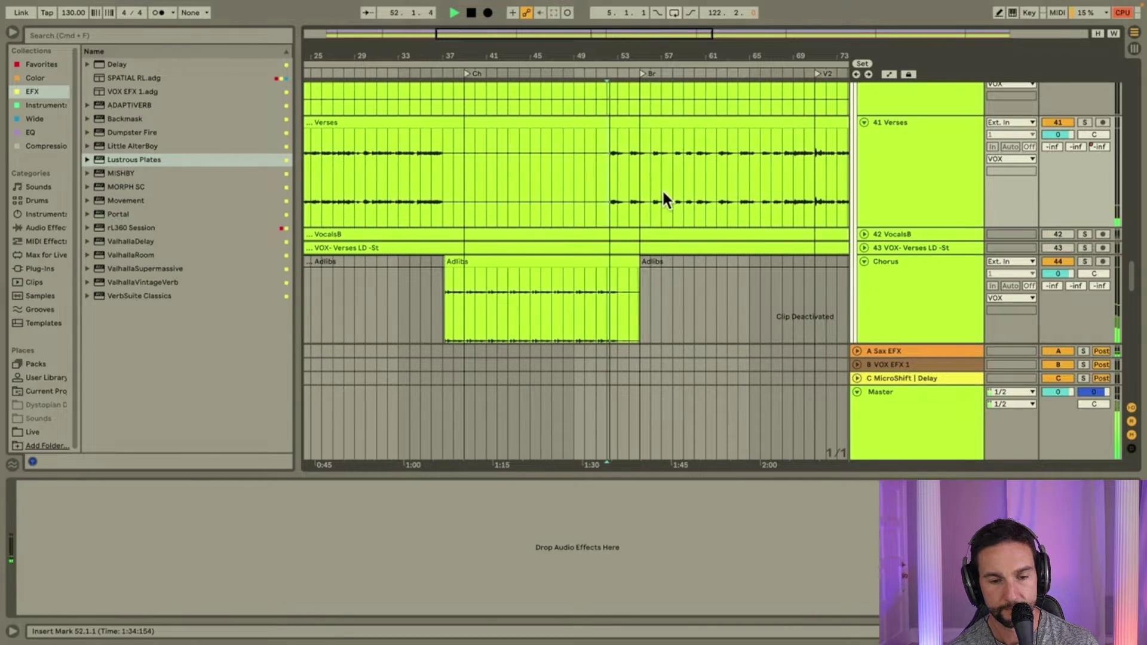
{"action": "scroll", "coordinate": [662, 189], "scroll_direction": "down", "scroll_amount": 3}
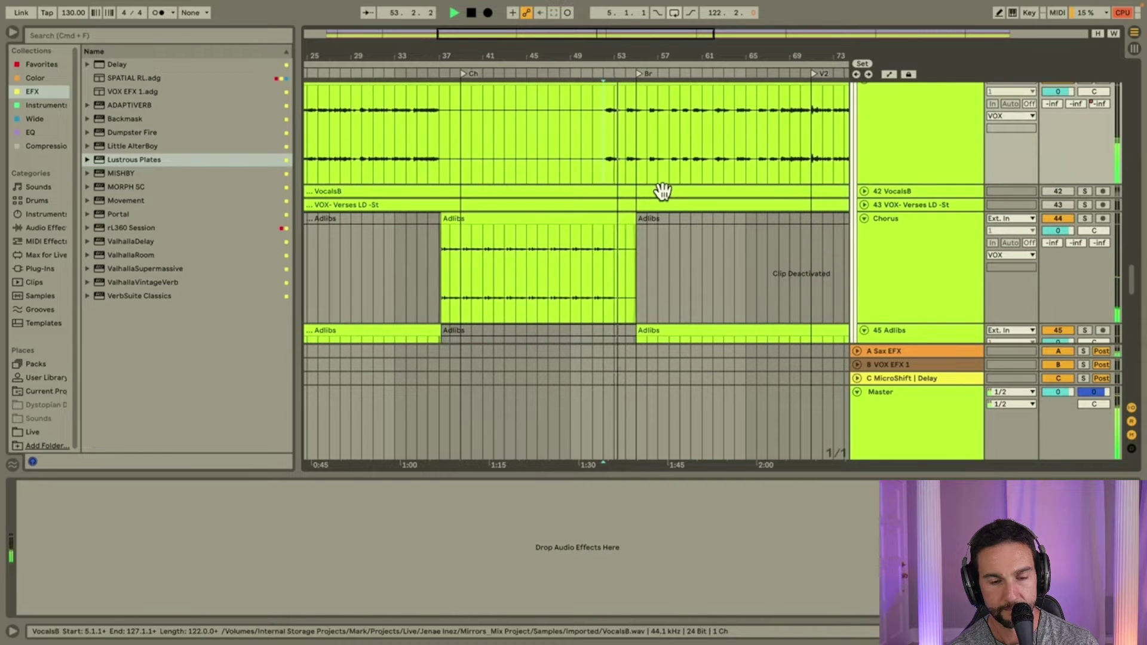
{"action": "scroll", "coordinate": [663, 189], "scroll_direction": "up", "scroll_amount": 2}
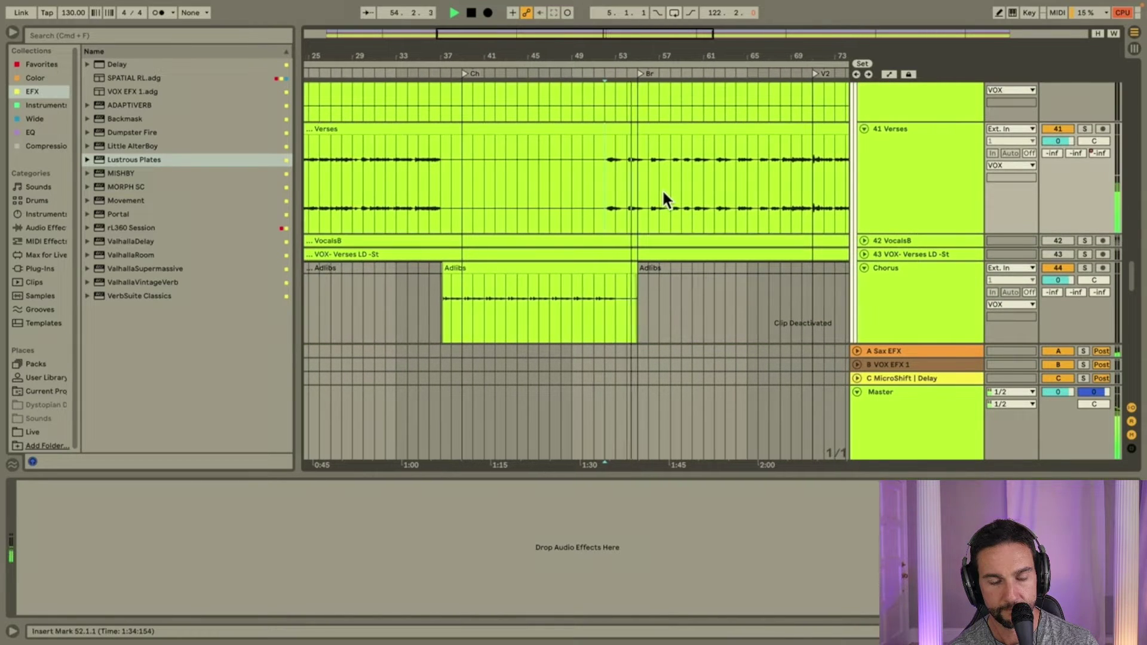
{"action": "key", "text": "minus"}
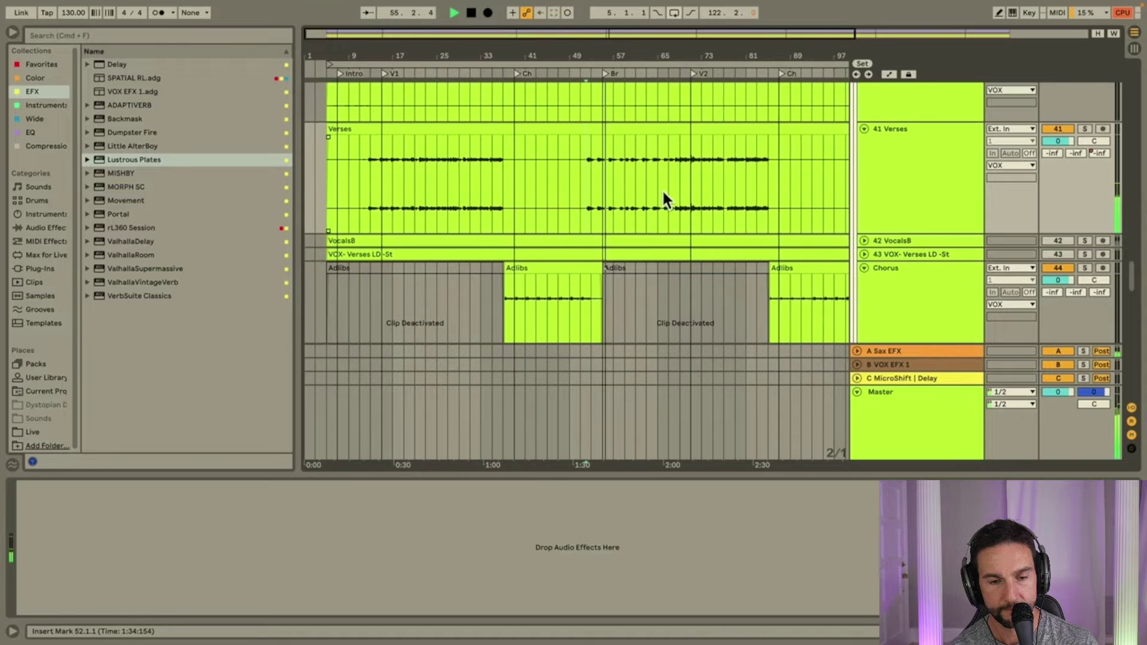
{"action": "key", "text": "space"}
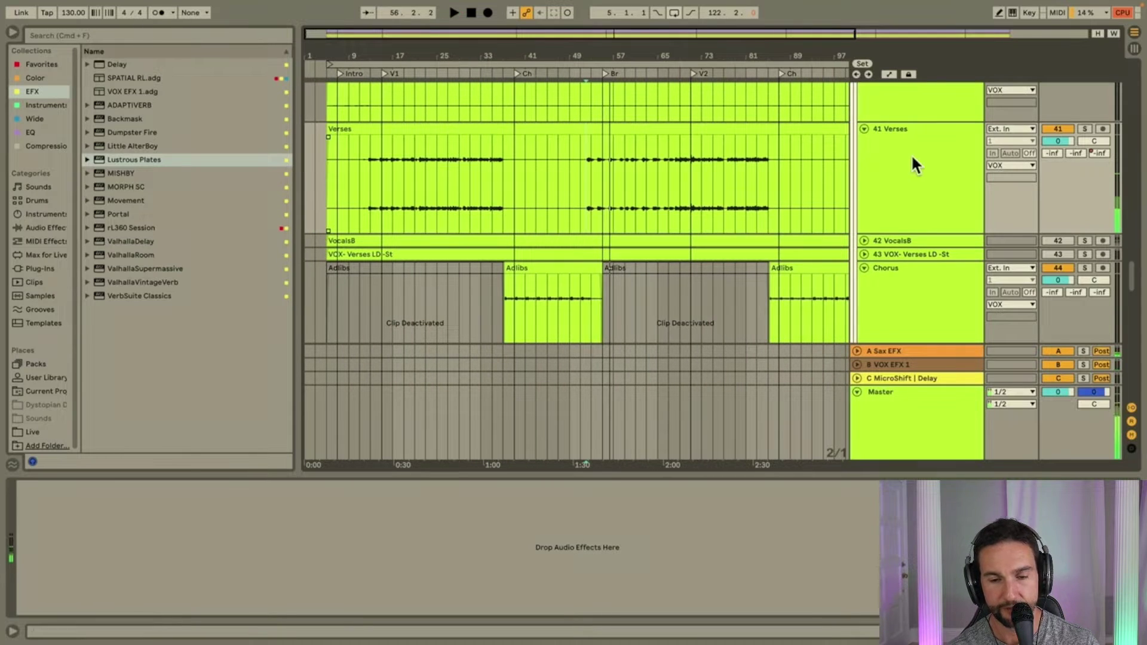
Look through the ad-lib, background vocal and VOX FX tracks down to the FX group.
{"action": "scroll", "coordinate": [914, 163], "scroll_direction": "down", "scroll_amount": 5}
{"action": "scroll", "coordinate": [915, 158], "scroll_direction": "down", "scroll_amount": 10}
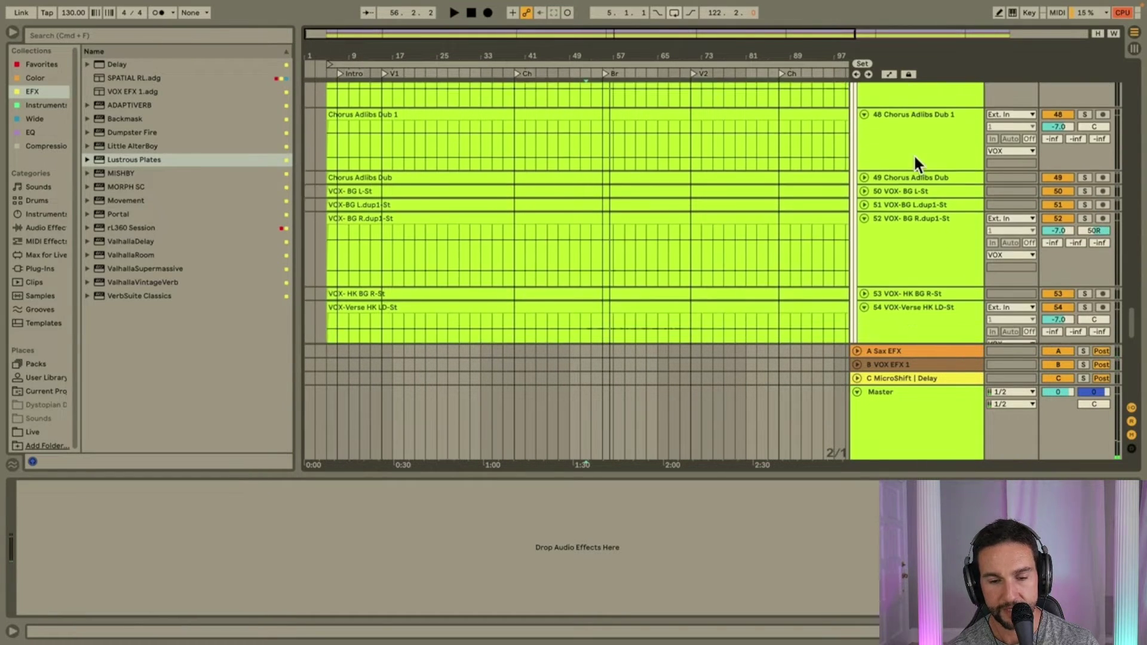
{"action": "scroll", "coordinate": [915, 158], "scroll_direction": "down", "scroll_amount": 1}
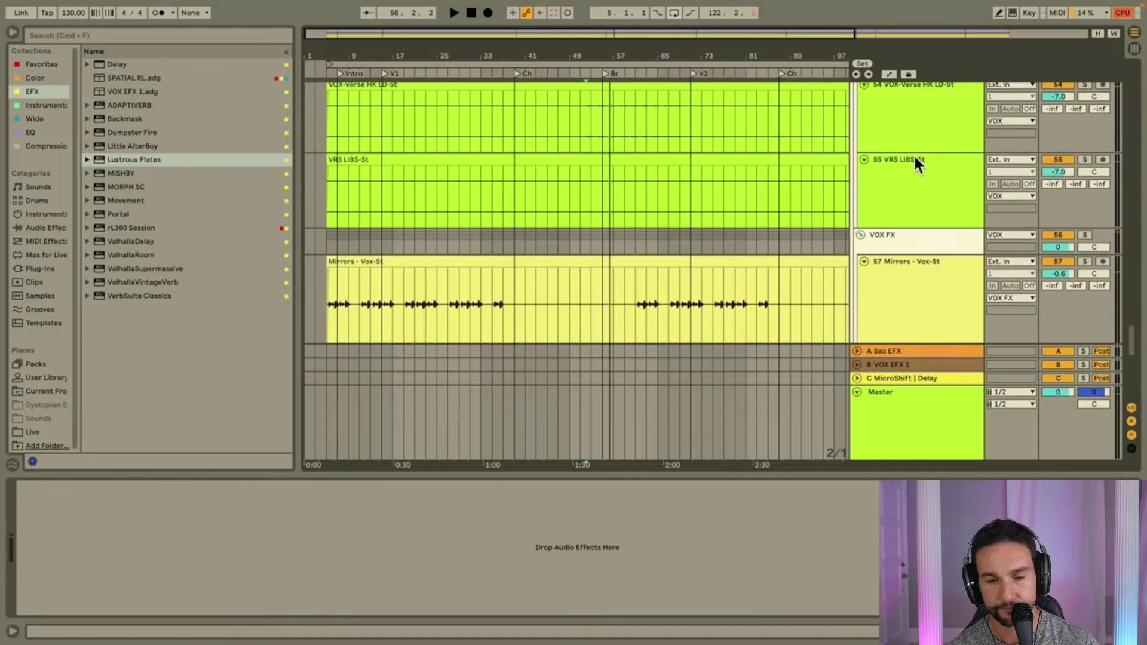
{"action": "left_click", "coordinate": [894, 239]}
{"action": "scroll", "coordinate": [893, 255], "scroll_direction": "down", "scroll_amount": 5}
{"action": "scroll", "coordinate": [893, 260], "scroll_direction": "down", "scroll_amount": 8}
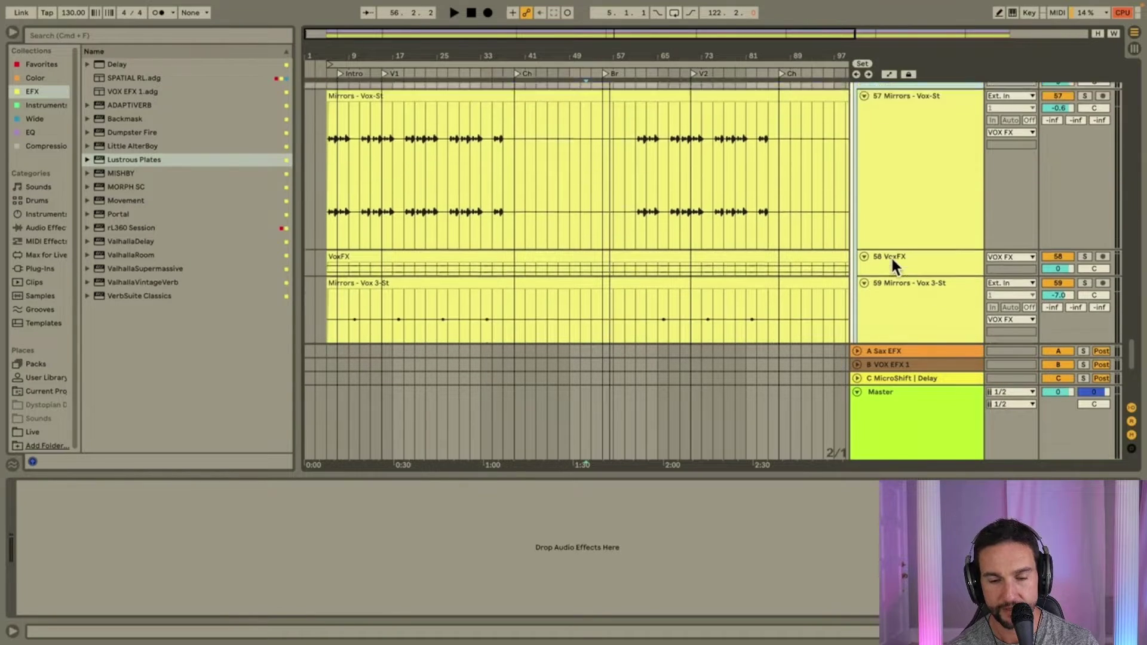
{"action": "scroll", "coordinate": [892, 267], "scroll_direction": "down", "scroll_amount": 1}
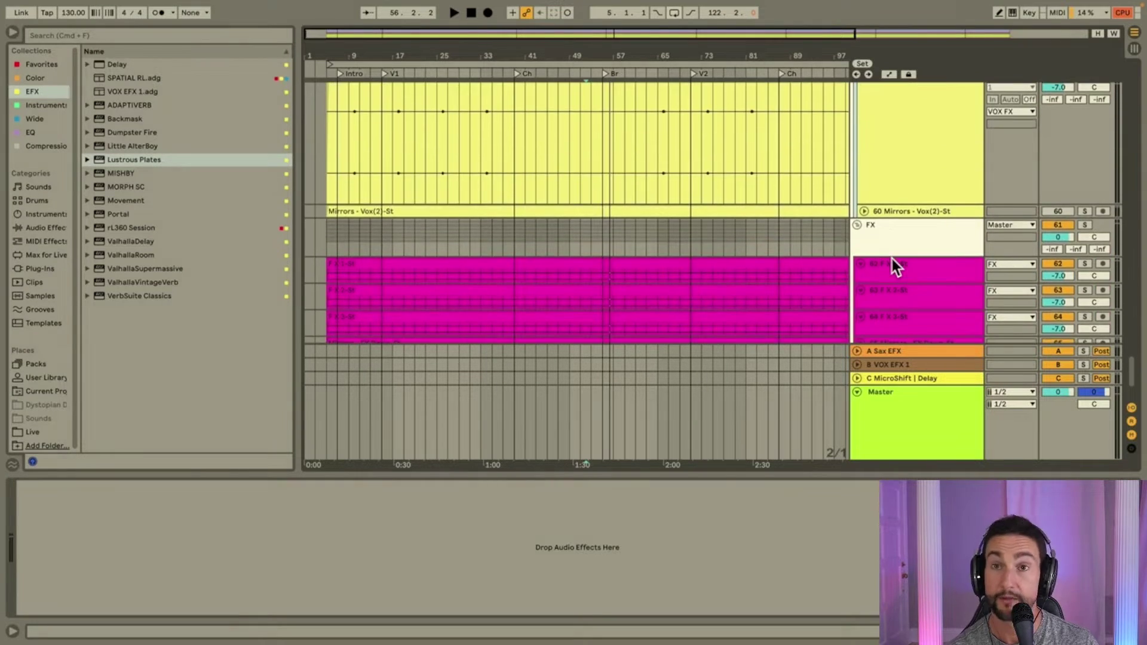
{"action": "scroll", "coordinate": [892, 266], "scroll_direction": "down", "scroll_amount": 6}
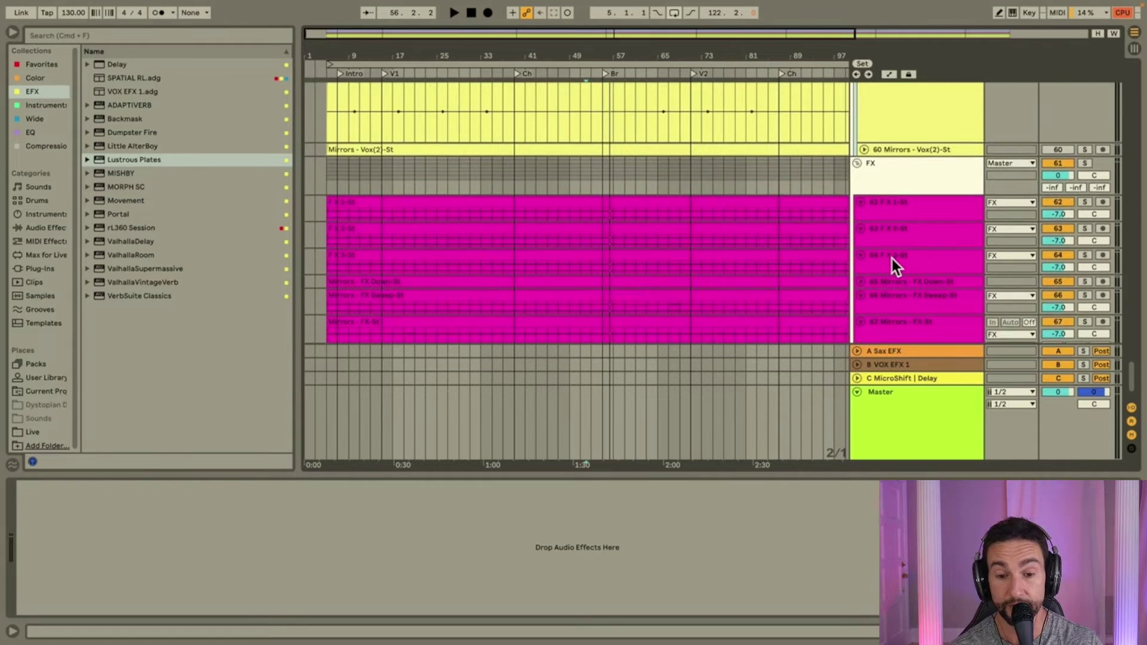
Select the FX group, fit the whole song in the arrangement and fold the FX group.
{"action": "left_click", "coordinate": [886, 180]}
{"action": "key", "text": "h"}
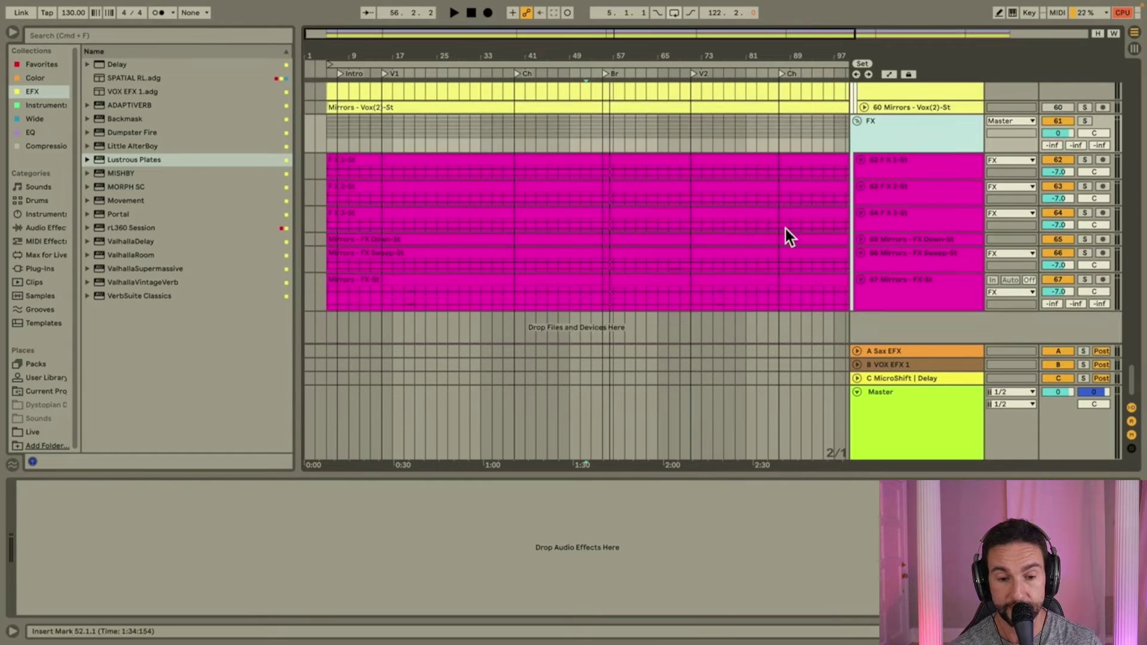
{"action": "key", "text": "w"}
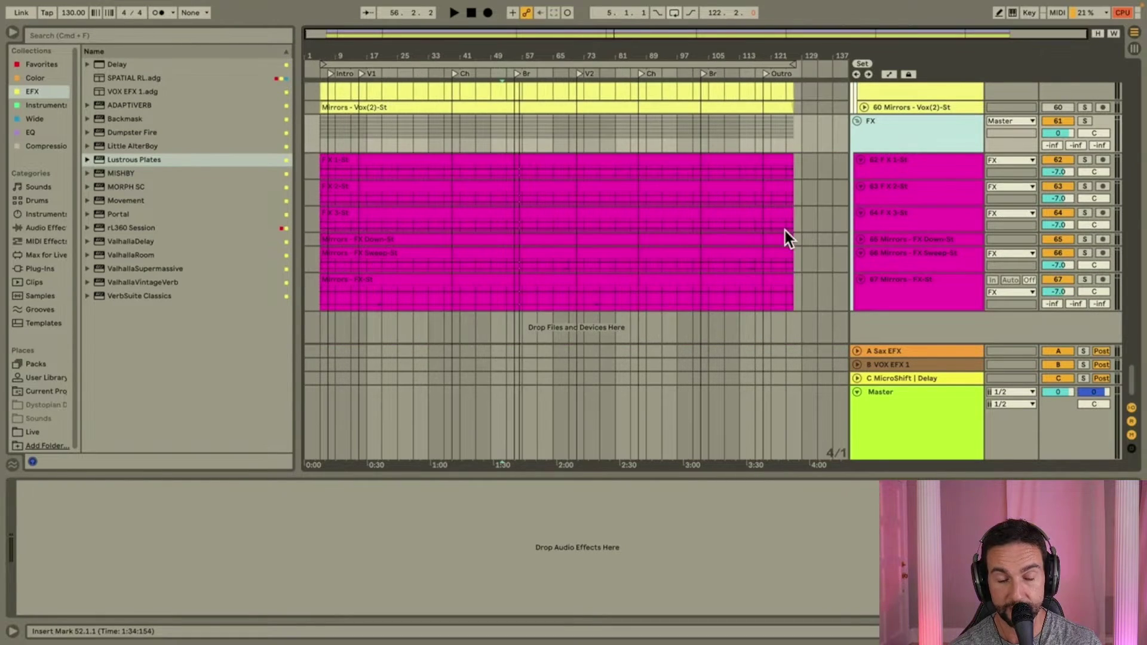
{"action": "left_click", "coordinate": [858, 120]}
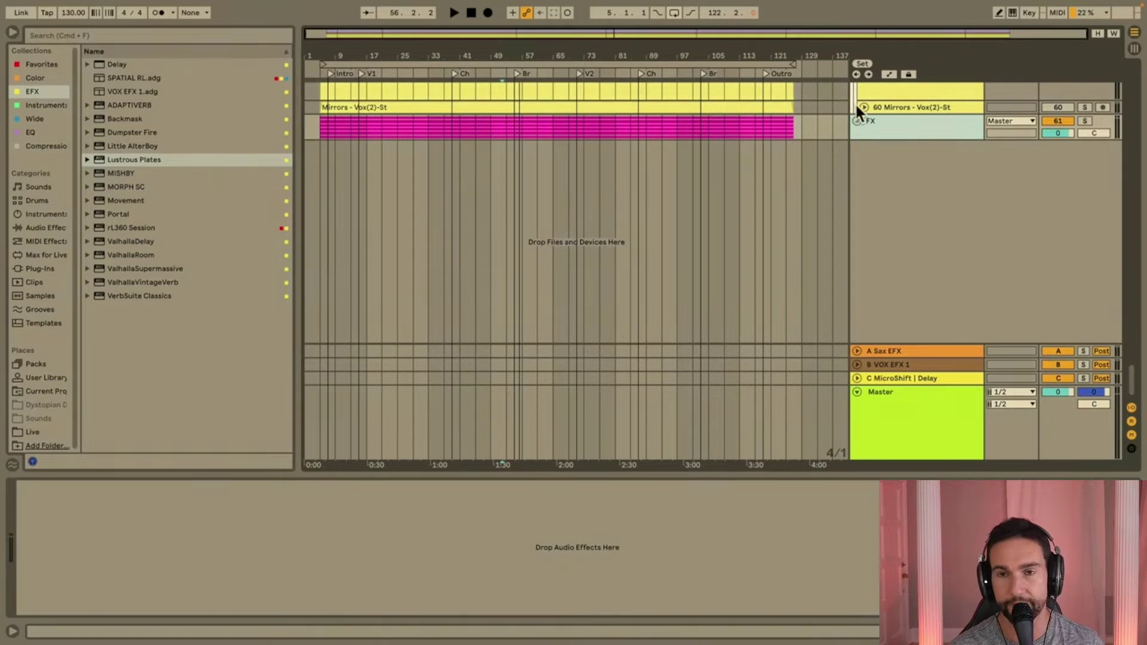
Return to the start of the vocal tracks and fold the nested VOX group.
{"action": "scroll", "coordinate": [916, 146], "scroll_direction": "up", "scroll_amount": 5}
{"action": "scroll", "coordinate": [917, 149], "scroll_direction": "up", "scroll_amount": 6}
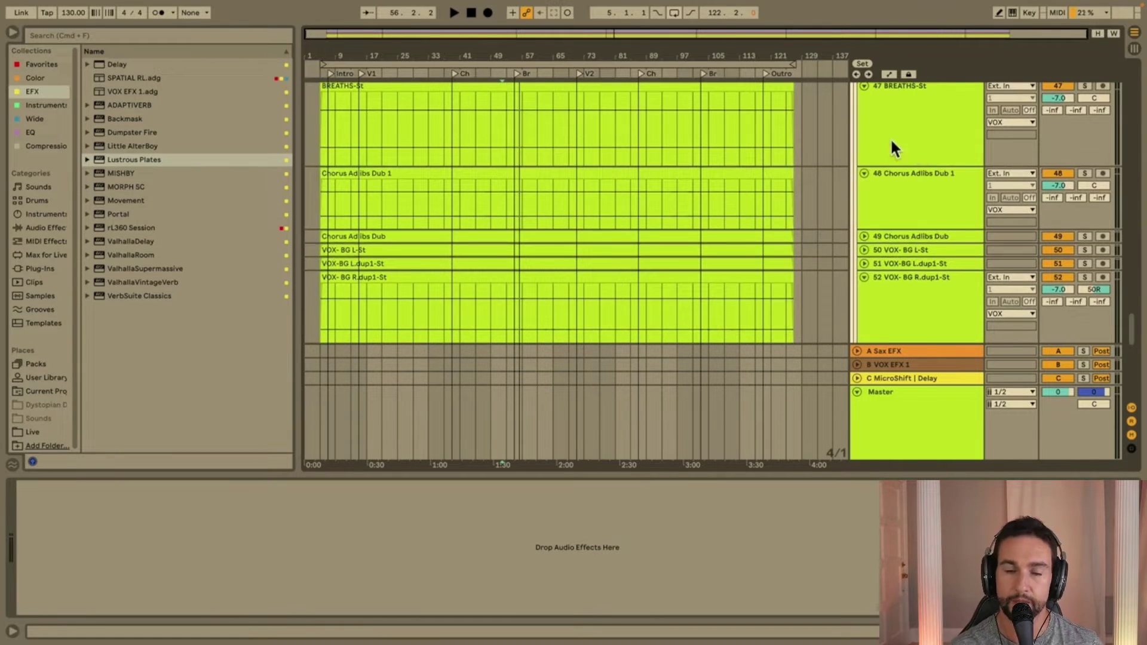
{"action": "scroll", "coordinate": [875, 130], "scroll_direction": "up", "scroll_amount": 5}
{"action": "scroll", "coordinate": [876, 136], "scroll_direction": "up", "scroll_amount": 3}
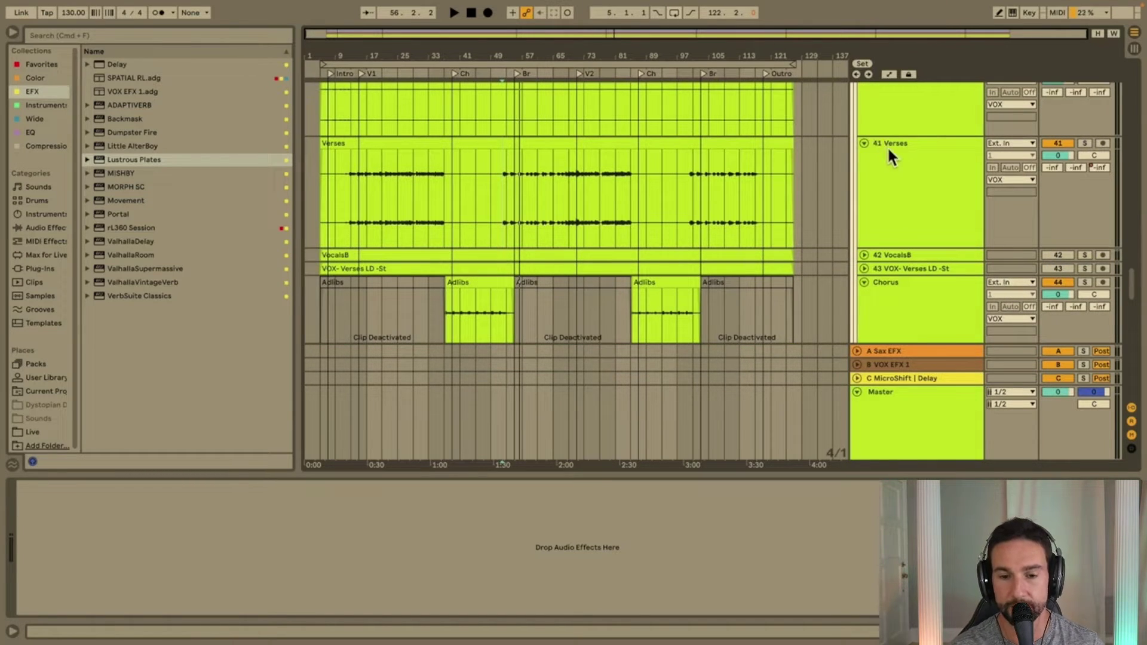
{"action": "scroll", "coordinate": [887, 146], "scroll_direction": "up", "scroll_amount": 6}
{"action": "left_click", "coordinate": [873, 272]}
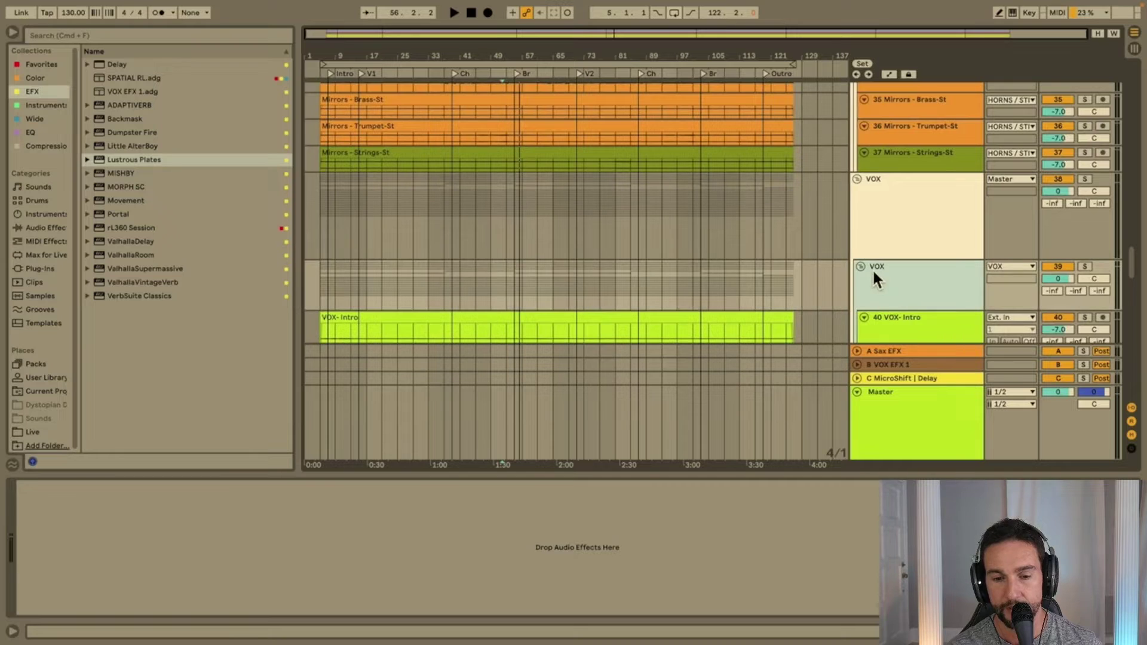
{"action": "left_click", "coordinate": [861, 267]}
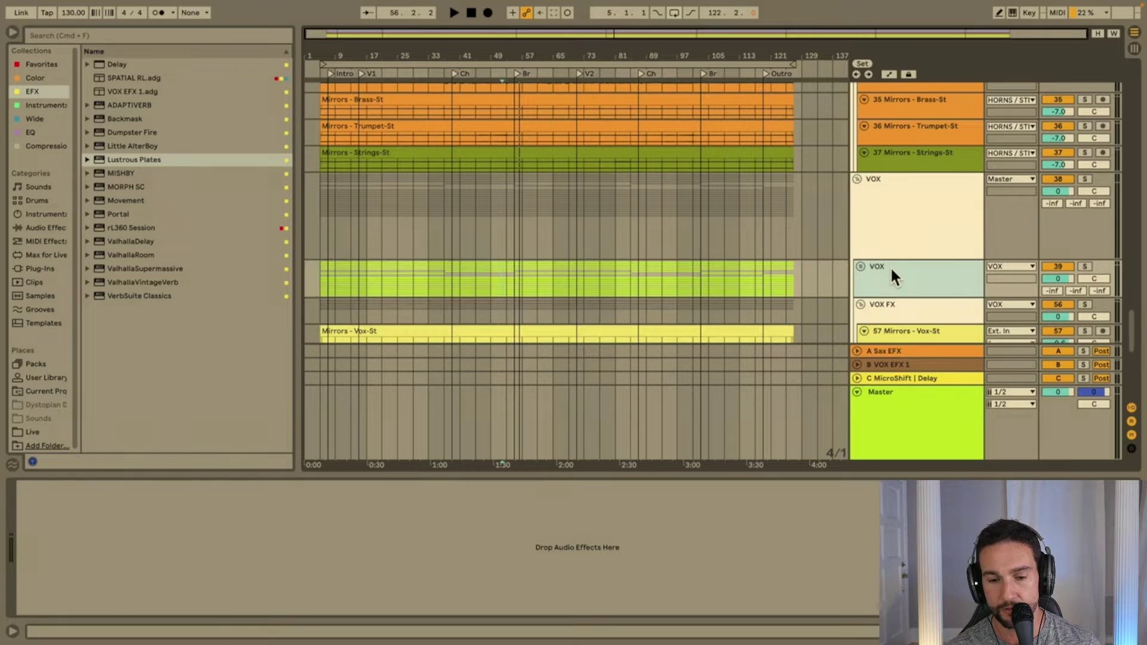
Fold the VOX FX group and select the nested VOX group.
{"action": "scroll", "coordinate": [891, 267], "scroll_direction": "down", "scroll_amount": 3}
{"action": "left_click", "coordinate": [879, 172]}
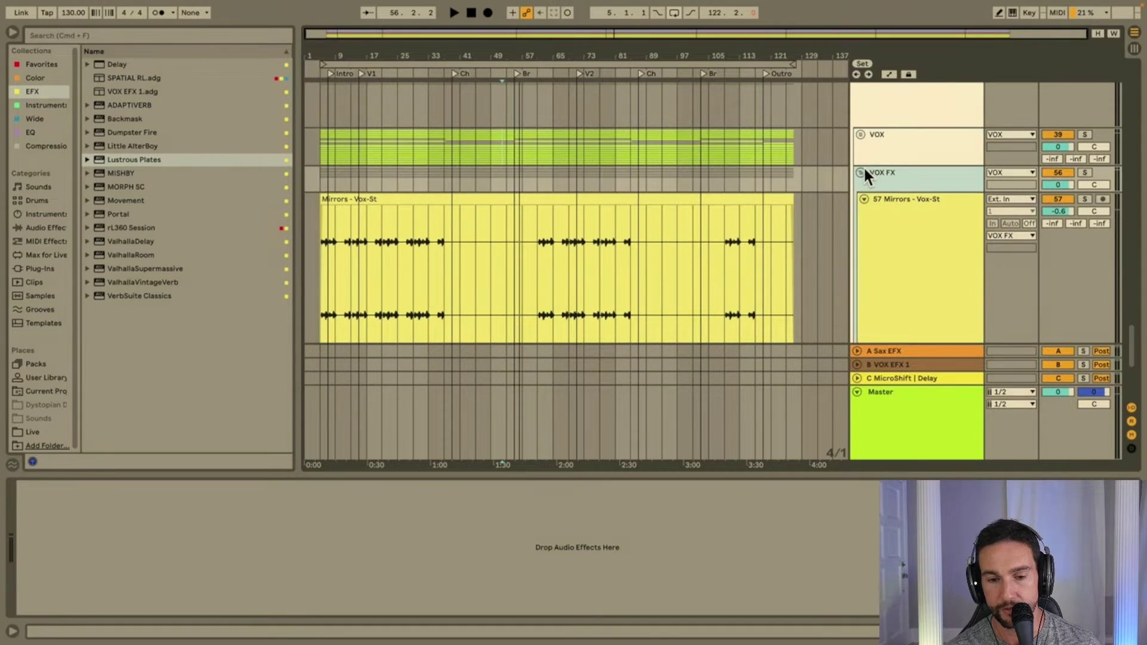
{"action": "left_click", "coordinate": [861, 173]}
{"action": "left_click", "coordinate": [873, 156]}
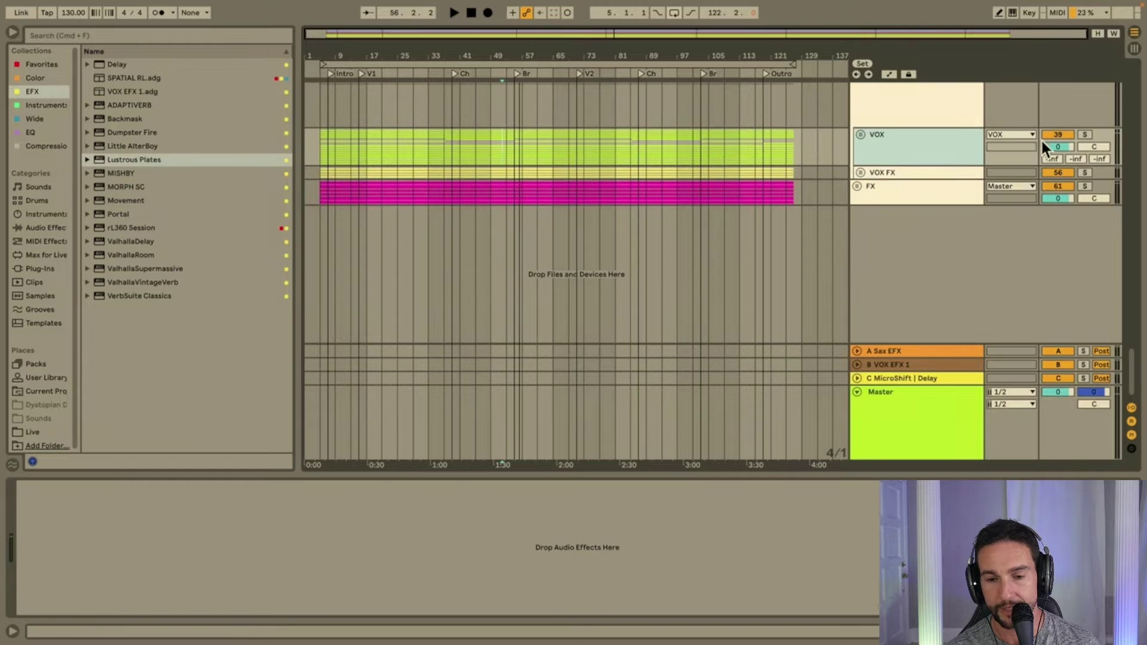
Deactivate the main VOX group and fold it.
{"action": "left_click", "coordinate": [1059, 135]}
{"action": "scroll", "coordinate": [930, 145], "scroll_direction": "up", "scroll_amount": 3}
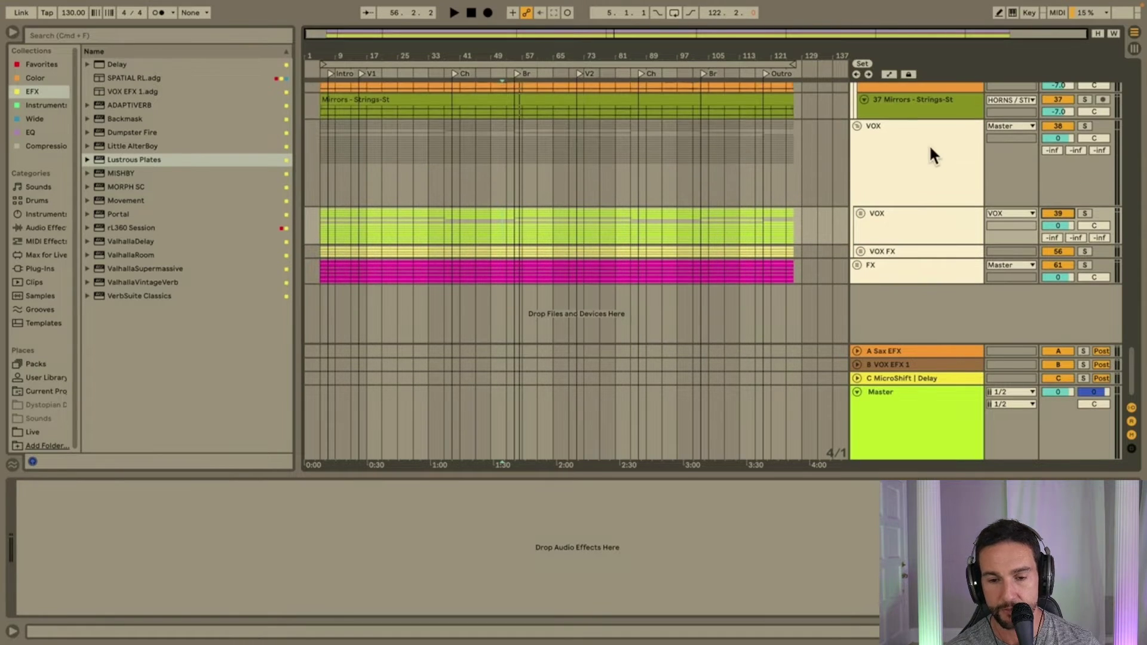
{"action": "left_click", "coordinate": [1056, 126]}
{"action": "left_click", "coordinate": [857, 125]}
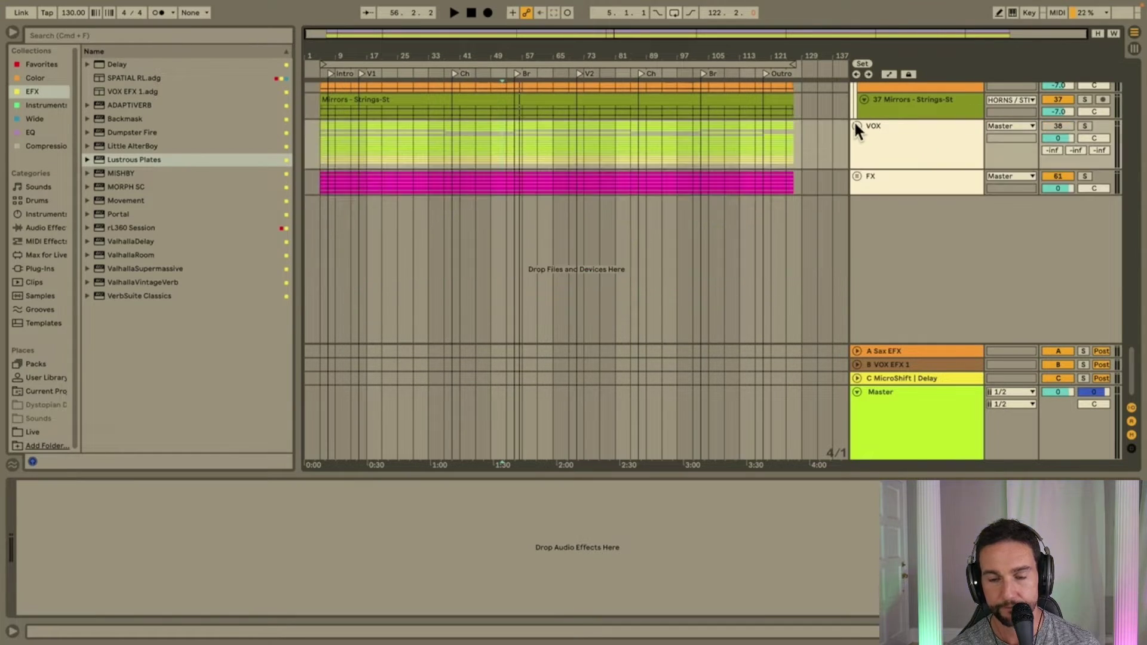
Unfold the FX group, show the whole song in the arrangement and enlarge the F X 1-St track.
{"action": "left_click", "coordinate": [857, 176]}
{"action": "left_click_drag", "start_coordinate": [908, 198], "coordinate": [906, 251]}
{"action": "scroll", "coordinate": [655, 231], "scroll_direction": "up", "scroll_amount": 8}
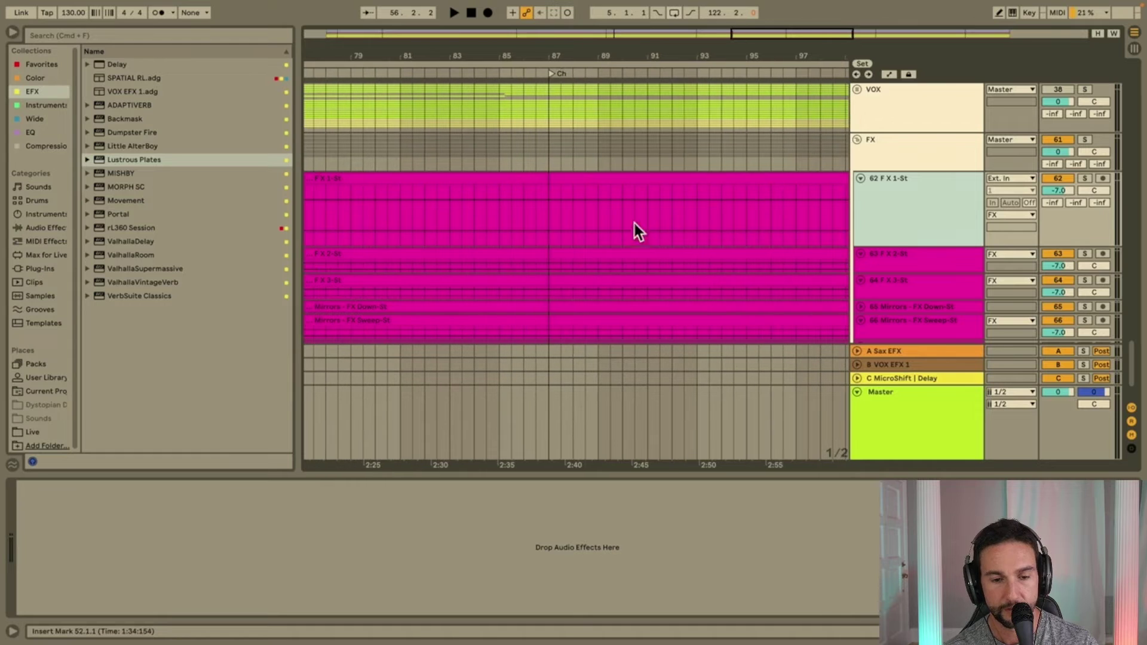
{"action": "left_click", "coordinate": [619, 220]}
{"action": "key", "text": "minus"}
{"action": "key", "text": "minus"}
{"action": "key", "text": "minus"}
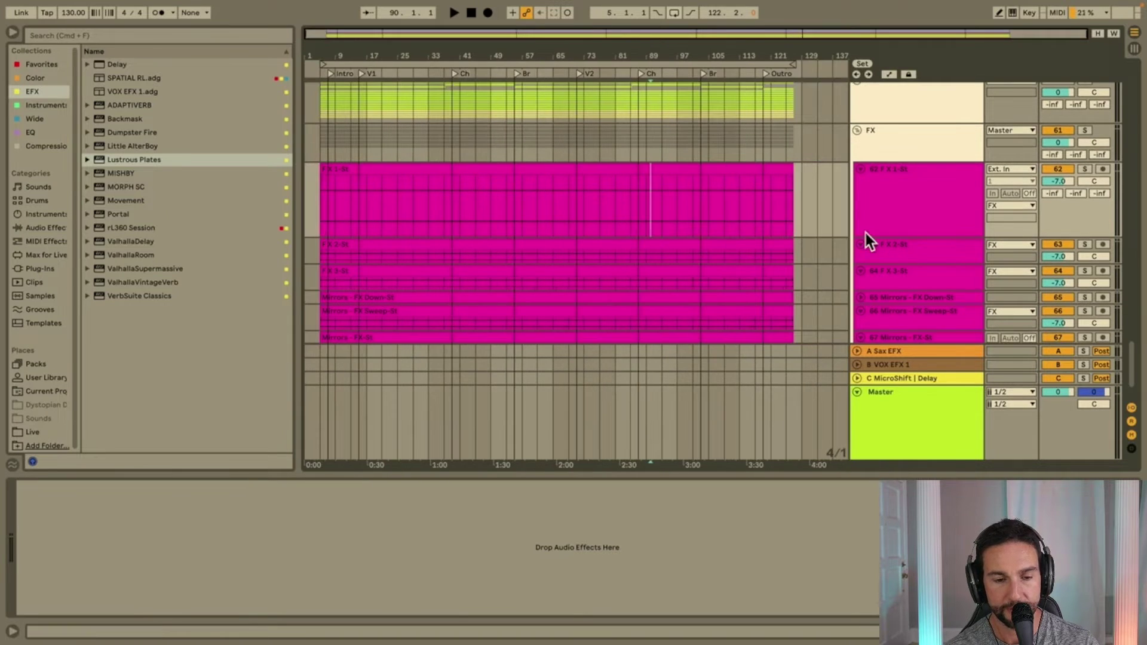
{"action": "left_click_drag", "start_coordinate": [877, 237], "coordinate": [873, 354]}
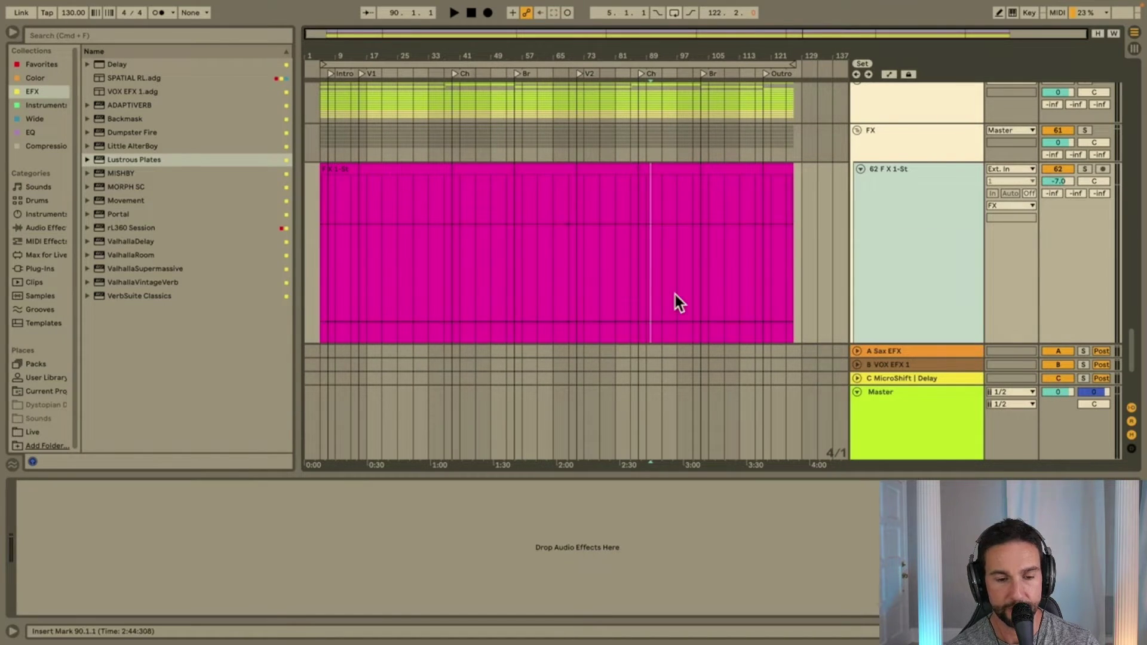
Audition the F X 1-St track soloed from bar 68, clear the solo and select the track.
{"action": "scroll", "coordinate": [629, 233], "scroll_direction": "down", "scroll_amount": 1}
{"action": "scroll", "coordinate": [628, 233], "scroll_direction": "up", "scroll_amount": 4}
{"action": "left_click", "coordinate": [512, 246]}
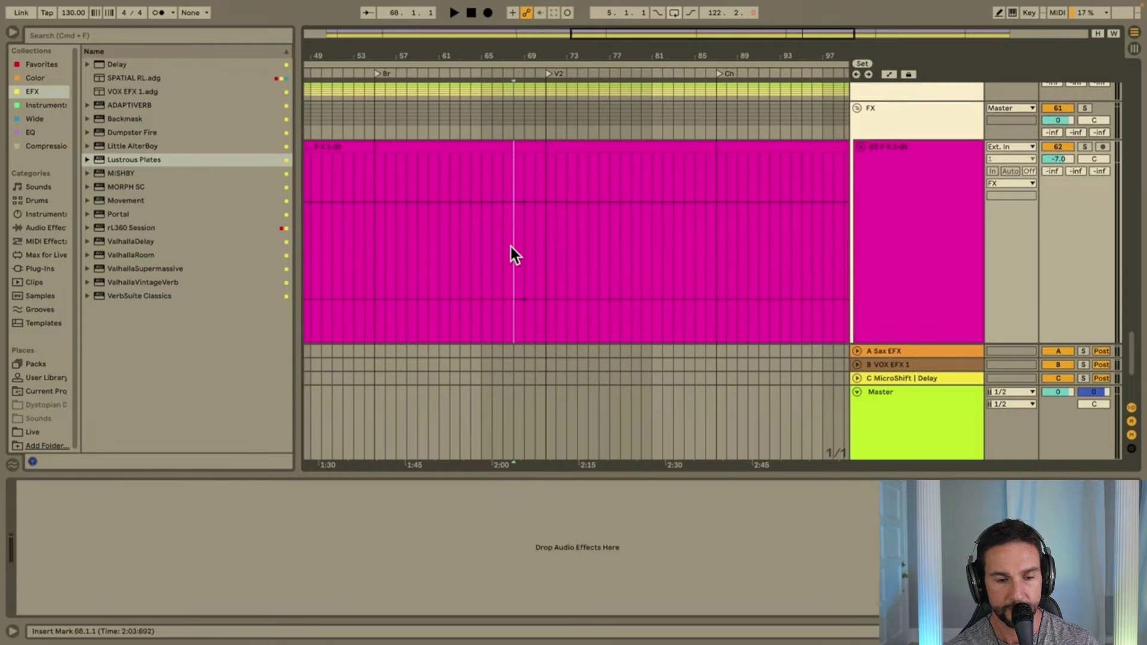
{"action": "left_click", "coordinate": [1086, 147]}
{"action": "key", "text": "space"}
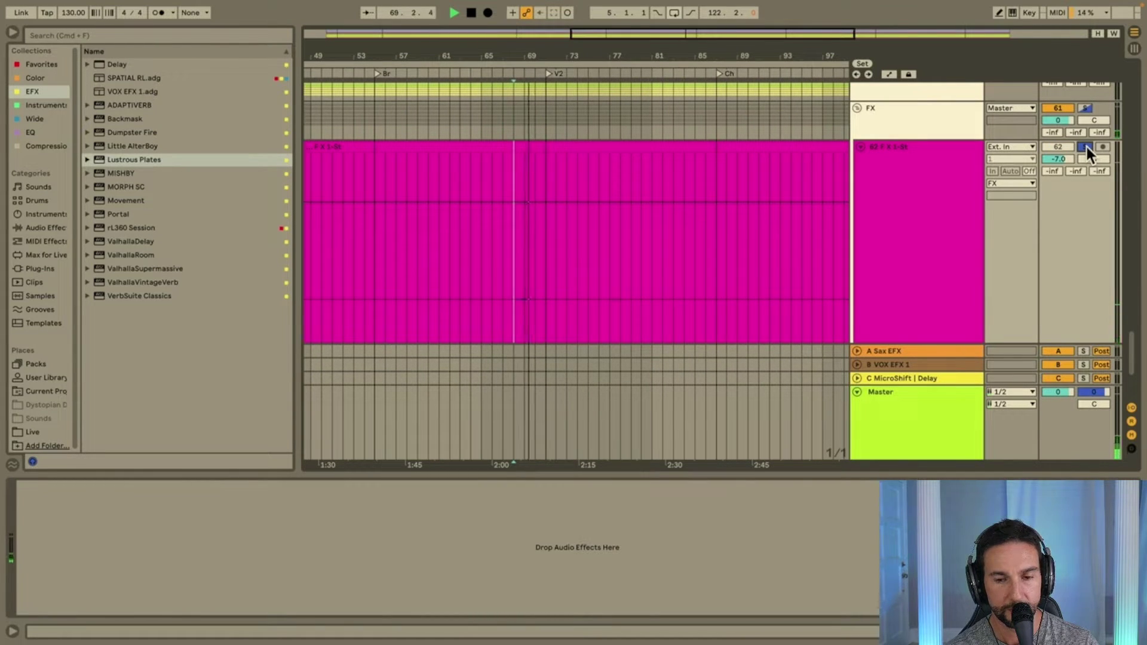
{"action": "left_click", "coordinate": [1088, 147]}
{"action": "left_click", "coordinate": [942, 169]}
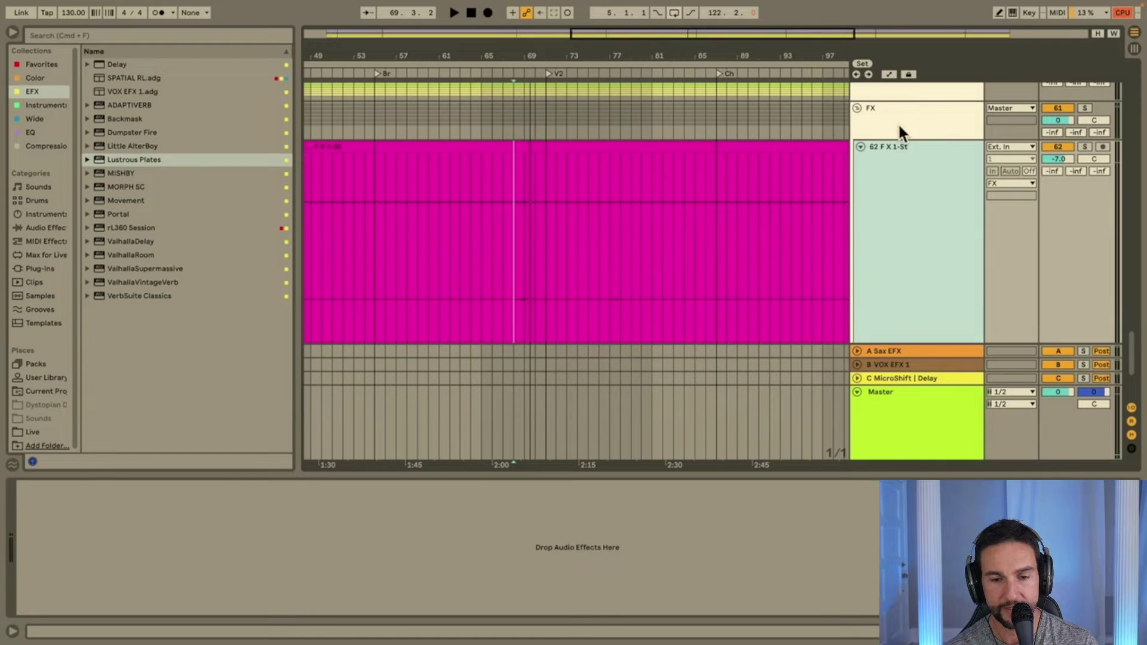
Fold the FX group and return to the start of the track list to select the DRUMS group.
{"action": "left_click", "coordinate": [857, 108]}
{"action": "scroll", "coordinate": [907, 177], "scroll_direction": "up", "scroll_amount": 5}
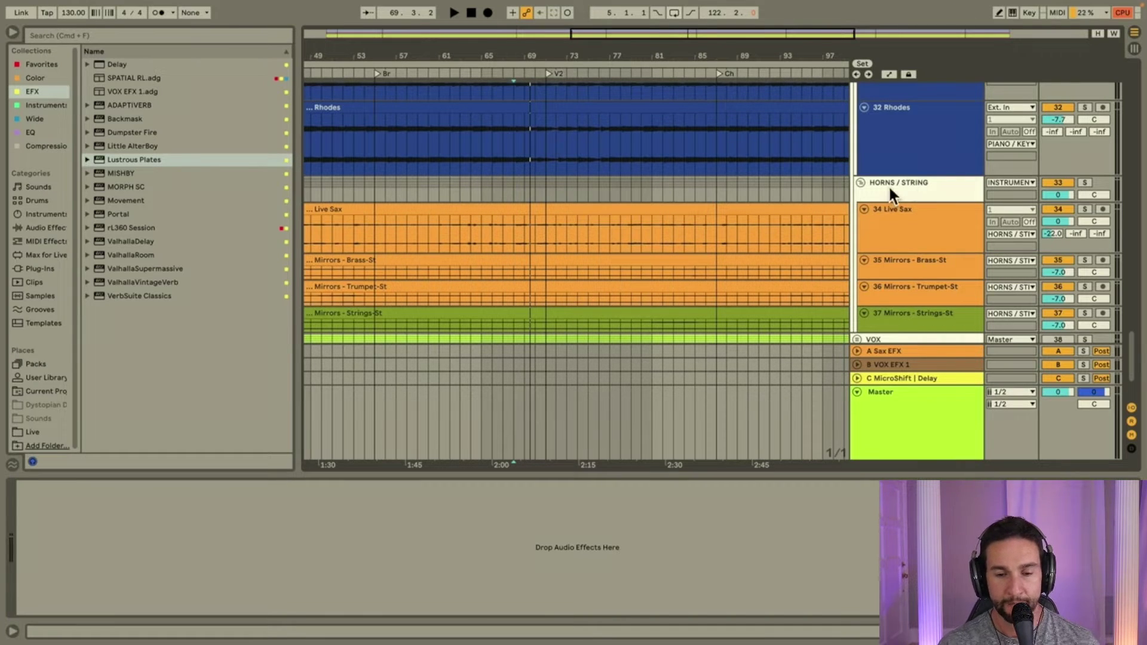
{"action": "left_click", "coordinate": [879, 178]}
{"action": "scroll", "coordinate": [889, 177], "scroll_direction": "up", "scroll_amount": 15}
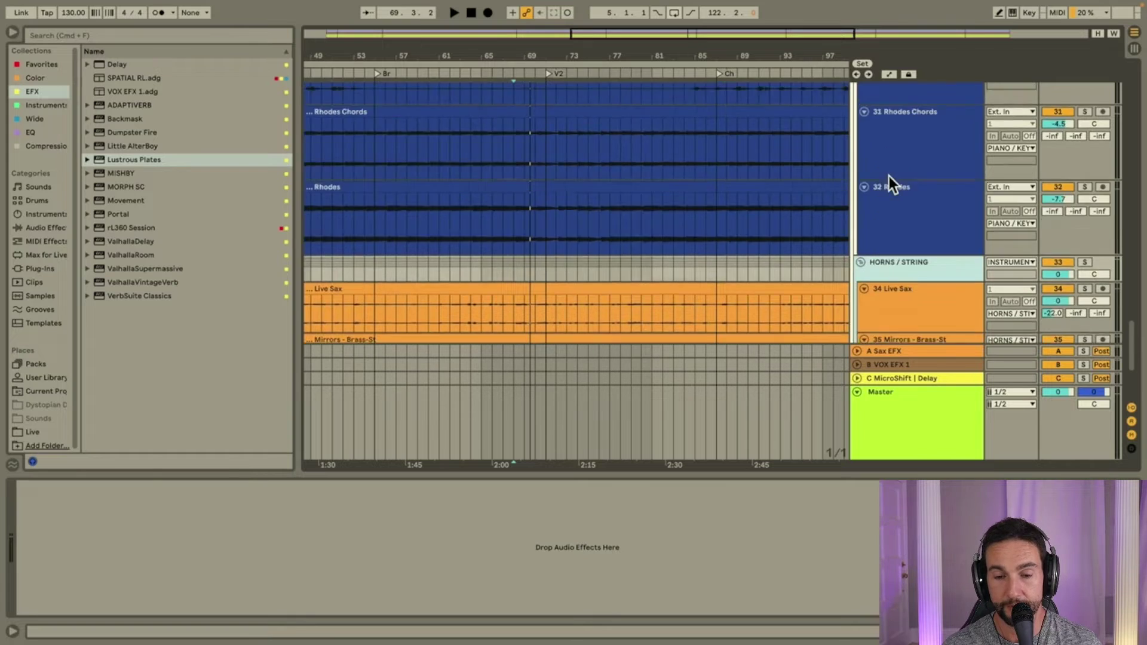
{"action": "scroll", "coordinate": [889, 180], "scroll_direction": "down", "scroll_amount": 3}
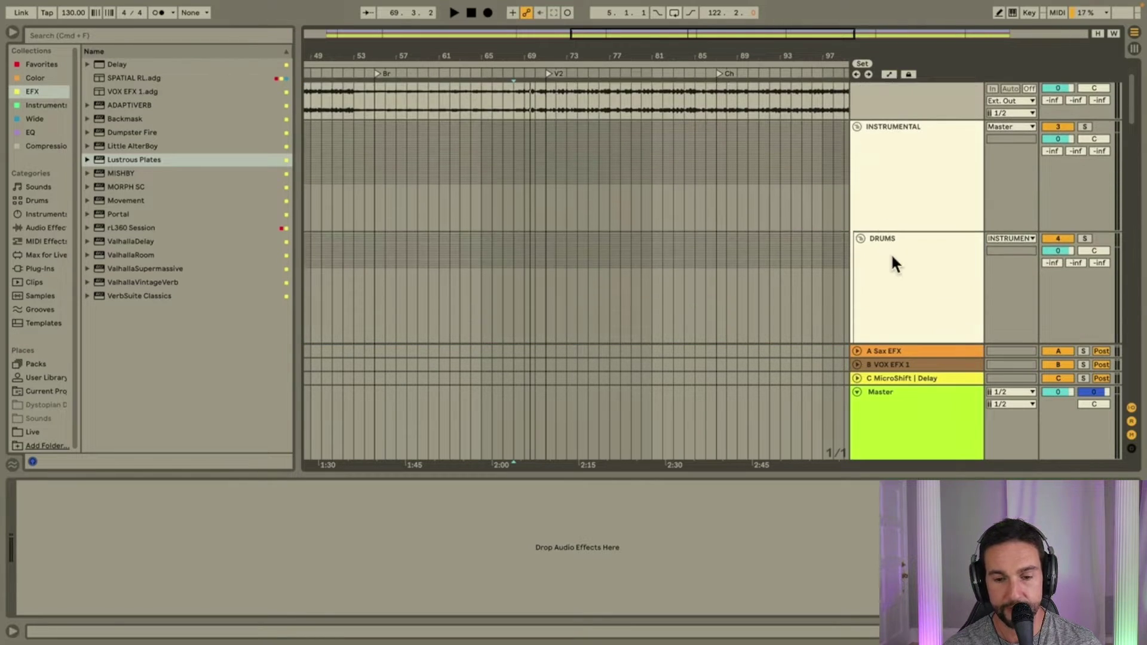
{"action": "left_click", "coordinate": [891, 256]}
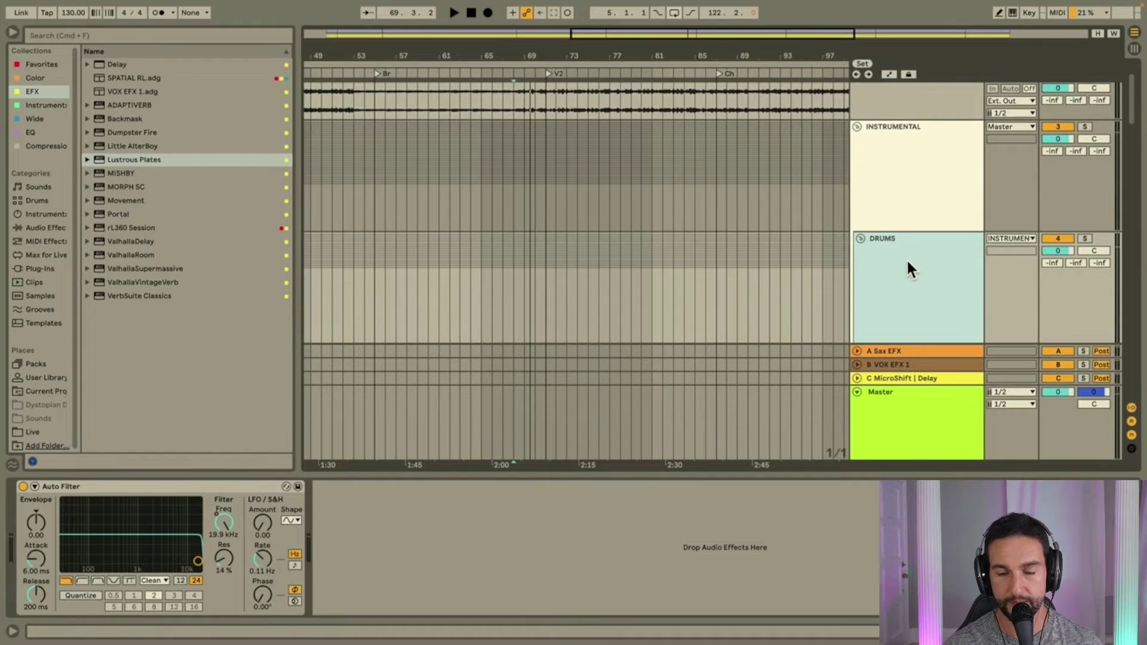
Fold the DRUMS, BASS, PIANO / KEYS and HORNS / STRING groups.
{"action": "scroll", "coordinate": [905, 258], "scroll_direction": "down", "scroll_amount": 3}
{"action": "key", "text": "minus"}
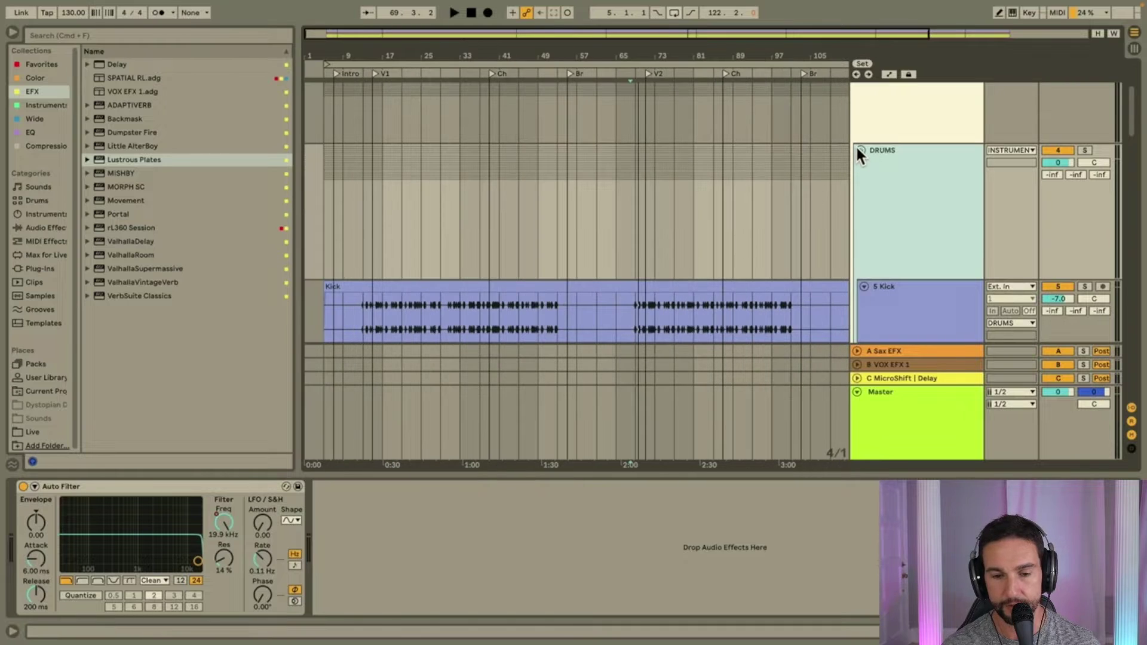
{"action": "left_click", "coordinate": [858, 148]}
{"action": "left_click", "coordinate": [860, 188]}
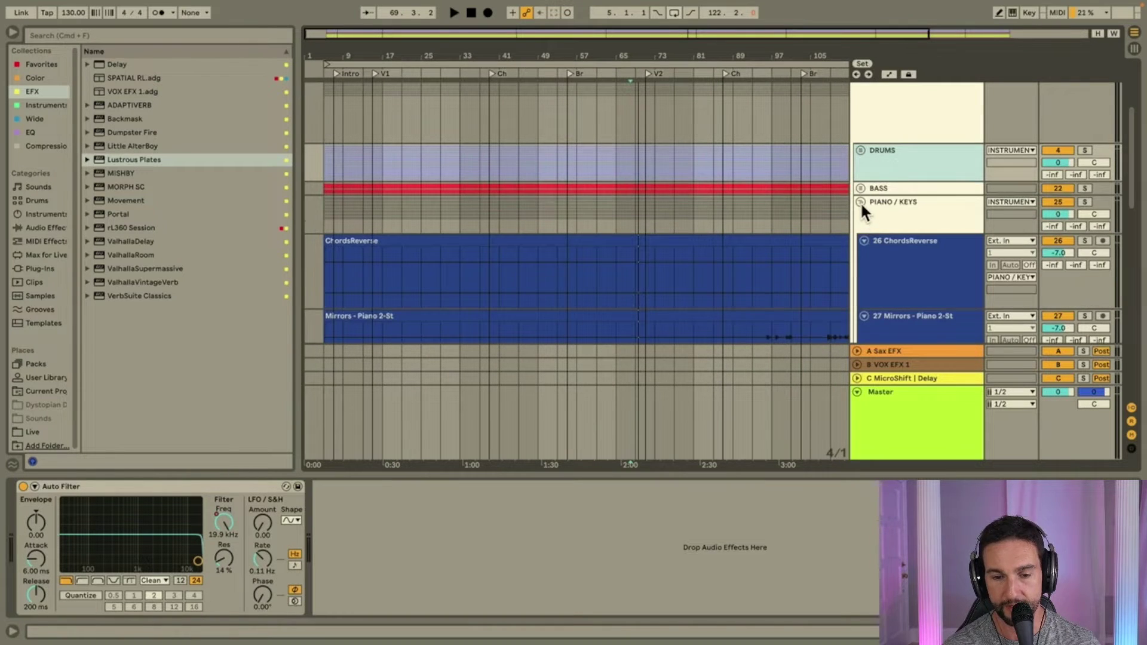
{"action": "left_click", "coordinate": [861, 201]}
{"action": "left_click", "coordinate": [861, 228]}
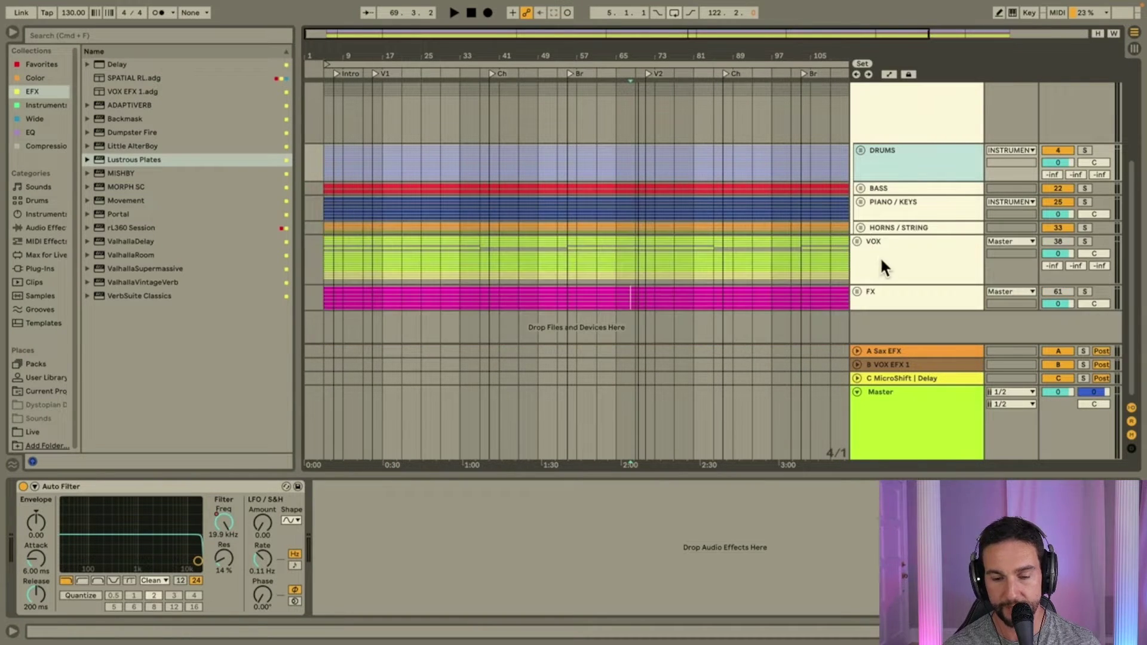
Unfold the DRUMS group and load the BX Console Default.aupreset from the EQ collection onto the Kick track.
{"action": "left_click", "coordinate": [861, 150]}
{"action": "left_click", "coordinate": [886, 325]}
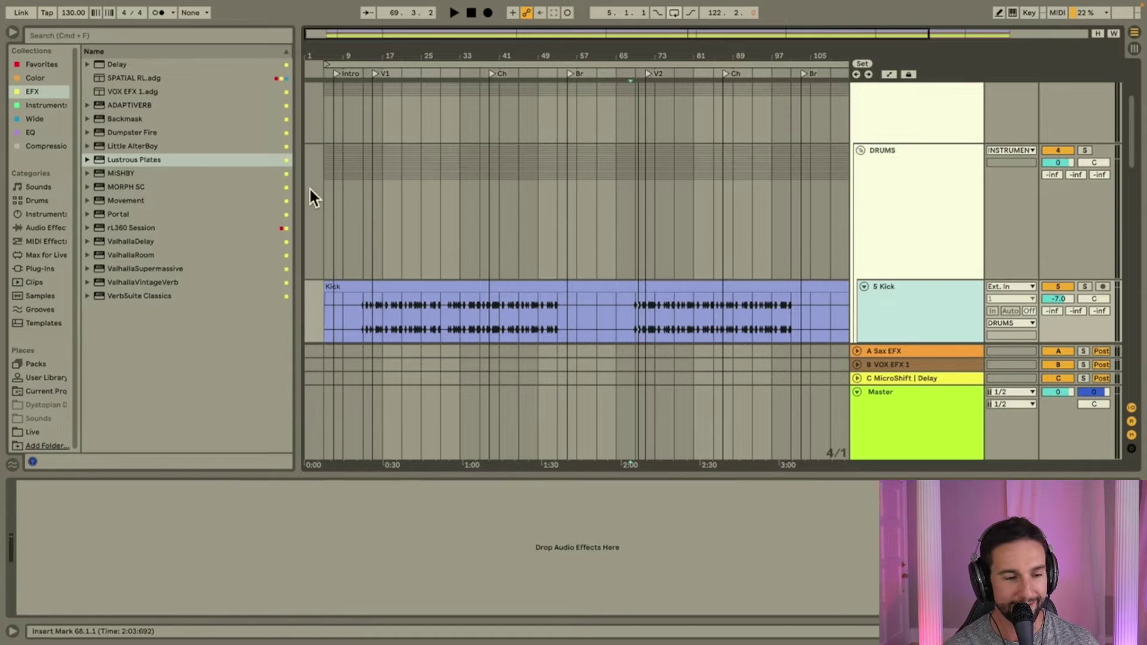
{"action": "left_click", "coordinate": [29, 130]}
{"action": "double_click", "coordinate": [156, 92]}
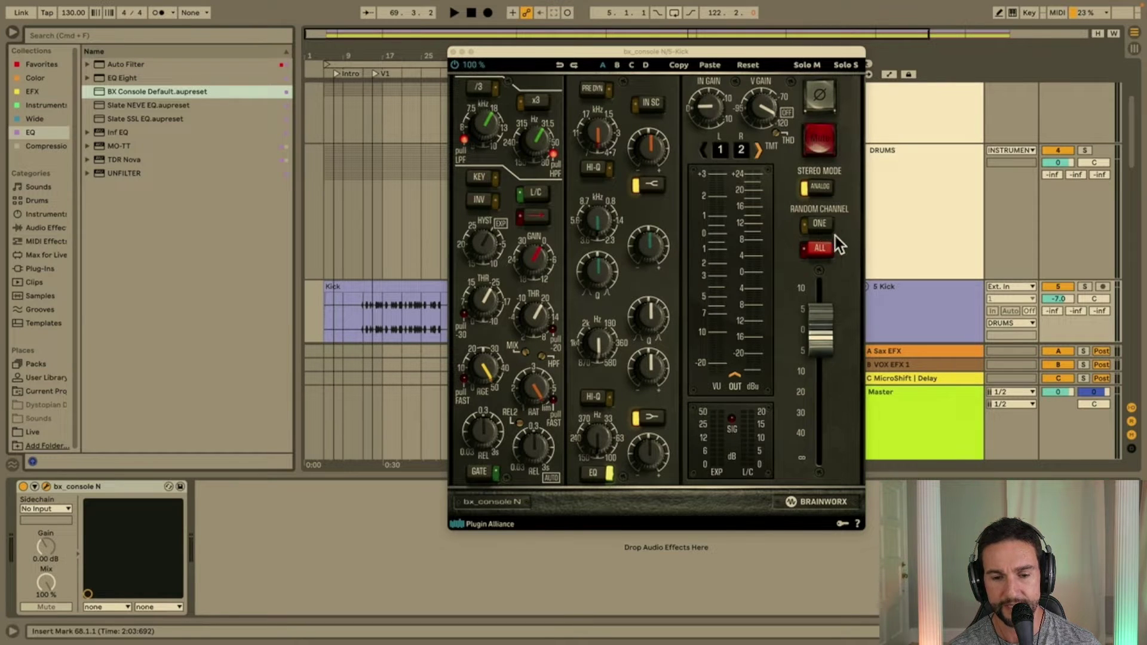
Randomize the single console channel of bx_console N on the Kick until it uses 41/42, and close the plug-in window.
{"action": "left_click", "coordinate": [823, 223]}
{"action": "left_click", "coordinate": [822, 225]}
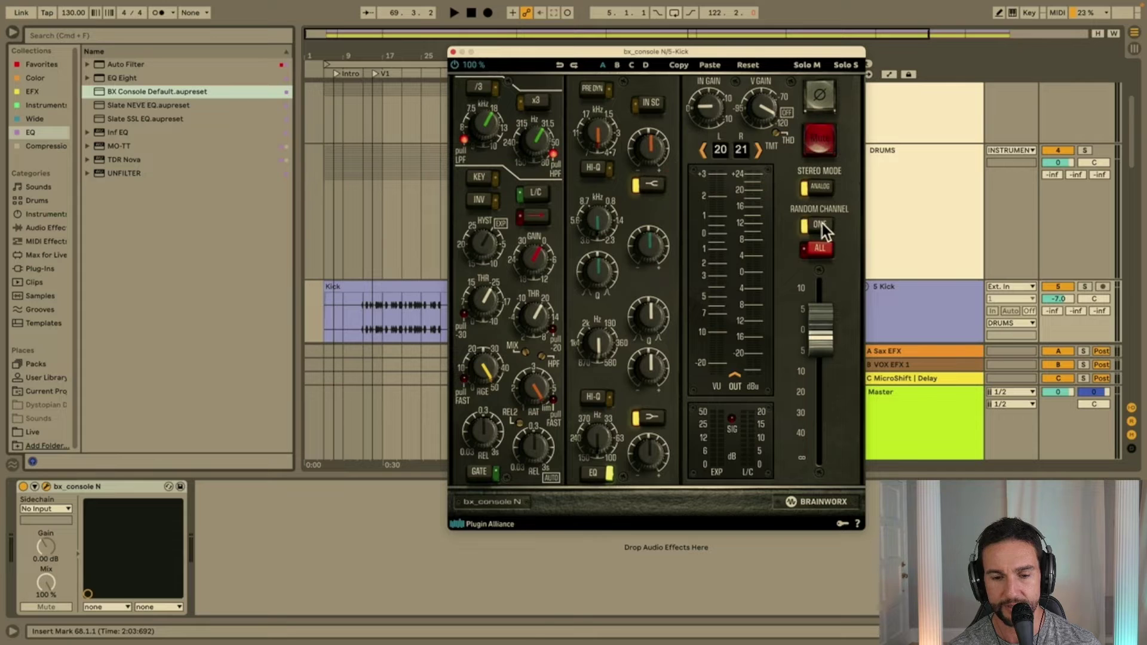
{"action": "left_click", "coordinate": [822, 224]}
{"action": "left_click", "coordinate": [822, 224]}
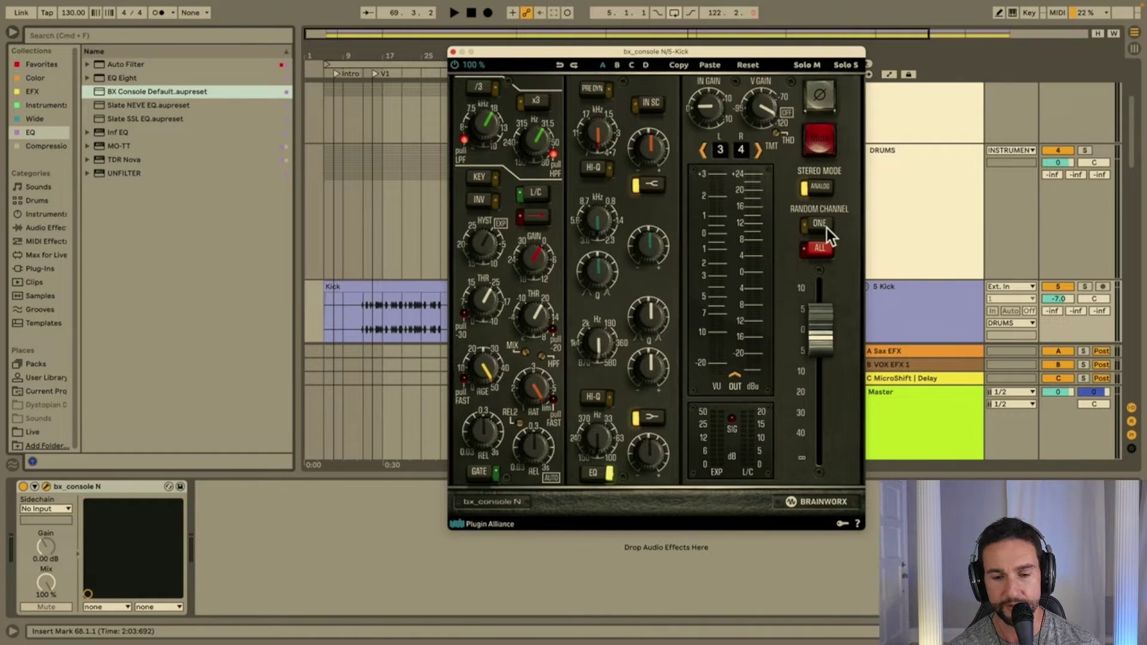
{"action": "left_click", "coordinate": [823, 225]}
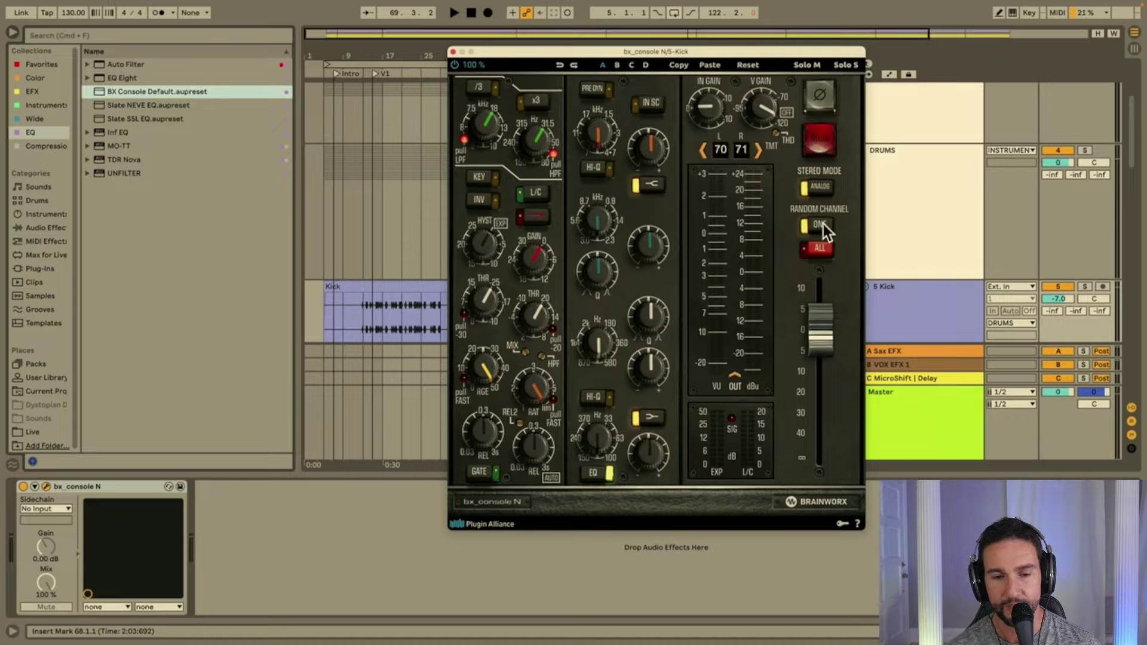
{"action": "left_click", "coordinate": [823, 224]}
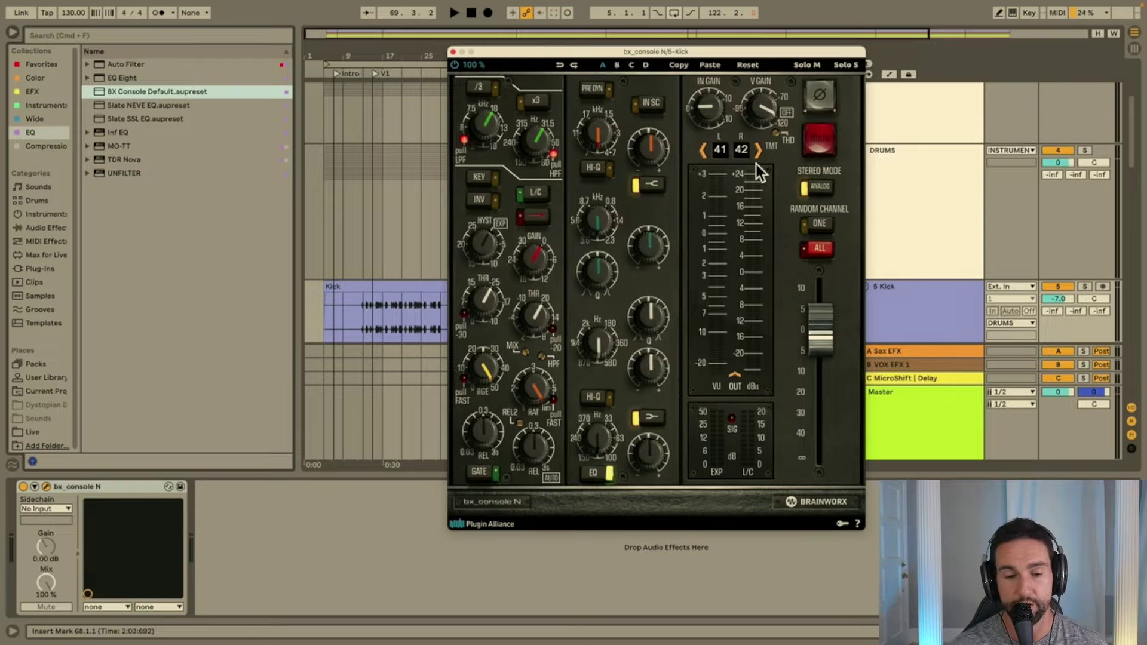
{"action": "left_click", "coordinate": [453, 52]}
Play the song from bar 7 and select the Kick track.
{"action": "scroll", "coordinate": [409, 234], "scroll_direction": "up", "scroll_amount": 5}
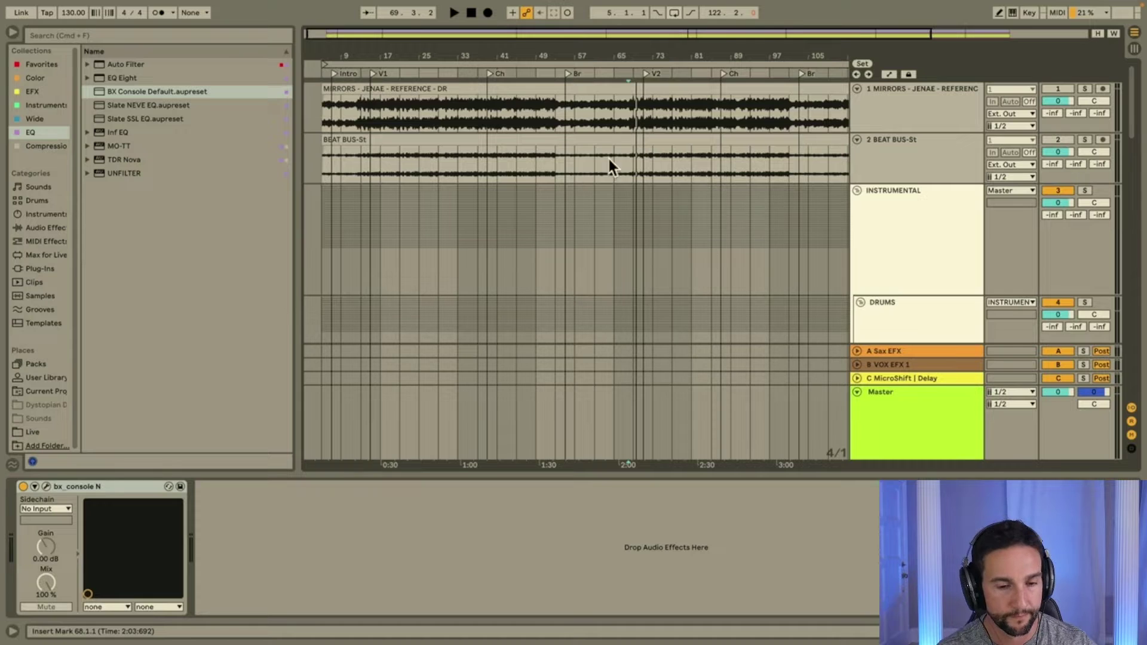
{"action": "left_click", "coordinate": [331, 228]}
{"action": "key", "text": "space"}
{"action": "scroll", "coordinate": [396, 258], "scroll_direction": "down", "scroll_amount": 5}
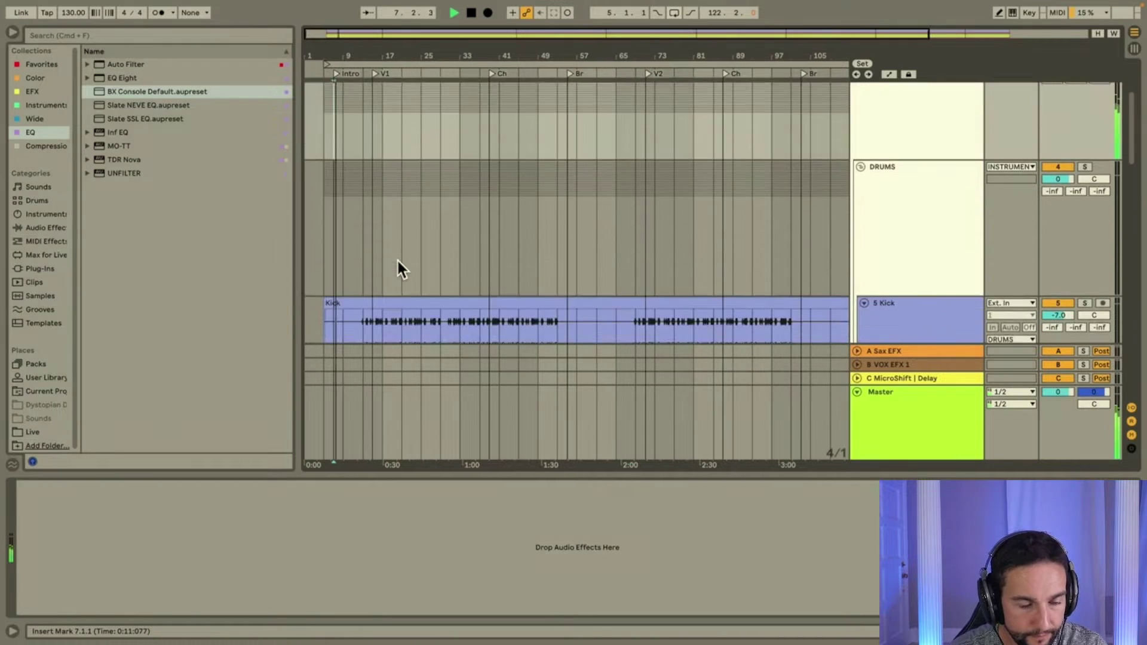
{"action": "left_click", "coordinate": [934, 211]}
Deactivate the BASS, PIANO / KEYS and HORNS / STRING groups together.
{"action": "scroll", "coordinate": [936, 206], "scroll_direction": "down", "scroll_amount": 6}
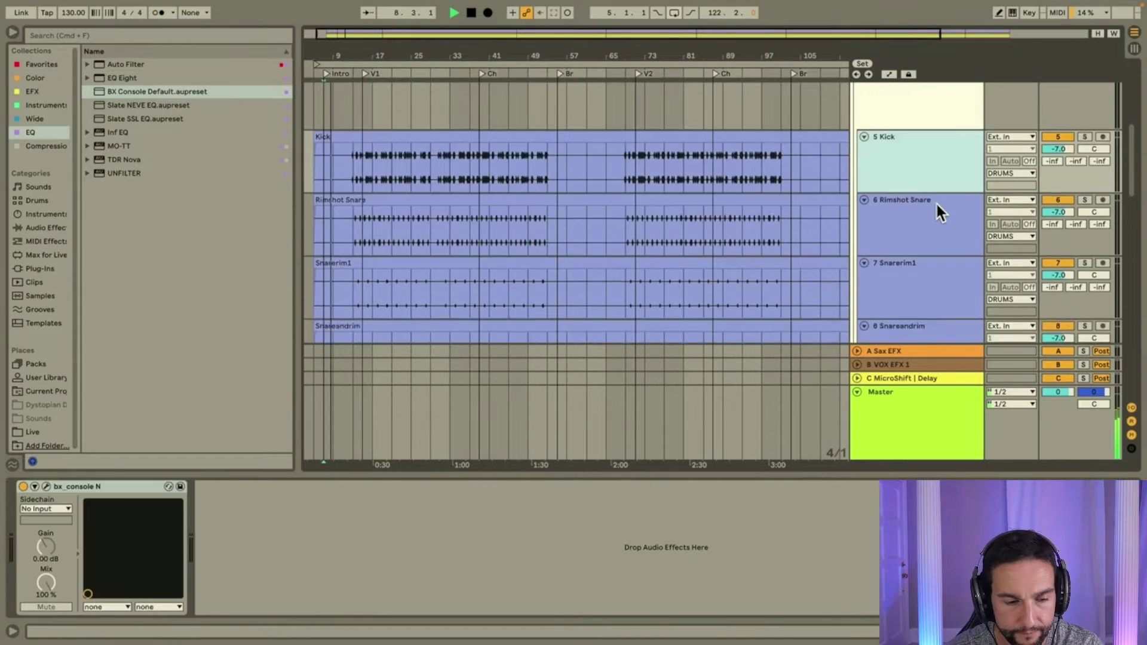
{"action": "scroll", "coordinate": [937, 205], "scroll_direction": "down", "scroll_amount": 8}
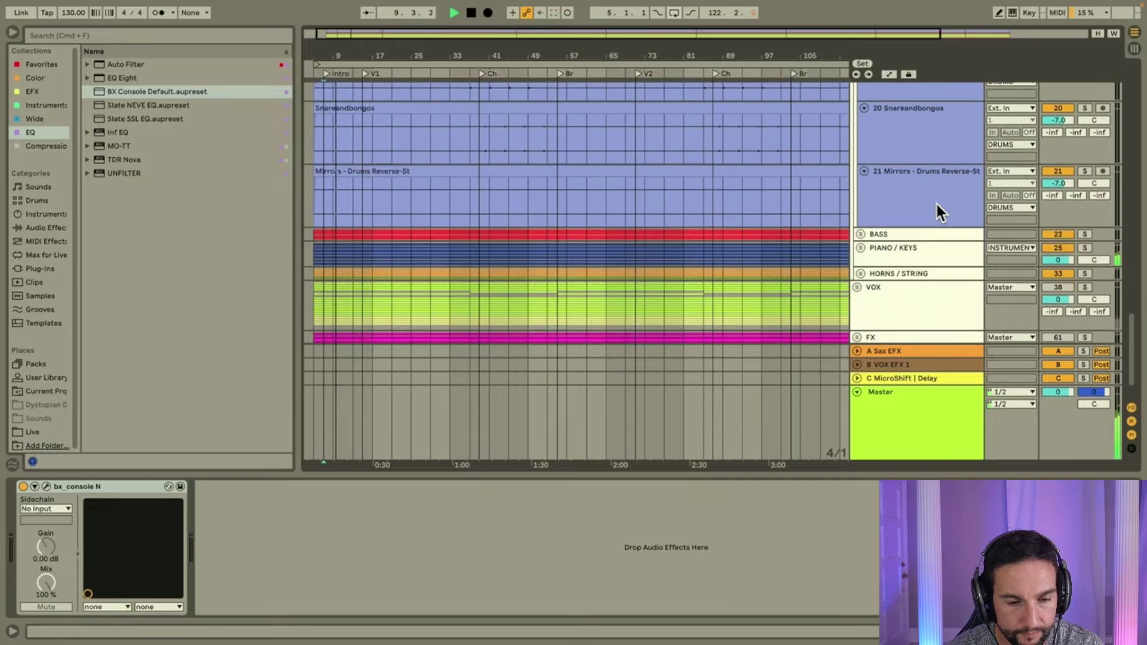
{"action": "left_click", "coordinate": [893, 245]}
{"action": "left_click", "coordinate": [958, 233]}
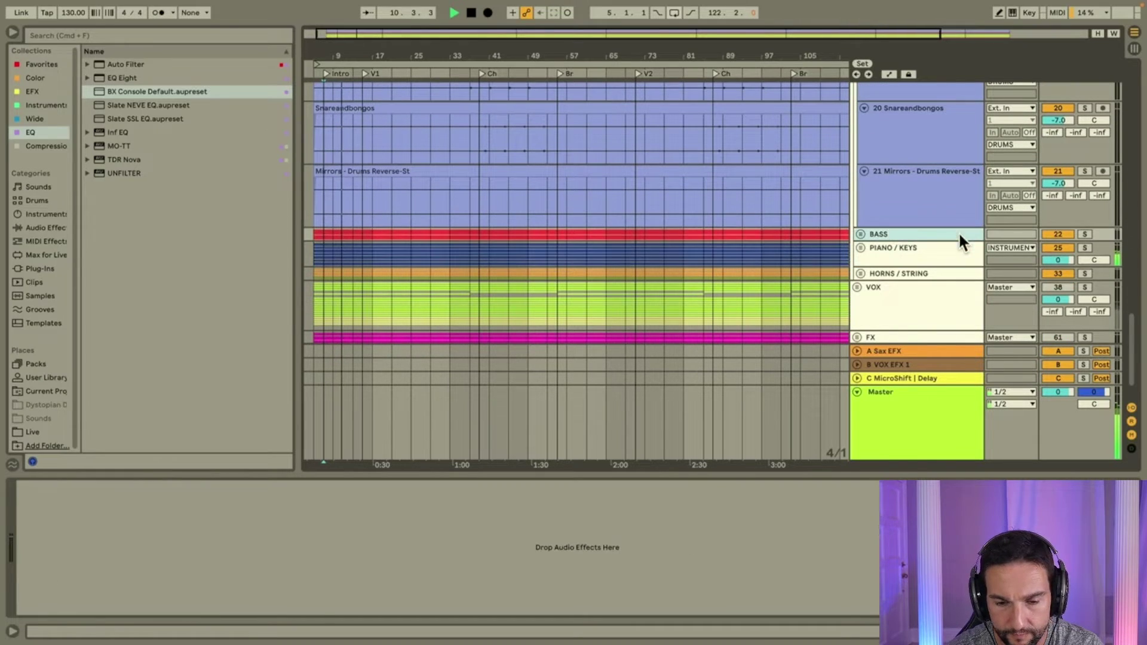
{"action": "left_click", "coordinate": [947, 272], "text": "shift"}
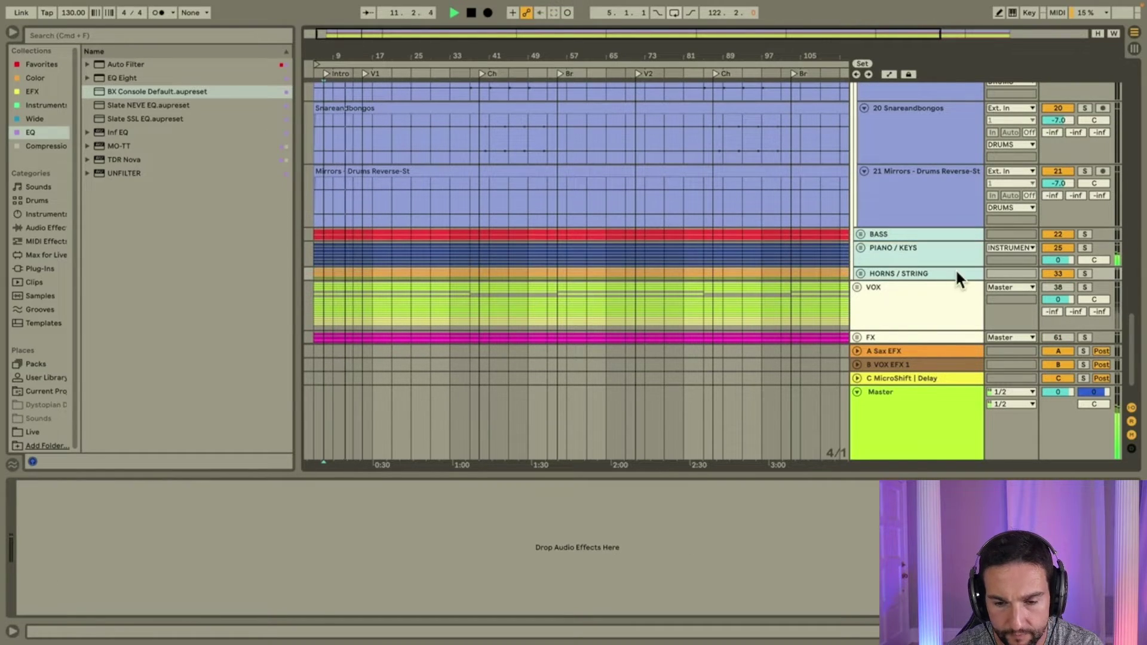
{"action": "left_click", "coordinate": [1056, 273]}
Restart playback from bar 17 and bring up the Kick track's devices.
{"action": "left_click", "coordinate": [369, 129]}
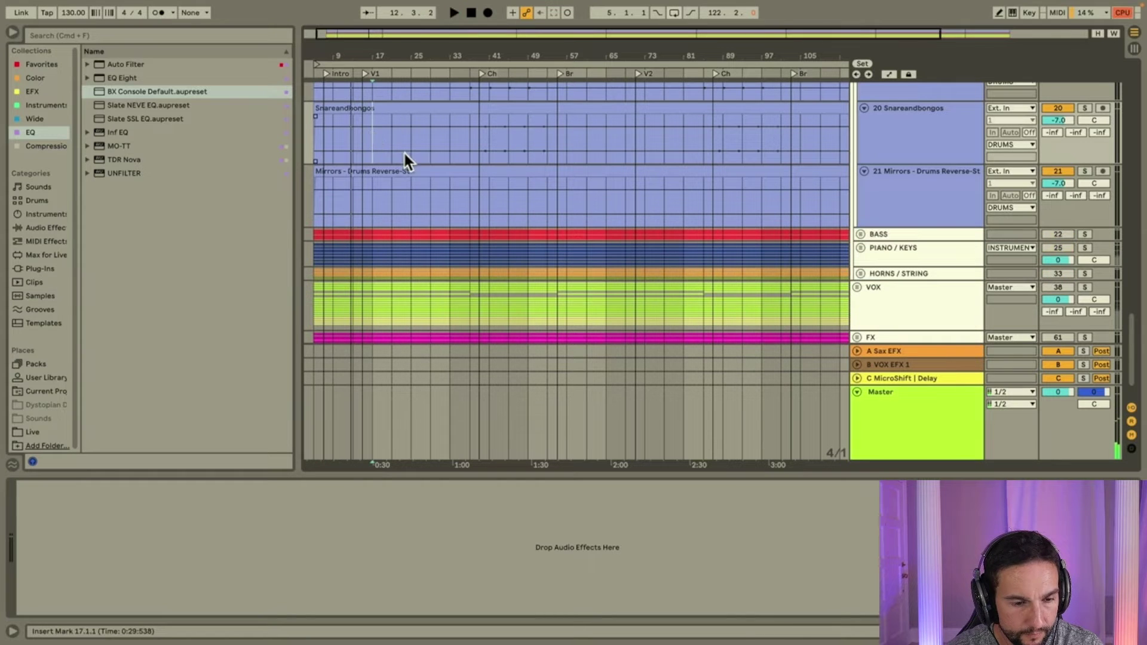
{"action": "scroll", "coordinate": [408, 152], "scroll_direction": "up", "scroll_amount": 15}
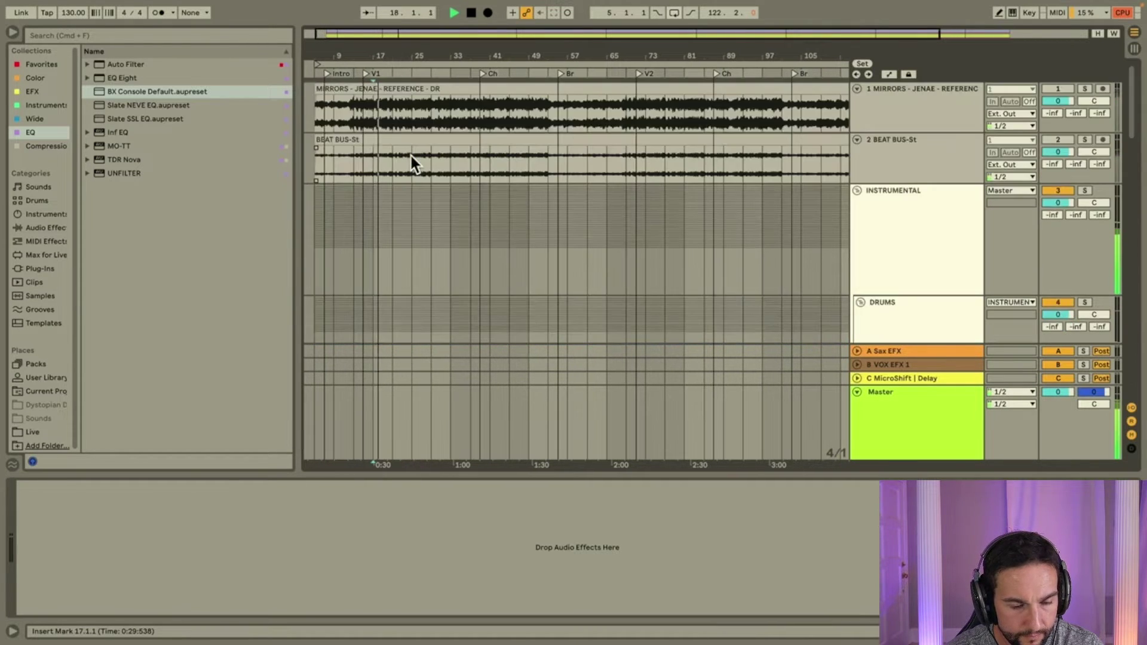
{"action": "scroll", "coordinate": [410, 153], "scroll_direction": "down", "scroll_amount": 3}
{"action": "left_click", "coordinate": [918, 139]}
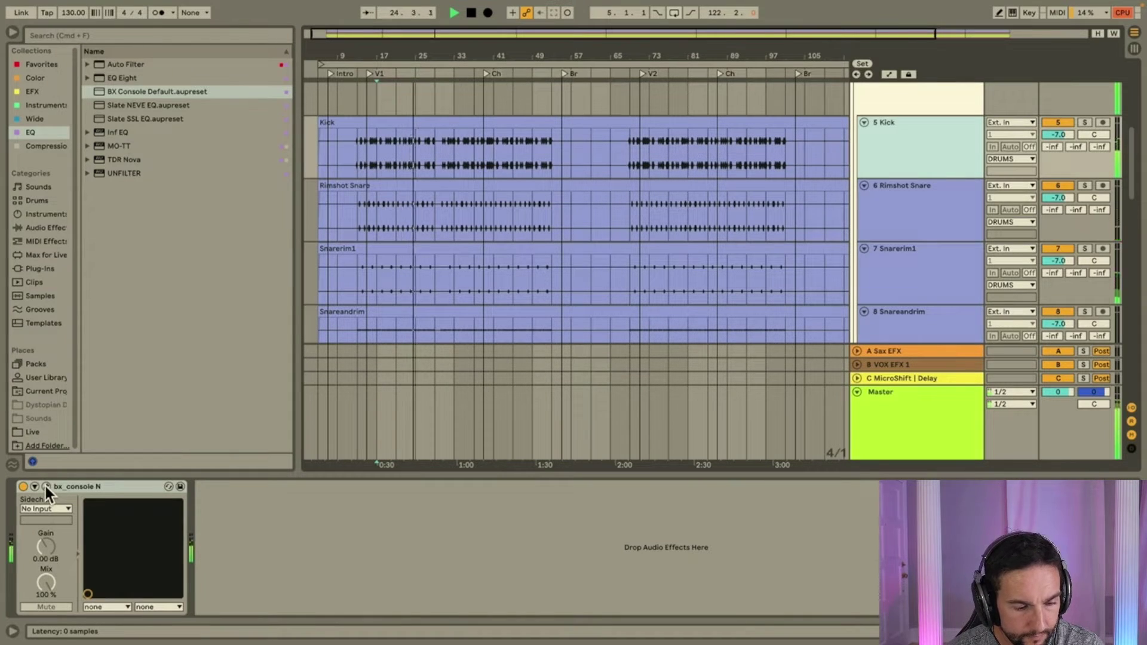
Solo the Rimshot Snare, load BX Console Default.aupreset onto it and randomize its console channel to 34/35.
{"action": "left_click", "coordinate": [1084, 185]}
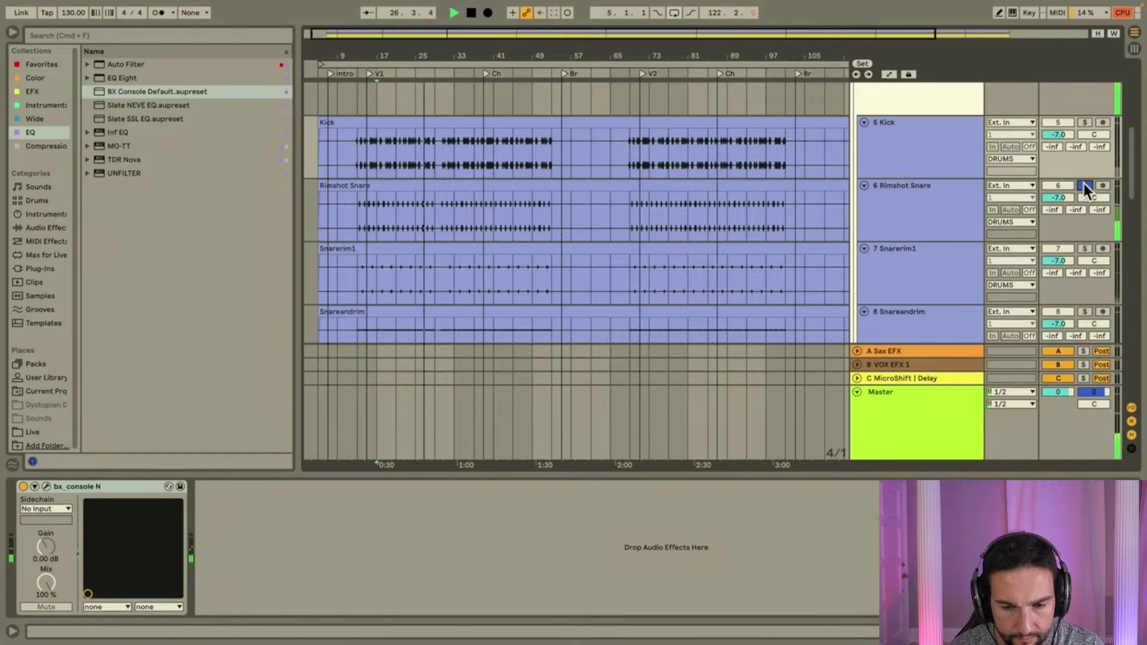
{"action": "left_click", "coordinate": [884, 208]}
{"action": "double_click", "coordinate": [120, 91]}
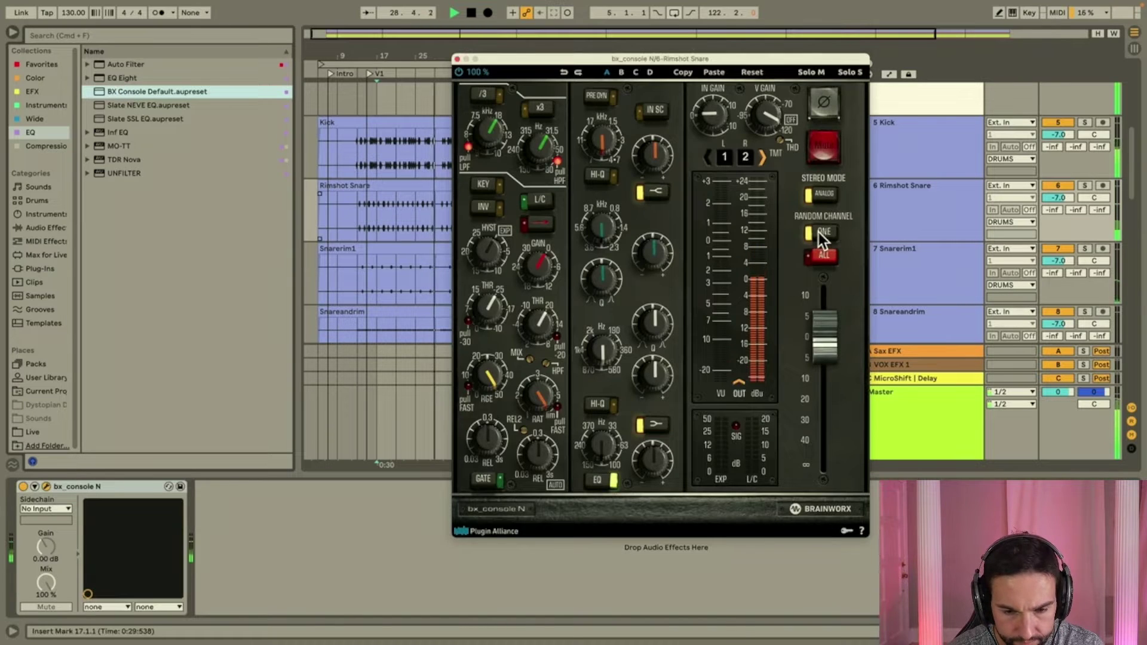
{"action": "left_click", "coordinate": [818, 232]}
Turn down the Rimshot Snare console's low-band EQ gain, adjust its upper-mid band and close the plug-in window.
{"action": "left_click_drag", "start_coordinate": [657, 457], "coordinate": [658, 492]}
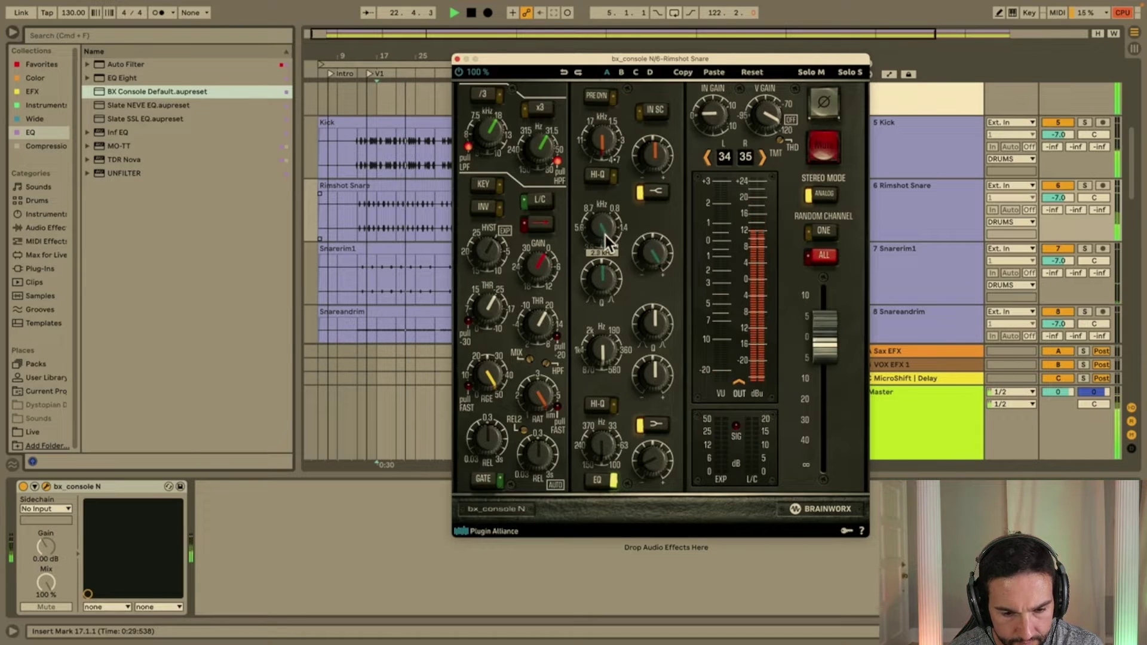
{"action": "mouse_move", "coordinate": [658, 278]}
{"action": "left_mouse_down"}
{"action": "mouse_move", "coordinate": [657, 263]}
{"action": "mouse_move", "coordinate": [605, 240]}
{"action": "mouse_move", "coordinate": [648, 231]}
{"action": "mouse_move", "coordinate": [649, 277]}
{"action": "left_mouse_up"}
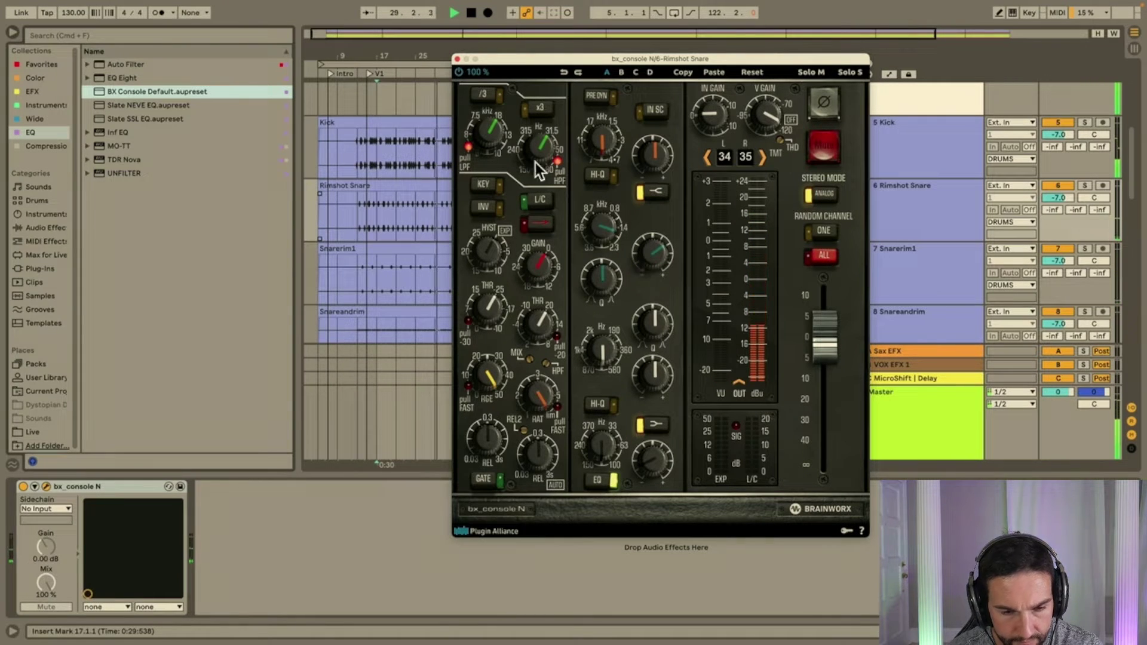
{"action": "left_click", "coordinate": [457, 59]}
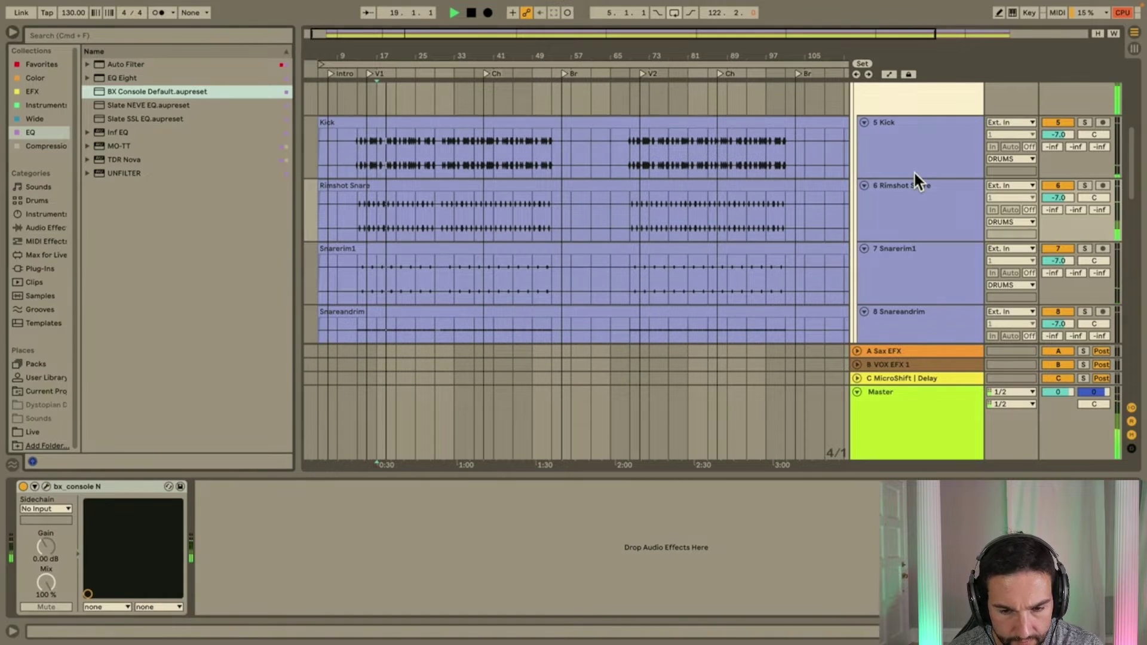
Load BX Console Default.aupreset onto the DRUMS group after its Auto Filter.
{"action": "scroll", "coordinate": [915, 170], "scroll_direction": "up", "scroll_amount": 3}
{"action": "left_click", "coordinate": [913, 143]}
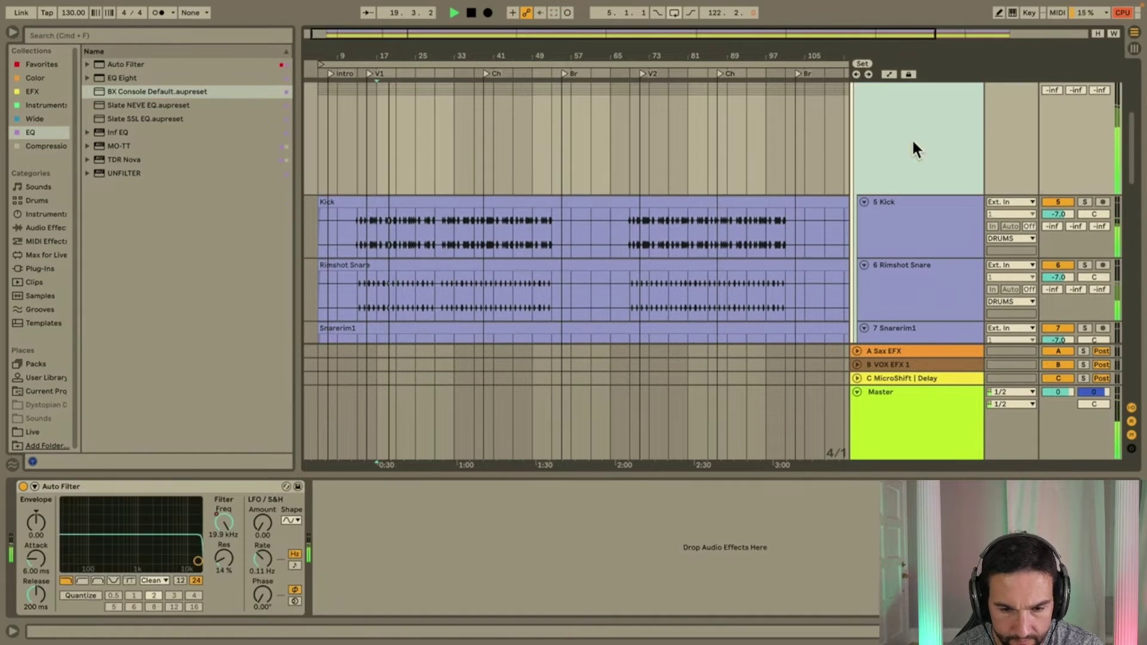
{"action": "double_click", "coordinate": [162, 91]}
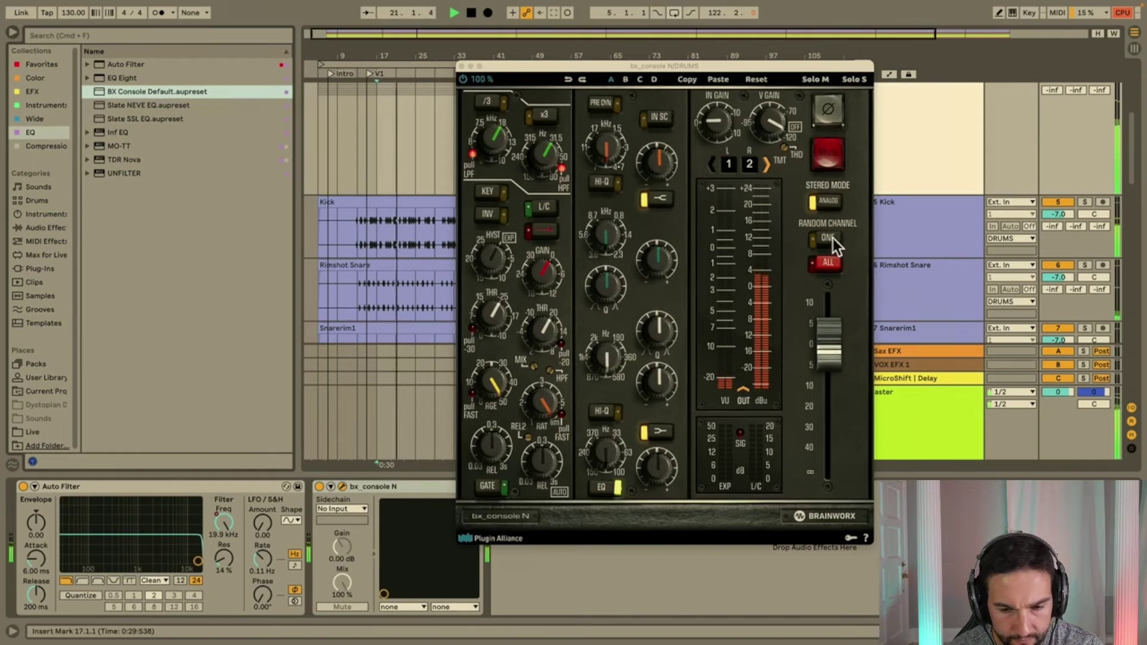
Randomize the DRUMS group's console channel to 43/44, adjust its upper-mid EQ band and close the plug-in window.
{"action": "left_click", "coordinate": [828, 237]}
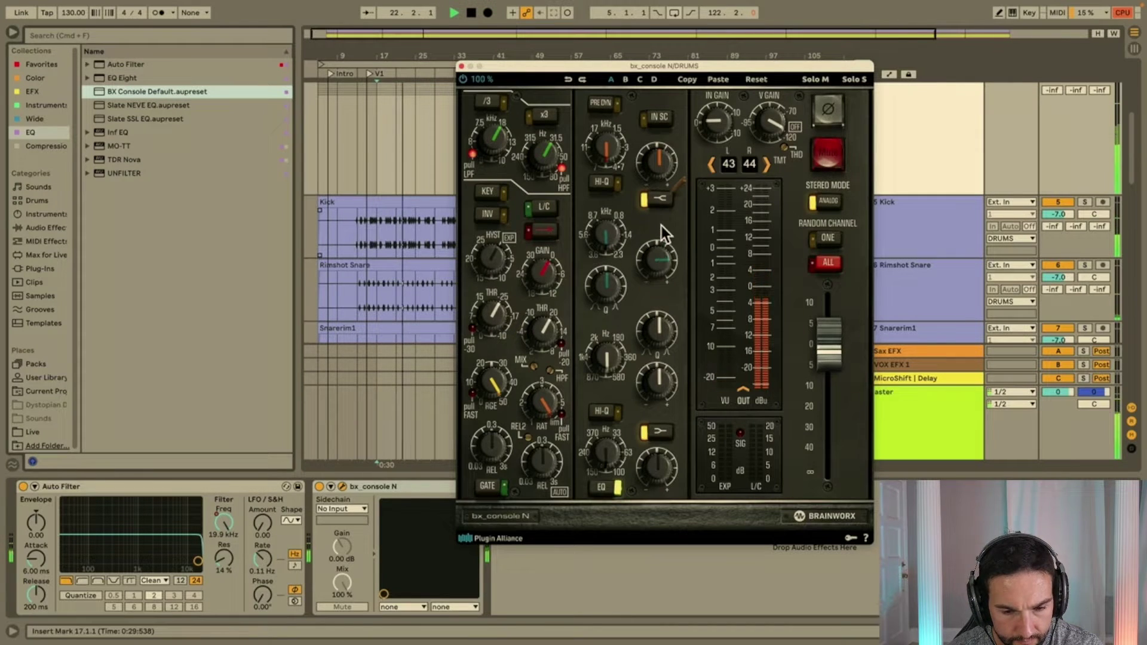
{"action": "left_click_drag", "start_coordinate": [616, 238], "coordinate": [664, 285]}
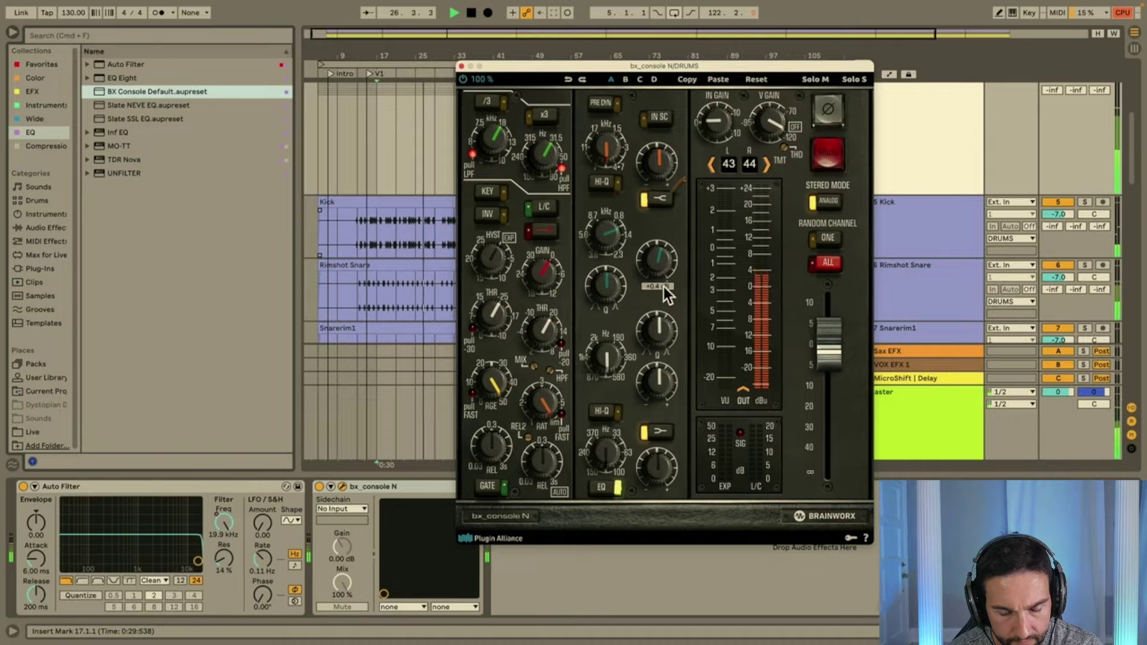
{"action": "left_click", "coordinate": [463, 66]}
Fold the DRUMS group, then unmute and unfold the BASS group.
{"action": "scroll", "coordinate": [884, 167], "scroll_direction": "up", "scroll_amount": 2}
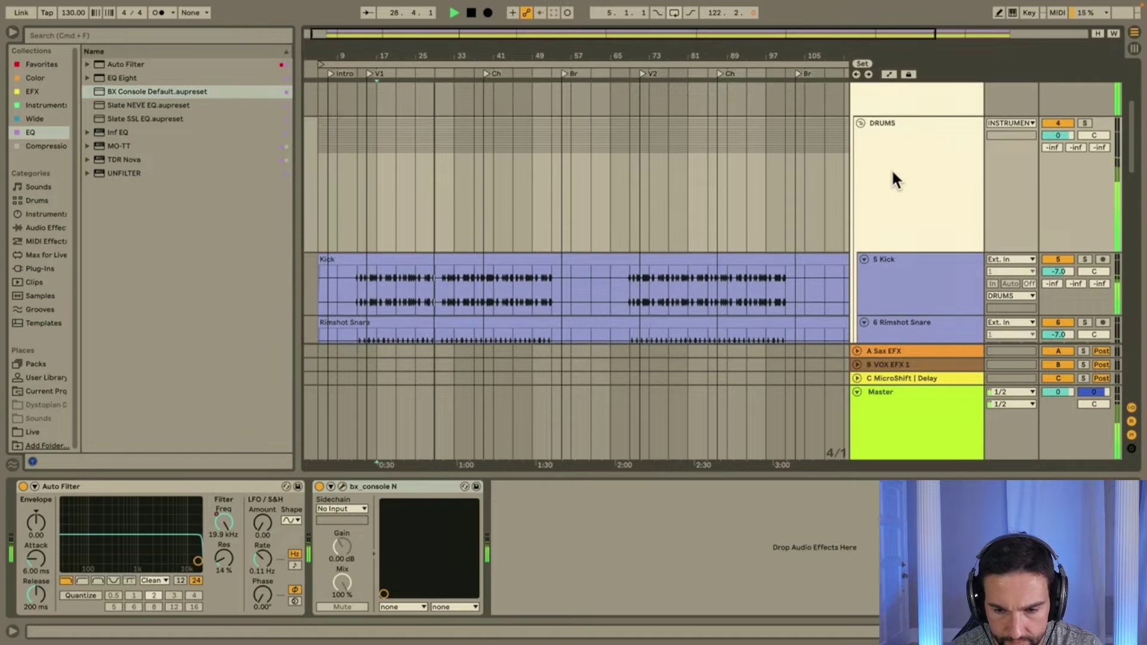
{"action": "left_click", "coordinate": [860, 121]}
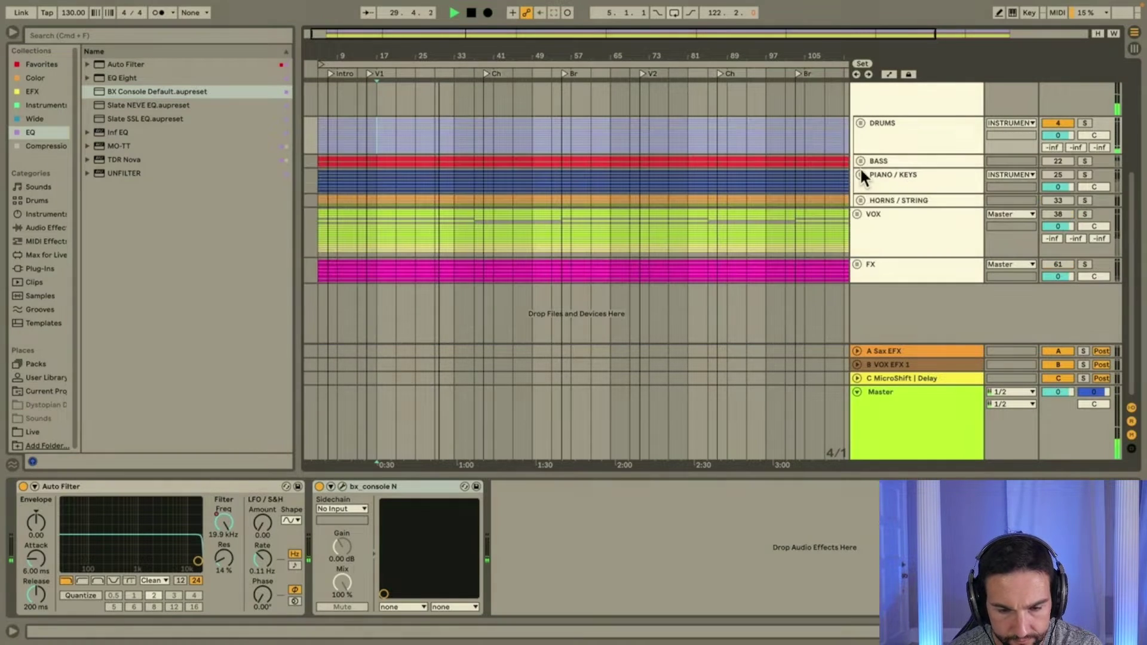
{"action": "left_click", "coordinate": [899, 160]}
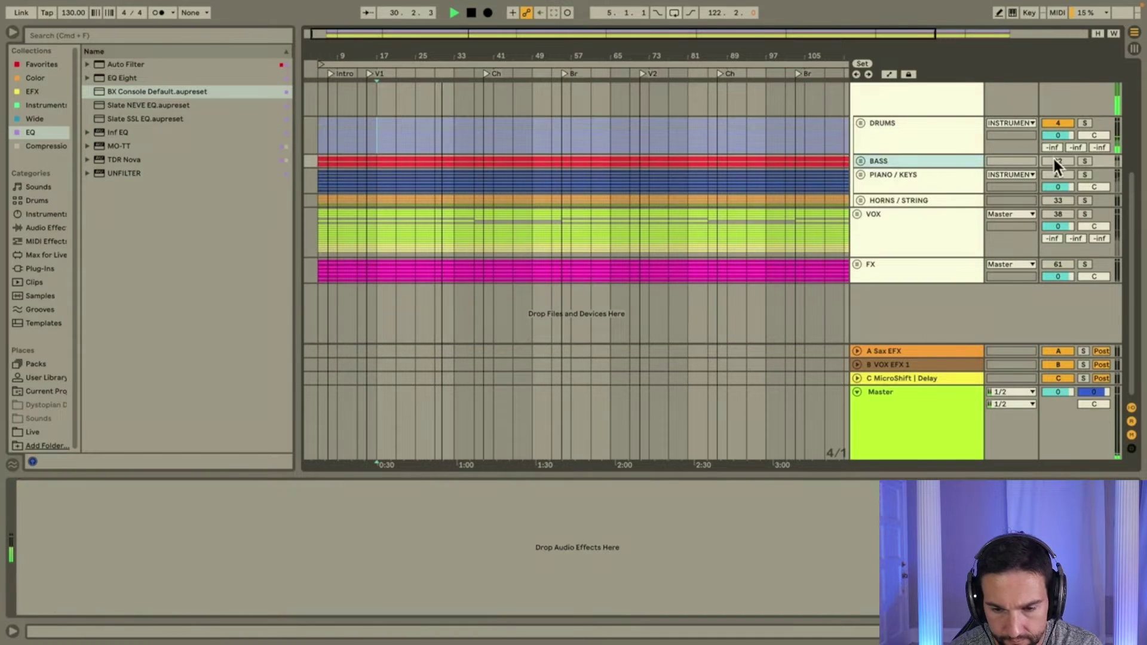
{"action": "left_click", "coordinate": [861, 160]}
{"action": "scroll", "coordinate": [905, 179], "scroll_direction": "down", "scroll_amount": 1}
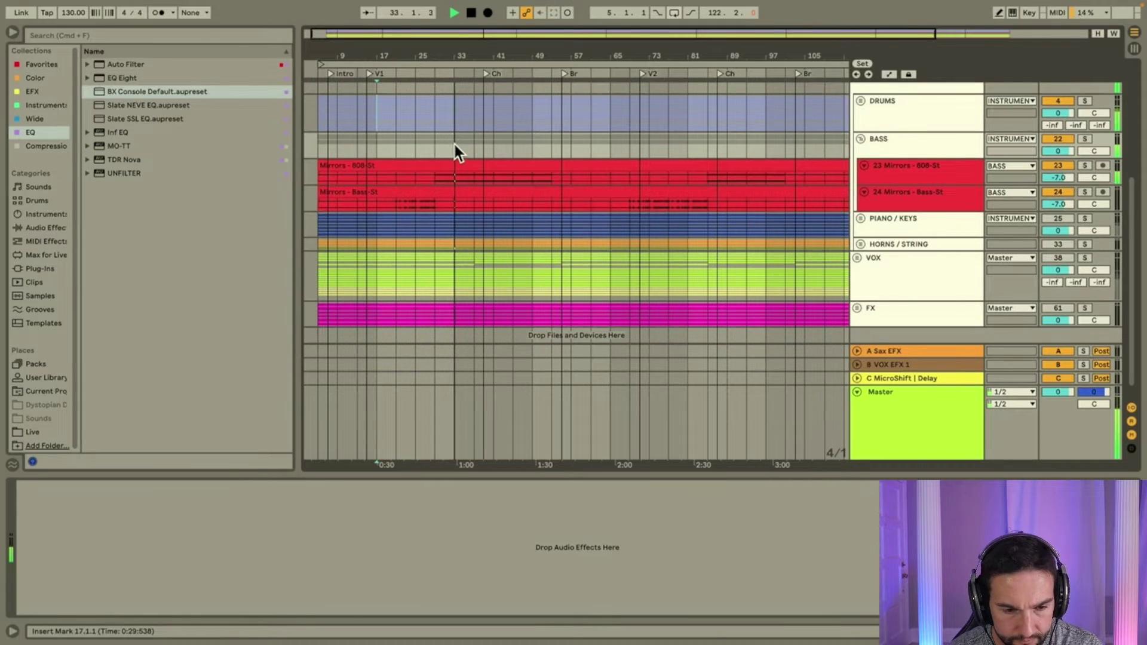
Set the Mirrors - 808-St track's volume to -7.5 dB and place the playback start at bar 33.
{"action": "left_click", "coordinate": [927, 170]}
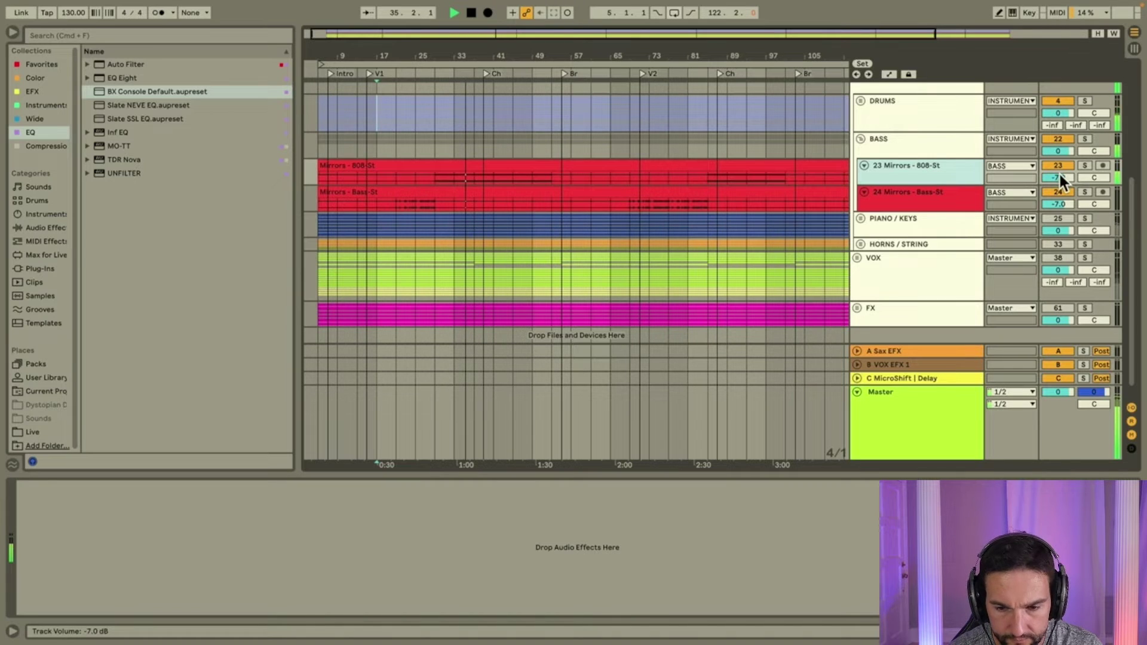
{"action": "left_click_drag", "start_coordinate": [1060, 175], "coordinate": [1060, 180]}
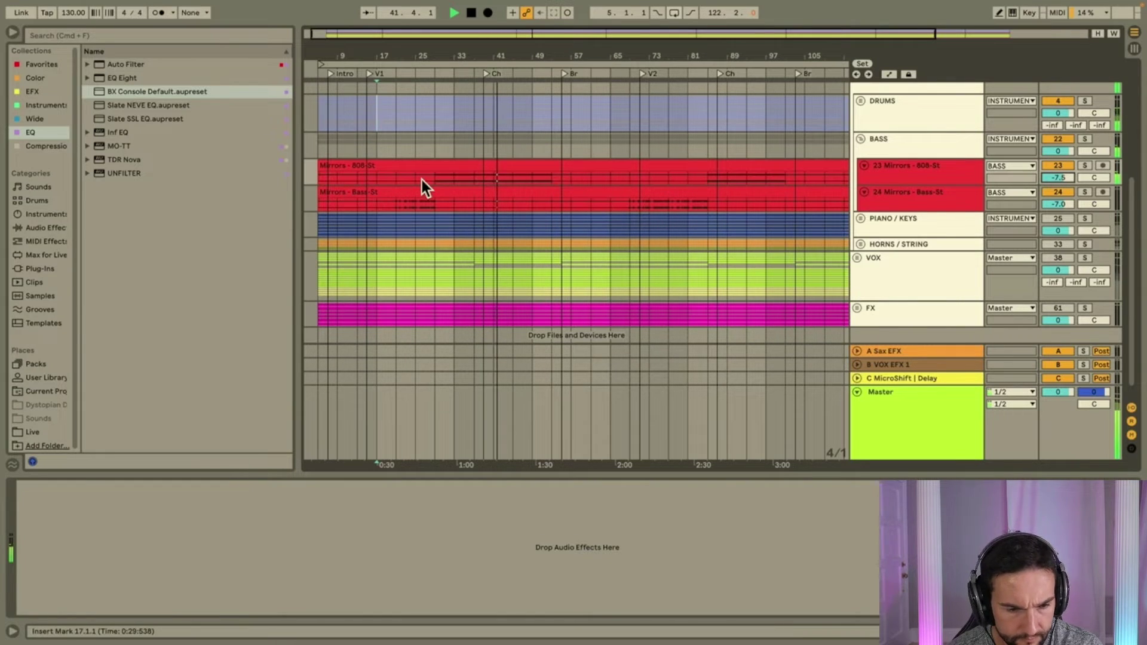
{"action": "left_click", "coordinate": [455, 178]}
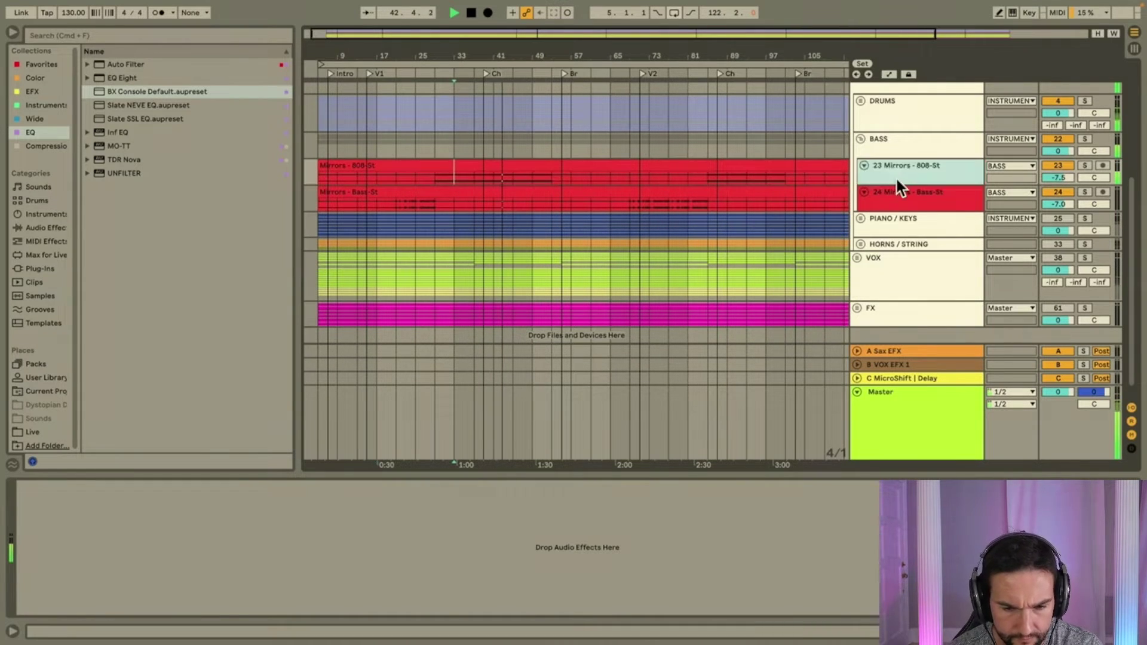
Load BX Console Default.aupreset onto the Mirrors - 808-St track, restart playback from bar 33 and randomize the console channel to 23/24.
{"action": "left_click", "coordinate": [149, 83]}
{"action": "double_click", "coordinate": [137, 91]}
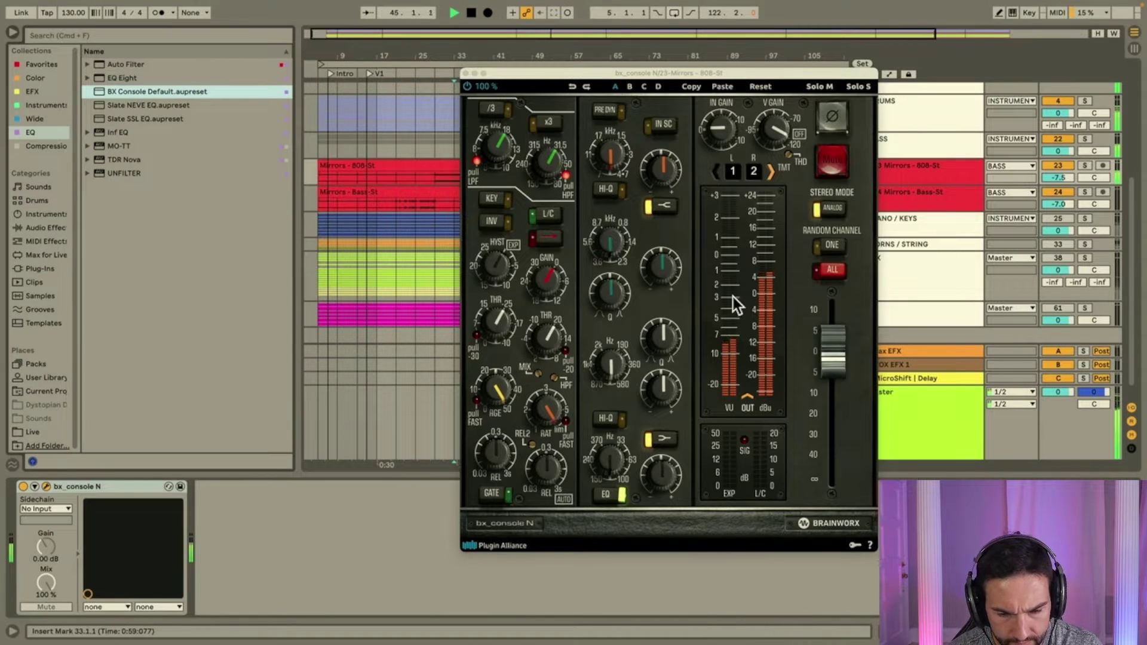
{"action": "key", "text": "space"}
{"action": "key", "text": "space"}
{"action": "left_click", "coordinate": [831, 246]}
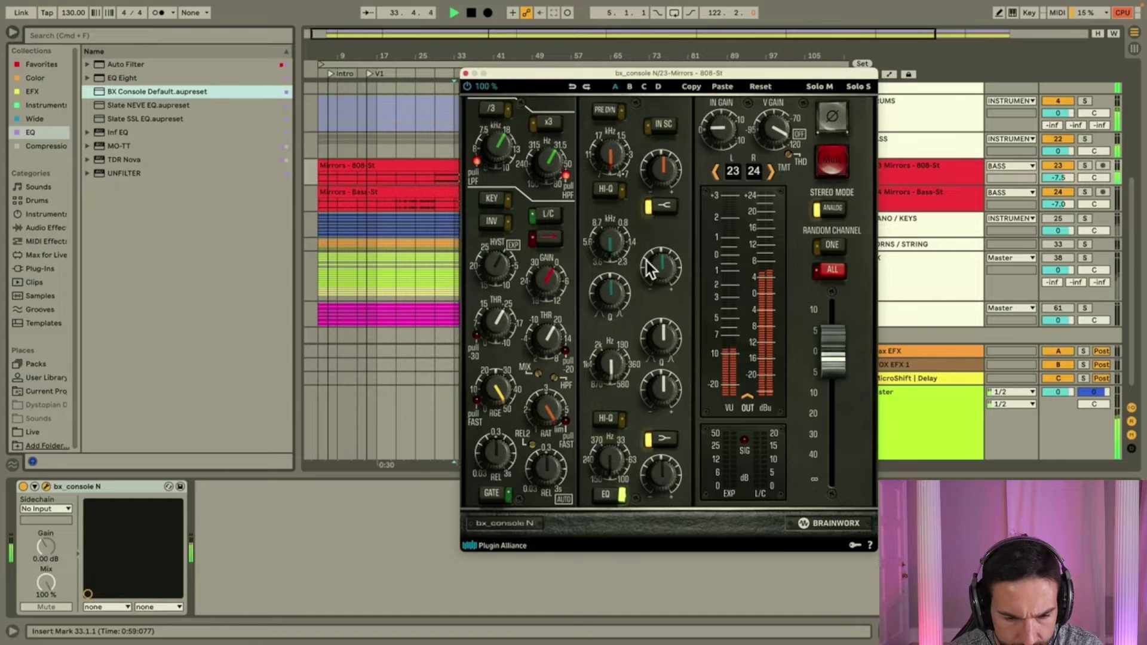
Boost the 808 console's upper-mid band by 1.0 dB, randomize its channel to 12/13 and close the plug-in window.
{"action": "left_click_drag", "start_coordinate": [659, 259], "coordinate": [607, 284]}
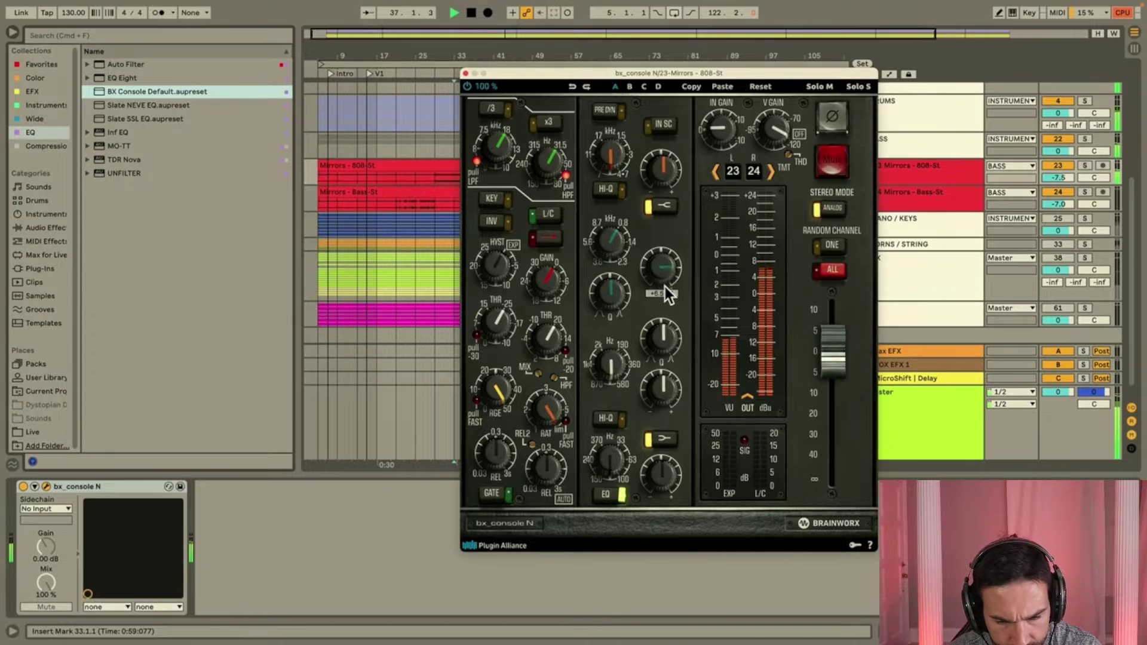
{"action": "left_click_drag", "start_coordinate": [665, 294], "coordinate": [666, 307]}
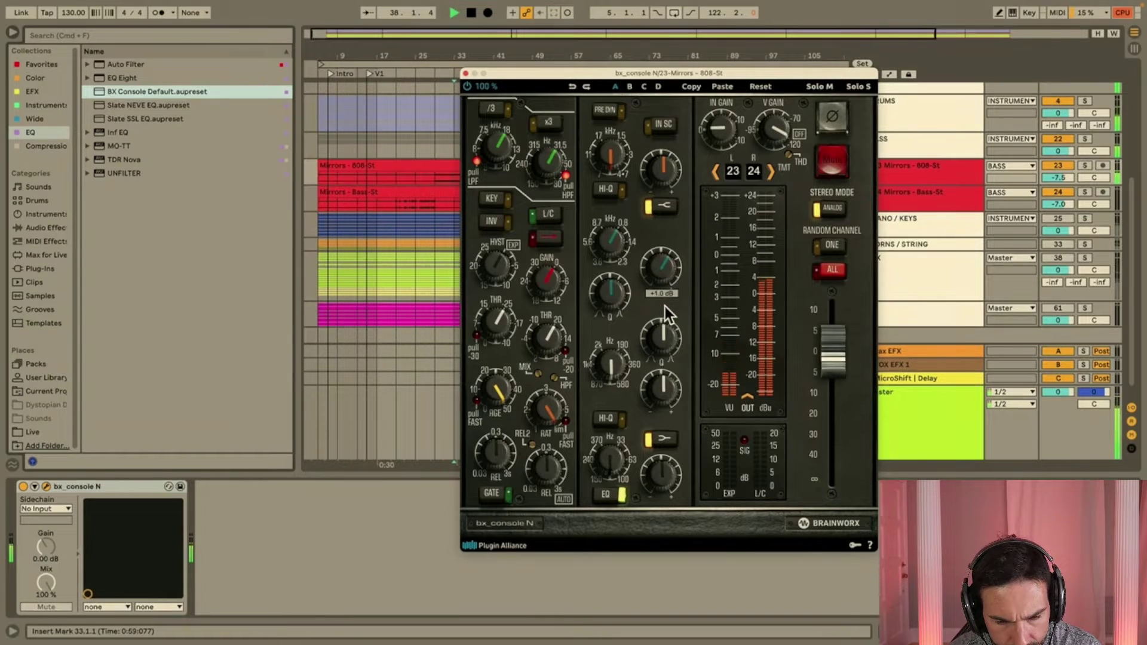
{"action": "left_click", "coordinate": [834, 248]}
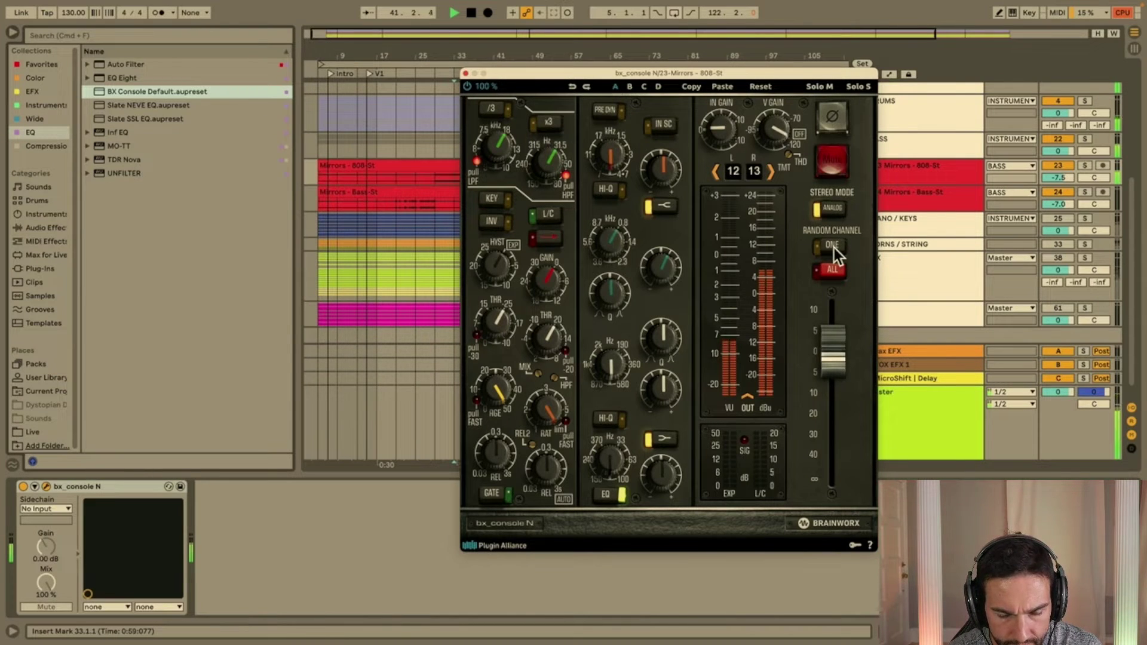
{"action": "left_click", "coordinate": [467, 73]}
Add rL360 Session from the Favorites collection to the 808 track and place its source at azimuth 180.00, distance 1.00 ft.
{"action": "left_click", "coordinate": [46, 64]}
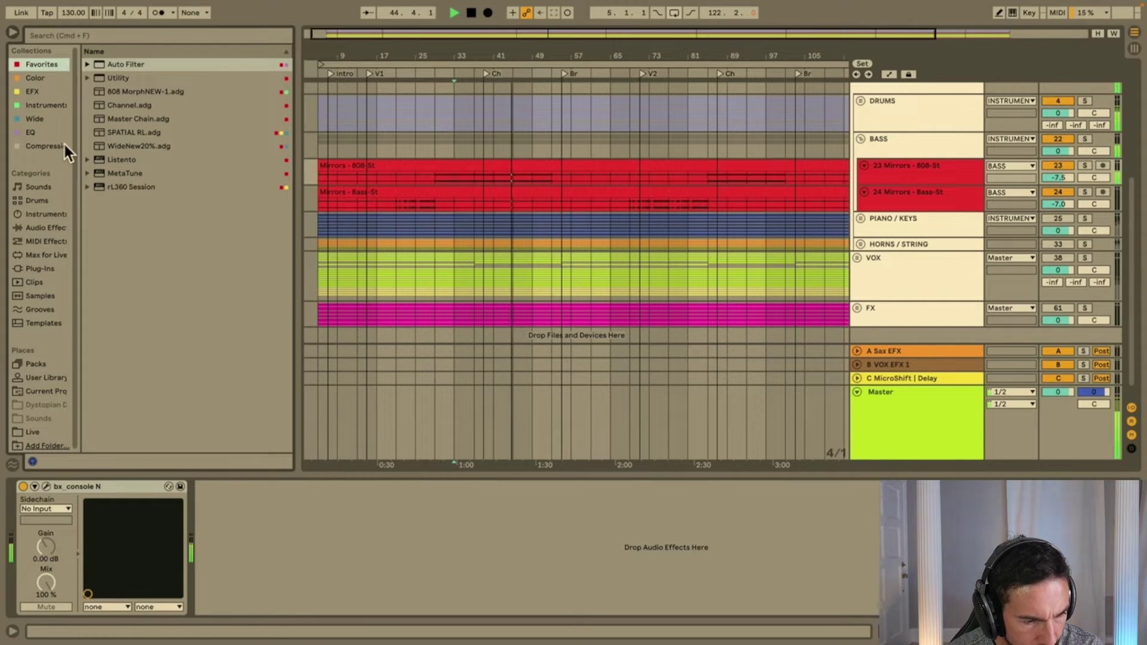
{"action": "left_click", "coordinate": [35, 91]}
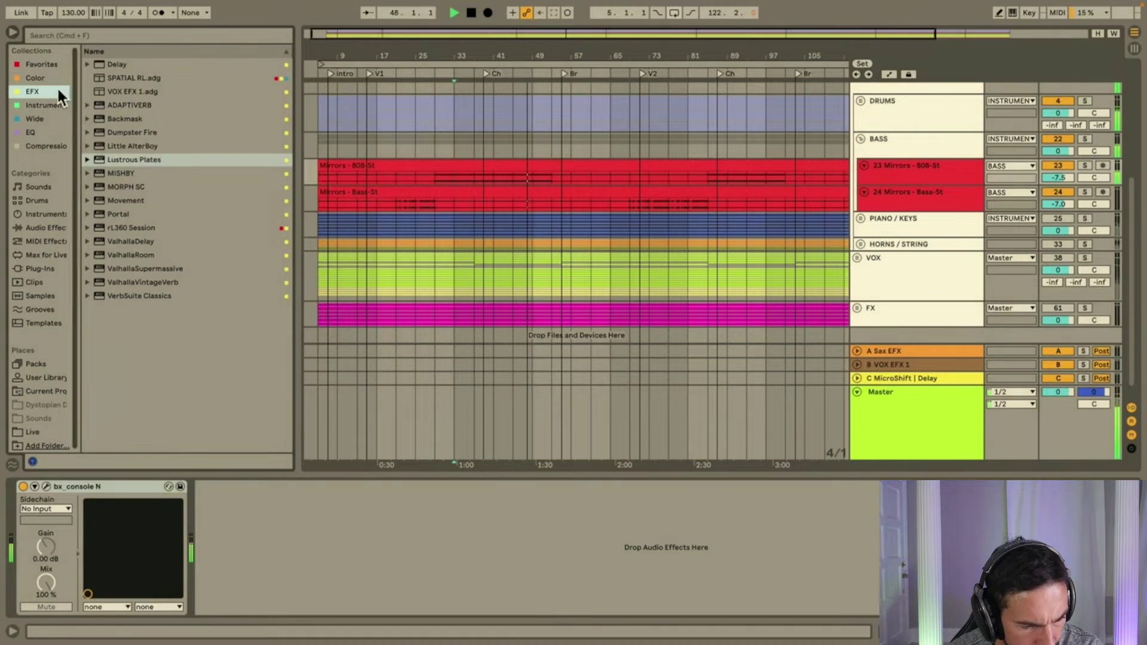
{"action": "left_click", "coordinate": [42, 64]}
{"action": "left_click", "coordinate": [132, 187]}
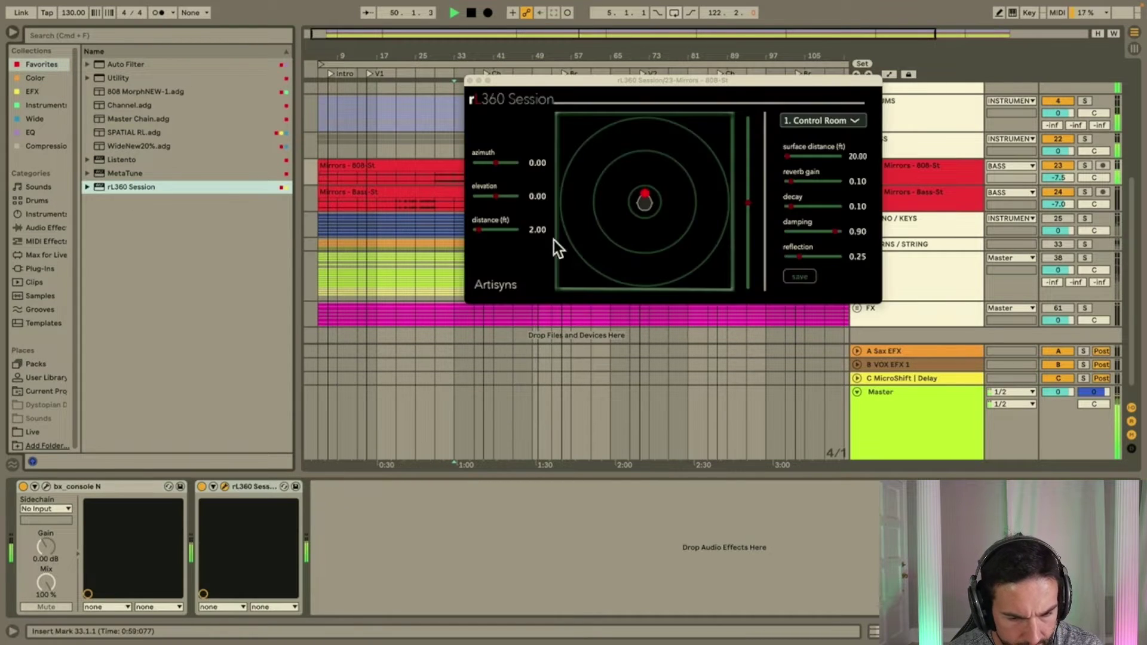
{"action": "left_click", "coordinate": [645, 193]}
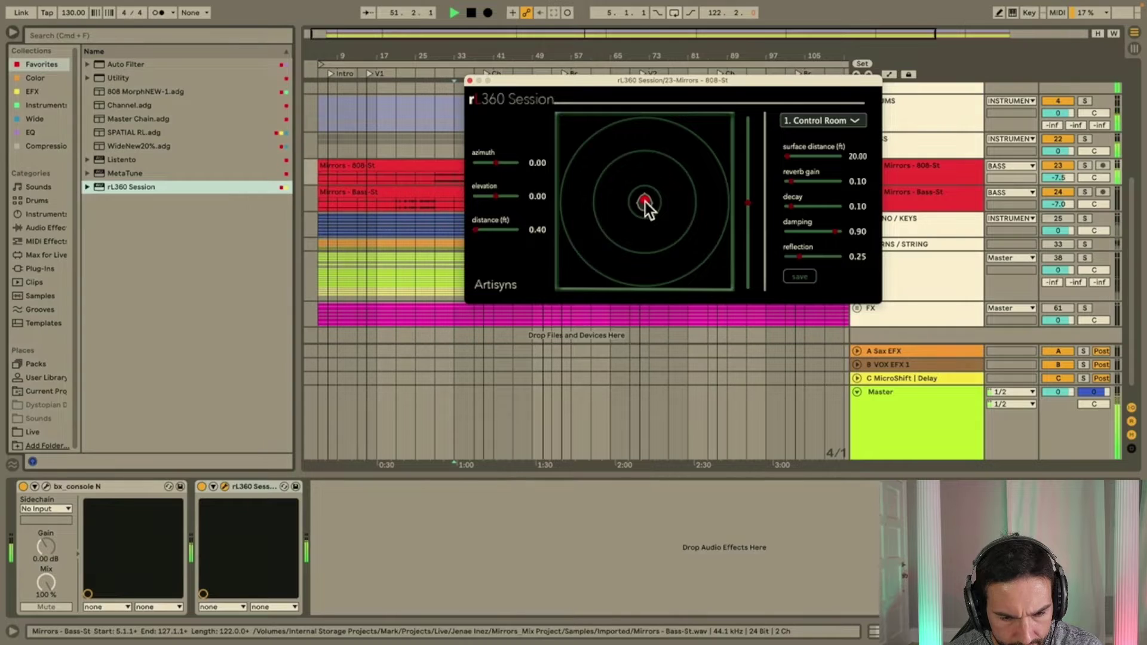
{"action": "left_click_drag", "start_coordinate": [645, 202], "coordinate": [645, 205]}
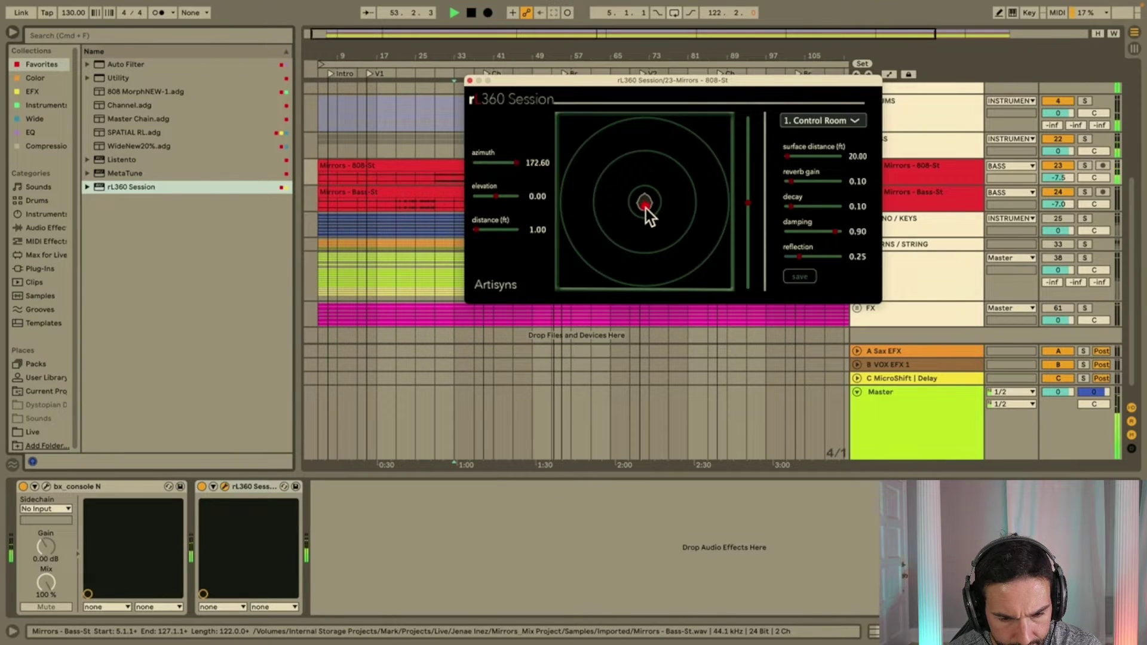
{"action": "left_click_drag", "start_coordinate": [645, 207], "coordinate": [645, 205]}
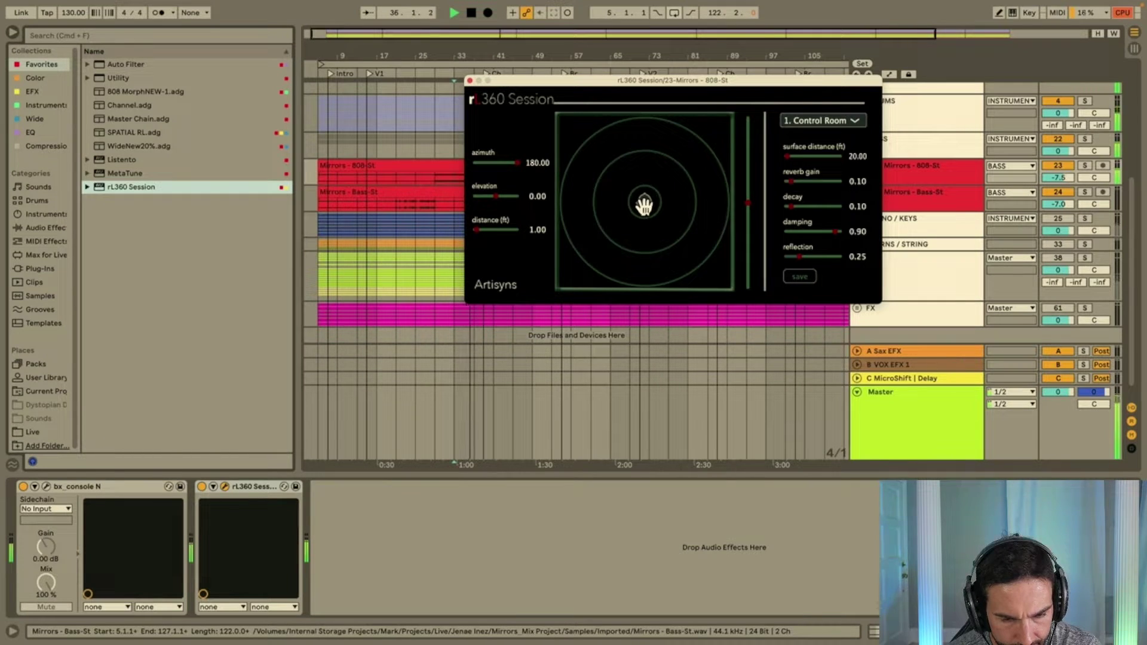
{"action": "left_click", "coordinate": [202, 488]}
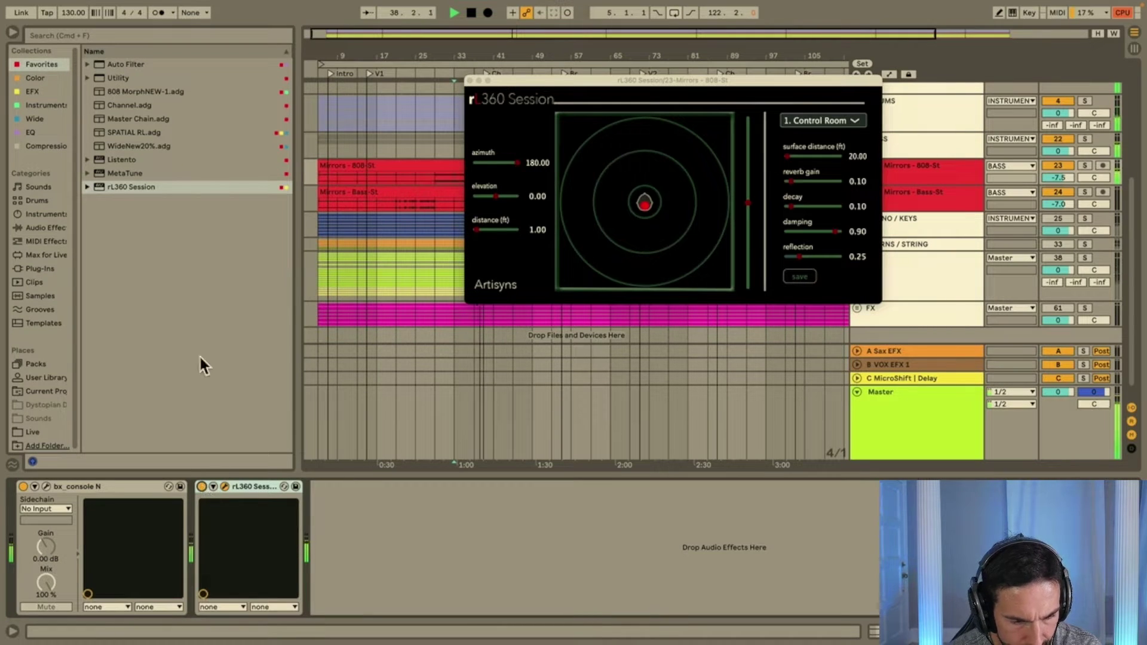
Add a Utility after rL360 Session with its gain at -2.00 dB and group both devices into a rack.
{"action": "double_click", "coordinate": [117, 77]}
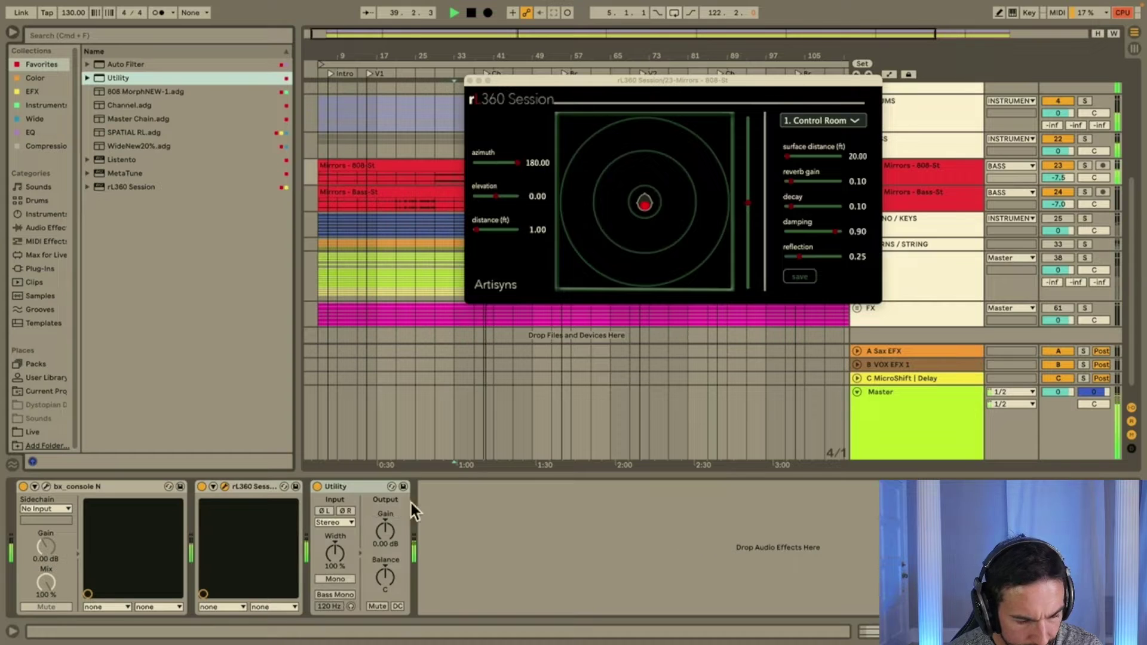
{"action": "left_click_drag", "start_coordinate": [380, 525], "coordinate": [383, 532]}
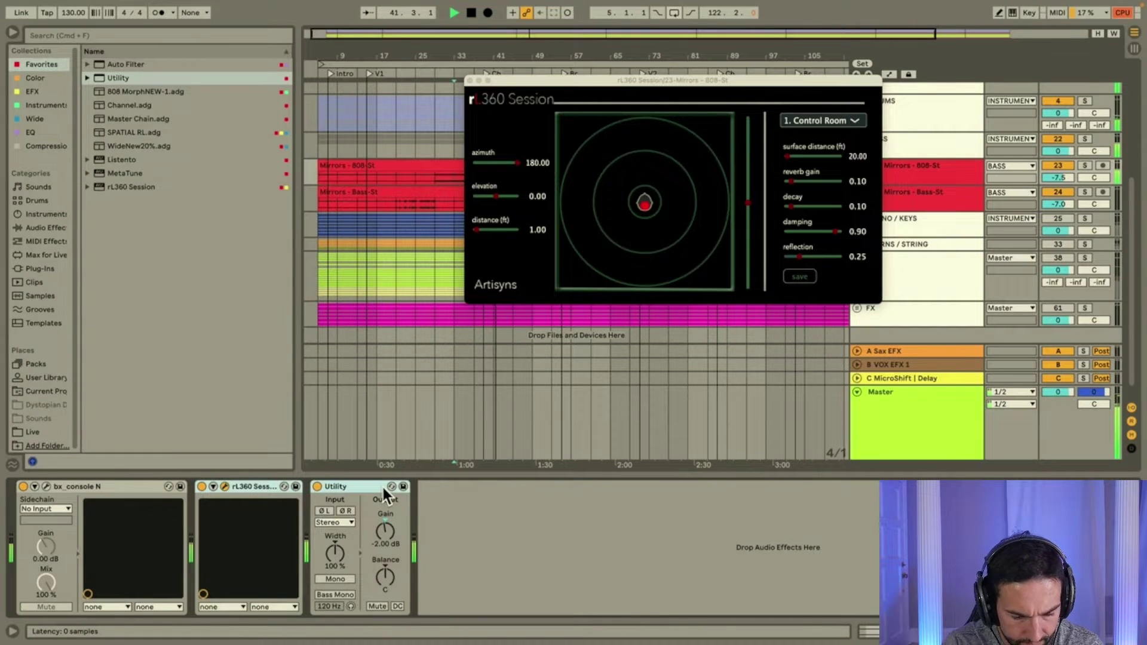
{"action": "key", "text": "super+g"}
Lower the Utility gain to -4.00 dB, comparing the 808's level with the rack bypassed and active.
{"action": "left_click", "coordinate": [202, 487]}
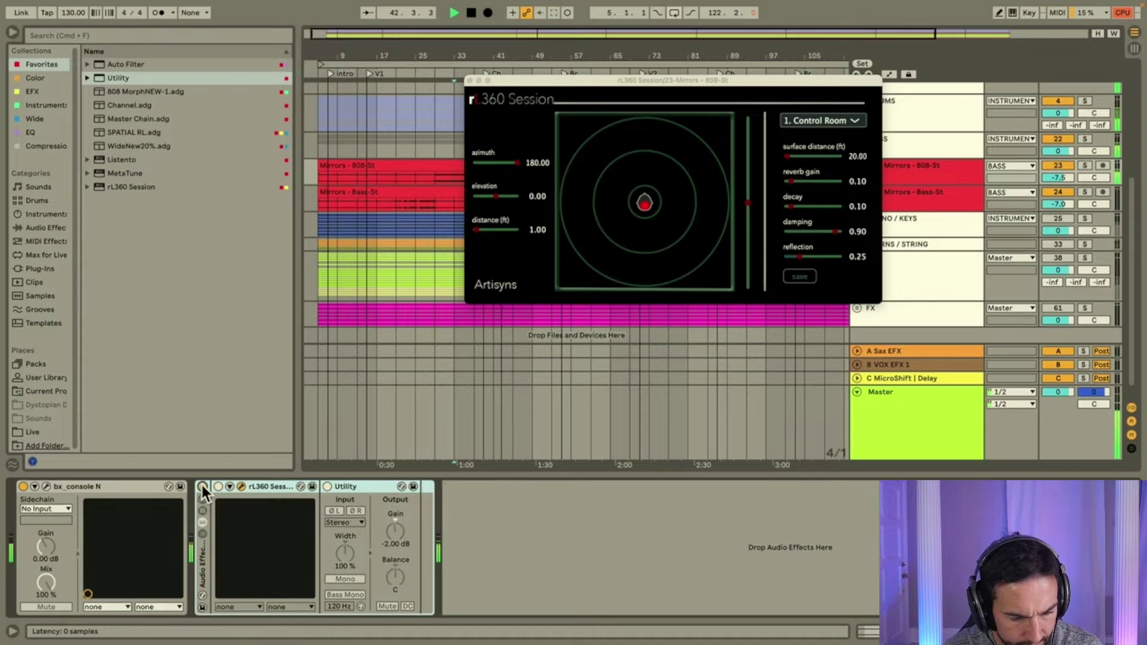
{"action": "left_click", "coordinate": [202, 487]}
{"action": "left_click_drag", "start_coordinate": [393, 529], "coordinate": [393, 536]}
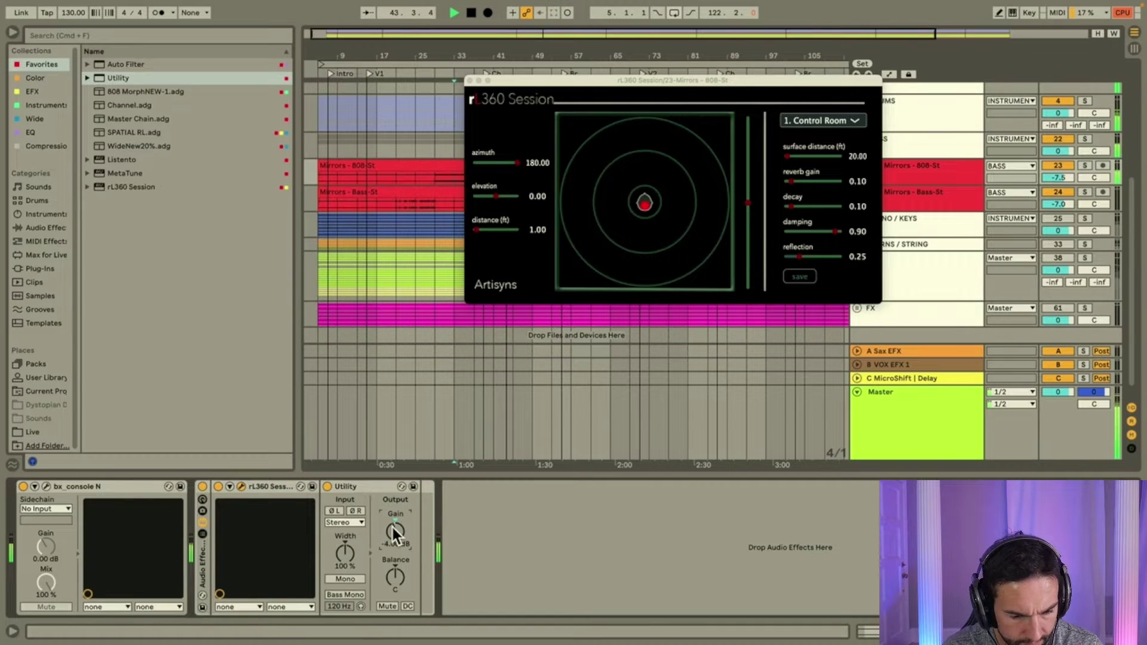
{"action": "left_click", "coordinate": [201, 486]}
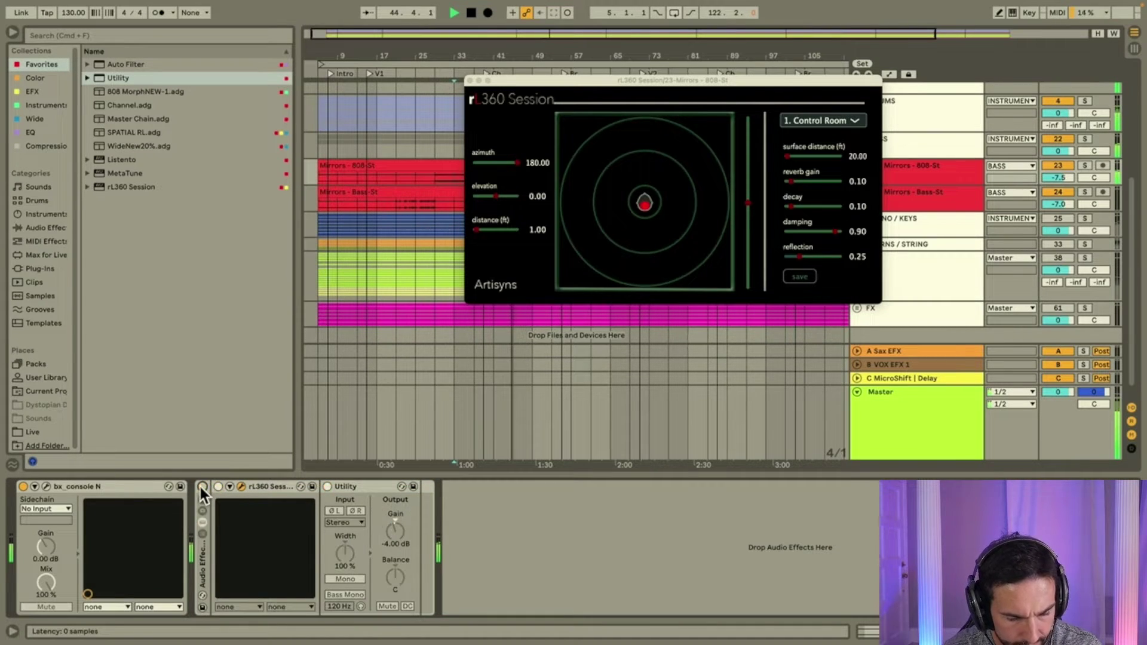
{"action": "left_click", "coordinate": [201, 486]}
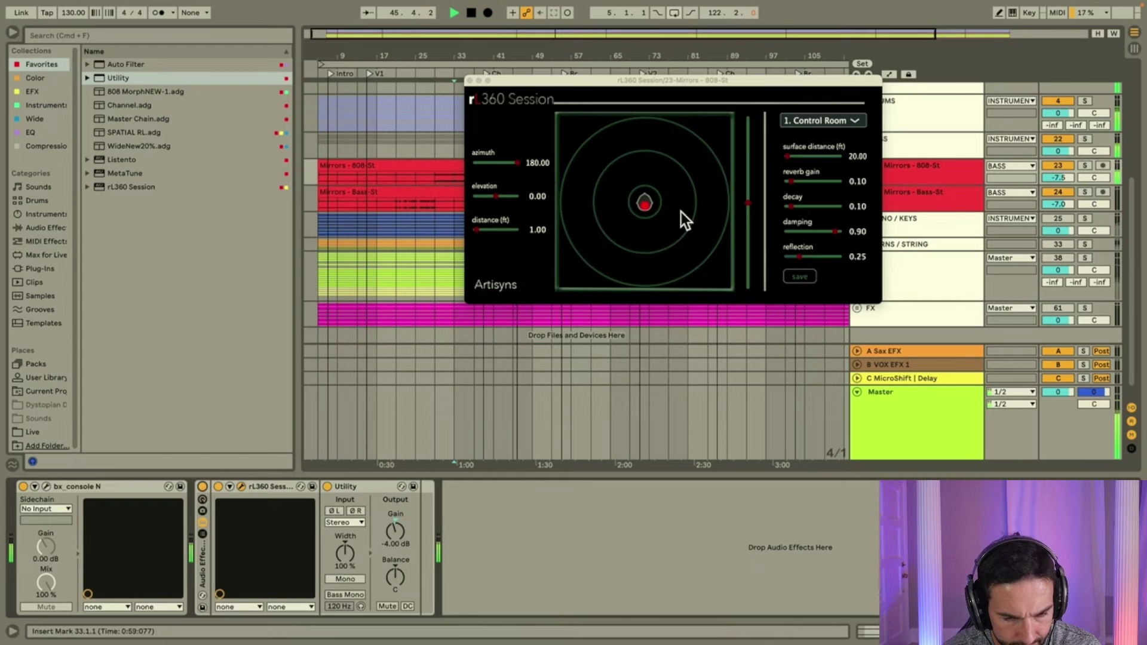
Move the rL360 Session source to azimuth -180.00, distance 0.60 ft, compare with the rack bypassed and close the plug-in window.
{"action": "left_click", "coordinate": [646, 209]}
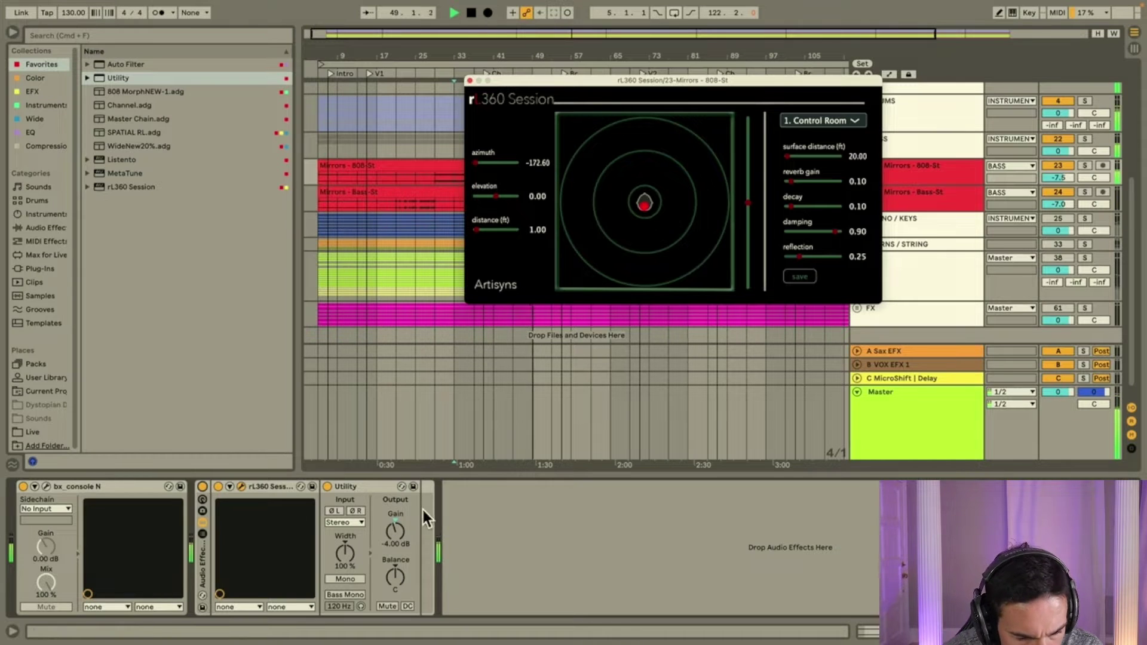
{"action": "left_click", "coordinate": [203, 486]}
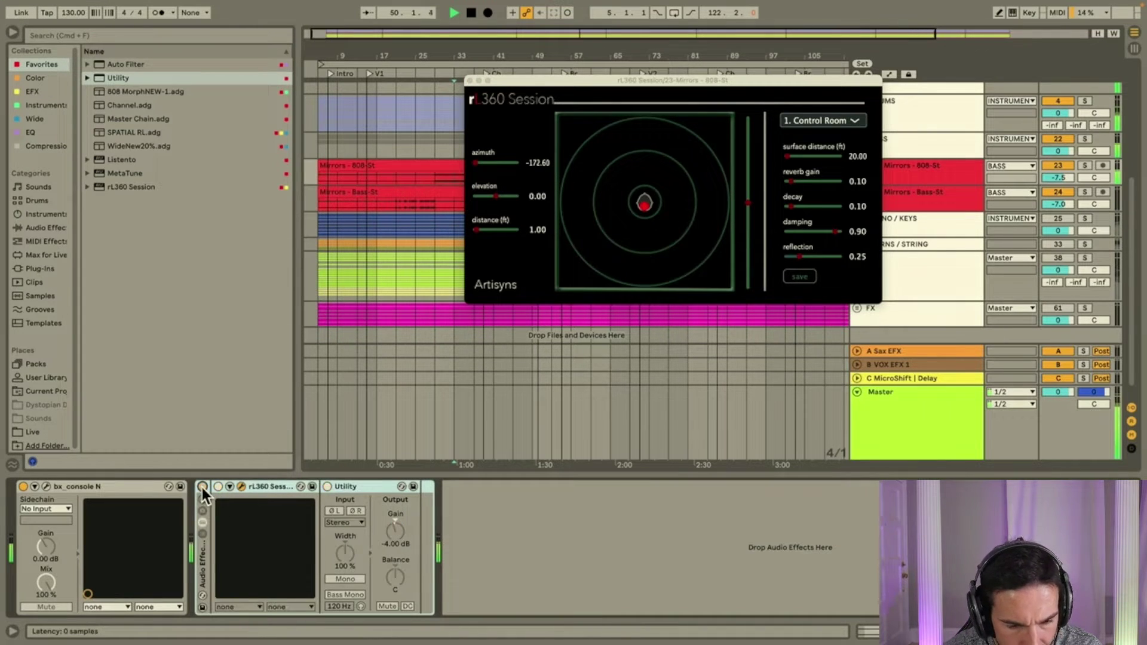
{"action": "left_click", "coordinate": [202, 488]}
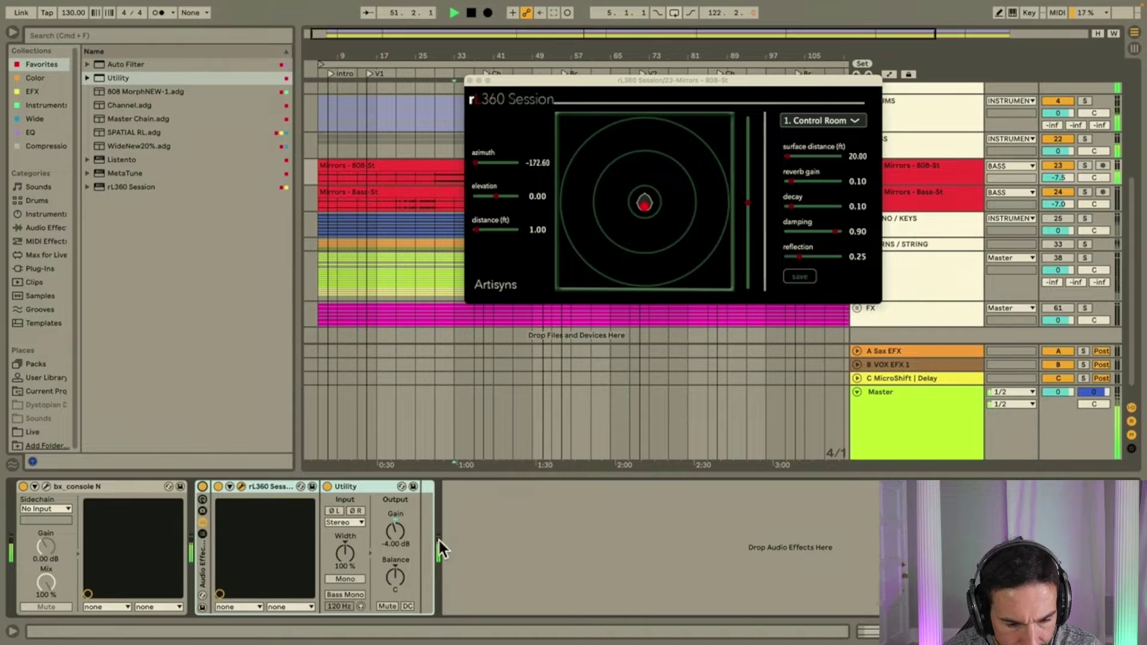
{"action": "left_click", "coordinate": [648, 216]}
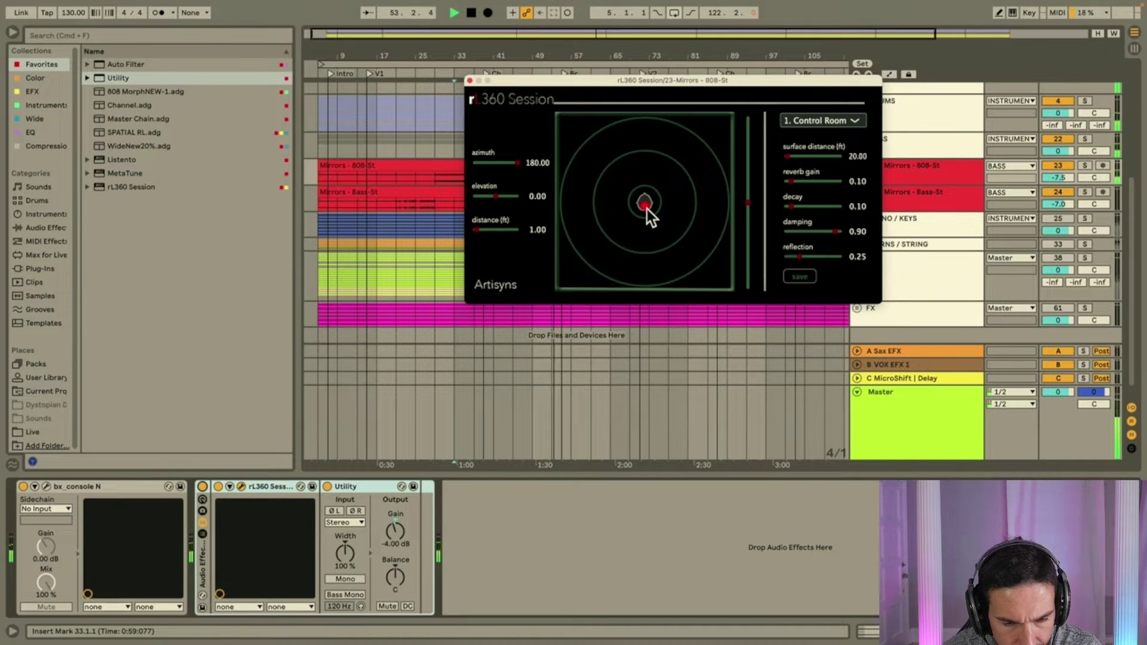
{"action": "mouse_move", "coordinate": [647, 210]}
{"action": "left_mouse_down"}
{"action": "mouse_move", "coordinate": [646, 222]}
{"action": "mouse_move", "coordinate": [646, 206]}
{"action": "left_mouse_up"}
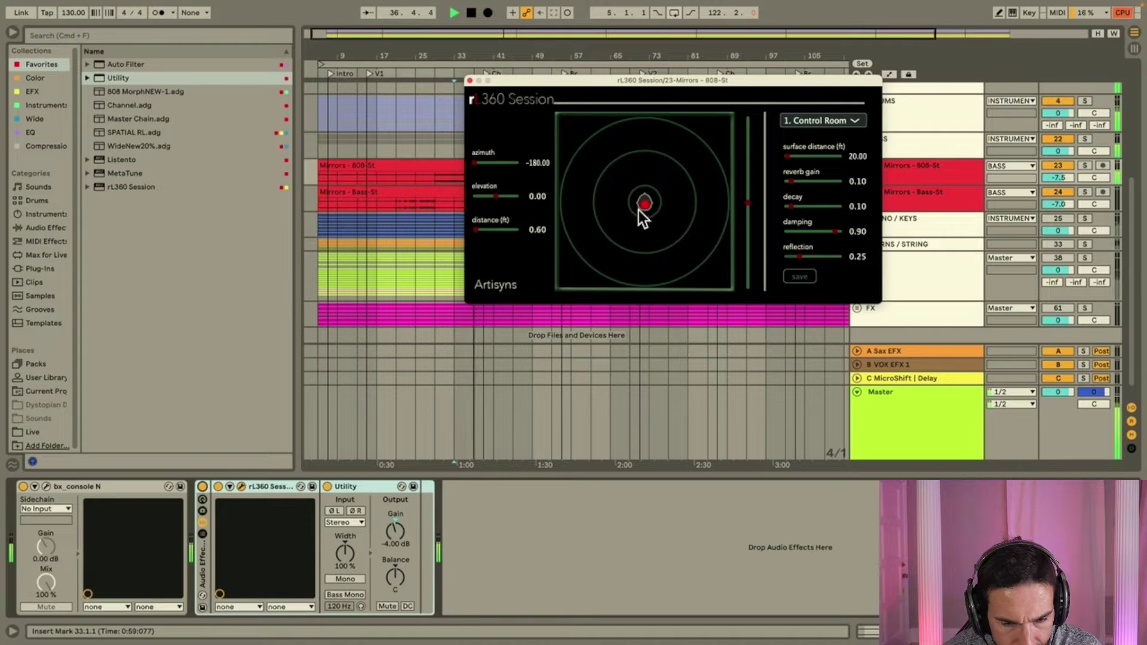
{"action": "left_click", "coordinate": [203, 486]}
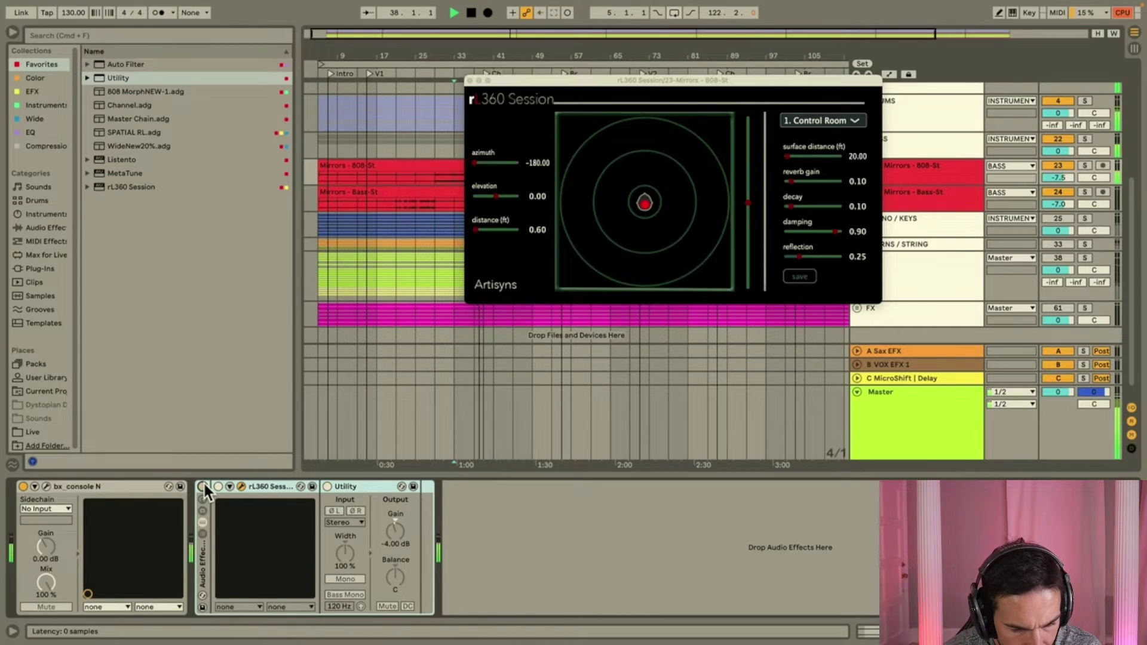
{"action": "left_click", "coordinate": [203, 487]}
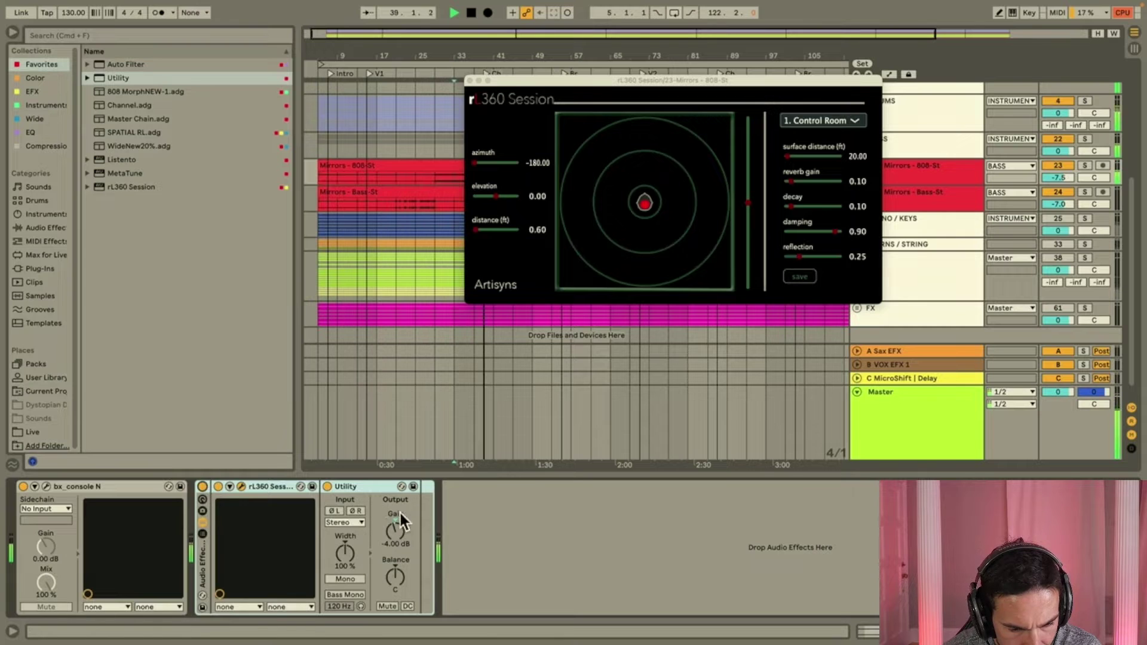
{"action": "left_click", "coordinate": [470, 81]}
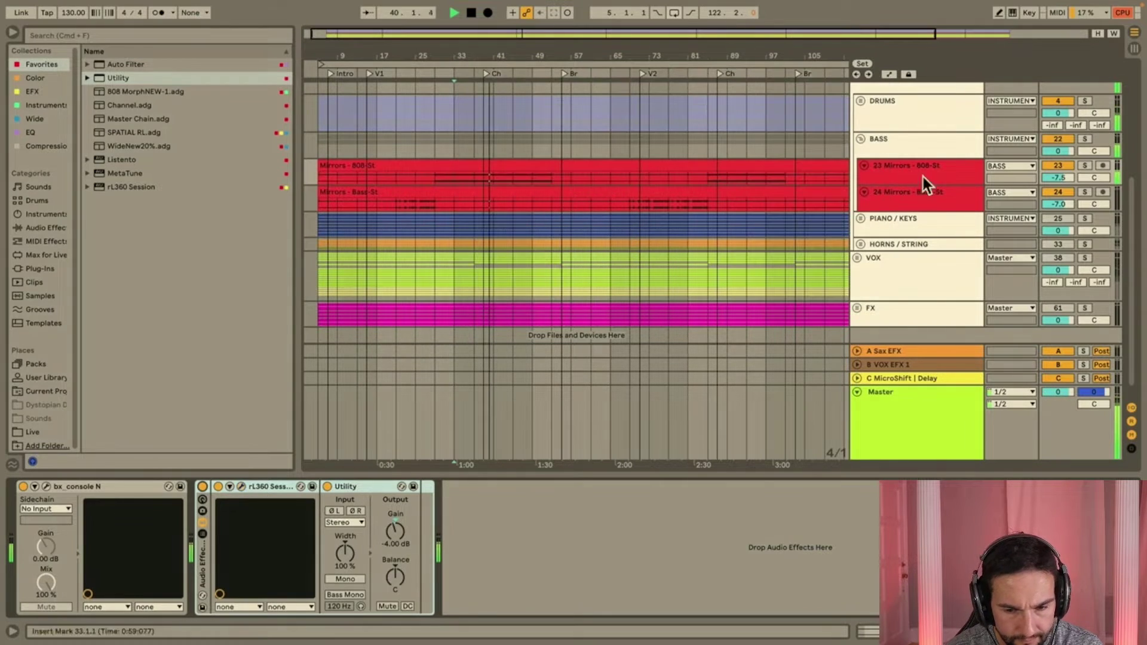
Play from bar 71 at V2 and load the BX Console Default preset from the EQ collection onto the Bass-St track.
{"action": "left_click", "coordinate": [640, 203]}
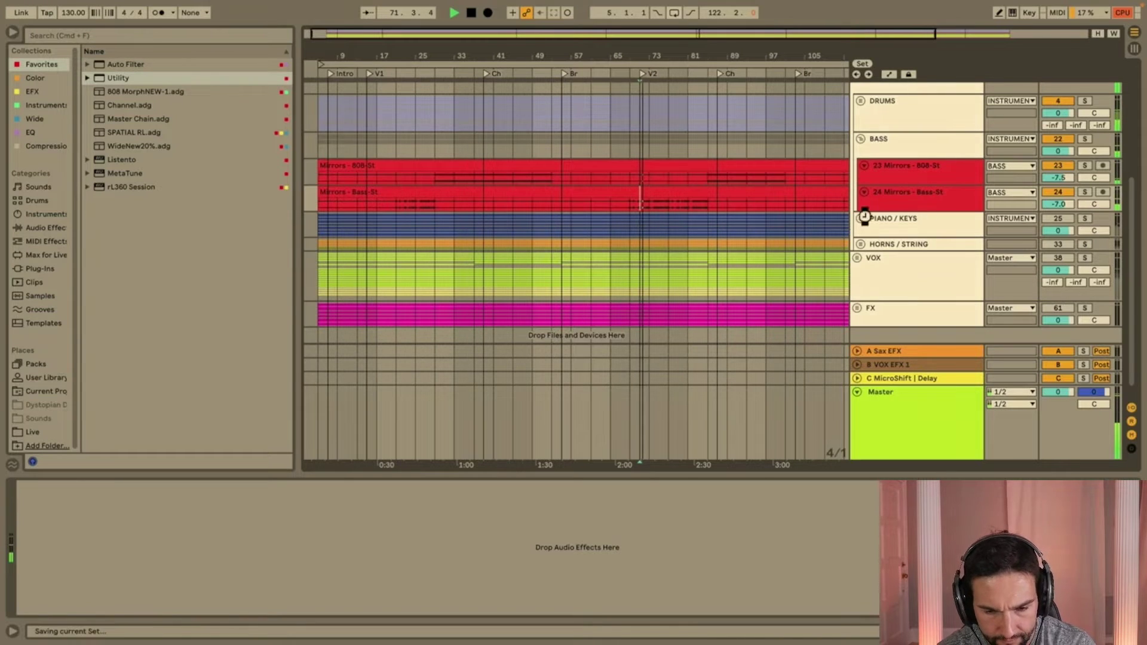
{"action": "left_click", "coordinate": [913, 200]}
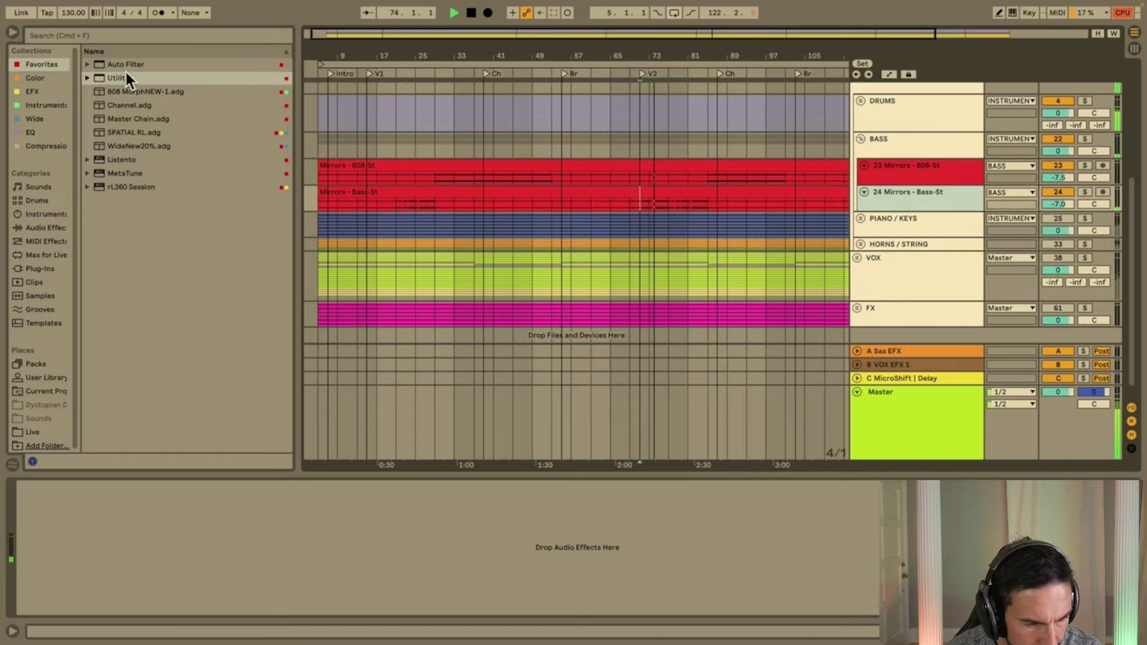
{"action": "left_click", "coordinate": [33, 132]}
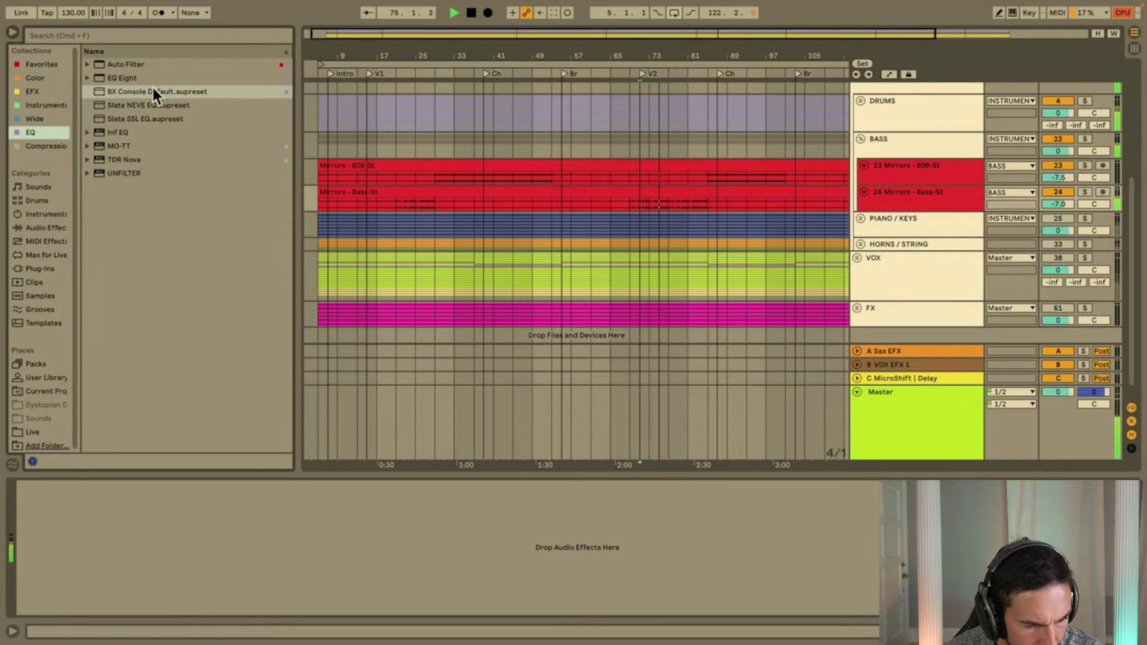
{"action": "left_click_drag", "start_coordinate": [153, 90], "coordinate": [414, 203]}
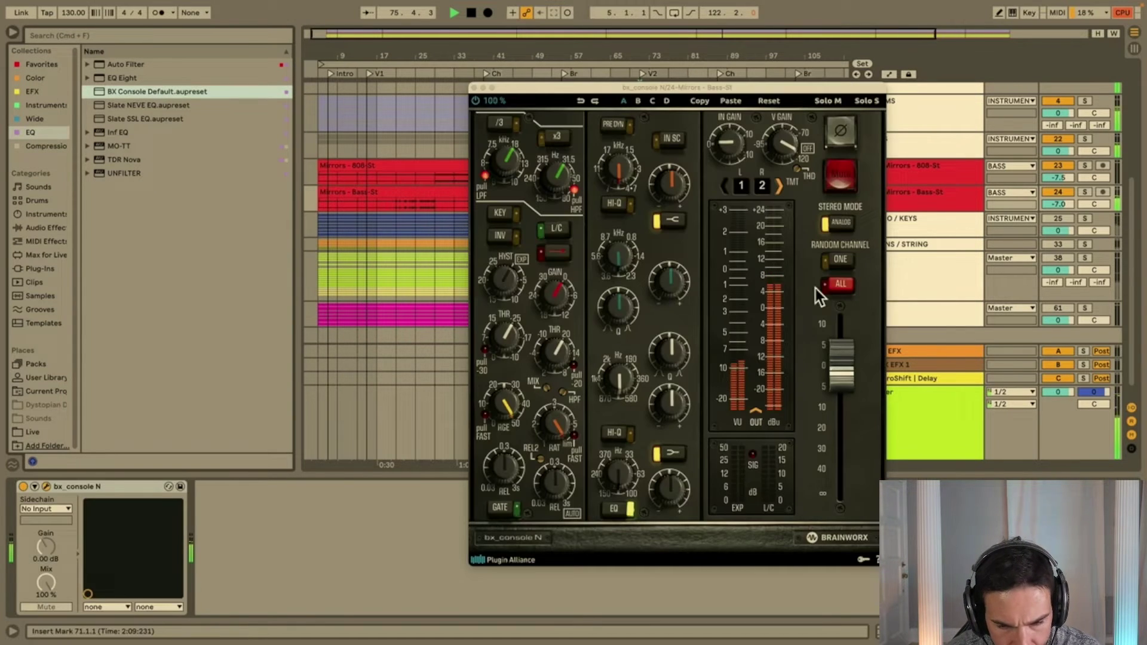
Assign random channels 44 and 45 in bx_console N, switch the low EQ band from shelf to bell and reduce its gain.
{"action": "left_click", "coordinate": [841, 260]}
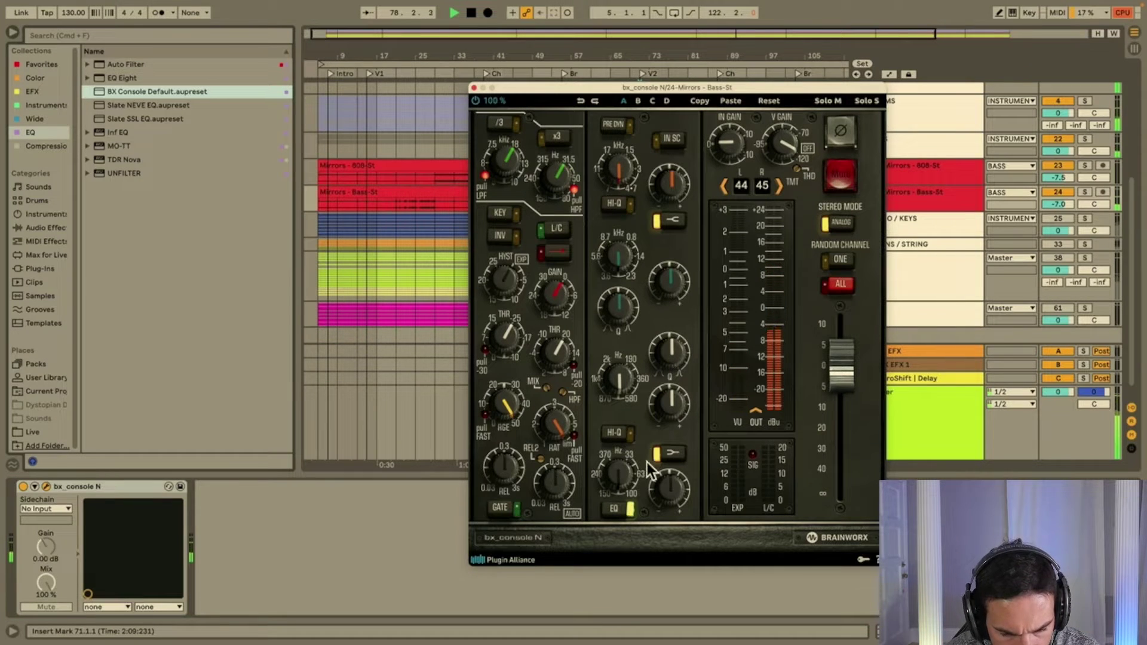
{"action": "left_click", "coordinate": [669, 456]}
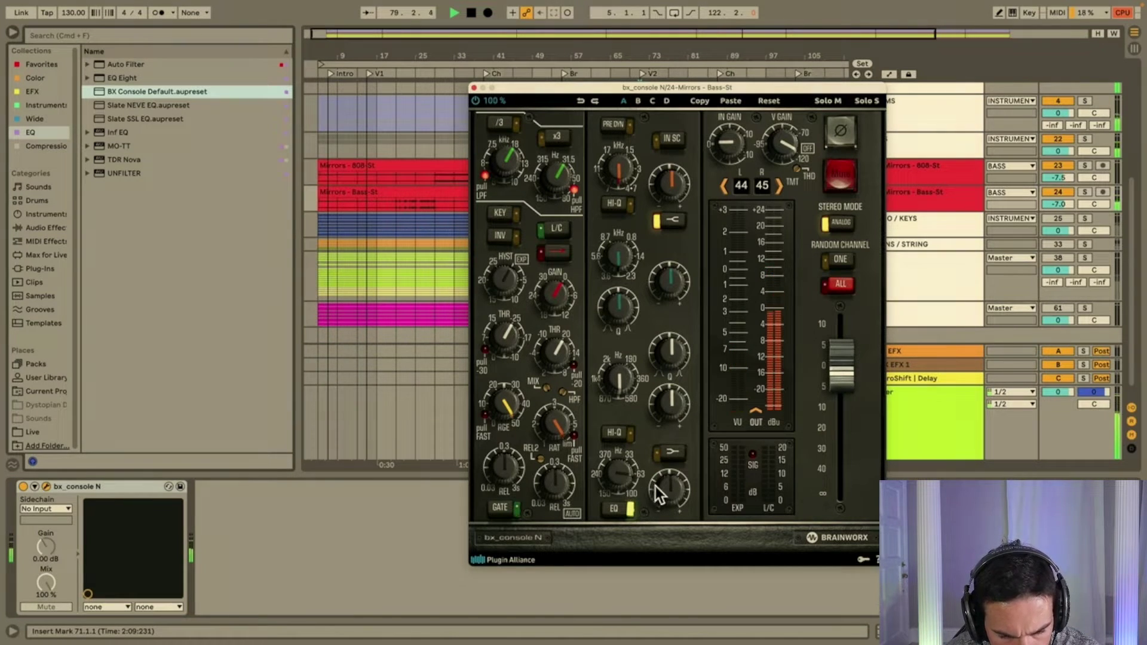
{"action": "mouse_move", "coordinate": [661, 494]}
{"action": "left_mouse_down"}
{"action": "mouse_move", "coordinate": [652, 511]}
{"action": "mouse_move", "coordinate": [626, 480]}
{"action": "mouse_move", "coordinate": [668, 492]}
{"action": "left_mouse_up"}
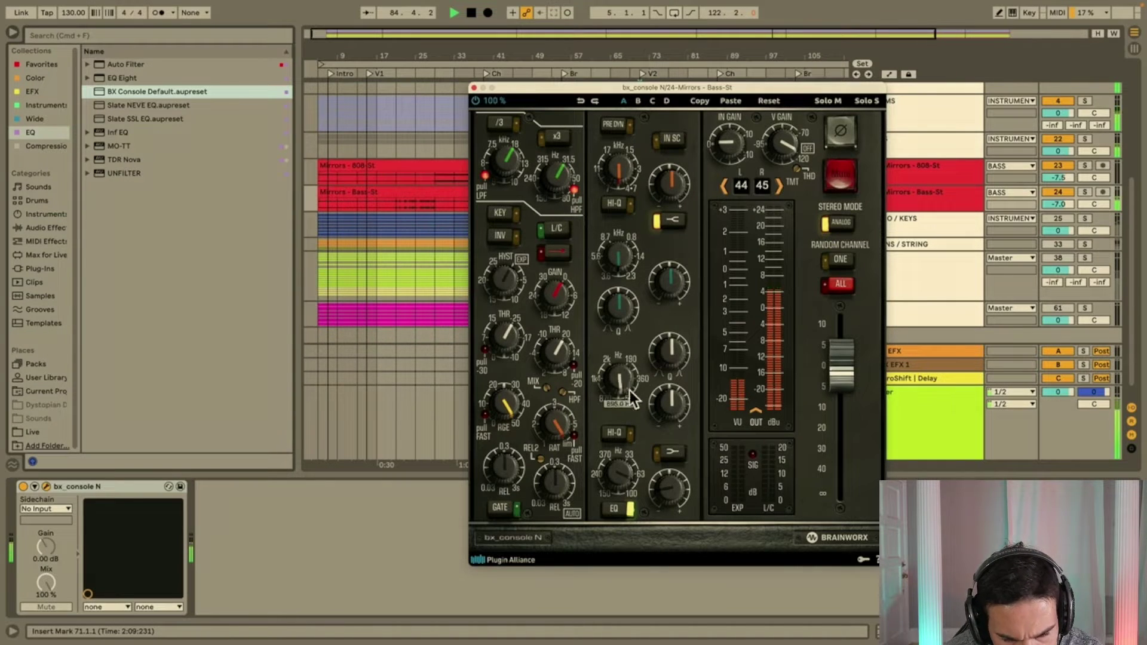
Shape the low-mid EQ band by sweeping its frequency with boosted gain, turning the gain down to a cut and readjusting its Q.
{"action": "left_click_drag", "start_coordinate": [630, 389], "coordinate": [631, 401]}
{"action": "left_click_drag", "start_coordinate": [670, 348], "coordinate": [682, 313]}
{"action": "key", "text": "space"}
{"action": "key", "text": "space"}
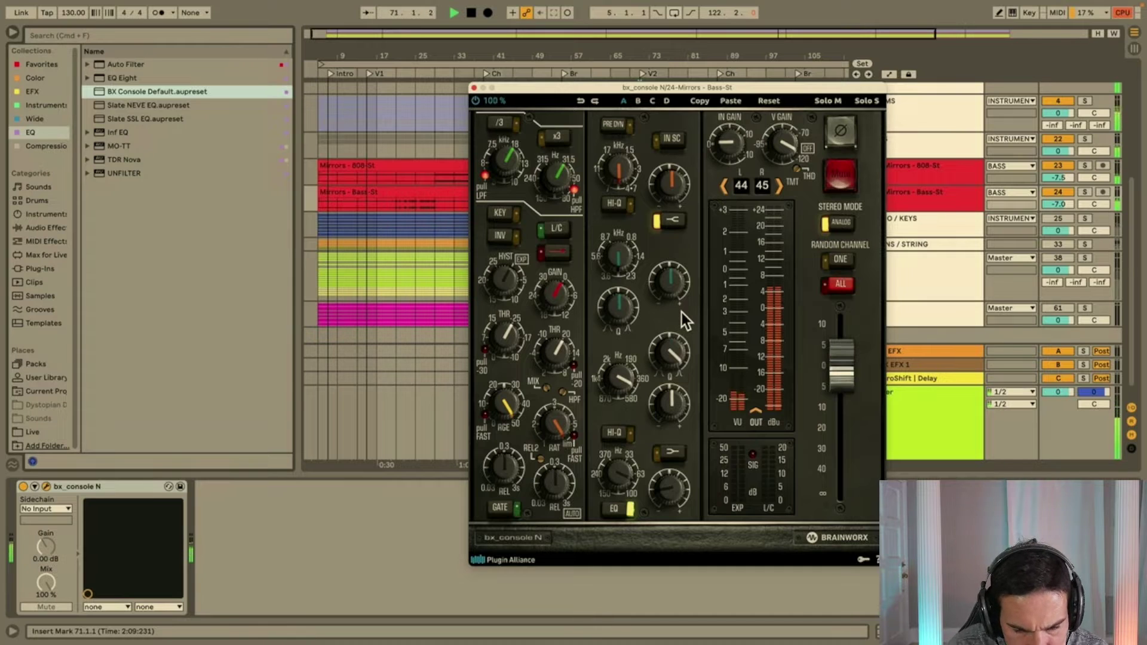
{"action": "mouse_move", "coordinate": [626, 382]}
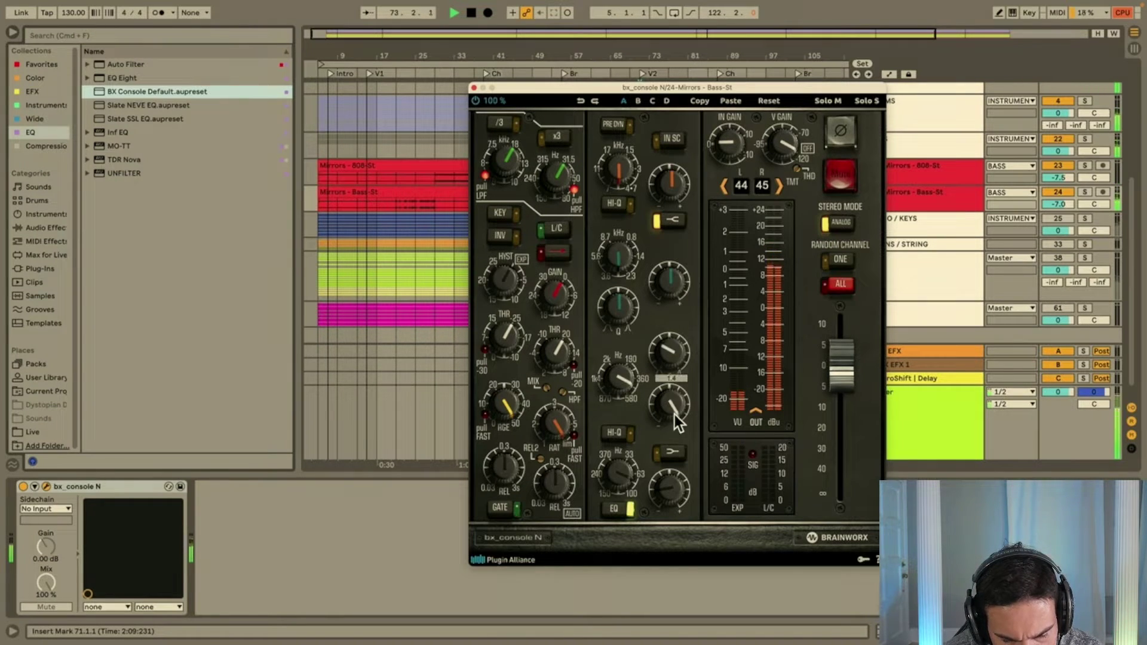
{"action": "left_click_drag", "start_coordinate": [615, 381], "coordinate": [616, 396]}
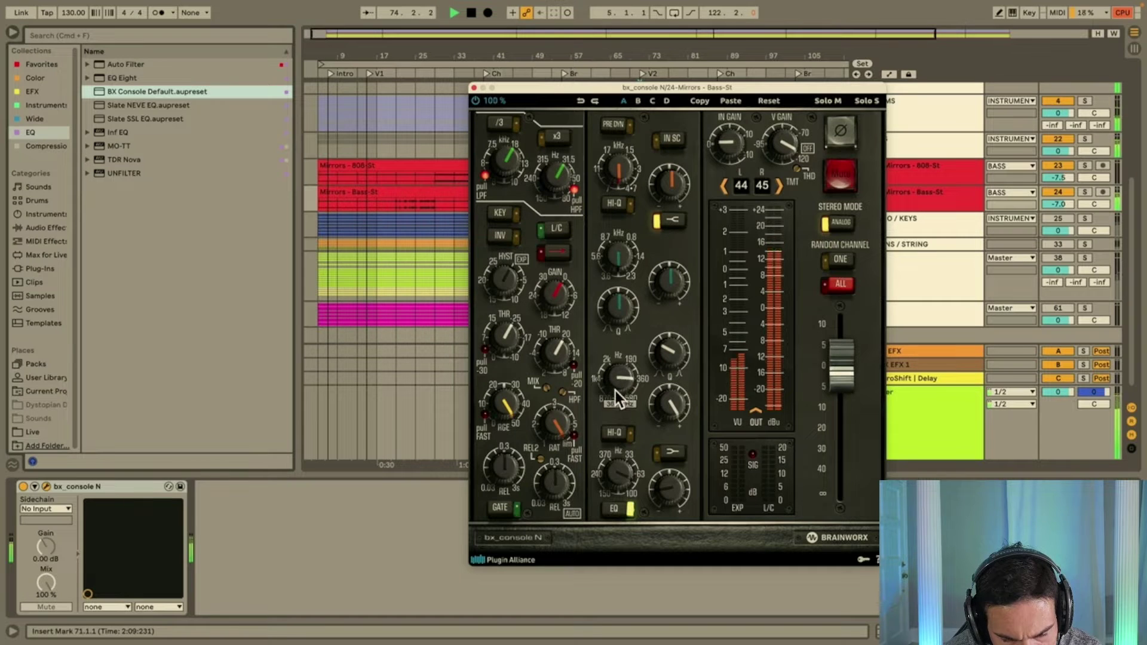
{"action": "mouse_move", "coordinate": [669, 421]}
{"action": "left_mouse_down"}
{"action": "mouse_move", "coordinate": [669, 410]}
{"action": "mouse_move", "coordinate": [669, 425]}
{"action": "left_mouse_up"}
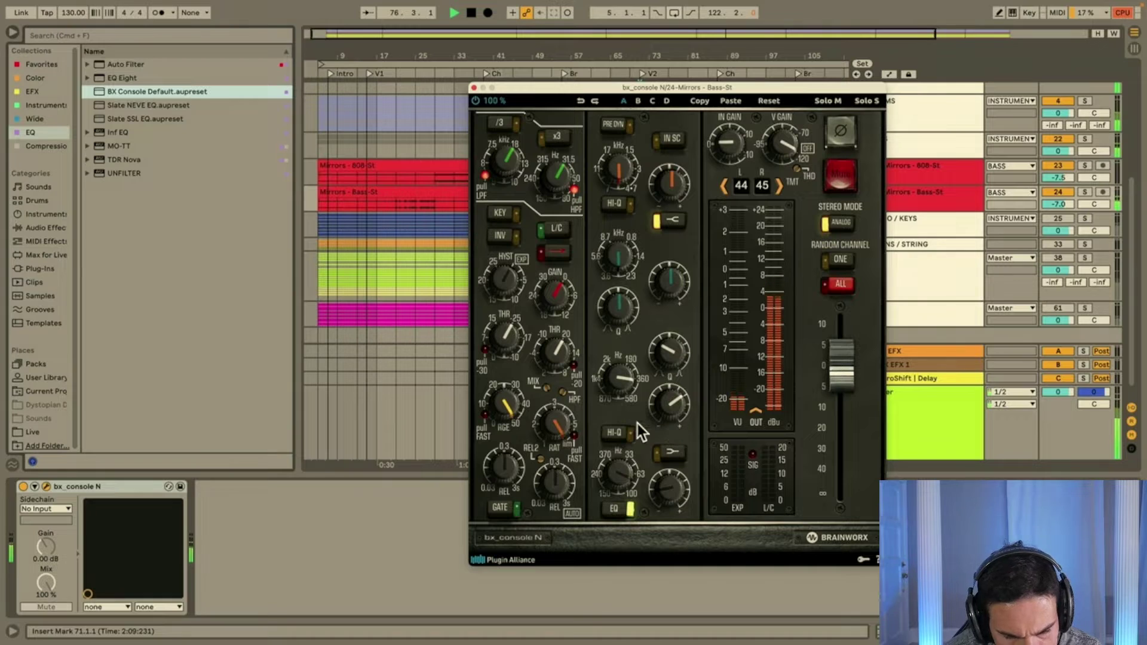
Raise the bx_console N output fader to 2.7 dB, comparing the bass with the plug-in bypassed and active, and close its window.
{"action": "left_click", "coordinate": [24, 487]}
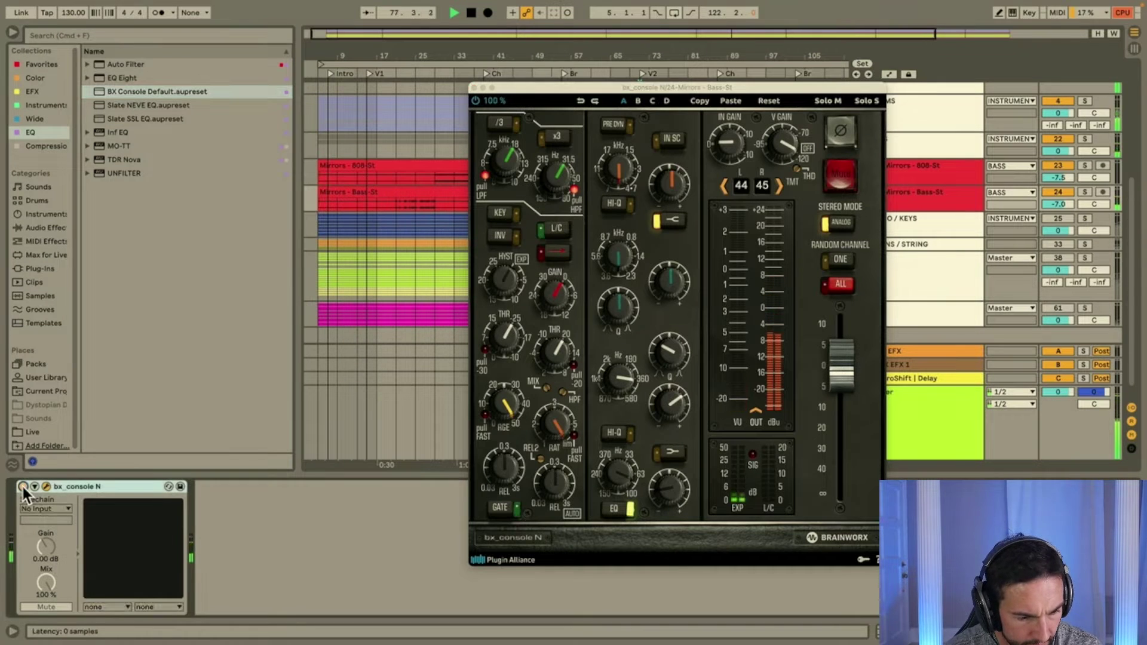
{"action": "left_click", "coordinate": [23, 488]}
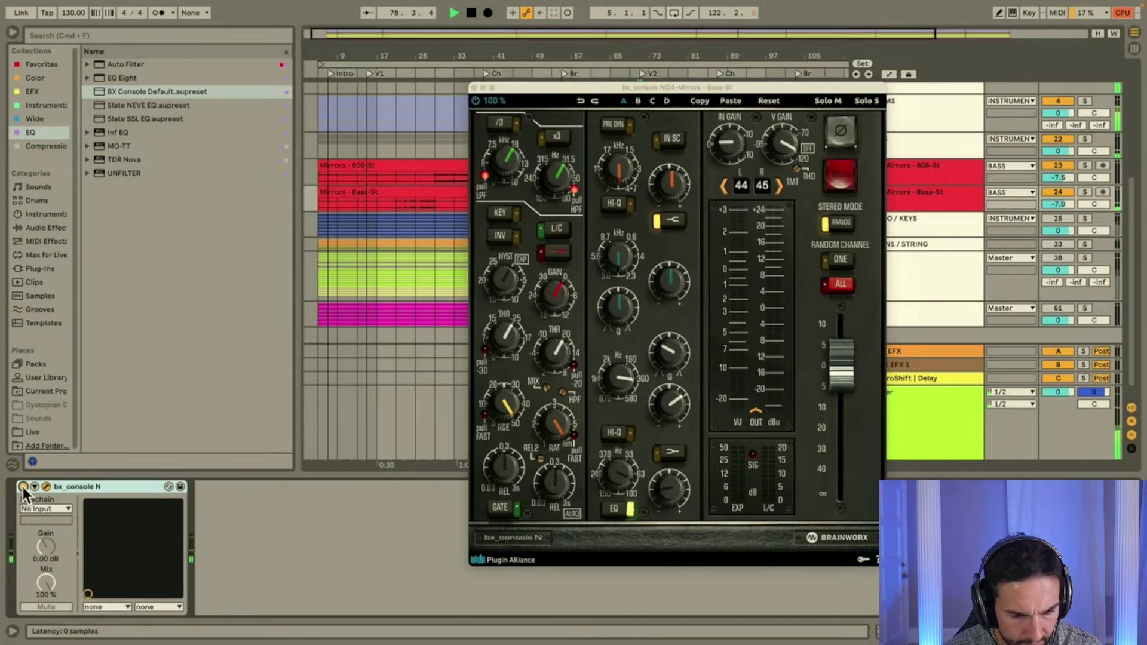
{"action": "left_click", "coordinate": [844, 361]}
{"action": "left_click_drag", "start_coordinate": [844, 360], "coordinate": [844, 354]}
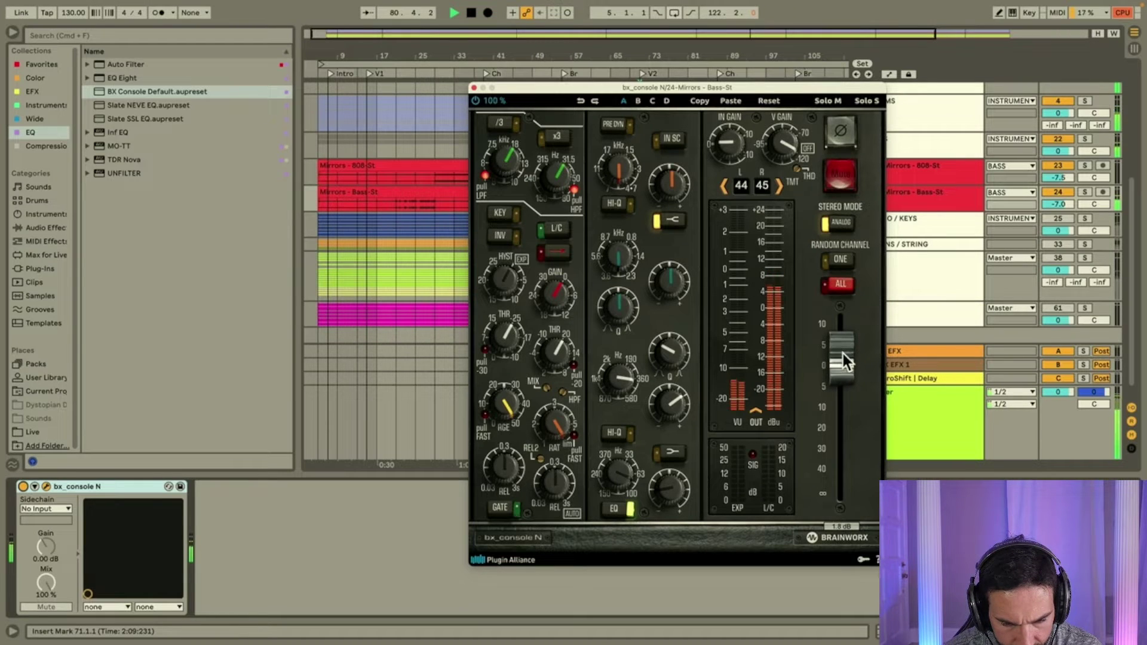
{"action": "left_click", "coordinate": [23, 487]}
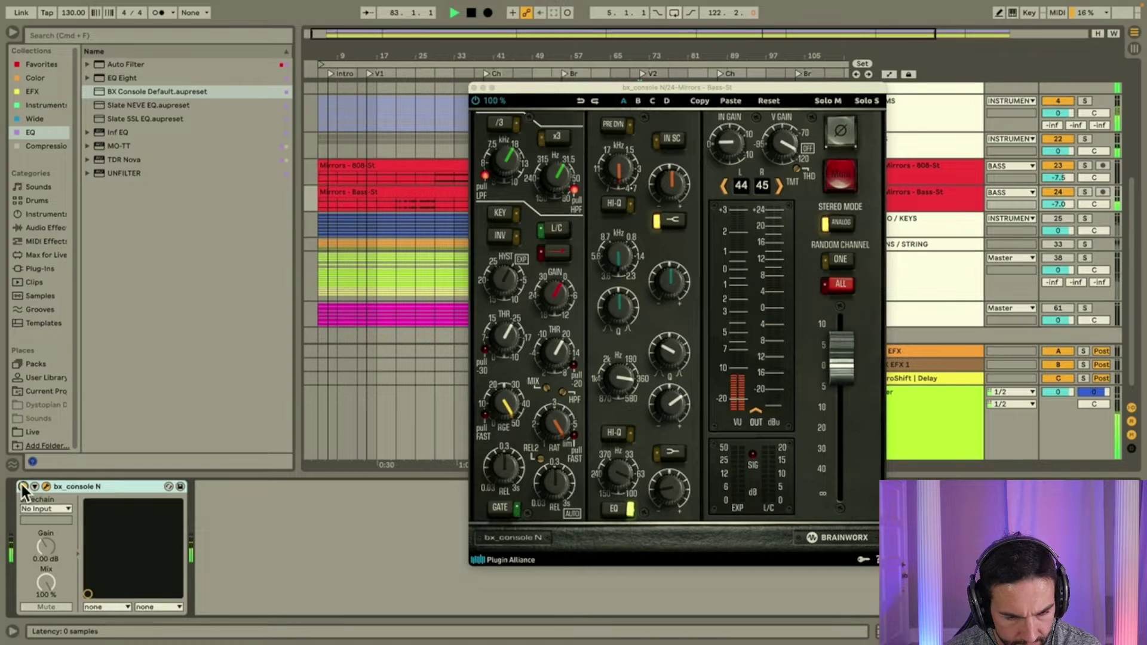
{"action": "left_click", "coordinate": [23, 487]}
{"action": "left_click_drag", "start_coordinate": [852, 341], "coordinate": [852, 338]}
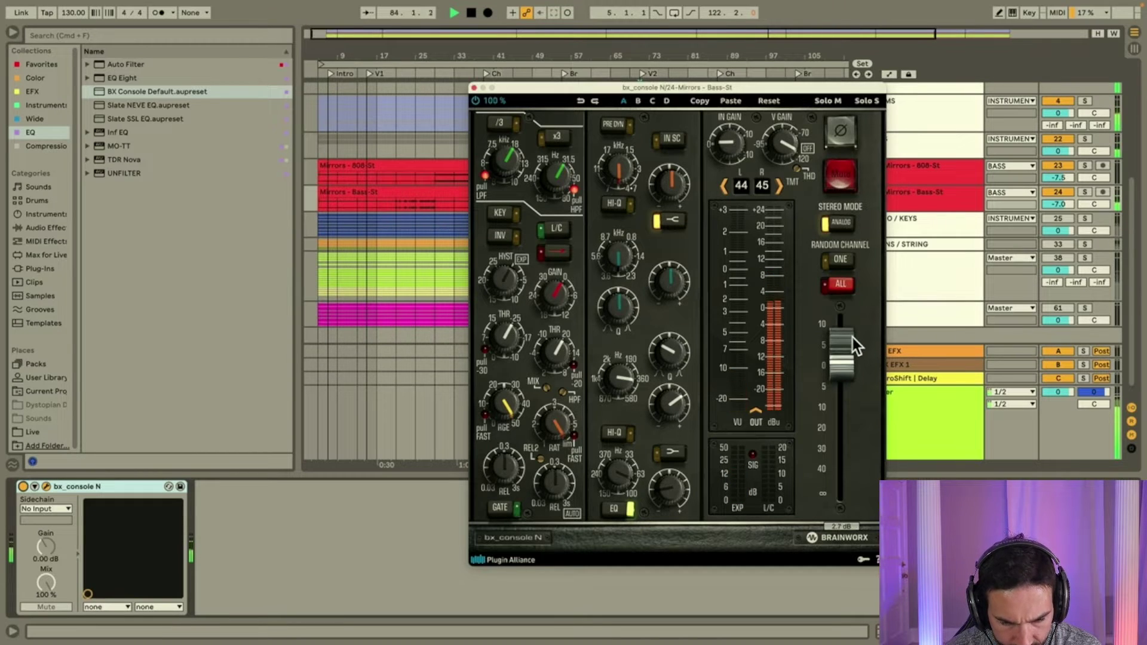
{"action": "left_click", "coordinate": [474, 87]}
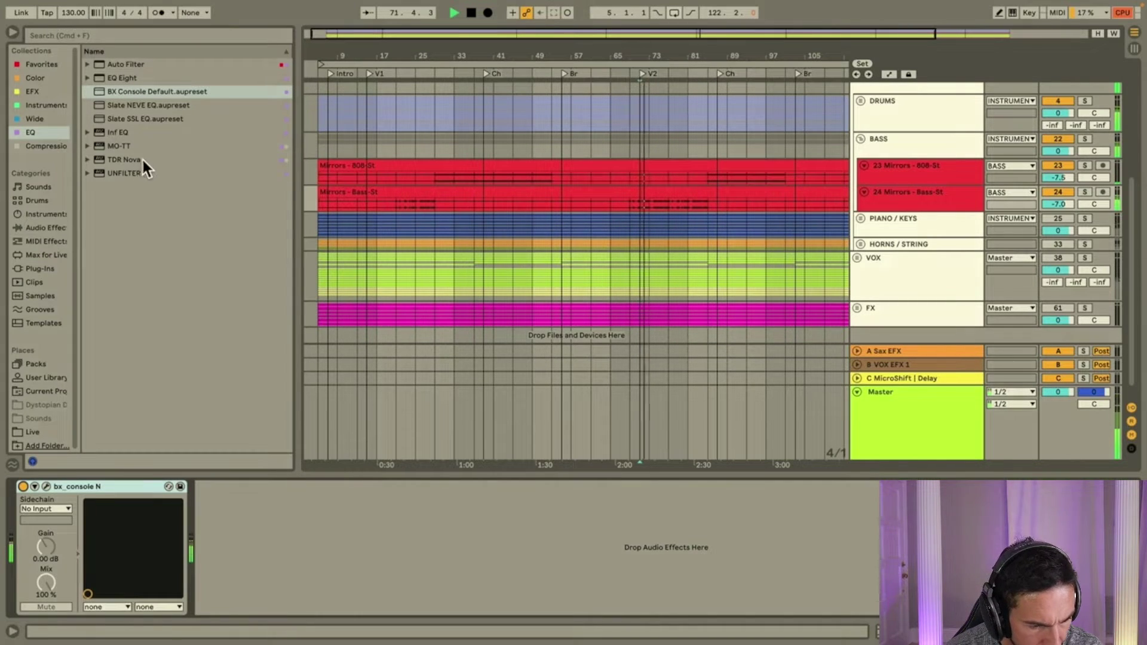
{"action": "left_click", "coordinate": [156, 108]}
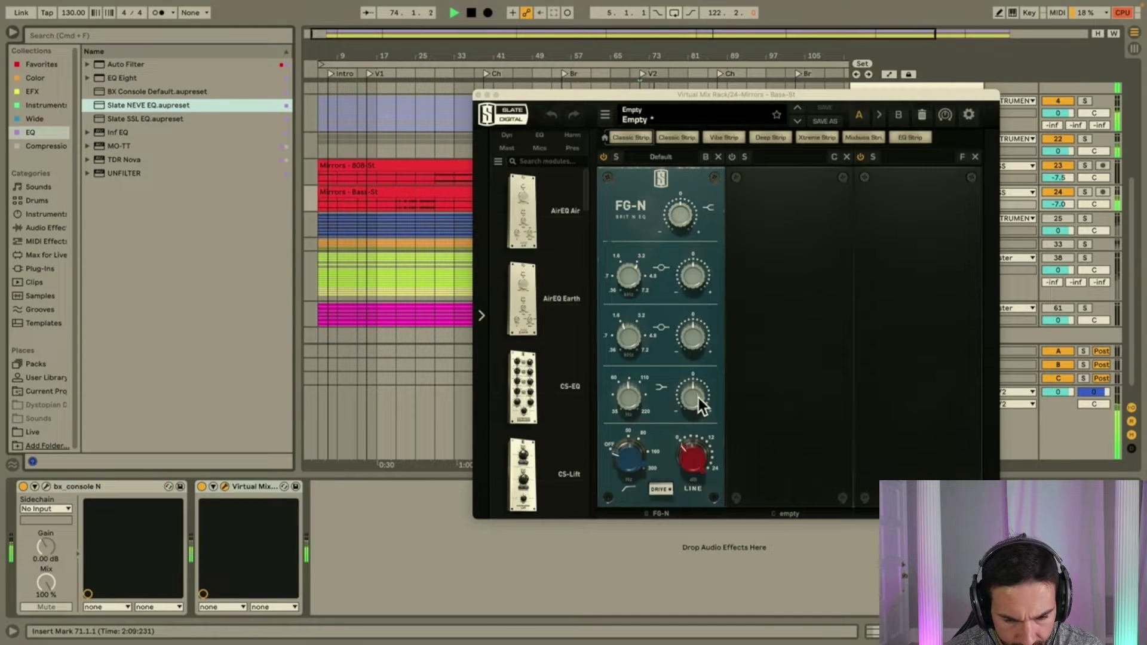
{"action": "left_click_drag", "start_coordinate": [701, 393], "coordinate": [701, 388]}
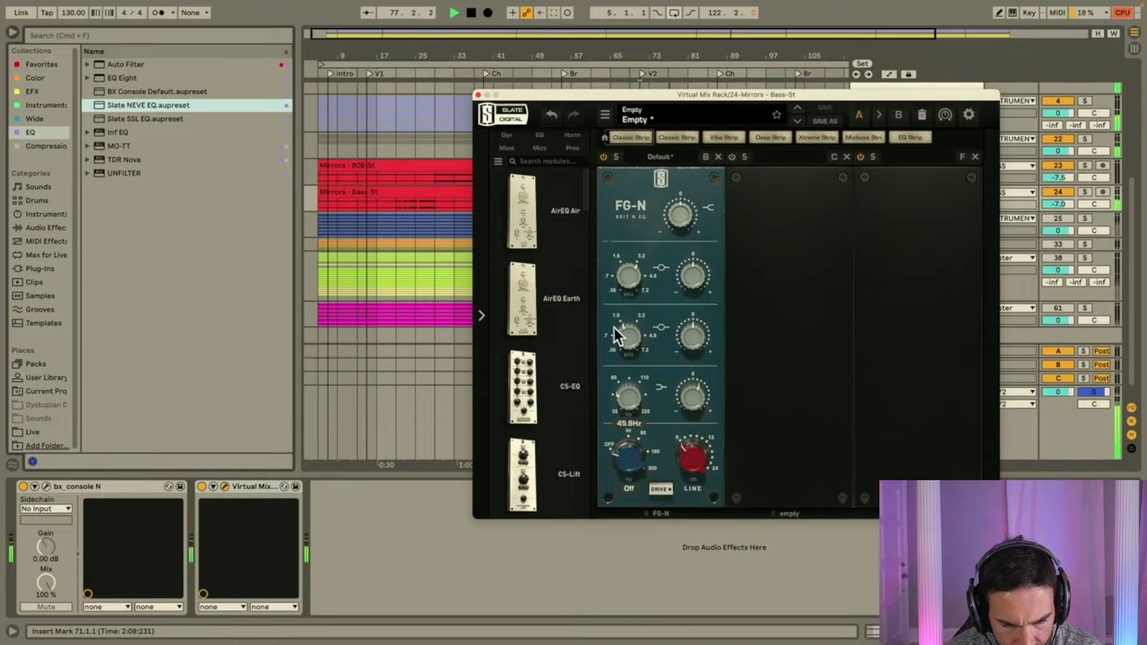
{"action": "left_click", "coordinate": [250, 487]}
{"action": "key", "text": "Delete"}
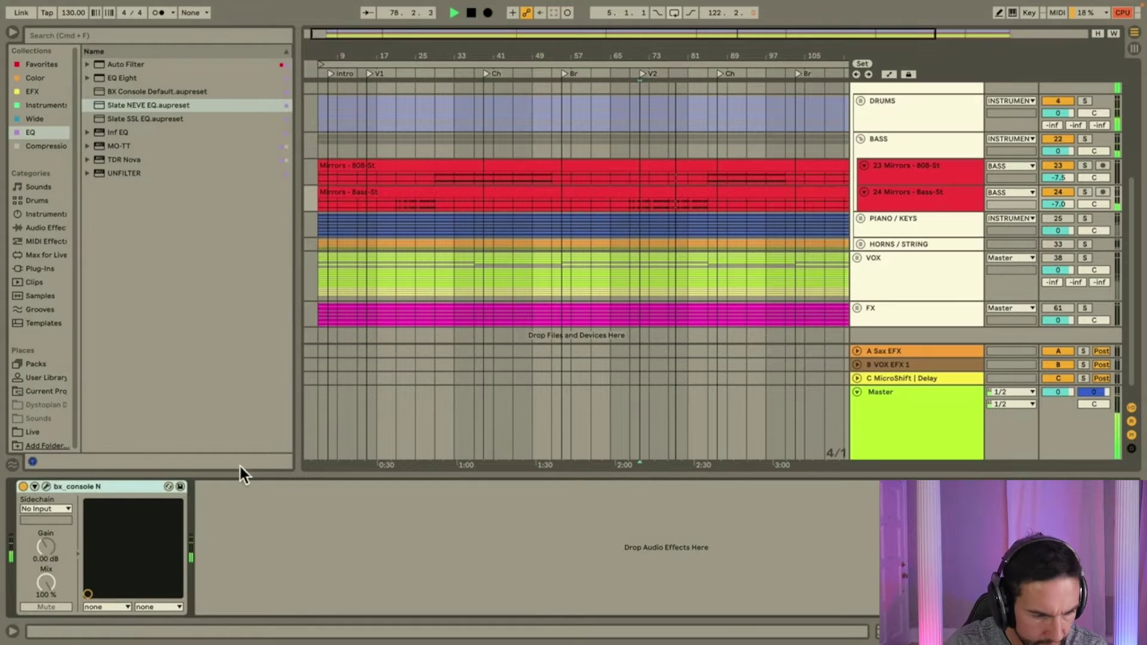
Add Virtual Tape Machines from the Color collection after bx_console N, set its Noise Reduction to the -80 dB minimum and close its window.
{"action": "left_click", "coordinate": [42, 92]}
{"action": "left_click", "coordinate": [37, 77]}
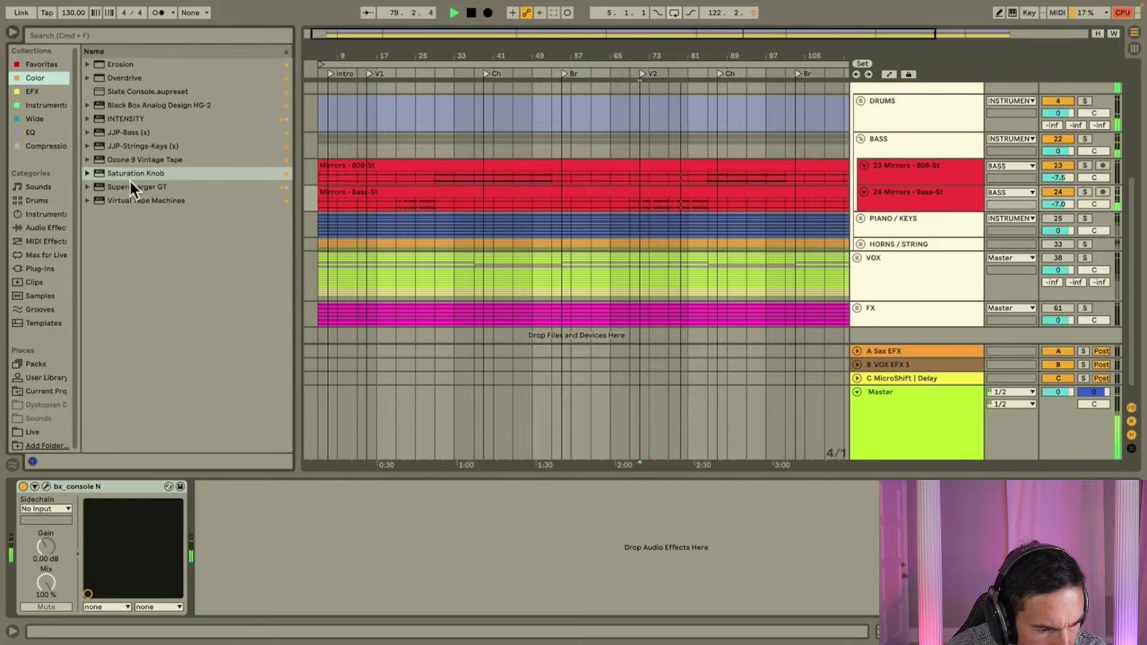
{"action": "double_click", "coordinate": [139, 199]}
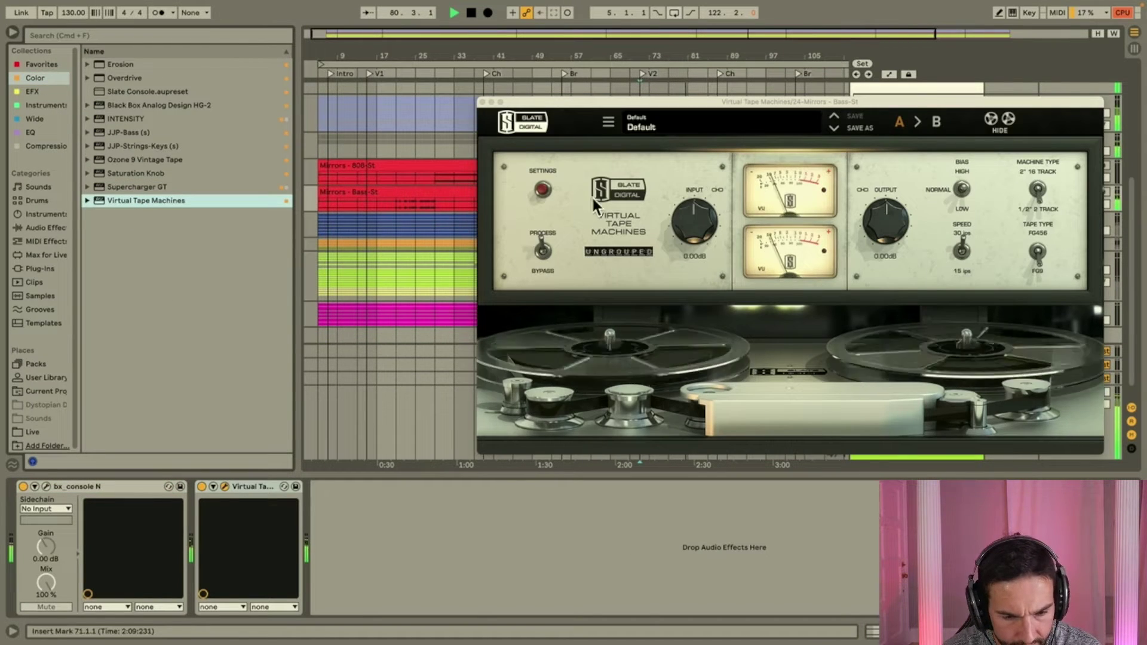
{"action": "left_click", "coordinate": [542, 190]}
{"action": "left_click_drag", "start_coordinate": [536, 353], "coordinate": [471, 352]}
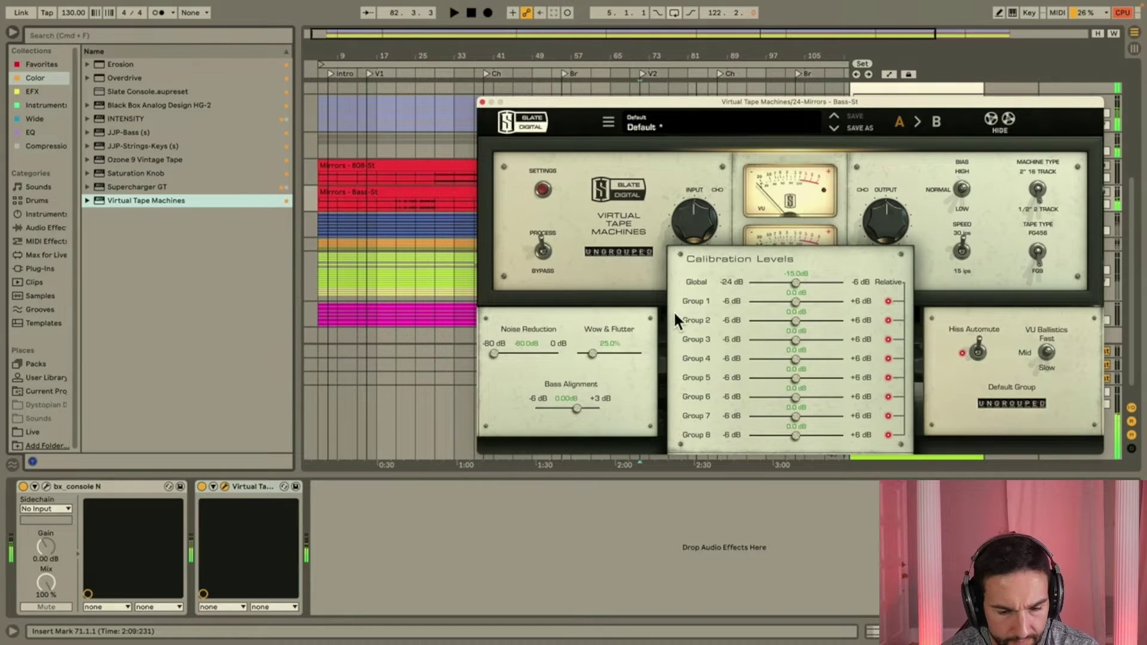
{"action": "left_click", "coordinate": [482, 102]}
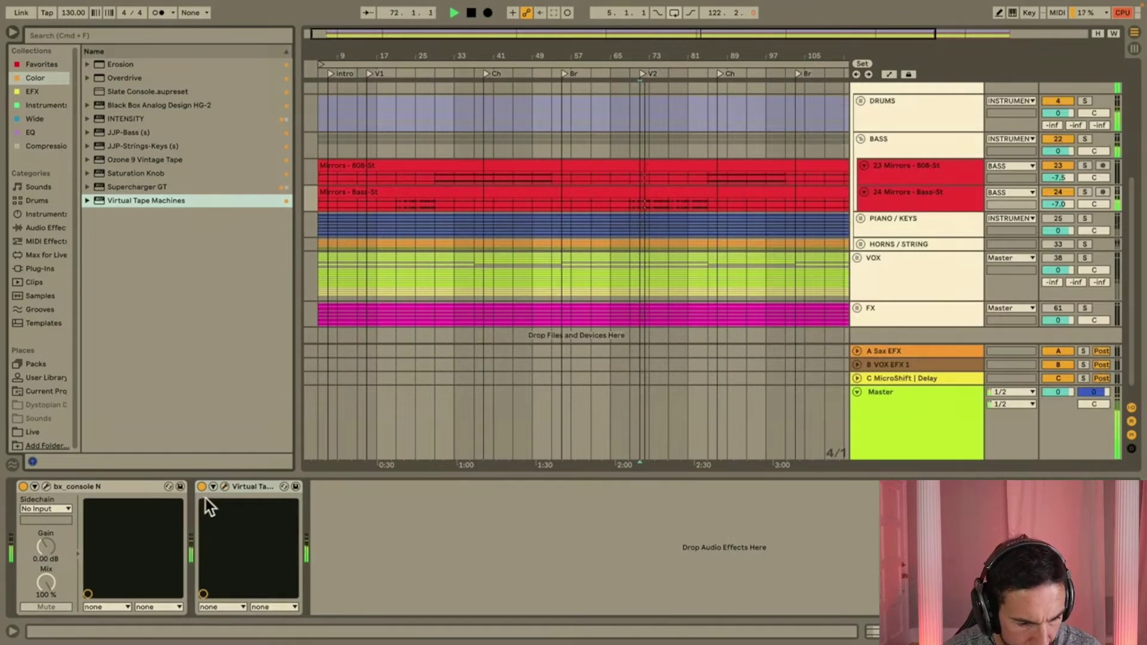
Group bx_console N and Virtual Tape Machines into a rack and compare the bass with the rack bypassed and active.
{"action": "left_click", "coordinate": [245, 485]}
{"action": "left_click", "coordinate": [123, 483], "text": "shift"}
{"action": "key", "text": "super+g"}
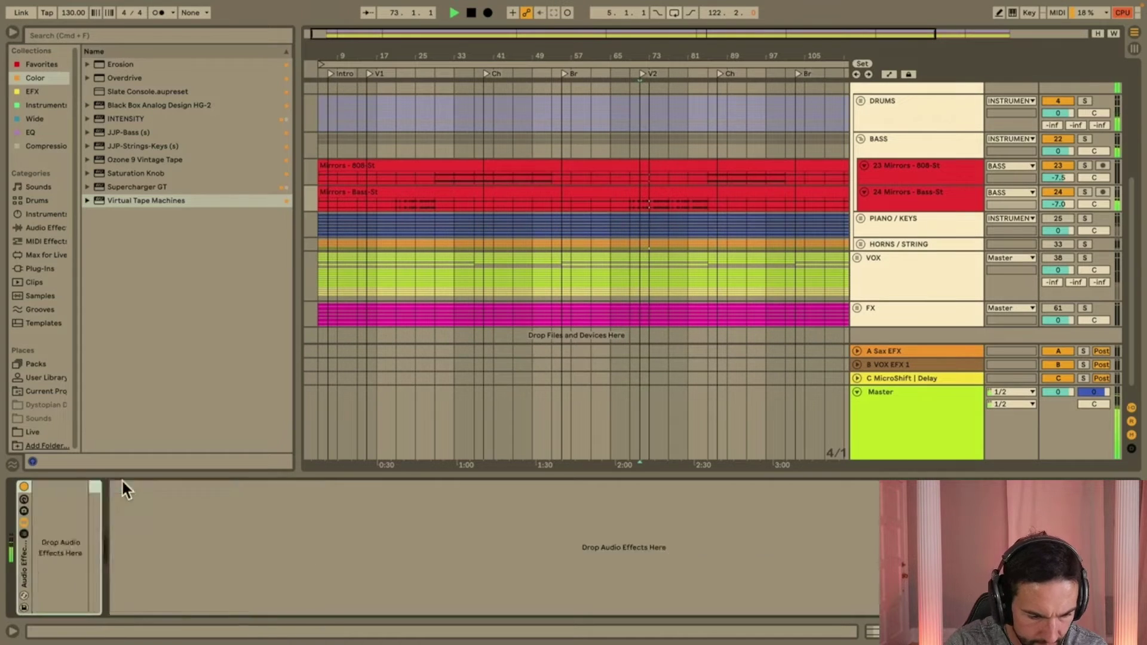
{"action": "left_click", "coordinate": [24, 486]}
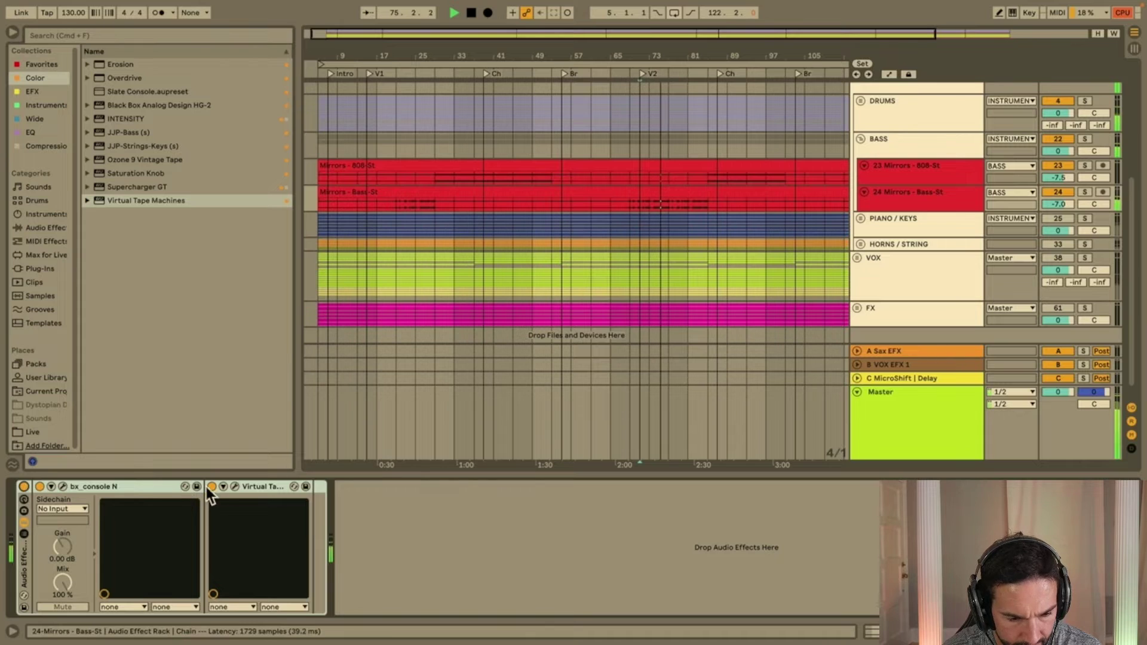
Raise the bx_console N output fader further, fine-tune the low EQ band's frequency and close the plug-in window.
{"action": "left_click", "coordinate": [63, 486]}
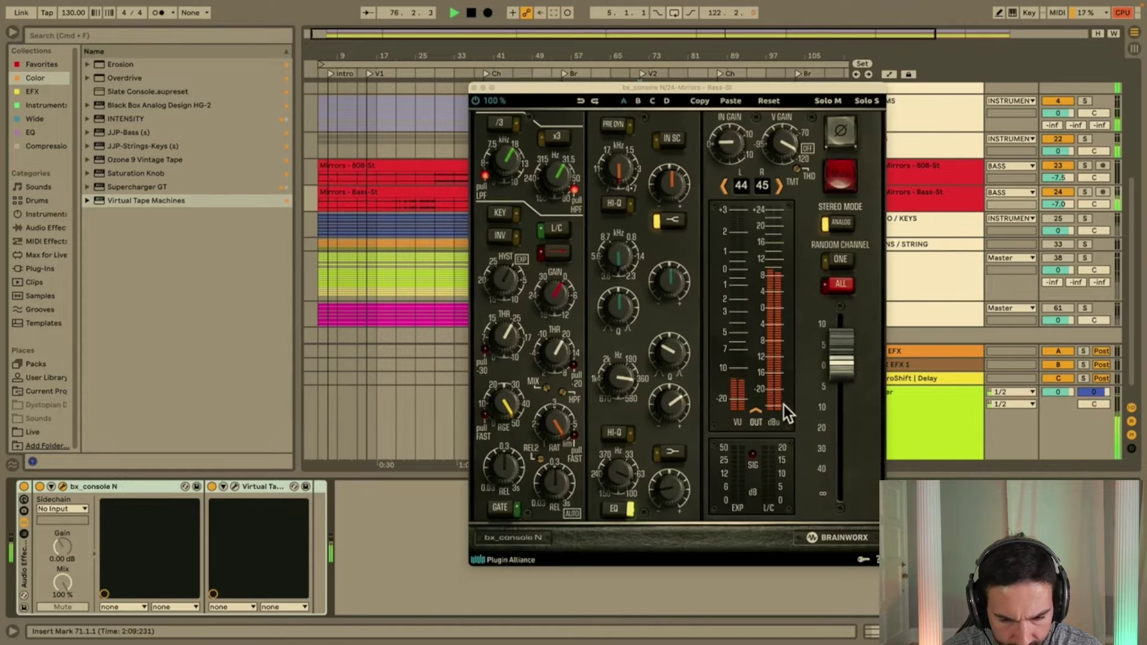
{"action": "left_click", "coordinate": [851, 354]}
{"action": "left_click_drag", "start_coordinate": [851, 355], "coordinate": [851, 348]}
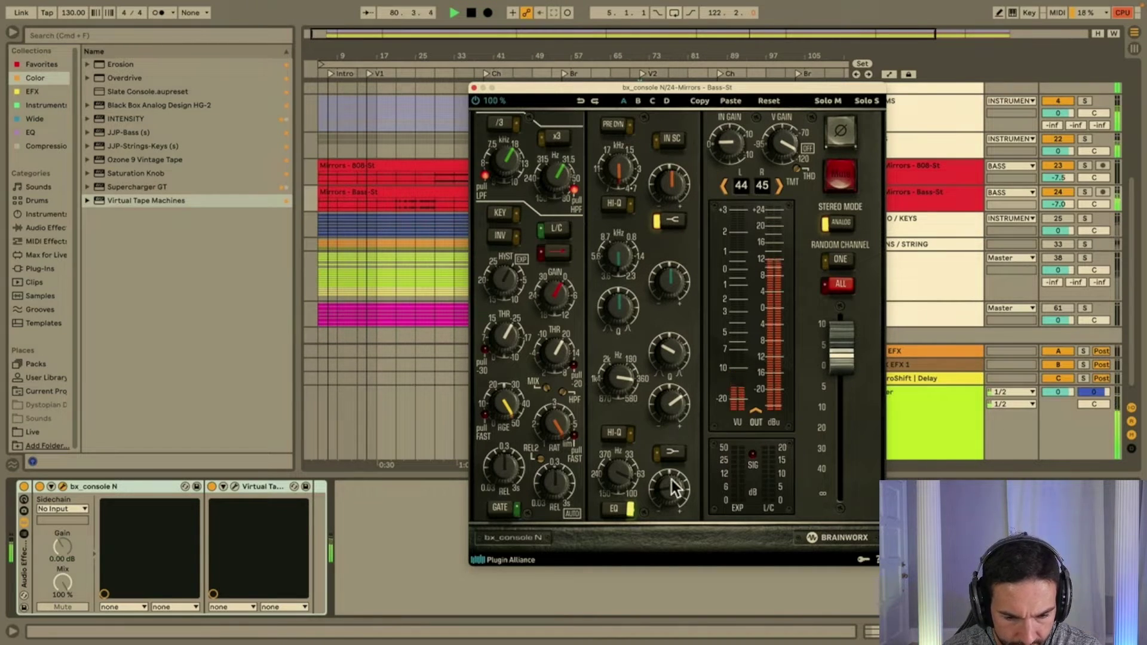
{"action": "mouse_move", "coordinate": [671, 483]}
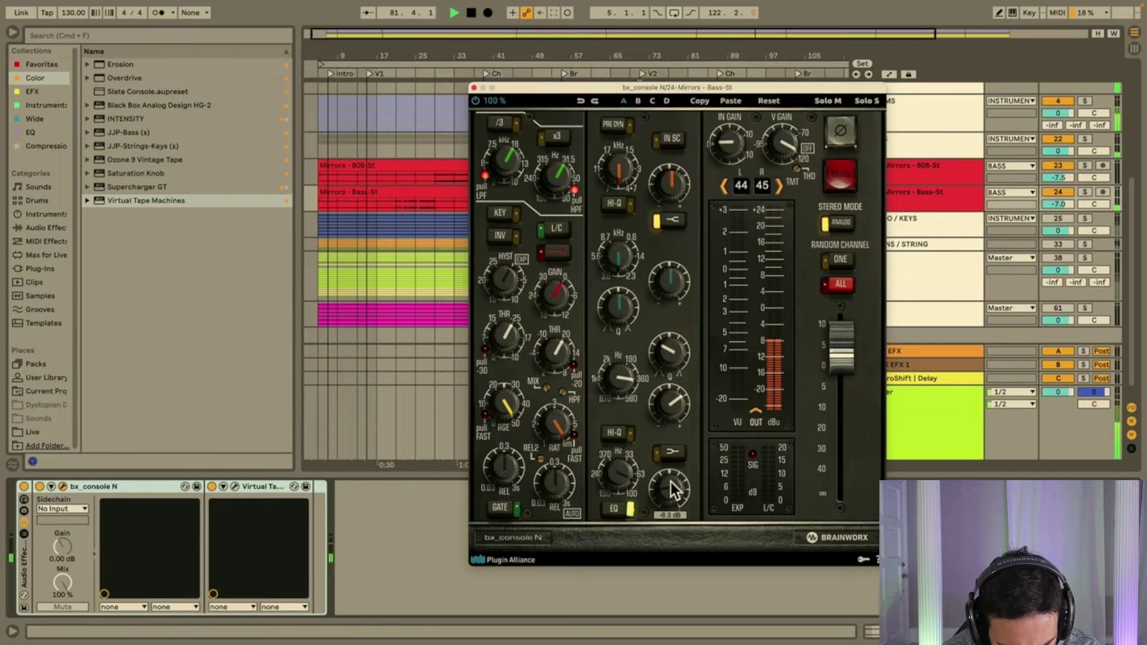
{"action": "mouse_move", "coordinate": [623, 479]}
{"action": "left_click_drag", "start_coordinate": [625, 478], "coordinate": [626, 483]}
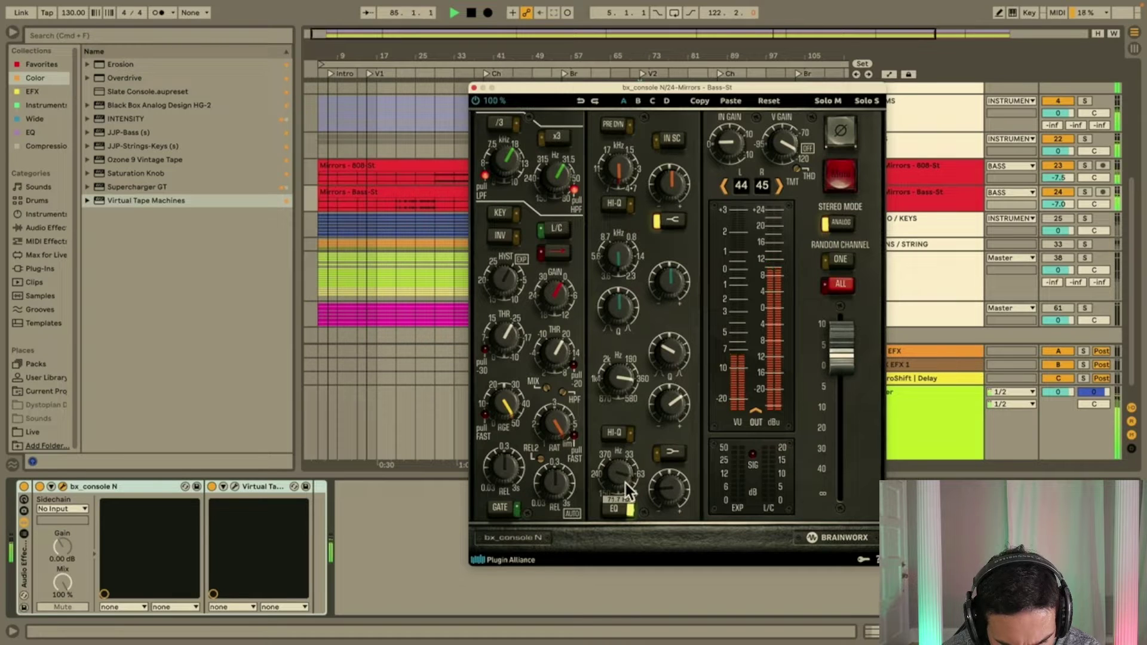
{"action": "left_click", "coordinate": [473, 88]}
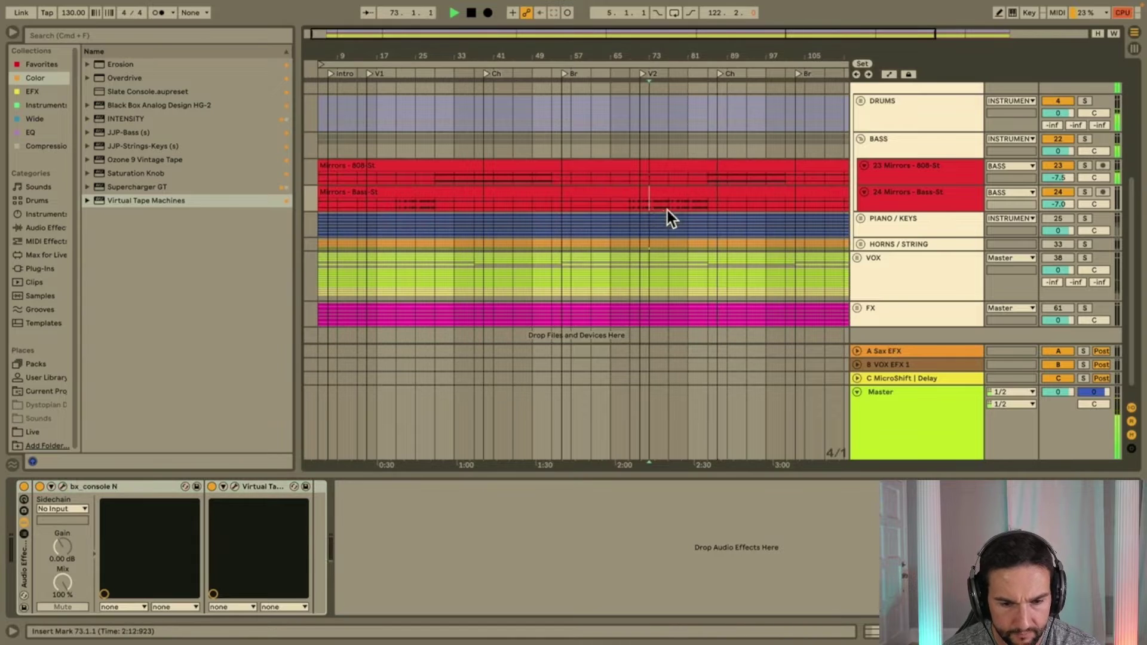
Play from bar 73 and add rL360 Session to the Bass-St track, placing its source at azimuth -180.00, distance 1.40 ft.
{"action": "key", "text": "space"}
{"action": "key", "text": "space"}
{"action": "left_click", "coordinate": [901, 203]}
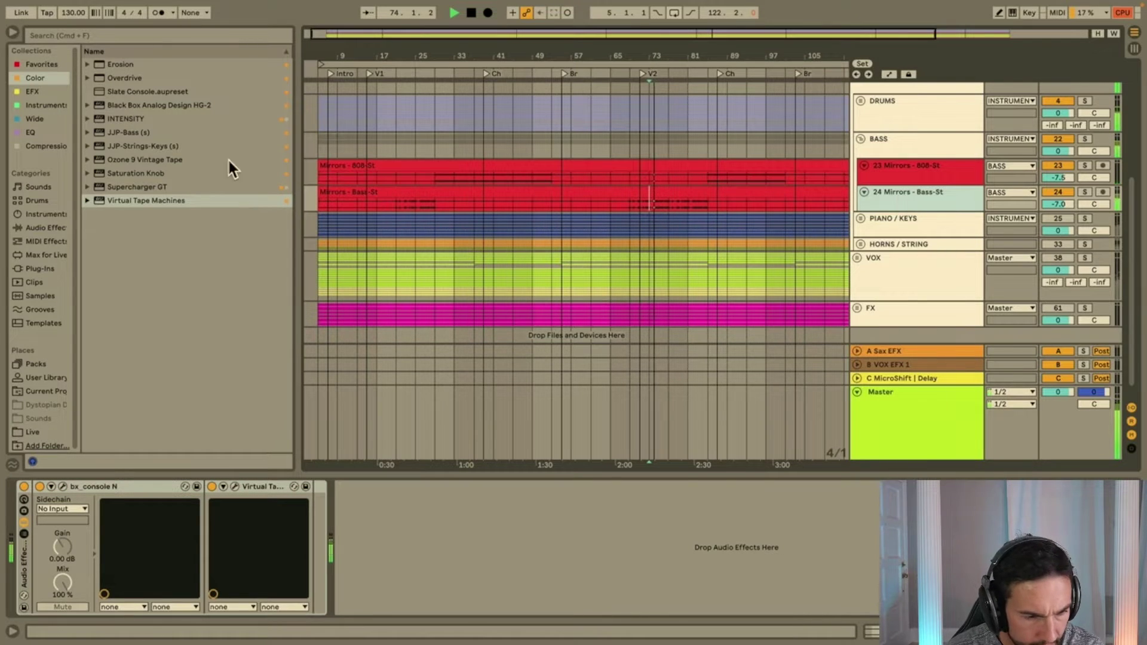
{"action": "left_click", "coordinate": [40, 65]}
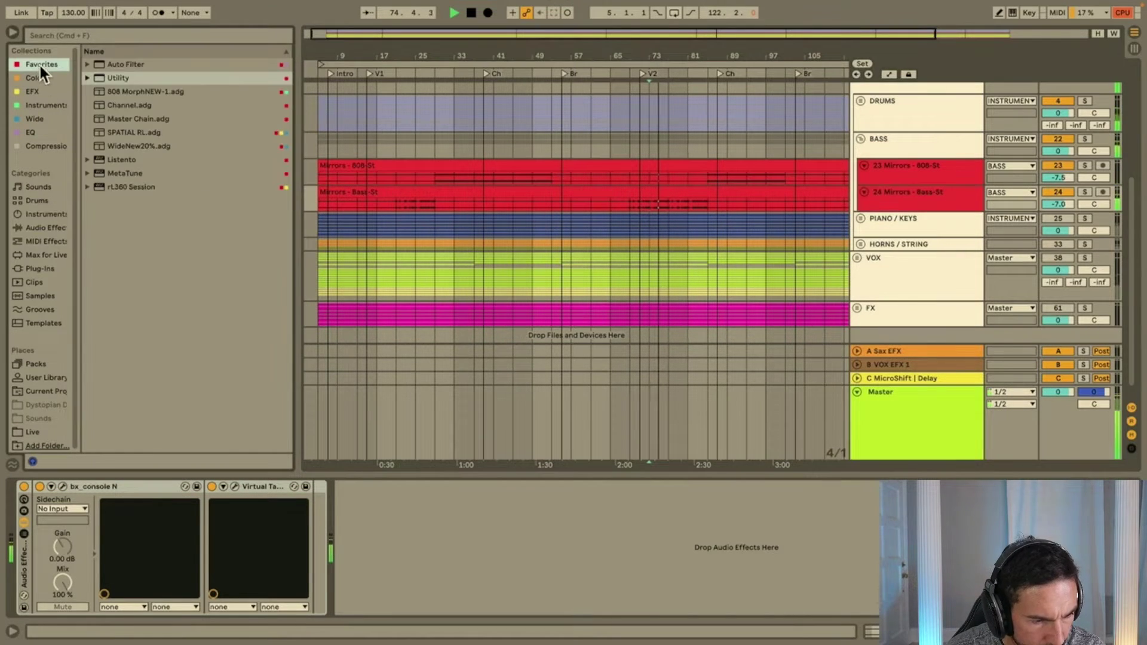
{"action": "double_click", "coordinate": [133, 186]}
{"action": "left_click_drag", "start_coordinate": [653, 207], "coordinate": [656, 223]}
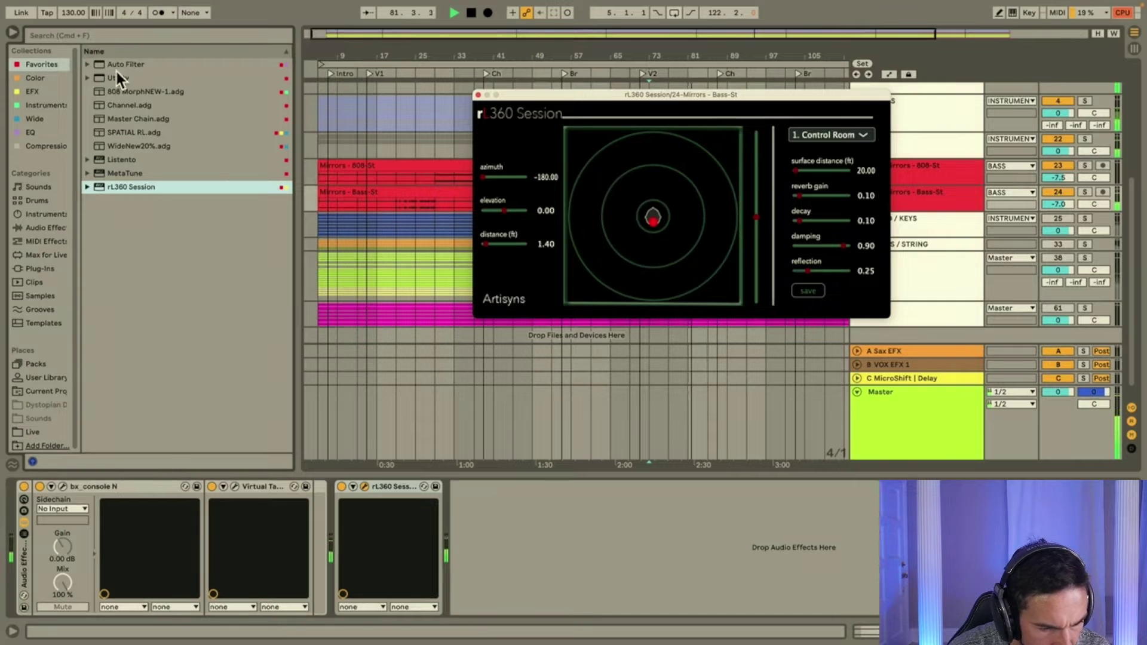
Add Utility after rL360 Session on the Bass-St track, group both devices into a rack and set Utility's gain to -4.00 dB.
{"action": "left_click_drag", "start_coordinate": [116, 78], "coordinate": [393, 495]}
{"action": "left_click", "coordinate": [393, 485], "text": "shift"}
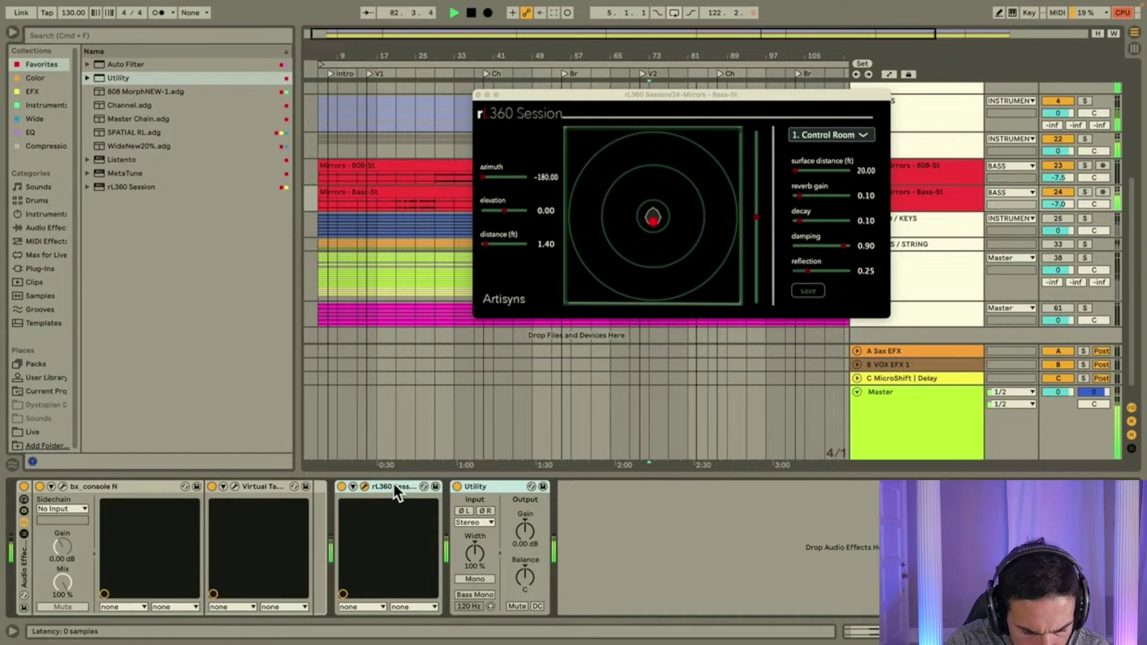
{"action": "key", "text": "super+g"}
{"action": "left_click_drag", "start_coordinate": [533, 515], "coordinate": [533, 525]}
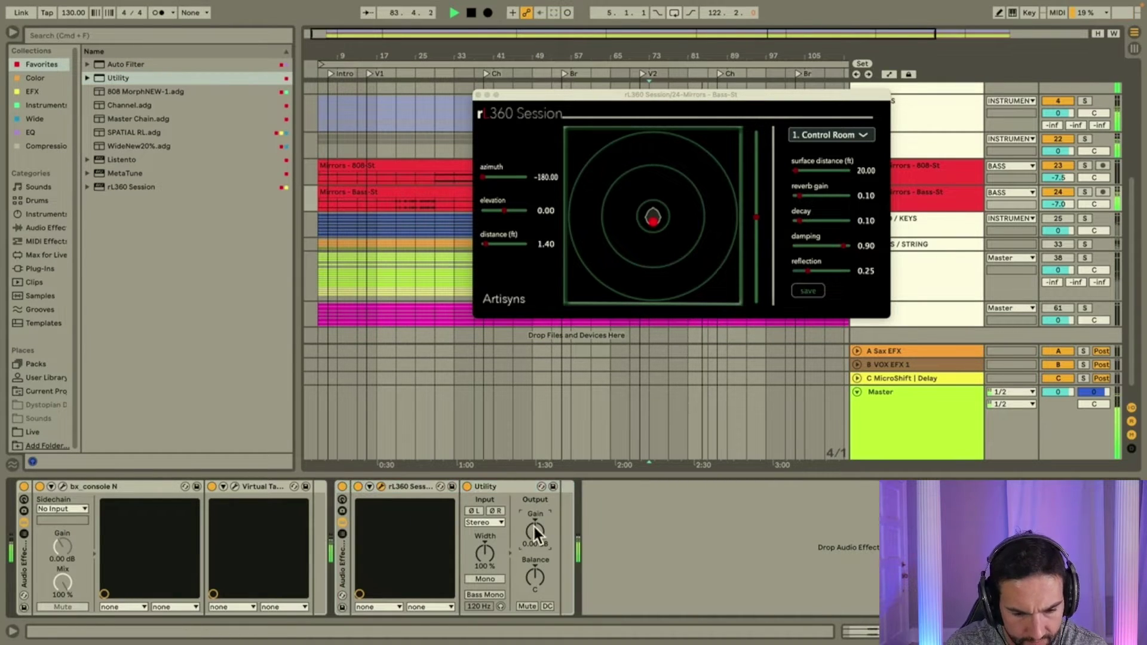
Compare the bass with the rL360 Session and Utility rack bypassed and active to check the level match.
{"action": "left_click", "coordinate": [344, 487]}
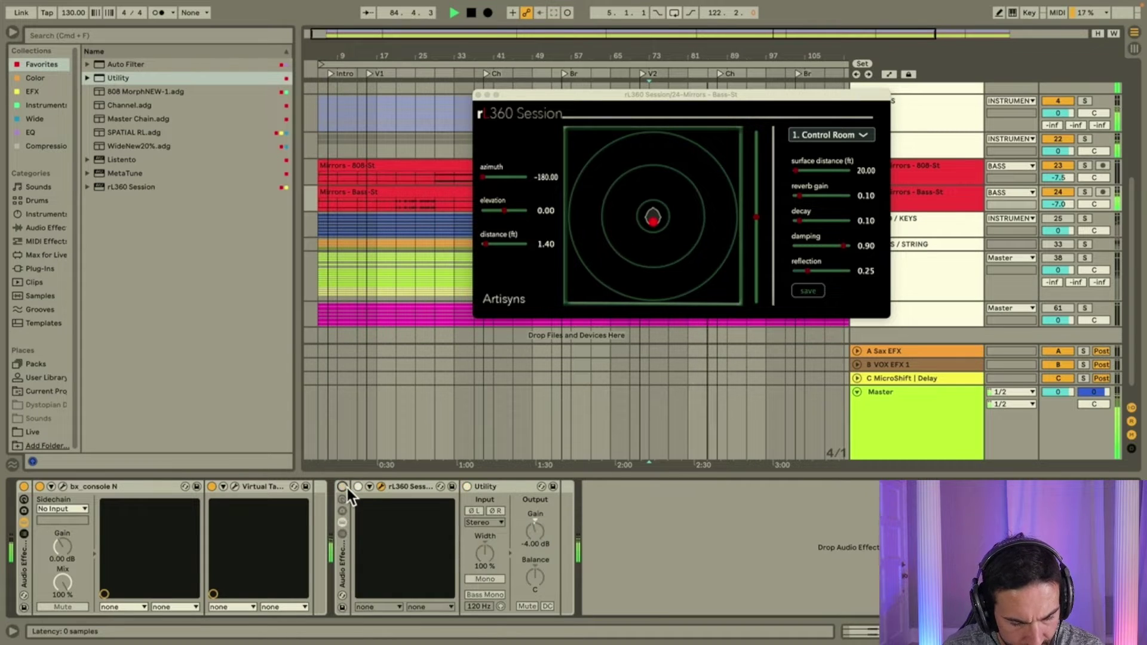
{"action": "left_click", "coordinate": [343, 487]}
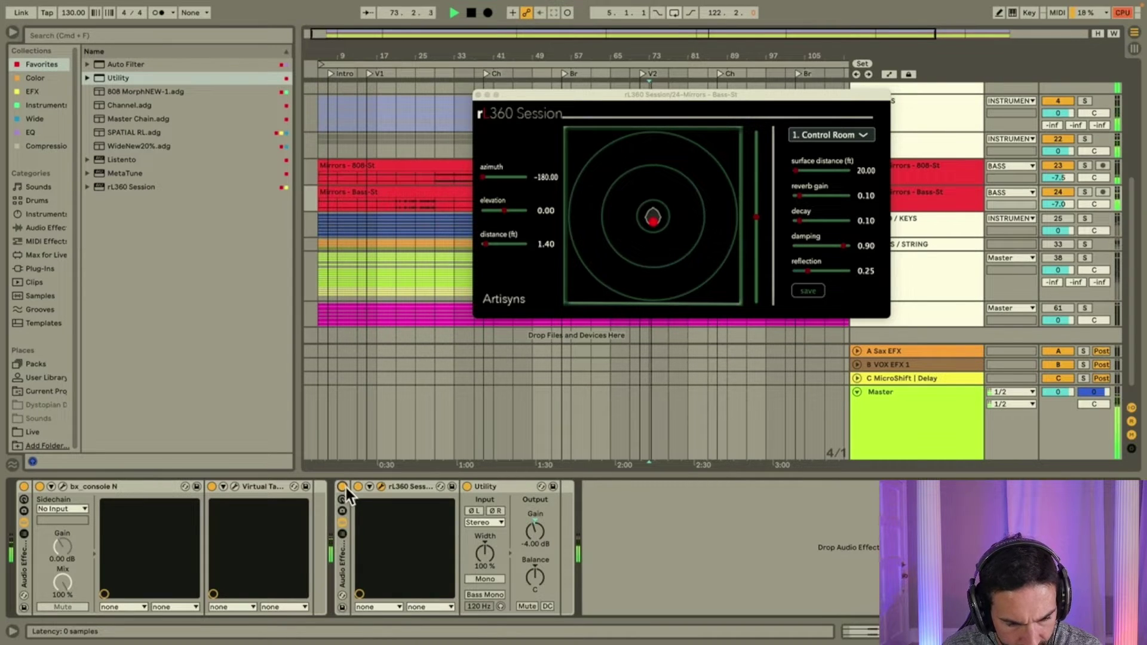
{"action": "left_click", "coordinate": [346, 486]}
{"action": "left_click", "coordinate": [343, 486]}
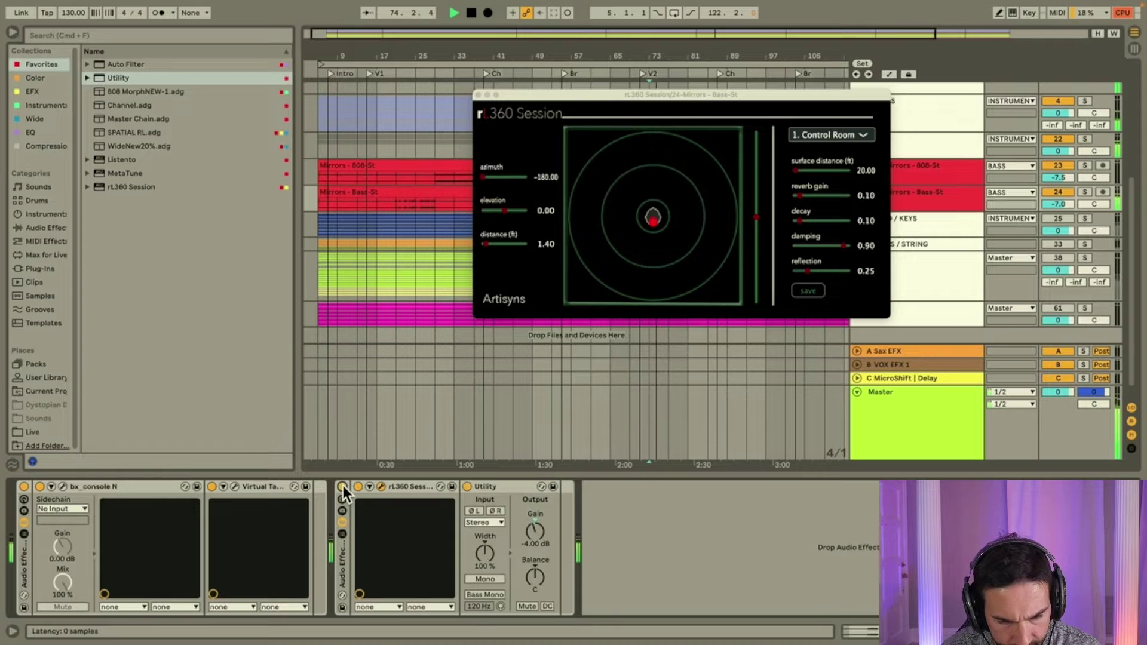
{"action": "left_click", "coordinate": [536, 532]}
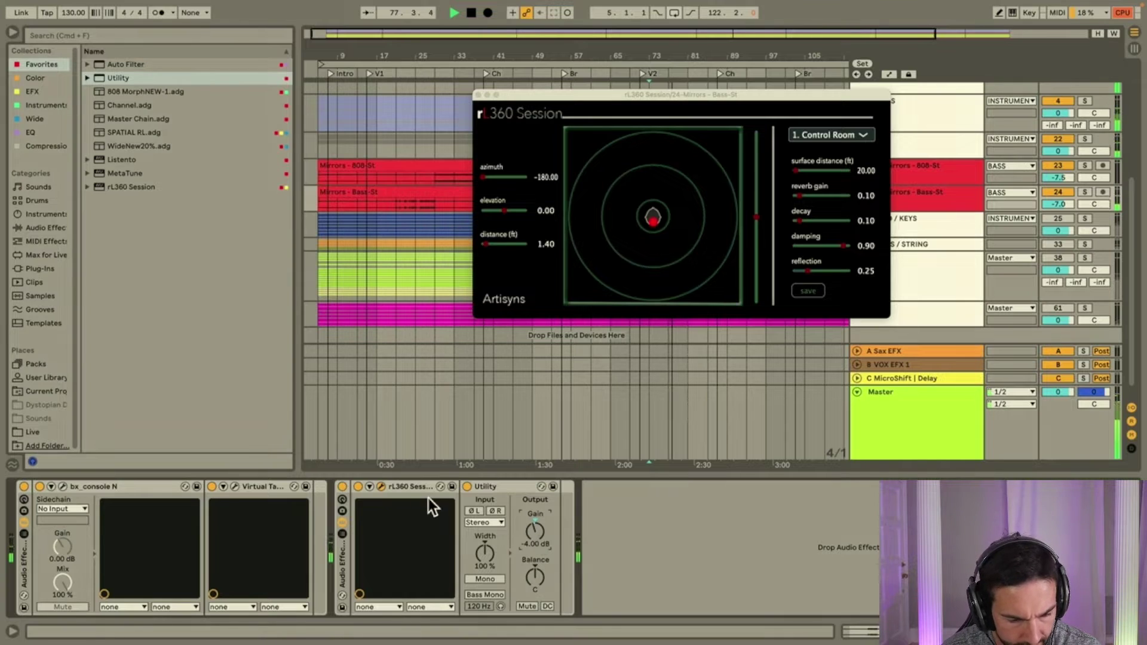
Reopen bx_console N on Bass-St and readjust the low-mid EQ band's gain, frequency and Q while playing from bar 73.
{"action": "left_click", "coordinate": [234, 485]}
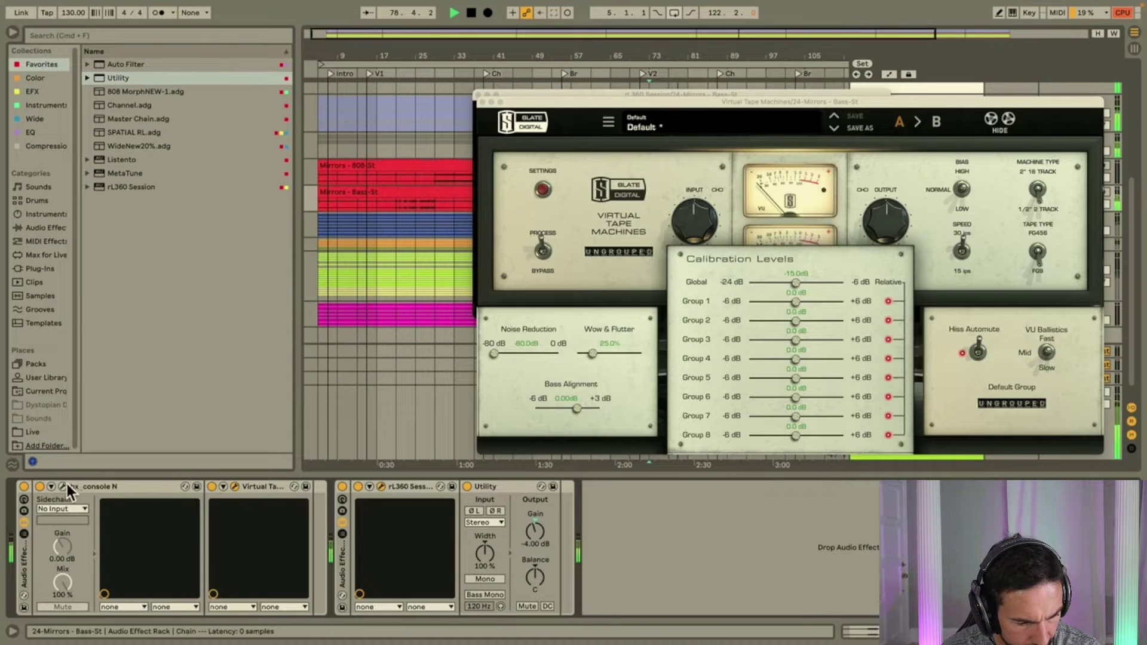
{"action": "left_click", "coordinate": [63, 486]}
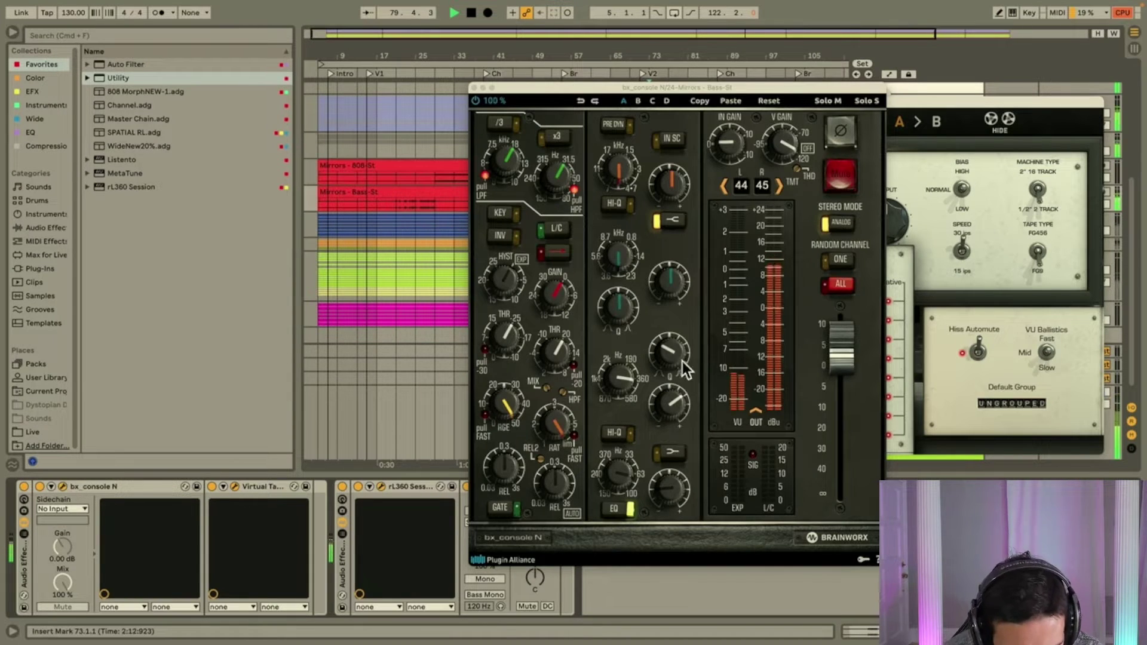
{"action": "left_click_drag", "start_coordinate": [676, 405], "coordinate": [681, 390]}
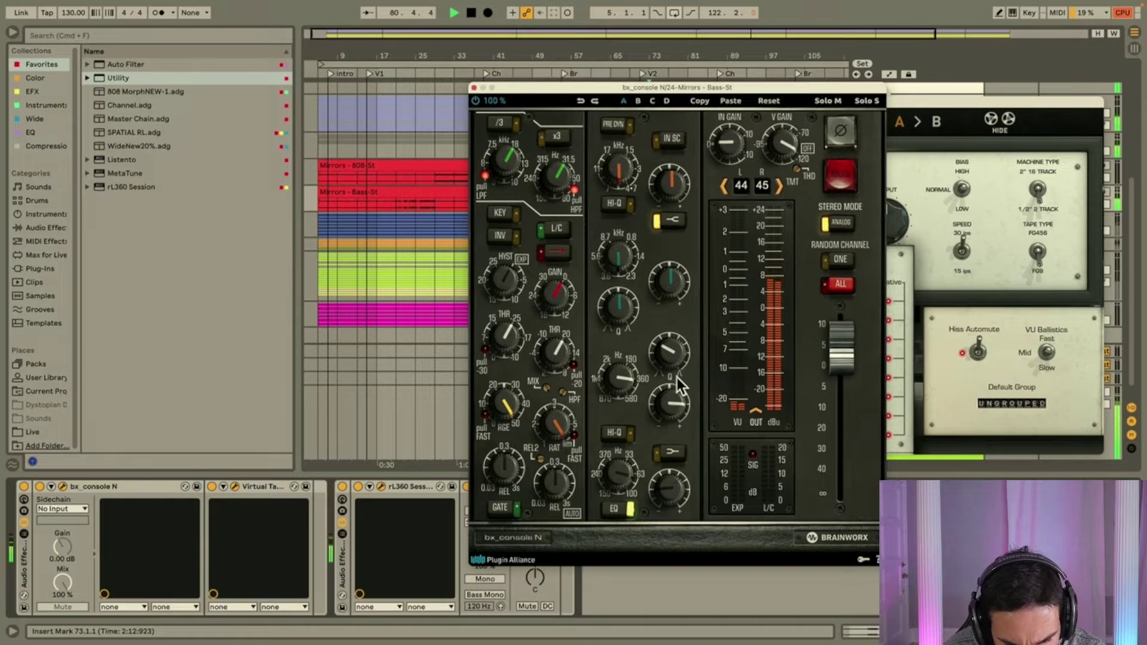
{"action": "mouse_move", "coordinate": [626, 378]}
{"action": "left_mouse_down"}
{"action": "mouse_move", "coordinate": [632, 356]}
{"action": "mouse_move", "coordinate": [633, 417]}
{"action": "mouse_move", "coordinate": [634, 389]}
{"action": "mouse_move", "coordinate": [619, 386]}
{"action": "left_mouse_up"}
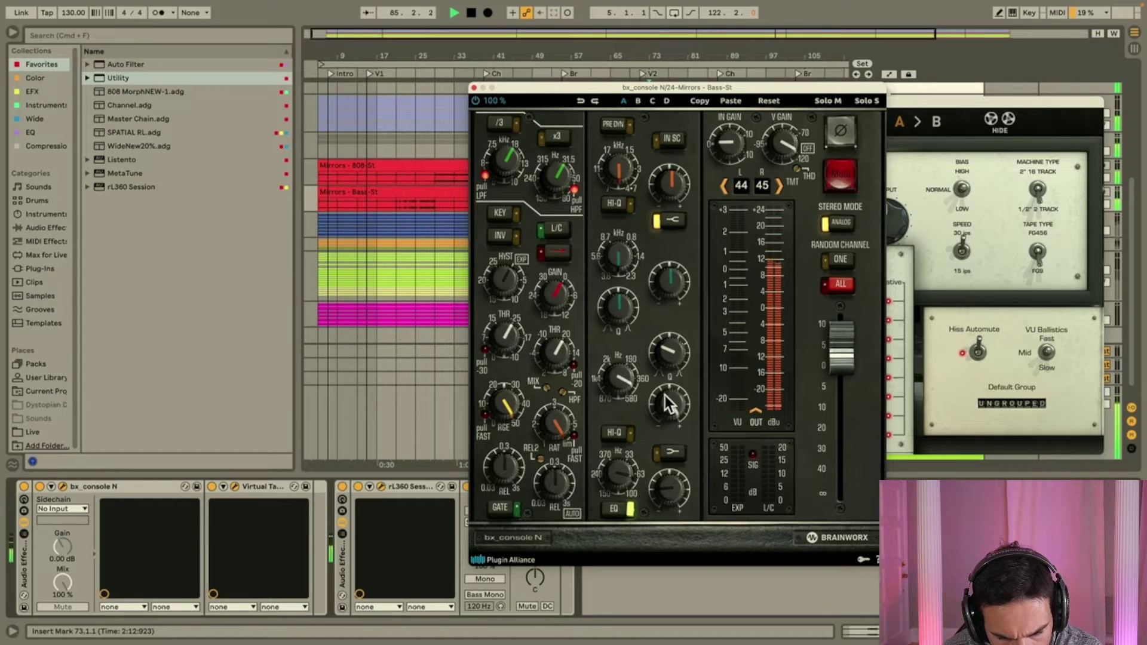
{"action": "key", "text": "space"}
{"action": "key", "text": "space"}
{"action": "left_click_drag", "start_coordinate": [667, 353], "coordinate": [670, 428]}
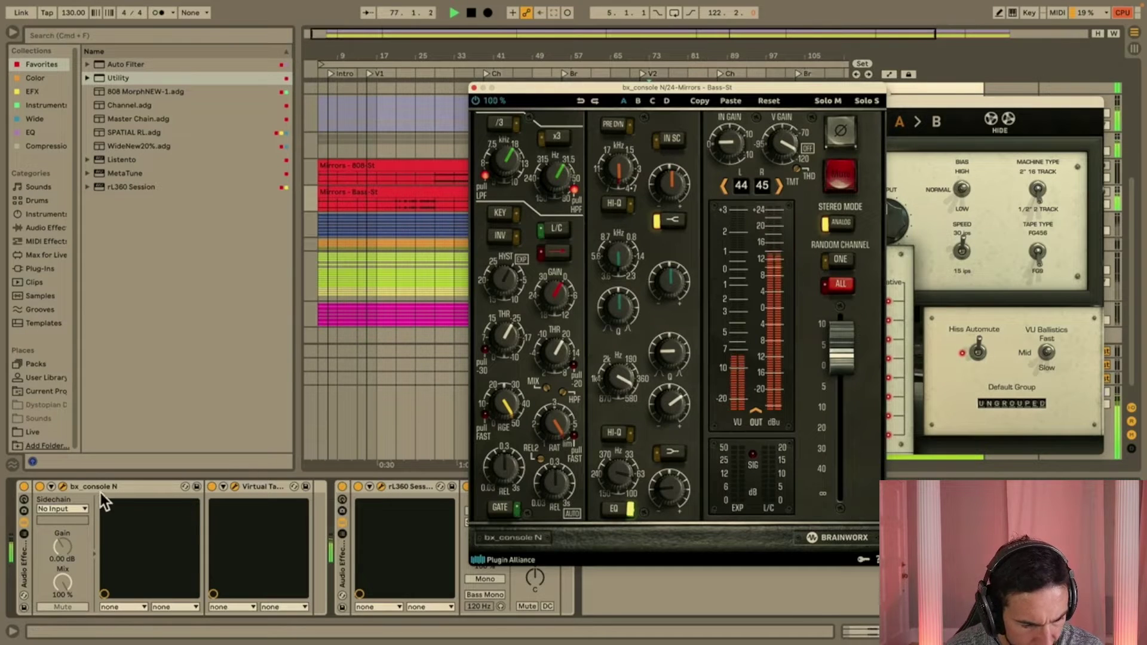
Move the rL360 Session and Utility rack inside the bx_console N rack and compare the whole chain bypassed and active.
{"action": "left_click", "coordinate": [382, 486]}
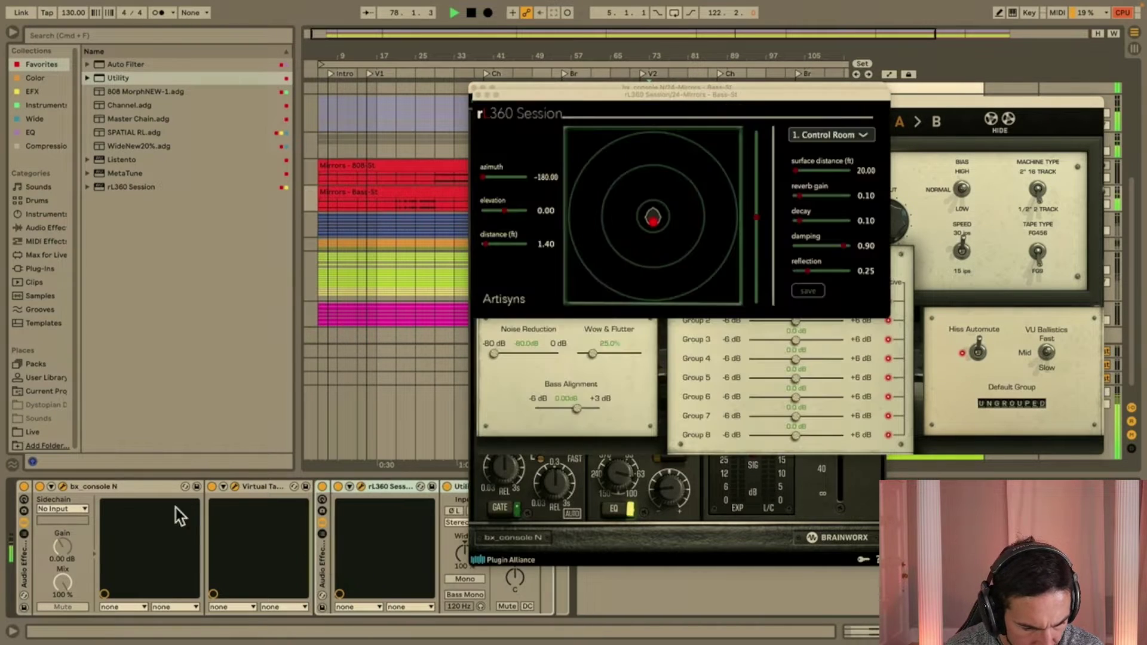
{"action": "left_click", "coordinate": [24, 487]}
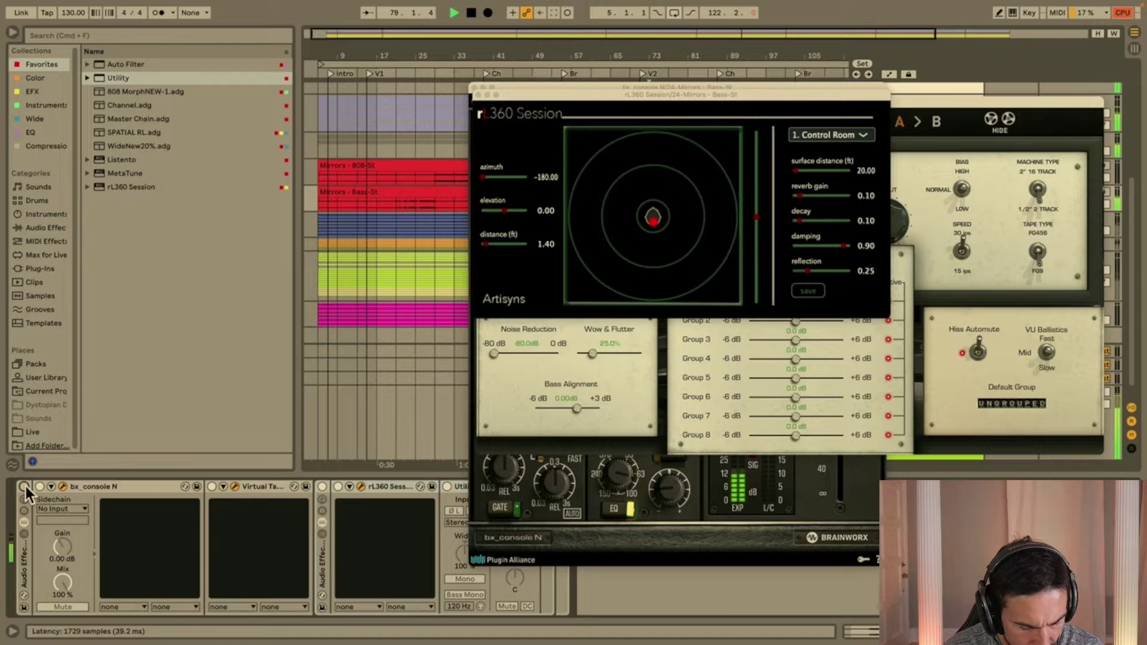
{"action": "left_click", "coordinate": [25, 487]}
Close the rL360 Session and Virtual Tape Machines windows, recheck the low-mid boost in bx_console N and close it.
{"action": "left_click", "coordinate": [477, 95]}
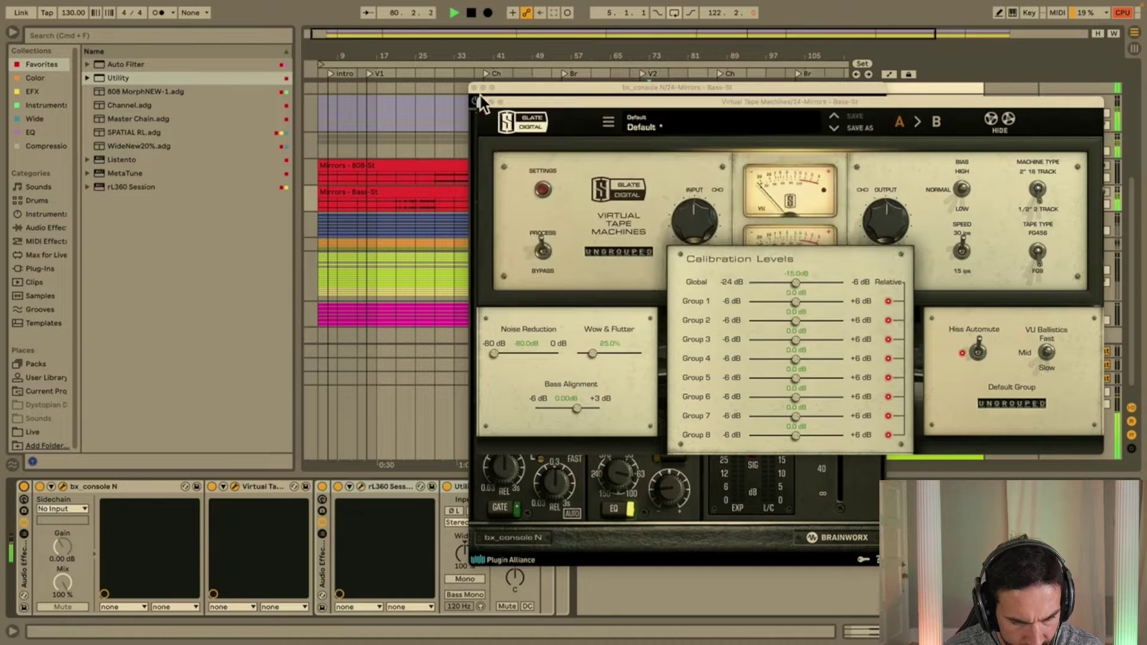
{"action": "left_click", "coordinate": [474, 87]}
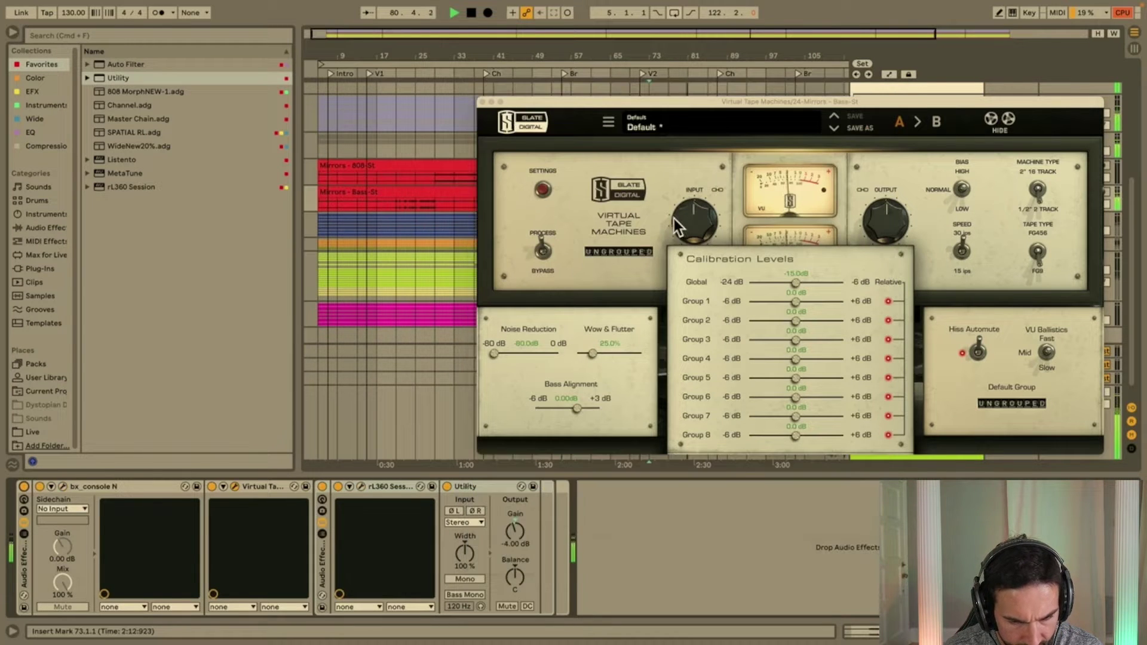
{"action": "left_click", "coordinate": [542, 189]}
{"action": "left_click", "coordinate": [485, 103]}
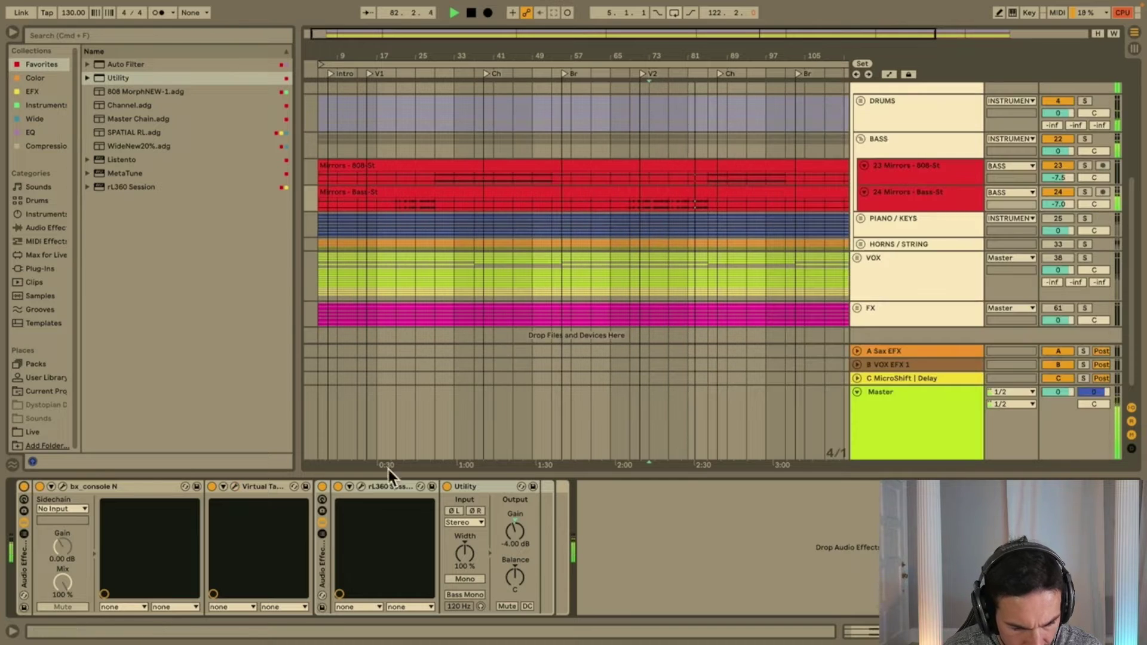
{"action": "left_click", "coordinate": [62, 486]}
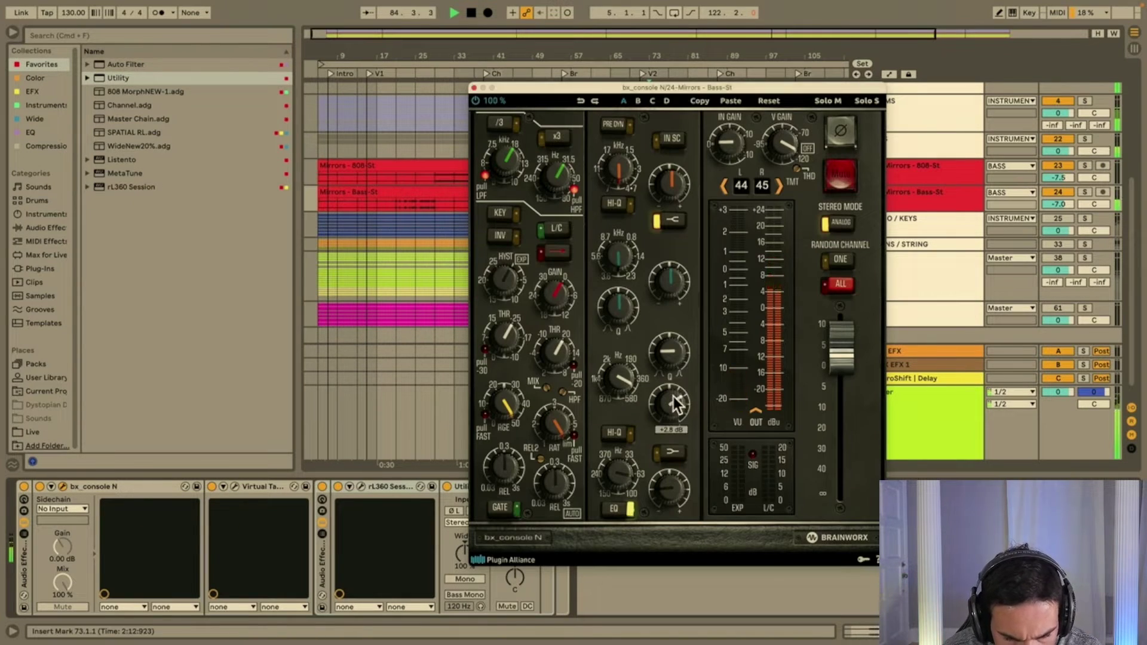
{"action": "left_click", "coordinate": [474, 88]}
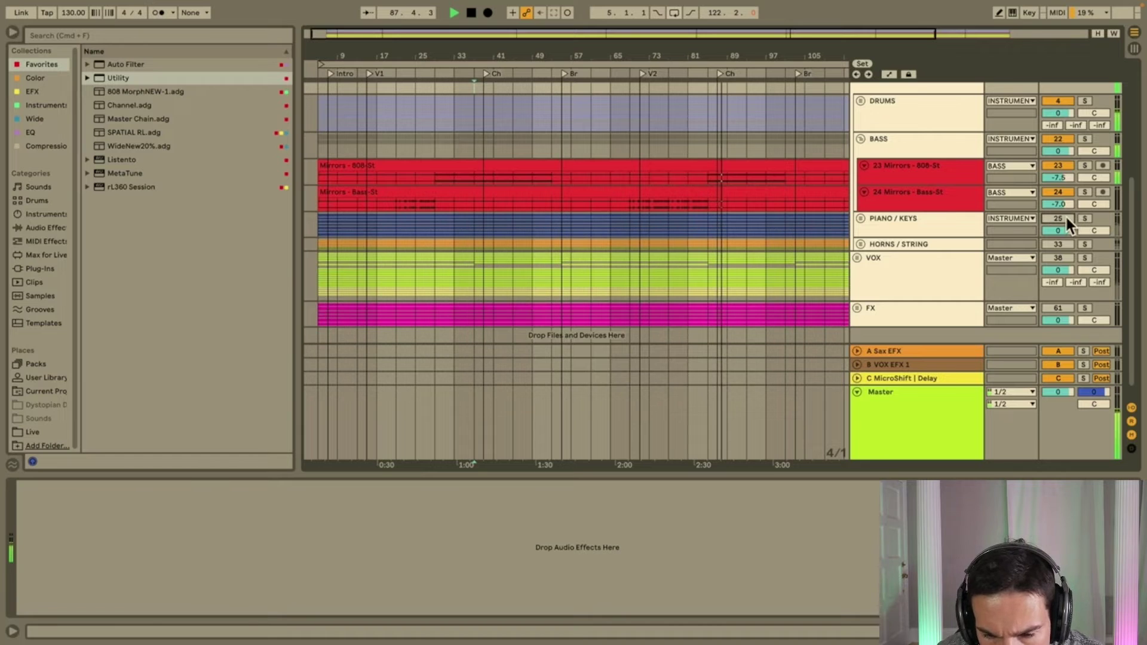
Activate and unfold the PIANO / KEYS group, play from bar 5 and solo the Piano-St track.
{"action": "left_click", "coordinate": [860, 218]}
{"action": "scroll", "coordinate": [628, 227], "scroll_direction": "down", "scroll_amount": 1}
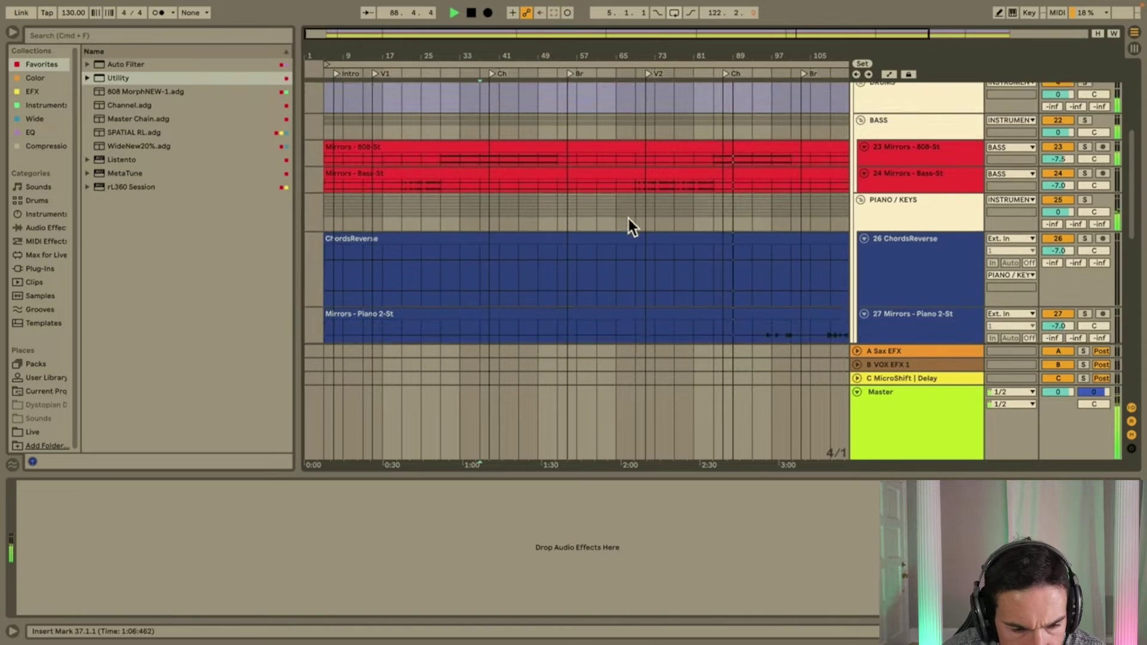
{"action": "scroll", "coordinate": [442, 209], "scroll_direction": "down", "scroll_amount": 8}
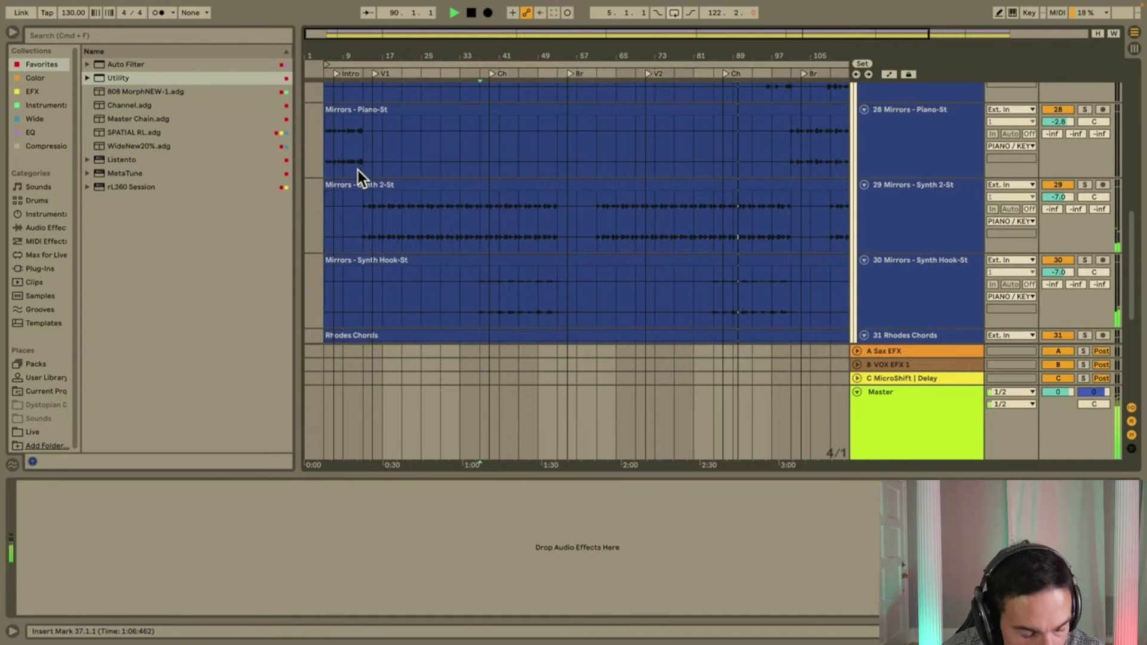
{"action": "left_click", "coordinate": [329, 149]}
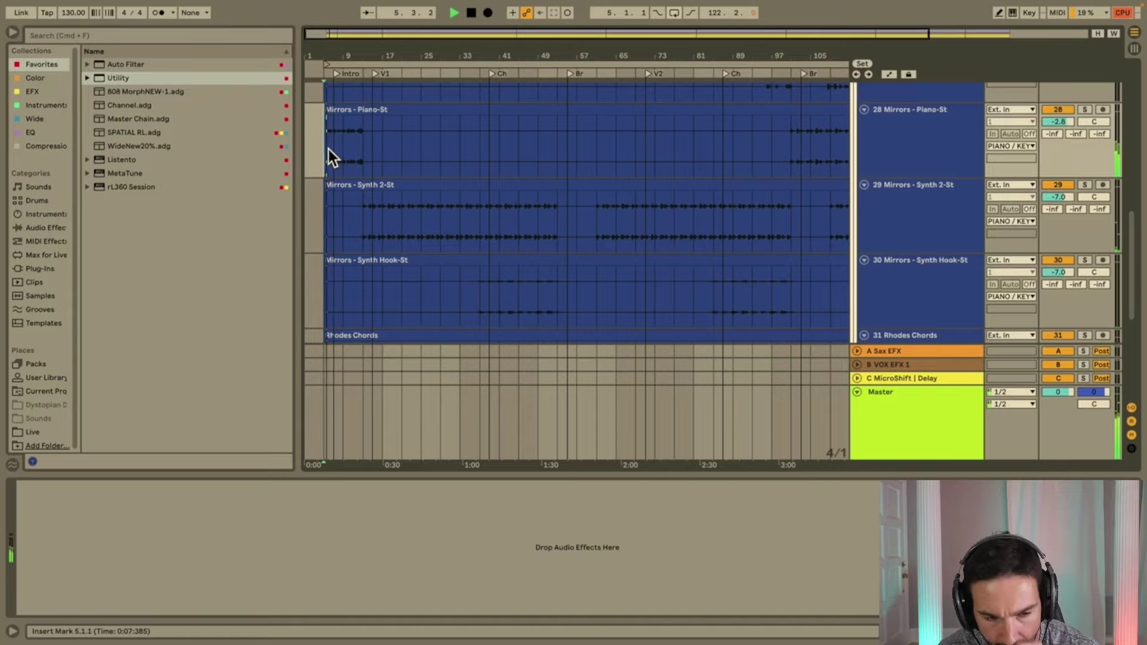
{"action": "left_click", "coordinate": [942, 138]}
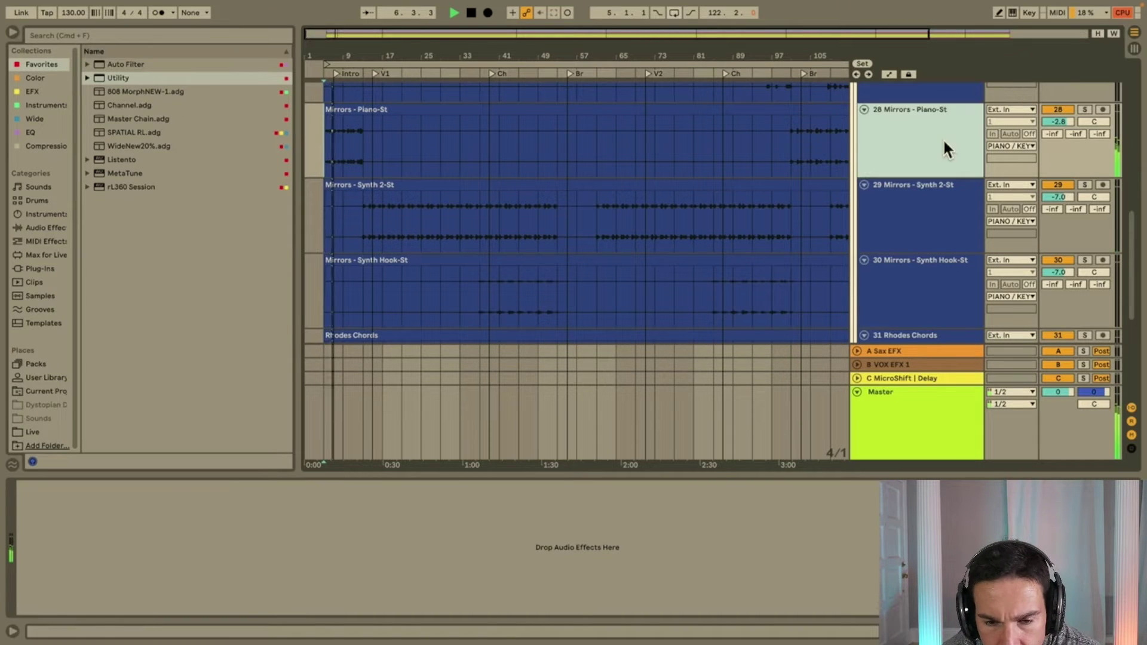
{"action": "left_click", "coordinate": [1085, 109]}
{"action": "left_click", "coordinate": [918, 131]}
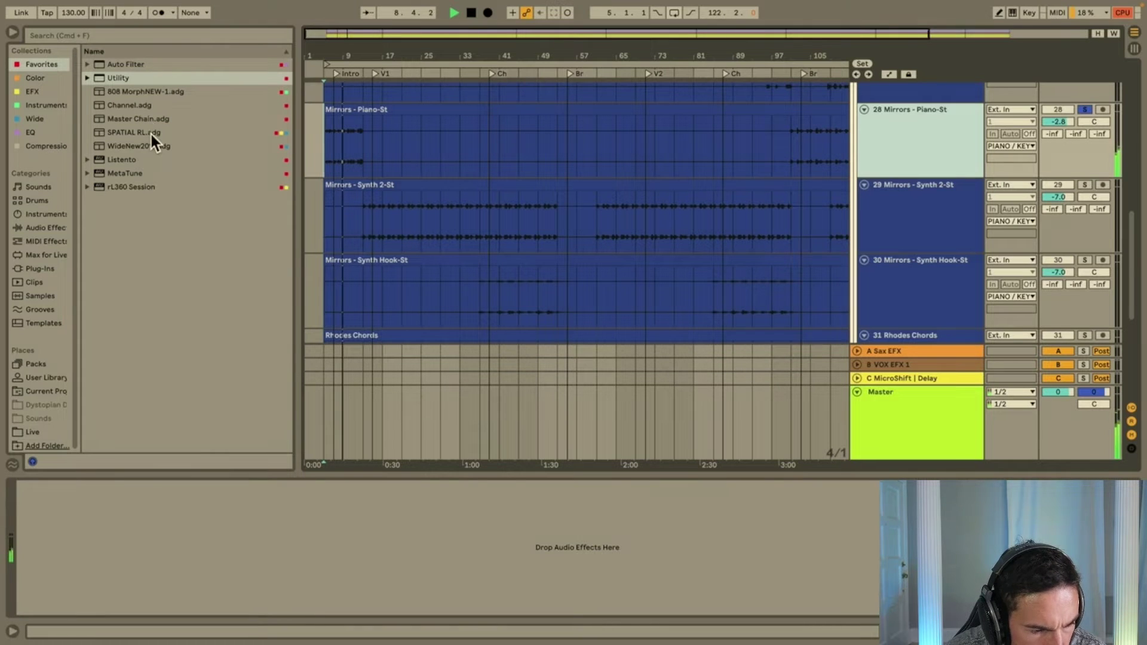
Load the BX Console Default preset from the EQ collection onto Piano-St and shape the low-mid band's gain, frequency and Q.
{"action": "left_click", "coordinate": [31, 131]}
{"action": "left_click", "coordinate": [178, 91]}
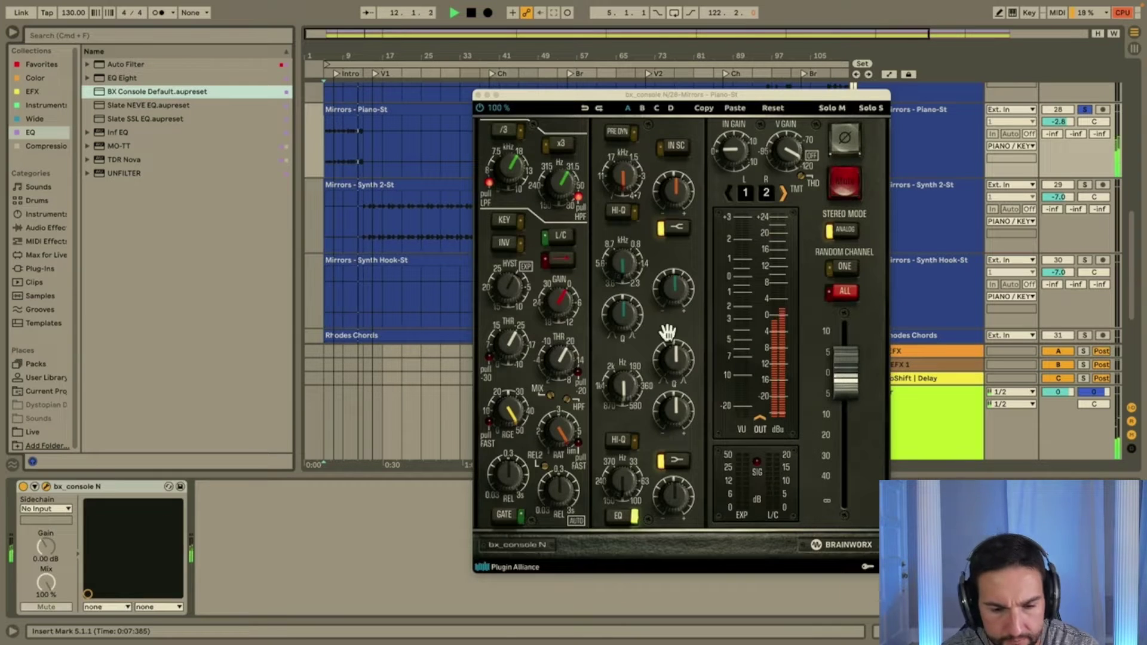
{"action": "left_click_drag", "start_coordinate": [676, 401], "coordinate": [678, 364]}
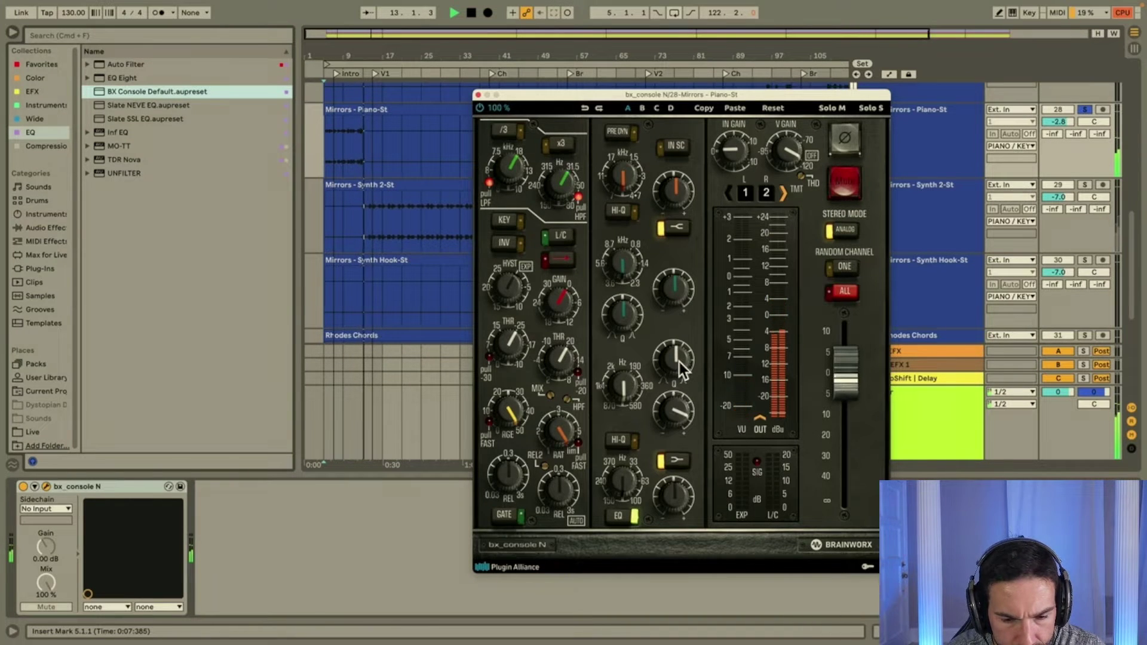
{"action": "left_click_drag", "start_coordinate": [678, 419], "coordinate": [632, 379]}
{"action": "left_click_drag", "start_coordinate": [676, 414], "coordinate": [680, 423]}
{"action": "key", "text": "space"}
{"action": "key", "text": "space"}
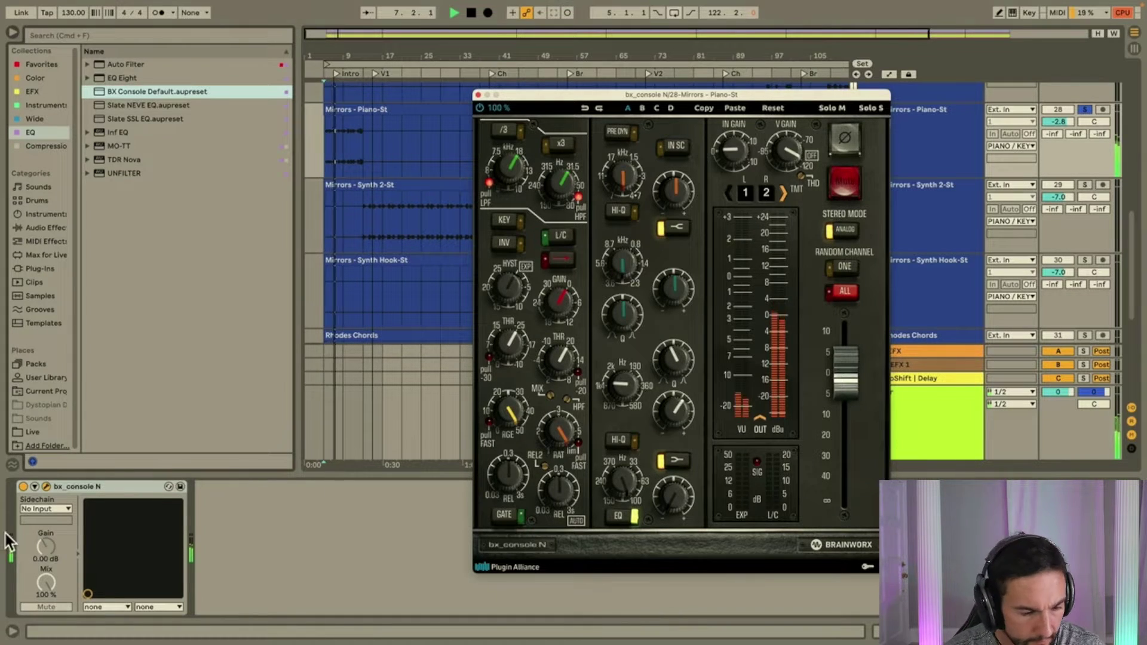
Compare the piano with bx_console N bypassed and active, and fine-tune the low EQ band's frequency.
{"action": "left_click", "coordinate": [26, 497]}
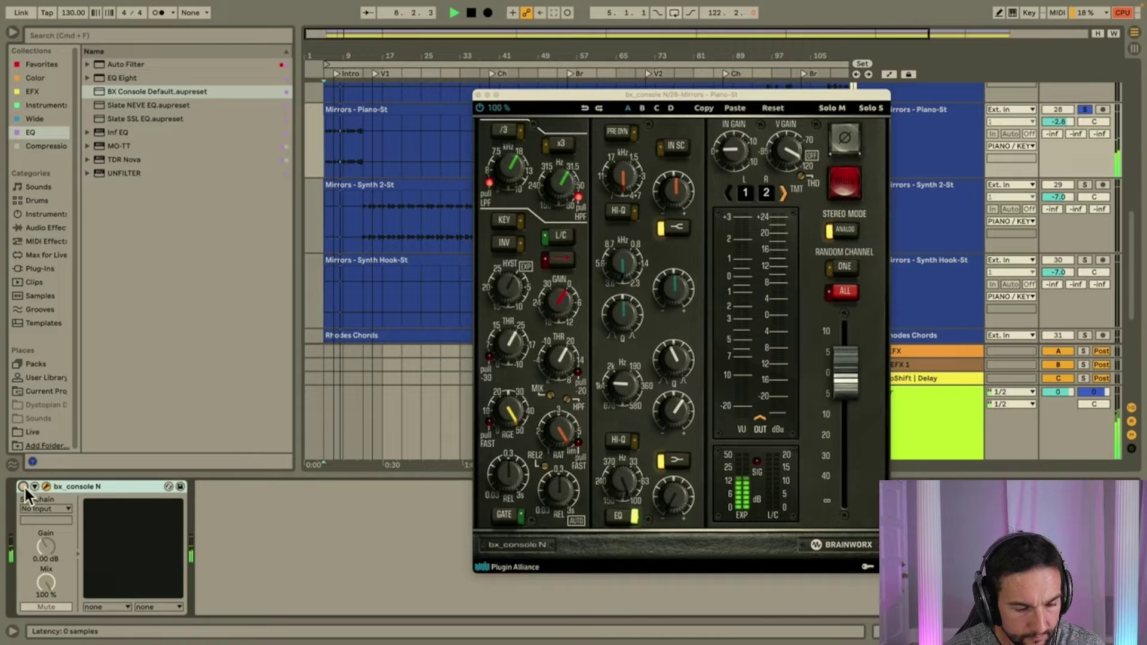
{"action": "left_click", "coordinate": [684, 495]}
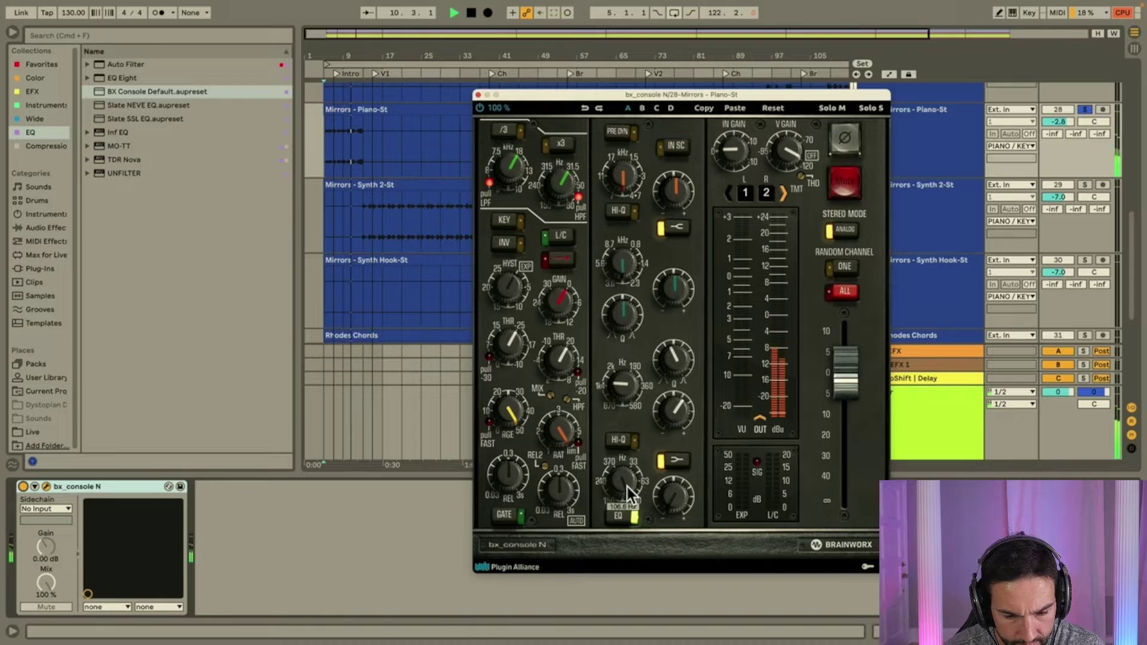
{"action": "left_click_drag", "start_coordinate": [627, 486], "coordinate": [629, 486]}
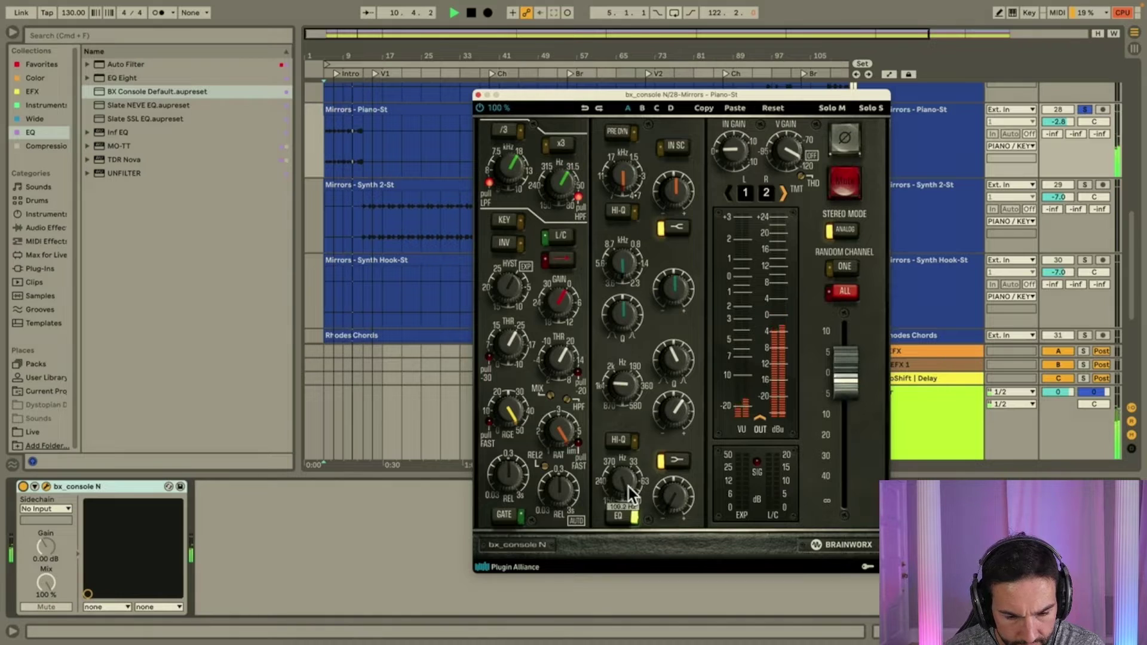
Unsolo Piano-St and deactivate the Synth 2-St, Synth Hook-St and Rhodes tracks in the PIANO / KEYS group.
{"action": "left_click", "coordinate": [1085, 110]}
{"action": "left_click", "coordinate": [945, 218]}
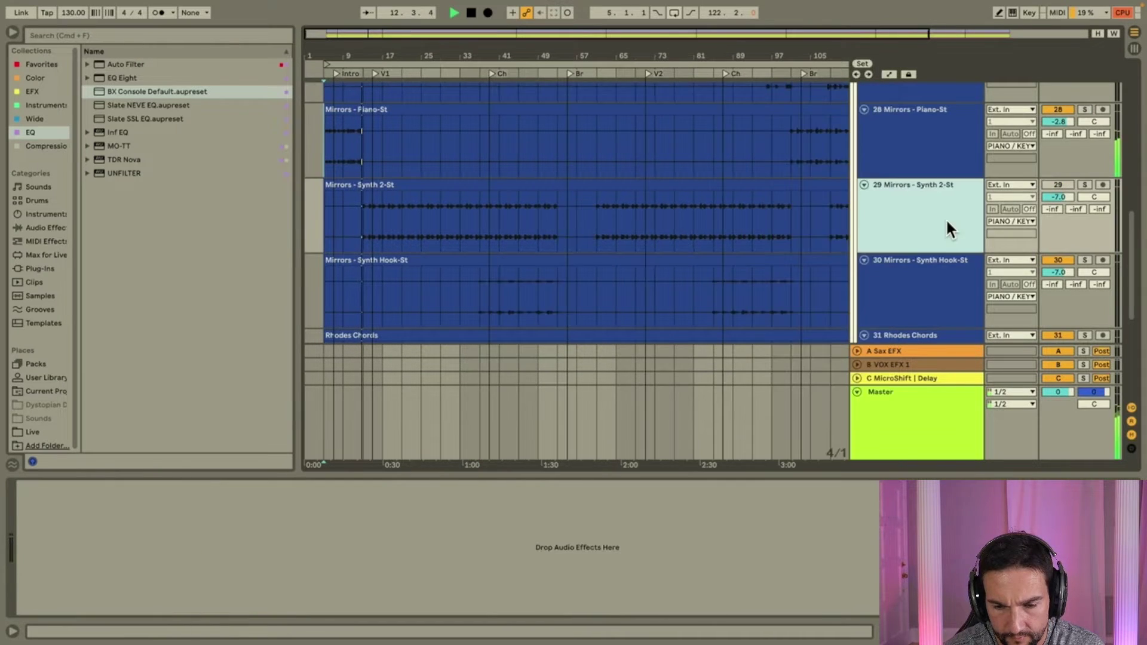
{"action": "scroll", "coordinate": [947, 221], "scroll_direction": "down", "scroll_amount": 5}
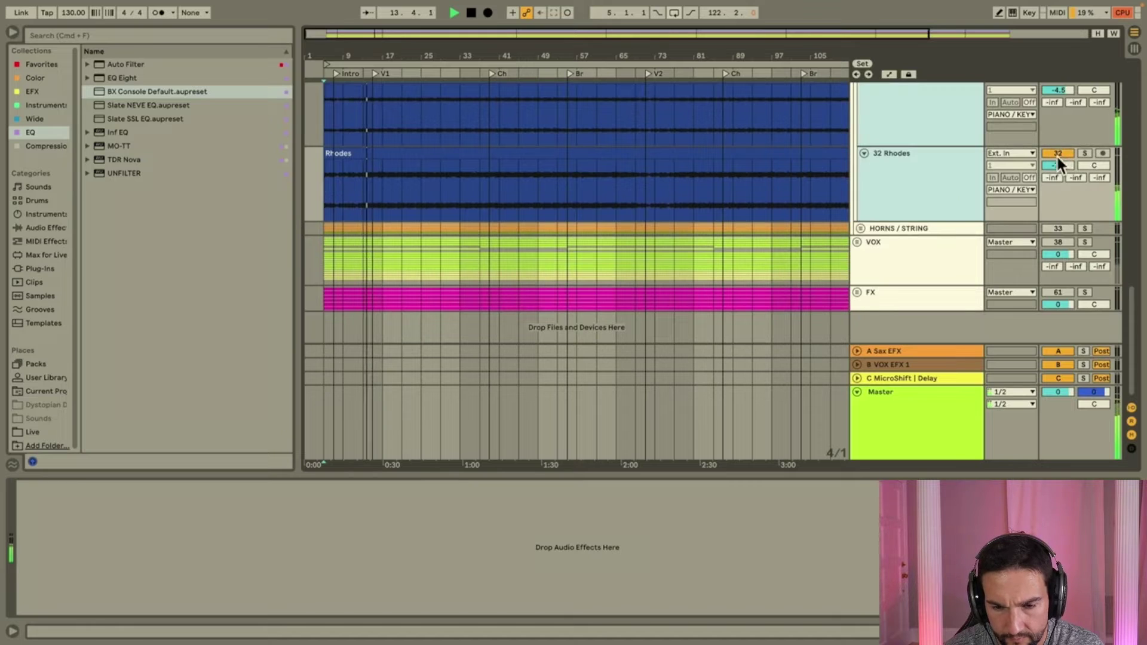
{"action": "scroll", "coordinate": [840, 149], "scroll_direction": "up", "scroll_amount": 4}
Replay the piano from bar 5, close the bx_console N window and select the Piano-St track.
{"action": "left_click", "coordinate": [324, 107]}
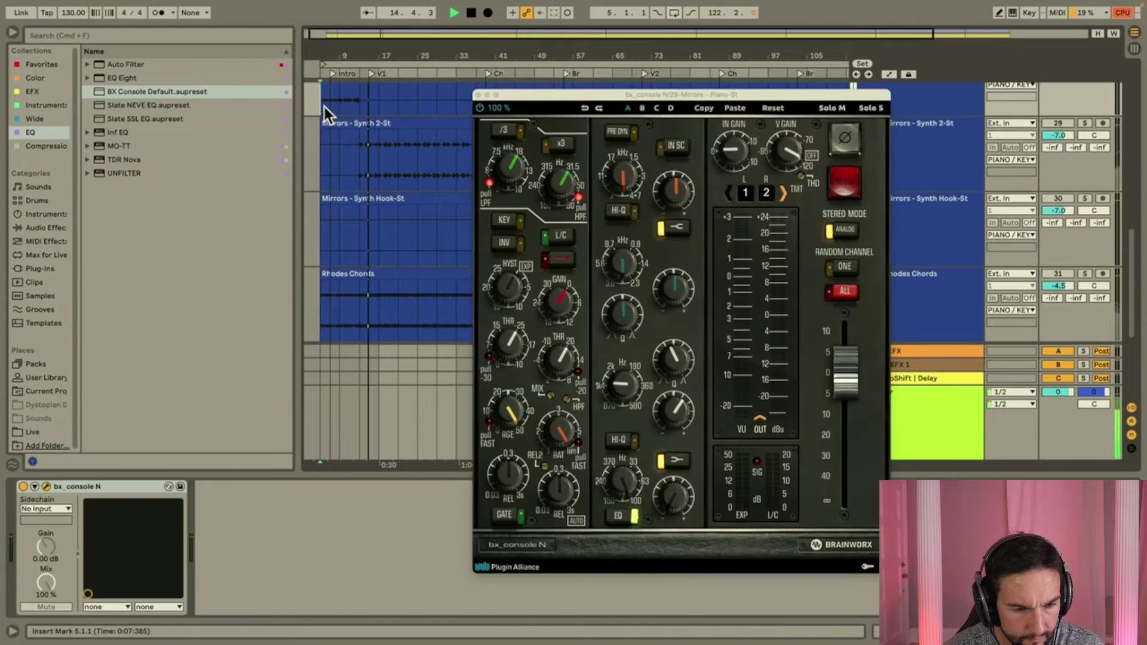
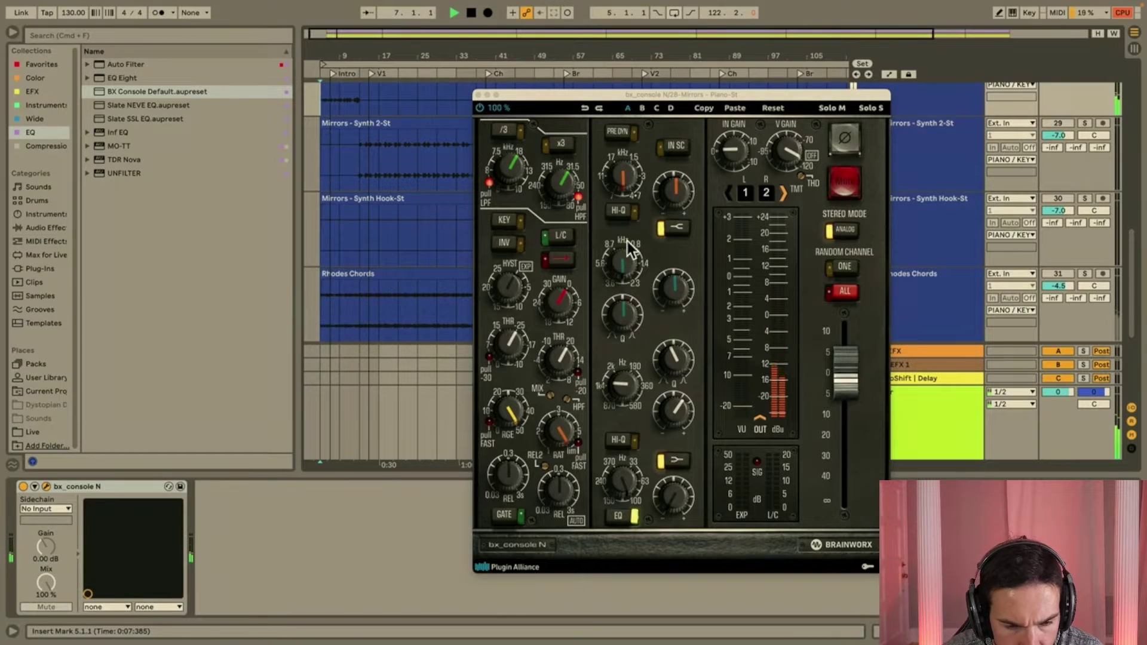
{"action": "left_click", "coordinate": [478, 96]}
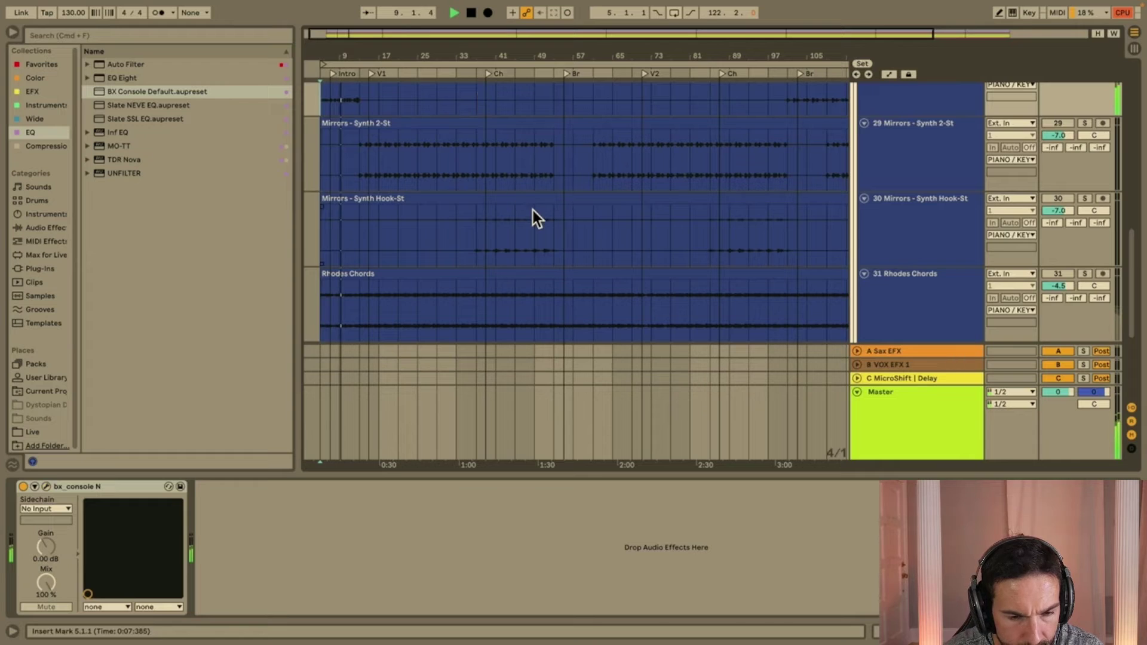
{"action": "scroll", "coordinate": [533, 211], "scroll_direction": "up", "scroll_amount": 5}
{"action": "left_click", "coordinate": [908, 200]}
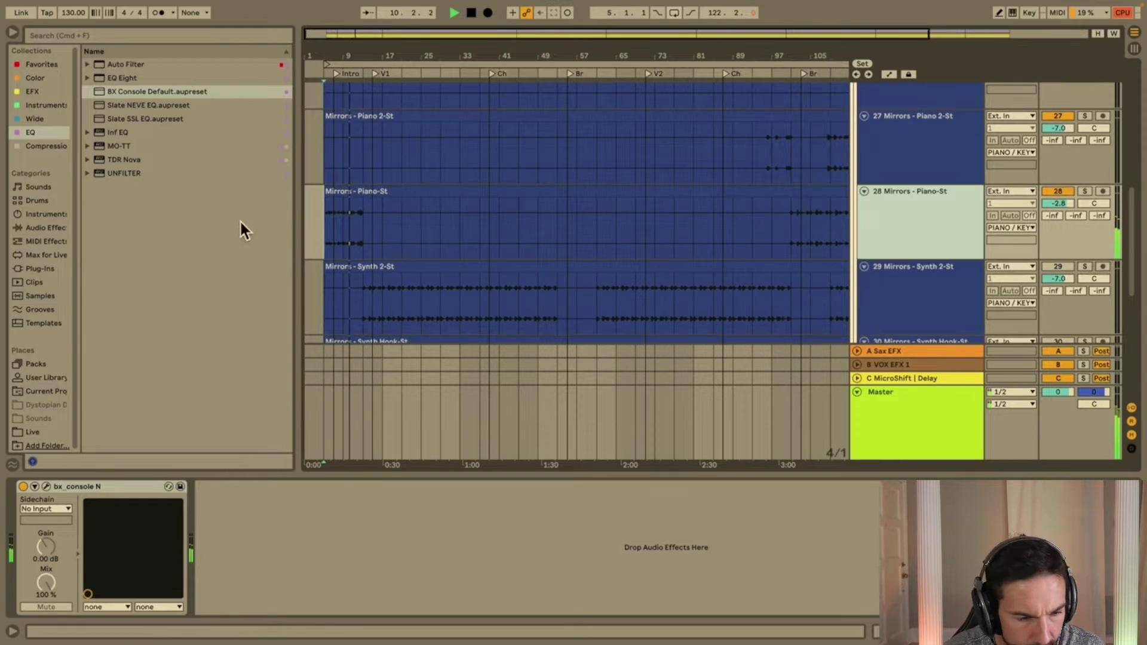
Add ValhallaRoom from the EFX collection to Piano-St, with mix at 12.8 % and decay at about 0.38 s.
{"action": "left_click", "coordinate": [41, 65]}
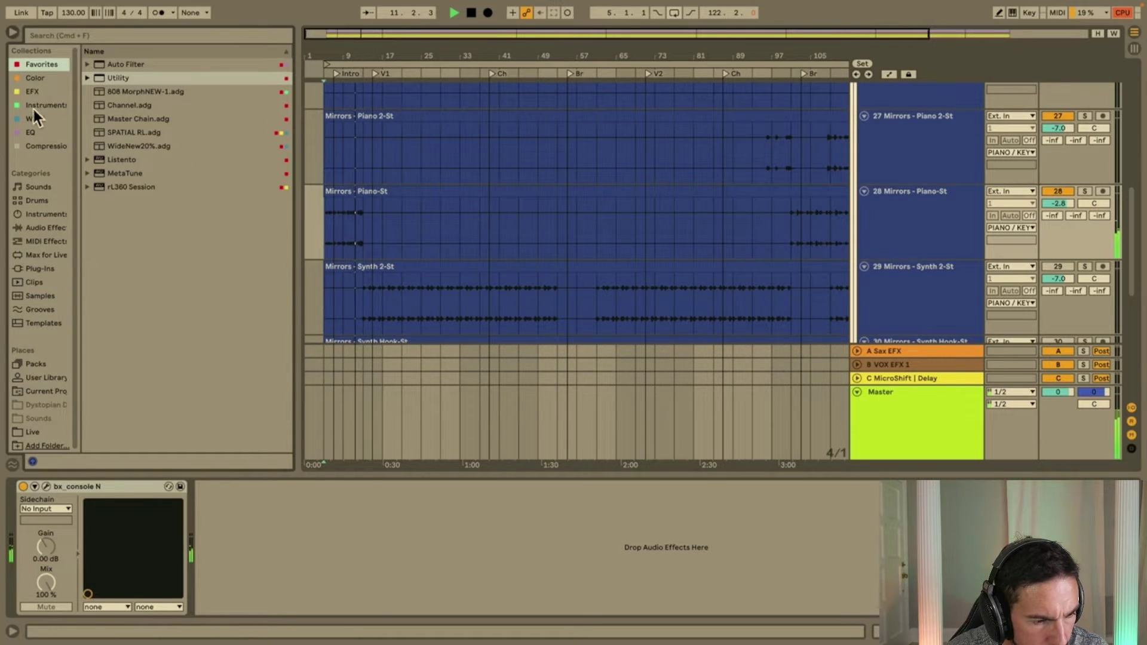
{"action": "left_click", "coordinate": [33, 92]}
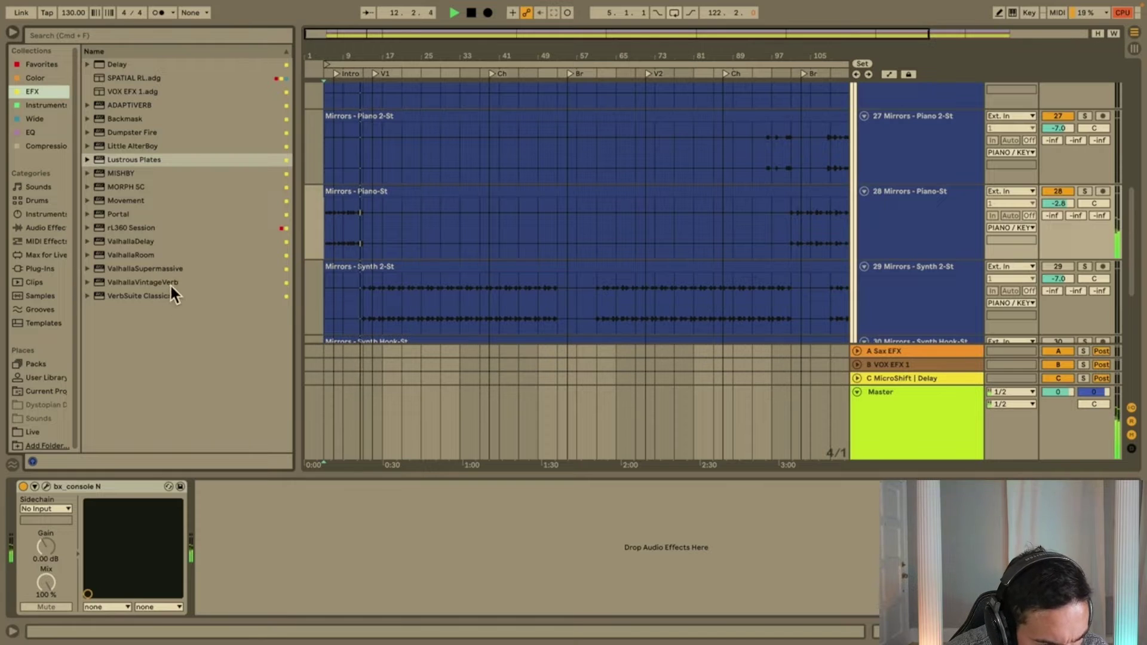
{"action": "double_click", "coordinate": [150, 253]}
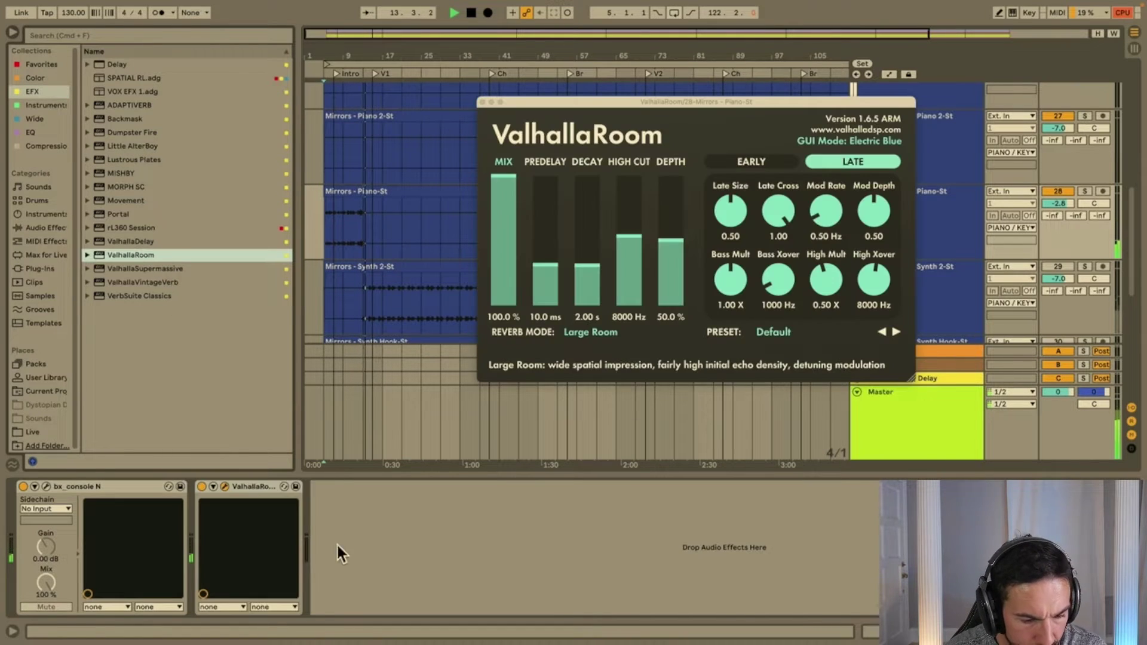
{"action": "left_click_drag", "start_coordinate": [507, 274], "coordinate": [507, 274]}
{"action": "key", "text": "space"}
{"action": "key", "text": "space"}
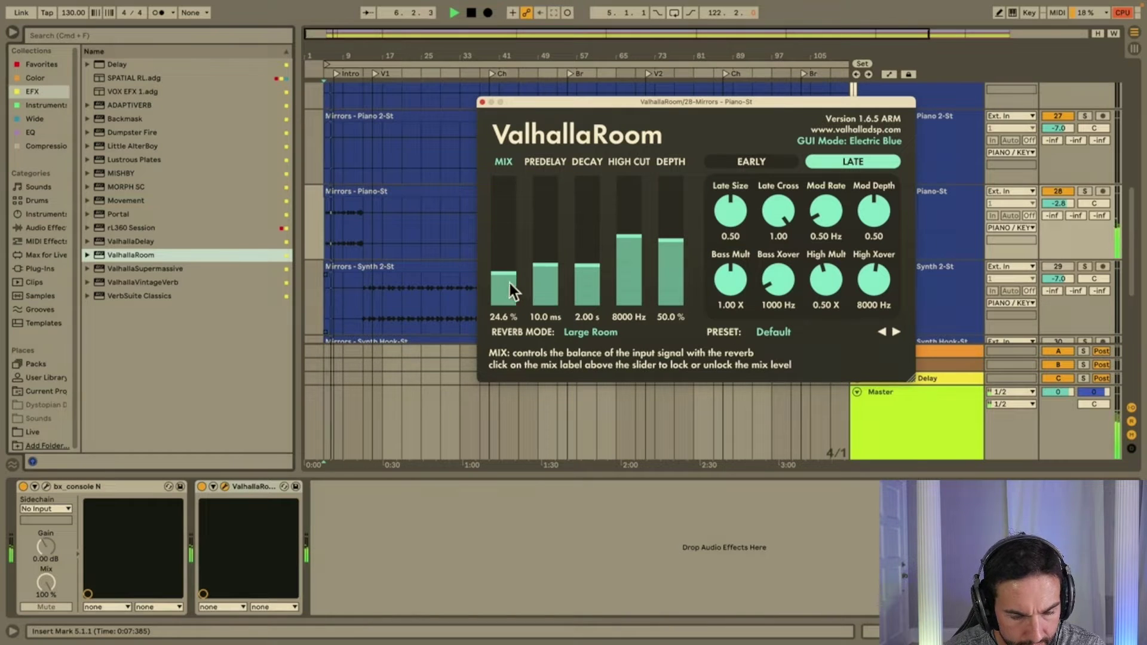
{"action": "mouse_move", "coordinate": [510, 283]}
{"action": "left_mouse_down"}
{"action": "mouse_move", "coordinate": [507, 328]}
{"action": "mouse_move", "coordinate": [511, 289]}
{"action": "left_mouse_up"}
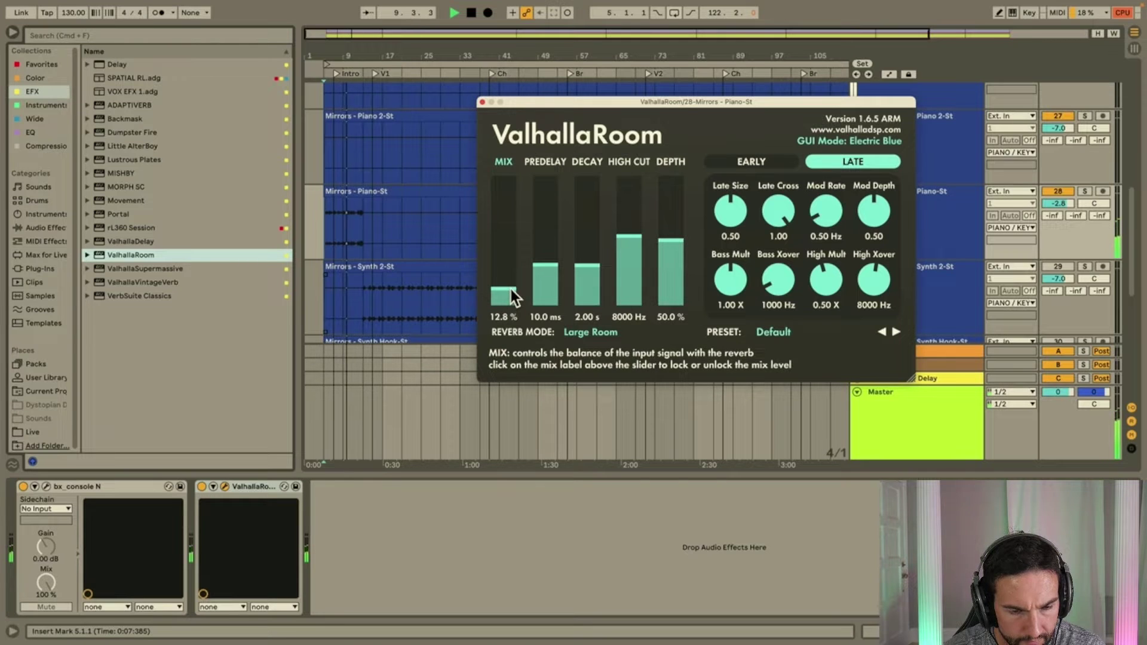
{"action": "mouse_move", "coordinate": [589, 286]}
{"action": "left_mouse_down"}
{"action": "mouse_move", "coordinate": [595, 270]}
{"action": "mouse_move", "coordinate": [596, 291]}
{"action": "left_mouse_up"}
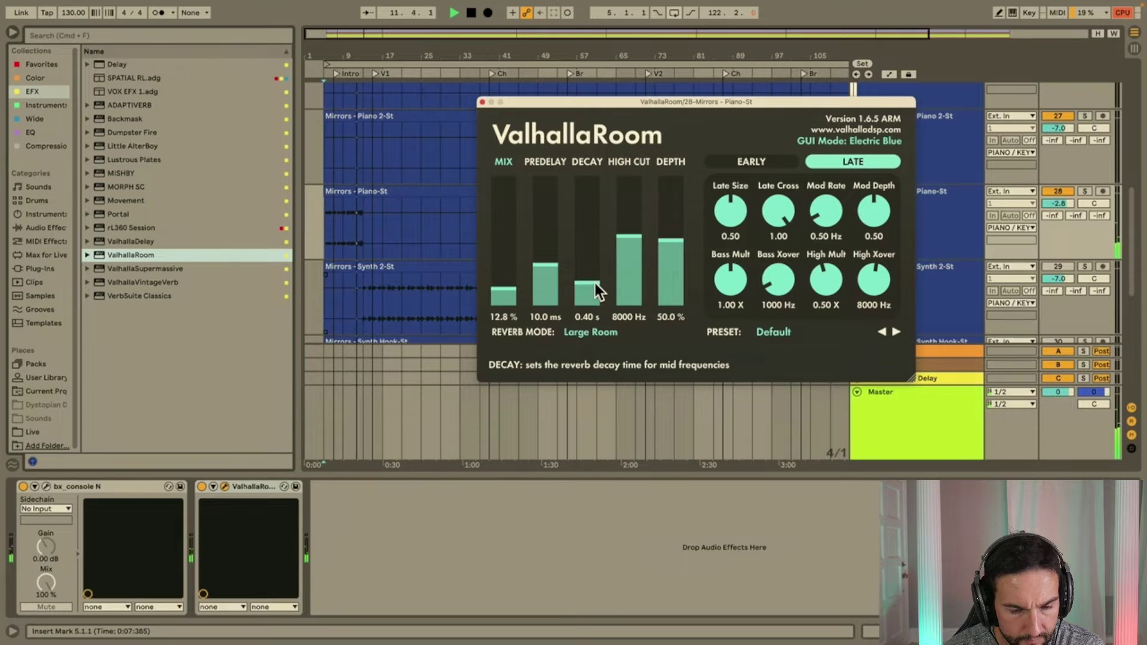
Add MStereoExpander from the Wide collection to Piano-St and close both open plug-in windows.
{"action": "left_click", "coordinate": [47, 119]}
{"action": "double_click", "coordinate": [138, 132]}
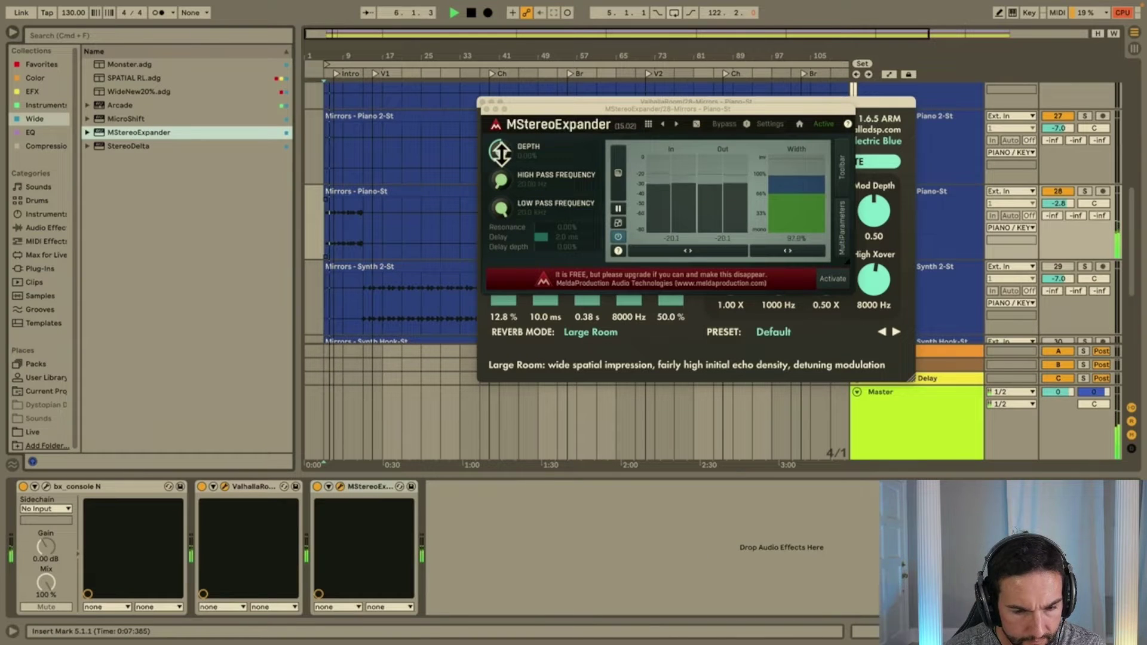
{"action": "left_click", "coordinate": [495, 175]}
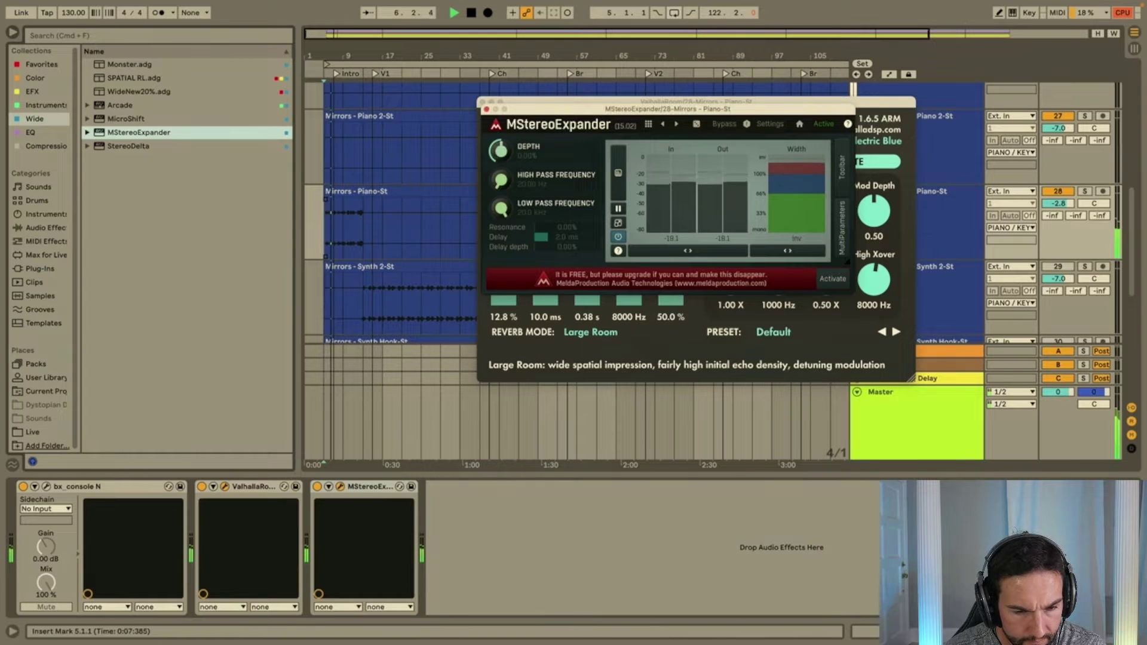
{"action": "left_click", "coordinate": [486, 108]}
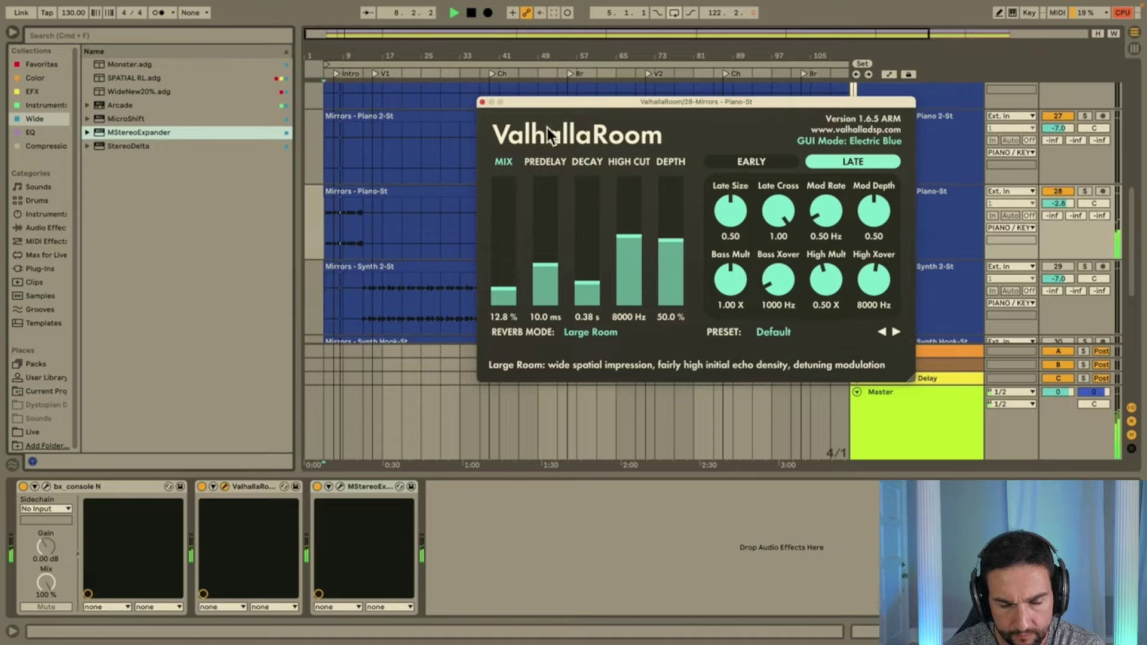
{"action": "left_click", "coordinate": [482, 101]}
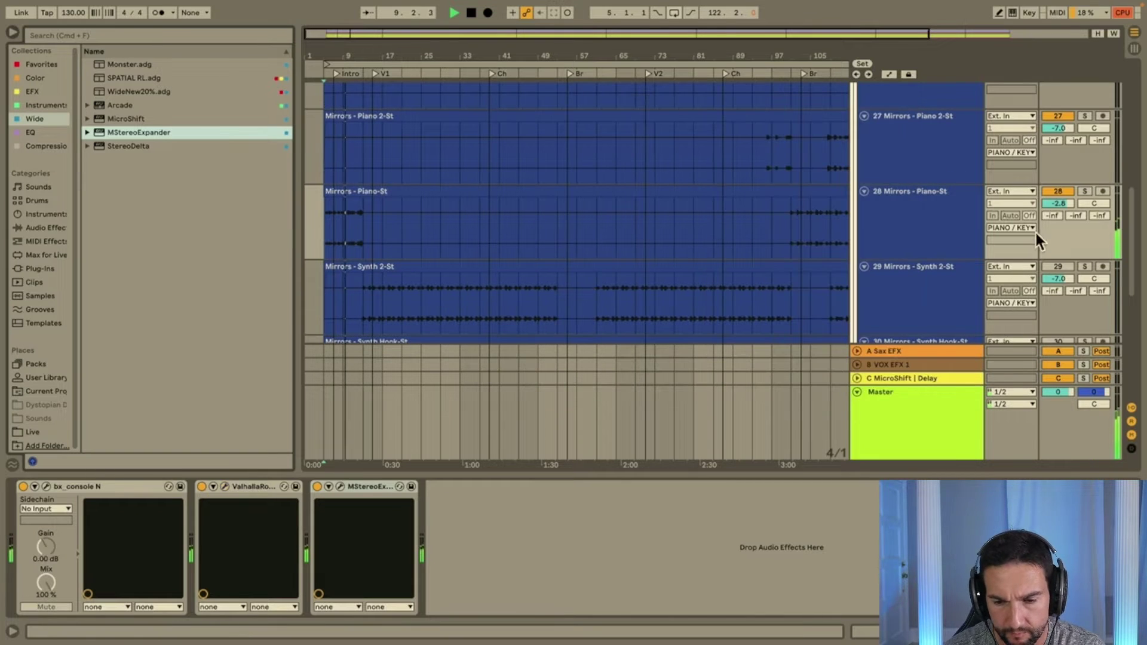
Reactivate the Rhodes Chords and Rhodes tracks in the PIANO / KEYS group.
{"action": "scroll", "coordinate": [1053, 262], "scroll_direction": "down", "scroll_amount": 5}
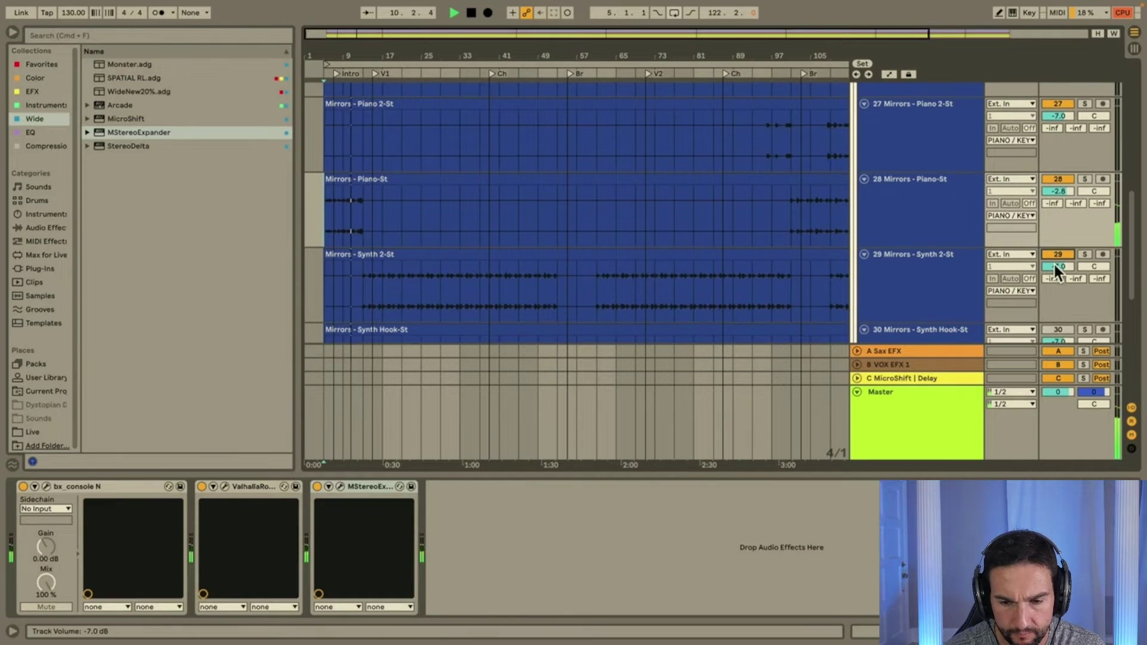
{"action": "scroll", "coordinate": [1058, 253], "scroll_direction": "down", "scroll_amount": 3}
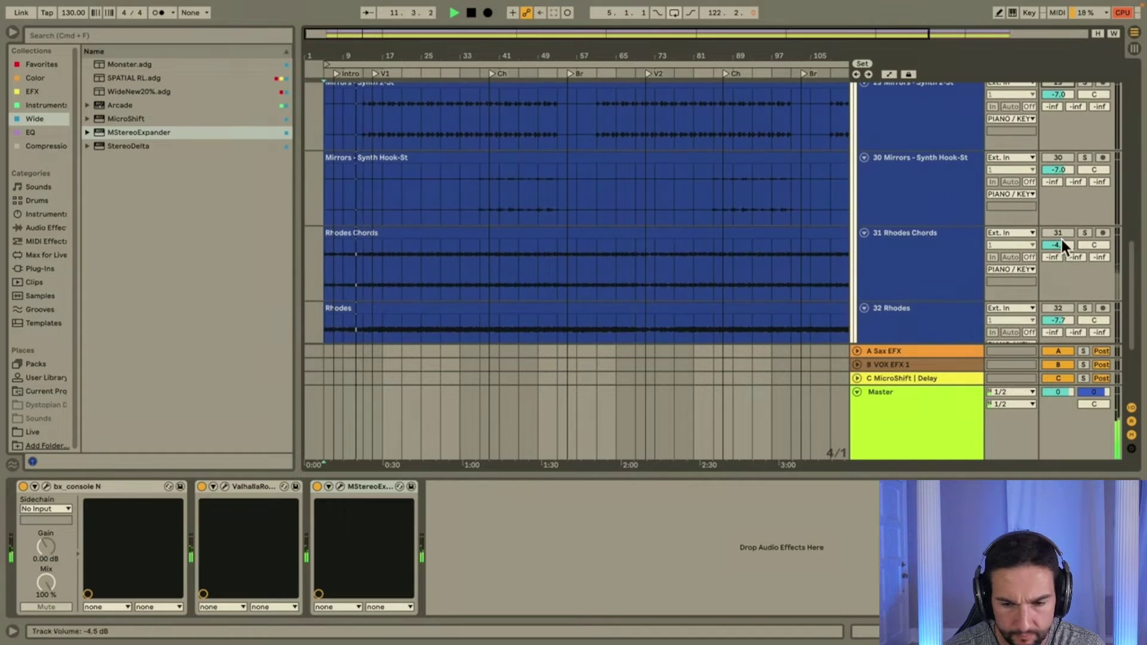
{"action": "left_click", "coordinate": [1059, 232]}
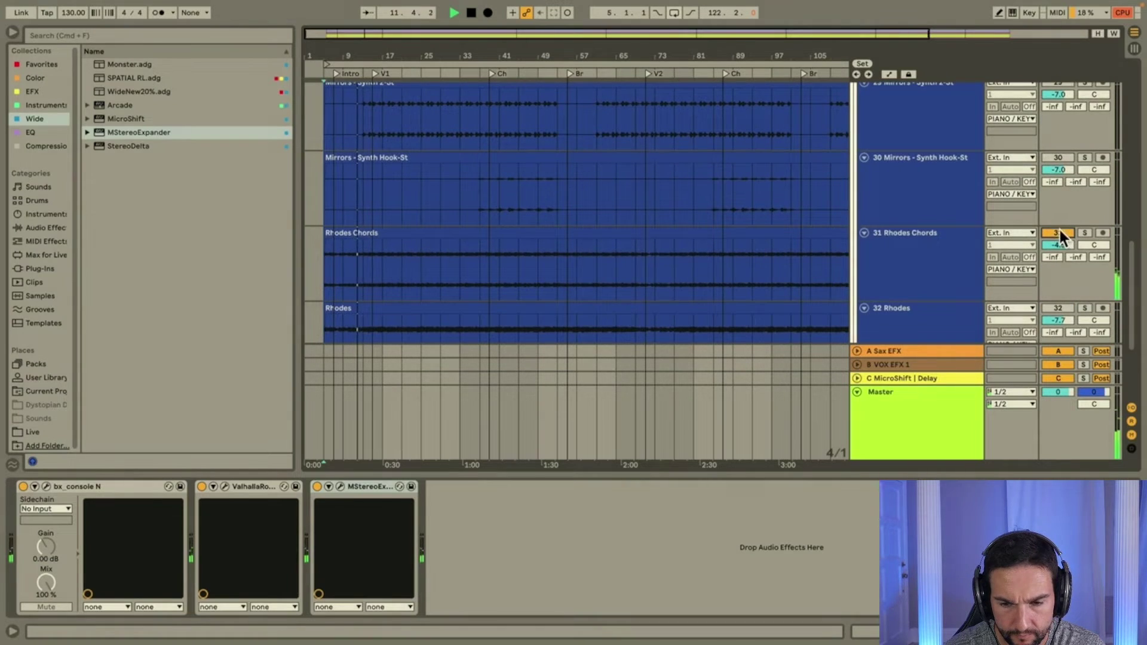
{"action": "left_click", "coordinate": [1058, 308]}
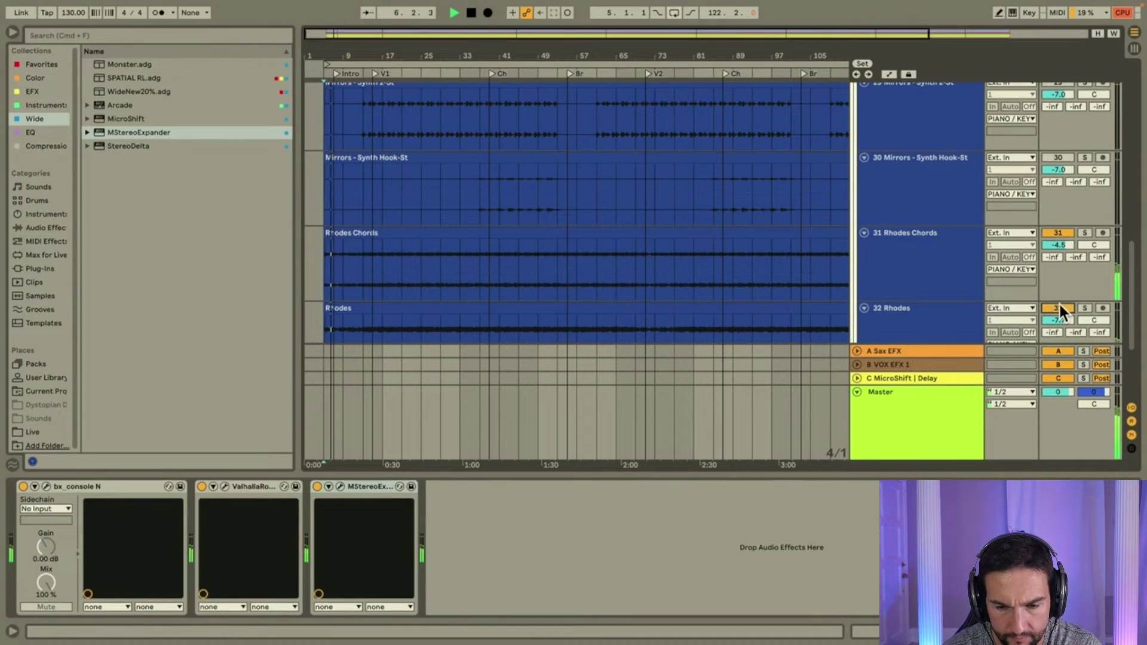
Group the Rhodes Chords and Rhodes tracks and name the group Rhodes.
{"action": "left_click", "coordinate": [902, 270]}
{"action": "left_click", "coordinate": [909, 314], "text": "shift"}
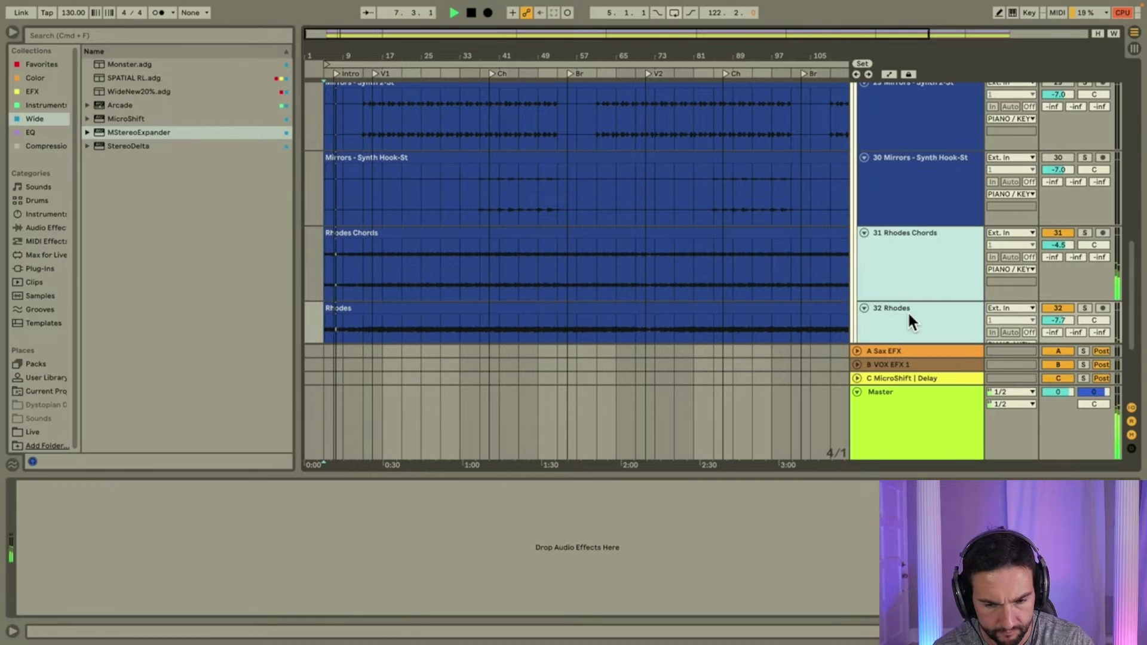
{"action": "key", "text": "super+g"}
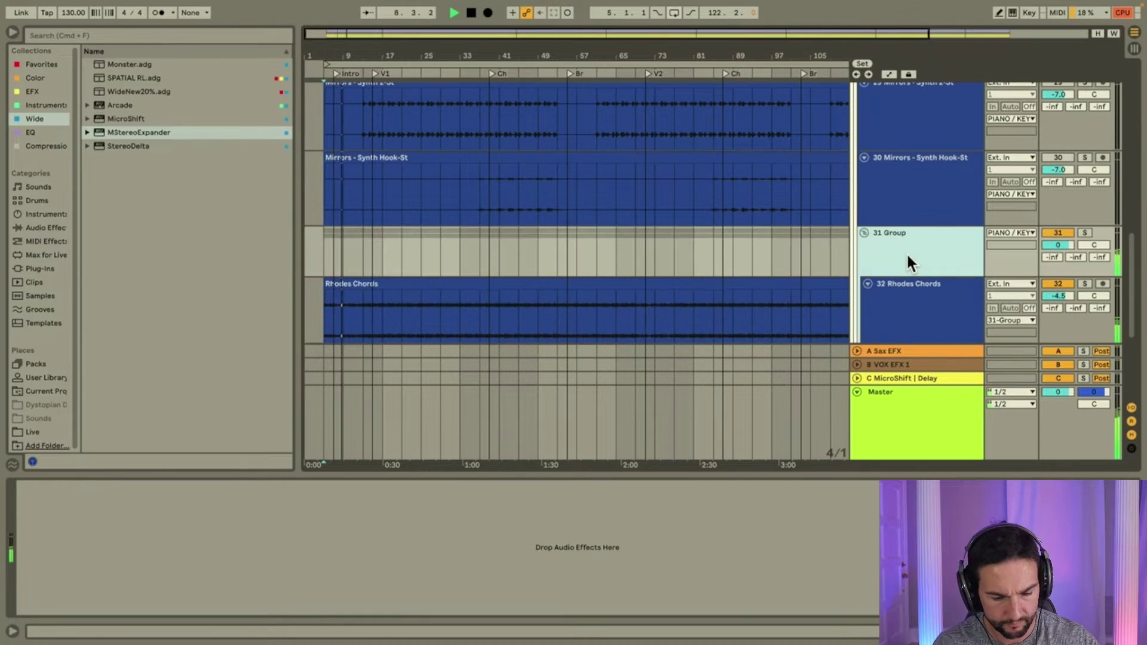
{"action": "type", "text": "es"}
{"action": "key", "text": "Return"}
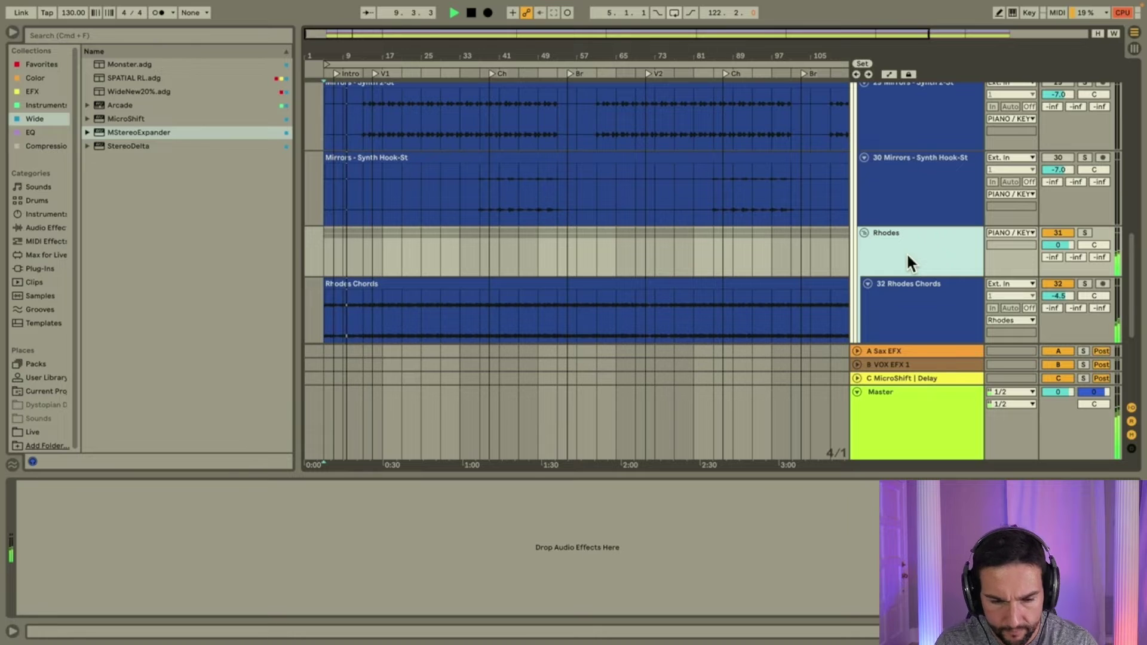
Add Inf EQ to the Rhodes group and cut the mid channel by about 1.36 dB at 437 Hz, weighting the band fully towards mid.
{"action": "left_click", "coordinate": [36, 133]}
{"action": "double_click", "coordinate": [121, 132]}
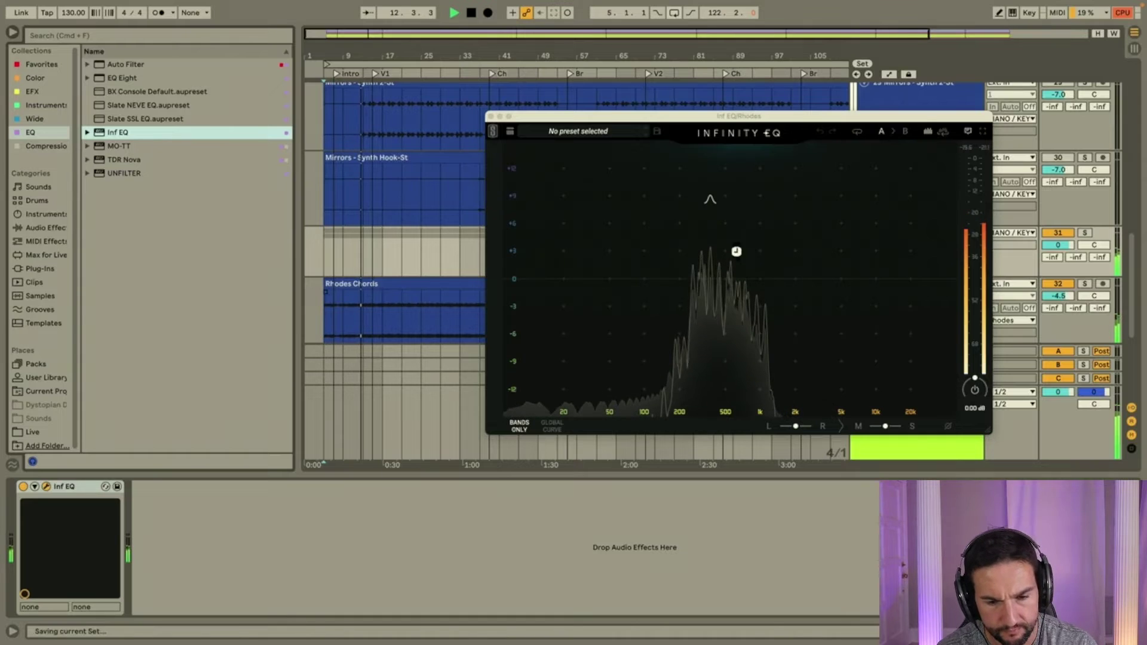
{"action": "left_click", "coordinate": [715, 281]}
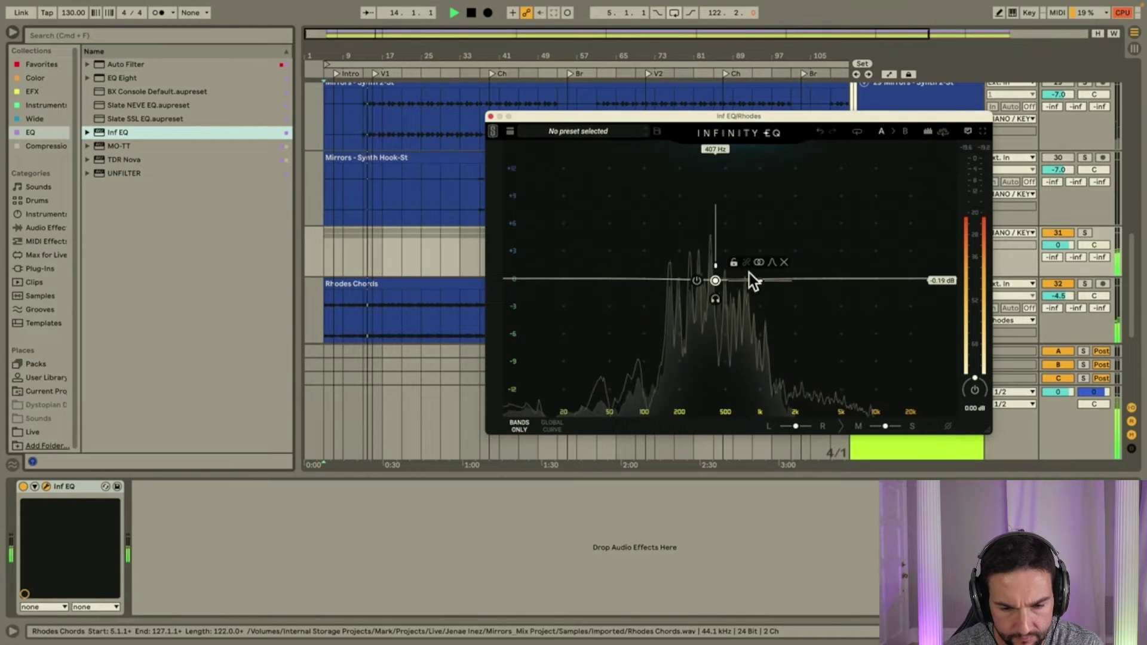
{"action": "left_click_drag", "start_coordinate": [759, 250], "coordinate": [736, 266]}
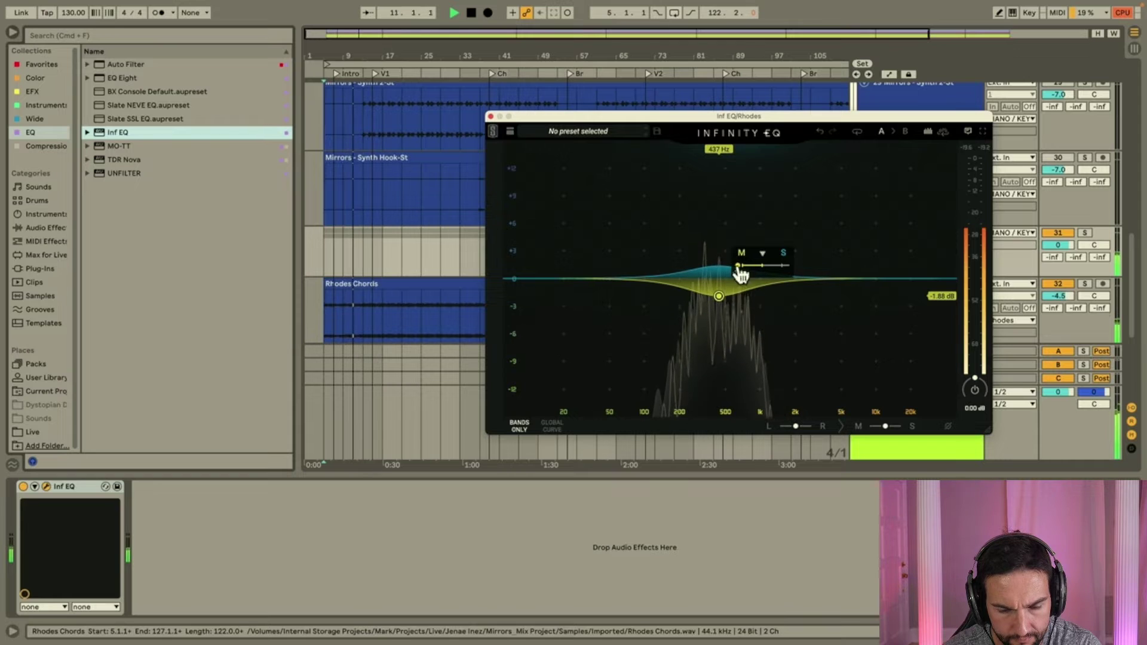
{"action": "left_click_drag", "start_coordinate": [719, 297], "coordinate": [718, 292]}
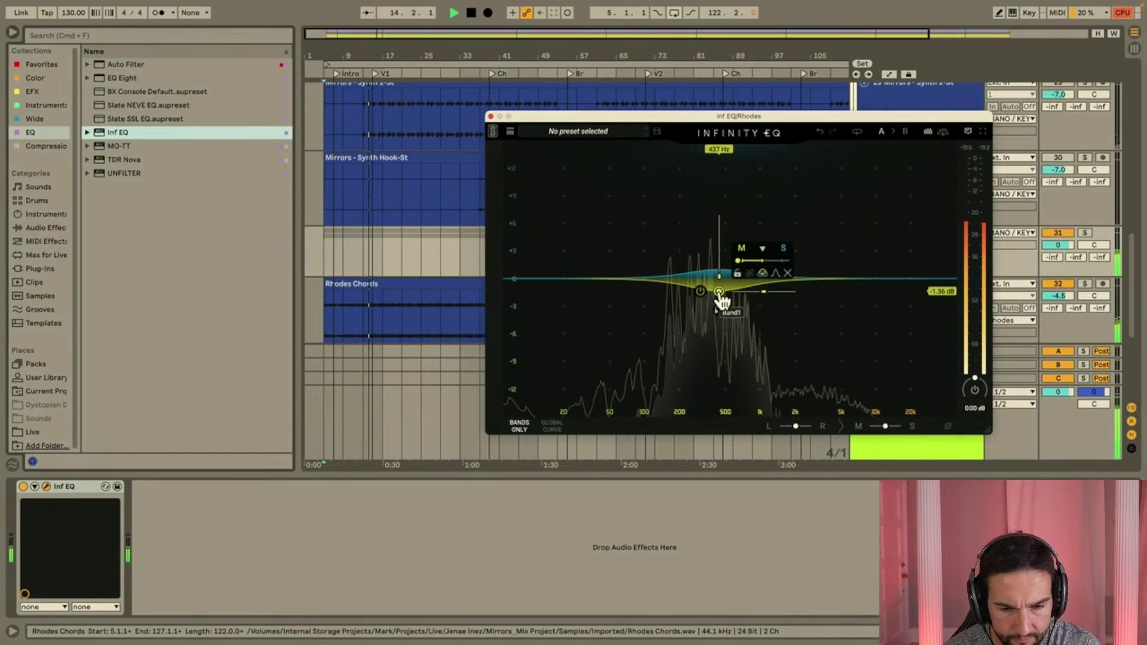
{"action": "left_click", "coordinate": [492, 117]}
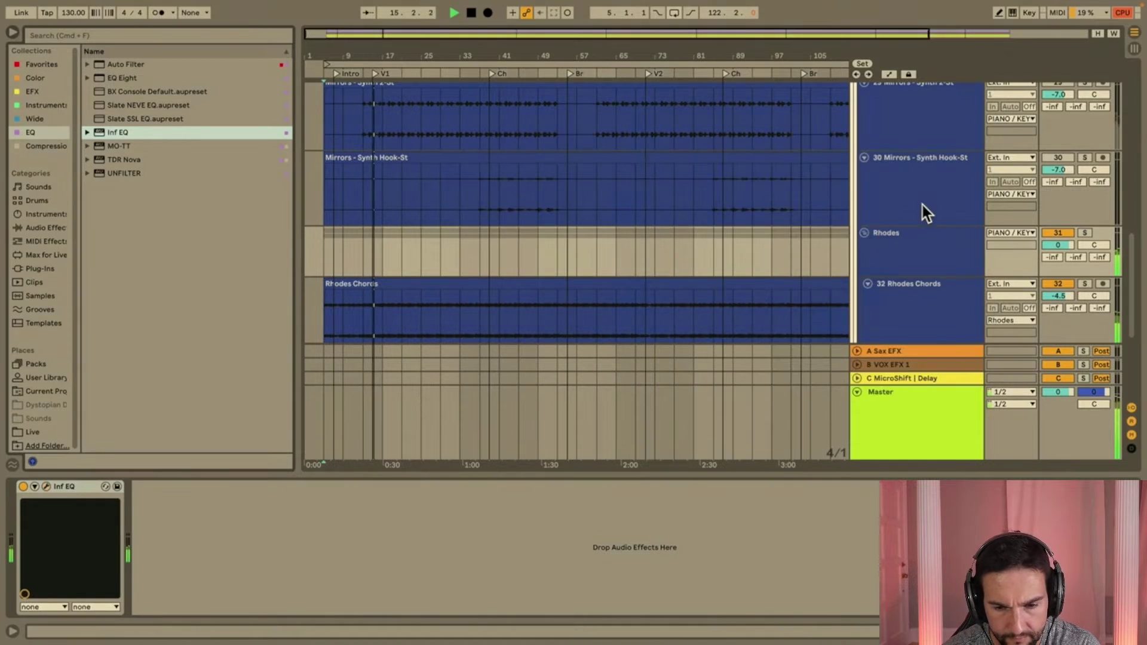
Add Virtual Tape Machines from the Color collection to the DRUMS group and set its noise reduction to -80 dB.
{"action": "scroll", "coordinate": [923, 206], "scroll_direction": "up", "scroll_amount": 10}
{"action": "left_click", "coordinate": [863, 251]}
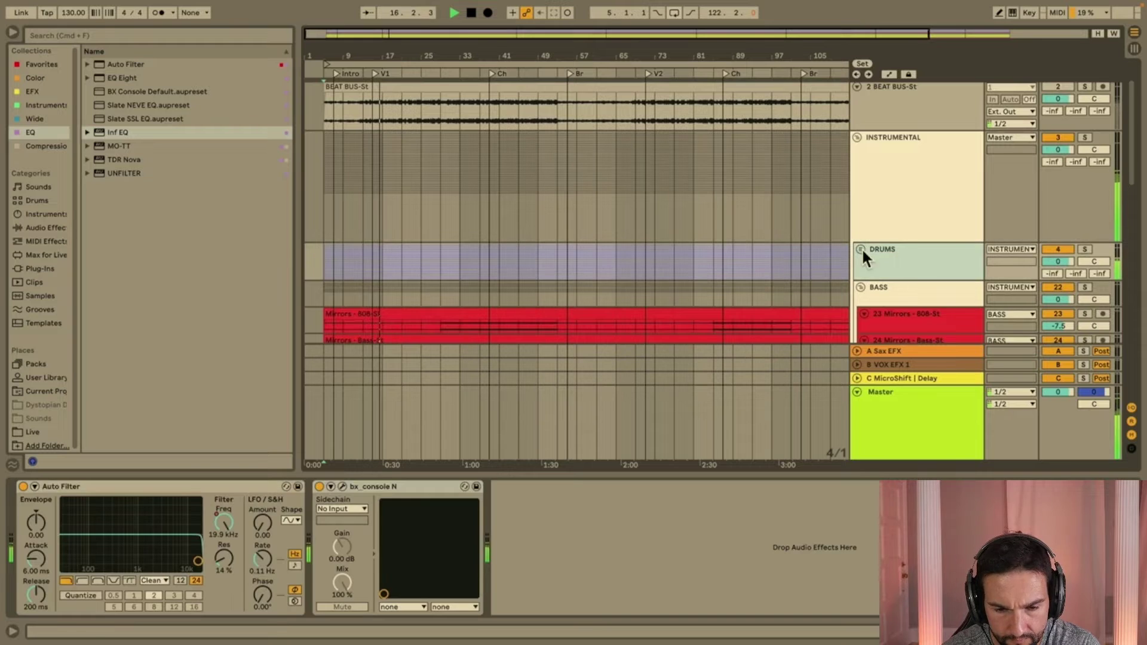
{"action": "left_click", "coordinate": [36, 78]}
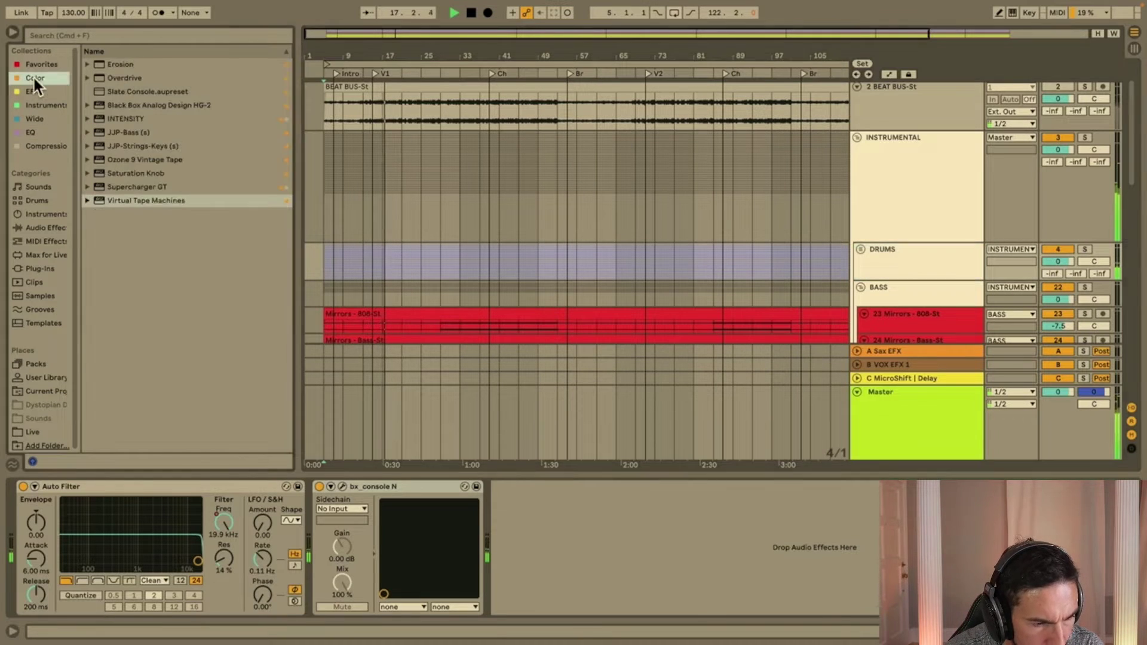
{"action": "double_click", "coordinate": [127, 200]}
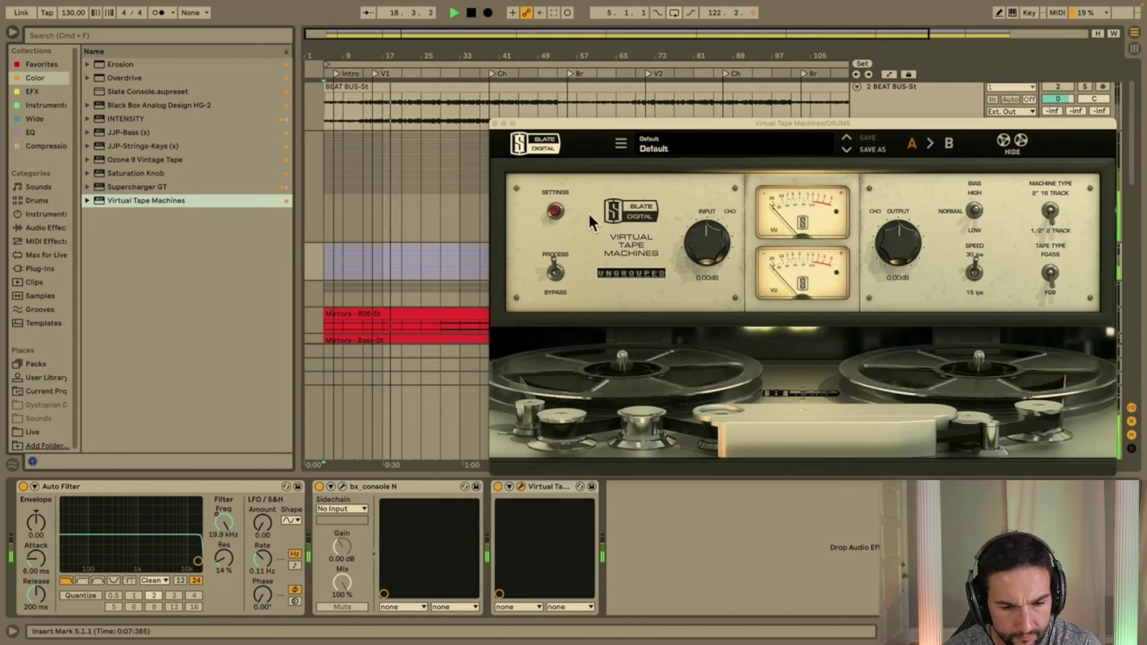
{"action": "left_click", "coordinate": [556, 210]}
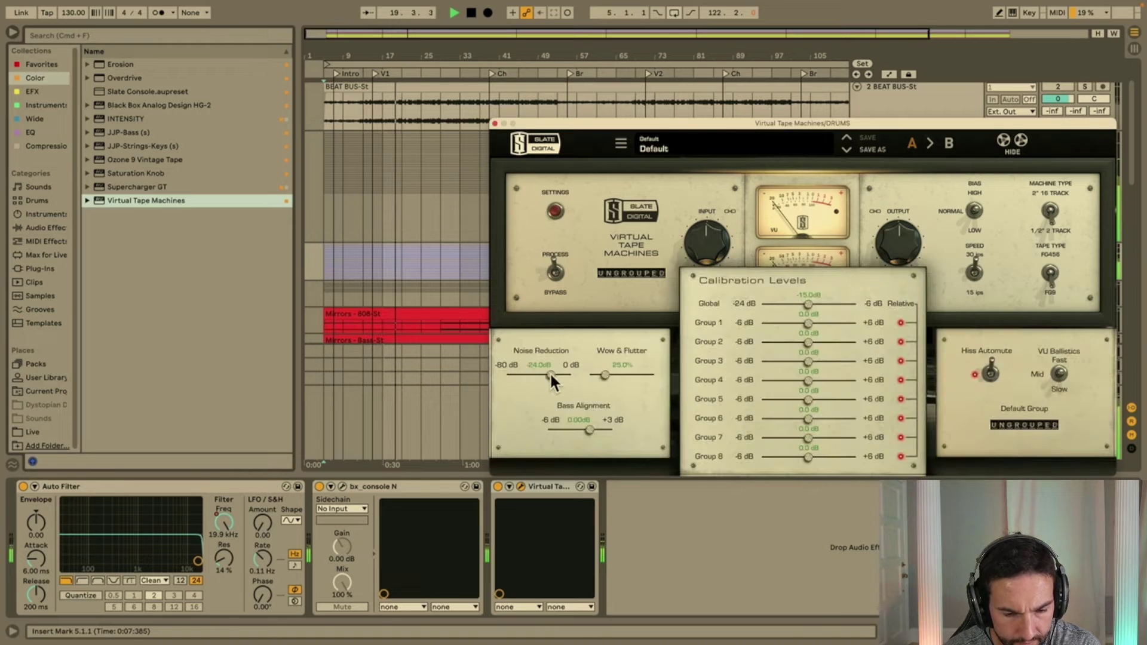
{"action": "left_click_drag", "start_coordinate": [550, 373], "coordinate": [553, 416]}
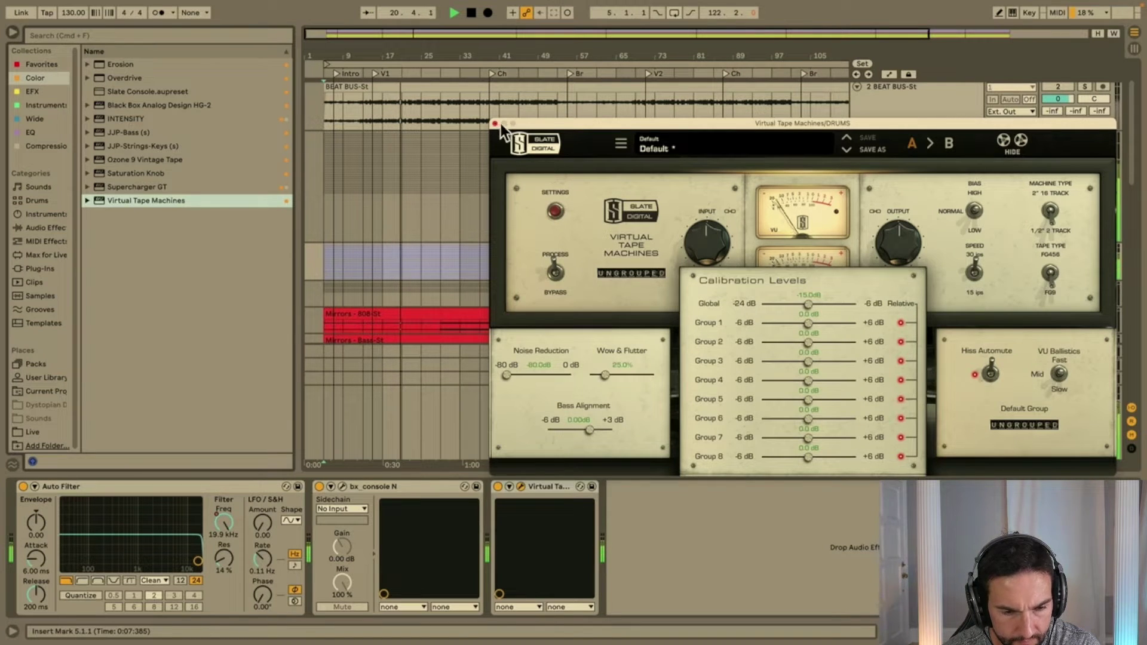
{"action": "left_click", "coordinate": [555, 209]}
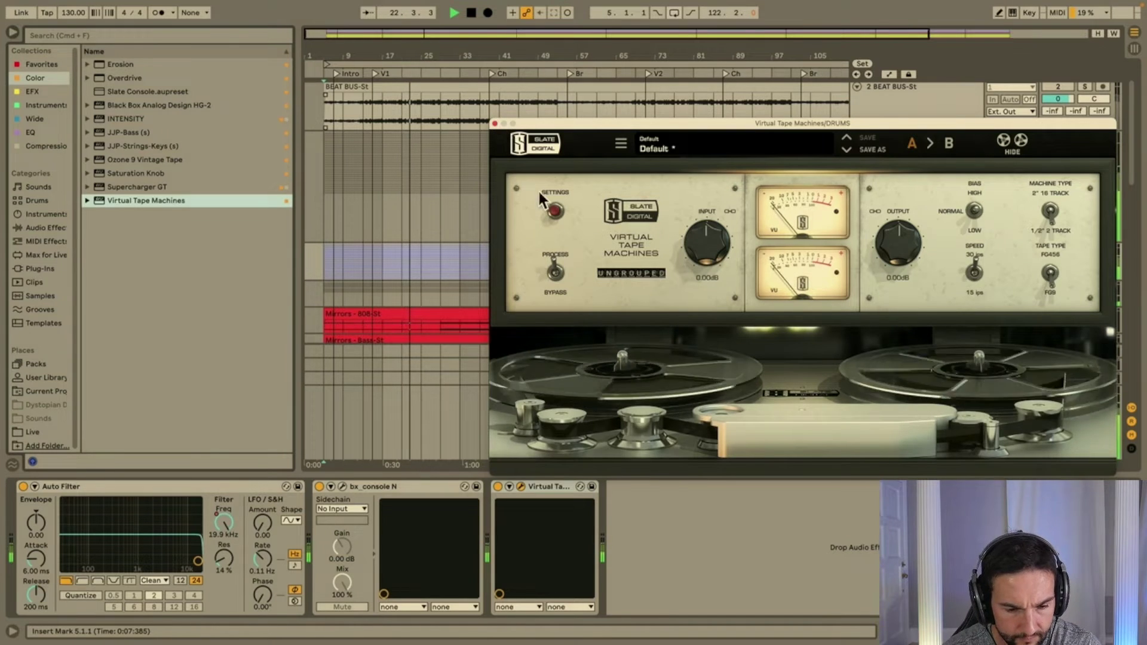
{"action": "left_click", "coordinate": [495, 124]}
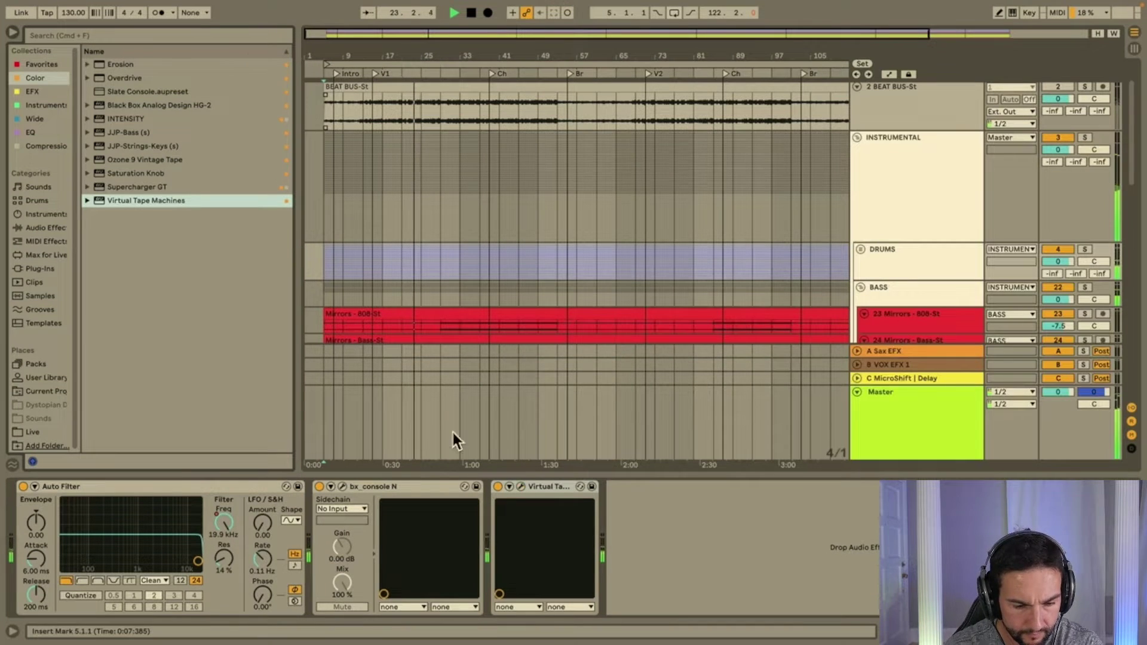
Open bx_console N on the DRUMS group, adjust the high-mid band's gain and replay the song from bar 5.
{"action": "left_click", "coordinate": [342, 486]}
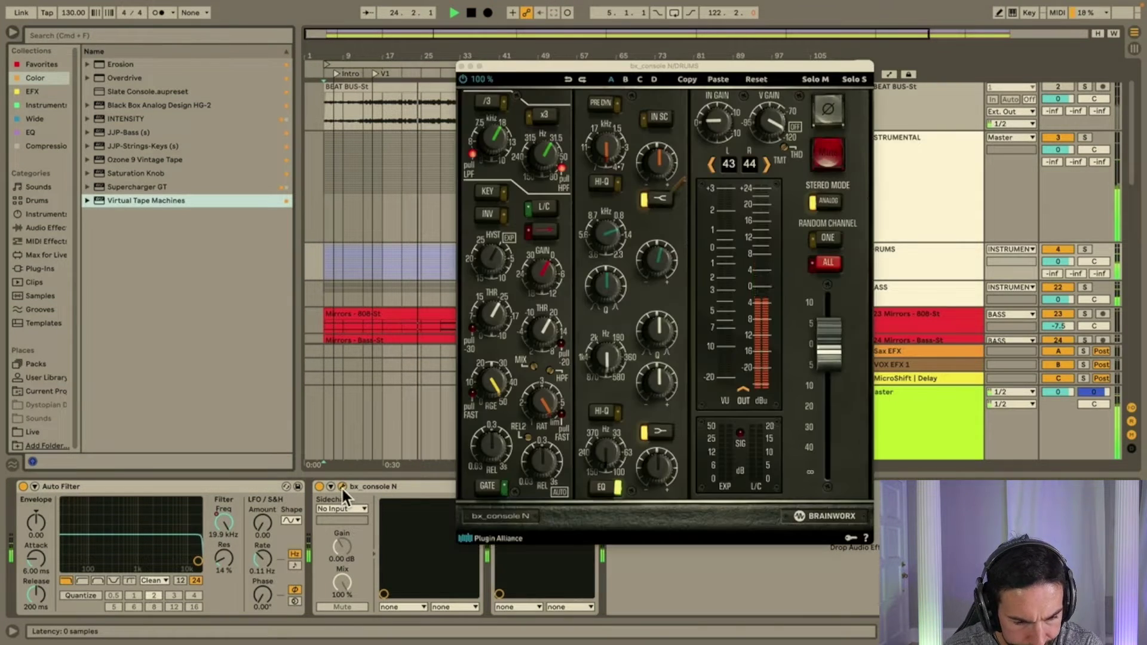
{"action": "left_click", "coordinate": [663, 260]}
{"action": "mouse_move", "coordinate": [666, 254]}
{"action": "left_mouse_down"}
{"action": "mouse_move", "coordinate": [617, 246]}
{"action": "mouse_move", "coordinate": [657, 261]}
{"action": "mouse_move", "coordinate": [655, 270]}
{"action": "left_mouse_up"}
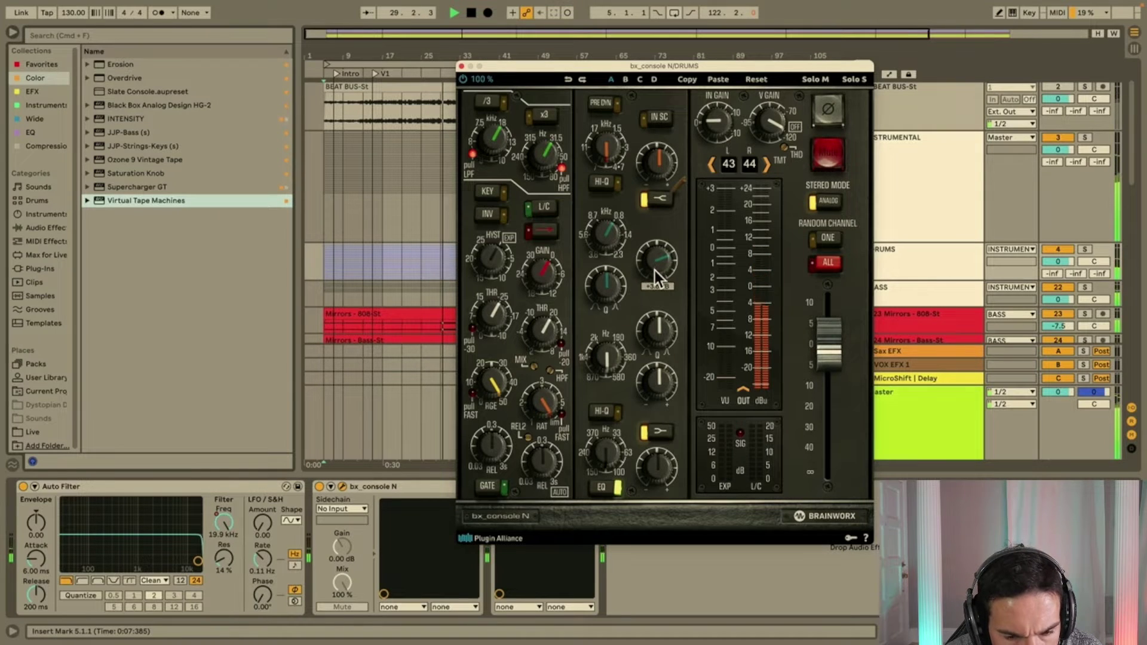
{"action": "key", "text": "space"}
{"action": "key", "text": "space"}
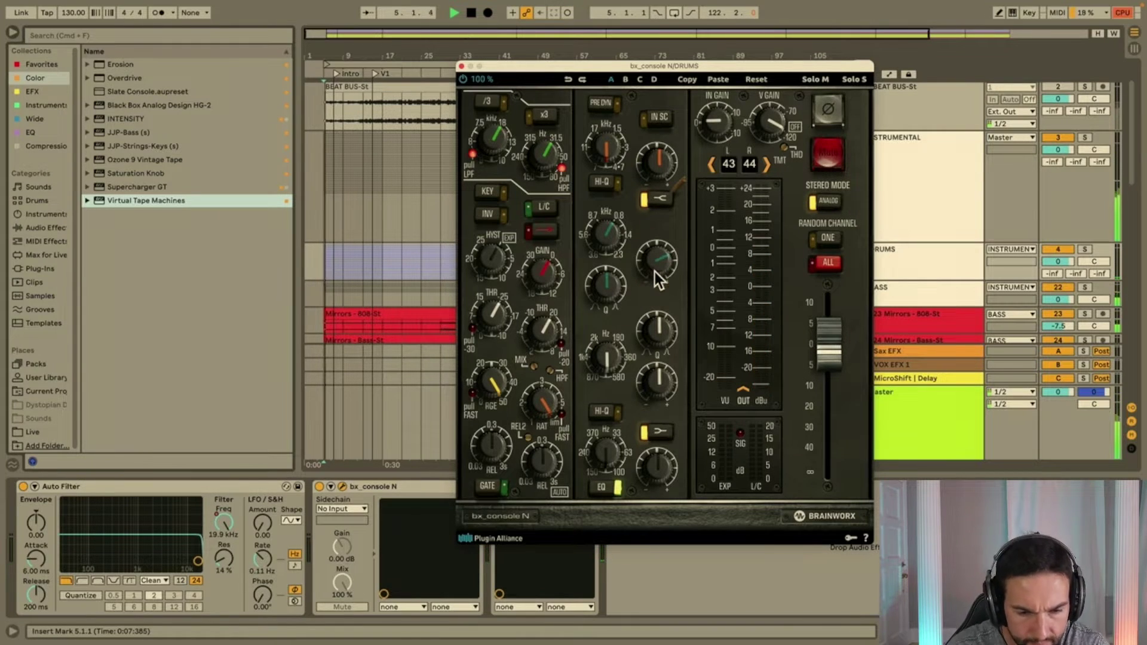
Play from the V1 marker and readjust the drums' high-mid EQ band in bx_console N, changing its Q and gain.
{"action": "left_click", "coordinate": [374, 74]}
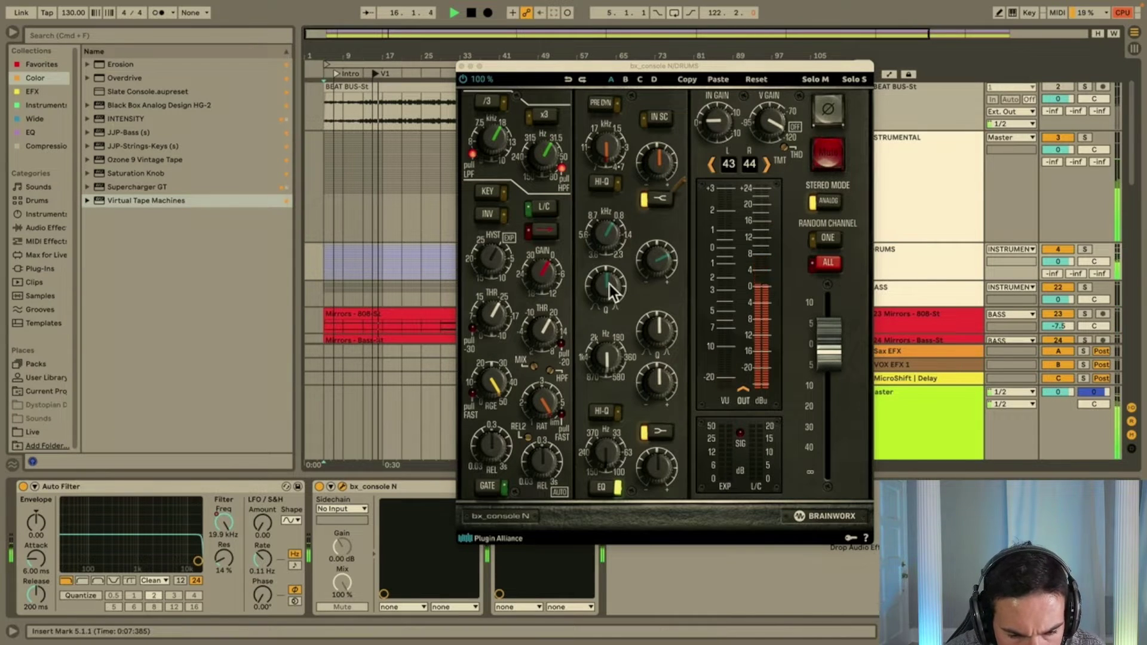
{"action": "left_click_drag", "start_coordinate": [612, 289], "coordinate": [611, 319]}
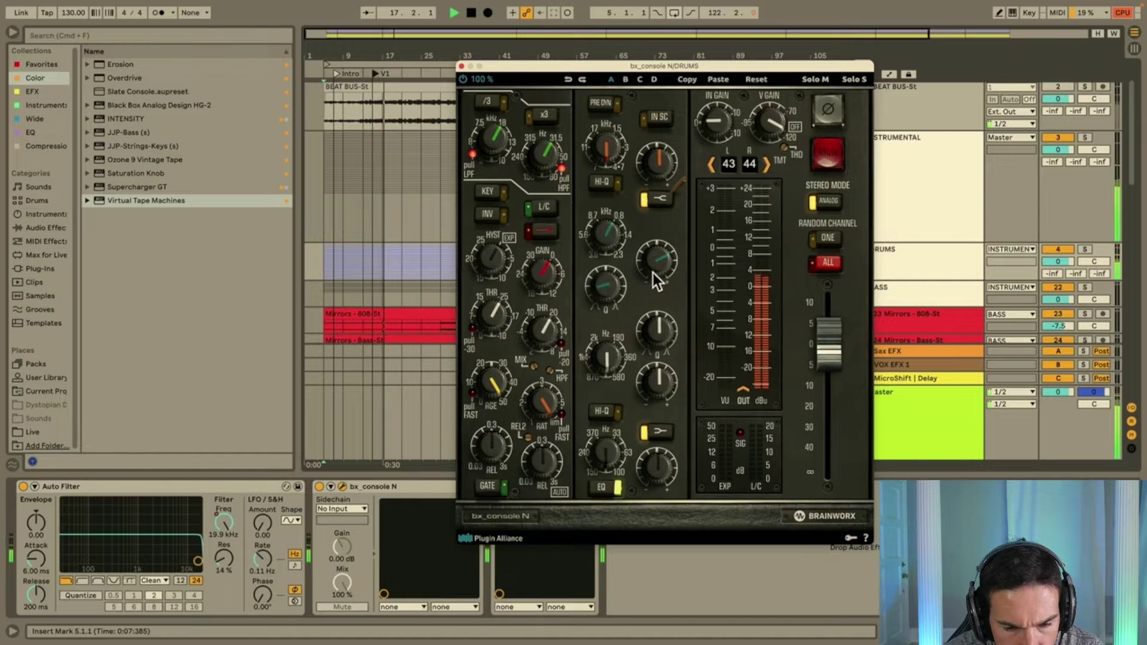
{"action": "left_click_drag", "start_coordinate": [657, 269], "coordinate": [657, 272]}
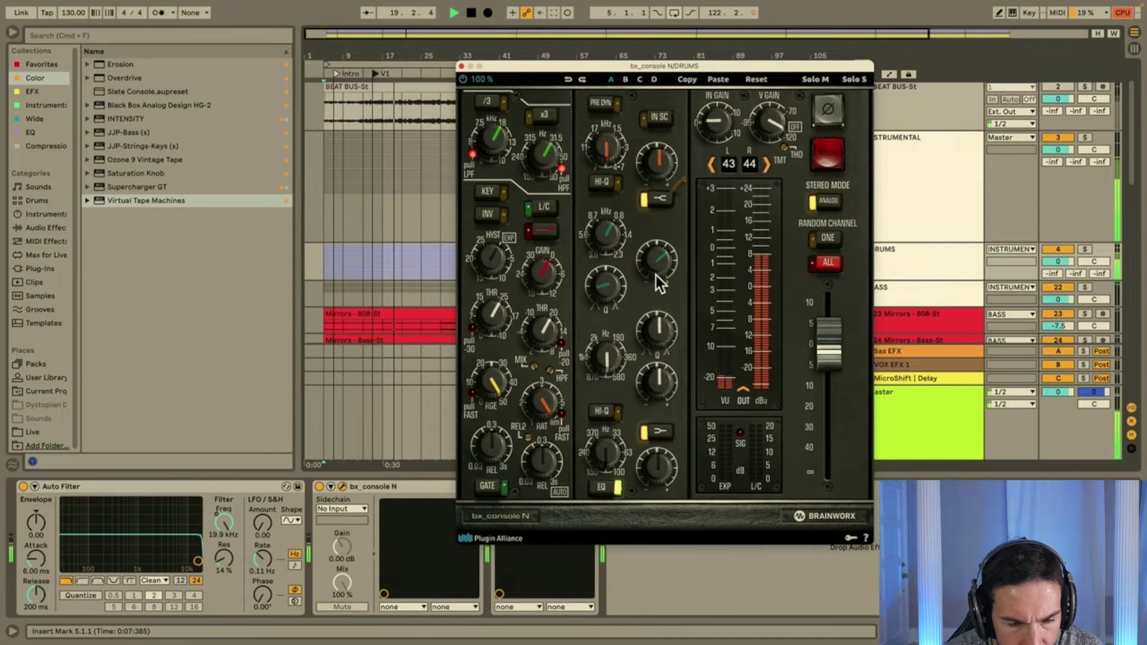
Close bx_console N and solo the Rhodes group.
{"action": "left_click", "coordinate": [461, 66]}
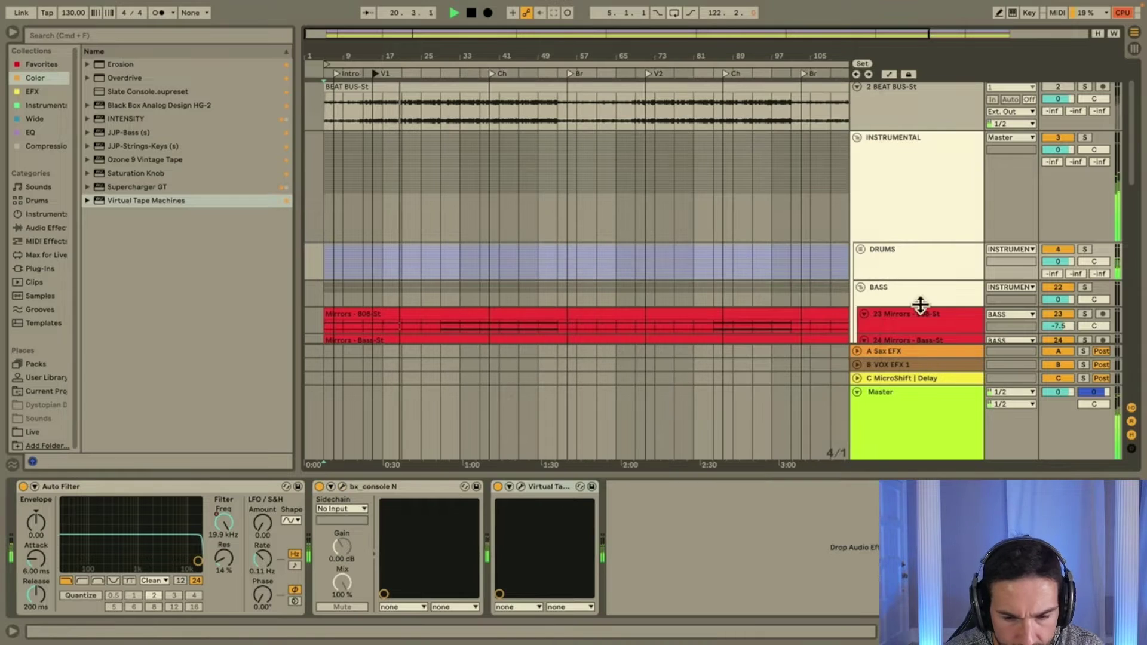
{"action": "scroll", "coordinate": [921, 303], "scroll_direction": "down", "scroll_amount": 5}
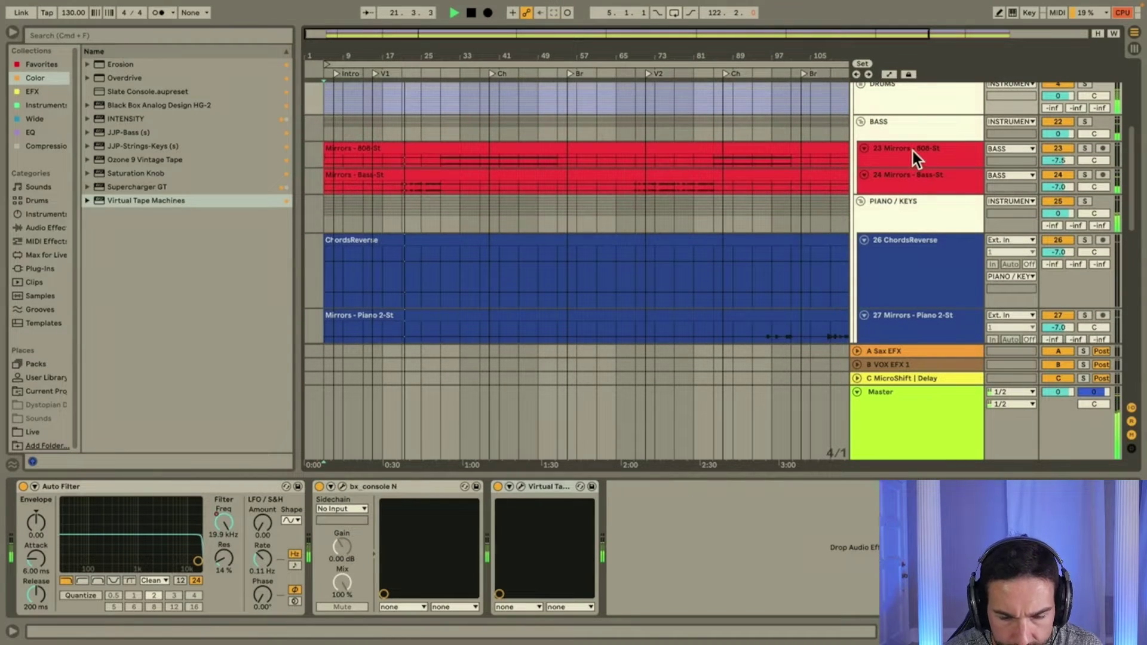
{"action": "scroll", "coordinate": [922, 203], "scroll_direction": "down", "scroll_amount": 3}
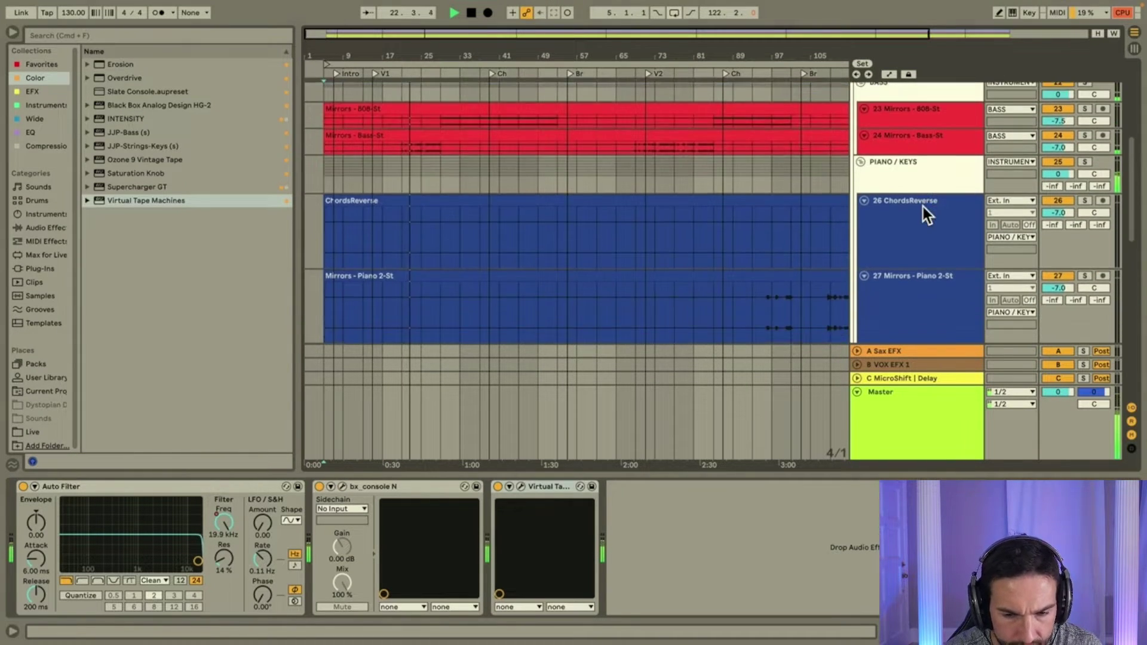
{"action": "scroll", "coordinate": [923, 207], "scroll_direction": "down", "scroll_amount": 8}
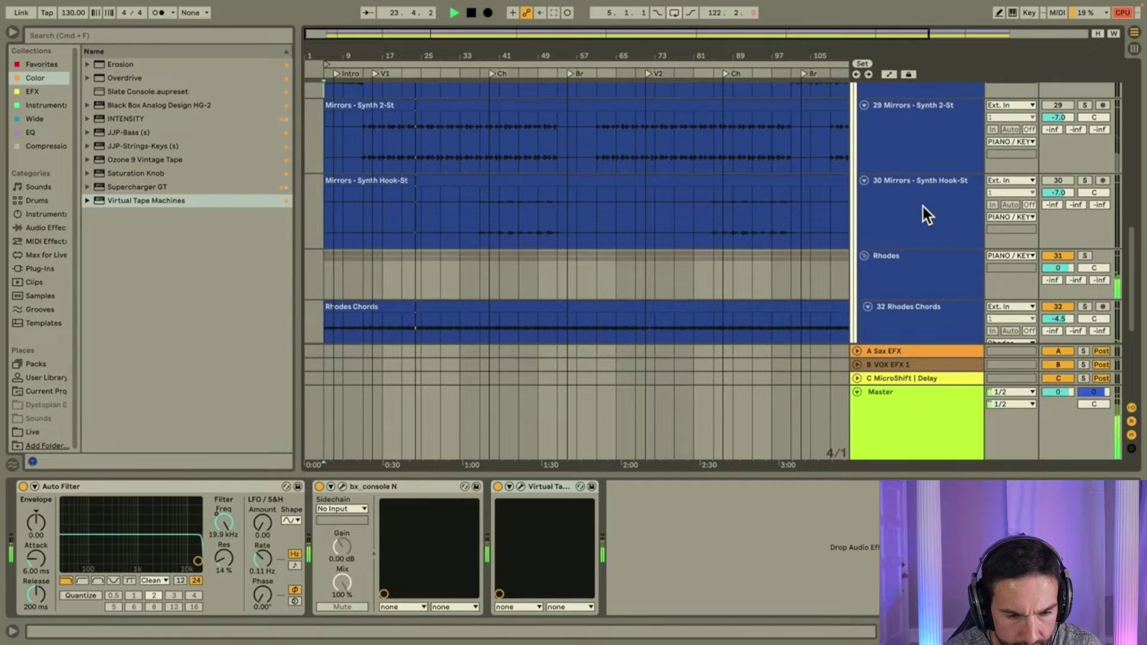
{"action": "scroll", "coordinate": [923, 207], "scroll_direction": "down", "scroll_amount": 5}
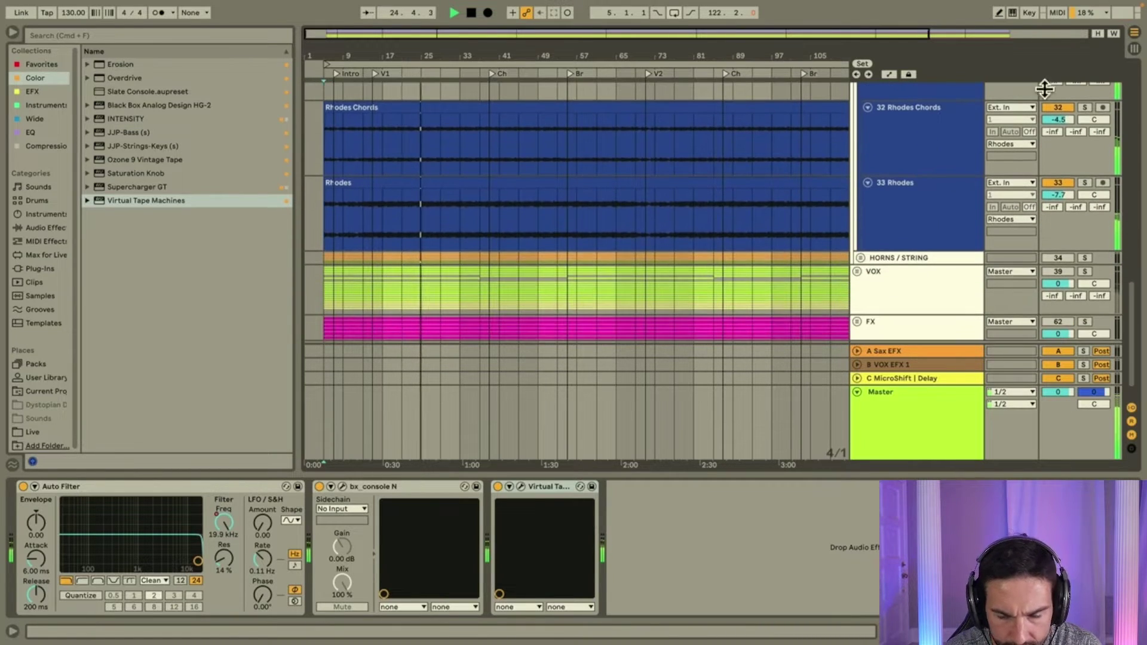
{"action": "scroll", "coordinate": [970, 151], "scroll_direction": "up", "scroll_amount": 1}
{"action": "scroll", "coordinate": [970, 152], "scroll_direction": "up", "scroll_amount": 1}
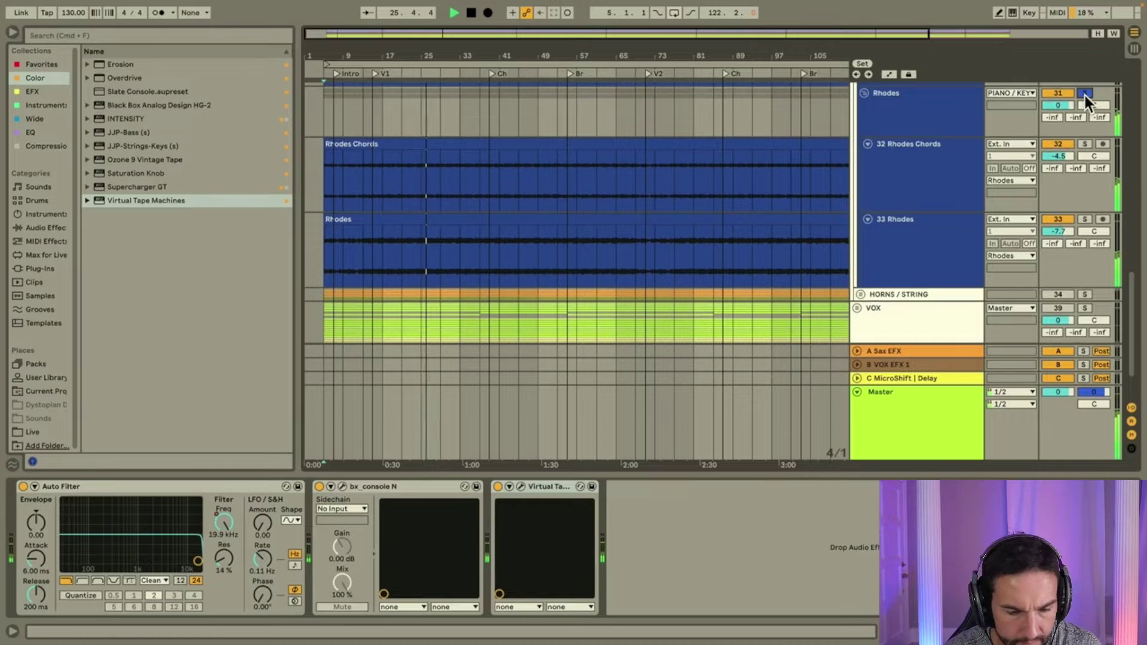
Add MStereoExpander from the Wide collection to the Rhodes group, raise its depth and end the solo.
{"action": "left_click", "coordinate": [916, 103]}
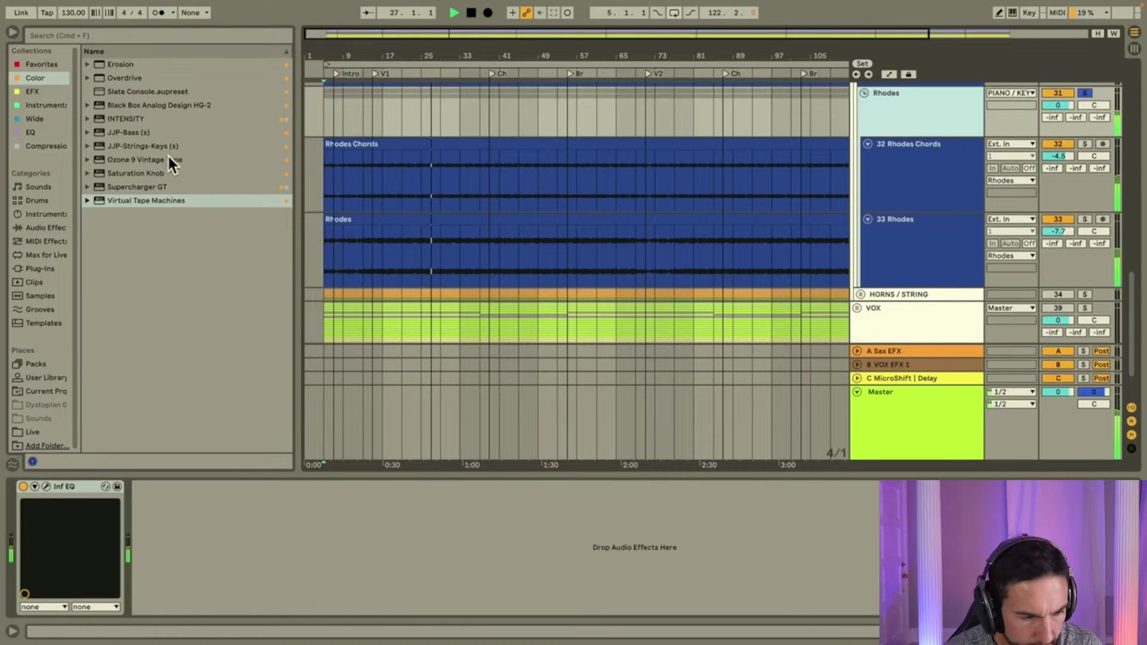
{"action": "left_click", "coordinate": [35, 119]}
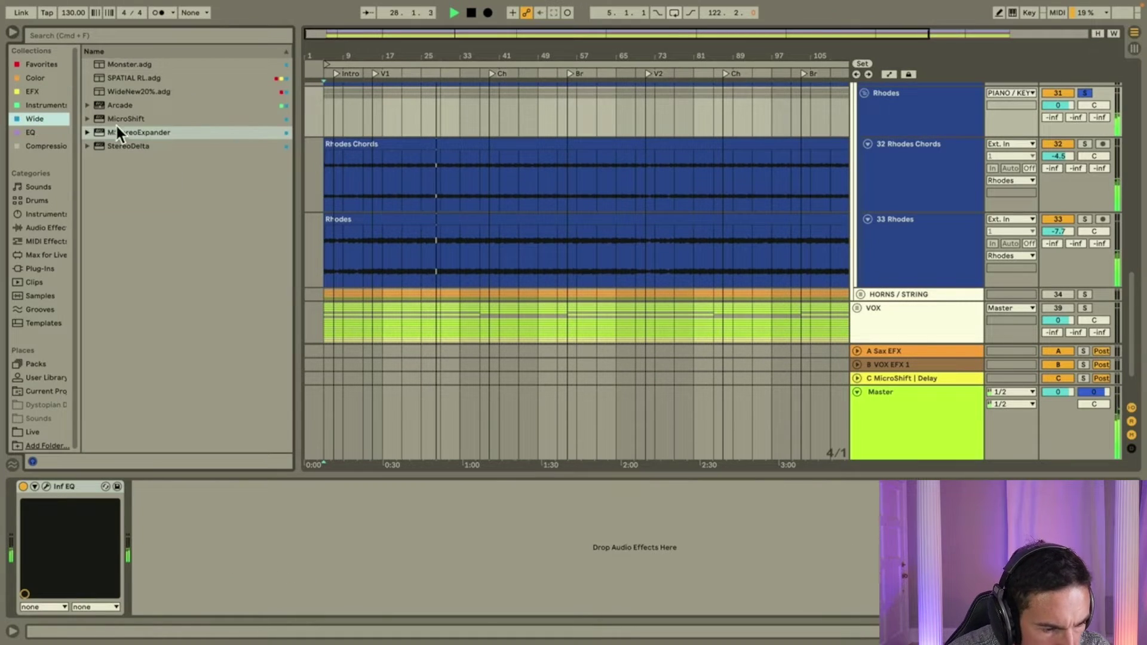
{"action": "double_click", "coordinate": [135, 132]}
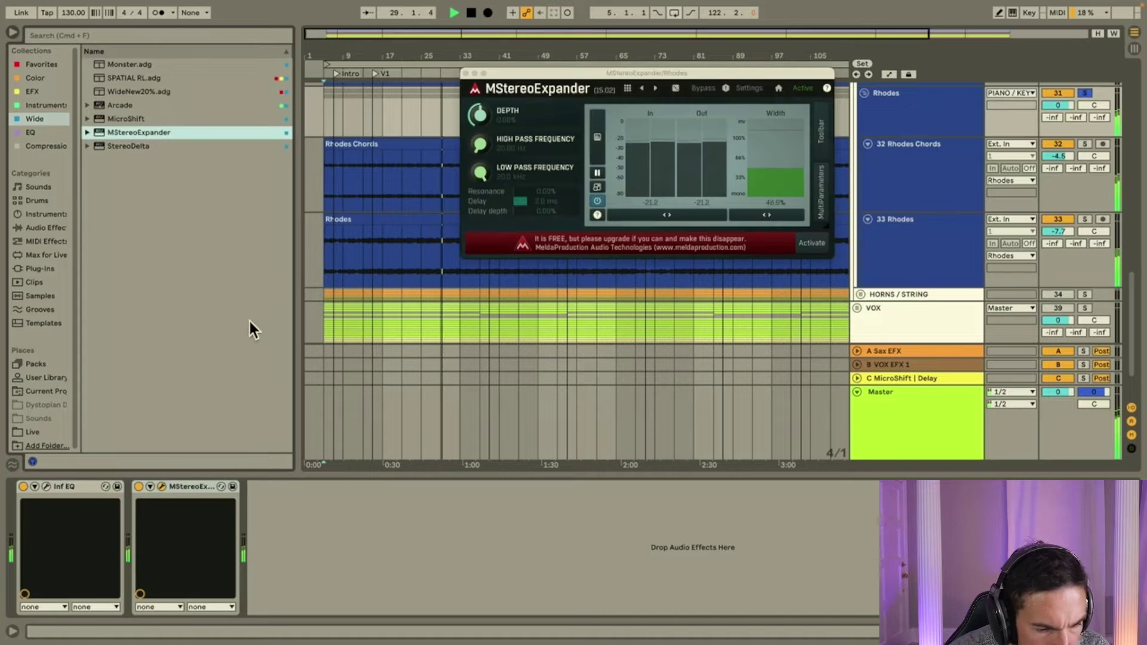
{"action": "left_click_drag", "start_coordinate": [468, 110], "coordinate": [468, 91]}
{"action": "left_click", "coordinate": [1084, 93]}
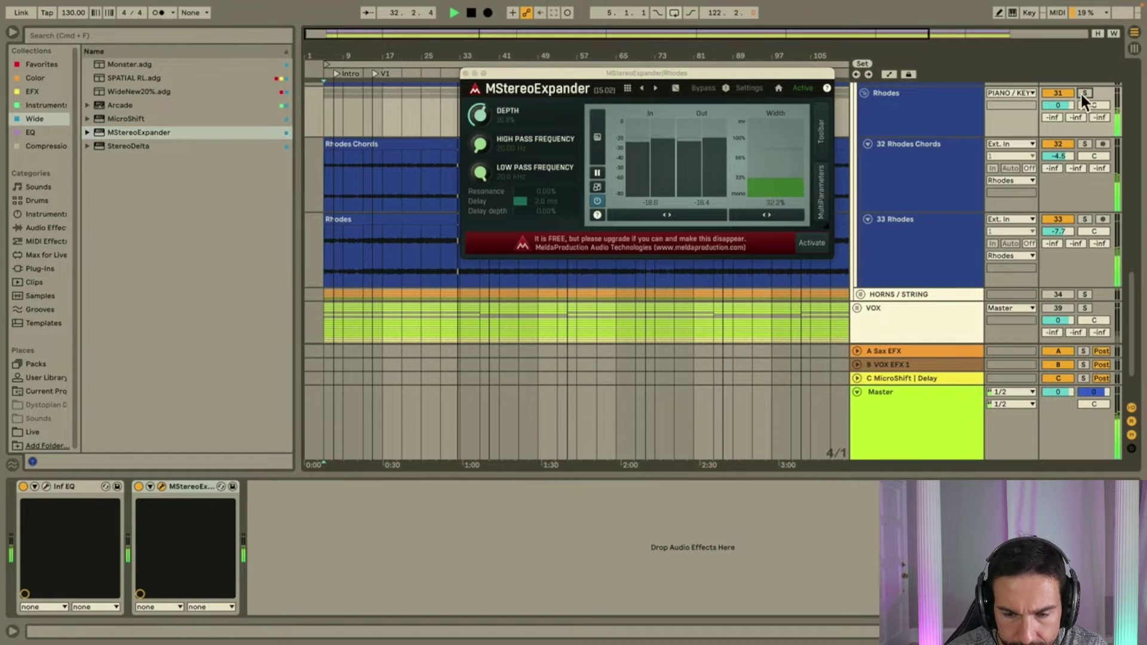
{"action": "left_click", "coordinate": [465, 73]}
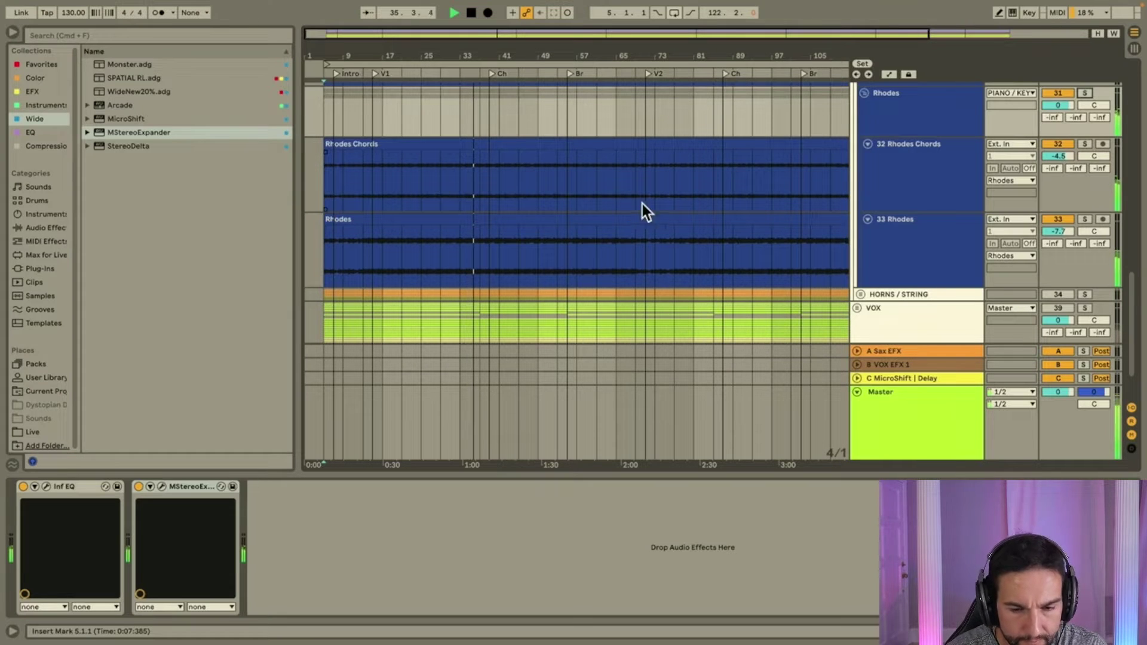
Activate the Mirrors - Synth Hook and Synth 2 tracks, and set Synth 2's volume to -7.9 dB while playing from the V1 marker.
{"action": "scroll", "coordinate": [941, 242], "scroll_direction": "up", "scroll_amount": 4}
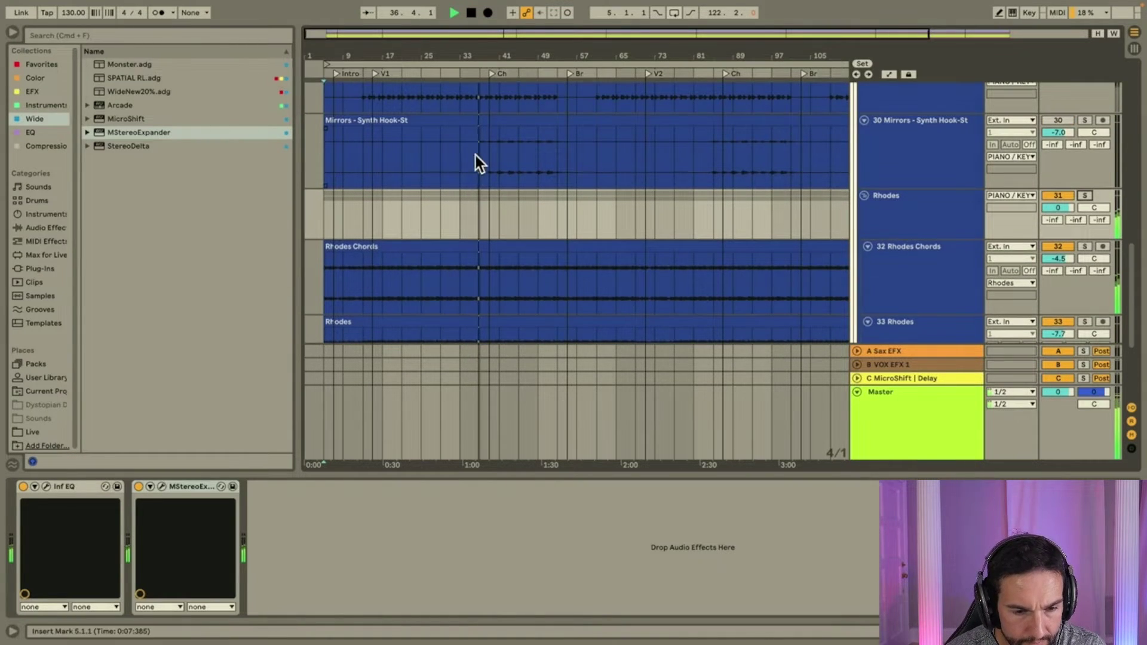
{"action": "left_click", "coordinate": [478, 163]}
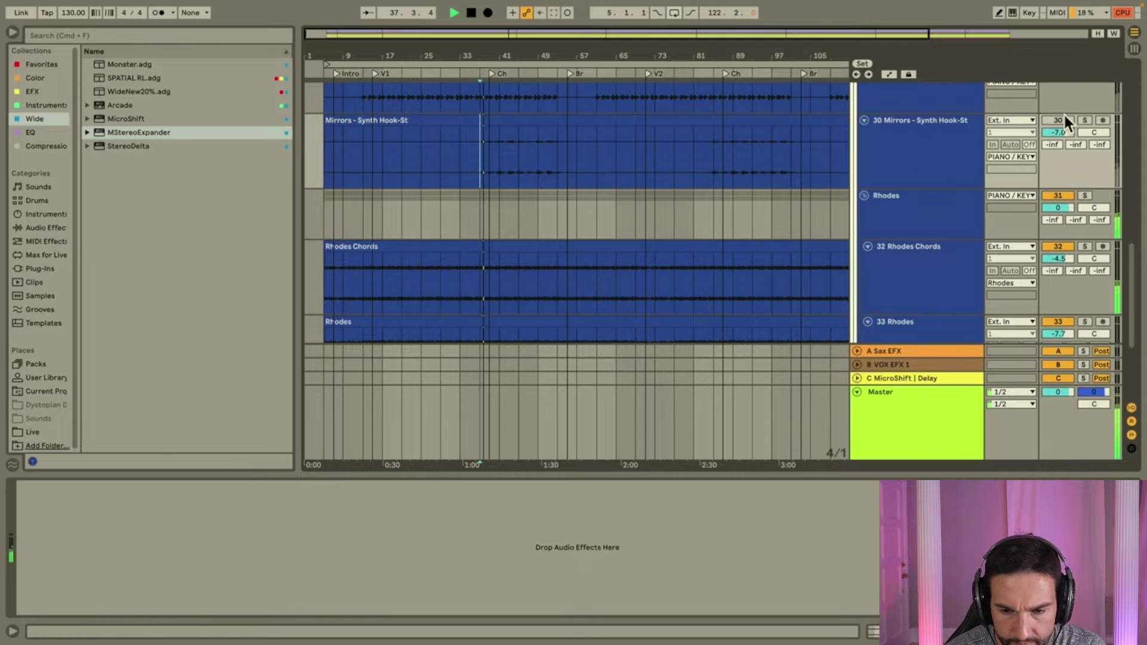
{"action": "scroll", "coordinate": [968, 209], "scroll_direction": "up", "scroll_amount": 4}
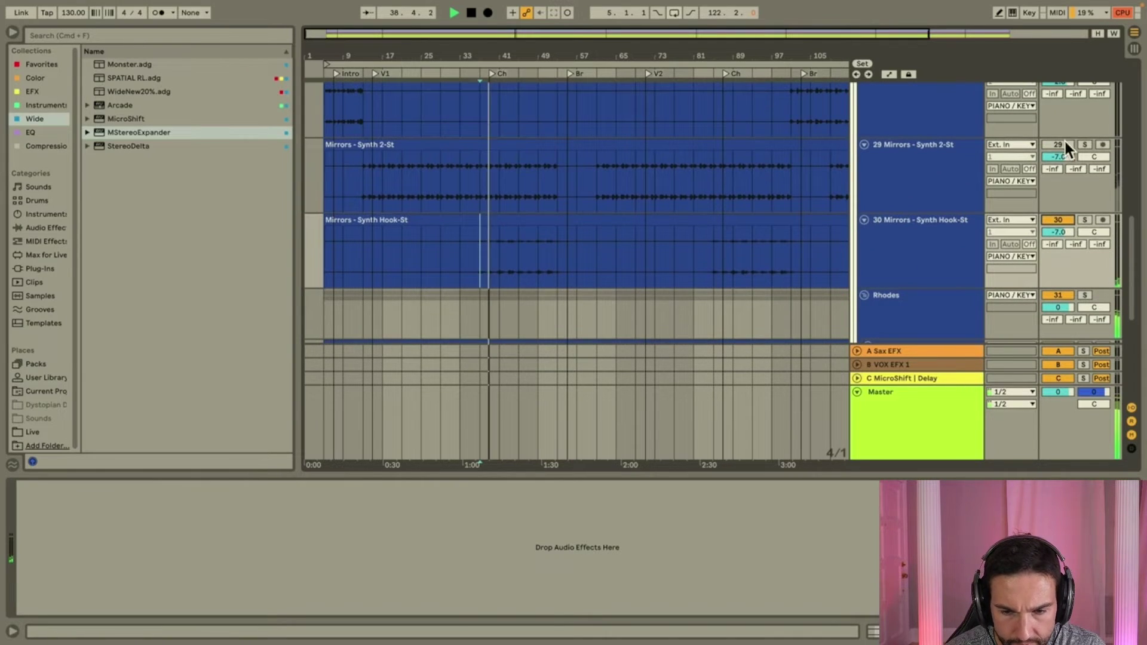
{"action": "left_click", "coordinate": [1065, 145]}
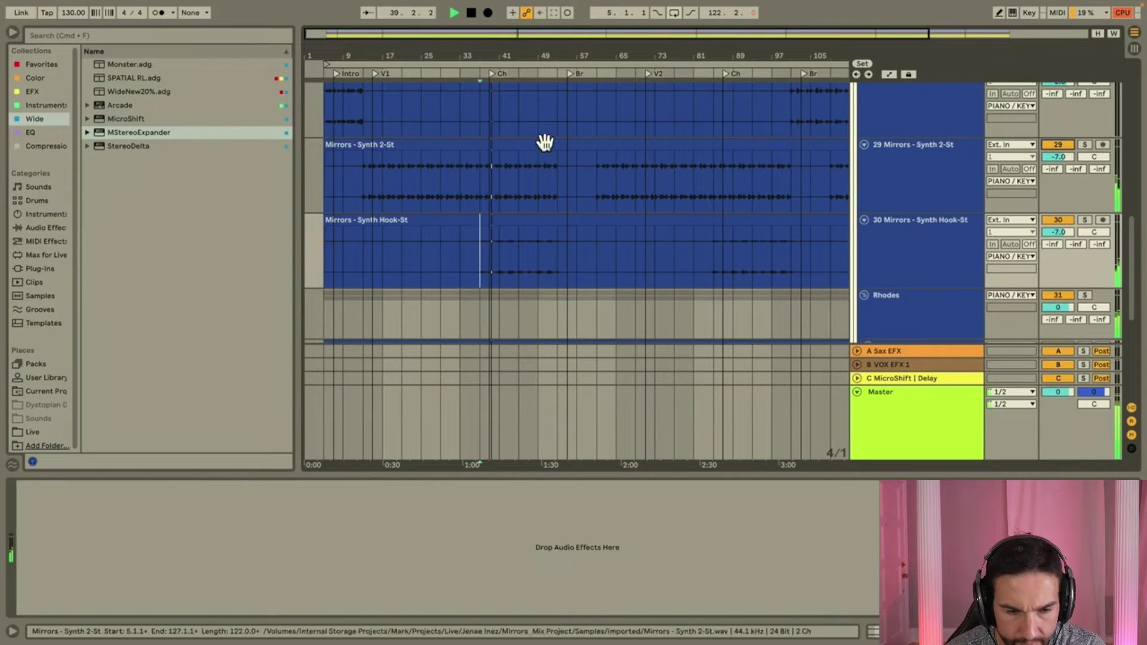
{"action": "left_click", "coordinate": [378, 191]}
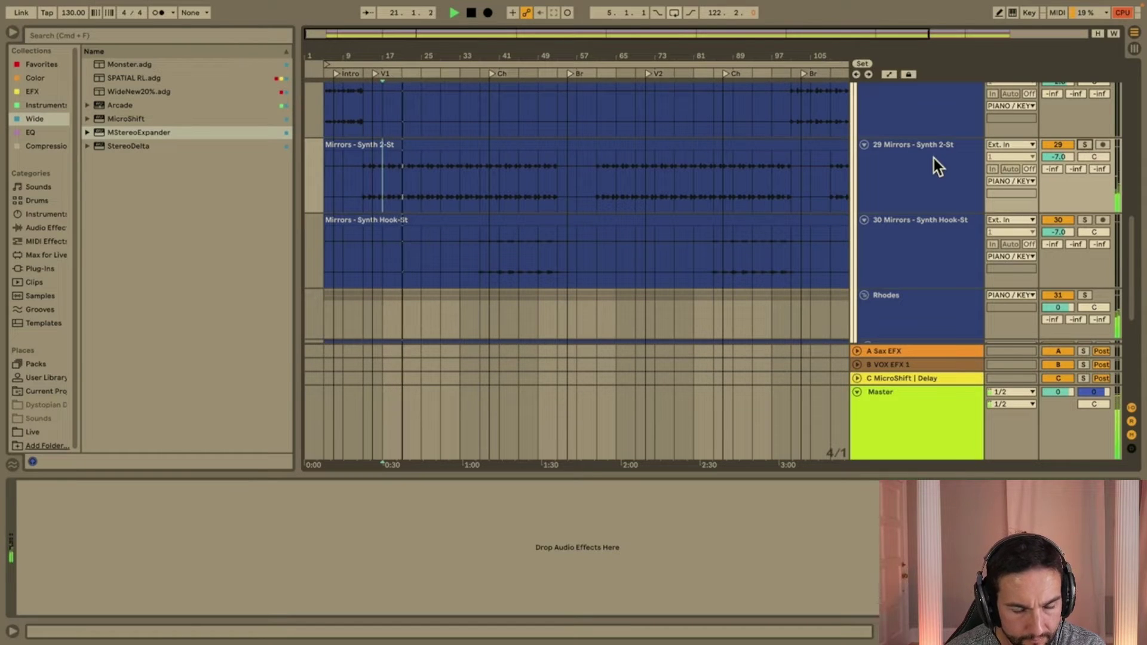
{"action": "left_click", "coordinate": [1058, 157]}
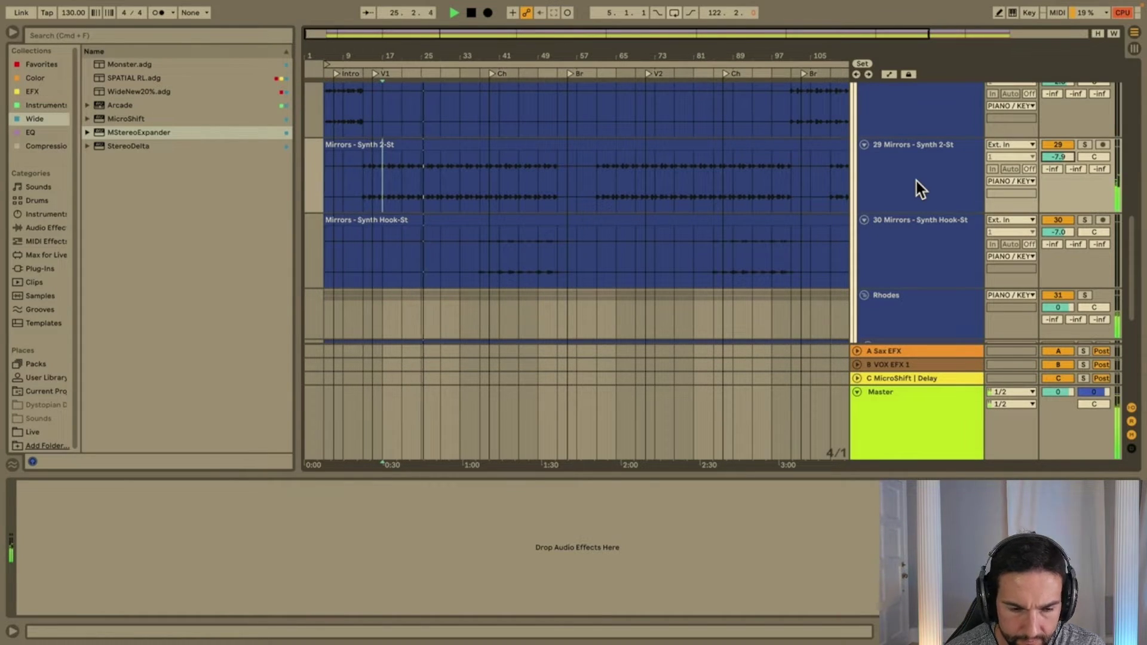
Solo the Mirrors - Synth 2 track and add Inf EQ from the EQ collection to it.
{"action": "left_click", "coordinate": [1084, 145]}
{"action": "left_click", "coordinate": [896, 158]}
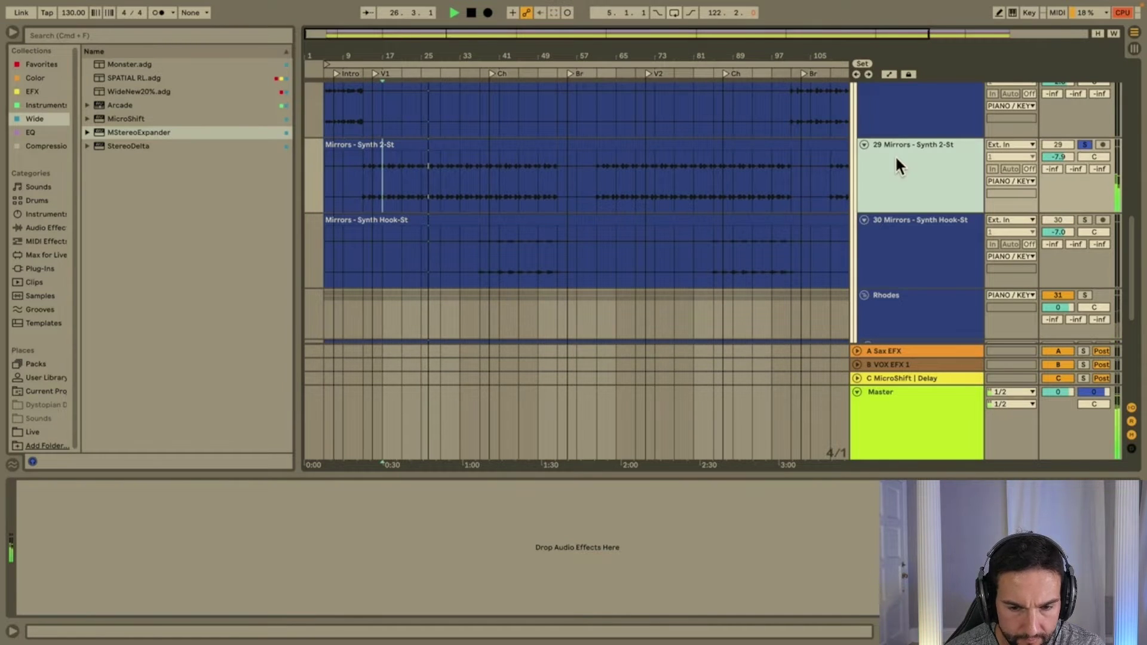
{"action": "left_click", "coordinate": [27, 128]}
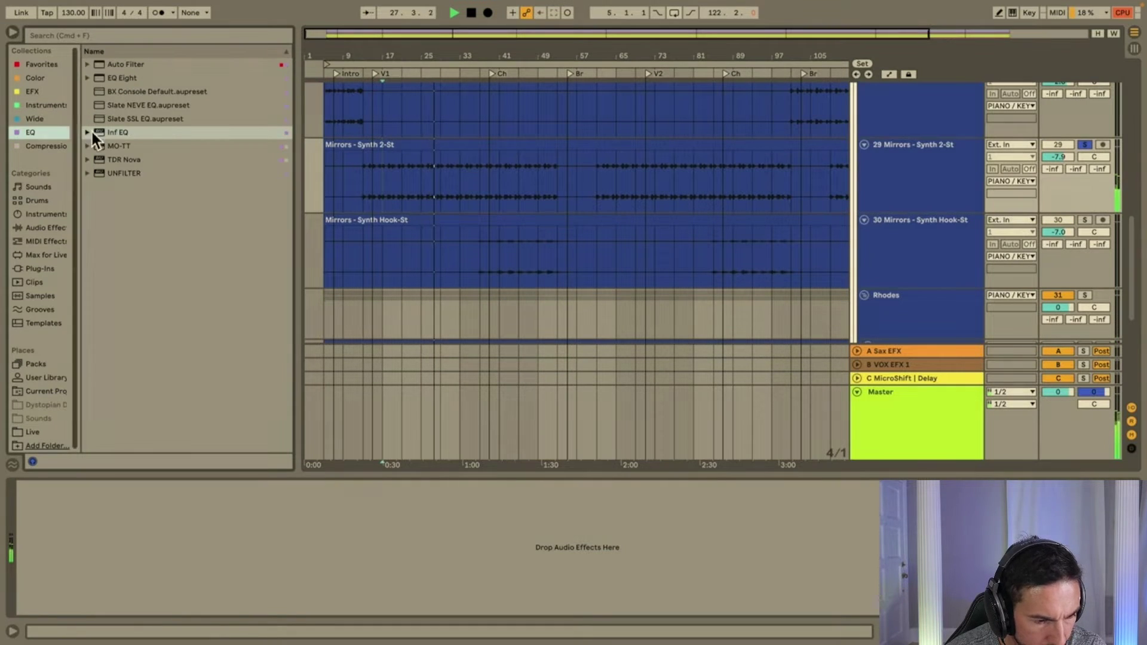
{"action": "double_click", "coordinate": [92, 132]}
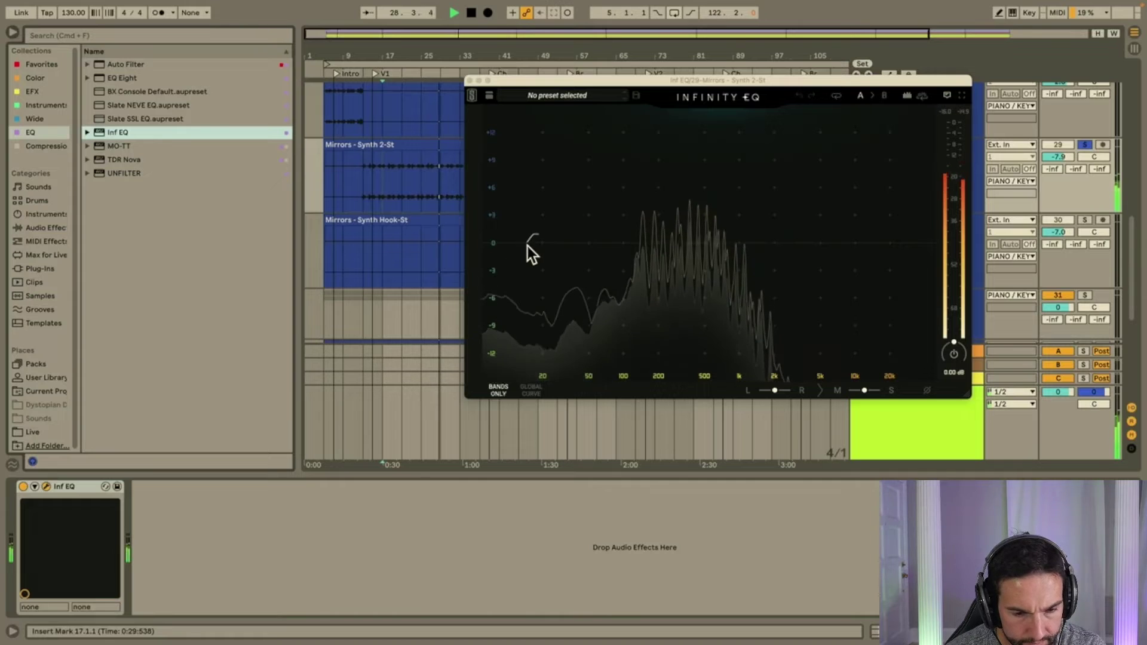
Create a high-pass band weighted towards mid in Synth 2's Inf EQ, move it to about 269 Hz and end the solo.
{"action": "left_click", "coordinate": [527, 245]}
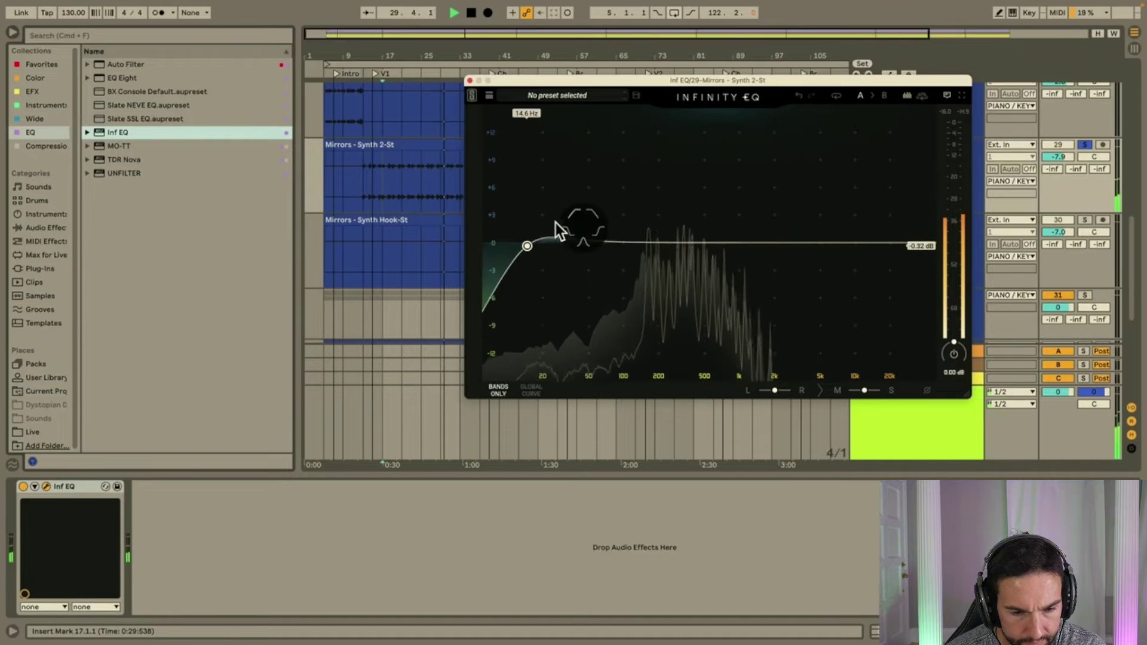
{"action": "left_click", "coordinate": [568, 228]}
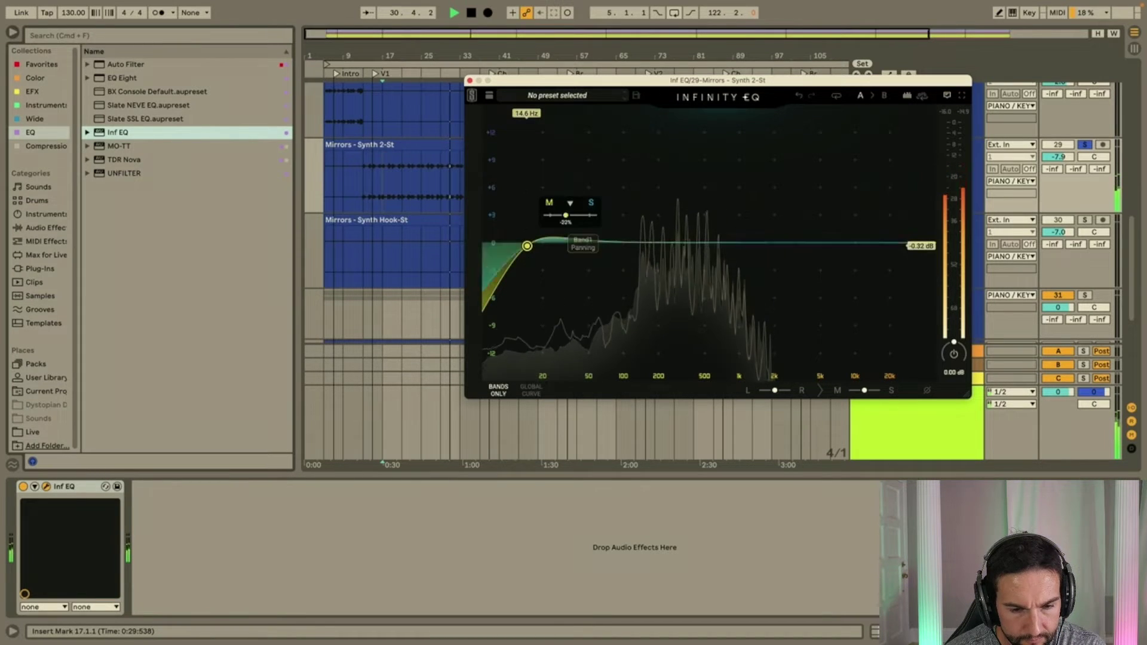
{"action": "left_click", "coordinate": [548, 216]}
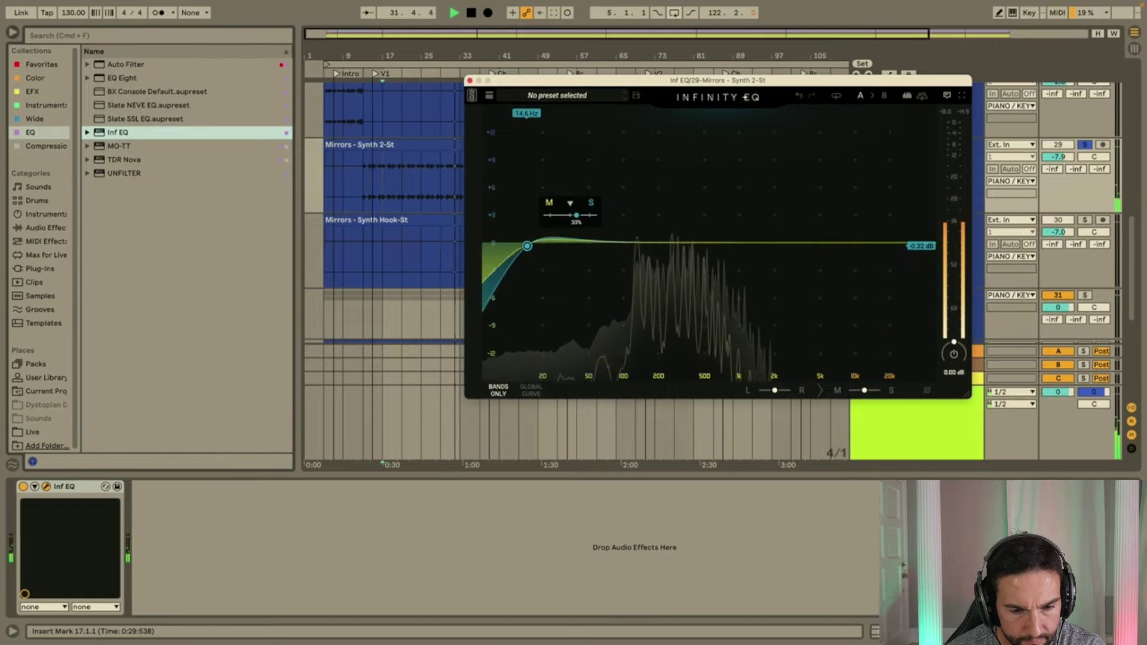
{"action": "left_click_drag", "start_coordinate": [527, 245], "coordinate": [673, 258]}
{"action": "left_click", "coordinate": [1084, 146]}
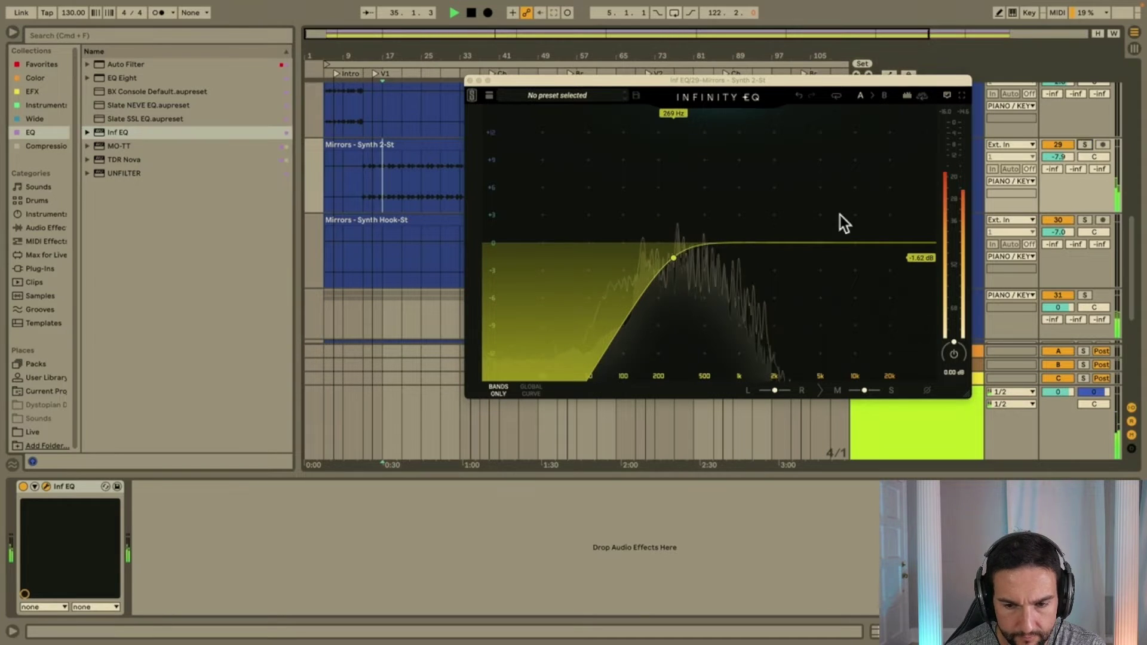
Lower Synth 2's high-pass band to about 225 Hz in Inf EQ, and set the track's volume to -6.6 dB.
{"action": "left_click", "coordinate": [674, 258]}
{"action": "left_click_drag", "start_coordinate": [674, 258], "coordinate": [665, 258]}
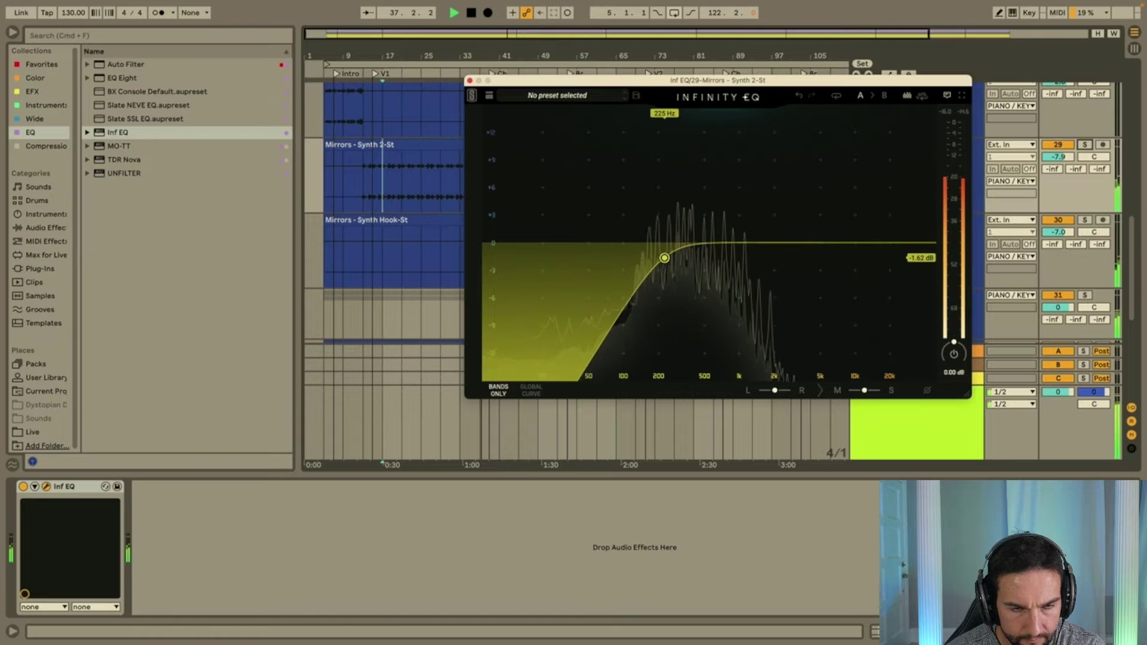
{"action": "left_click", "coordinate": [470, 80]}
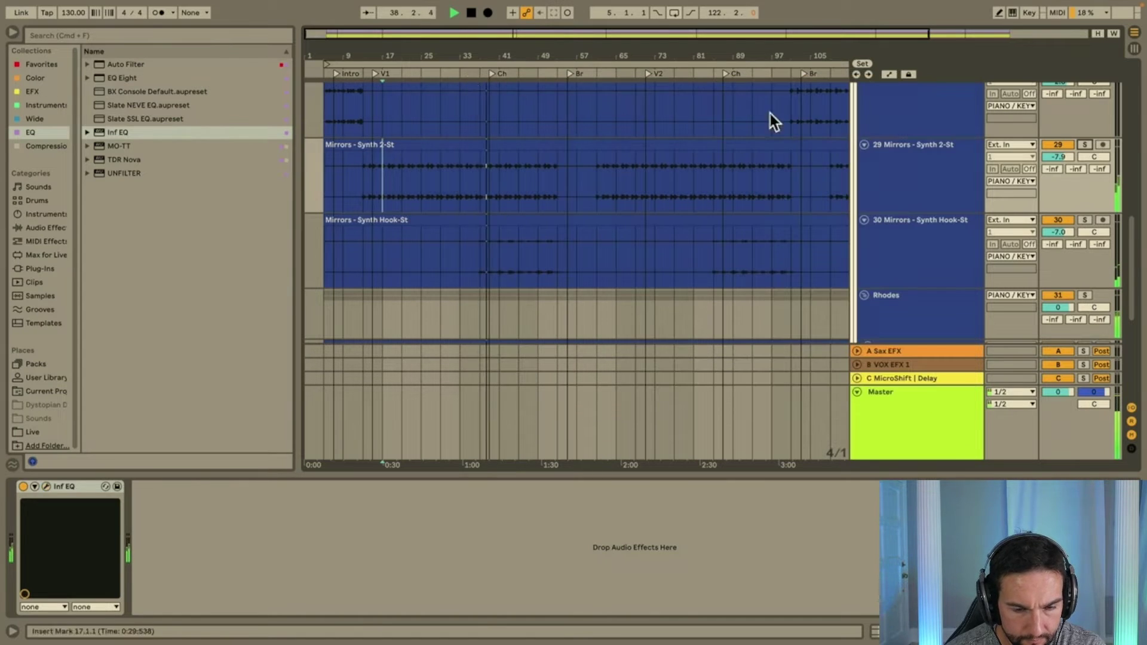
{"action": "left_click_drag", "start_coordinate": [1059, 156], "coordinate": [1059, 151]}
Check the Mirrors - Synth Hook track in solo and set its volume to -5.8 dB.
{"action": "scroll", "coordinate": [891, 166], "scroll_direction": "down", "scroll_amount": 3}
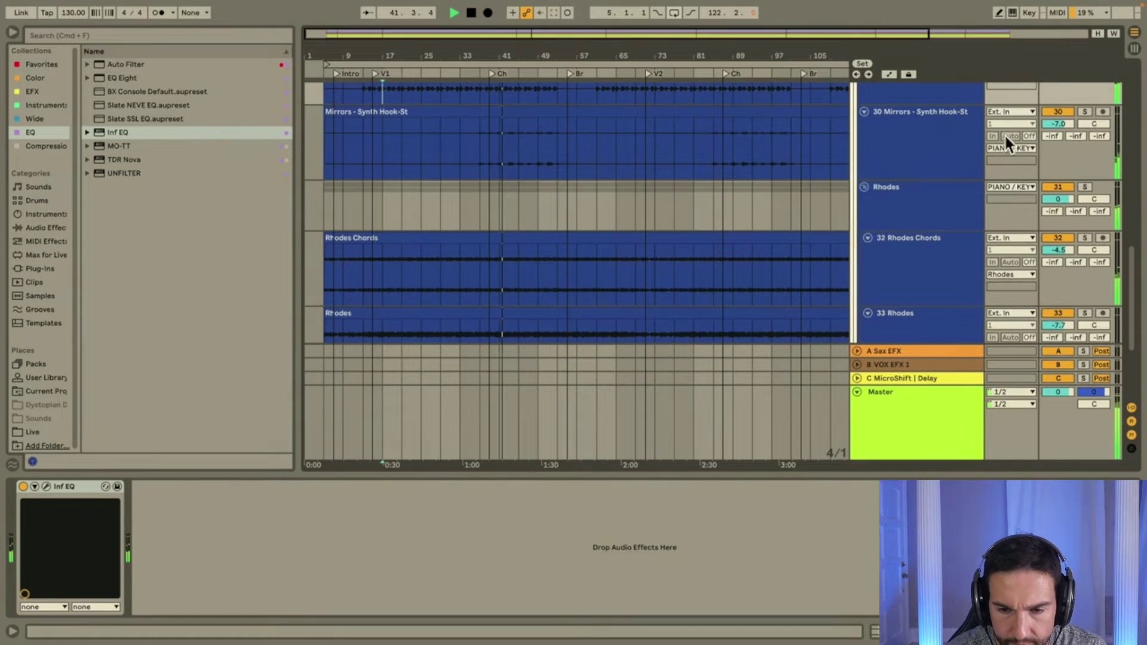
{"action": "left_click", "coordinate": [1084, 112]}
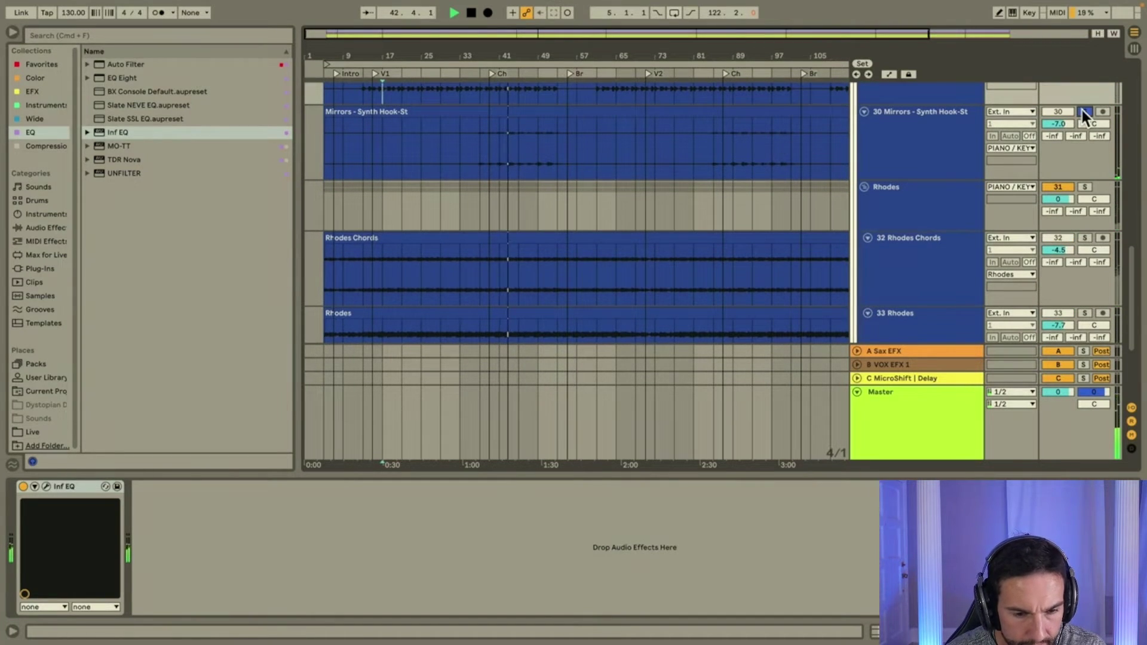
{"action": "left_click", "coordinate": [1084, 111]}
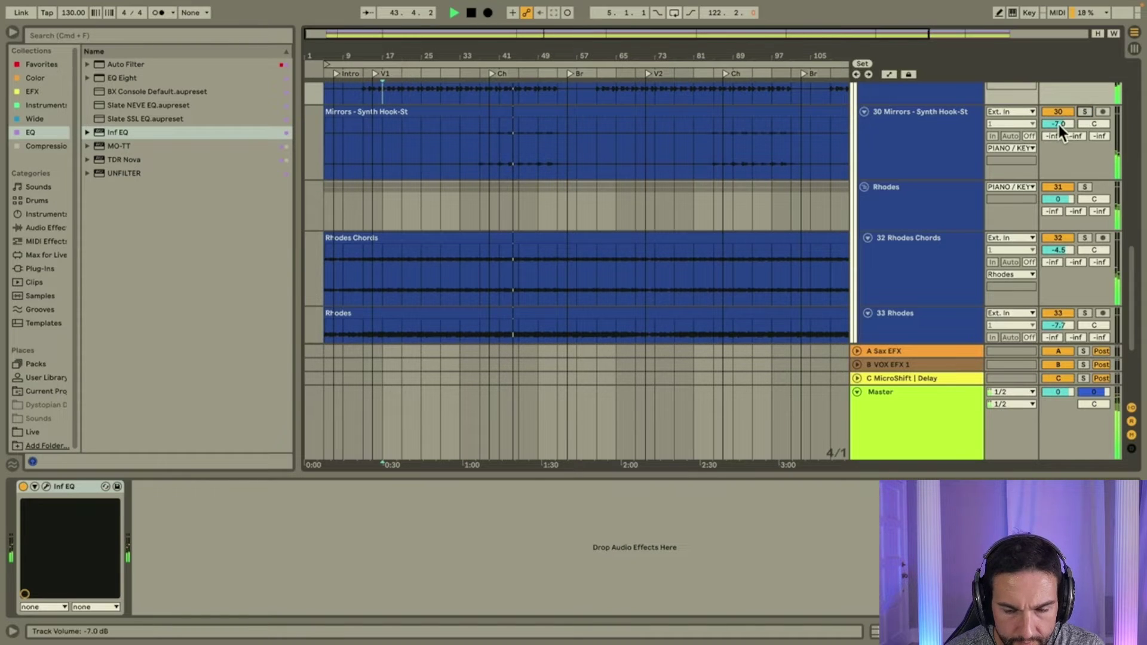
{"action": "left_click_drag", "start_coordinate": [1058, 124], "coordinate": [1057, 117]}
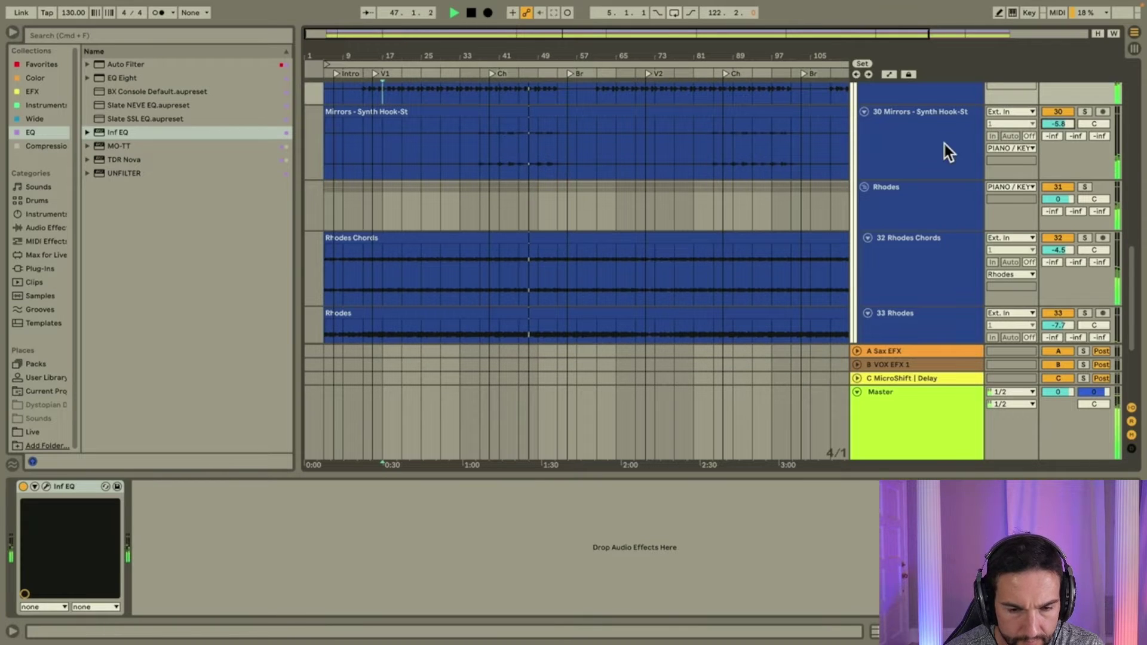
Listen to the Rhodes group and the Synth 2 track in solo, and return to the full mix.
{"action": "left_click", "coordinate": [1085, 186]}
{"action": "scroll", "coordinate": [1085, 187], "scroll_direction": "up", "scroll_amount": 3}
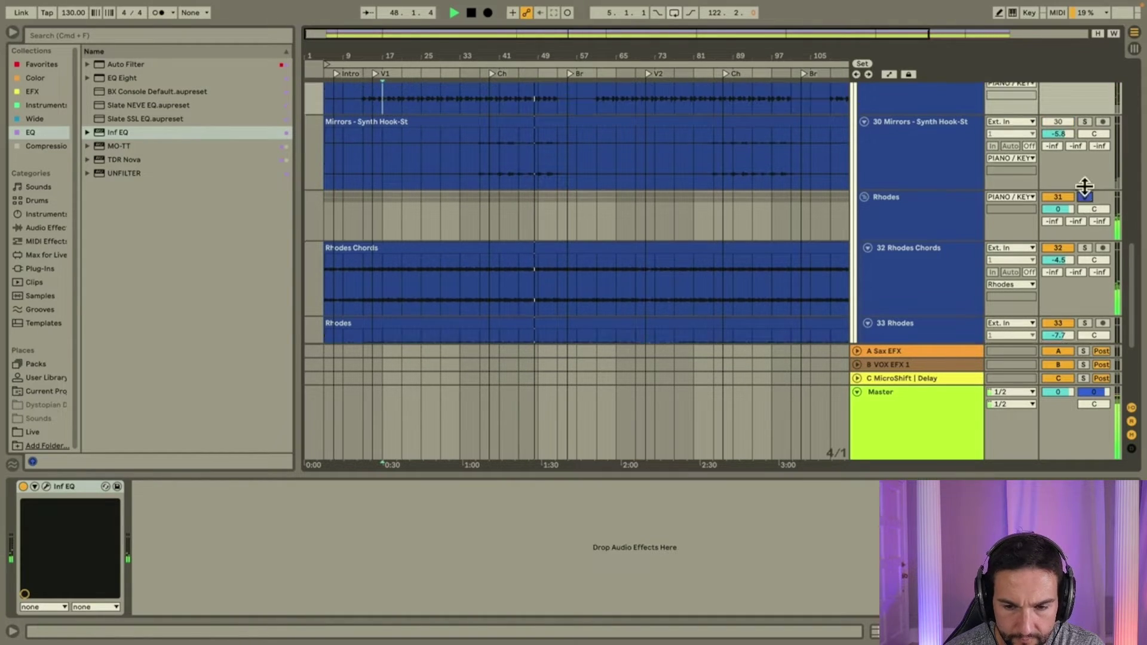
{"action": "left_click", "coordinate": [1085, 187]}
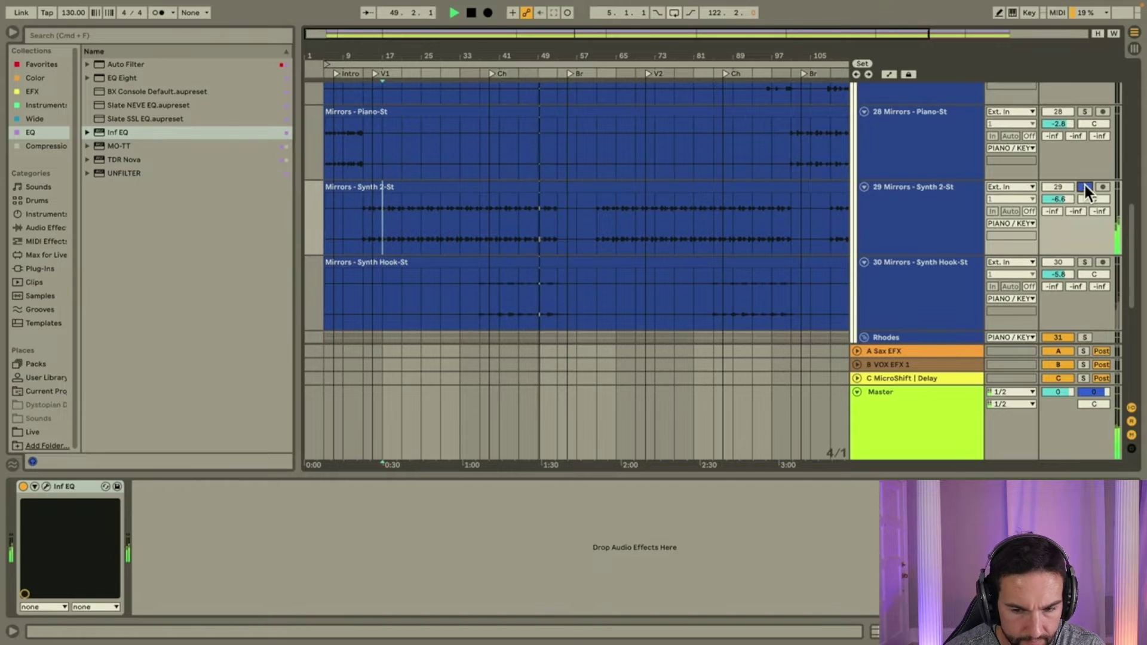
{"action": "scroll", "coordinate": [1085, 185], "scroll_direction": "down", "scroll_amount": 5}
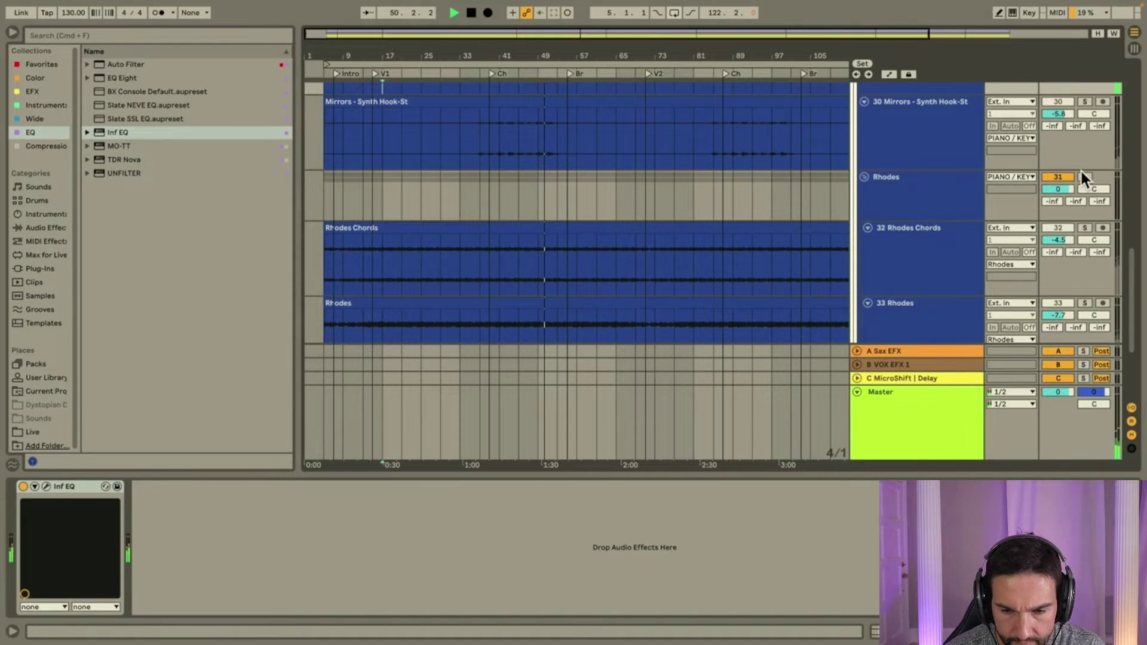
{"action": "left_click", "coordinate": [1085, 175]}
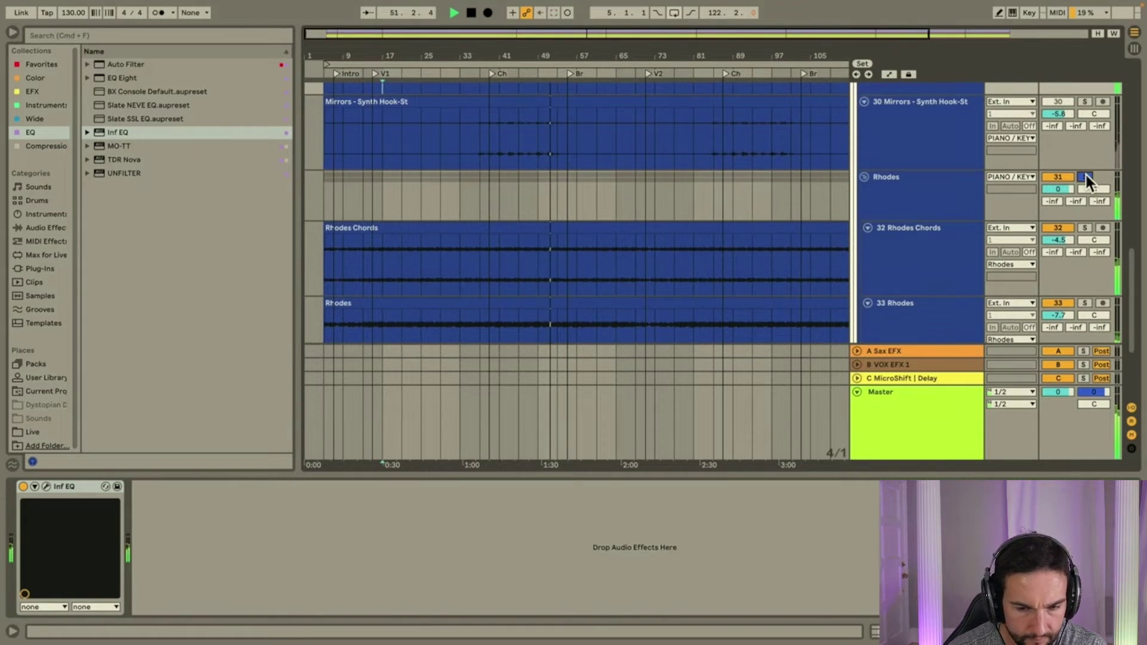
{"action": "left_click", "coordinate": [1085, 175]}
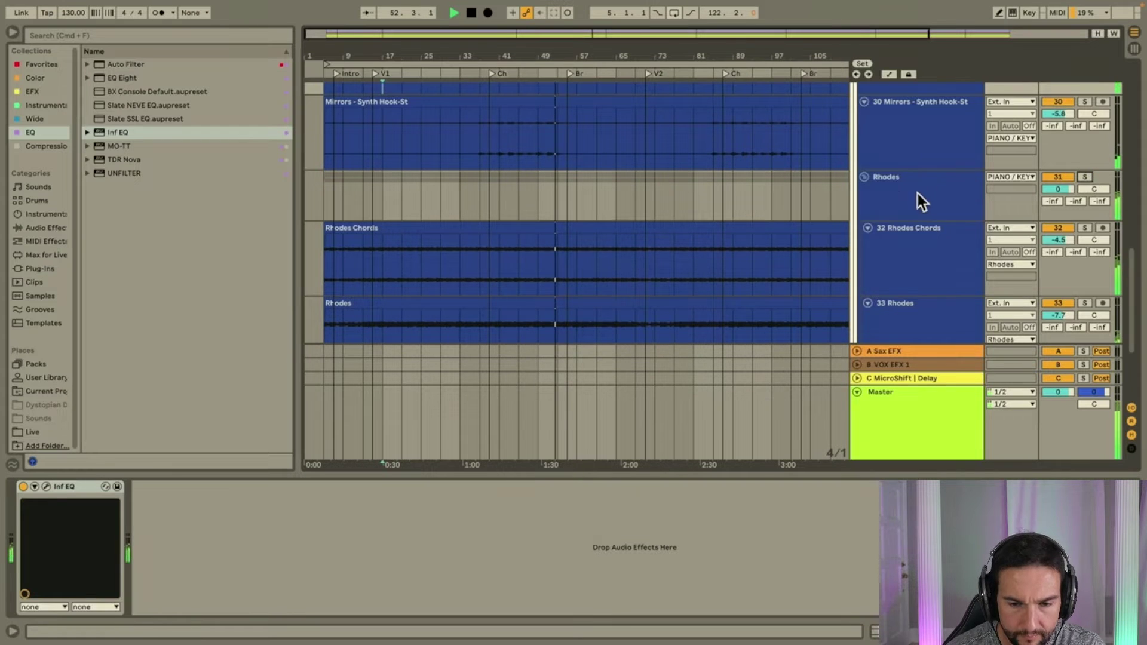
Collapse the Rhodes group in the arrangement.
{"action": "scroll", "coordinate": [916, 195], "scroll_direction": "up", "scroll_amount": 1}
{"action": "left_click", "coordinate": [864, 194]}
{"action": "scroll", "coordinate": [866, 195], "scroll_direction": "up", "scroll_amount": 4}
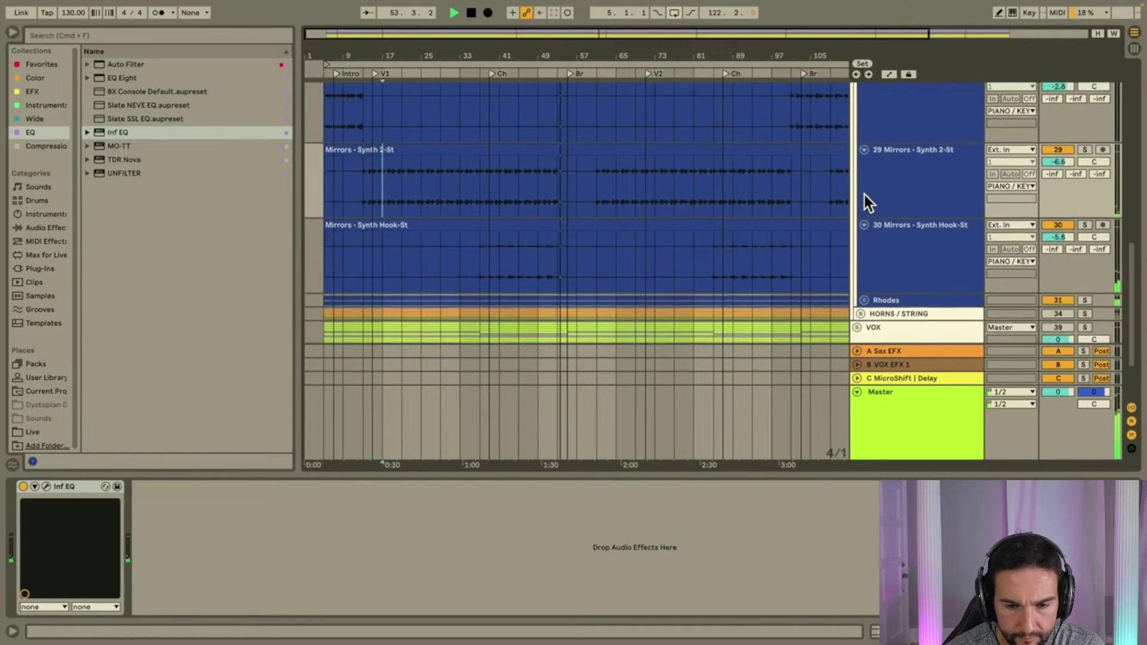
{"action": "scroll", "coordinate": [865, 195], "scroll_direction": "up", "scroll_amount": 5}
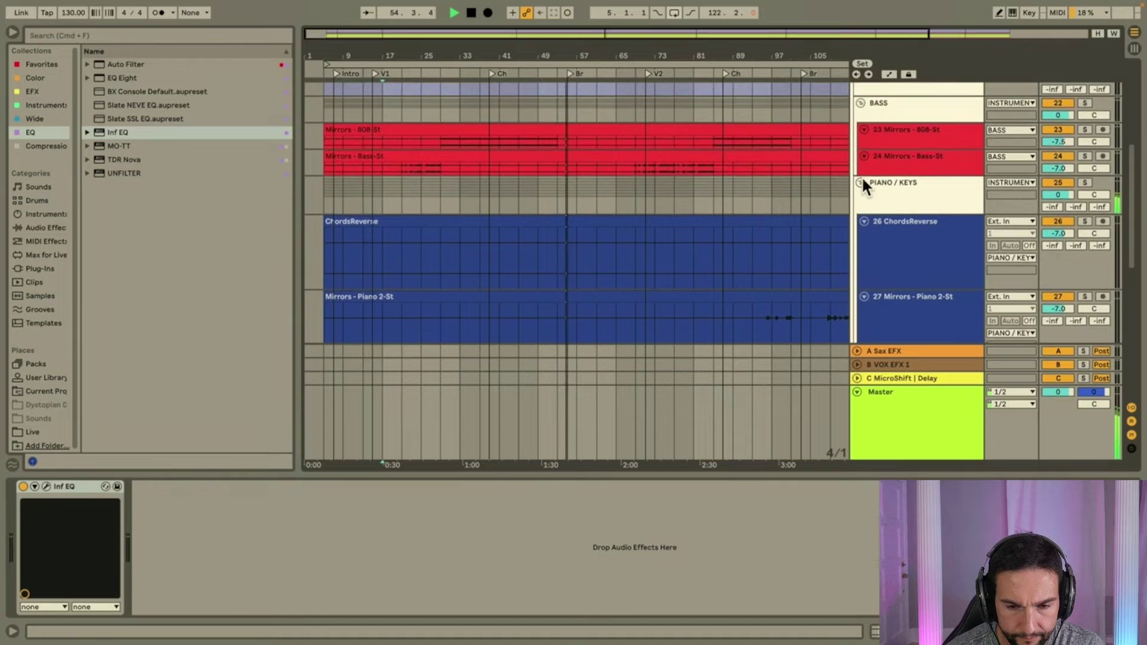
Expand the HORNS / STRING group and activate it so its tracks are heard.
{"action": "scroll", "coordinate": [873, 213], "scroll_direction": "down", "scroll_amount": 10}
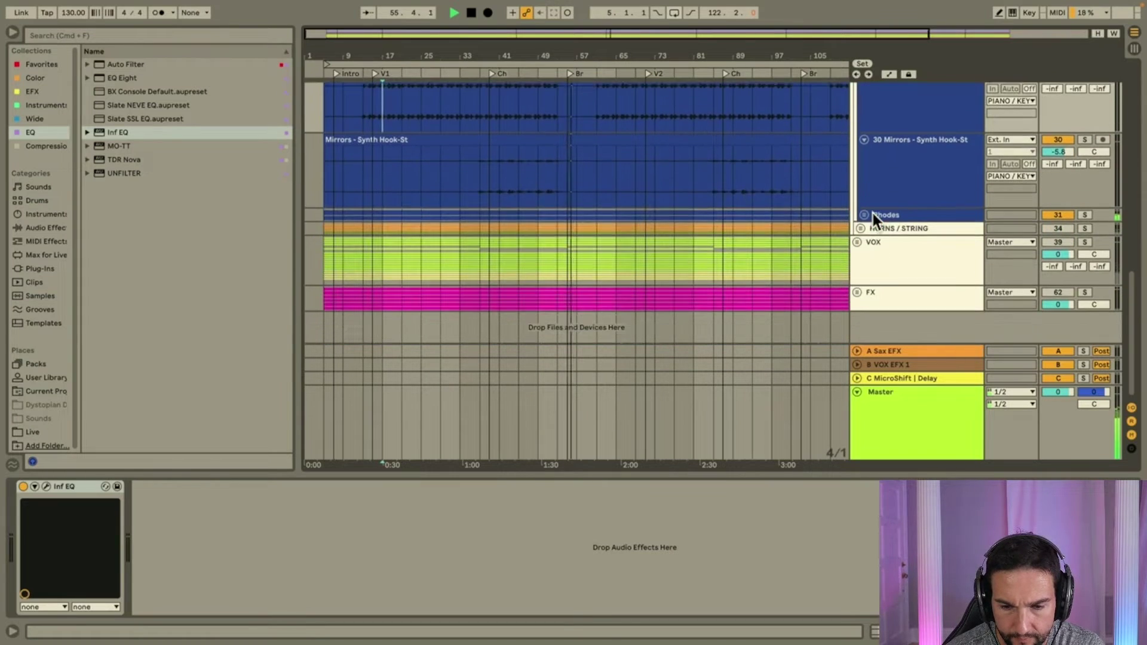
{"action": "left_click", "coordinate": [860, 228]}
{"action": "scroll", "coordinate": [836, 239], "scroll_direction": "down", "scroll_amount": 2}
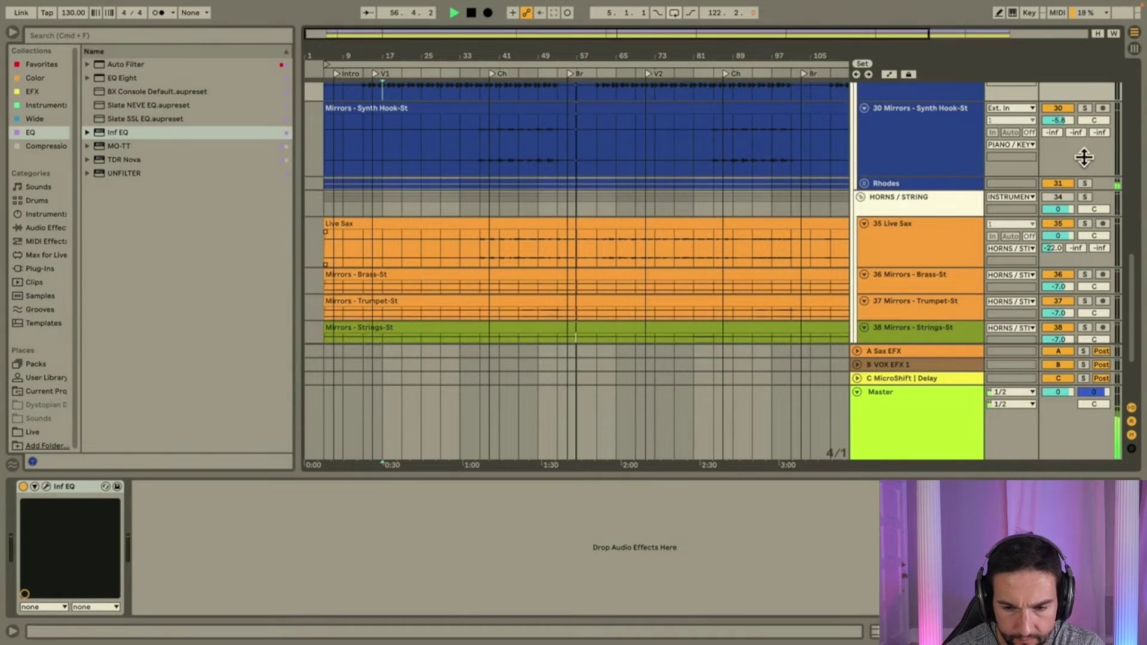
{"action": "left_click", "coordinate": [1061, 196]}
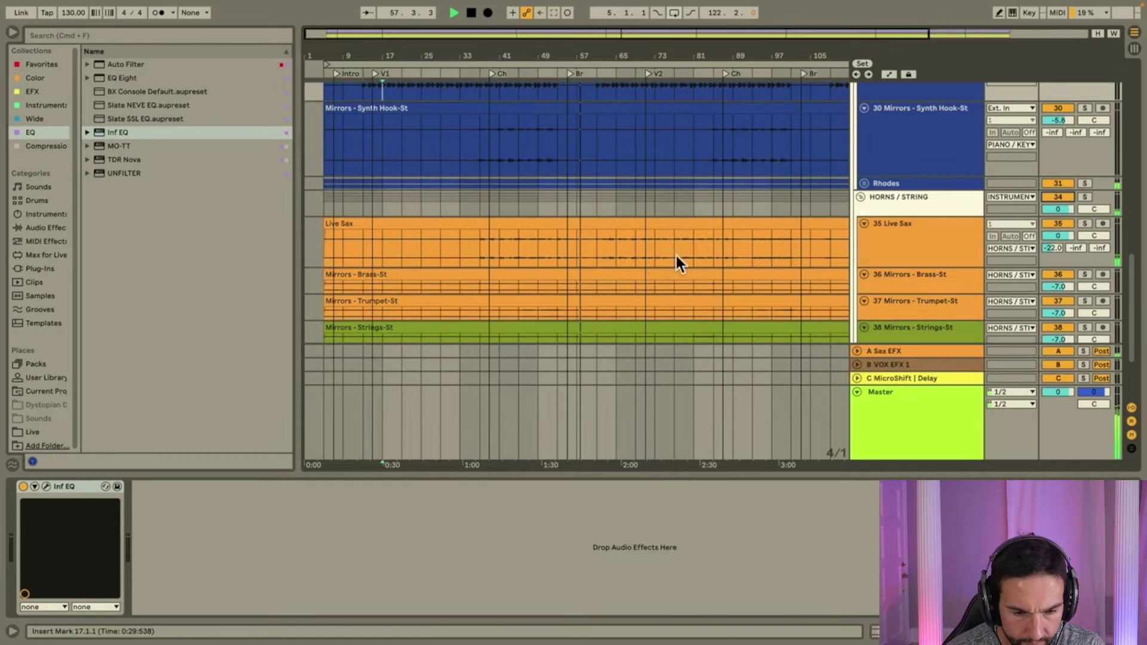
Restart playback from bar 37, just before the first chorus.
{"action": "left_click", "coordinate": [487, 254]}
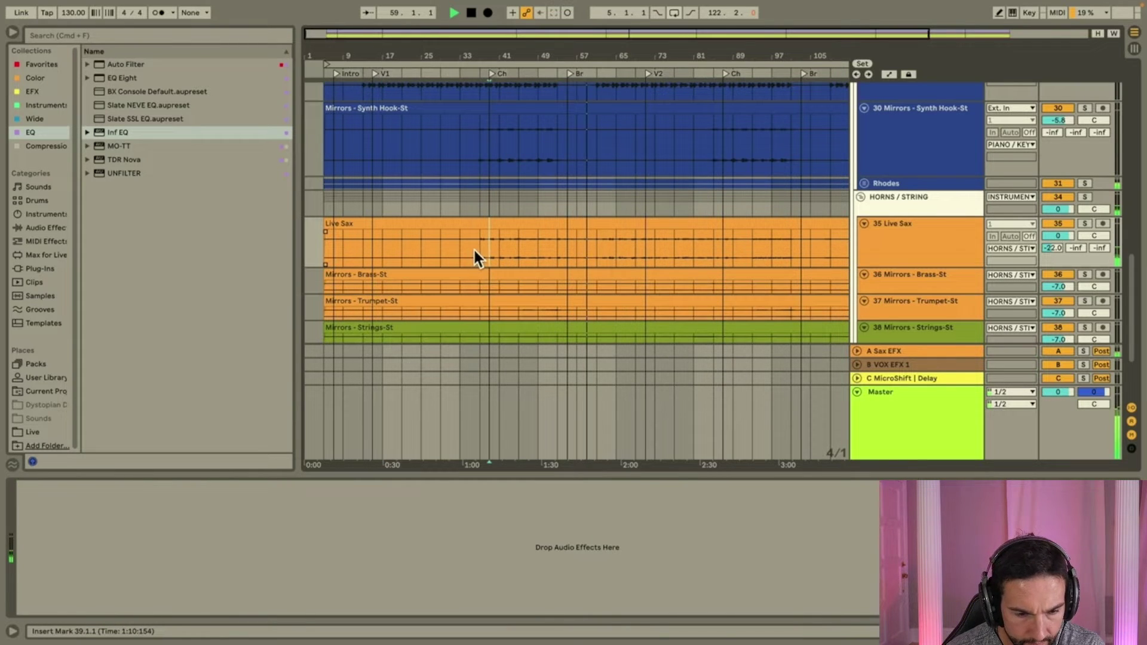
{"action": "key", "text": "space"}
{"action": "key", "text": "space"}
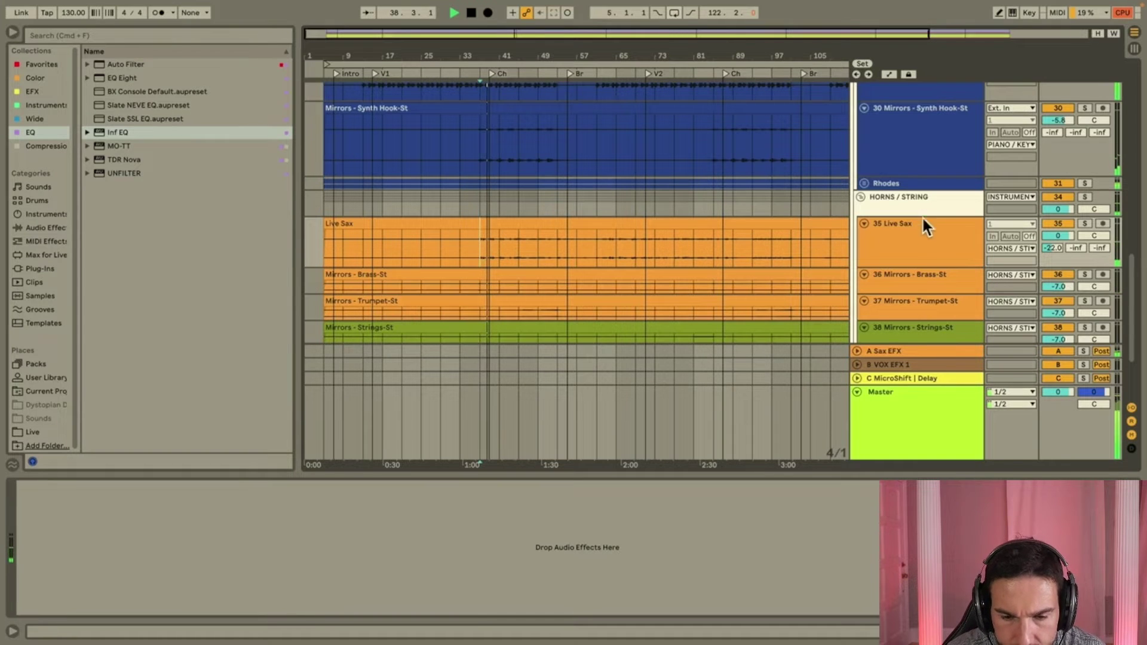
Load the BX Console Default EQ preset on the Live Sax track and randomize its console channel for this one instance.
{"action": "left_click", "coordinate": [917, 234]}
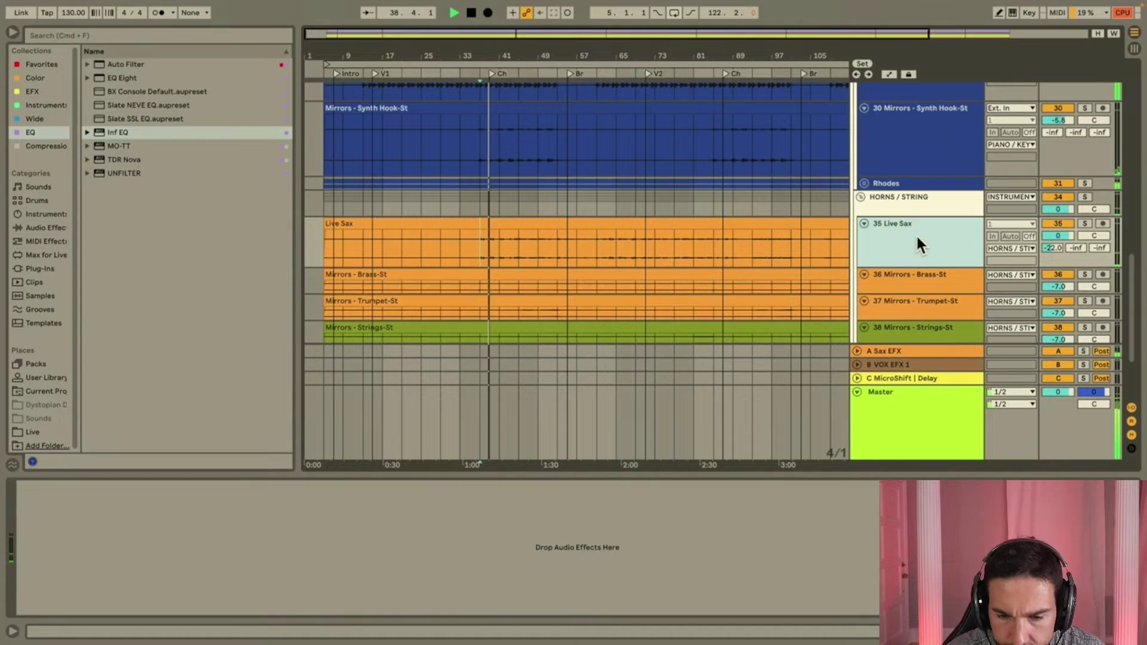
{"action": "double_click", "coordinate": [141, 92]}
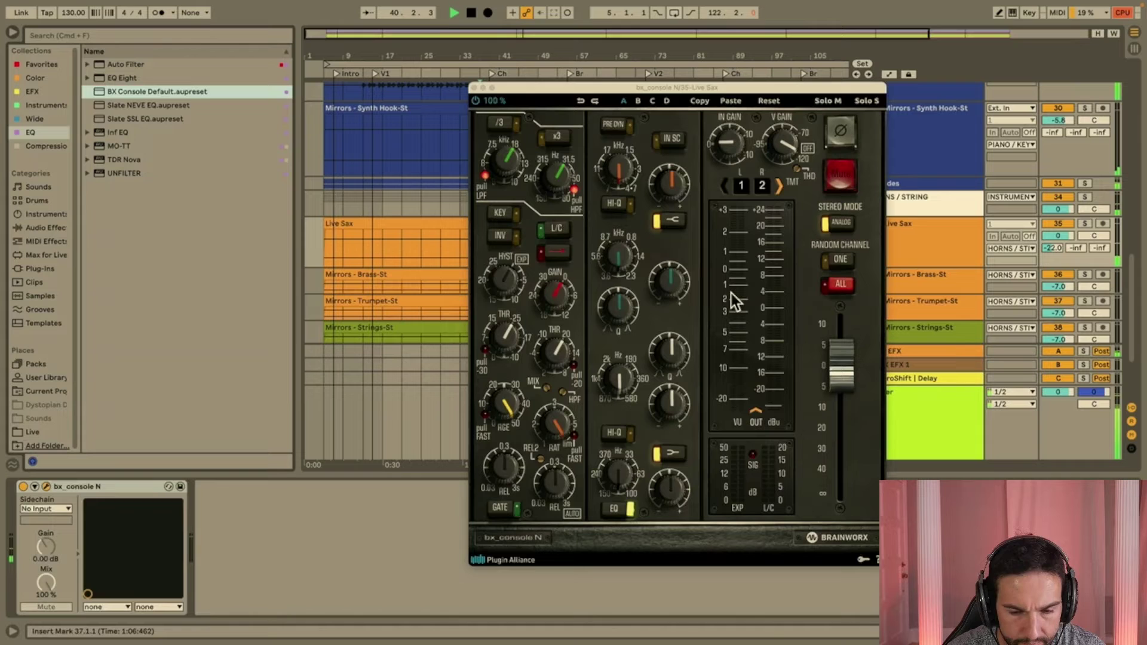
{"action": "left_click", "coordinate": [837, 259]}
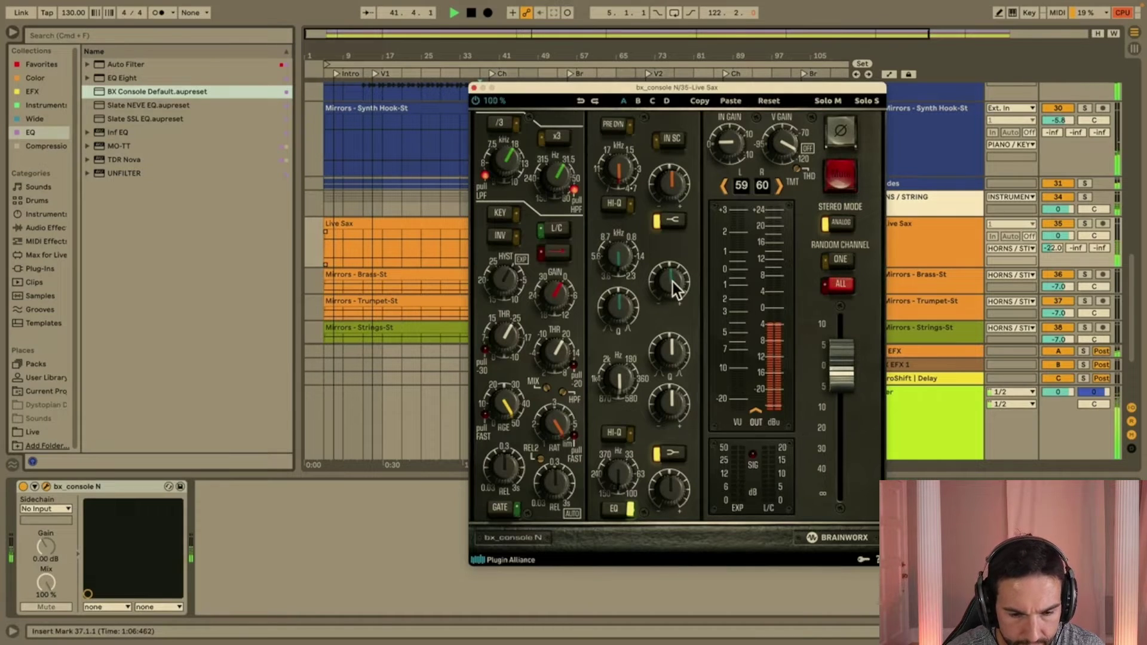
Shape a gentle high-mid cut in the Live Sax console EQ by adjusting the band's gain, frequency and Q, and close the plugin window.
{"action": "mouse_move", "coordinate": [627, 257]}
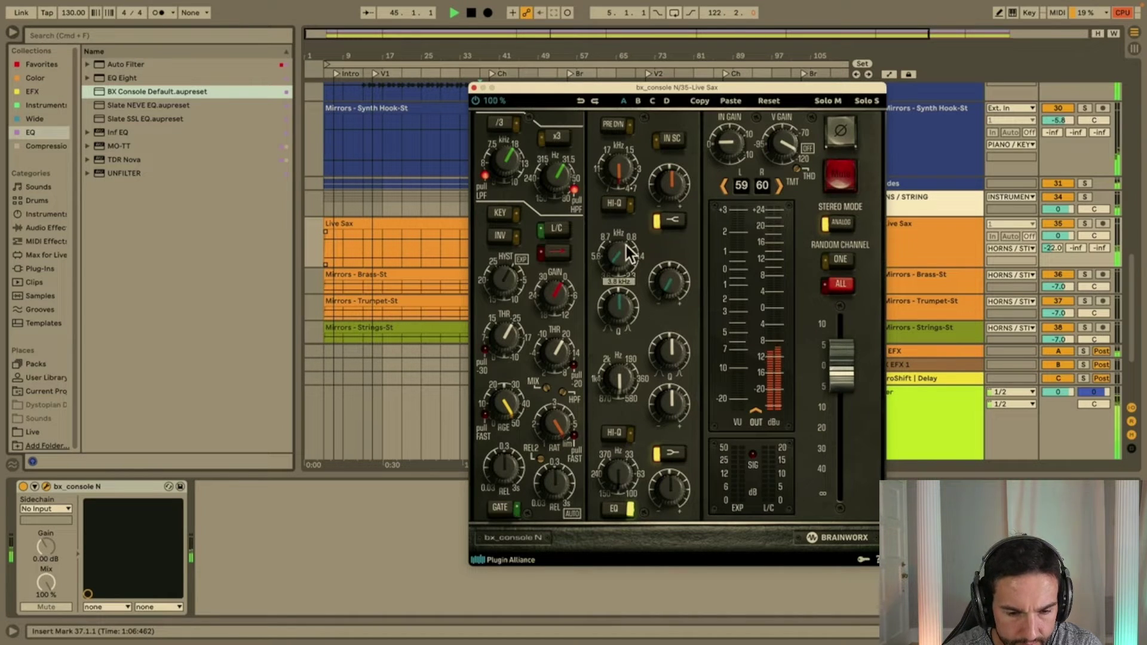
{"action": "left_click_drag", "start_coordinate": [670, 278], "coordinate": [674, 245]}
{"action": "left_click_drag", "start_coordinate": [626, 299], "coordinate": [626, 317]}
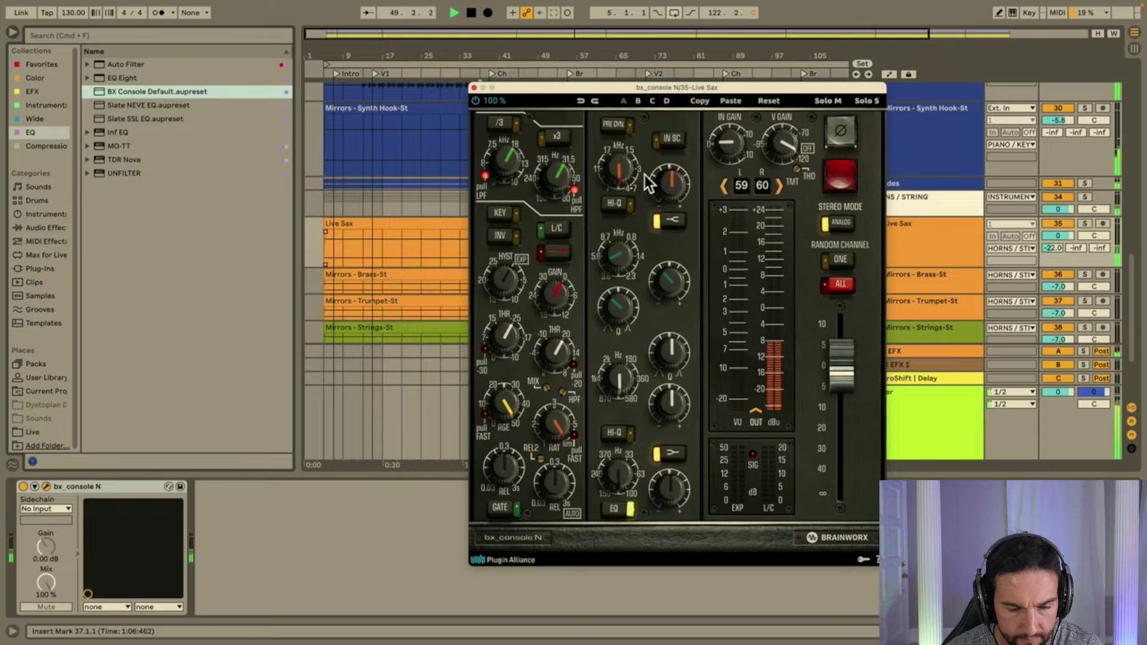
{"action": "left_click", "coordinate": [474, 87]}
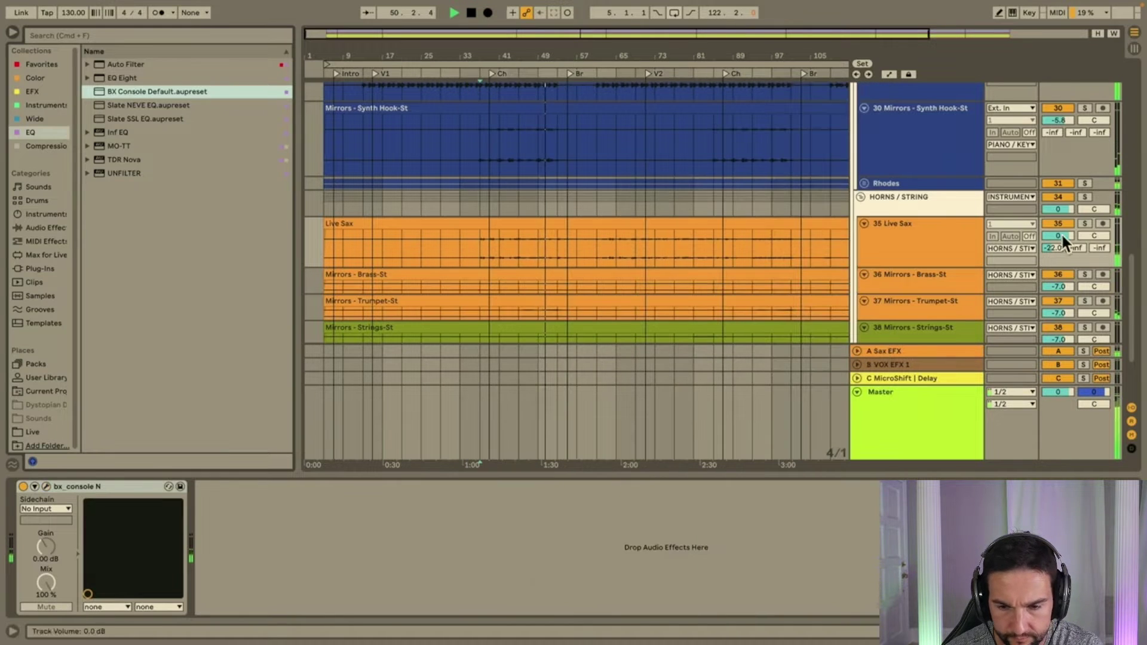
Solo the Live Sax track, turn its Sax EFX send down to -inf, and replay from bar 37.
{"action": "left_click", "coordinate": [1084, 223]}
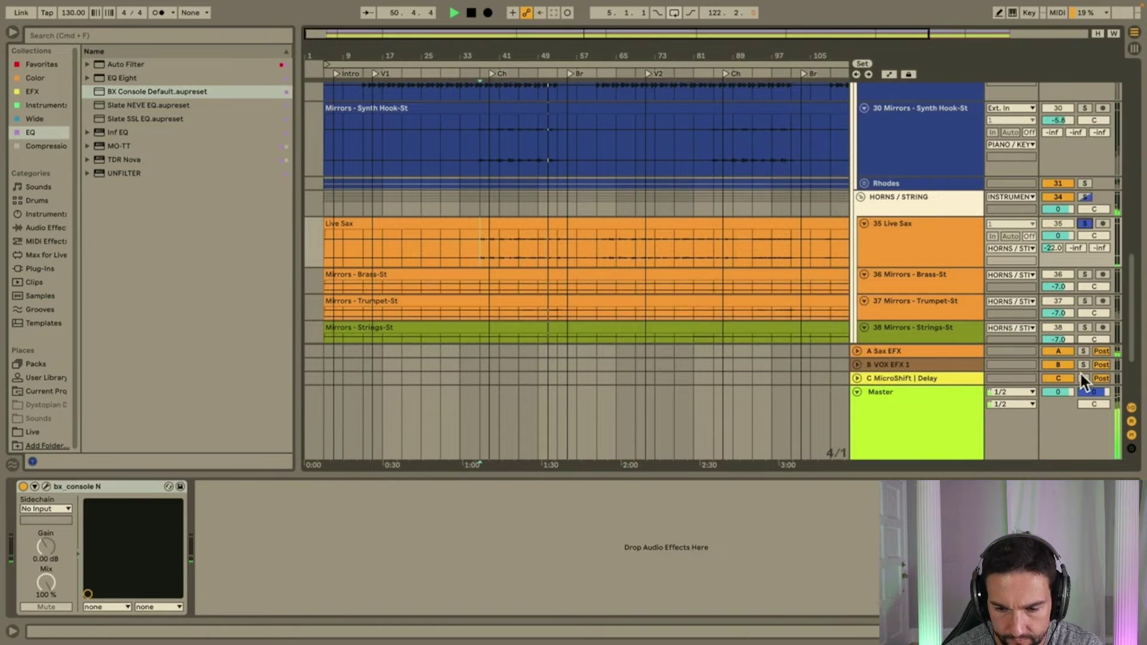
{"action": "left_click", "coordinate": [939, 352]}
{"action": "left_click_drag", "start_coordinate": [1052, 248], "coordinate": [1052, 286]}
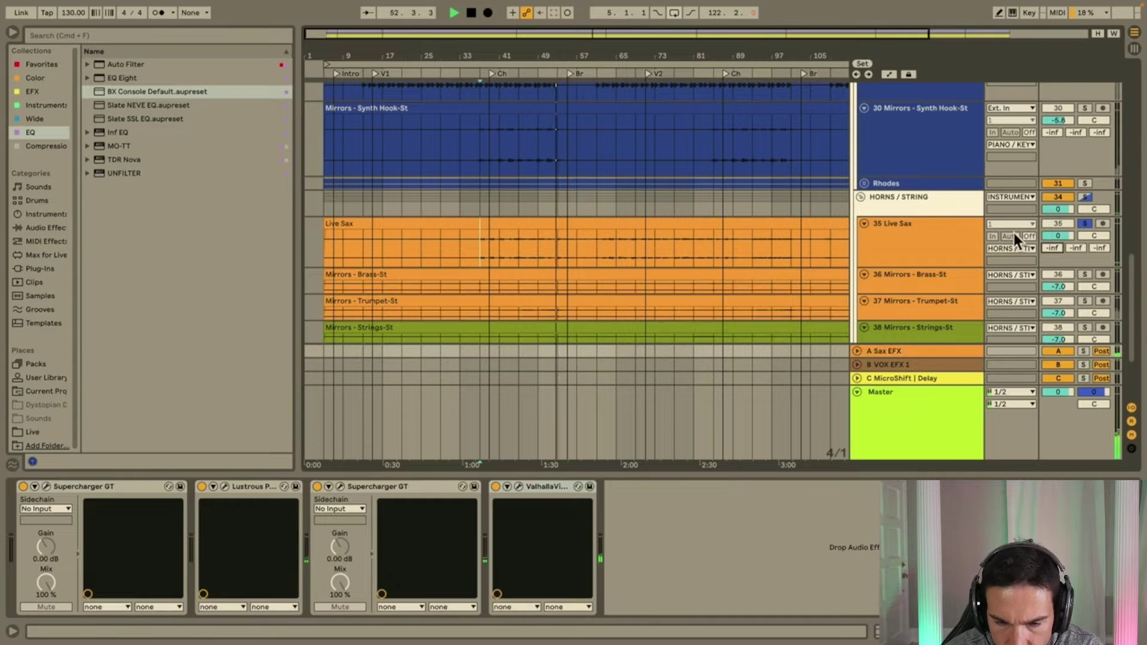
{"action": "key", "text": "space"}
{"action": "key", "text": "space"}
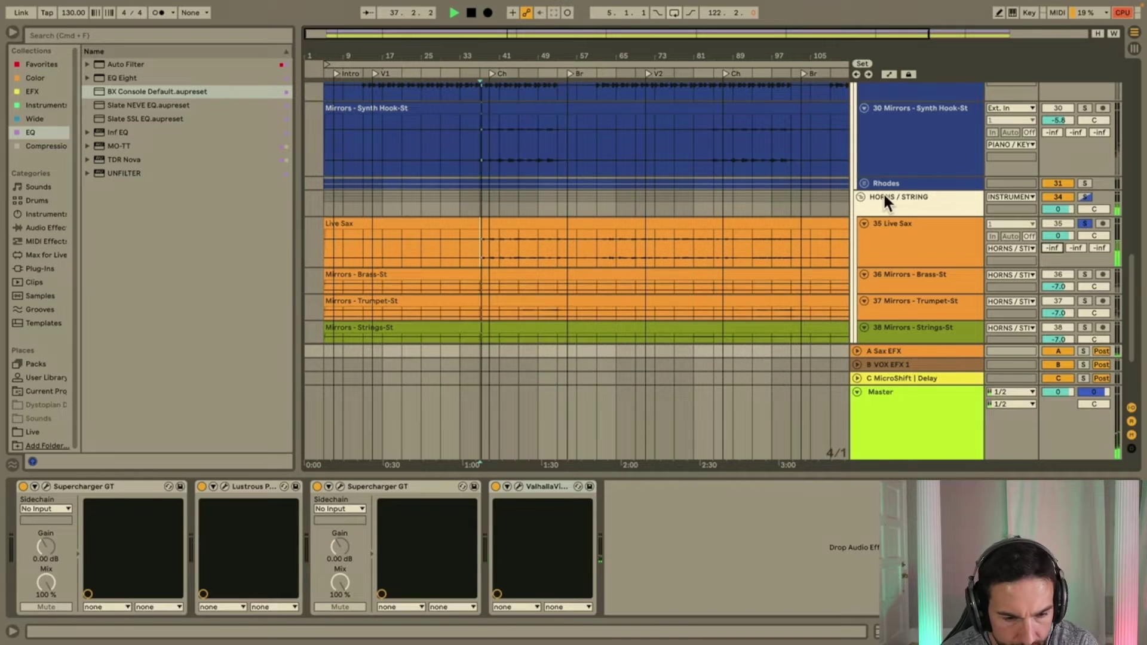
Reopen bx_console N on the Live Sax track and adjust the EQ's low-band gain.
{"action": "left_click", "coordinate": [908, 234]}
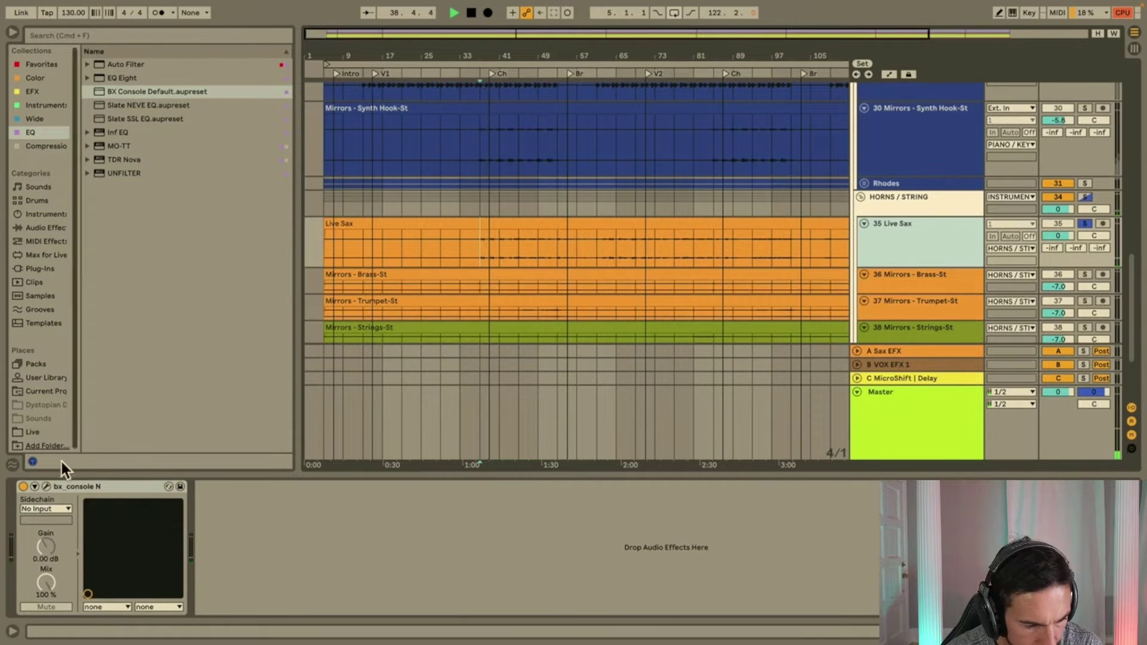
{"action": "left_click", "coordinate": [48, 486]}
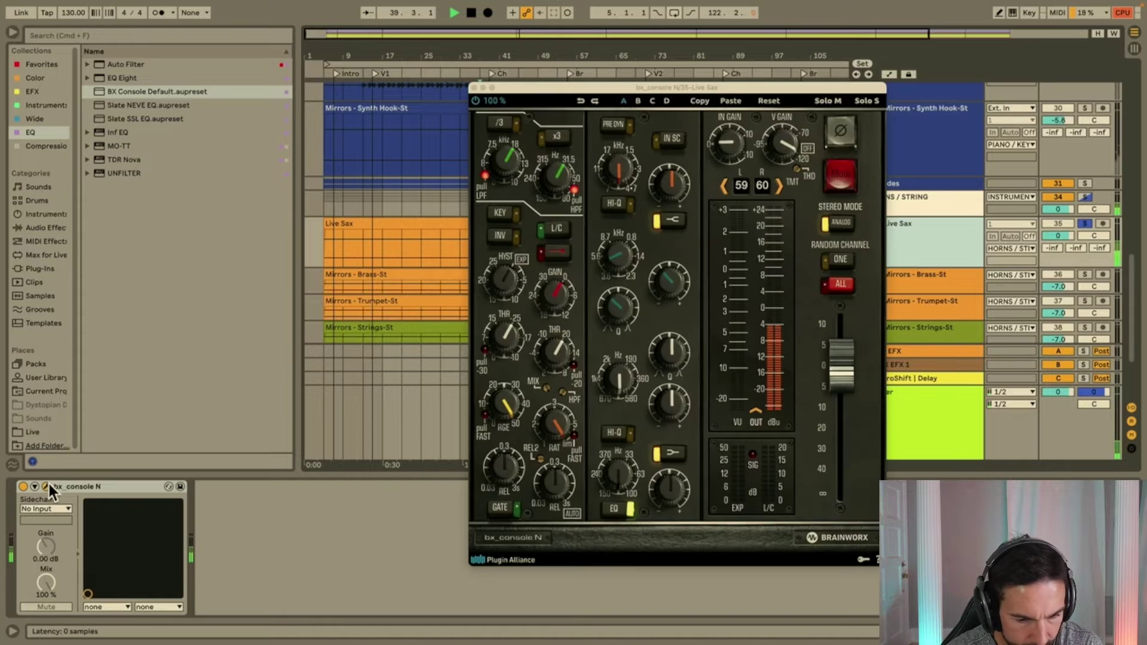
{"action": "left_click", "coordinate": [678, 498]}
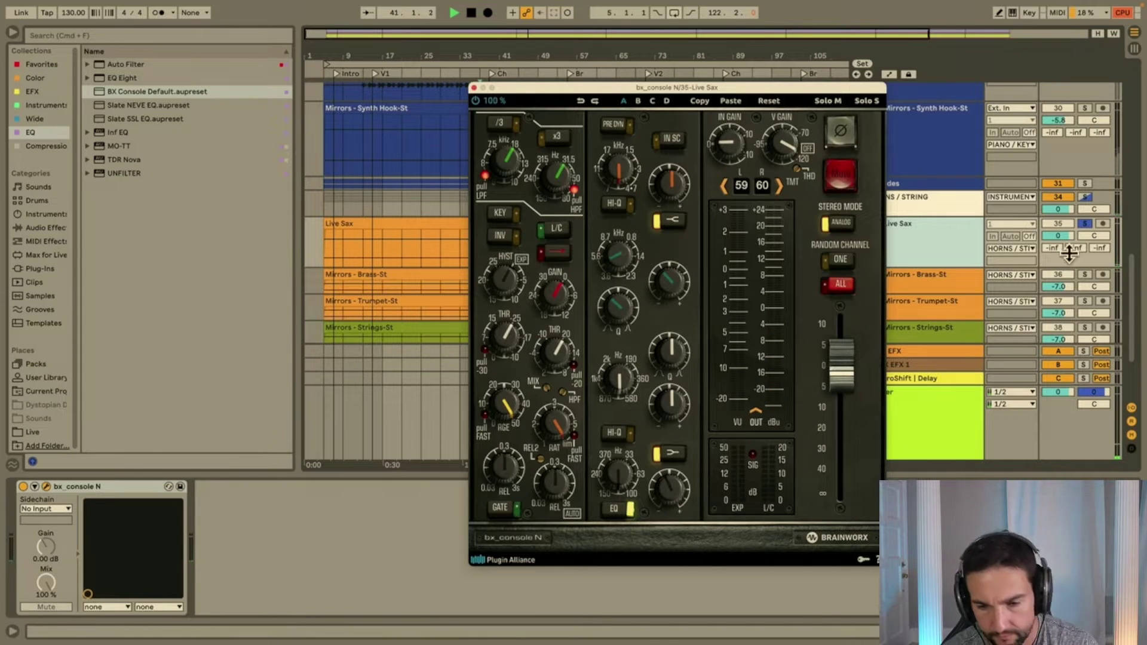
Turn off solo on the Live Sax track and set its volume to -1.6 dB.
{"action": "left_click", "coordinate": [1085, 222]}
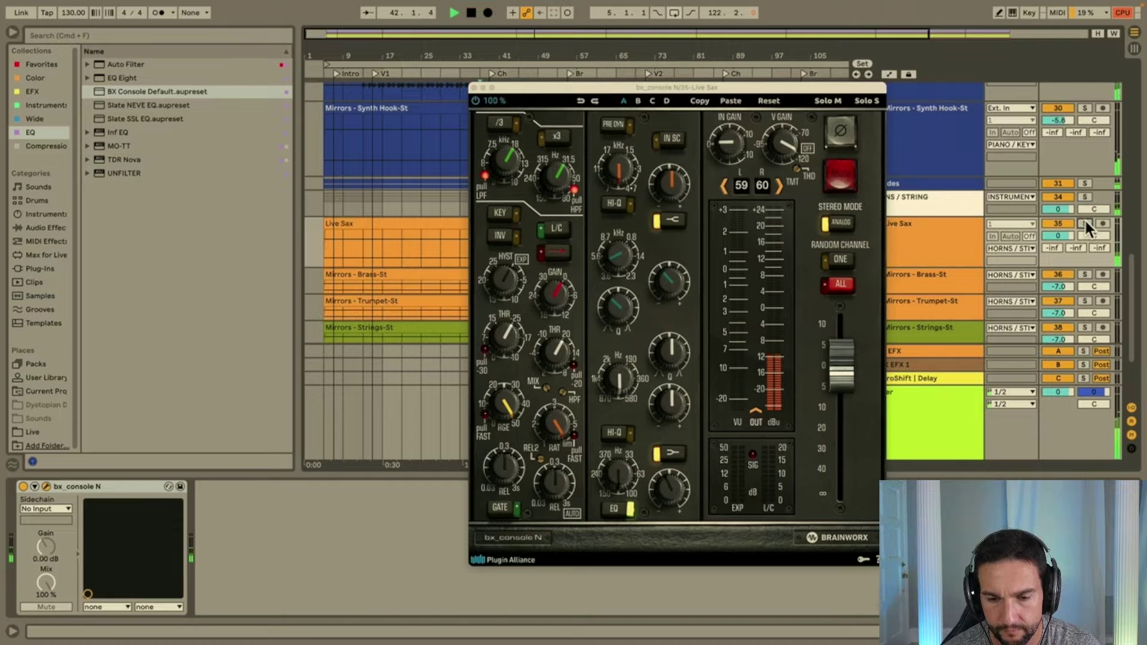
{"action": "left_click_drag", "start_coordinate": [1059, 235], "coordinate": [1058, 237]}
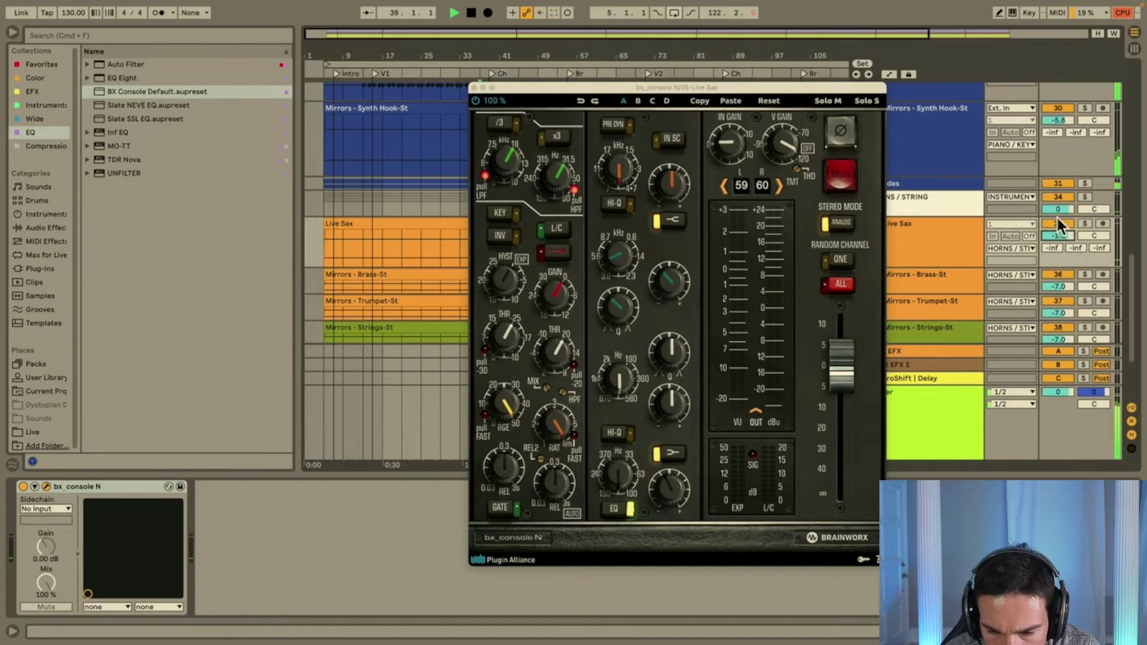
{"action": "left_click_drag", "start_coordinate": [1051, 233], "coordinate": [1050, 236]}
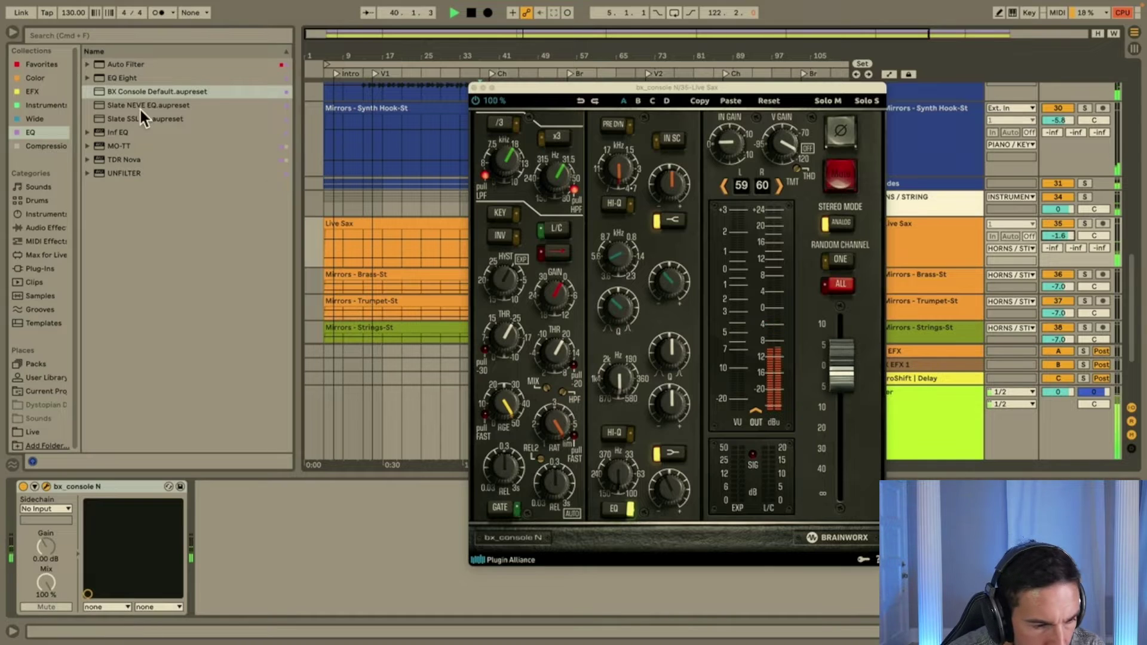
Add MicroShift from the Wide collection to the Live Sax track and reduce its mix and detune while the chorus plays.
{"action": "left_click", "coordinate": [35, 119]}
{"action": "double_click", "coordinate": [134, 117]}
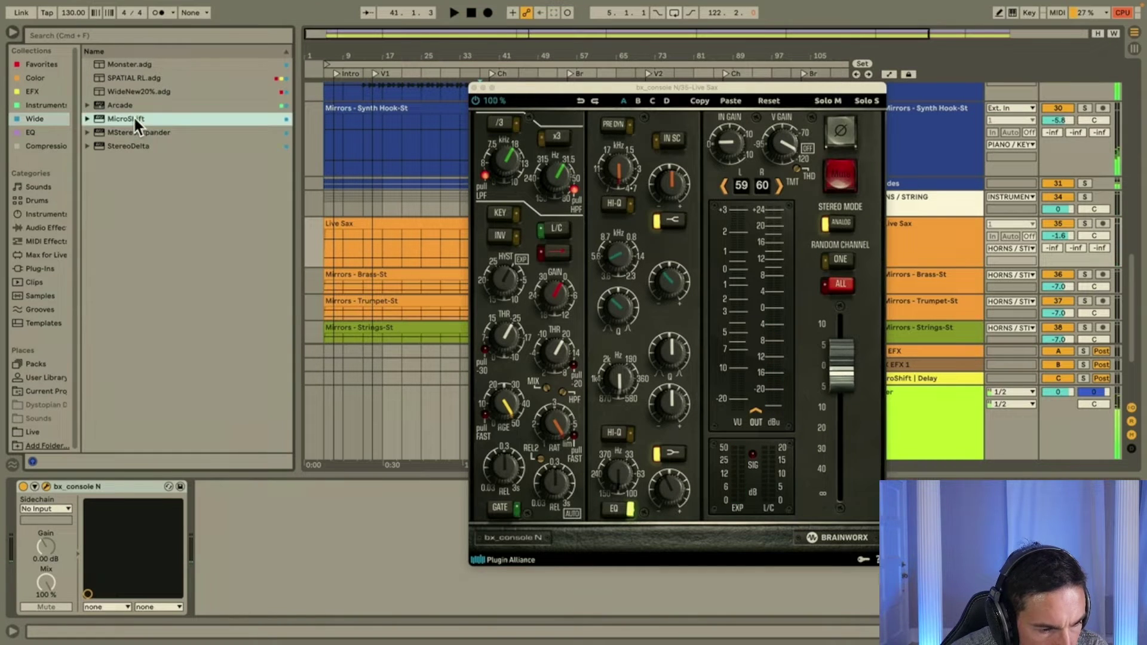
{"action": "key", "text": "space"}
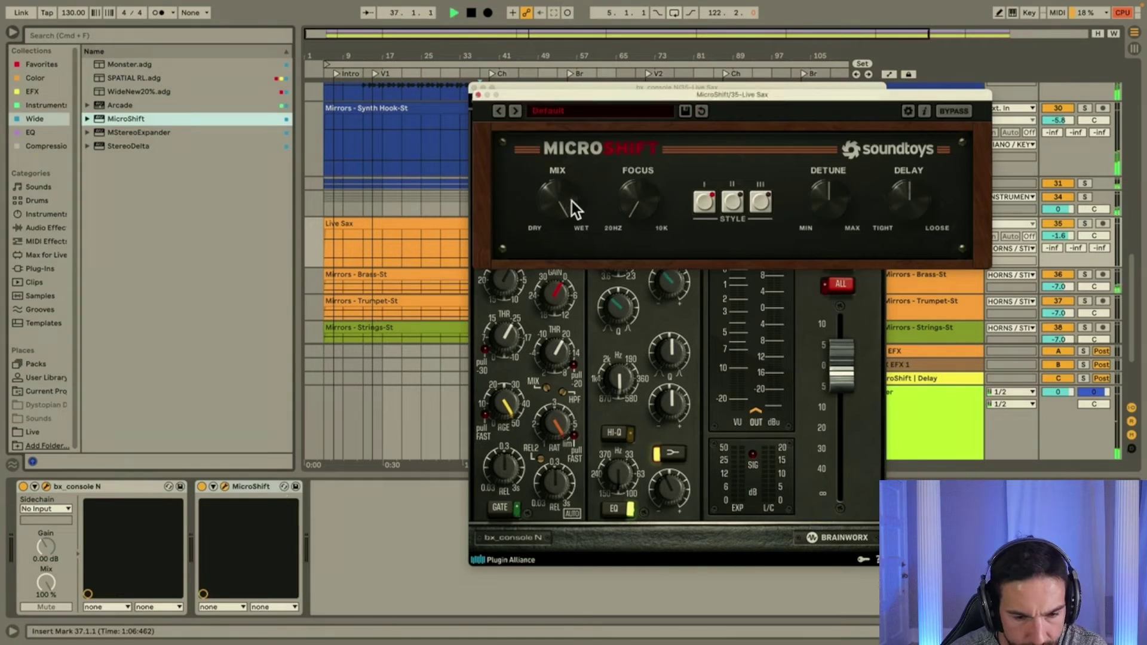
{"action": "left_click_drag", "start_coordinate": [571, 272], "coordinate": [570, 290]}
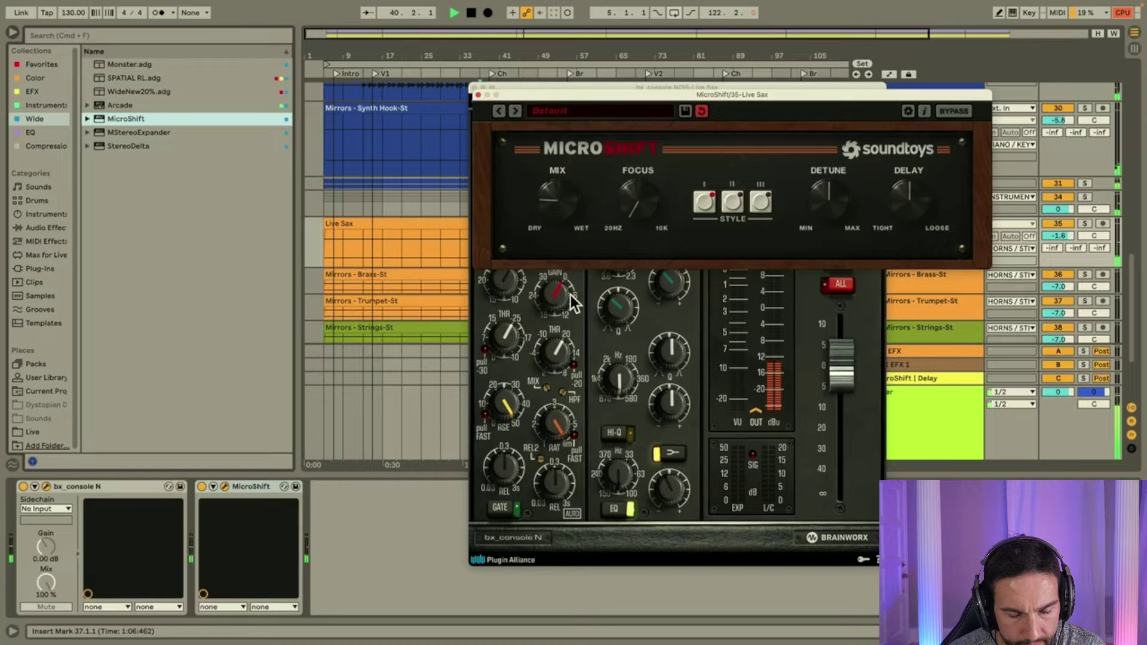
{"action": "left_click_drag", "start_coordinate": [840, 195], "coordinate": [841, 201]}
Set the Live Sax track's Sax EFX send to -28.6 dB and its volume to -2.7 dB, and close both plugin windows.
{"action": "left_click_drag", "start_coordinate": [1054, 247], "coordinate": [1053, 241]}
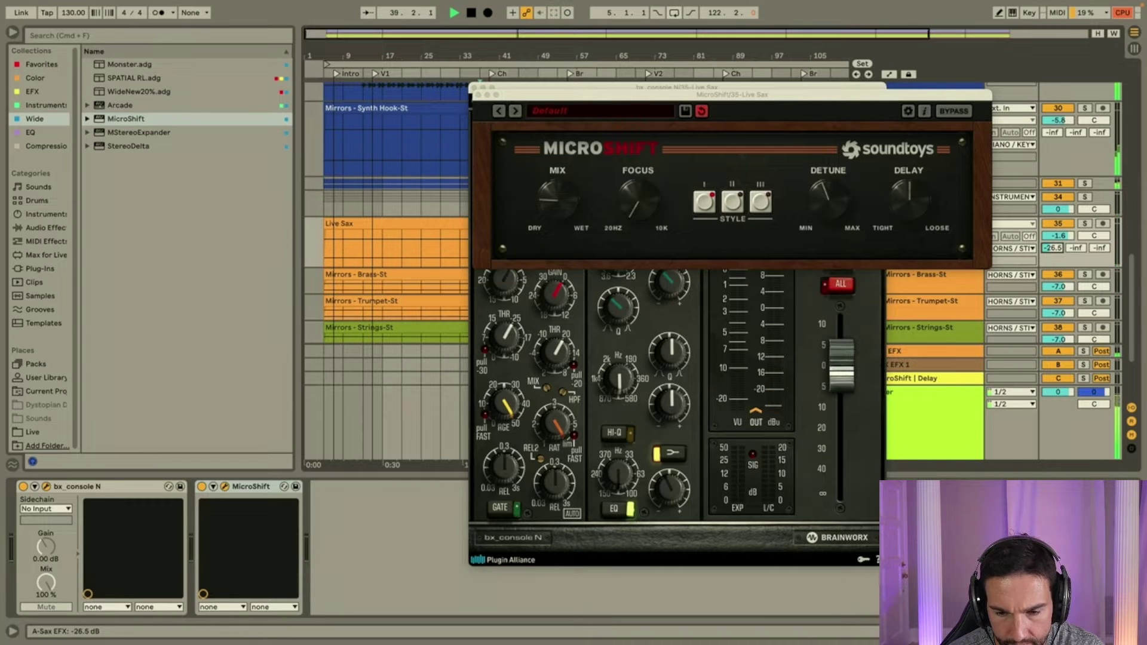
{"action": "left_click_drag", "start_coordinate": [1053, 247], "coordinate": [1053, 249]}
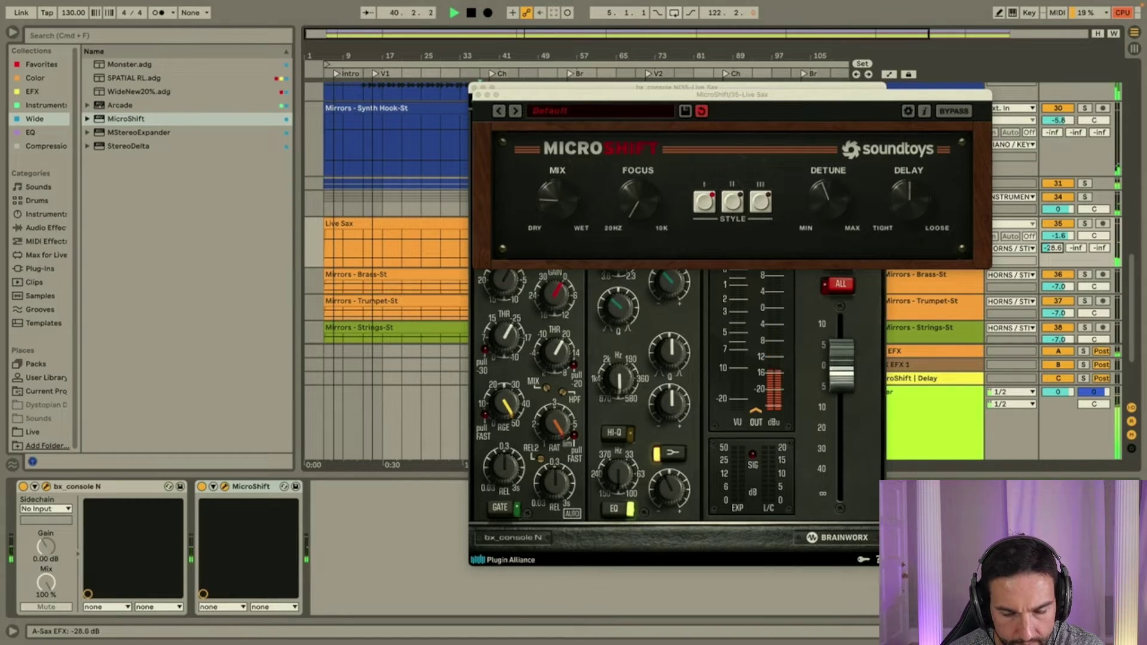
{"action": "left_click_drag", "start_coordinate": [1059, 235], "coordinate": [1058, 237]}
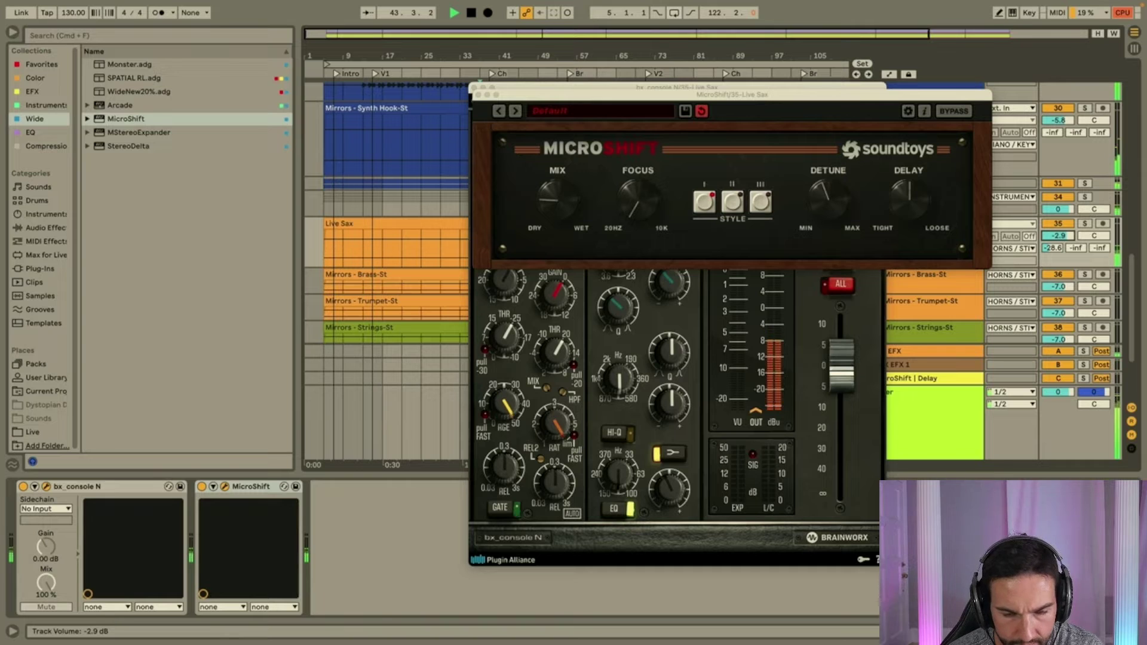
{"action": "left_click_drag", "start_coordinate": [1058, 236], "coordinate": [1059, 234]}
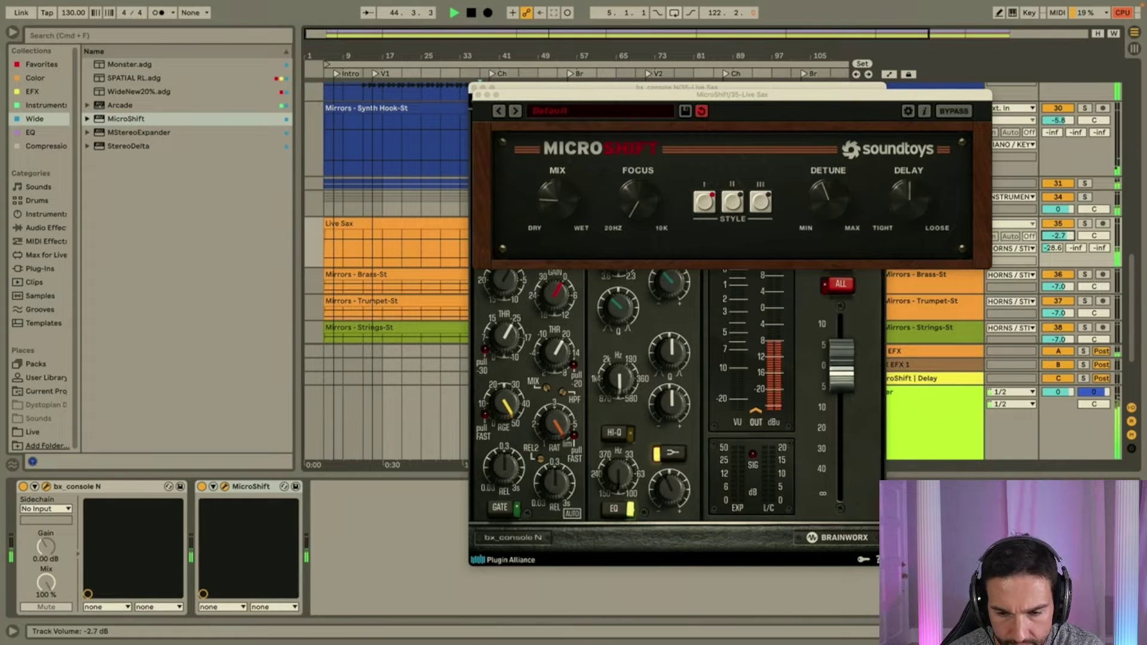
{"action": "left_click", "coordinate": [478, 94]}
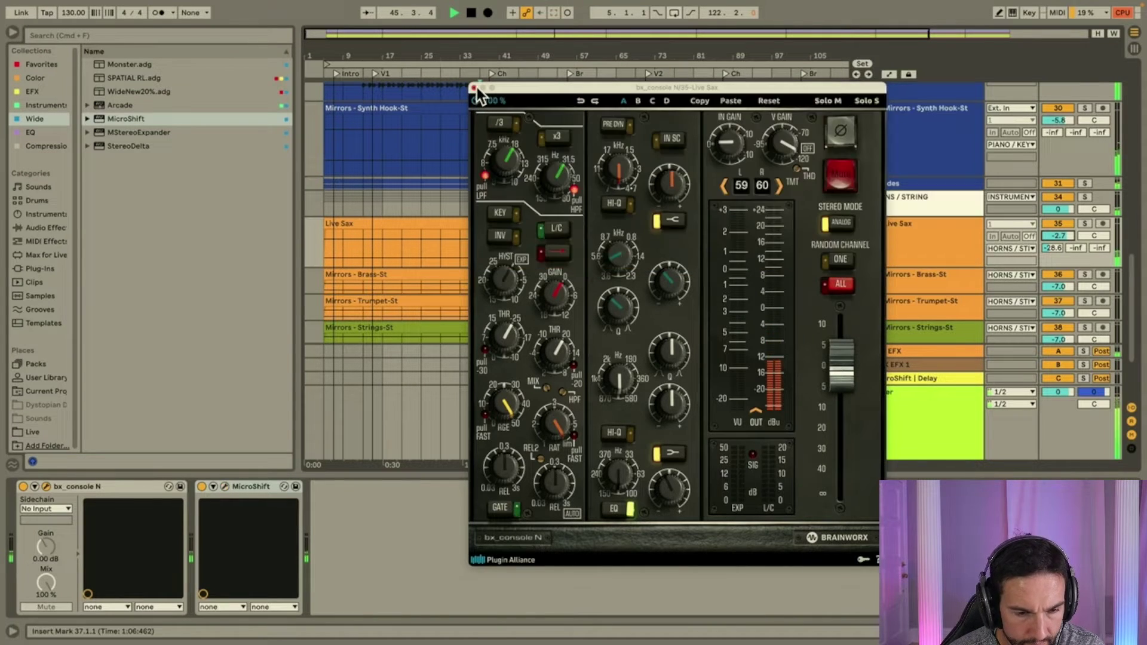
{"action": "left_click", "coordinate": [476, 87]}
Add Supercharger GT to the Live Sax track, raise its compression, lower its output slightly, and close the plugin window.
{"action": "left_click", "coordinate": [40, 144]}
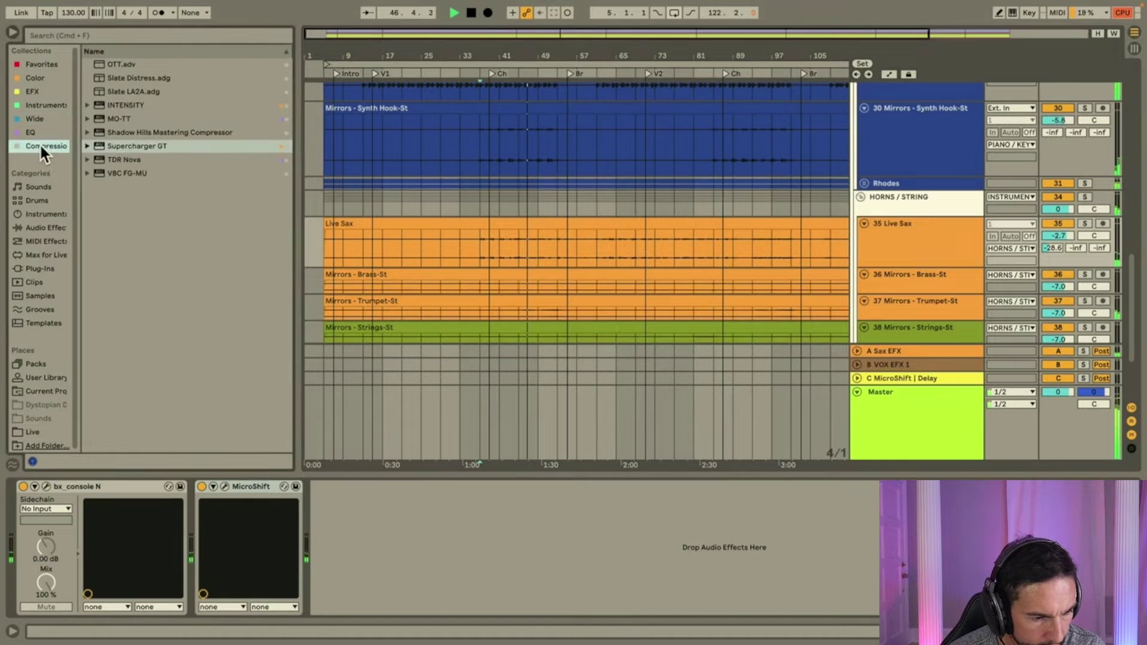
{"action": "double_click", "coordinate": [116, 146]}
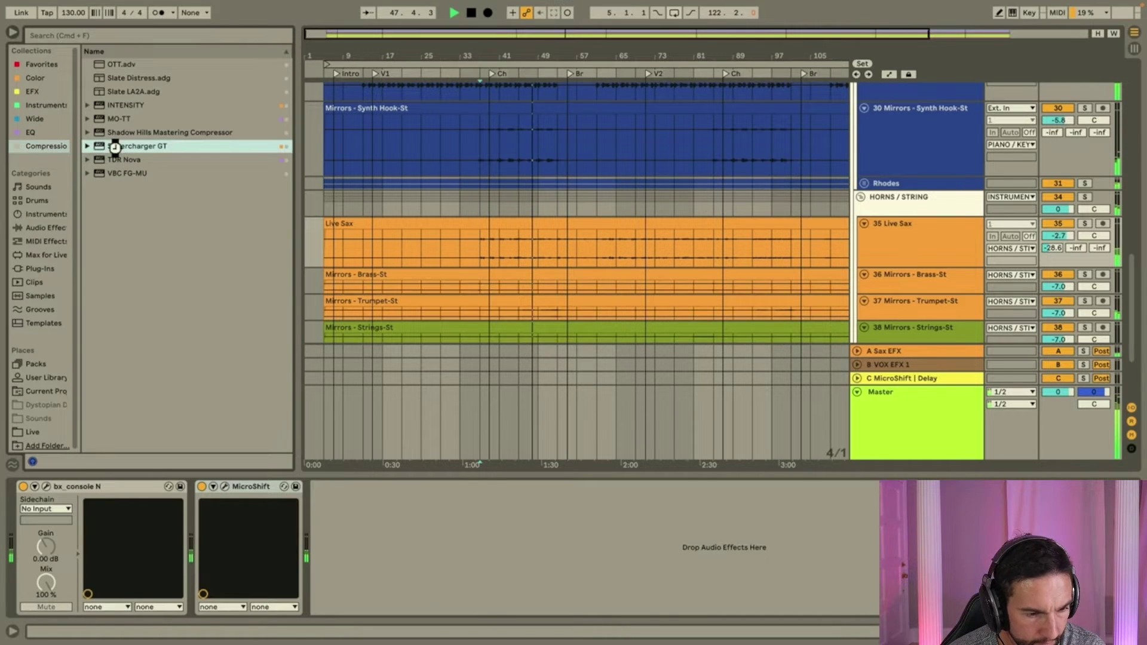
{"action": "left_click_drag", "start_coordinate": [723, 191], "coordinate": [722, 159]}
{"action": "left_click_drag", "start_coordinate": [909, 263], "coordinate": [909, 268]}
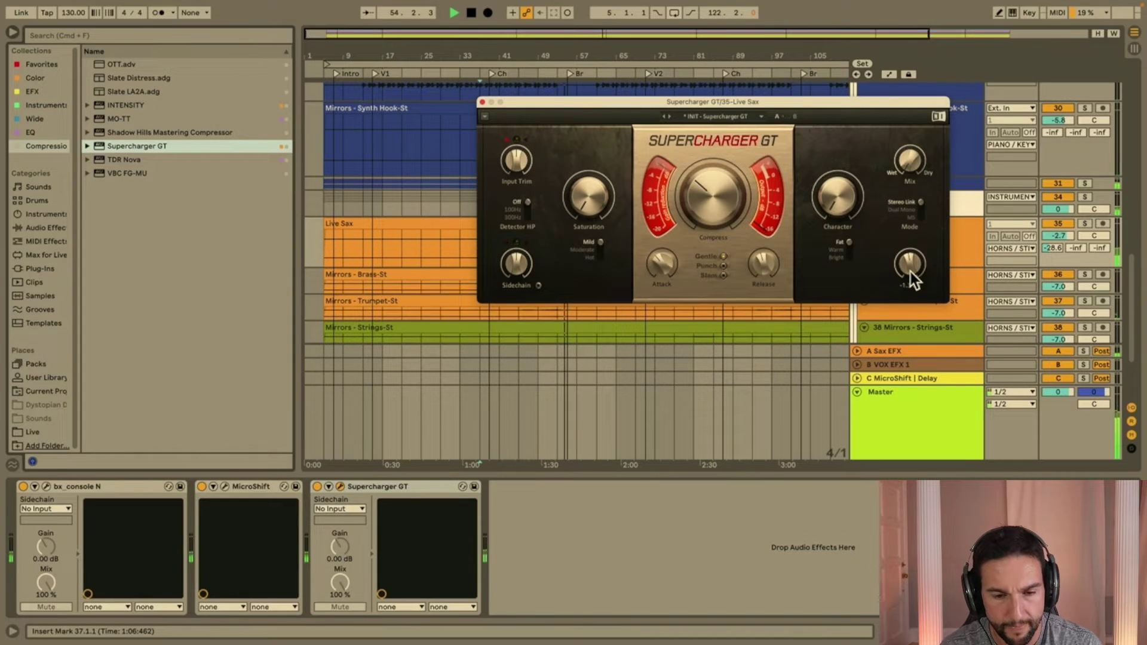
{"action": "left_click", "coordinate": [481, 102]}
Collapse the HORNS / STRING group.
{"action": "left_click", "coordinate": [888, 213]}
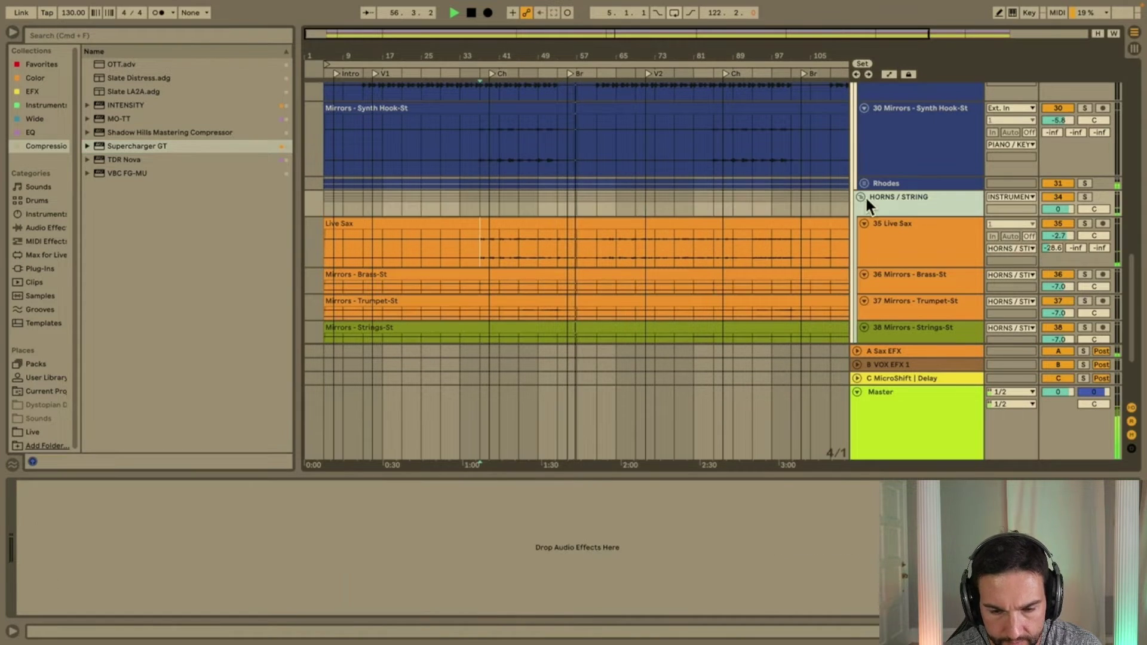
{"action": "left_click", "coordinate": [860, 196]}
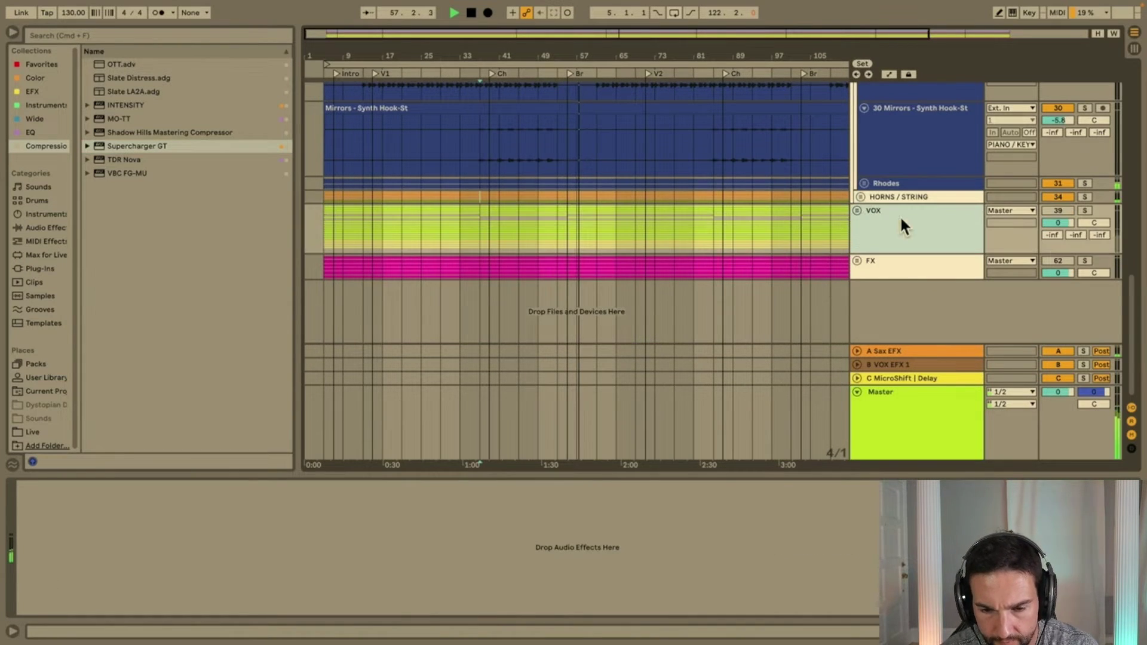
Expand the HORNS / STRING group, restart playback at bar 37 and solo the Live Sax track.
{"action": "left_click", "coordinate": [857, 211]}
{"action": "left_click", "coordinate": [857, 211]}
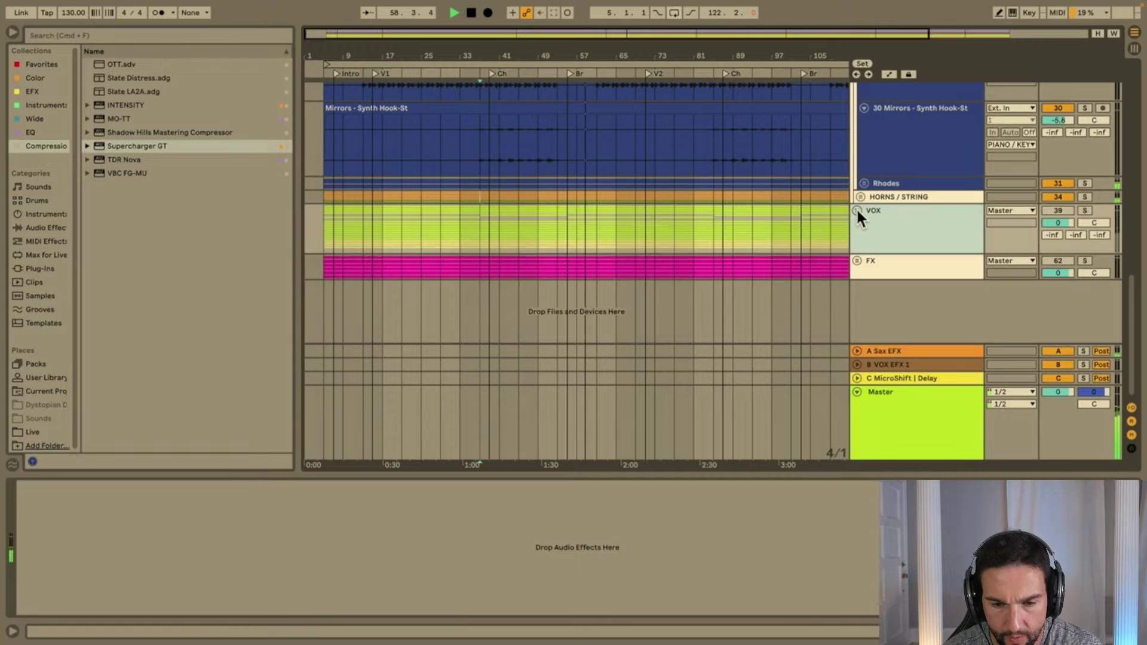
{"action": "left_click", "coordinate": [860, 196]}
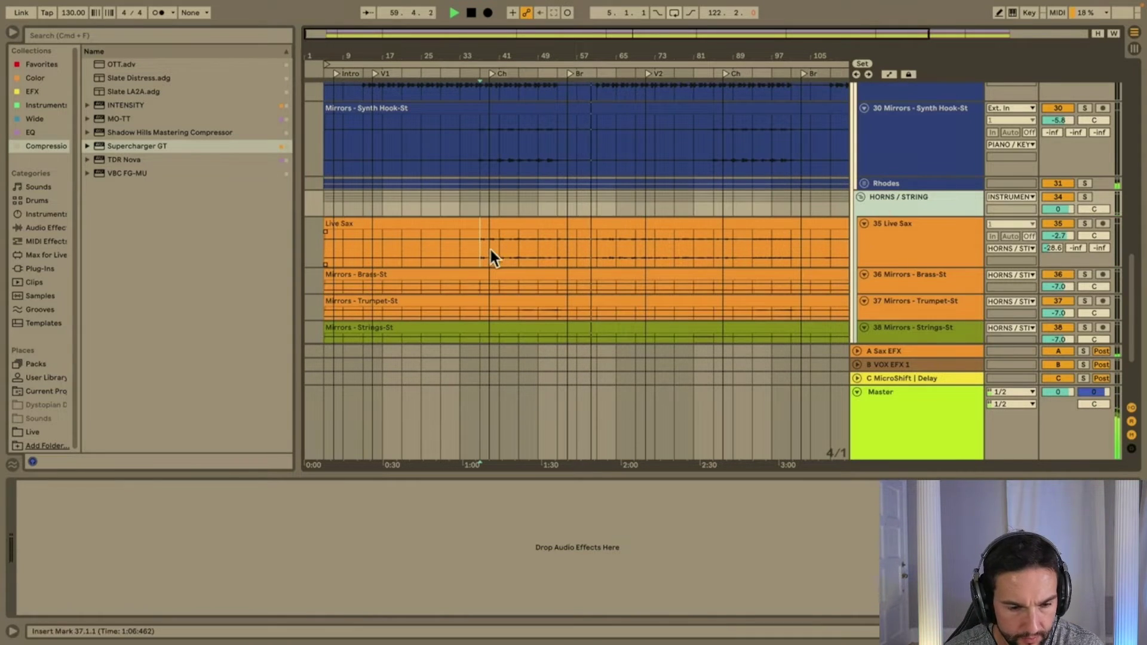
{"action": "left_click", "coordinate": [1085, 222]}
{"action": "left_click", "coordinate": [905, 239]}
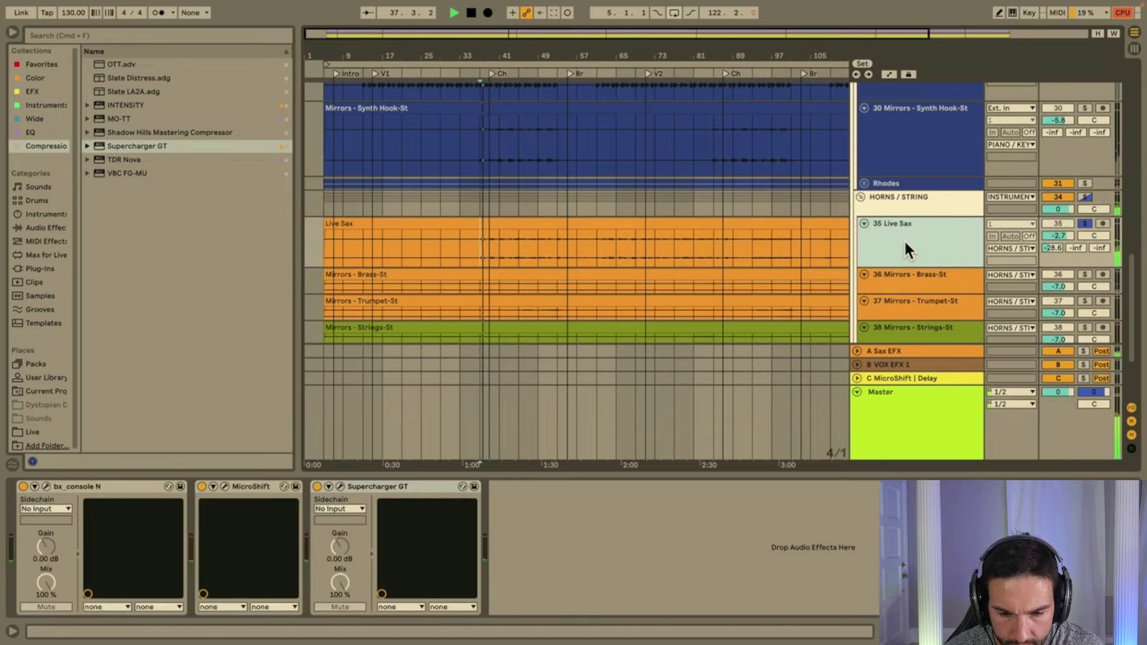
Add rL360 Session from the Favorites collection to the Live Sax track and place the source behind the listener at azimuth -169.40, distance 1.60 ft.
{"action": "left_click", "coordinate": [42, 65]}
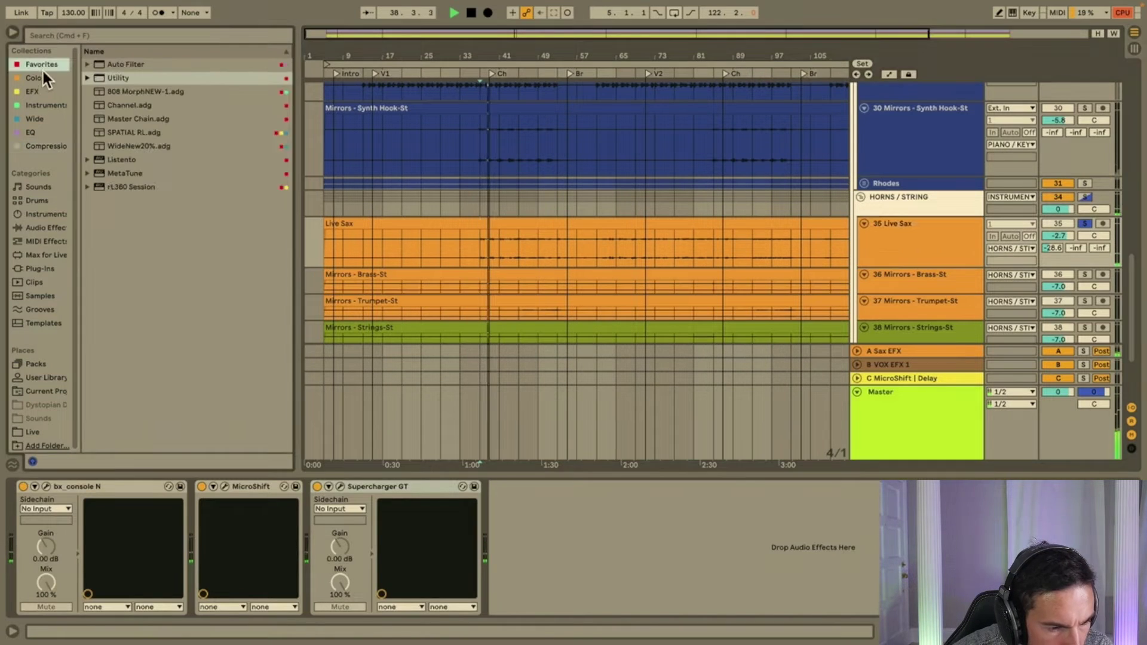
{"action": "double_click", "coordinate": [132, 187]}
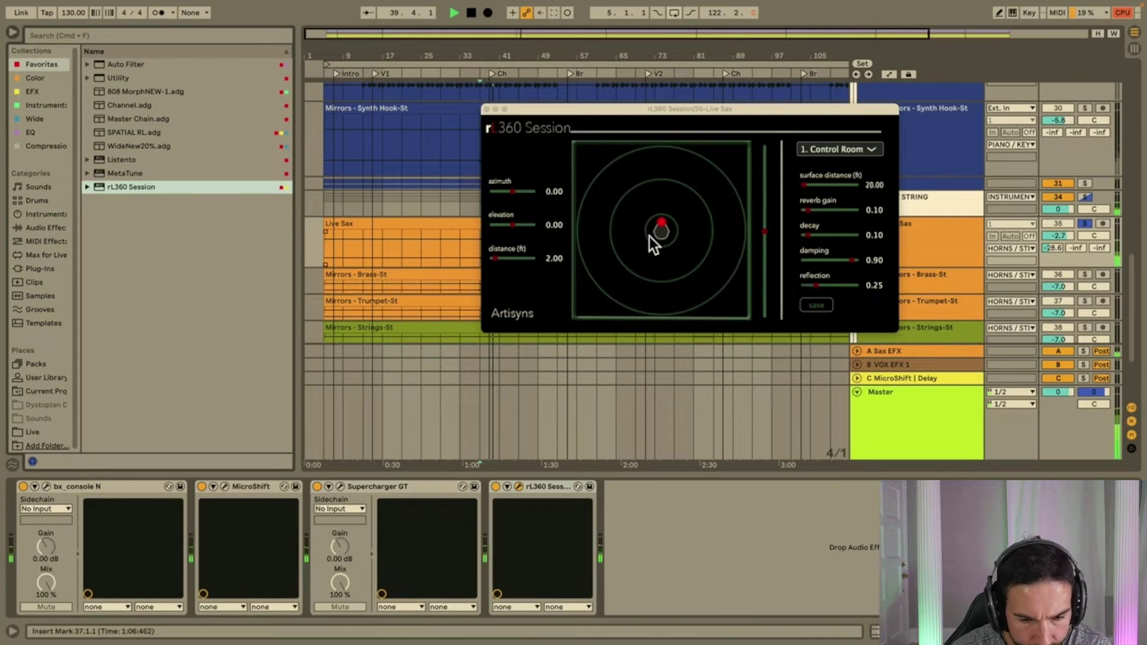
{"action": "left_click_drag", "start_coordinate": [662, 224], "coordinate": [660, 237]}
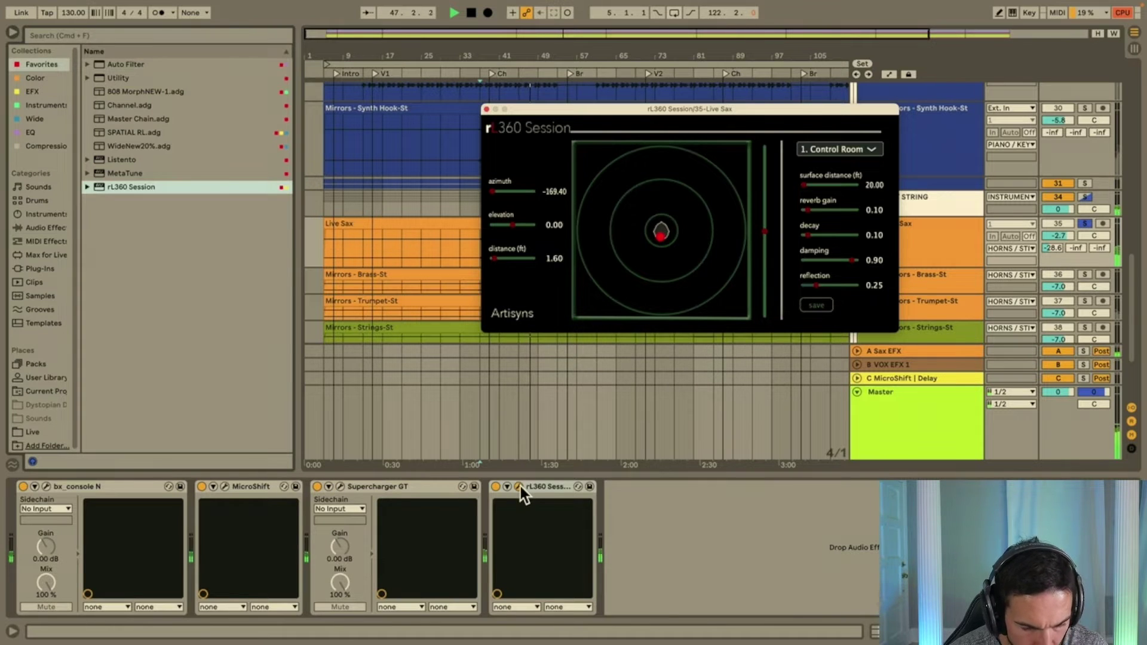
In the Live Sax track's bx_console N, raise the upper-mid EQ gain slightly, fine-tune it with the track unsoloed, and close the plugin window.
{"action": "left_click", "coordinate": [46, 487]}
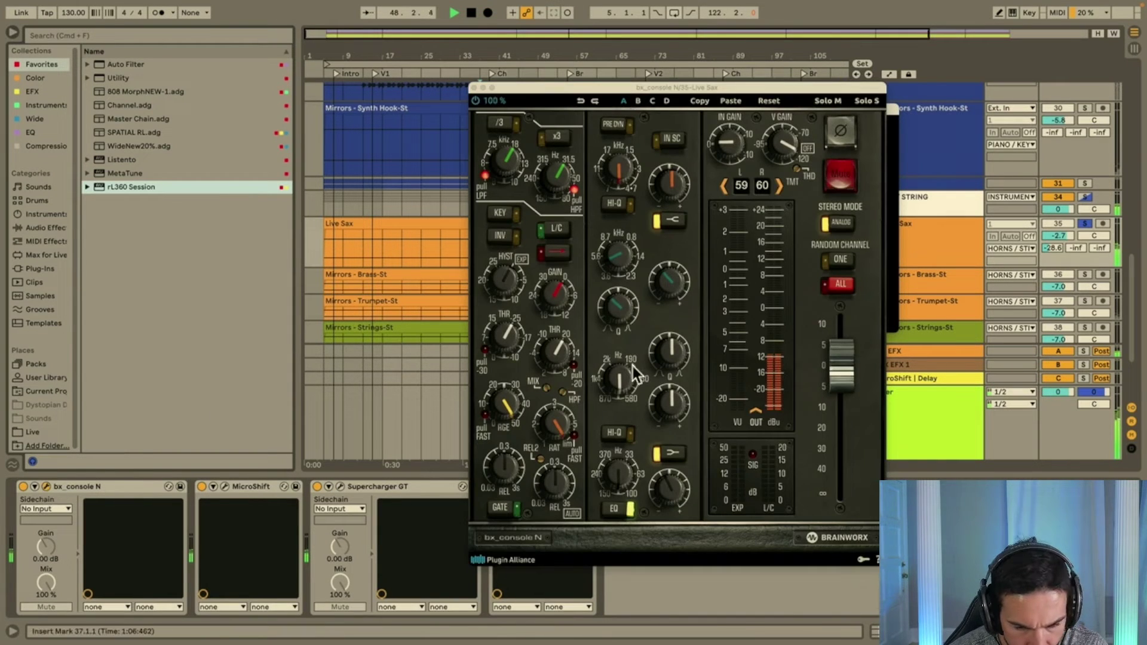
{"action": "left_click_drag", "start_coordinate": [682, 279], "coordinate": [687, 274]}
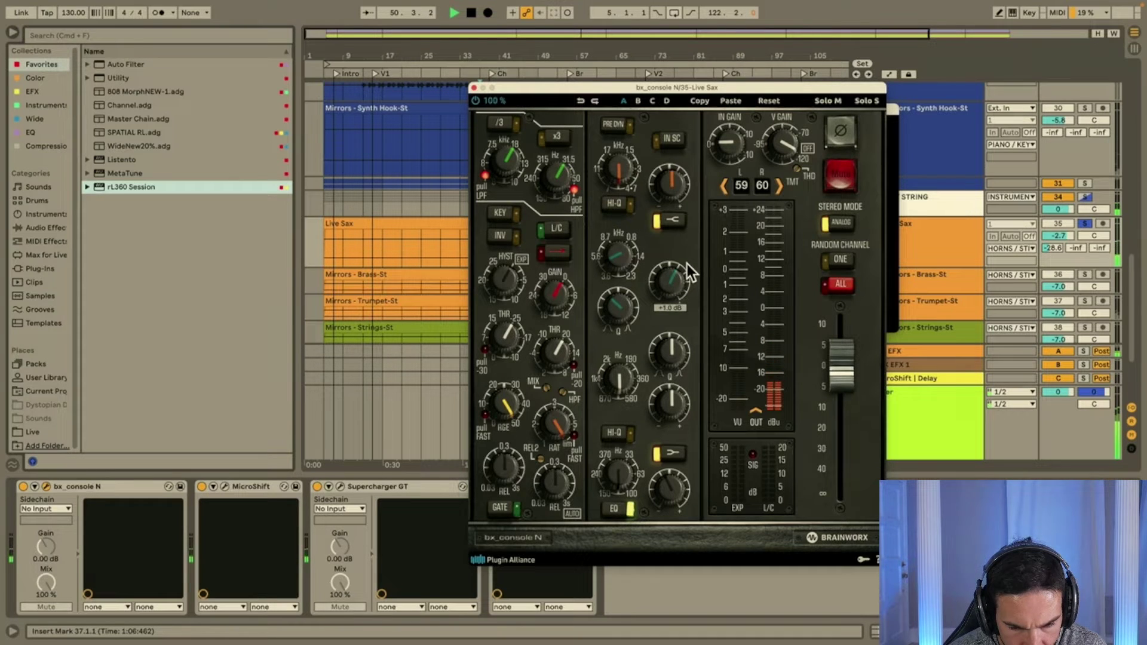
{"action": "left_click", "coordinate": [1085, 223]}
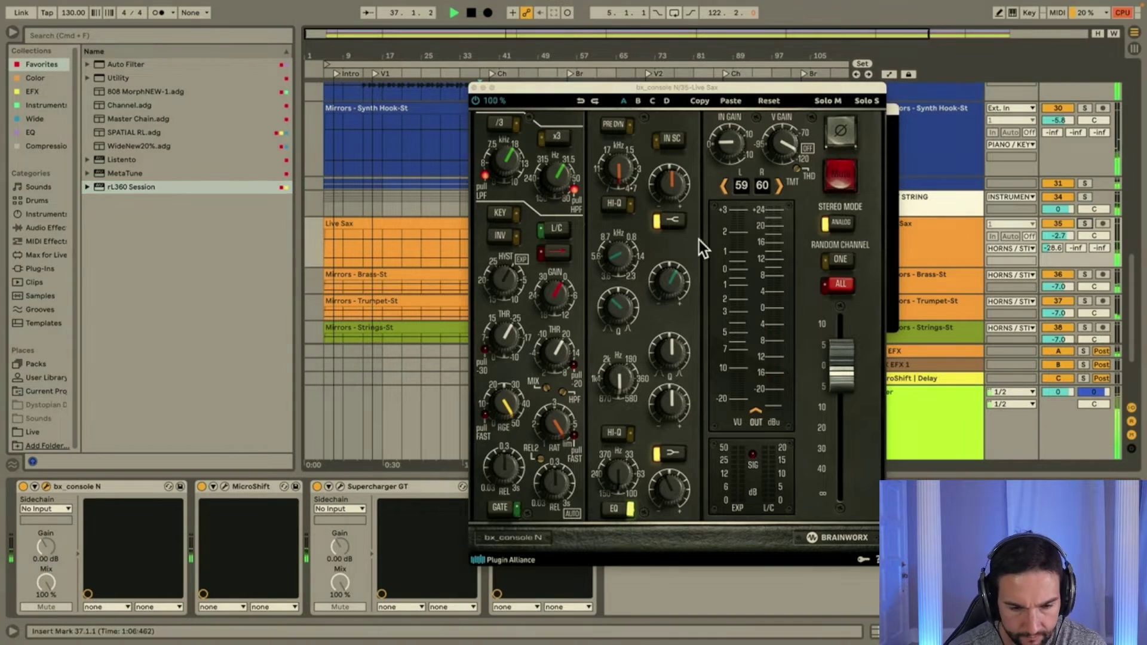
{"action": "left_click_drag", "start_coordinate": [671, 269], "coordinate": [666, 281]}
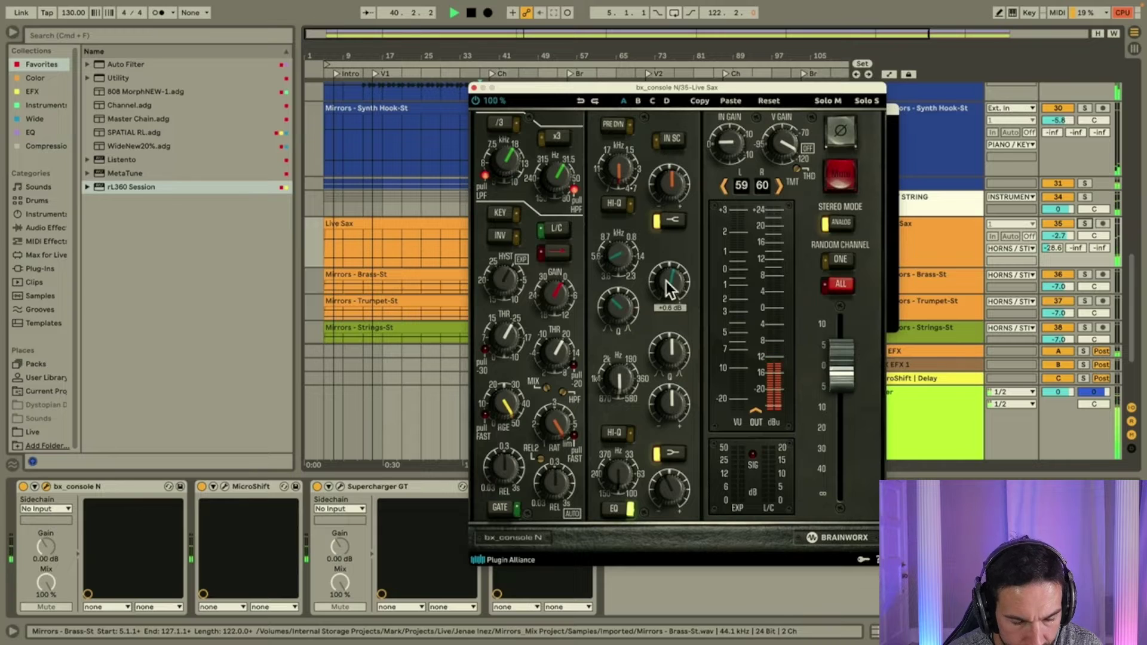
{"action": "left_click", "coordinate": [474, 87]}
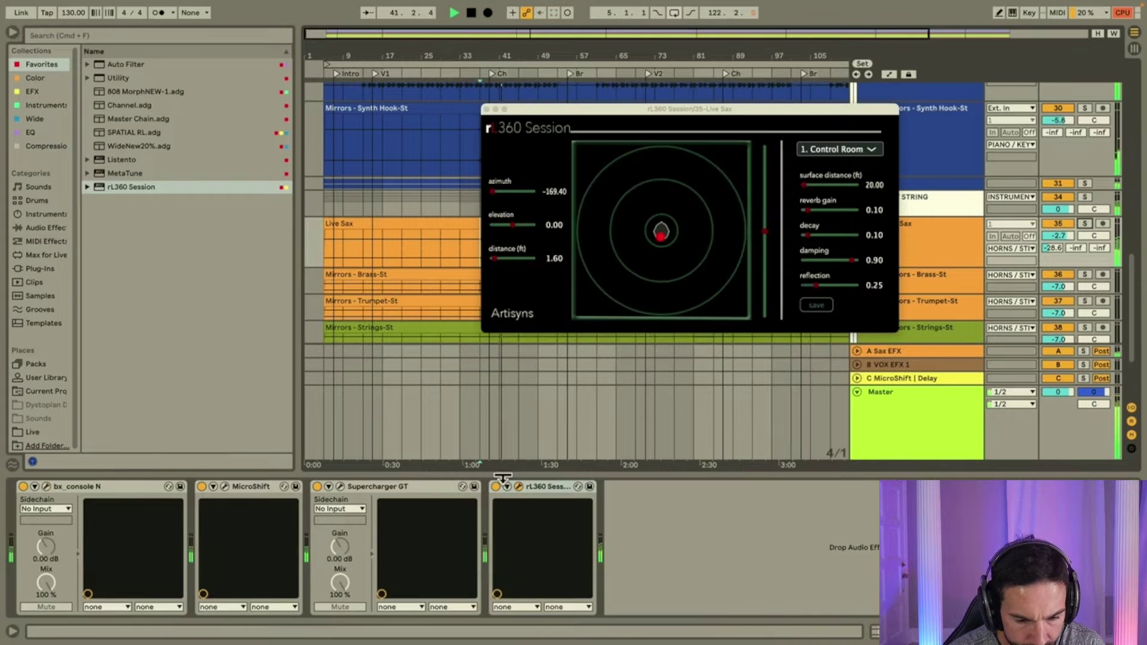
Reposition the Live Sax source in rL360 Session to azimuth 133.50 and distance 1.20 ft, and close the plugin window.
{"action": "left_click_drag", "start_coordinate": [661, 243], "coordinate": [663, 235]}
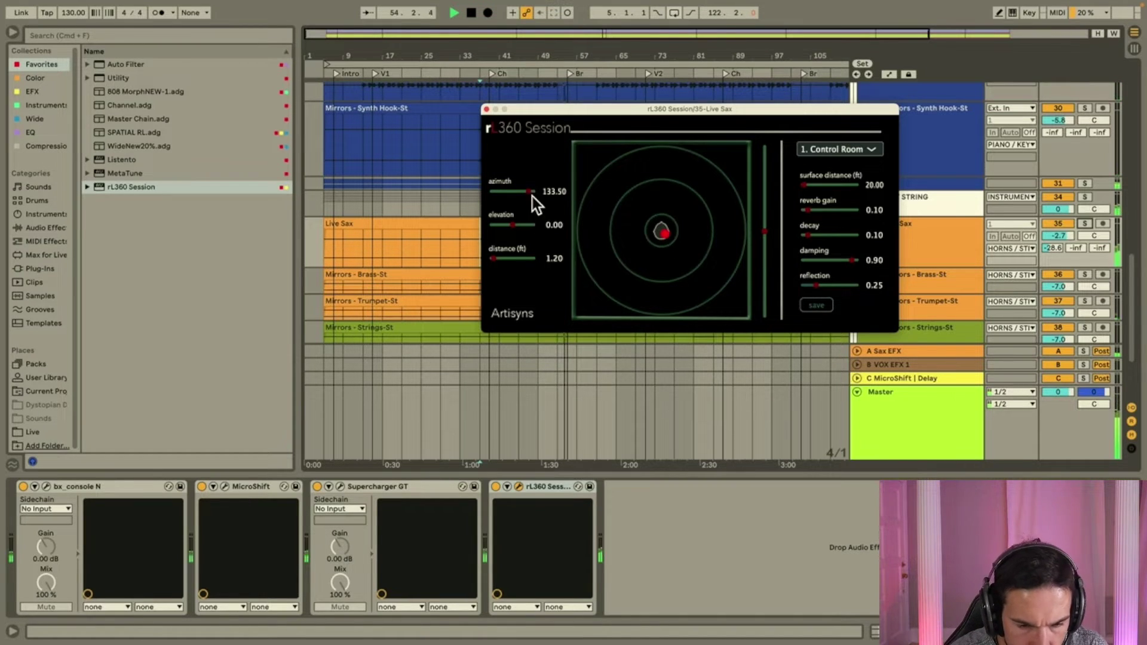
{"action": "left_click", "coordinate": [487, 108]}
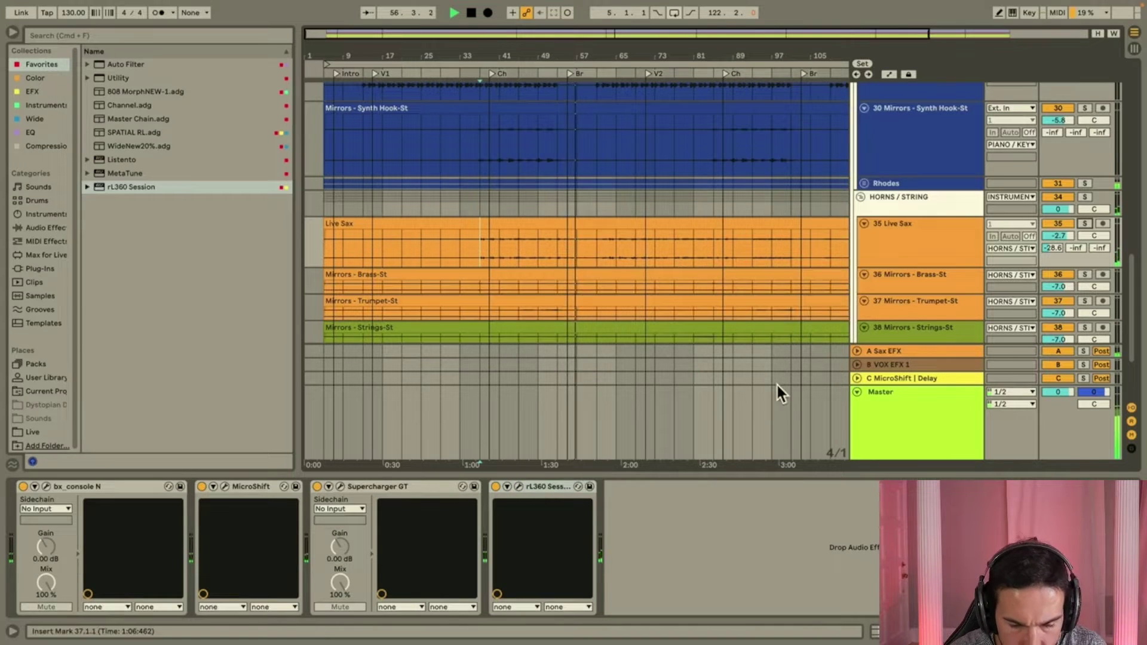
Switch the Live Sax track's Supercharger GT character to Bright, adjust its amount by ear from before the chorus, and close the plugin window.
{"action": "left_click", "coordinate": [340, 486]}
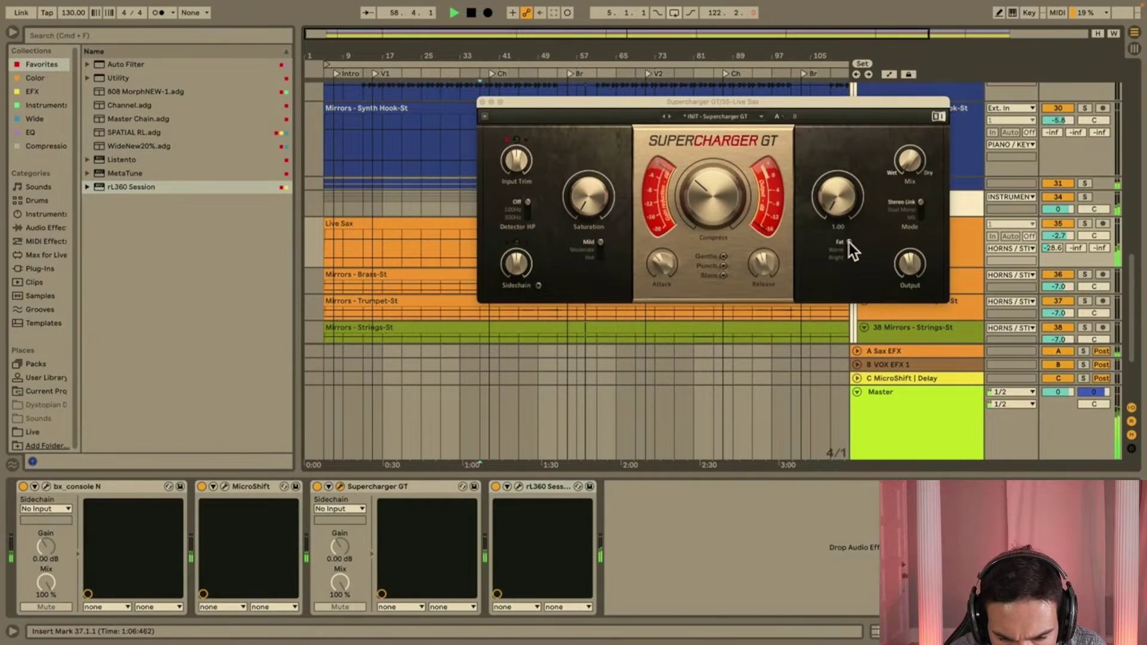
{"action": "left_click_drag", "start_coordinate": [848, 242], "coordinate": [849, 282]}
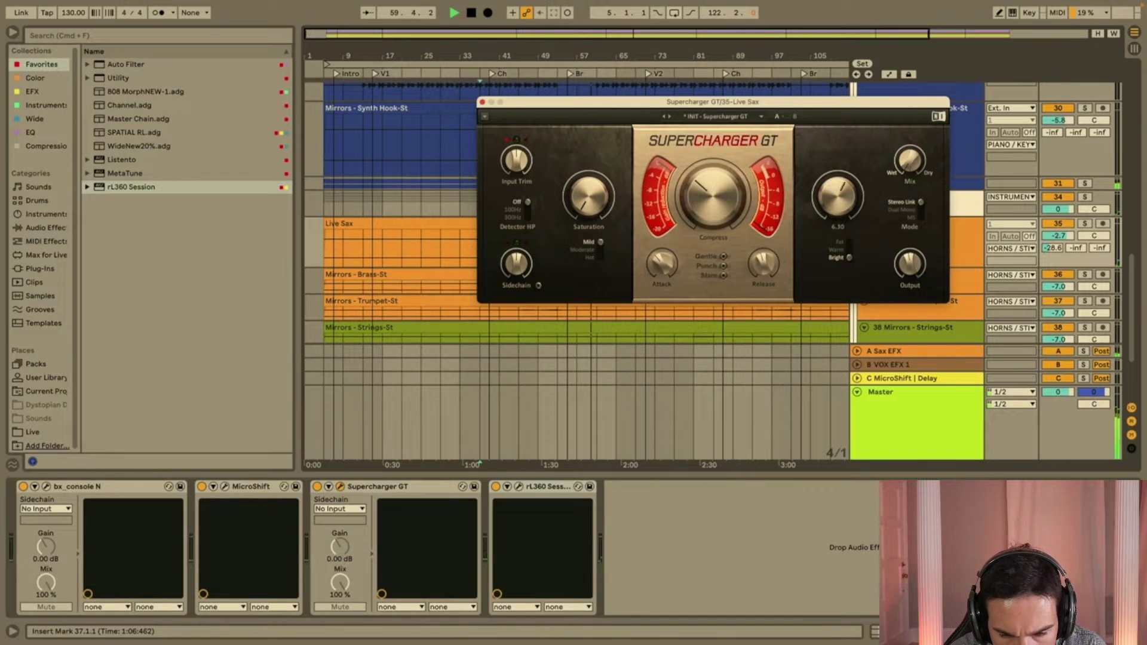
{"action": "key", "text": "space"}
{"action": "key", "text": "space"}
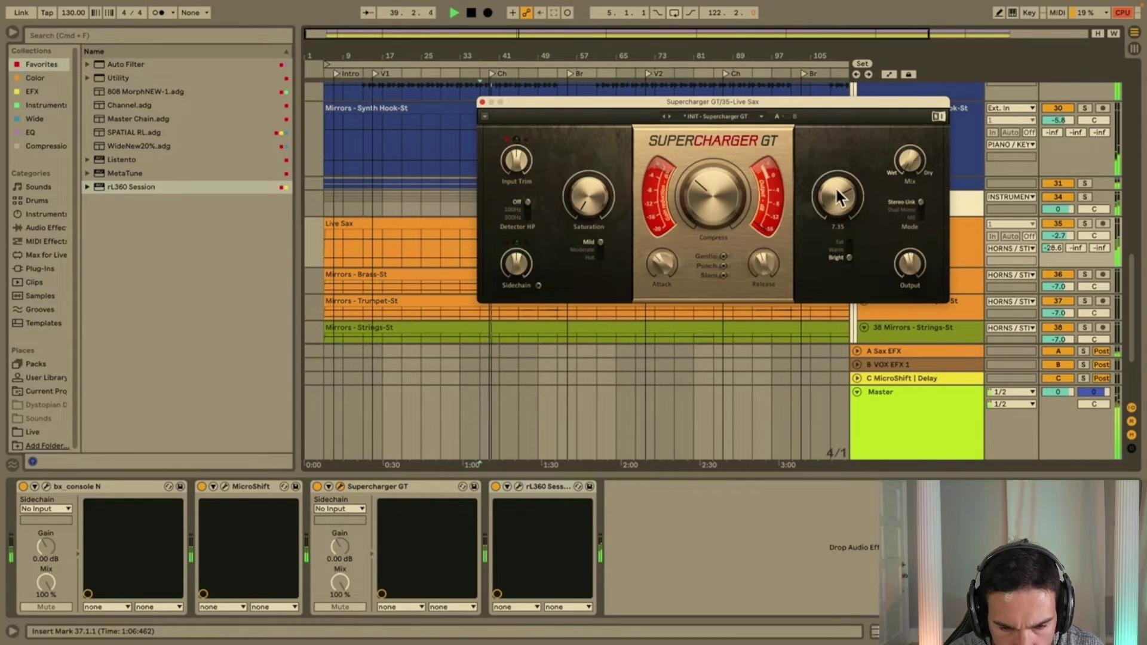
{"action": "left_click_drag", "start_coordinate": [837, 197], "coordinate": [837, 212]}
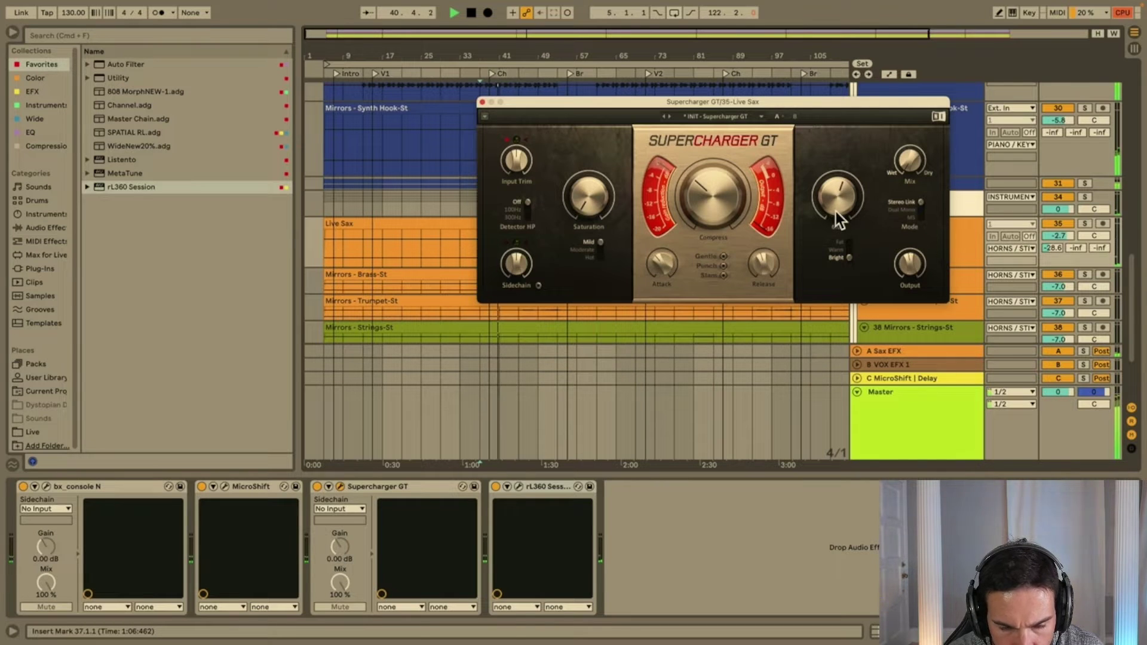
{"action": "left_click", "coordinate": [482, 102]}
Expand the VOX group and its nested VOX subgroup to show the individual vocal tracks.
{"action": "scroll", "coordinate": [730, 212], "scroll_direction": "down", "scroll_amount": 4}
{"action": "scroll", "coordinate": [730, 212], "scroll_direction": "right", "scroll_amount": 3}
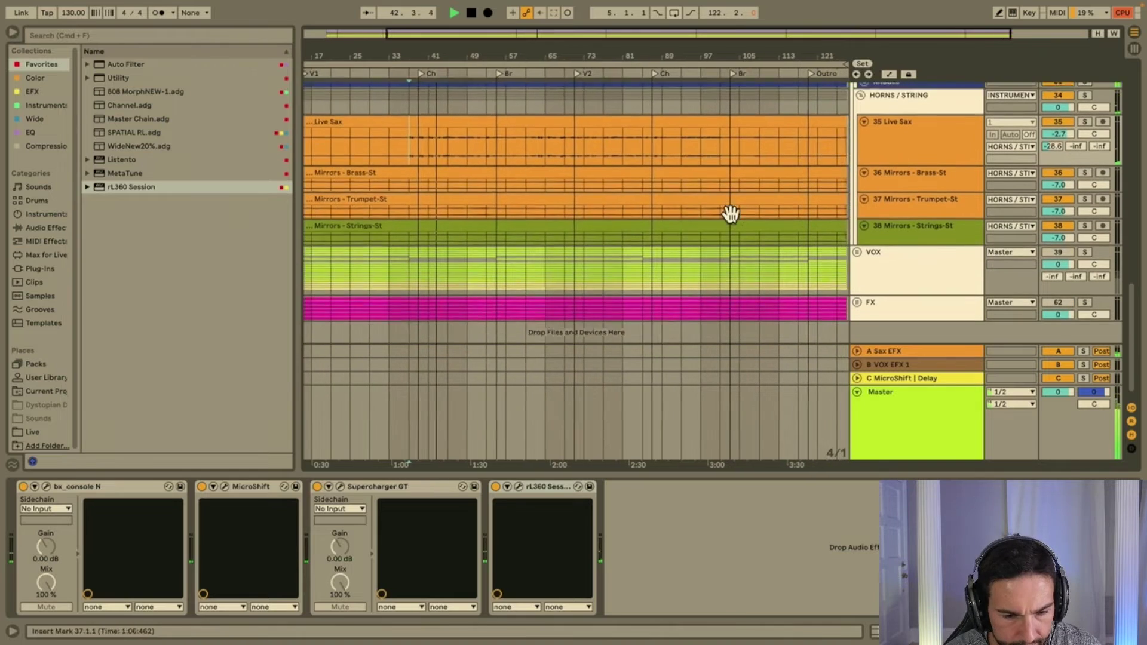
{"action": "left_click", "coordinate": [914, 250]}
{"action": "left_click", "coordinate": [858, 241]}
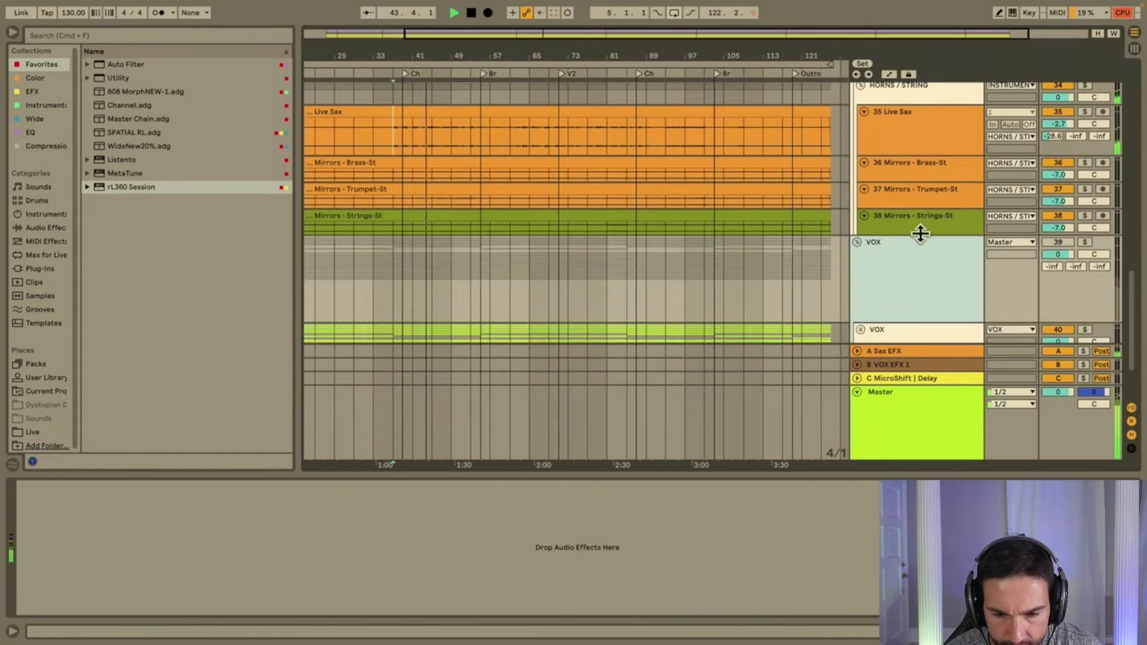
{"action": "scroll", "coordinate": [909, 269], "scroll_direction": "down", "scroll_amount": 3}
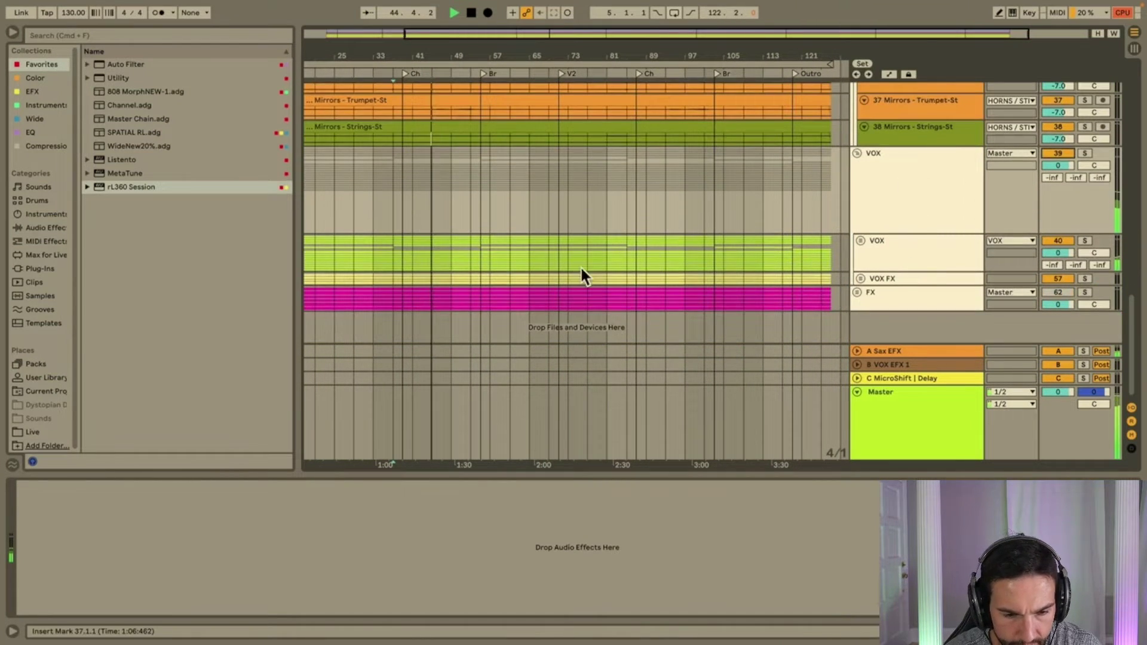
{"action": "left_click", "coordinate": [860, 242]}
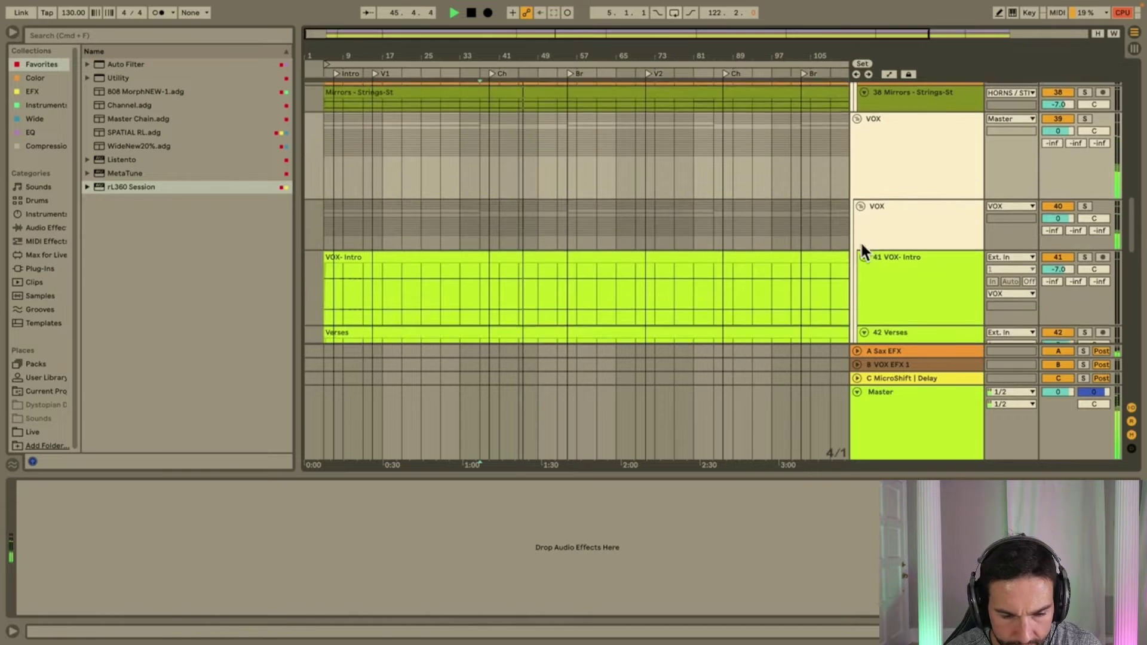
{"action": "scroll", "coordinate": [860, 243], "scroll_direction": "down", "scroll_amount": 3}
{"action": "scroll", "coordinate": [351, 207], "scroll_direction": "up", "scroll_amount": 3}
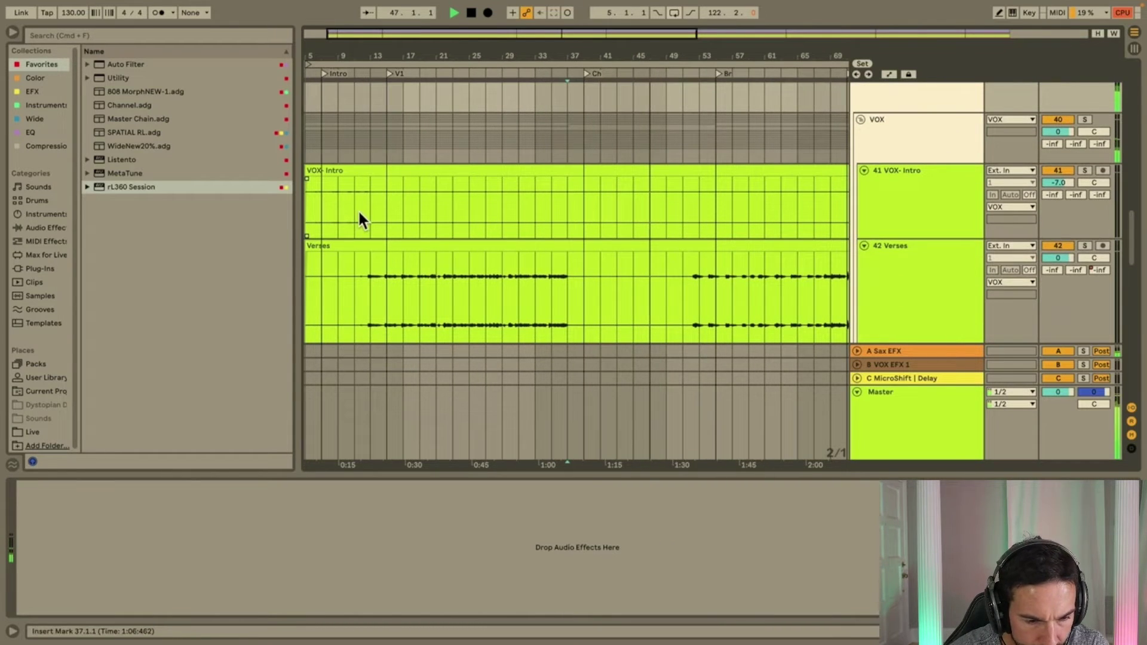
Play from bar 11, just before the first verse, and solo and select the Verses track.
{"action": "left_click", "coordinate": [357, 209]}
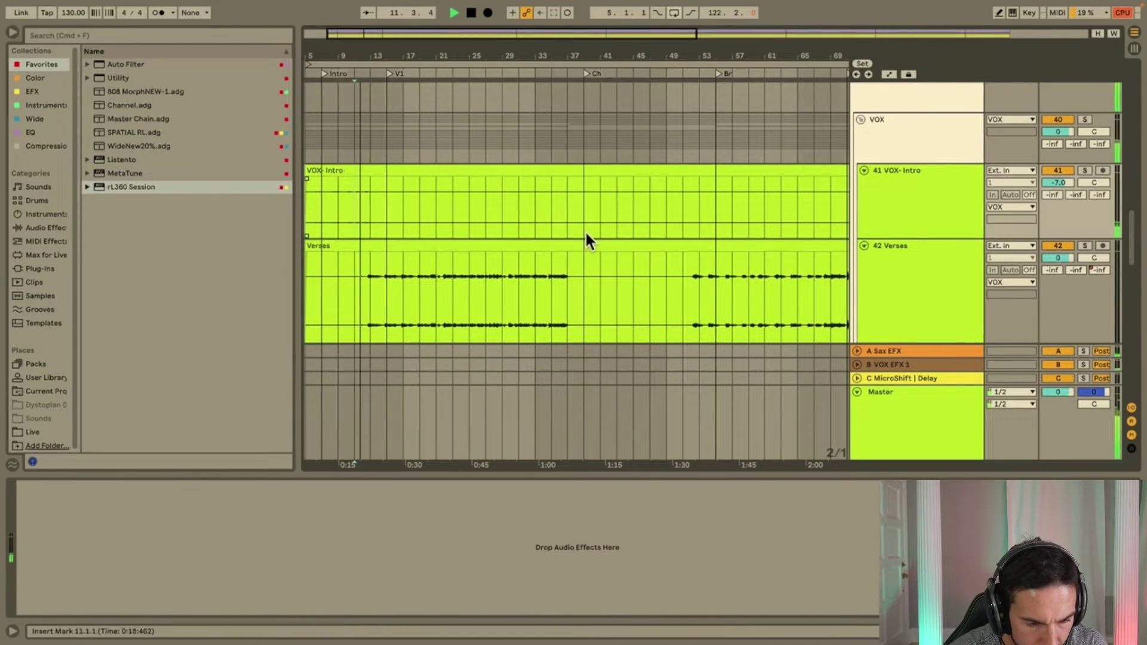
{"action": "left_click", "coordinate": [922, 276]}
{"action": "left_click", "coordinate": [1085, 245]}
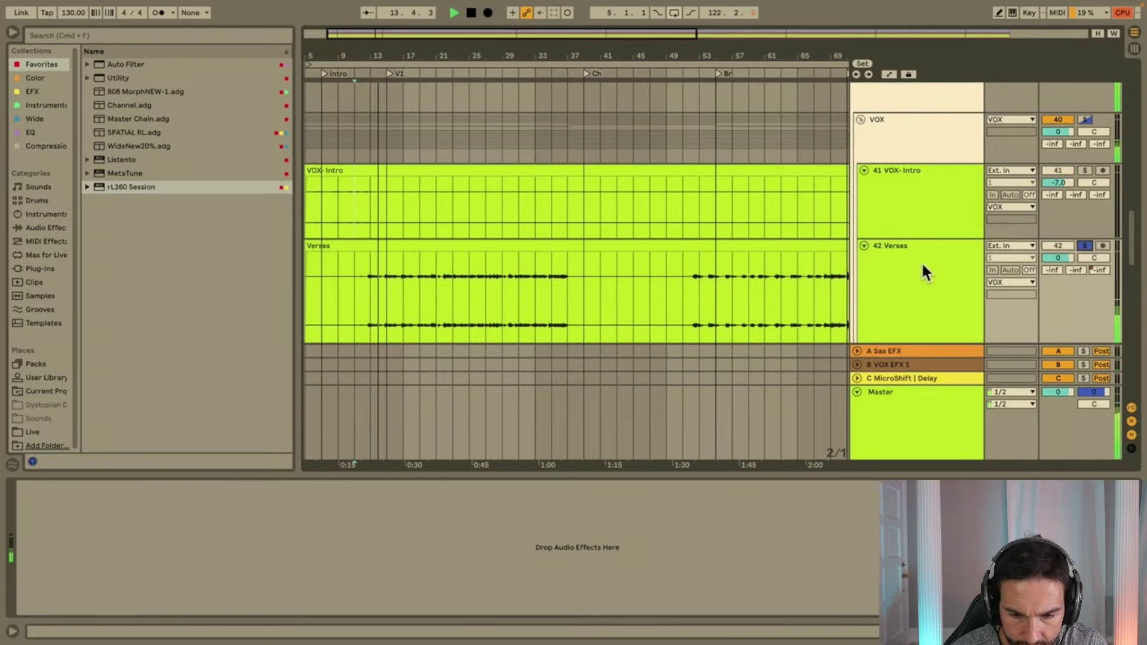
{"action": "left_click", "coordinate": [923, 267]}
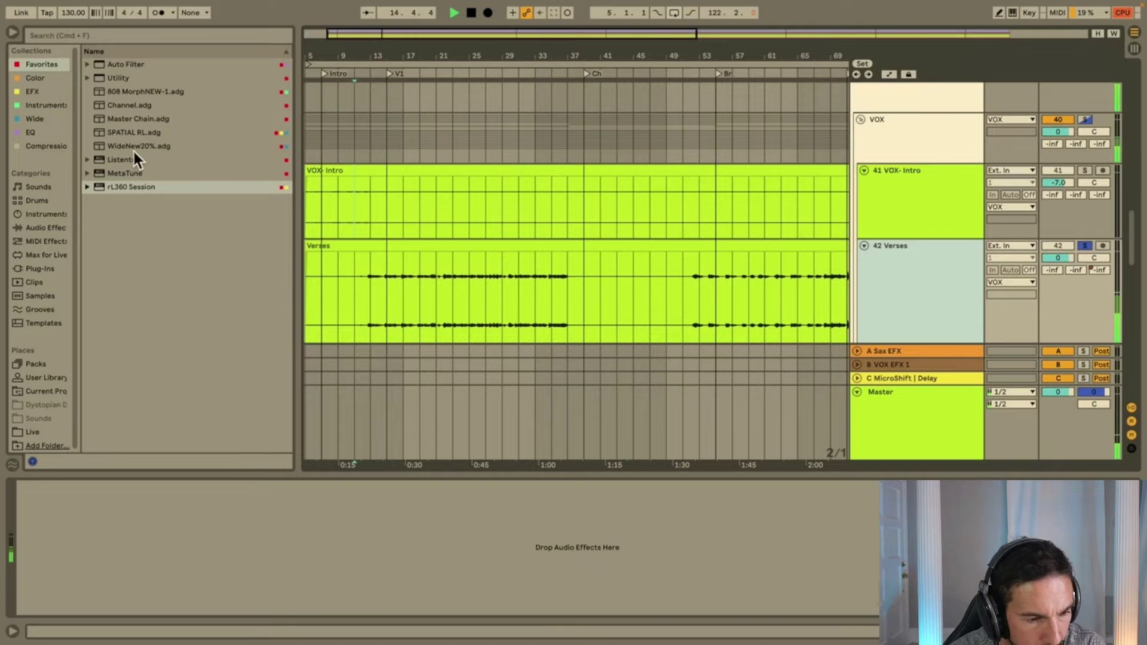
Load the BX Console Default preset from the EQ collection onto the Verses track and compare the vocal in the full mix and soloed.
{"action": "left_click", "coordinate": [26, 132]}
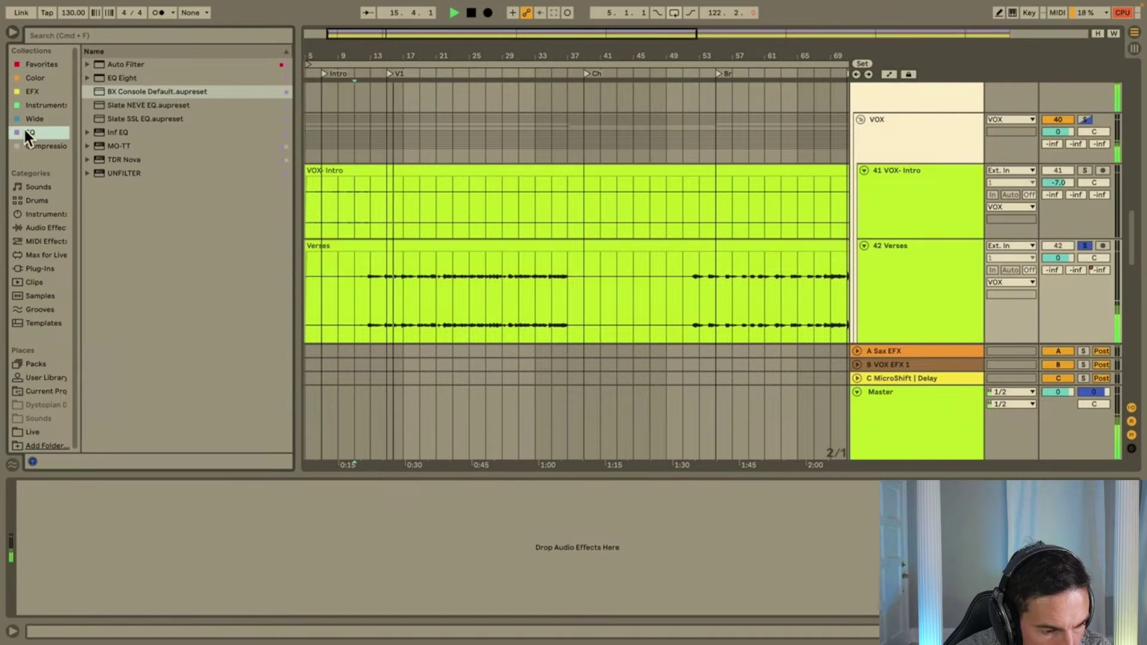
{"action": "double_click", "coordinate": [145, 91]}
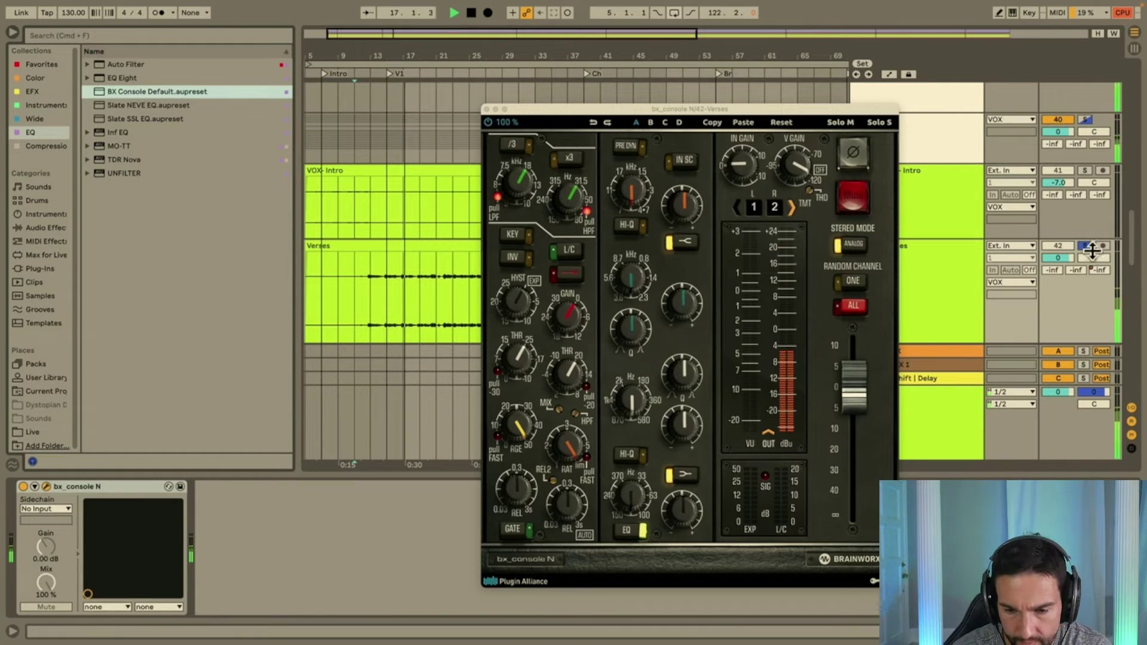
{"action": "left_click", "coordinate": [1085, 245]}
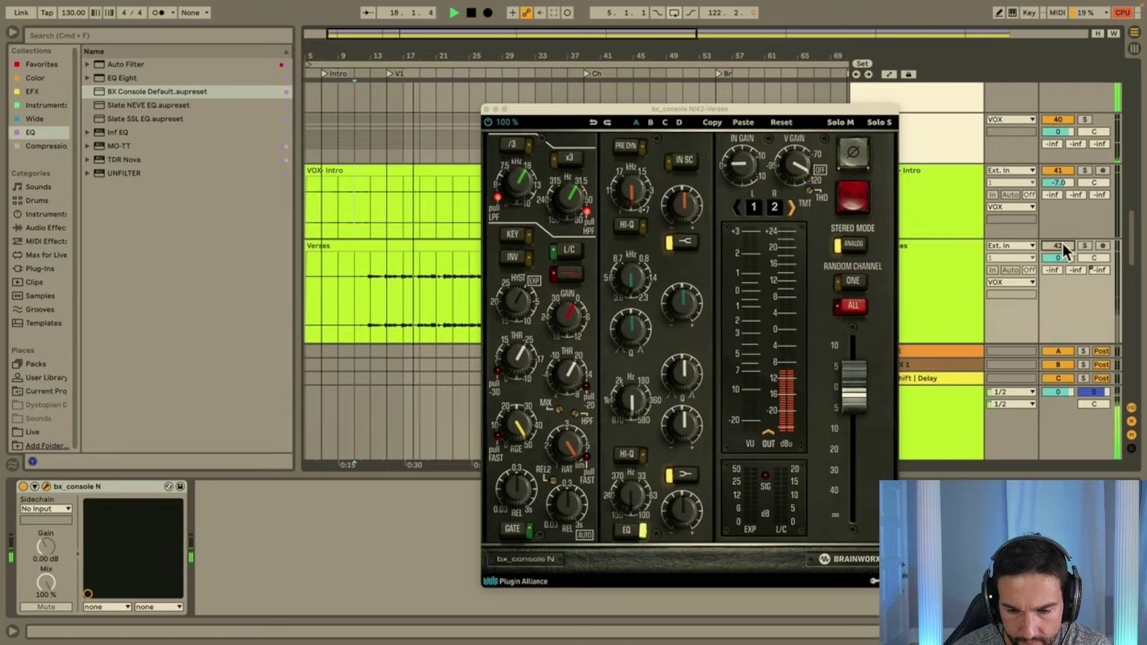
{"action": "left_click", "coordinate": [1085, 243]}
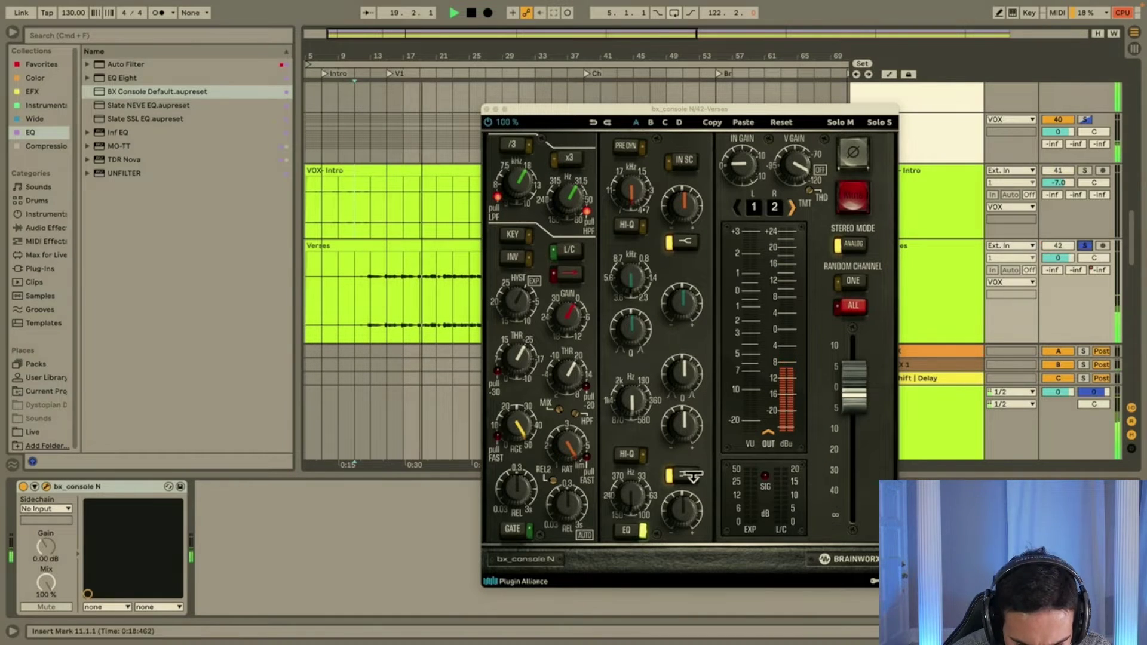
Boost the Verses track's upper-mid EQ band by about 4 dB in bx_console N and adjust the band's frequency.
{"action": "left_click", "coordinate": [687, 518]}
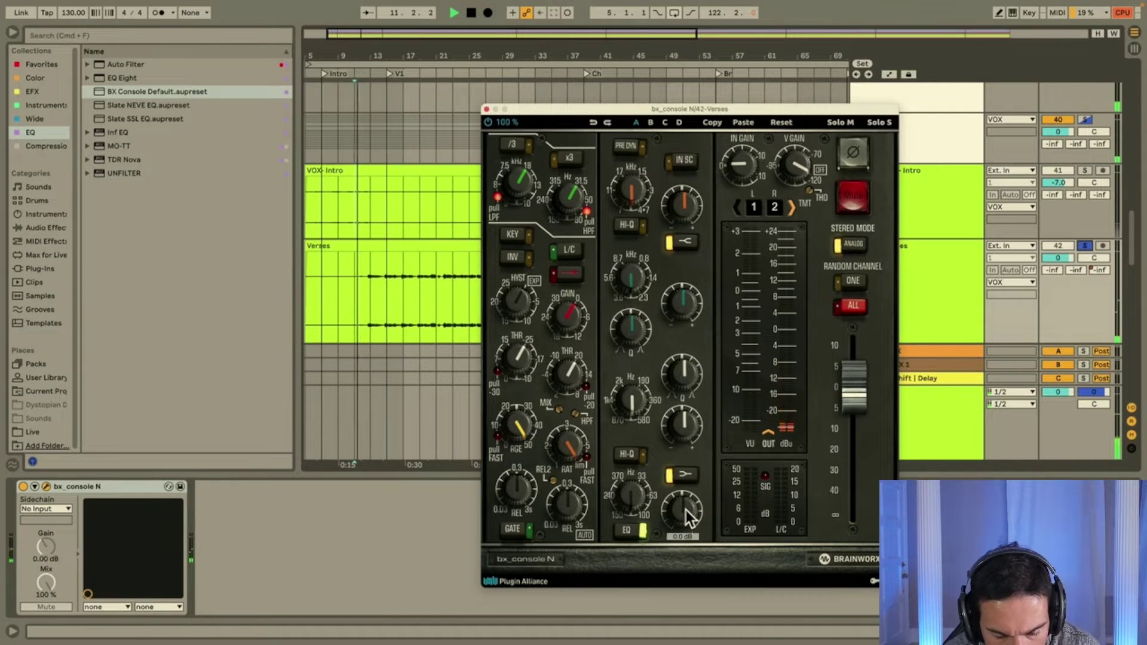
{"action": "mouse_move", "coordinate": [637, 277]}
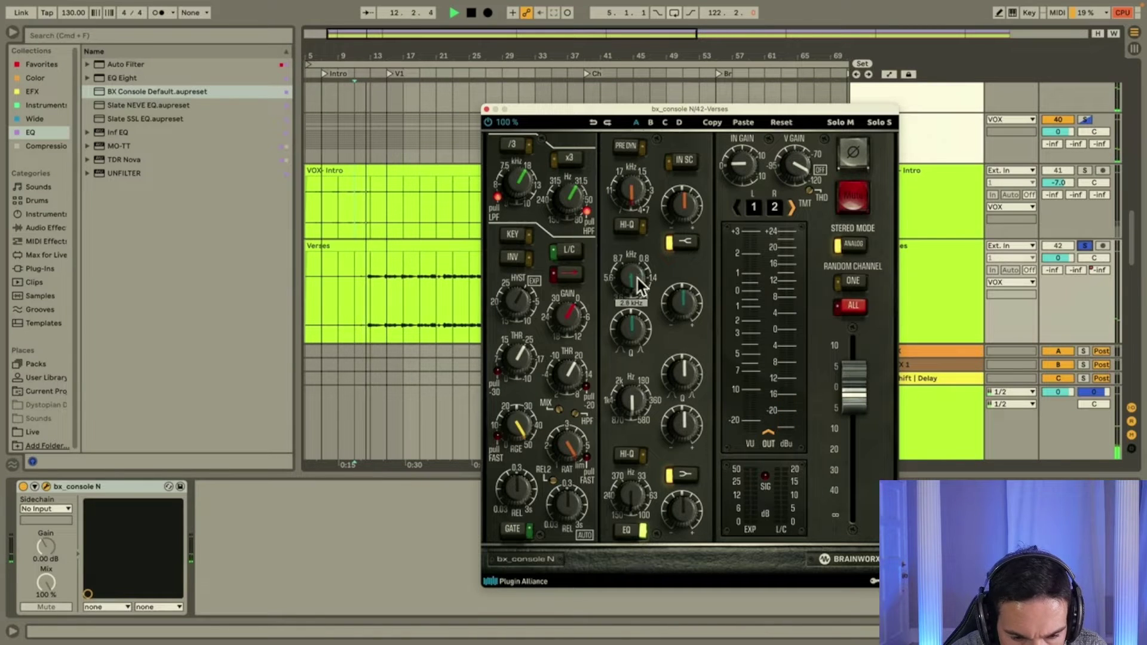
{"action": "mouse_move", "coordinate": [680, 305]}
{"action": "left_mouse_down"}
{"action": "mouse_move", "coordinate": [687, 258]}
{"action": "mouse_move", "coordinate": [636, 282]}
{"action": "mouse_move", "coordinate": [642, 269]}
{"action": "mouse_move", "coordinate": [687, 306]}
{"action": "mouse_move", "coordinate": [687, 322]}
{"action": "left_mouse_up"}
{"action": "mouse_move", "coordinate": [636, 282]}
{"action": "mouse_move", "coordinate": [688, 299]}
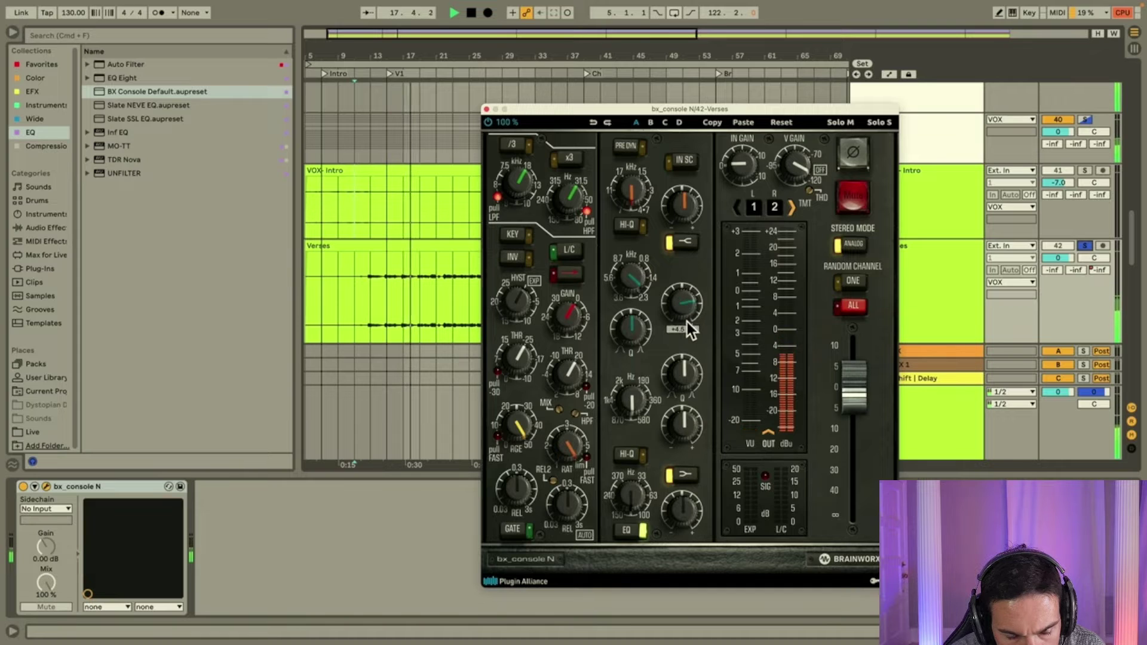
Adjust the Verses track's low-shelf frequency, reduce the shelf's gain in bx_console N, and close the plugin window.
{"action": "mouse_move", "coordinate": [687, 504]}
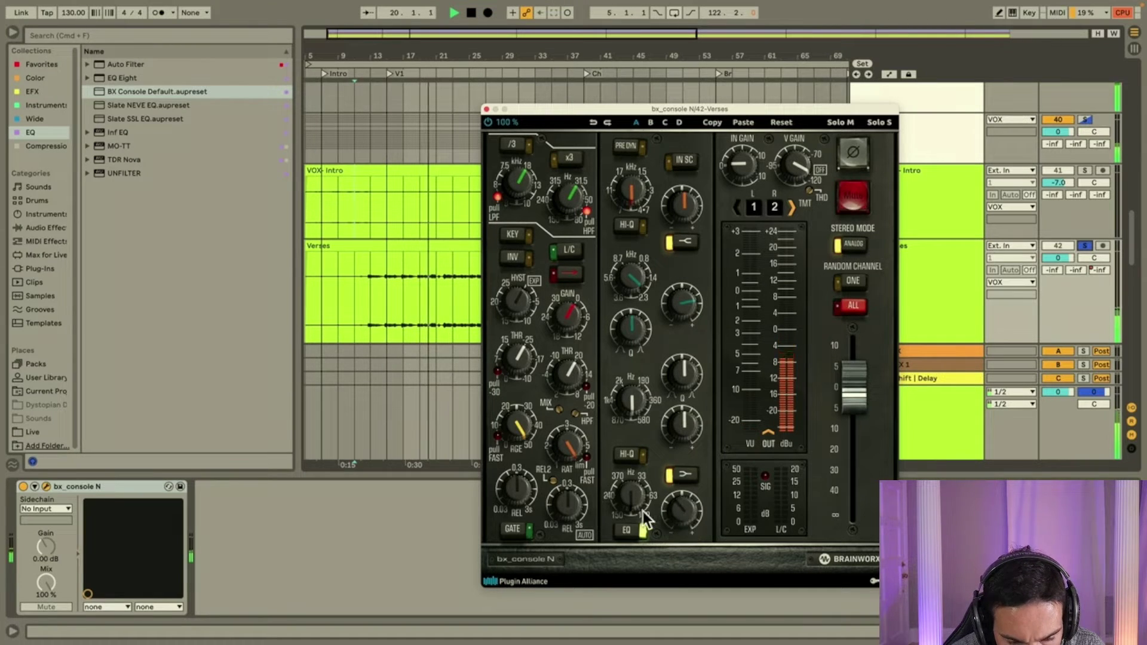
{"action": "left_click_drag", "start_coordinate": [685, 518], "coordinate": [688, 540]}
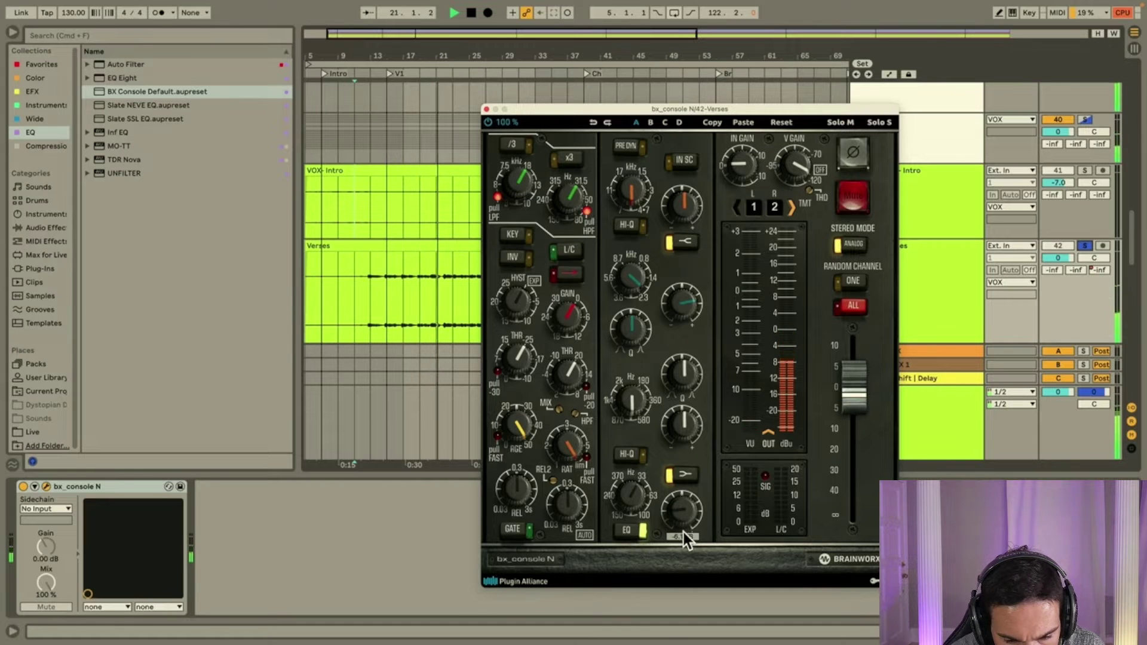
{"action": "left_click", "coordinate": [486, 109]}
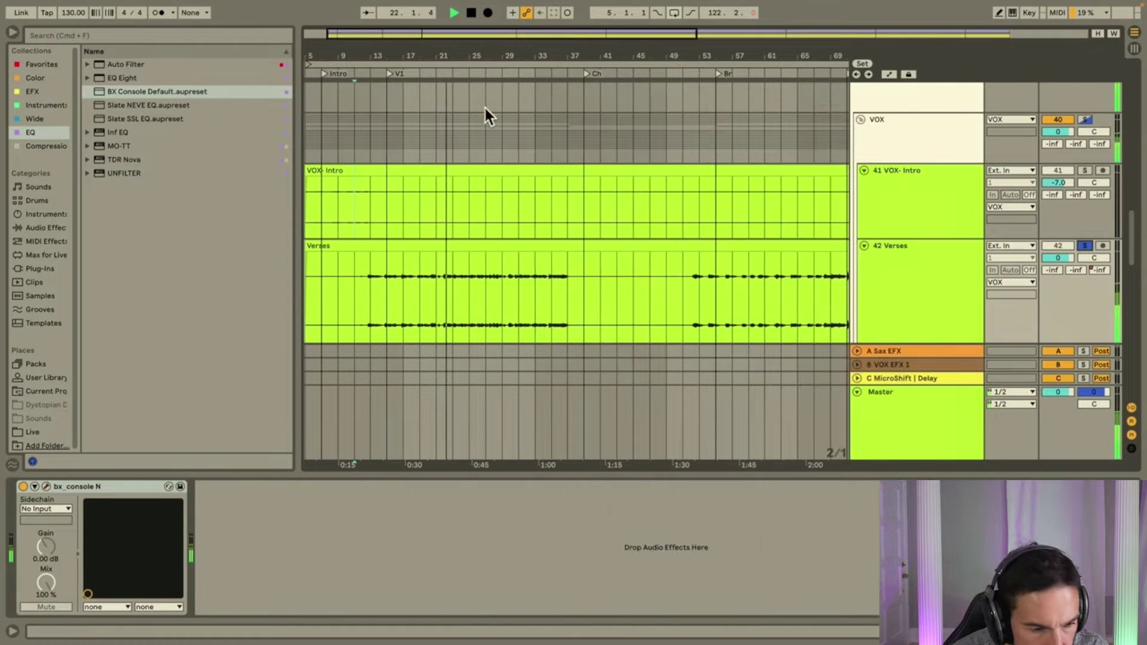
Load Supercharger GT from the Compression collection onto the Verses track, raise its Compress amount to about midway, and unsolo the track.
{"action": "left_click", "coordinate": [46, 145]}
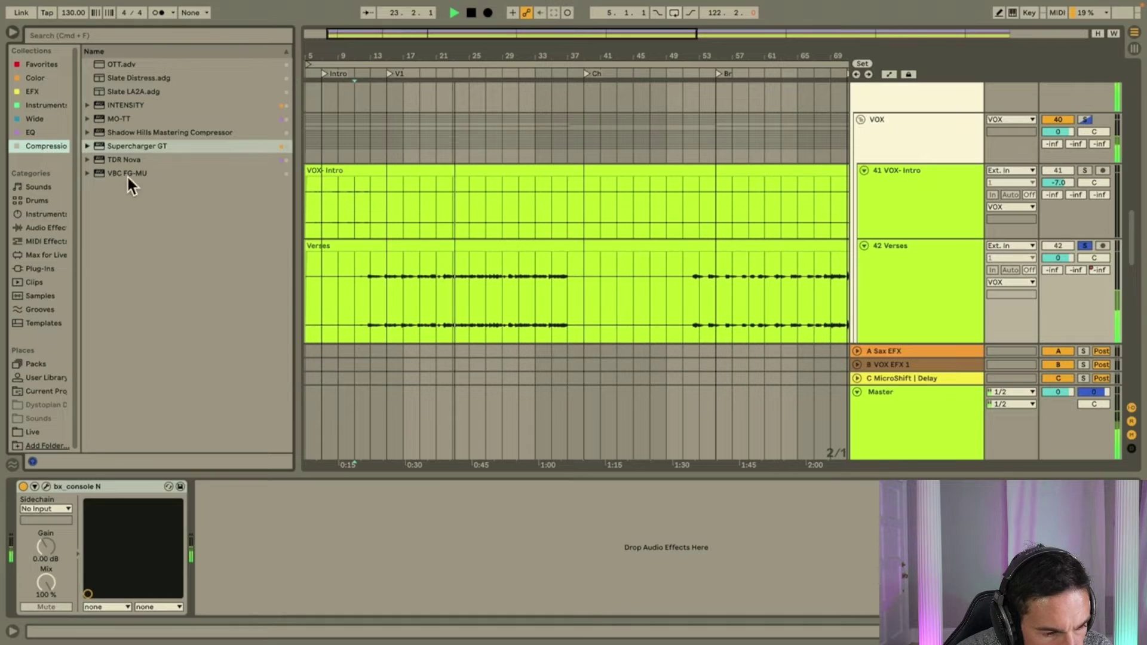
{"action": "left_click_drag", "start_coordinate": [141, 147], "coordinate": [404, 325]}
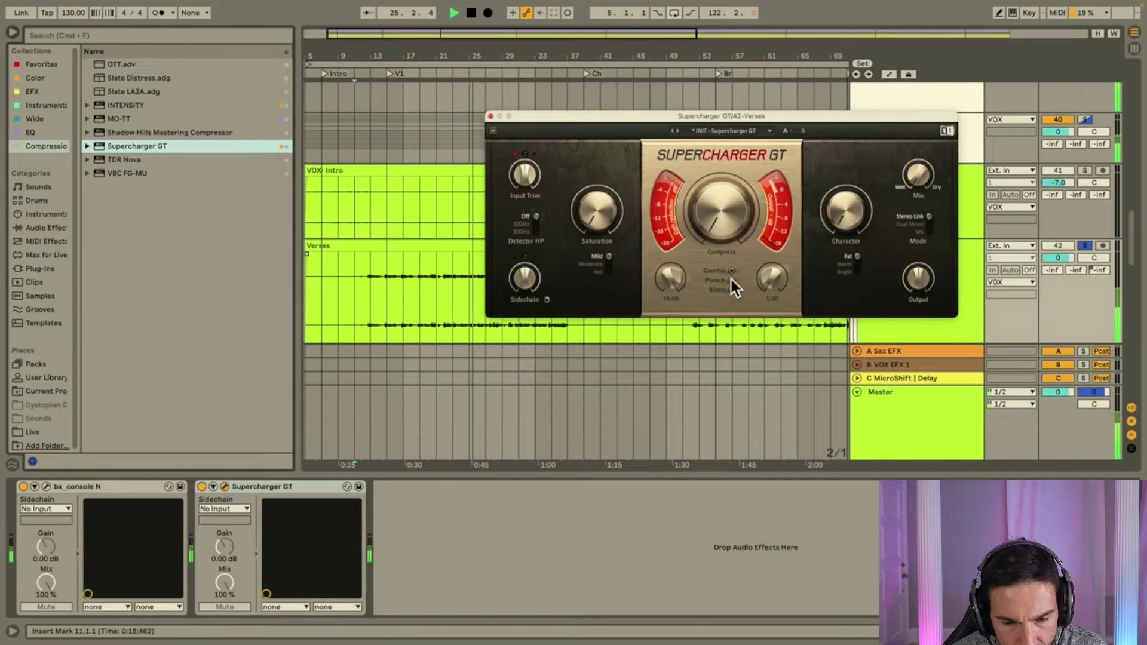
{"action": "left_click_drag", "start_coordinate": [720, 210], "coordinate": [720, 163]}
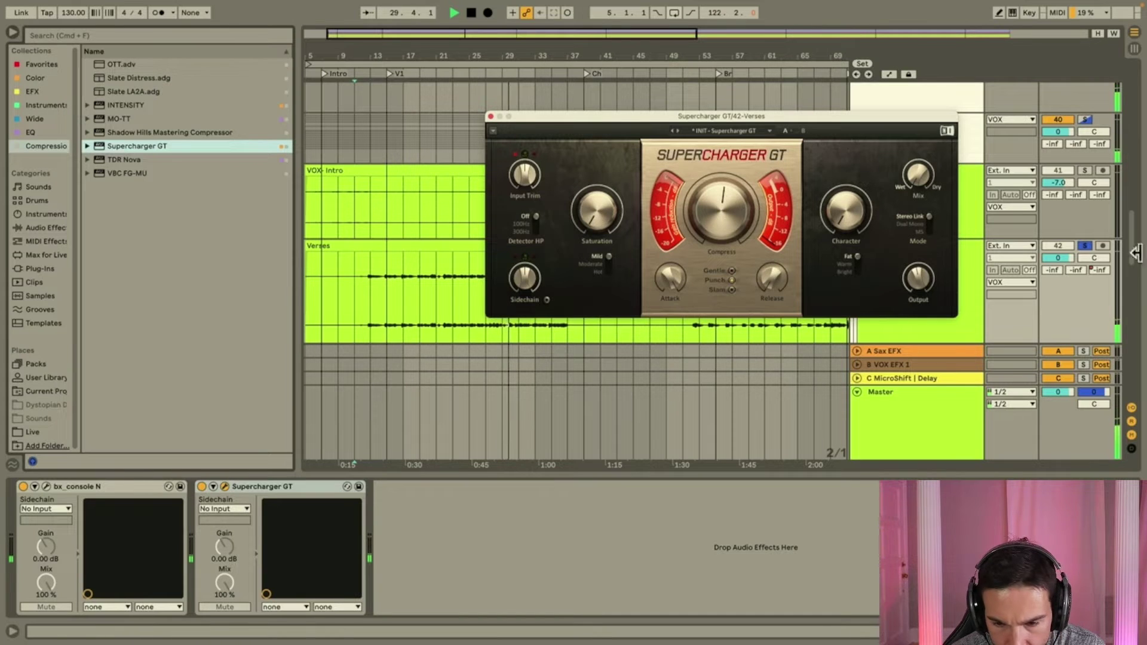
{"action": "left_click", "coordinate": [1085, 246]}
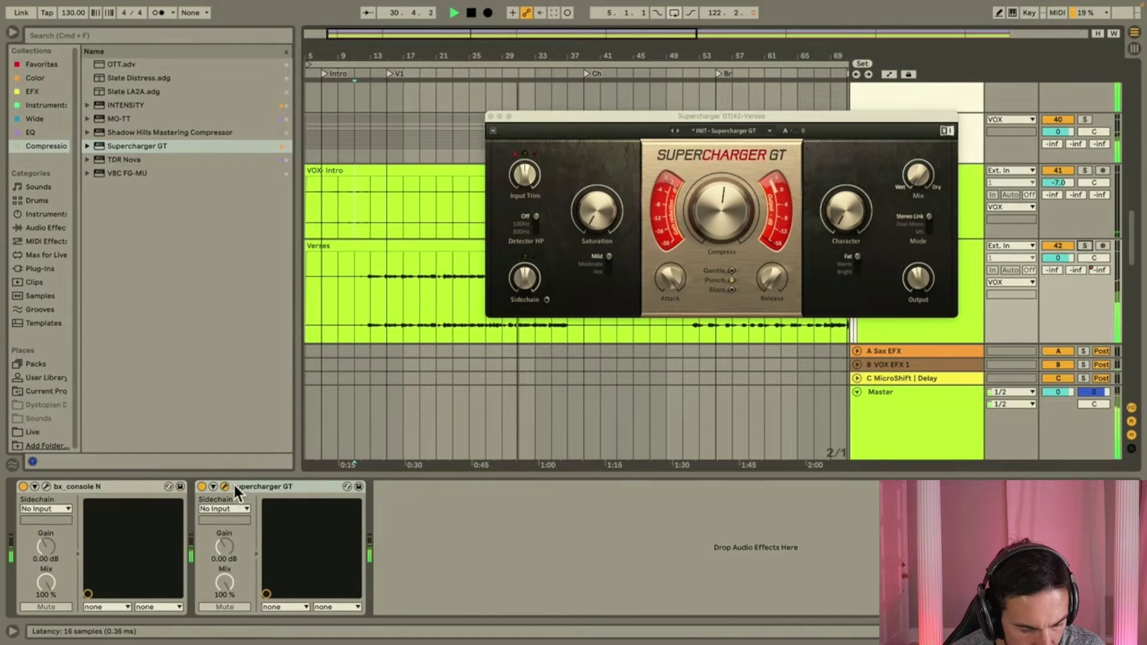
{"action": "left_click", "coordinate": [932, 268]}
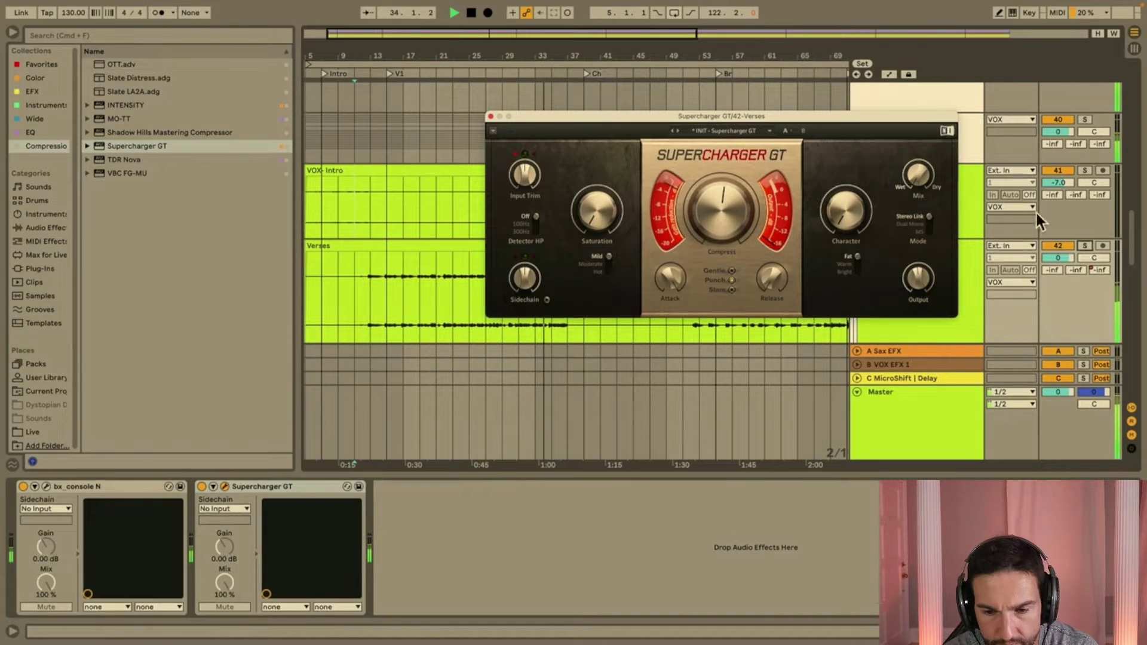
{"action": "left_click", "coordinate": [490, 116]}
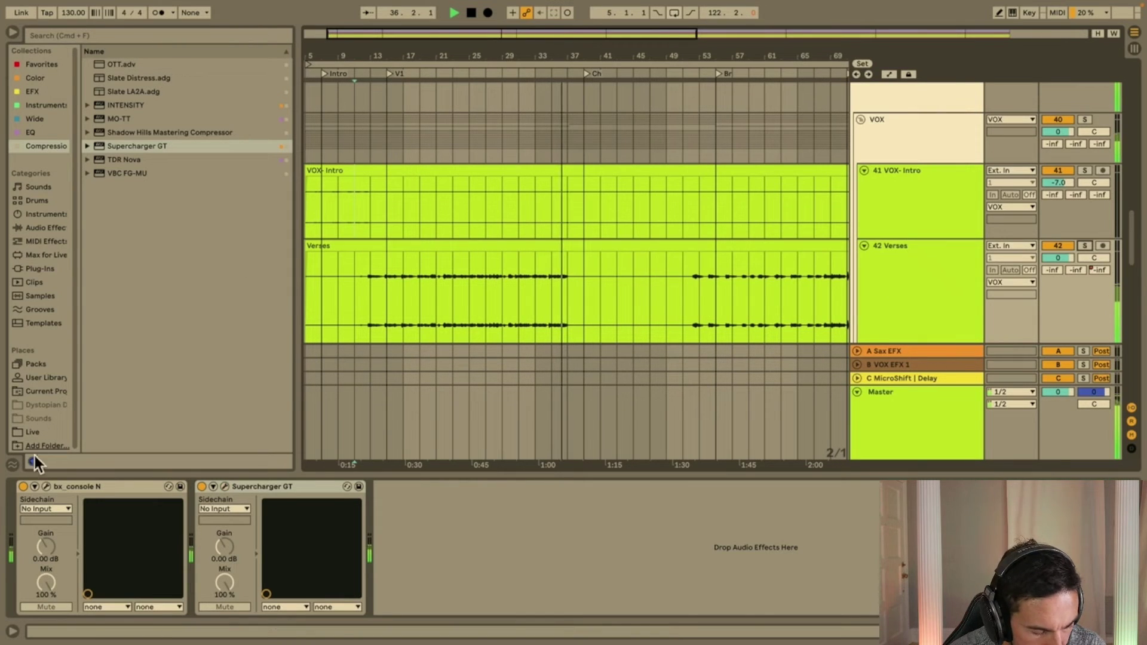
Replay from bar 11 and refine the gain and Q of the Verses track's upper-mid band in bx_console N.
{"action": "key", "text": "space"}
{"action": "key", "text": "space"}
{"action": "left_click", "coordinate": [45, 485]}
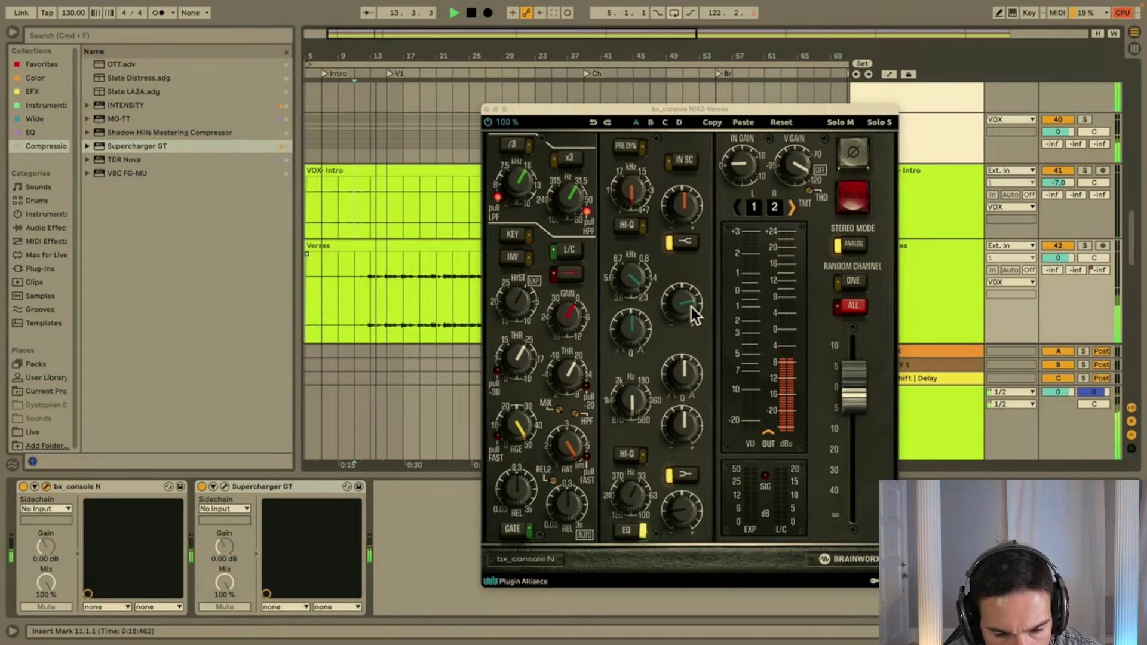
{"action": "left_click_drag", "start_coordinate": [692, 310], "coordinate": [698, 304]}
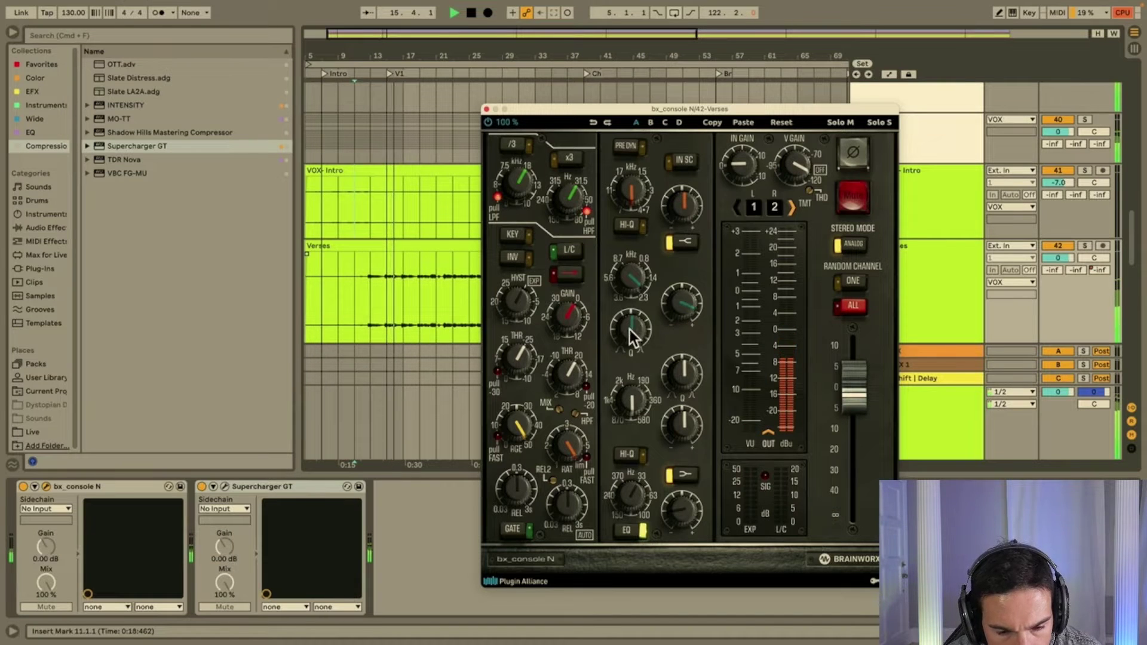
{"action": "left_click_drag", "start_coordinate": [630, 330], "coordinate": [634, 390]}
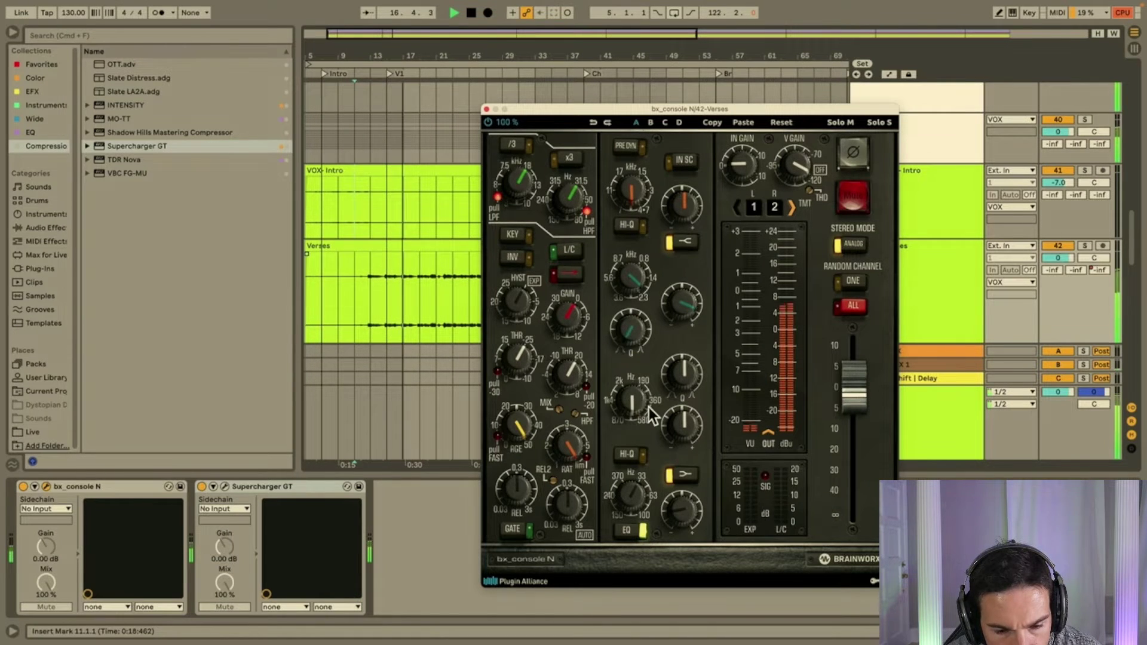
{"action": "left_click_drag", "start_coordinate": [686, 314], "coordinate": [686, 328]}
Lower the Verses track's low-shelf gain further, randomize the bx_console N channel pair for this instance, and close the plugin window.
{"action": "left_click_drag", "start_coordinate": [689, 497], "coordinate": [685, 514]}
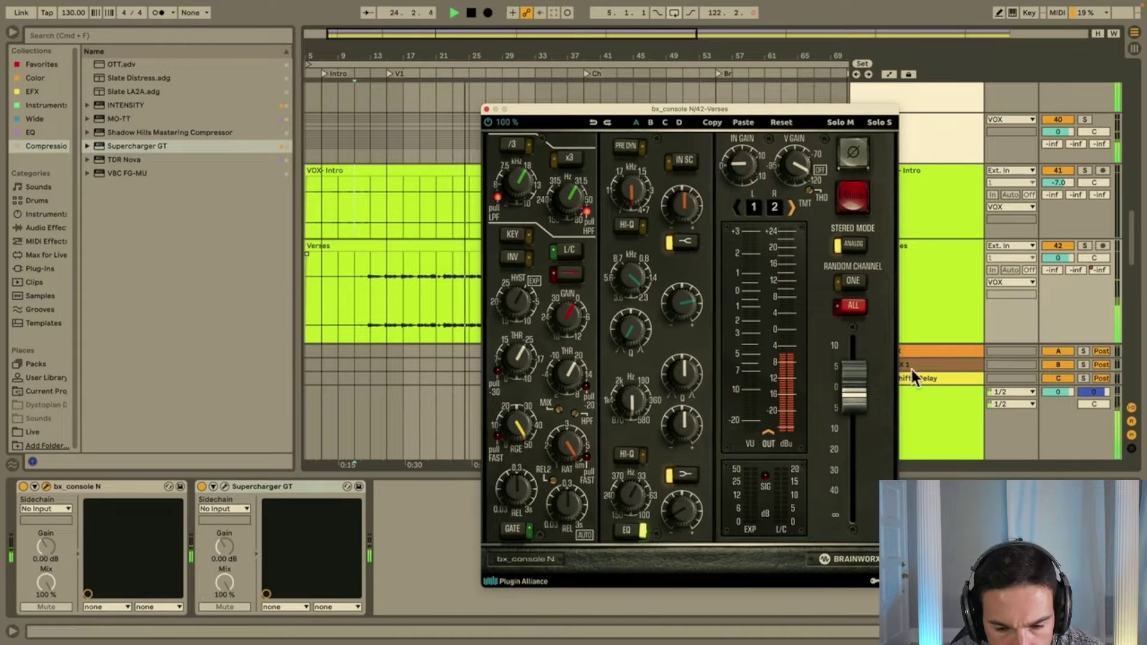
{"action": "left_click", "coordinate": [855, 277]}
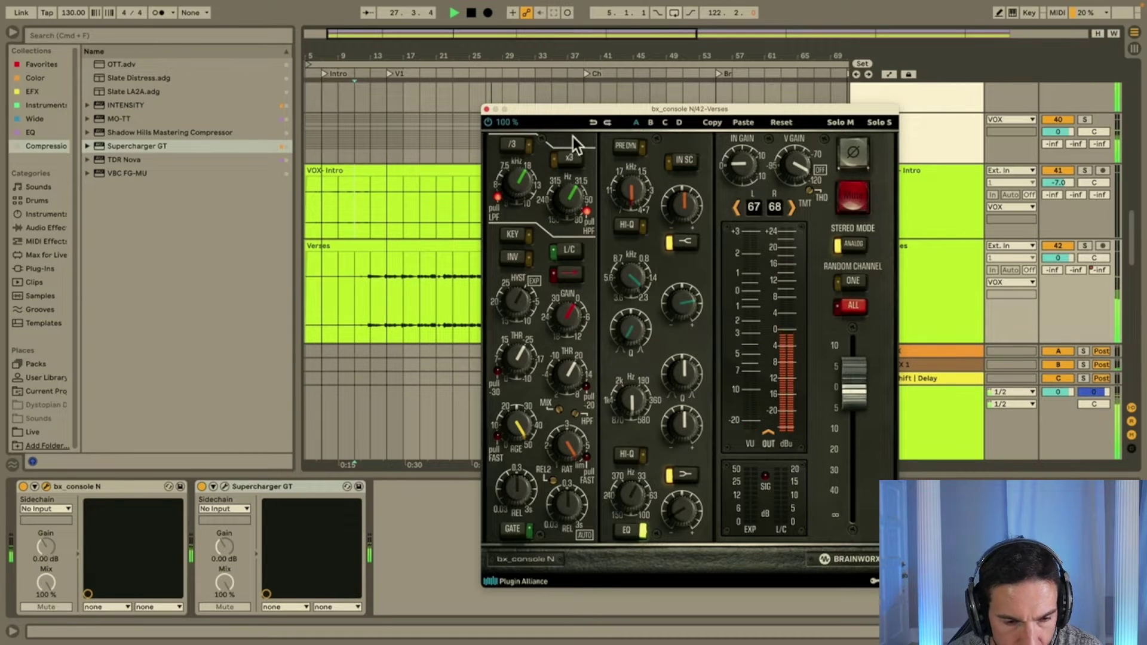
{"action": "left_click", "coordinate": [486, 109]}
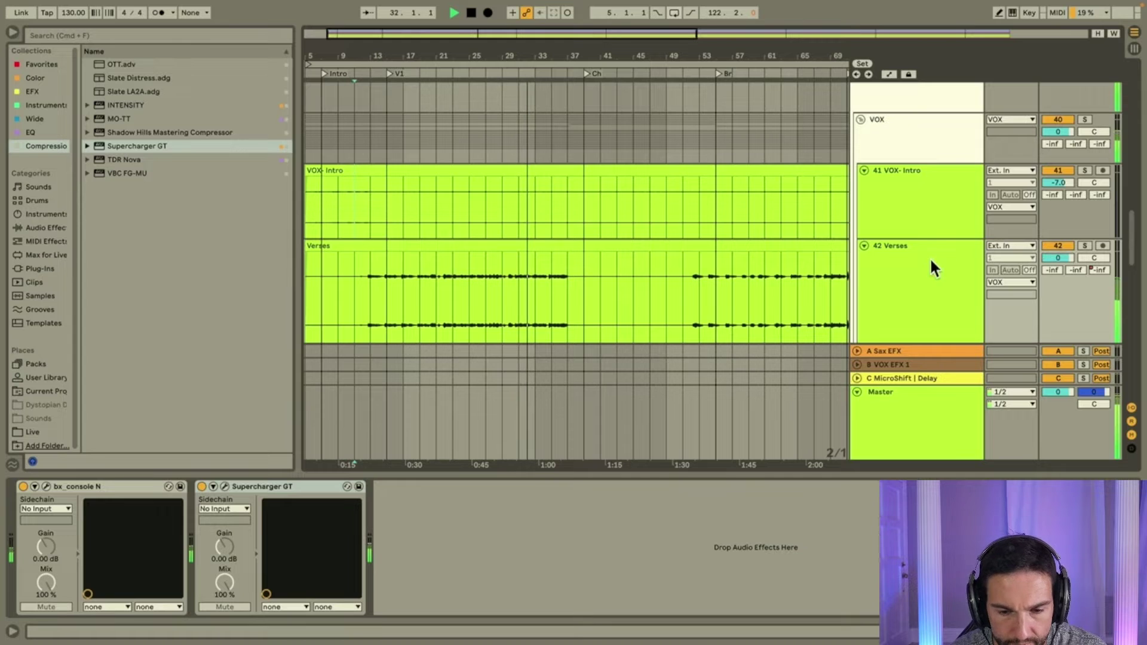
Reopen bx_console N on the Verses track, trim the upper-mid boost slightly, and close the plugin window.
{"action": "left_click", "coordinate": [901, 269]}
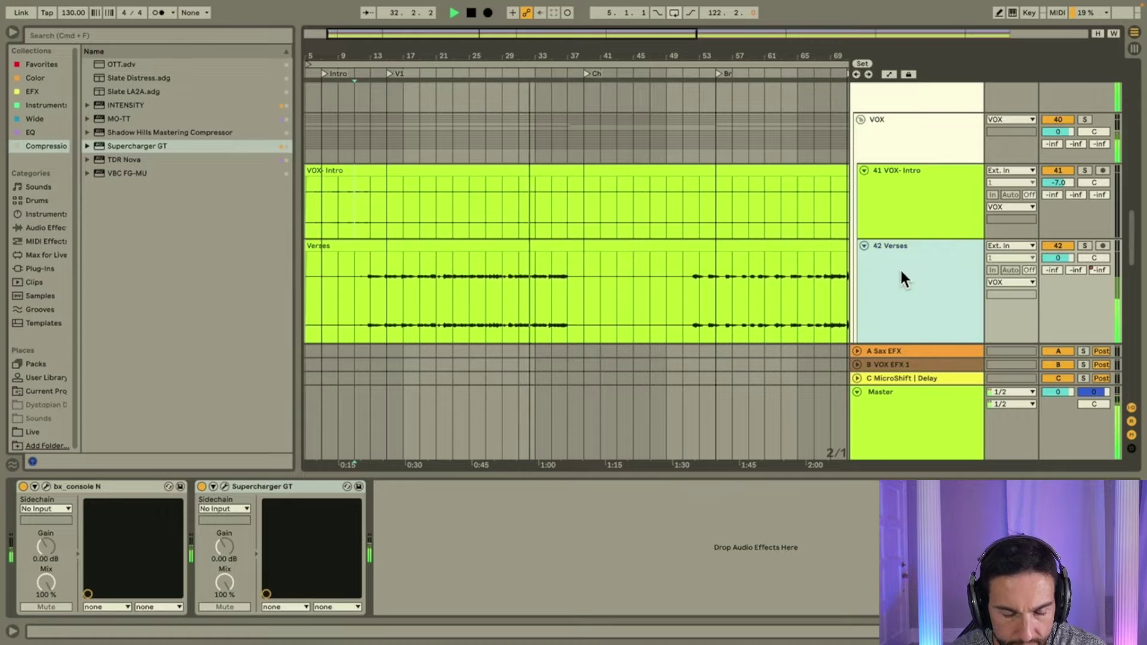
{"action": "left_click", "coordinate": [45, 486]}
{"action": "left_click", "coordinate": [686, 310]}
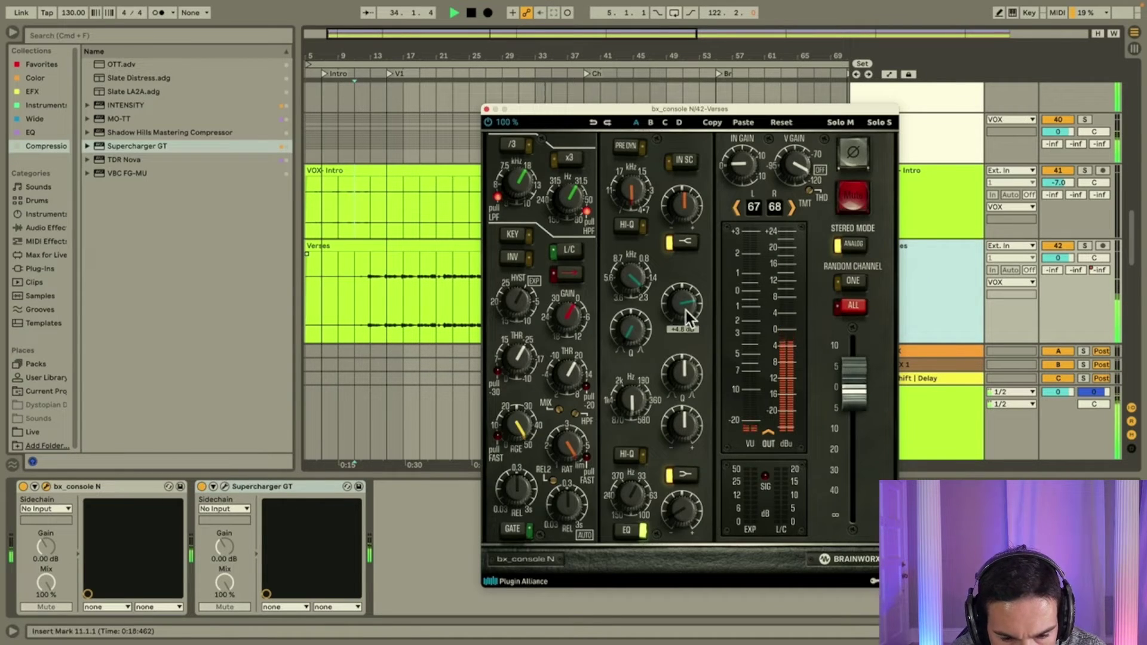
{"action": "left_click_drag", "start_coordinate": [686, 311], "coordinate": [686, 314]}
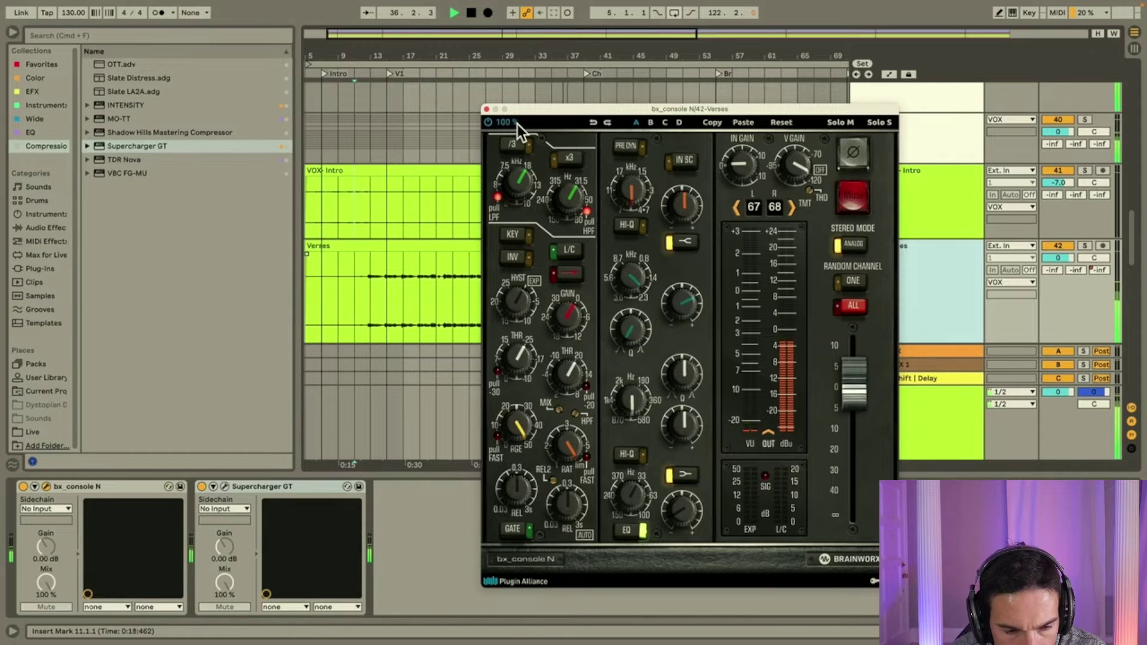
{"action": "left_click", "coordinate": [487, 110]}
Load Supercharger GT onto the Chorus track, set its Compress amount to 3.00, and close the plugin window.
{"action": "scroll", "coordinate": [684, 263], "scroll_direction": "down", "scroll_amount": 8}
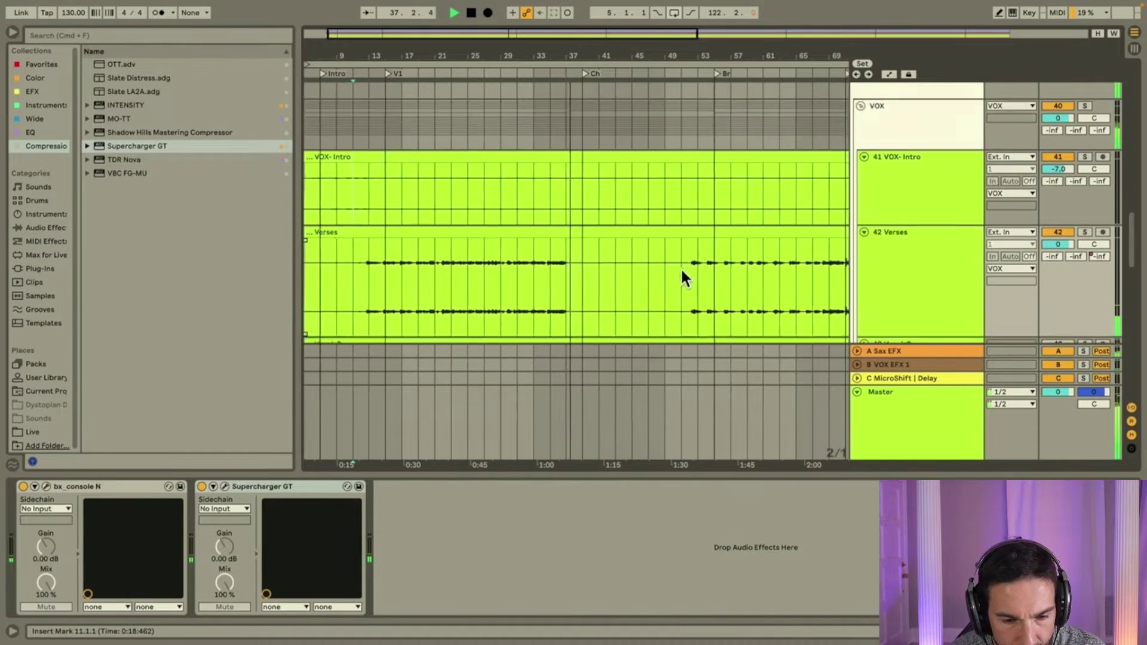
{"action": "scroll", "coordinate": [681, 278], "scroll_direction": "down", "scroll_amount": 3}
{"action": "left_click", "coordinate": [937, 194]}
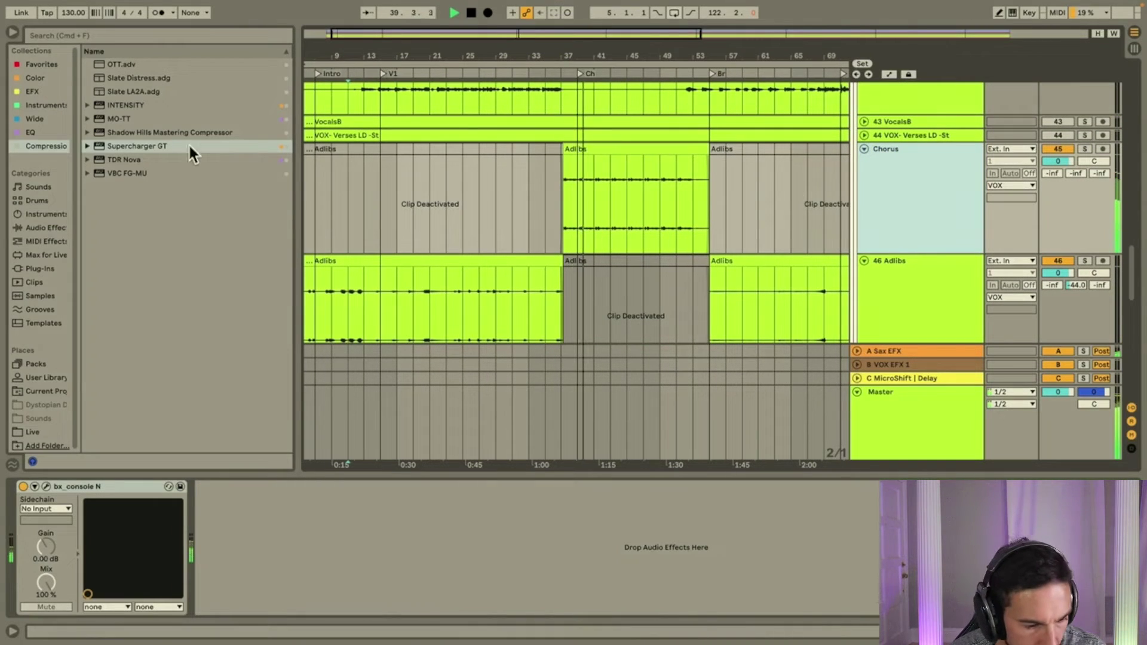
{"action": "double_click", "coordinate": [130, 146]}
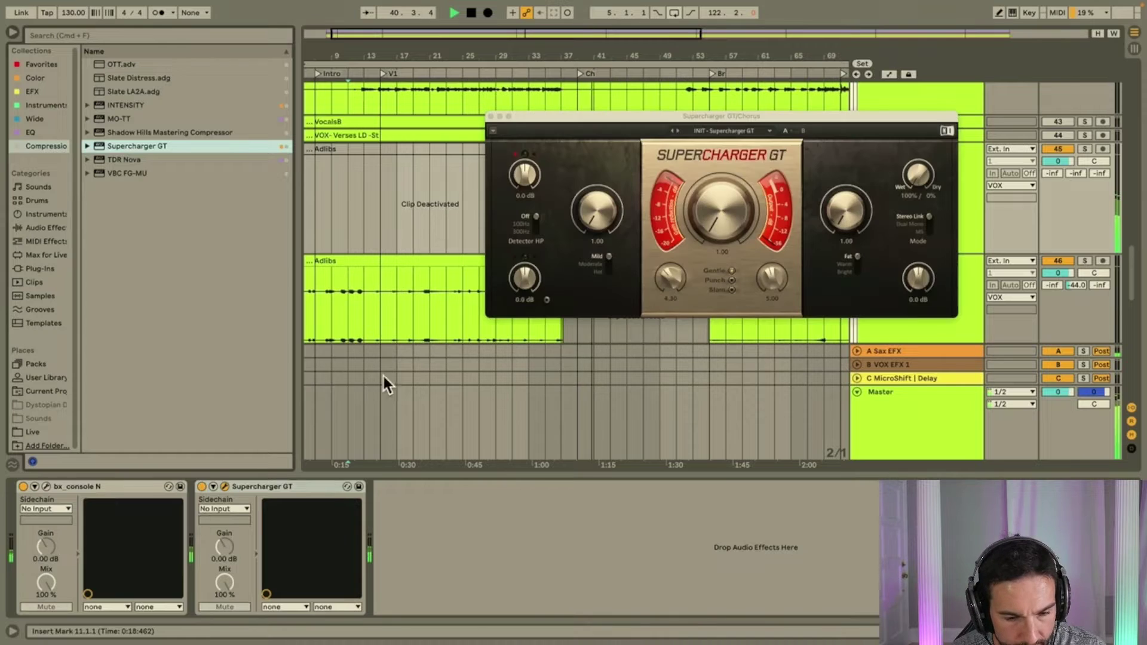
{"action": "left_click_drag", "start_coordinate": [742, 213], "coordinate": [742, 197]}
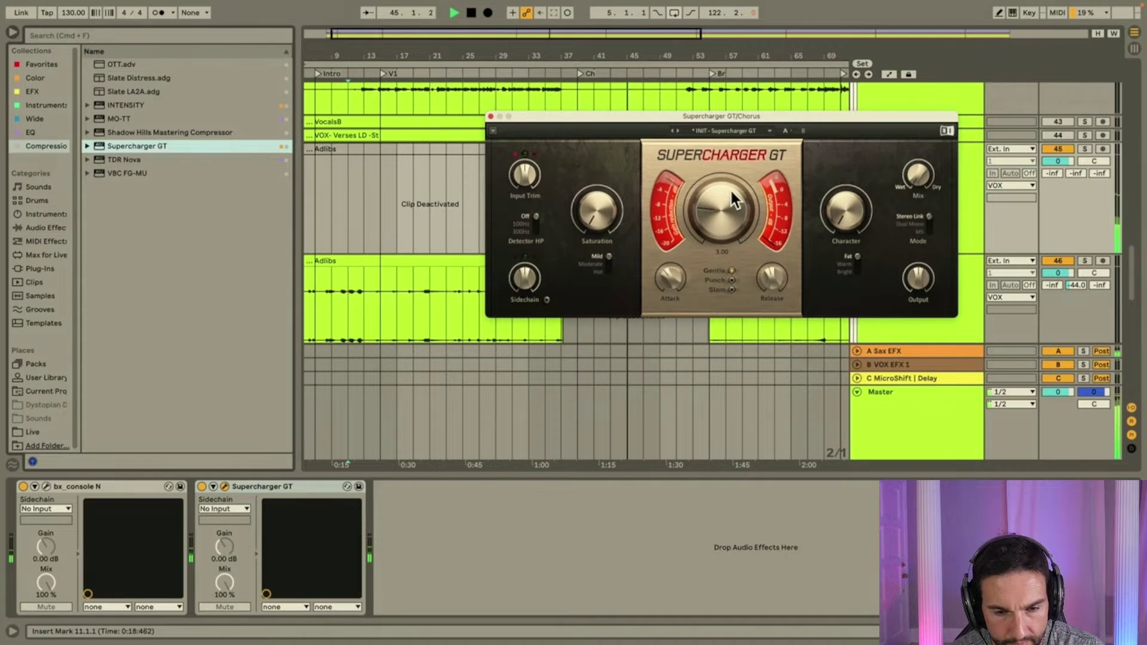
{"action": "left_click", "coordinate": [491, 116]}
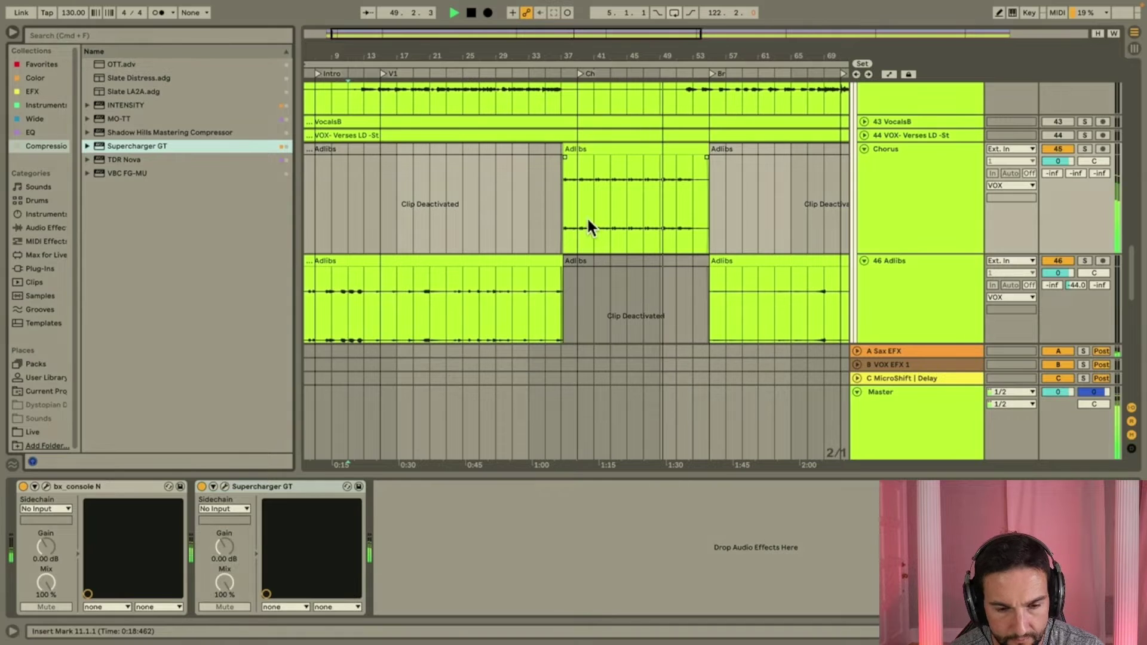
Play the chorus from bar 37 with the Chorus track's bx_console N open and solo the track to hear its EQ.
{"action": "left_click", "coordinate": [910, 217]}
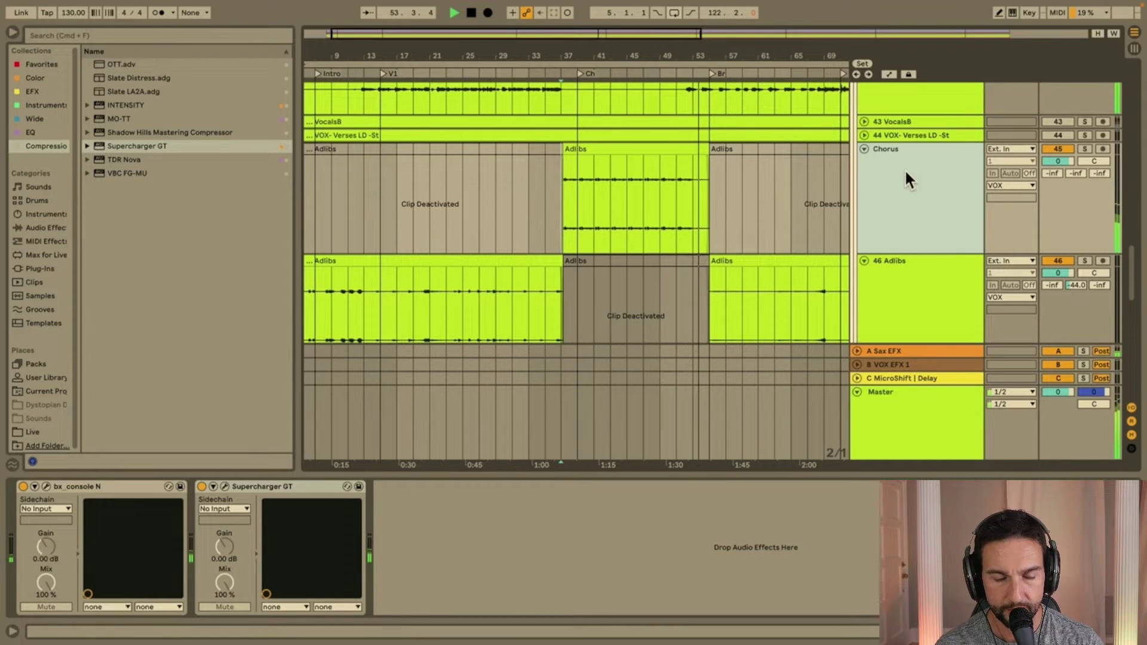
{"action": "key", "text": "space"}
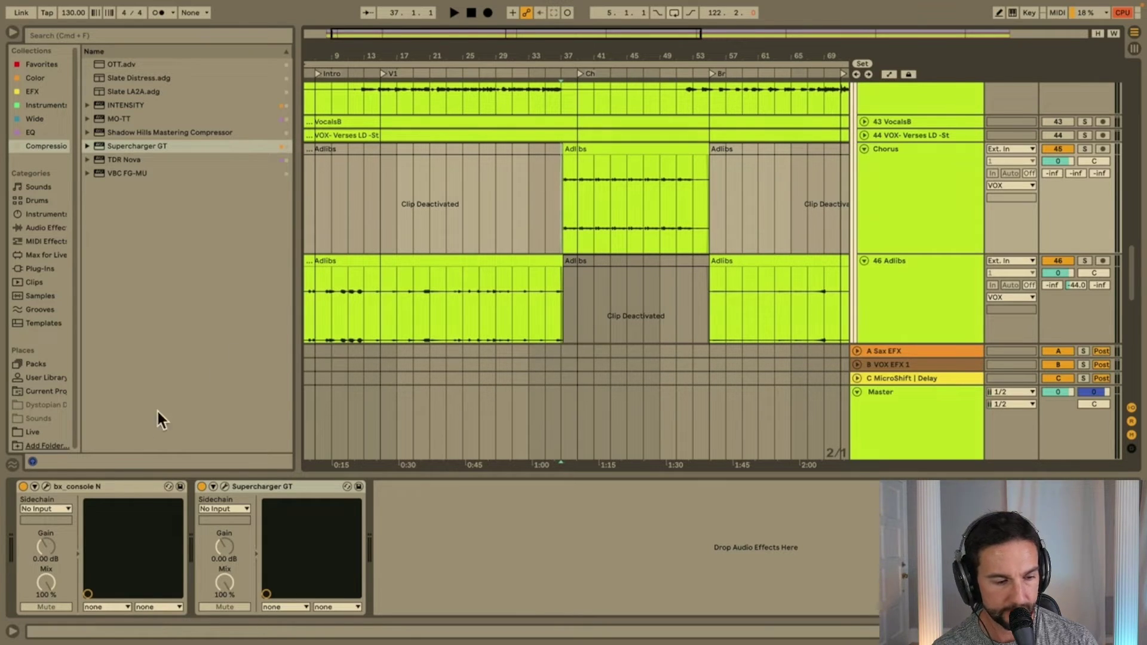
{"action": "left_click", "coordinate": [45, 486]}
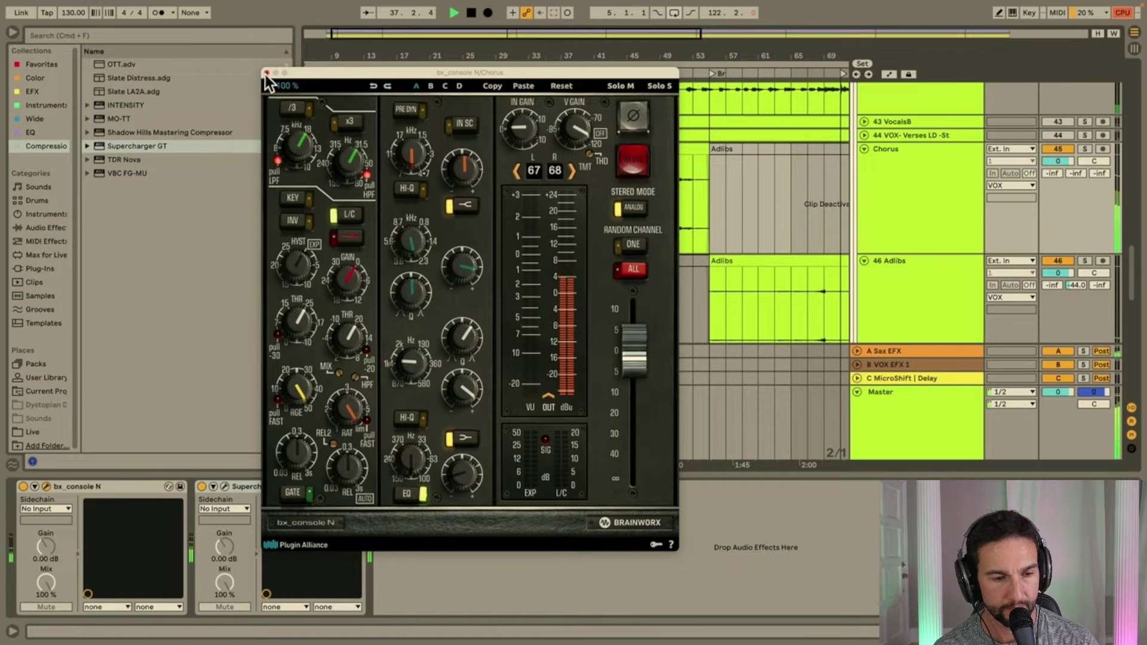
{"action": "left_click", "coordinate": [1084, 148]}
{"action": "left_click", "coordinate": [886, 182]}
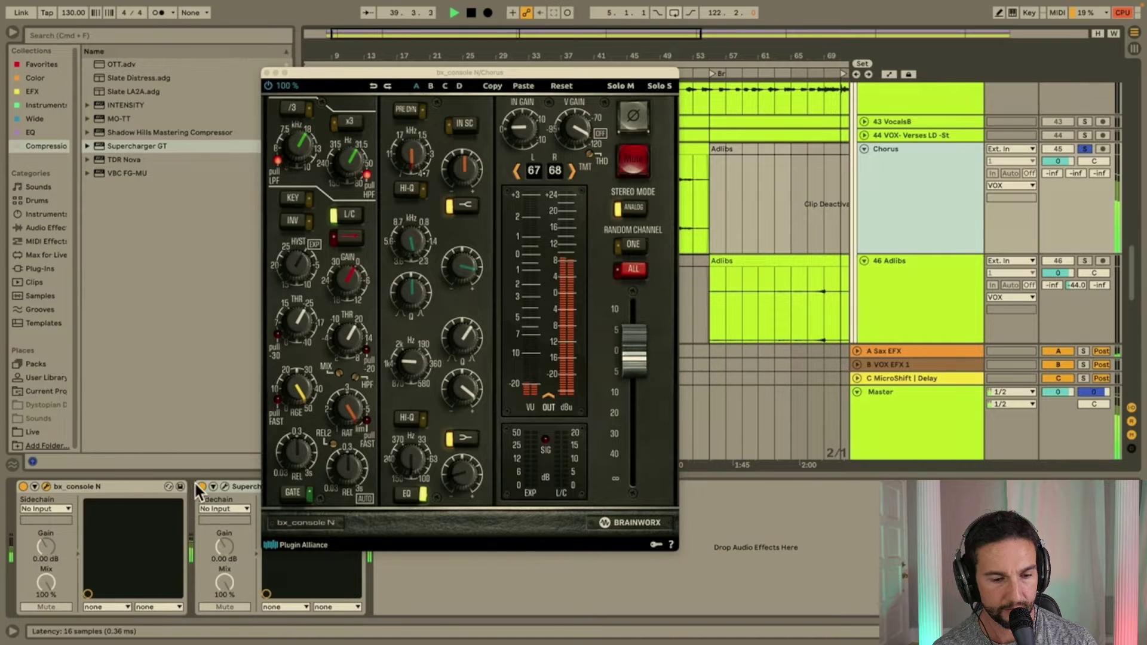
Compare the soloed Chorus vocal with bx_console N bypassed and active, check it in the full mix, and close the plugin.
{"action": "left_click", "coordinate": [23, 487]}
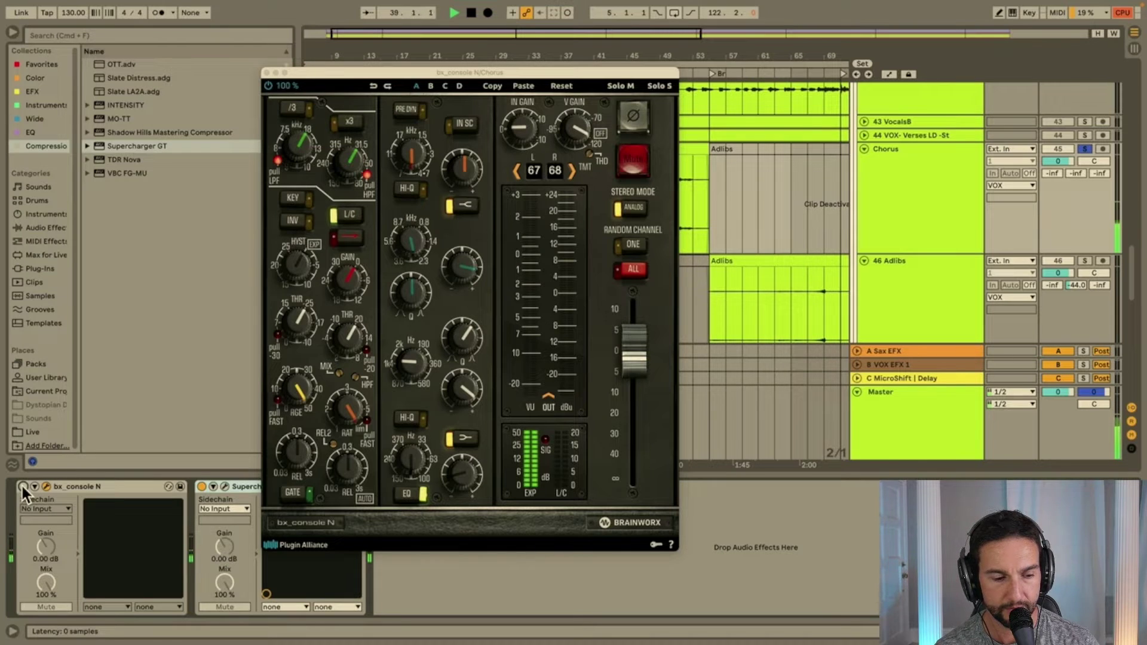
{"action": "left_click", "coordinate": [23, 487]}
{"action": "key", "text": "space"}
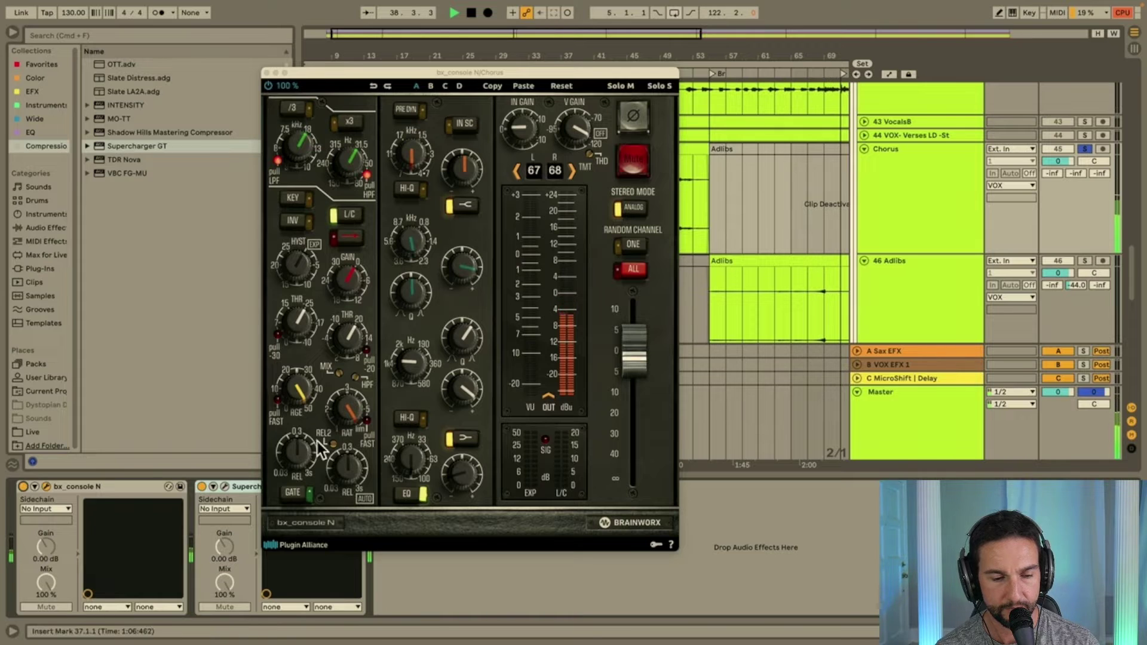
{"action": "key", "text": "space"}
{"action": "left_click", "coordinate": [1085, 150]}
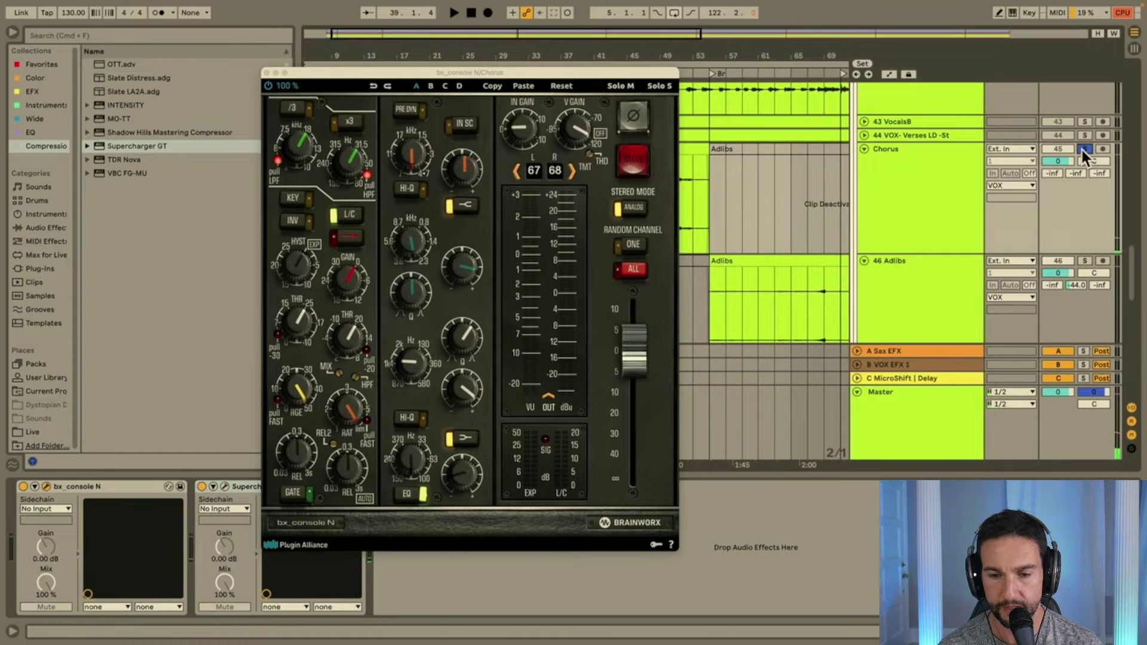
{"action": "key", "text": "space"}
{"action": "left_click", "coordinate": [267, 72]}
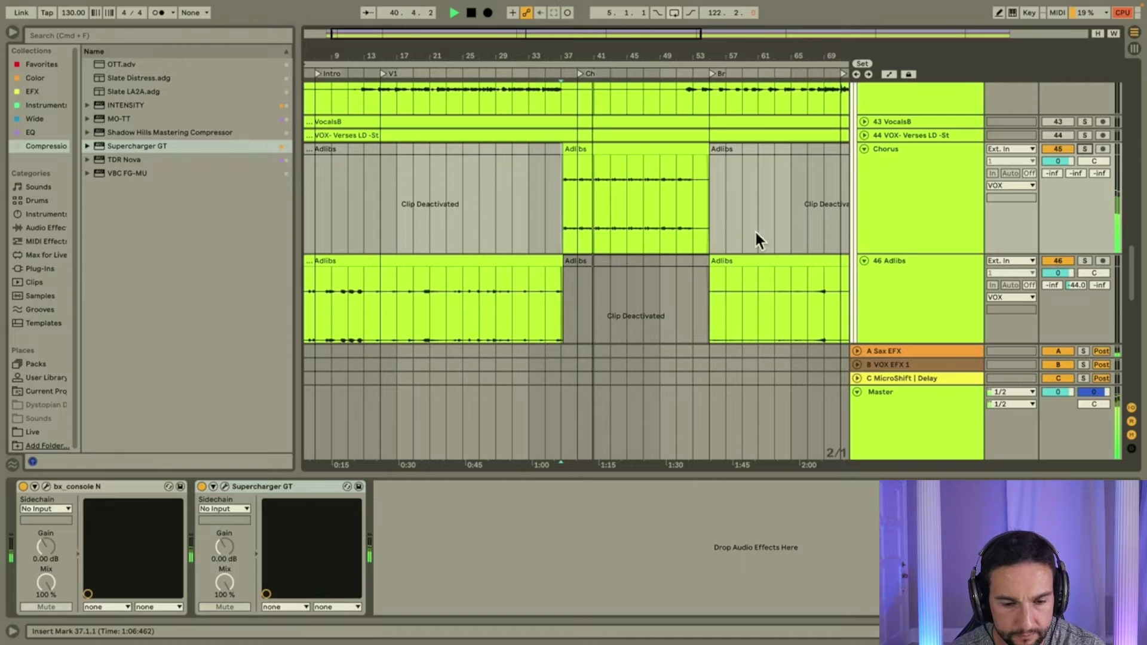
Set the Chorus track's send to the VOX EFX 1 return to -38.0 dB while the chorus plays.
{"action": "scroll", "coordinate": [660, 236], "scroll_direction": "down", "scroll_amount": 3}
{"action": "scroll", "coordinate": [662, 239], "scroll_direction": "down", "scroll_amount": 2}
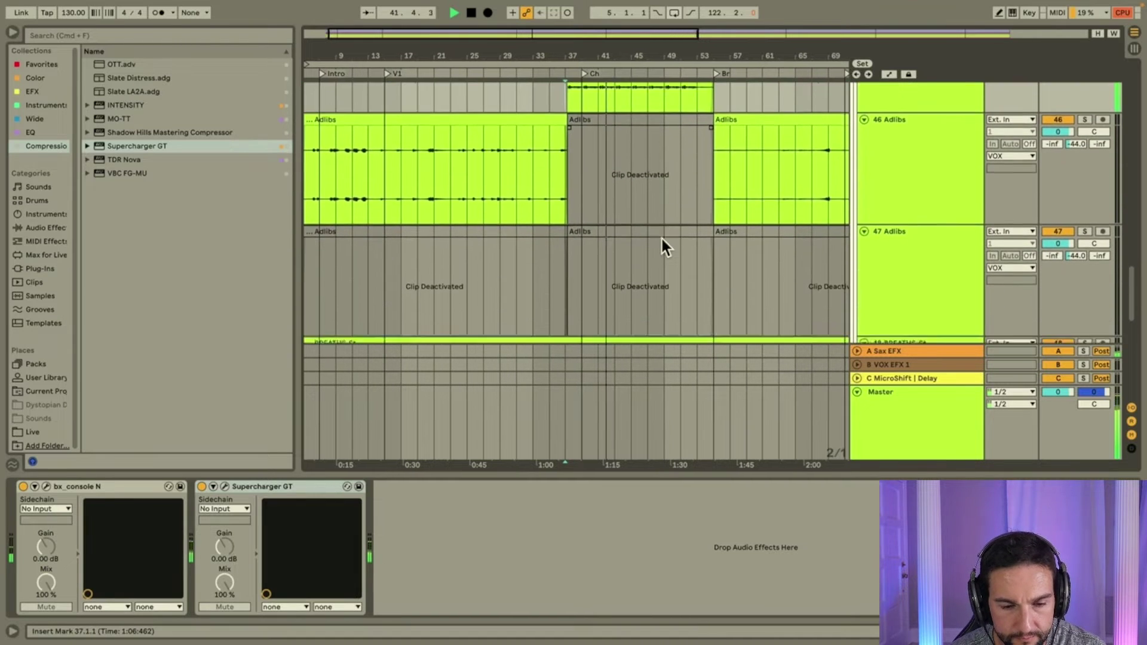
{"action": "scroll", "coordinate": [662, 239], "scroll_direction": "up", "scroll_amount": 2}
{"action": "scroll", "coordinate": [662, 239], "scroll_direction": "up", "scroll_amount": 3}
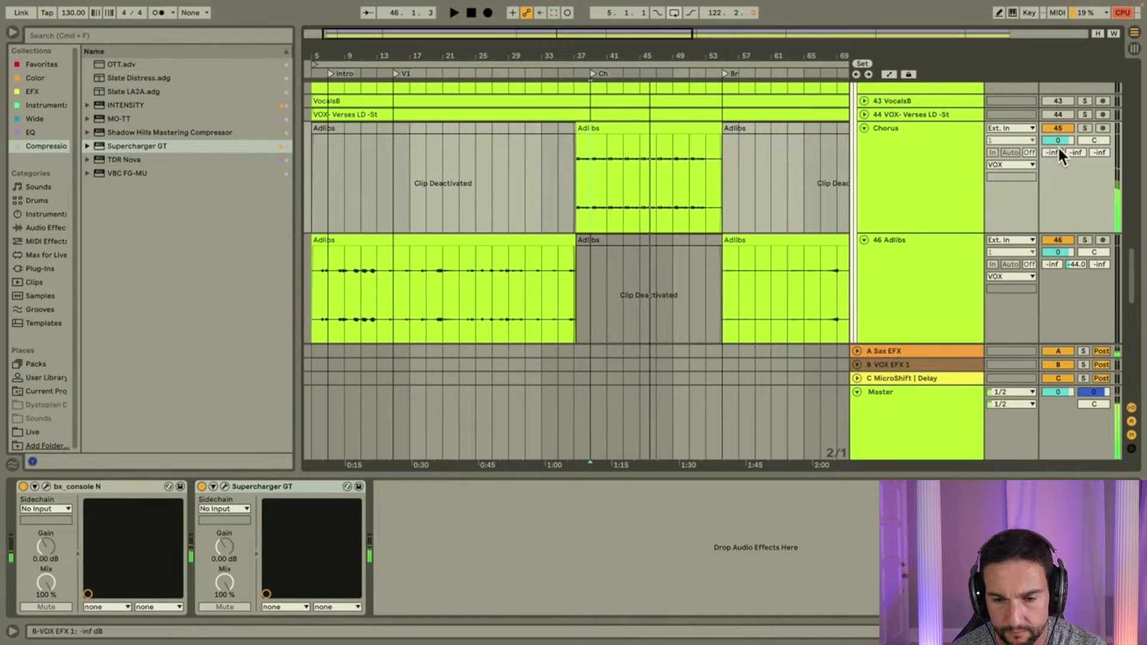
{"action": "left_click_drag", "start_coordinate": [1053, 152], "coordinate": [1076, 140]}
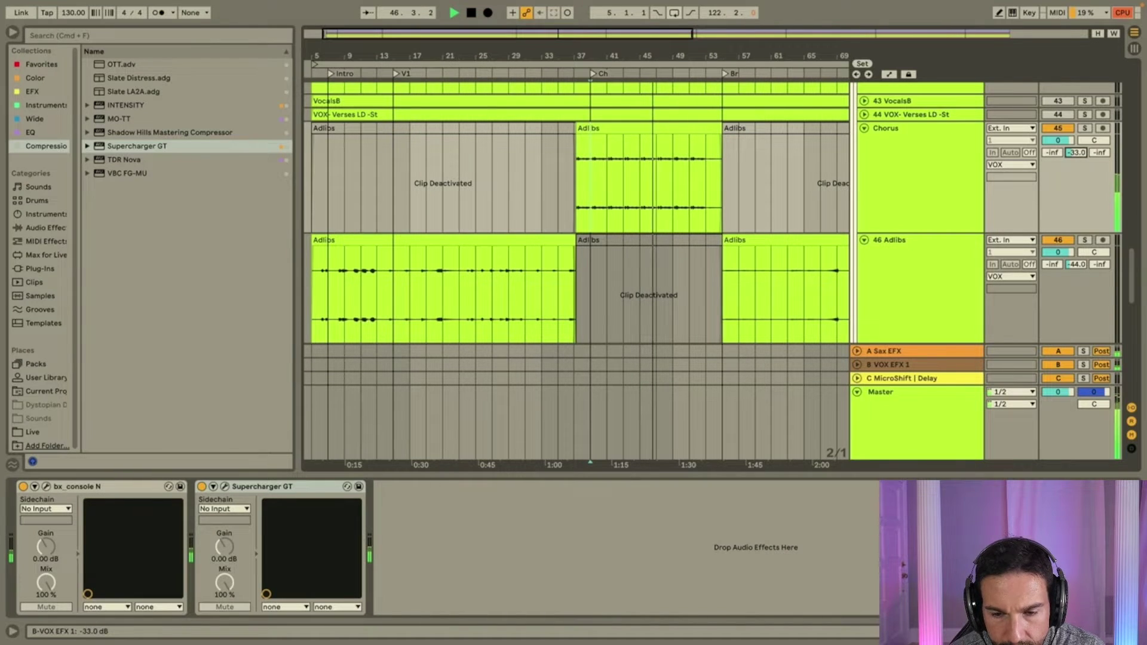
{"action": "left_click_drag", "start_coordinate": [1076, 153], "coordinate": [1076, 157]}
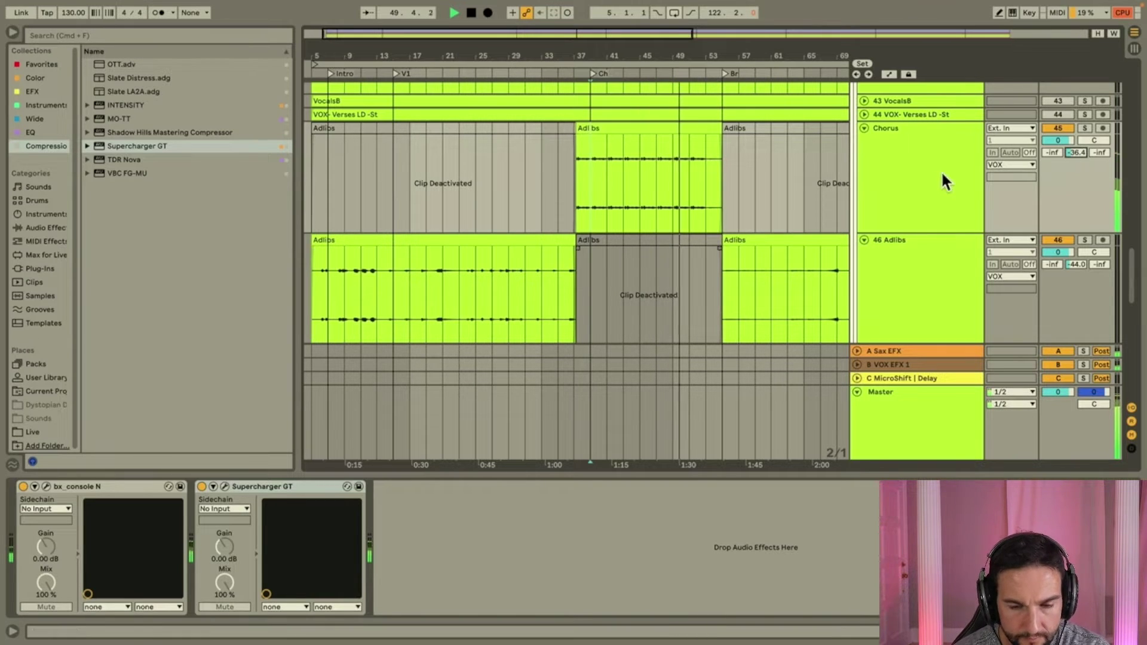
{"action": "left_click_drag", "start_coordinate": [1076, 153], "coordinate": [1079, 158]}
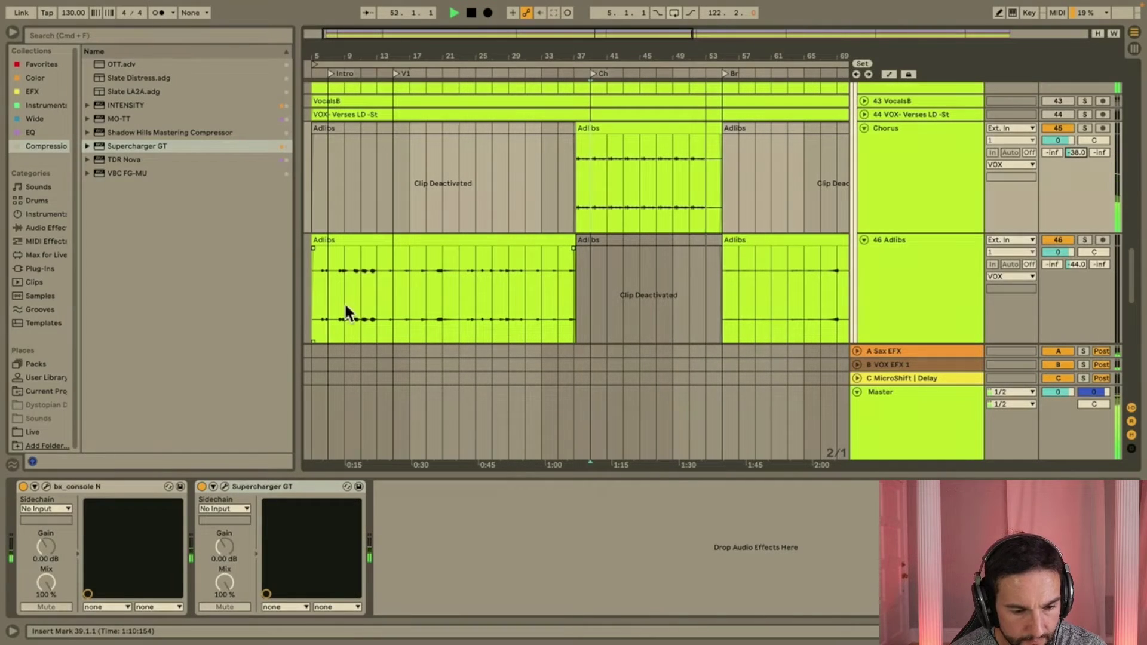
Select and solo the Verses track and play its vocal from bar 53.
{"action": "scroll", "coordinate": [648, 248], "scroll_direction": "up", "scroll_amount": 2}
{"action": "scroll", "coordinate": [647, 242], "scroll_direction": "up", "scroll_amount": 3}
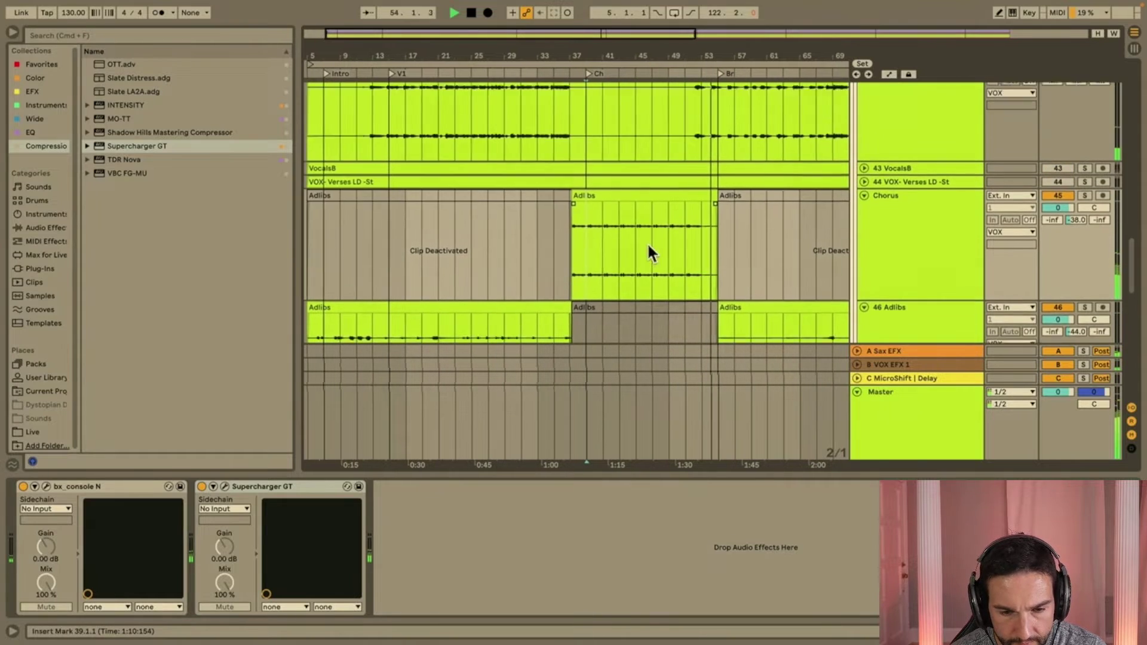
{"action": "left_click", "coordinate": [943, 176]}
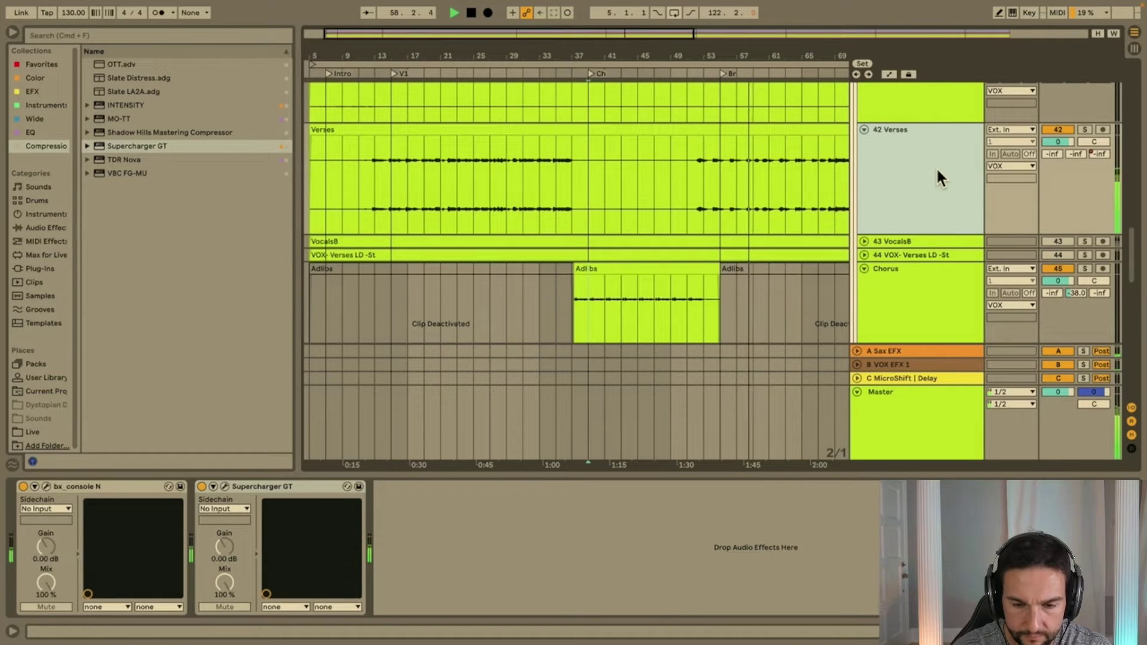
{"action": "left_click", "coordinate": [1085, 131]}
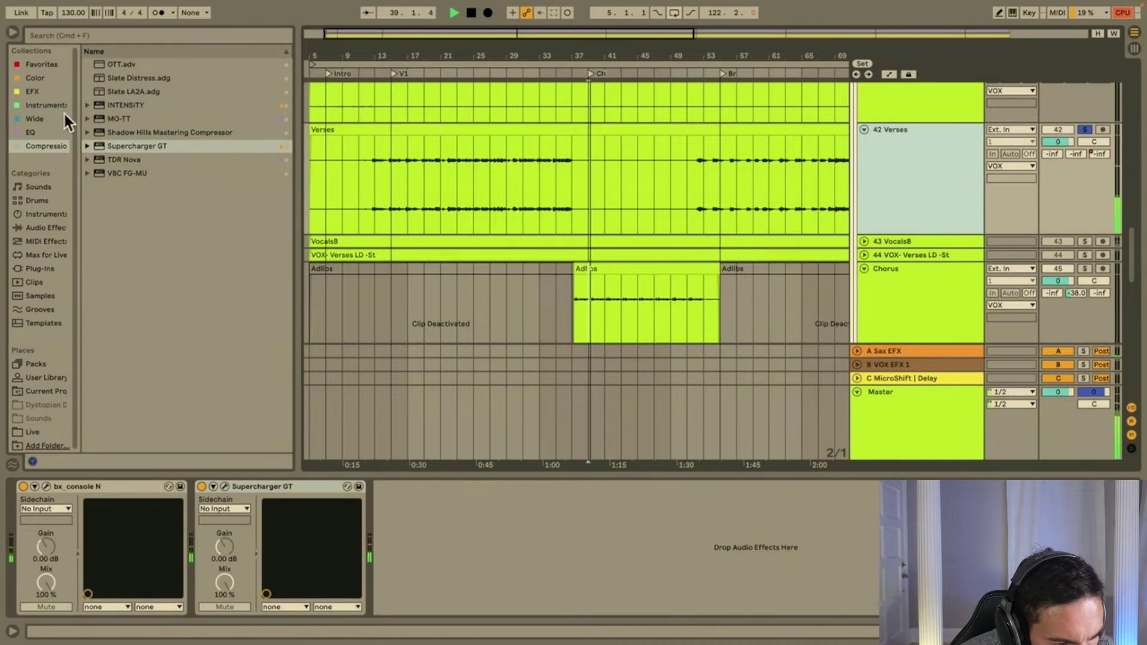
{"action": "left_click", "coordinate": [38, 95]}
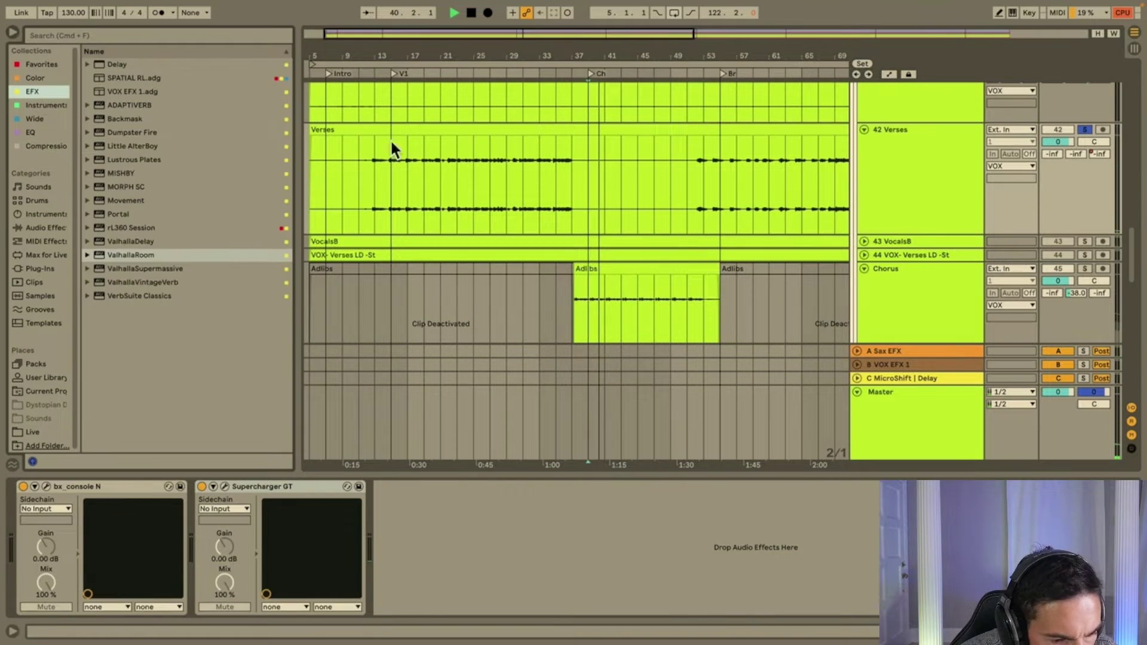
{"action": "left_click", "coordinate": [695, 188]}
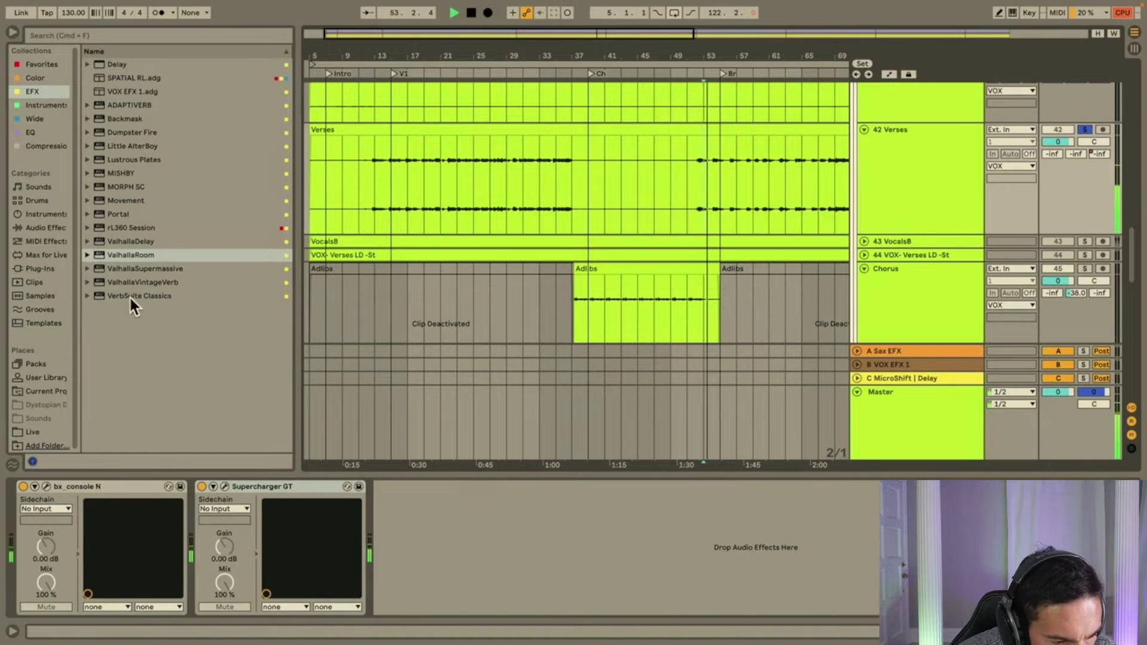
{"action": "key", "text": "space"}
Load MicroShift from the Wide collection onto the Verses track and set its Mix low, near the dry end, while playing from bar 53.
{"action": "left_click", "coordinate": [39, 121]}
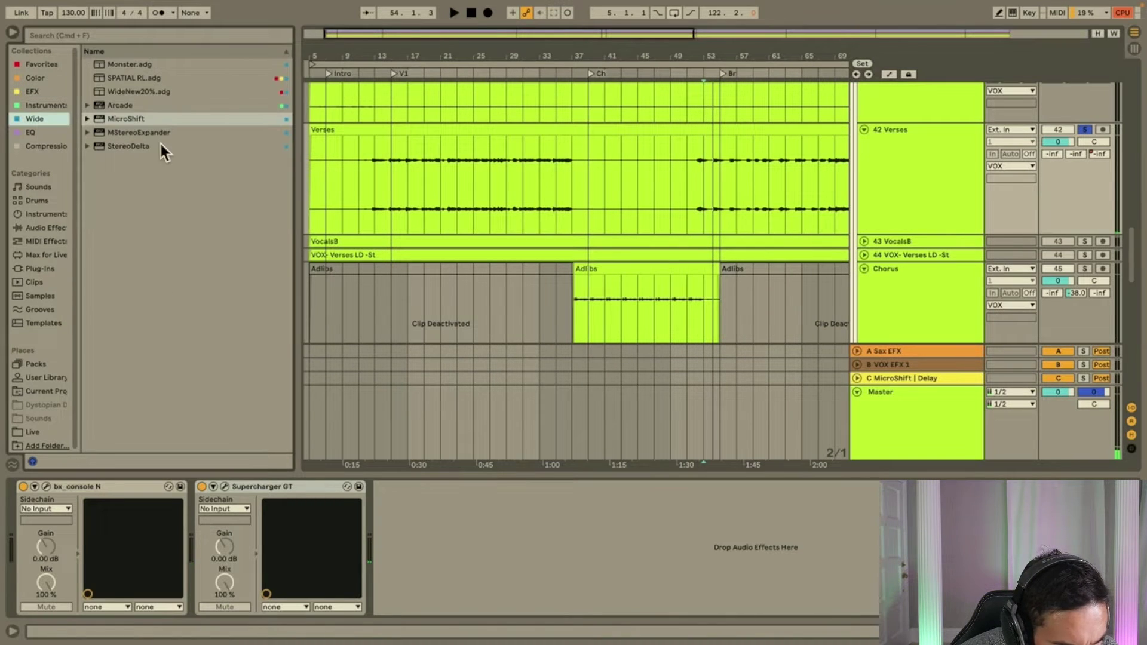
{"action": "double_click", "coordinate": [145, 117]}
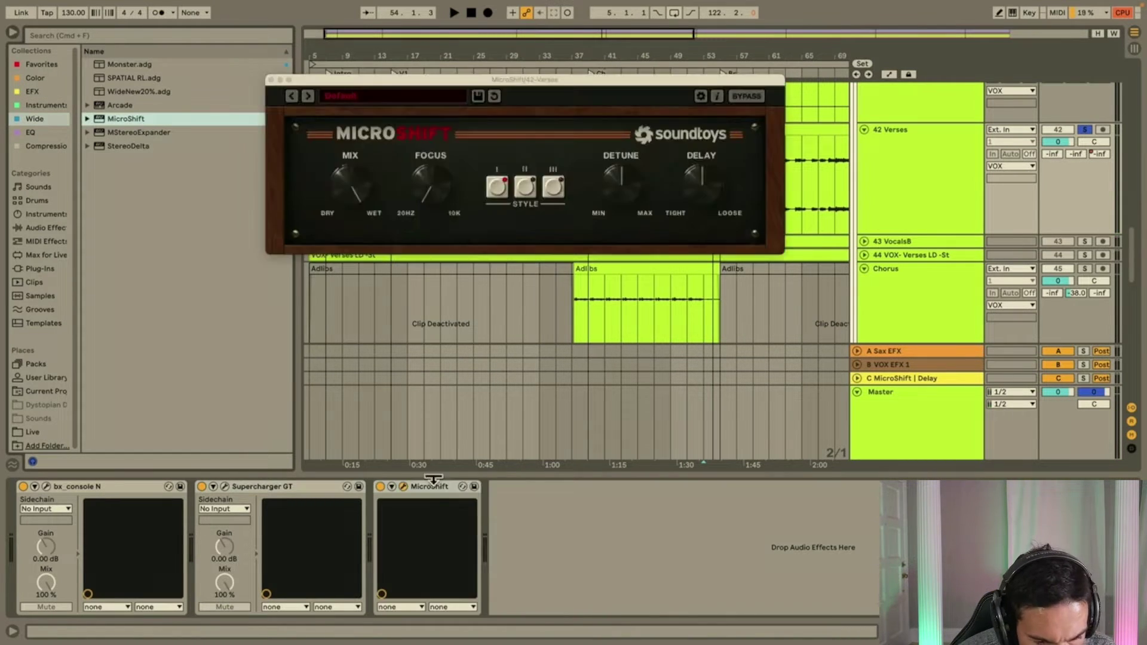
{"action": "left_click", "coordinate": [428, 486]}
{"action": "left_click_drag", "start_coordinate": [353, 186], "coordinate": [418, 483]}
{"action": "left_click", "coordinate": [429, 485]}
{"action": "key", "text": "space"}
{"action": "left_click", "coordinate": [356, 184]}
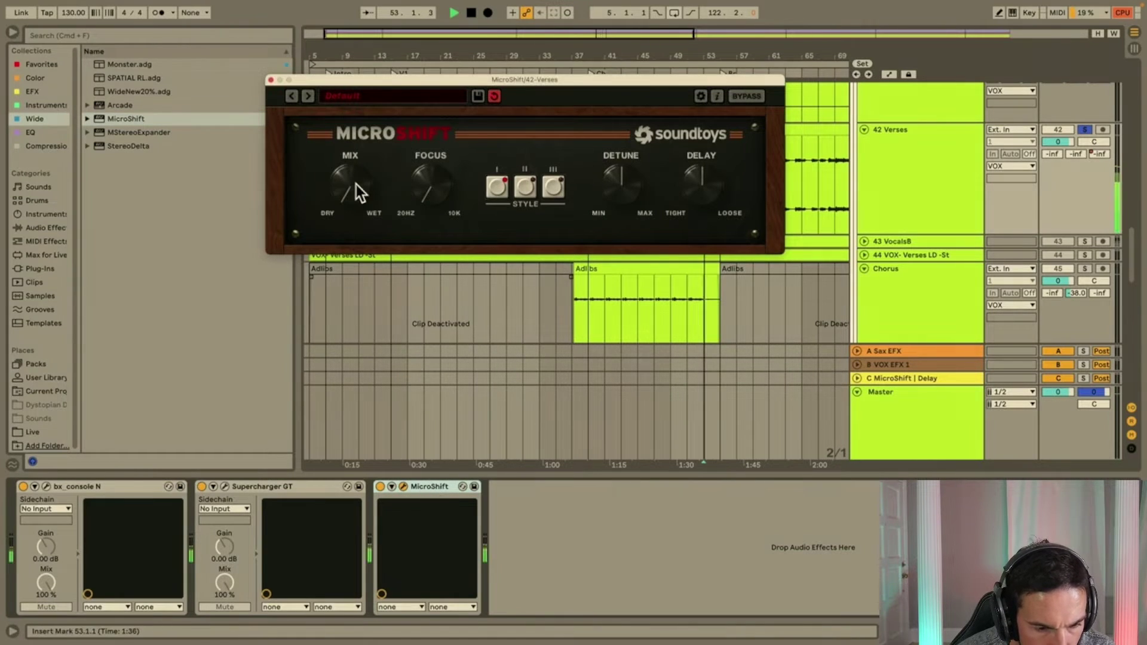
{"action": "left_click_drag", "start_coordinate": [356, 184], "coordinate": [359, 167]}
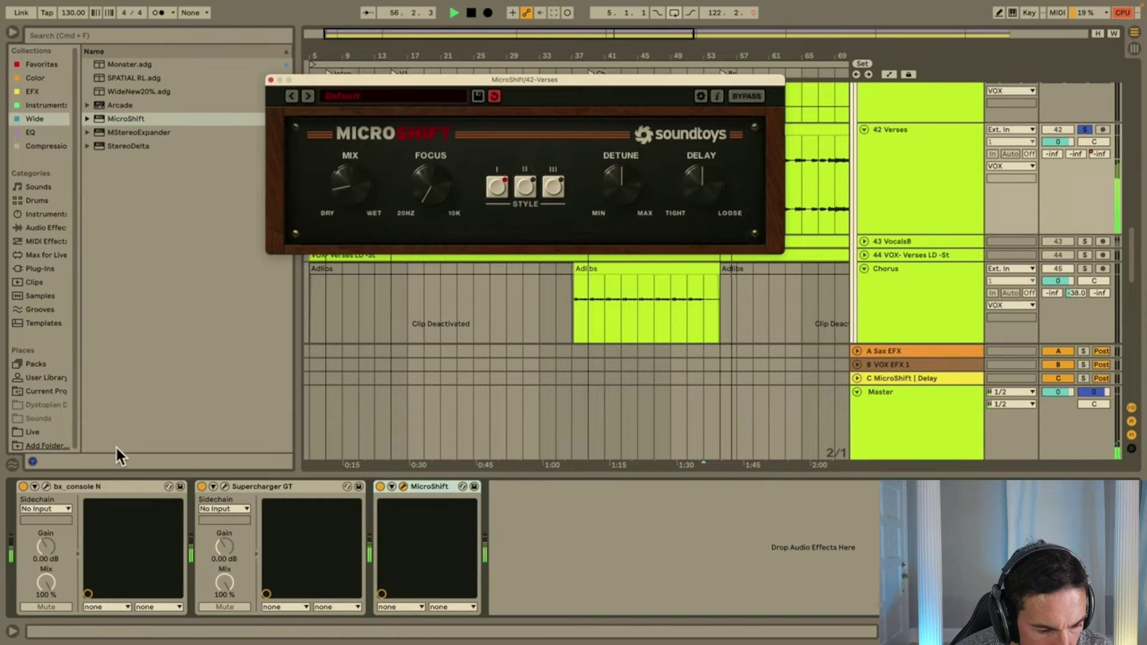
In the Verses track's bx_console N, lower the low EQ band's gain and set its frequency to about 68 Hz during playback.
{"action": "left_click", "coordinate": [48, 487]}
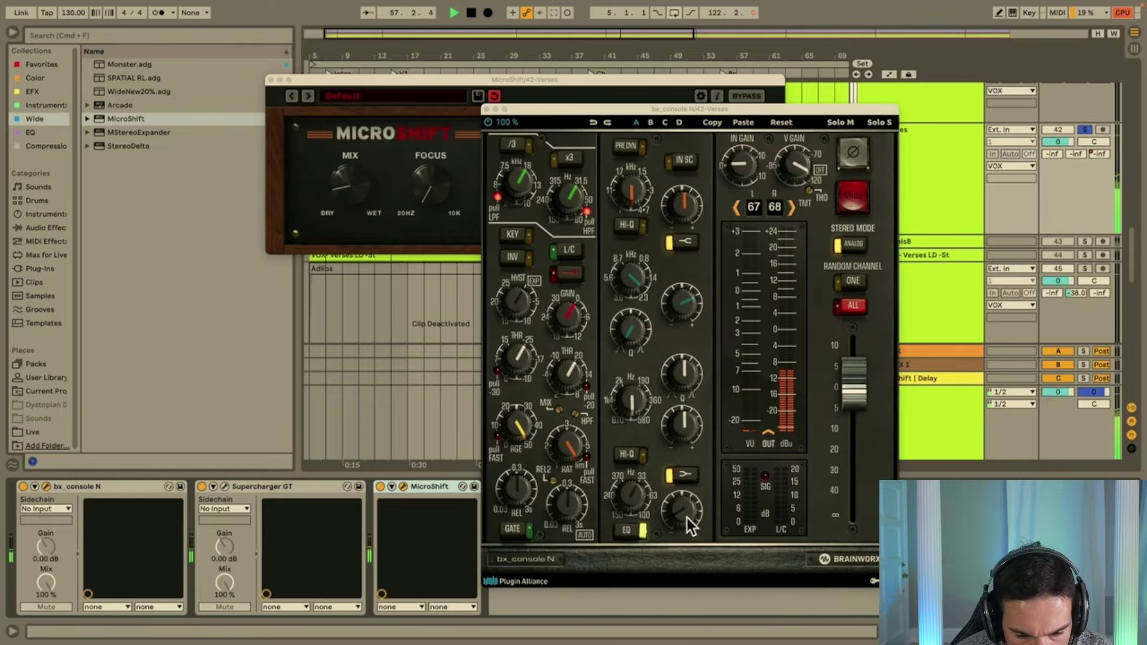
{"action": "key", "text": "space"}
{"action": "key", "text": "space"}
{"action": "left_click_drag", "start_coordinate": [687, 515], "coordinate": [698, 568]}
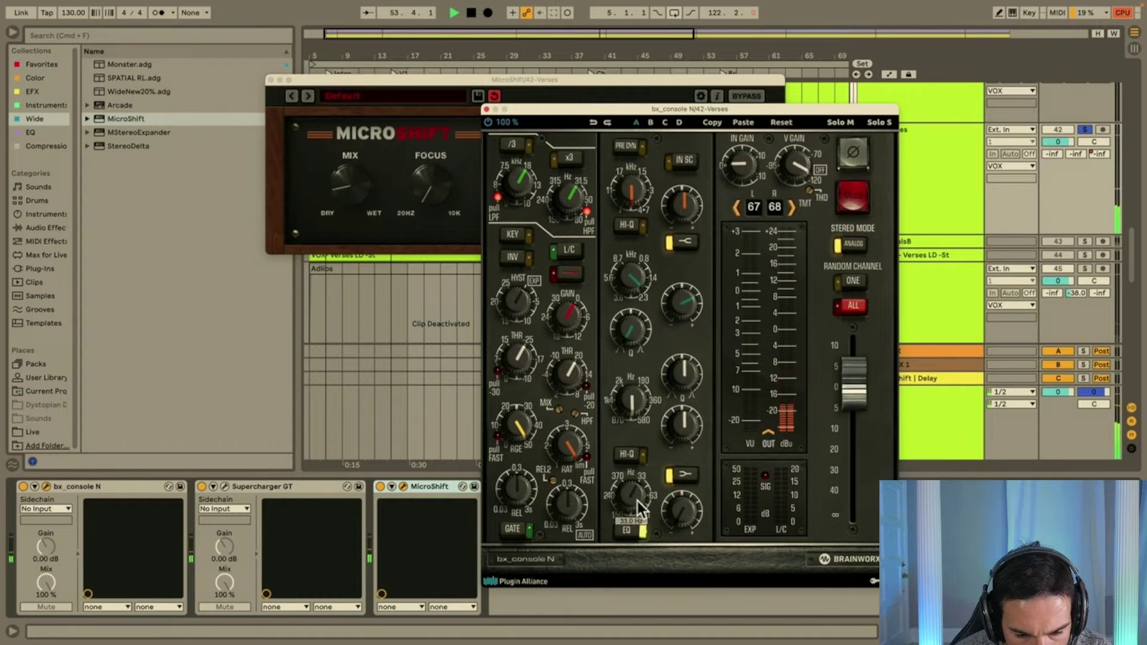
{"action": "left_click_drag", "start_coordinate": [637, 499], "coordinate": [648, 493]}
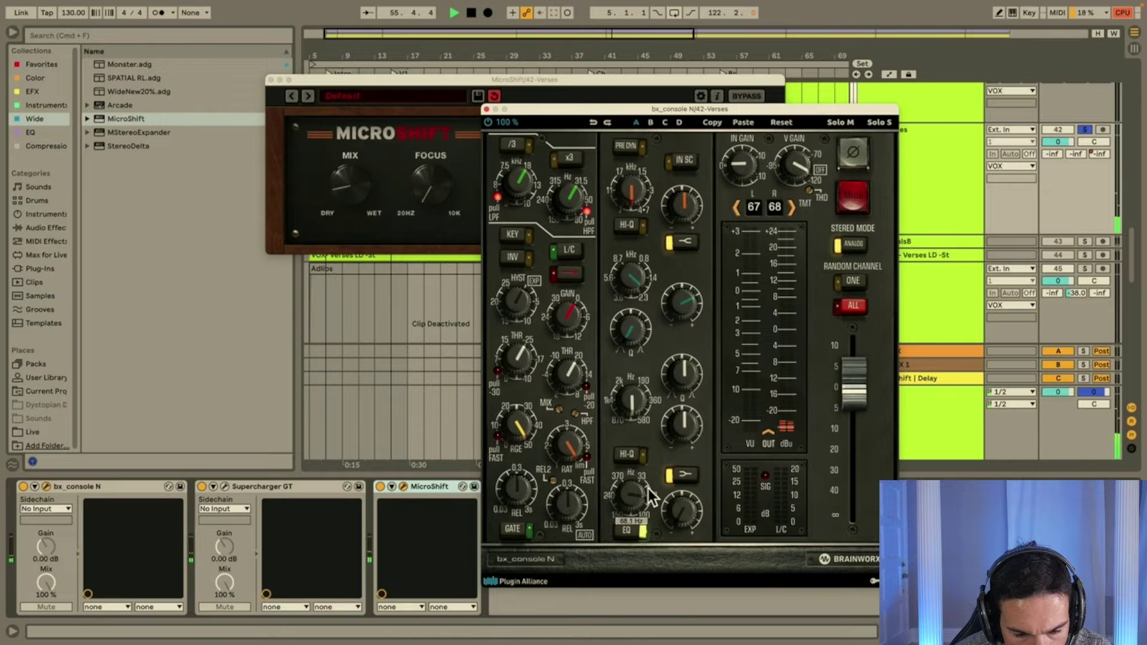
{"action": "left_click_drag", "start_coordinate": [648, 489], "coordinate": [636, 486]}
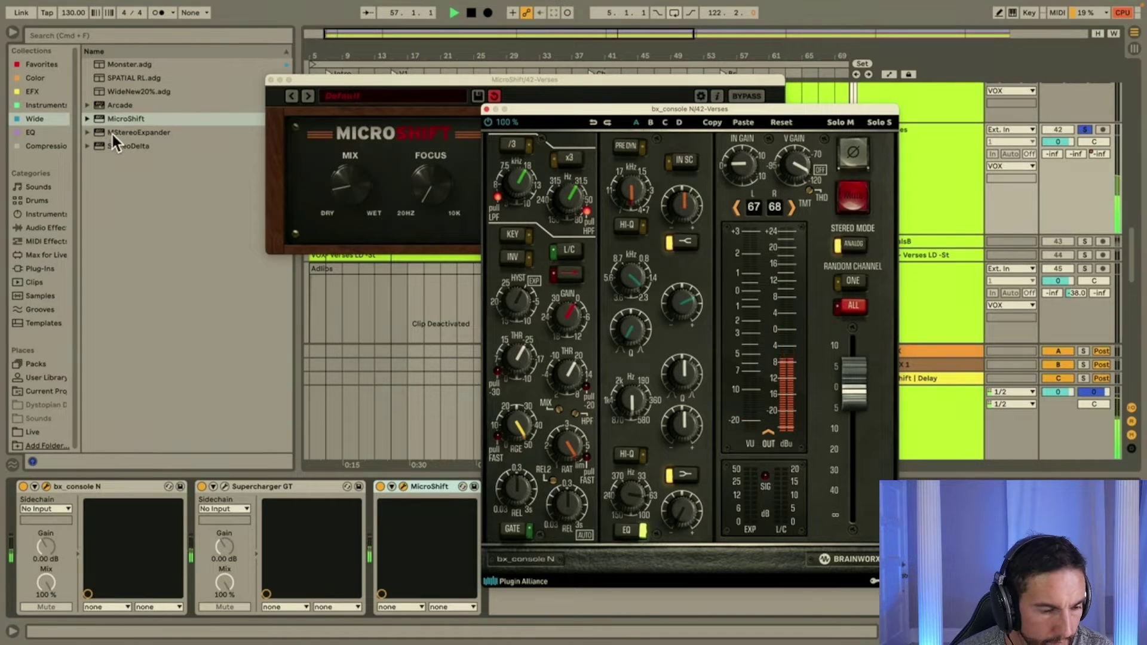
{"action": "key", "text": "space"}
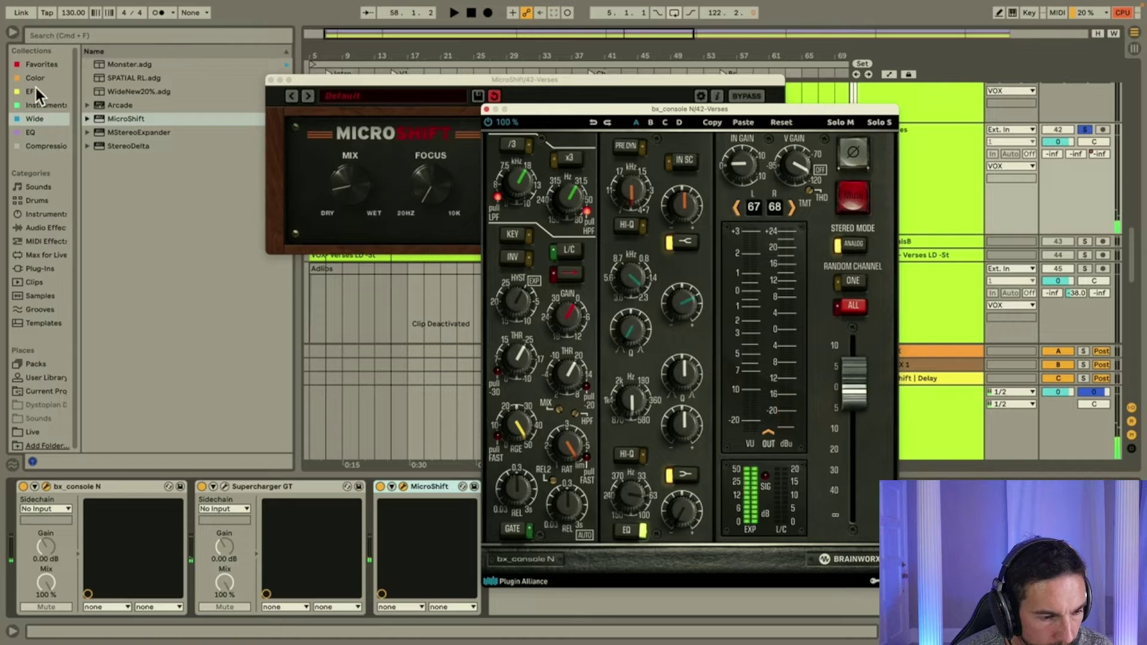
Load ValhallaRoom onto the Verses track and set 15.0 % mix, 49.9 ms predelay and 0.12 s decay.
{"action": "left_click", "coordinate": [34, 90]}
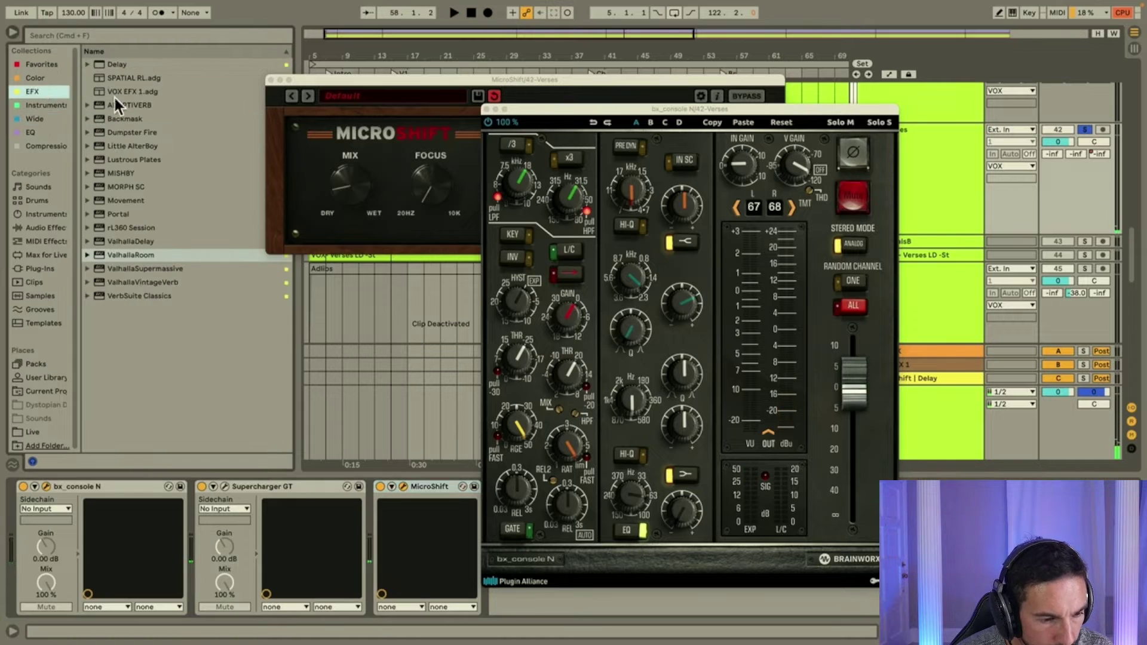
{"action": "double_click", "coordinate": [141, 256]}
{"action": "left_click_drag", "start_coordinate": [513, 251], "coordinate": [526, 332]}
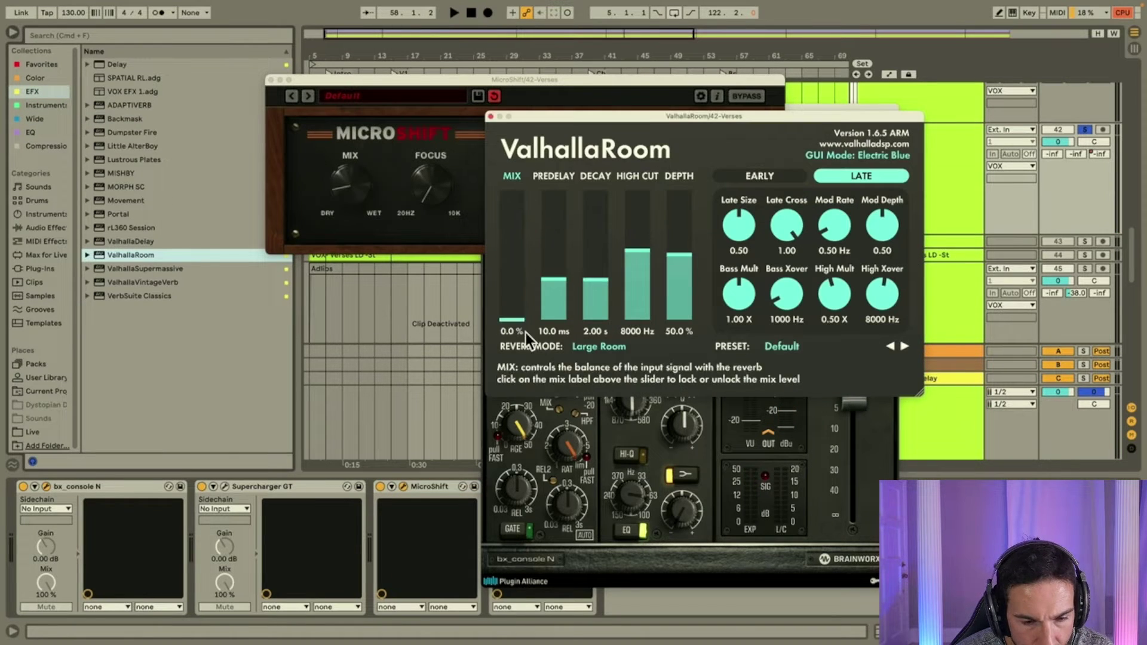
{"action": "key", "text": "space"}
{"action": "left_click_drag", "start_coordinate": [558, 289], "coordinate": [558, 249]}
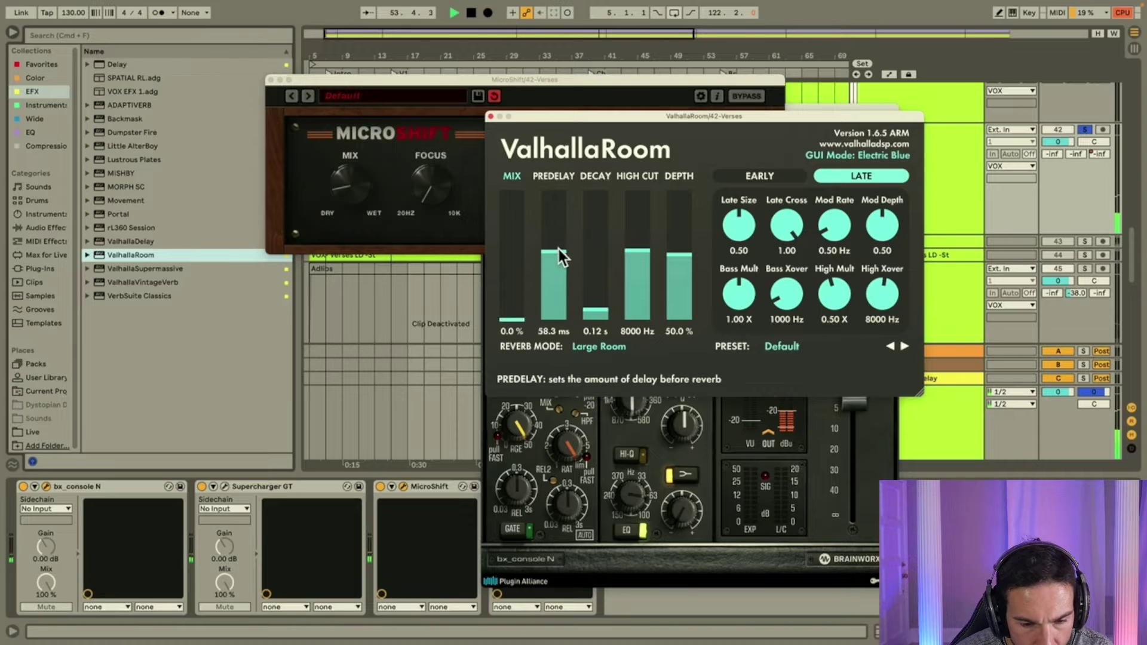
{"action": "left_click_drag", "start_coordinate": [518, 325], "coordinate": [515, 309]}
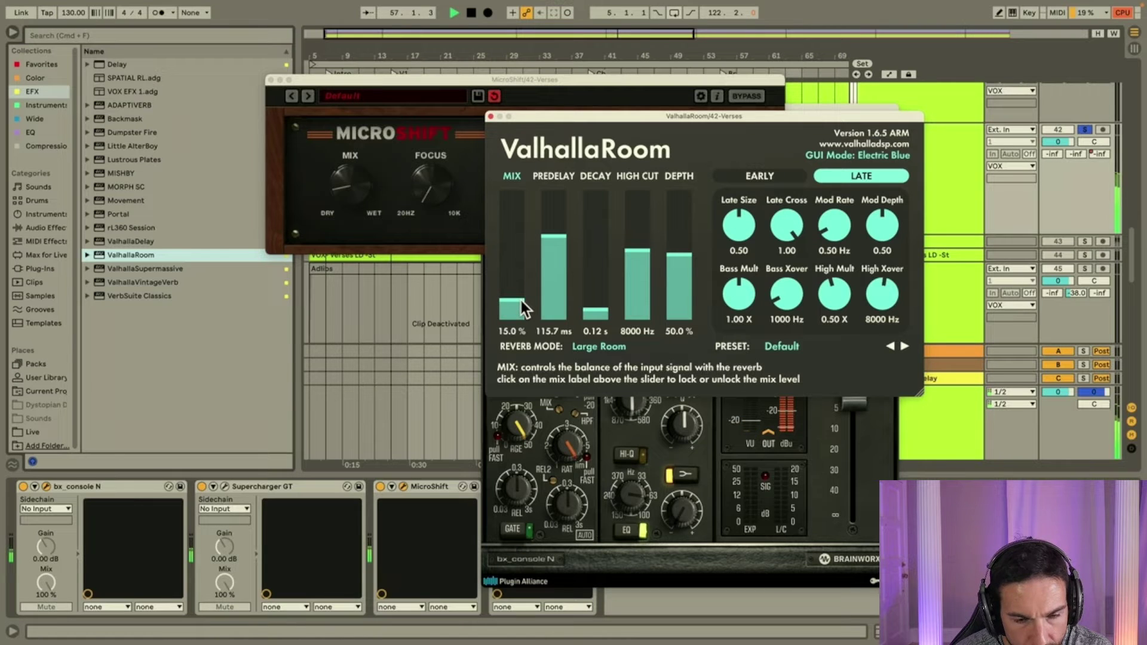
{"action": "left_click_drag", "start_coordinate": [546, 248], "coordinate": [555, 256]}
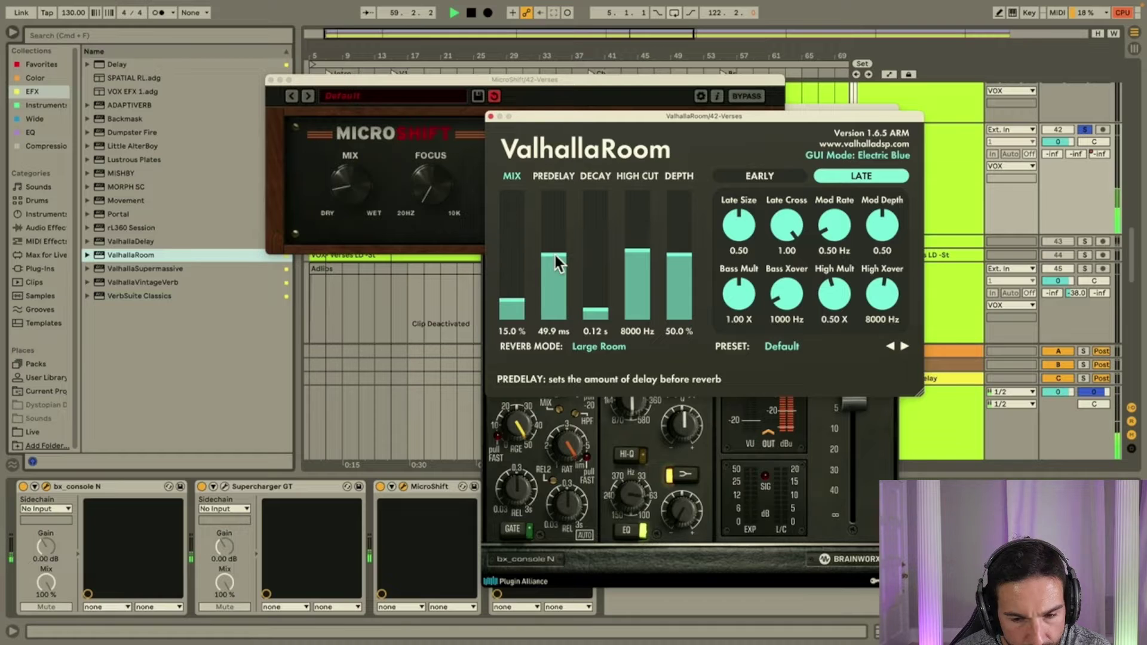
Unsolo the Verses track and adjust ValhallaRoom against the full mix to 0.54 s decay and 9.3 % mix.
{"action": "left_click", "coordinate": [1085, 129]}
{"action": "key", "text": "space"}
{"action": "key", "text": "space"}
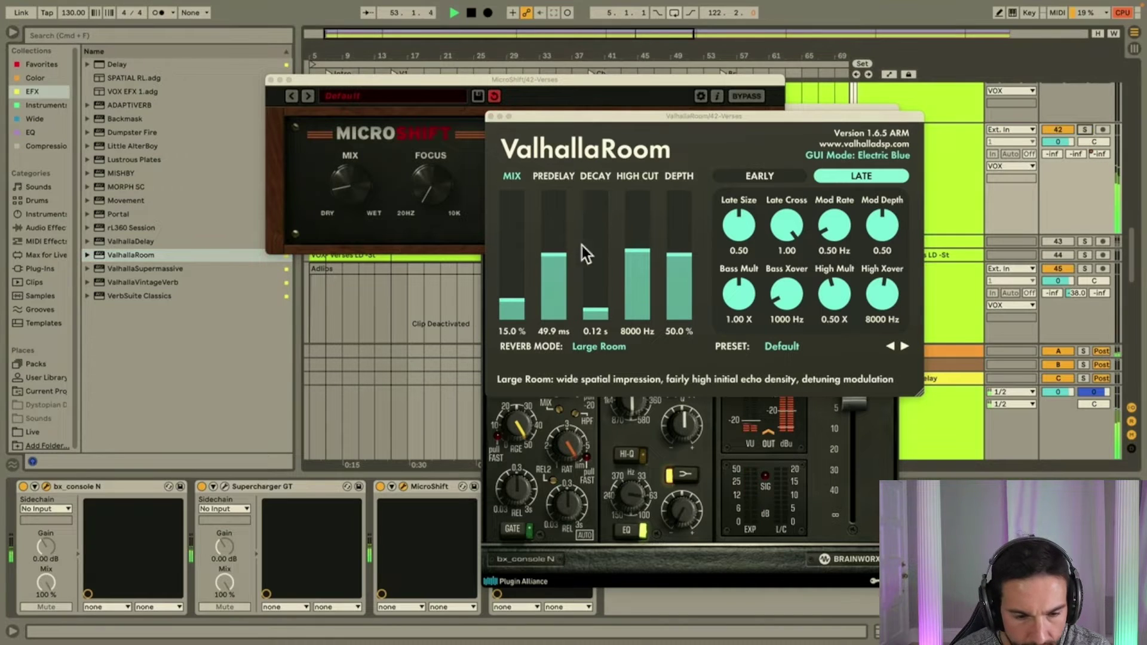
{"action": "left_click", "coordinate": [514, 300]}
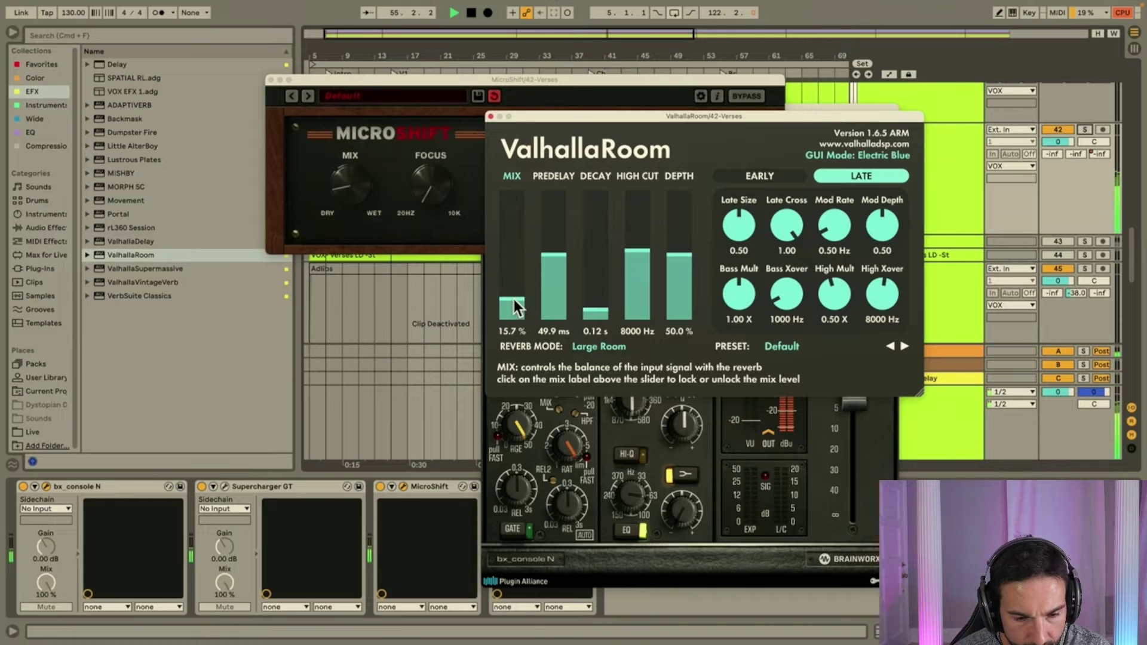
{"action": "left_click_drag", "start_coordinate": [603, 310], "coordinate": [605, 295]}
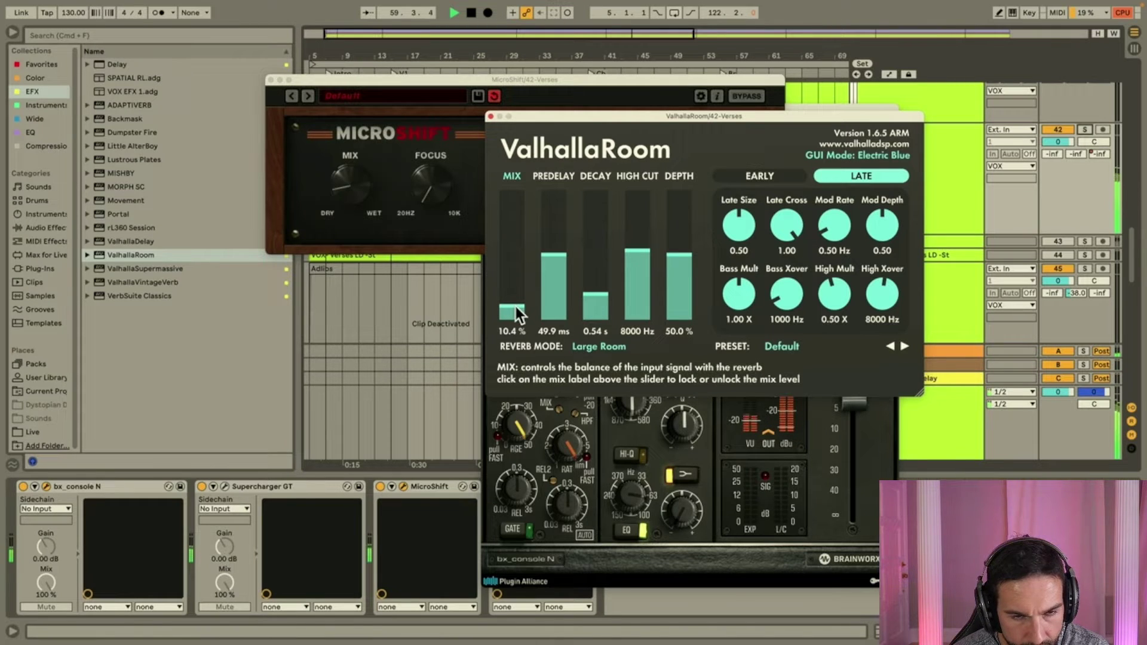
{"action": "left_click_drag", "start_coordinate": [515, 307], "coordinate": [516, 308]}
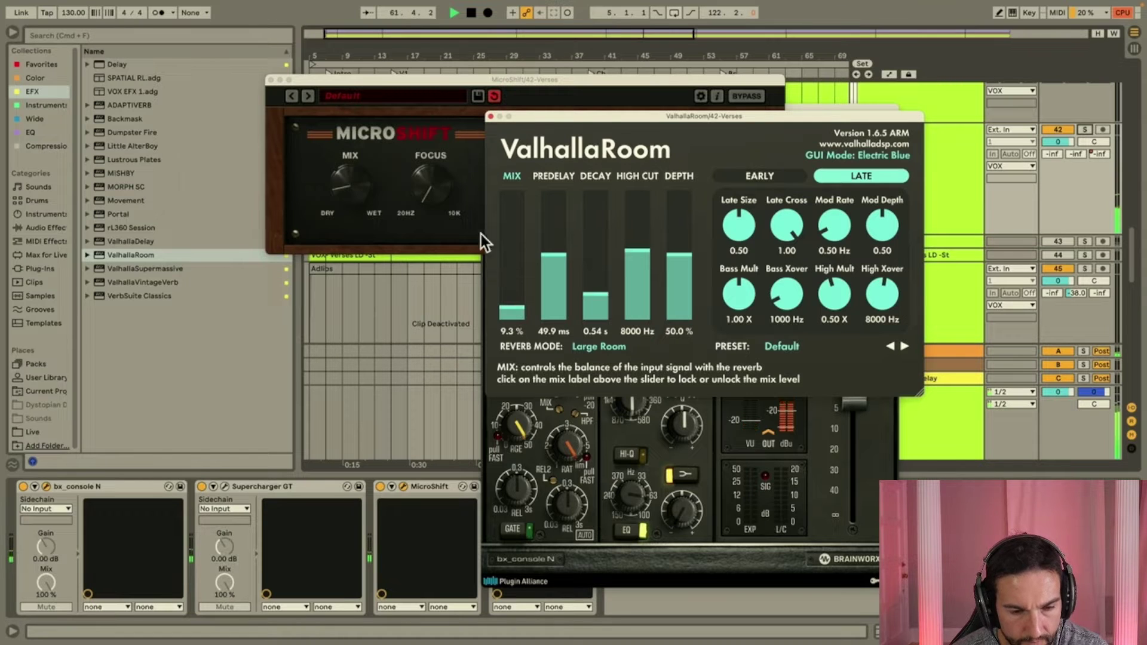
Close the ValhallaRoom, MicroShift and bx_console N windows of the Verses track.
{"action": "left_click", "coordinate": [491, 117]}
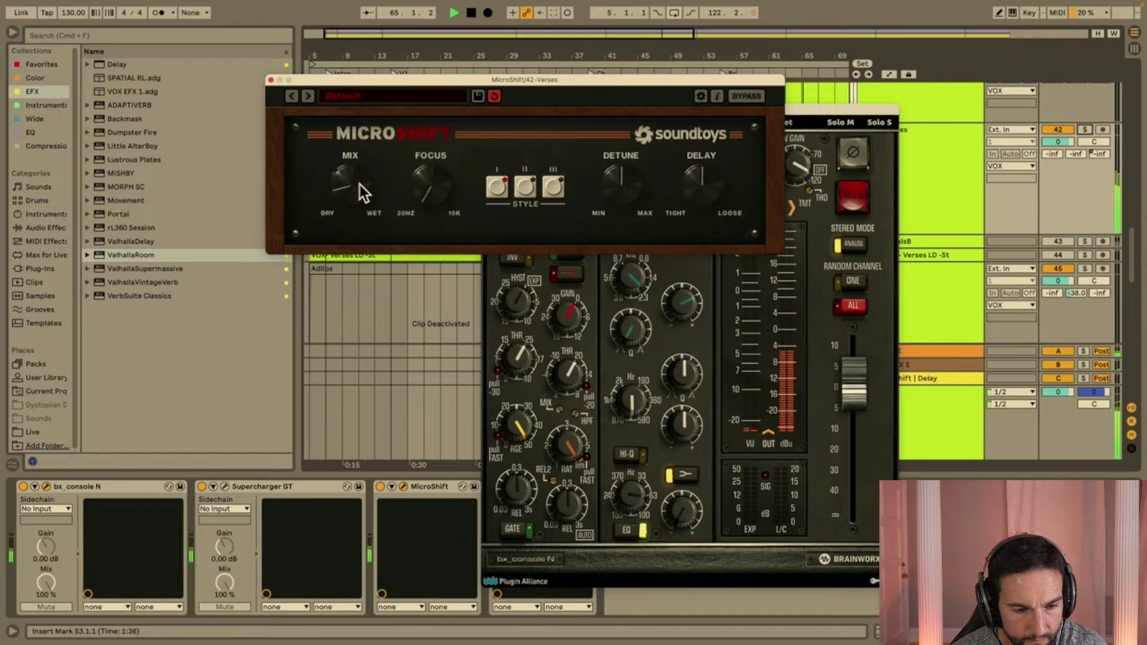
{"action": "left_click", "coordinate": [270, 79]}
{"action": "left_click", "coordinate": [486, 110]}
Locate the Verses vocal phrases leading up to the V2 marker and play the mix from 66.3.
{"action": "scroll", "coordinate": [570, 202], "scroll_direction": "down", "scroll_amount": 2}
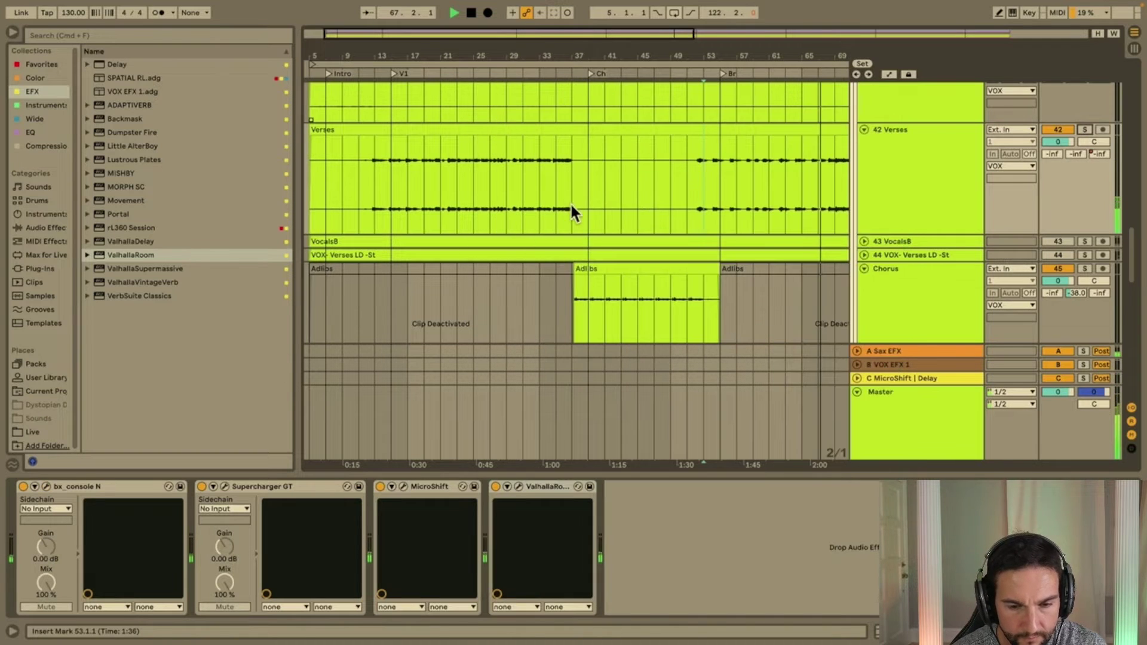
{"action": "scroll", "coordinate": [645, 221], "scroll_direction": "right", "scroll_amount": 5}
{"action": "scroll", "coordinate": [646, 225], "scroll_direction": "down", "scroll_amount": 1}
{"action": "scroll", "coordinate": [647, 225], "scroll_direction": "right", "scroll_amount": 1}
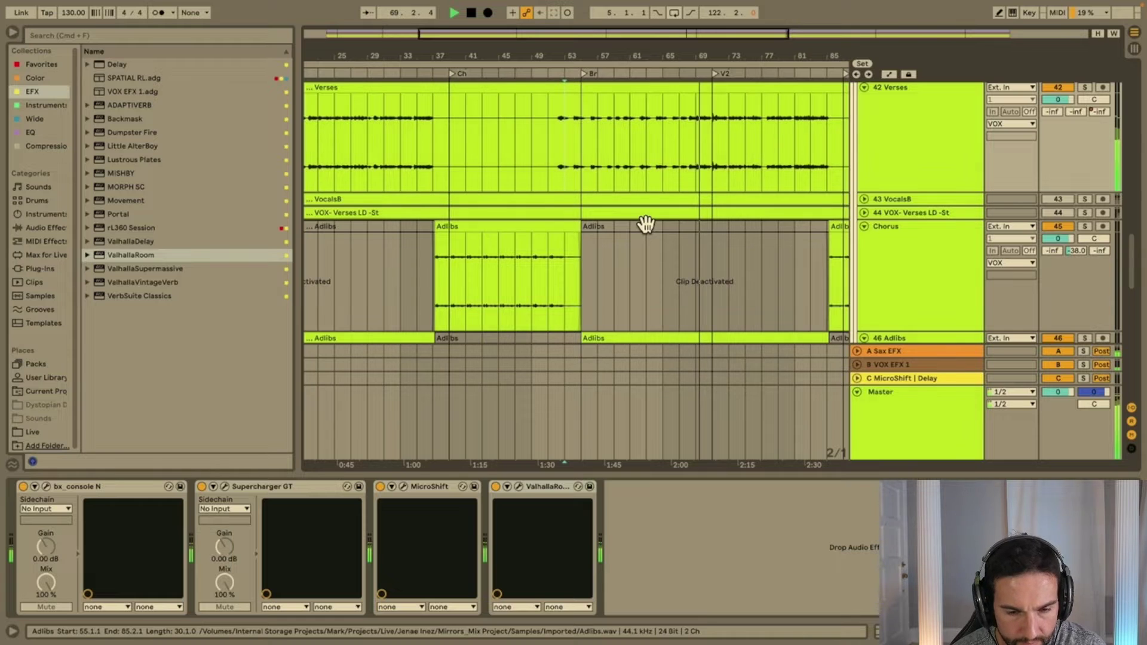
{"action": "scroll", "coordinate": [647, 224], "scroll_direction": "up", "scroll_amount": 1}
{"action": "scroll", "coordinate": [646, 225], "scroll_direction": "right", "scroll_amount": 1}
{"action": "scroll", "coordinate": [645, 224], "scroll_direction": "up", "scroll_amount": 2}
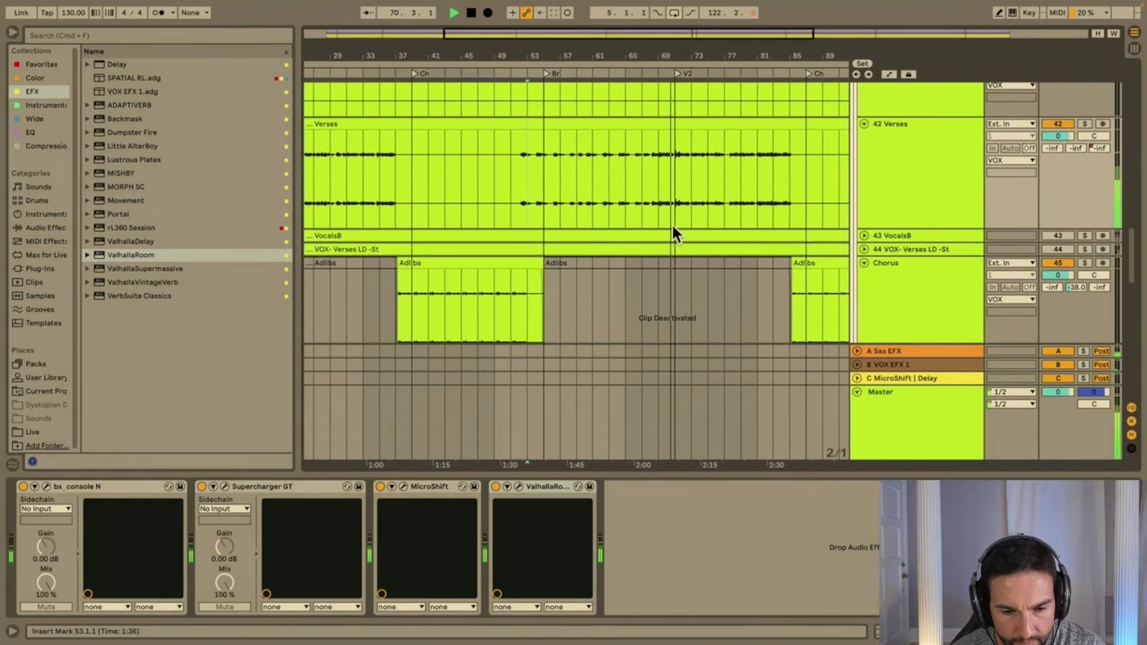
{"action": "scroll", "coordinate": [671, 221], "scroll_direction": "up", "scroll_amount": 3}
{"action": "scroll", "coordinate": [671, 218], "scroll_direction": "up", "scroll_amount": 4}
{"action": "left_click", "coordinate": [557, 174]}
{"action": "key", "text": "space"}
{"action": "key", "text": "space"}
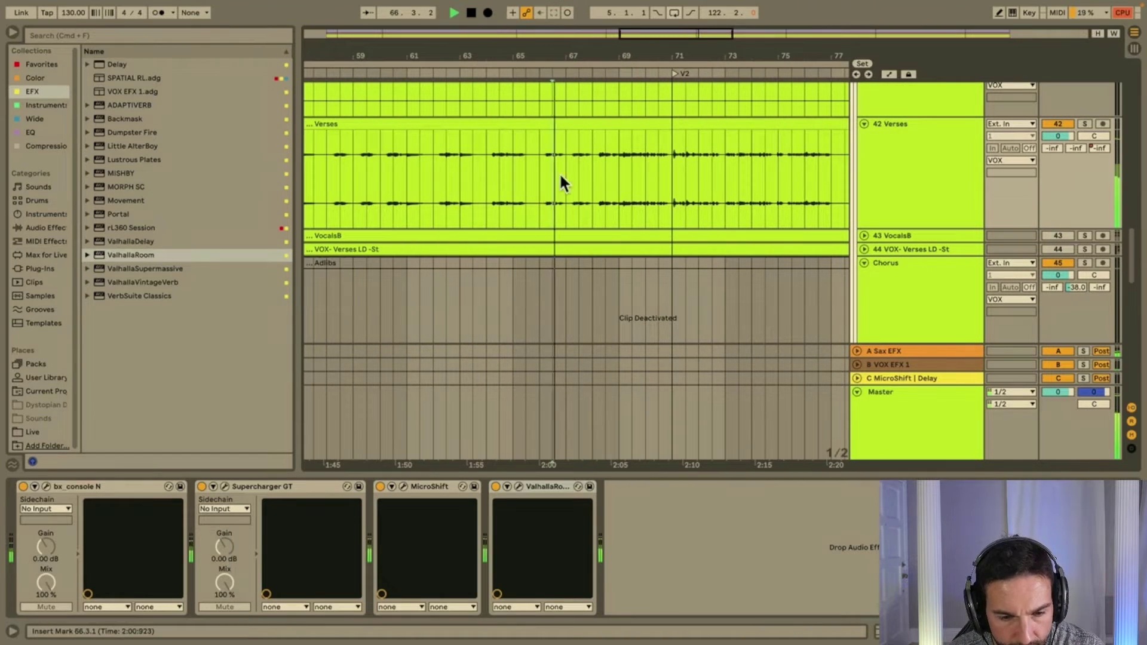
Examine the Verses waveform just before V2, placing the playback start at bar 68 and at 68.4 while listening.
{"action": "scroll", "coordinate": [611, 184], "scroll_direction": "up", "scroll_amount": 2}
{"action": "scroll", "coordinate": [611, 178], "scroll_direction": "up", "scroll_amount": 3}
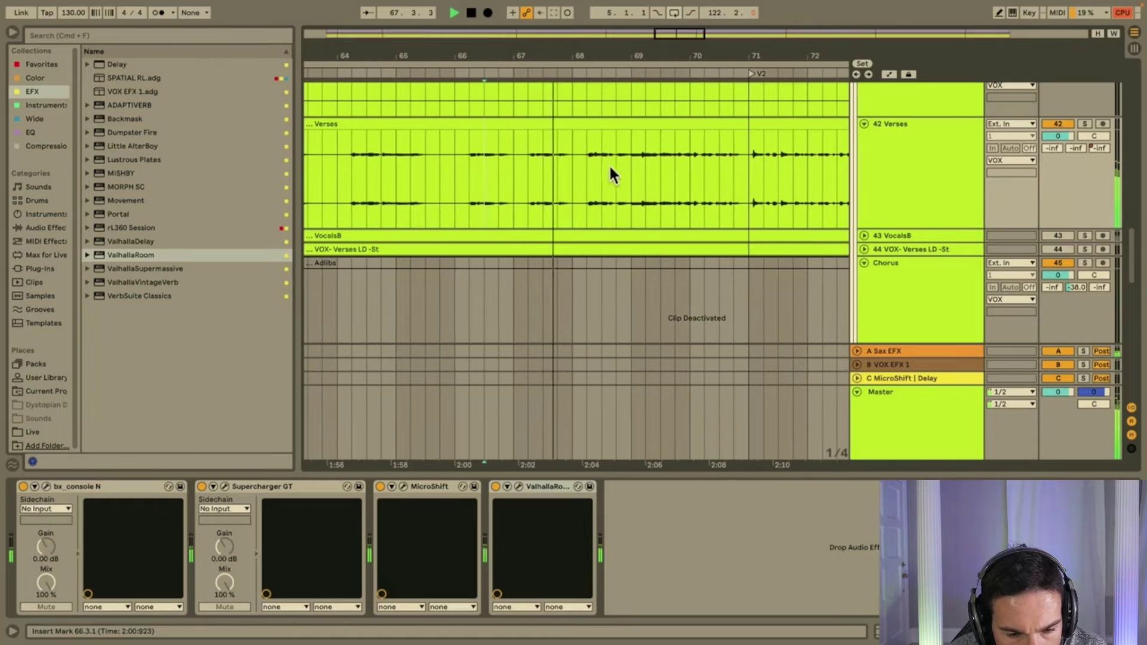
{"action": "left_click", "coordinate": [573, 171]}
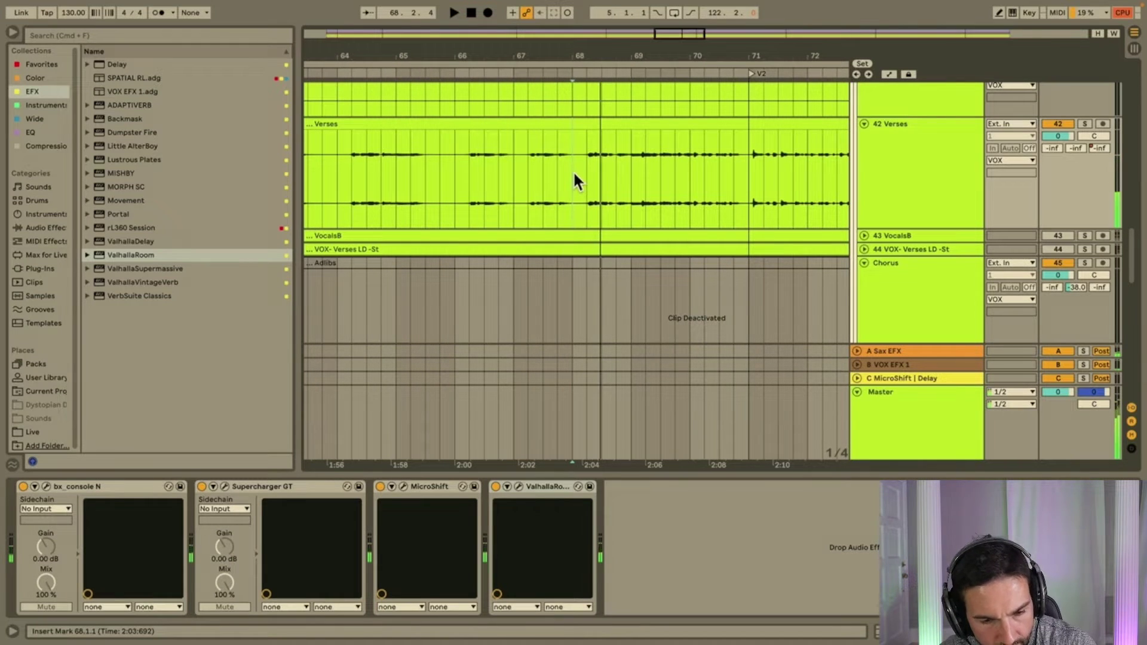
{"action": "scroll", "coordinate": [590, 170], "scroll_direction": "up", "scroll_amount": 4}
{"action": "scroll", "coordinate": [590, 171], "scroll_direction": "up", "scroll_amount": 1}
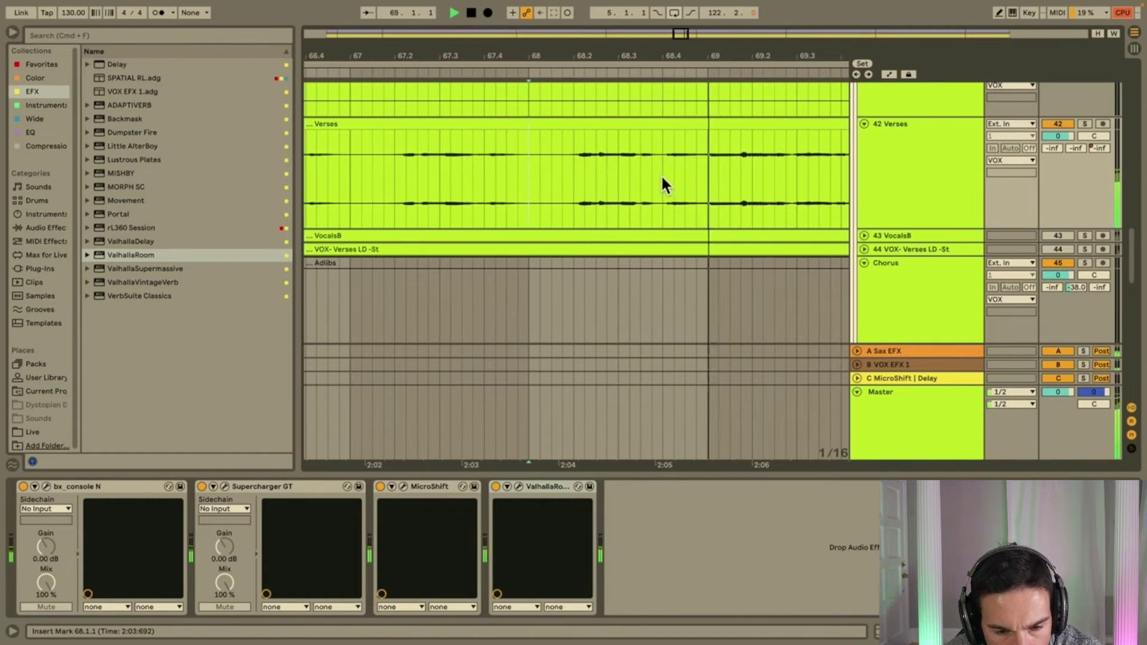
{"action": "left_click", "coordinate": [662, 173]}
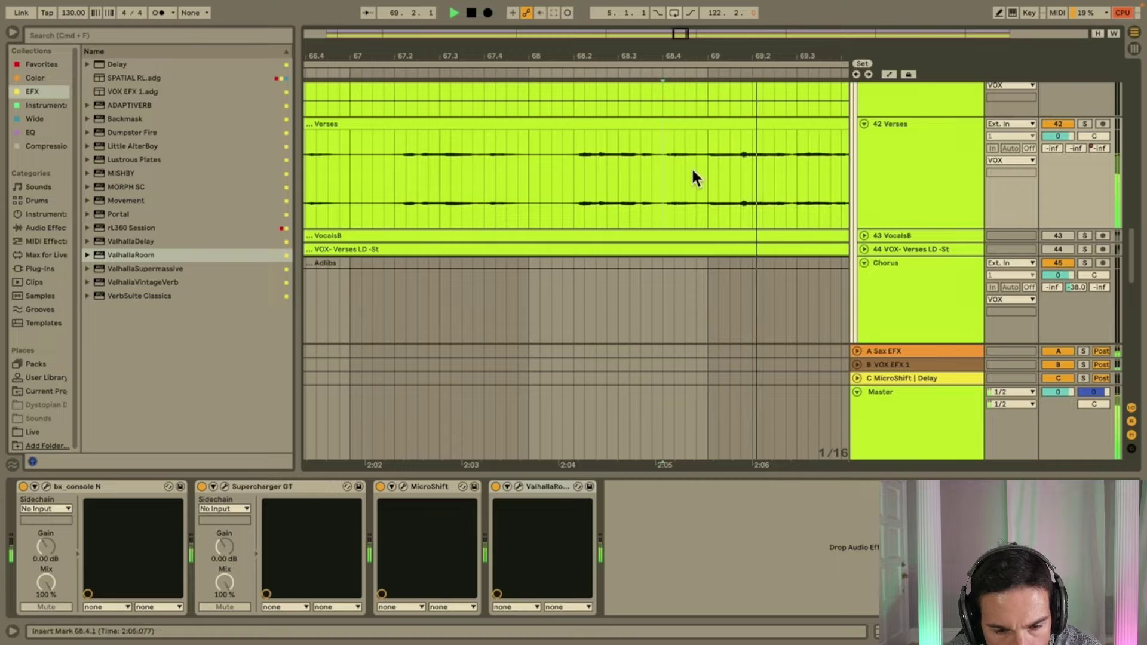
Solo the Verses track to inspect the vocal around 69.1.4, then return it to the full mix.
{"action": "left_click", "coordinate": [1083, 123]}
{"action": "scroll", "coordinate": [740, 173], "scroll_direction": "up", "scroll_amount": 2}
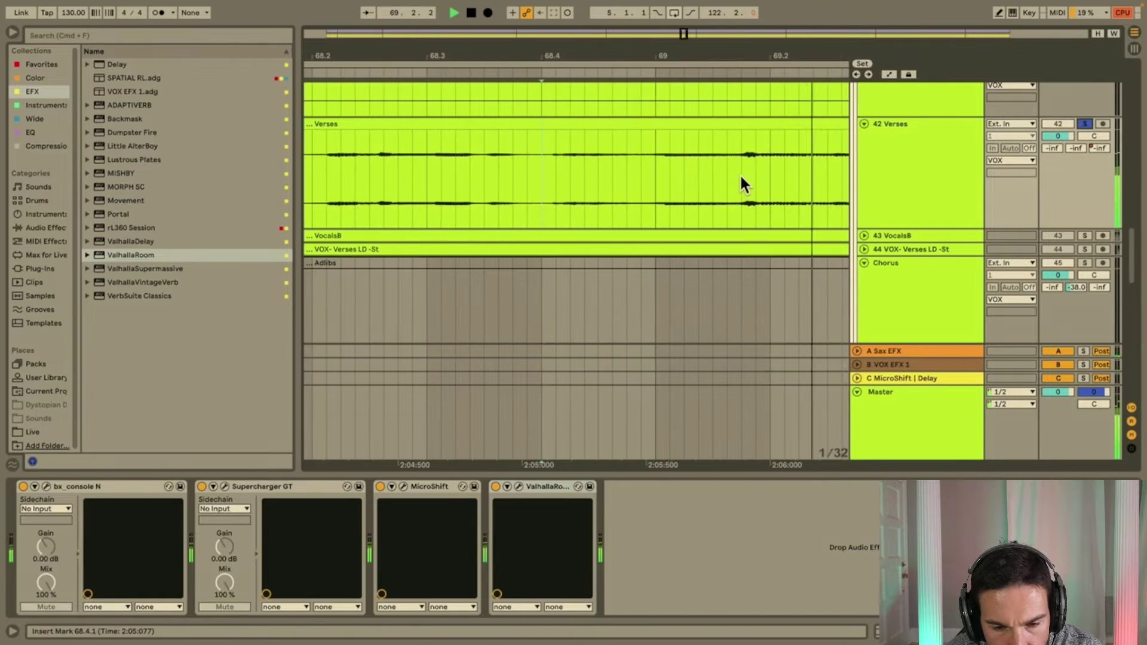
{"action": "left_click", "coordinate": [740, 173]}
{"action": "scroll", "coordinate": [740, 190], "scroll_direction": "down", "scroll_amount": 6}
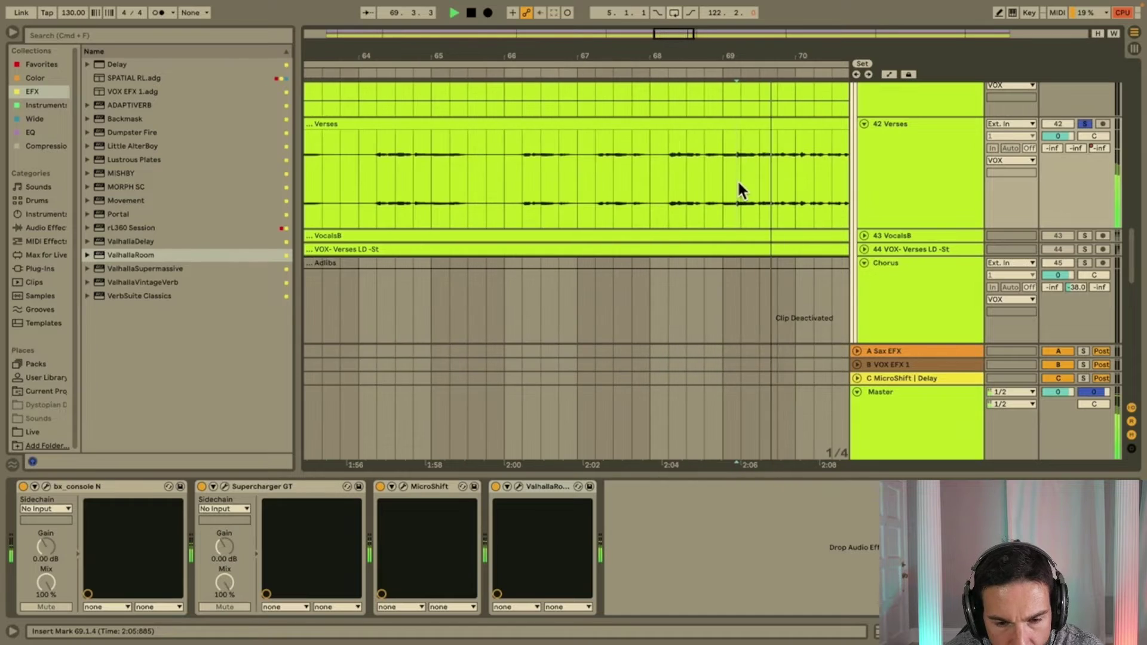
{"action": "left_click", "coordinate": [1084, 123]}
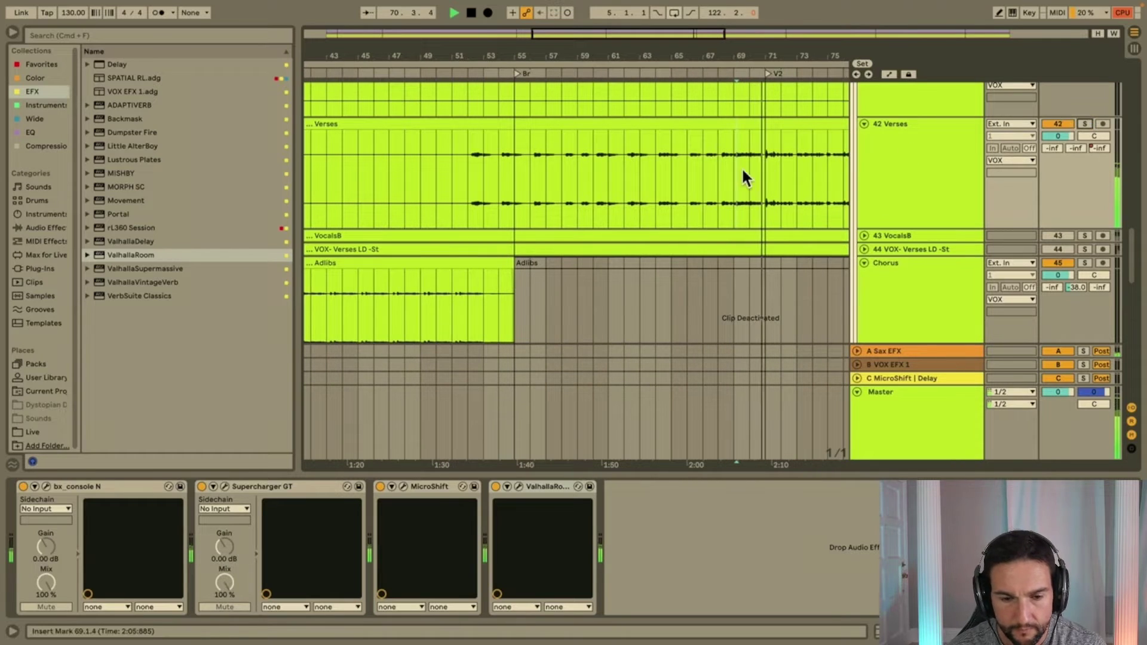
Lower the ValhallaRoom reverb mix on the Verses track to about 7.1 %.
{"action": "scroll", "coordinate": [741, 167], "scroll_direction": "down", "scroll_amount": 8}
{"action": "left_click", "coordinate": [909, 154]}
{"action": "double_click", "coordinate": [910, 153]}
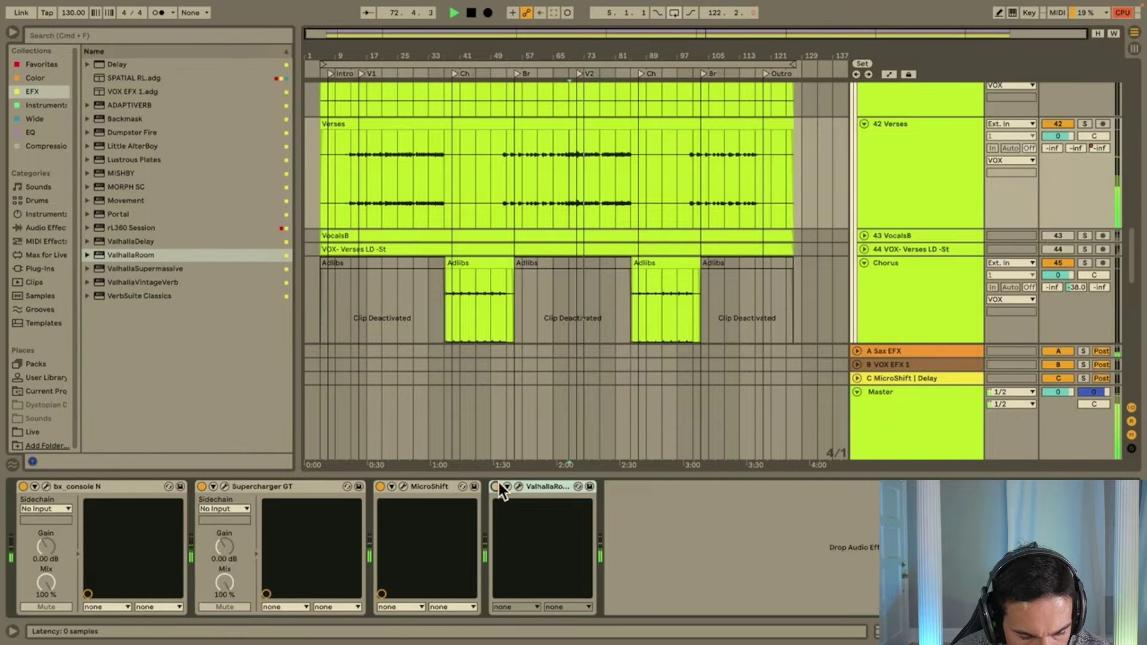
{"action": "left_click", "coordinate": [518, 485]}
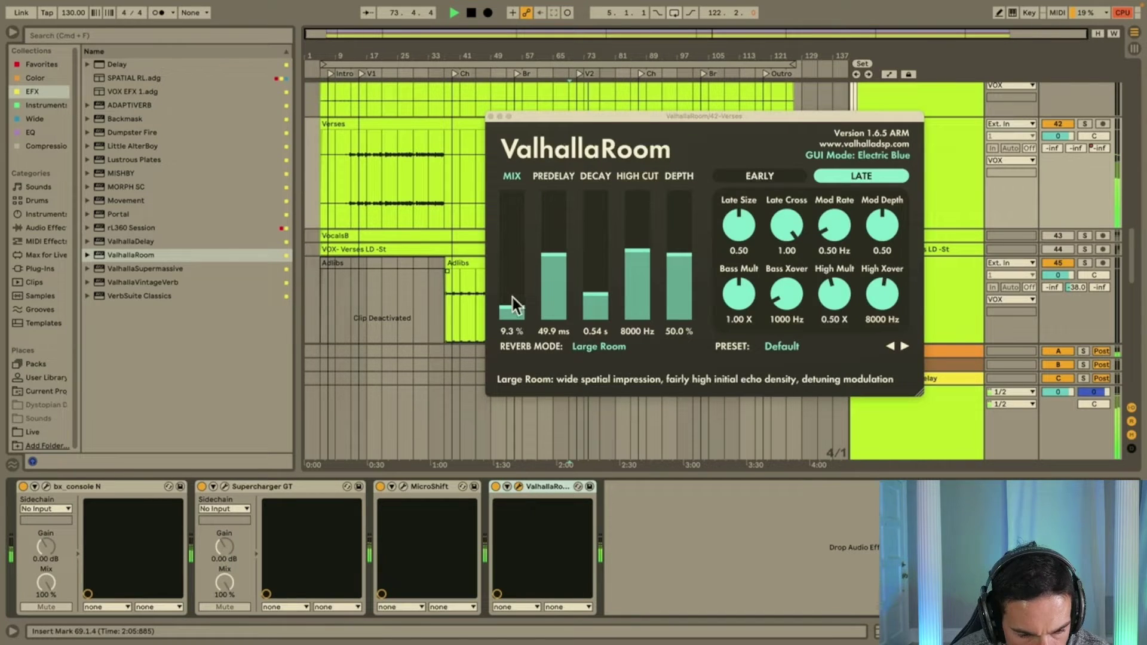
{"action": "left_click_drag", "start_coordinate": [517, 310], "coordinate": [517, 310]}
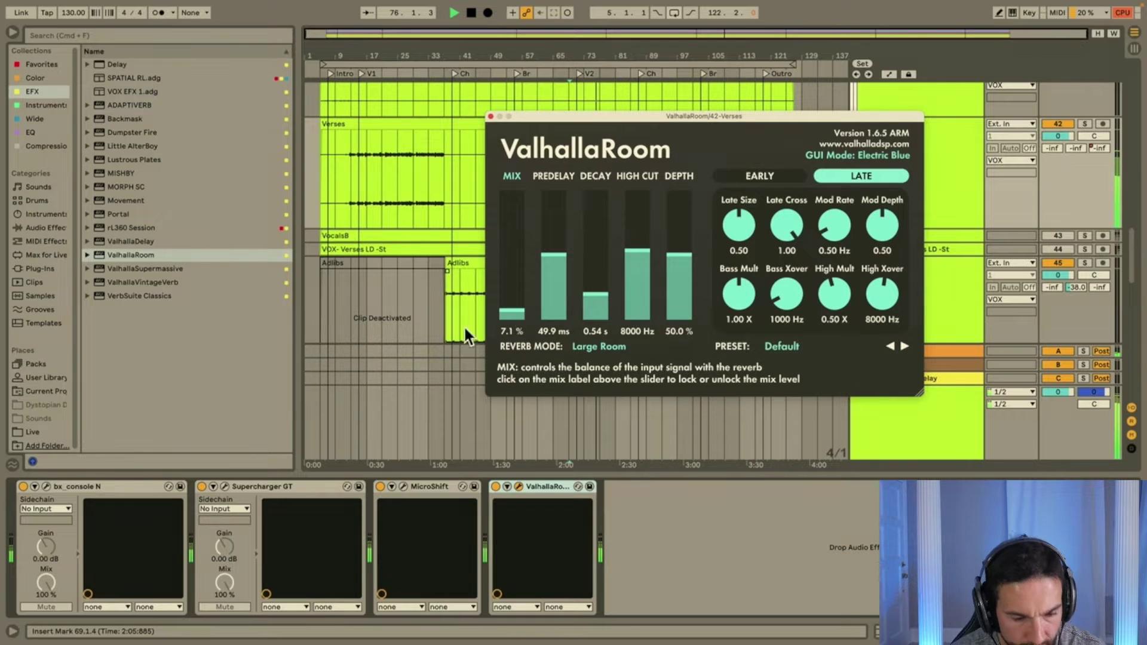
Raise the bx_console N output fader on the Verses track to about 4.3 dB, then close both open plugin windows.
{"action": "left_click", "coordinate": [46, 486]}
{"action": "left_click", "coordinate": [857, 396]}
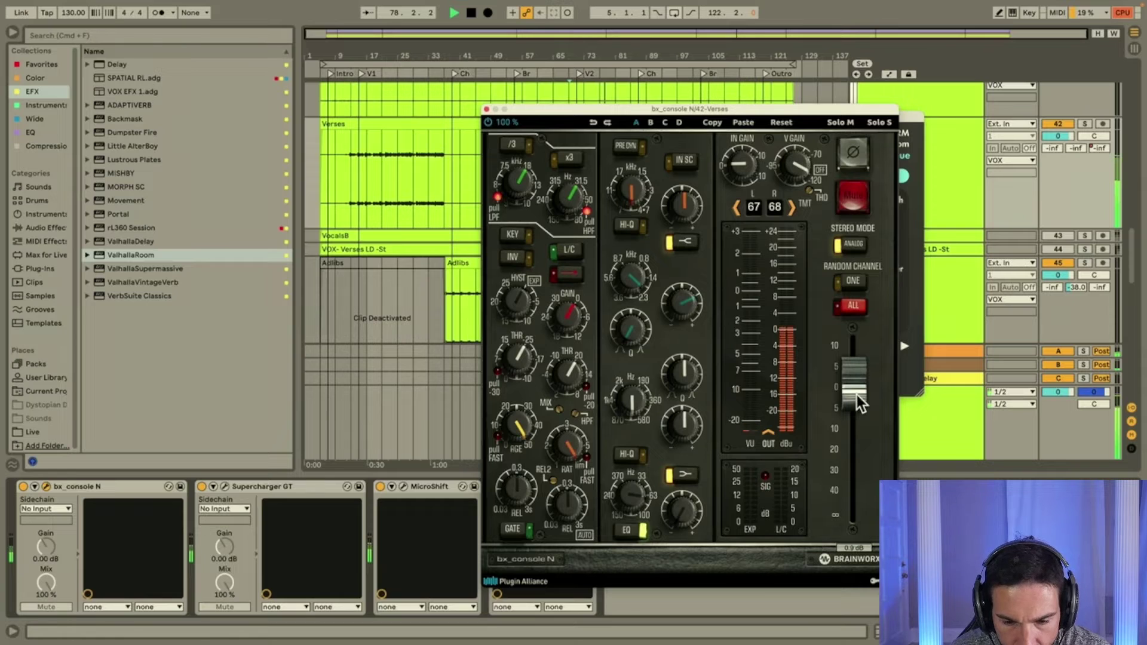
{"action": "left_click_drag", "start_coordinate": [857, 393], "coordinate": [856, 381]}
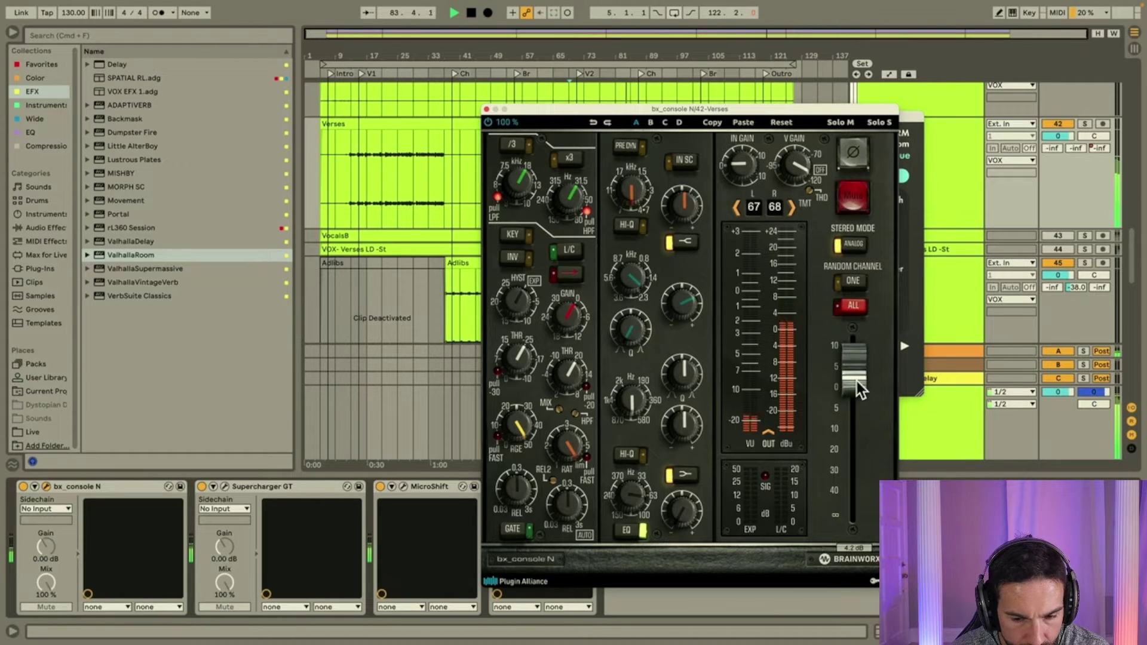
{"action": "left_click_drag", "start_coordinate": [857, 382], "coordinate": [857, 380]}
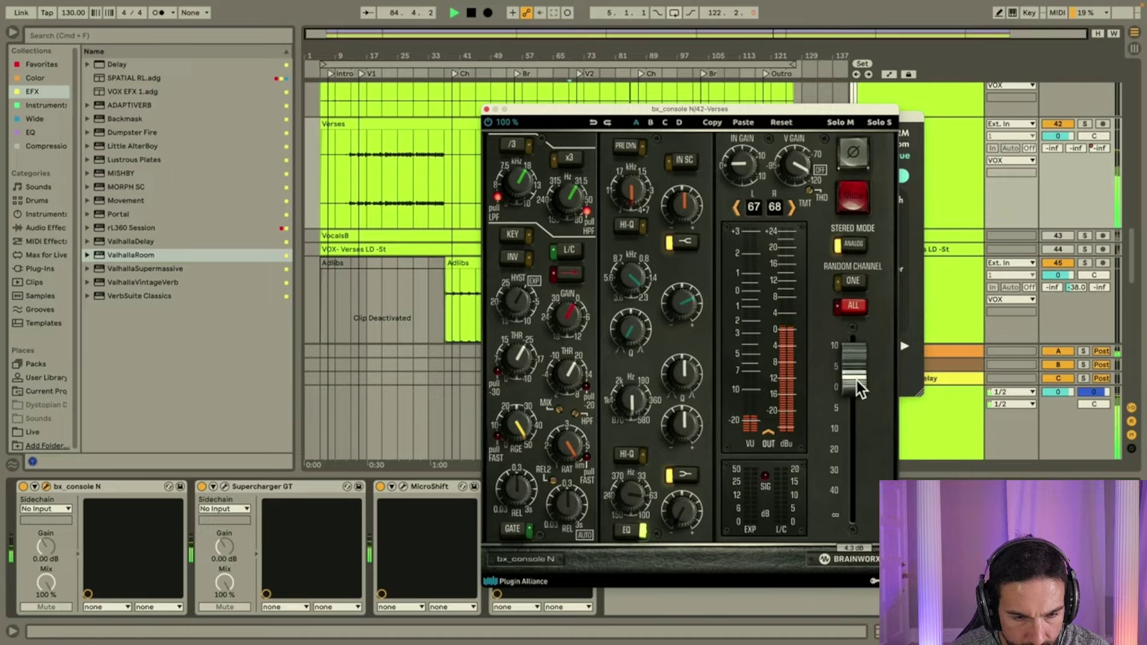
{"action": "left_click", "coordinate": [487, 109]}
{"action": "left_click", "coordinate": [490, 116]}
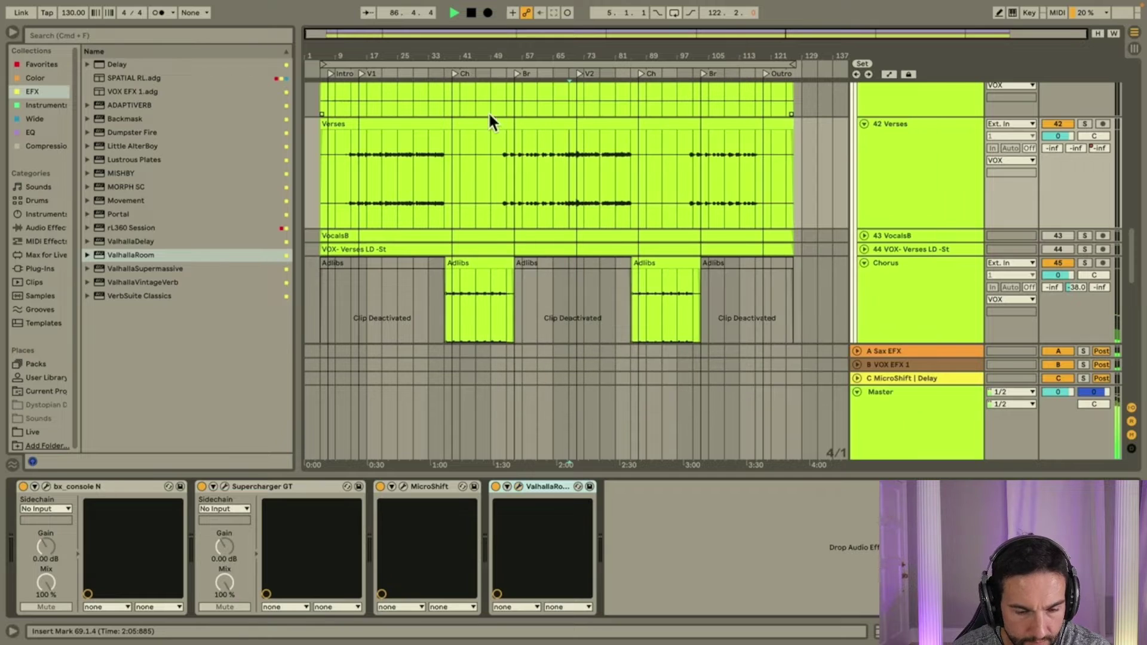
Save the set and play the mix from 12.3.1, just before the V1 marker, with the Verses track selected.
{"action": "scroll", "coordinate": [654, 321], "scroll_direction": "down", "scroll_amount": 1}
{"action": "scroll", "coordinate": [654, 322], "scroll_direction": "down", "scroll_amount": 1}
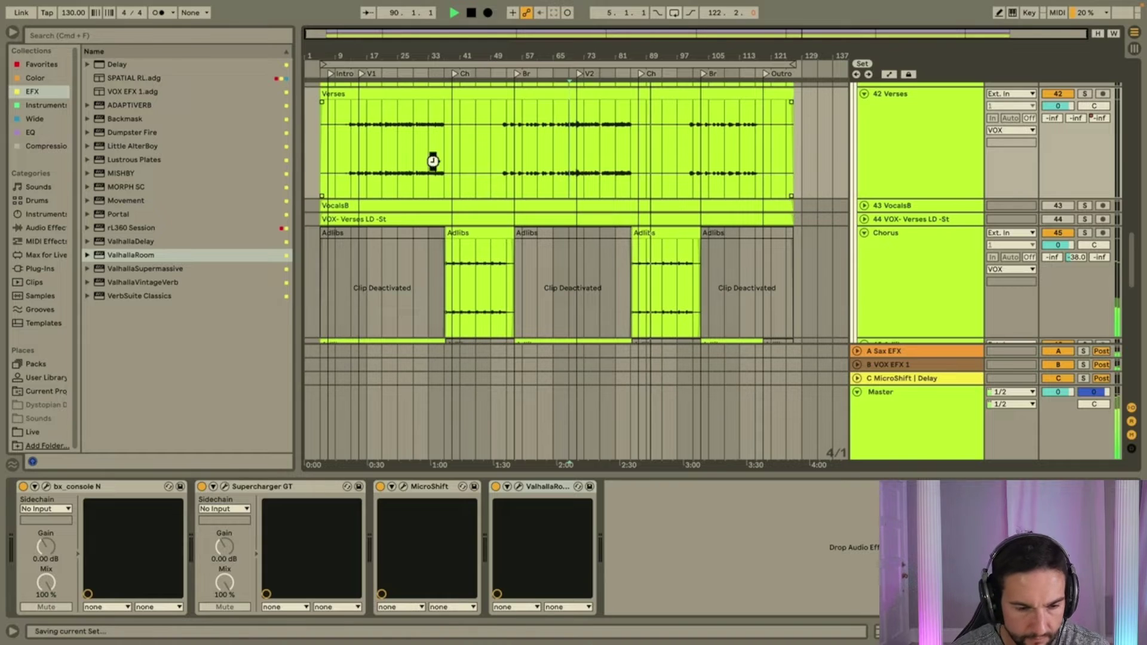
{"action": "scroll", "coordinate": [334, 170], "scroll_direction": "up", "scroll_amount": 3}
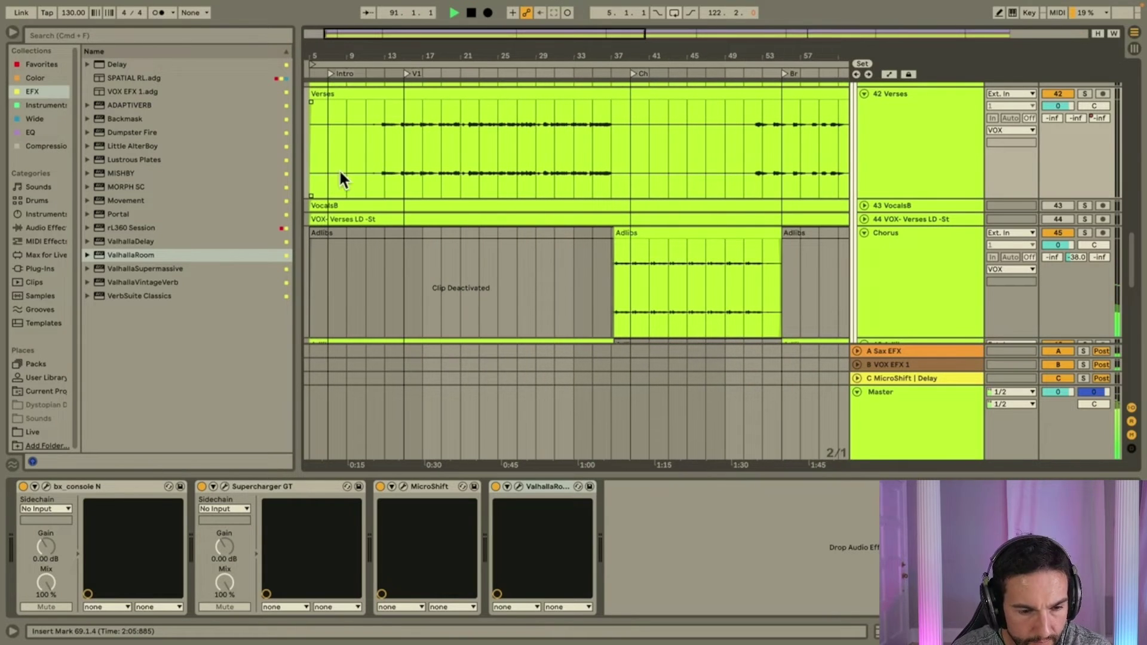
{"action": "scroll", "coordinate": [372, 159], "scroll_direction": "up", "scroll_amount": 3}
{"action": "left_click", "coordinate": [386, 153]}
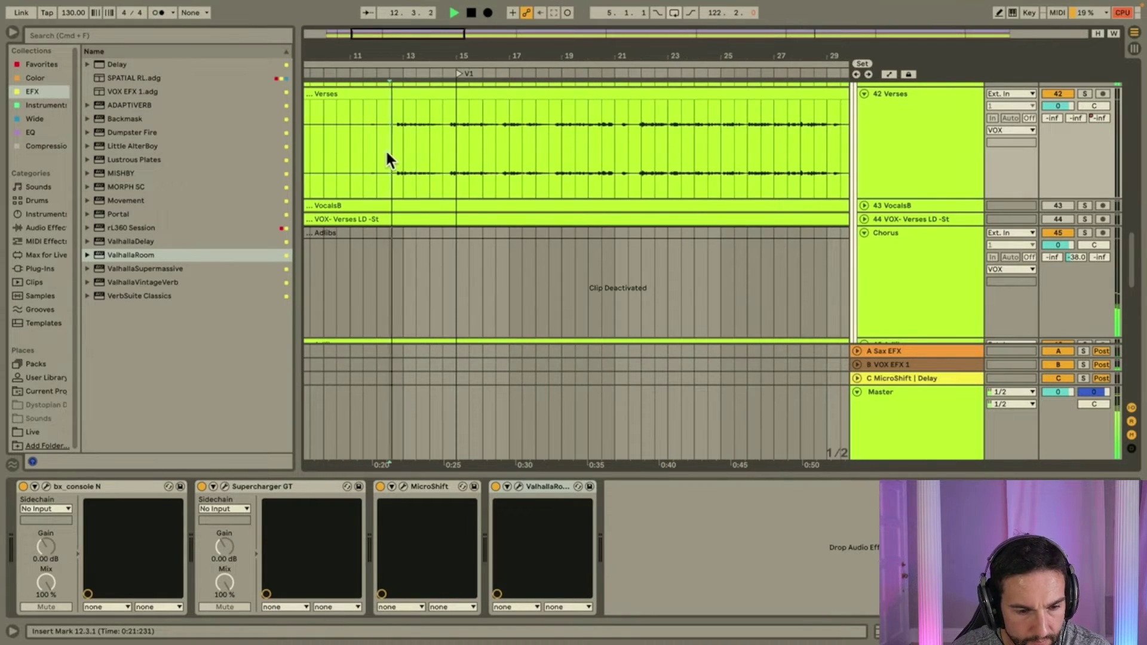
{"action": "left_click", "coordinate": [916, 149]}
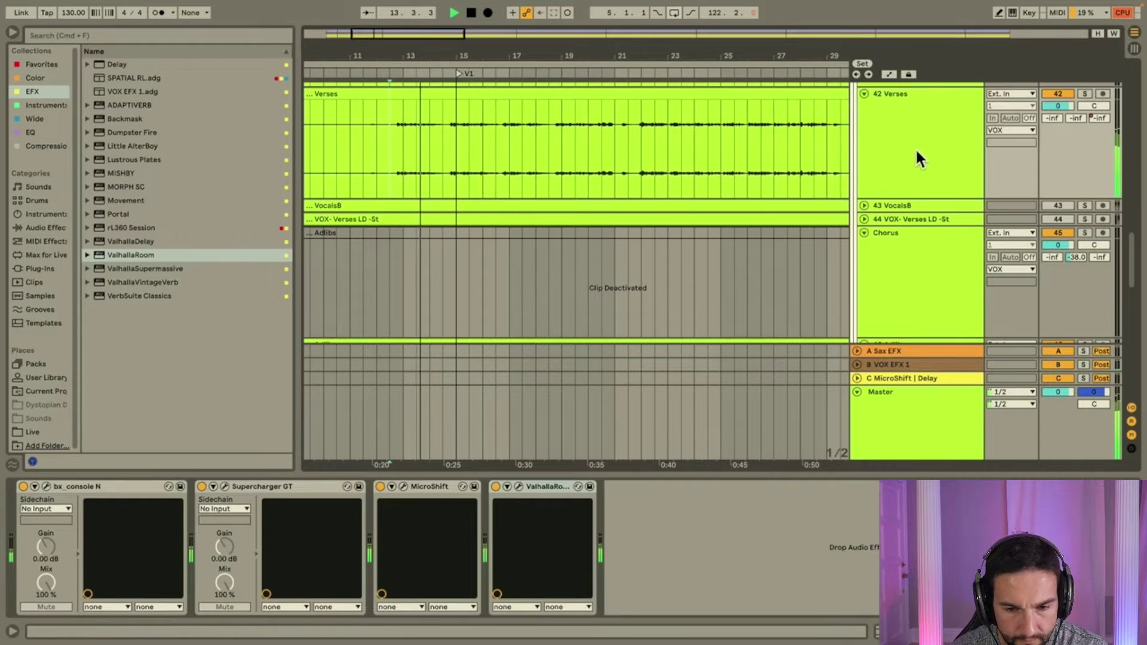
In the Verses bx_console N, retune and cut the low-mid band, raise the input gain and reduce the high-mid gain to about +1.2 dB.
{"action": "left_click", "coordinate": [46, 484]}
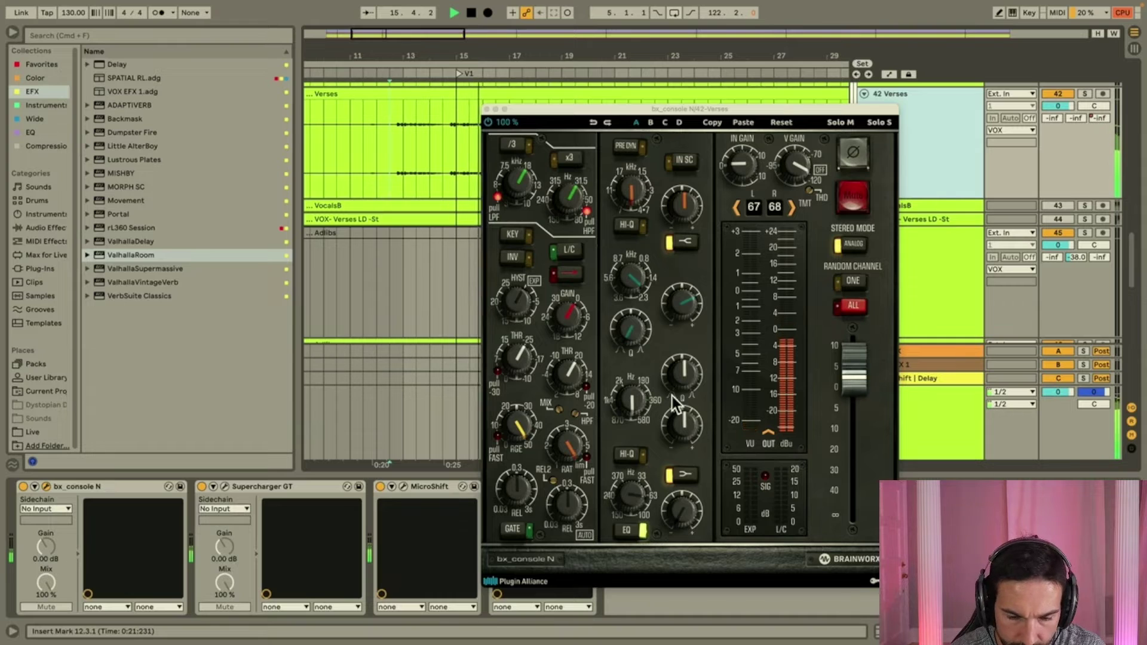
{"action": "left_click", "coordinate": [632, 399]}
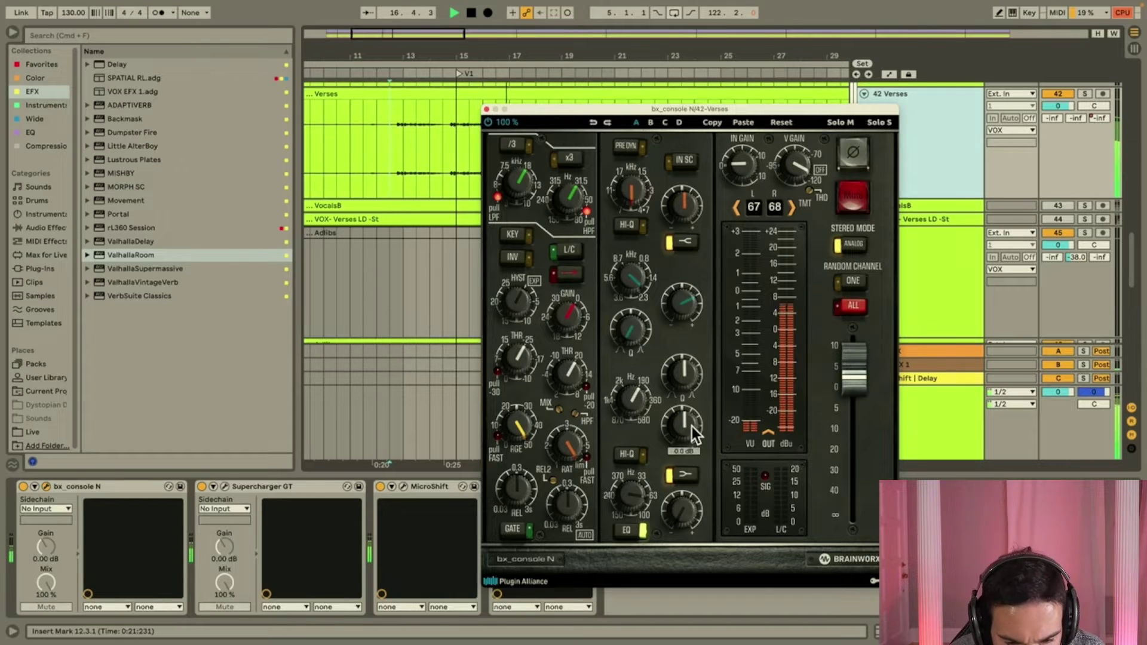
{"action": "left_click_drag", "start_coordinate": [692, 426], "coordinate": [692, 446]}
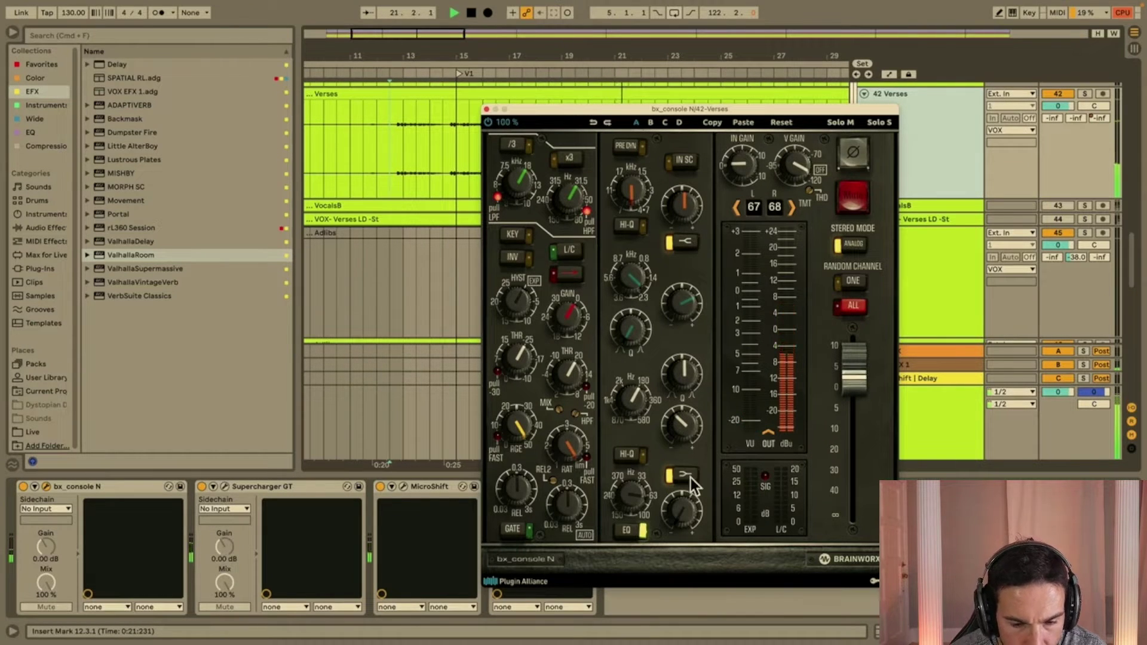
{"action": "left_click_drag", "start_coordinate": [752, 167], "coordinate": [751, 159]}
{"action": "left_click_drag", "start_coordinate": [687, 303], "coordinate": [687, 313]}
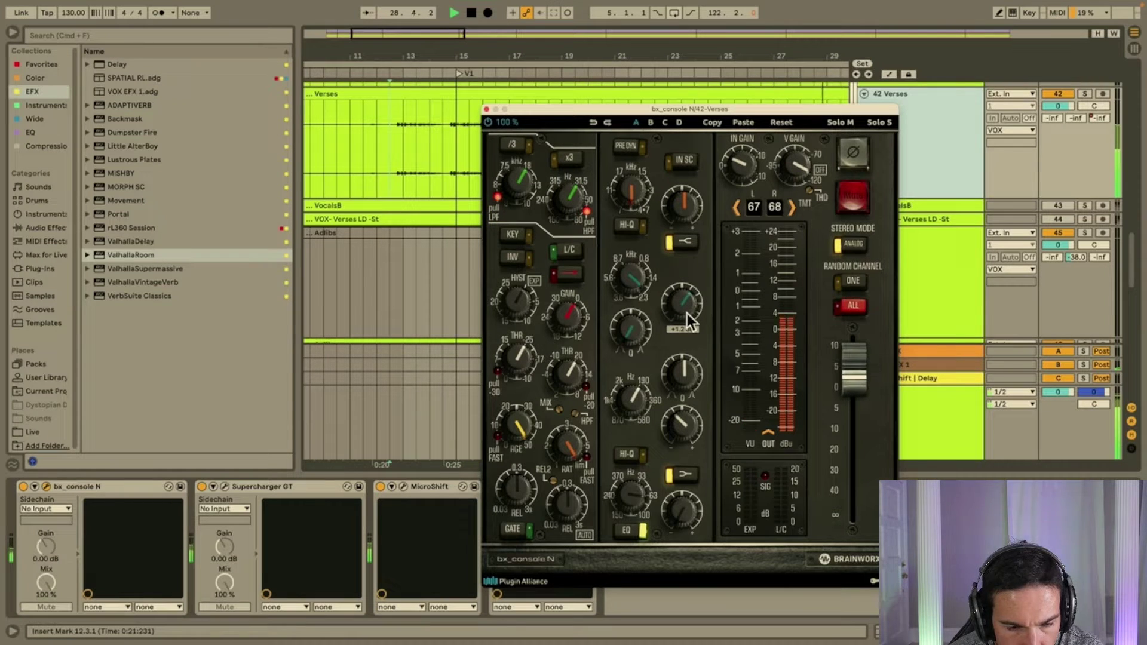
Reduce the Supercharger GT saturation on the Verses track to 1.95 and close the compressor window.
{"action": "left_click", "coordinate": [225, 486]}
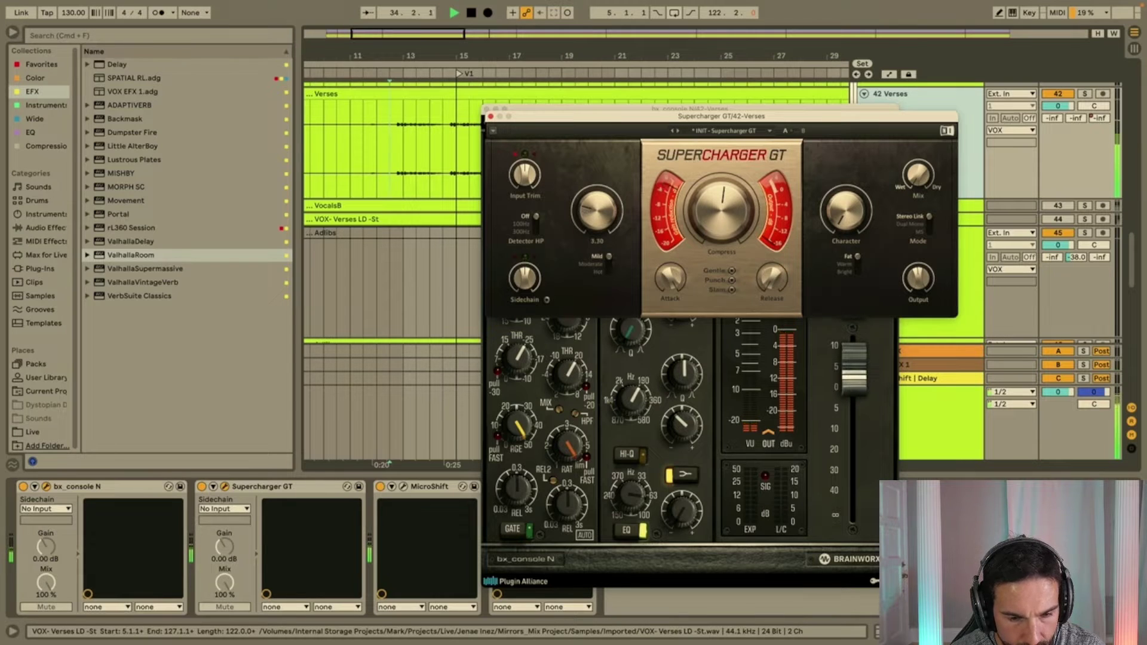
{"action": "left_click_drag", "start_coordinate": [597, 210], "coordinate": [597, 215]}
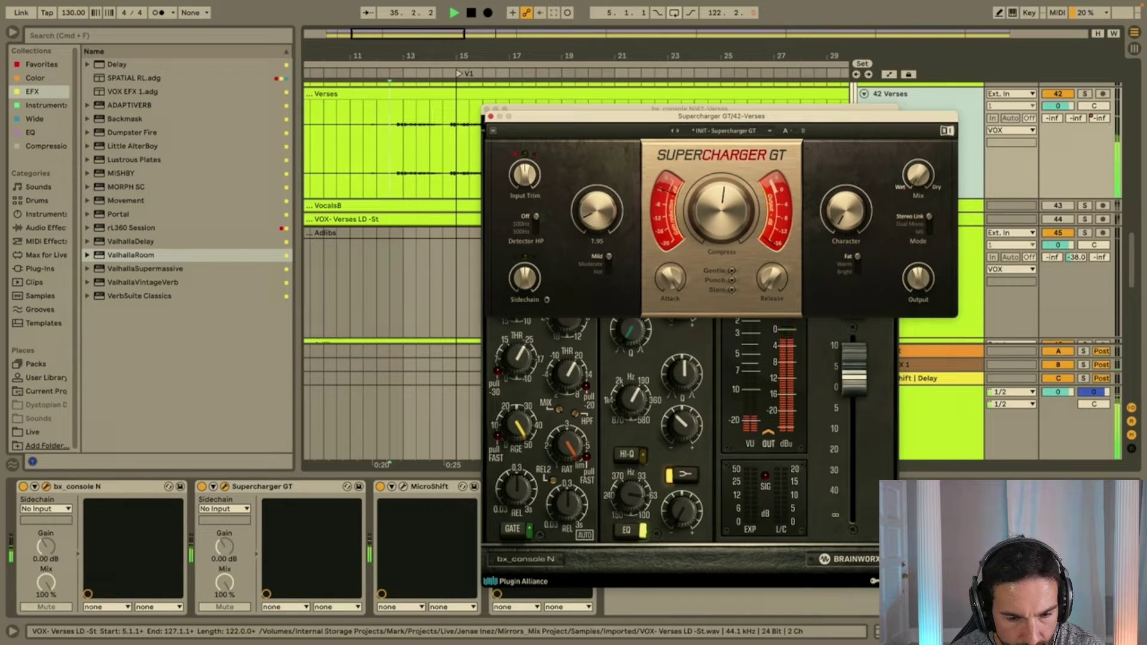
{"action": "left_click", "coordinate": [490, 116]}
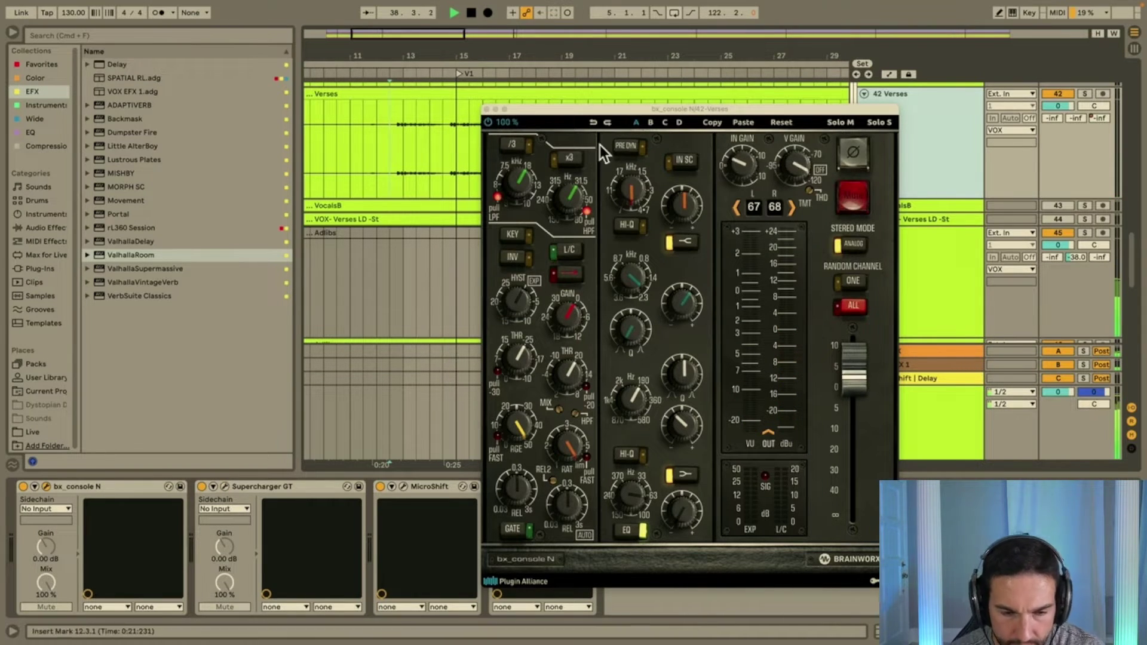
Move the bx_console N window clear of the Verses waveform and play the mix from 52.1, just before the Br marker.
{"action": "left_click_drag", "start_coordinate": [536, 107], "coordinate": [496, 370]}
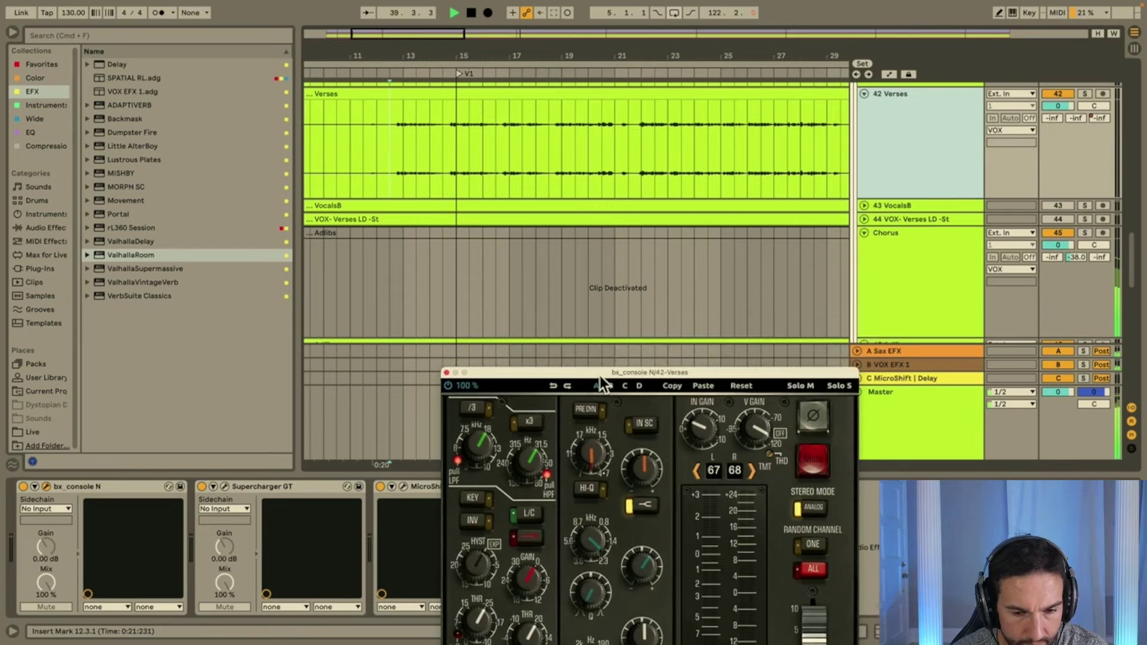
{"action": "left_click", "coordinate": [625, 167]}
{"action": "key", "text": "x"}
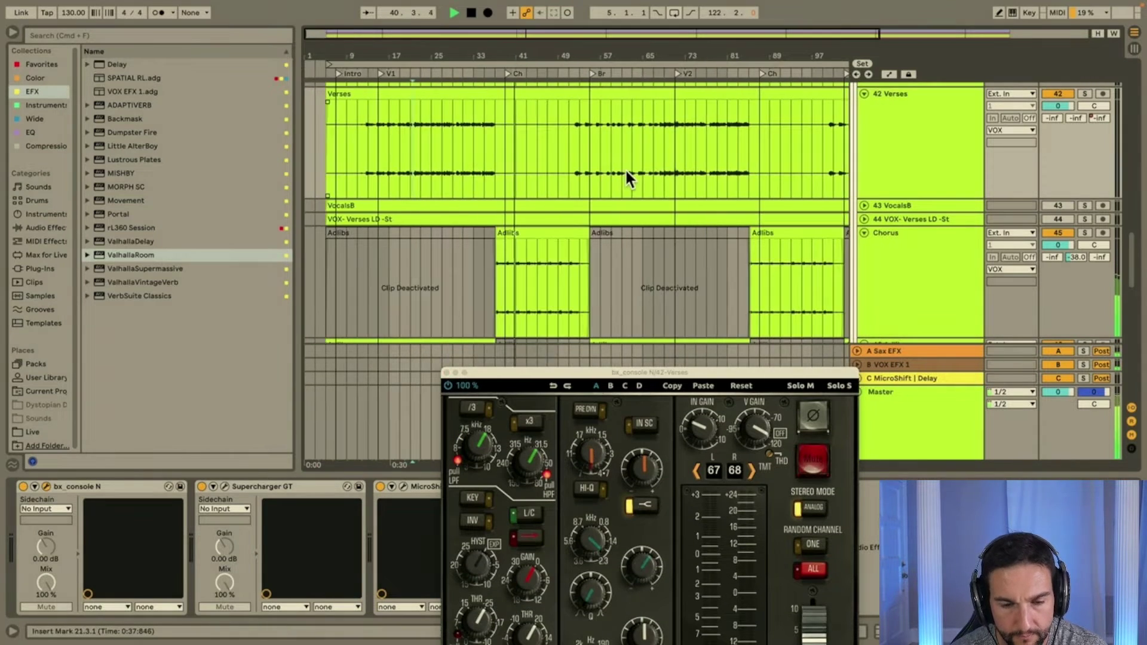
{"action": "scroll", "coordinate": [575, 177], "scroll_direction": "up", "scroll_amount": 5}
{"action": "left_click", "coordinate": [568, 180]}
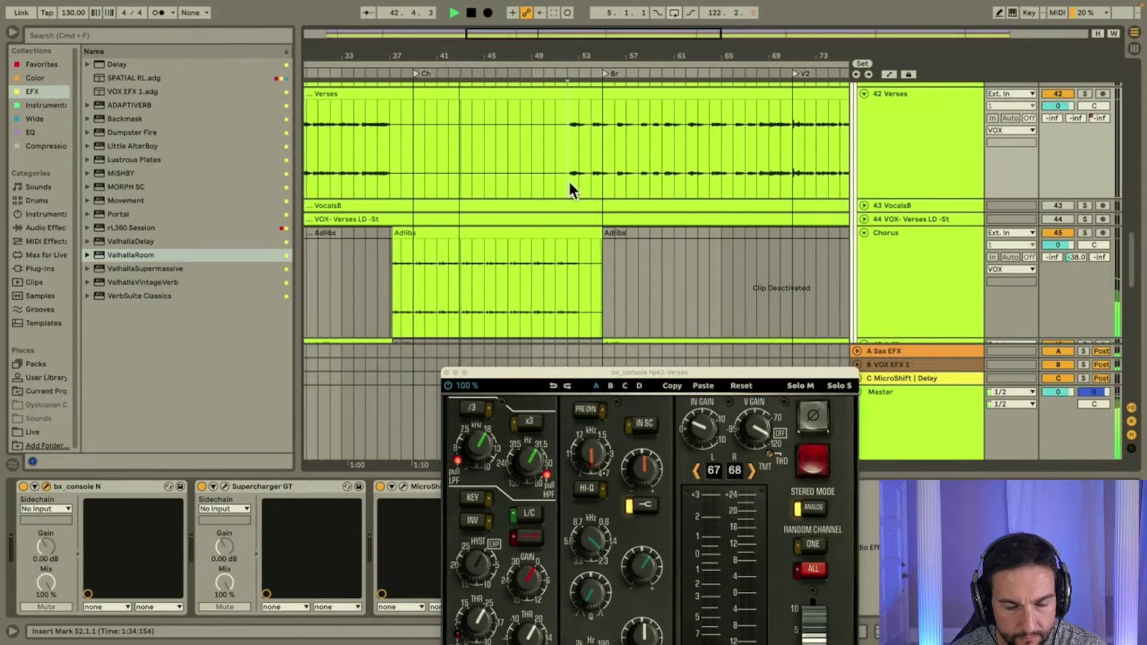
{"action": "key", "text": "space"}
{"action": "key", "text": "space"}
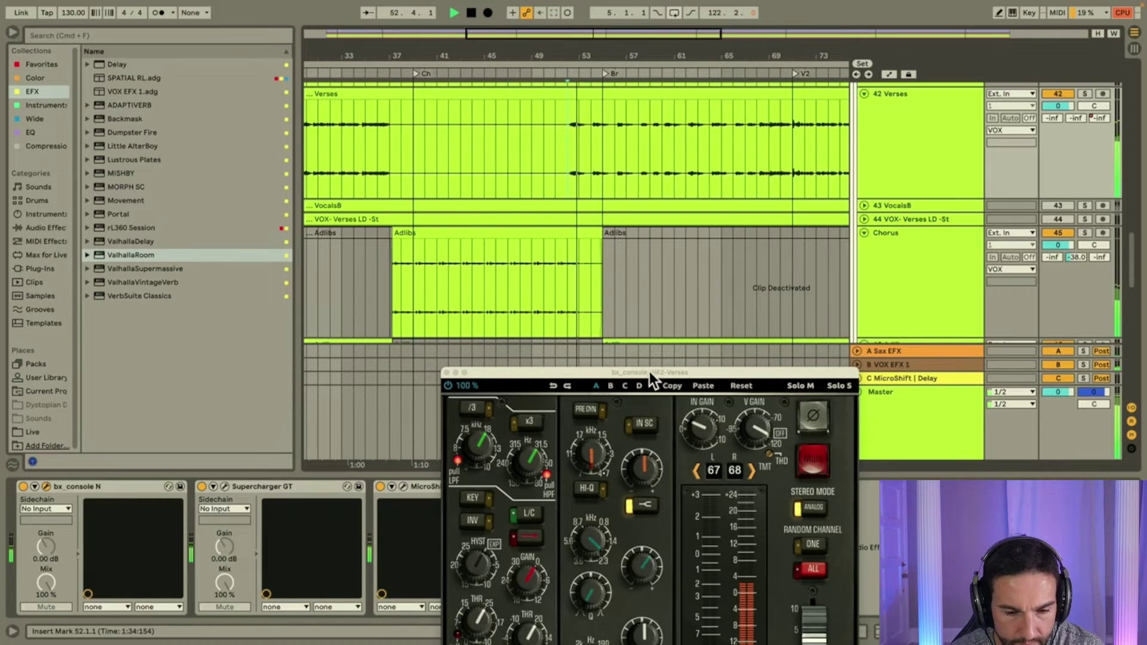
{"action": "left_click_drag", "start_coordinate": [650, 372], "coordinate": [666, 236]}
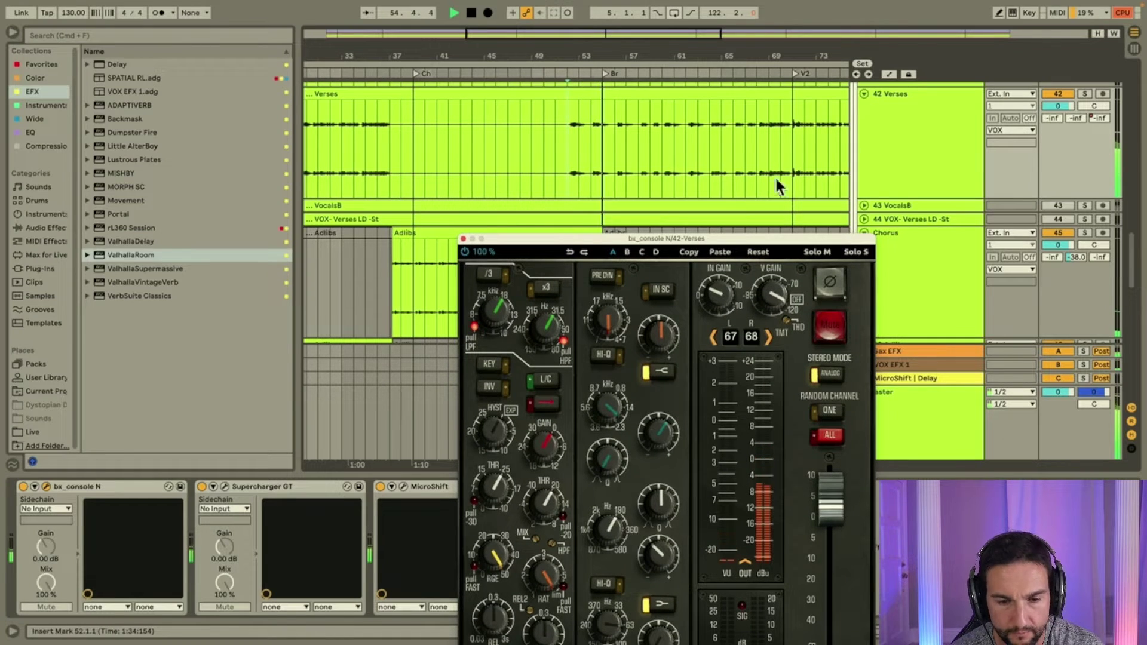
Audition the Verses vocal just before V2 from 69.1.1, 68.2.1 and 69.1.3 while examining its waveform closely.
{"action": "left_click", "coordinate": [768, 150]}
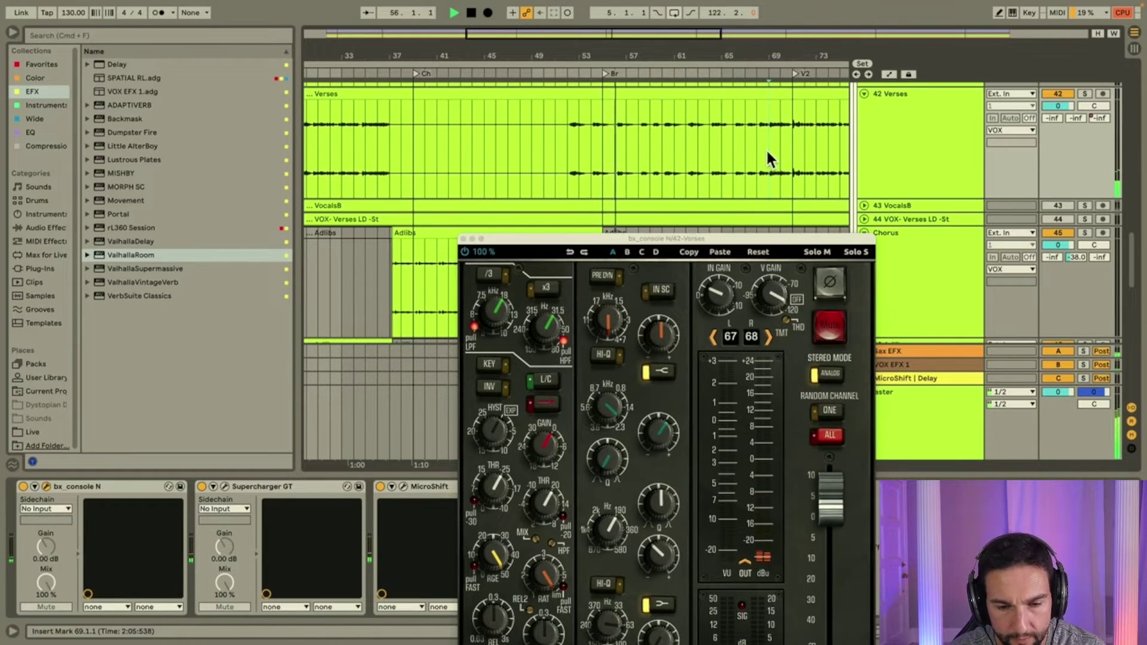
{"action": "key", "text": "plus"}
{"action": "key", "text": "plus"}
{"action": "left_click", "coordinate": [732, 148]}
{"action": "key", "text": "plus"}
{"action": "key", "text": "plus"}
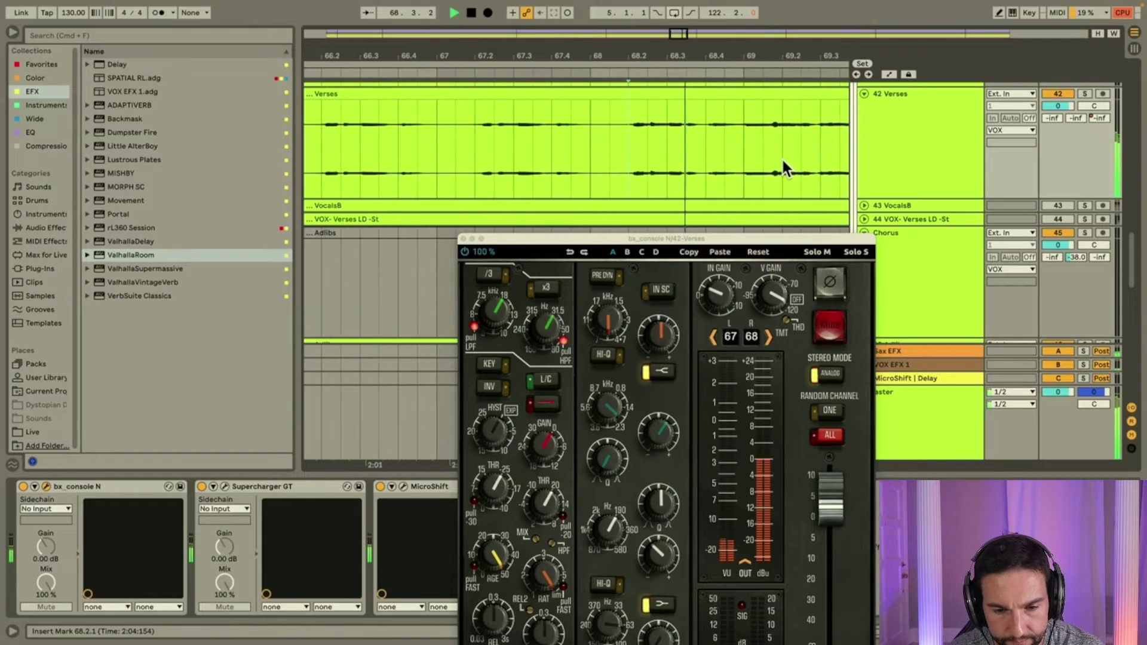
{"action": "scroll", "coordinate": [777, 157], "scroll_direction": "up", "scroll_amount": 1}
{"action": "scroll", "coordinate": [778, 157], "scroll_direction": "right", "scroll_amount": 2}
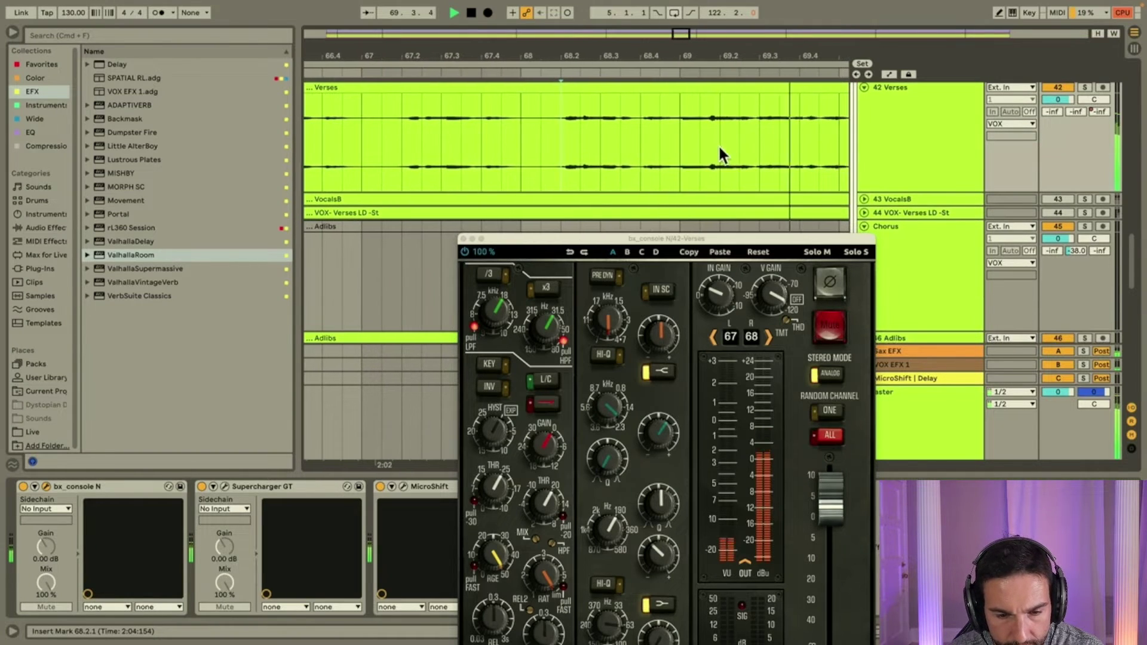
{"action": "left_click", "coordinate": [901, 145]}
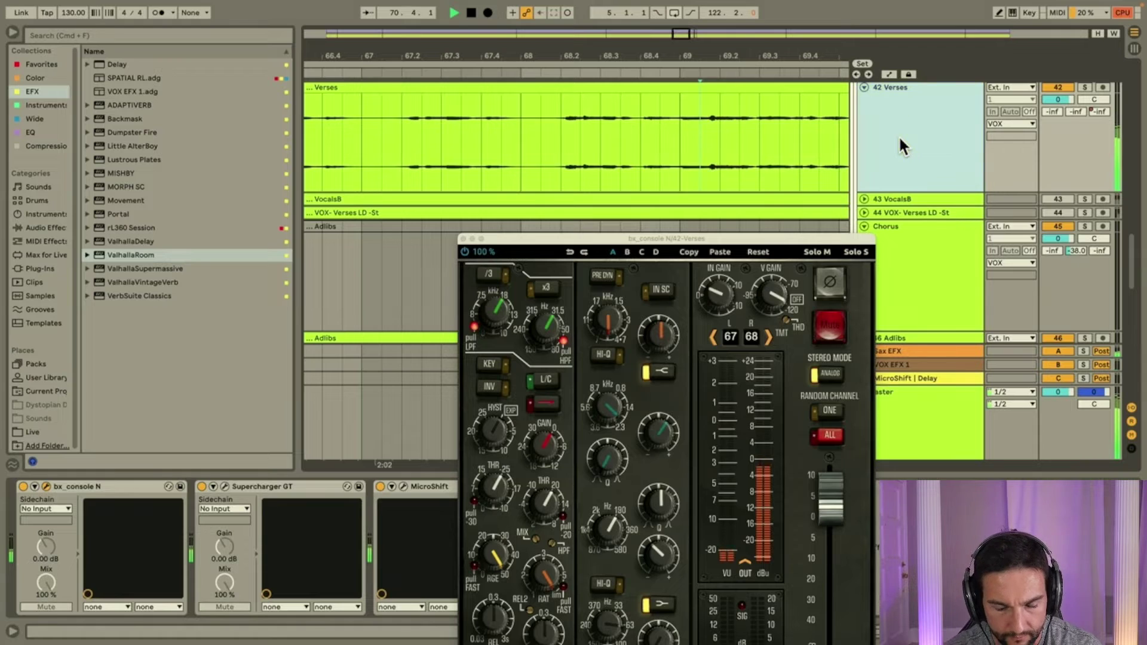
Stop playback, duplicate the Verses track with its plugins and close the duplicate's bx_console N window.
{"action": "key", "text": "space"}
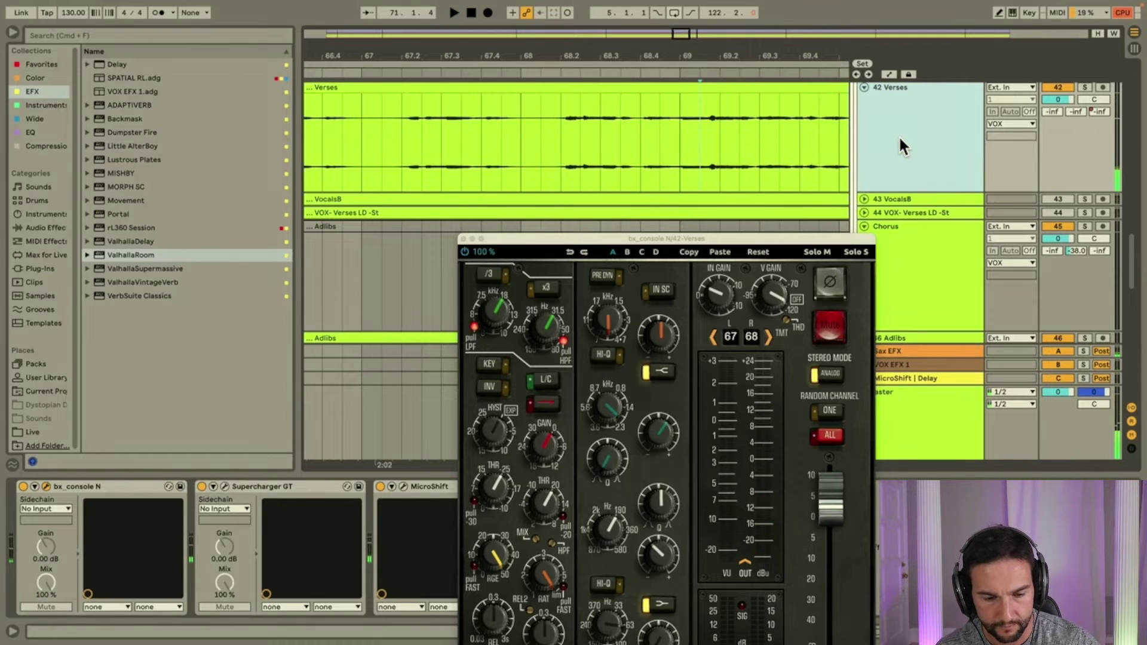
{"action": "key", "text": "super+d"}
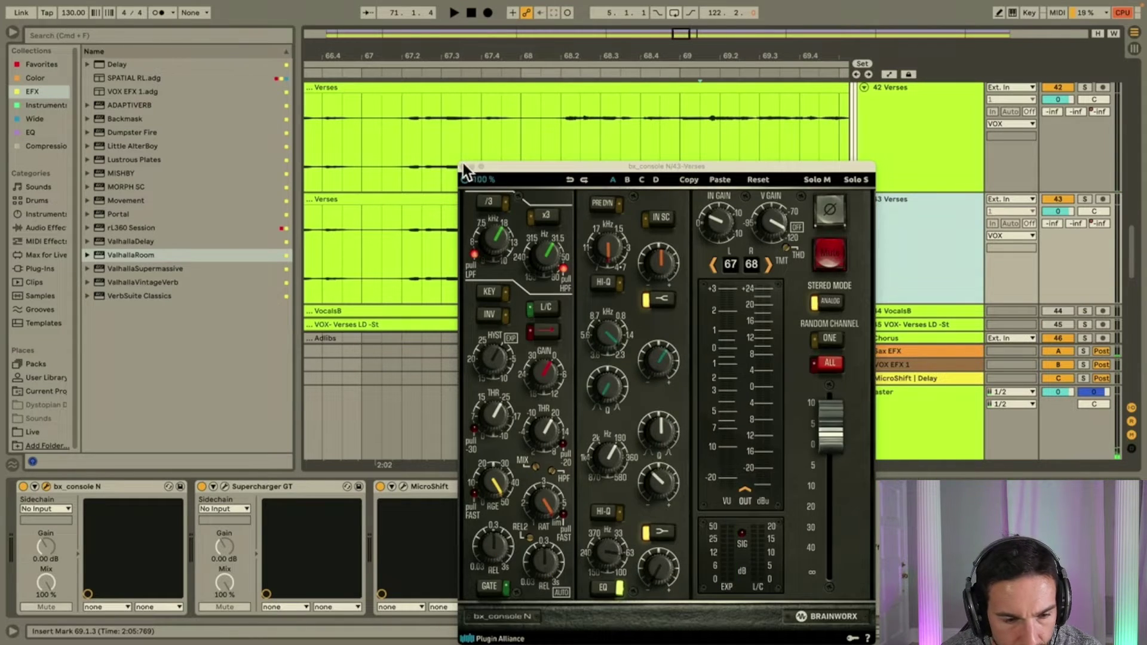
{"action": "left_click", "coordinate": [465, 166]}
Solo the original Verses track, play it from 69.1.1 and close its bx_console N window.
{"action": "left_click", "coordinate": [681, 144]}
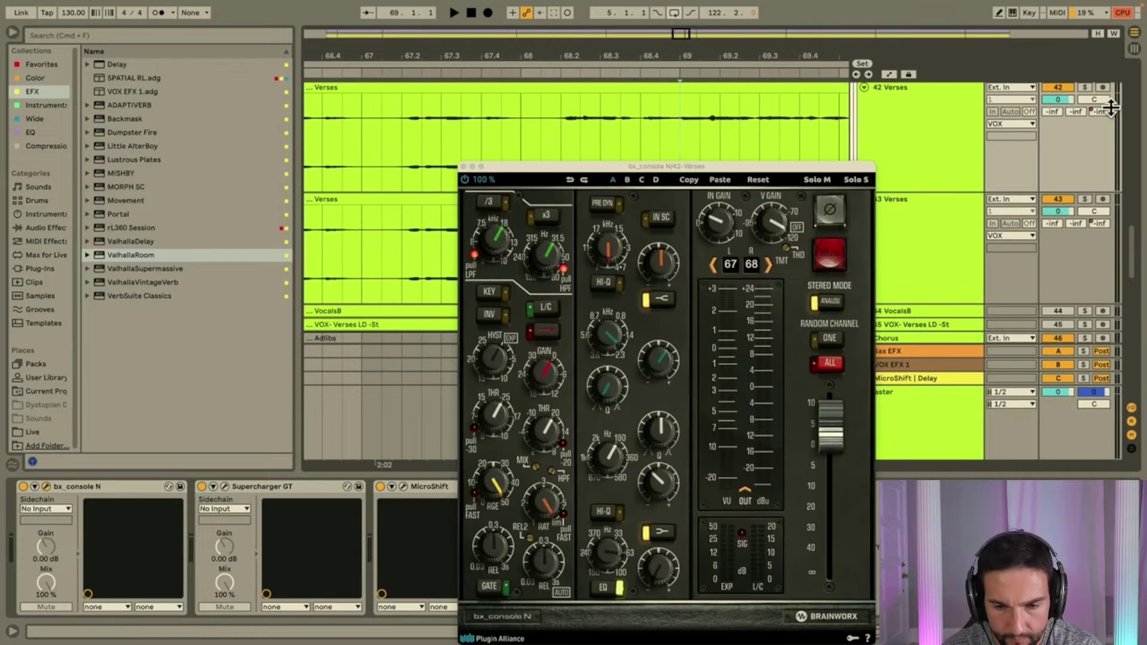
{"action": "left_click", "coordinate": [1084, 87]}
{"action": "key", "text": "space"}
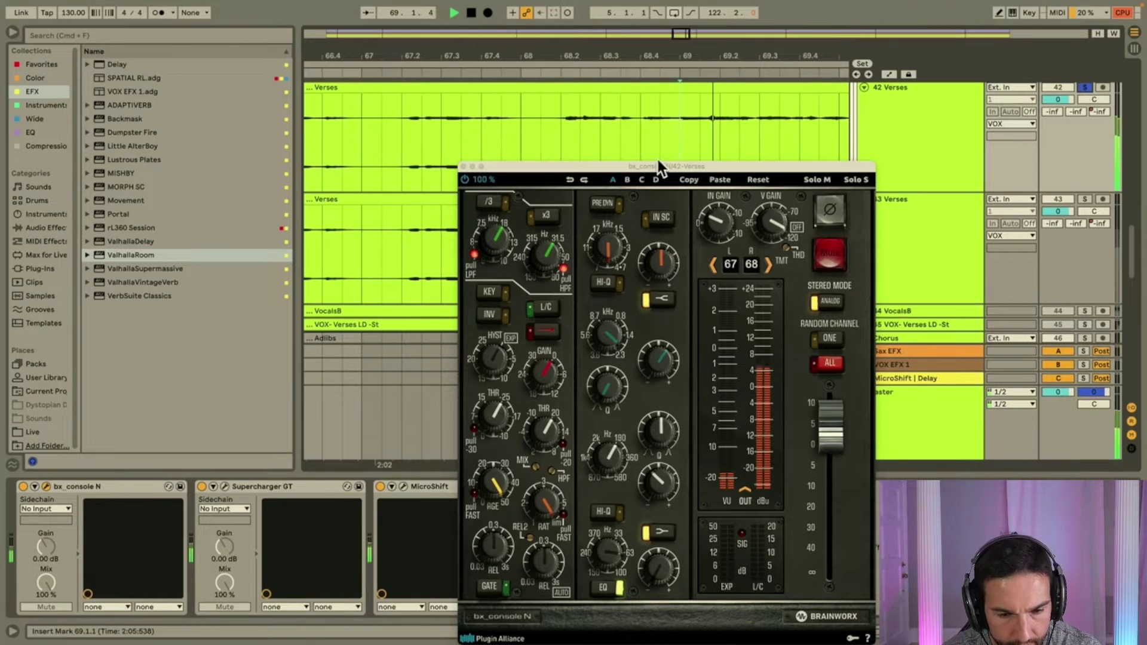
{"action": "left_click", "coordinate": [464, 164]}
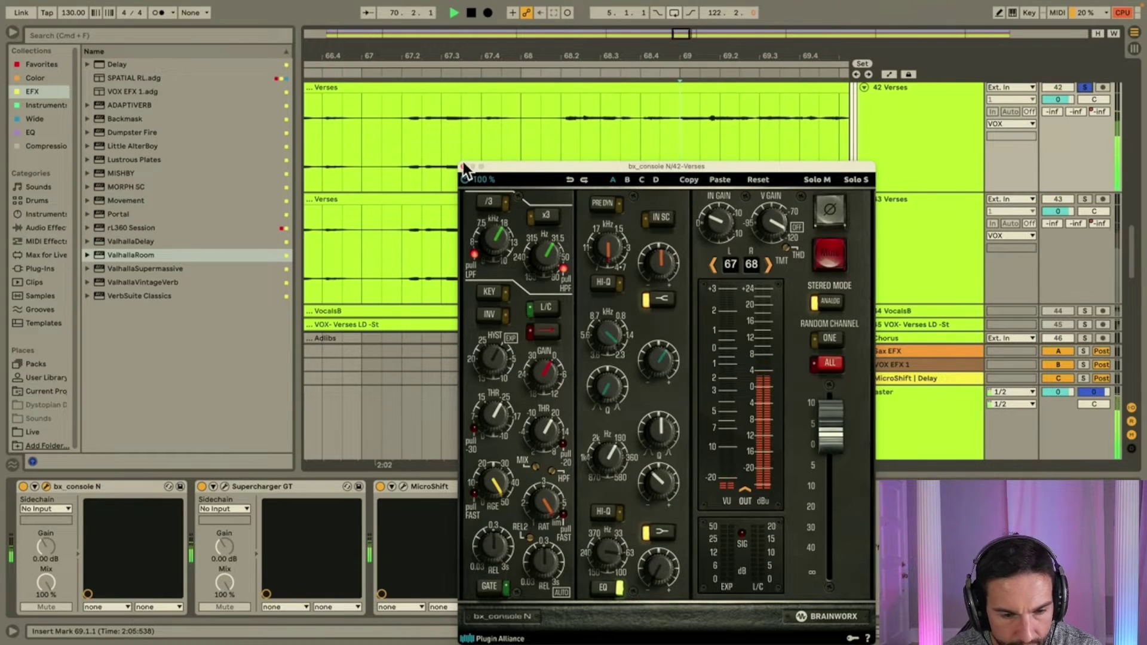
{"action": "left_click", "coordinate": [463, 165]}
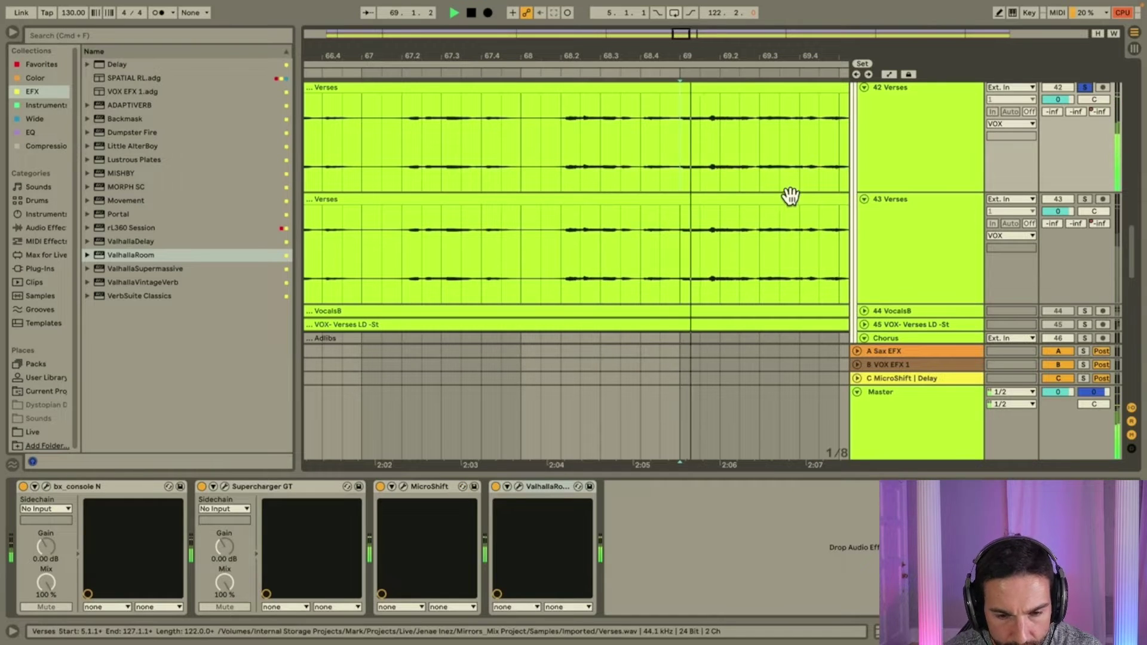
Locate the loud vocal peak in the soloed Verses waveform and play from 69.1.4.
{"action": "scroll", "coordinate": [762, 156], "scroll_direction": "up", "scroll_amount": 5}
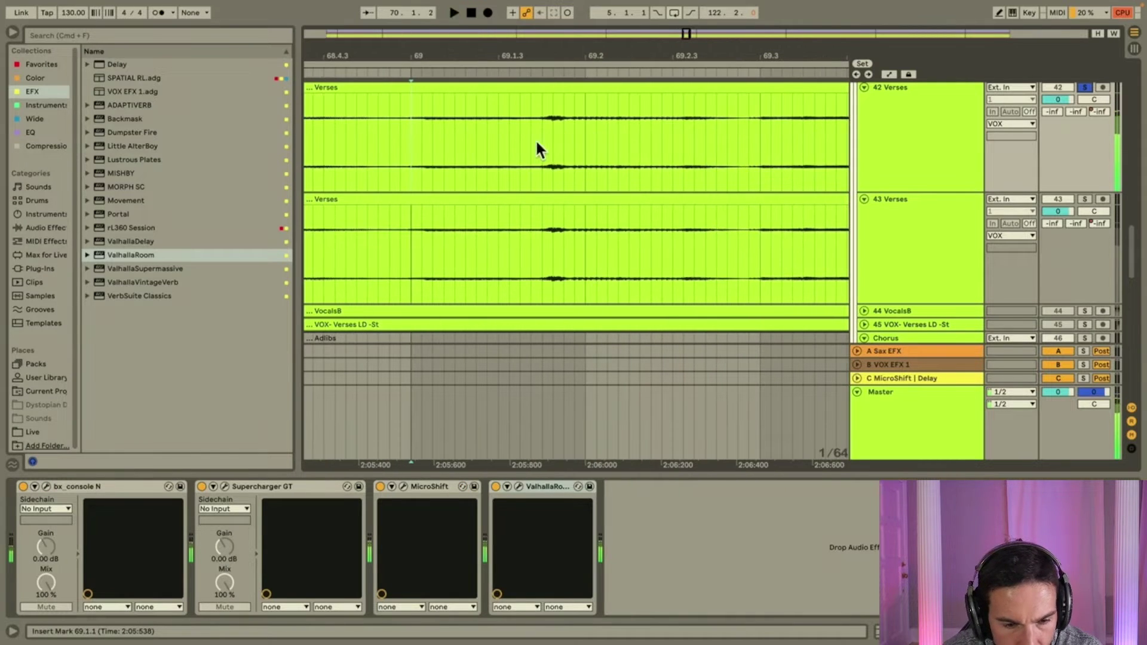
{"action": "left_click", "coordinate": [536, 144]}
{"action": "key", "text": "space"}
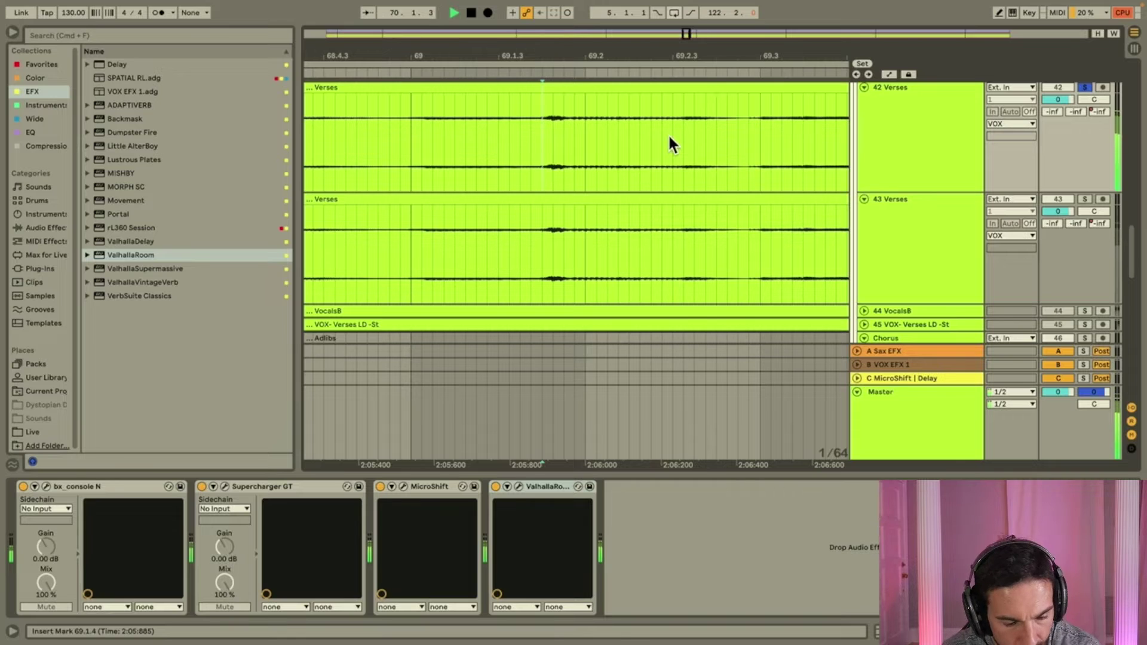
Stop playback and split the Verses clips on the original and duplicated tracks at 49.1.1.
{"action": "key", "text": "space"}
{"action": "scroll", "coordinate": [611, 209], "scroll_direction": "down", "scroll_amount": 8}
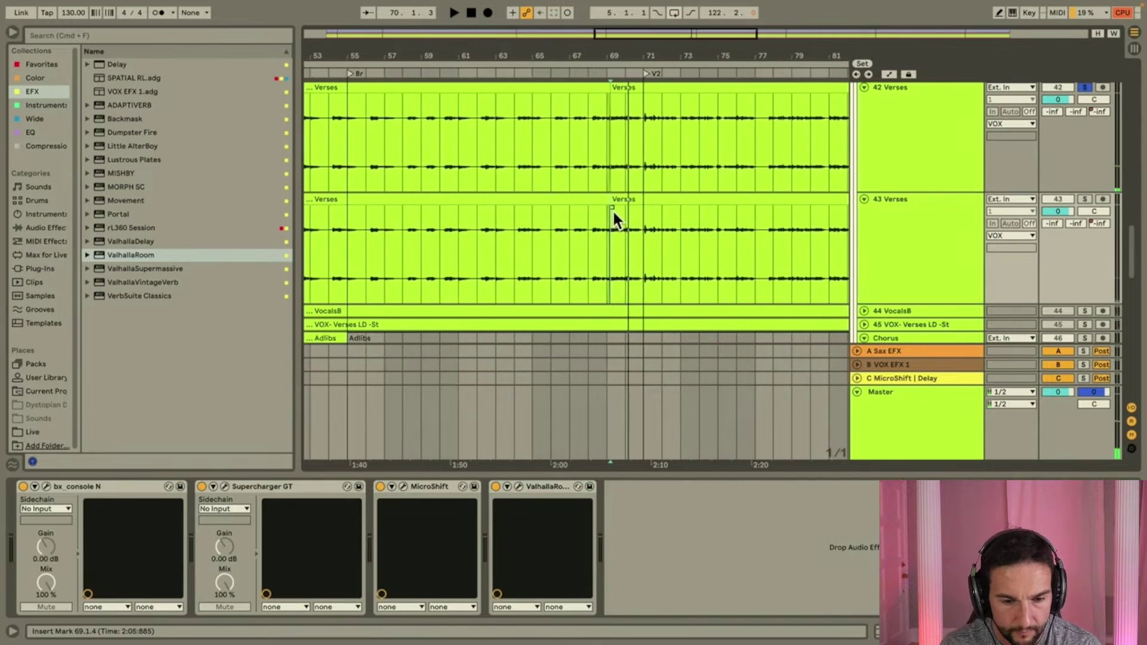
{"action": "scroll", "coordinate": [612, 209], "scroll_direction": "down", "scroll_amount": 5}
{"action": "left_click", "coordinate": [518, 231]}
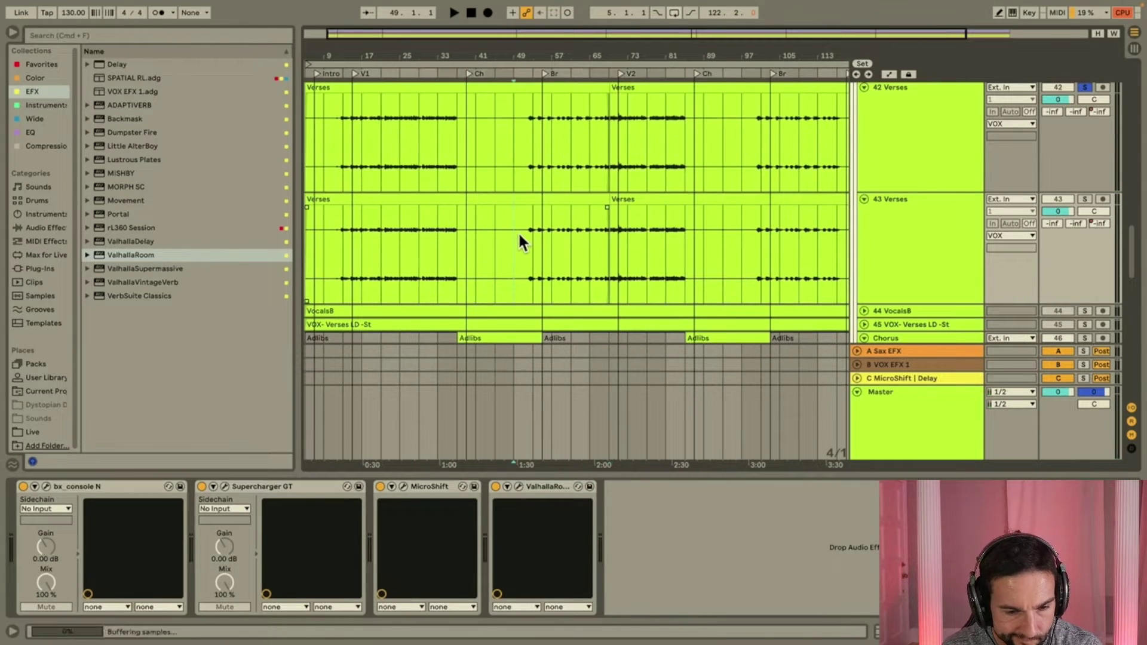
{"action": "key", "text": "super+e"}
{"action": "scroll", "coordinate": [518, 234], "scroll_direction": "up", "scroll_amount": 2}
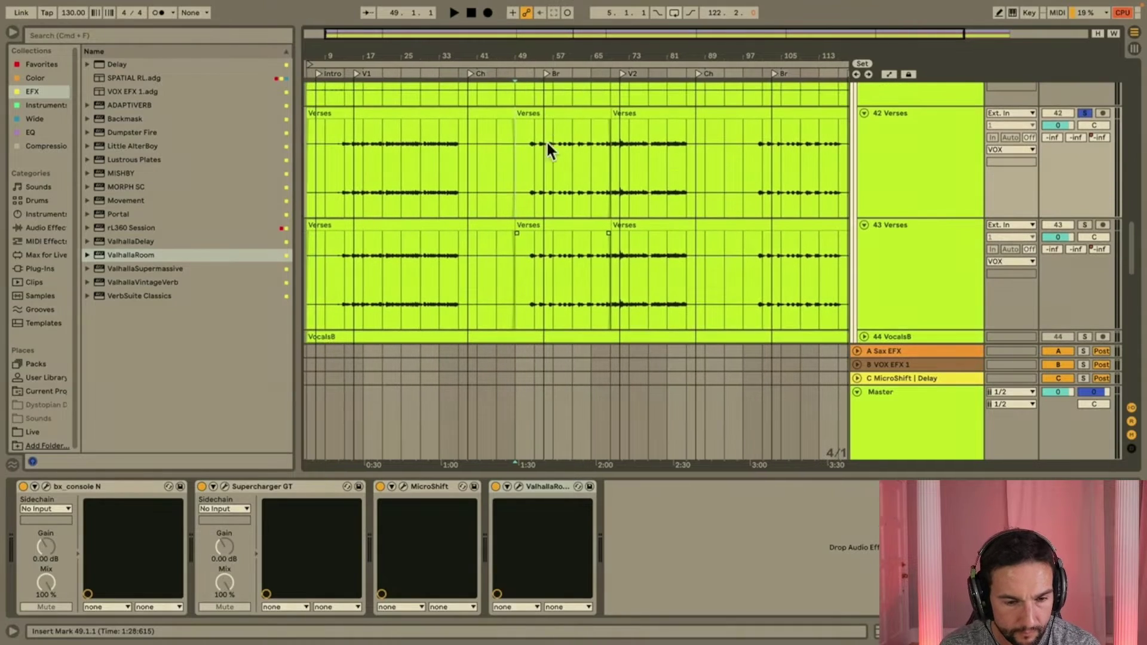
Deactivate the 49.1.1 to 69.1.4 clip on the original Verses track and the clips before and after that section on the duplicate.
{"action": "left_click", "coordinate": [537, 111]}
{"action": "key", "text": "0"}
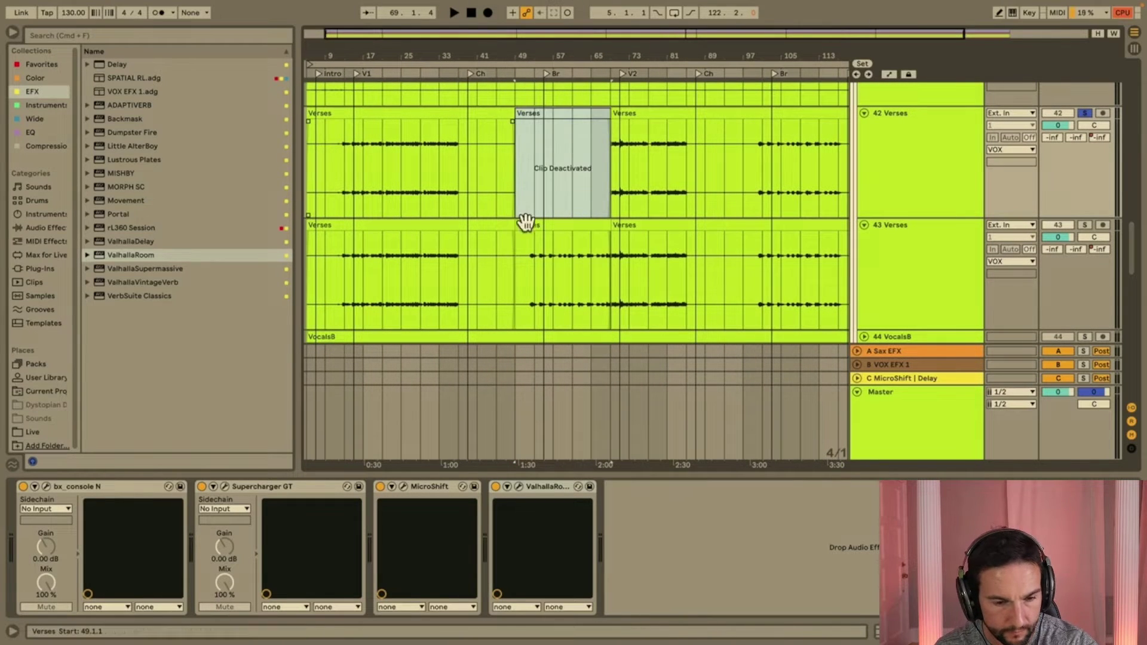
{"action": "left_click", "coordinate": [492, 226]}
{"action": "scroll", "coordinate": [499, 233], "scroll_direction": "right", "scroll_amount": 3}
{"action": "key", "text": "0"}
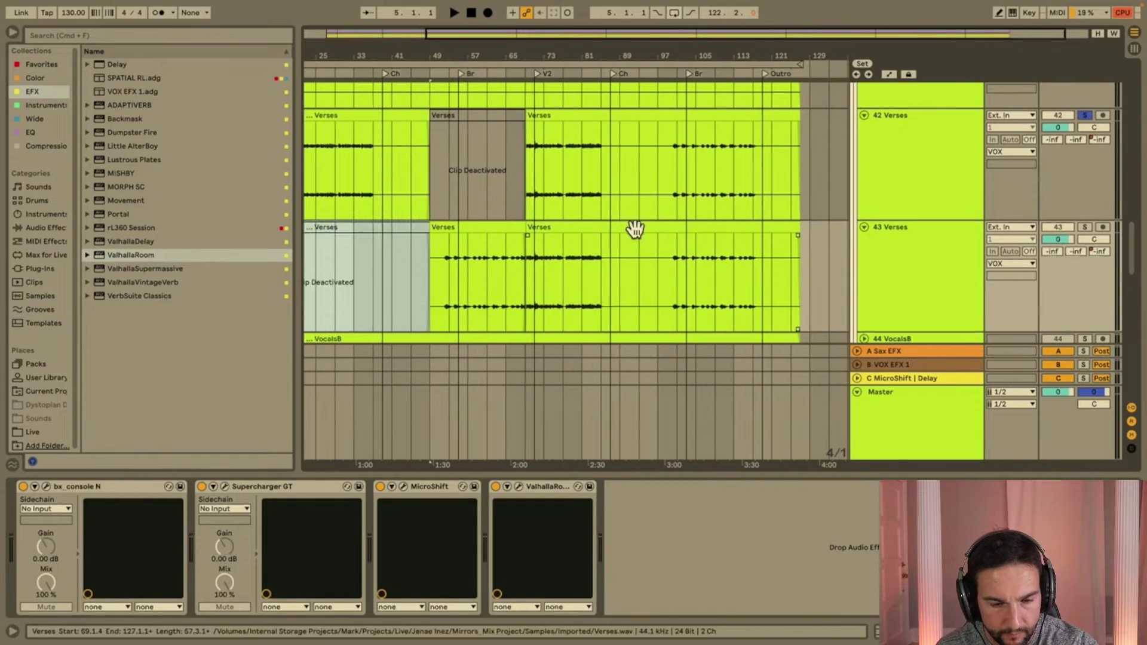
{"action": "left_click", "coordinate": [635, 228]}
{"action": "key", "text": "0"}
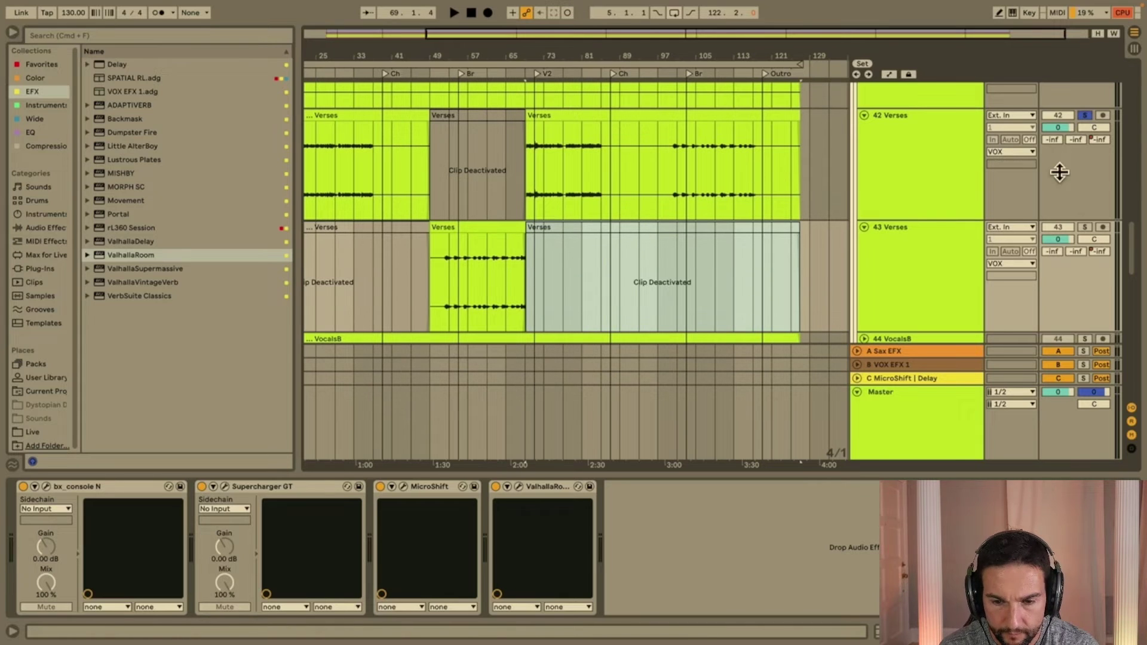
Unsolo the original Verses track and play the song from 53.1.1.
{"action": "left_click", "coordinate": [1084, 114]}
{"action": "left_click", "coordinate": [451, 274]}
{"action": "key", "text": "space"}
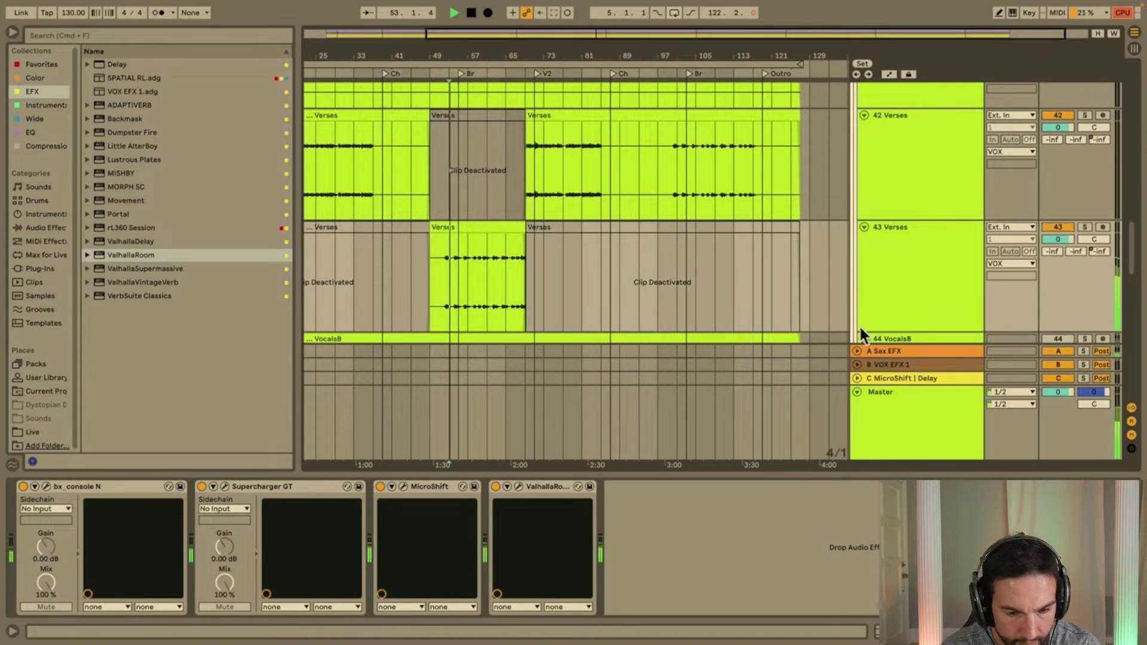
Open MicroShift on the duplicated Verses track and lower its mix slightly.
{"action": "left_click", "coordinate": [931, 251]}
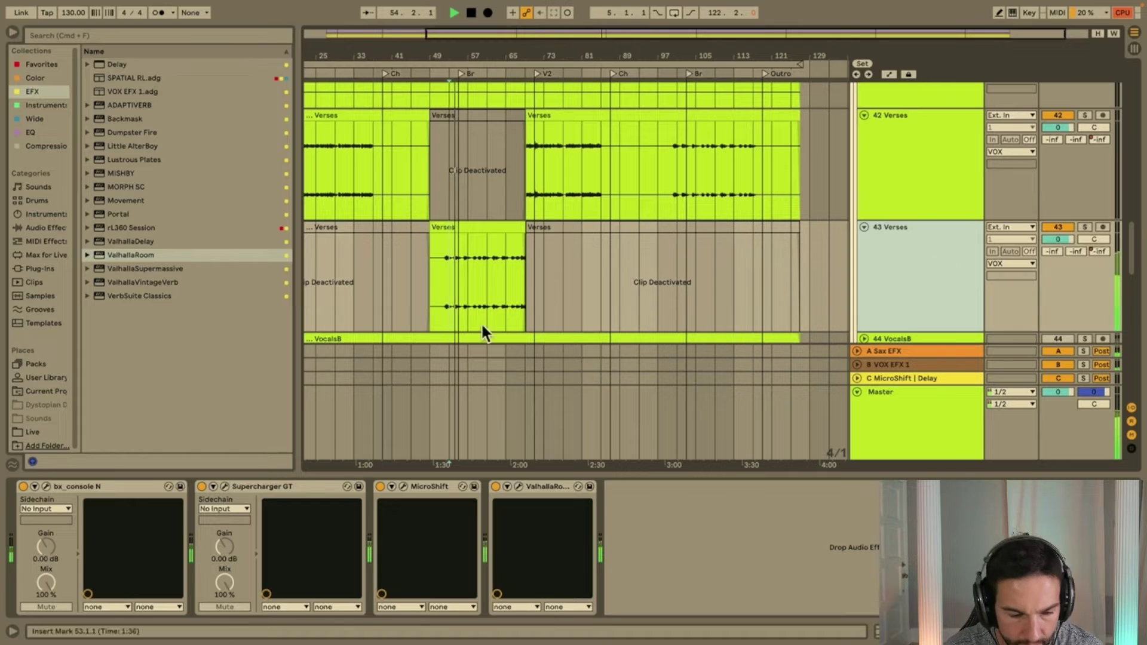
{"action": "left_click", "coordinate": [404, 486]}
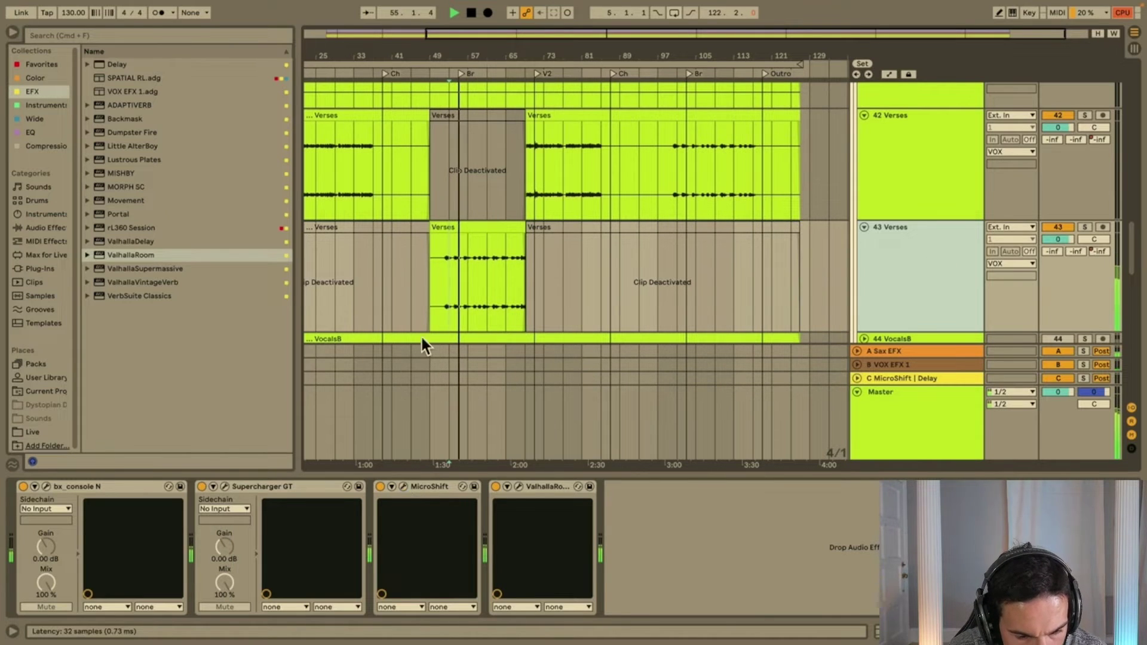
{"action": "left_click_drag", "start_coordinate": [362, 185], "coordinate": [362, 188]}
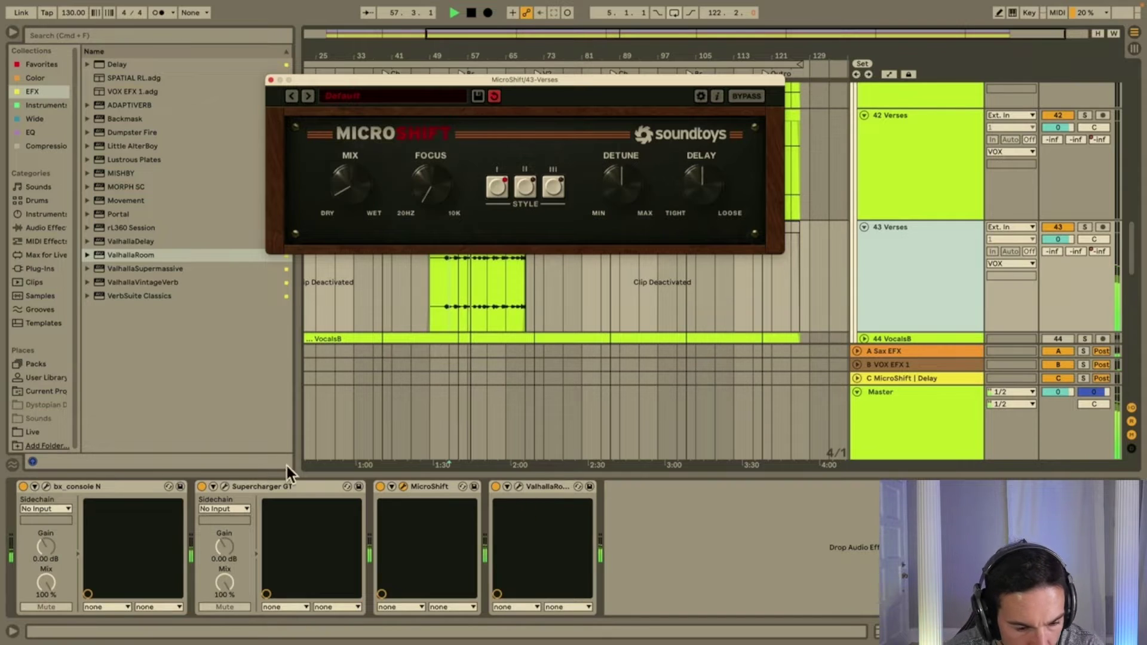
In the duplicated Verses track's bx_console N, set the low-mid gain to about -0.9 dB and the high-mid gain to about +0.1 dB.
{"action": "left_click", "coordinate": [47, 487]}
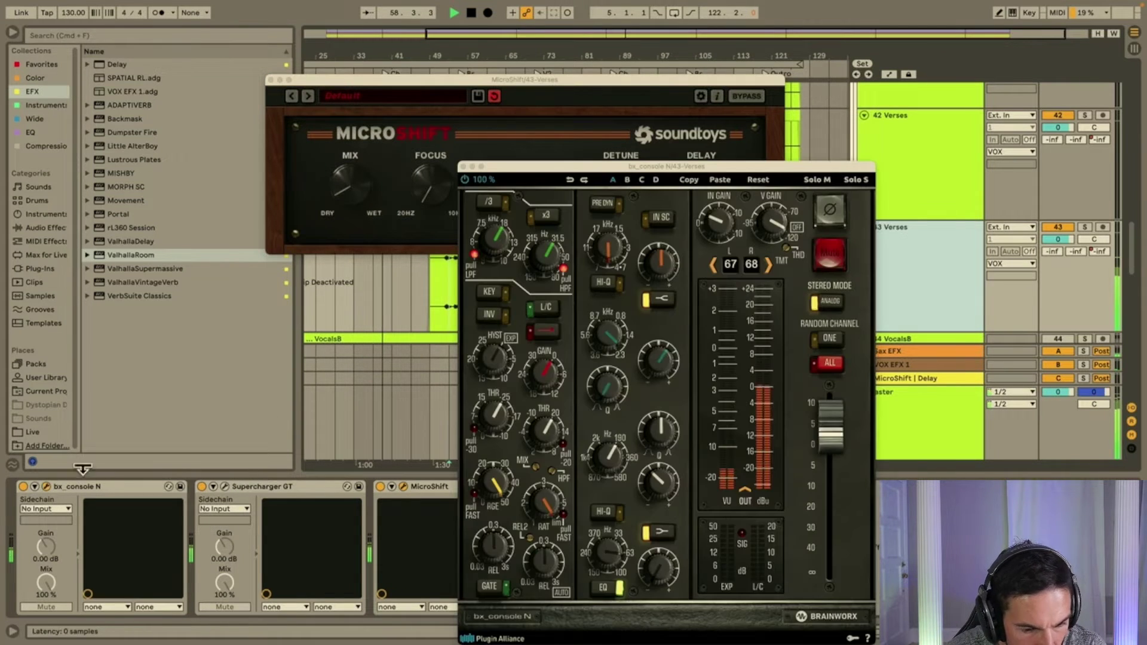
{"action": "left_click_drag", "start_coordinate": [614, 554], "coordinate": [617, 535]}
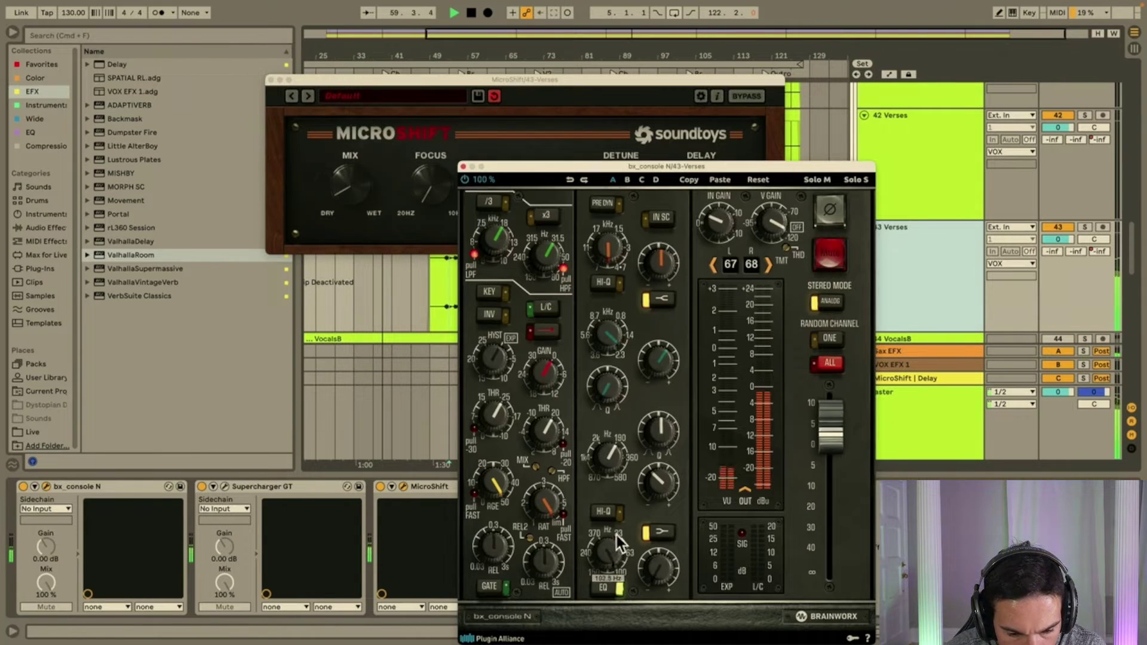
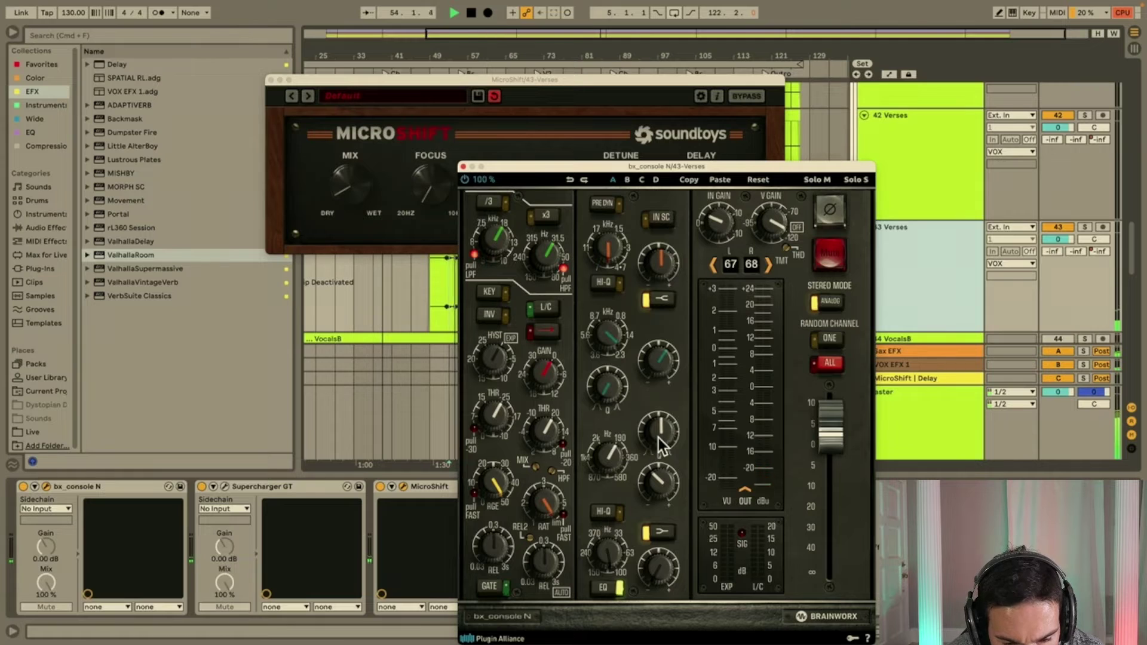
{"action": "mouse_move", "coordinate": [661, 483]}
{"action": "scroll", "coordinate": [662, 491], "scroll_direction": "up", "scroll_amount": 1}
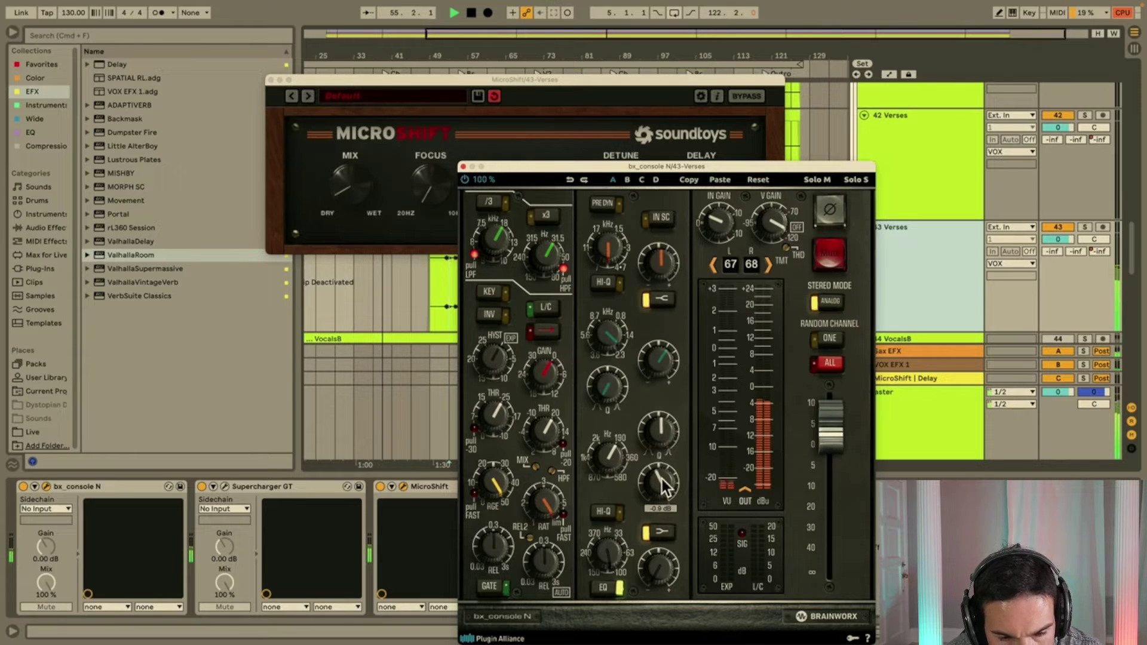
{"action": "scroll", "coordinate": [665, 363], "scroll_direction": "down", "scroll_amount": 1}
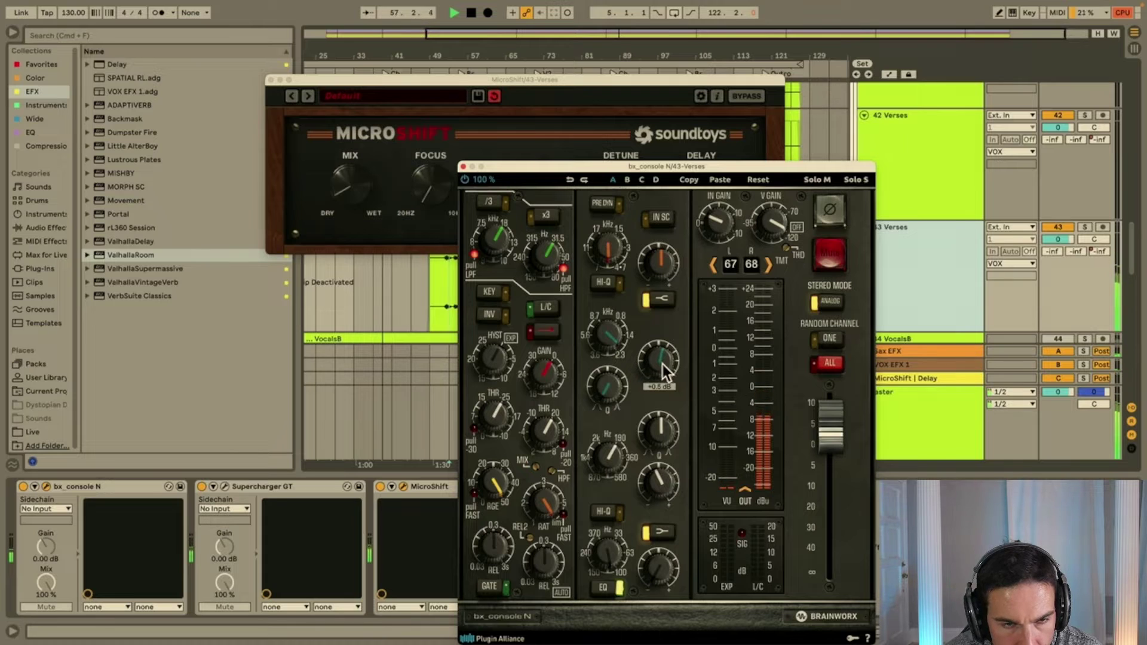
{"action": "scroll", "coordinate": [662, 365], "scroll_direction": "down", "scroll_amount": 1}
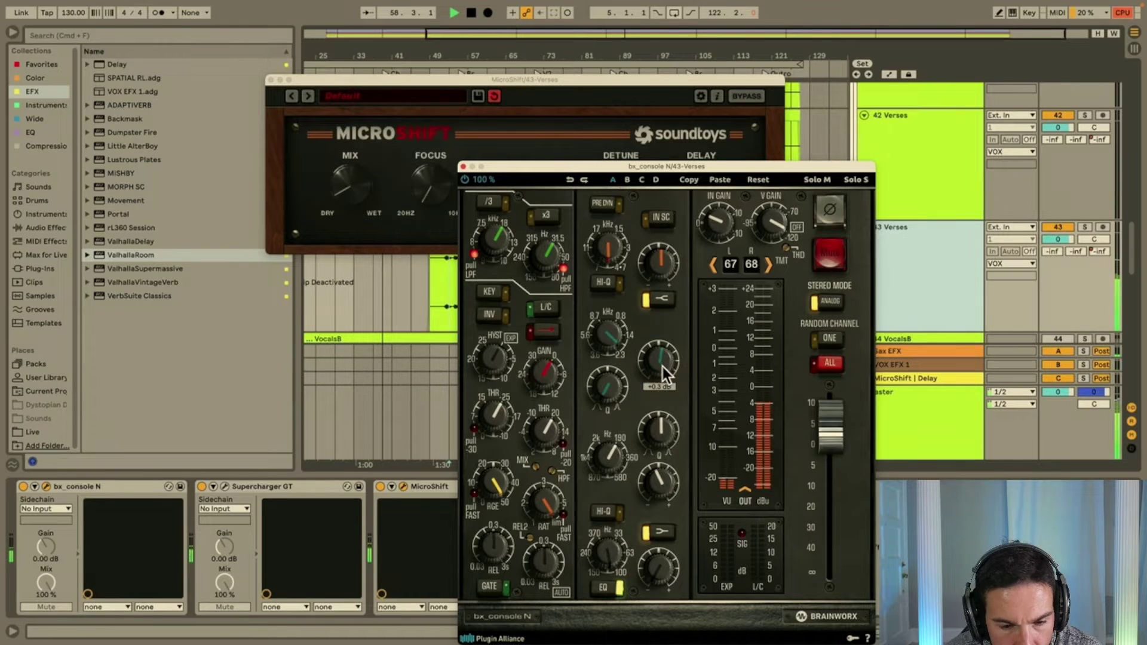
{"action": "scroll", "coordinate": [662, 367], "scroll_direction": "down", "scroll_amount": 1}
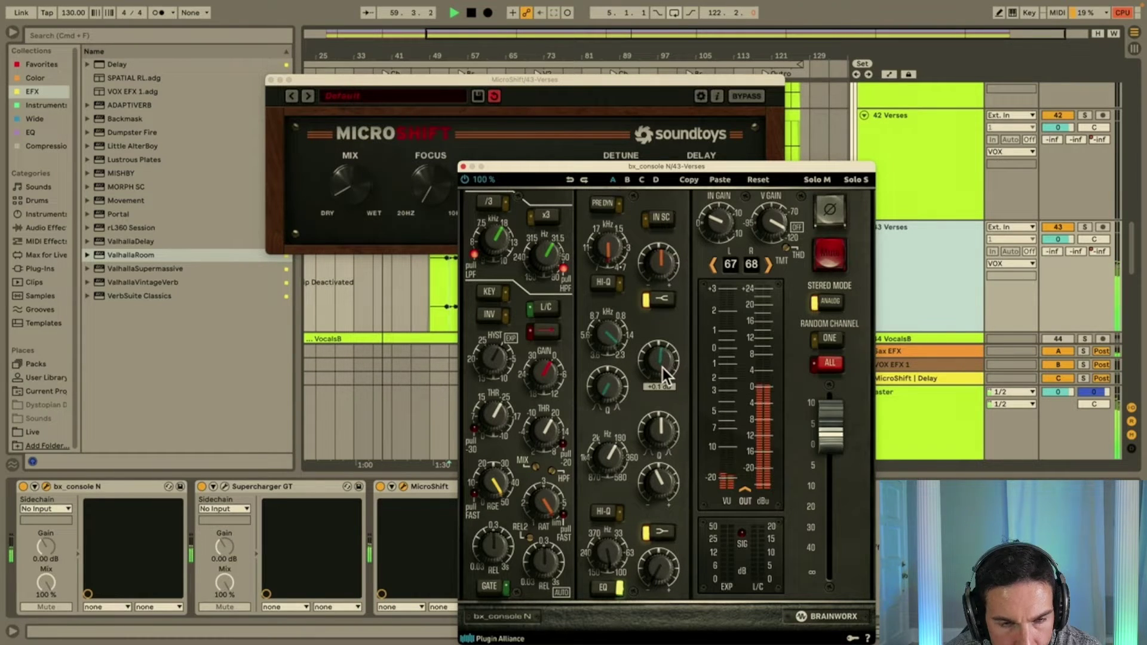
Close the bx_console N and MicroShift windows and set the duplicated Verses track's send to VOX EFX 1 to -34.0 dB.
{"action": "left_click", "coordinate": [463, 167]}
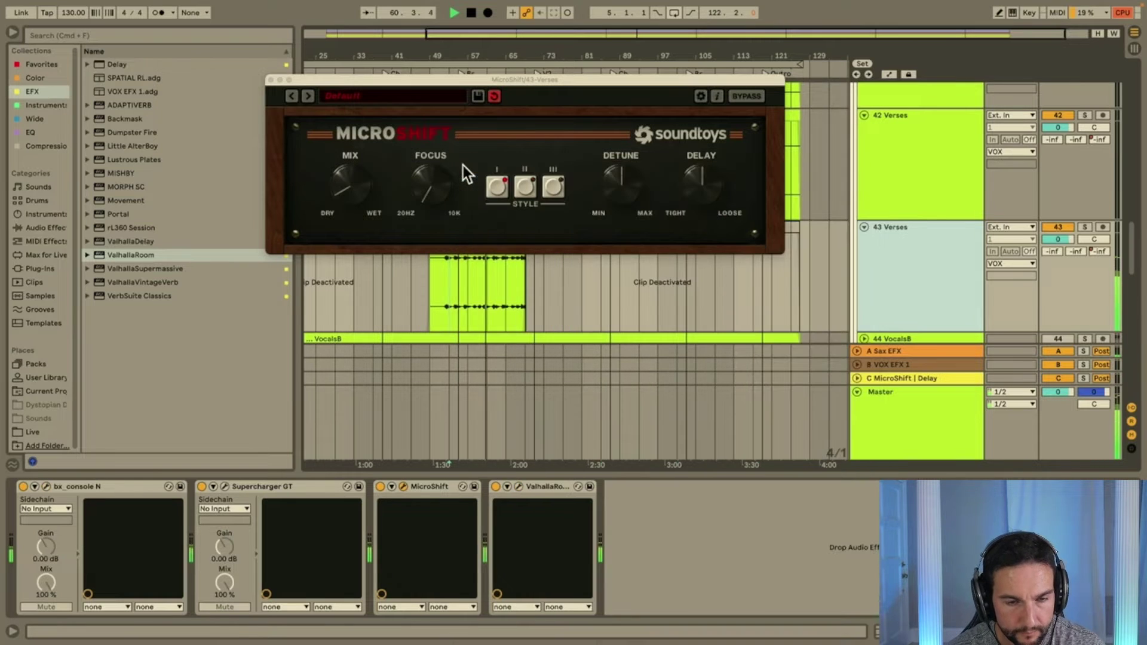
{"action": "left_click", "coordinate": [273, 81]}
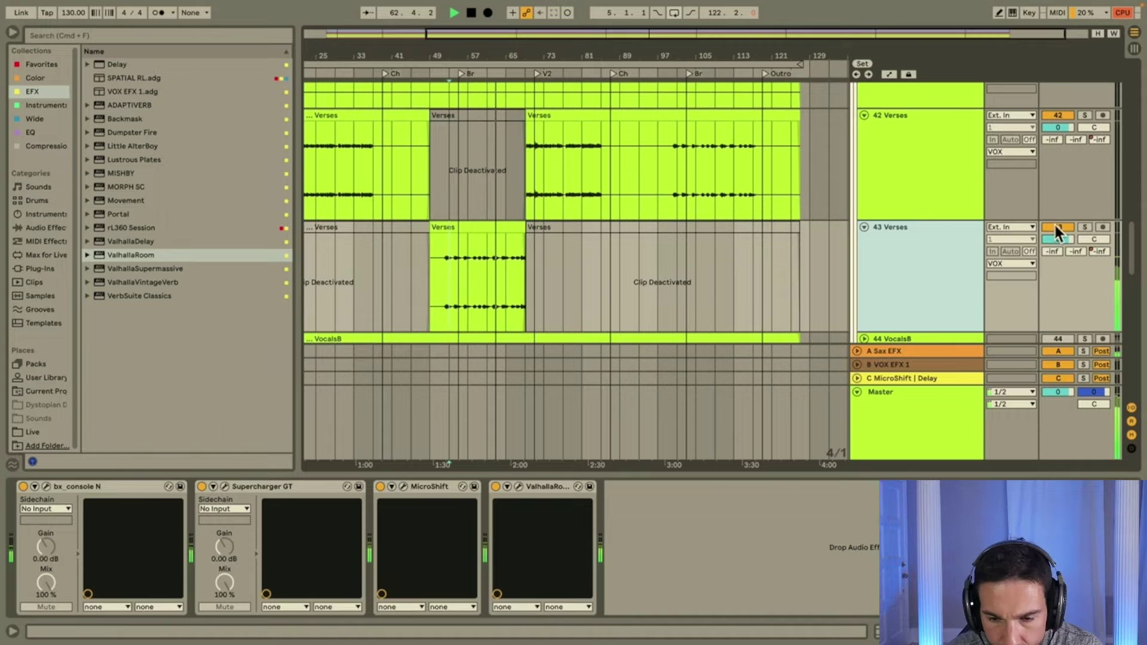
{"action": "mouse_move", "coordinate": [1077, 252]}
{"action": "left_mouse_down"}
{"action": "mouse_move", "coordinate": [1076, 223]}
{"action": "mouse_move", "coordinate": [1076, 238]}
{"action": "left_mouse_up"}
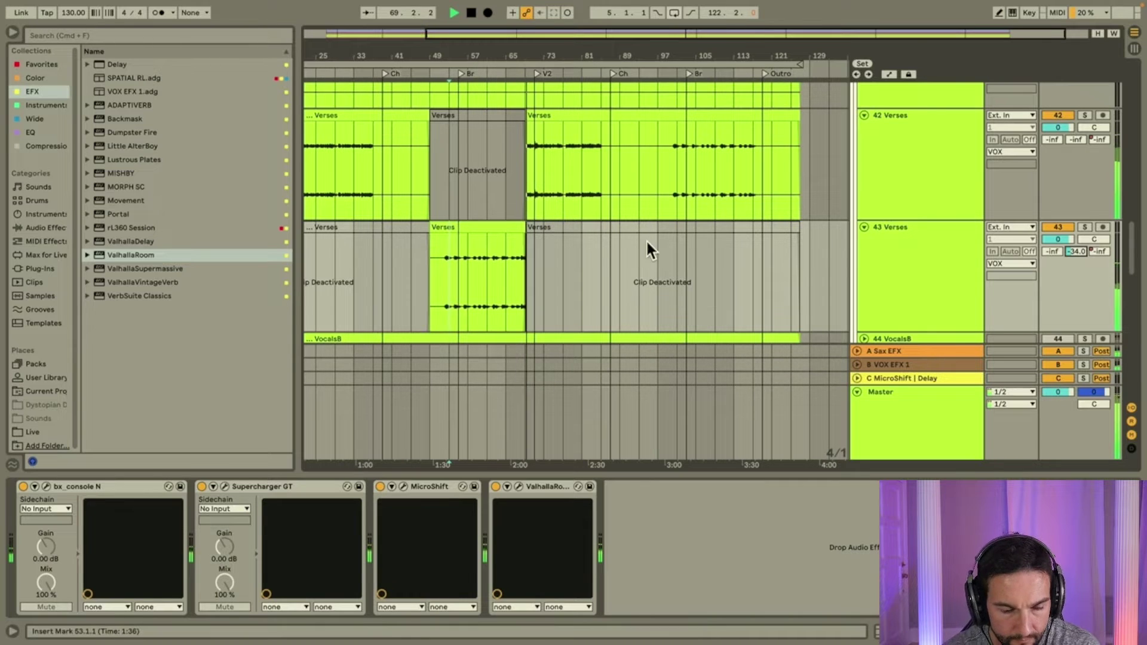
Set the ValhallaRoom mix on the original Verses track to 5.2 % and close its window.
{"action": "left_click", "coordinate": [599, 156]}
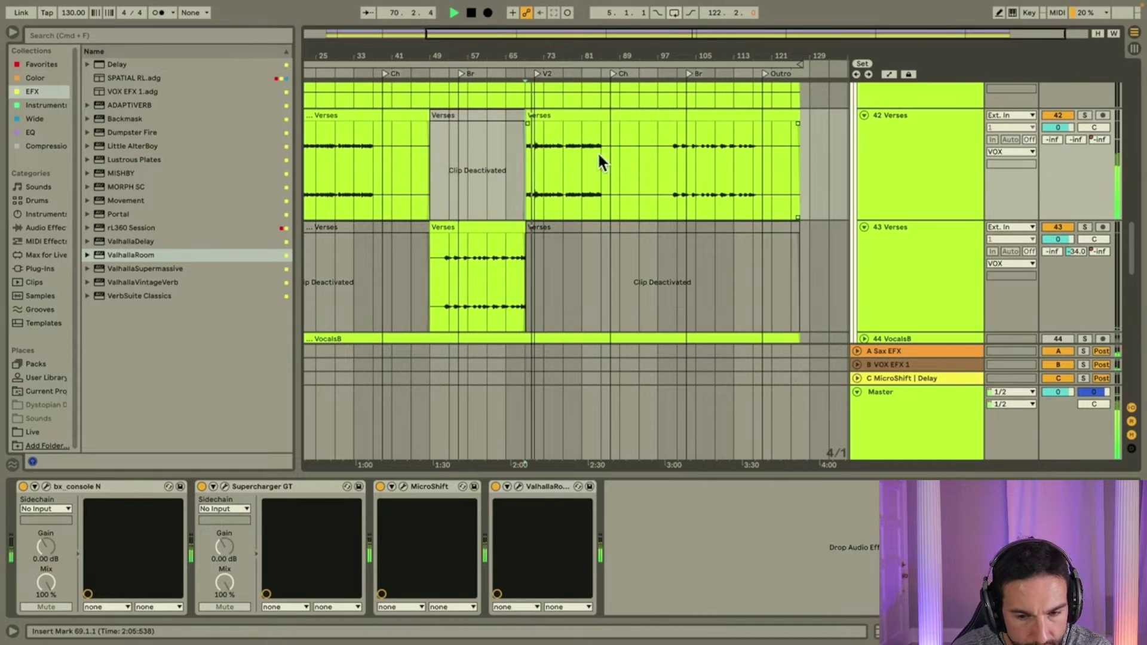
{"action": "left_click", "coordinate": [979, 173]}
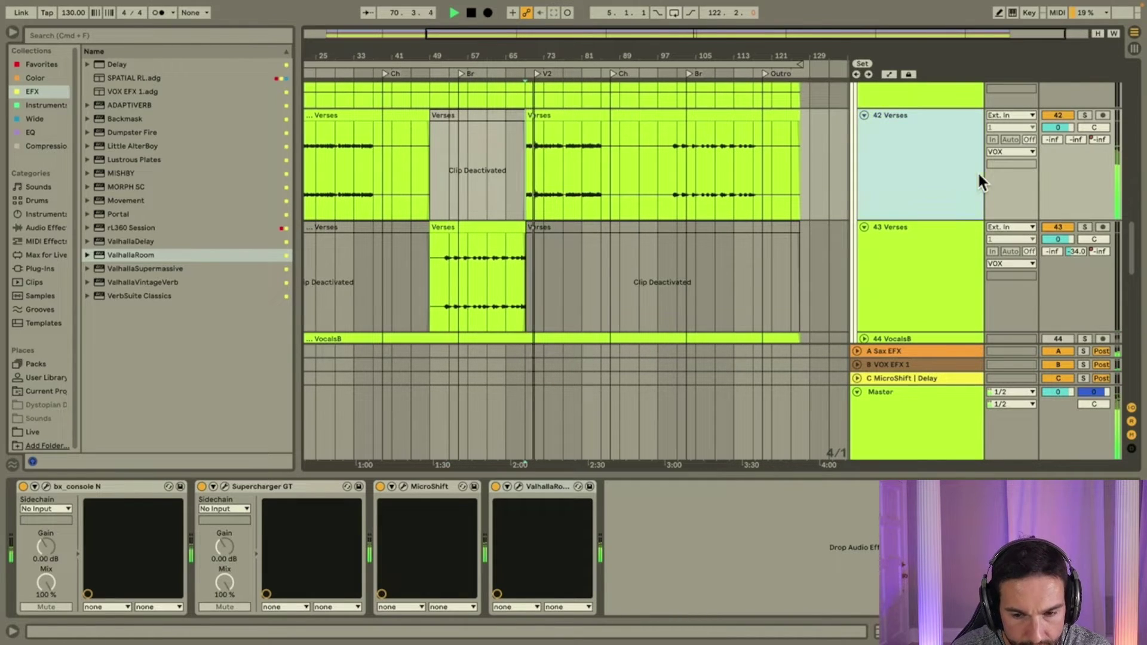
{"action": "left_click", "coordinate": [519, 486]}
{"action": "left_click", "coordinate": [515, 312]}
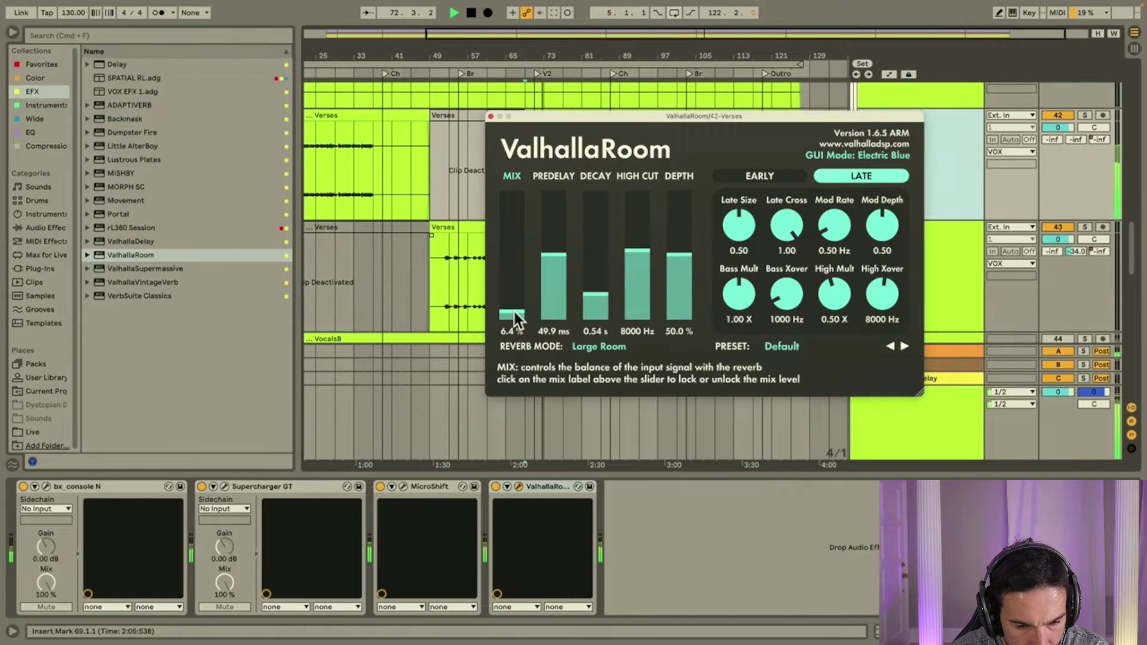
{"action": "left_click_drag", "start_coordinate": [515, 312], "coordinate": [514, 314]}
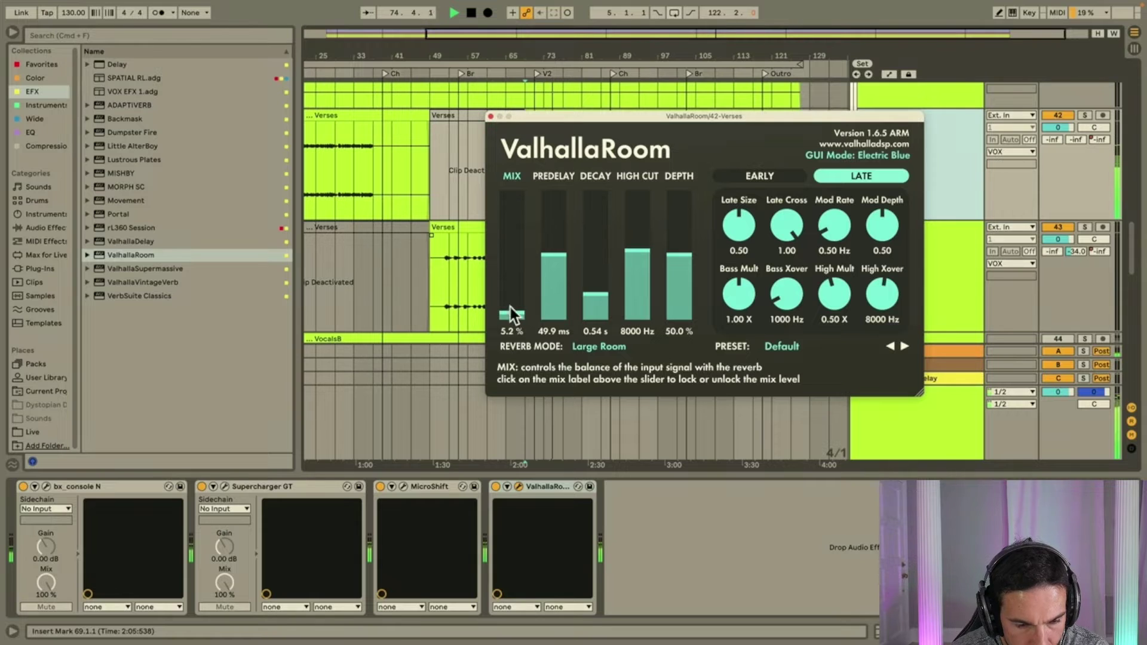
{"action": "left_click", "coordinate": [490, 116]}
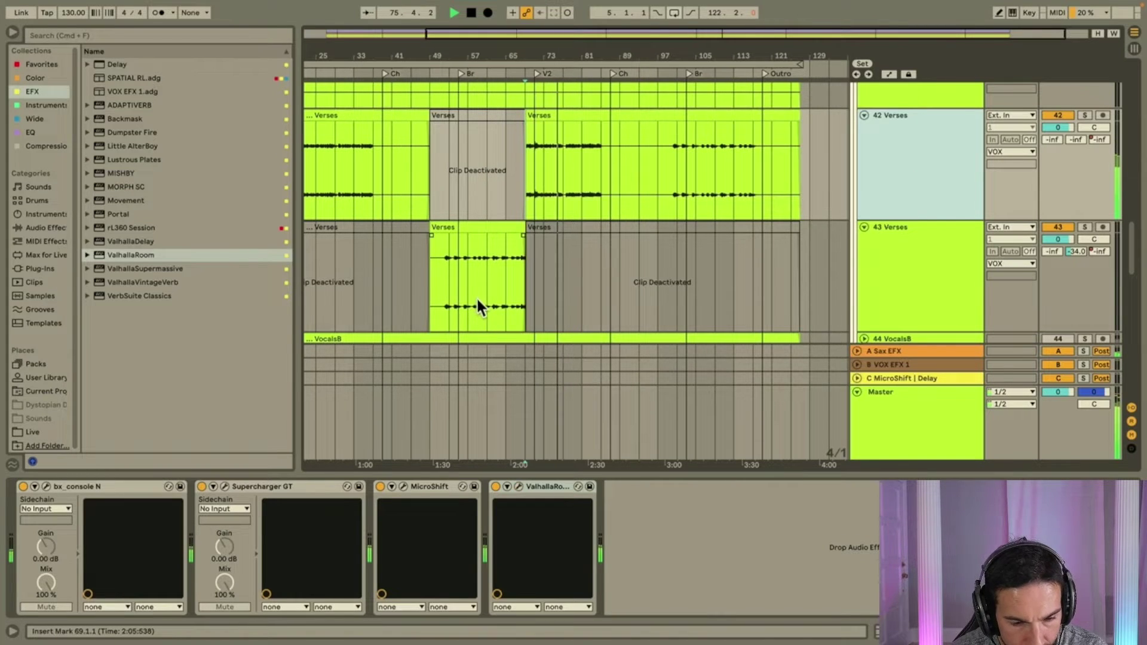
Play from 63.1.1 and set the duplicated Verses track's send to VOX EFX 1 to -31.0 dB.
{"action": "scroll", "coordinate": [494, 259], "scroll_direction": "up", "scroll_amount": 2}
{"action": "left_click", "coordinate": [493, 277]}
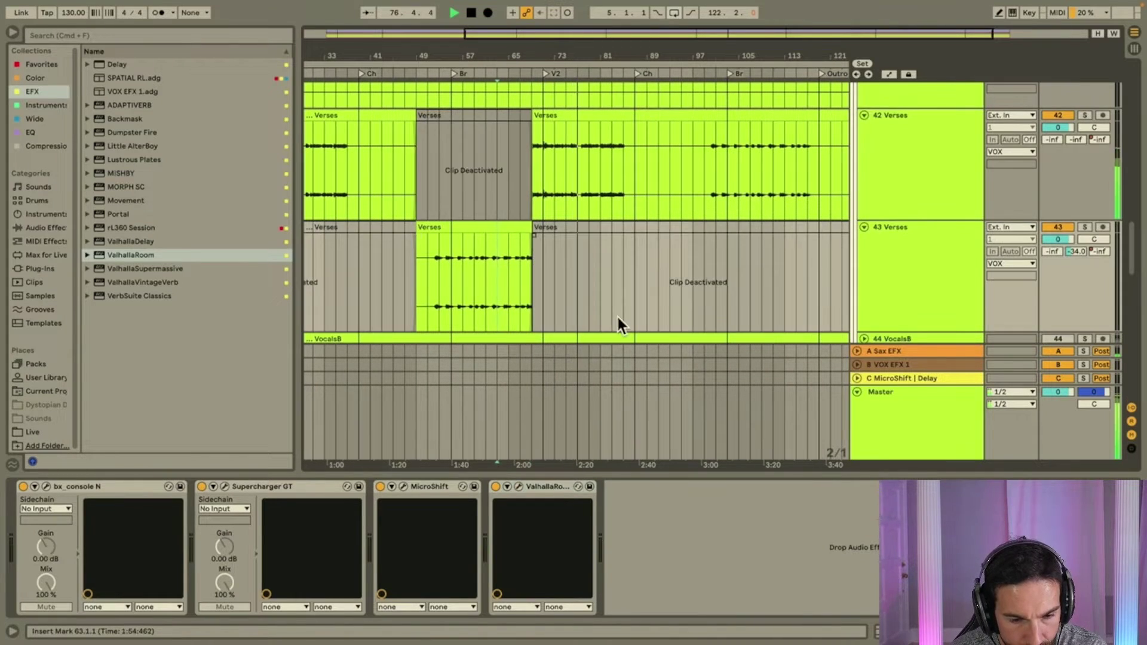
{"action": "key", "text": "space"}
{"action": "left_click", "coordinate": [921, 274]}
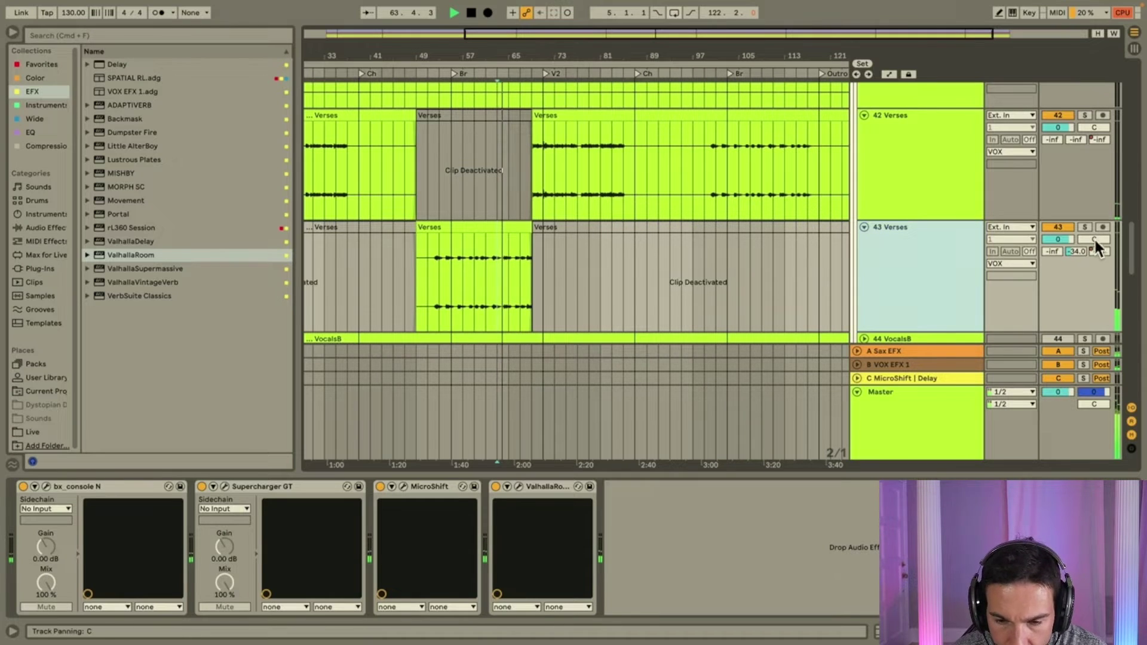
{"action": "left_click_drag", "start_coordinate": [1075, 251], "coordinate": [1076, 244]}
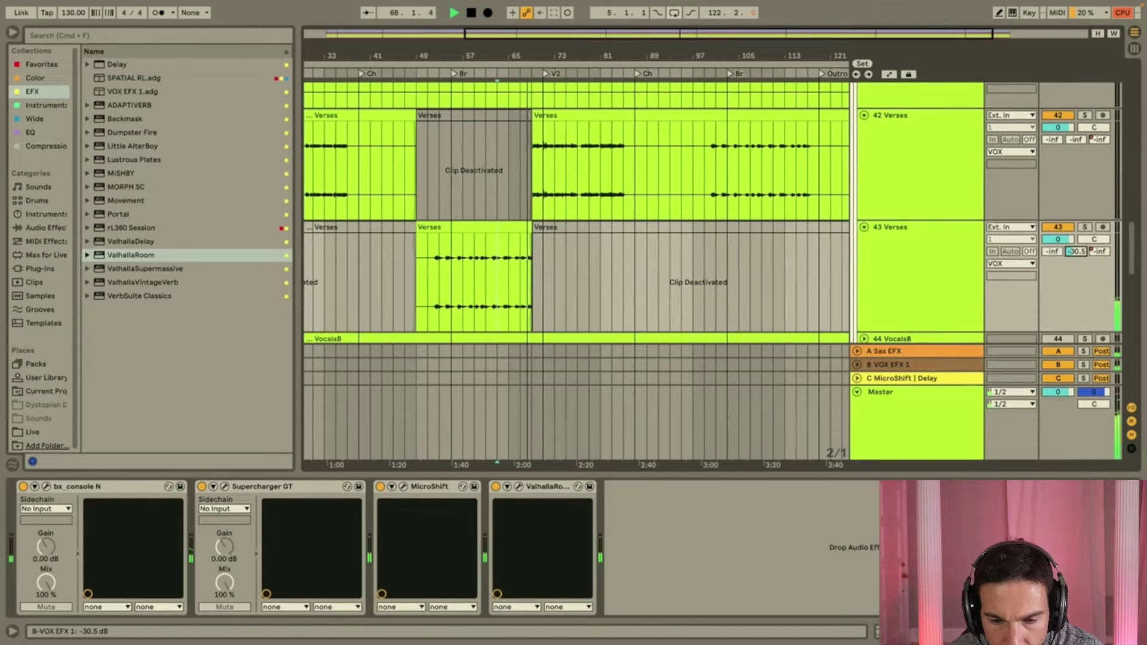
{"action": "left_click_drag", "start_coordinate": [1077, 251], "coordinate": [1077, 252]}
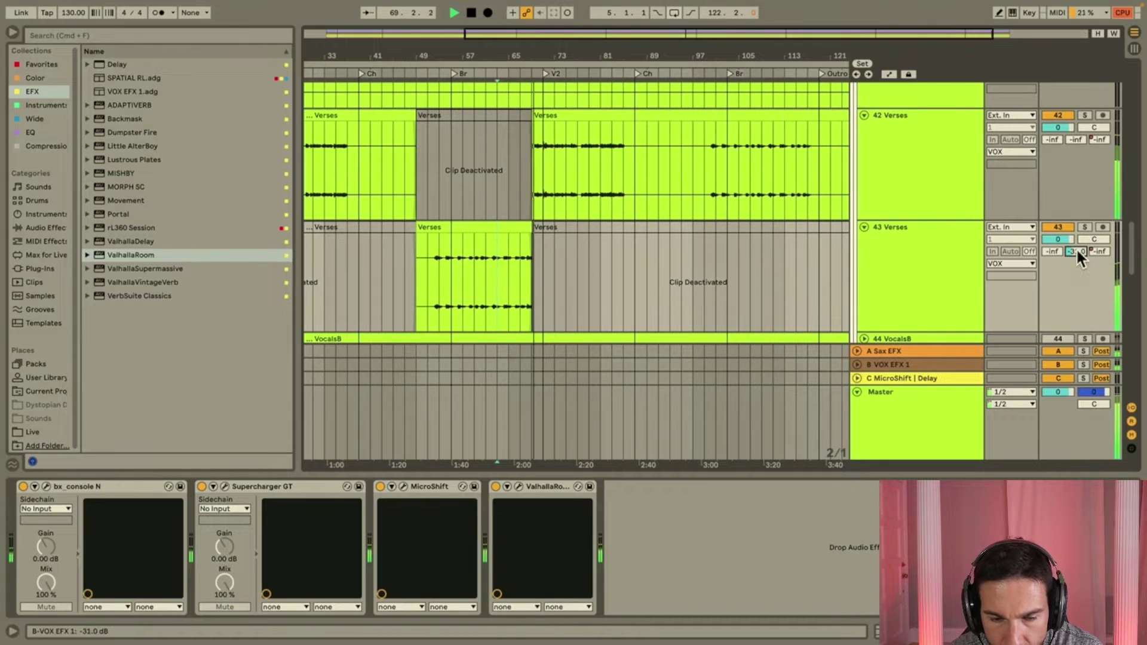
Locate the Verses vocal around the second bridge and play it from 99.3.1.
{"action": "key", "text": "w"}
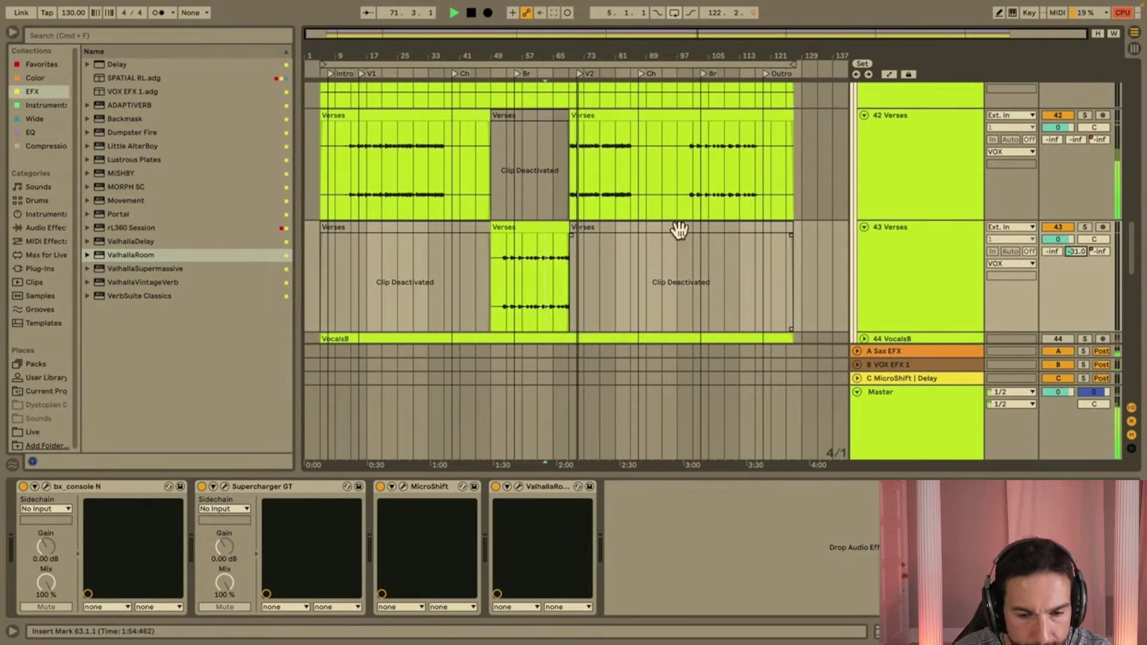
{"action": "scroll", "coordinate": [709, 221], "scroll_direction": "up", "scroll_amount": 8}
{"action": "left_click", "coordinate": [559, 161]}
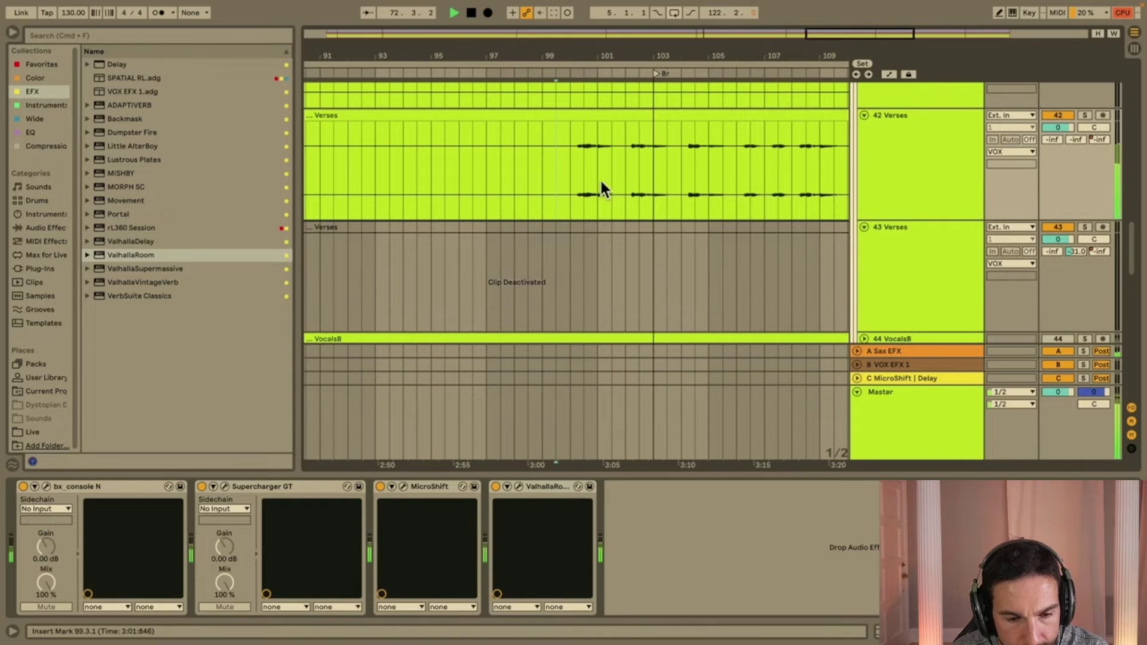
{"action": "key", "text": "space"}
{"action": "key", "text": "space"}
Split the original Verses clip at 99.1.1 and copy its final section to the same position on the duplicated Verses track.
{"action": "scroll", "coordinate": [618, 188], "scroll_direction": "down", "scroll_amount": 7}
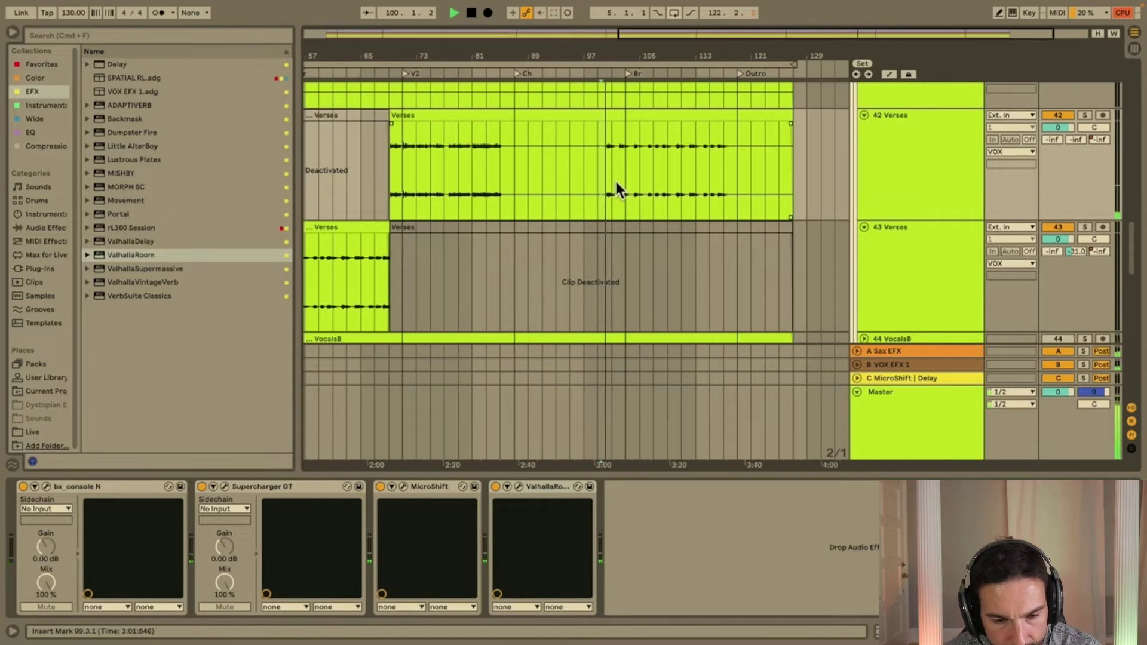
{"action": "left_click", "coordinate": [598, 178]}
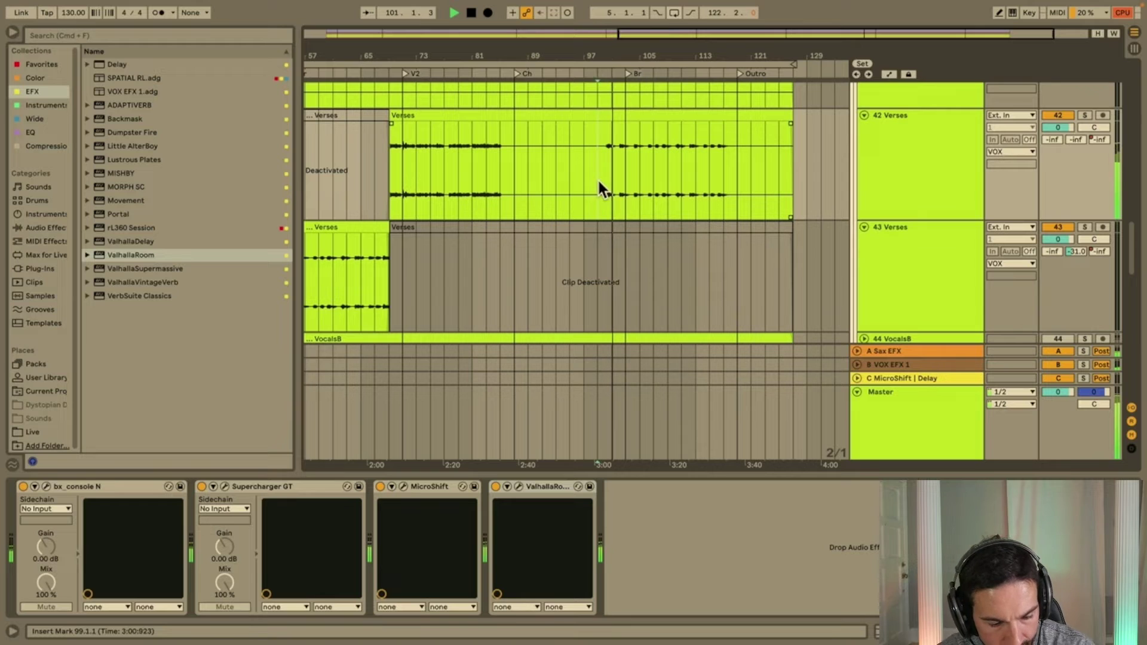
{"action": "key", "text": "super+e"}
{"action": "left_click", "coordinate": [705, 120]}
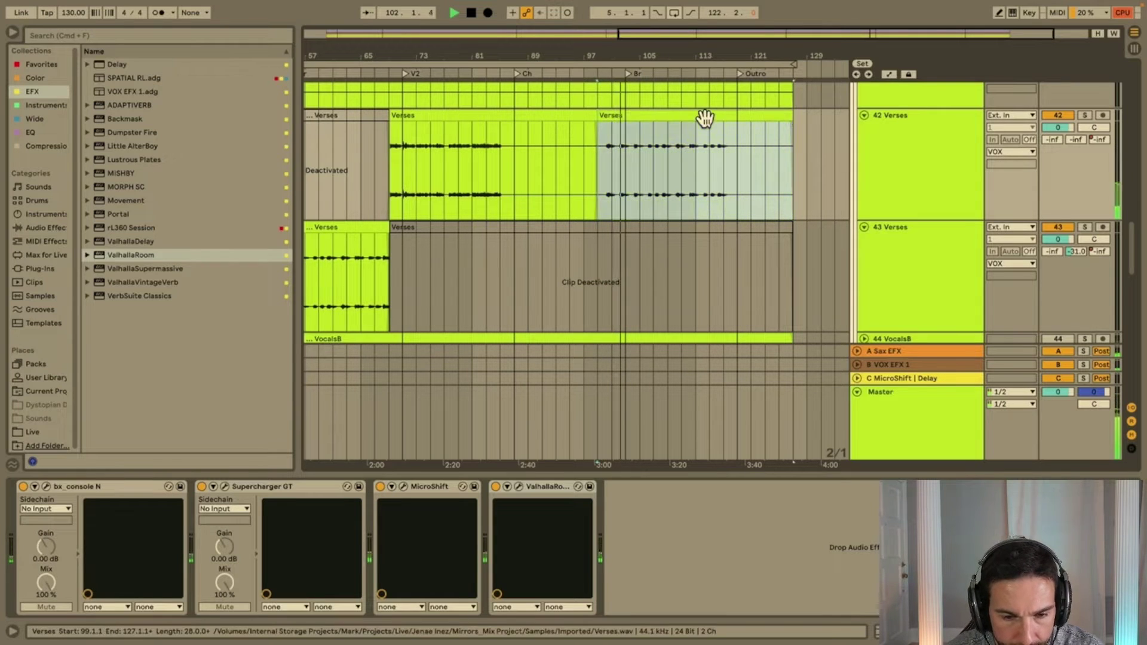
{"action": "key", "text": "super+c"}
{"action": "key", "text": "Down"}
{"action": "key", "text": "super+v"}
{"action": "key", "text": "Up"}
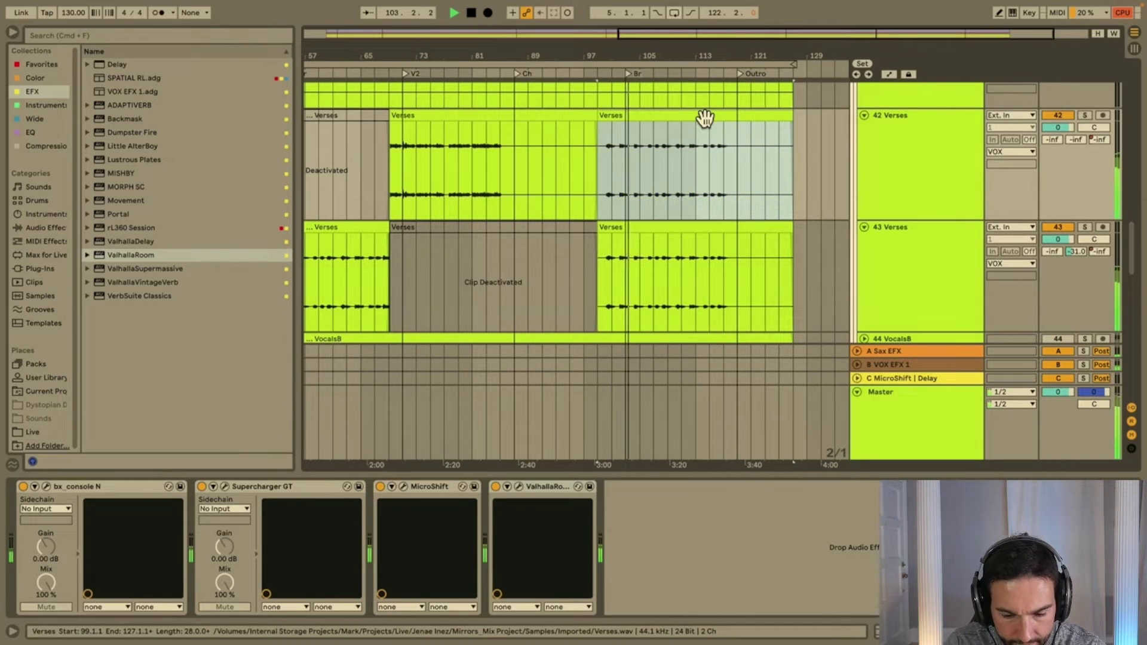
Deactivate the original Verses clip starting at 99.1.1 and show the automation for the duplicated Verses track's VOX EFX 1 send.
{"action": "key", "text": "0"}
{"action": "left_click", "coordinate": [916, 275]}
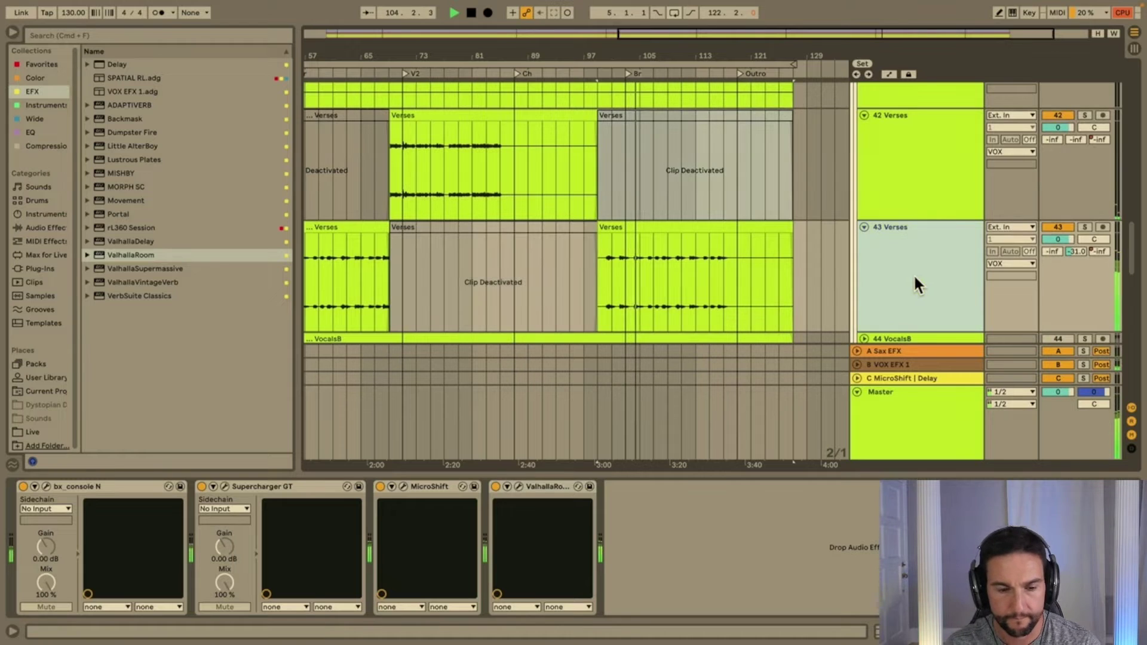
{"action": "left_click", "coordinate": [1073, 250]}
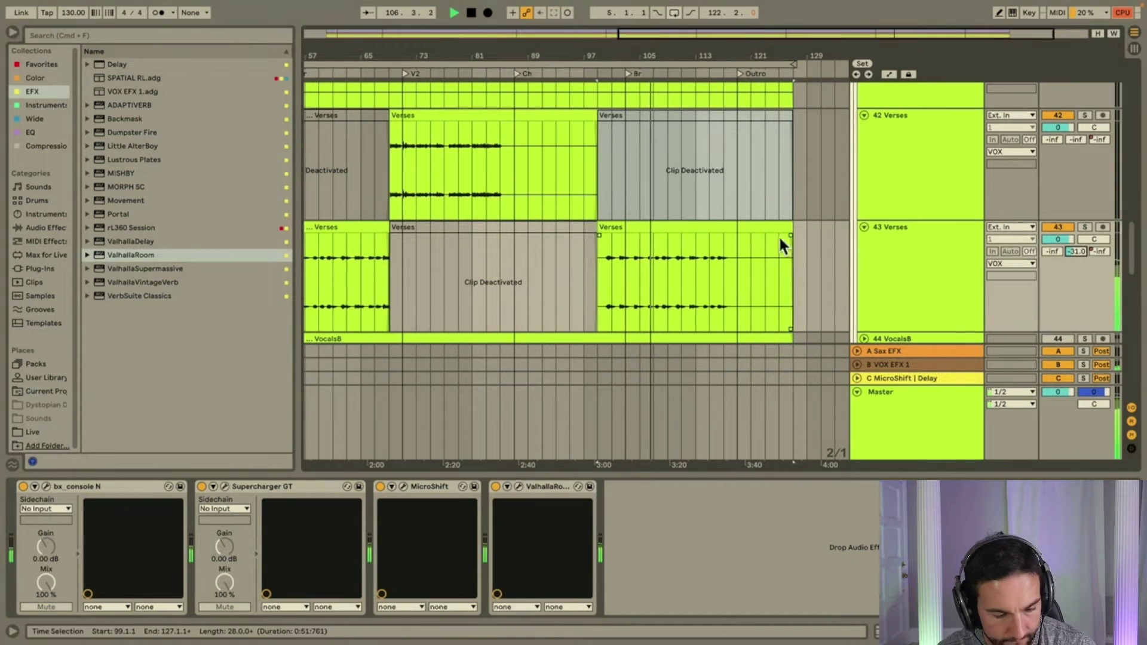
{"action": "key", "text": "a"}
Automate the duplicated Verses track's VOX EFX 1 send to stay at -inf dB until just before bar 53, rising to -31.0 dB there.
{"action": "scroll", "coordinate": [582, 292], "scroll_direction": "left", "scroll_amount": 10}
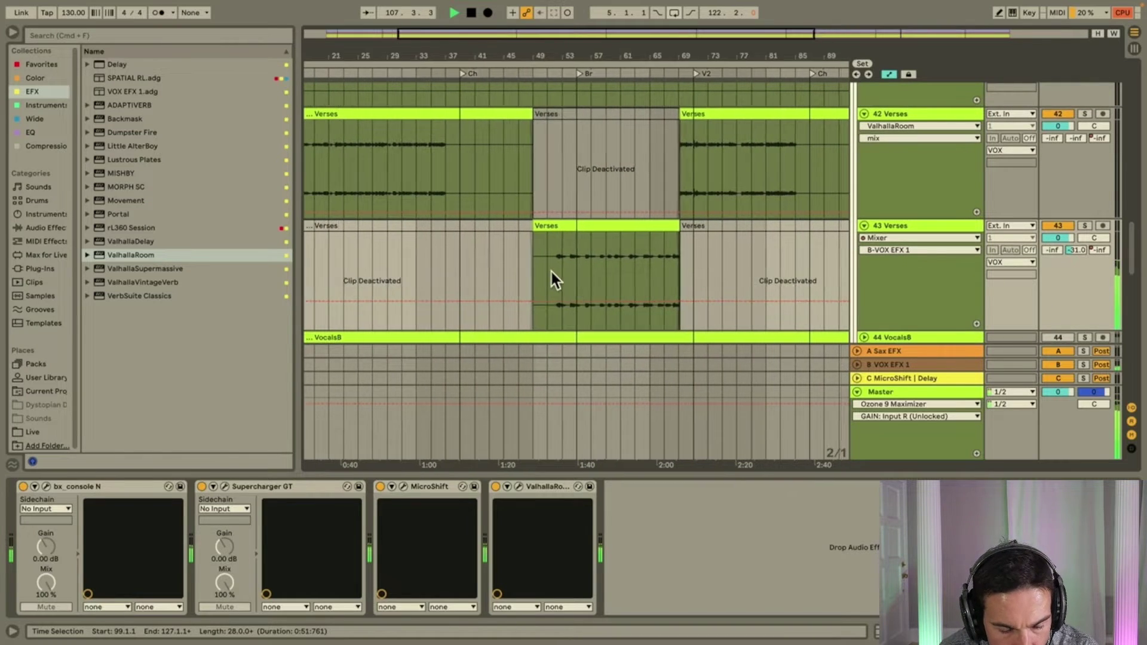
{"action": "scroll", "coordinate": [550, 271], "scroll_direction": "up", "scroll_amount": 5}
{"action": "left_click", "coordinate": [615, 270]}
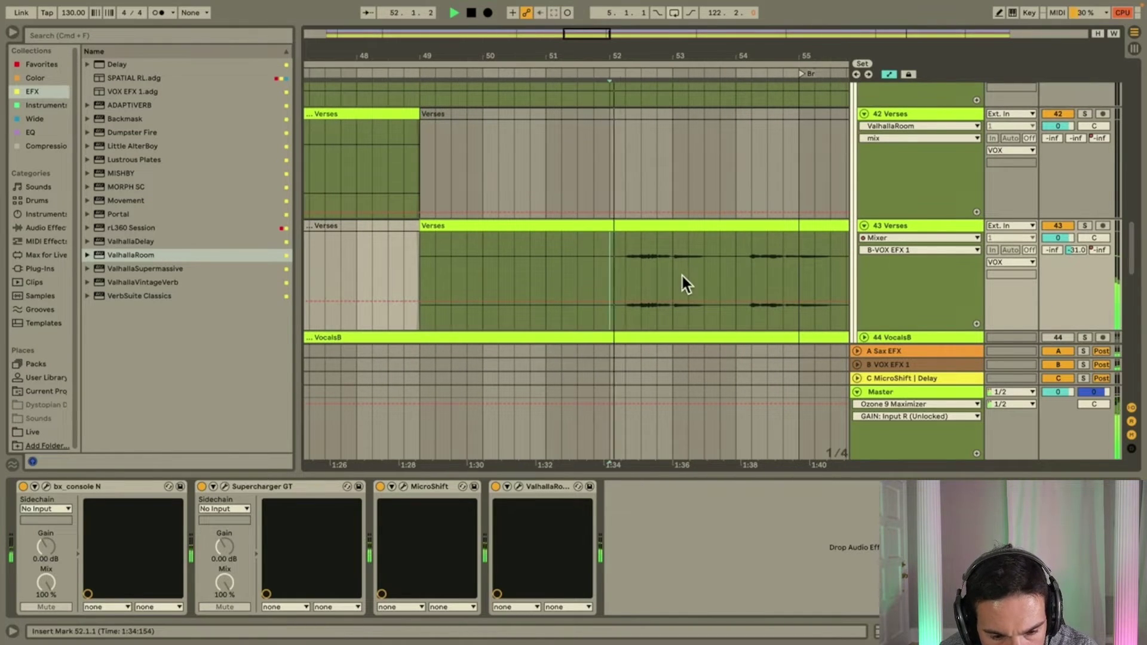
{"action": "scroll", "coordinate": [699, 279], "scroll_direction": "up", "scroll_amount": 3}
{"action": "left_click", "coordinate": [632, 302]}
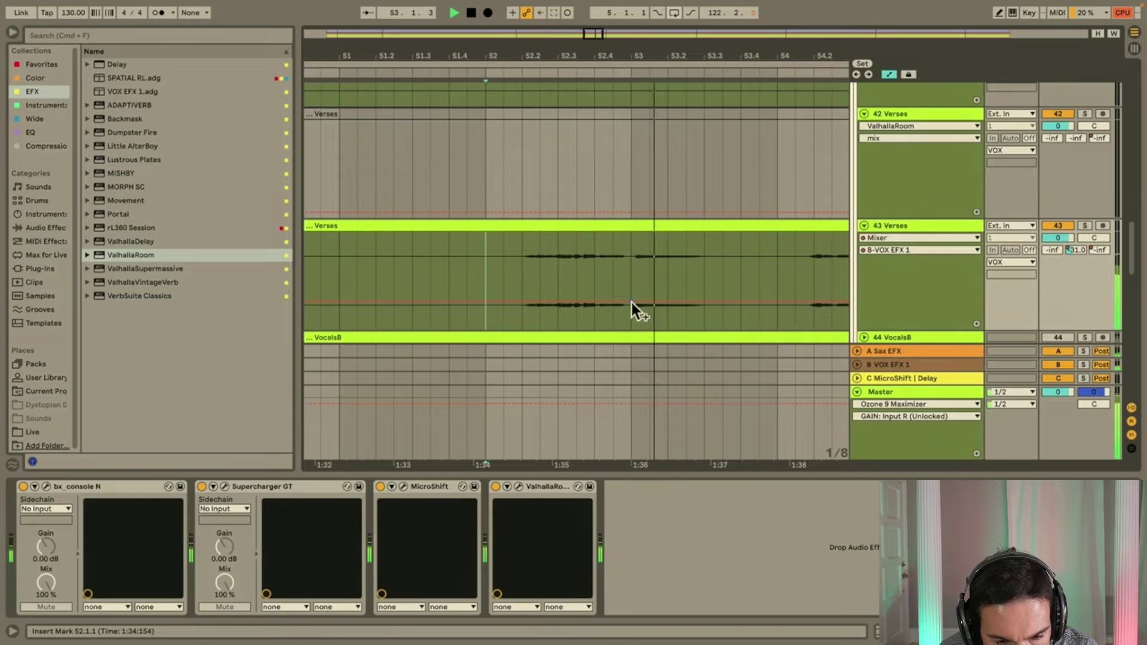
{"action": "left_click", "coordinate": [611, 303]}
{"action": "left_click_drag", "start_coordinate": [611, 303], "coordinate": [612, 327]}
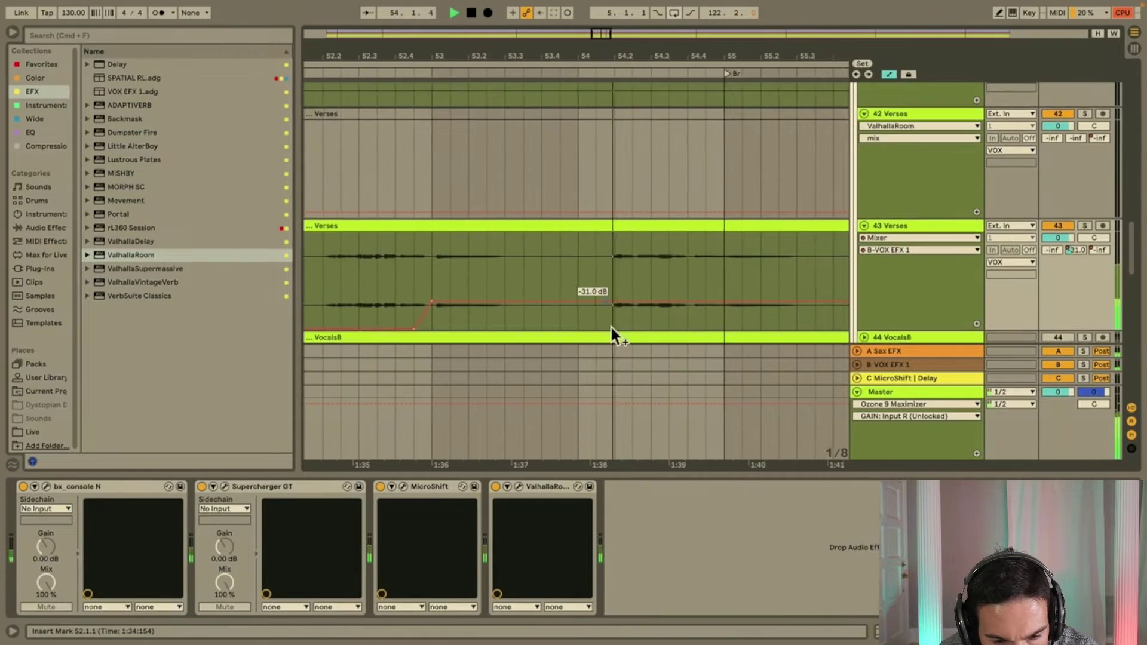
Dip the VOX EFX 1 send automation to -inf dB during the vocal phrase between bars 54 and 55, returning to -31.0 dB at 55.
{"action": "left_click", "coordinate": [696, 303]}
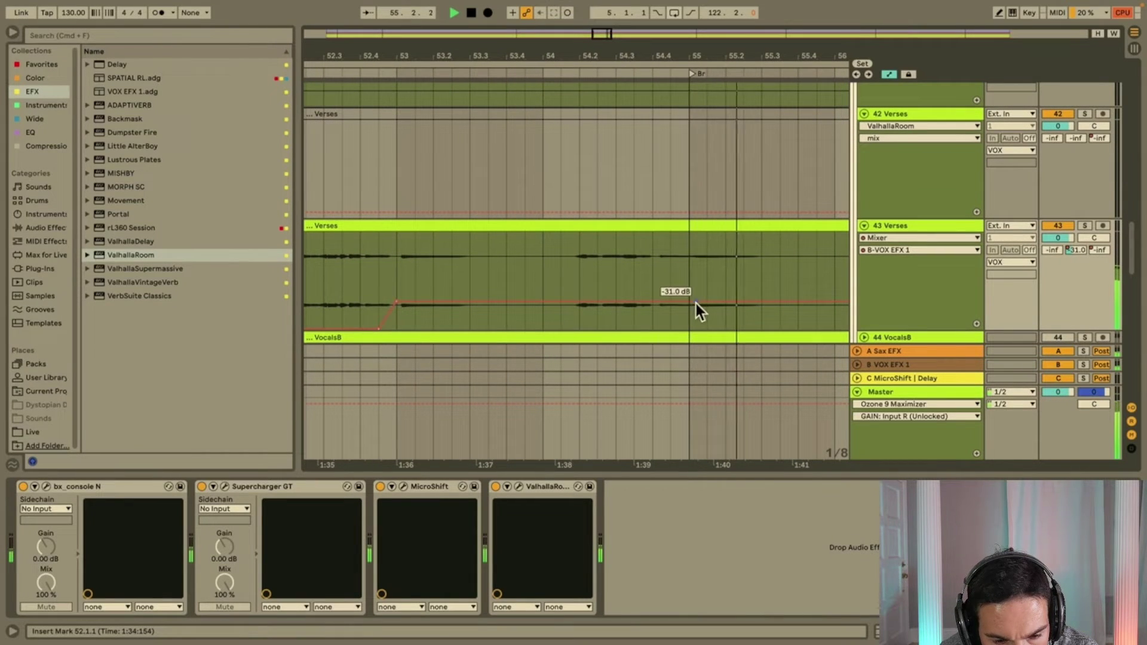
{"action": "left_click", "coordinate": [561, 303]}
{"action": "left_click_drag", "start_coordinate": [574, 304], "coordinate": [586, 323]}
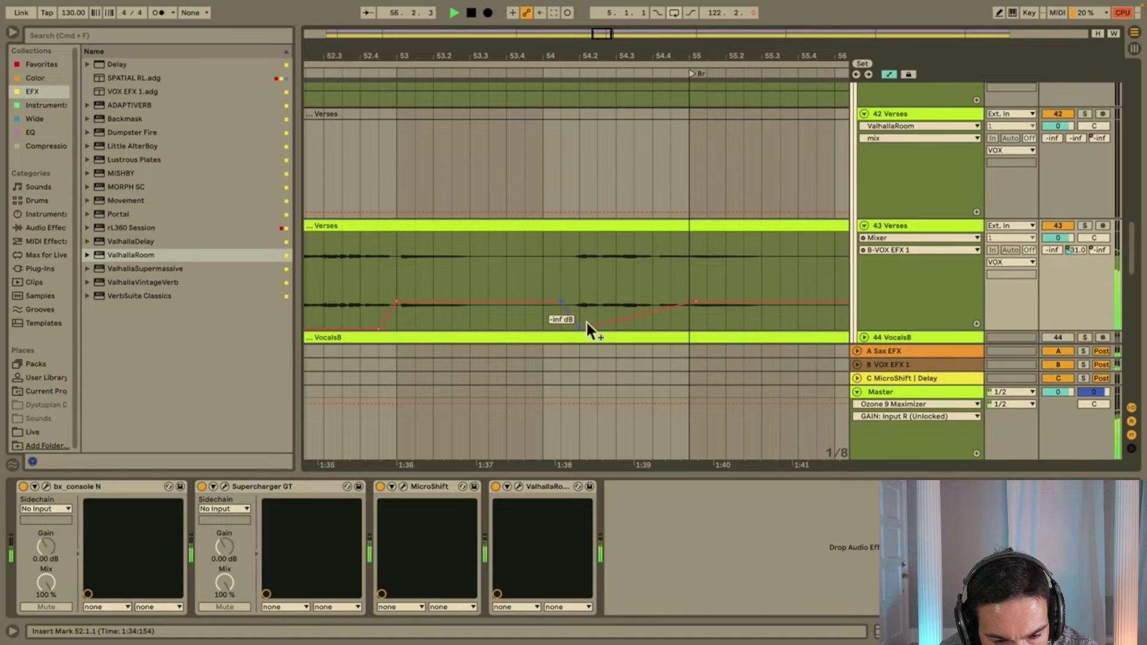
{"action": "left_click_drag", "start_coordinate": [671, 306], "coordinate": [671, 328]}
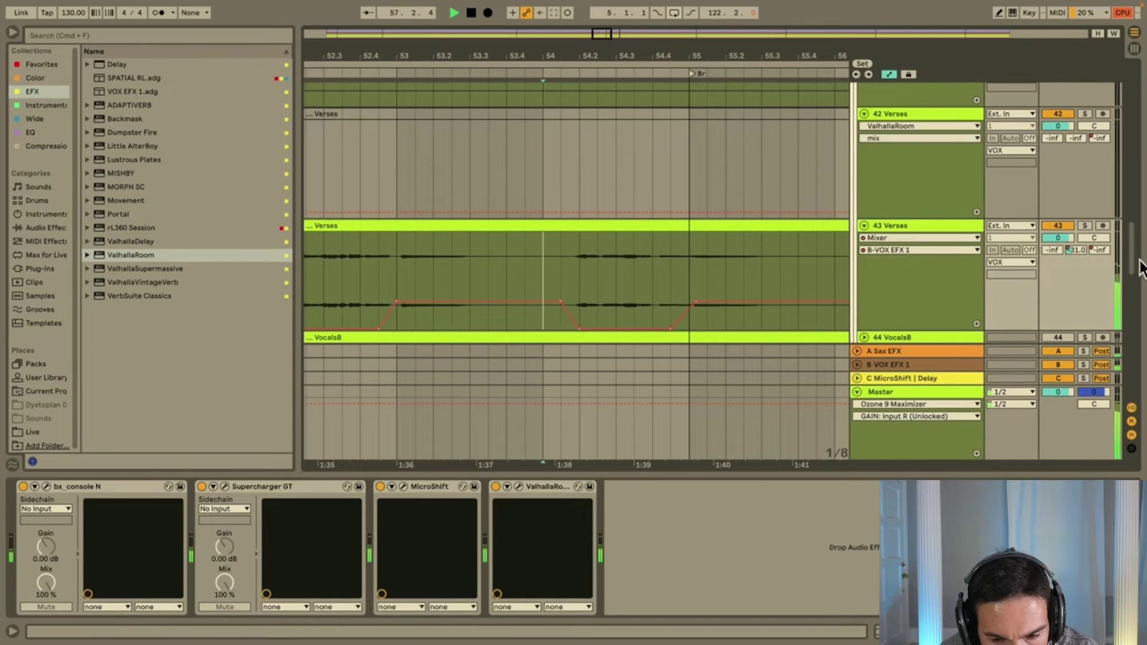
Solo the duplicated Verses track and play it from 54.1.1.
{"action": "left_click", "coordinate": [1085, 225]}
{"action": "key", "text": "space"}
{"action": "key", "text": "space"}
Dip the VOX EFX 1 send automation to -inf dB for the phrase from about 56.2, returning to -31.0 dB near bar 57.
{"action": "scroll", "coordinate": [694, 252], "scroll_direction": "right", "scroll_amount": 3}
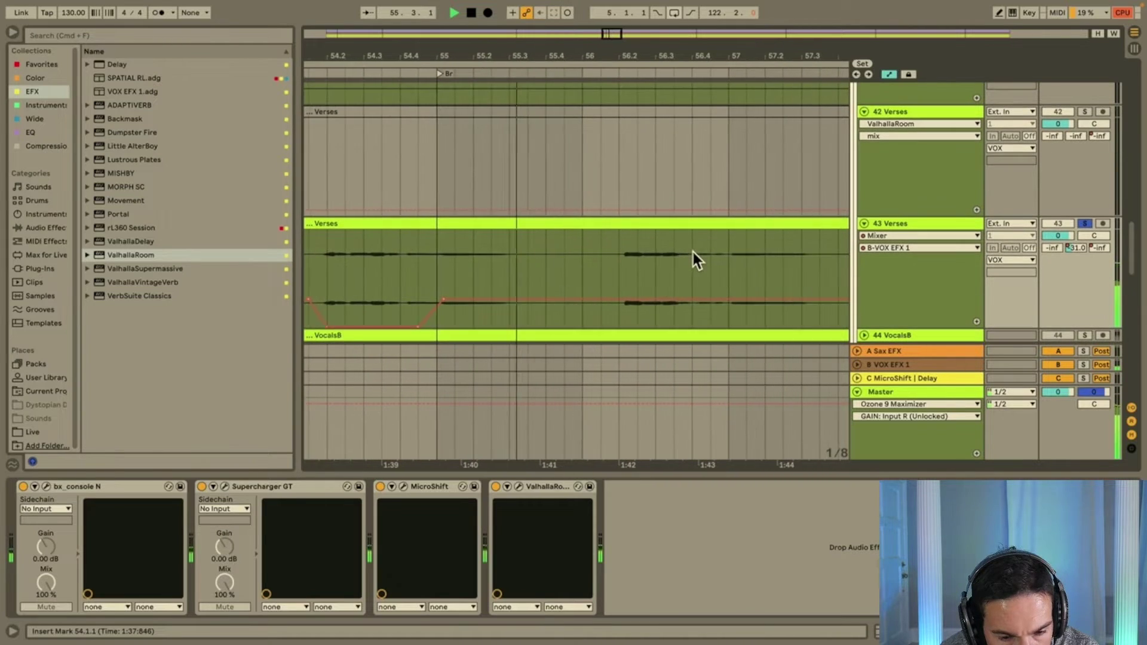
{"action": "left_click", "coordinate": [688, 300]}
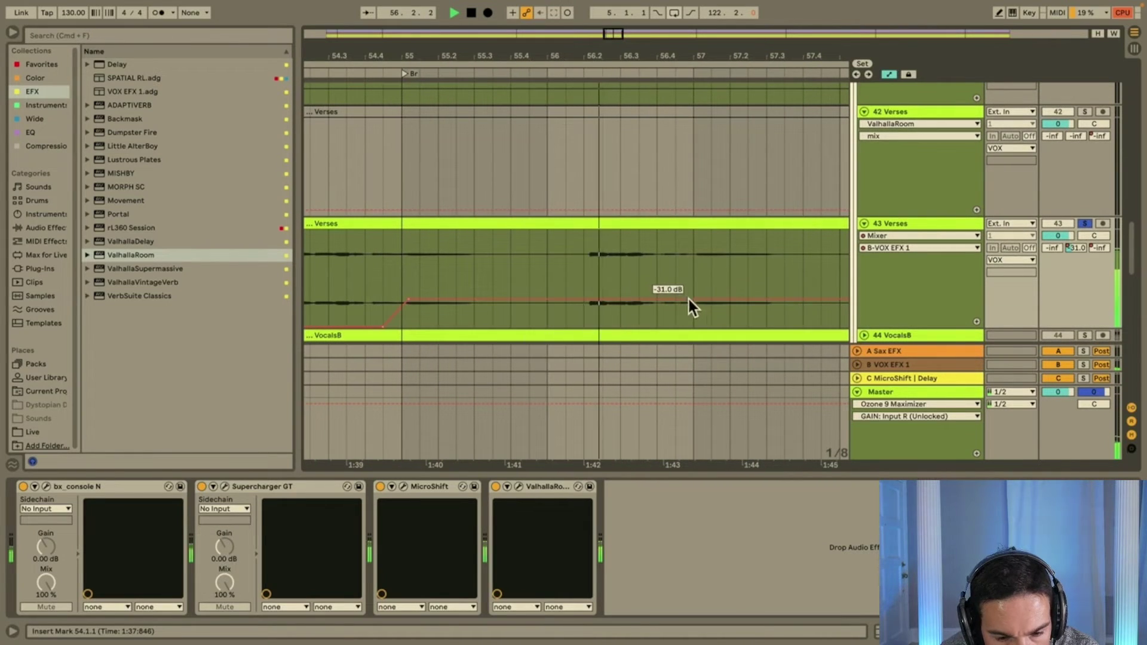
{"action": "left_click", "coordinate": [584, 300]}
{"action": "left_click_drag", "start_coordinate": [594, 300], "coordinate": [595, 328]}
{"action": "key", "text": "space"}
{"action": "key", "text": "space"}
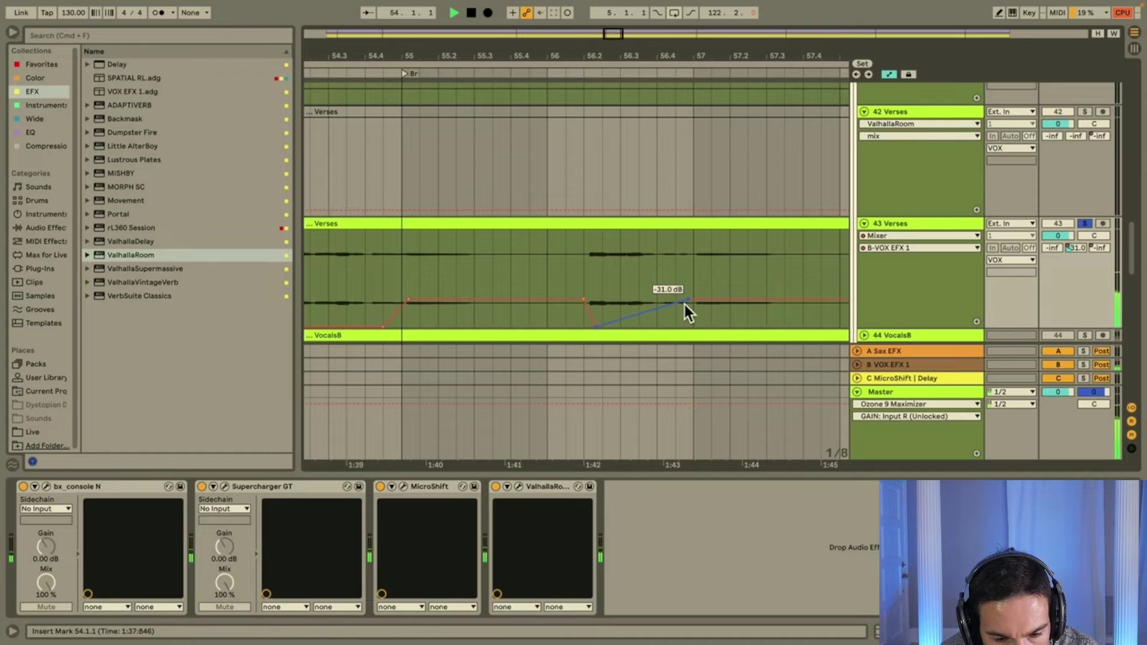
{"action": "left_click_drag", "start_coordinate": [685, 302], "coordinate": [683, 328]}
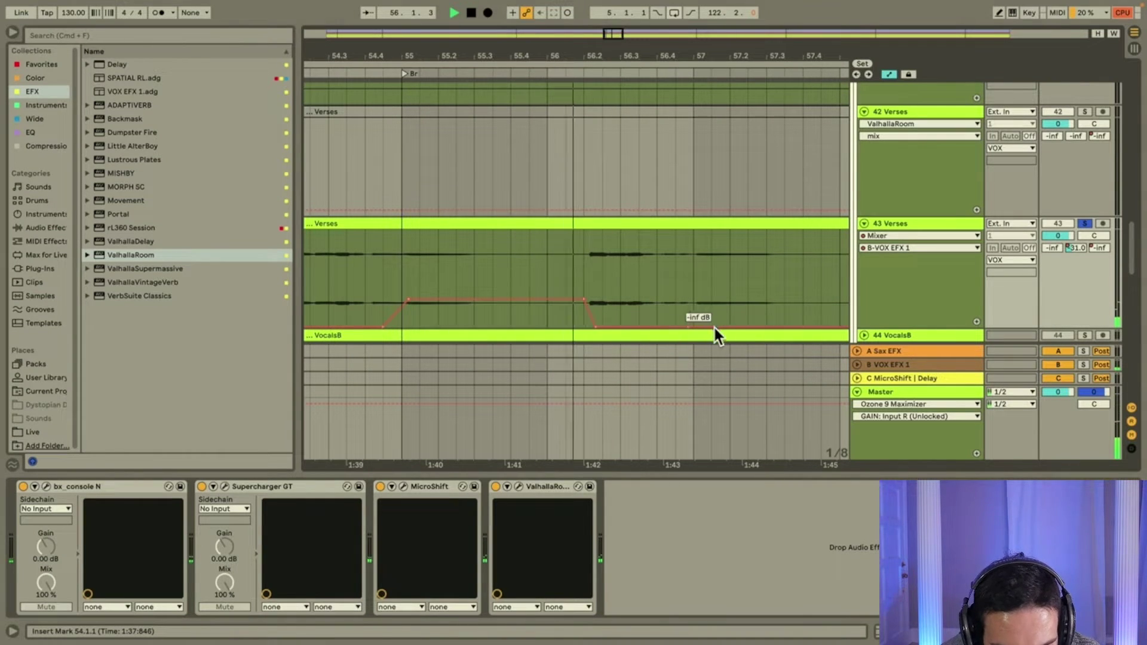
{"action": "key", "text": "super+z"}
{"action": "left_click_drag", "start_coordinate": [675, 303], "coordinate": [674, 327]}
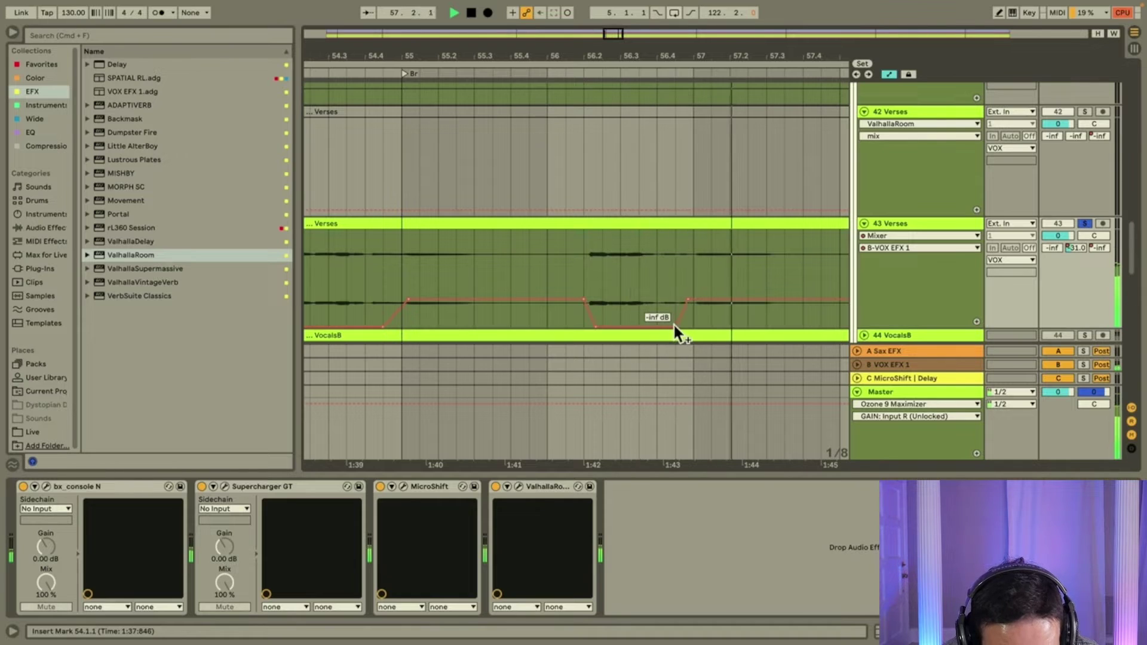
Play the soloed Verses vocal from 58.1.1 and look over the following phrases against the send automation.
{"action": "scroll", "coordinate": [675, 328], "scroll_direction": "down", "scroll_amount": 5}
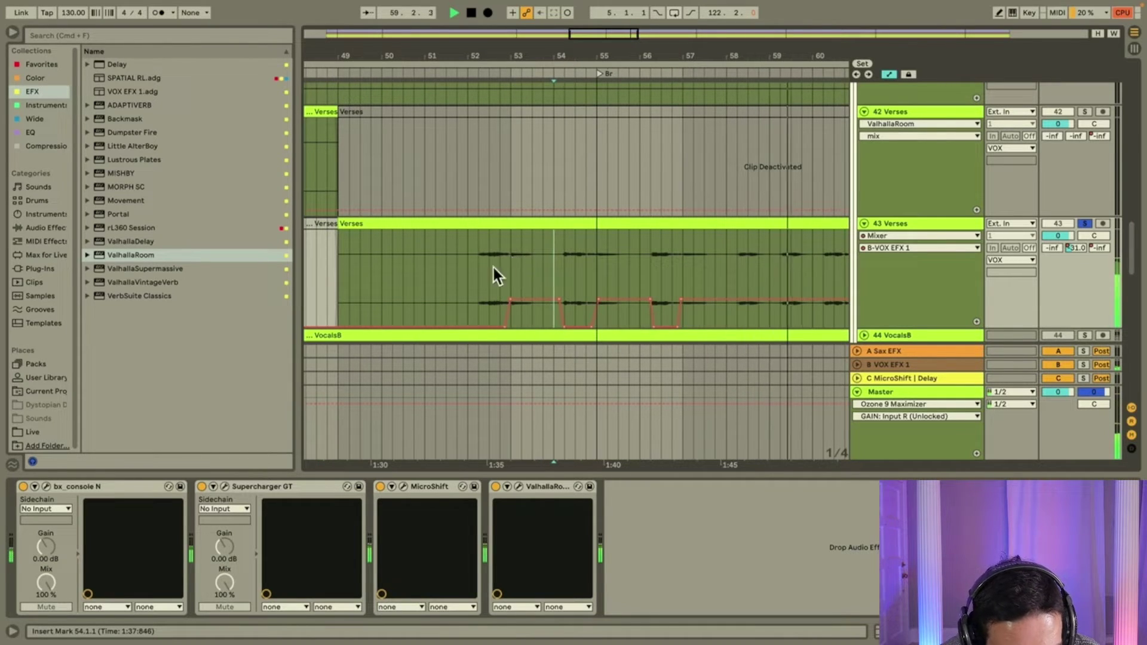
{"action": "key", "text": "space"}
{"action": "left_click_drag", "start_coordinate": [470, 268], "coordinate": [727, 279]}
{"action": "left_click", "coordinate": [726, 278]}
{"action": "key", "text": "space"}
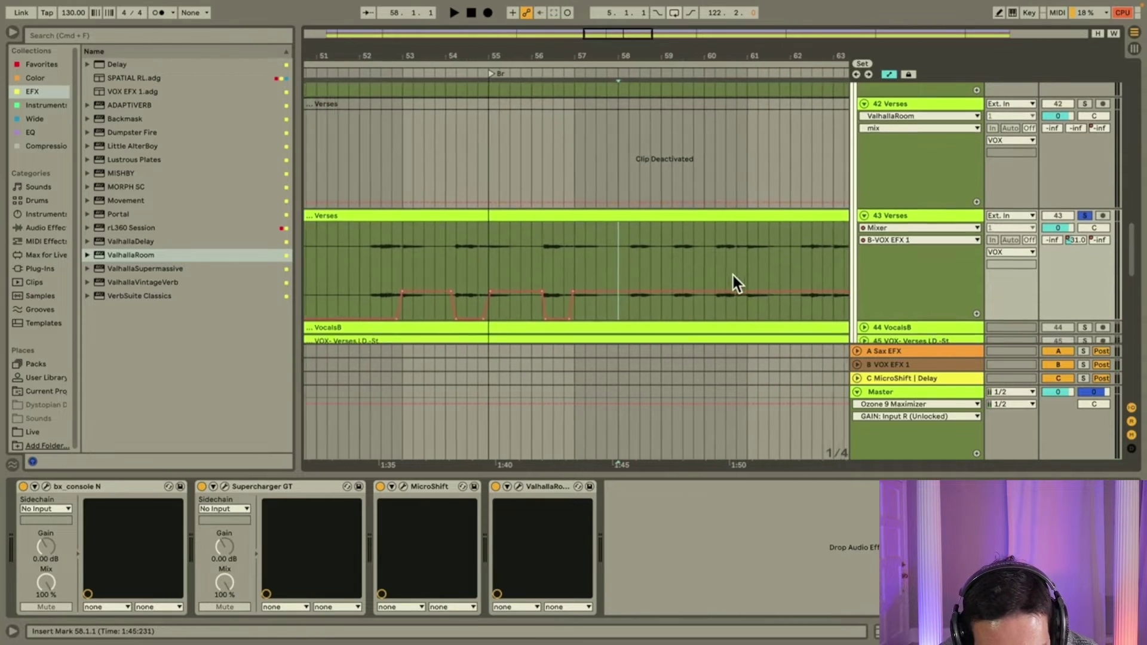
{"action": "scroll", "coordinate": [572, 243], "scroll_direction": "up", "scroll_amount": 5}
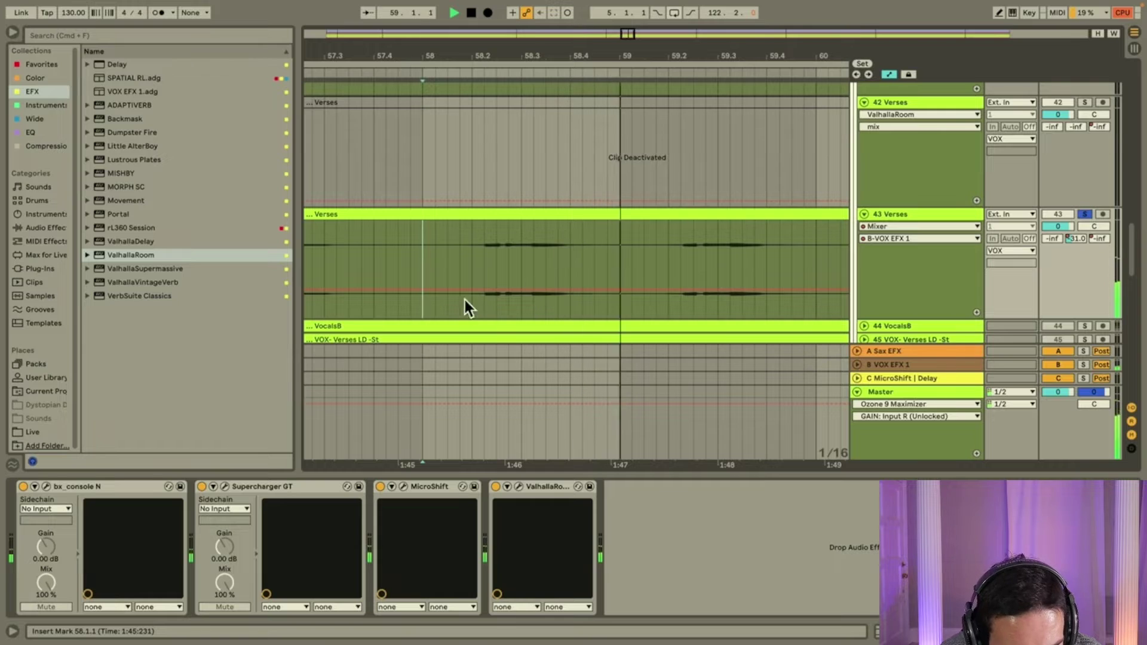
{"action": "scroll", "coordinate": [488, 291], "scroll_direction": "down", "scroll_amount": 5}
{"action": "scroll", "coordinate": [488, 291], "scroll_direction": "left", "scroll_amount": 3}
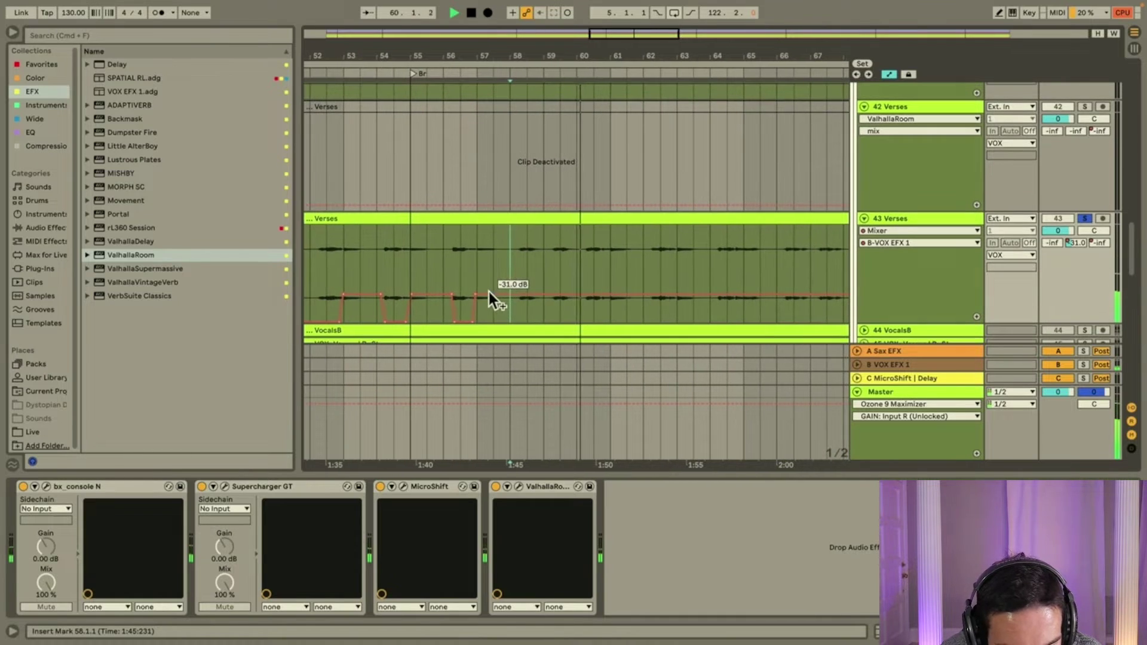
Dip the VOX EFX 1 send automation to -inf dB in the short stretch between about 60.4 and 61.
{"action": "scroll", "coordinate": [610, 284], "scroll_direction": "up", "scroll_amount": 5}
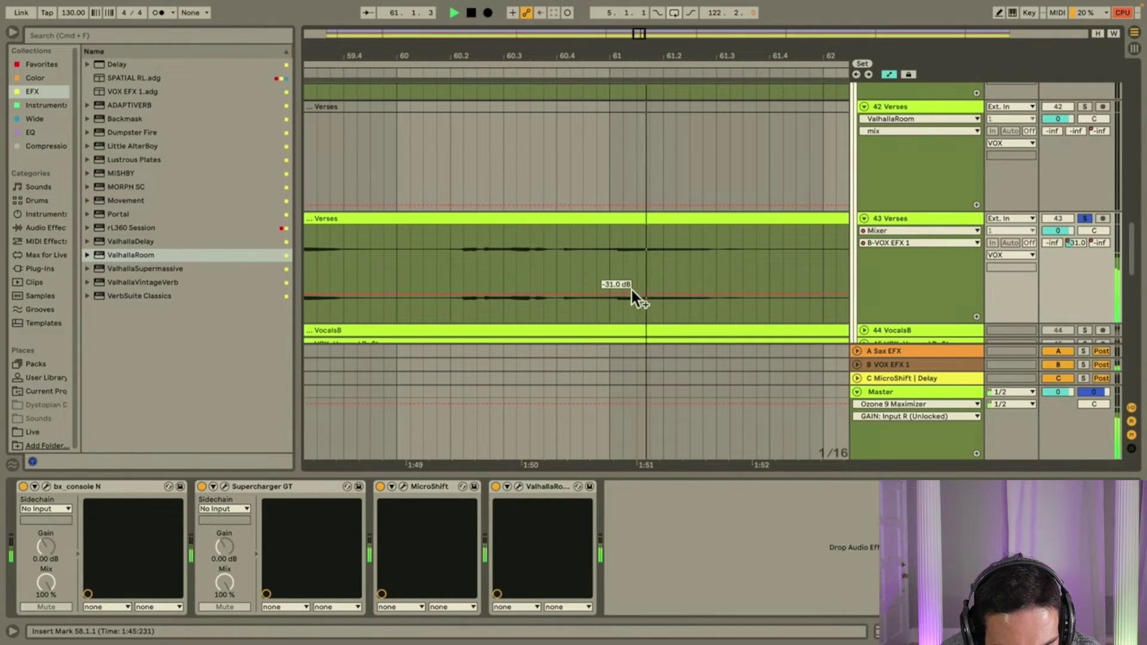
{"action": "left_click", "coordinate": [613, 294]}
{"action": "left_click", "coordinate": [555, 295]}
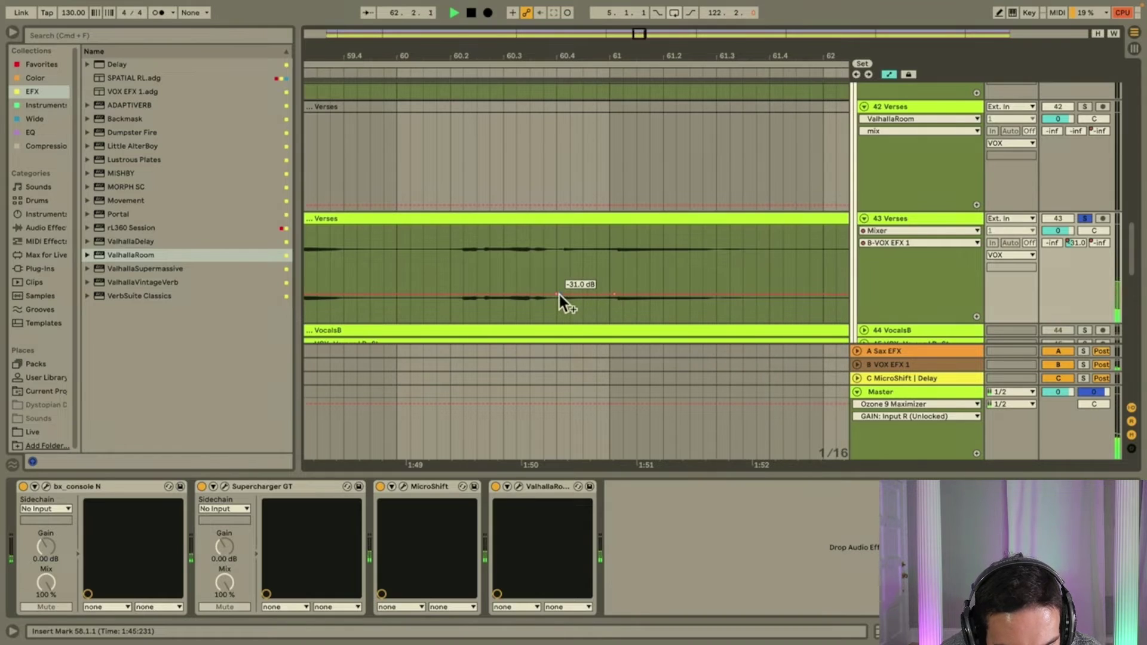
{"action": "left_click_drag", "start_coordinate": [559, 295], "coordinate": [599, 321]}
{"action": "scroll", "coordinate": [598, 321], "scroll_direction": "down", "scroll_amount": 4}
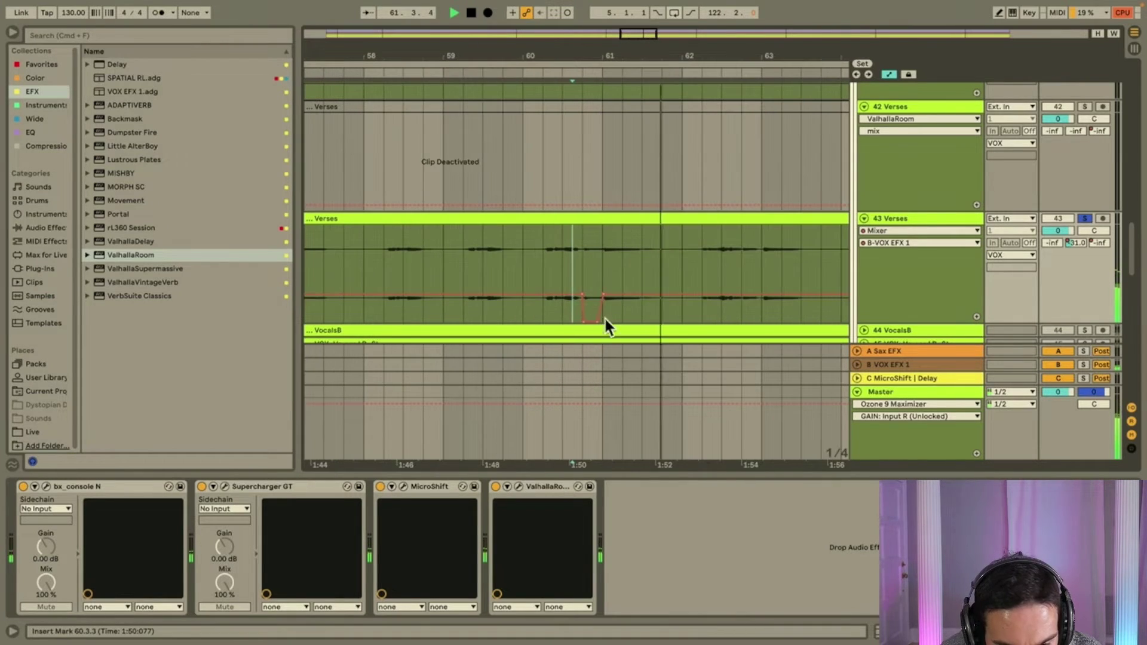
Dip the VOX EFX 1 send automation to -inf dB for the phrase between bars 62 and 63, and play it from 62.1.1.
{"action": "left_click", "coordinate": [688, 294]}
{"action": "left_click", "coordinate": [759, 295]}
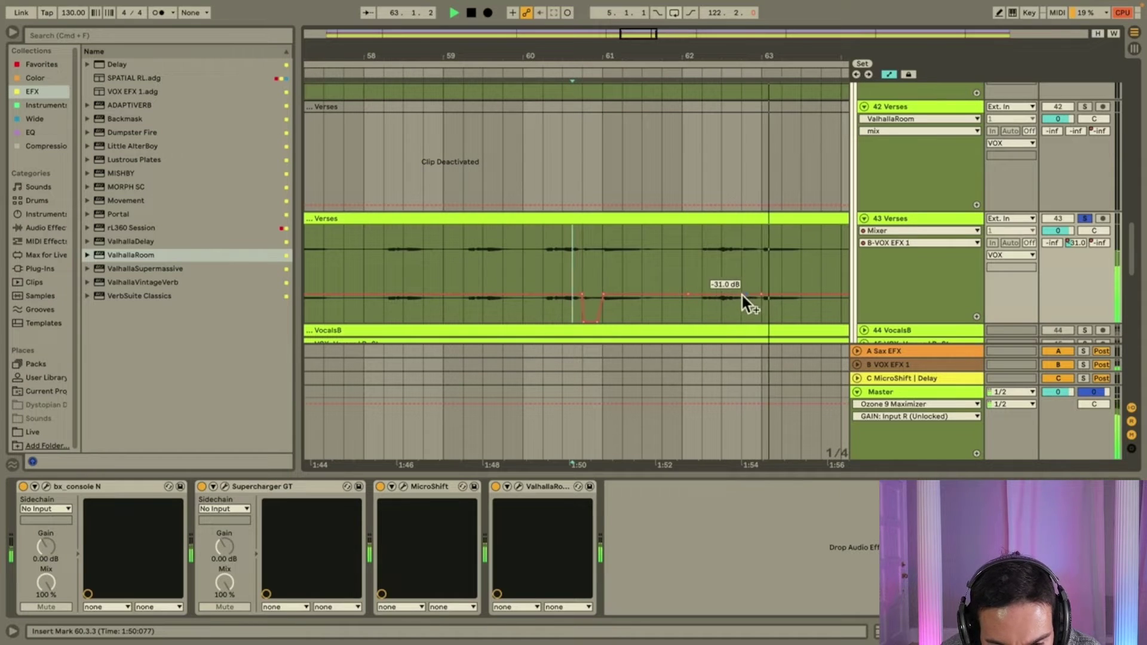
{"action": "mouse_move", "coordinate": [742, 295]}
{"action": "left_mouse_down"}
{"action": "mouse_move", "coordinate": [739, 320]}
{"action": "mouse_move", "coordinate": [704, 322]}
{"action": "left_mouse_up"}
{"action": "left_click", "coordinate": [696, 278]}
{"action": "key", "text": "space"}
{"action": "key", "text": "space"}
Dip the VOX EFX 1 send automation to -inf dB for the phrase between bars 64 and 65, and play it from 64.1.1.
{"action": "scroll", "coordinate": [736, 327], "scroll_direction": "right", "scroll_amount": 1}
{"action": "scroll", "coordinate": [736, 327], "scroll_direction": "right", "scroll_amount": 3}
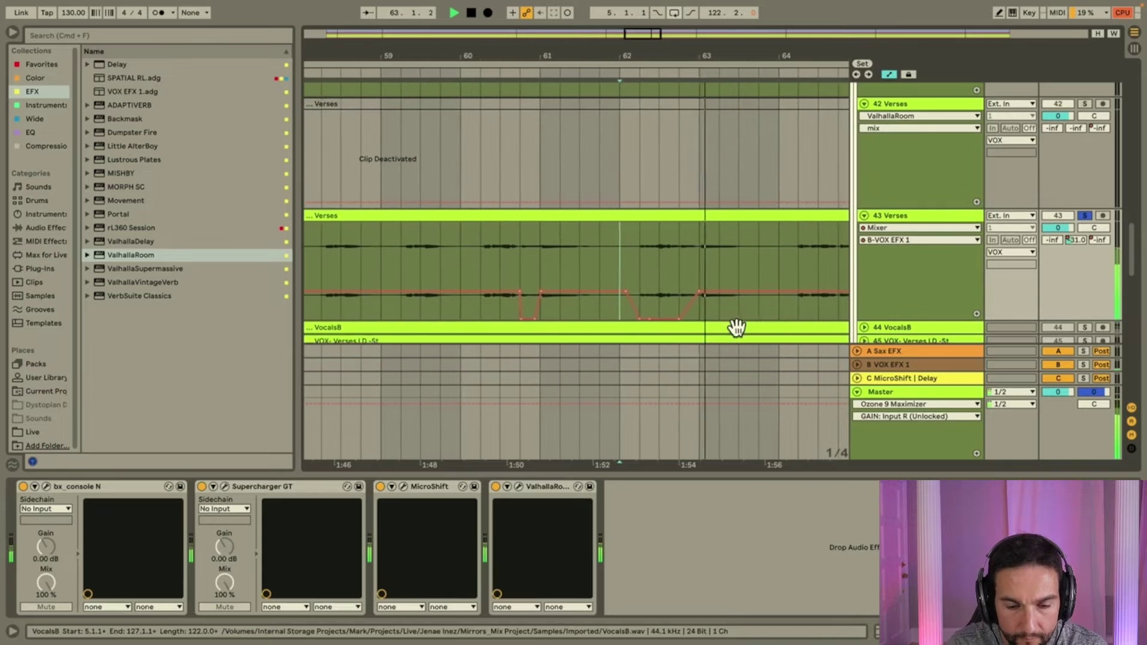
{"action": "left_click", "coordinate": [669, 293]}
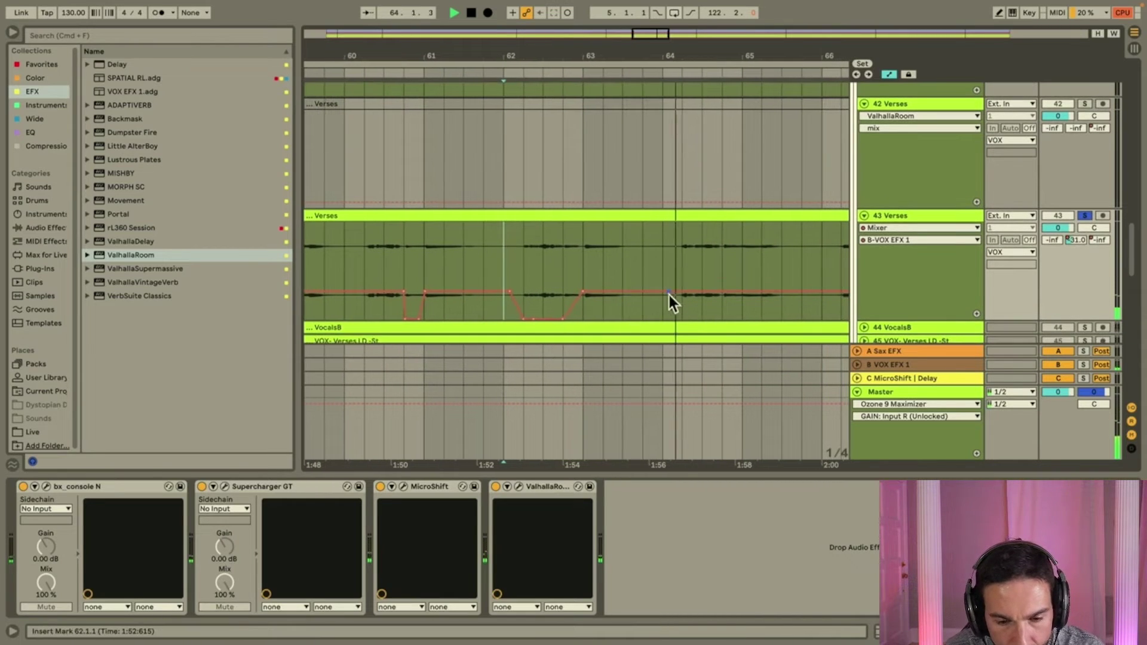
{"action": "left_click", "coordinate": [742, 292]}
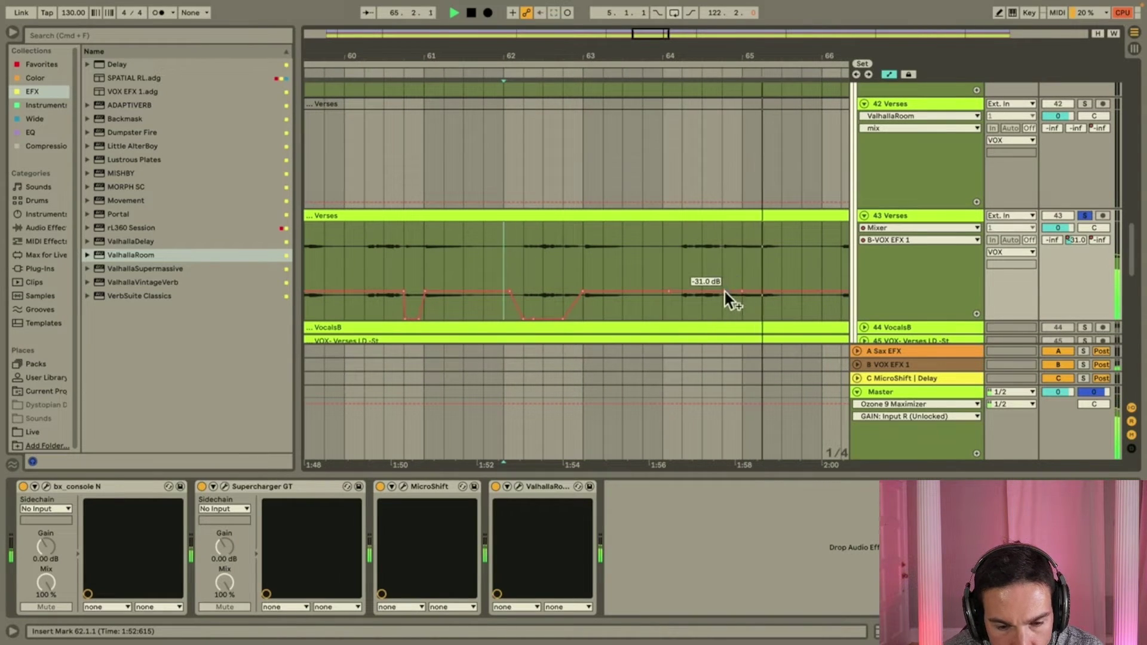
{"action": "left_click_drag", "start_coordinate": [683, 291], "coordinate": [717, 319]}
{"action": "left_click", "coordinate": [675, 277]}
{"action": "key", "text": "space"}
{"action": "key", "text": "space"}
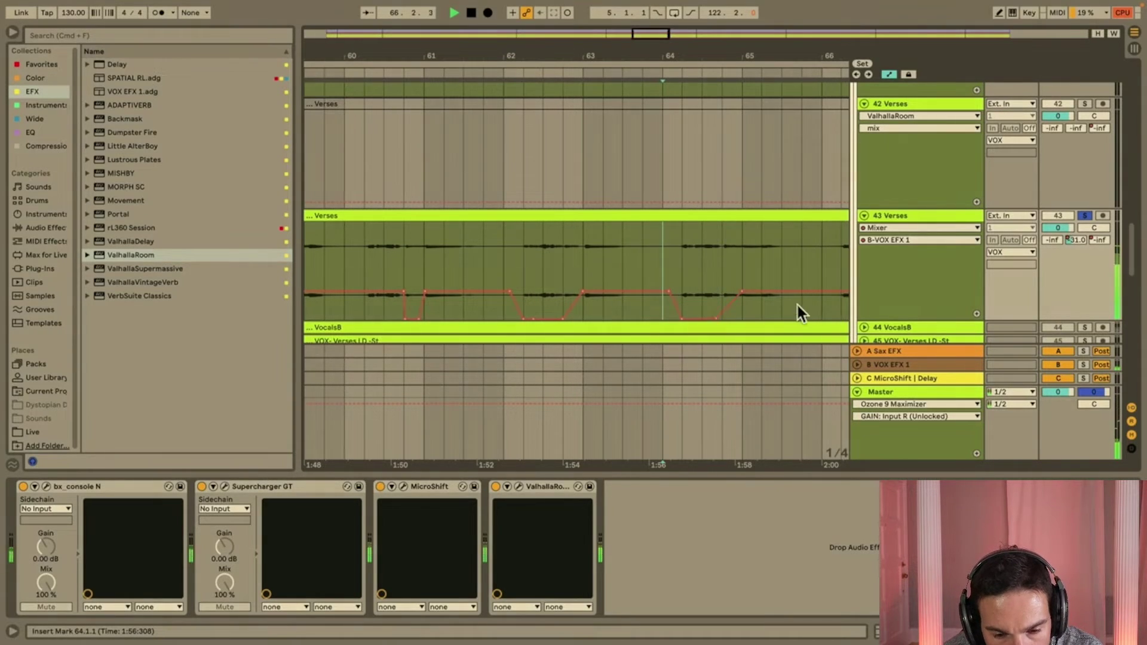
Copy the duplicated track's vocal and send automation from 52.1.1 to 70.1.1, paste it at 100.1.1 and play from there.
{"action": "key", "text": "minus"}
{"action": "key", "text": "minus"}
{"action": "key", "text": "minus"}
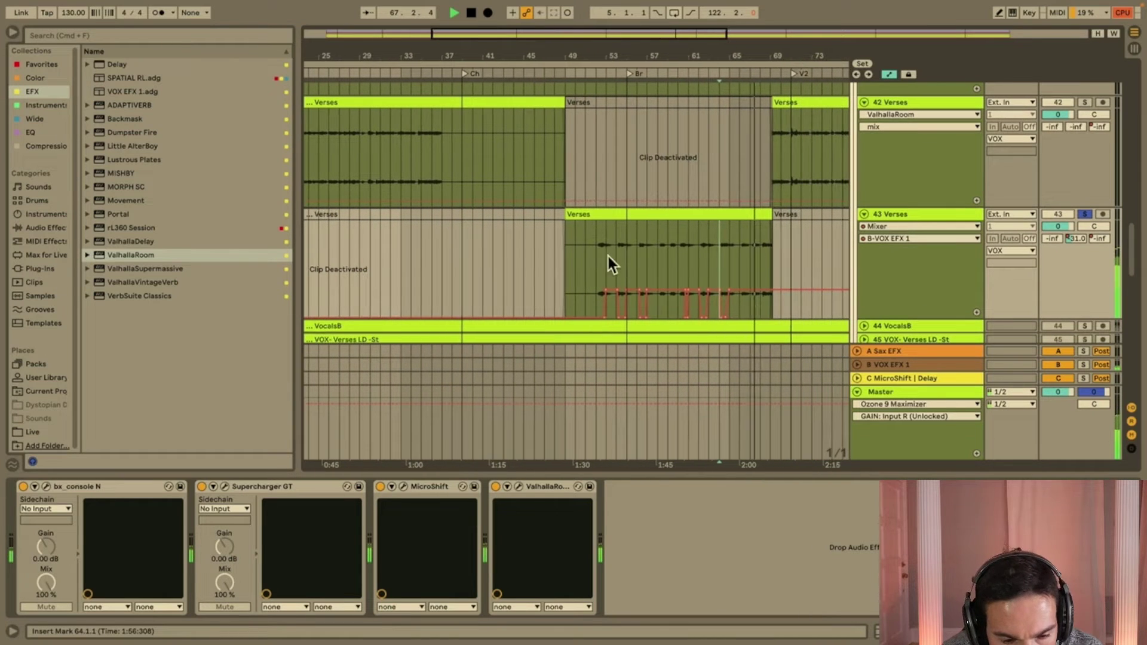
{"action": "left_click_drag", "start_coordinate": [596, 259], "coordinate": [779, 256]}
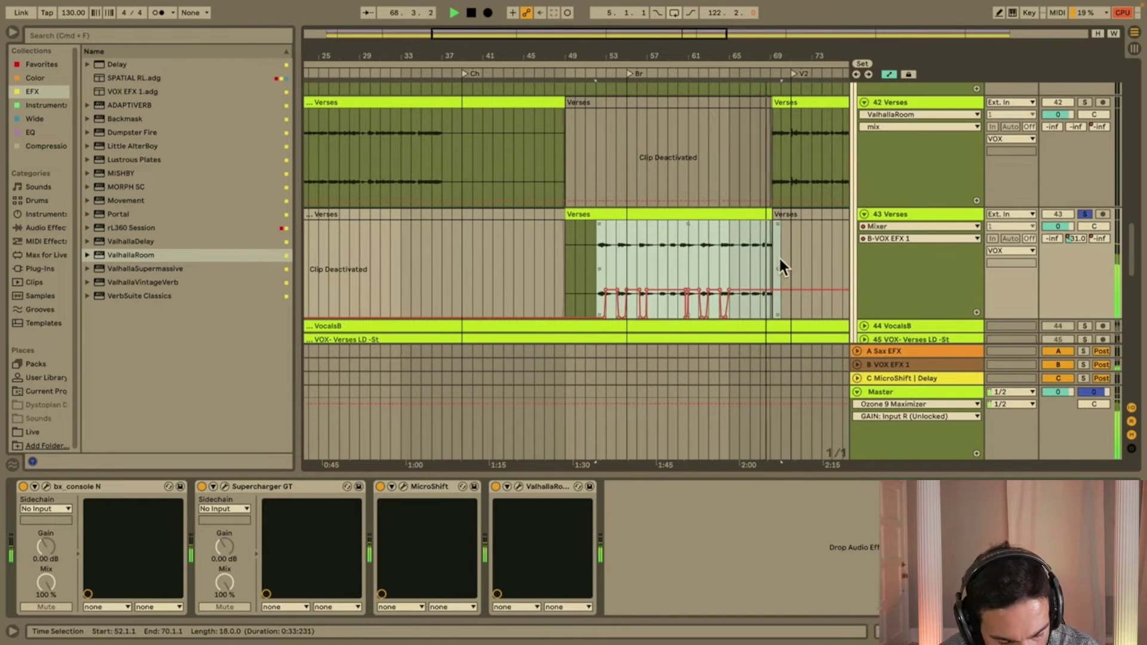
{"action": "scroll", "coordinate": [779, 259], "scroll_direction": "right", "scroll_amount": 3}
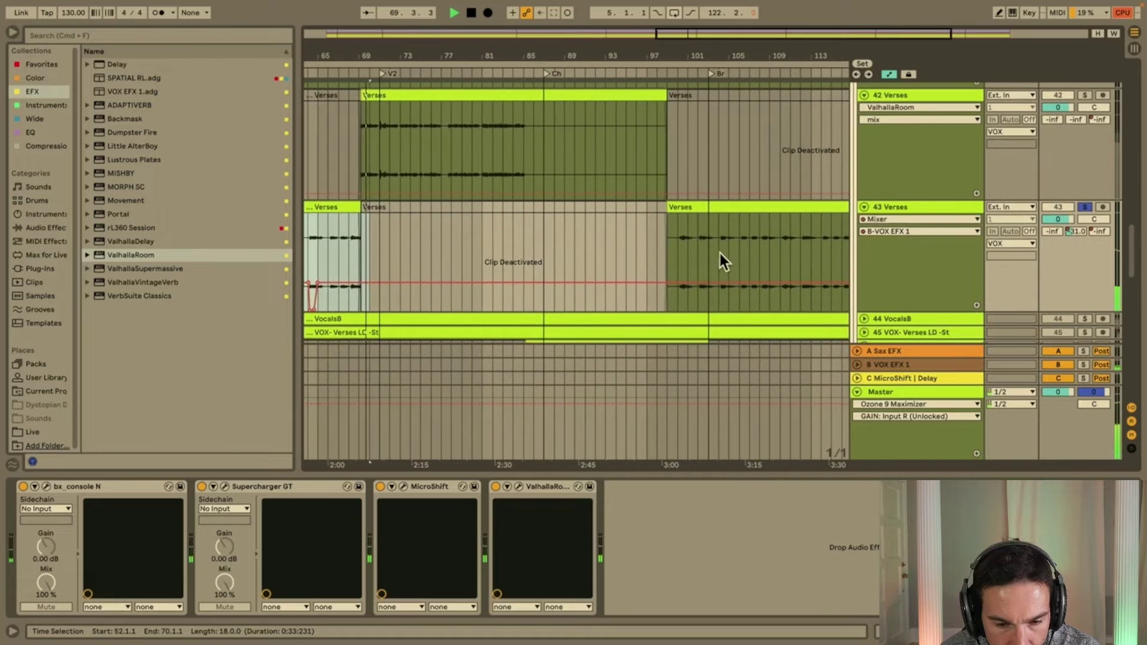
{"action": "scroll", "coordinate": [717, 250], "scroll_direction": "up", "scroll_amount": 4}
{"action": "key", "text": "super+v"}
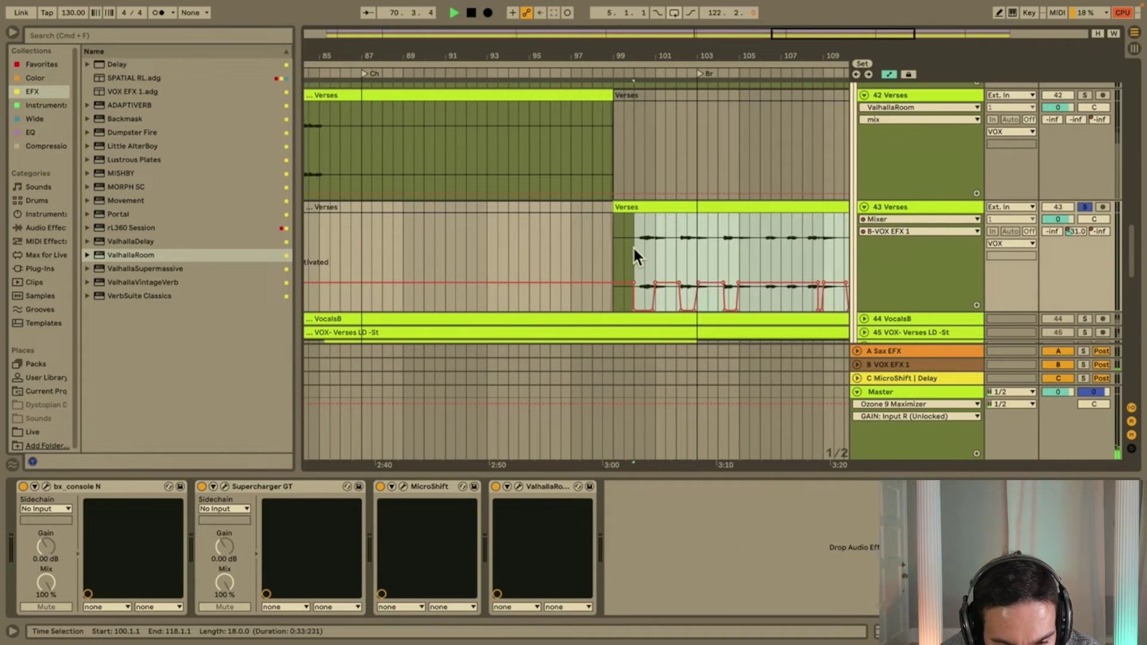
{"action": "key", "text": "space"}
{"action": "key", "text": "space"}
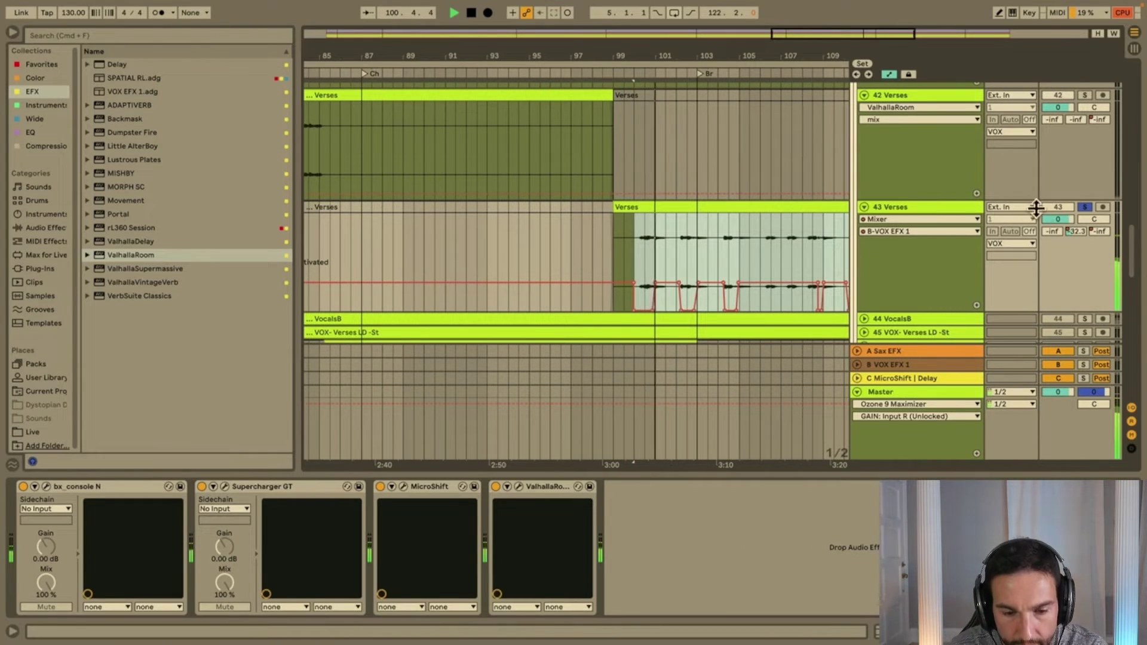
Unsolo the duplicated Verses track and check the pasted send automation across the second bridge up to the outro.
{"action": "left_click", "coordinate": [1083, 205]}
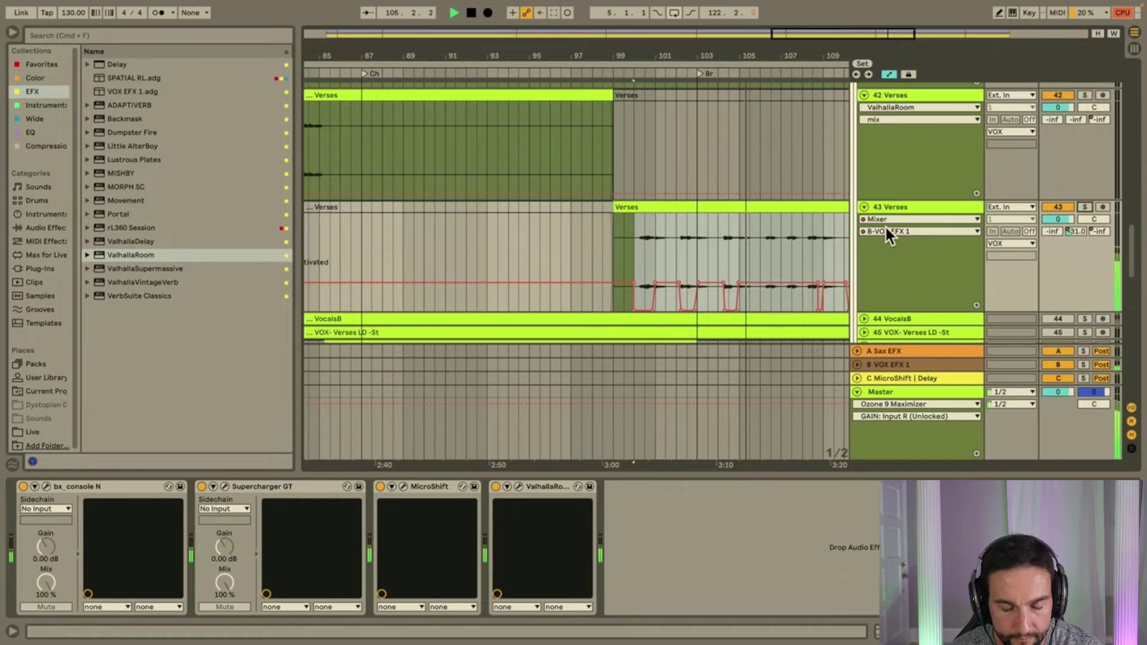
{"action": "scroll", "coordinate": [746, 260], "scroll_direction": "down", "scroll_amount": 5}
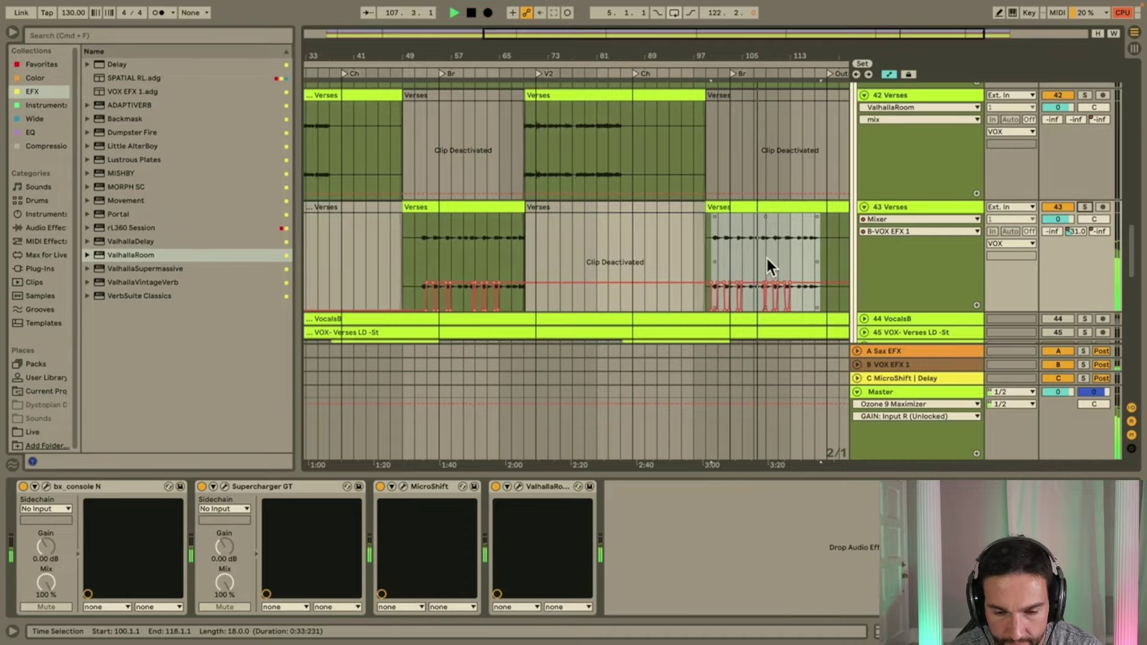
{"action": "scroll", "coordinate": [764, 260], "scroll_direction": "up", "scroll_amount": 5}
{"action": "scroll", "coordinate": [764, 260], "scroll_direction": "right", "scroll_amount": 5}
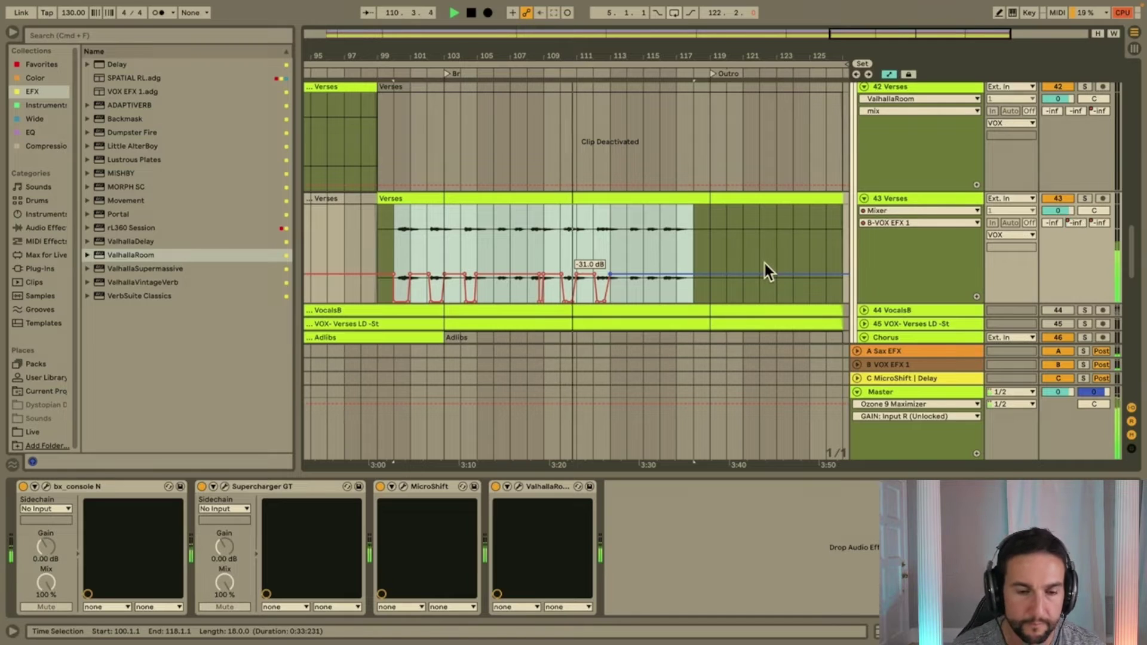
{"action": "left_click", "coordinate": [654, 247]}
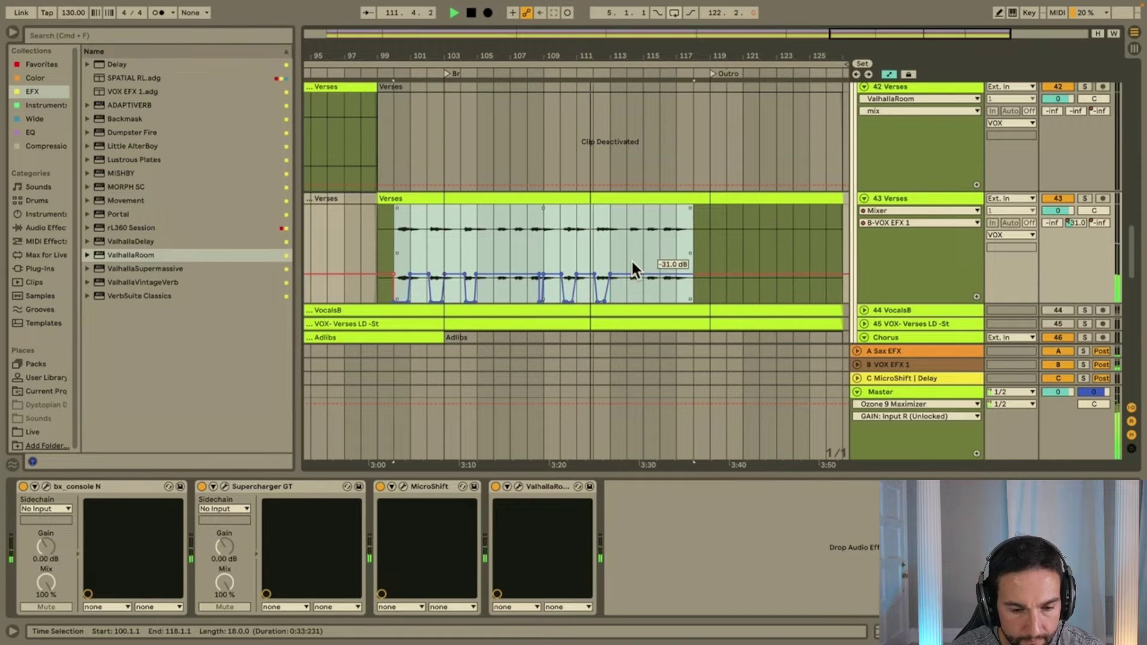
Play the duplicated Verses track from 51.1.1 and set its ValhallaRoom decay to 5.44 s and mix to 9.9 %.
{"action": "scroll", "coordinate": [658, 267], "scroll_direction": "down", "scroll_amount": 3}
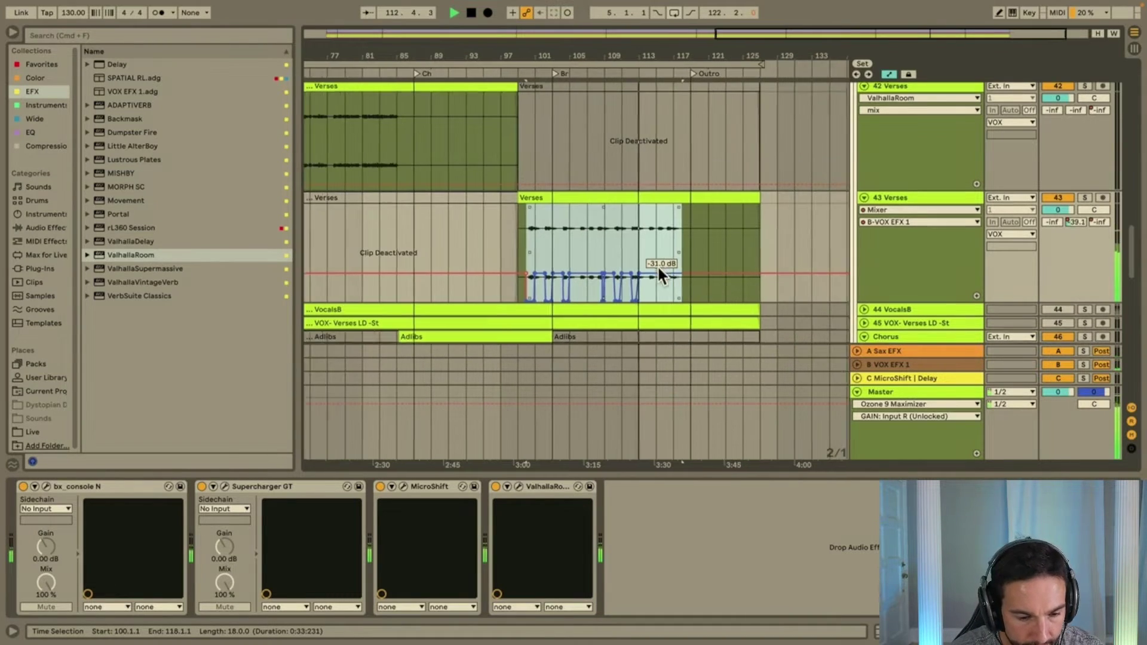
{"action": "scroll", "coordinate": [657, 266], "scroll_direction": "left", "scroll_amount": 10}
{"action": "scroll", "coordinate": [657, 276], "scroll_direction": "left", "scroll_amount": 3}
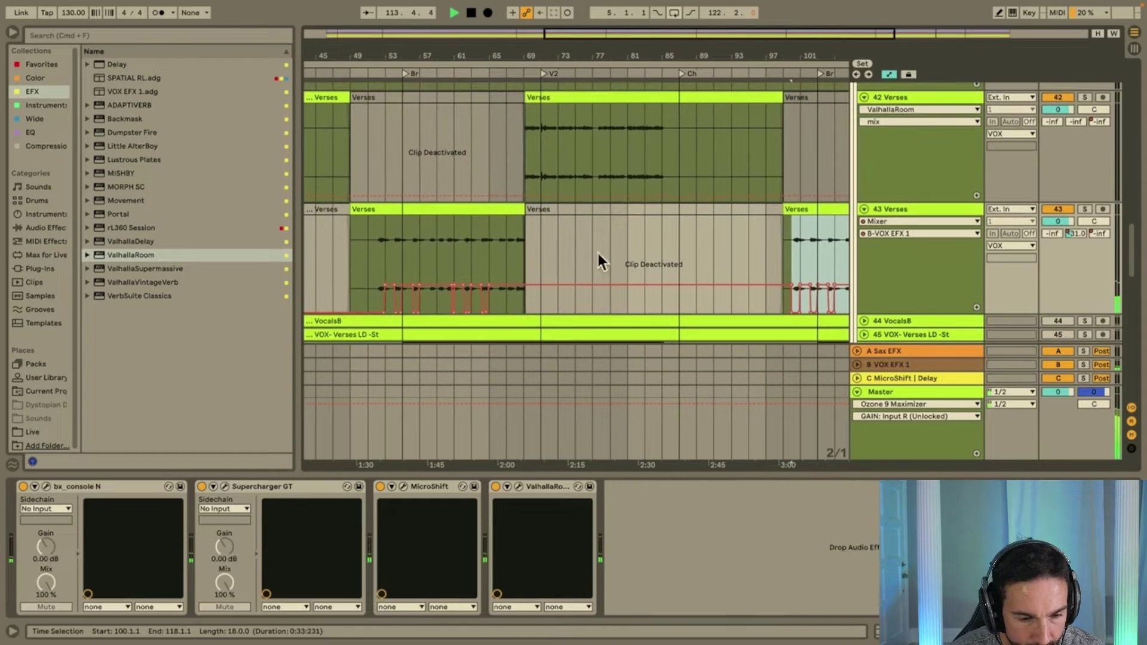
{"action": "left_click", "coordinate": [369, 244]}
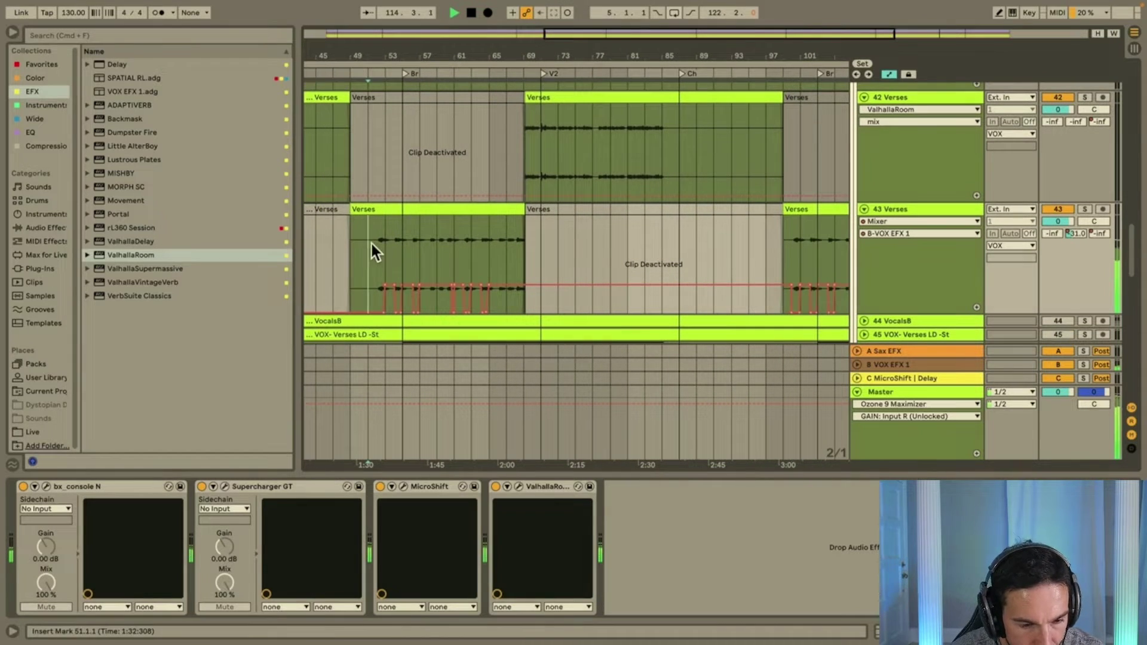
{"action": "left_click", "coordinate": [519, 487]}
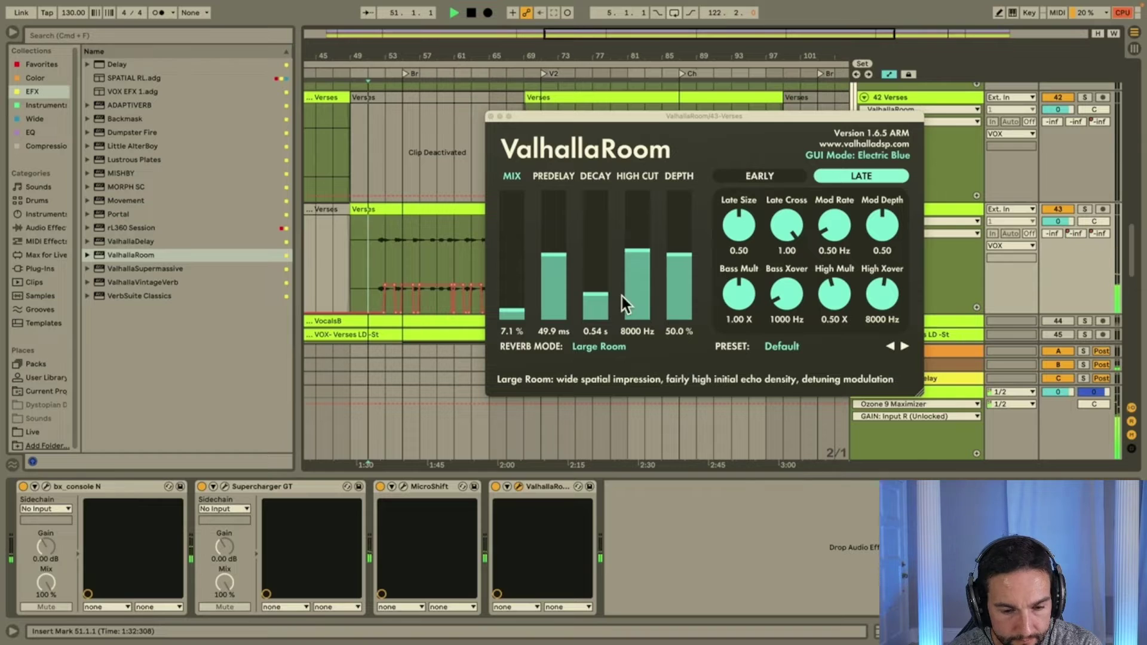
{"action": "left_click_drag", "start_coordinate": [600, 295], "coordinate": [597, 267]}
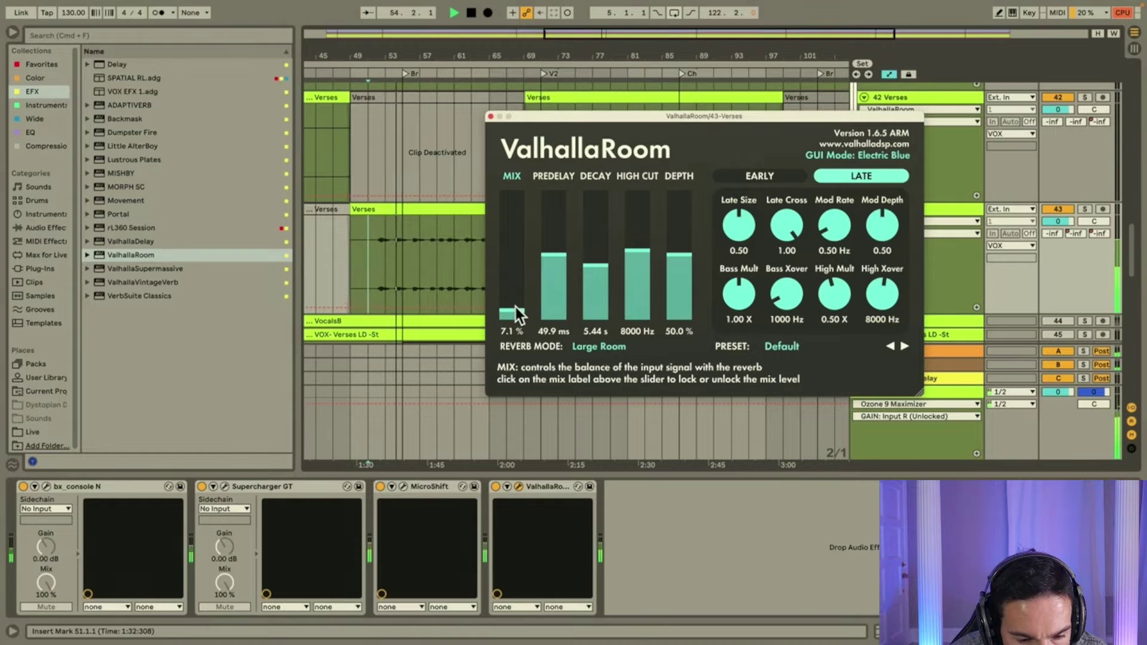
{"action": "left_click_drag", "start_coordinate": [516, 311], "coordinate": [516, 307]}
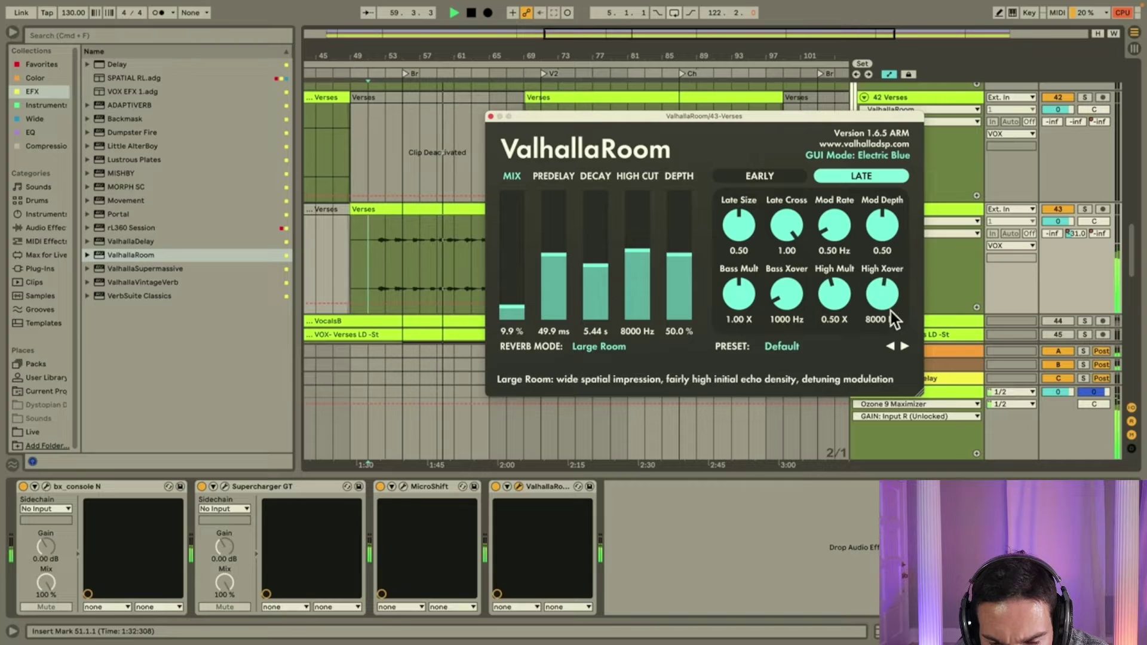
Set ValhallaRoom's High Xover to 7510 Hz, high cut to 5390 Hz and mix to 20.5 %.
{"action": "left_click_drag", "start_coordinate": [885, 292], "coordinate": [890, 295]}
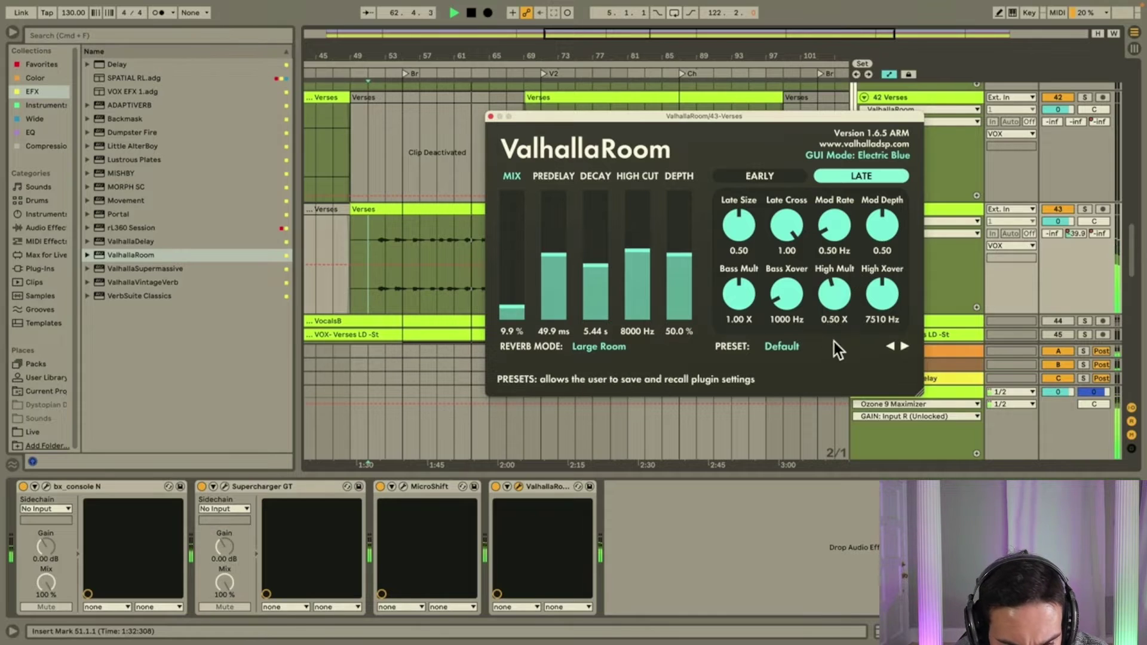
{"action": "mouse_move", "coordinate": [655, 253]}
{"action": "left_mouse_down"}
{"action": "mouse_move", "coordinate": [644, 250]}
{"action": "mouse_move", "coordinate": [645, 288]}
{"action": "mouse_move", "coordinate": [644, 272]}
{"action": "left_mouse_up"}
{"action": "left_click_drag", "start_coordinate": [518, 302], "coordinate": [521, 292]}
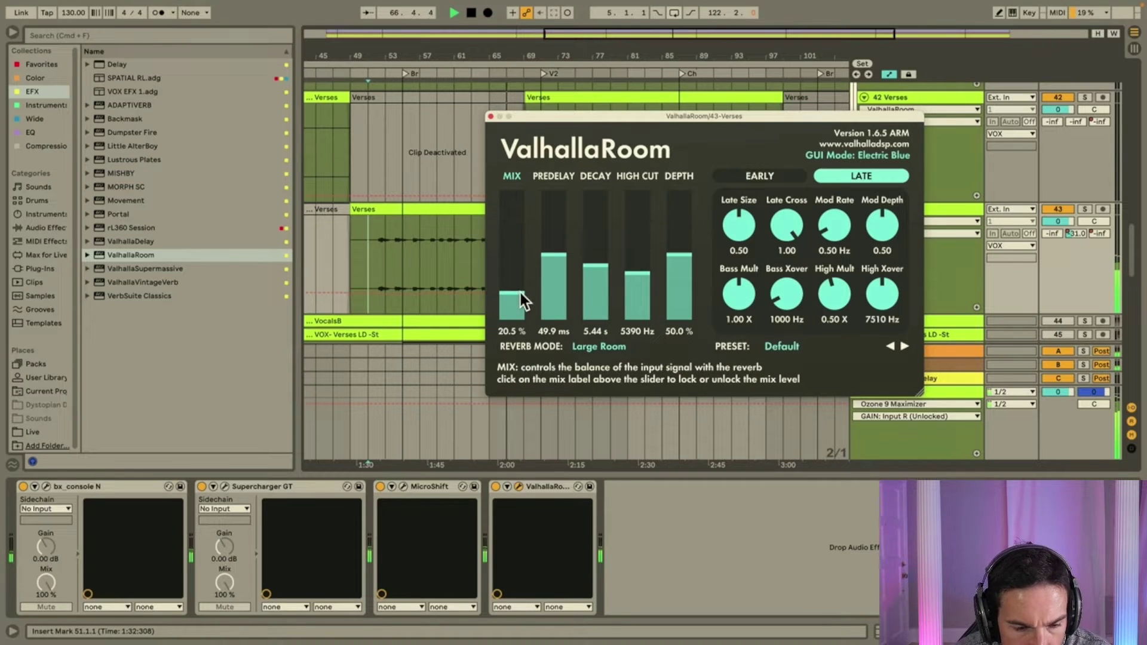
Solo the duplicated Verses track from 52.1.1 and set ValhallaRoom to 13.7 % mix, 2.98 s decay, 6340 Hz high cut and 95.3 ms predelay.
{"action": "left_click", "coordinate": [365, 257]}
{"action": "scroll", "coordinate": [393, 253], "scroll_direction": "up", "scroll_amount": 5}
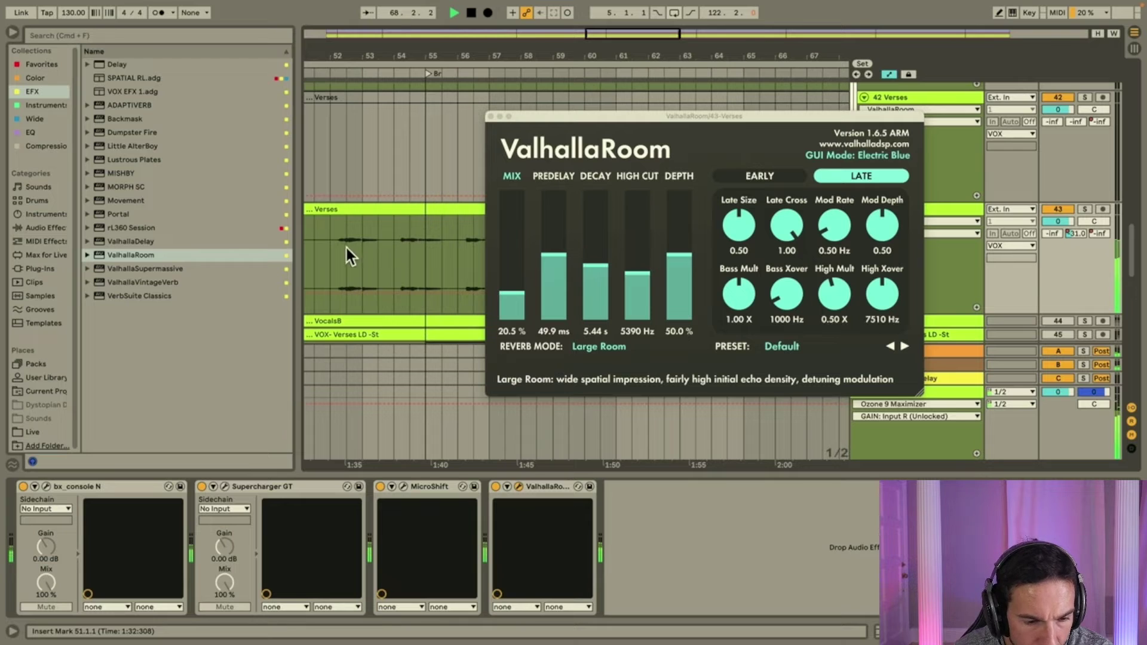
{"action": "left_click", "coordinate": [1084, 209]}
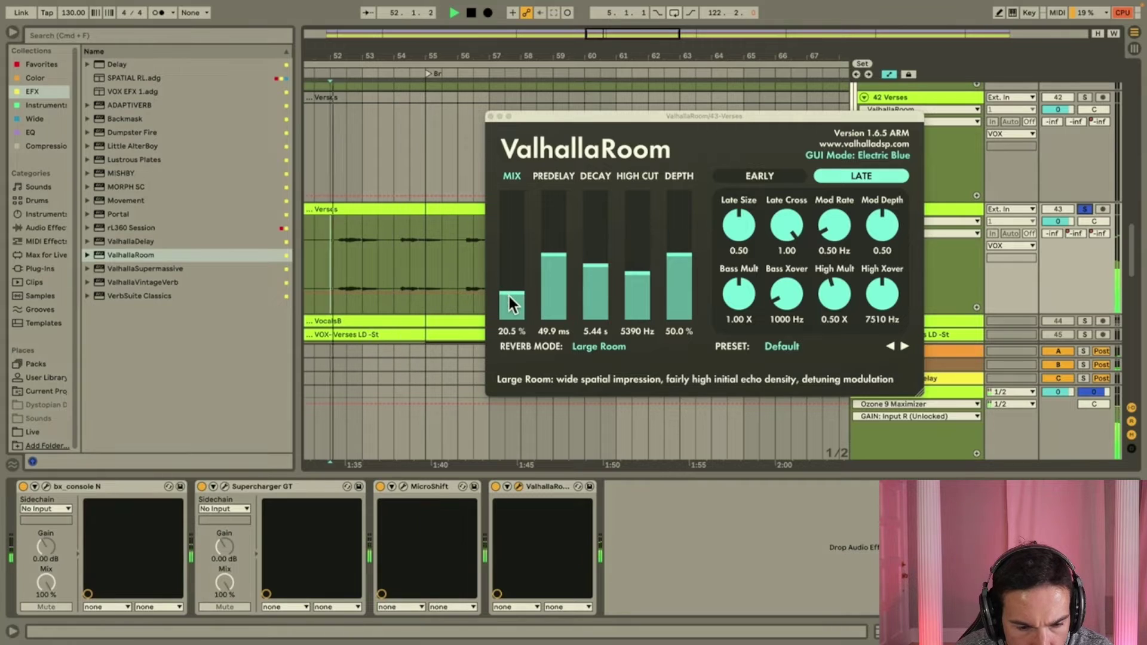
{"action": "left_click_drag", "start_coordinate": [508, 293], "coordinate": [509, 302]}
{"action": "left_click_drag", "start_coordinate": [597, 280], "coordinate": [650, 267]}
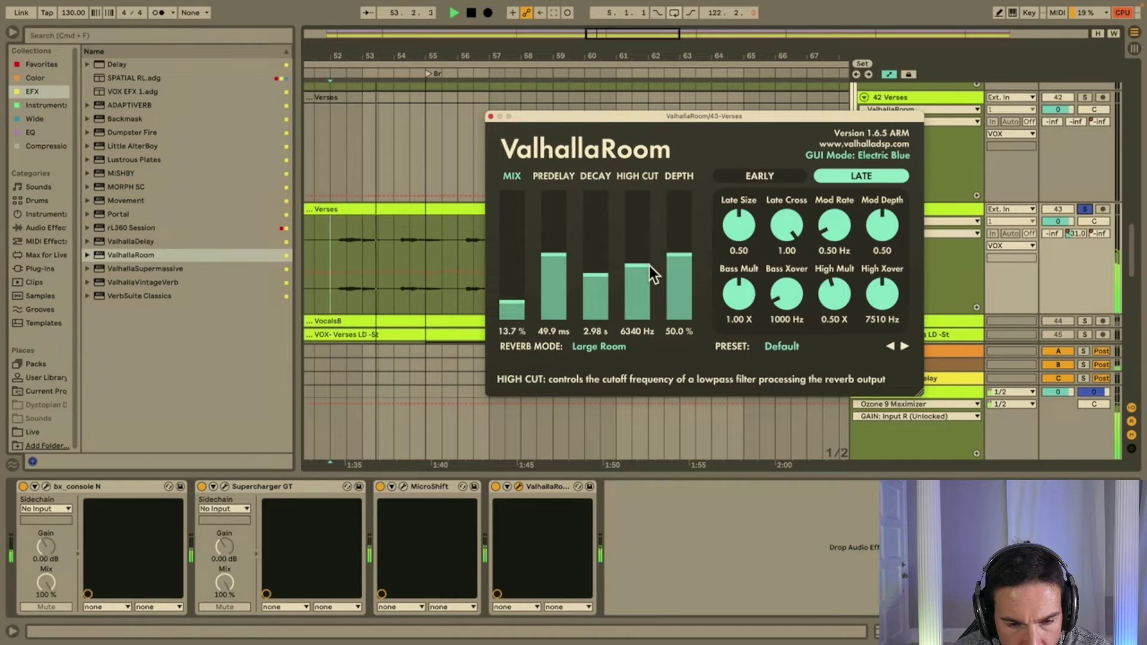
{"action": "left_click_drag", "start_coordinate": [554, 253], "coordinate": [557, 241]}
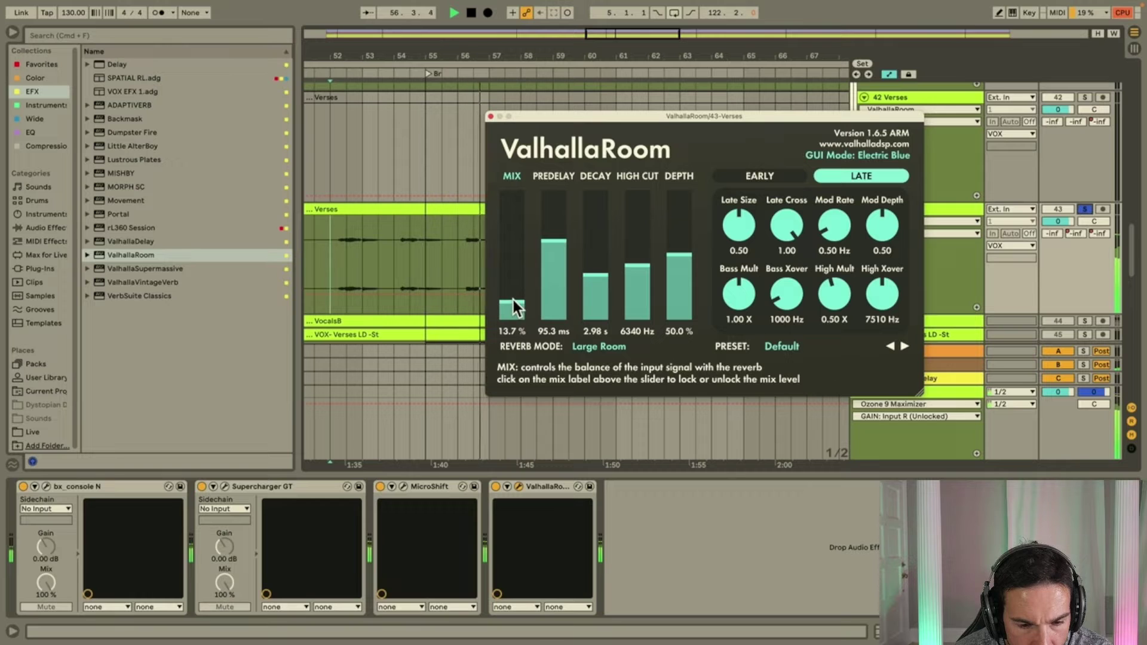
Unsolo the duplicated Verses track, set ValhallaRoom's high cut to 5640 Hz against the full mix and close the plugin window.
{"action": "left_click", "coordinate": [1086, 209]}
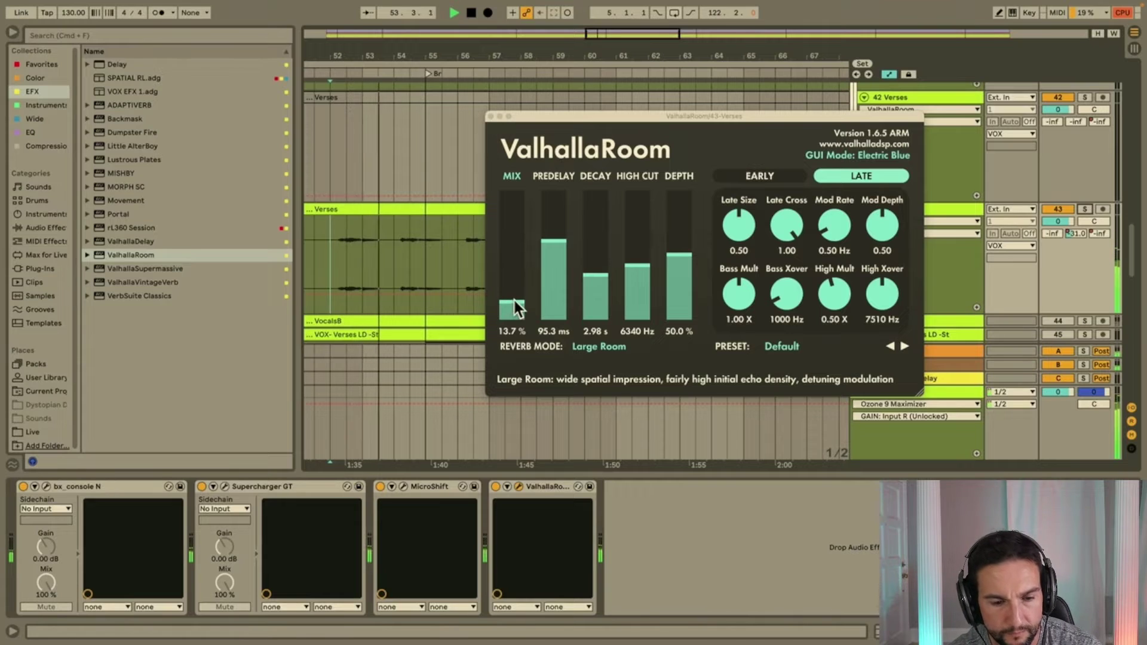
{"action": "left_click_drag", "start_coordinate": [515, 300], "coordinate": [516, 302]}
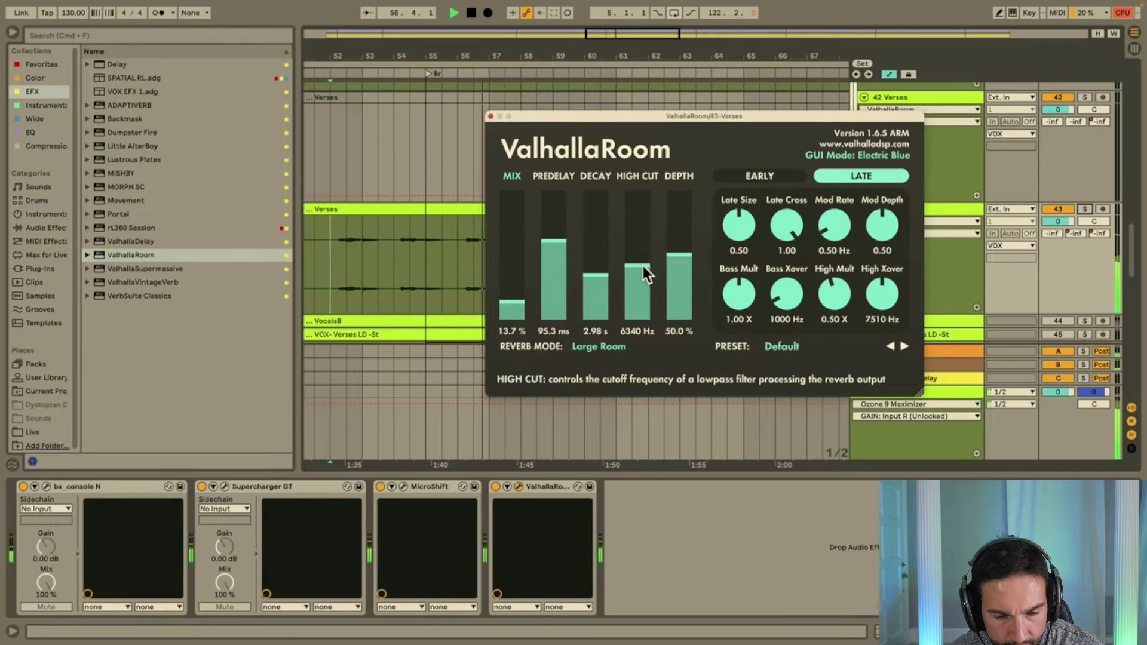
{"action": "left_click_drag", "start_coordinate": [642, 265], "coordinate": [641, 271]}
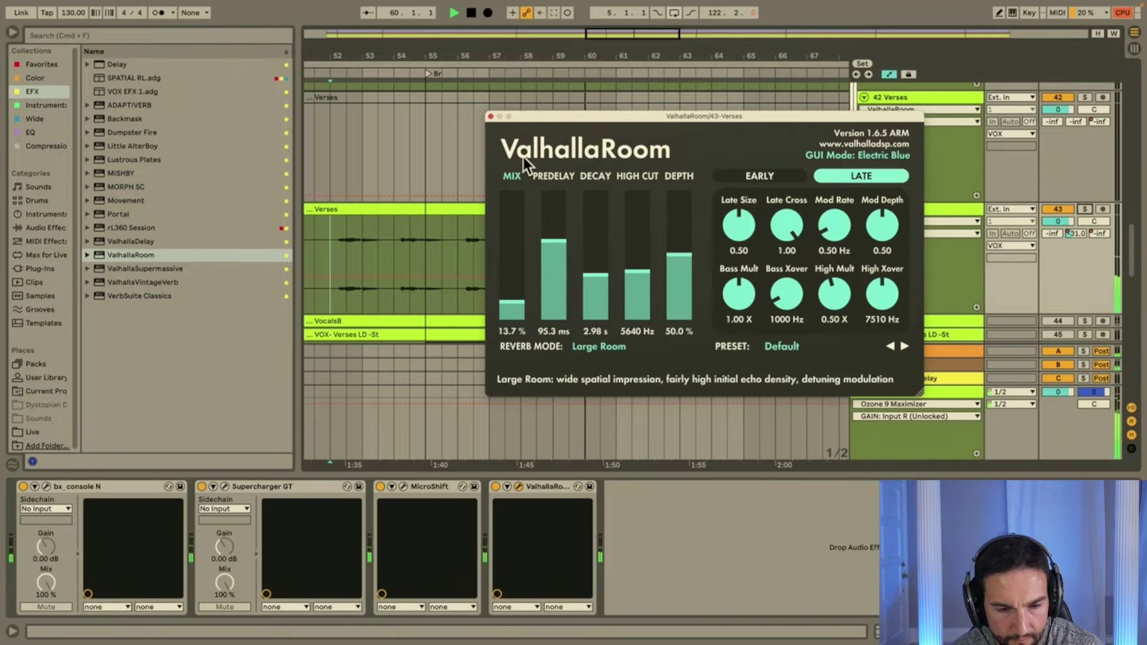
{"action": "left_click", "coordinate": [490, 116]}
Set the VOX EFX 1 send of track 42 Verses to -40.0 dB during playback, and stop.
{"action": "scroll", "coordinate": [565, 302], "scroll_direction": "down", "scroll_amount": 5}
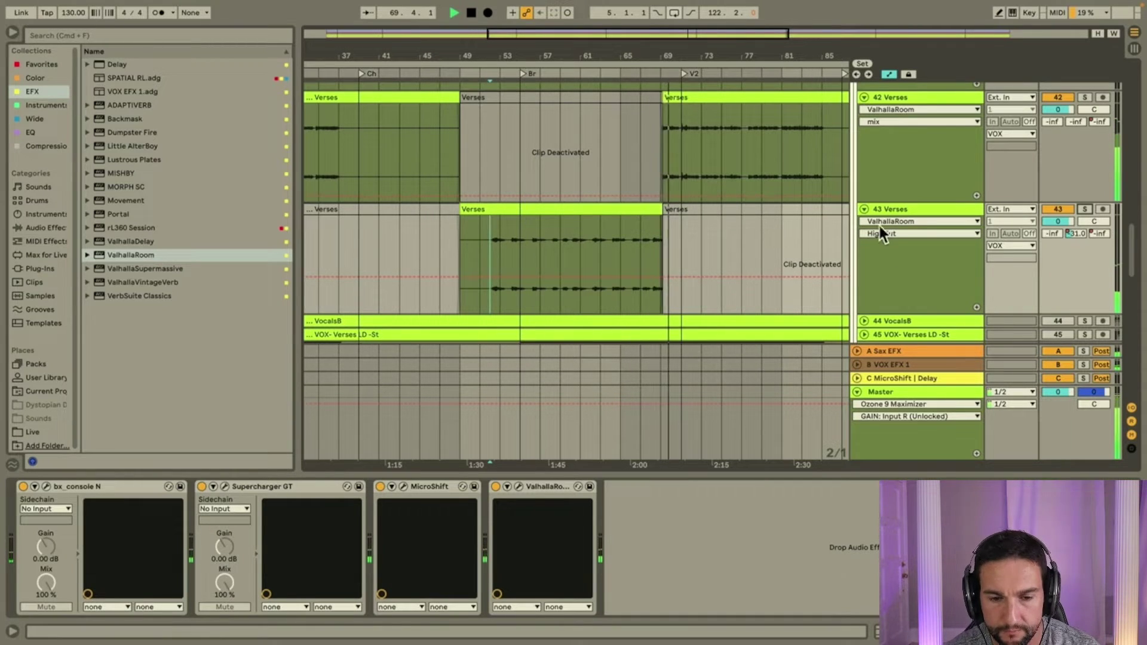
{"action": "scroll", "coordinate": [916, 228], "scroll_direction": "up", "scroll_amount": 2}
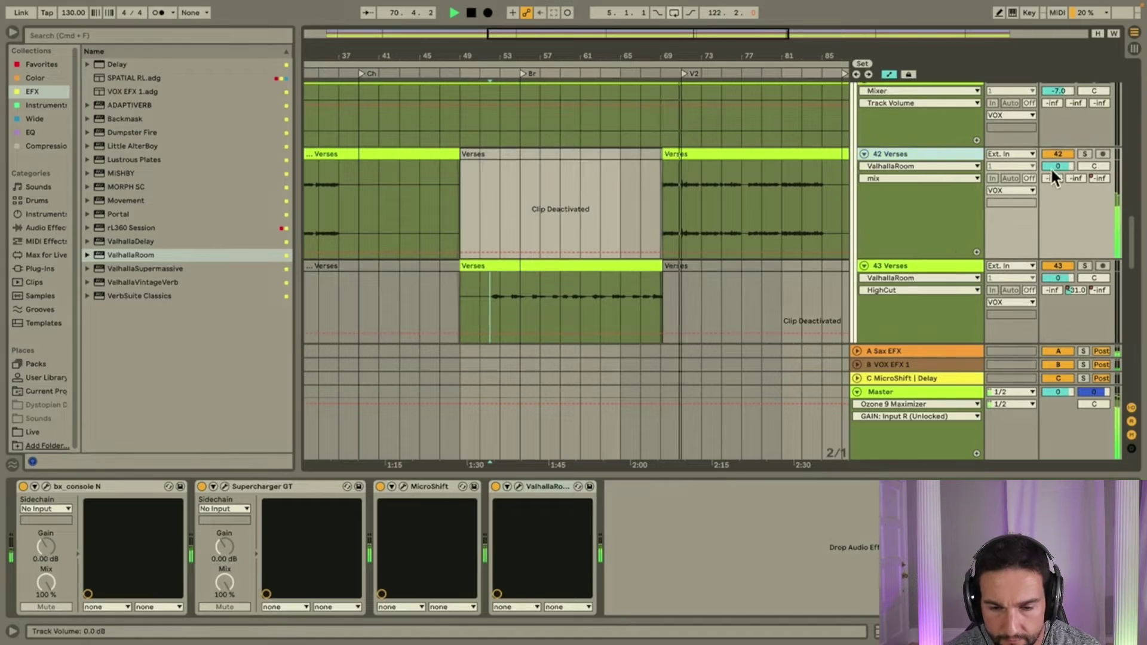
{"action": "left_click_drag", "start_coordinate": [1076, 178], "coordinate": [1075, 159]}
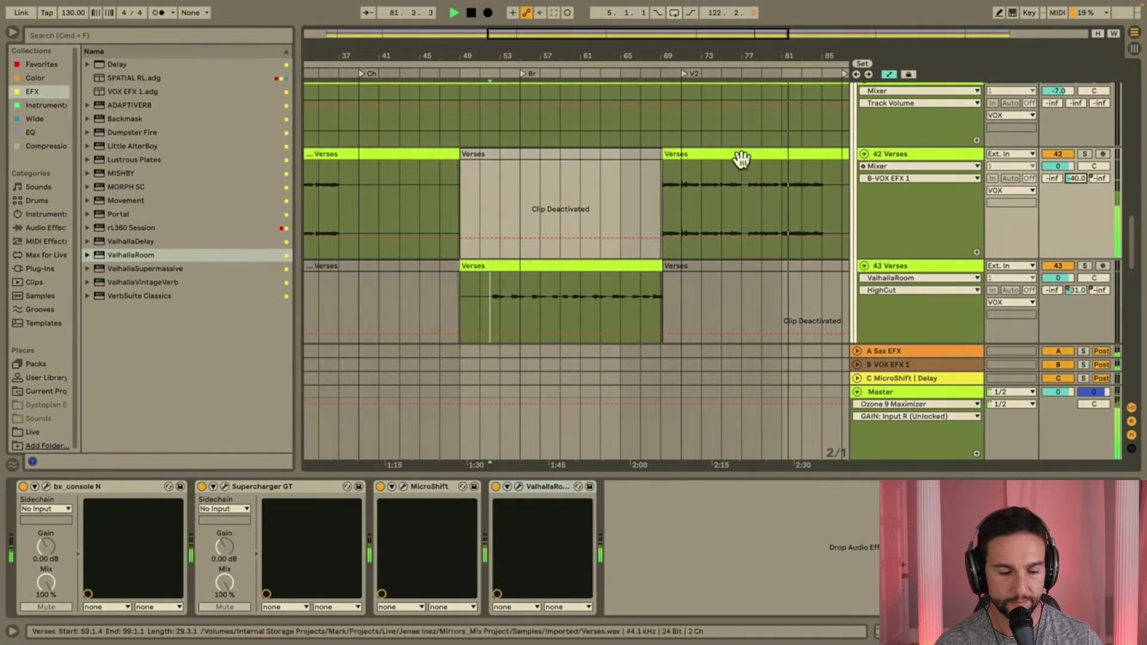
{"action": "key", "text": "space"}
Hide the automation, play the first verse from 11.3.1 and fine-tune track 42's VOX EFX 1 send to -40.0 dB.
{"action": "scroll", "coordinate": [392, 231], "scroll_direction": "left", "scroll_amount": 10}
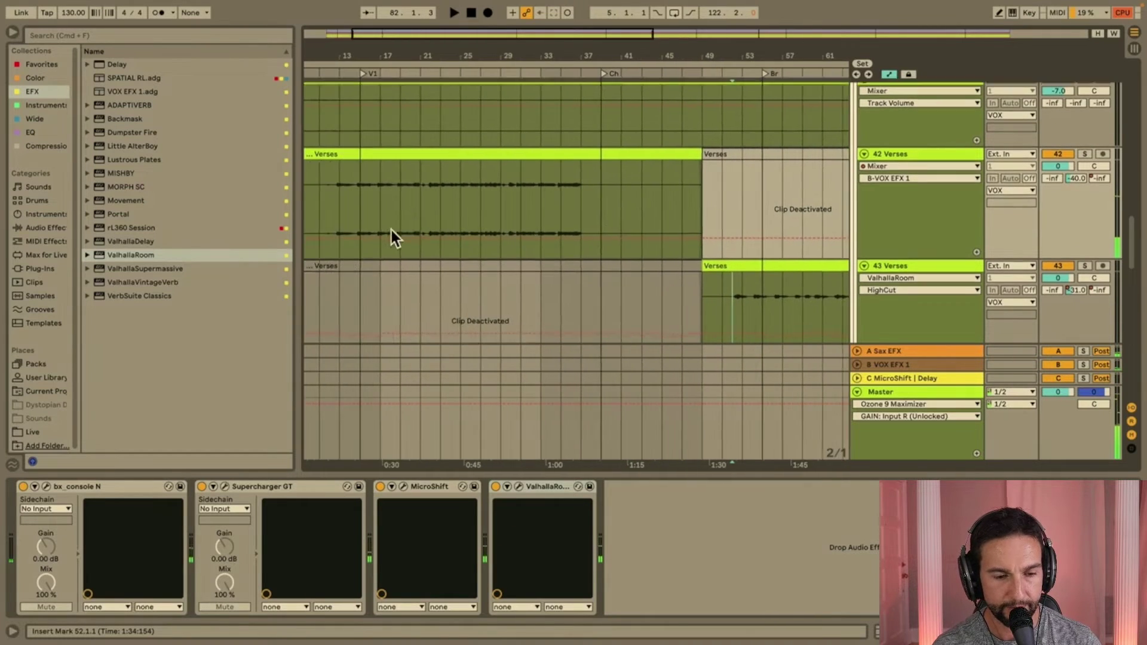
{"action": "scroll", "coordinate": [435, 210], "scroll_direction": "up", "scroll_amount": 5}
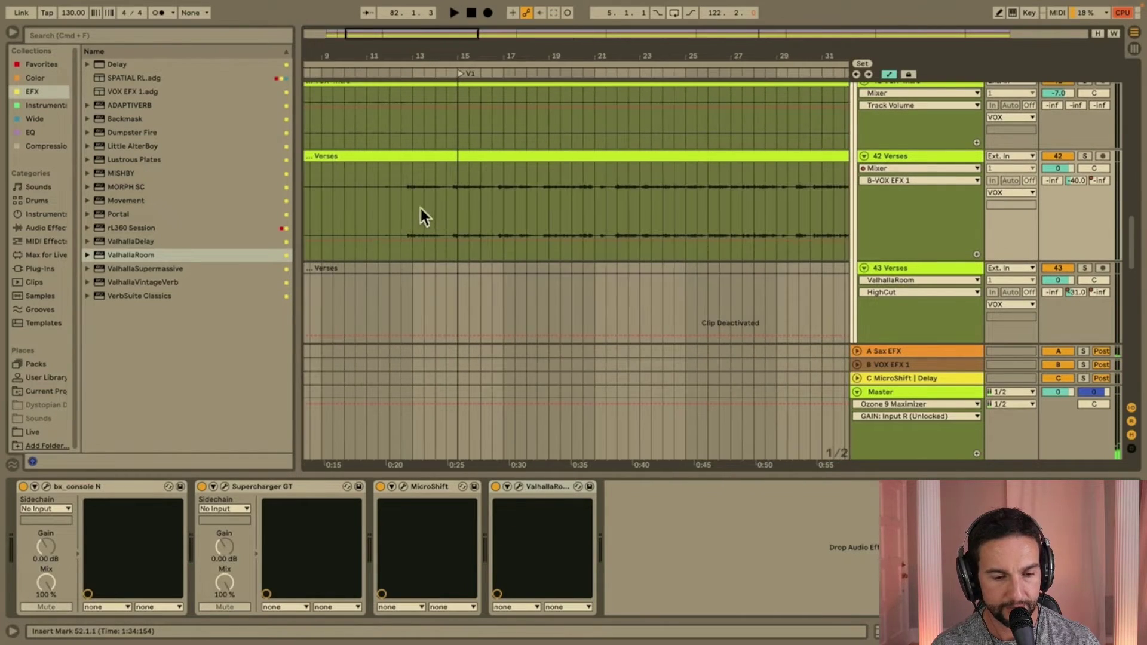
{"action": "key", "text": "a"}
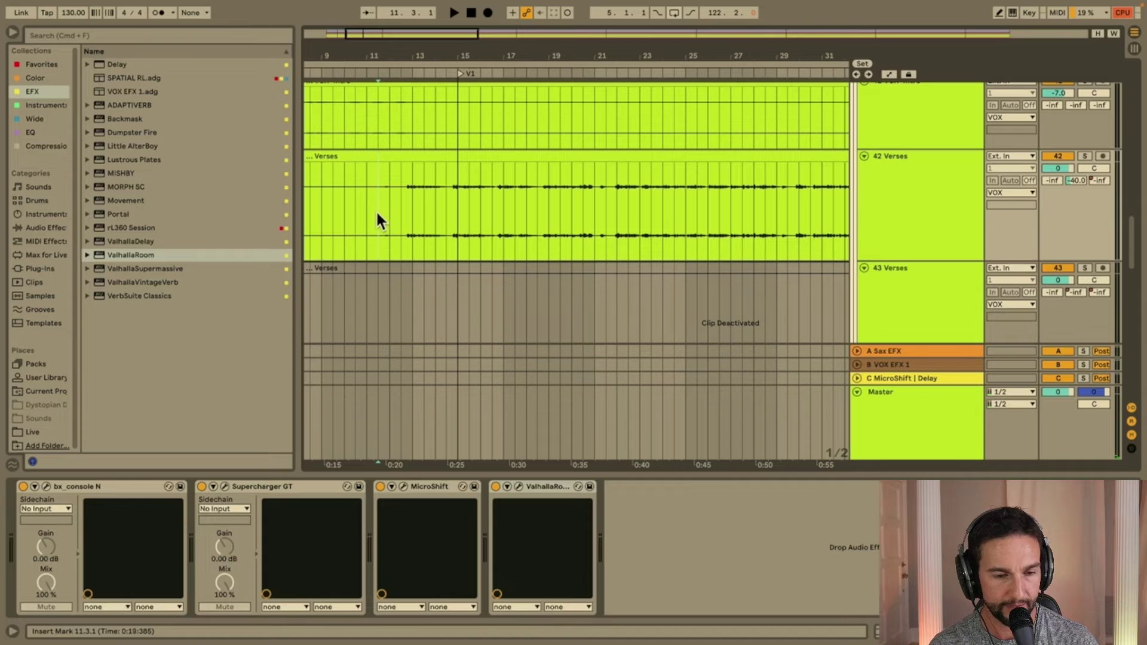
{"action": "key", "text": "space"}
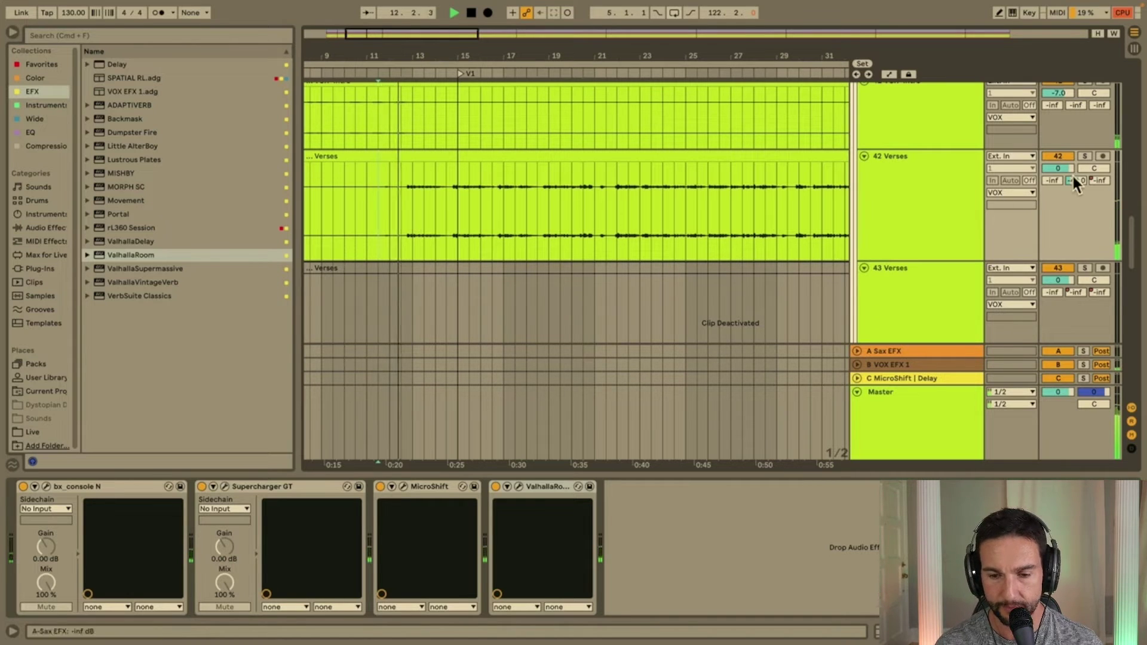
{"action": "left_click_drag", "start_coordinate": [1073, 178], "coordinate": [1073, 183]}
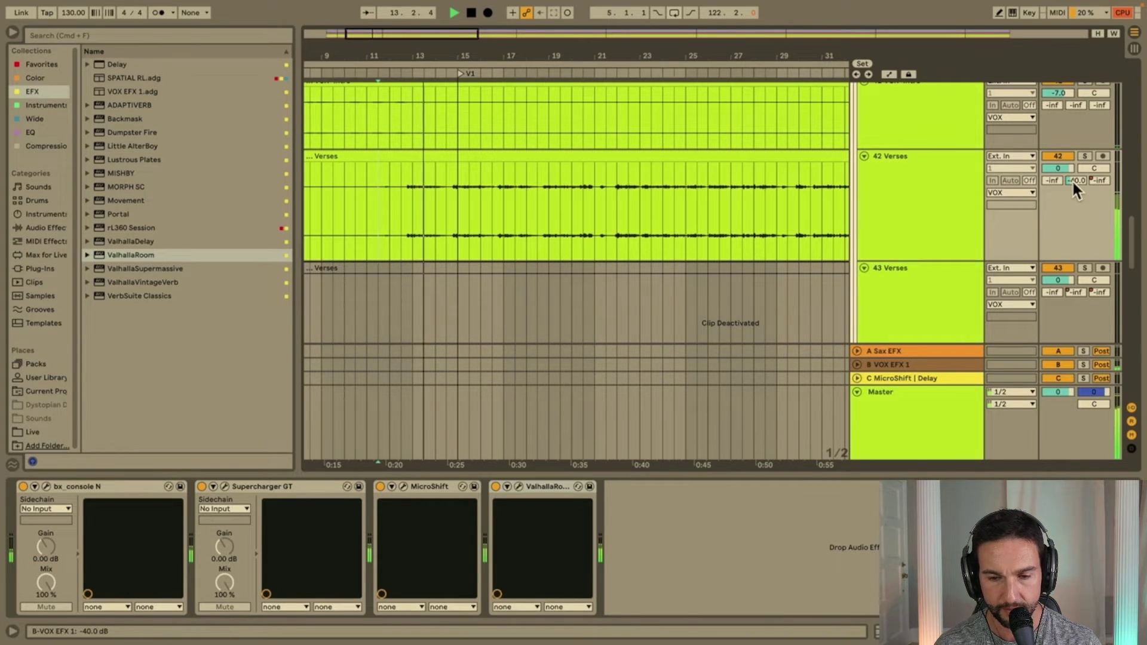
{"action": "left_click_drag", "start_coordinate": [1072, 179], "coordinate": [1072, 180]}
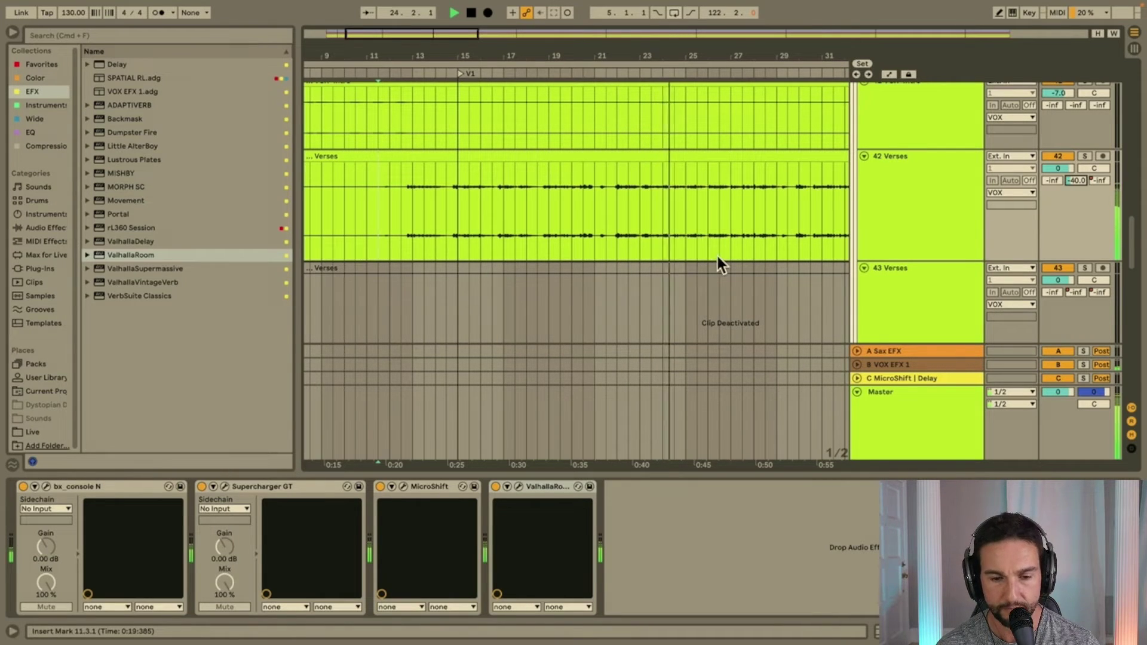
{"action": "key", "text": "space"}
Insert a new return track after the VOX EFX 1 return.
{"action": "left_click", "coordinate": [919, 363]}
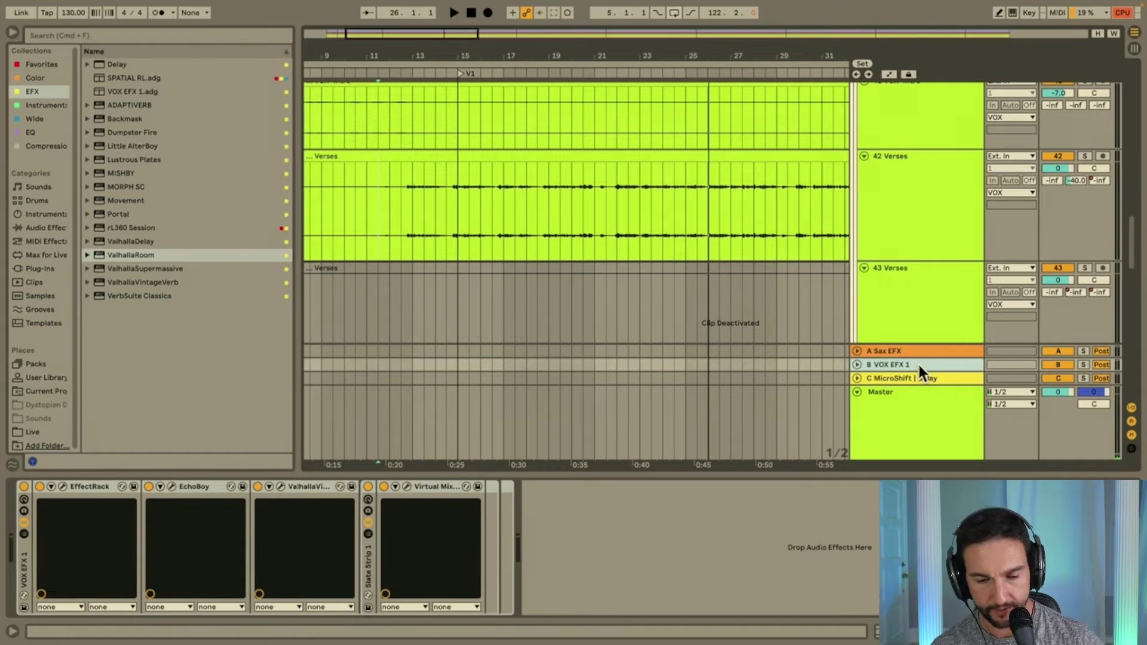
{"action": "right_click", "coordinate": [919, 370]}
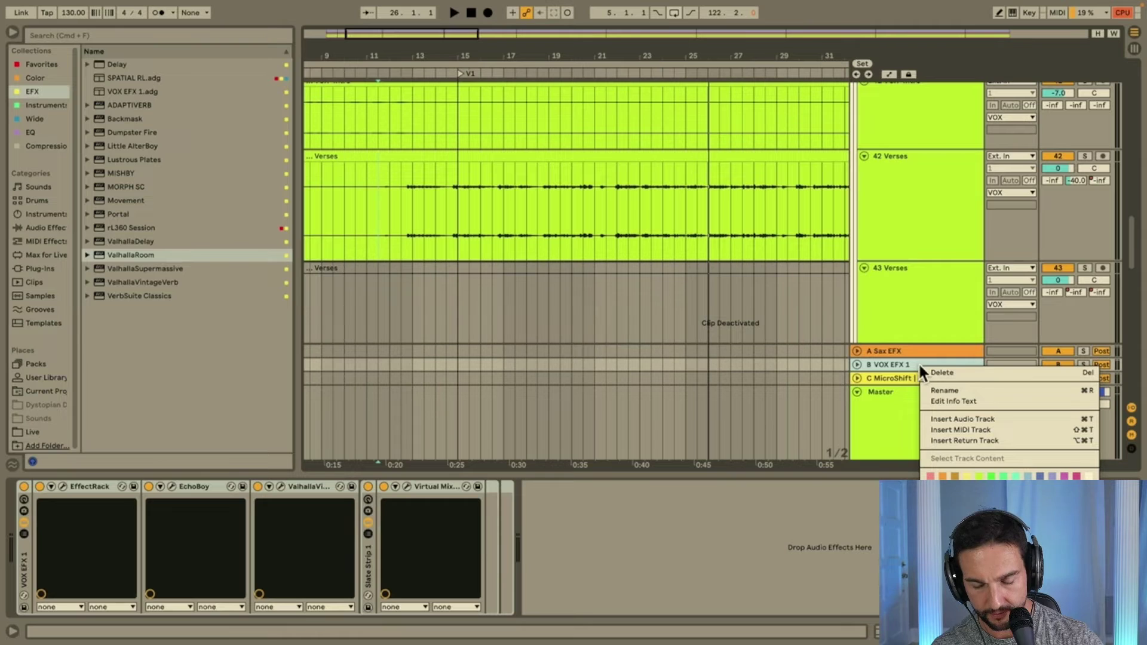
{"action": "left_click", "coordinate": [966, 439]}
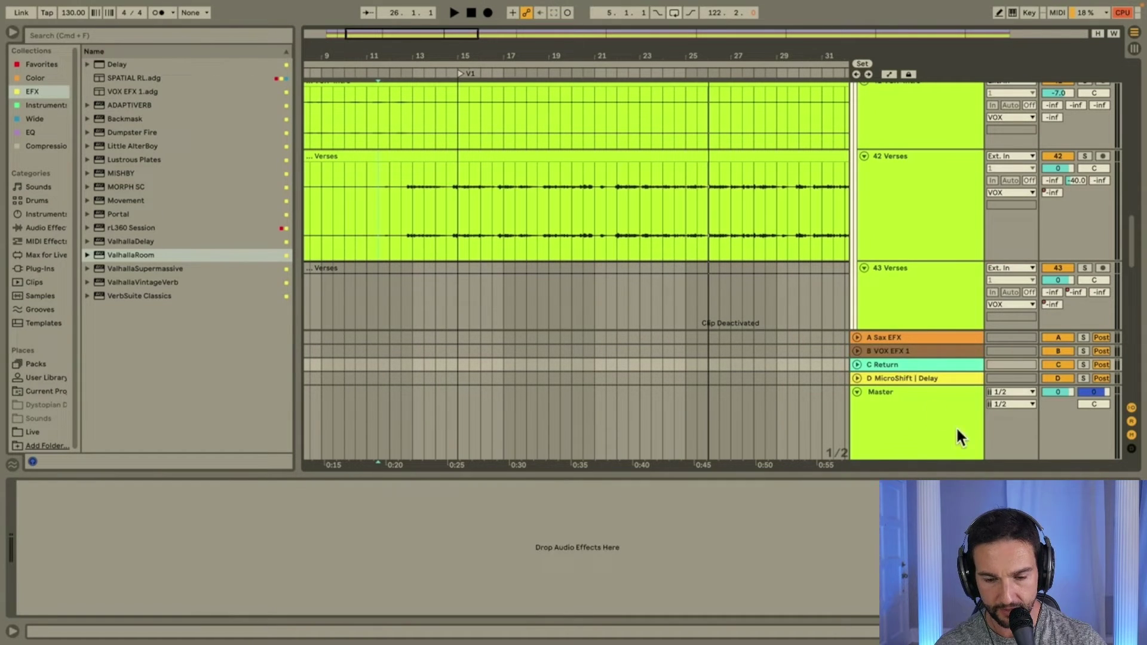
Copy the VOX EFX 1 return's whole effect chain onto the new return track C, and place the insert marker at 12.3.1 on track 42 Verses.
{"action": "left_click", "coordinate": [891, 351]}
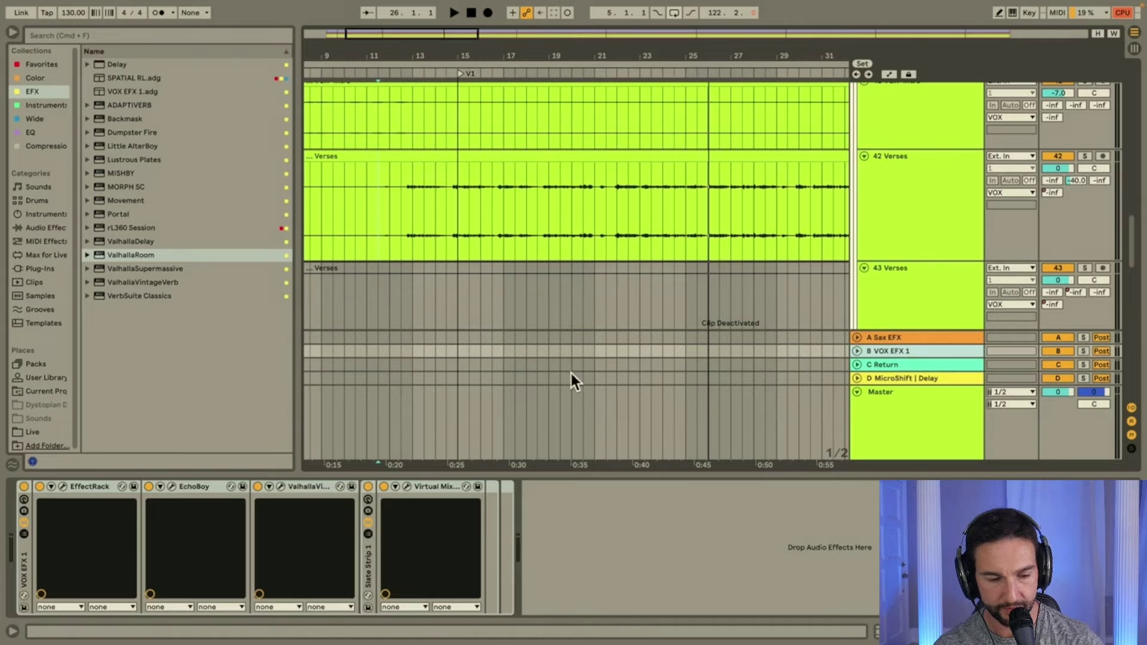
{"action": "left_click", "coordinate": [20, 558]}
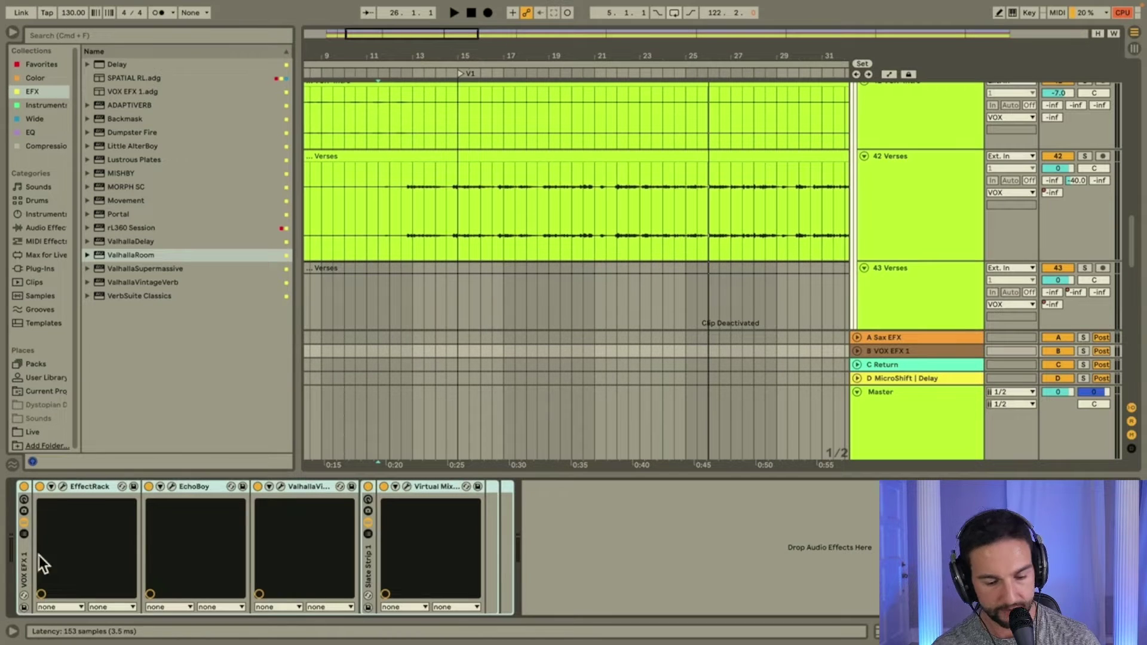
{"action": "left_click", "coordinate": [888, 351]}
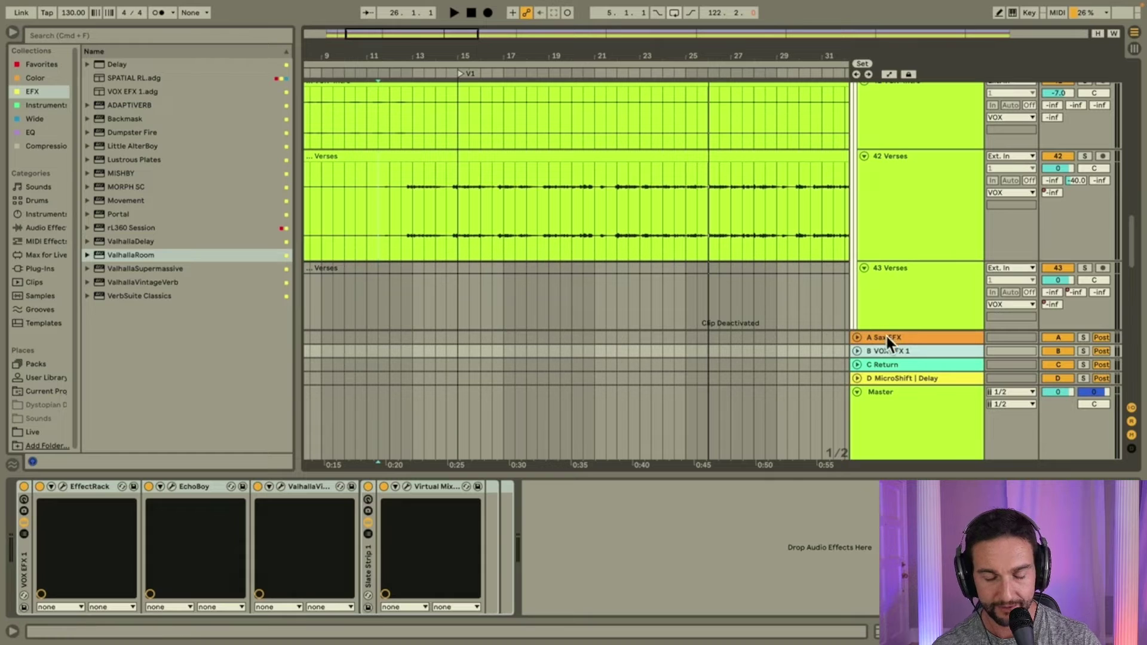
{"action": "left_click", "coordinate": [878, 364]}
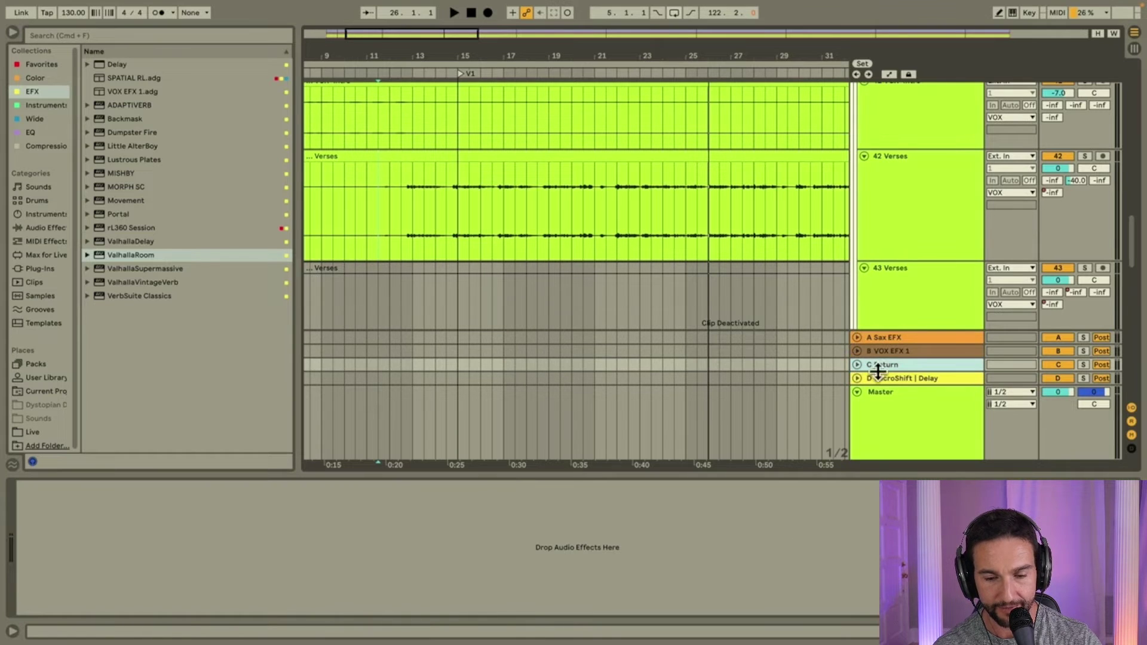
{"action": "left_click", "coordinate": [896, 353]}
{"action": "left_click", "coordinate": [26, 568]}
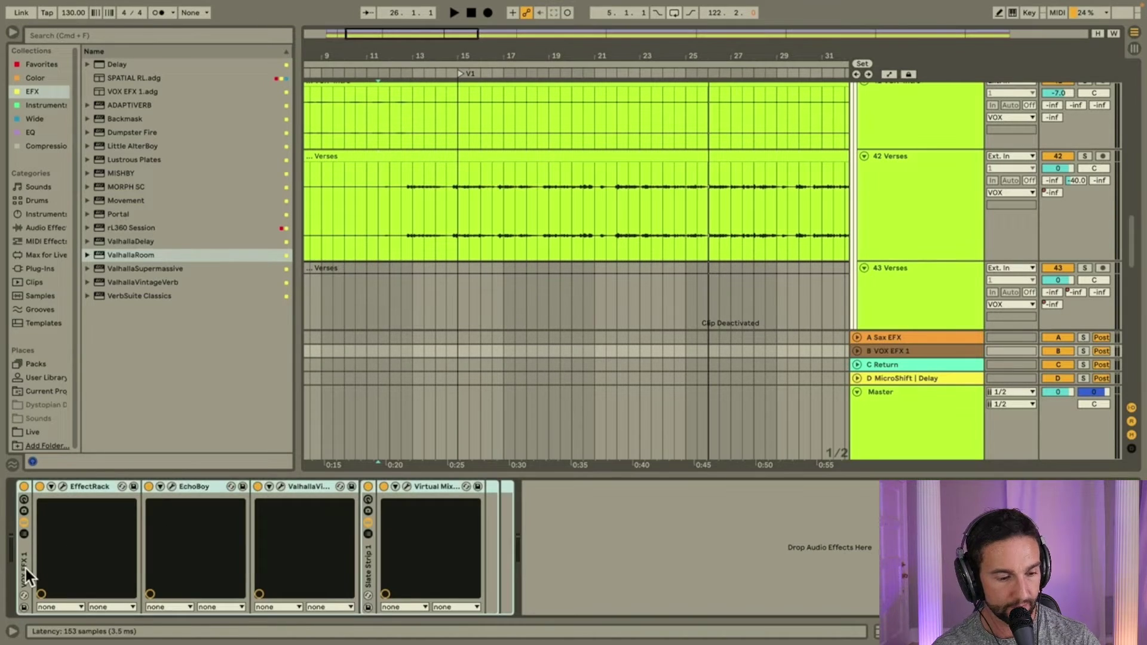
{"action": "left_click", "coordinate": [887, 364]}
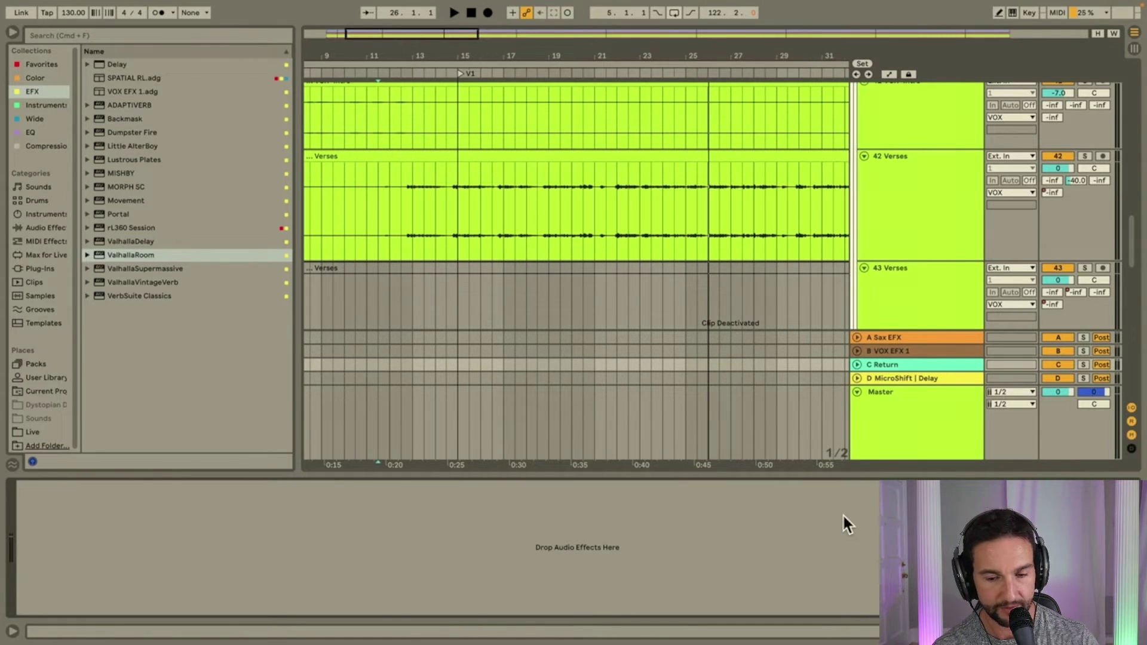
{"action": "key", "text": "super+v"}
{"action": "left_click", "coordinate": [900, 365]}
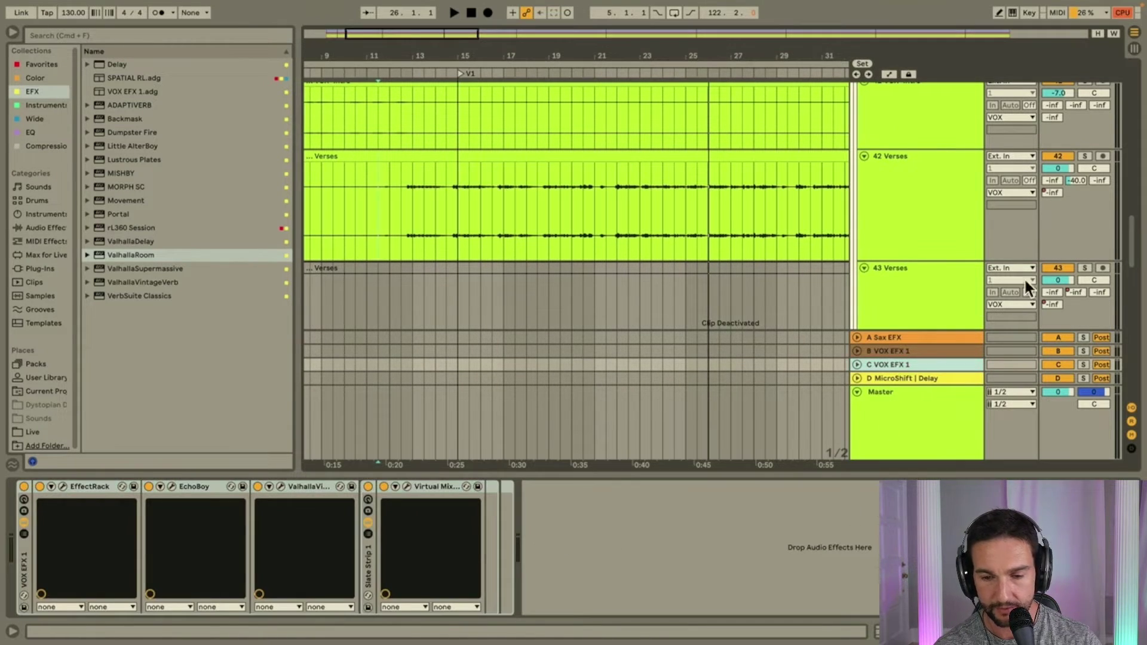
{"action": "left_click", "coordinate": [400, 224]}
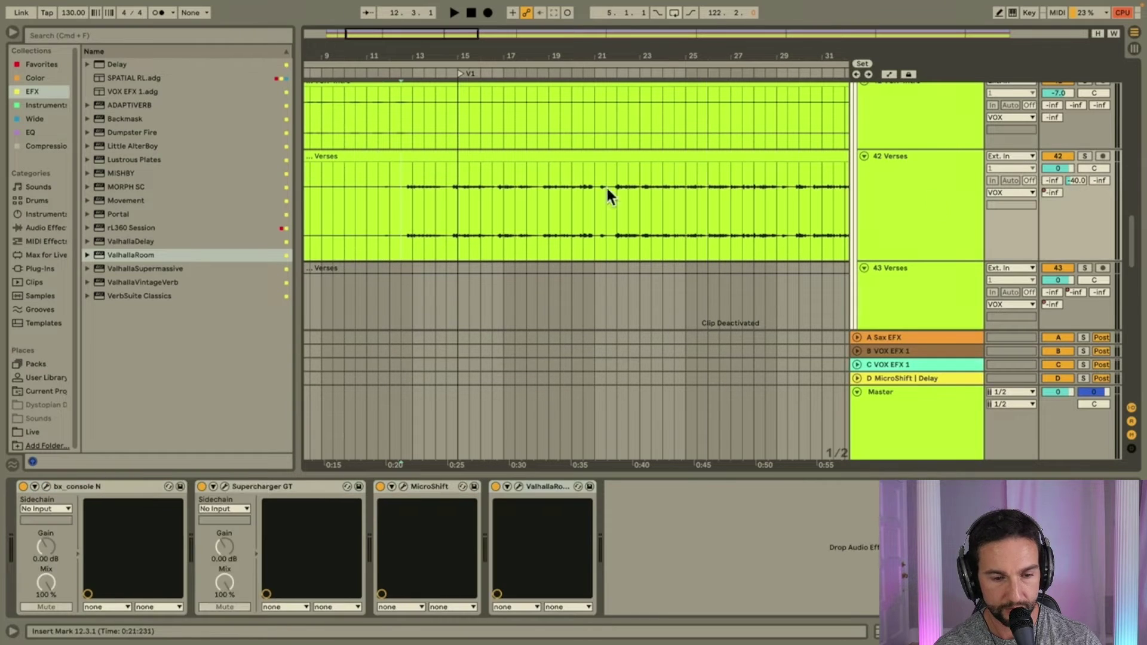
Play the verse from 12.3.1, set track 42 Verses' send to return C to -37.0 dB, and solo the track.
{"action": "key", "text": "space"}
{"action": "left_click_drag", "start_coordinate": [1080, 180], "coordinate": [1100, 158]}
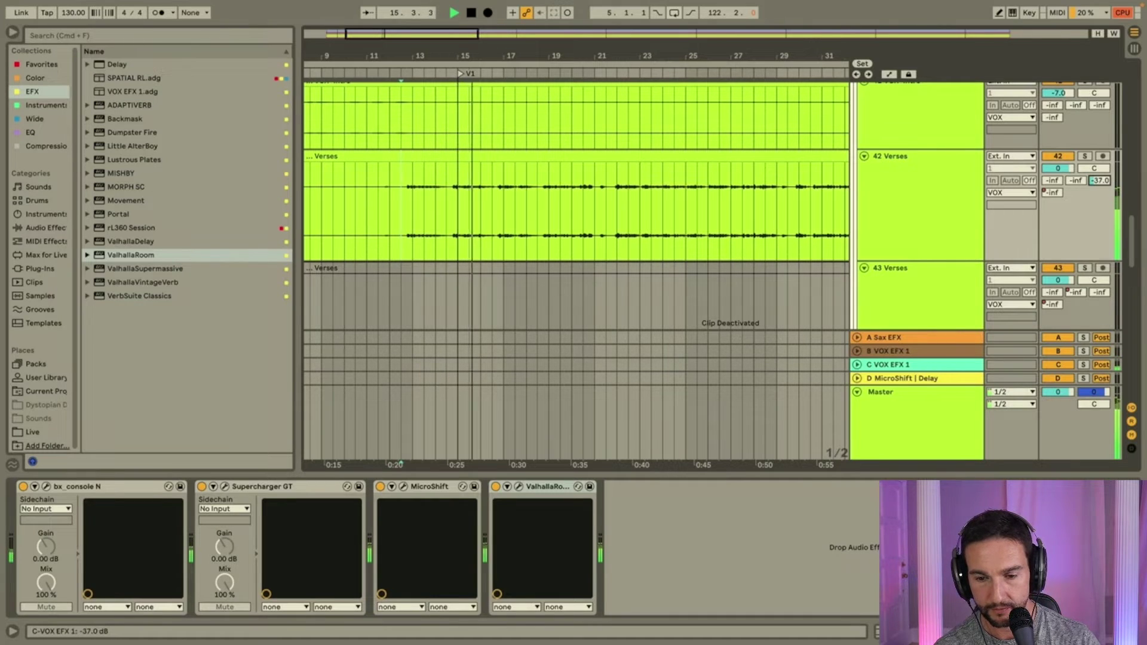
{"action": "left_click", "coordinate": [1085, 156]}
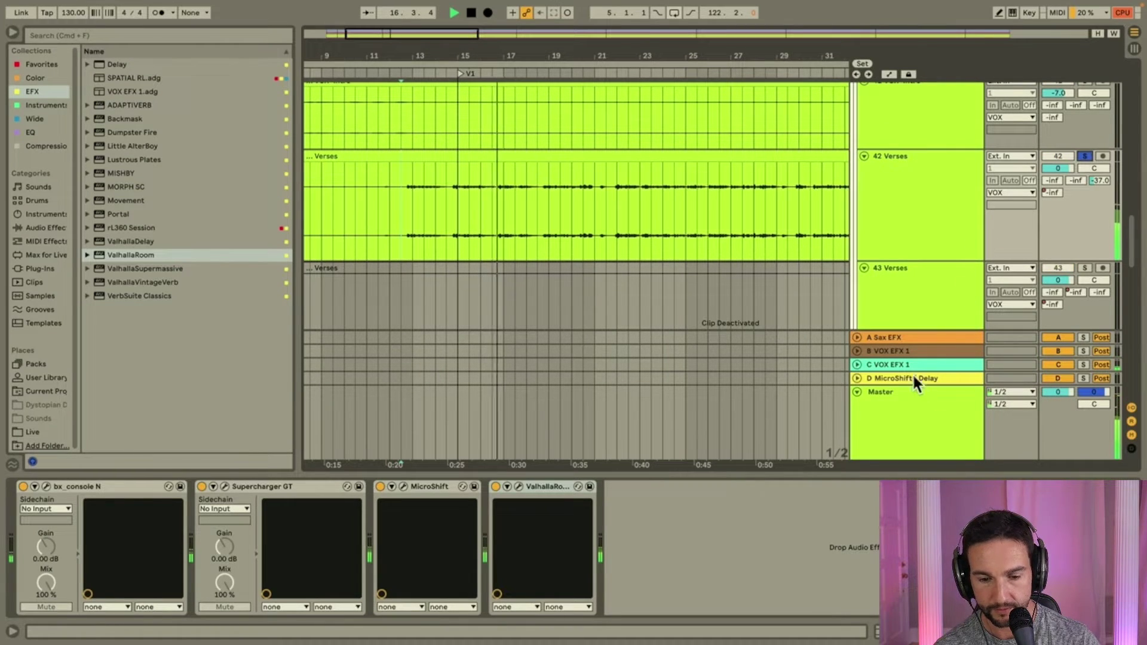
Check the Virtual Mix Rack on return C, unsolo track 42 Verses, and set its send to return C to -39.0 dB.
{"action": "left_click", "coordinate": [896, 363]}
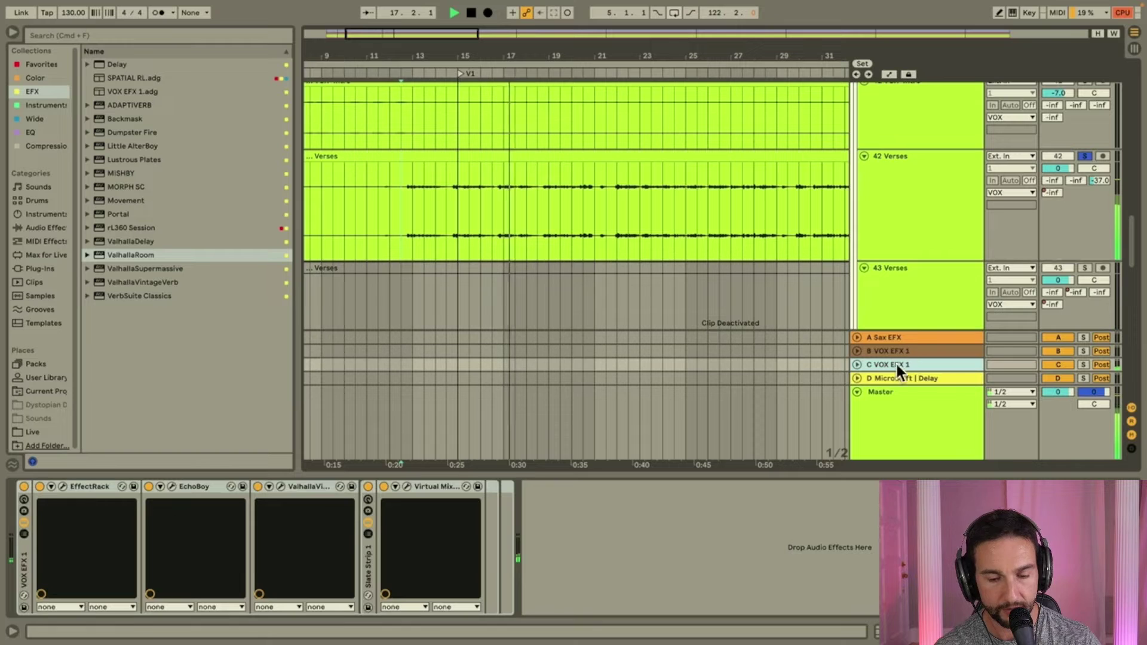
{"action": "left_click", "coordinate": [406, 485]}
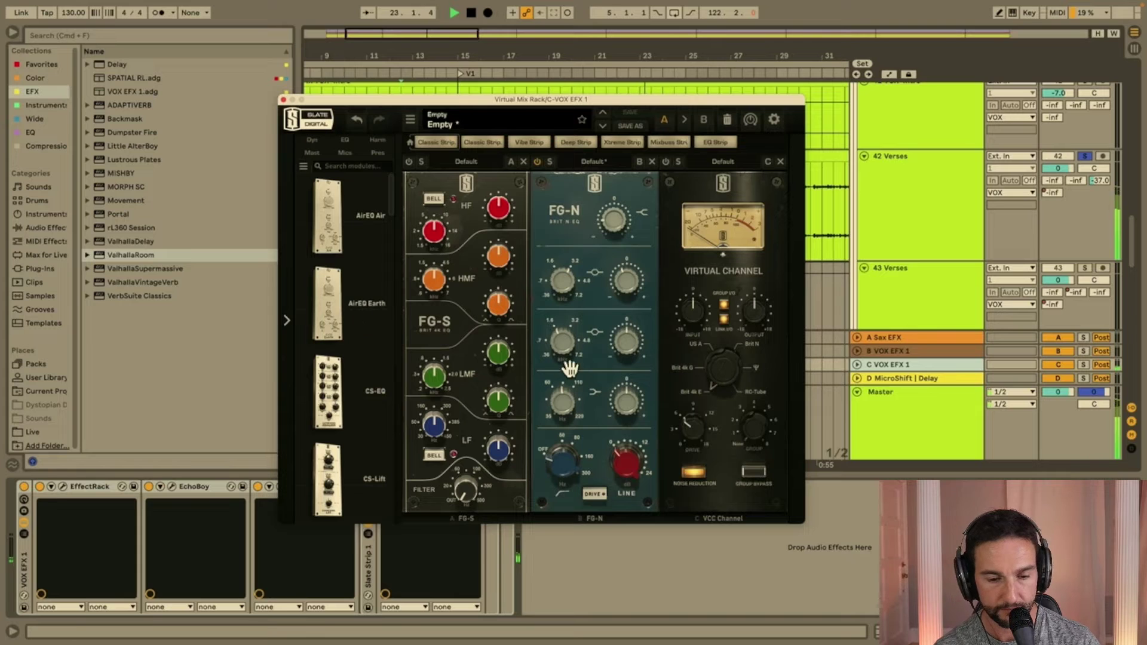
{"action": "left_click", "coordinate": [1085, 156]}
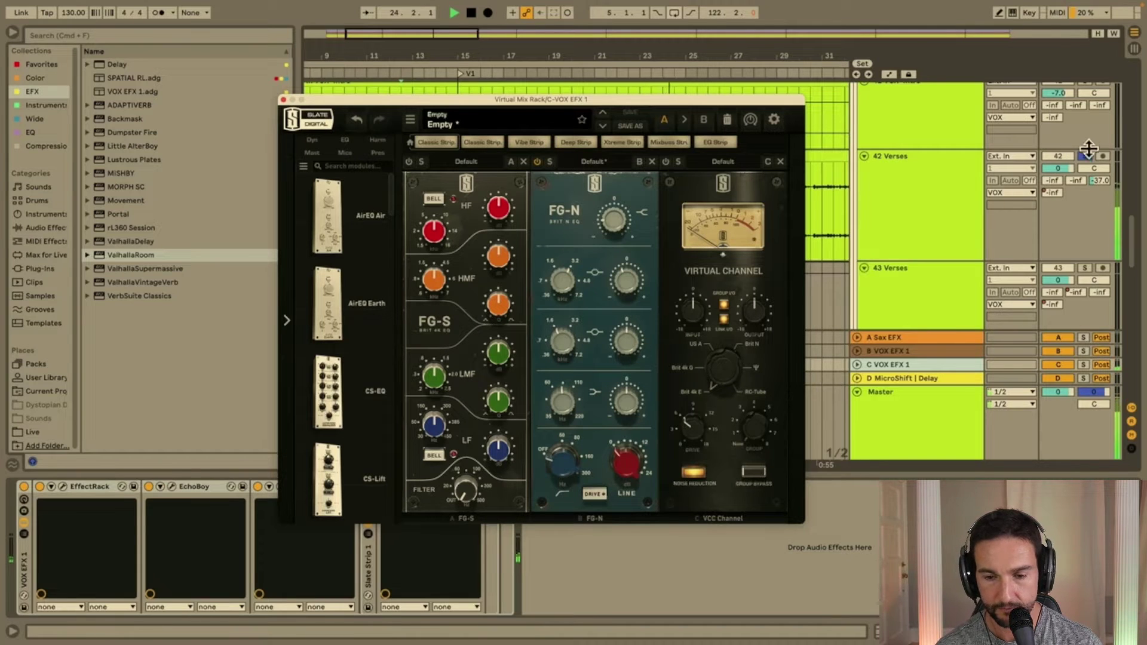
{"action": "left_click", "coordinate": [1100, 179]}
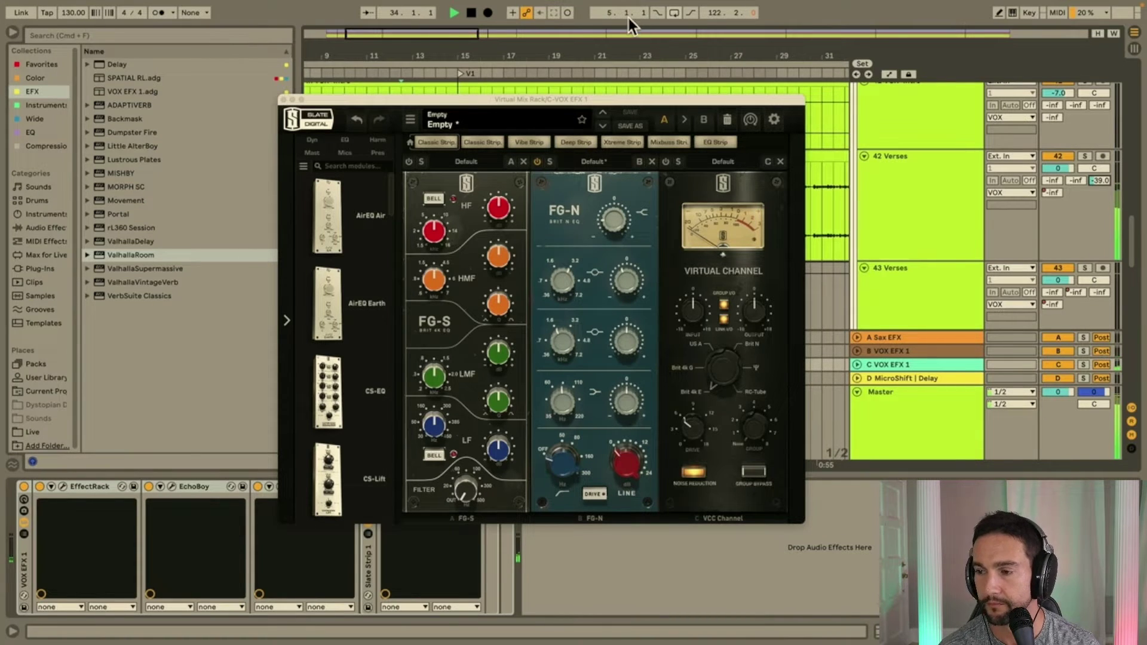
{"action": "left_click", "coordinate": [284, 99]}
Review the remaining vocal tracks from 43 Verses down to the FX group across the whole song, and stop playback.
{"action": "scroll", "coordinate": [931, 239], "scroll_direction": "down", "scroll_amount": 1}
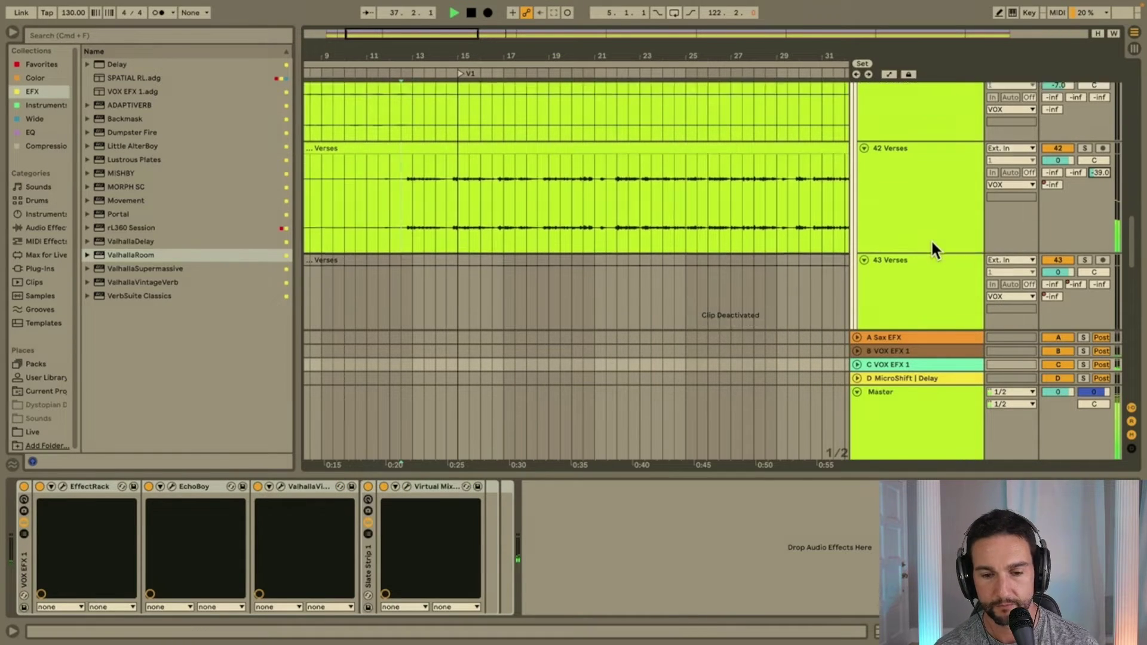
{"action": "scroll", "coordinate": [931, 239], "scroll_direction": "down", "scroll_amount": 4}
{"action": "key", "text": "w"}
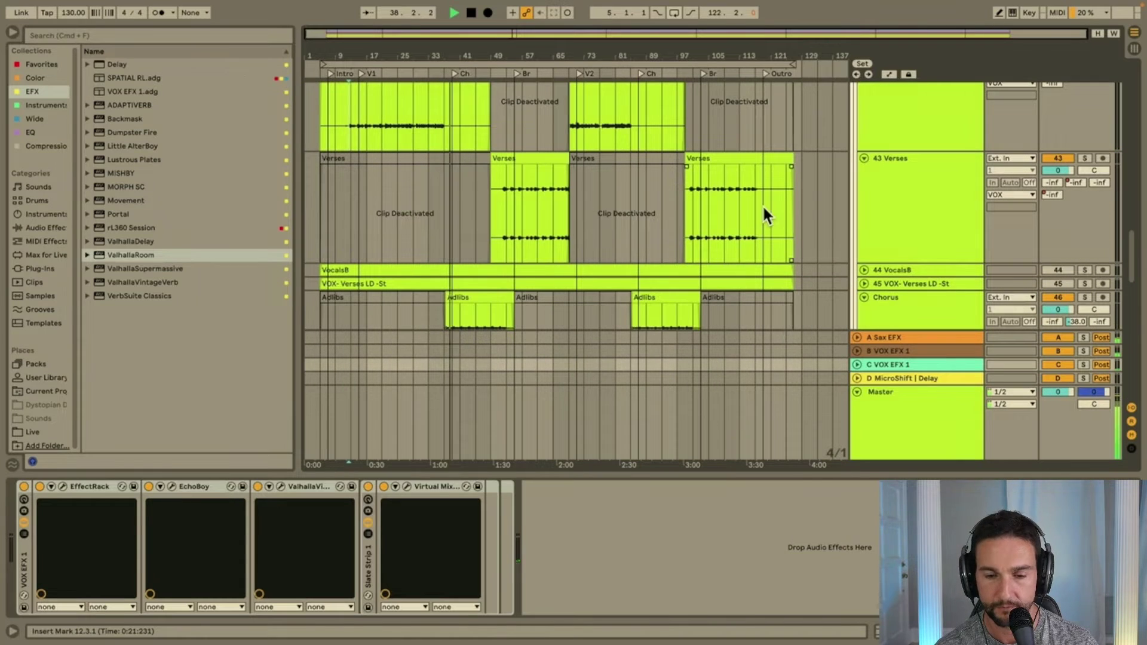
{"action": "scroll", "coordinate": [956, 261], "scroll_direction": "down", "scroll_amount": 3}
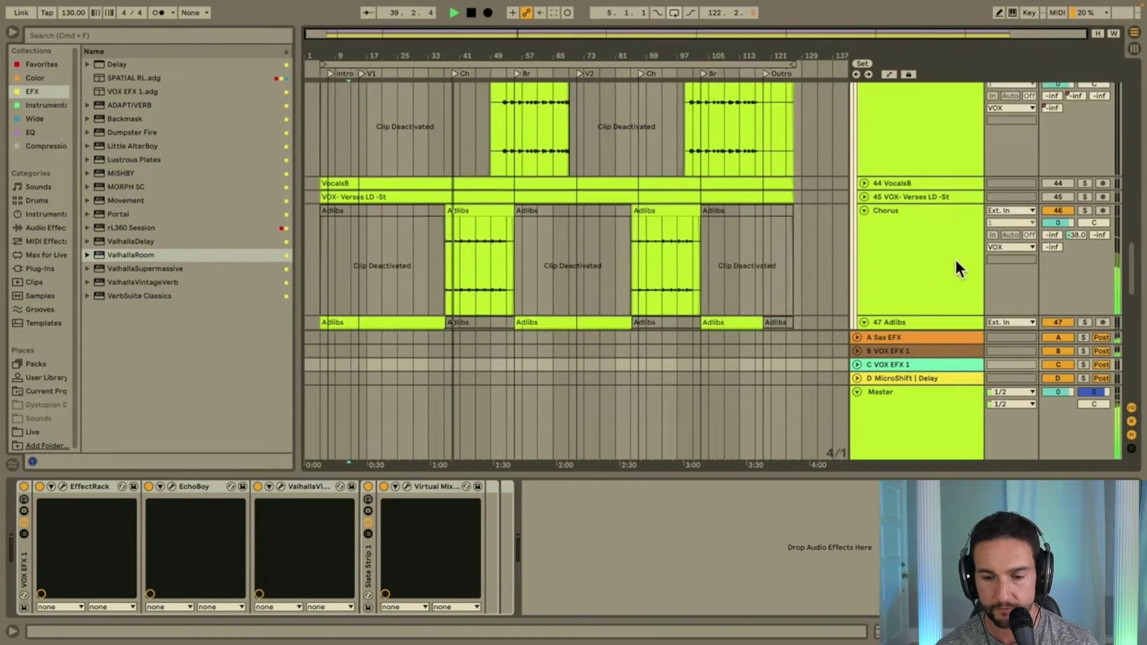
{"action": "scroll", "coordinate": [956, 262], "scroll_direction": "down", "scroll_amount": 4}
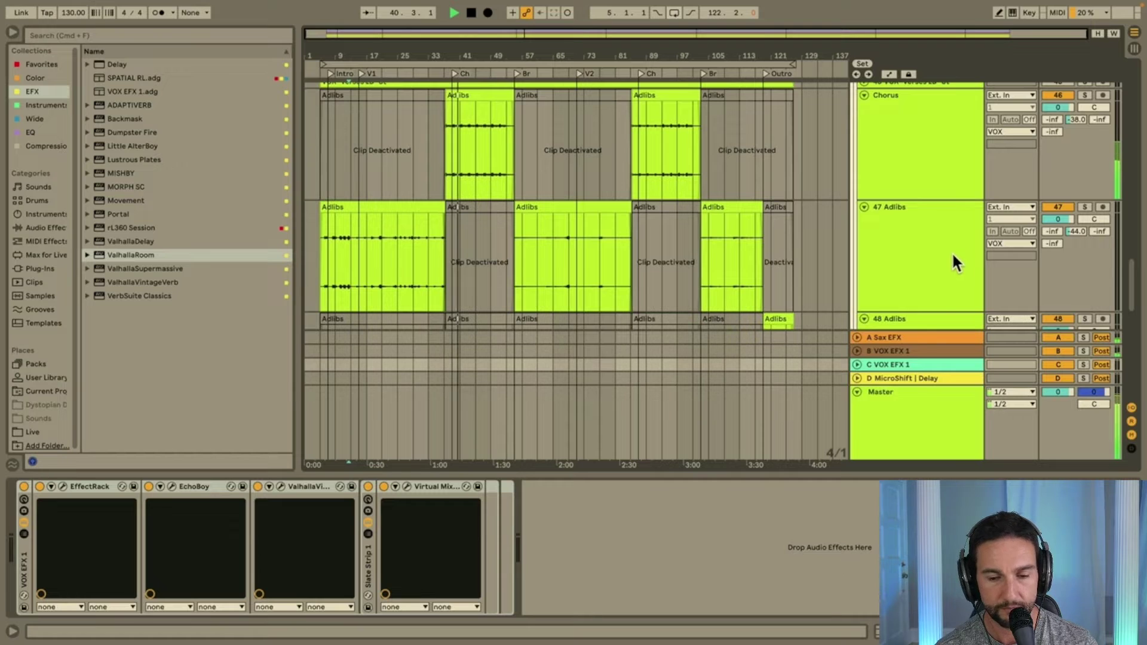
{"action": "left_click", "coordinate": [910, 320]}
{"action": "scroll", "coordinate": [911, 326], "scroll_direction": "down", "scroll_amount": 2}
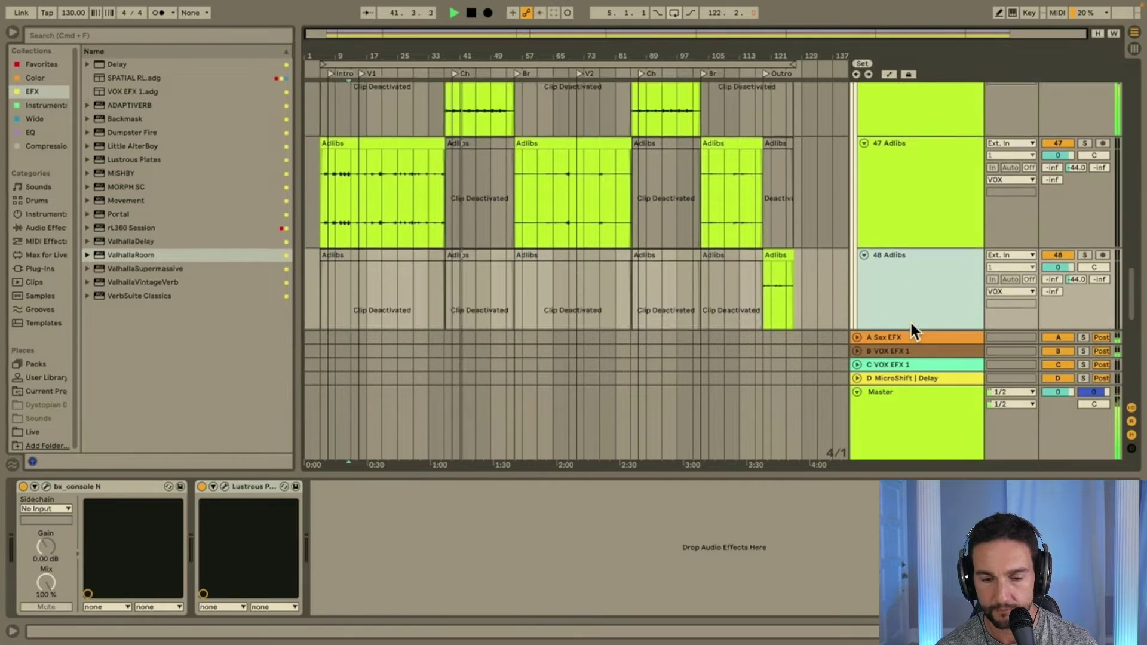
{"action": "scroll", "coordinate": [911, 326], "scroll_direction": "down", "scroll_amount": 5}
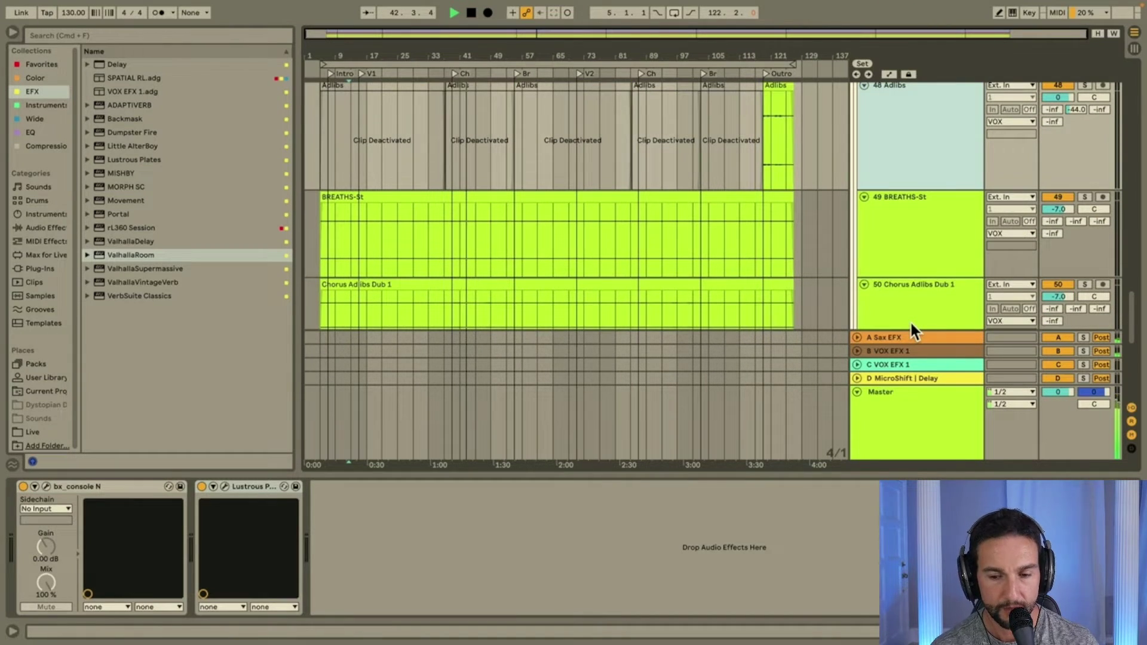
{"action": "key", "text": "space"}
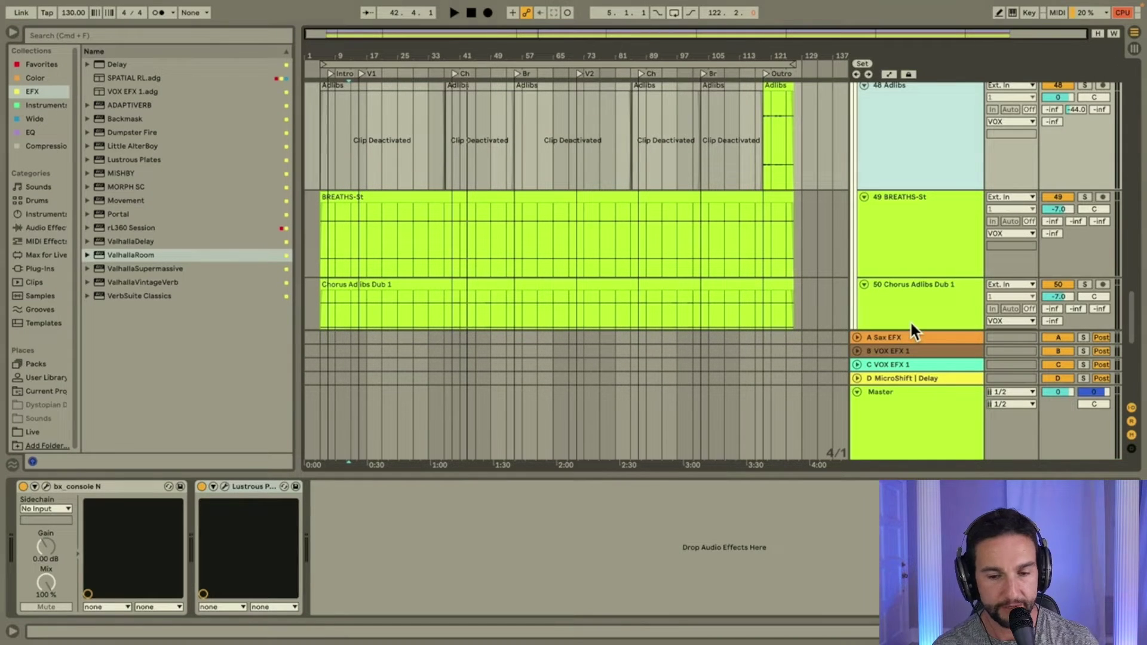
{"action": "scroll", "coordinate": [920, 240], "scroll_direction": "down", "scroll_amount": 8}
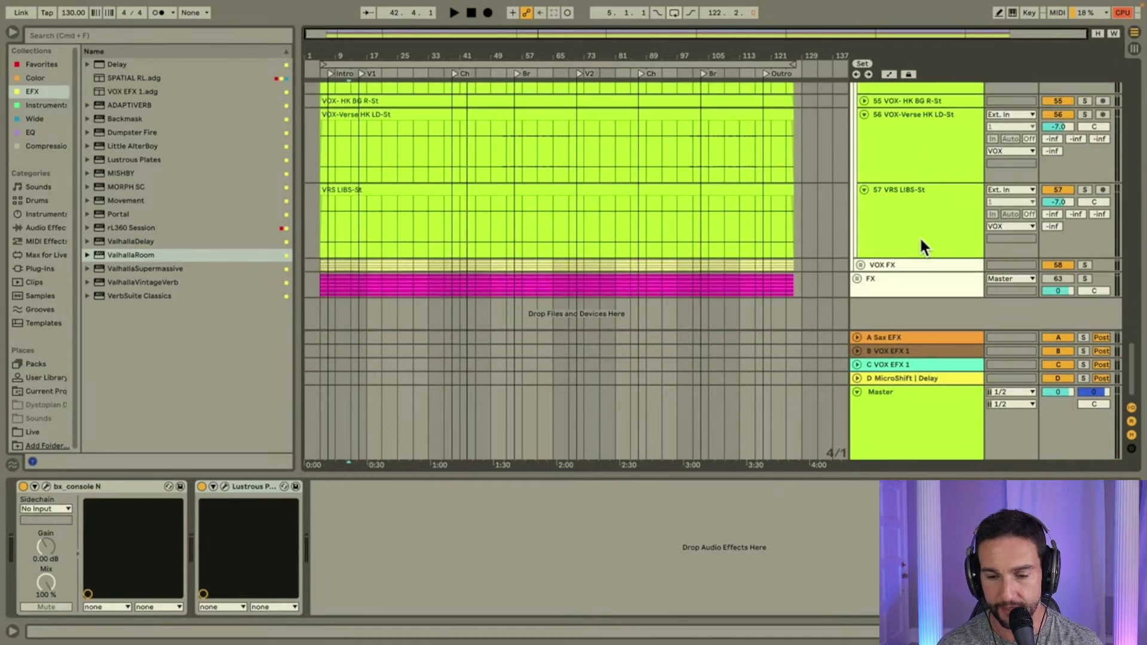
Unfold and refold the FX group, and listen to the song's opening from 5.1.1 before stopping.
{"action": "left_click", "coordinate": [872, 279]}
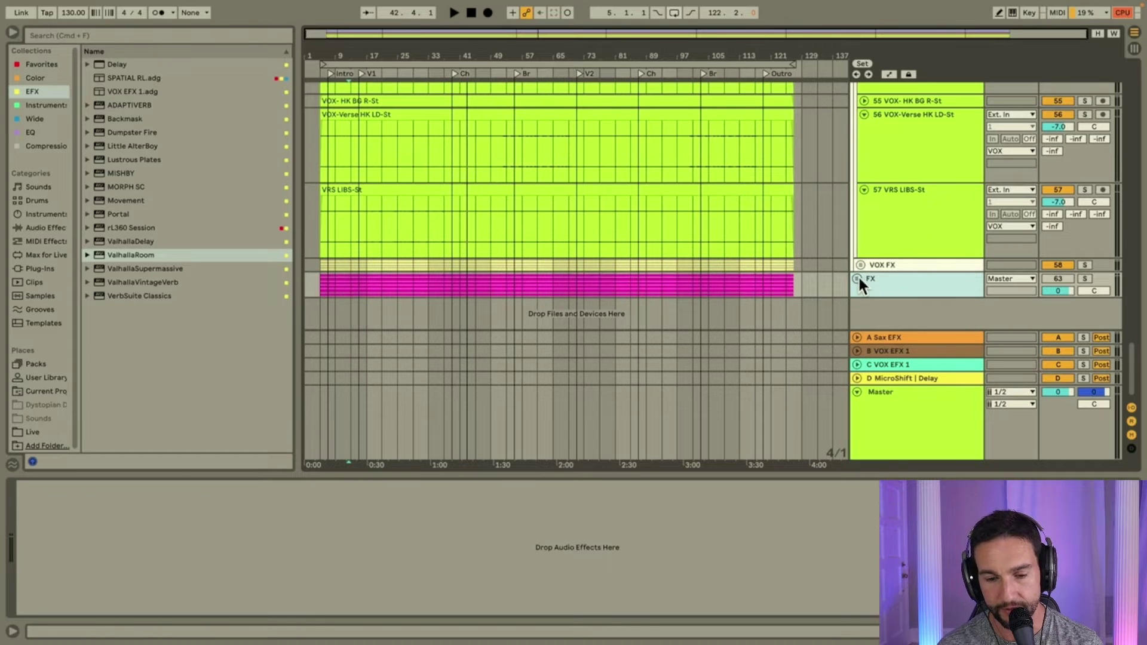
{"action": "left_click", "coordinate": [858, 278]}
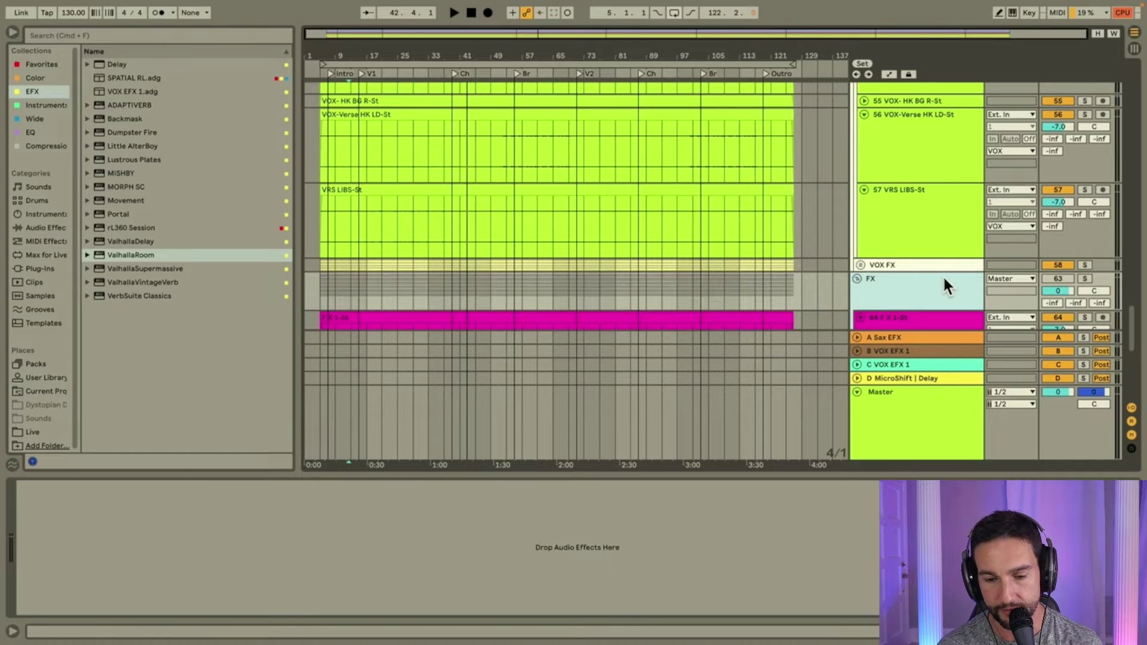
{"action": "left_click", "coordinate": [857, 279]}
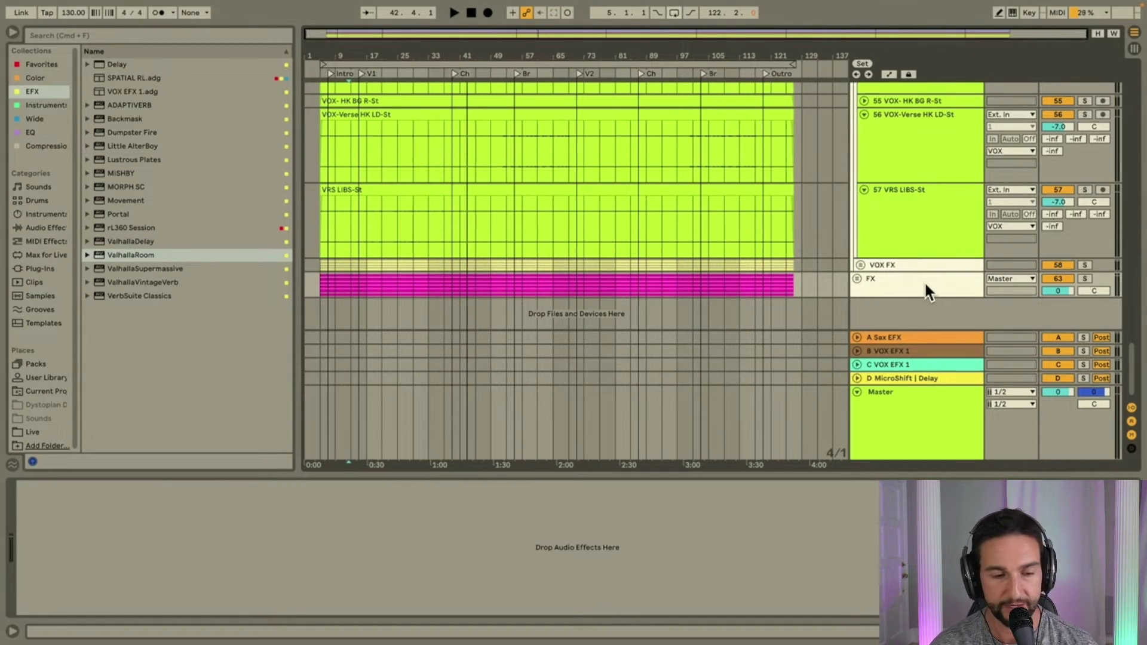
{"action": "left_click", "coordinate": [532, 61]}
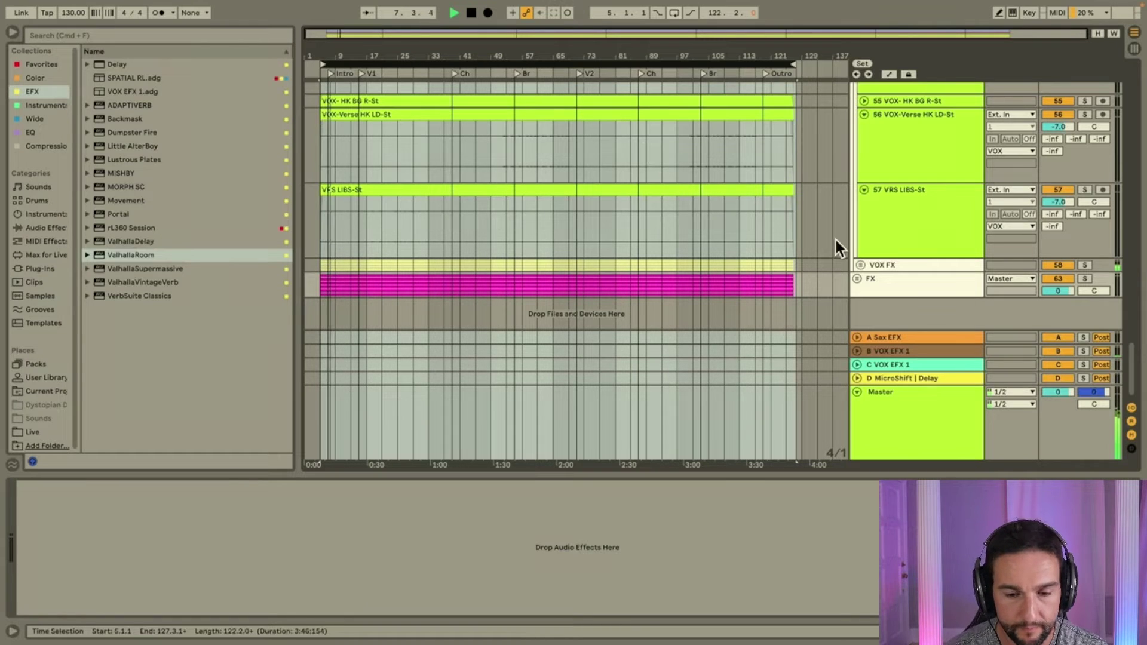
{"action": "left_click", "coordinate": [920, 302]}
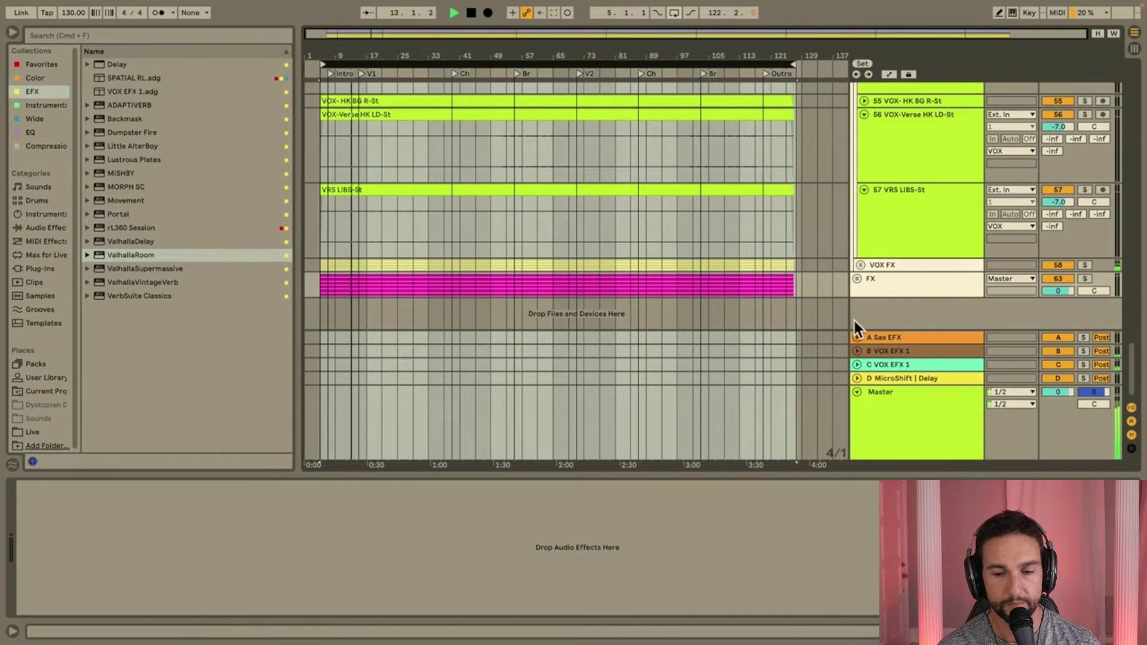
{"action": "left_click", "coordinate": [895, 283]}
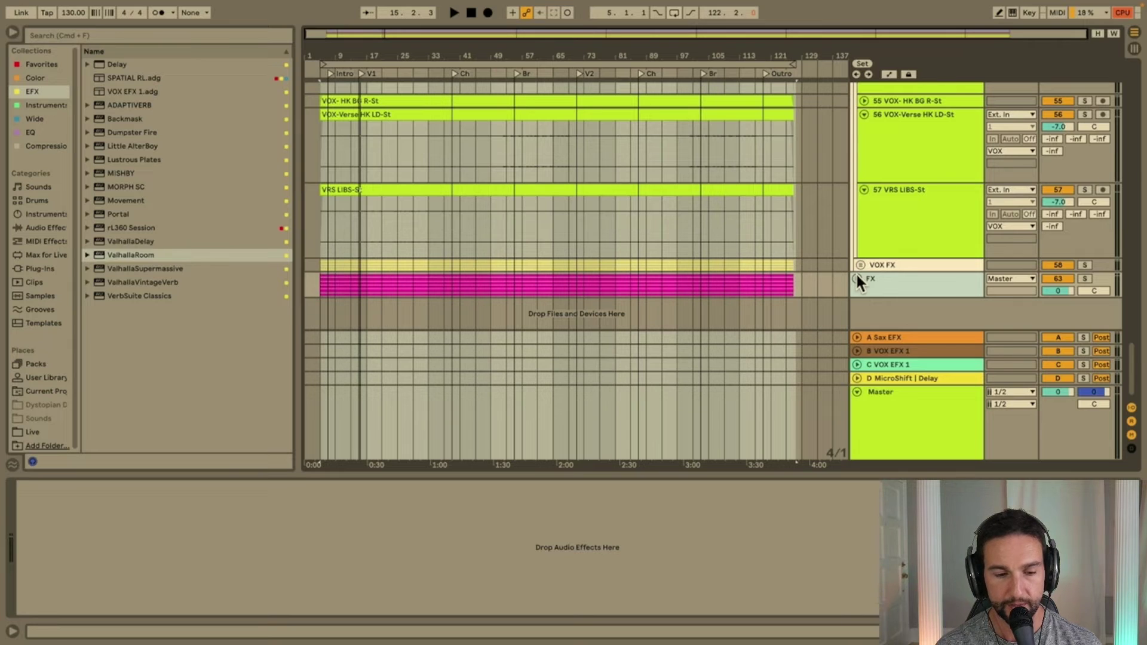
Unfold the VOX FX group, solo track 59 Mirrors - Vox-St, and play it from 13.1.1 before stopping.
{"action": "scroll", "coordinate": [859, 275], "scroll_direction": "down", "scroll_amount": 4}
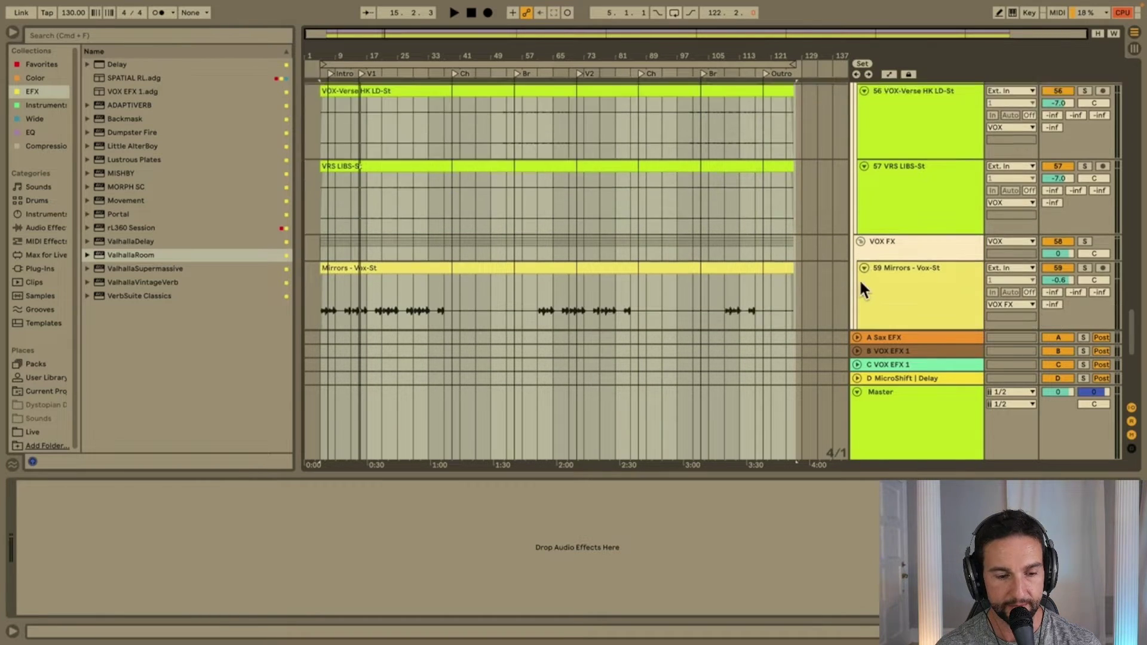
{"action": "left_click", "coordinate": [400, 233]}
{"action": "left_click", "coordinate": [351, 200]}
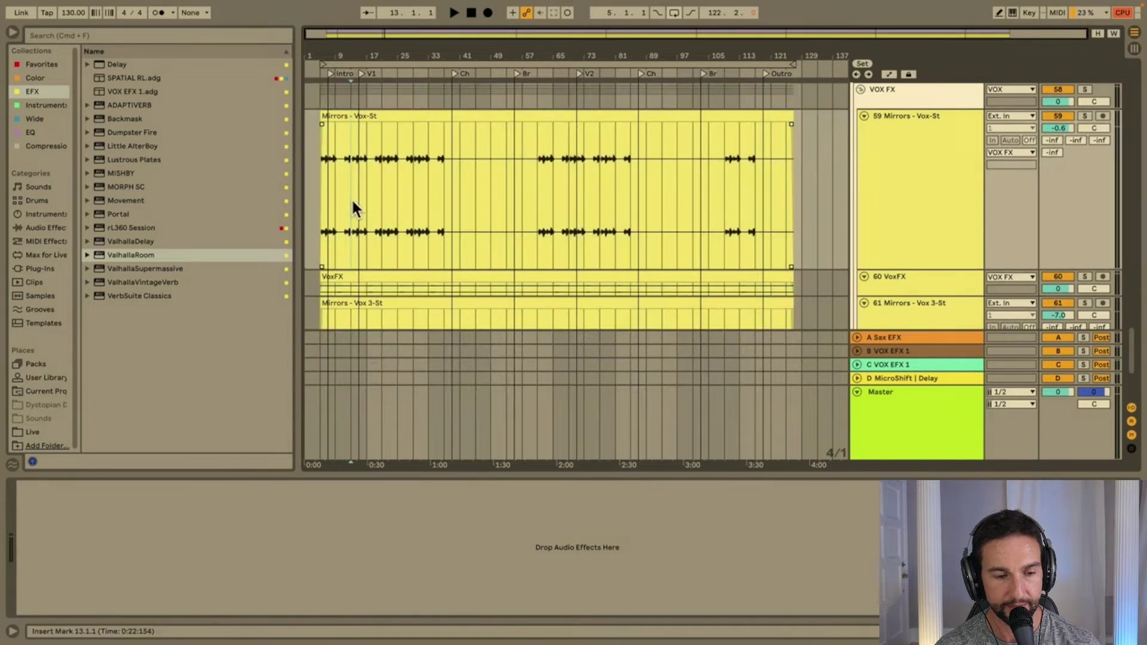
{"action": "left_click", "coordinate": [1084, 115]}
{"action": "key", "text": "space"}
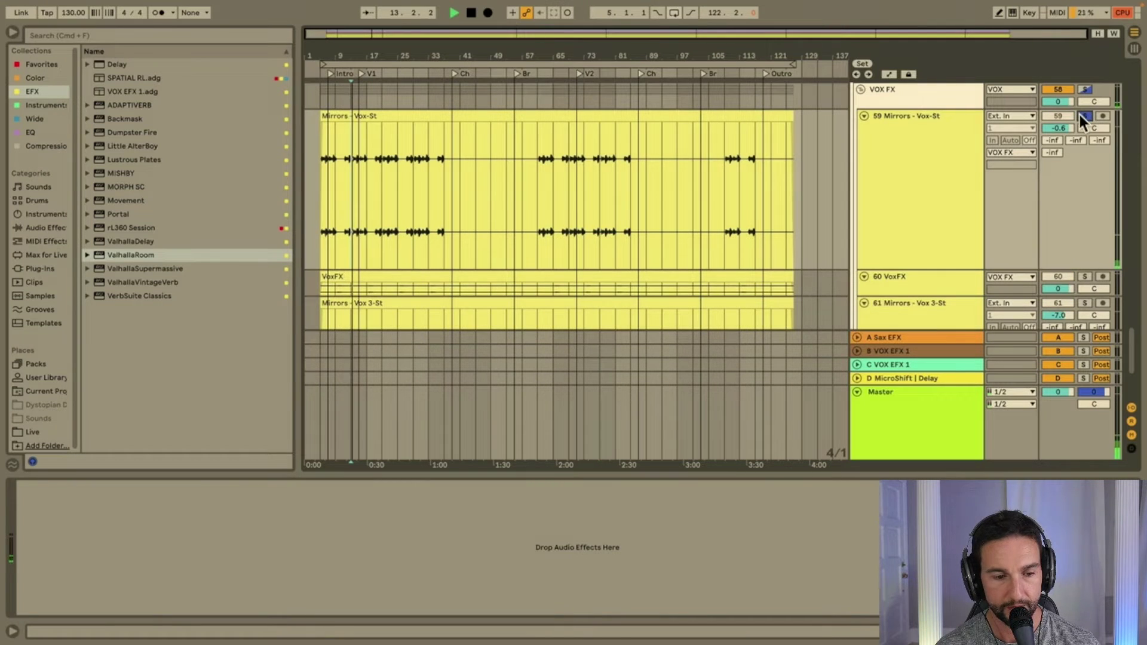
{"action": "left_click", "coordinate": [916, 154]}
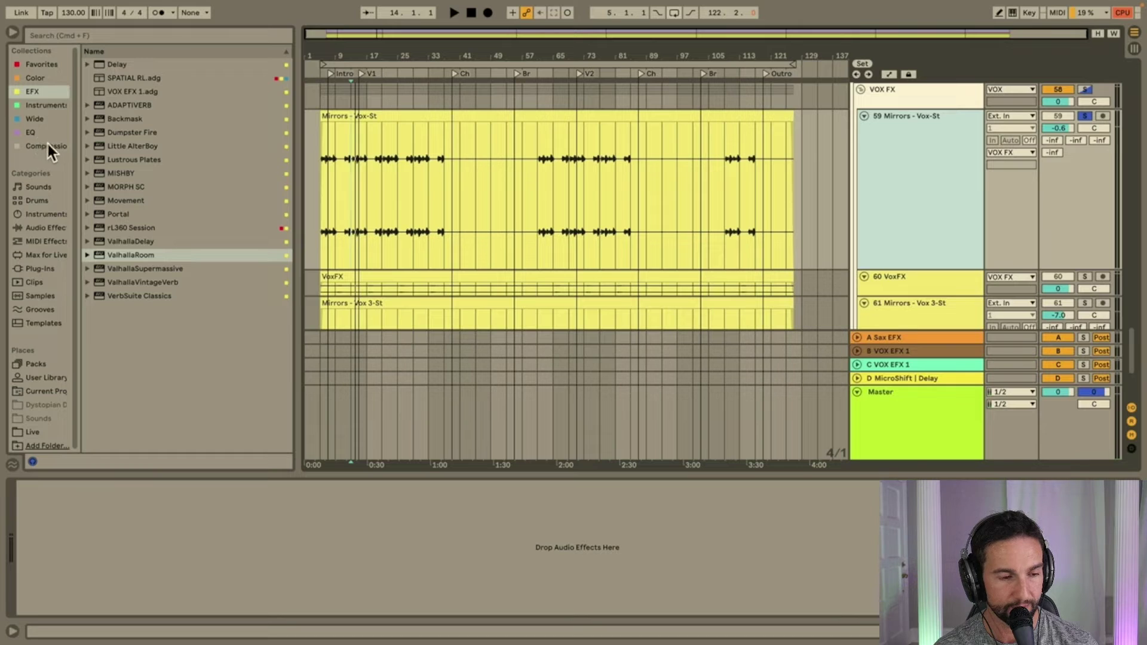
Add rL360 Session from the Favorites to track 59 and place its source behind the listener at azimuth -178 and distance 4 ft.
{"action": "left_click", "coordinate": [42, 64]}
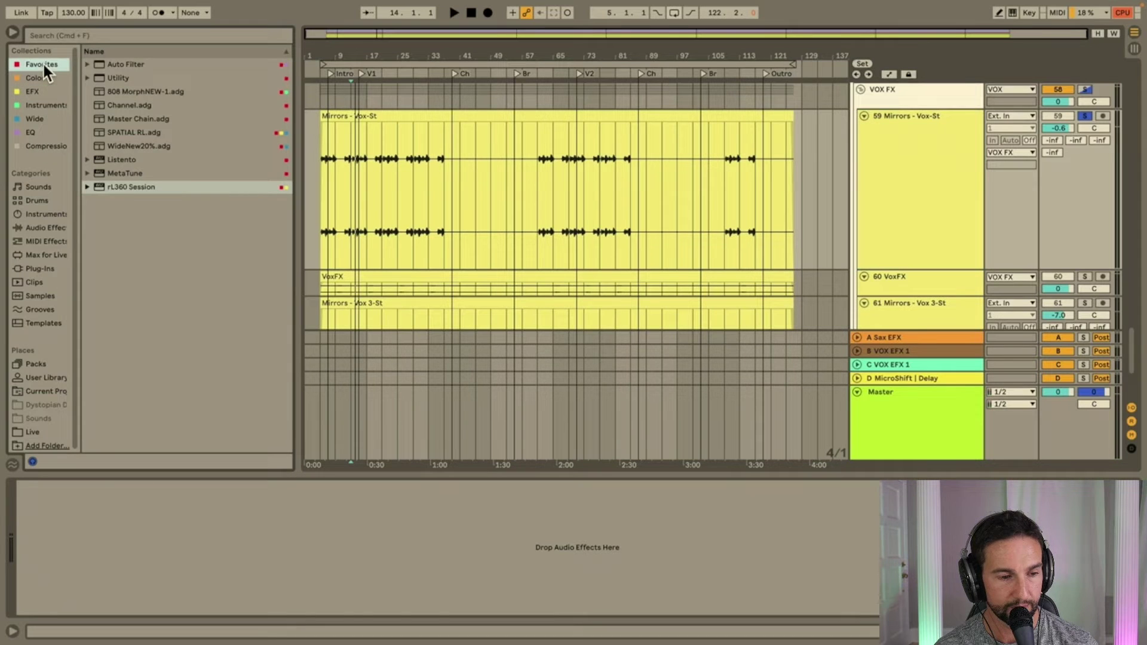
{"action": "double_click", "coordinate": [131, 187]}
{"action": "mouse_move", "coordinate": [463, 229]}
{"action": "left_mouse_down"}
{"action": "mouse_move", "coordinate": [469, 242]}
{"action": "mouse_move", "coordinate": [456, 247]}
{"action": "mouse_move", "coordinate": [471, 248]}
{"action": "mouse_move", "coordinate": [449, 246]}
{"action": "mouse_move", "coordinate": [478, 247]}
{"action": "mouse_move", "coordinate": [462, 247]}
{"action": "left_mouse_up"}
{"action": "key", "text": "space"}
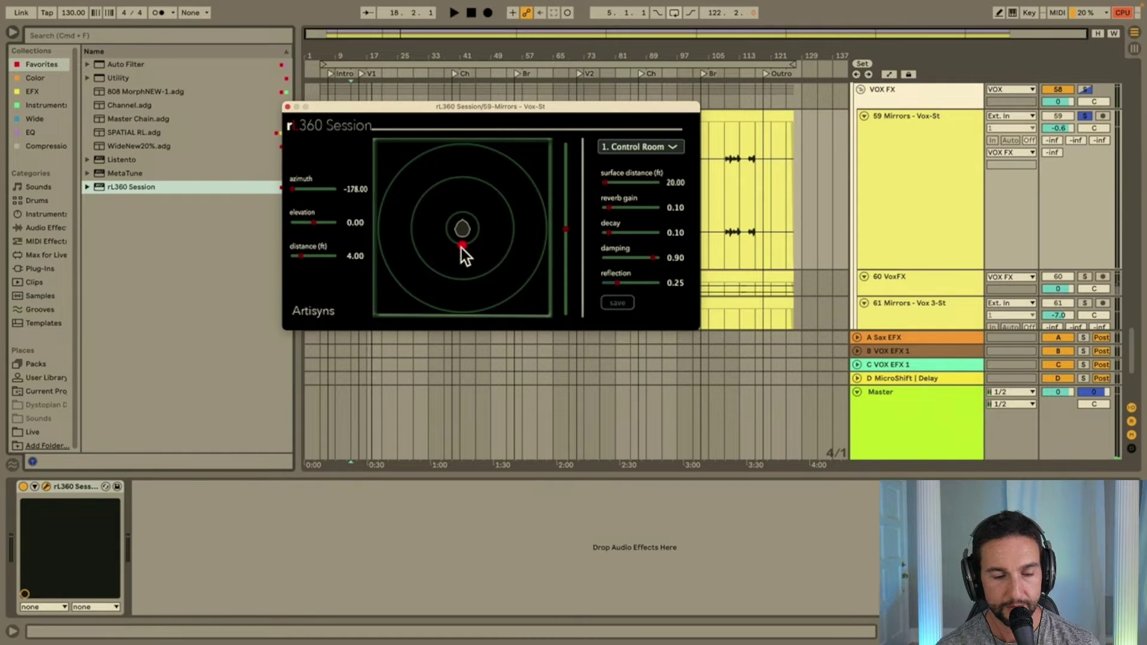
Show rL360 Session's parameters in the device chain and add the Max for Live LFO after it on track 59.
{"action": "left_click", "coordinate": [34, 487]}
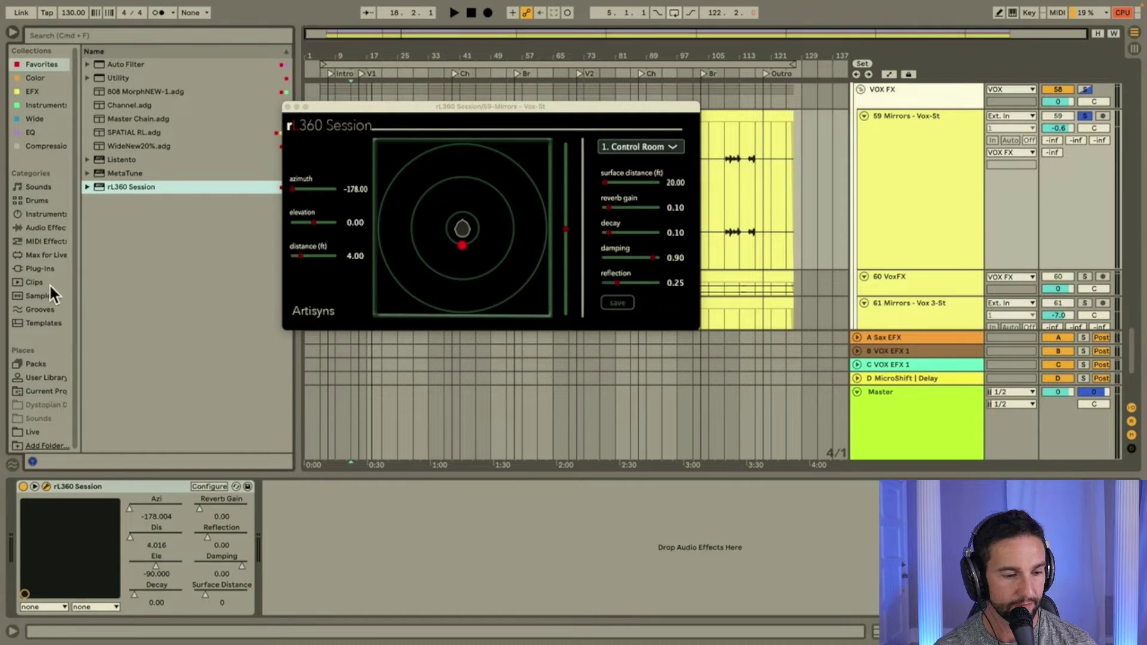
{"action": "left_click", "coordinate": [47, 256]}
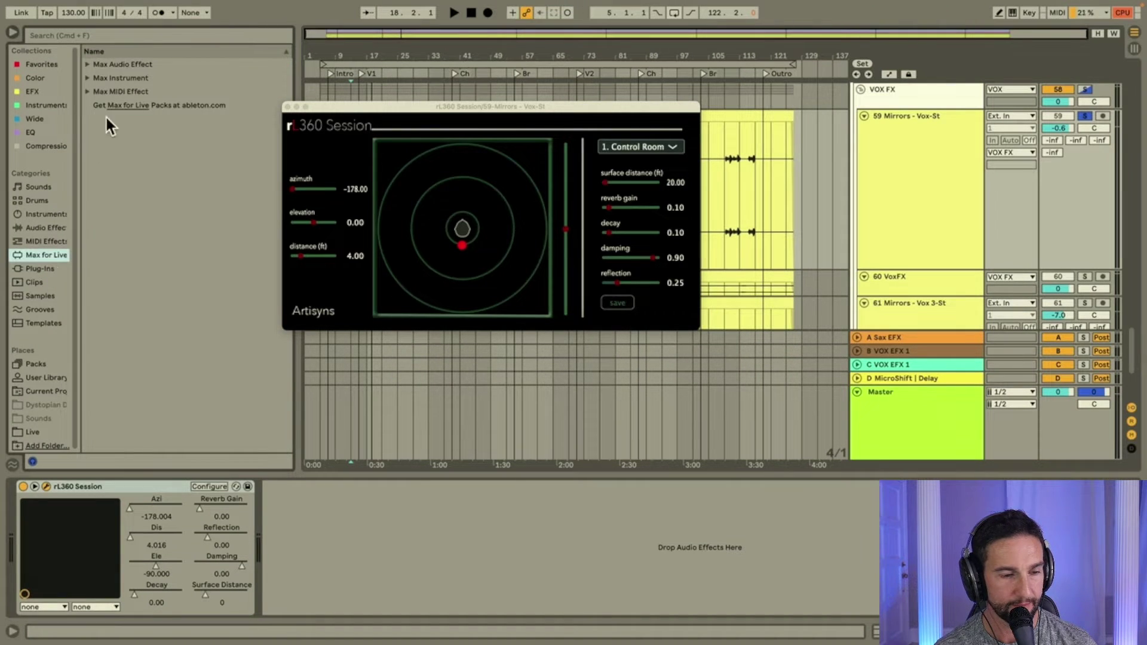
{"action": "left_click", "coordinate": [87, 64]}
{"action": "left_click_drag", "start_coordinate": [127, 191], "coordinate": [311, 522]}
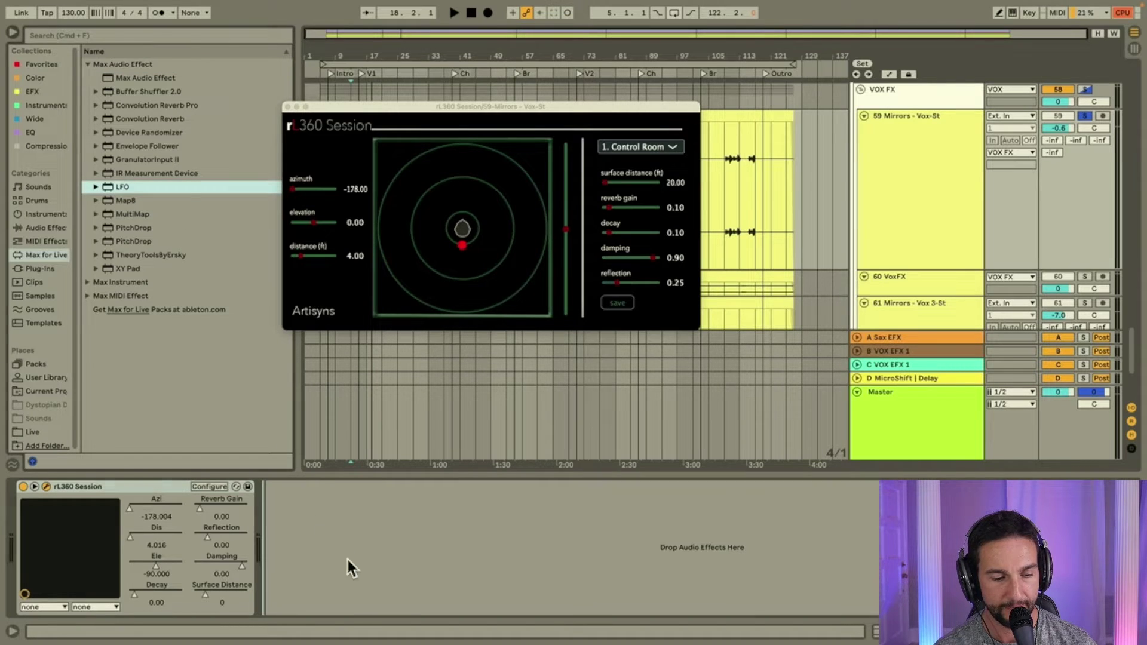
{"action": "left_click_drag", "start_coordinate": [347, 560], "coordinate": [348, 560]}
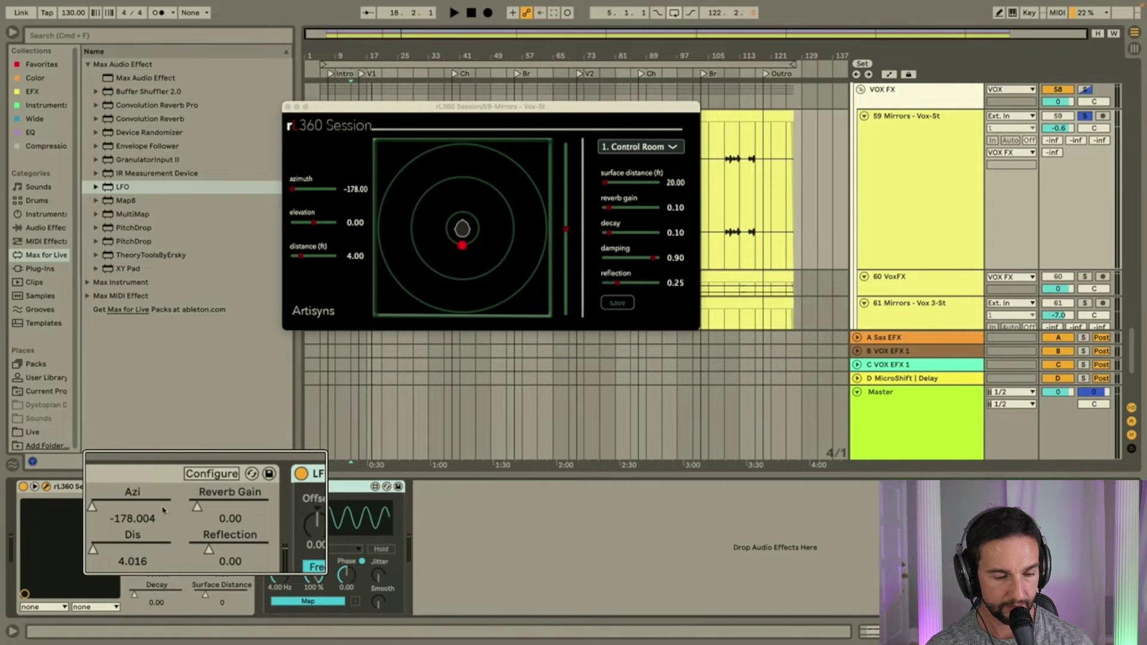
Map the LFO to rL360 Session's Azi parameter and lower the LFO depth to 0.75%.
{"action": "left_click", "coordinate": [309, 601]}
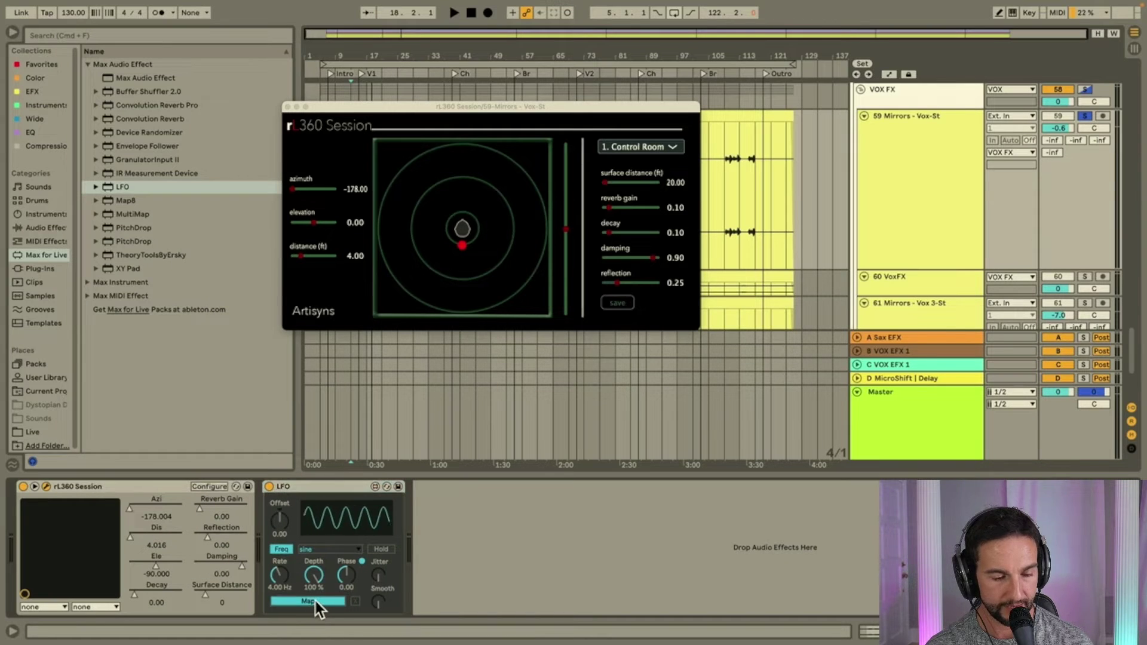
{"action": "left_click", "coordinate": [126, 507]}
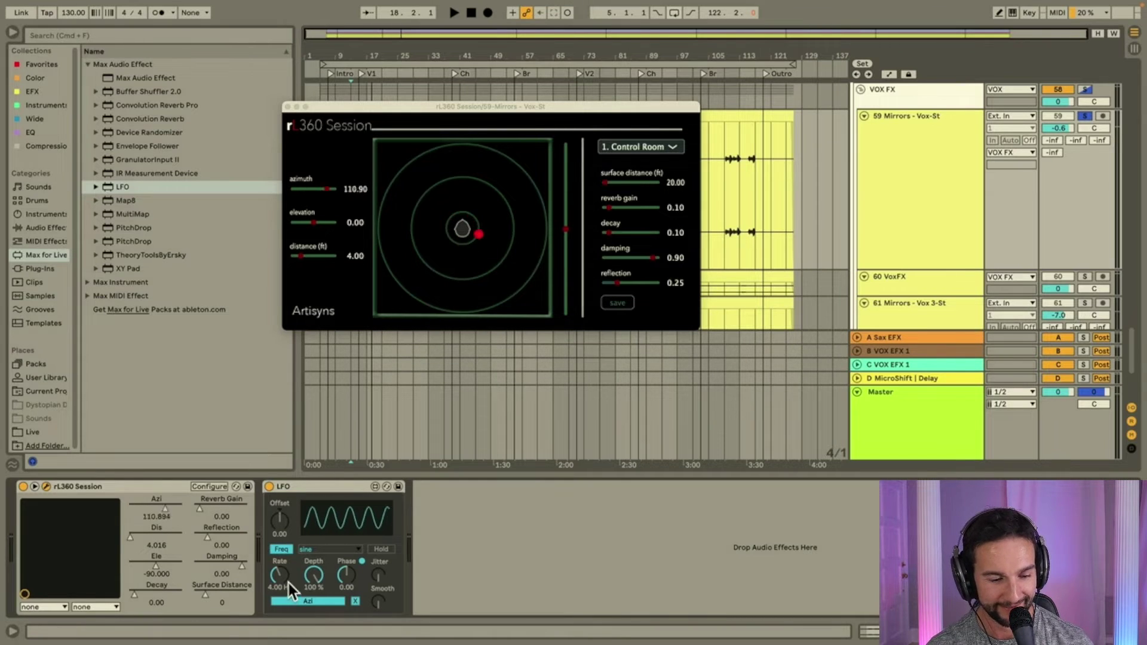
{"action": "left_click_drag", "start_coordinate": [313, 575], "coordinate": [313, 630]}
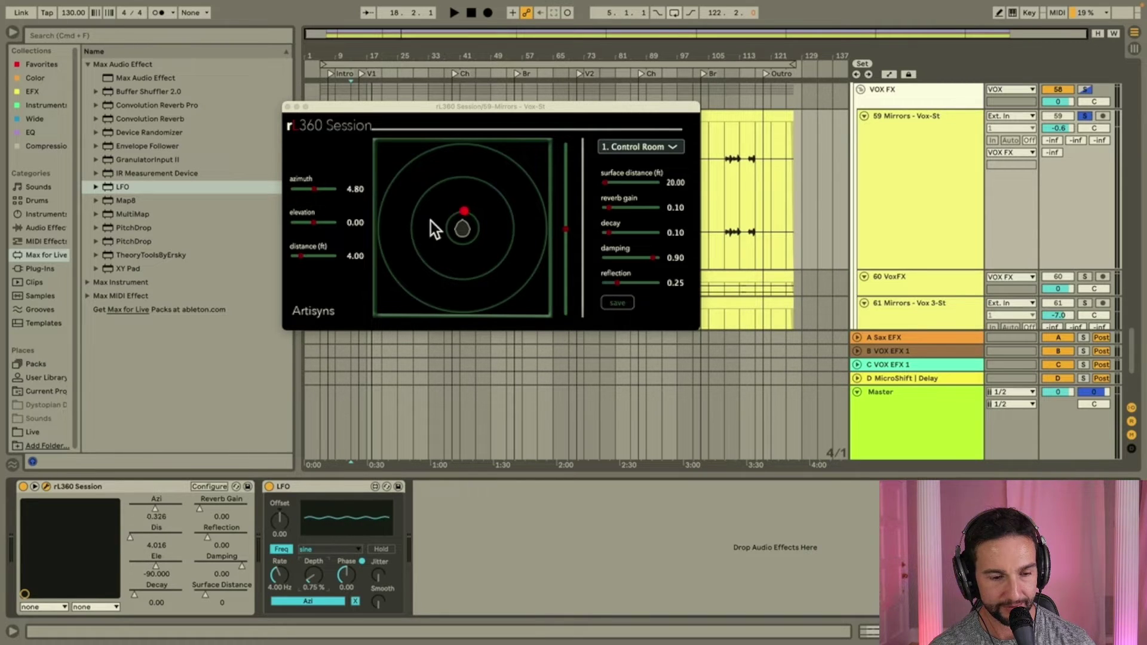
Set the LFO's offset to -1.00 and play the soloed Mirrors vocal with the rate at 2.81 Hz and depth at 1.59%.
{"action": "left_click", "coordinate": [464, 227]}
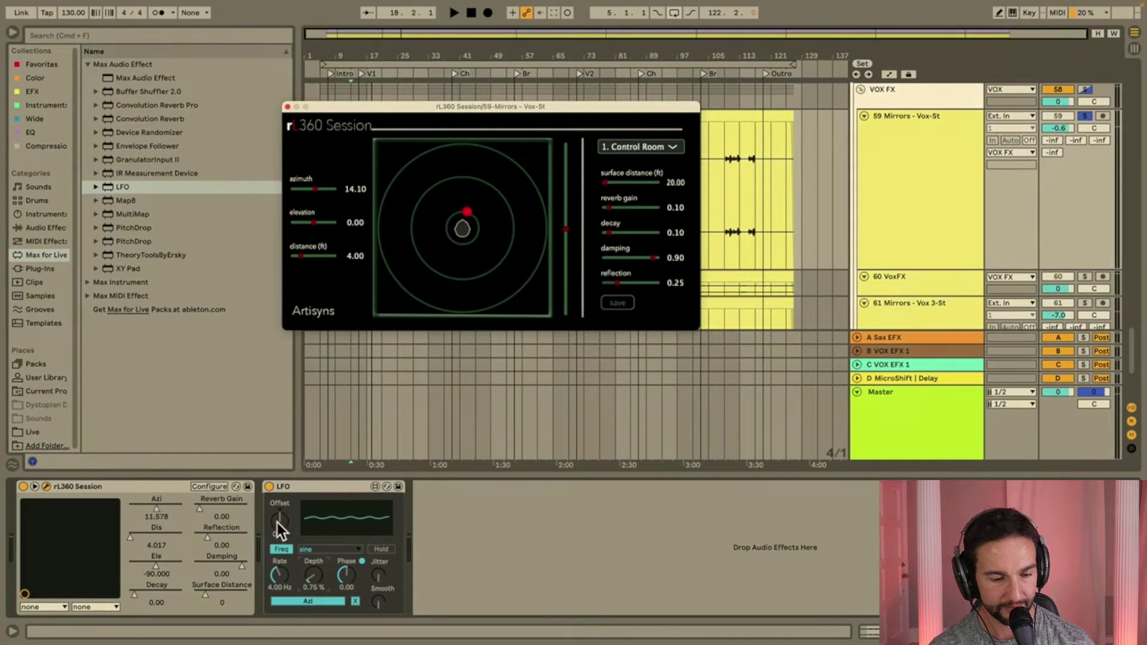
{"action": "left_click", "coordinate": [281, 550]}
{"action": "left_click_drag", "start_coordinate": [279, 521], "coordinate": [280, 544]}
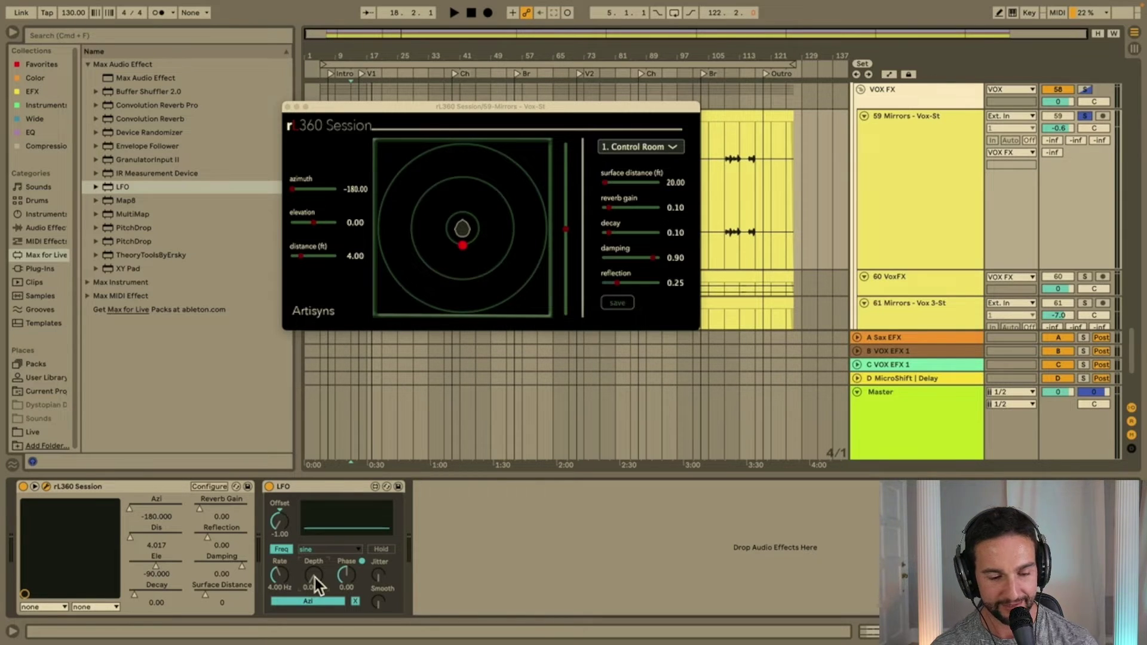
{"action": "key", "text": "space"}
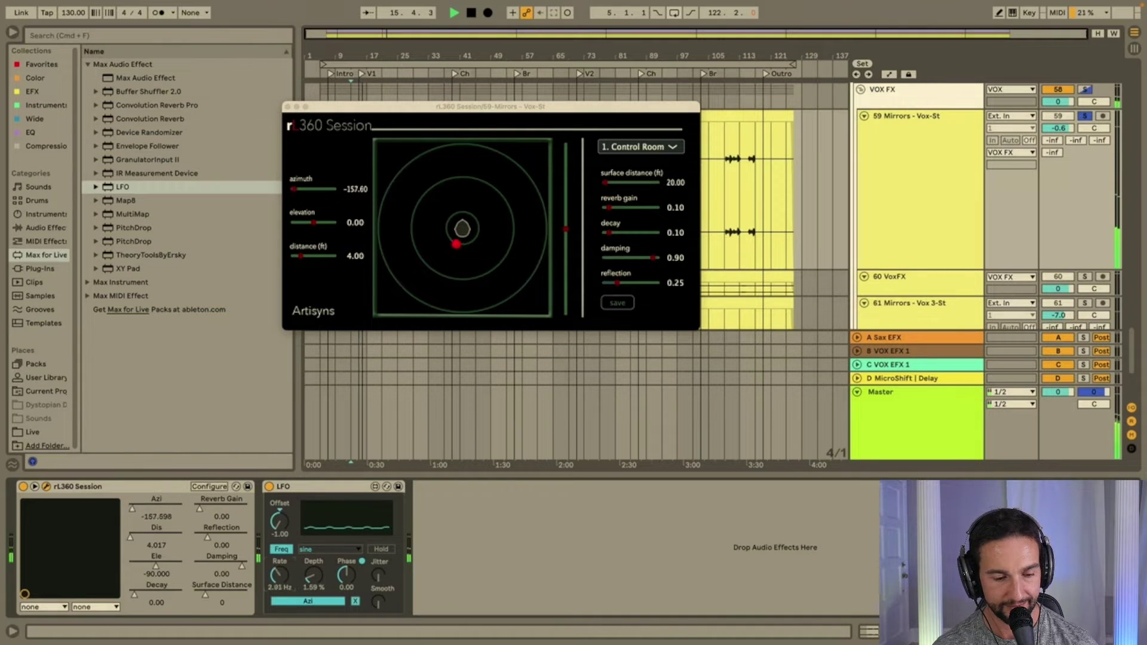
Slow the LFO modulating the rL360 Session azimuth to 0.31 Hz and set its depth to 3.28%.
{"action": "left_click_drag", "start_coordinate": [279, 577], "coordinate": [279, 594]}
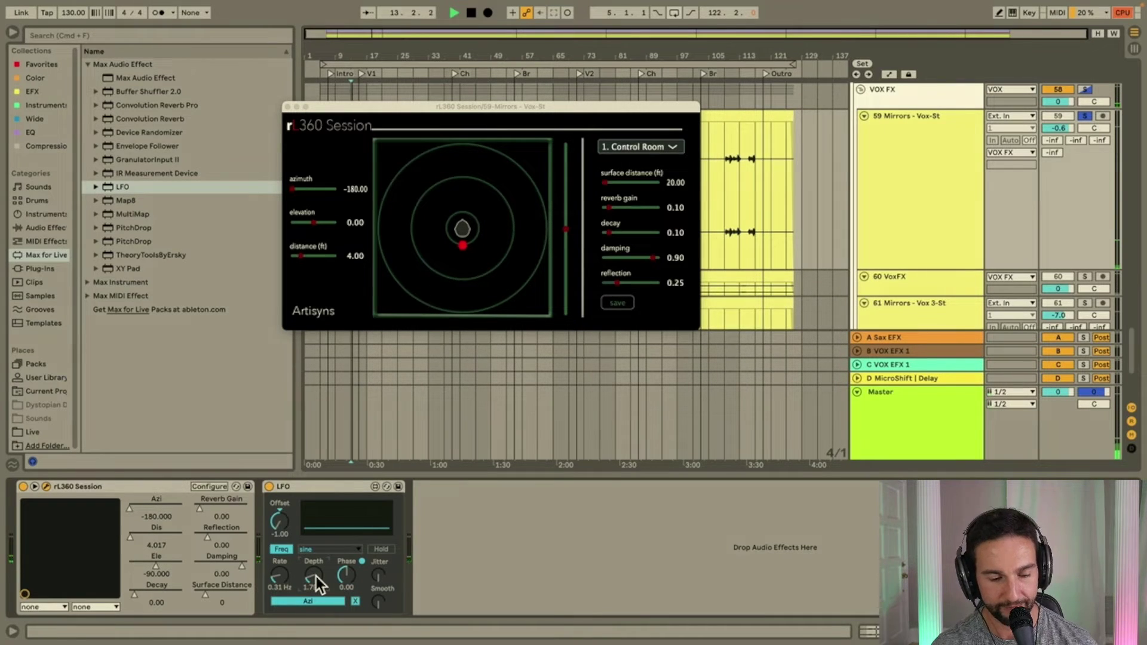
{"action": "left_click_drag", "start_coordinate": [317, 576], "coordinate": [317, 571]}
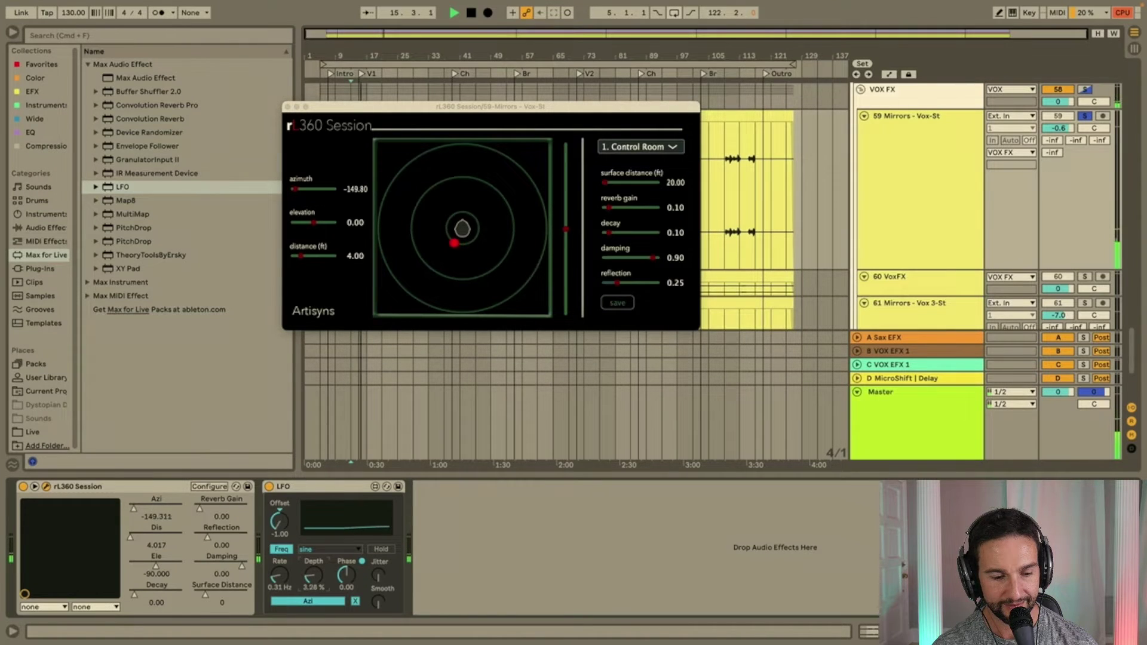
{"action": "left_click_drag", "start_coordinate": [317, 572], "coordinate": [317, 575]}
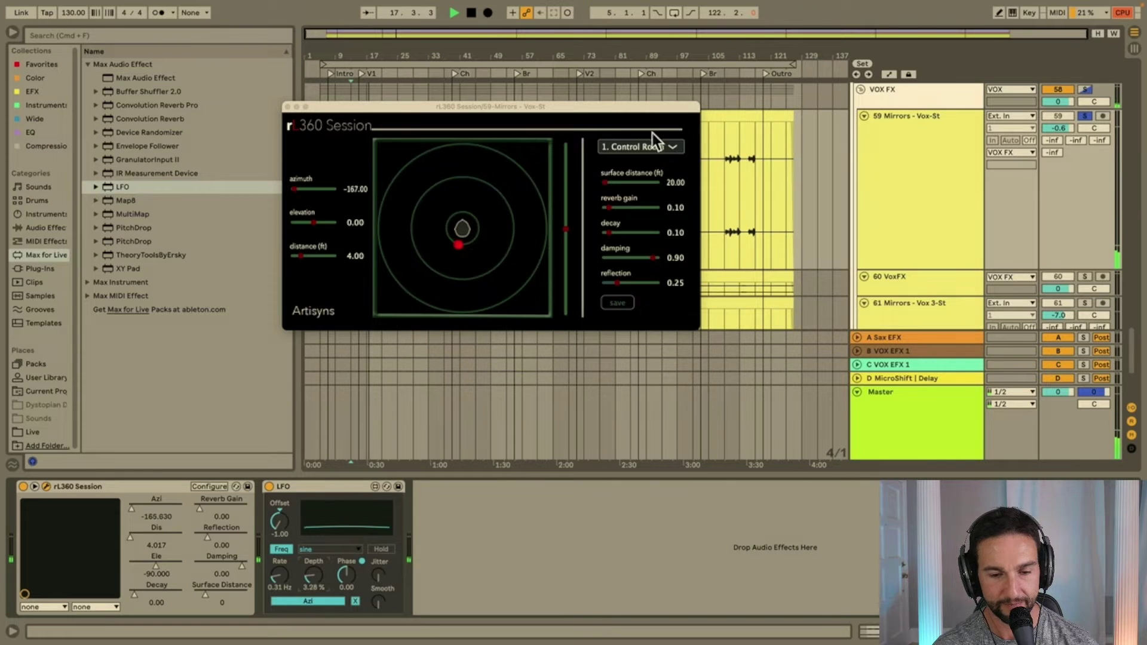
Take the 59 Mirrors - Vox-St track out of solo and raise its volume to 0 dB, stopping playback.
{"action": "left_click", "coordinate": [1081, 116]}
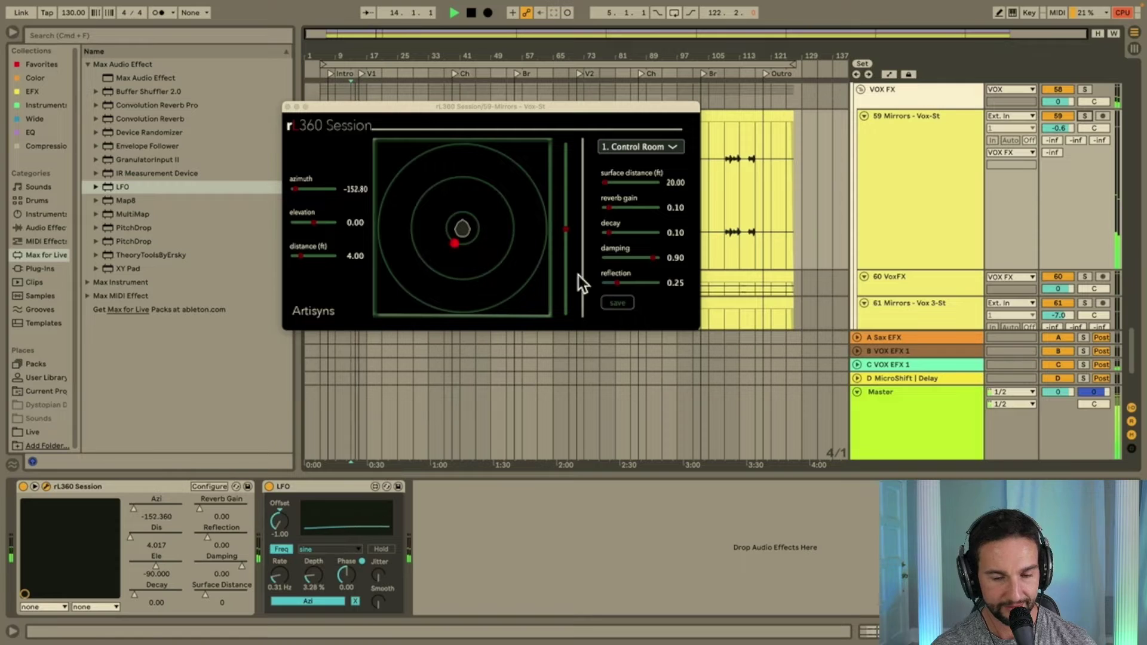
{"action": "left_click_drag", "start_coordinate": [1062, 127], "coordinate": [1061, 122]}
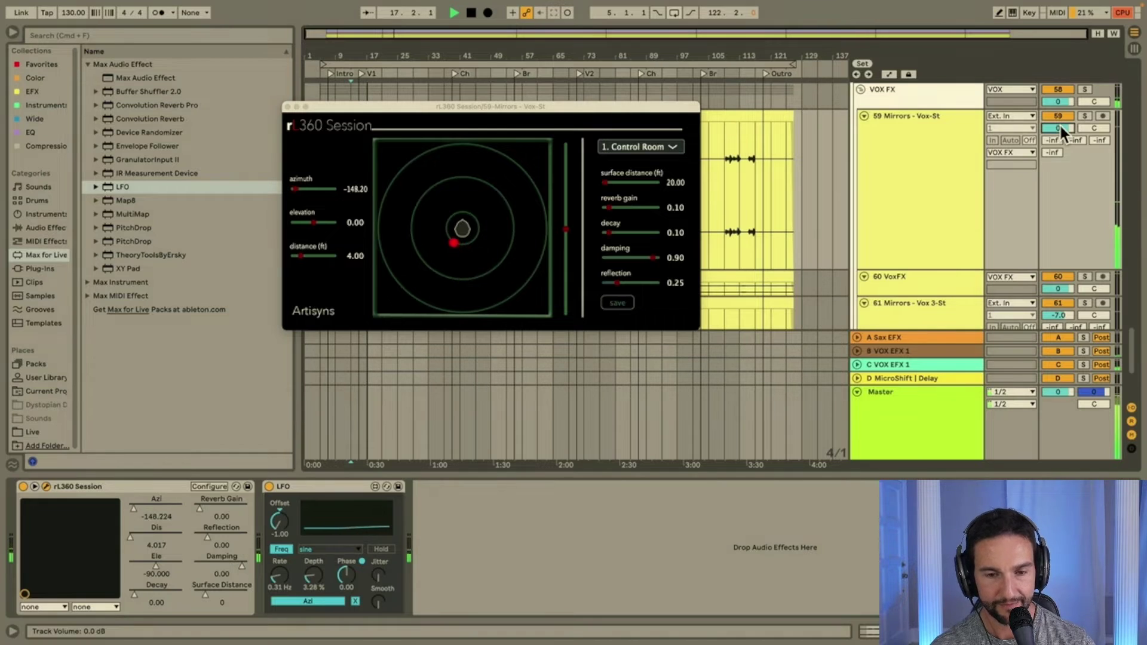
{"action": "key", "text": "space"}
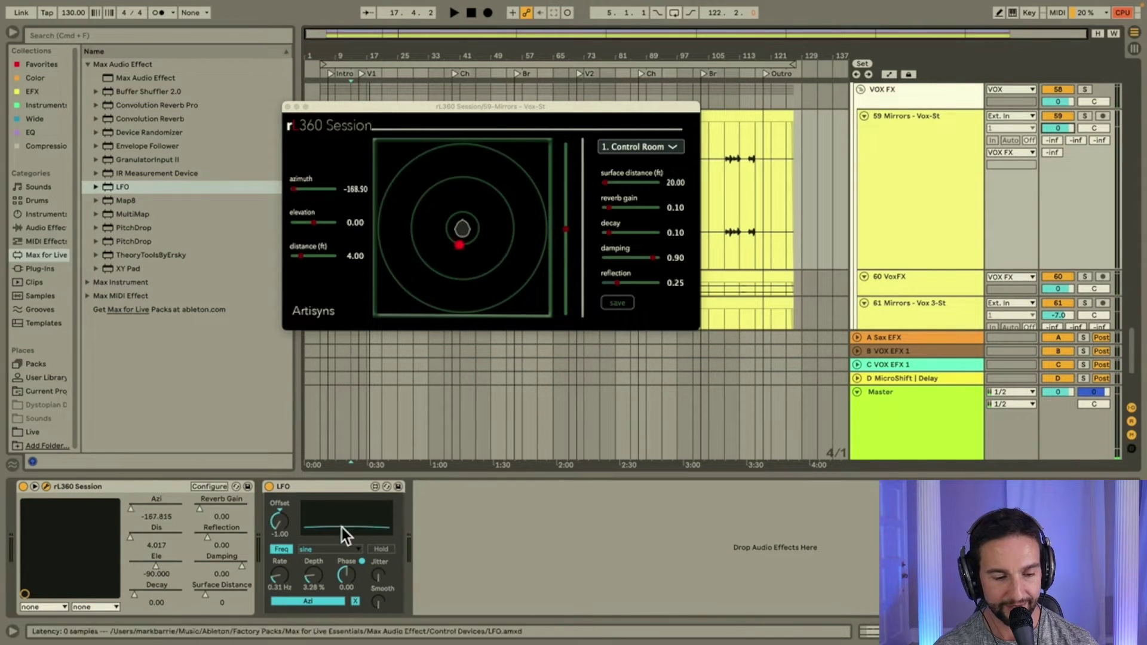
Reset the LFO's offset to 0.00, watch the azimuth respond, and bring the offset back to -1.00.
{"action": "double_click", "coordinate": [284, 522]}
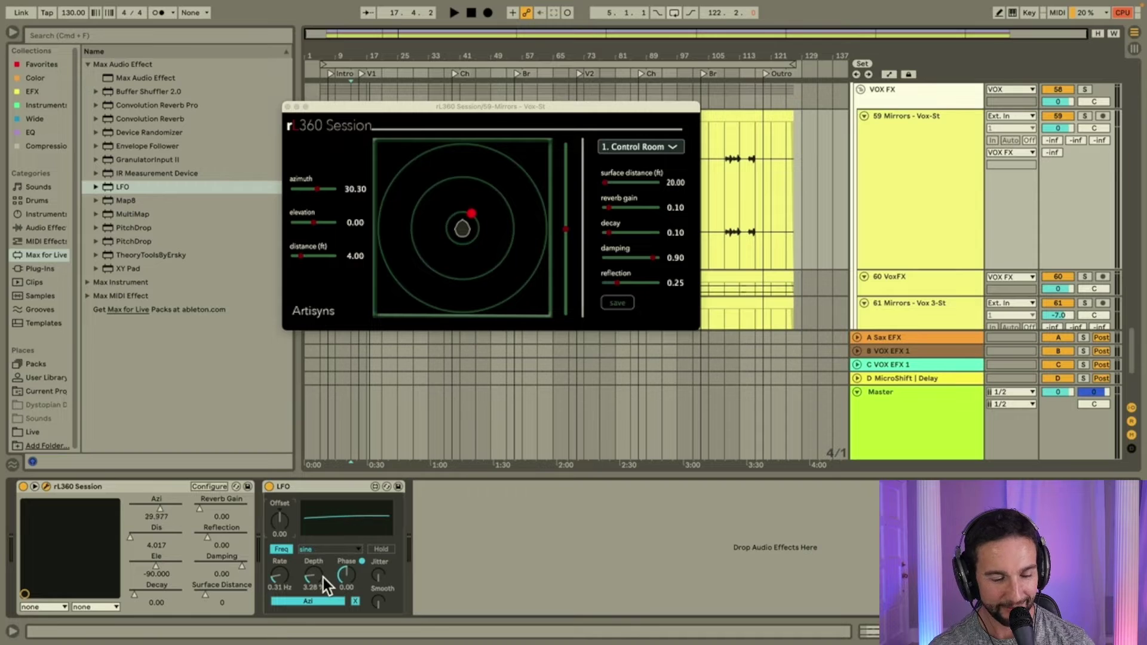
{"action": "left_click_drag", "start_coordinate": [280, 523], "coordinate": [280, 564]}
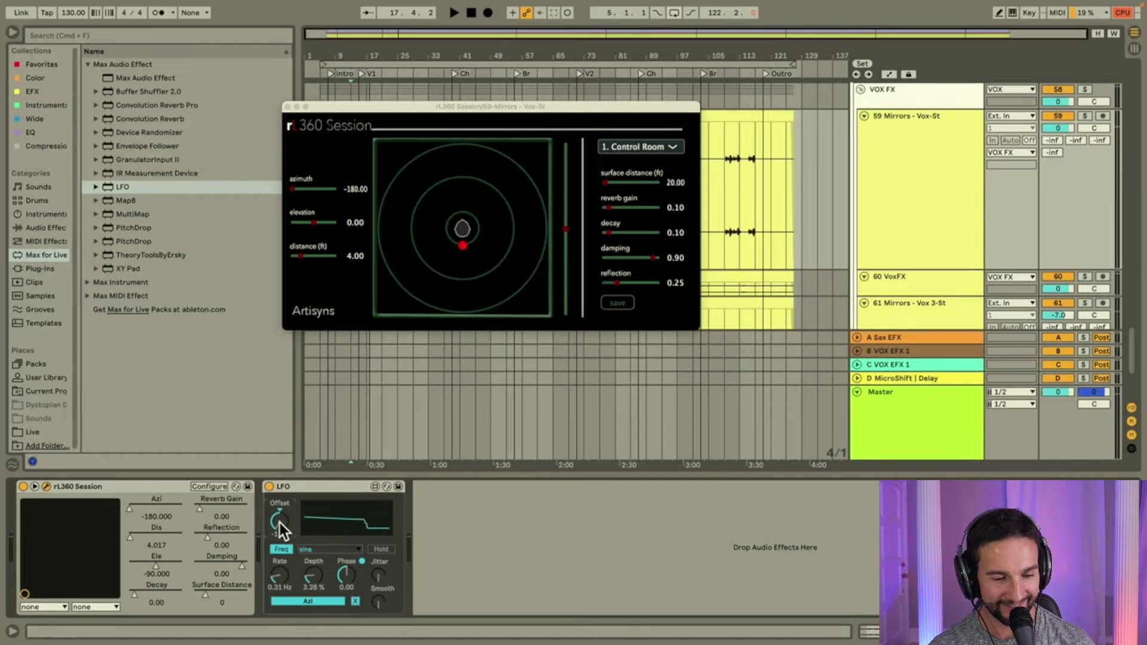
Duplicate the LFO device on the Mirrors - Vox-St track and turn off the original.
{"action": "left_click", "coordinate": [339, 486]}
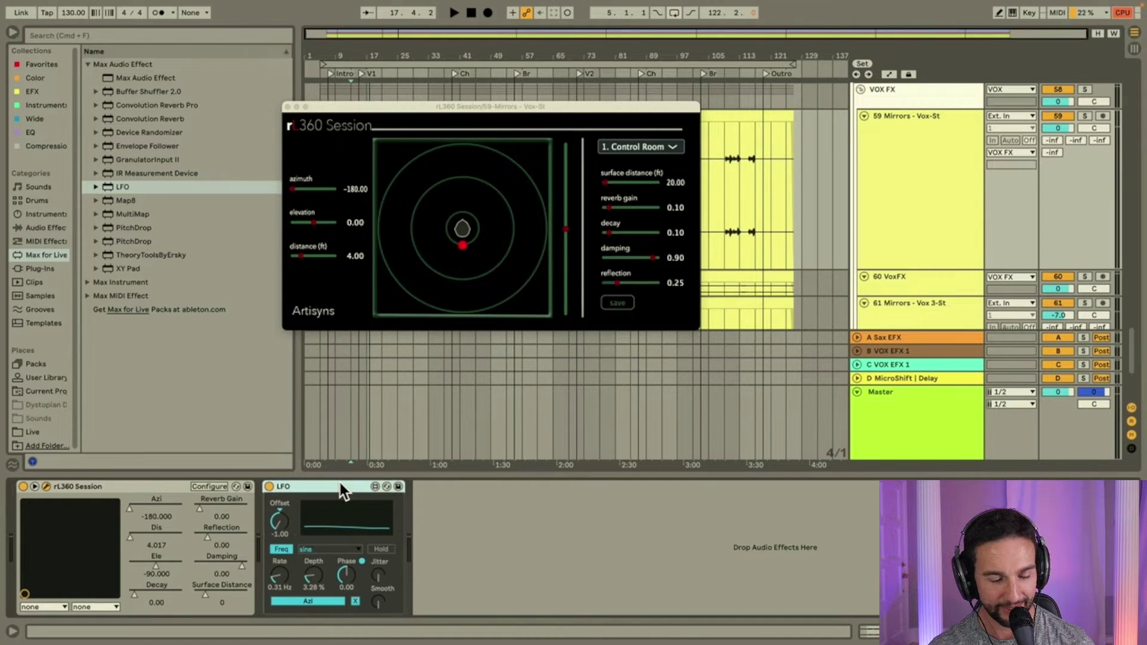
{"action": "key", "text": "super+d"}
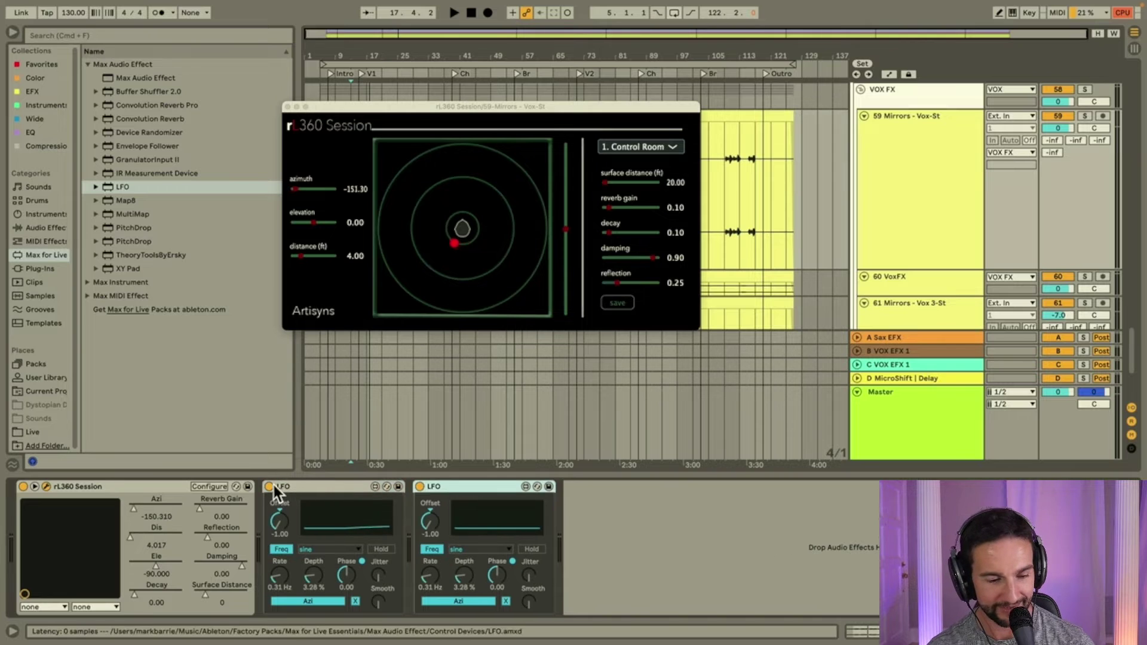
{"action": "left_click", "coordinate": [269, 486]}
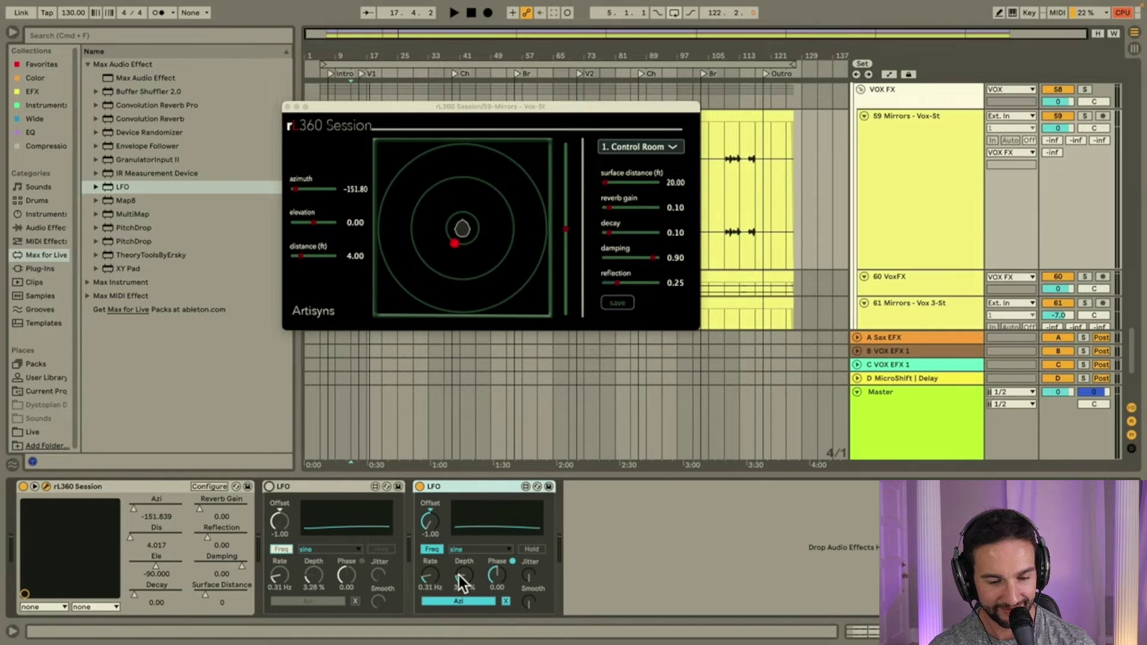
Reset the duplicate LFO to offset 0.00, rate 4.00 Hz and depth 100%, and remove its azimuth mapping.
{"action": "double_click", "coordinate": [429, 522]}
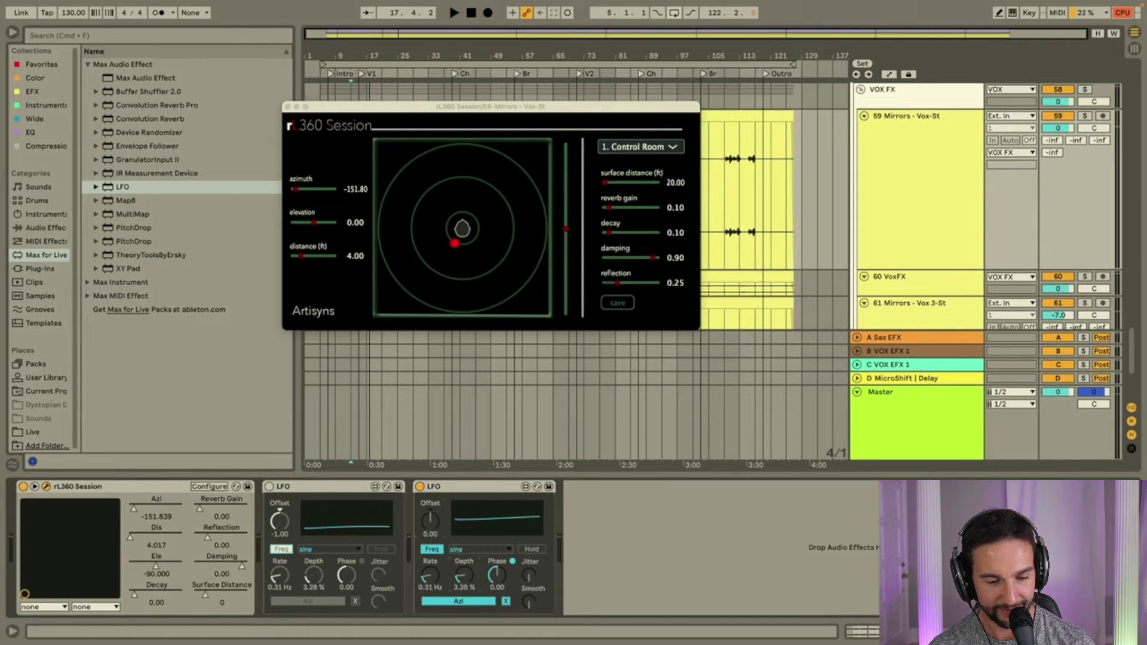
{"action": "double_click", "coordinate": [421, 578]}
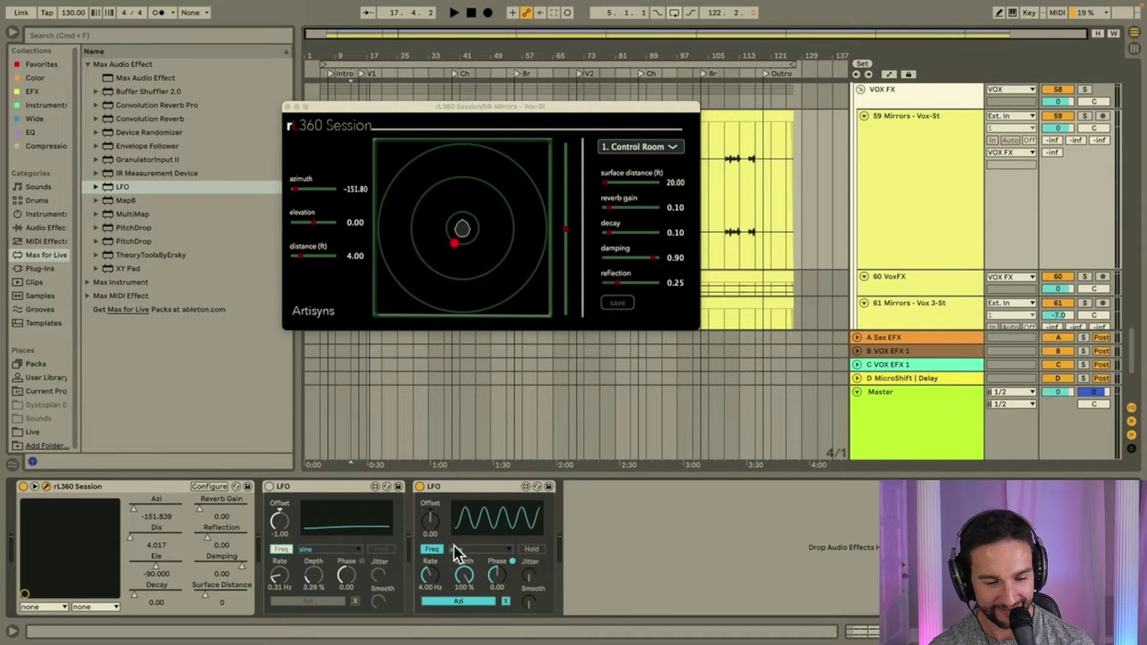
{"action": "left_click", "coordinate": [458, 492]}
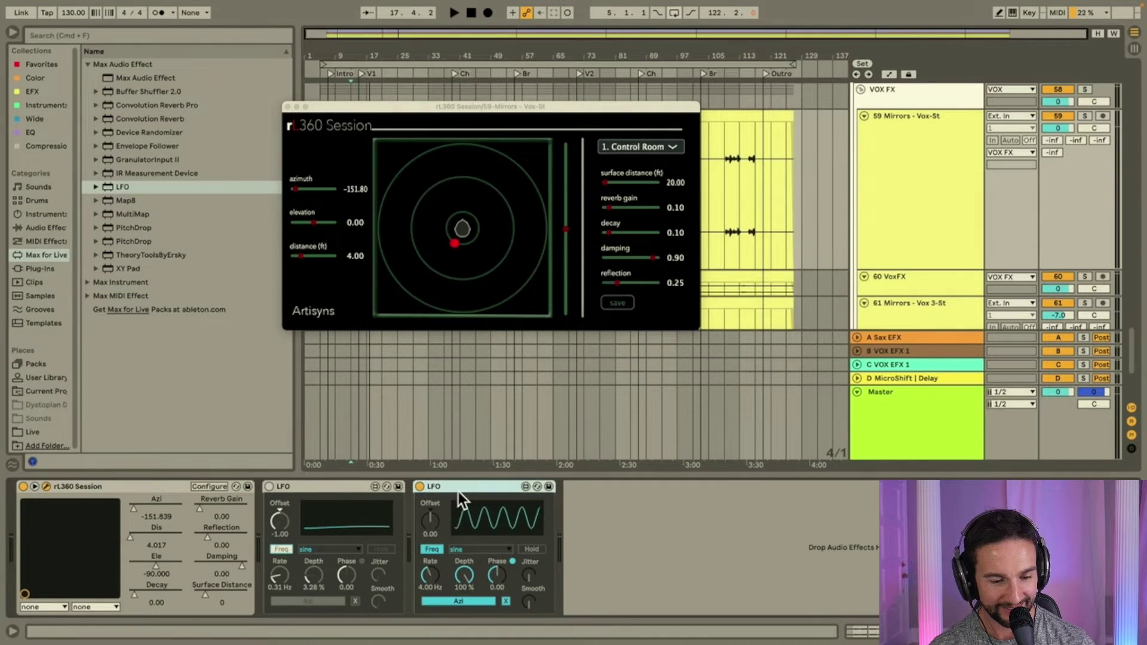
{"action": "left_click", "coordinate": [506, 602]}
{"action": "left_click", "coordinate": [472, 600]}
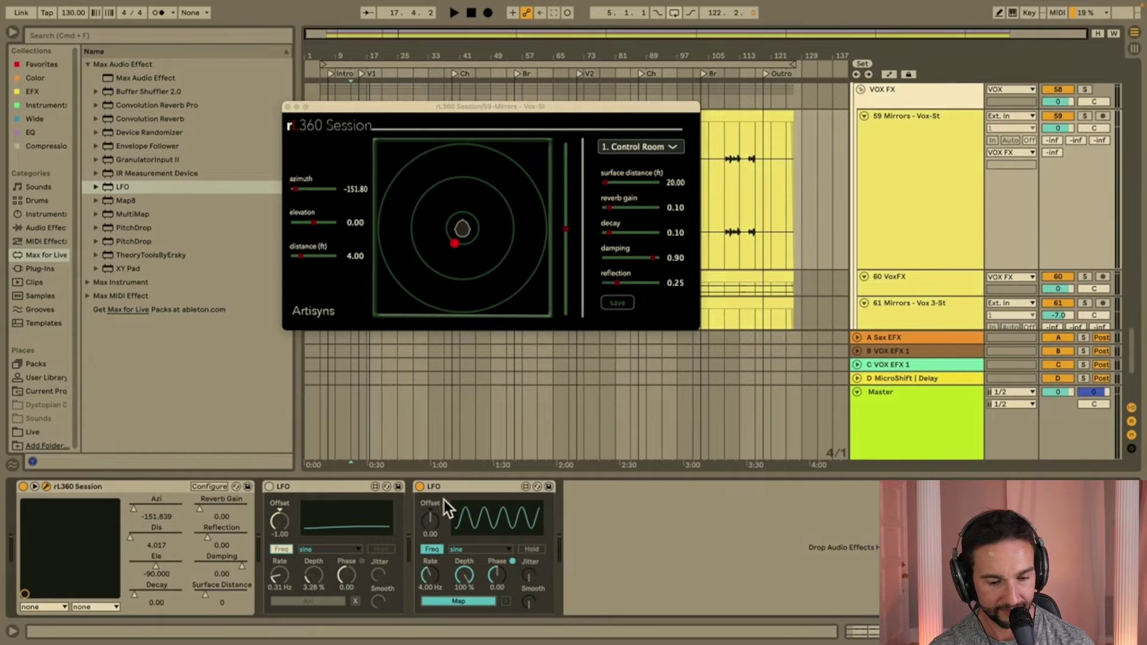
Delete the duplicate LFO and turn the original LFO back on.
{"action": "key", "text": "Delete"}
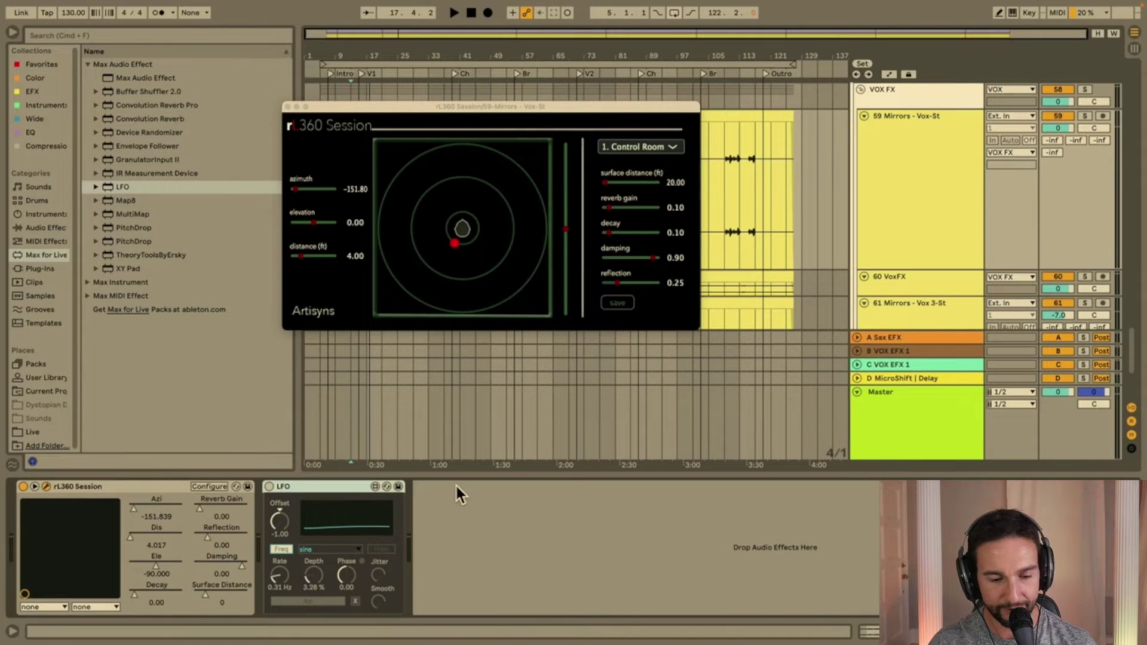
{"action": "left_click", "coordinate": [268, 486]}
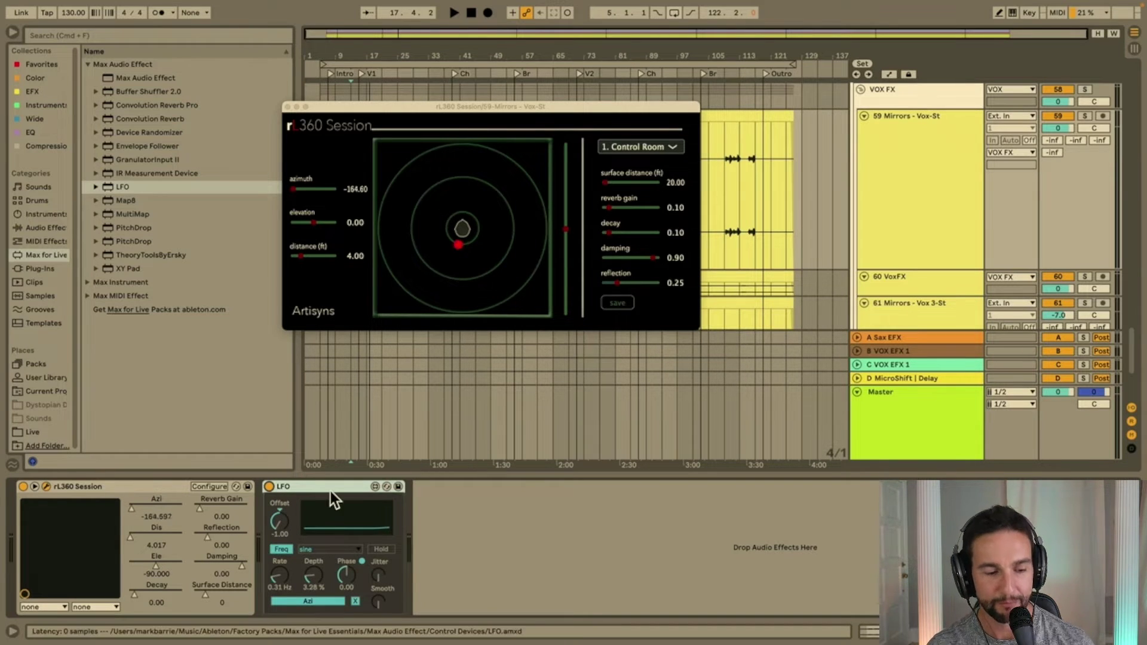
Restart playback to hear the full mix and close the rL360 Session plug-in window.
{"action": "key", "text": "space"}
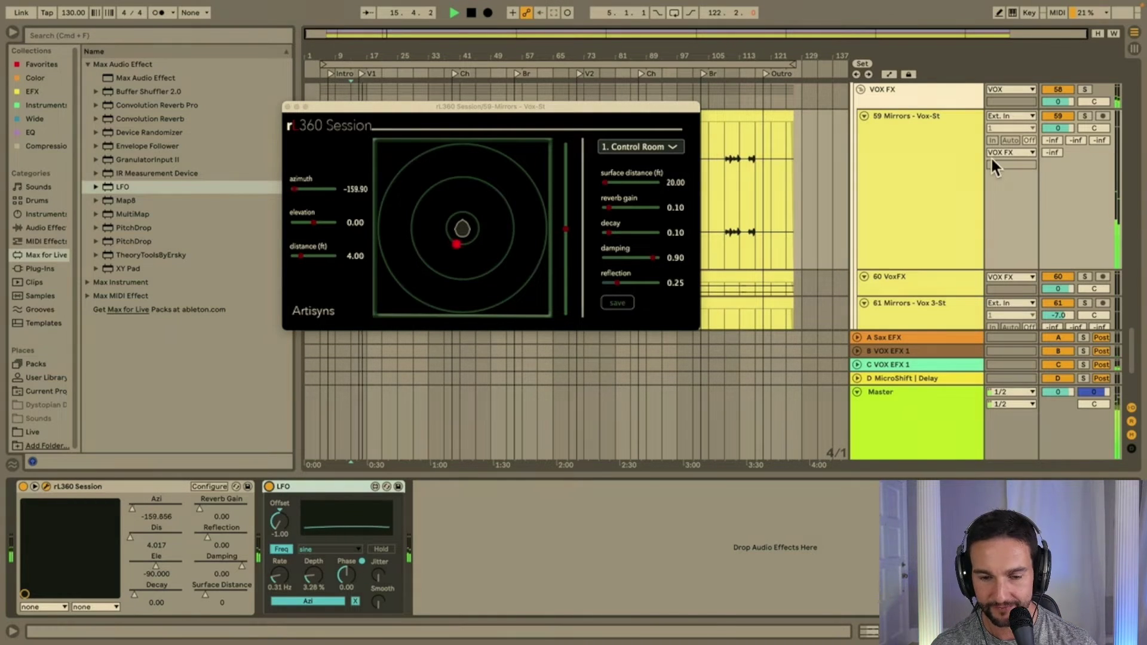
{"action": "left_click", "coordinate": [287, 107]}
{"action": "scroll", "coordinate": [468, 250], "scroll_direction": "down", "scroll_amount": 1}
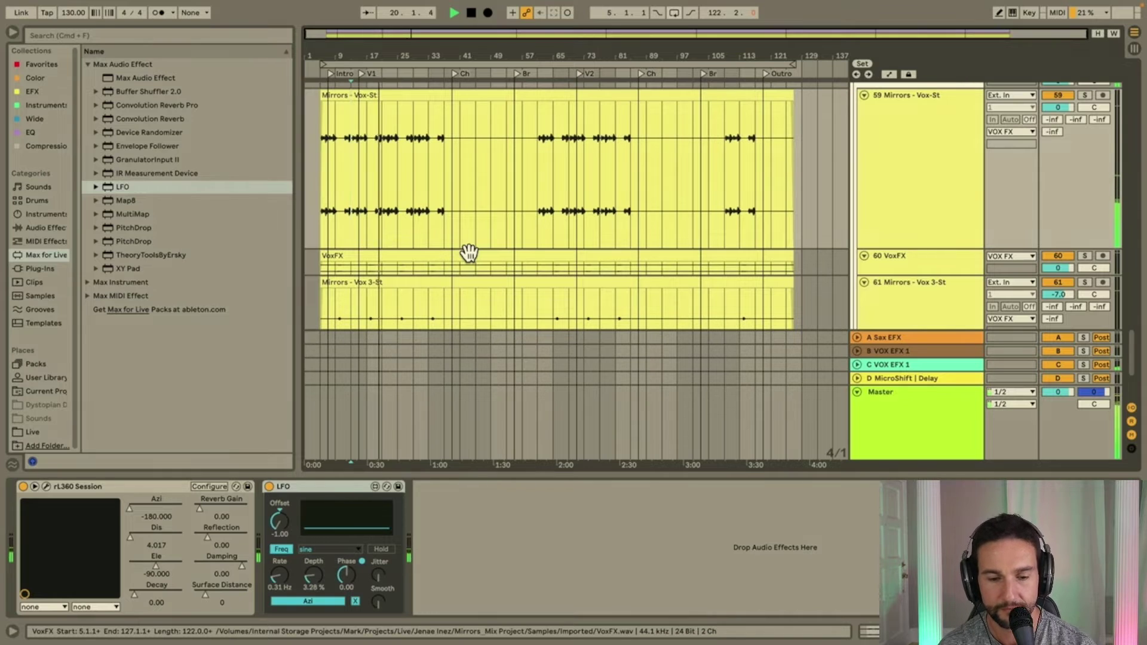
Lower the threshold of the last Ozone 9 Maximizer on the Master track to -5.5 dB and close its window.
{"action": "left_click", "coordinate": [931, 421]}
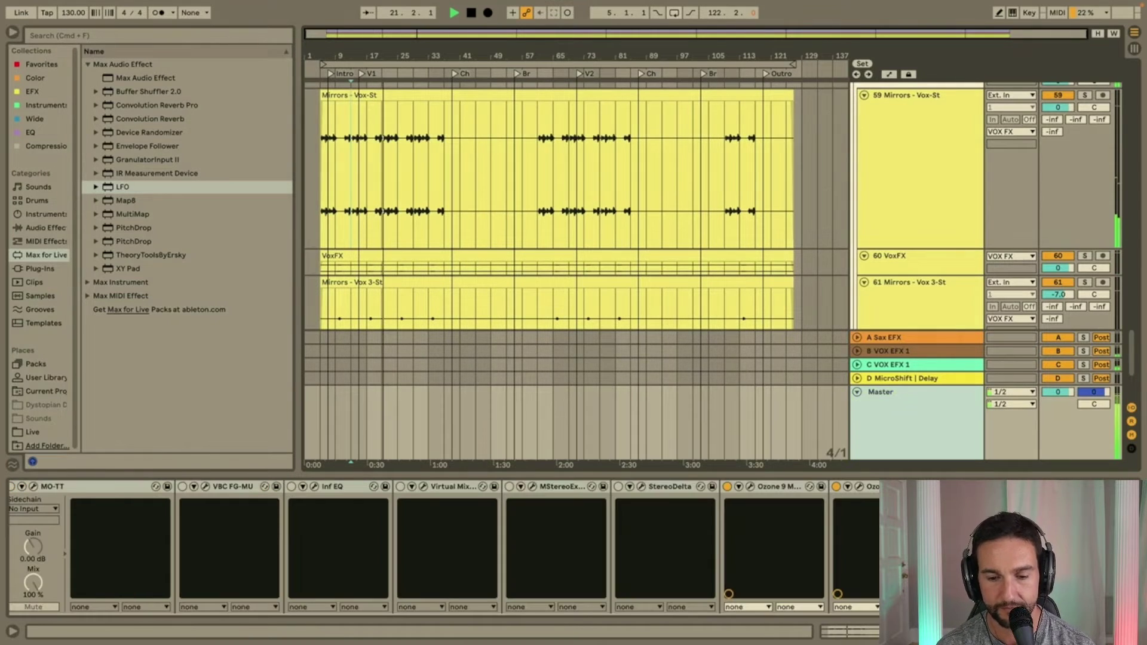
{"action": "left_click", "coordinate": [859, 486]}
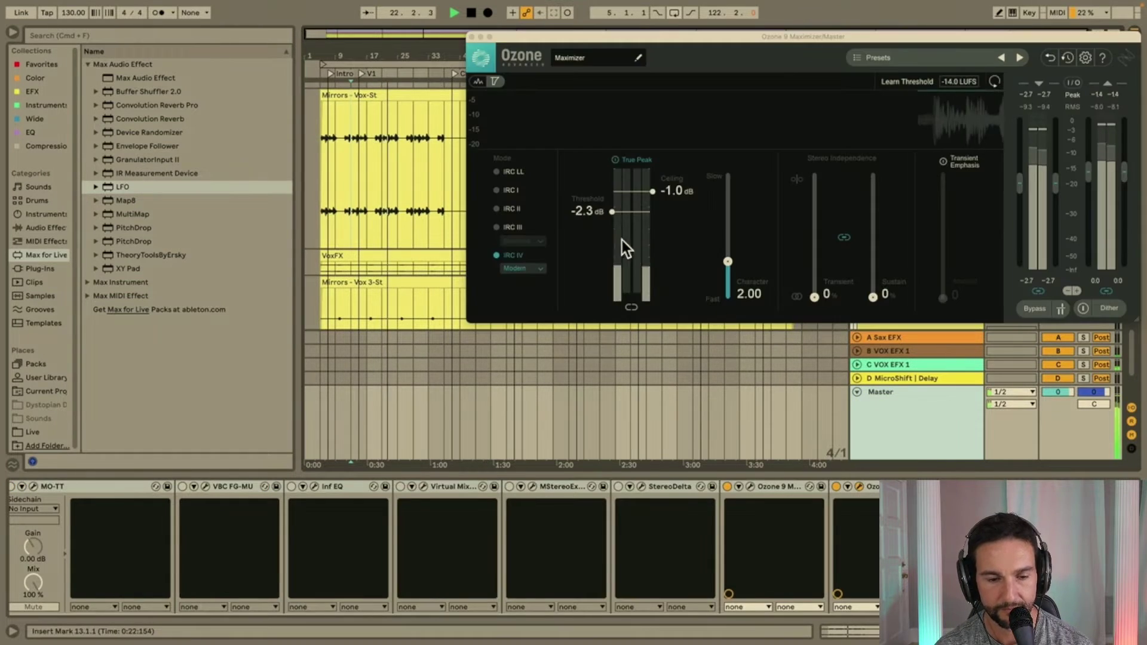
{"action": "left_click_drag", "start_coordinate": [611, 213], "coordinate": [613, 242]}
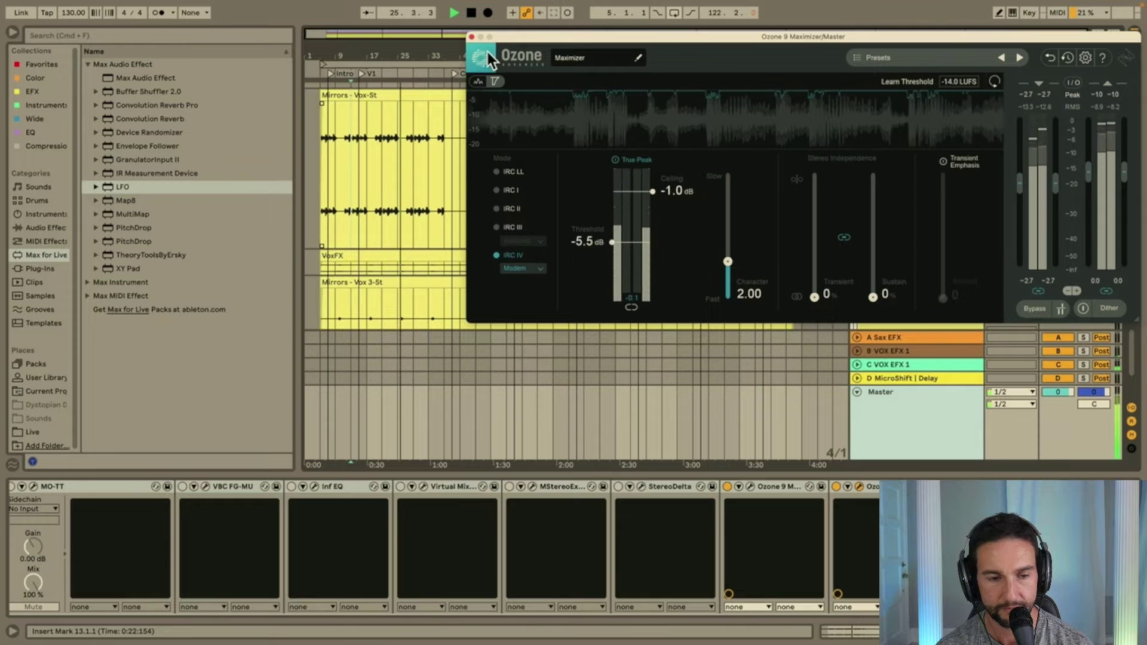
{"action": "left_click", "coordinate": [472, 36]}
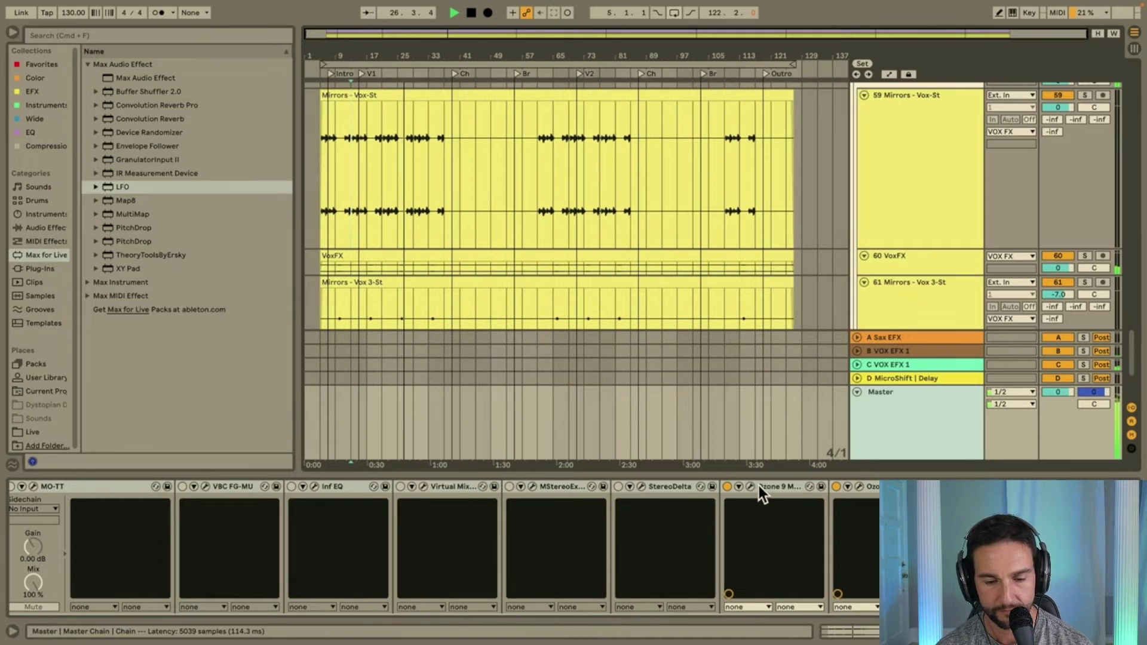
Set the Master track's Ozone 9 Maximizer character to 0.95 and close its window.
{"action": "left_click", "coordinate": [860, 486]}
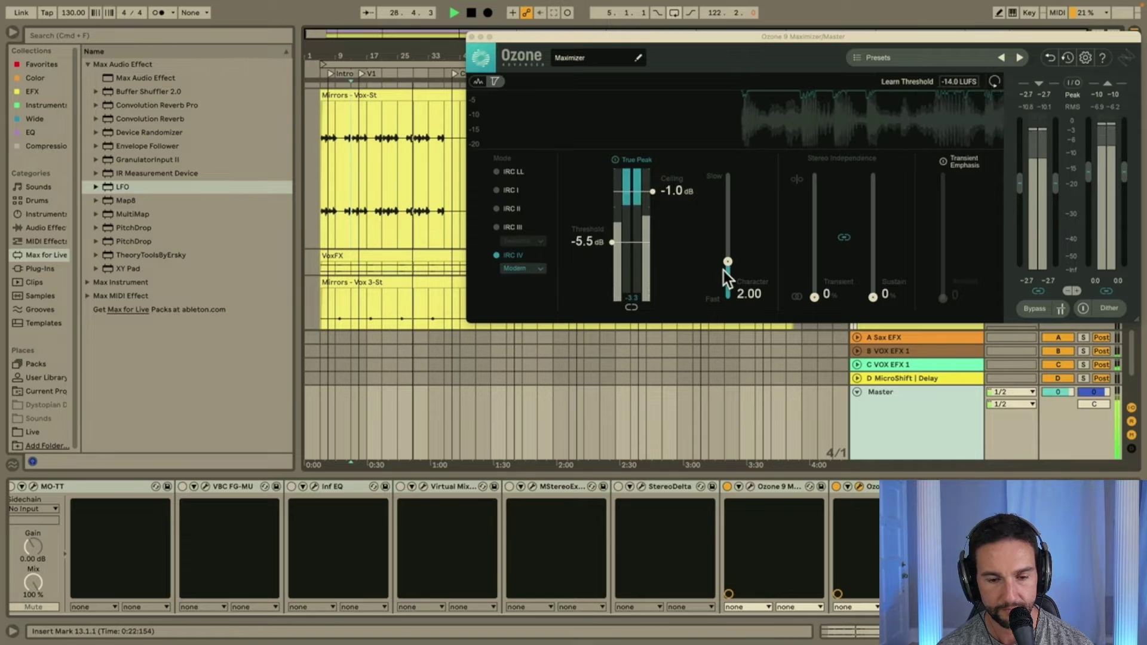
{"action": "left_click_drag", "start_coordinate": [728, 263], "coordinate": [728, 281]}
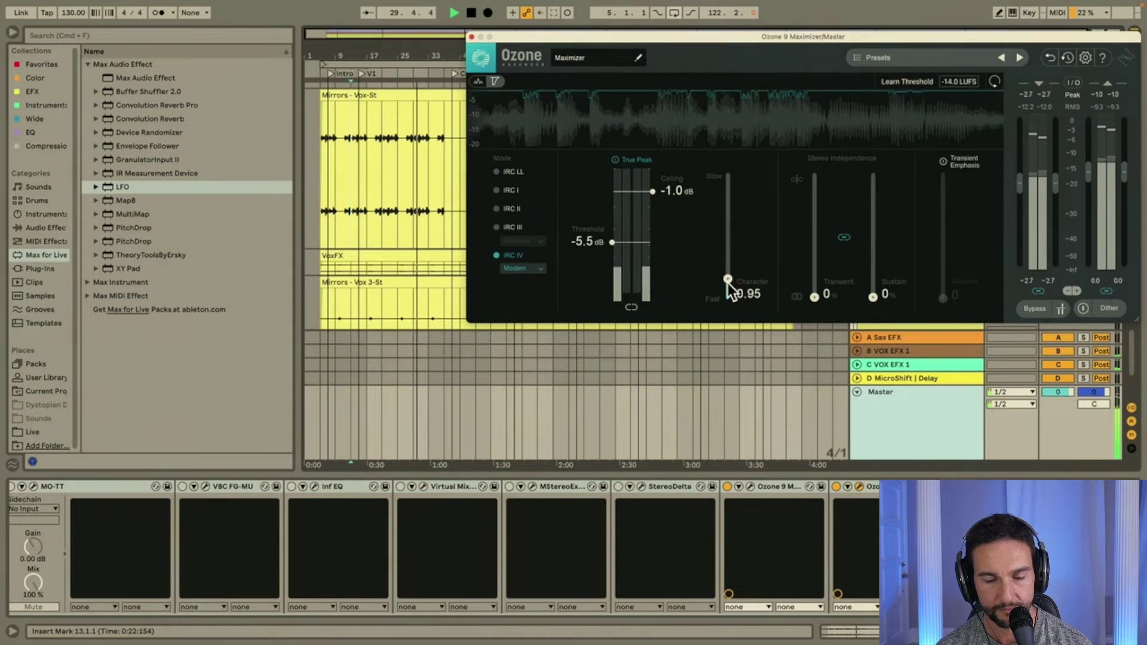
{"action": "left_click", "coordinate": [472, 37]}
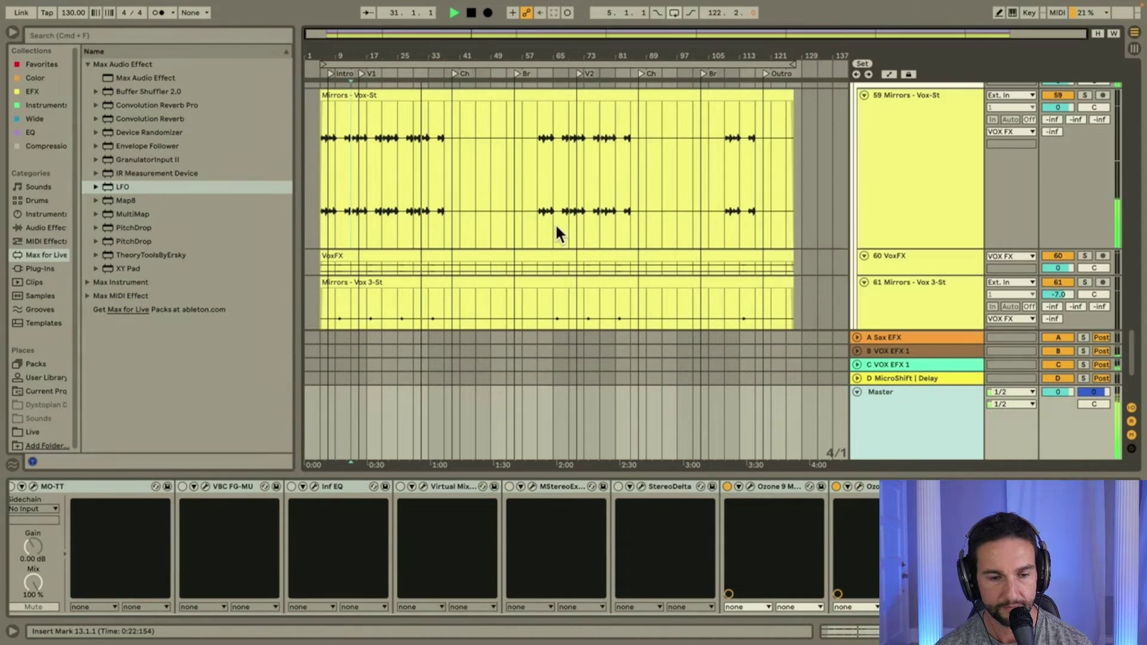
Place the insert marker at bar 28 on the 47 Adlibs track and restart playback from there.
{"action": "scroll", "coordinate": [556, 227], "scroll_direction": "up", "scroll_amount": 10}
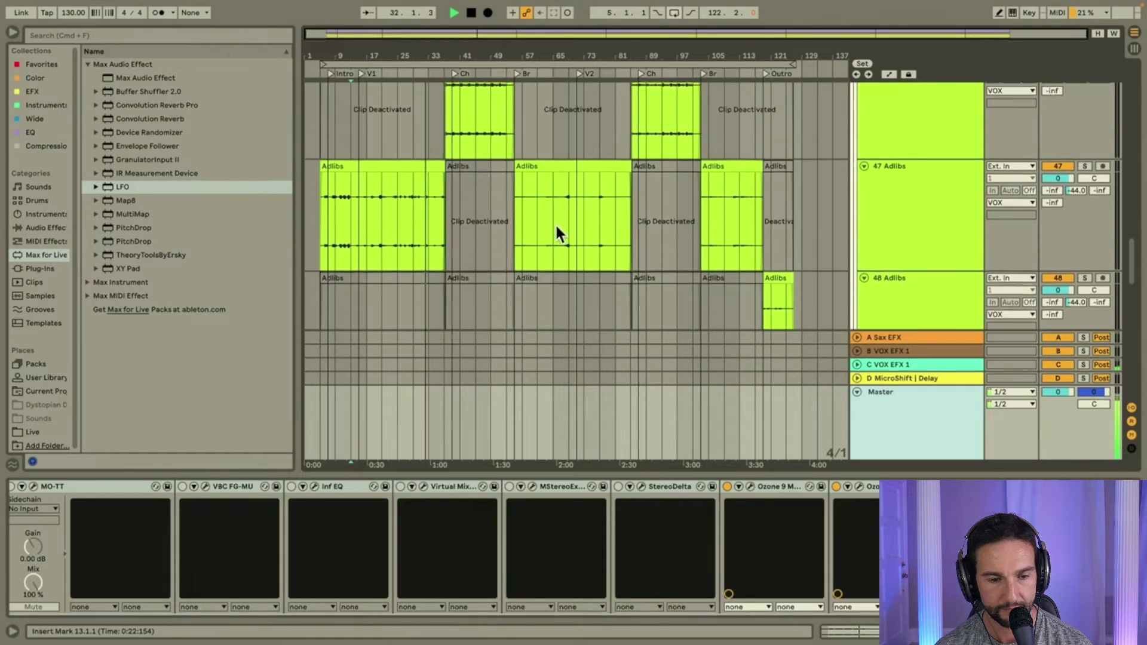
{"action": "scroll", "coordinate": [554, 228], "scroll_direction": "up", "scroll_amount": 1}
{"action": "scroll", "coordinate": [452, 241], "scroll_direction": "up", "scroll_amount": 5}
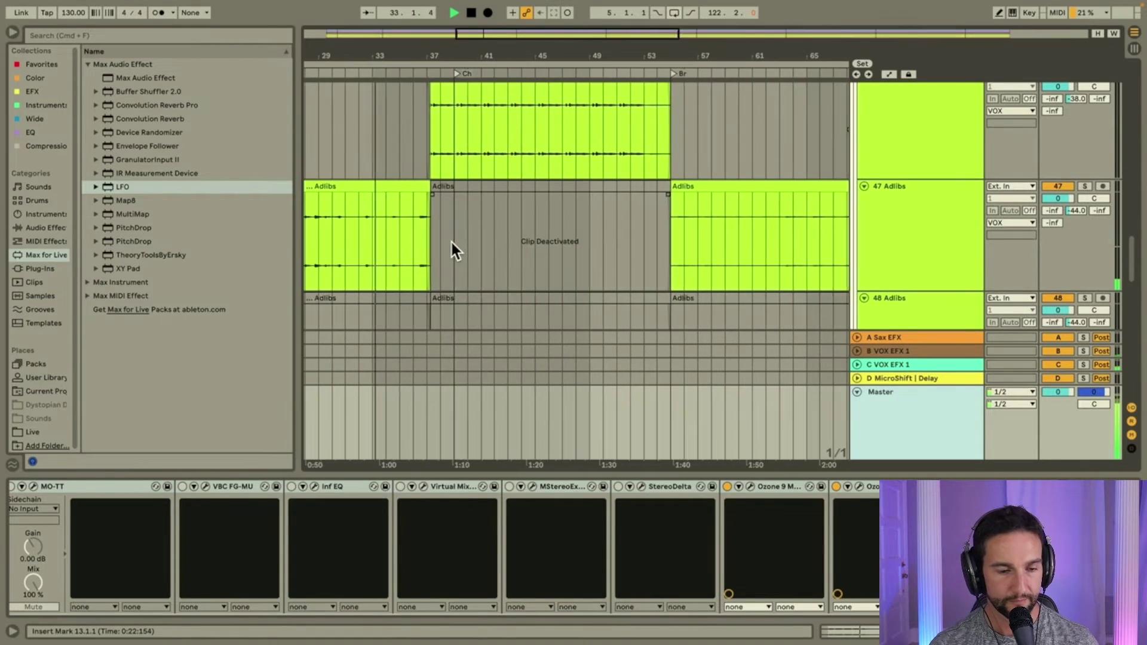
{"action": "scroll", "coordinate": [402, 241], "scroll_direction": "left", "scroll_amount": 3}
{"action": "left_click", "coordinate": [404, 254]}
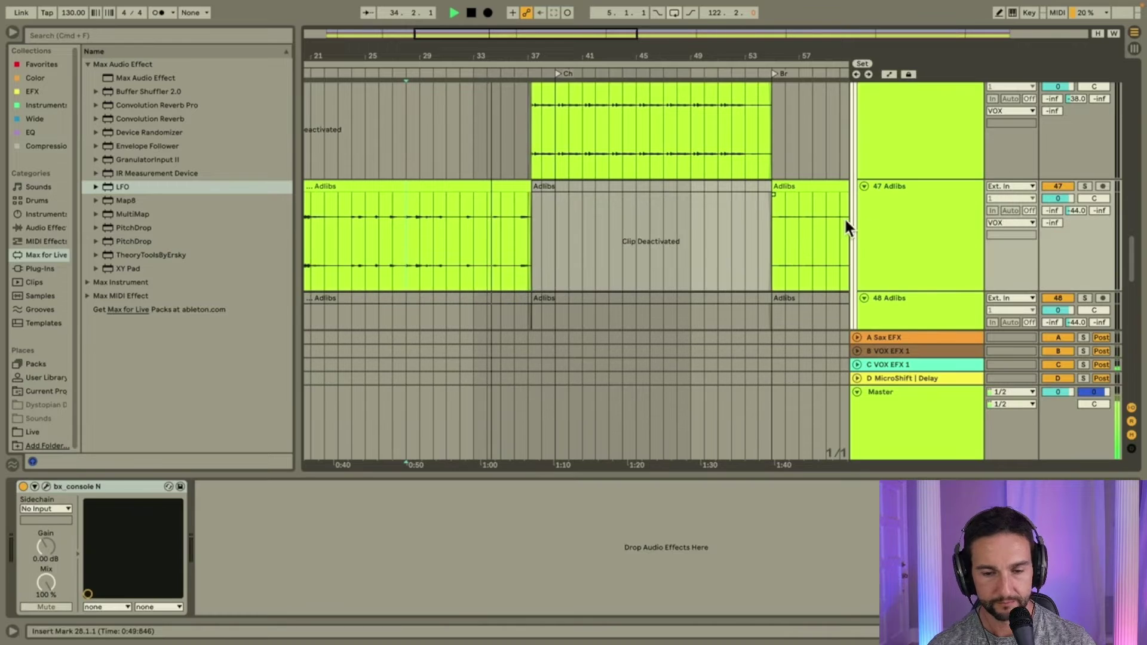
Open the bx_console N plug-in on the 47 Adlibs track to inspect its channel settings.
{"action": "left_click", "coordinate": [900, 224]}
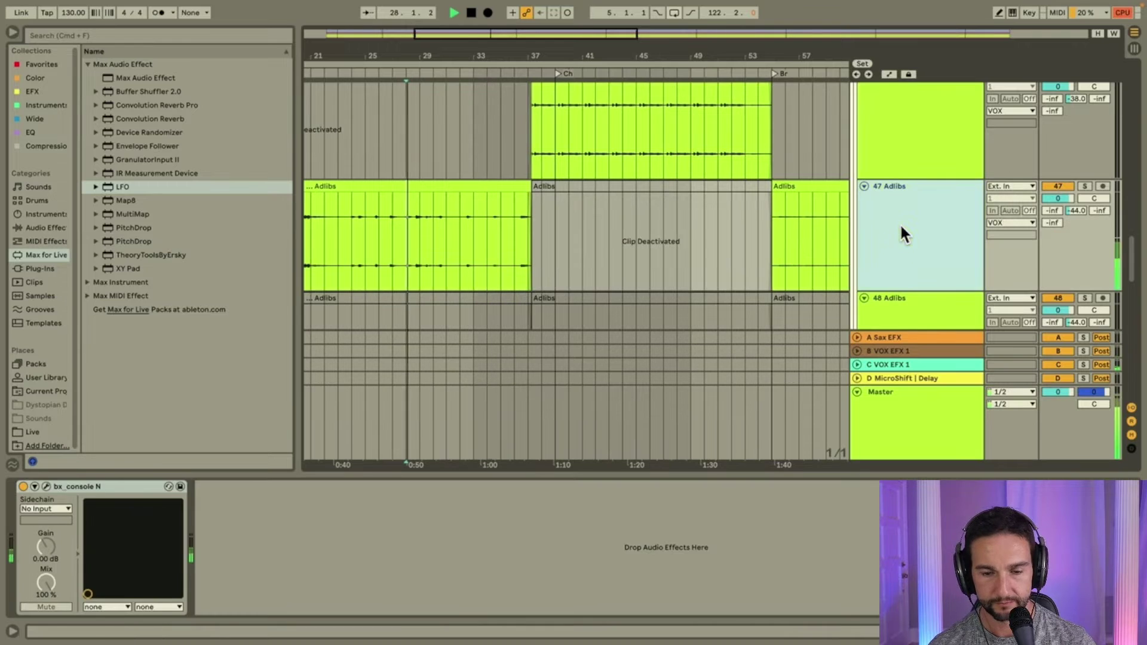
{"action": "left_click", "coordinate": [46, 487]}
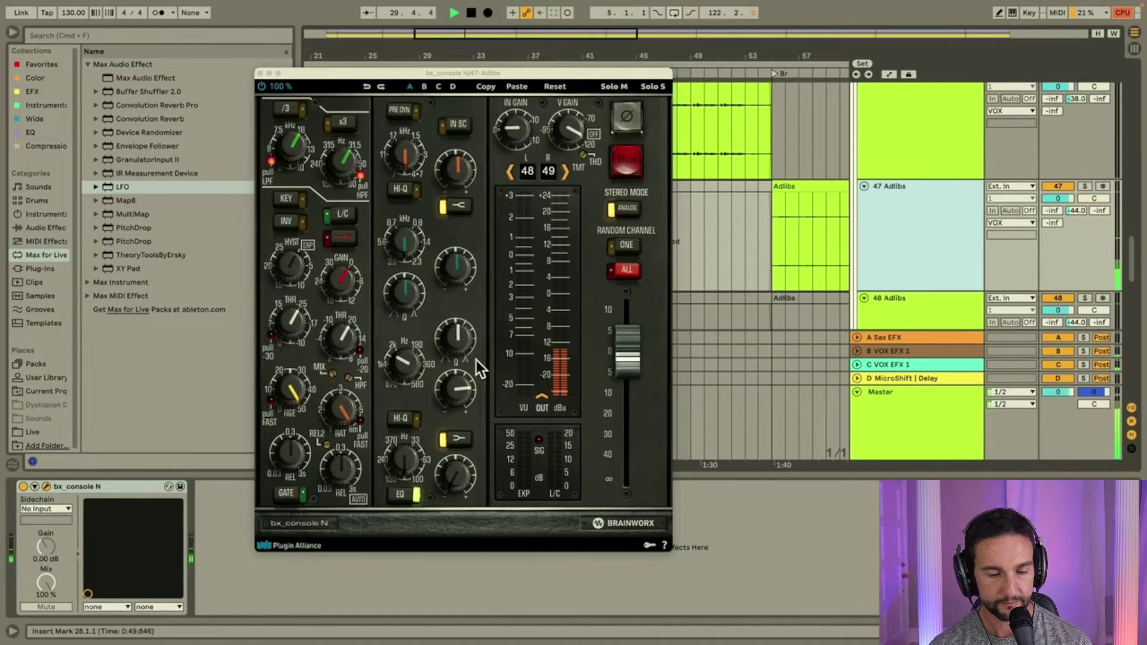
{"action": "left_click", "coordinate": [419, 465]}
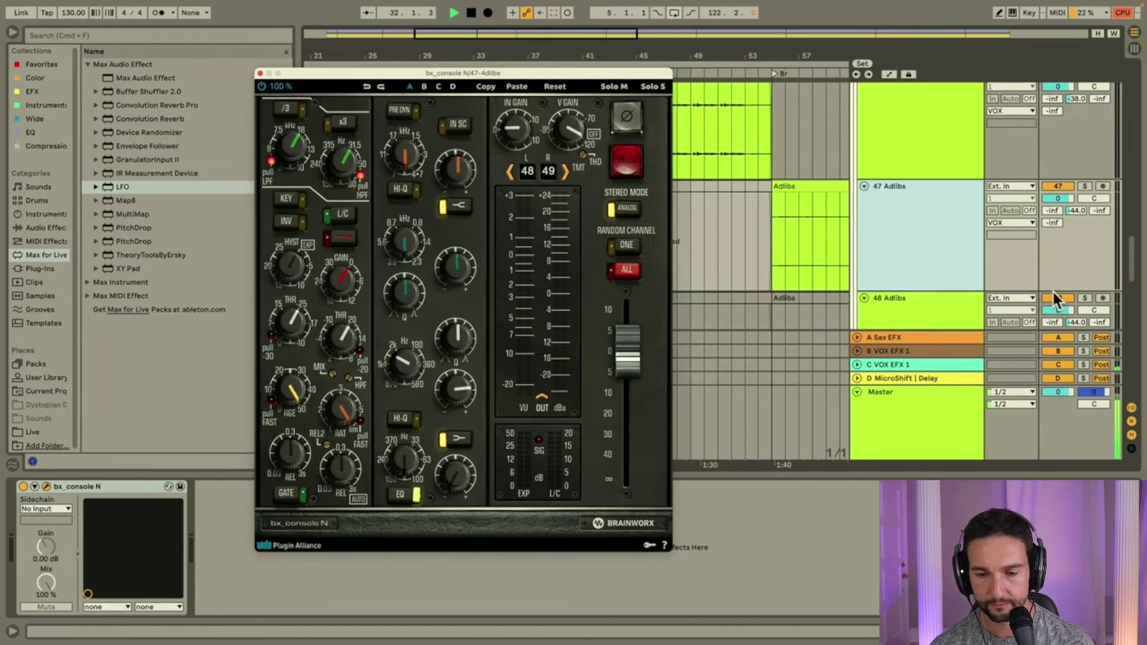
Check the 47 Adlibs track's send to VOX EFX 1 and the sends on the Verses tracks above it.
{"action": "left_click", "coordinate": [1076, 210]}
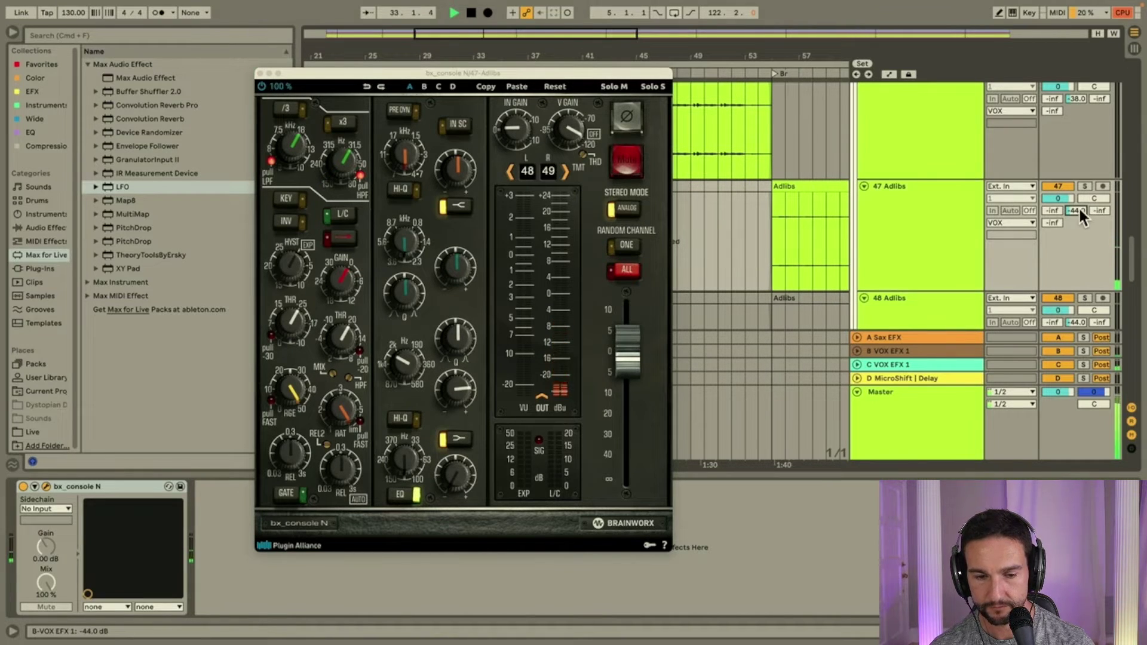
{"action": "scroll", "coordinate": [1072, 240], "scroll_direction": "up", "scroll_amount": 8}
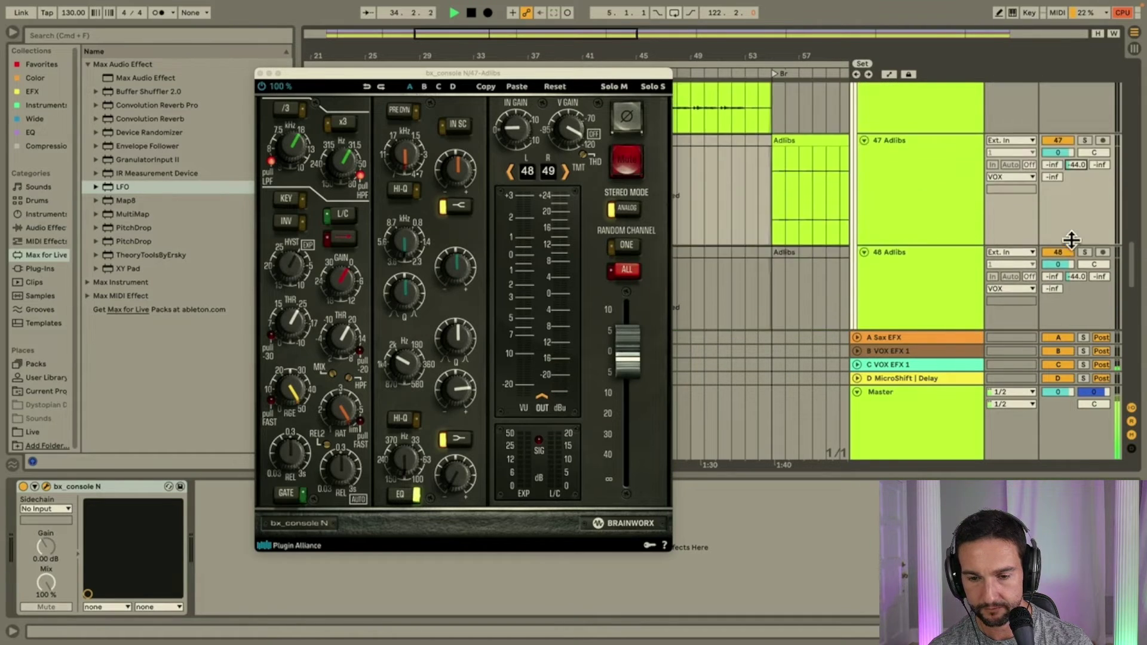
{"action": "scroll", "coordinate": [1073, 241], "scroll_direction": "up", "scroll_amount": 4}
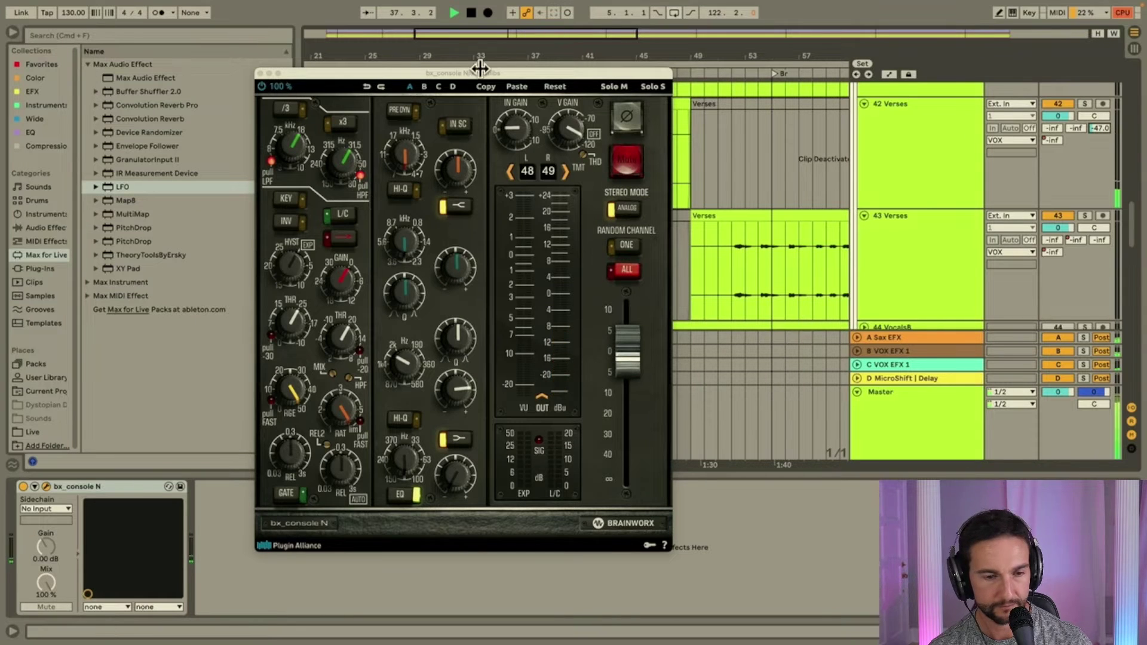
Restart playback from bar 30 on the 42 Verses track and inspect its bx_console N settings, closing the plug-in when done.
{"action": "left_click_drag", "start_coordinate": [468, 77], "coordinate": [492, 459]}
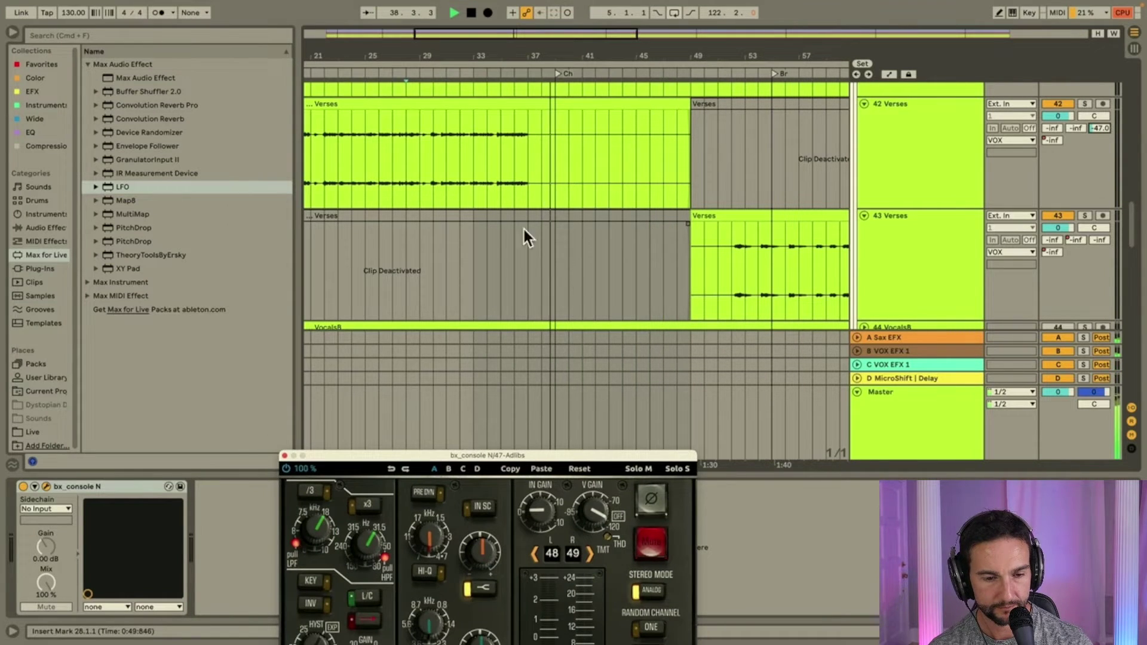
{"action": "left_click", "coordinate": [439, 174]}
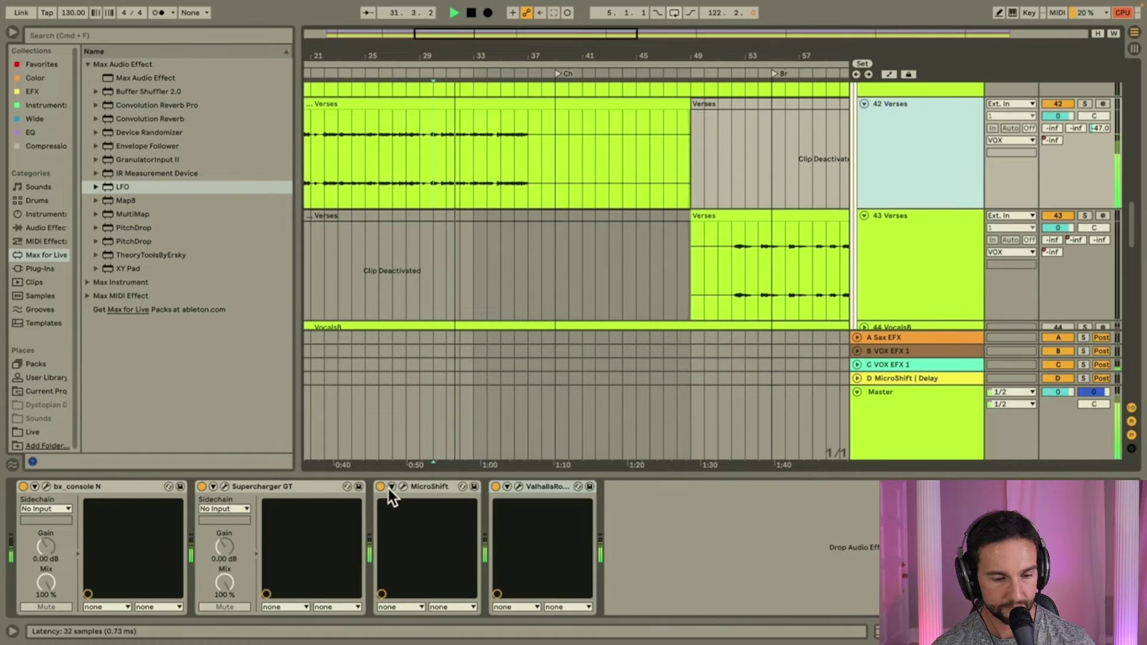
{"action": "left_click", "coordinate": [45, 485]}
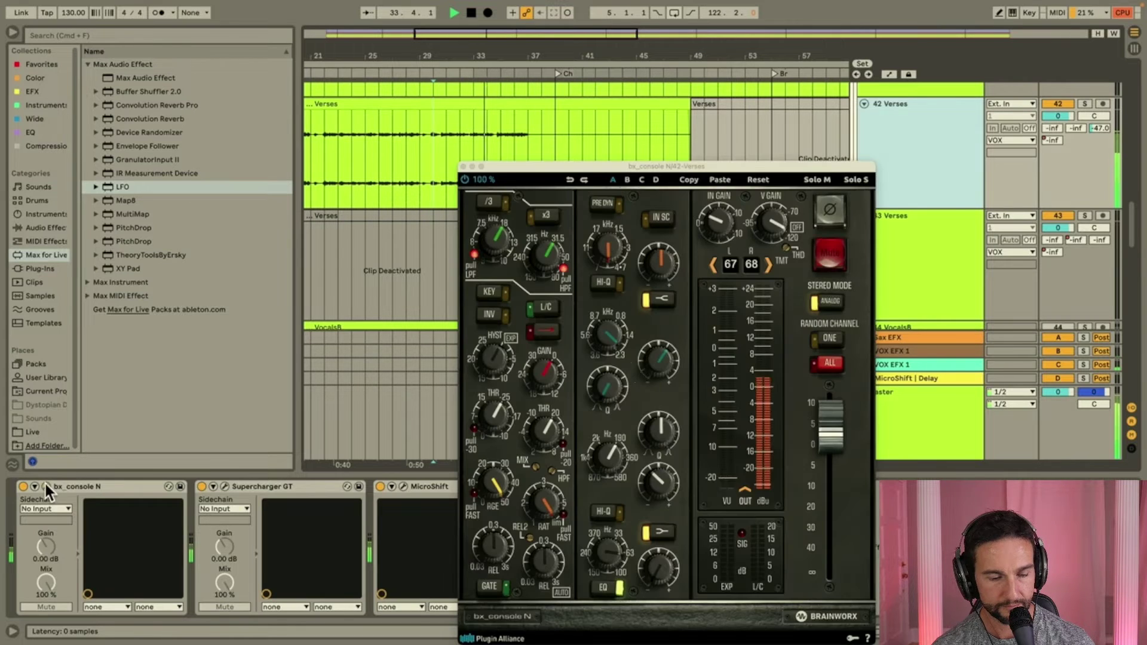
{"action": "left_click", "coordinate": [622, 552]}
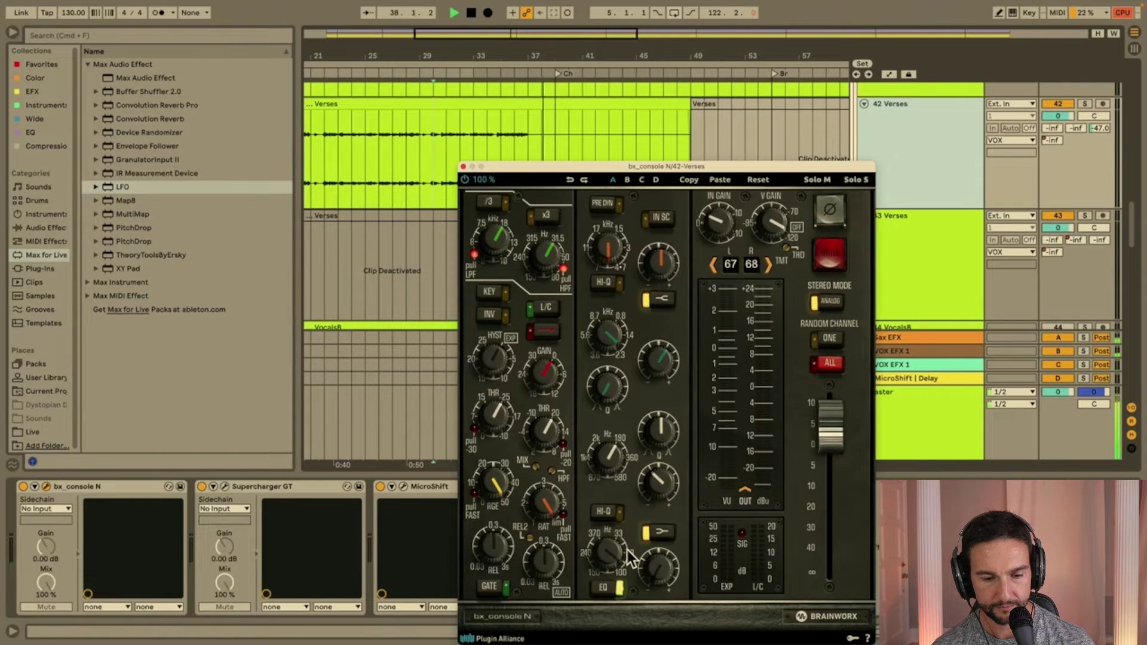
{"action": "left_click", "coordinate": [463, 168]}
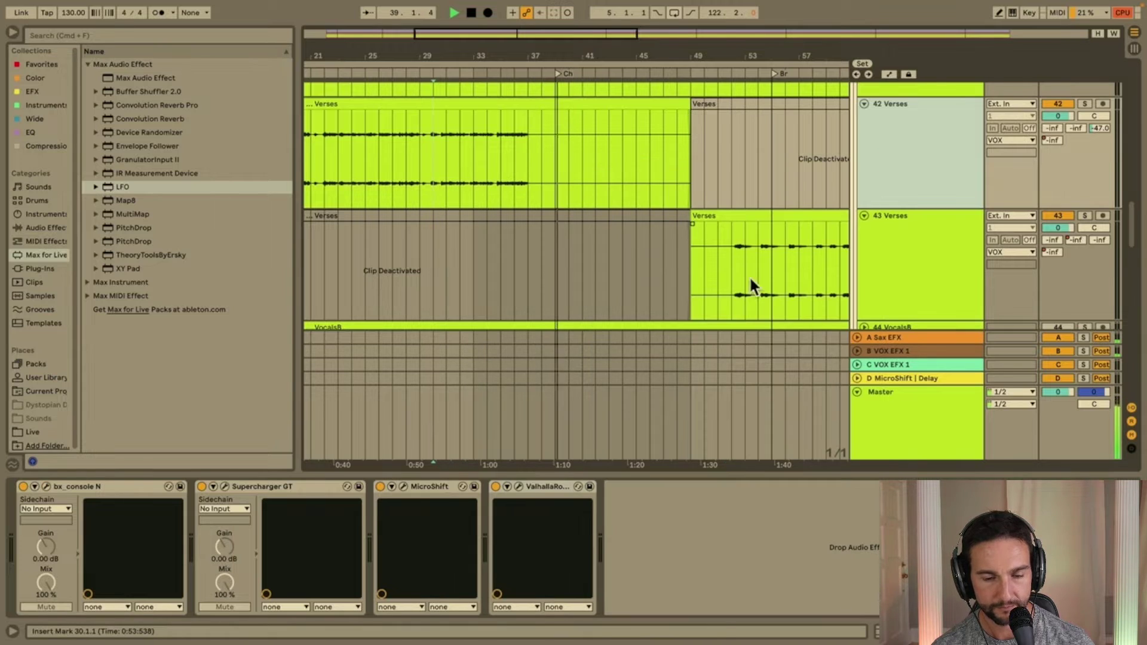
Enable Virtual Tape Machines on the Master track, with noise reduction at -80 dB and bass alignment at about -1.37 dB.
{"action": "scroll", "coordinate": [932, 203], "scroll_direction": "up", "scroll_amount": 6}
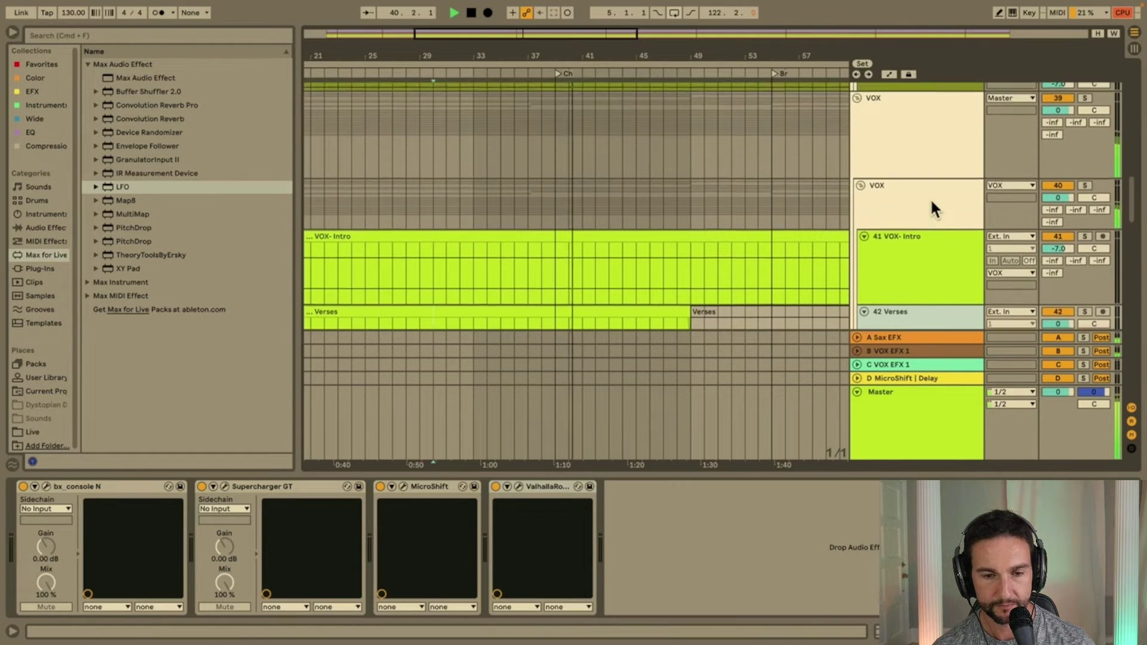
{"action": "left_click", "coordinate": [916, 413]}
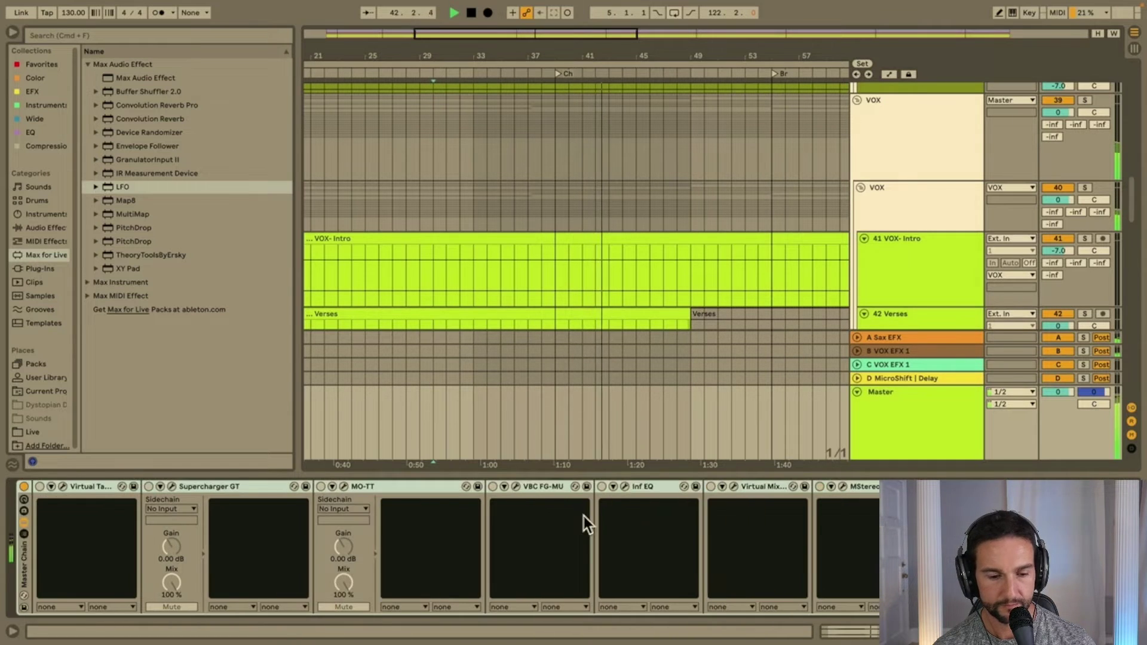
{"action": "left_click", "coordinate": [38, 485]}
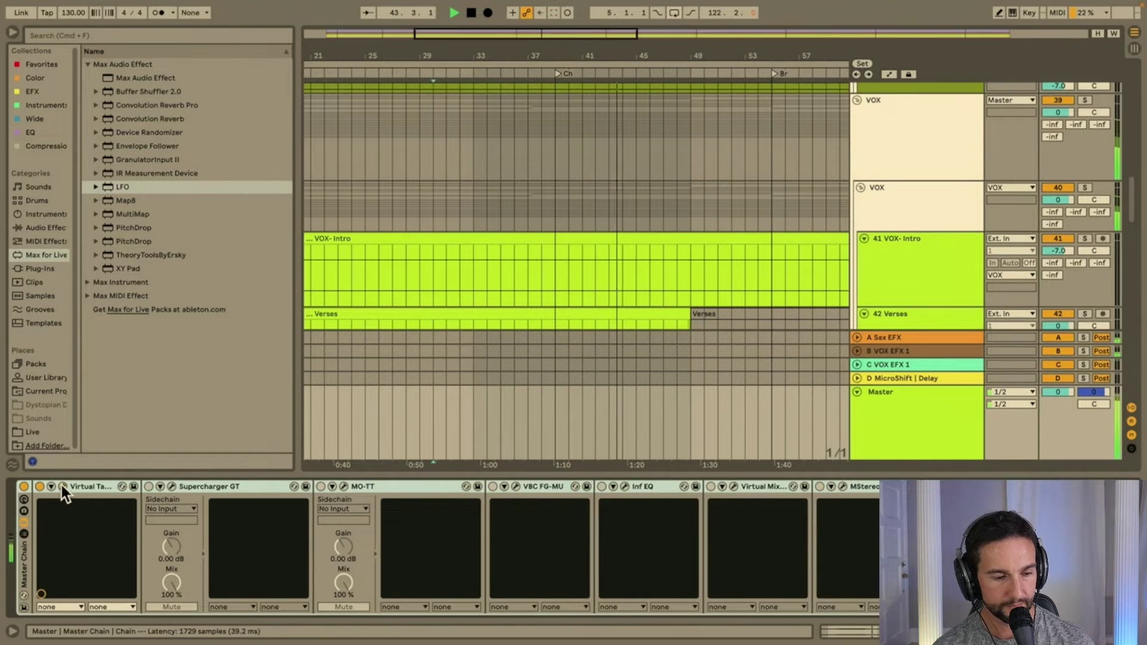
{"action": "left_click", "coordinate": [62, 485]}
{"action": "left_click", "coordinate": [98, 145]}
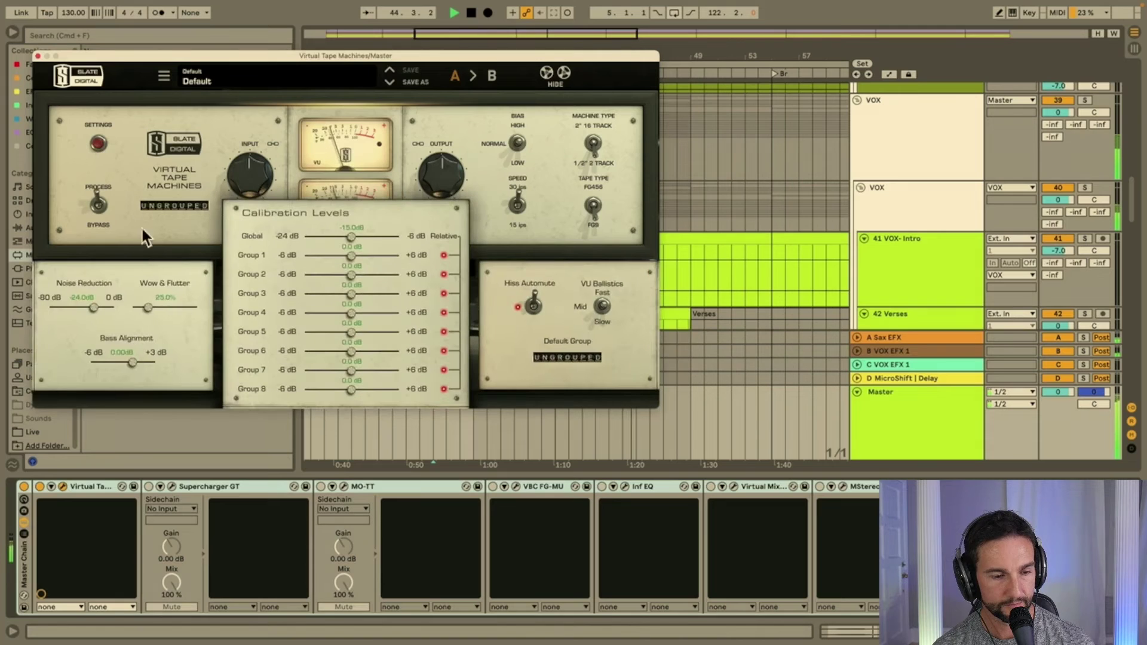
{"action": "left_click_drag", "start_coordinate": [133, 364], "coordinate": [121, 364]}
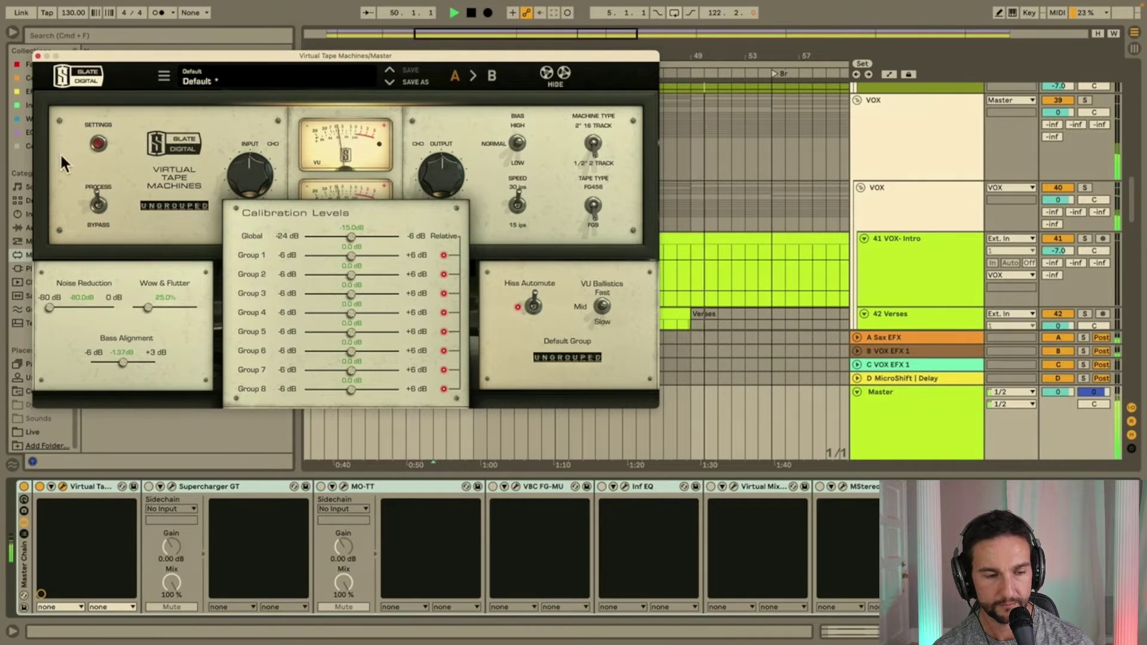
{"action": "left_click", "coordinate": [37, 56]}
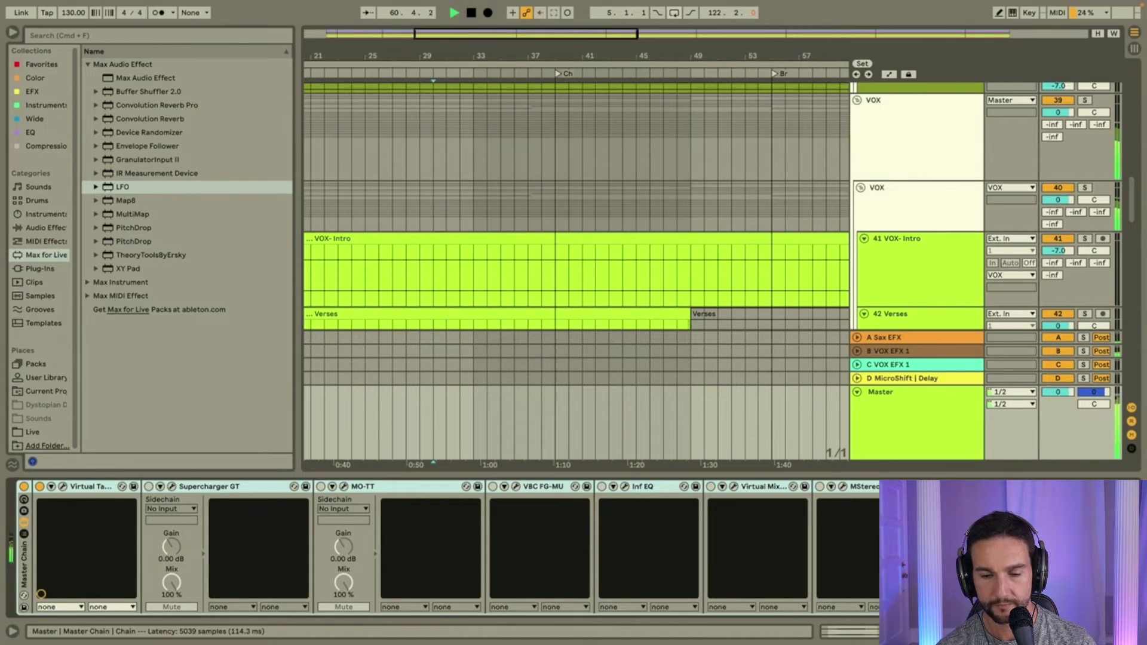
Check the loudness and peak levels in the Master track's Insight 2 meter, closing it when done.
{"action": "scroll", "coordinate": [442, 546], "scroll_direction": "right", "scroll_amount": 5}
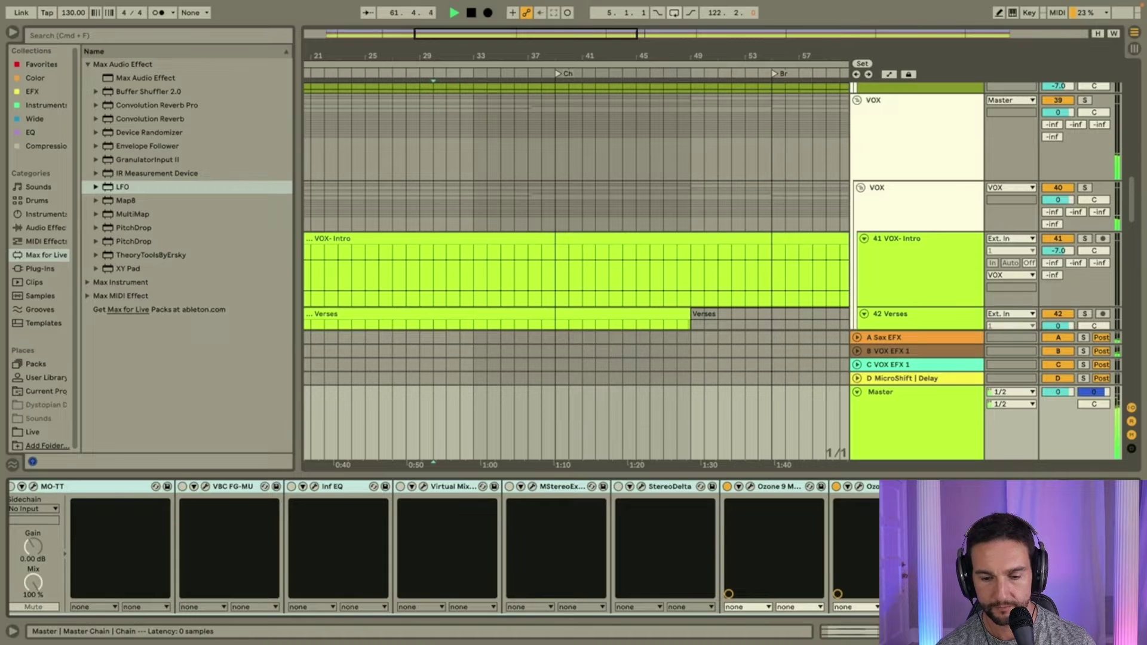
{"action": "left_click", "coordinate": [969, 487]}
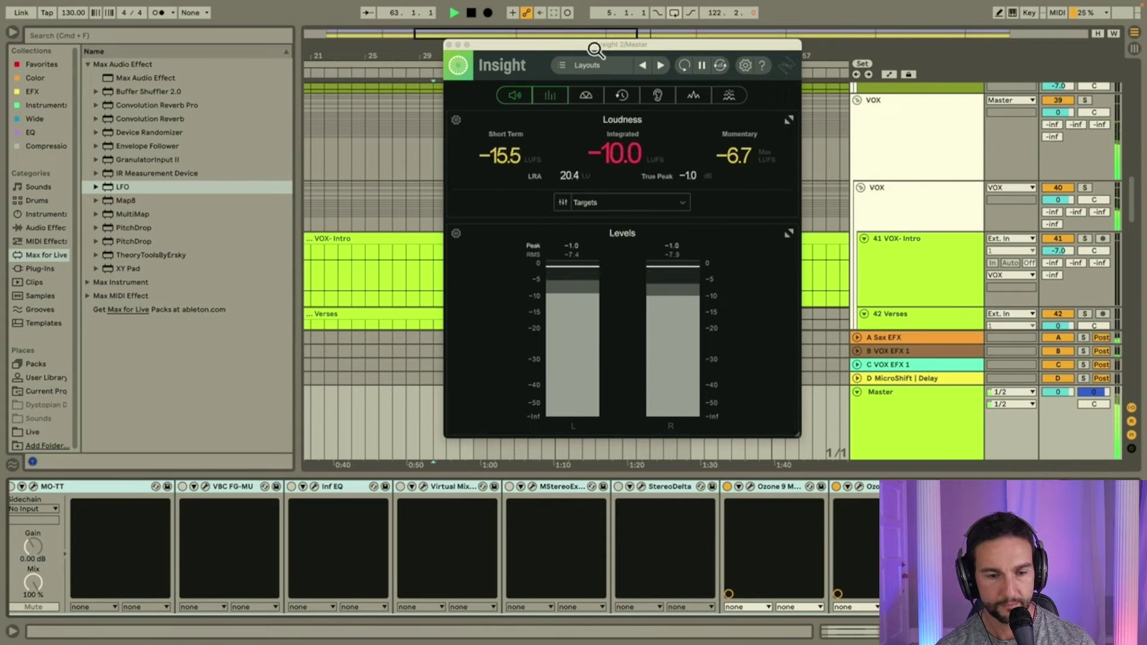
{"action": "left_click_drag", "start_coordinate": [592, 46], "coordinate": [644, 54]}
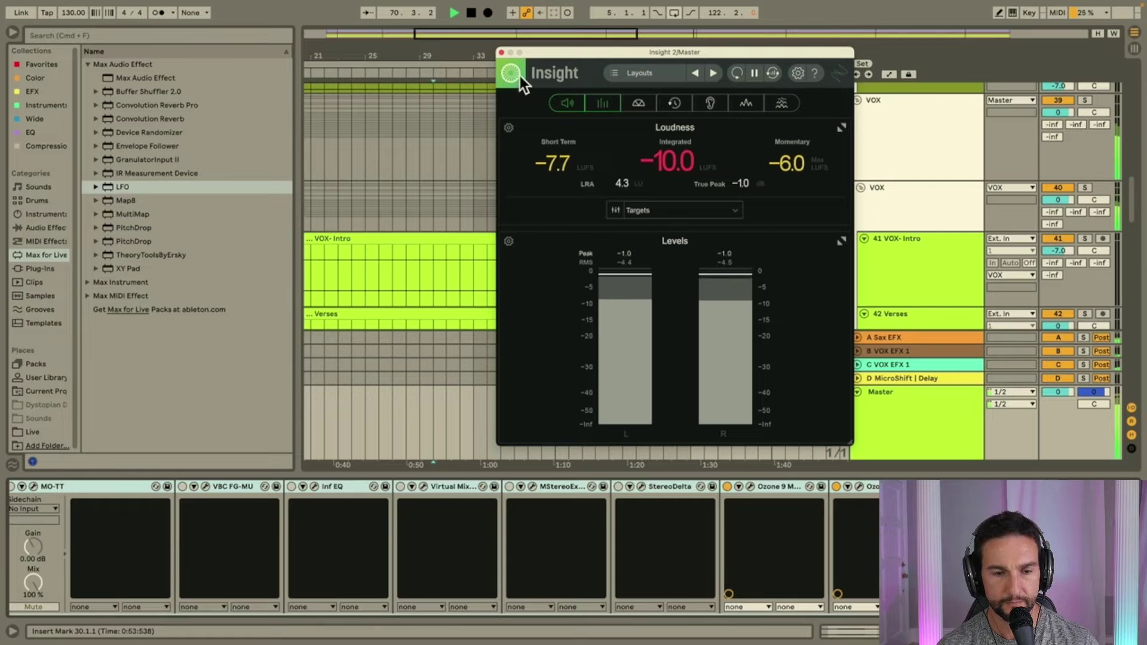
{"action": "left_click", "coordinate": [500, 52]}
Play the second-verse clip on the 42 Verses track from 73.3.1 and examine its waveform.
{"action": "key", "text": "w"}
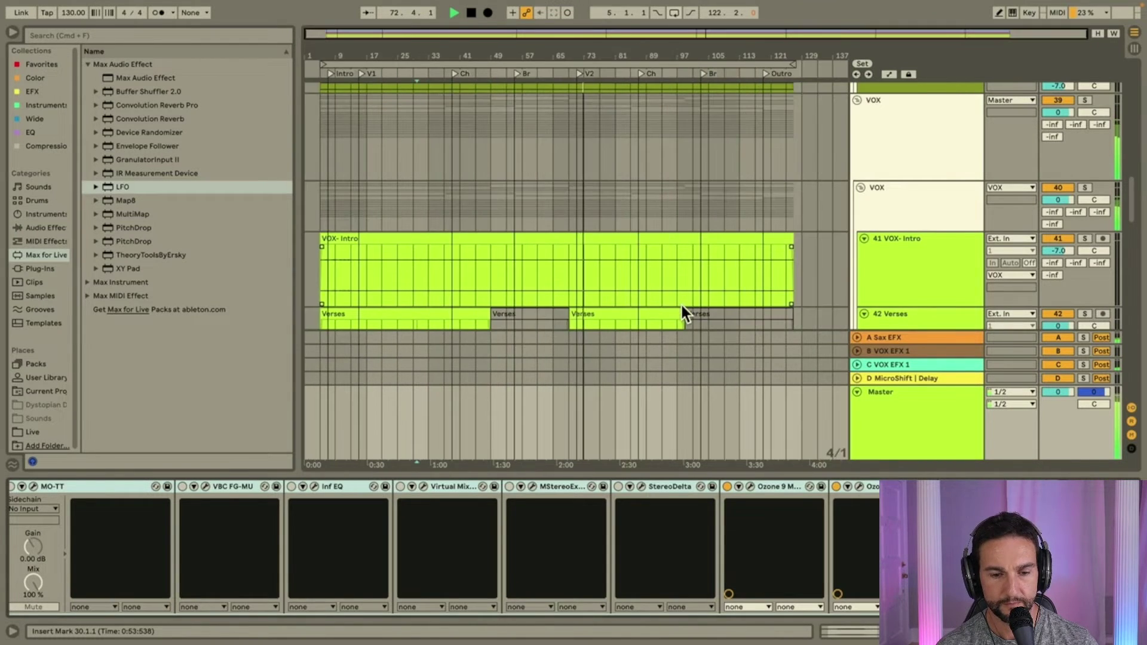
{"action": "scroll", "coordinate": [682, 306], "scroll_direction": "down", "scroll_amount": 8}
{"action": "scroll", "coordinate": [823, 239], "scroll_direction": "up", "scroll_amount": 1}
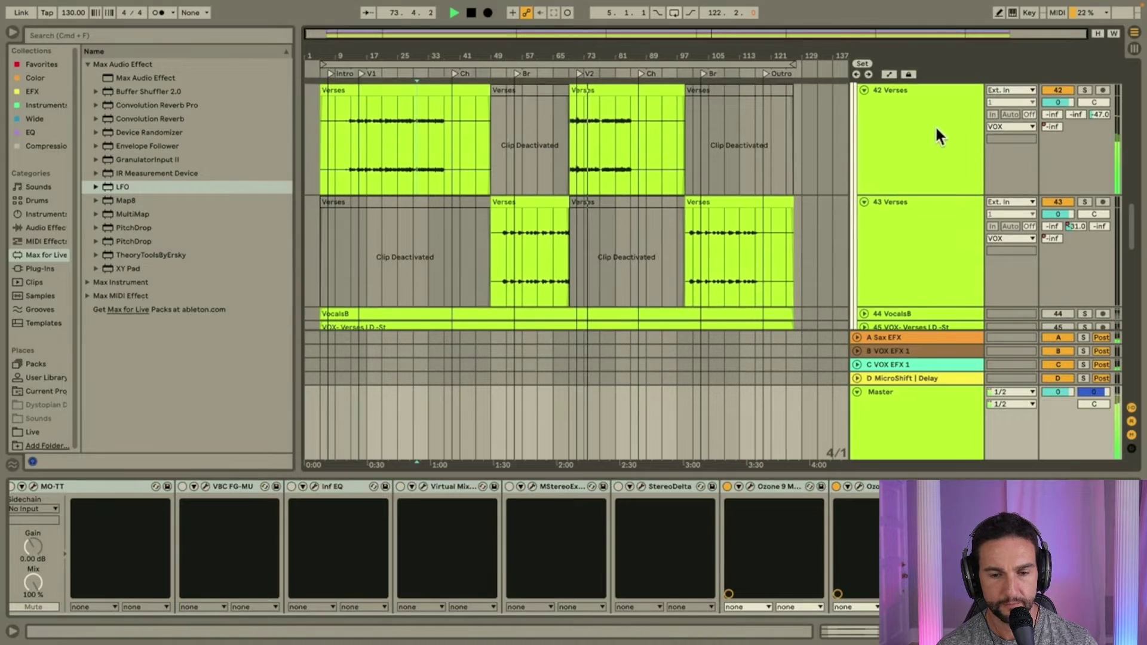
{"action": "left_click", "coordinate": [934, 125]}
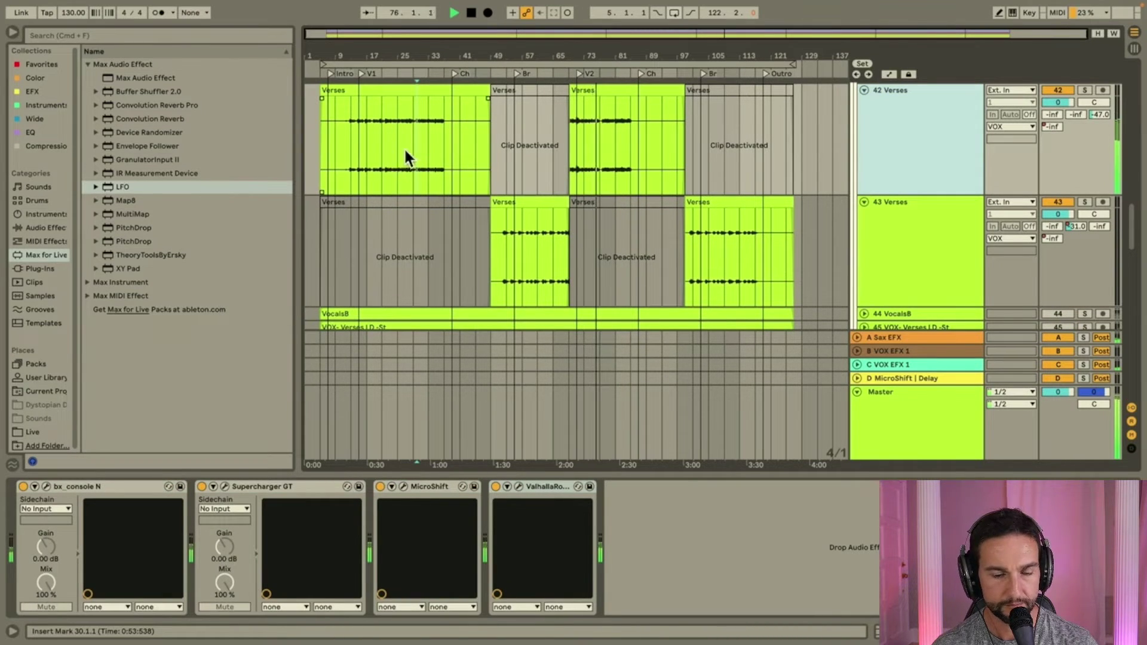
{"action": "scroll", "coordinate": [603, 177], "scroll_direction": "up", "scroll_amount": 8}
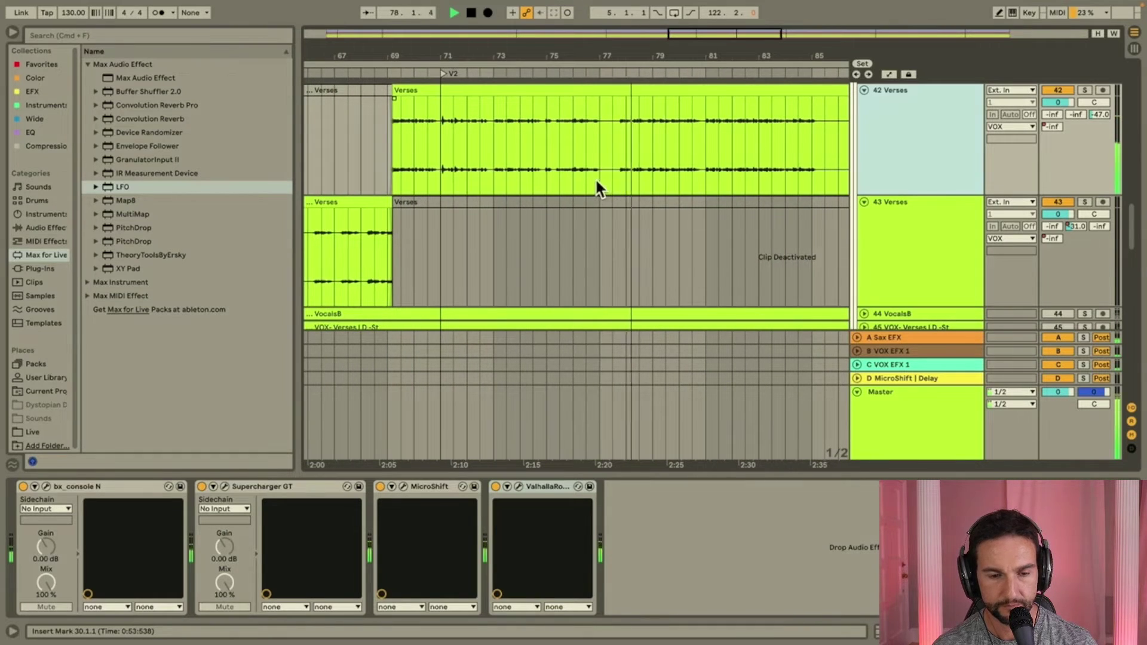
{"action": "left_click", "coordinate": [511, 174]}
{"action": "scroll", "coordinate": [540, 188], "scroll_direction": "up", "scroll_amount": 6}
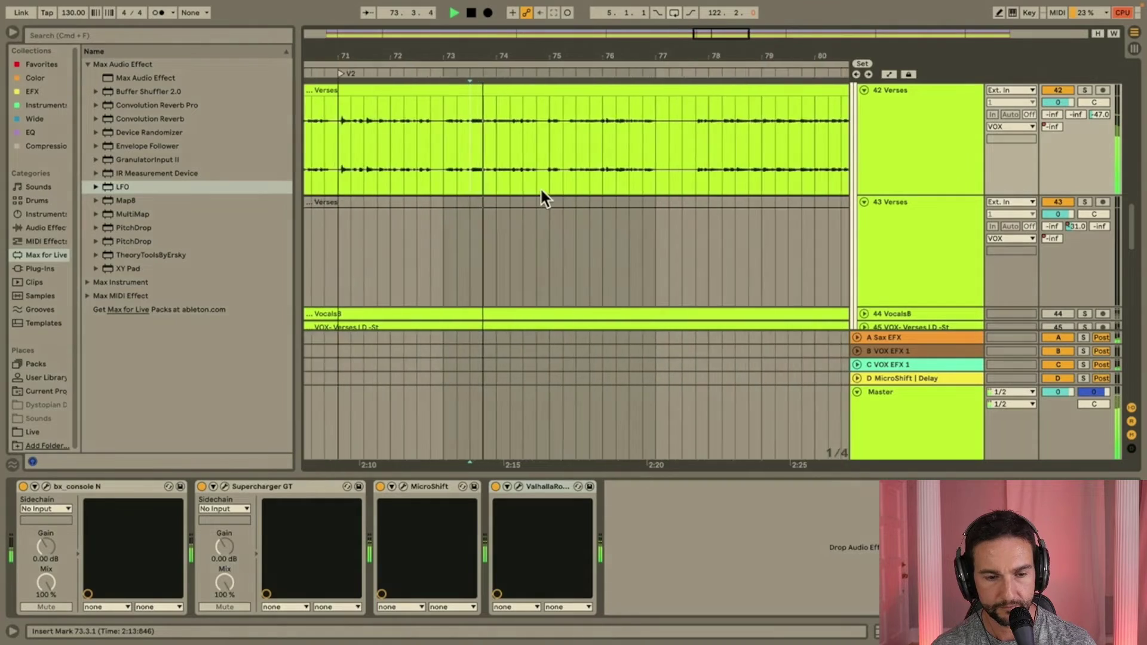
{"action": "scroll", "coordinate": [590, 179], "scroll_direction": "up", "scroll_amount": 2}
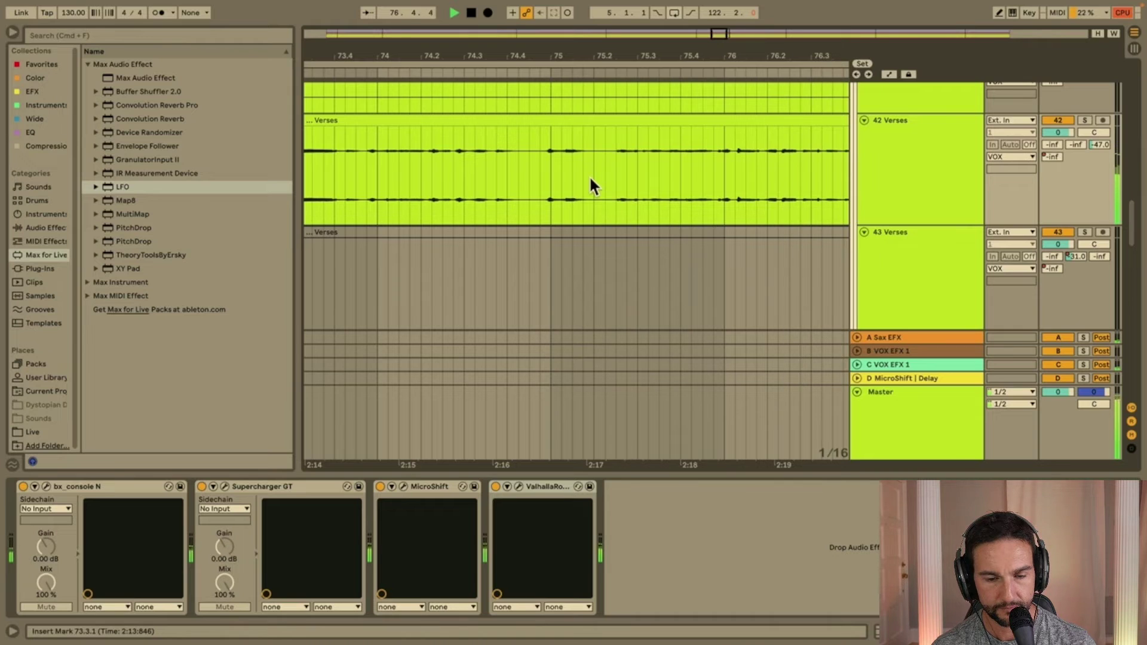
{"action": "scroll", "coordinate": [591, 187], "scroll_direction": "down", "scroll_amount": 6}
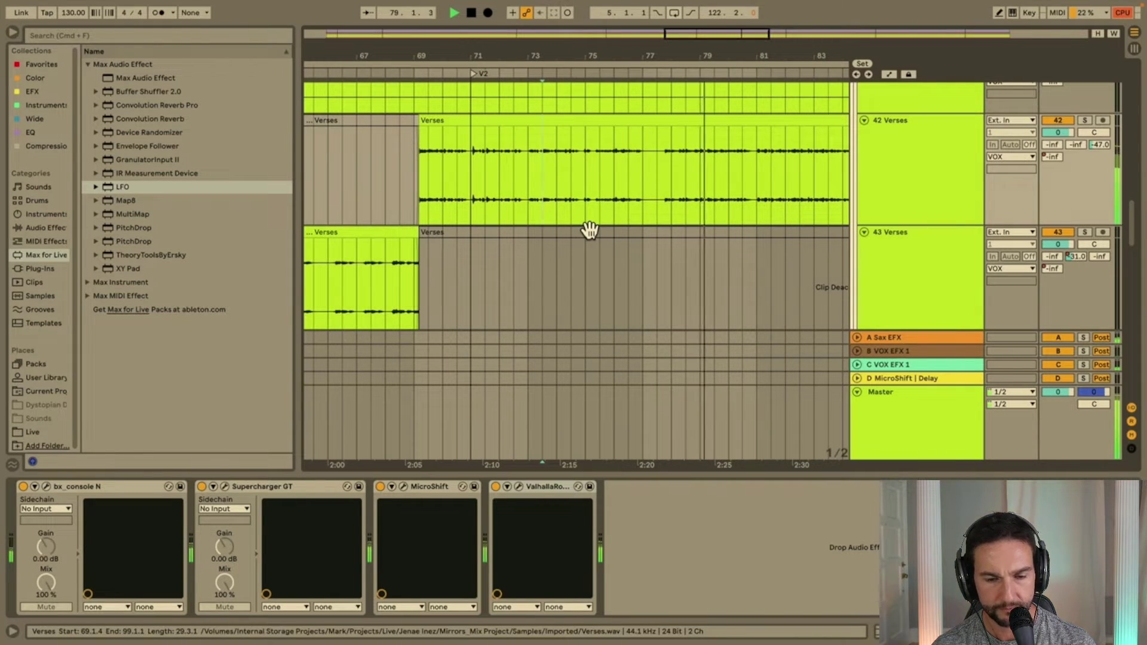
{"action": "scroll", "coordinate": [589, 231], "scroll_direction": "down", "scroll_amount": 8}
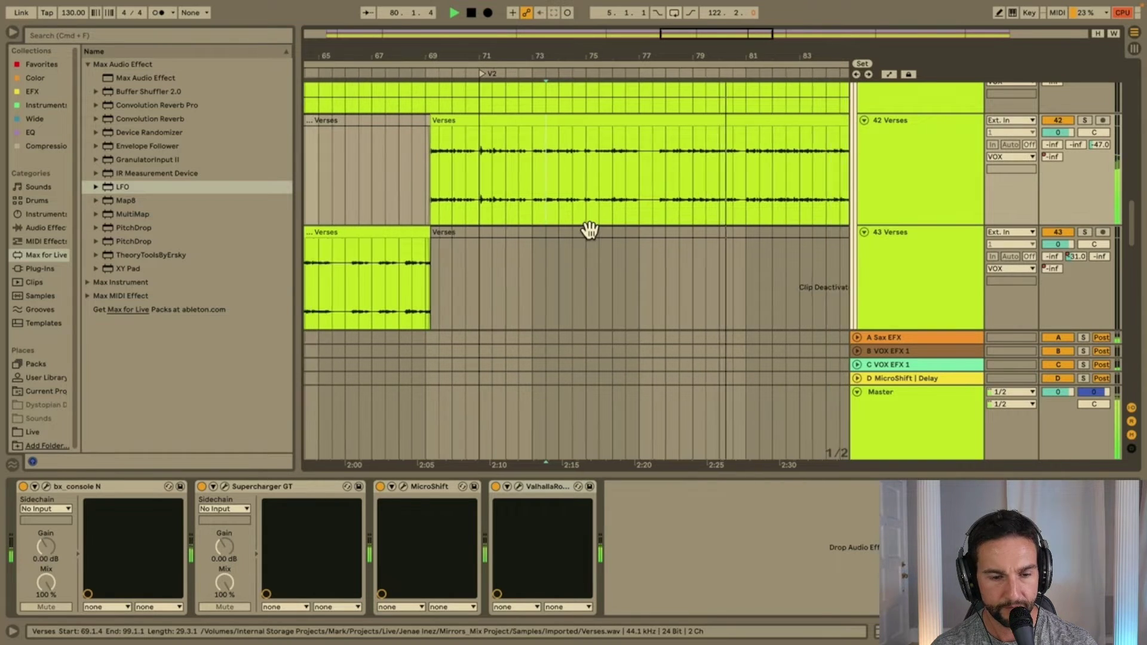
Restart playback from bar 21 and compare the first verse with the 42 Verses track muted and unmuted.
{"action": "key", "text": "space"}
{"action": "left_click", "coordinate": [382, 186]}
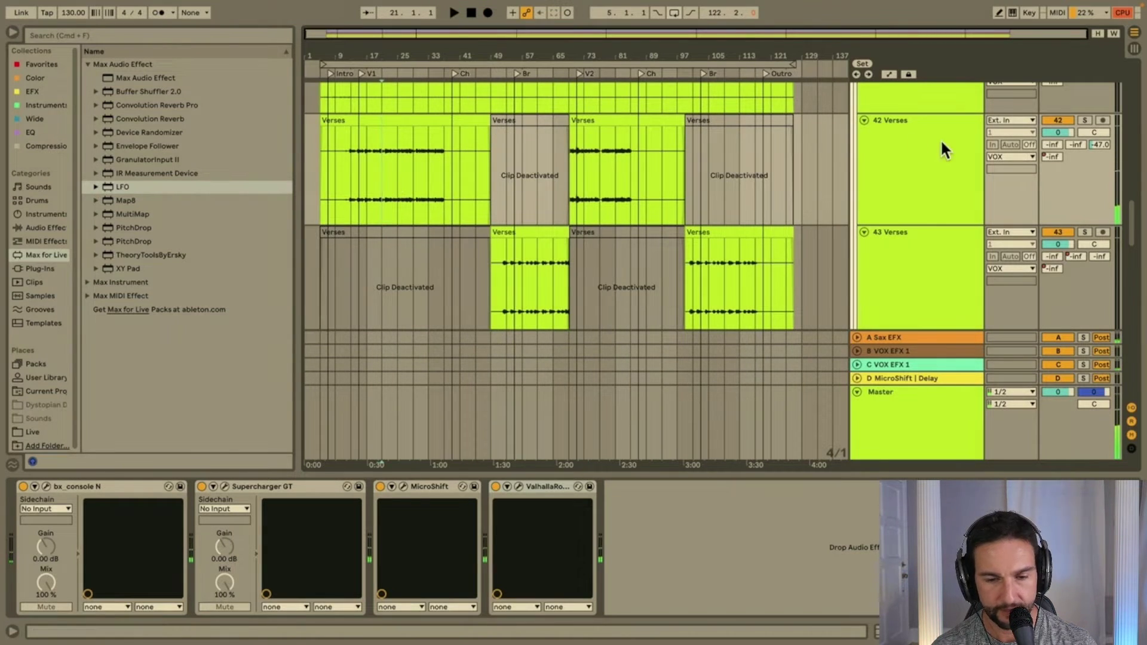
{"action": "key", "text": "space"}
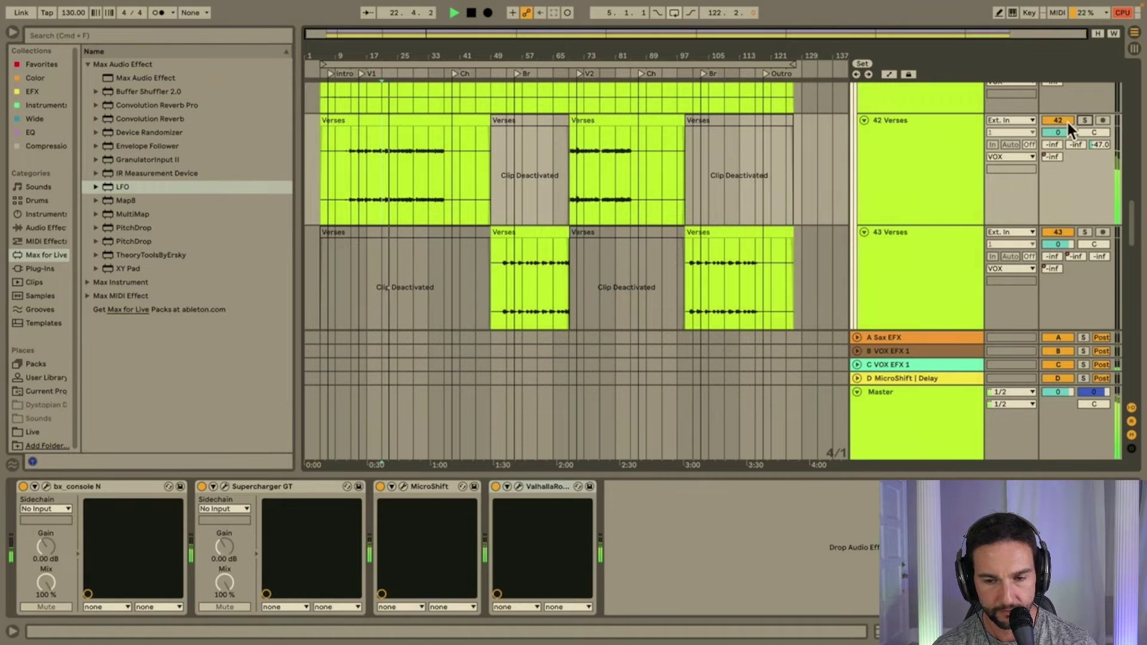
{"action": "left_click", "coordinate": [1055, 119]}
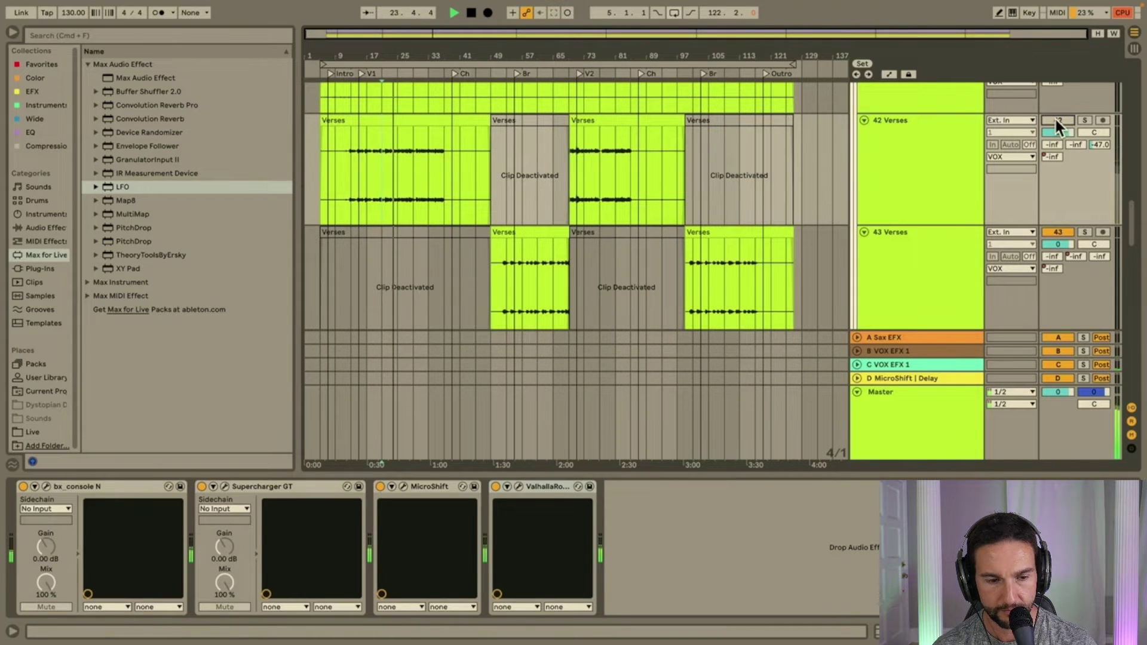
{"action": "left_click", "coordinate": [1055, 119]}
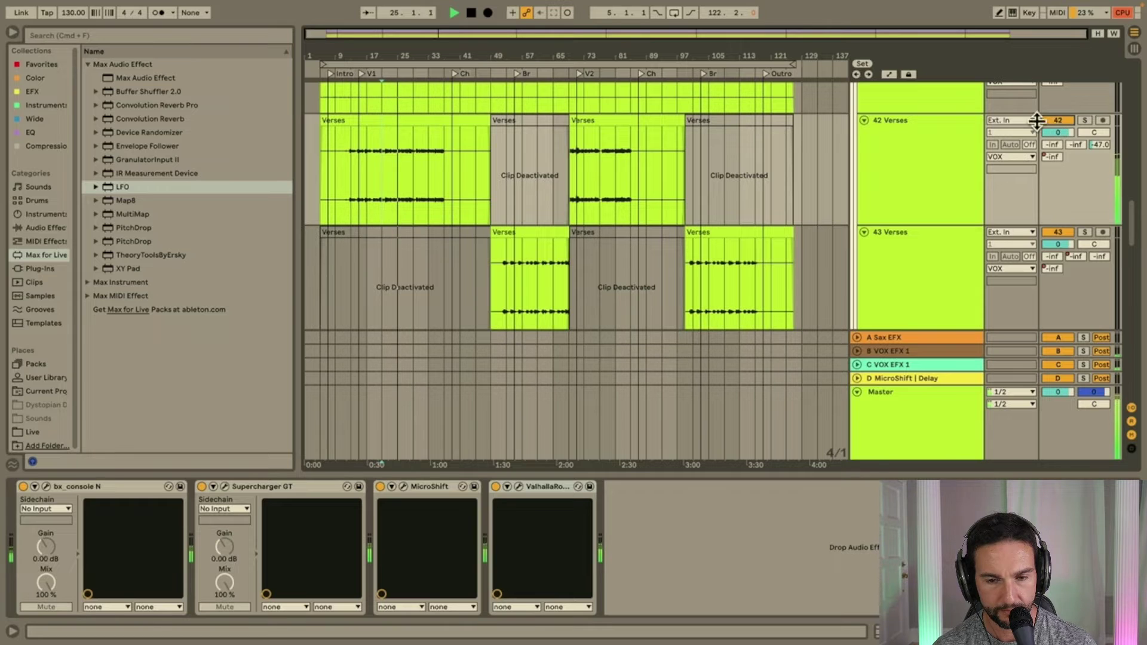
Duplicate the 42 Verses track, deactivating the first-verse clip on the copy and the second-verse clip on the original.
{"action": "left_click", "coordinate": [925, 143]}
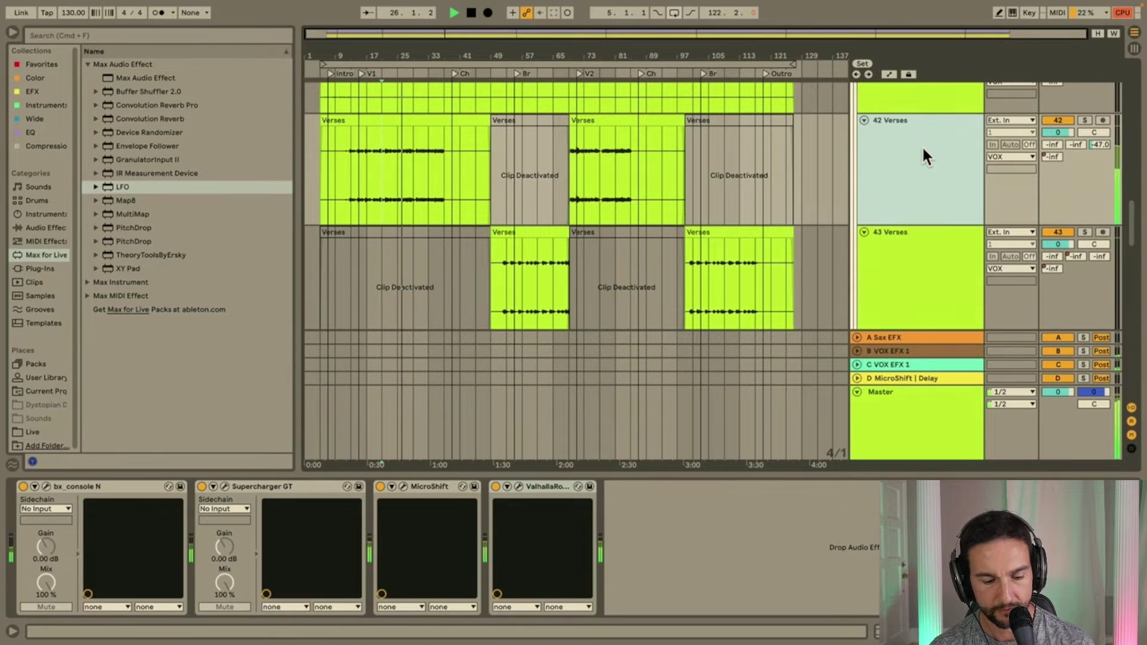
{"action": "key", "text": "super+d"}
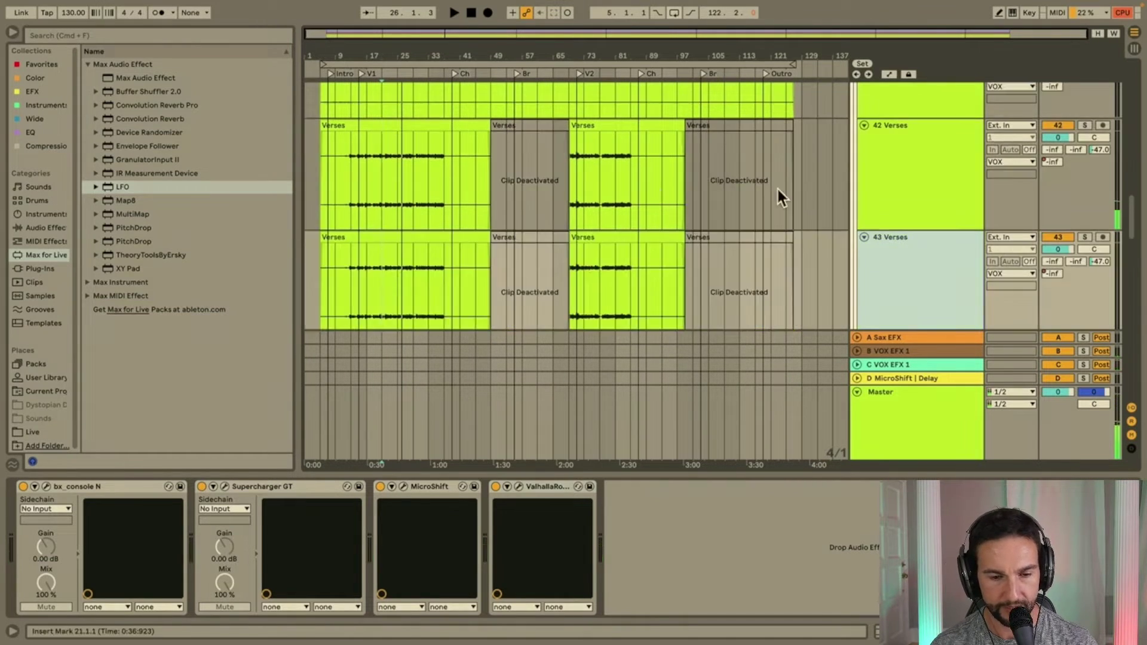
{"action": "left_click", "coordinate": [446, 236]}
{"action": "key", "text": "0"}
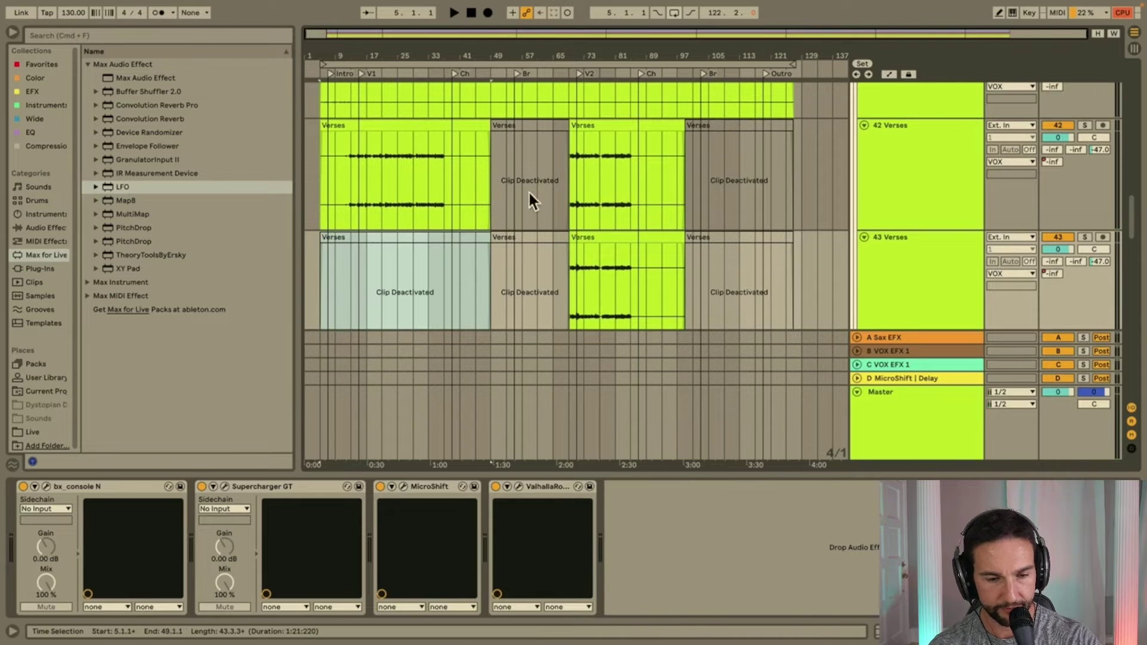
{"action": "left_click", "coordinate": [601, 125]}
{"action": "key", "text": "0"}
Play the first verse from bar 21 and set the low EQ band frequency in the 42 Verses track's bx_console N to about 90 Hz.
{"action": "left_click", "coordinate": [398, 178]}
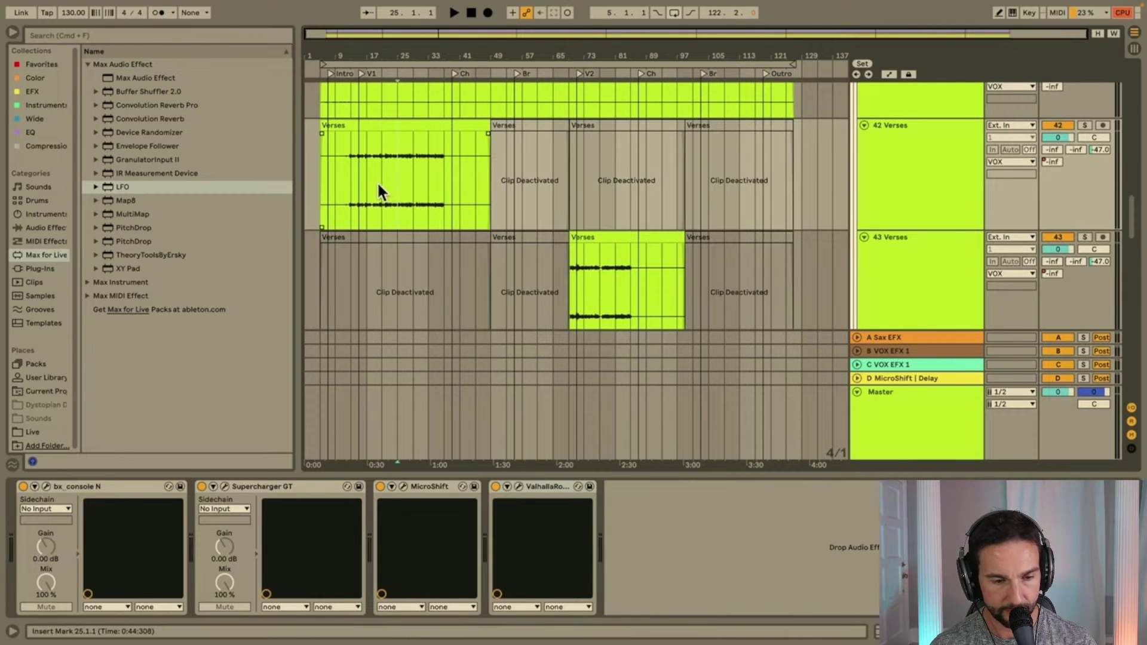
{"action": "left_click", "coordinate": [380, 182]}
{"action": "key", "text": "space"}
{"action": "left_click", "coordinate": [860, 137]}
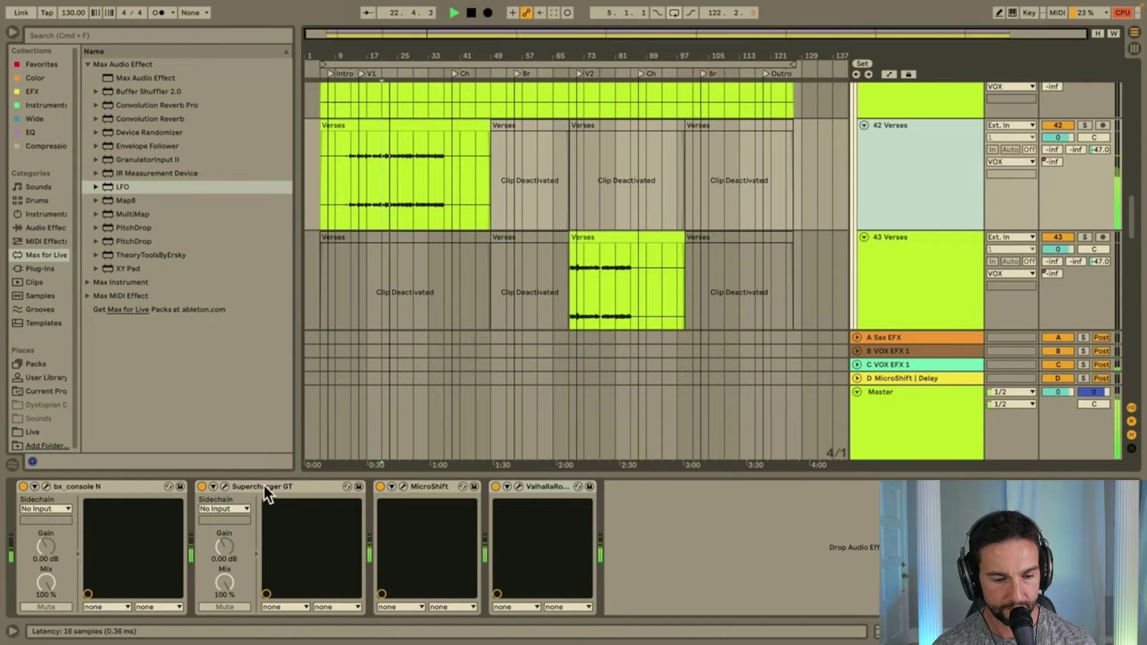
{"action": "left_click", "coordinate": [46, 486]}
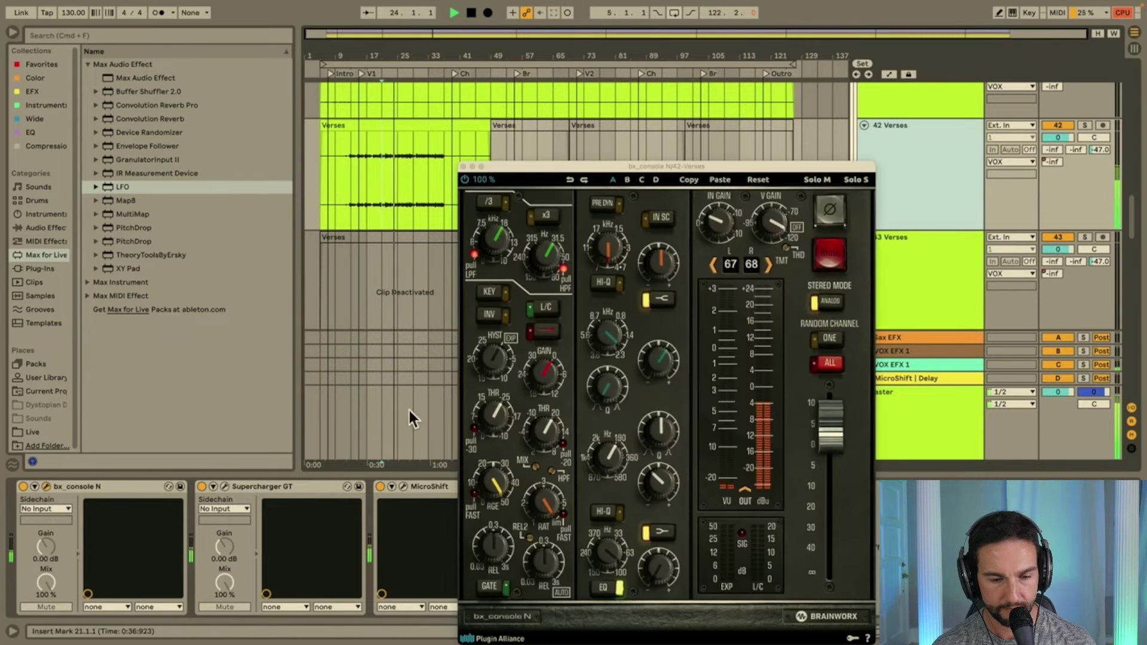
{"action": "left_click", "coordinate": [622, 544]}
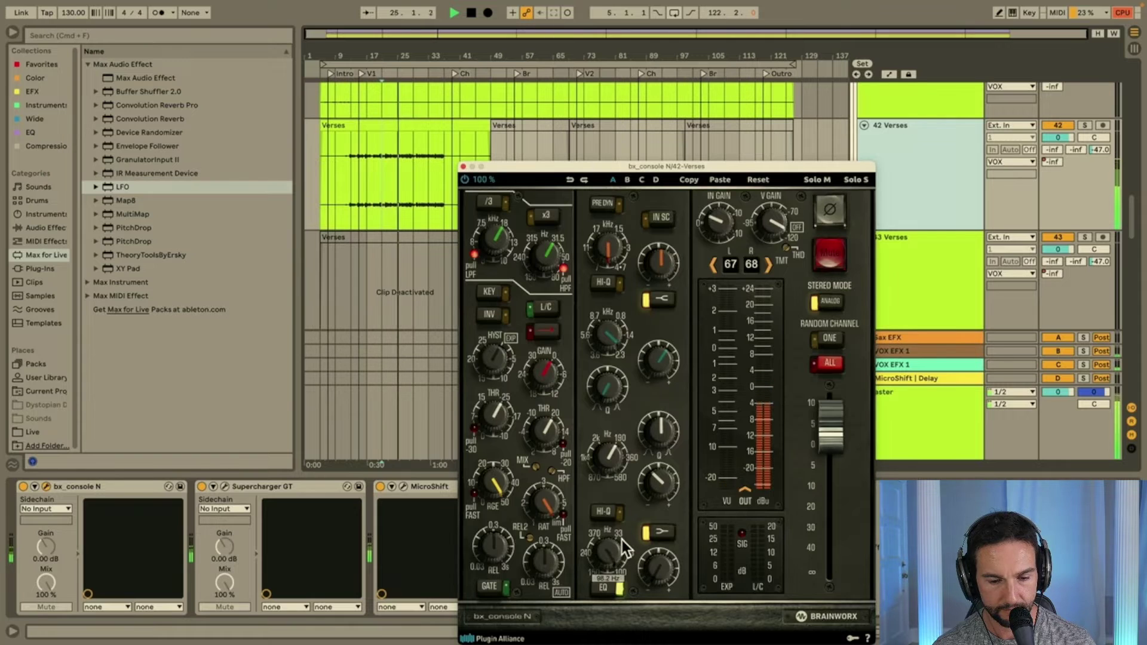
{"action": "left_click_drag", "start_coordinate": [622, 544], "coordinate": [622, 543]}
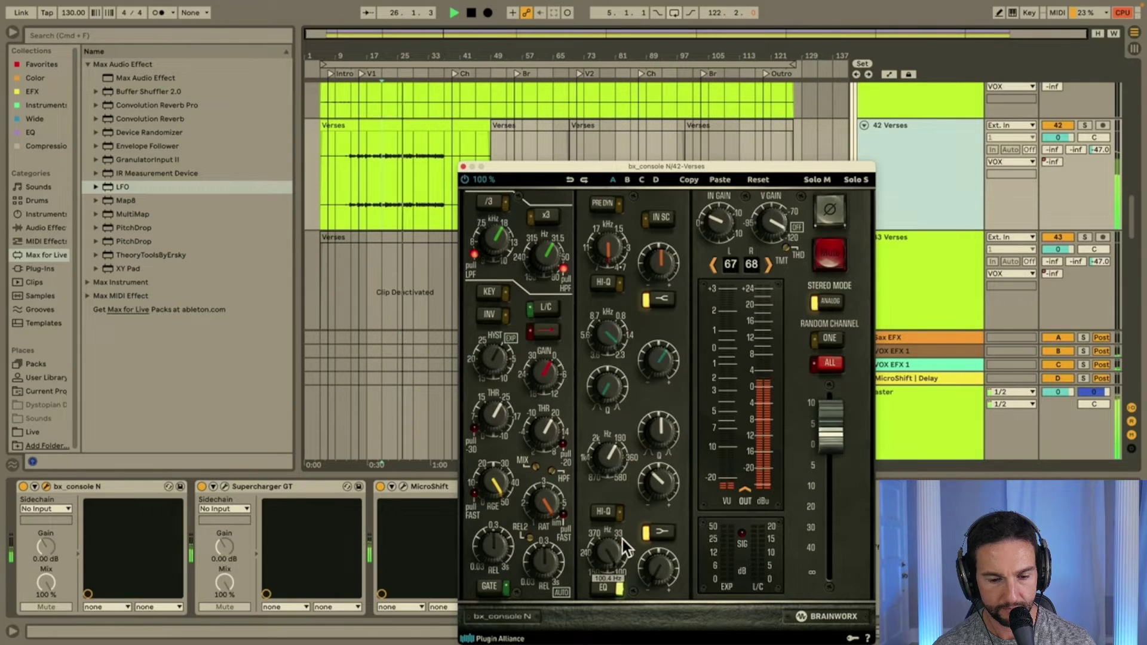
{"action": "left_click_drag", "start_coordinate": [623, 545], "coordinate": [625, 549]}
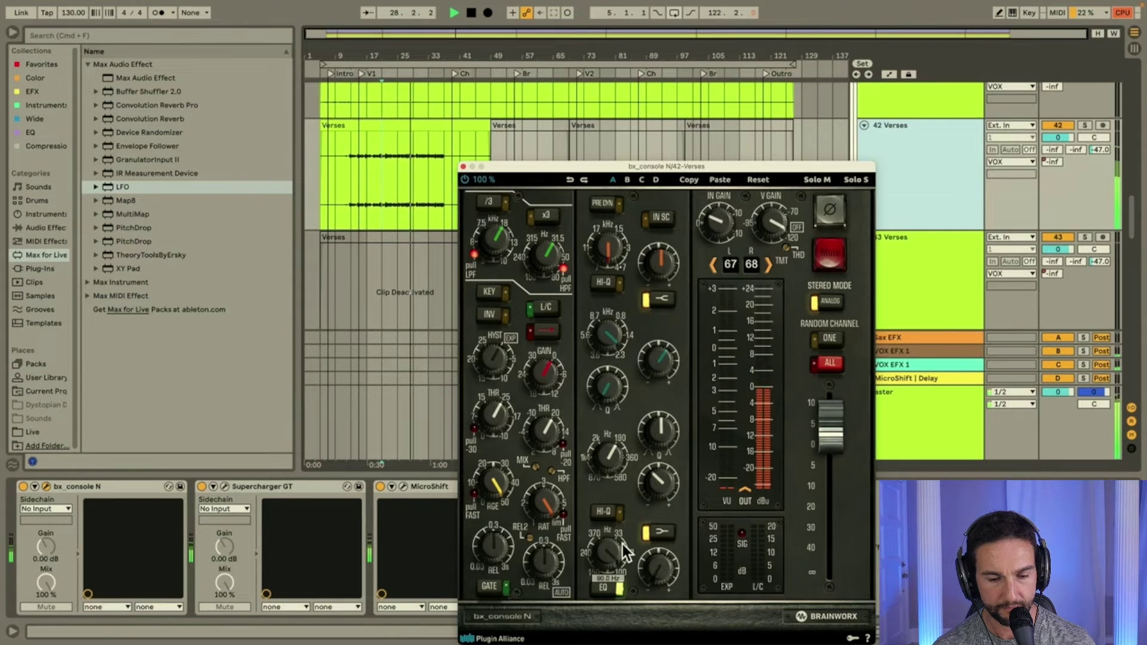
{"action": "left_click", "coordinate": [464, 167]}
Look through the vocal tracks below the verses, restarting playback from bar 27 to trace the sound heard there.
{"action": "scroll", "coordinate": [546, 193], "scroll_direction": "down", "scroll_amount": 5}
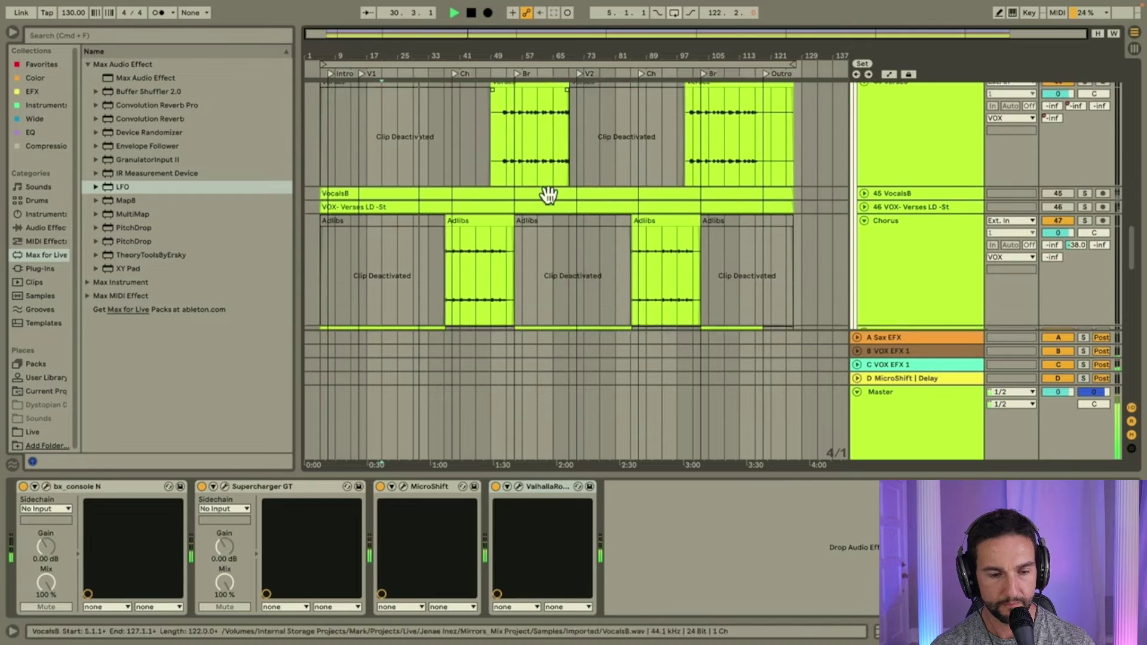
{"action": "scroll", "coordinate": [547, 194], "scroll_direction": "down", "scroll_amount": 10}
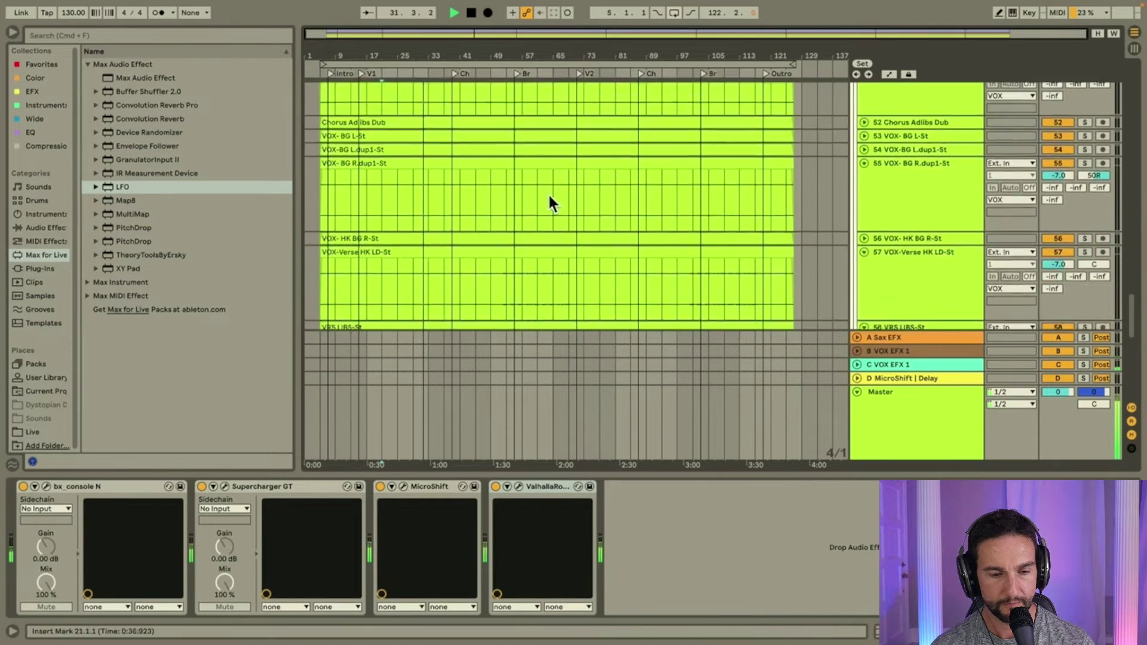
{"action": "scroll", "coordinate": [549, 194], "scroll_direction": "down", "scroll_amount": 5}
{"action": "scroll", "coordinate": [549, 194], "scroll_direction": "up", "scroll_amount": 4}
{"action": "key", "text": "space"}
{"action": "scroll", "coordinate": [419, 165], "scroll_direction": "up", "scroll_amount": 2}
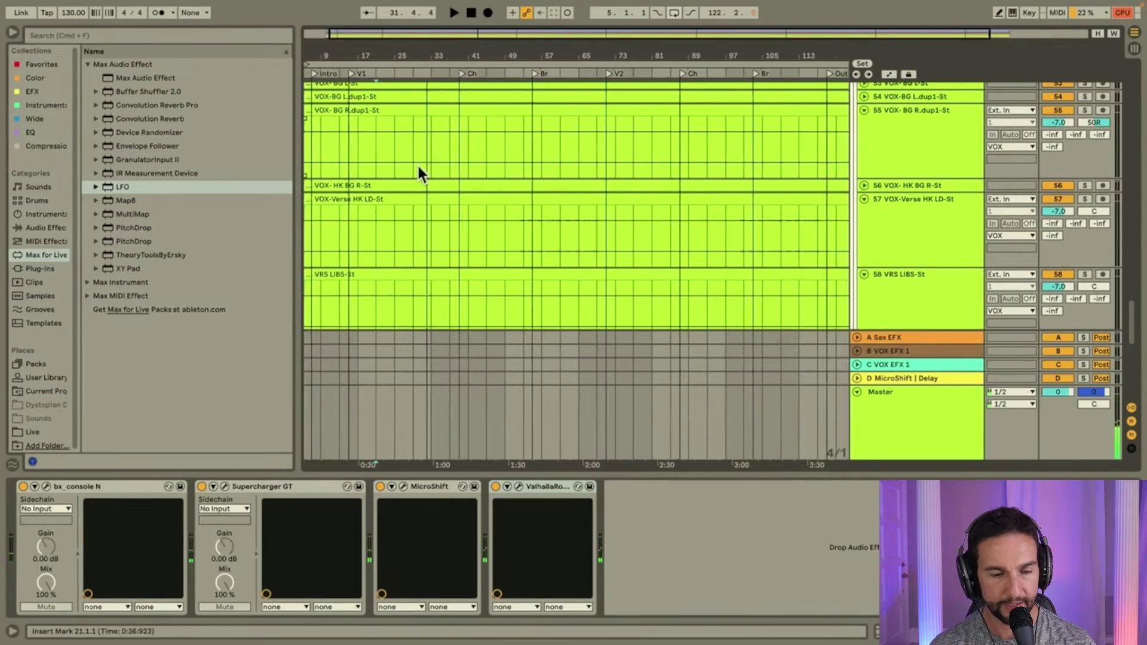
{"action": "scroll", "coordinate": [418, 165], "scroll_direction": "up", "scroll_amount": 3}
{"action": "left_click", "coordinate": [381, 148]}
{"action": "key", "text": "space"}
{"action": "scroll", "coordinate": [512, 191], "scroll_direction": "up", "scroll_amount": 4}
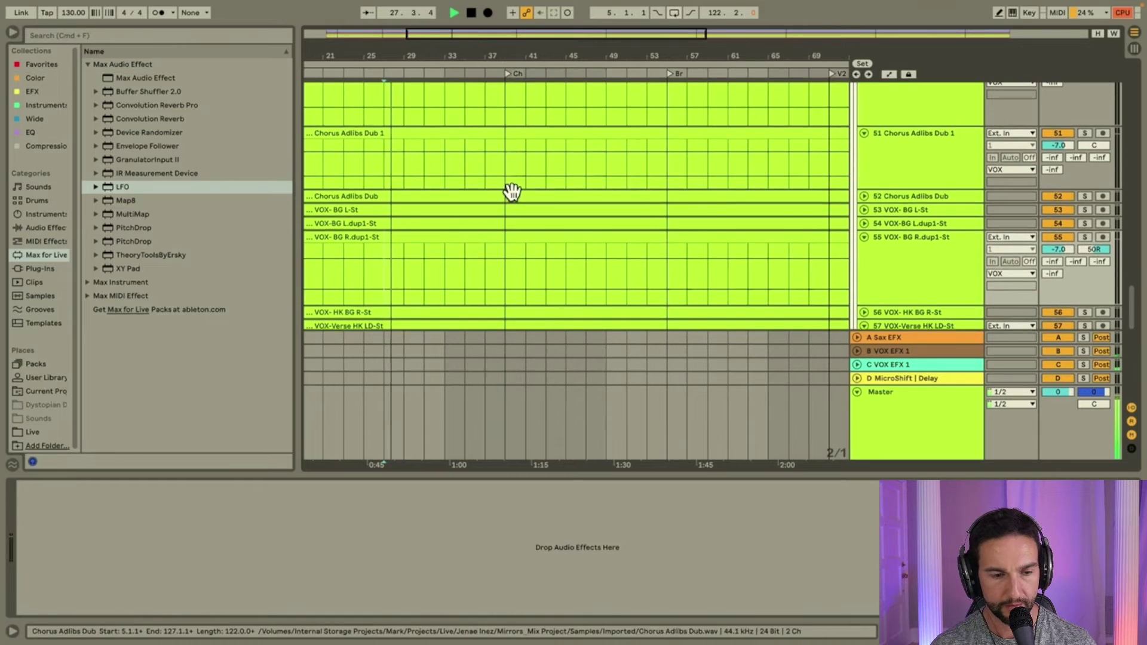
{"action": "scroll", "coordinate": [511, 191], "scroll_direction": "down", "scroll_amount": 8}
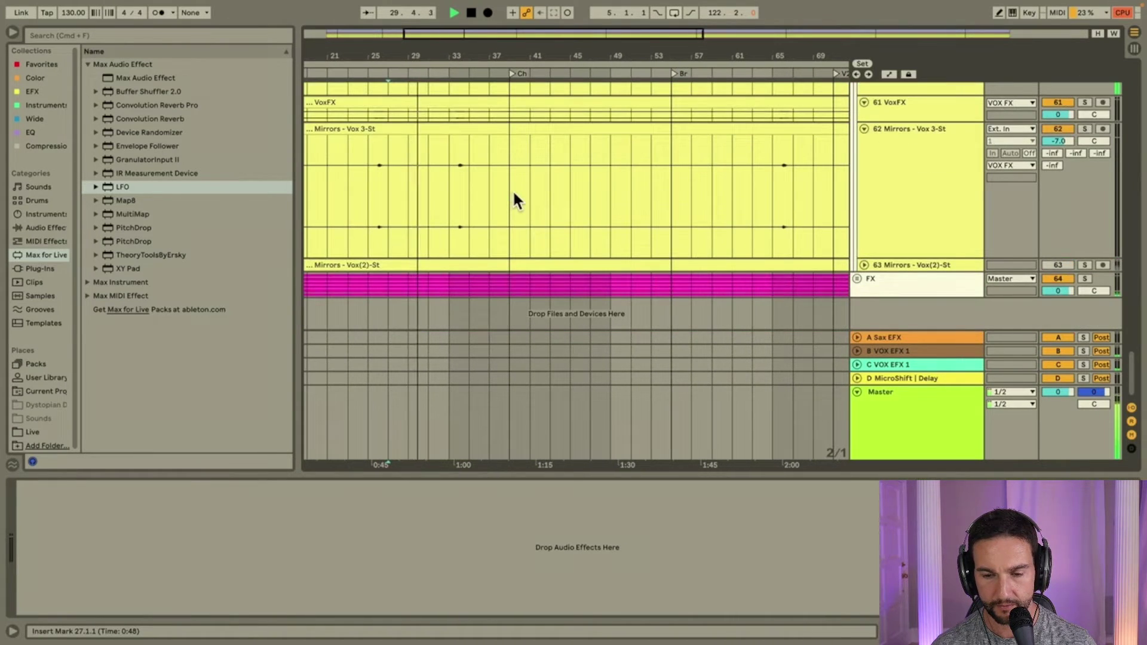
Unfold the FX group and examine its tracks while replaying from bar 27.
{"action": "left_click", "coordinate": [857, 278]}
{"action": "scroll", "coordinate": [857, 278], "scroll_direction": "down", "scroll_amount": 5}
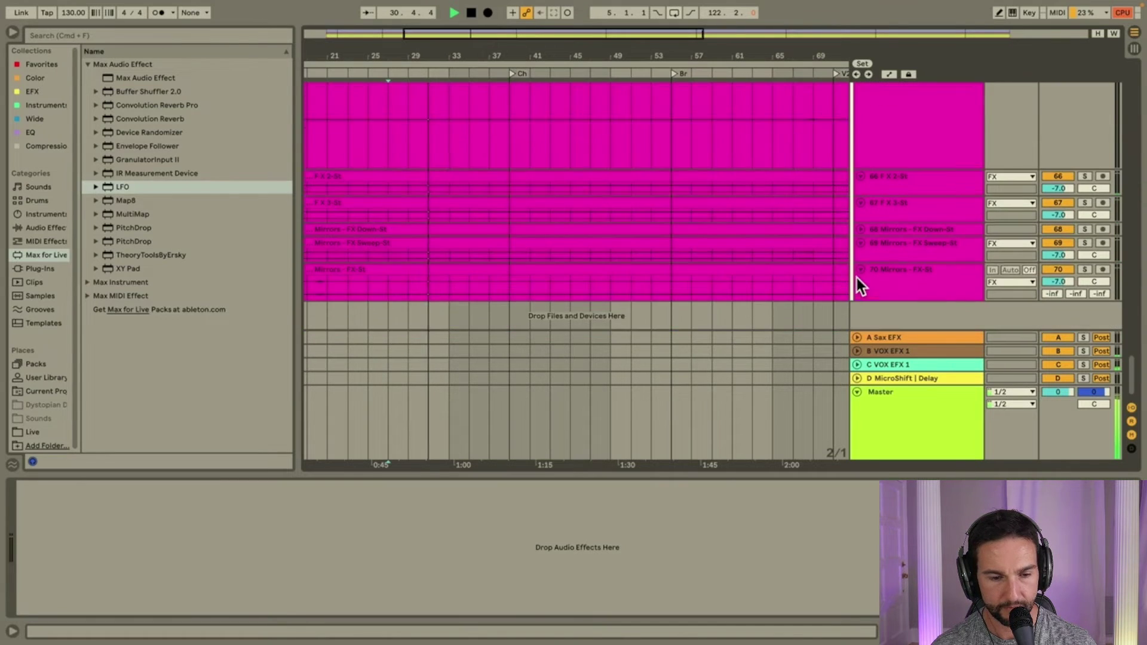
{"action": "key", "text": "space"}
{"action": "key", "text": "space"}
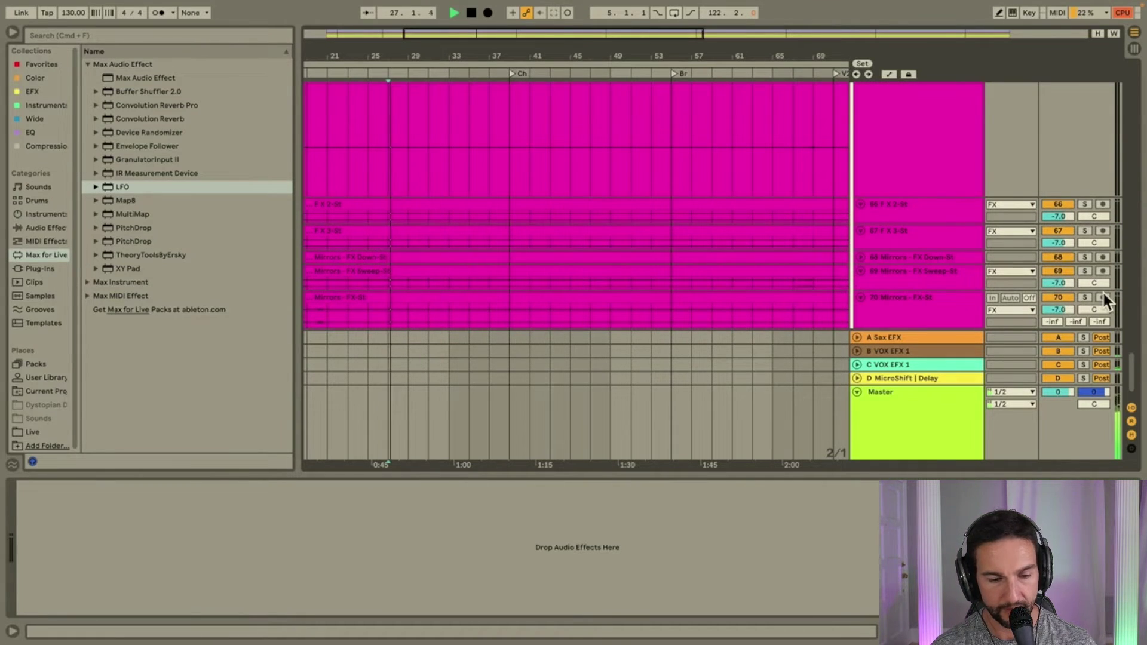
{"action": "scroll", "coordinate": [994, 256], "scroll_direction": "up", "scroll_amount": 2}
{"action": "scroll", "coordinate": [994, 256], "scroll_direction": "up", "scroll_amount": 3}
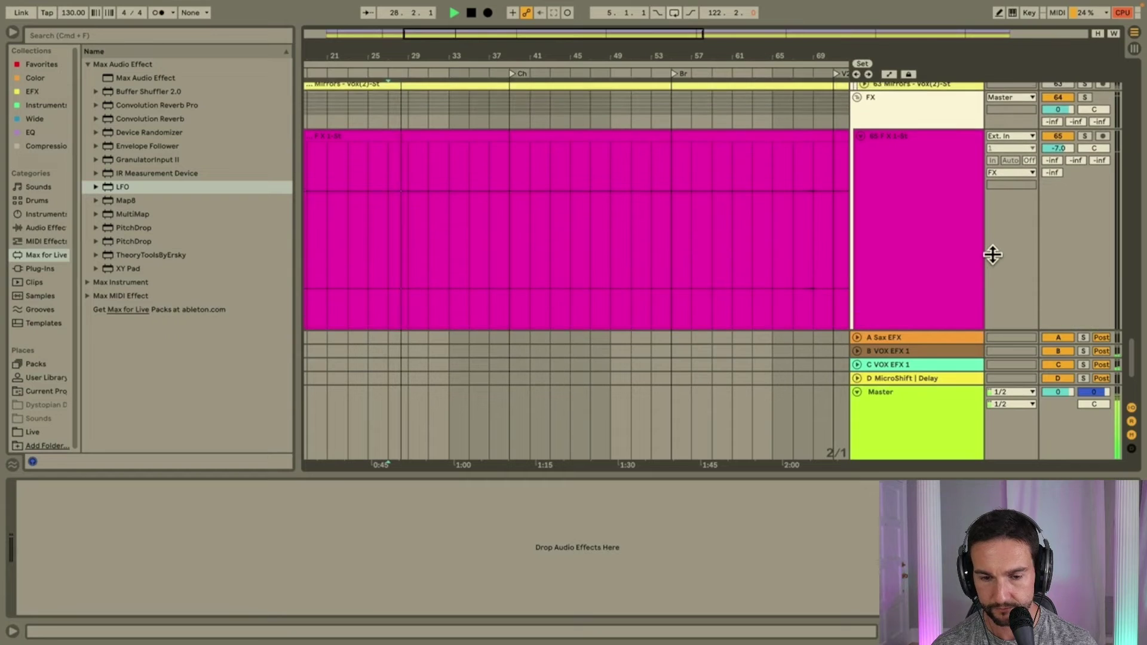
{"action": "scroll", "coordinate": [993, 255], "scroll_direction": "down", "scroll_amount": 3}
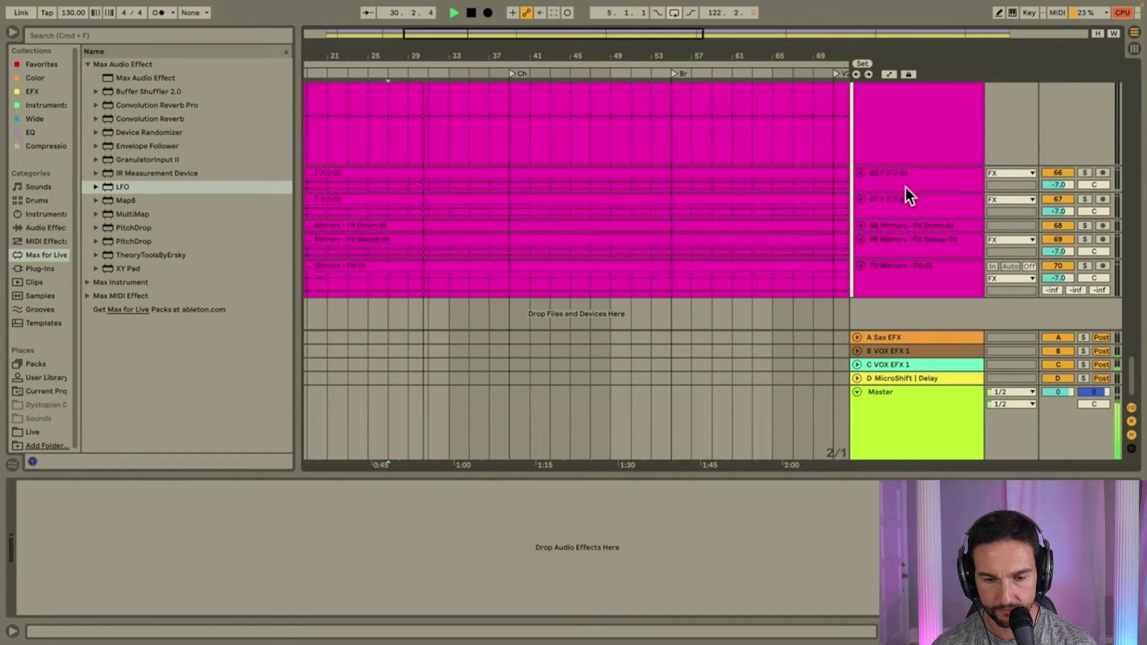
Enlarge the 66 F X 2-St track and audition it in solo while playing from bar 27.
{"action": "left_click", "coordinate": [906, 188]}
{"action": "left_click_drag", "start_coordinate": [904, 190], "coordinate": [904, 295]}
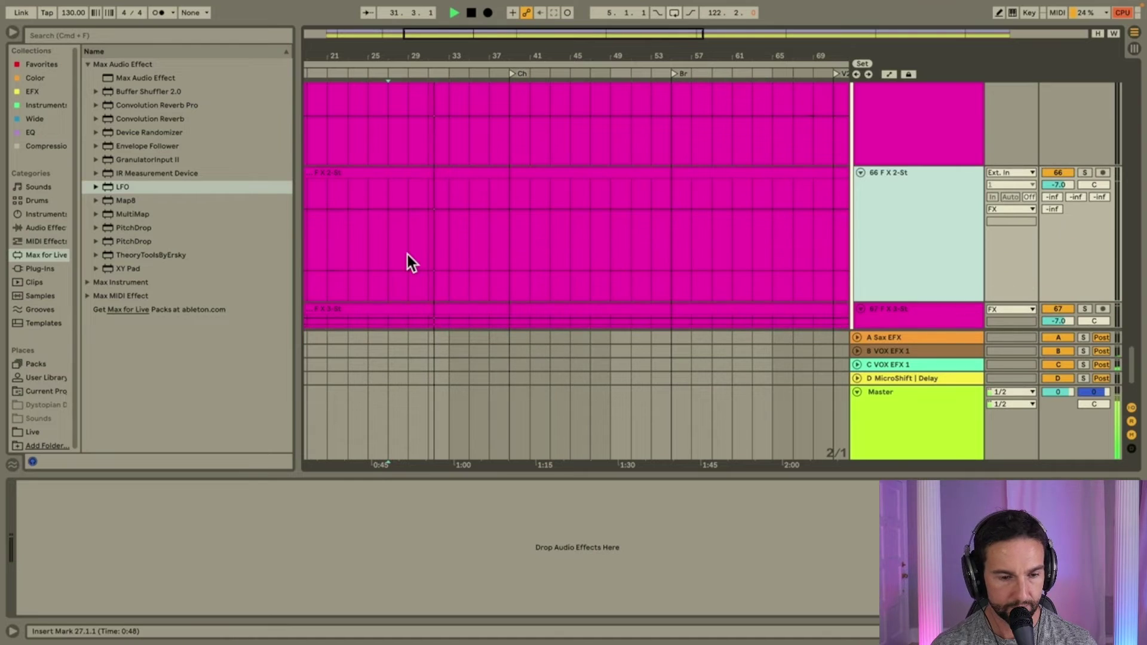
{"action": "scroll", "coordinate": [408, 254], "scroll_direction": "up", "scroll_amount": 10}
{"action": "key", "text": "space"}
{"action": "key", "text": "space"}
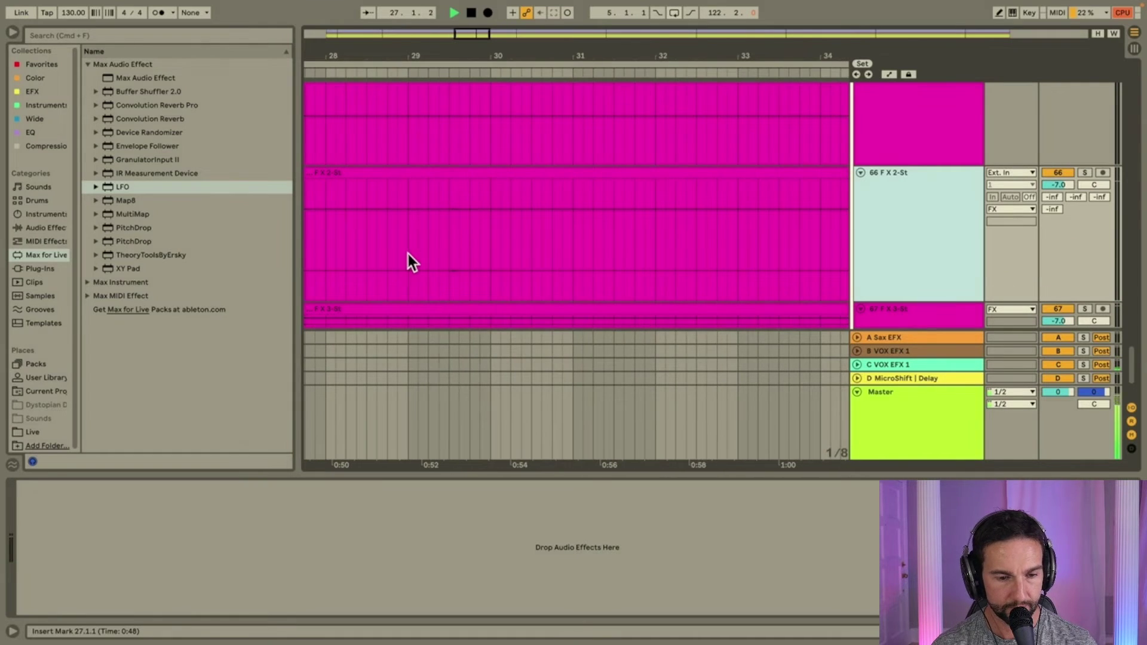
{"action": "left_click", "coordinate": [1084, 173]}
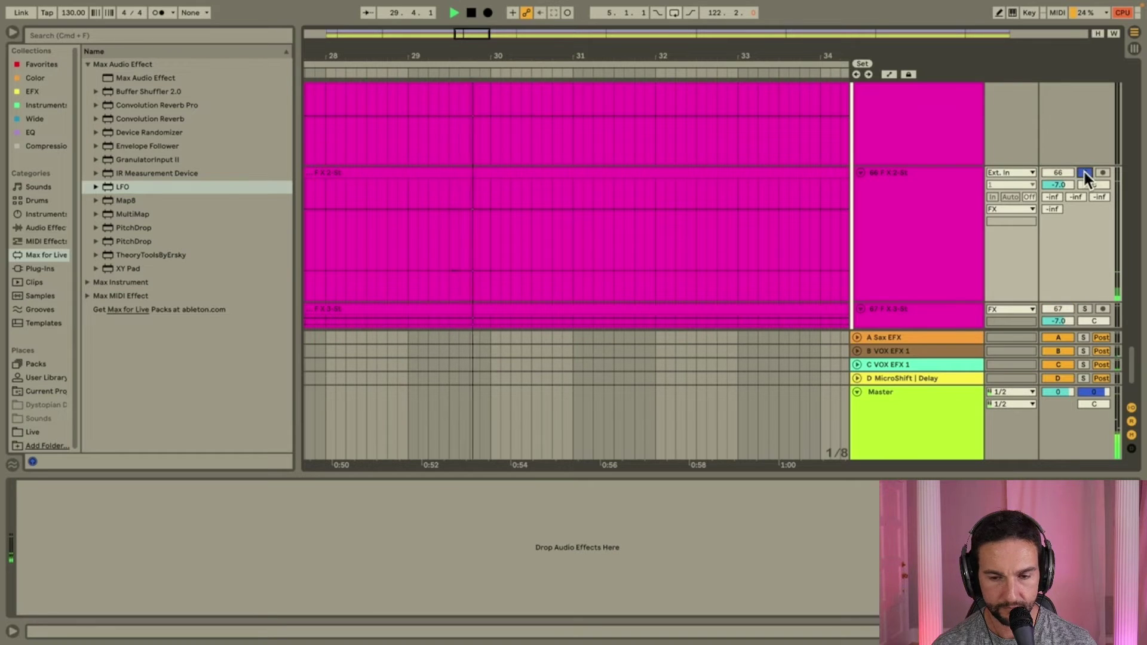
{"action": "left_click", "coordinate": [1084, 172]}
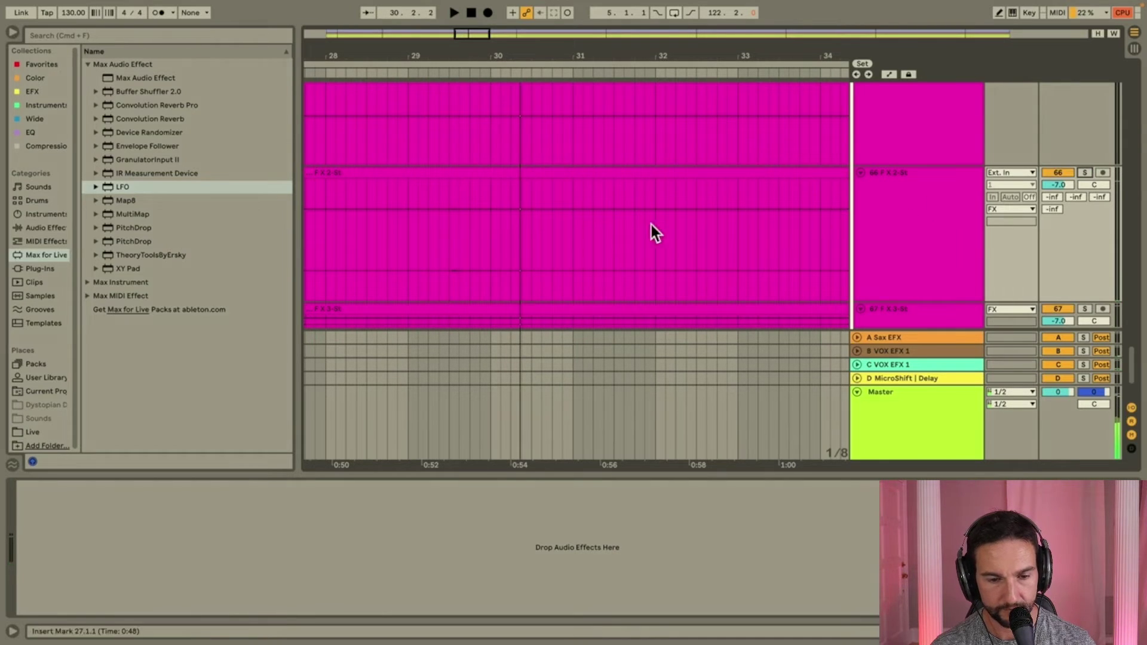
Replay the passage around bars 28 to 30 from several start points to locate the sound.
{"action": "left_click", "coordinate": [491, 230]}
{"action": "key", "text": "space"}
{"action": "scroll", "coordinate": [556, 239], "scroll_direction": "down", "scroll_amount": 5}
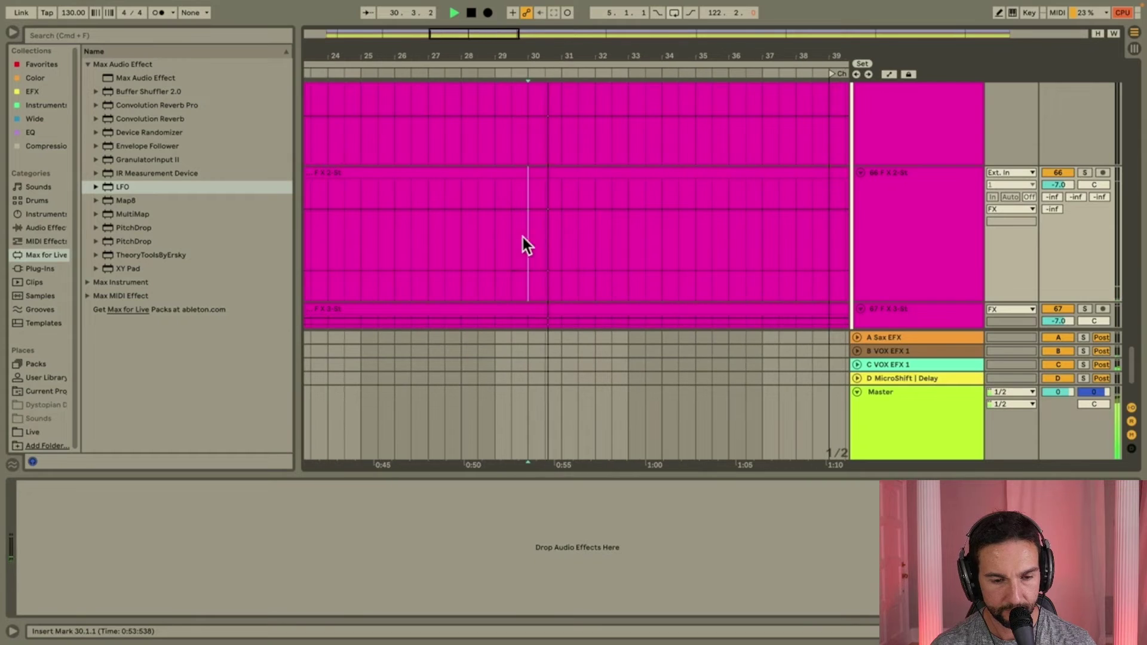
{"action": "key", "text": "space"}
{"action": "left_click", "coordinate": [503, 235]}
{"action": "key", "text": "space"}
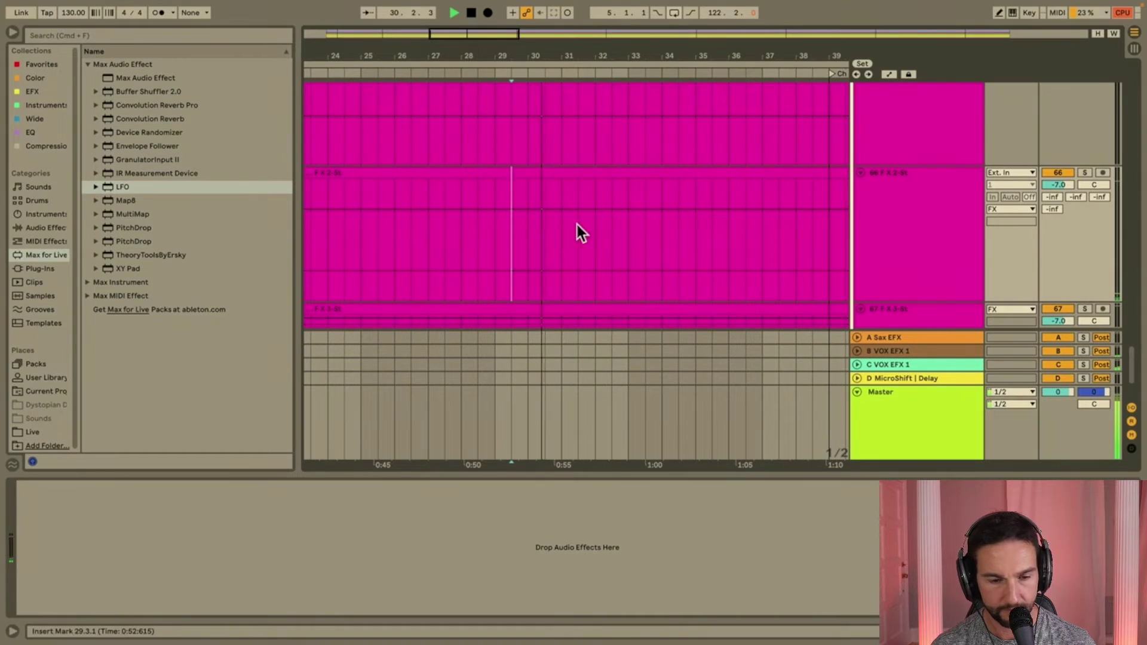
{"action": "left_click", "coordinate": [478, 238]}
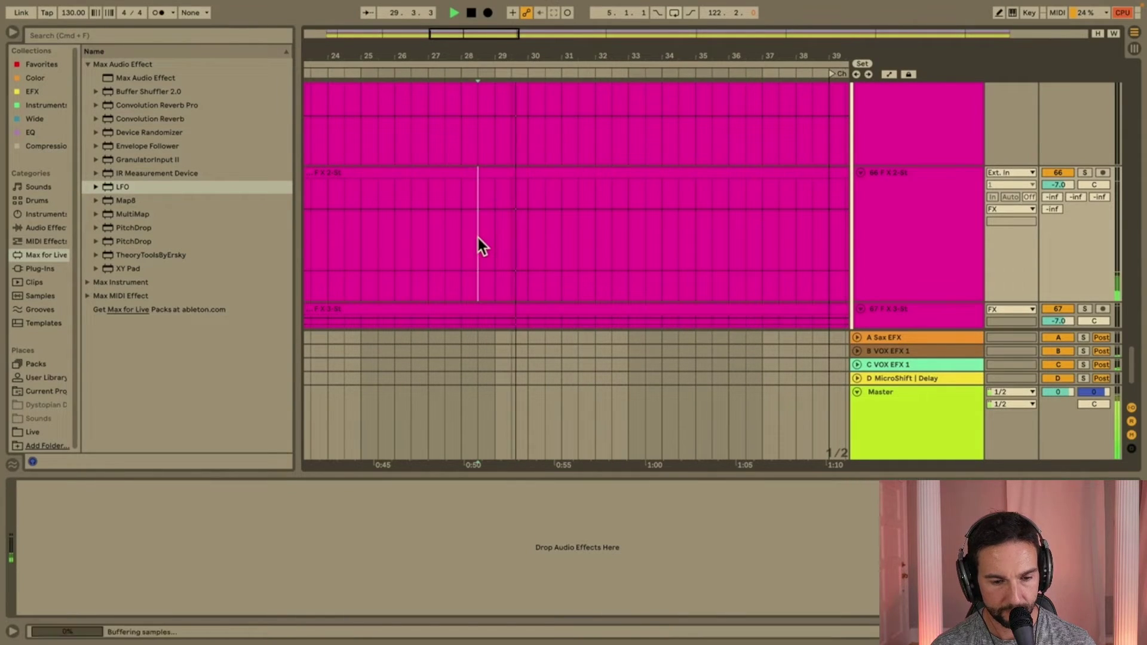
{"action": "left_click", "coordinate": [496, 237]}
{"action": "key", "text": "space"}
Fold the FX group and check its sound in solo.
{"action": "scroll", "coordinate": [661, 228], "scroll_direction": "up", "scroll_amount": 4}
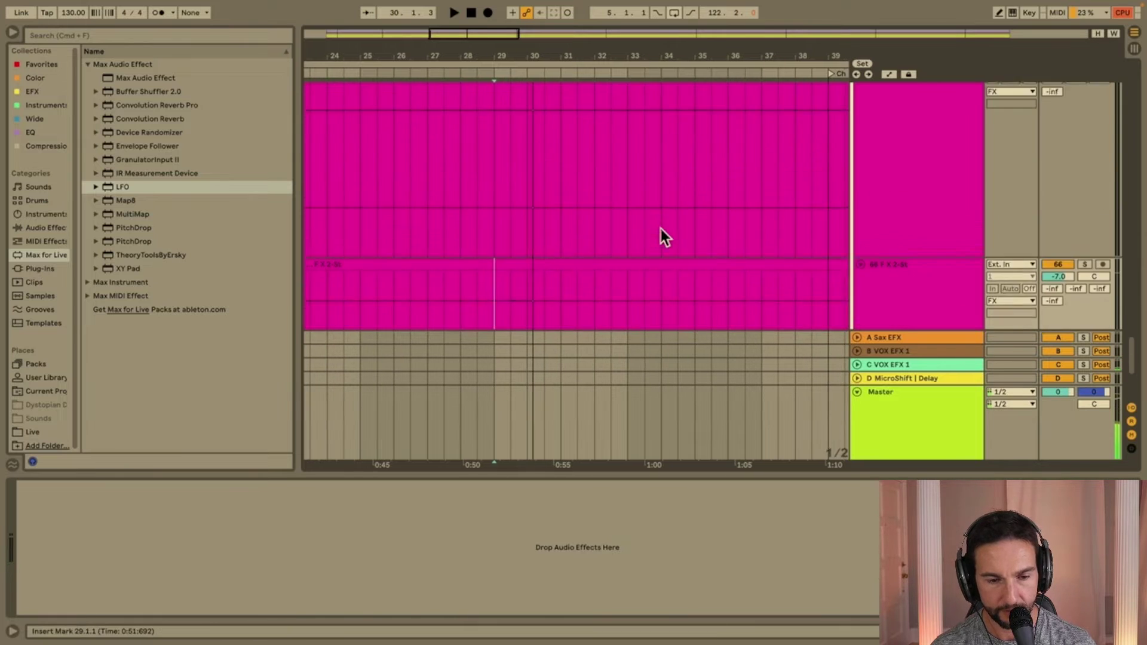
{"action": "scroll", "coordinate": [661, 228], "scroll_direction": "up", "scroll_amount": 2}
{"action": "left_click", "coordinate": [858, 164]}
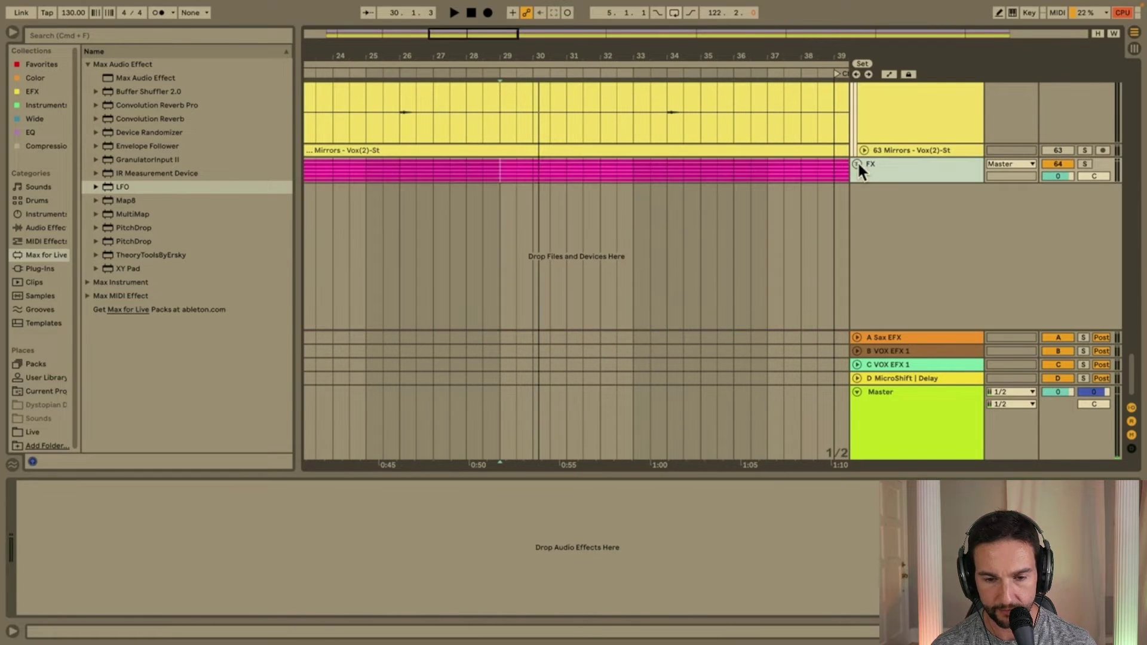
{"action": "left_click", "coordinate": [1085, 164]}
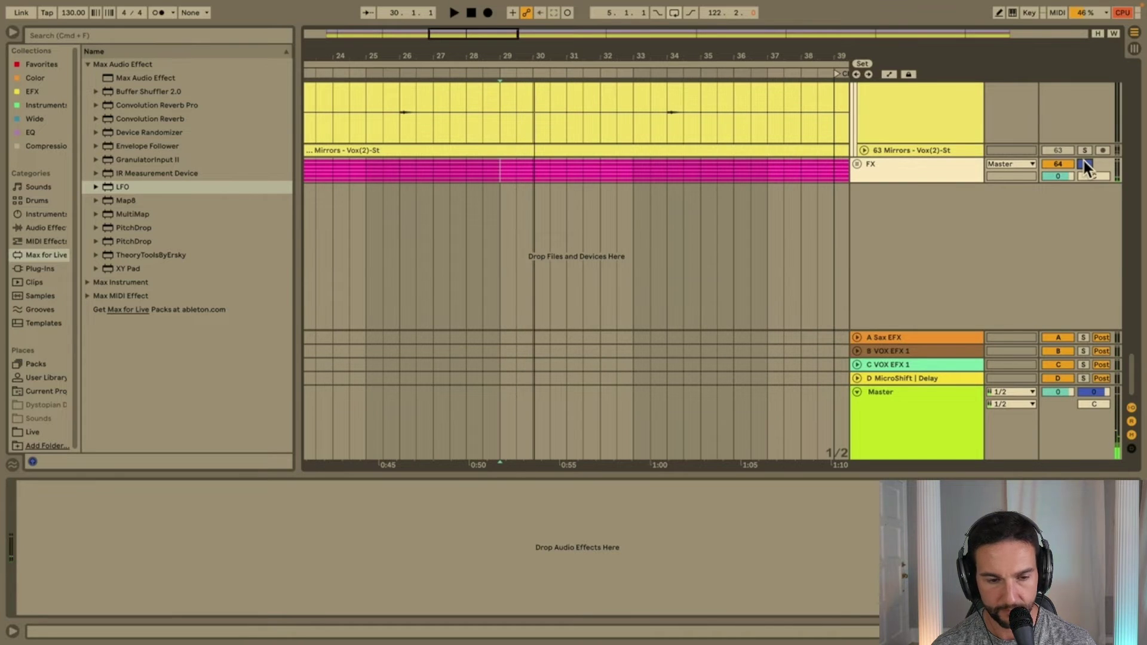
Audition the 60 Mirrors - Vox-St track in the VOX FX group, comparing the passage with it soloed and muted.
{"action": "scroll", "coordinate": [1083, 160], "scroll_direction": "up", "scroll_amount": 5}
{"action": "scroll", "coordinate": [1083, 160], "scroll_direction": "up", "scroll_amount": 3}
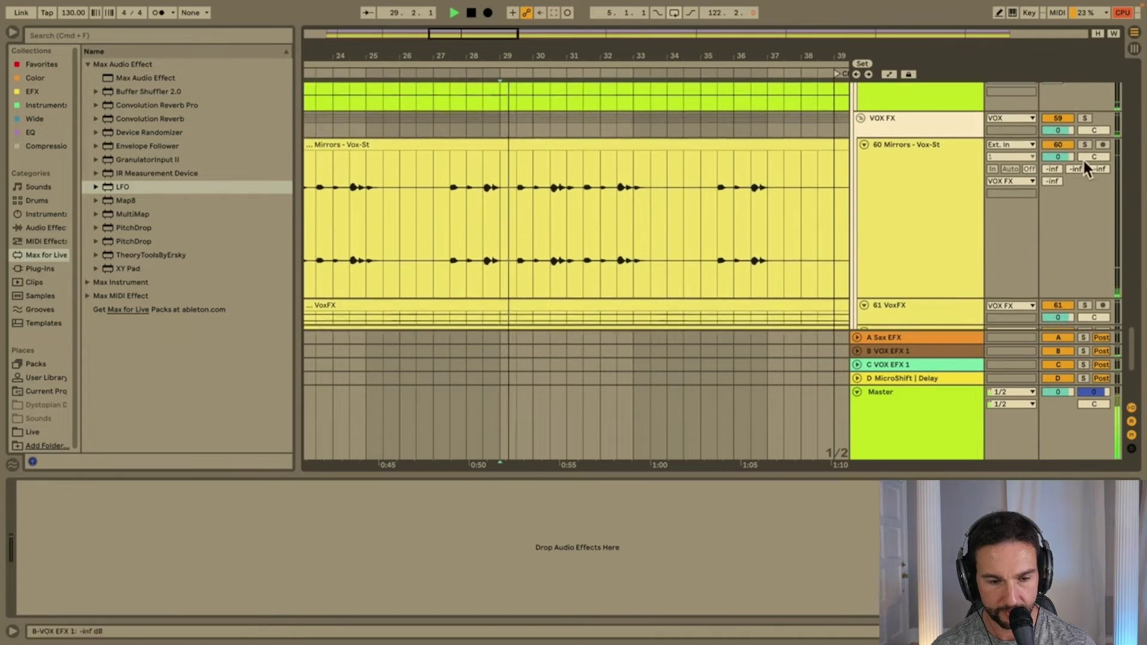
{"action": "key", "text": "space"}
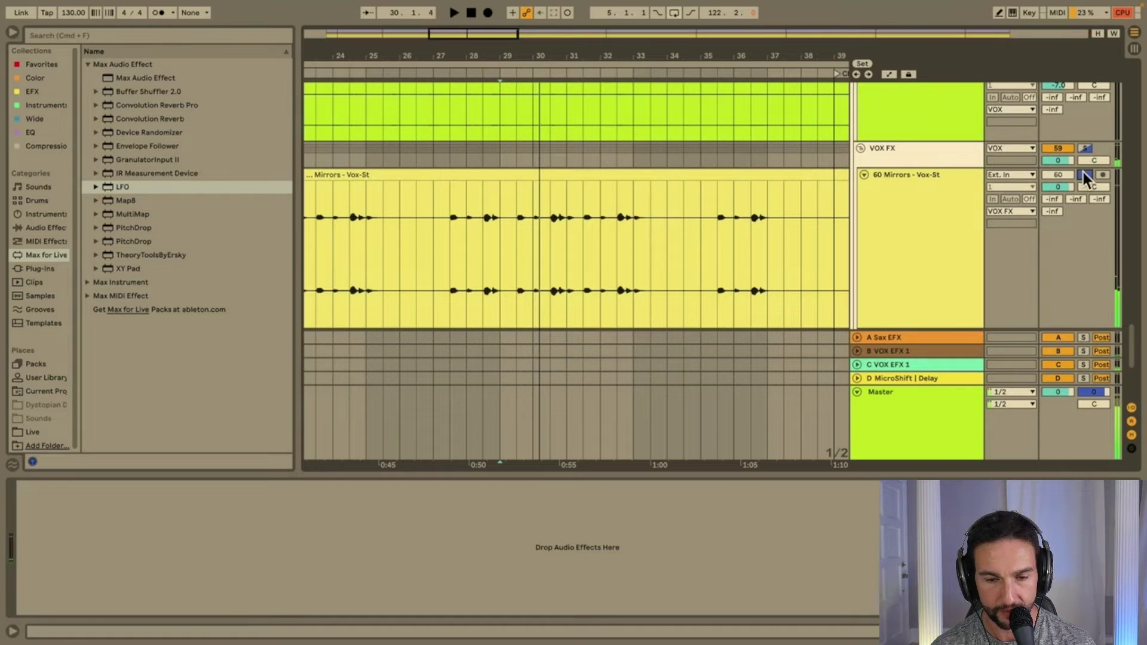
{"action": "left_click", "coordinate": [1084, 174]}
{"action": "left_click", "coordinate": [1085, 174]}
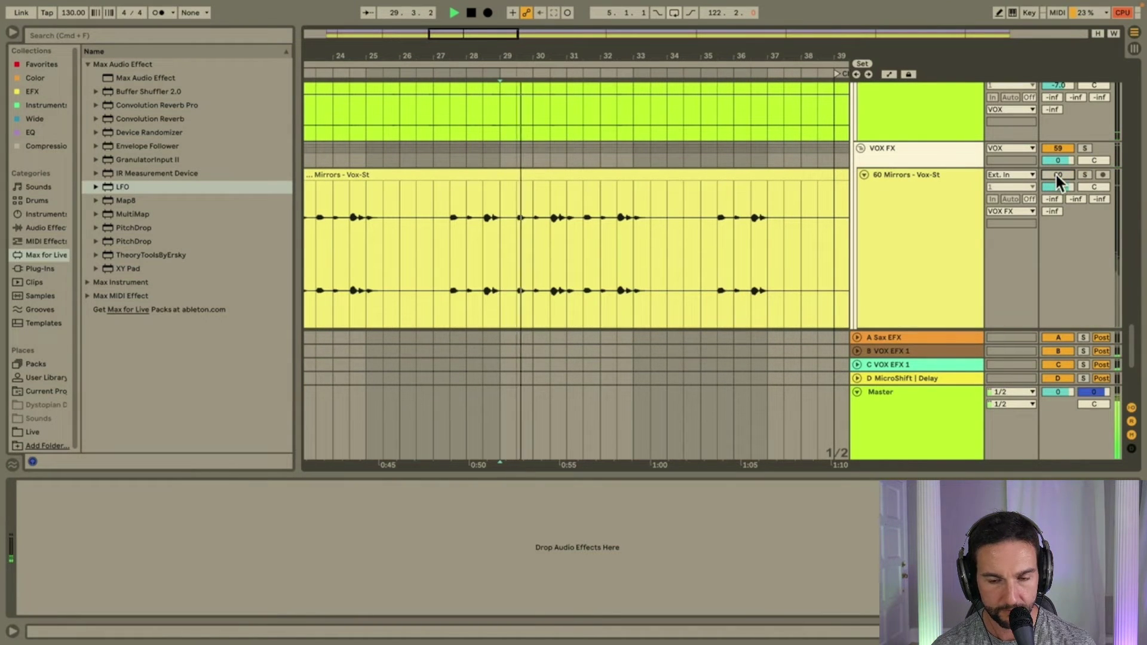
{"action": "key", "text": "space"}
Audition the 48 Adlibs track from bar 29, comparing the passage with it soloed and muted.
{"action": "scroll", "coordinate": [1057, 174], "scroll_direction": "up", "scroll_amount": 3}
{"action": "key", "text": "space"}
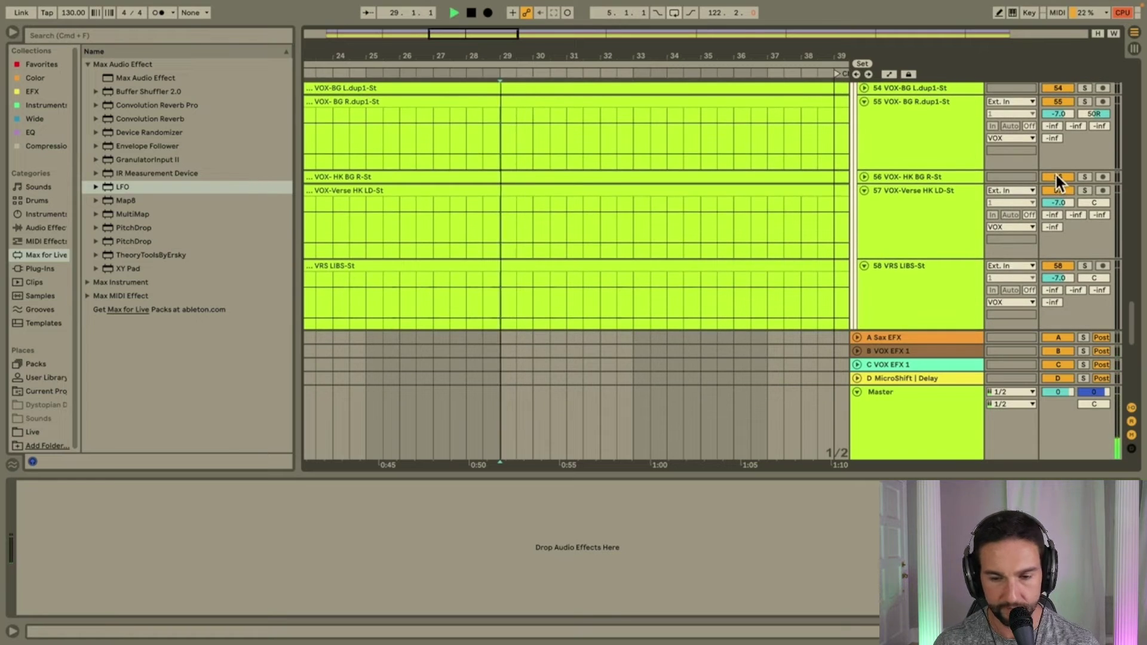
{"action": "scroll", "coordinate": [1060, 243], "scroll_direction": "up", "scroll_amount": 5}
{"action": "key", "text": "space"}
{"action": "scroll", "coordinate": [1060, 245], "scroll_direction": "up", "scroll_amount": 4}
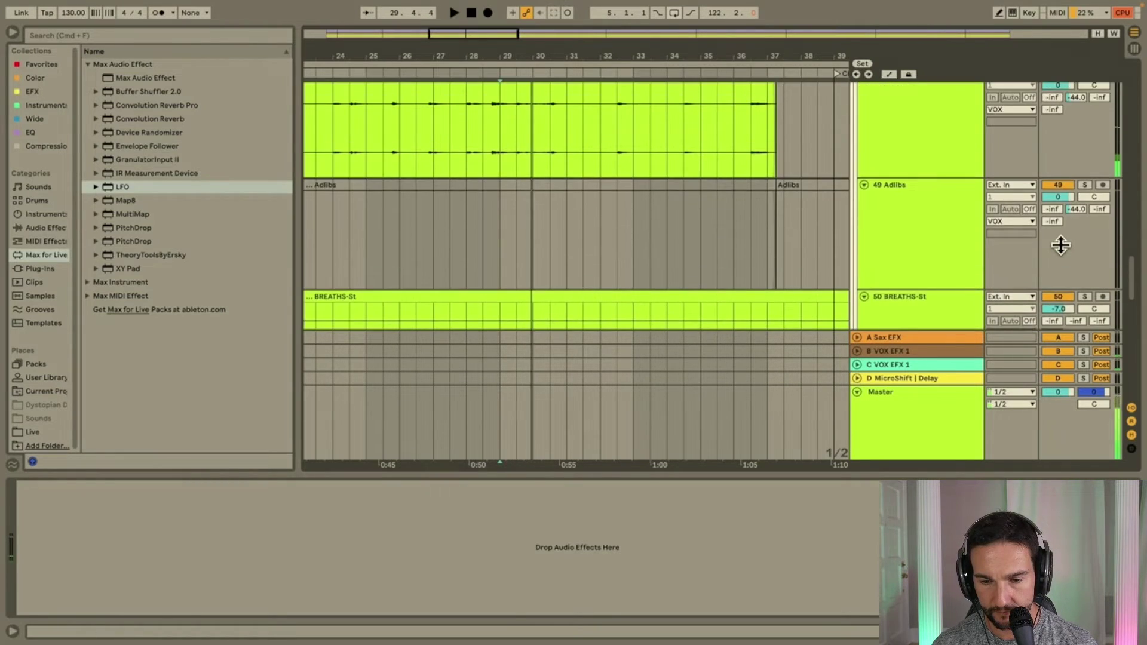
{"action": "left_click", "coordinate": [1085, 151]}
{"action": "key", "text": "space"}
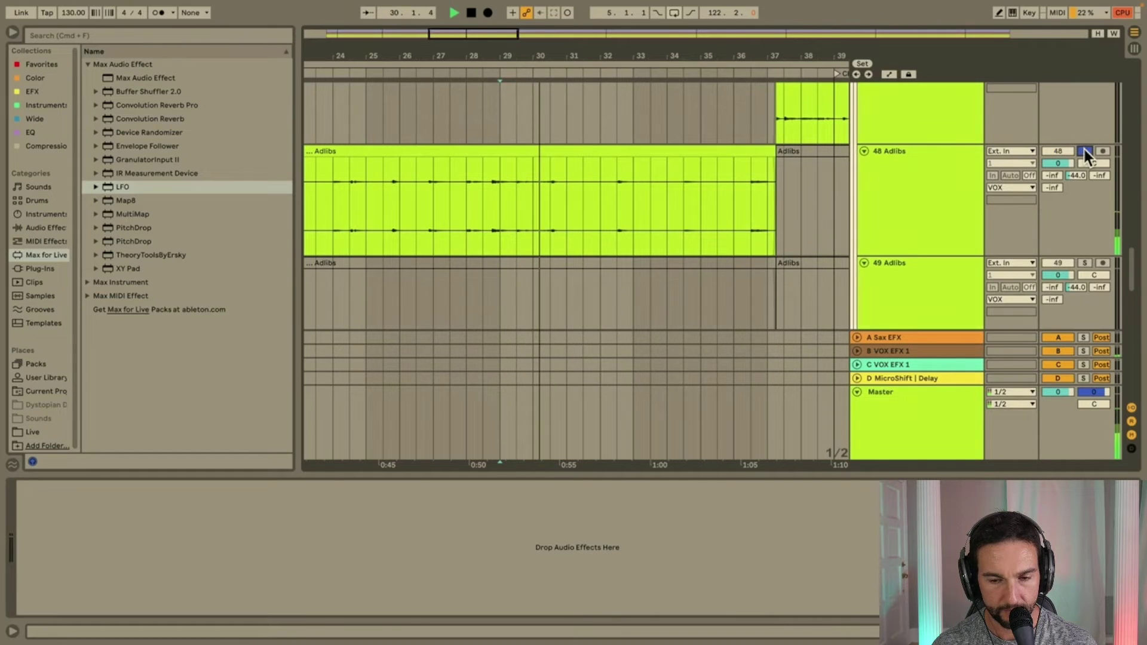
{"action": "left_click", "coordinate": [1085, 151]}
{"action": "left_click", "coordinate": [1058, 151]}
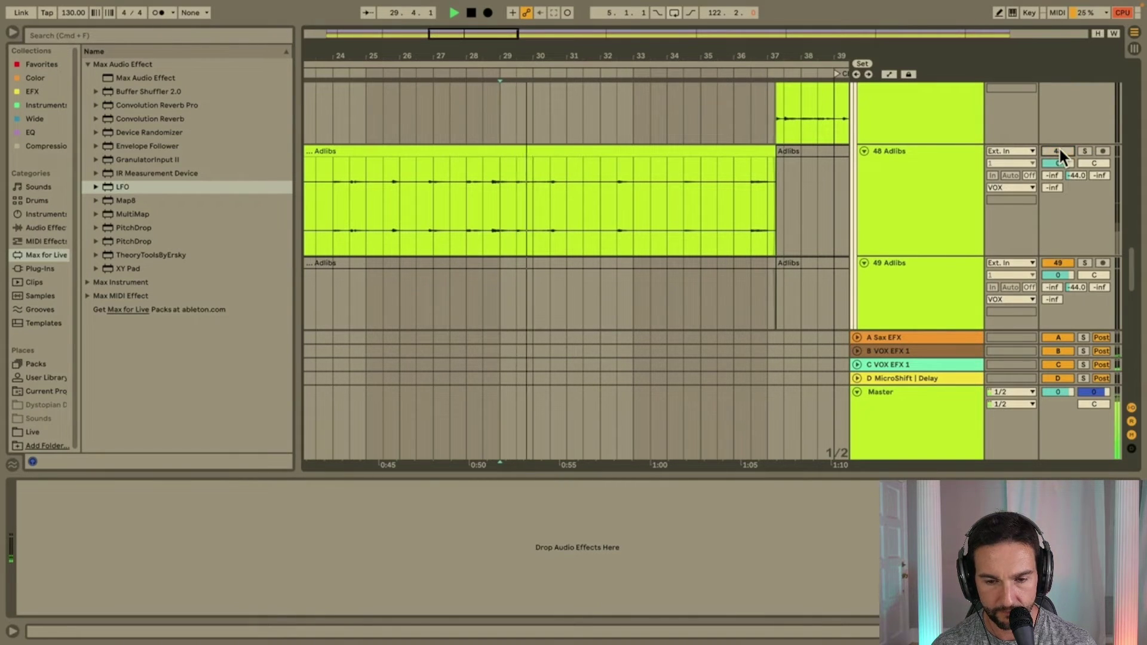
Find the 42 Verses track and replay its vocal passage starting from 29.1.1, 29.1.3 and 28.2.1.
{"action": "scroll", "coordinate": [934, 209], "scroll_direction": "up", "scroll_amount": 5}
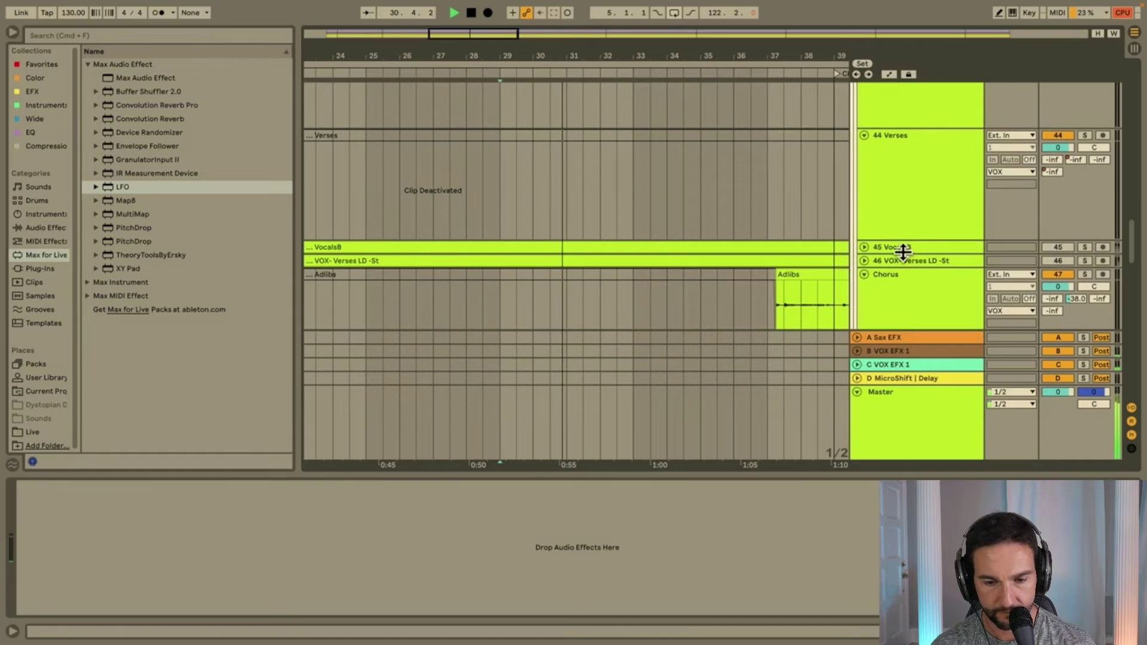
{"action": "scroll", "coordinate": [902, 251], "scroll_direction": "up", "scroll_amount": 4}
{"action": "scroll", "coordinate": [903, 254], "scroll_direction": "up", "scroll_amount": 2}
{"action": "key", "text": "space"}
{"action": "key", "text": "space"}
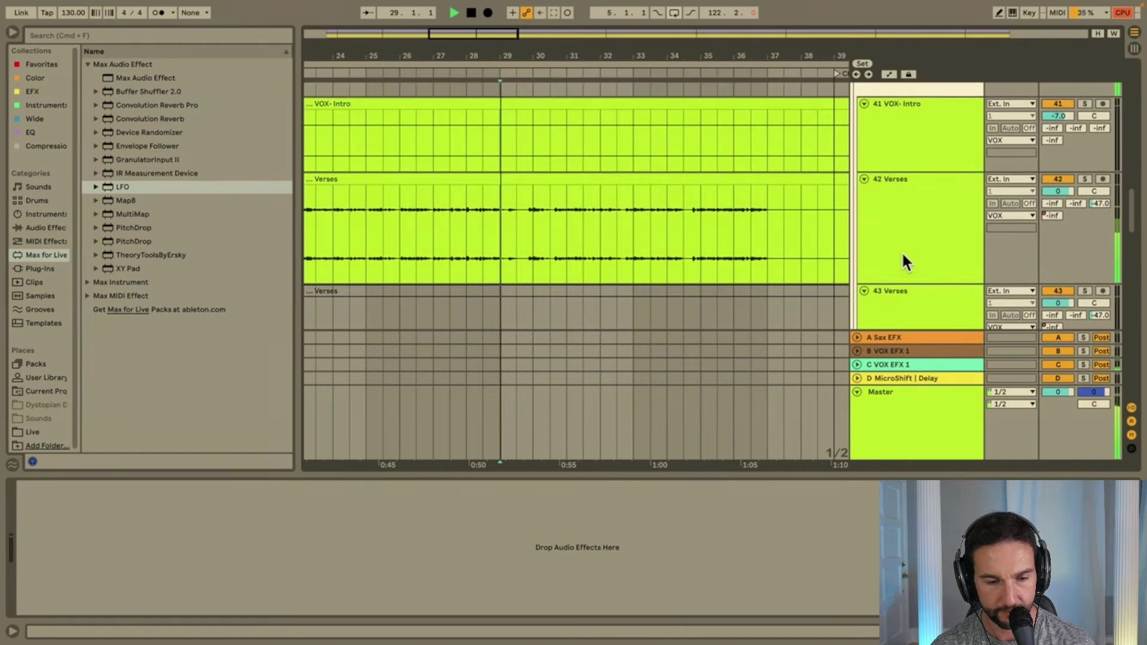
{"action": "scroll", "coordinate": [532, 241], "scroll_direction": "up", "scroll_amount": 3}
{"action": "scroll", "coordinate": [532, 239], "scroll_direction": "up", "scroll_amount": 3}
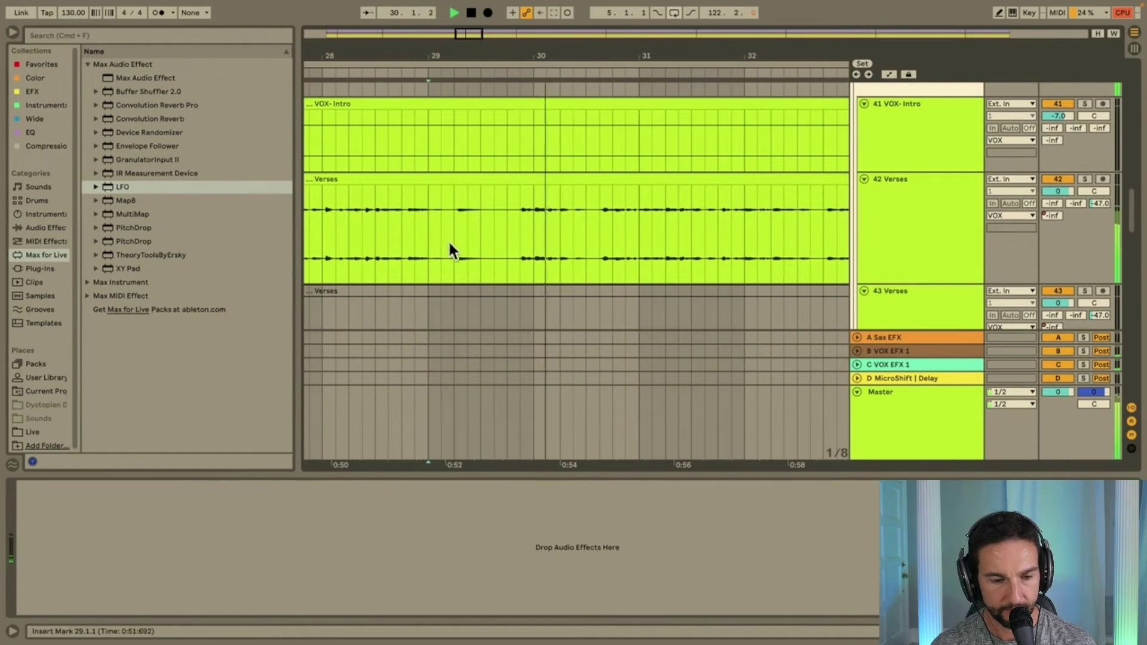
{"action": "left_click", "coordinate": [447, 239]}
{"action": "key", "text": "space"}
{"action": "key", "text": "space"}
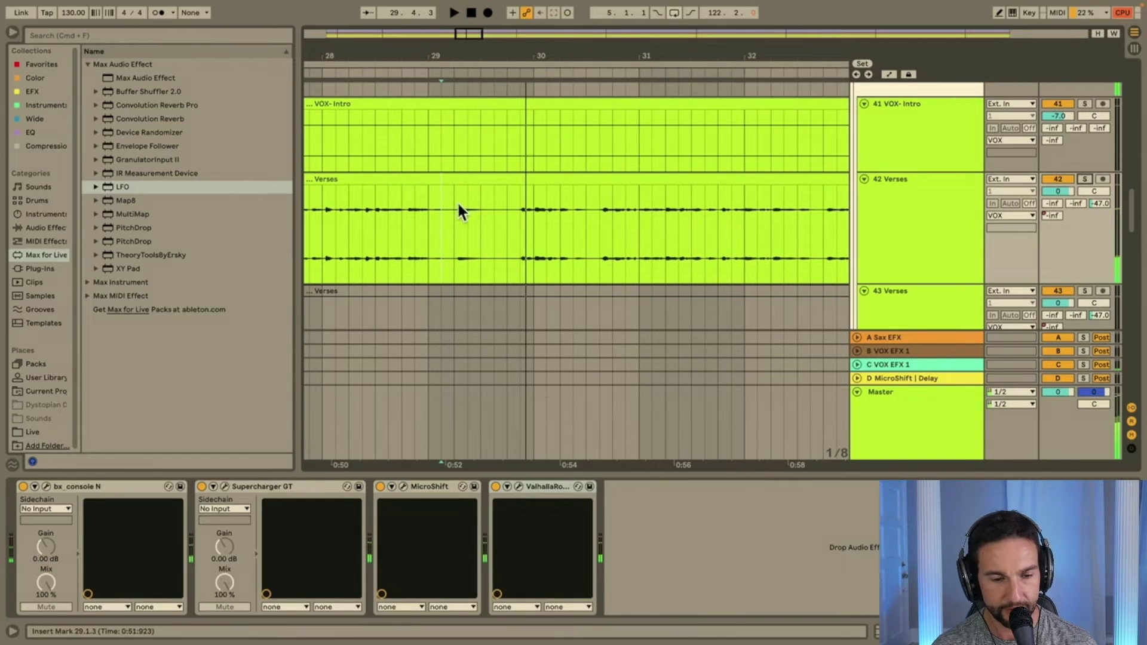
{"action": "left_click", "coordinate": [353, 220]}
{"action": "key", "text": "space"}
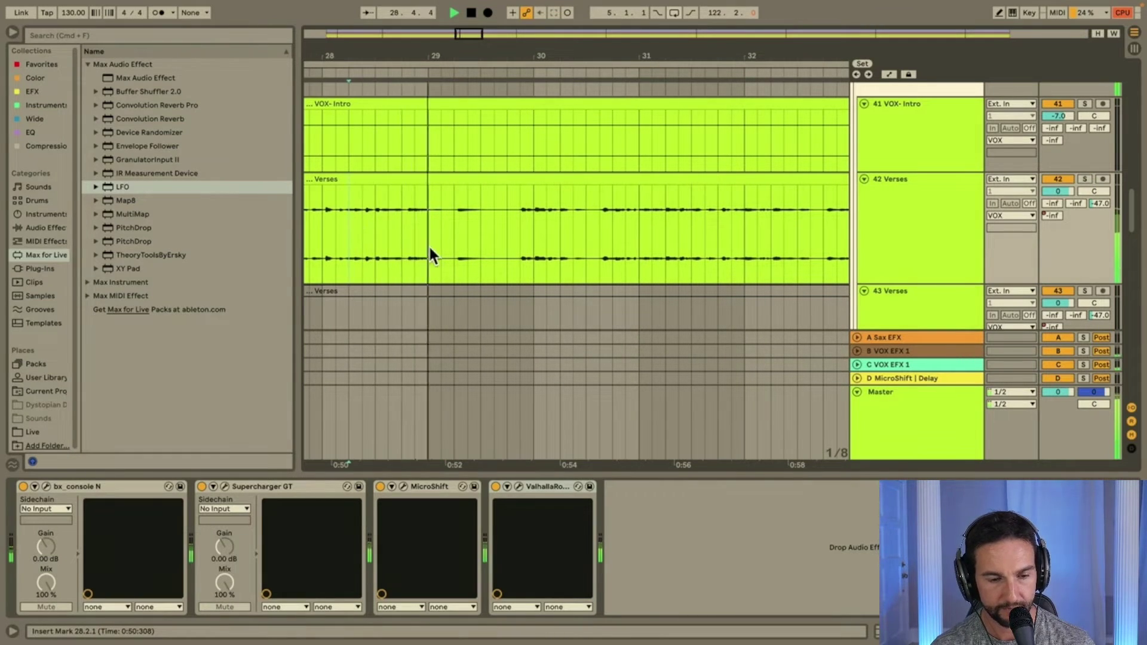
{"action": "scroll", "coordinate": [544, 252], "scroll_direction": "down", "scroll_amount": 2}
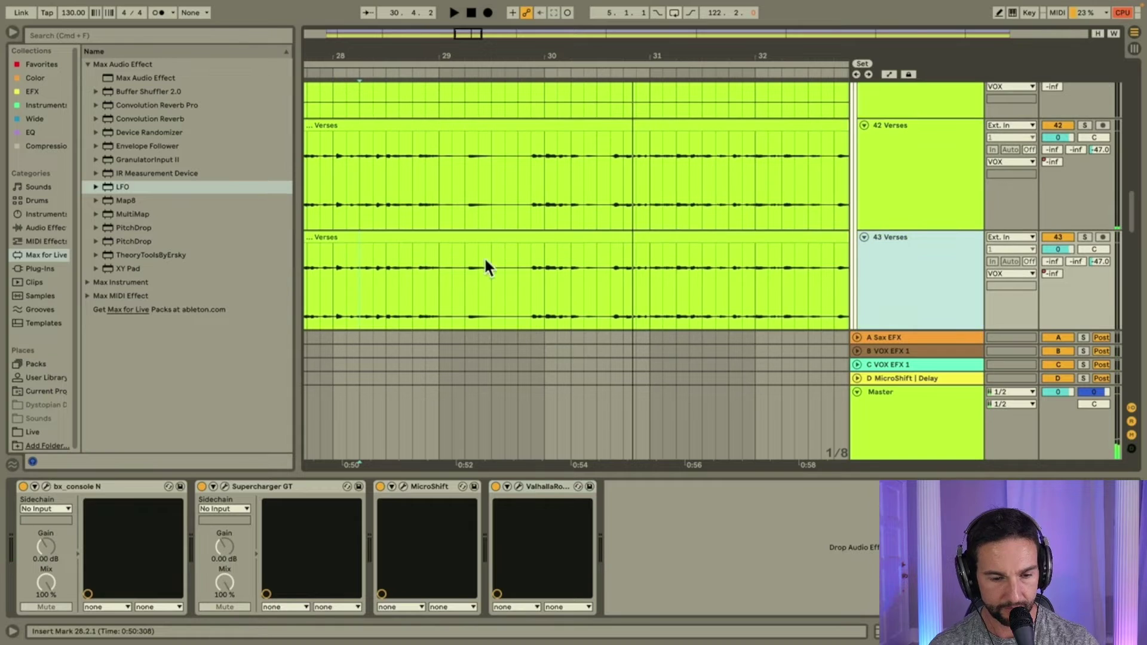
Split the Verses clips on the 42 Verses and 43 Verses tracks at 29.2.1 and 29.3.3.
{"action": "left_click", "coordinate": [454, 275]}
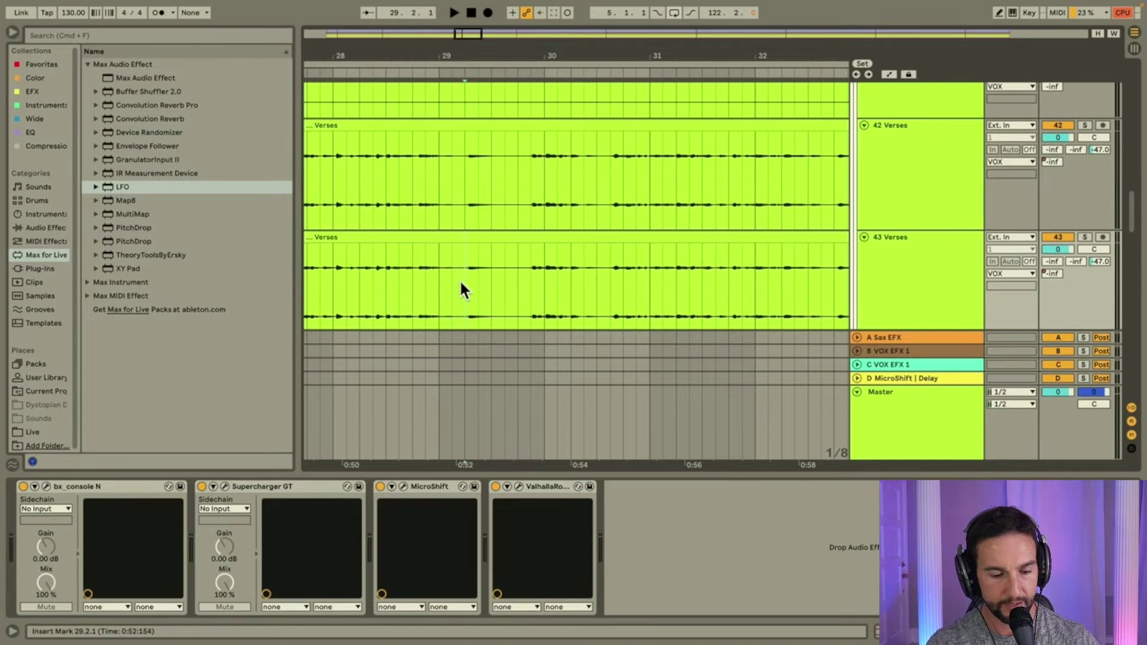
{"action": "key", "text": "super+e"}
{"action": "key", "text": "Up"}
{"action": "key", "text": "super+e"}
{"action": "left_click", "coordinate": [503, 206]}
{"action": "key", "text": "super+e"}
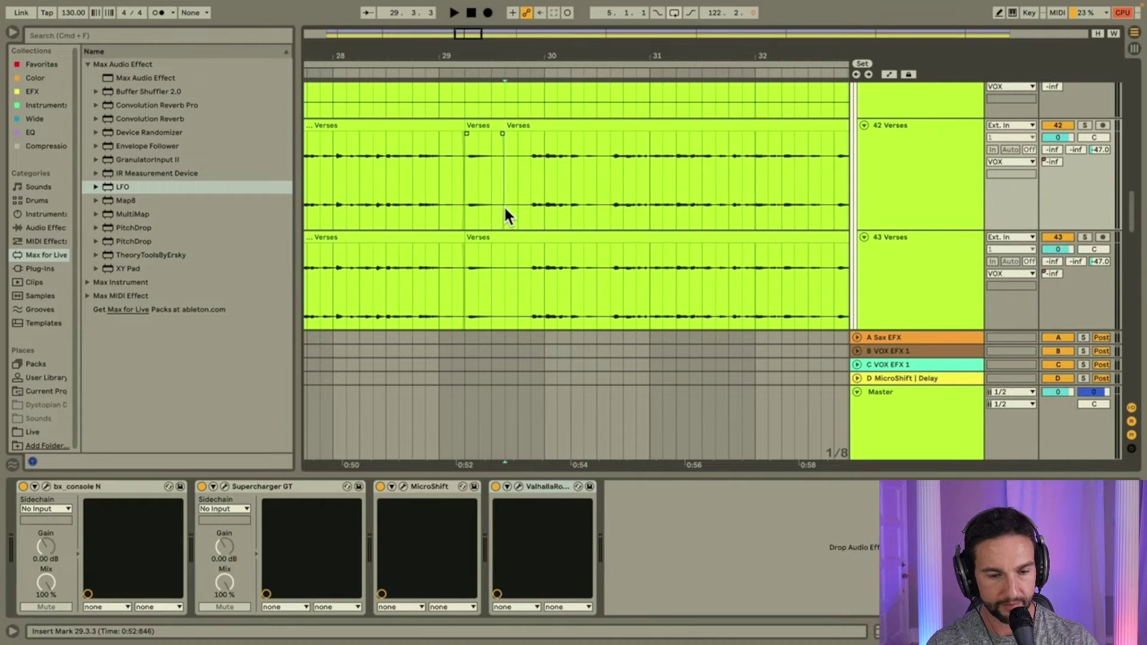
{"action": "key", "text": "Down"}
{"action": "key", "text": "super+e"}
Deactivate the short clip at 29.2.1 on 42 Verses and the clips before and after the matching slice on 43 Verses.
{"action": "left_click", "coordinate": [425, 228]}
{"action": "key", "text": "0"}
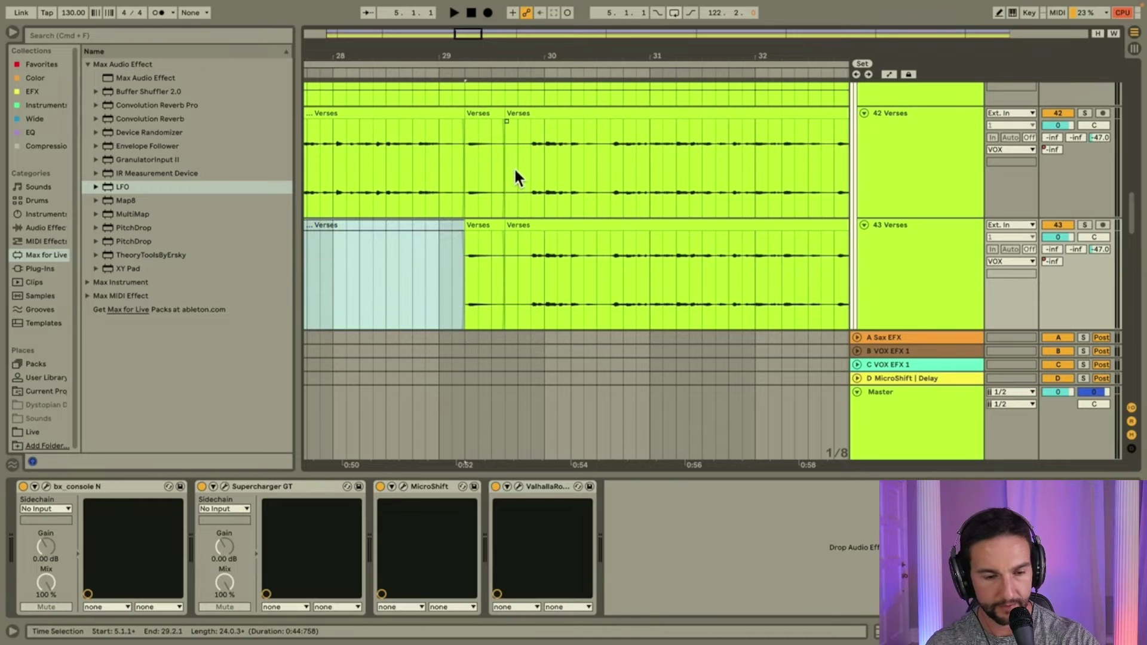
{"action": "left_click", "coordinate": [491, 115]}
{"action": "key", "text": "0"}
{"action": "left_click", "coordinate": [543, 225]}
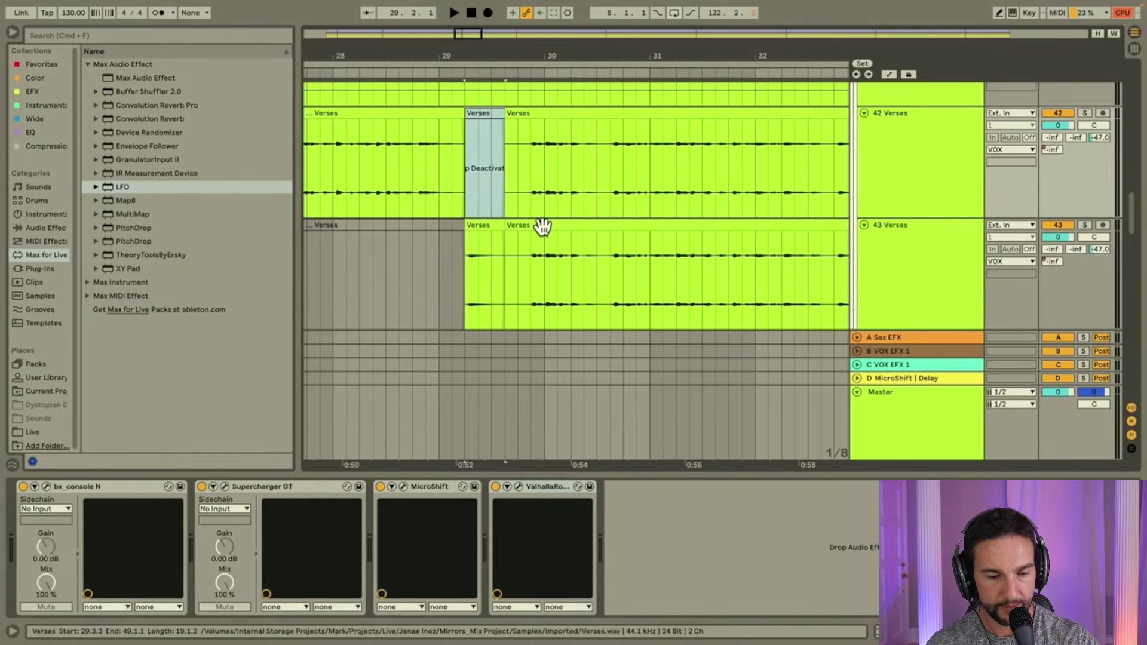
{"action": "key", "text": "0"}
Play the swapped verse slice from bar 29 to check the edit.
{"action": "scroll", "coordinate": [538, 225], "scroll_direction": "down", "scroll_amount": 10}
{"action": "scroll", "coordinate": [432, 235], "scroll_direction": "up", "scroll_amount": 10}
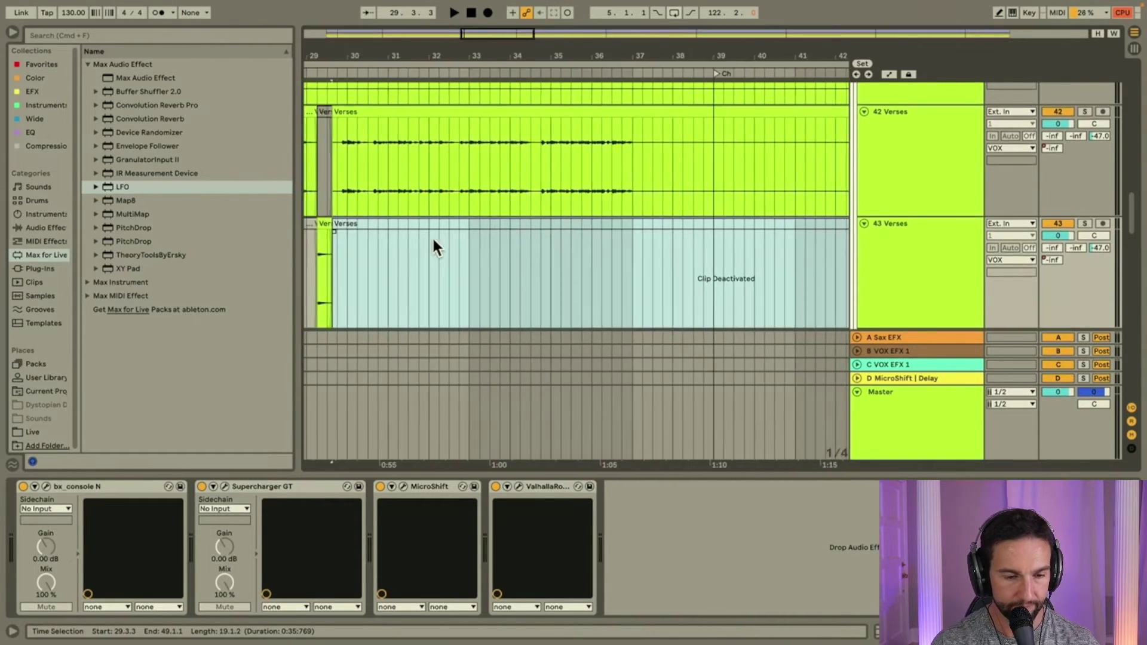
{"action": "scroll", "coordinate": [437, 266], "scroll_direction": "up", "scroll_amount": 5}
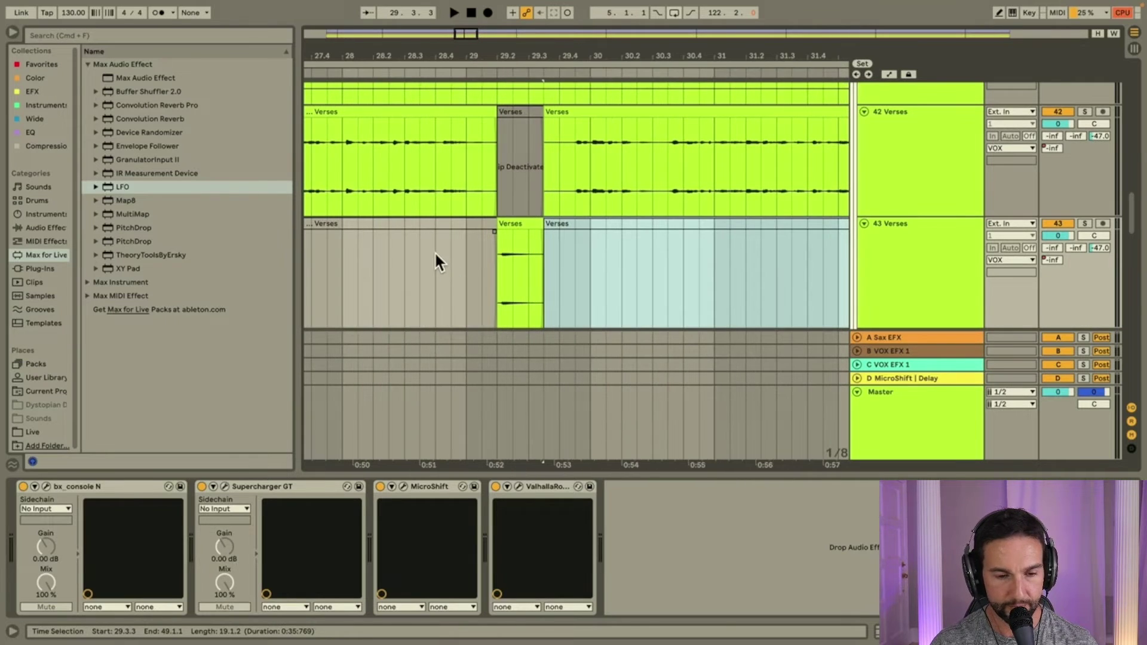
{"action": "left_click", "coordinate": [472, 259]}
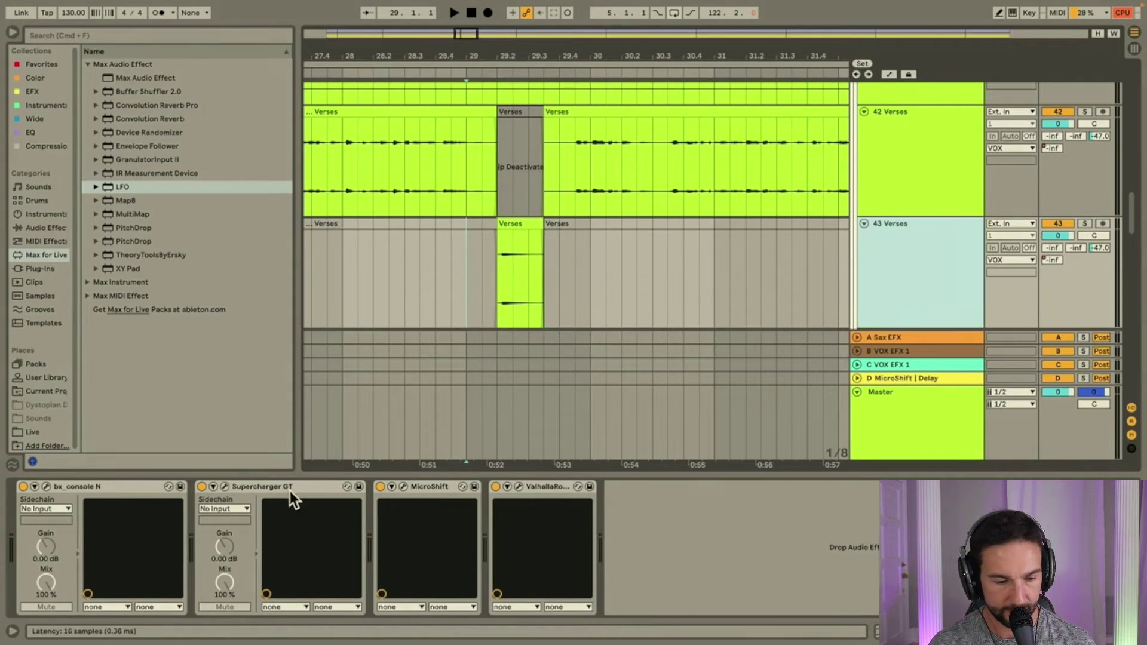
{"action": "key", "text": "space"}
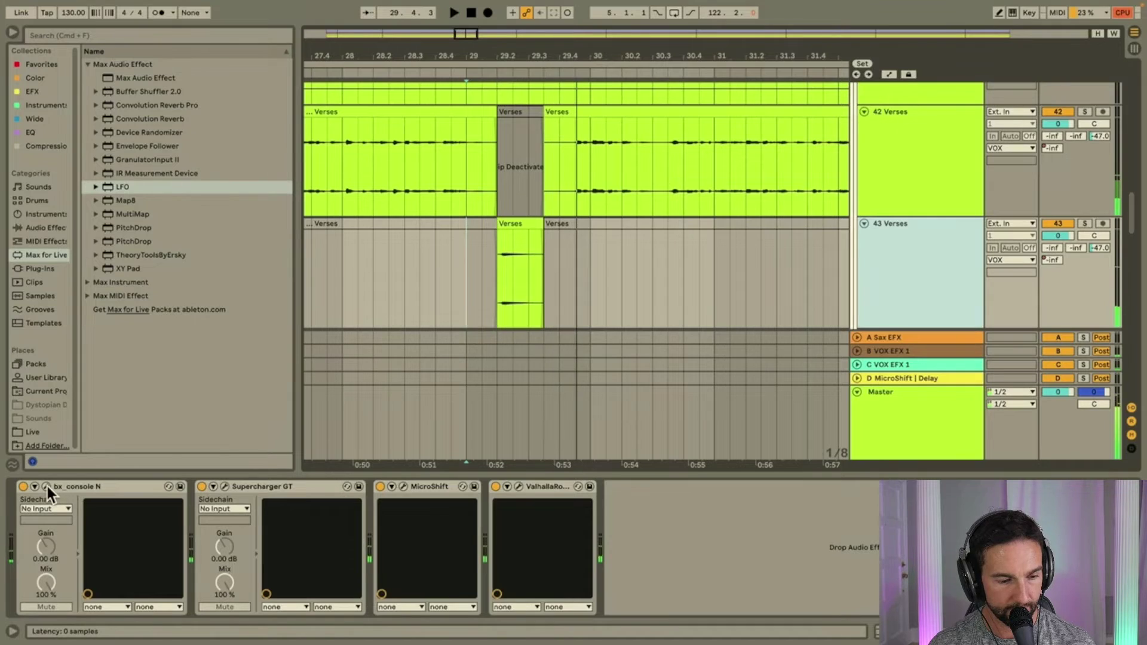
Adjust the low-band frequency of bx_console N on the 43 Verses track while replaying the passage from bar 29.
{"action": "left_click", "coordinate": [47, 486]}
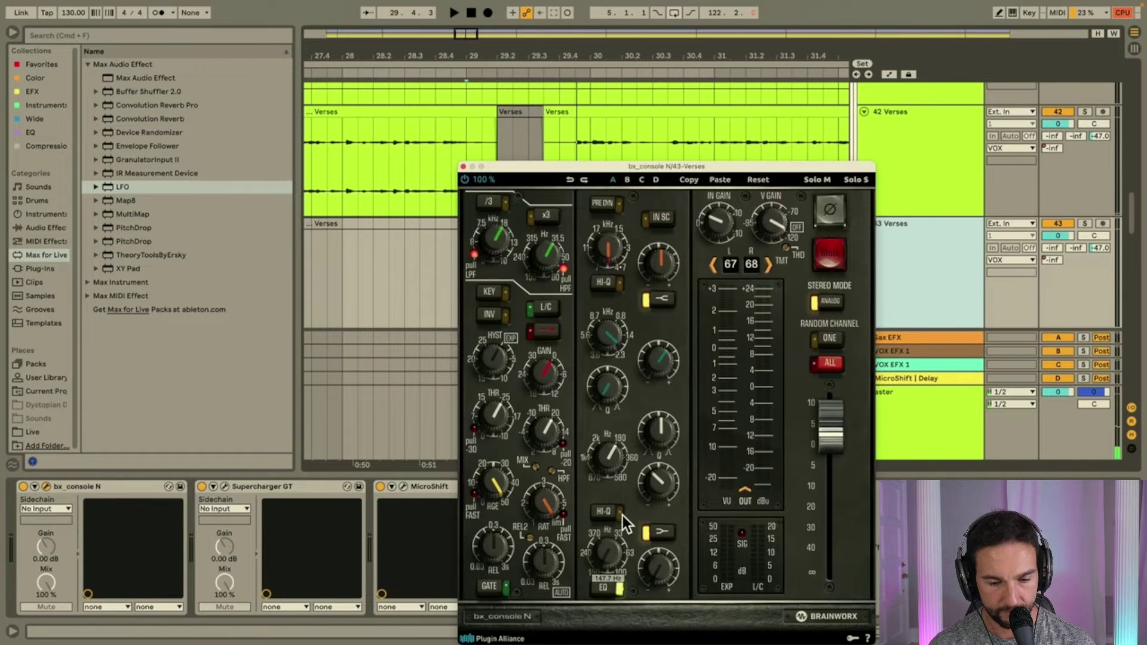
{"action": "key", "text": "space"}
{"action": "left_click_drag", "start_coordinate": [623, 515], "coordinate": [625, 500]}
{"action": "key", "text": "space"}
{"action": "key", "text": "space"}
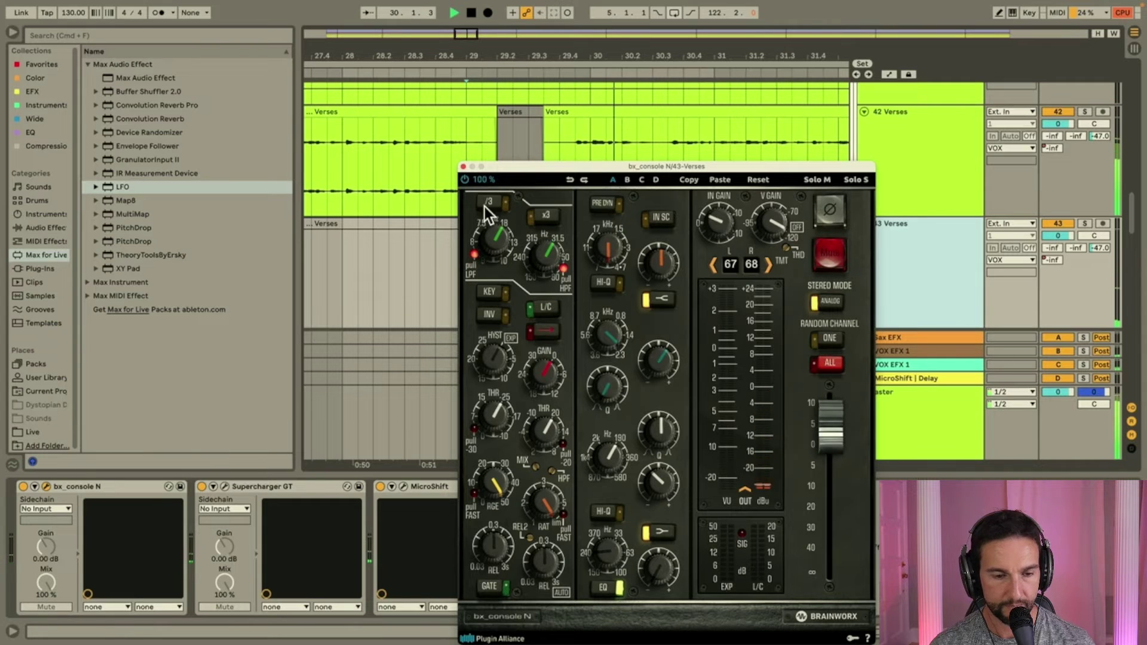
{"action": "left_click", "coordinate": [464, 167]}
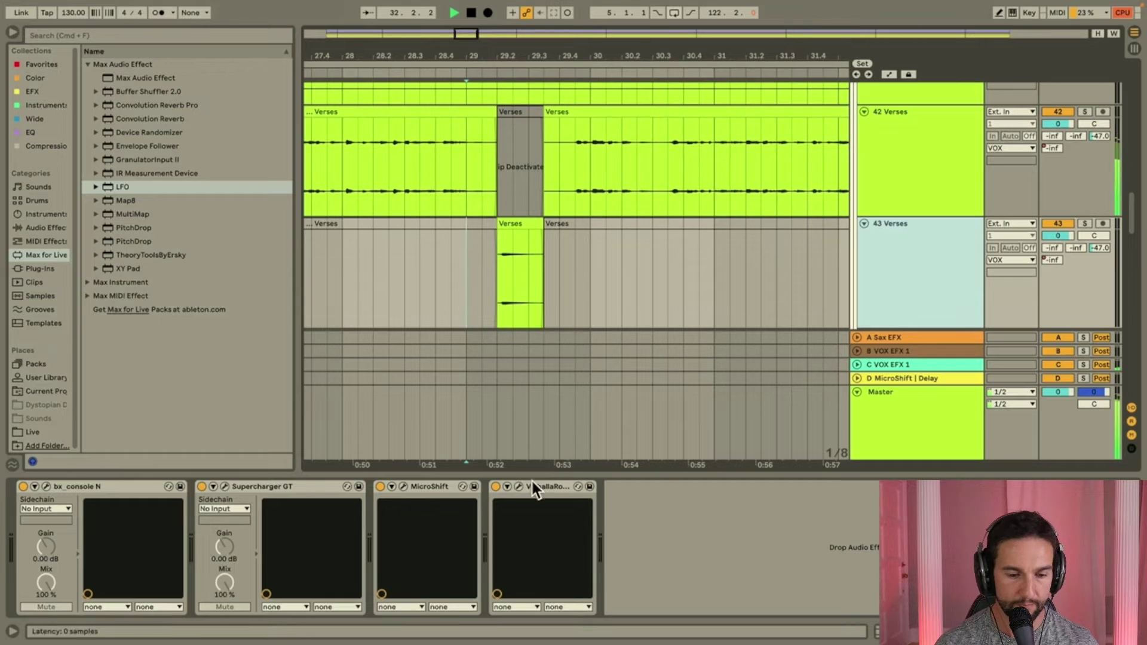
Set the Character of the Ozone 9 Maximizer on the Master track to 1.35.
{"action": "scroll", "coordinate": [763, 298], "scroll_direction": "down", "scroll_amount": 10}
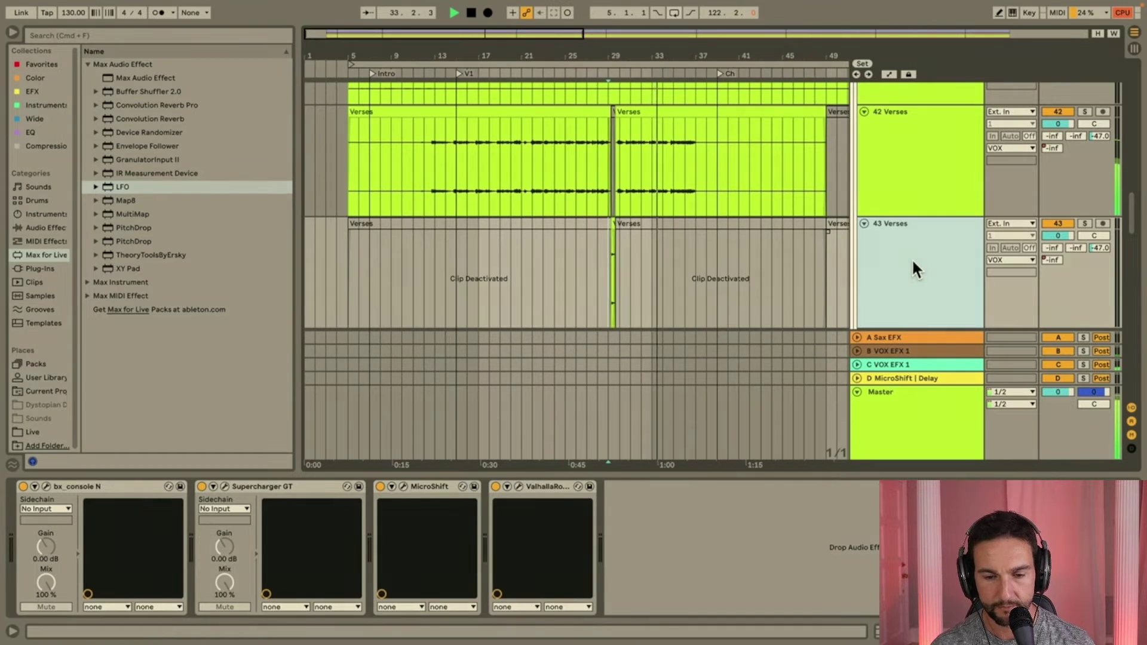
{"action": "left_click", "coordinate": [927, 414]}
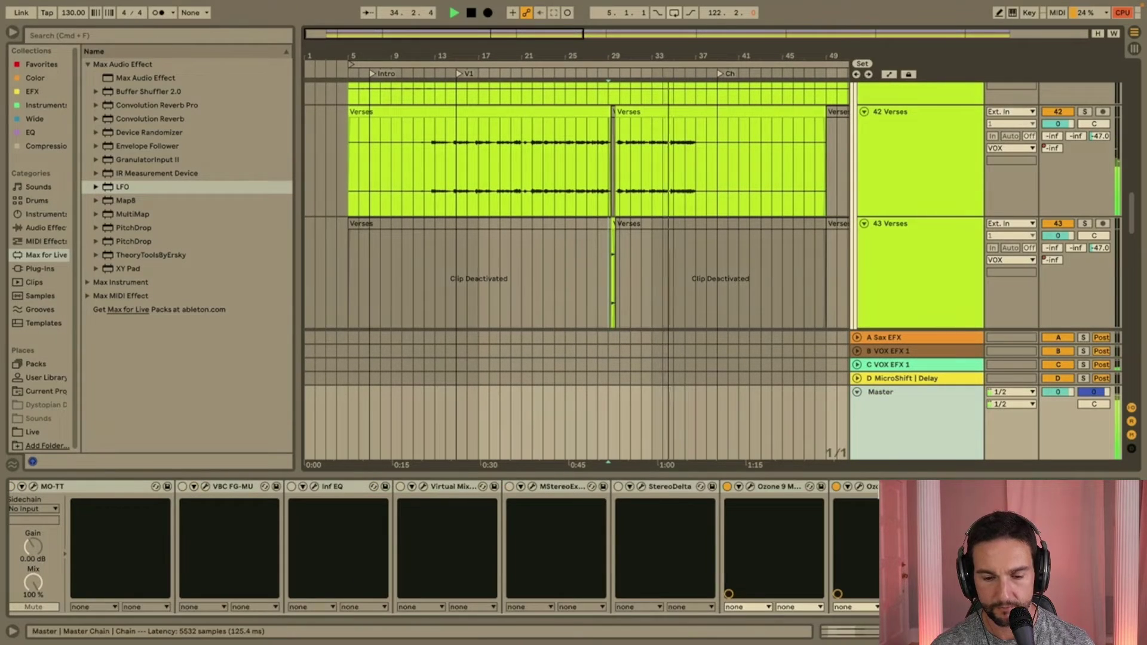
{"action": "left_click", "coordinate": [858, 486]}
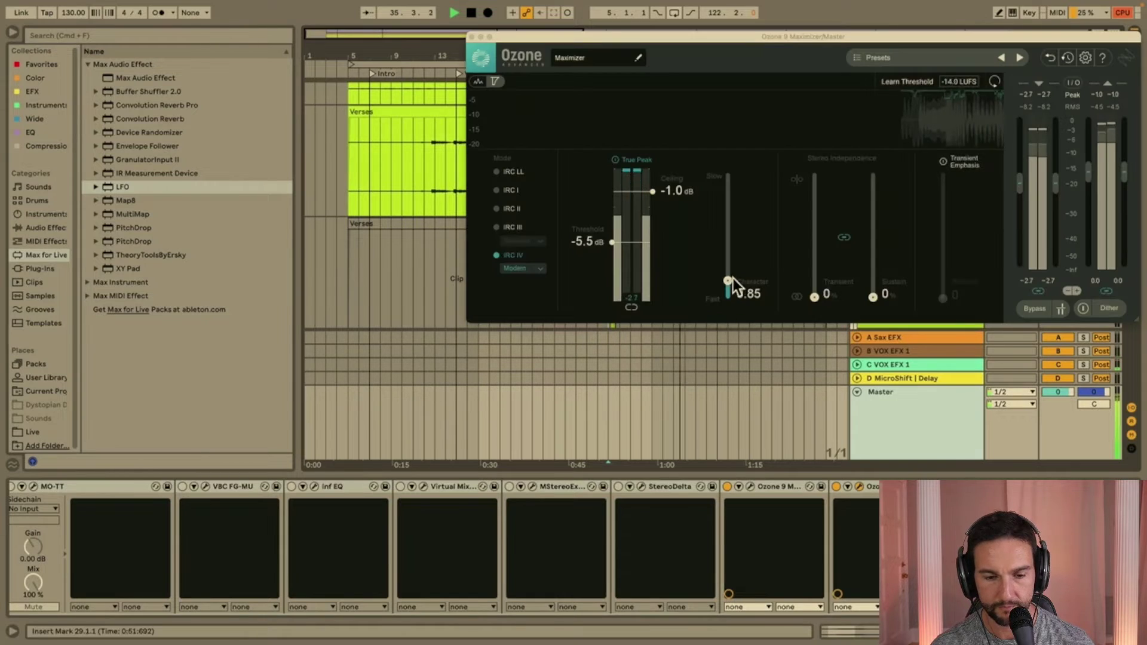
{"action": "left_click_drag", "start_coordinate": [730, 282], "coordinate": [730, 275]}
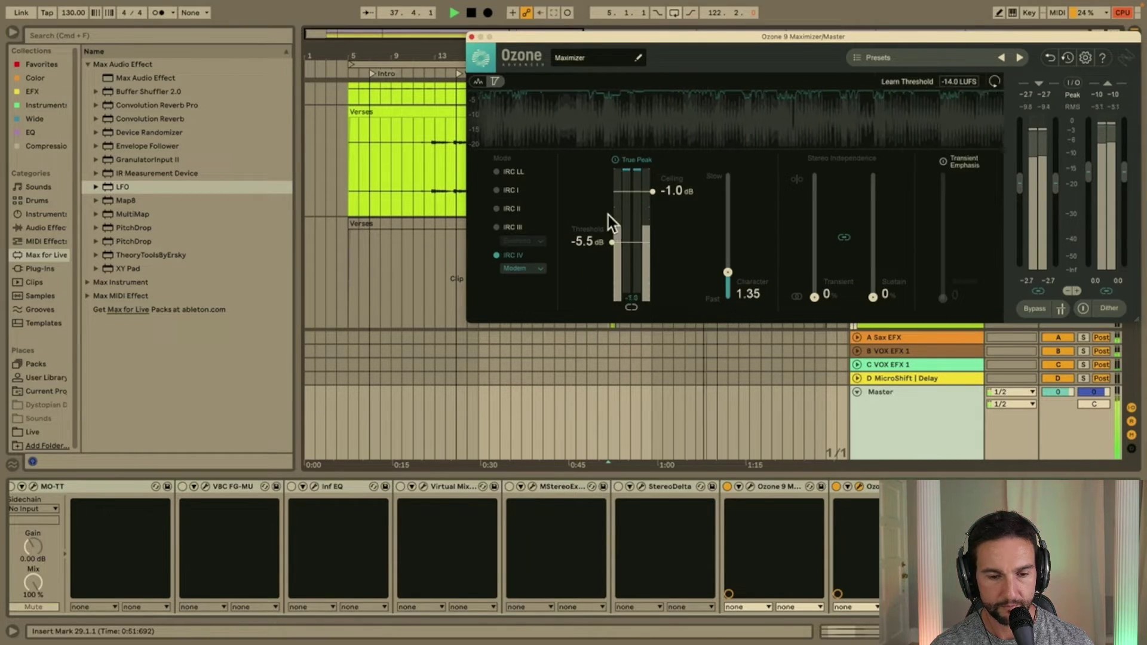
{"action": "left_click", "coordinate": [472, 35]}
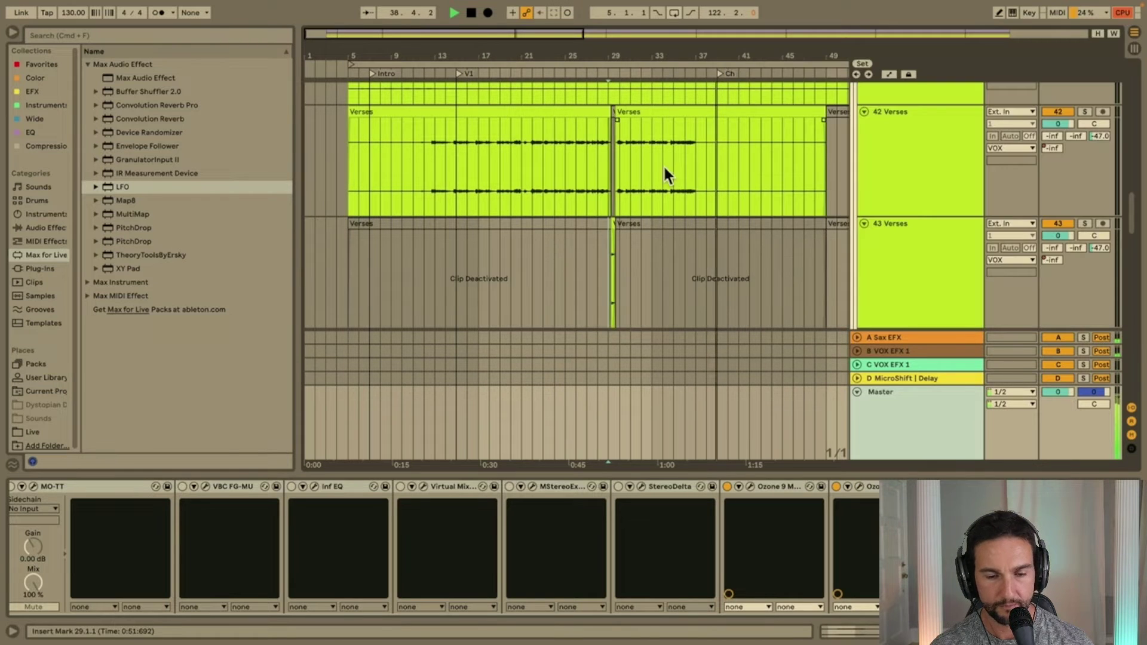
Lower the 35 Live Sax track volume to -4.5 dB while the chorus plays.
{"action": "scroll", "coordinate": [774, 218], "scroll_direction": "up", "scroll_amount": 10}
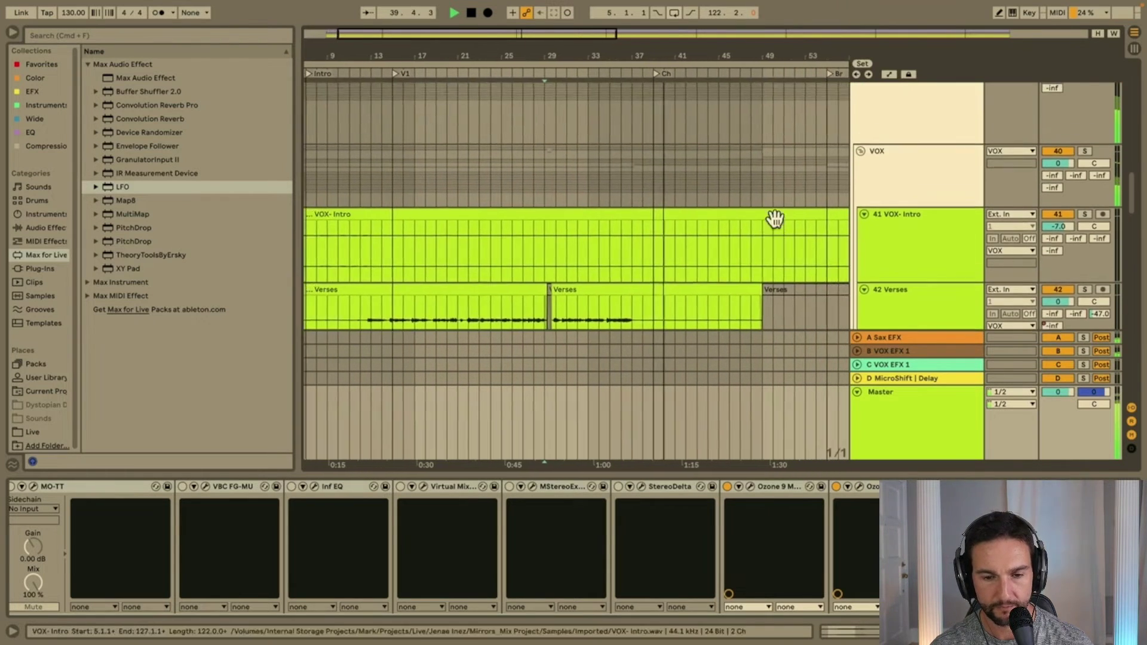
{"action": "scroll", "coordinate": [776, 219], "scroll_direction": "up", "scroll_amount": 3}
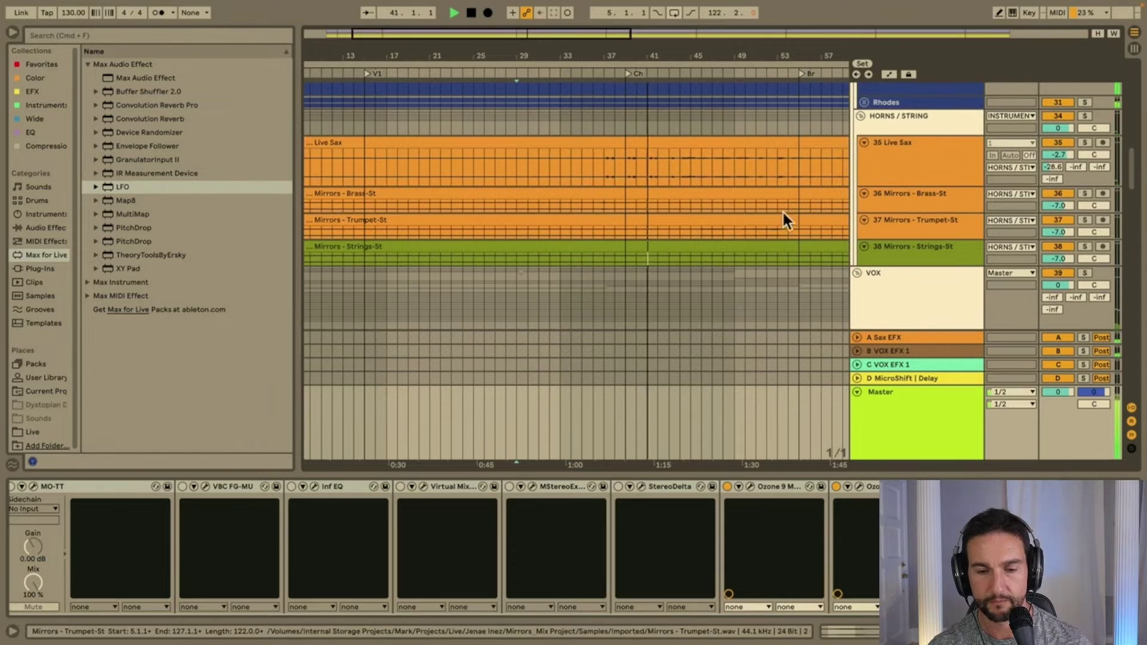
{"action": "left_click", "coordinate": [891, 182]}
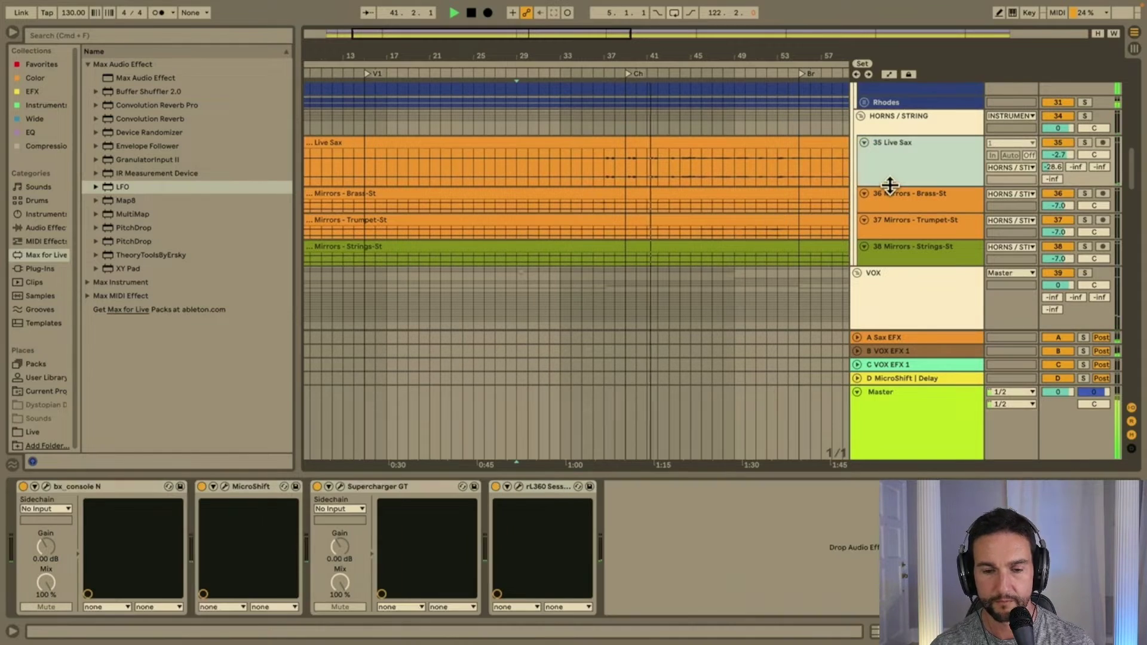
{"action": "left_click", "coordinate": [1058, 154]}
{"action": "left_click_drag", "start_coordinate": [1058, 154], "coordinate": [1058, 166]}
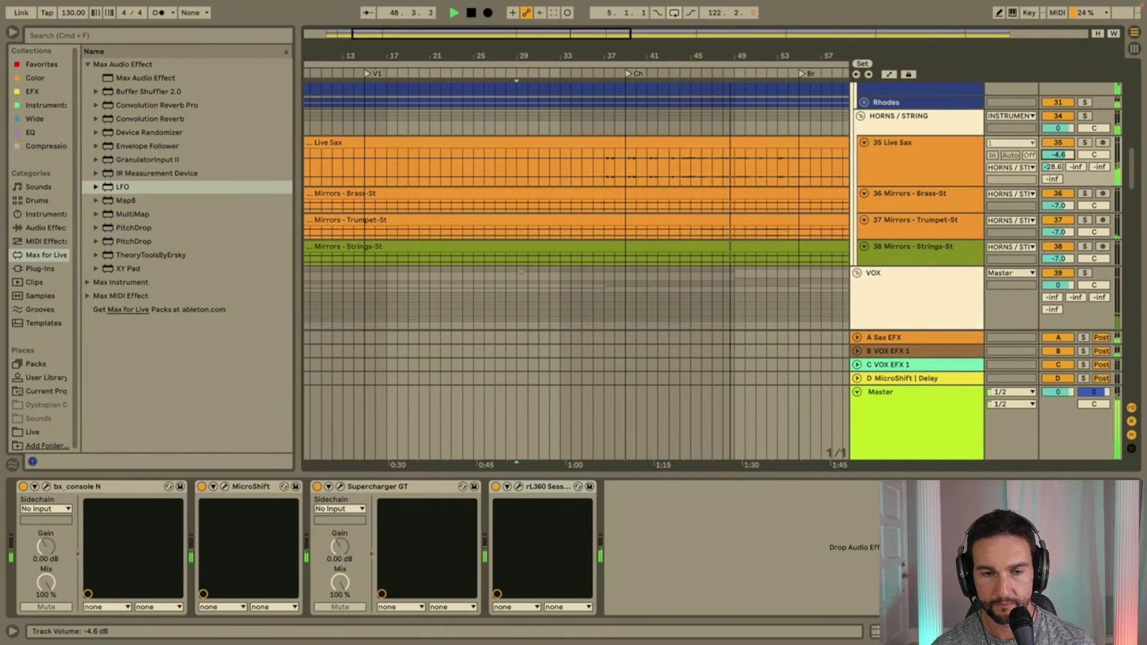
{"action": "left_click_drag", "start_coordinate": [1058, 154], "coordinate": [1058, 154]}
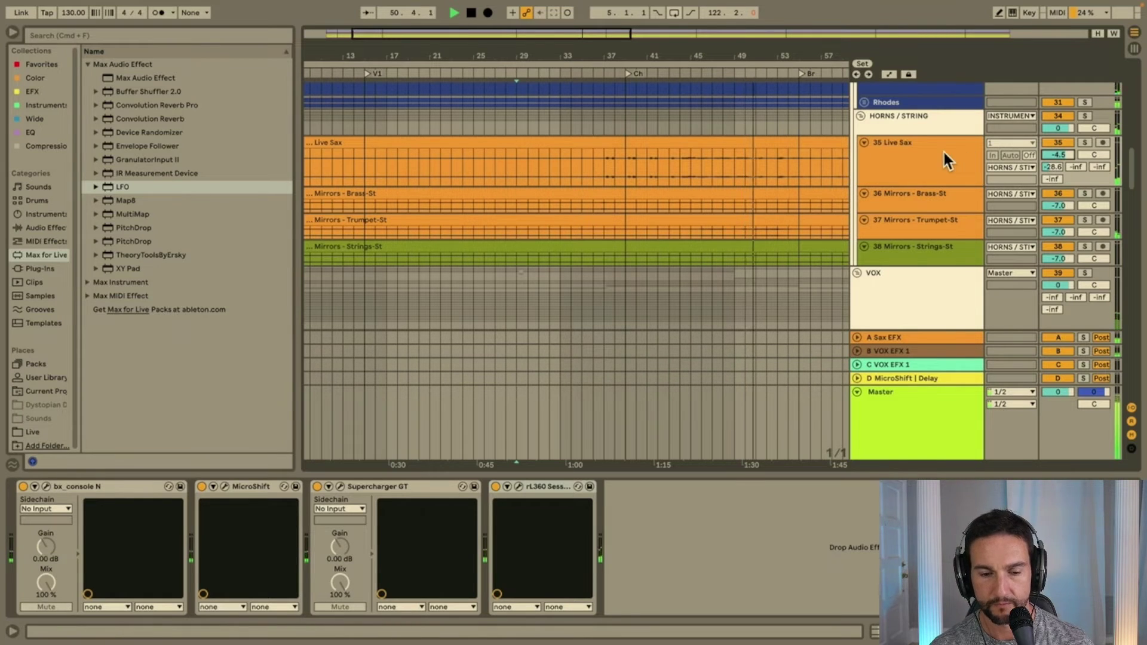
Unfold the B VOX EFX 1 return and cut the FG-N high shelf in its Virtual Mix Rack to -2.16 dB.
{"action": "left_click", "coordinate": [928, 421]}
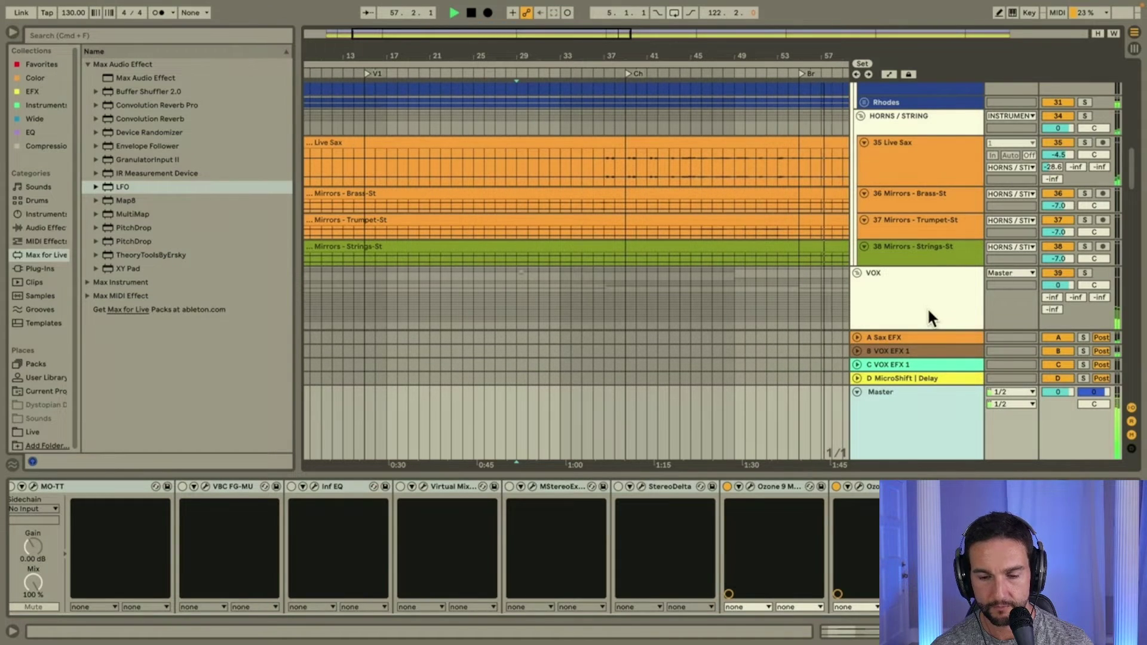
{"action": "left_click", "coordinate": [890, 350]}
{"action": "left_click", "coordinate": [857, 351]}
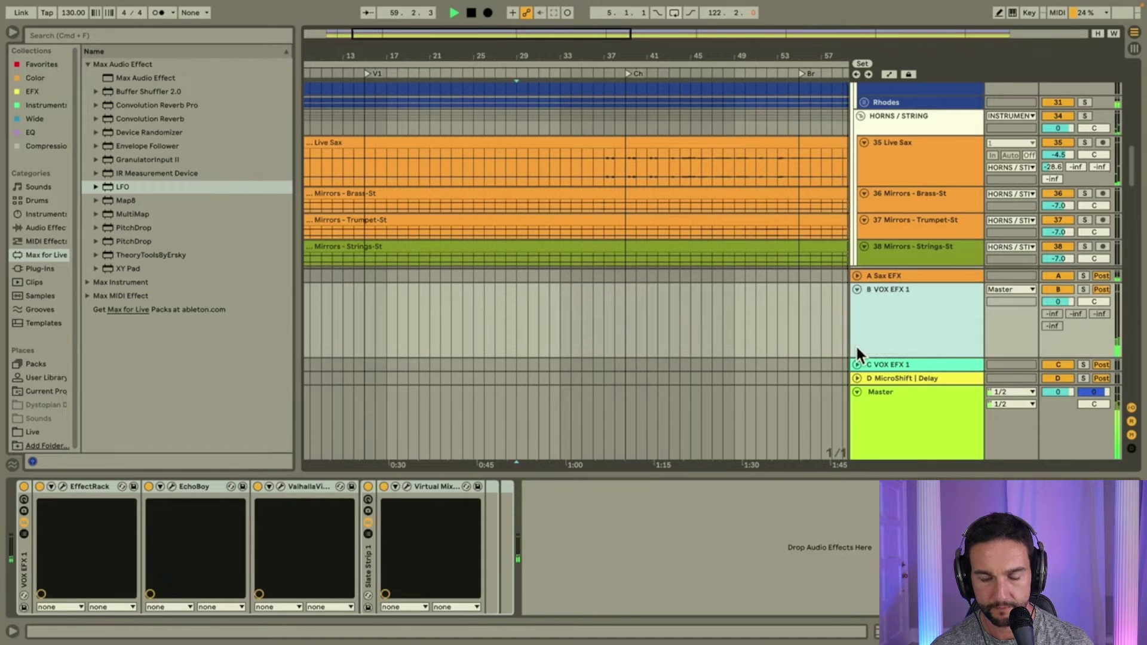
{"action": "left_click", "coordinate": [408, 487]}
{"action": "left_click", "coordinate": [613, 214]}
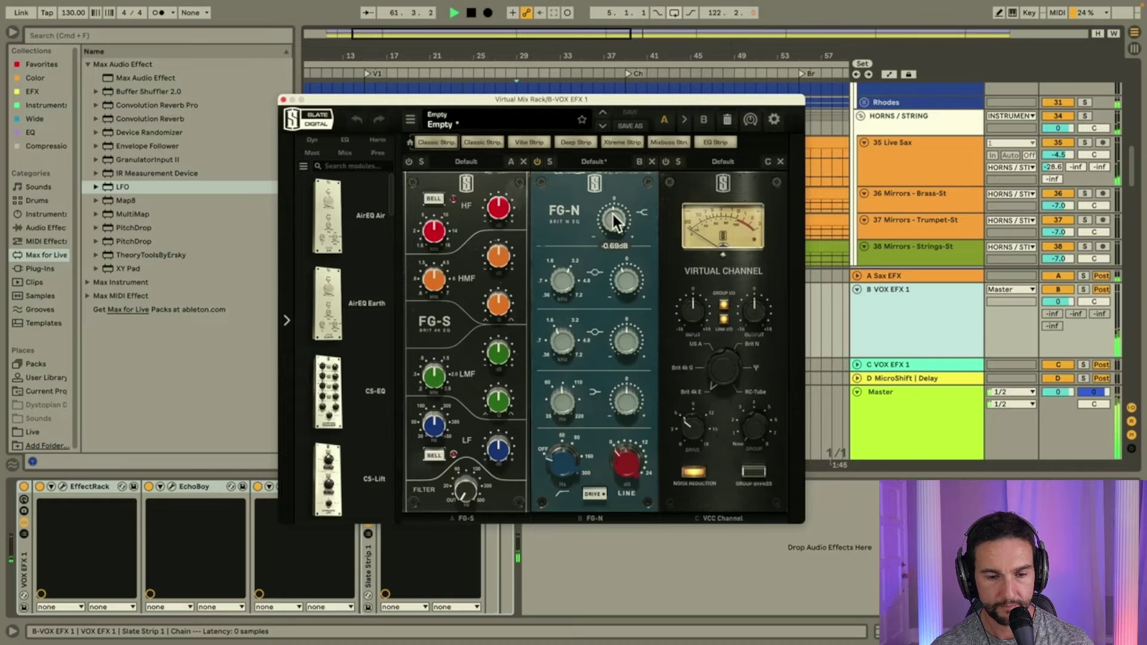
{"action": "left_click_drag", "start_coordinate": [613, 214], "coordinate": [613, 216]}
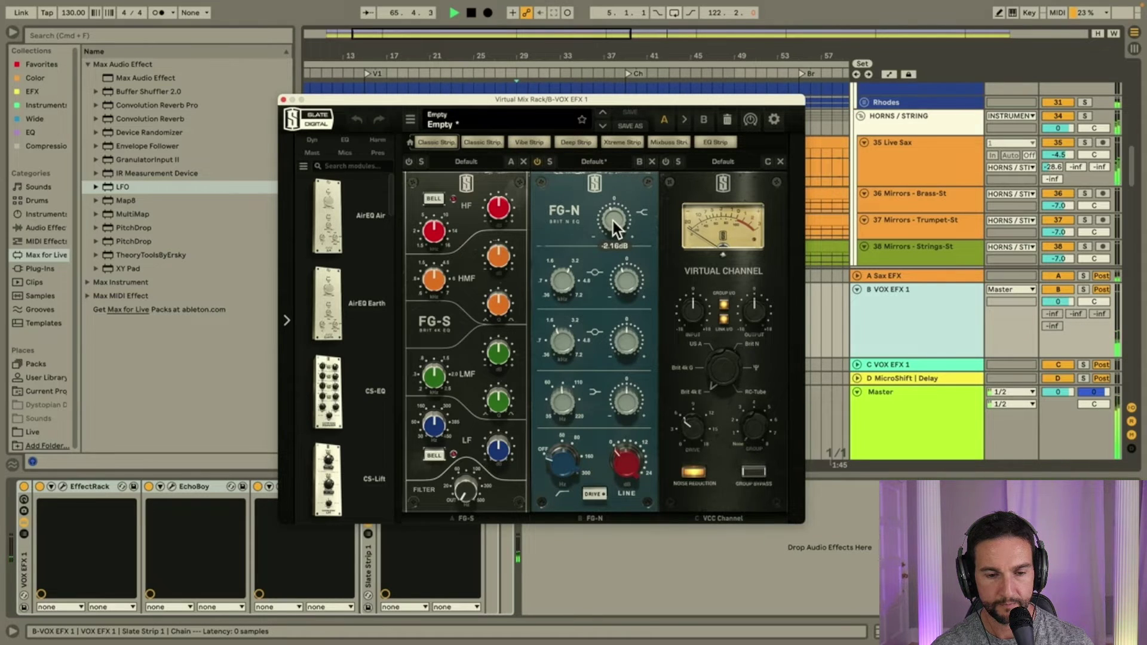
{"action": "left_click", "coordinate": [284, 100]}
Enable Supercharger GT in the Master chain and set its Compress to 7.65, with the insert marker placed at bar 81.
{"action": "scroll", "coordinate": [587, 233], "scroll_direction": "down", "scroll_amount": 5}
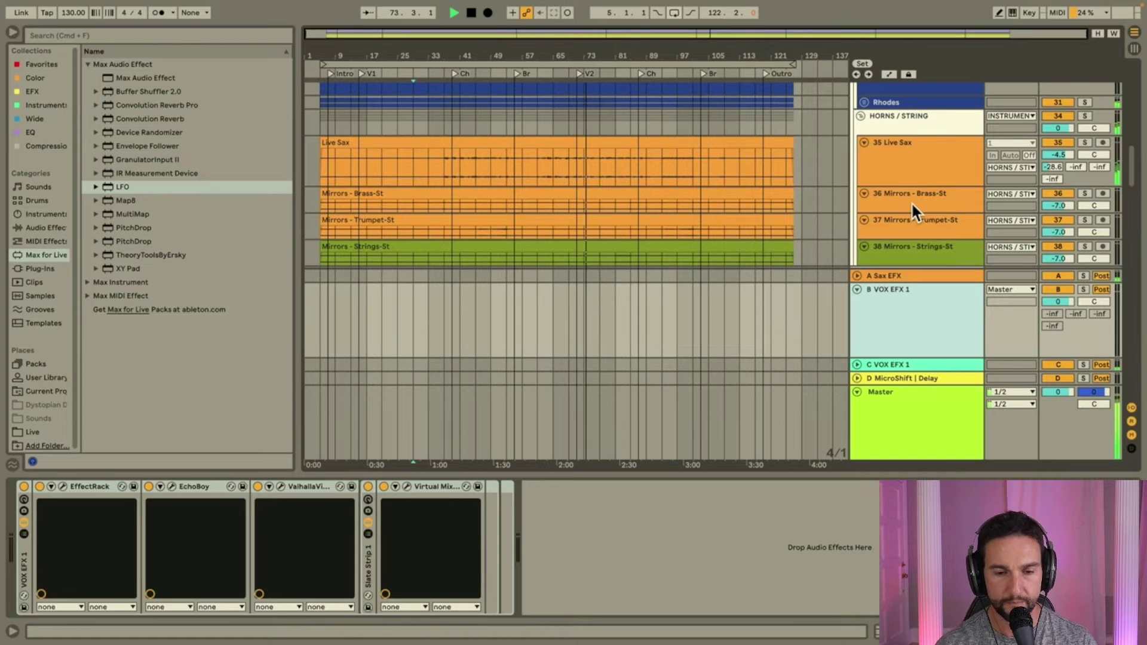
{"action": "scroll", "coordinate": [911, 202], "scroll_direction": "up", "scroll_amount": 10}
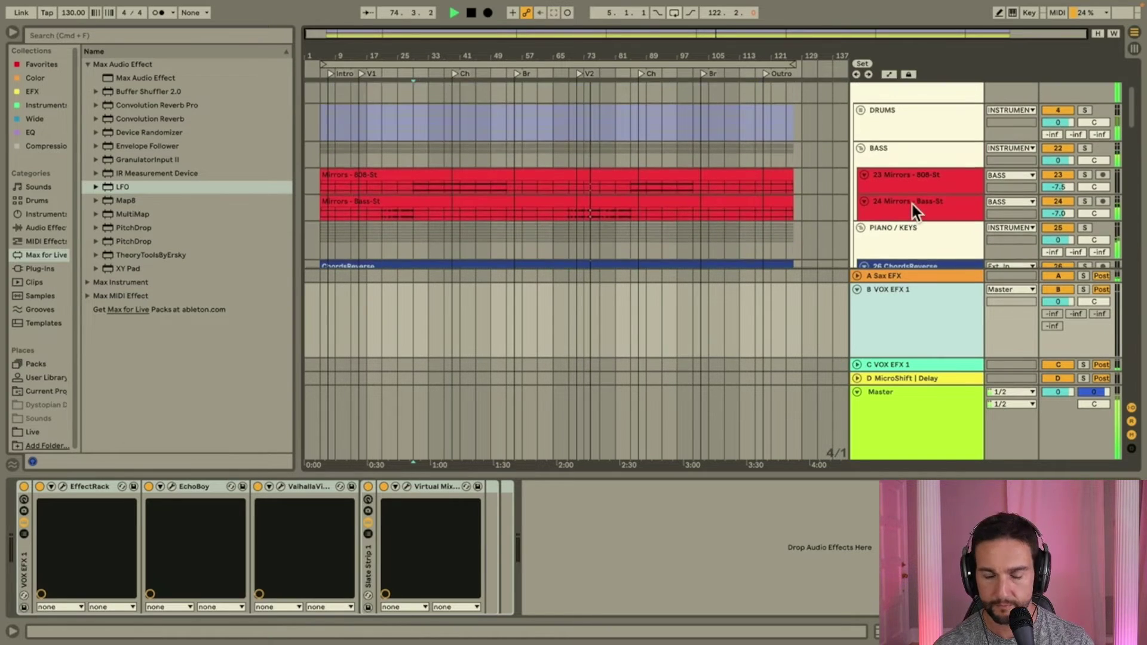
{"action": "left_click", "coordinate": [908, 398]}
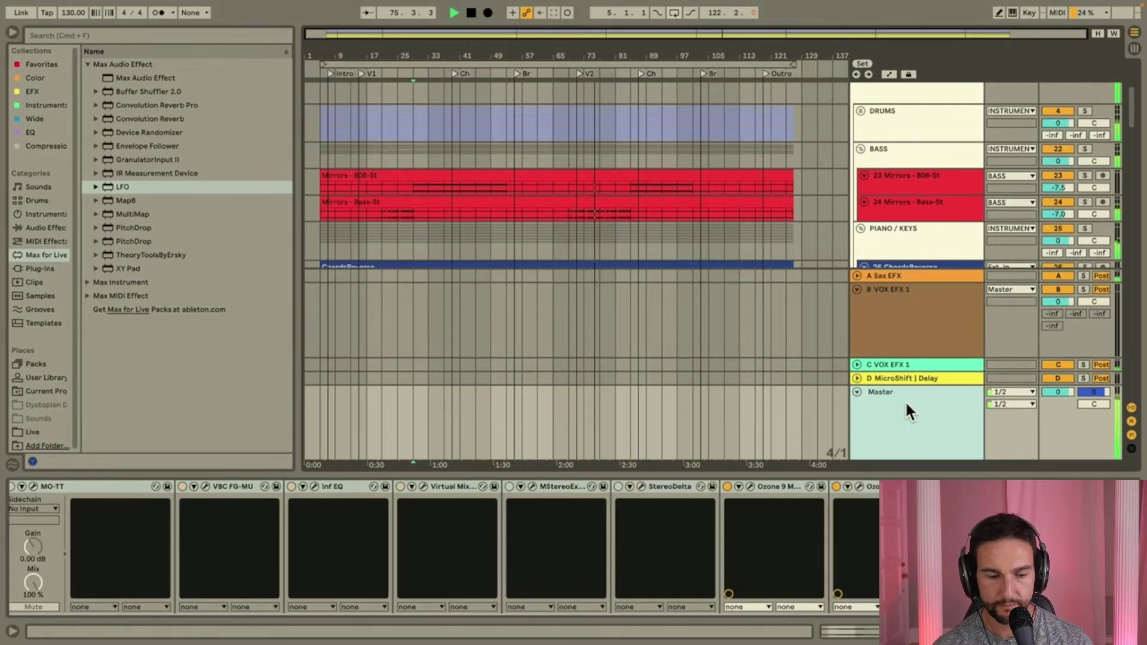
{"action": "left_click", "coordinate": [77, 506]}
{"action": "scroll", "coordinate": [78, 506], "scroll_direction": "left", "scroll_amount": 5}
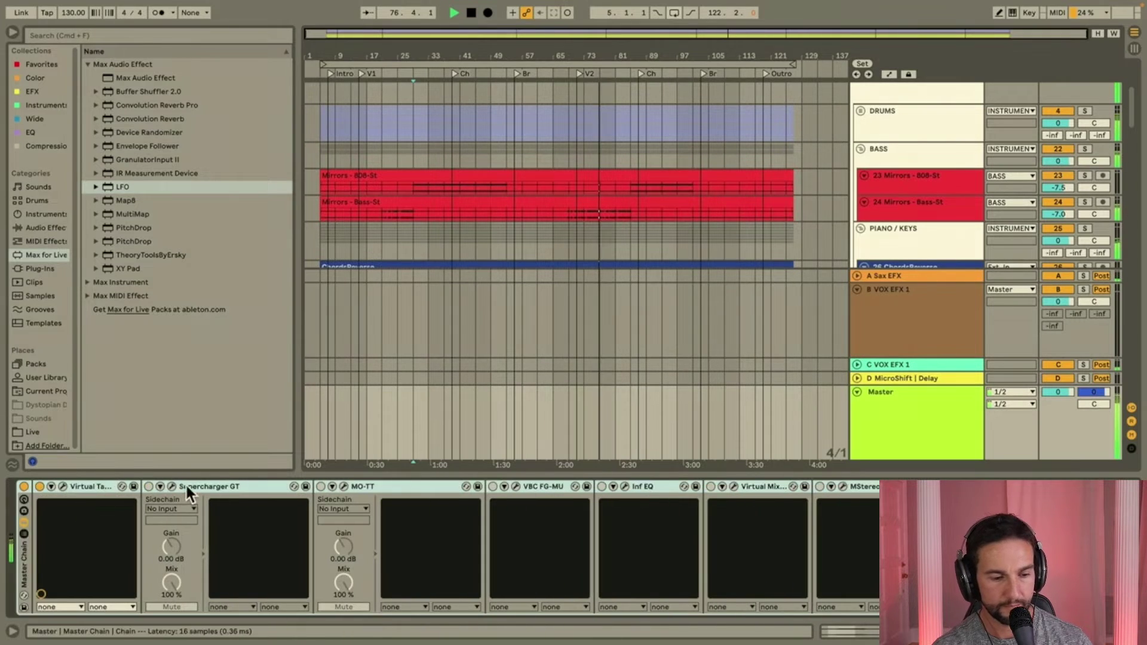
{"action": "left_click", "coordinate": [150, 487]}
{"action": "left_click", "coordinate": [172, 486]}
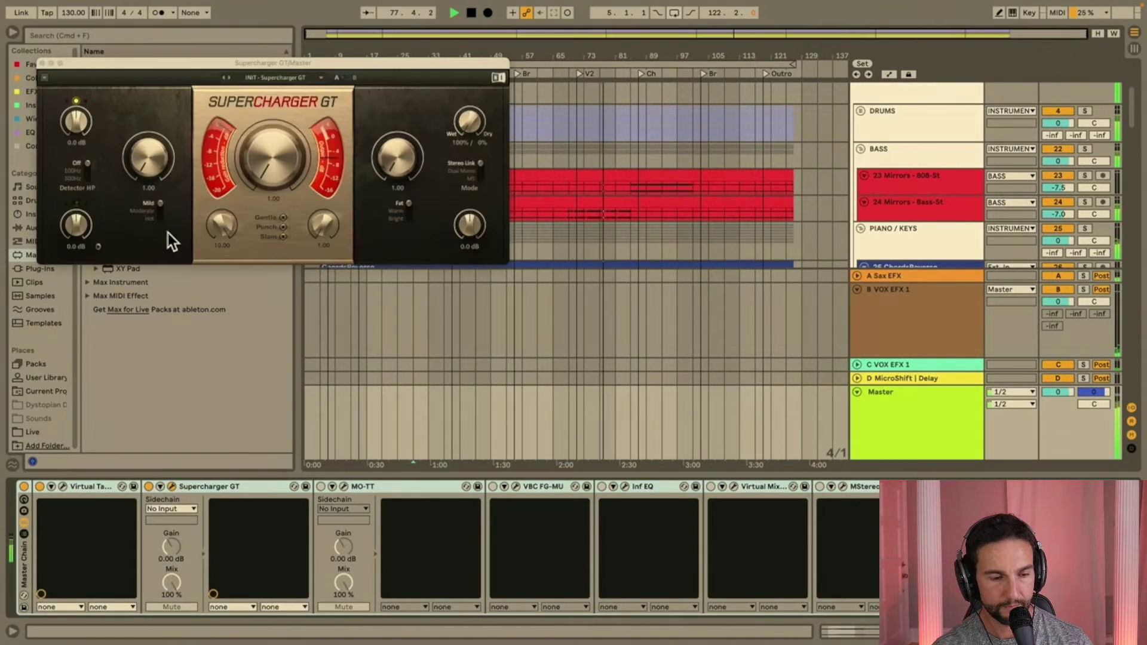
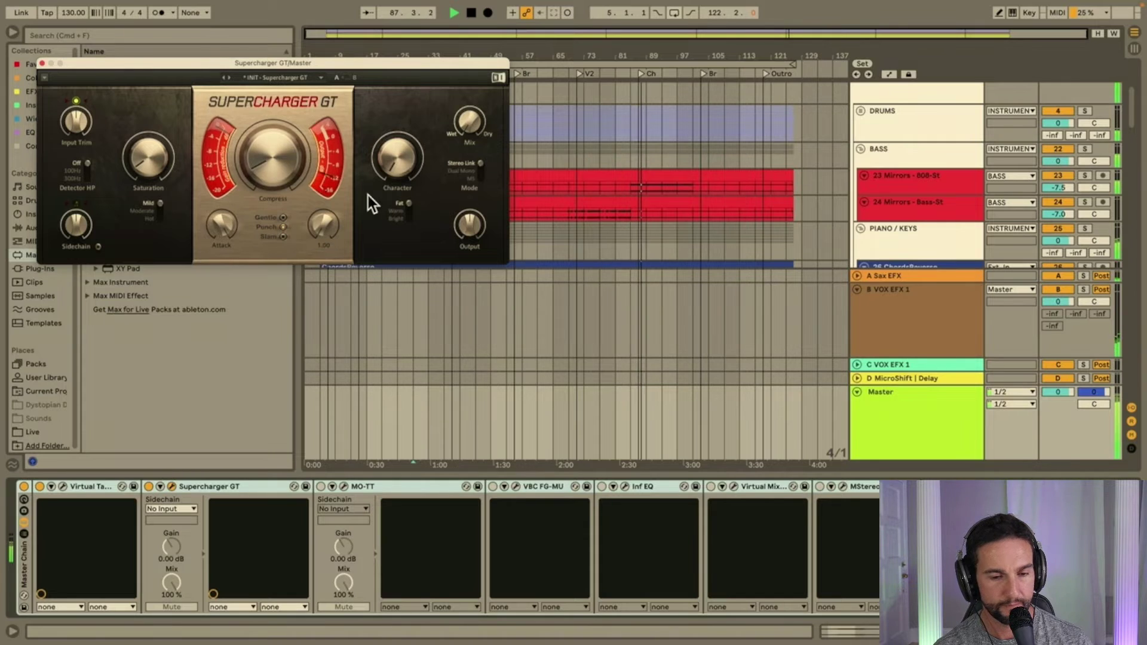
{"action": "left_click", "coordinate": [613, 190]}
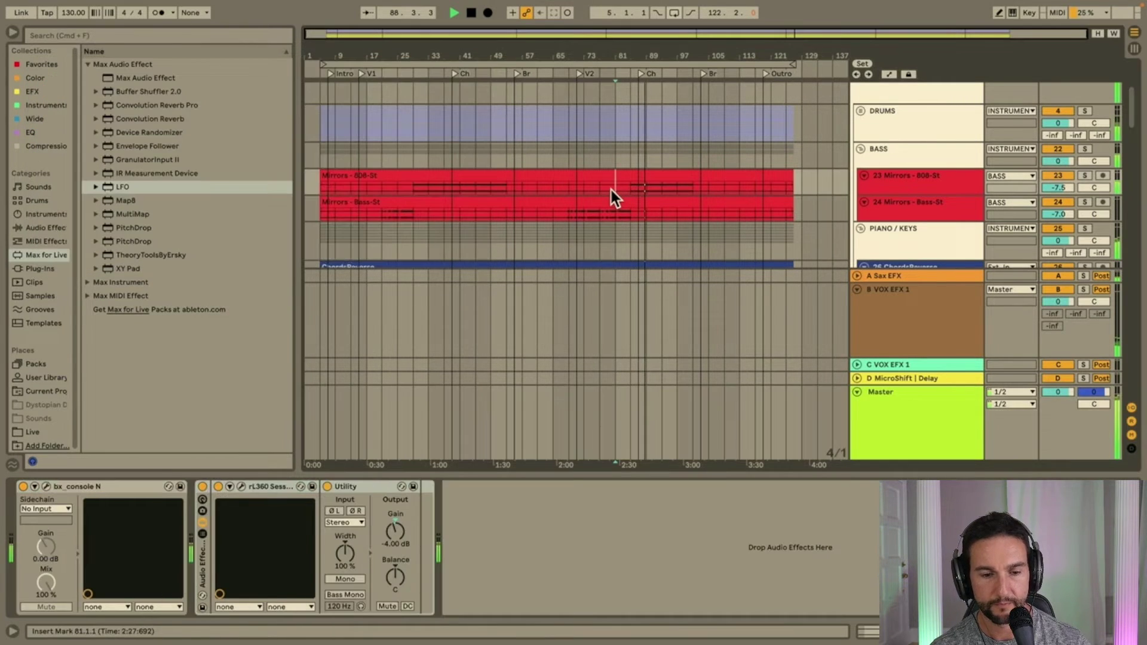
{"action": "left_click", "coordinate": [912, 435]}
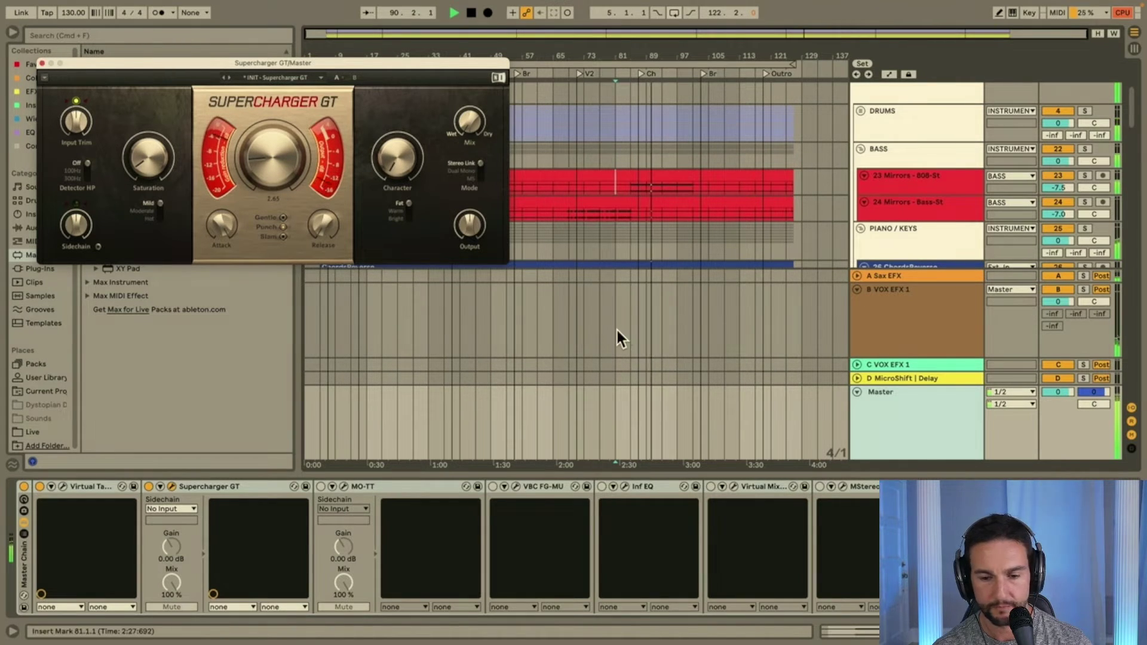
Raise the Ozone 9 Maximizer input gain on the Master to +1.0 dB while checking loudness in Insight 2, and close both windows.
{"action": "left_click", "coordinate": [956, 632]}
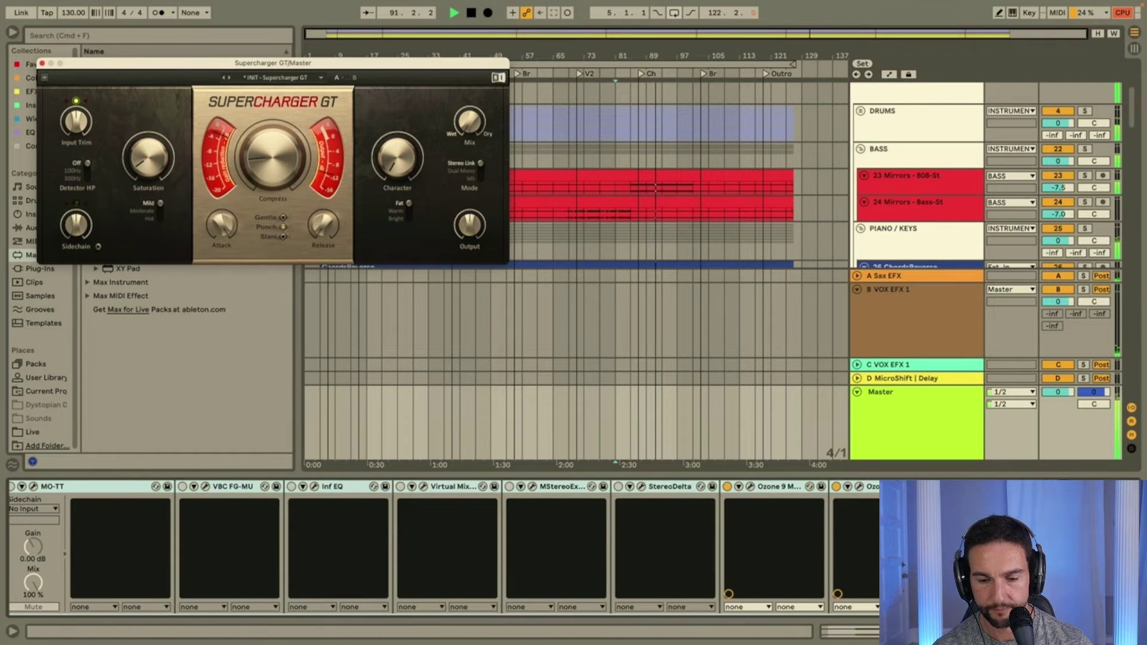
{"action": "left_click", "coordinate": [967, 487]}
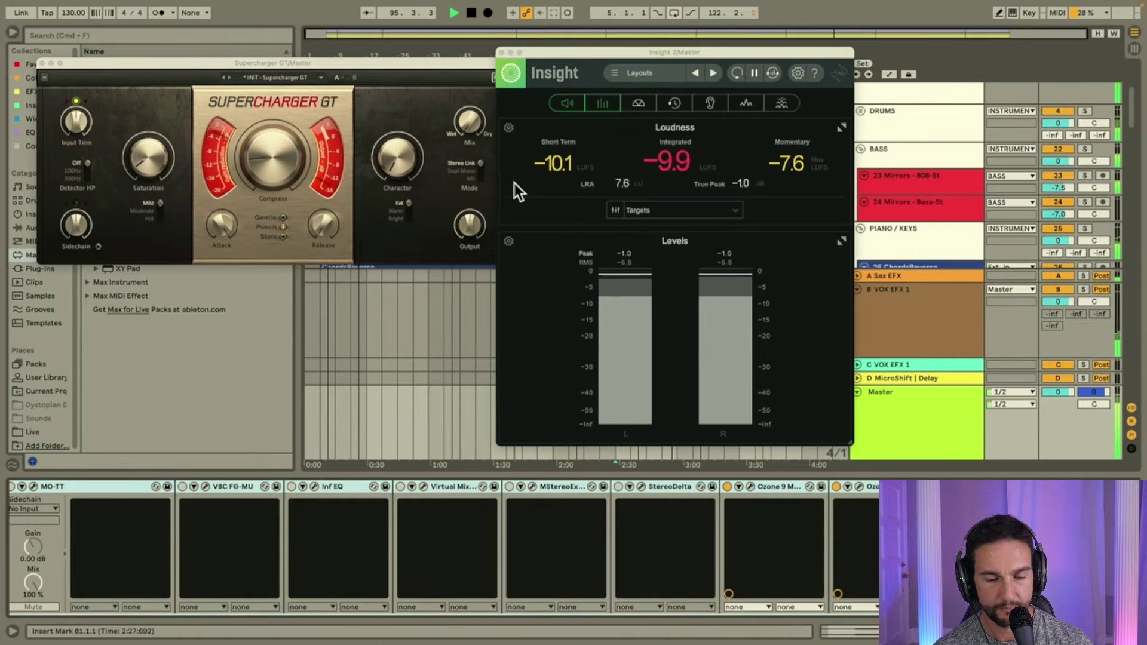
{"action": "left_click", "coordinate": [750, 487]}
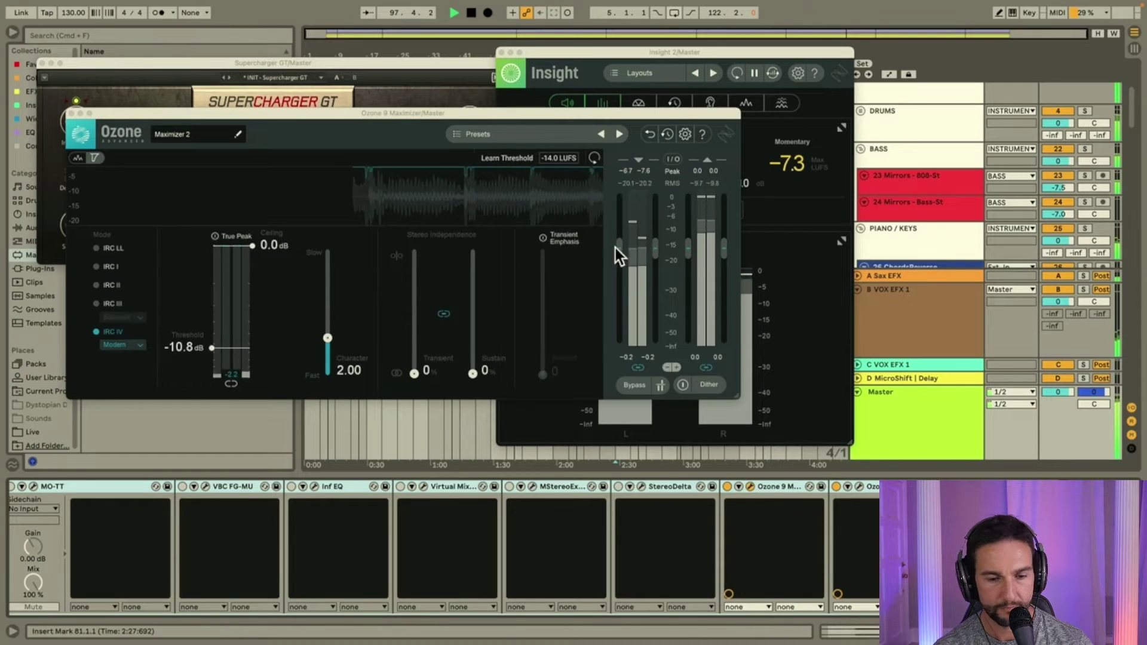
{"action": "left_click_drag", "start_coordinate": [659, 253], "coordinate": [658, 249]}
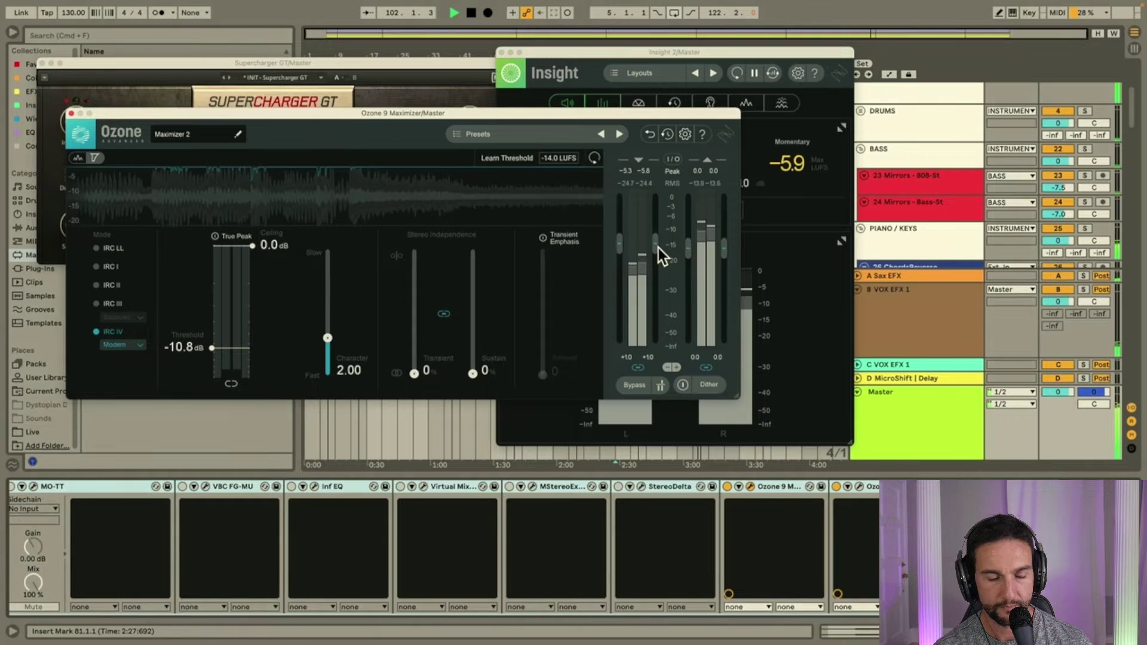
{"action": "left_click", "coordinate": [71, 113]}
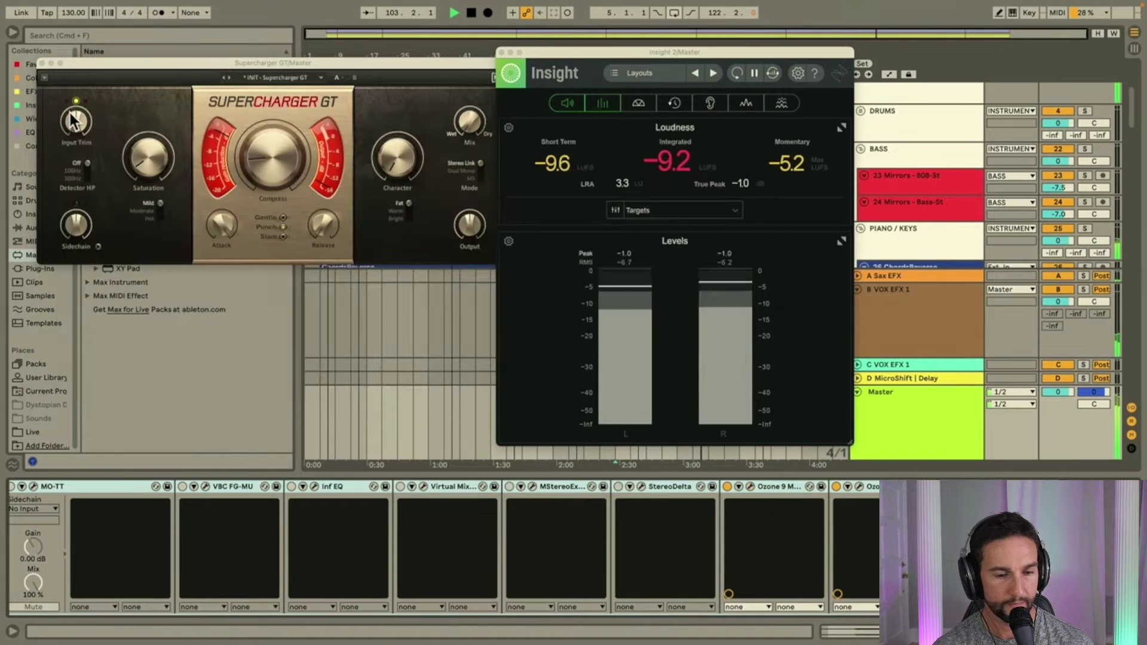
{"action": "left_click", "coordinate": [500, 53]}
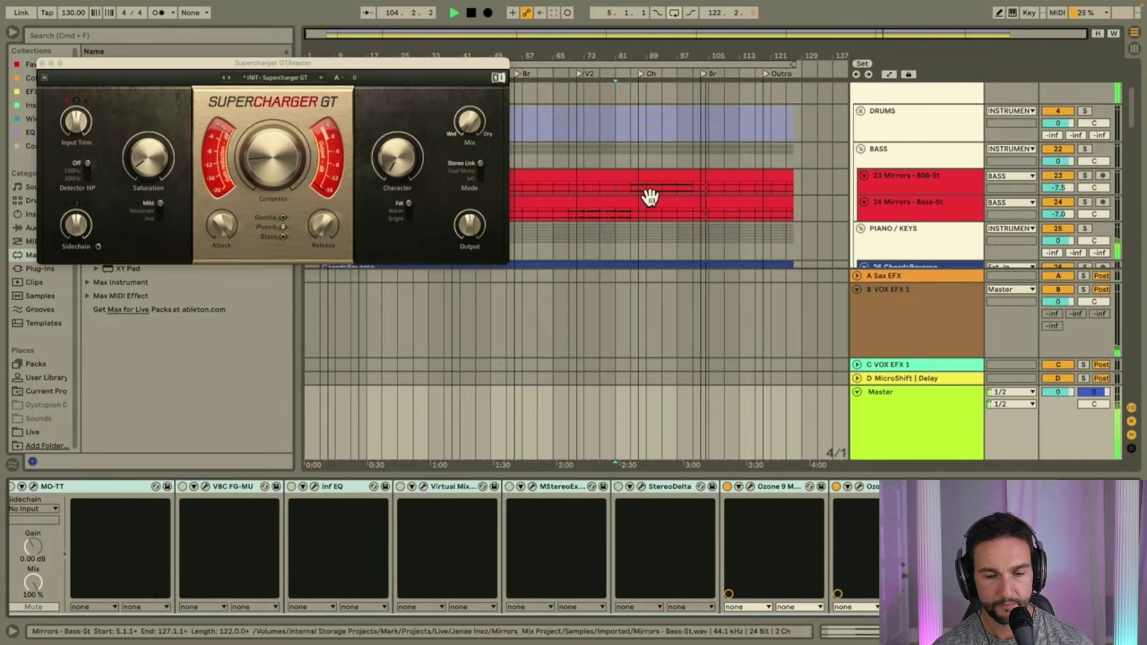
Find the 45 Verses track around the bridge, select it, and check its send level to the B VOX EFX 1 return.
{"action": "scroll", "coordinate": [679, 222], "scroll_direction": "up", "scroll_amount": 3}
{"action": "scroll", "coordinate": [679, 220], "scroll_direction": "down", "scroll_amount": 10}
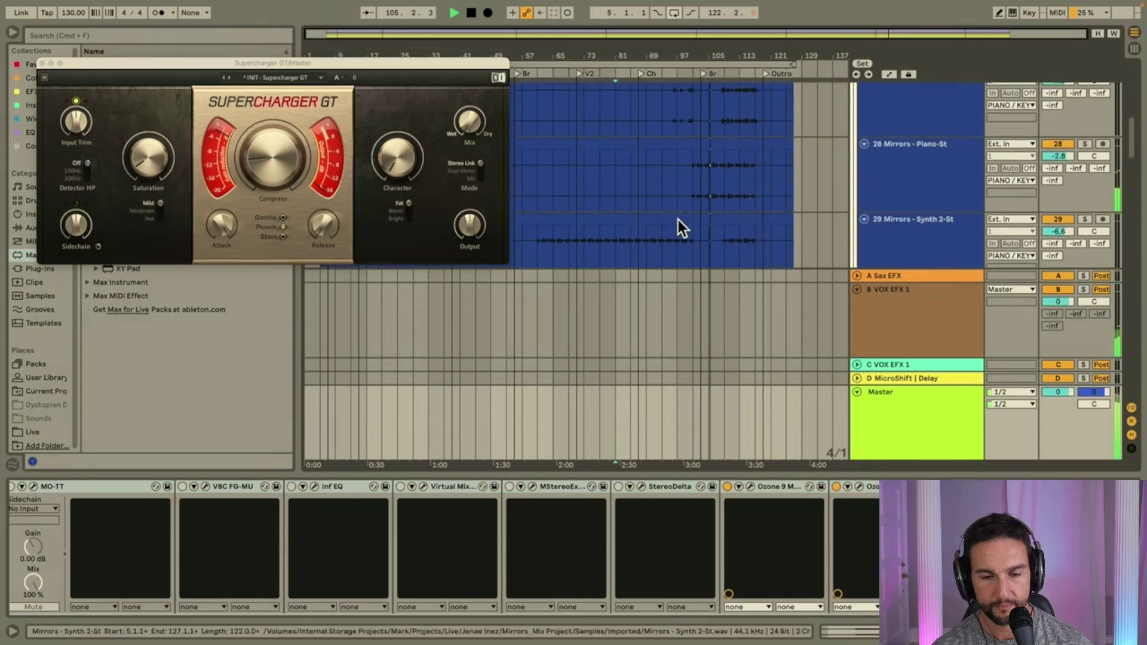
{"action": "scroll", "coordinate": [678, 220], "scroll_direction": "down", "scroll_amount": 10}
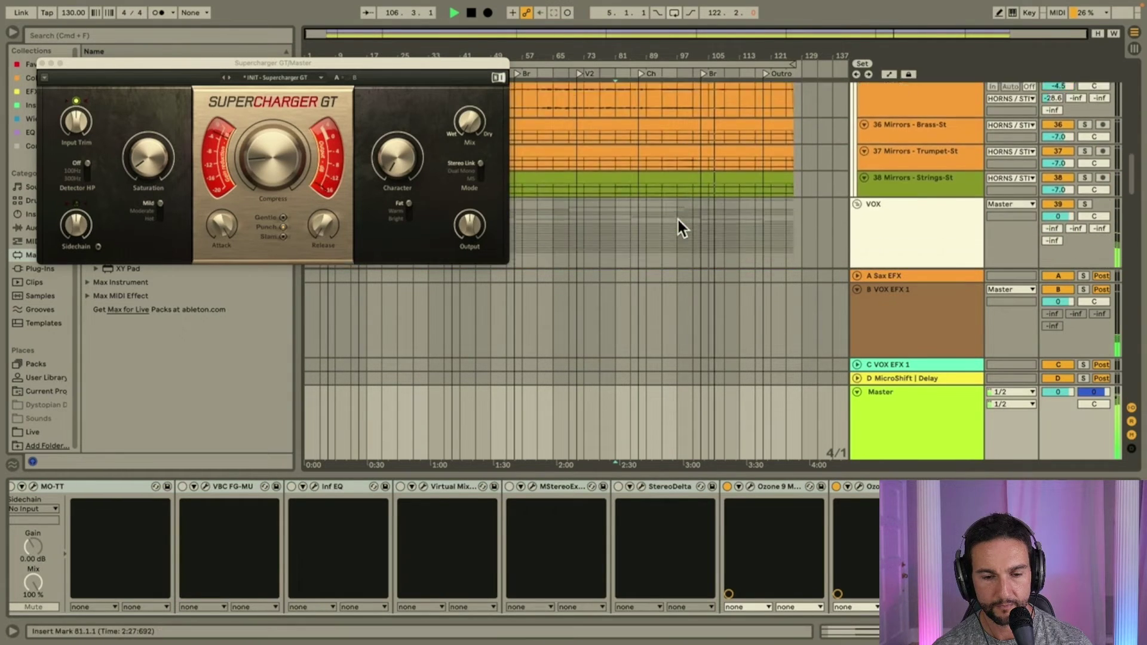
{"action": "scroll", "coordinate": [678, 220], "scroll_direction": "down", "scroll_amount": 5}
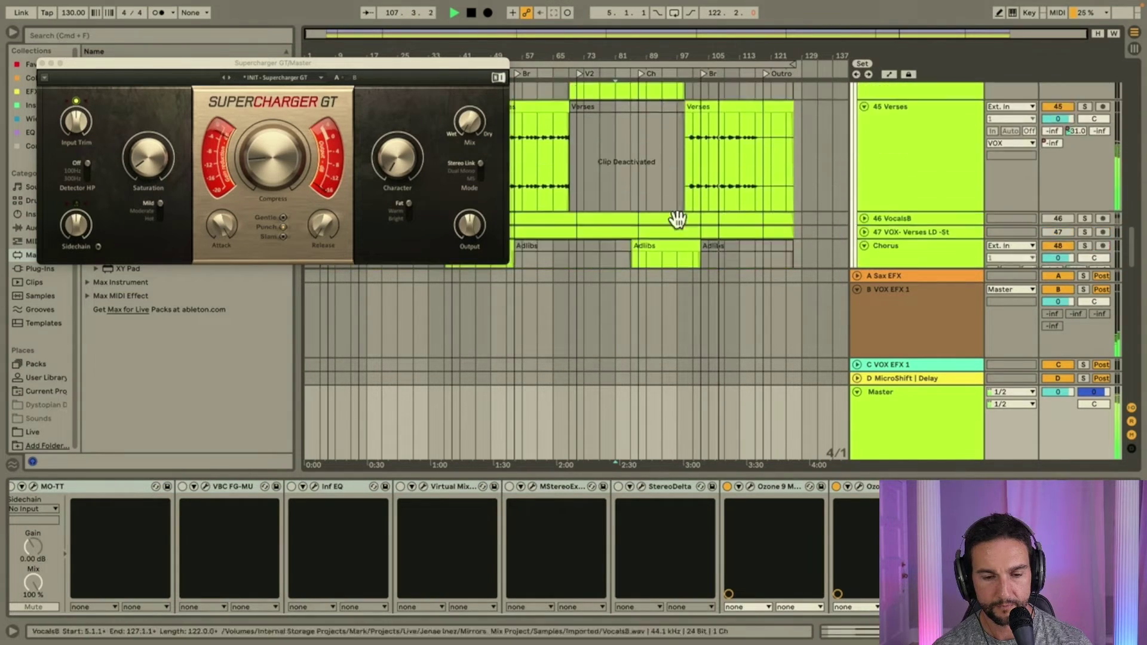
{"action": "scroll", "coordinate": [715, 172], "scroll_direction": "up", "scroll_amount": 10}
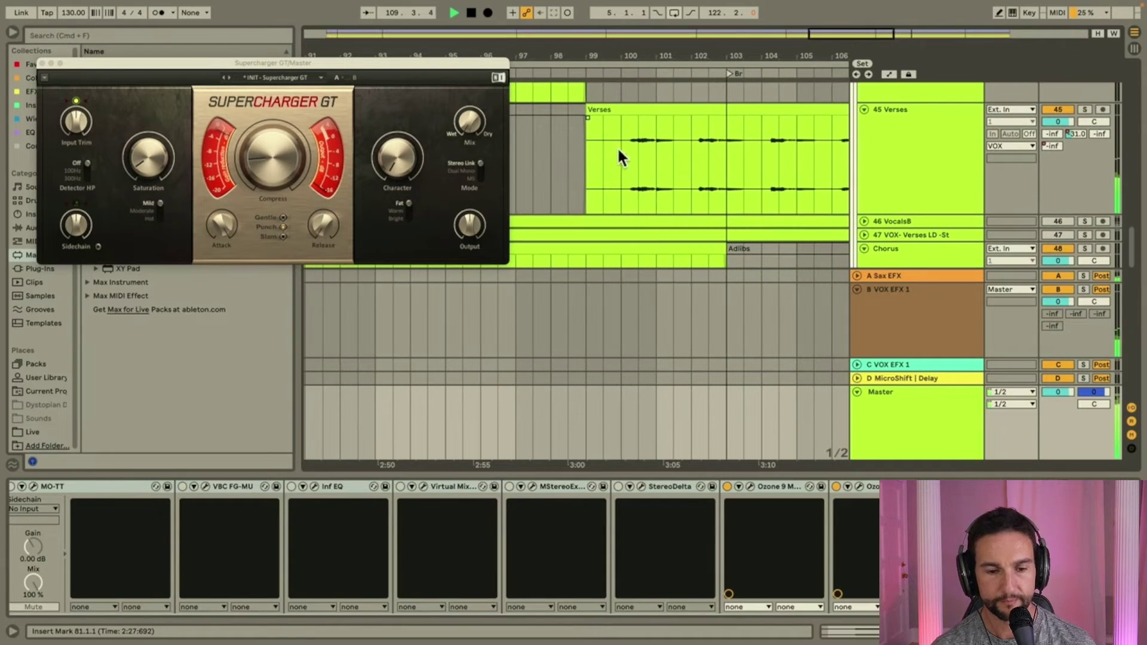
{"action": "scroll", "coordinate": [658, 171], "scroll_direction": "right", "scroll_amount": 10}
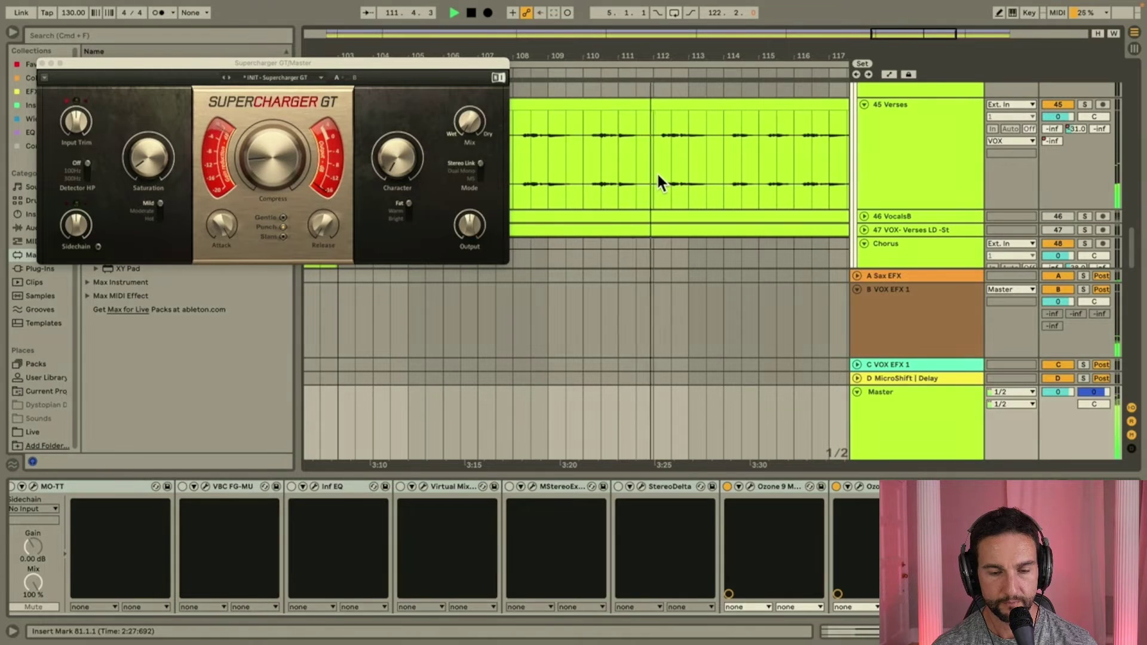
{"action": "scroll", "coordinate": [658, 171], "scroll_direction": "left", "scroll_amount": 8}
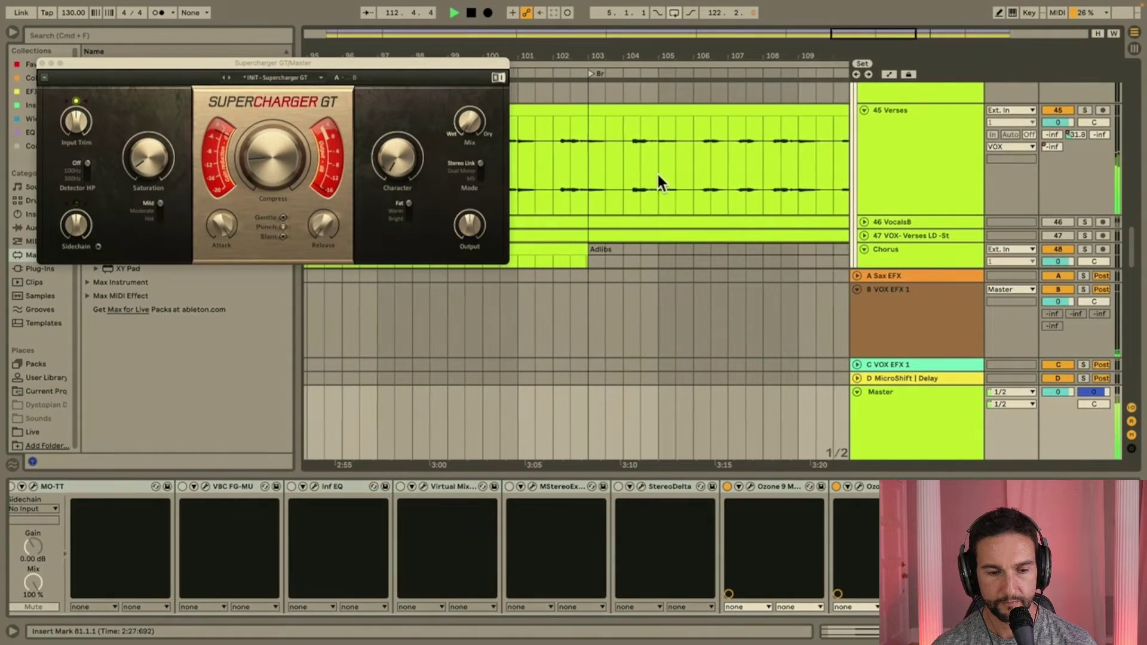
{"action": "scroll", "coordinate": [657, 171], "scroll_direction": "left", "scroll_amount": 1}
{"action": "left_click", "coordinate": [906, 170]}
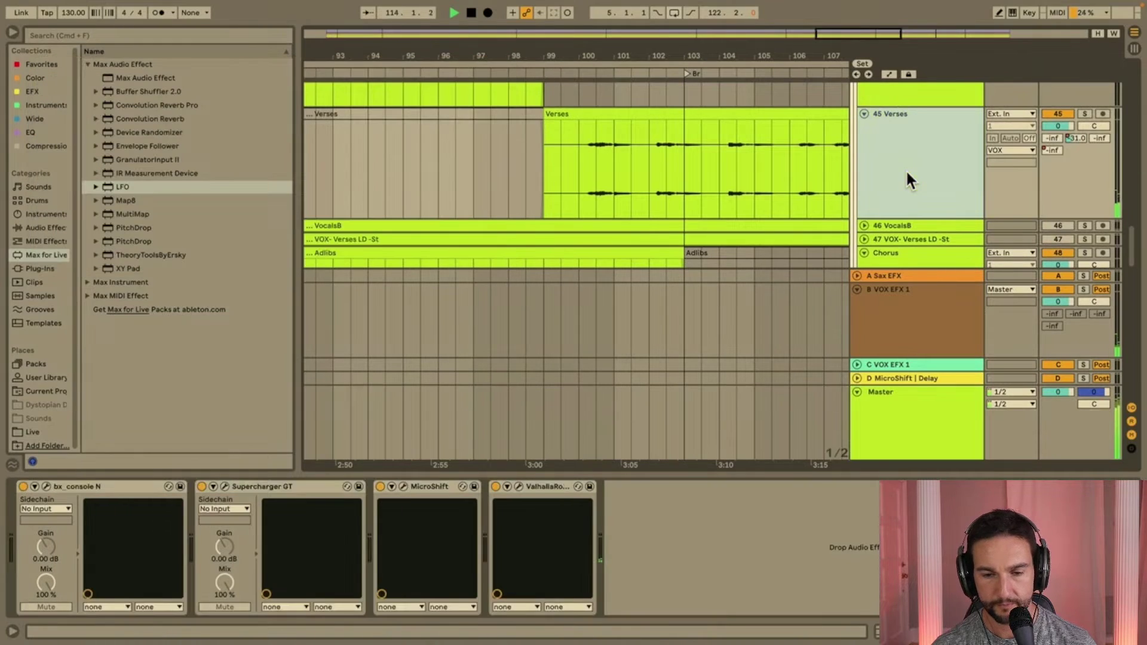
{"action": "left_click", "coordinate": [1078, 137]}
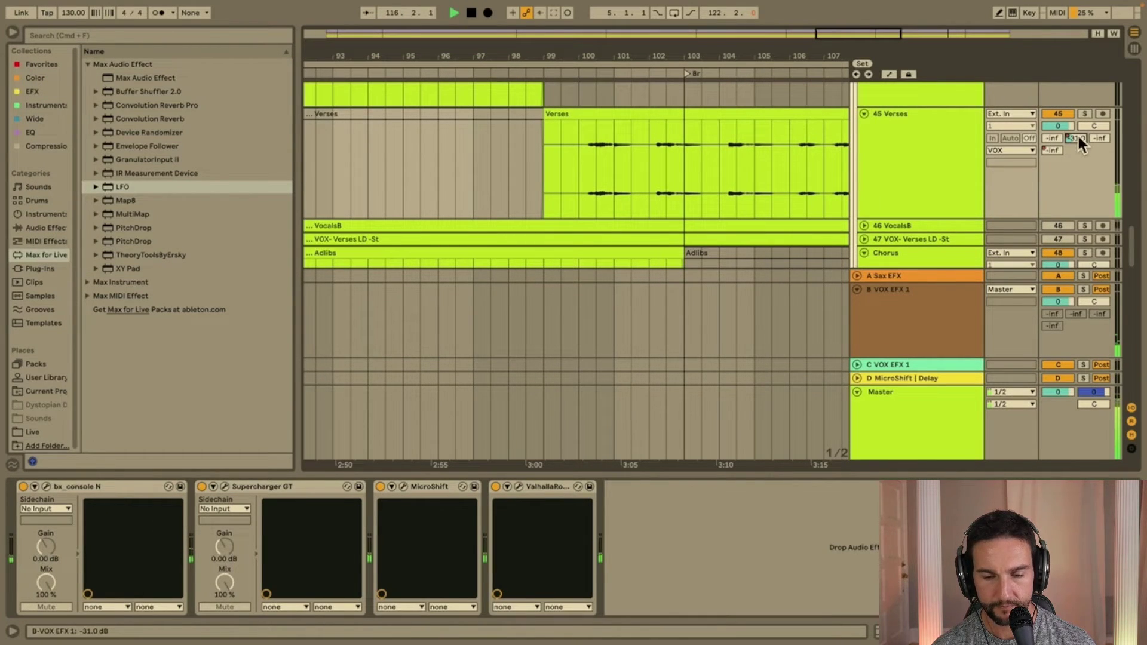
Open the B VOX EFX 1 return's Virtual Mix Rack to inspect the FG-N high-mid gain, and move its window clear of the tracks.
{"action": "left_click", "coordinate": [901, 301]}
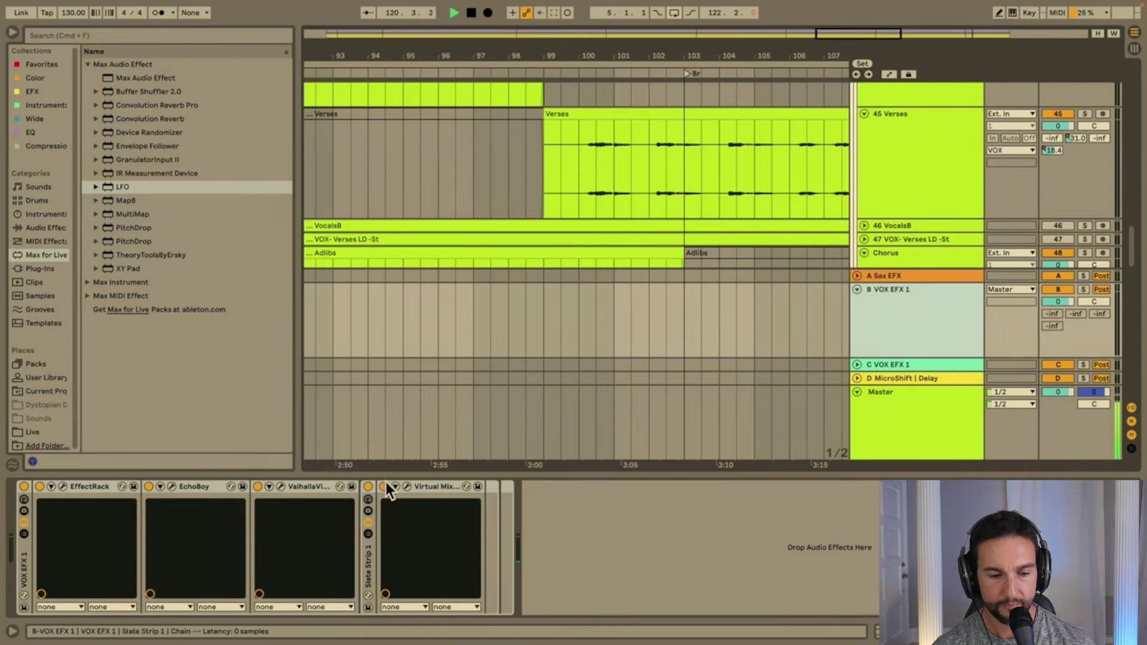
{"action": "left_click", "coordinate": [406, 485]}
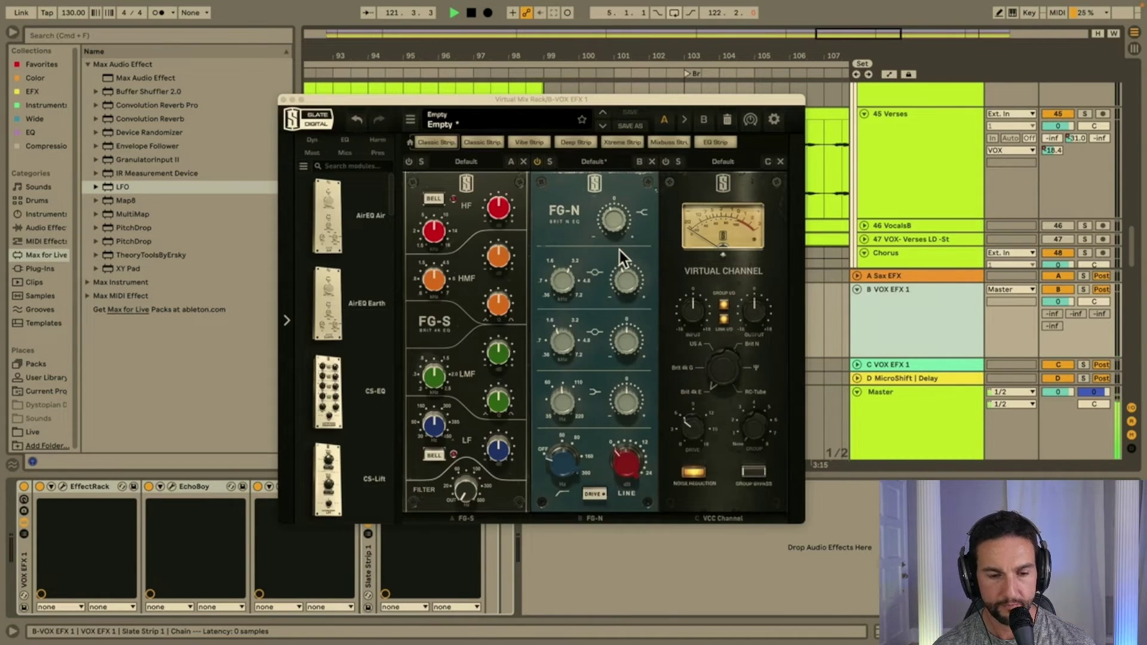
{"action": "left_click", "coordinate": [625, 280]}
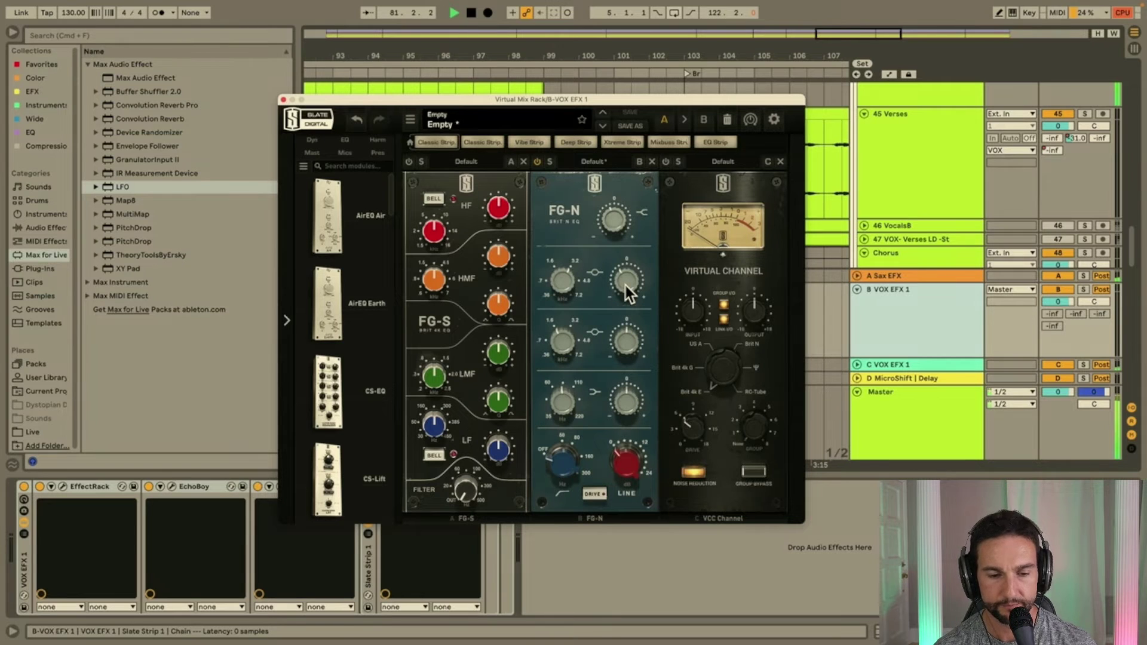
{"action": "mouse_move", "coordinate": [429, 101]}
{"action": "left_mouse_down"}
{"action": "mouse_move", "coordinate": [421, 173]}
{"action": "mouse_move", "coordinate": [480, 418]}
{"action": "left_mouse_up"}
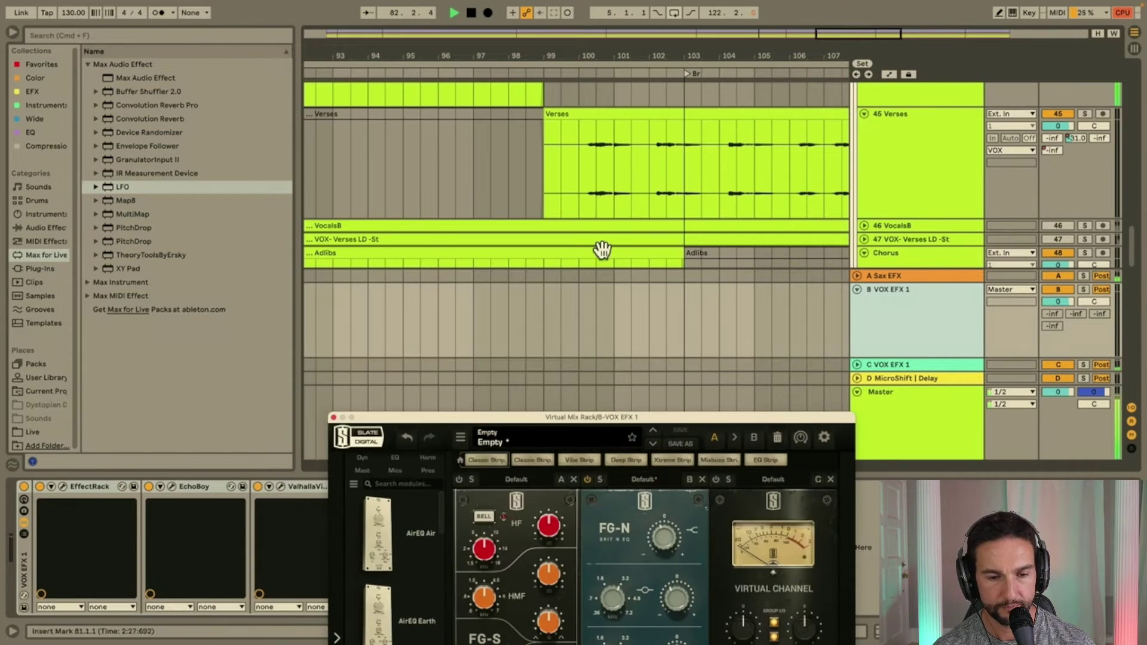
Audition the 45 Verses phrase from bar 101, stop playback, and move the insert marker to bar 100.
{"action": "left_click", "coordinate": [620, 210]}
{"action": "key", "text": "minus"}
{"action": "key", "text": "minus"}
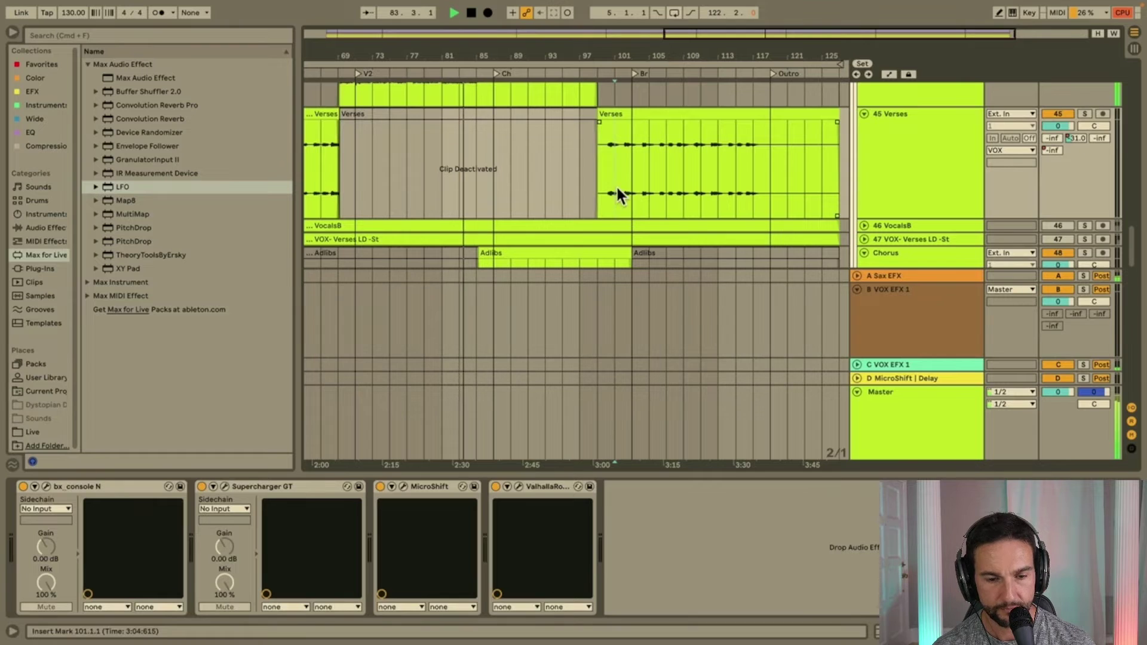
{"action": "key", "text": "space"}
{"action": "key", "text": "space"}
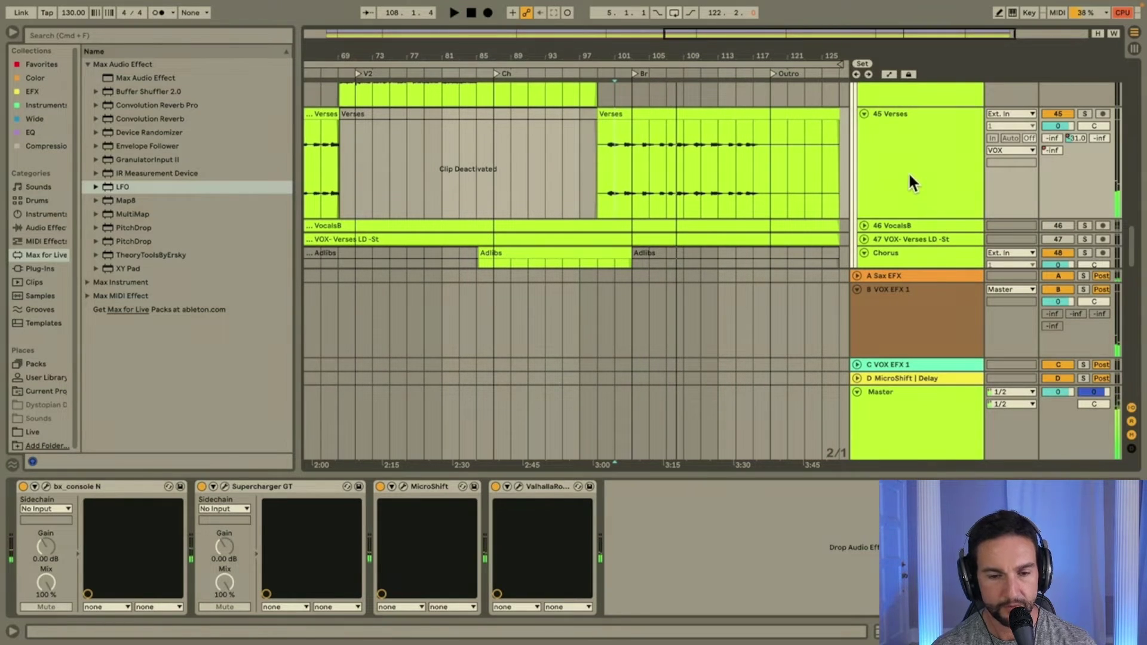
{"action": "scroll", "coordinate": [640, 167], "scroll_direction": "up", "scroll_amount": 5}
{"action": "left_click", "coordinate": [512, 167]}
{"action": "key", "text": "space"}
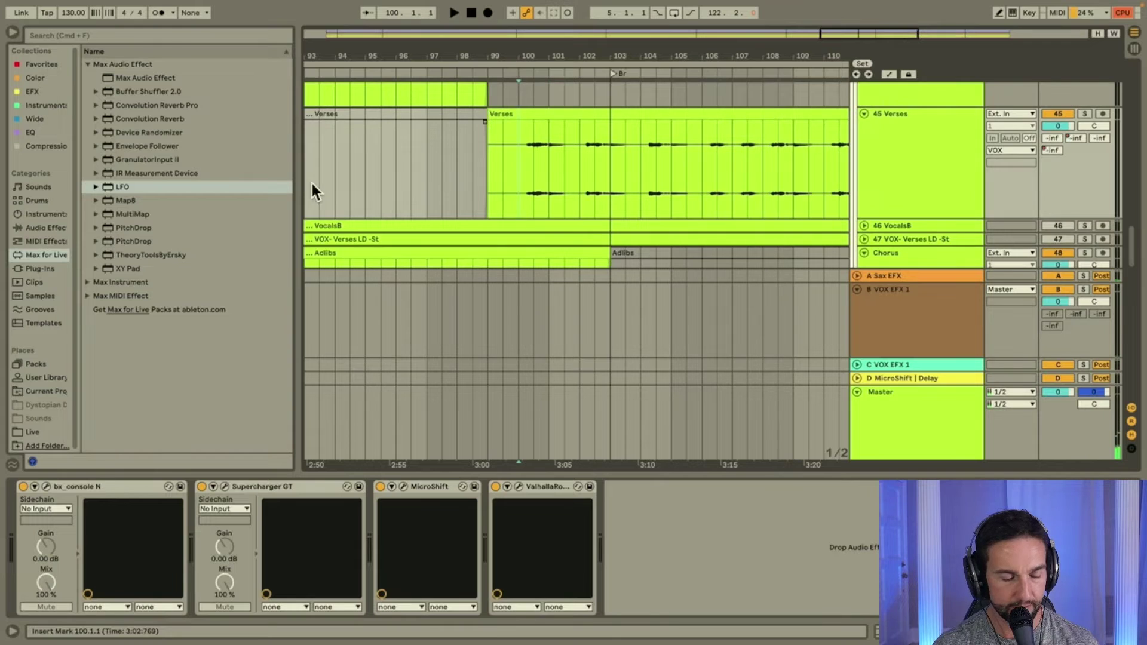
Save the set and insert the Eiosis E2Deesser plug-in before bx_console N in the 45 Verses device chain.
{"action": "key", "text": "super+s"}
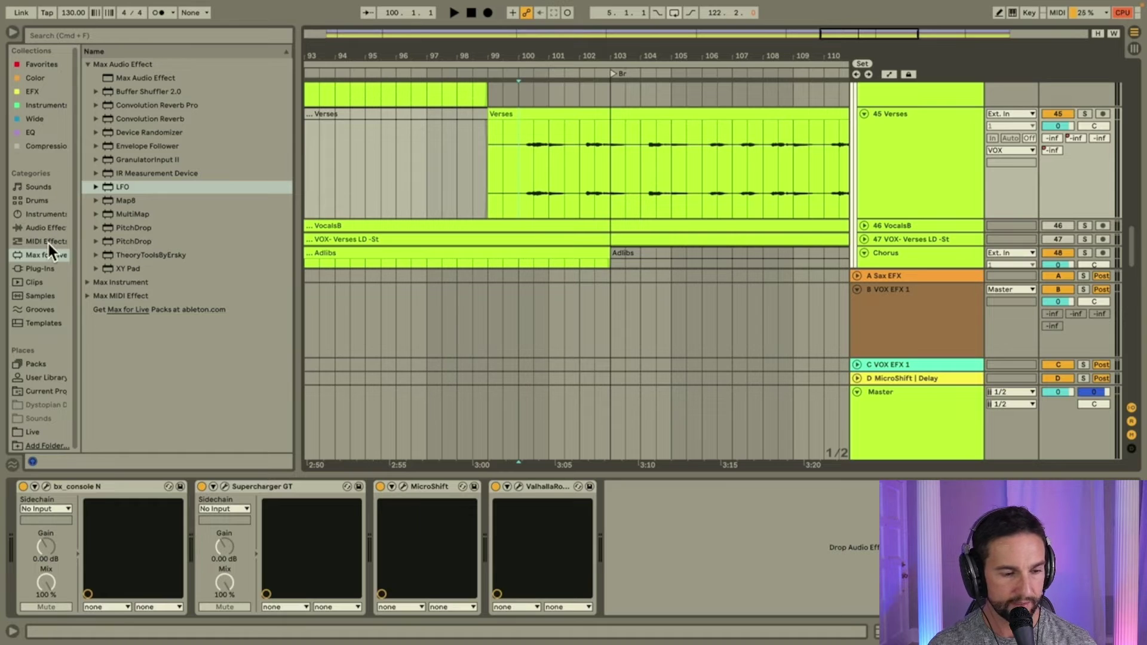
{"action": "left_click", "coordinate": [44, 269]}
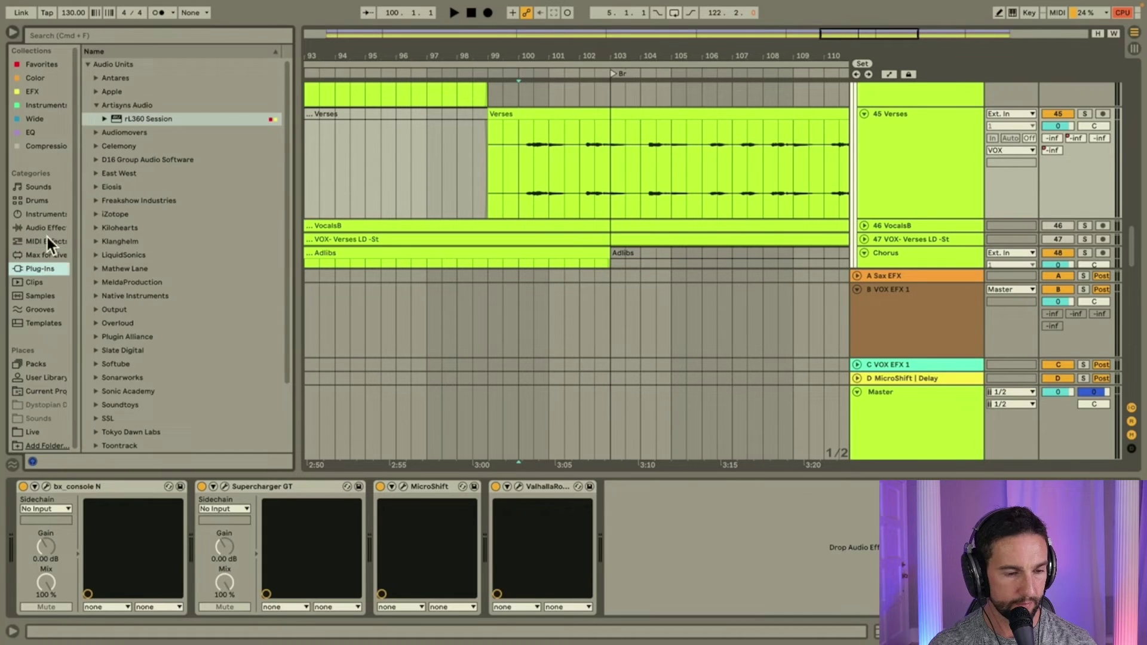
{"action": "left_click", "coordinate": [96, 106]}
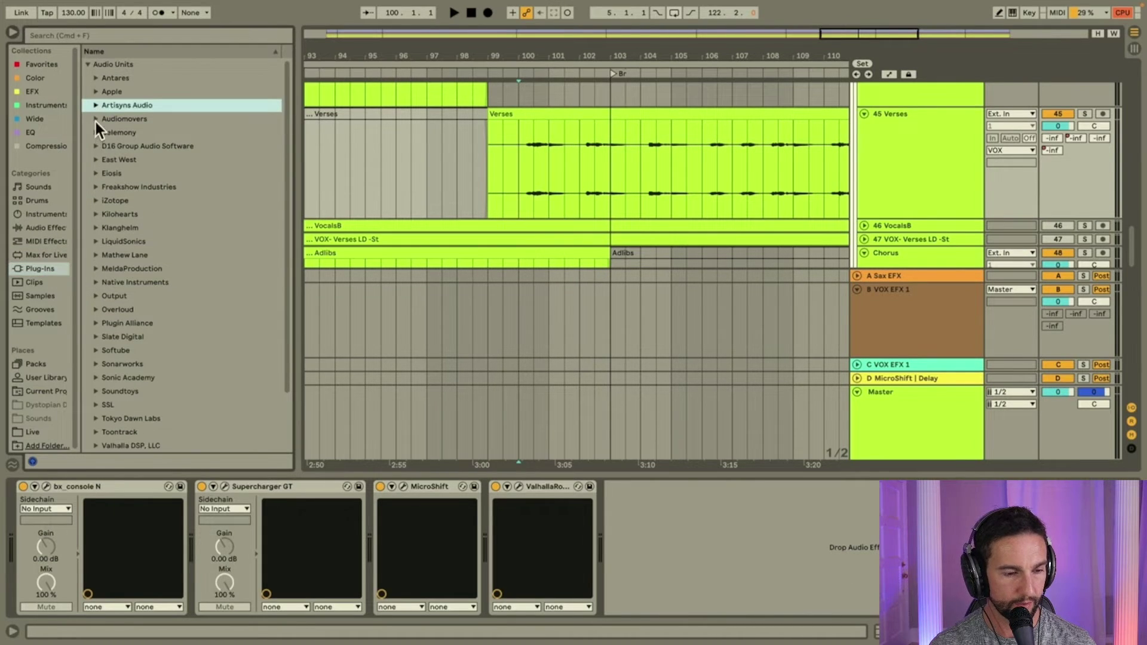
{"action": "scroll", "coordinate": [108, 219], "scroll_direction": "down", "scroll_amount": 1}
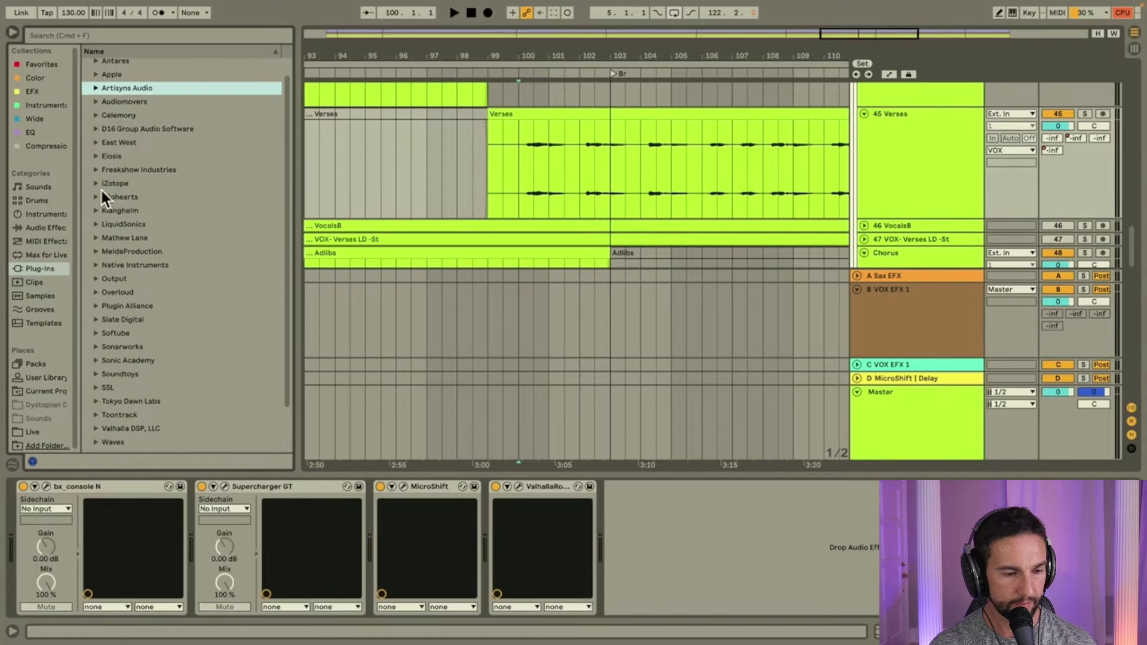
{"action": "left_click", "coordinate": [96, 155]}
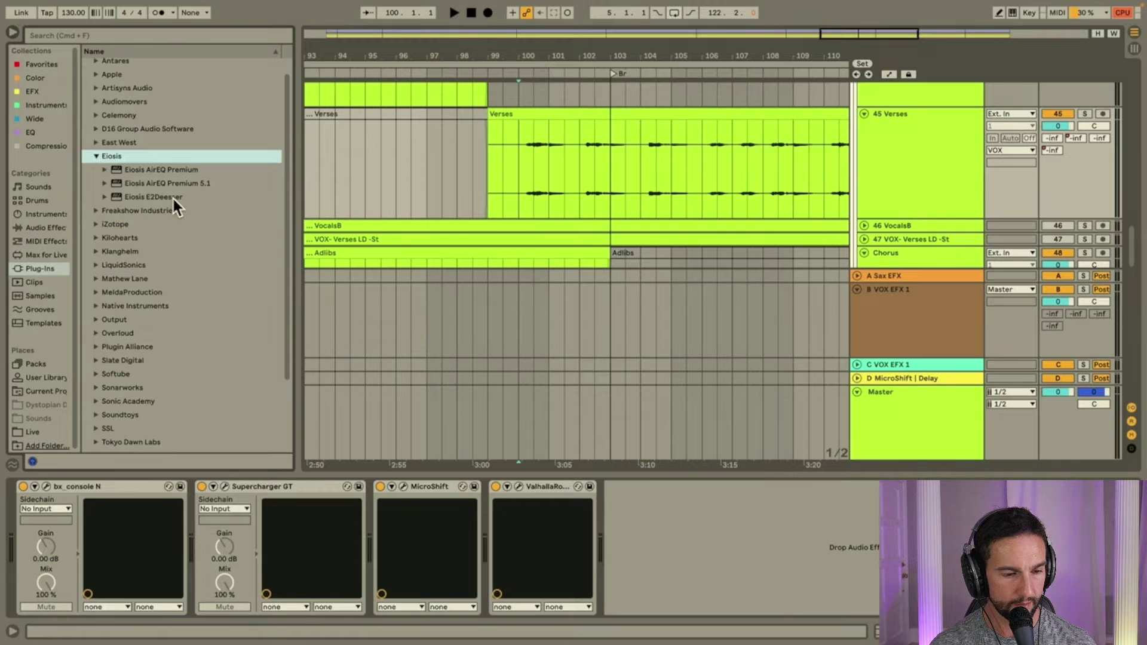
{"action": "left_click_drag", "start_coordinate": [173, 199], "coordinate": [640, 484]}
{"action": "left_click_drag", "start_coordinate": [668, 558], "coordinate": [15, 518]}
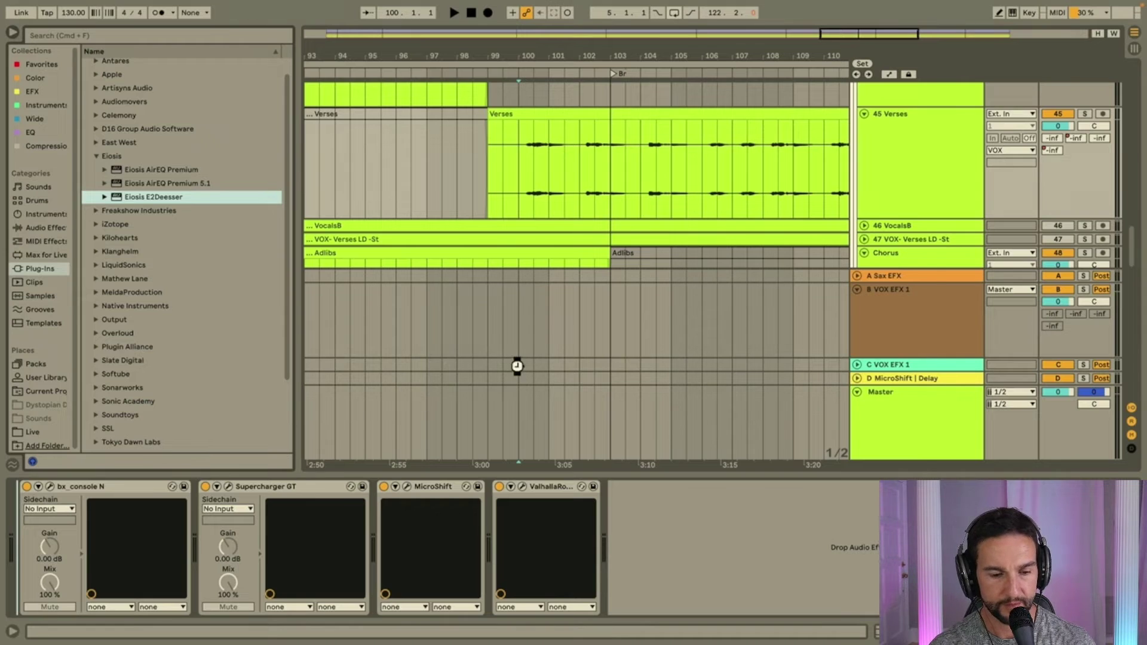
Raise the E2Deesser amount on 45 Verses while auditioning from bar 100, and close the plug-in window.
{"action": "key", "text": "space"}
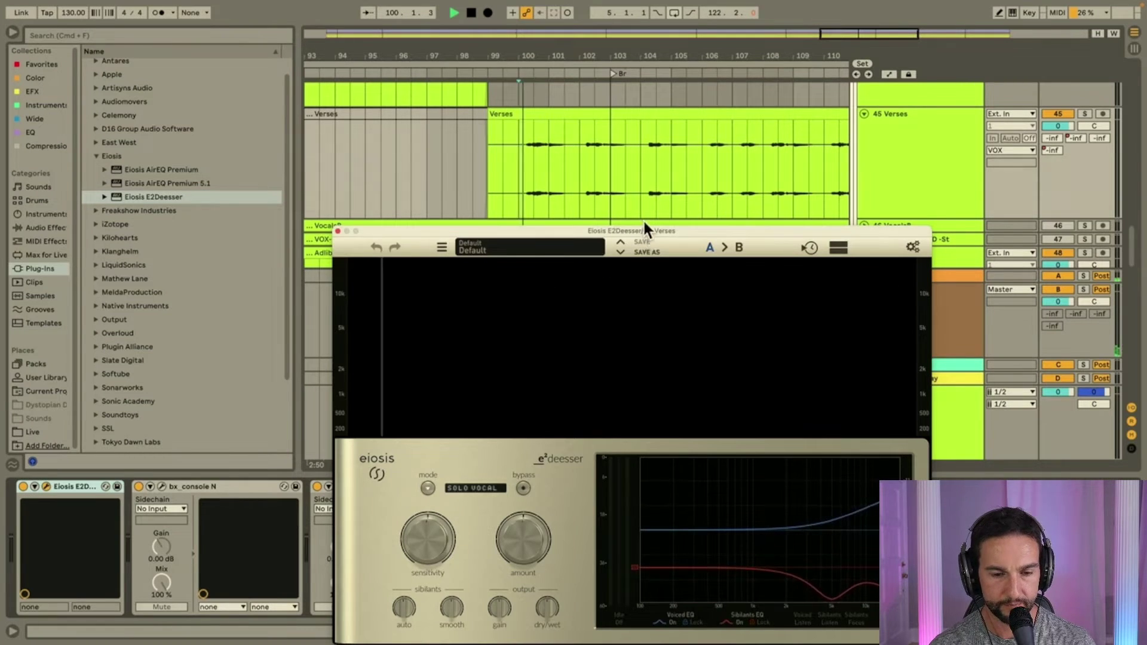
{"action": "left_click_drag", "start_coordinate": [644, 227], "coordinate": [629, 2]}
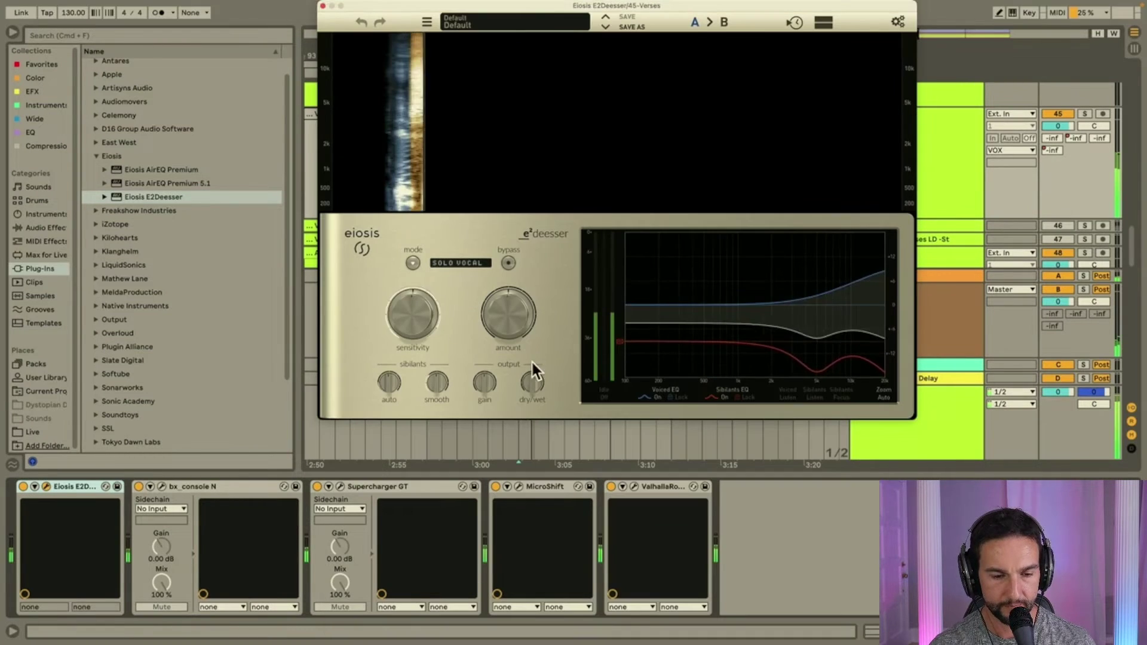
{"action": "left_click", "coordinate": [511, 317]}
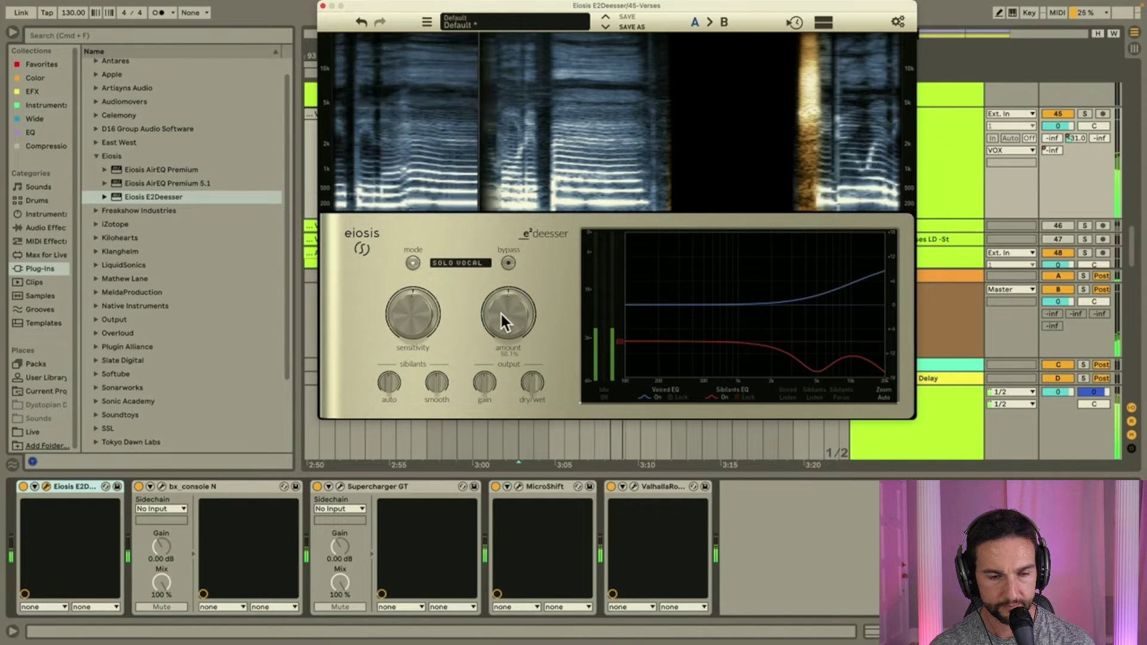
{"action": "left_click_drag", "start_coordinate": [500, 315], "coordinate": [504, 296]}
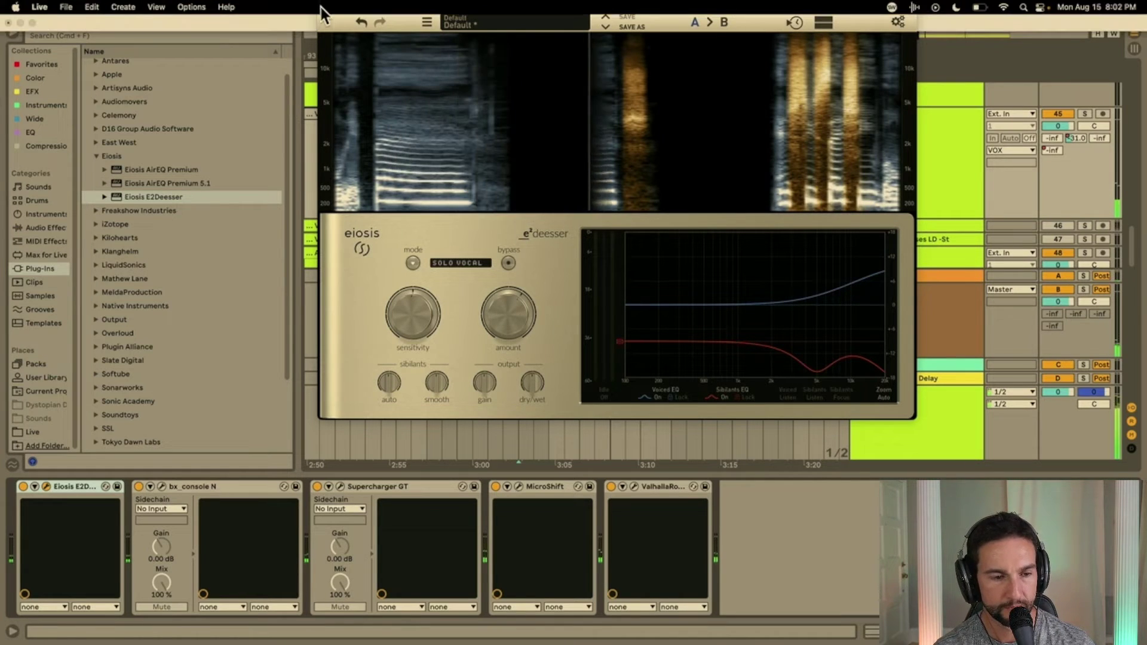
{"action": "left_click", "coordinate": [323, 8]}
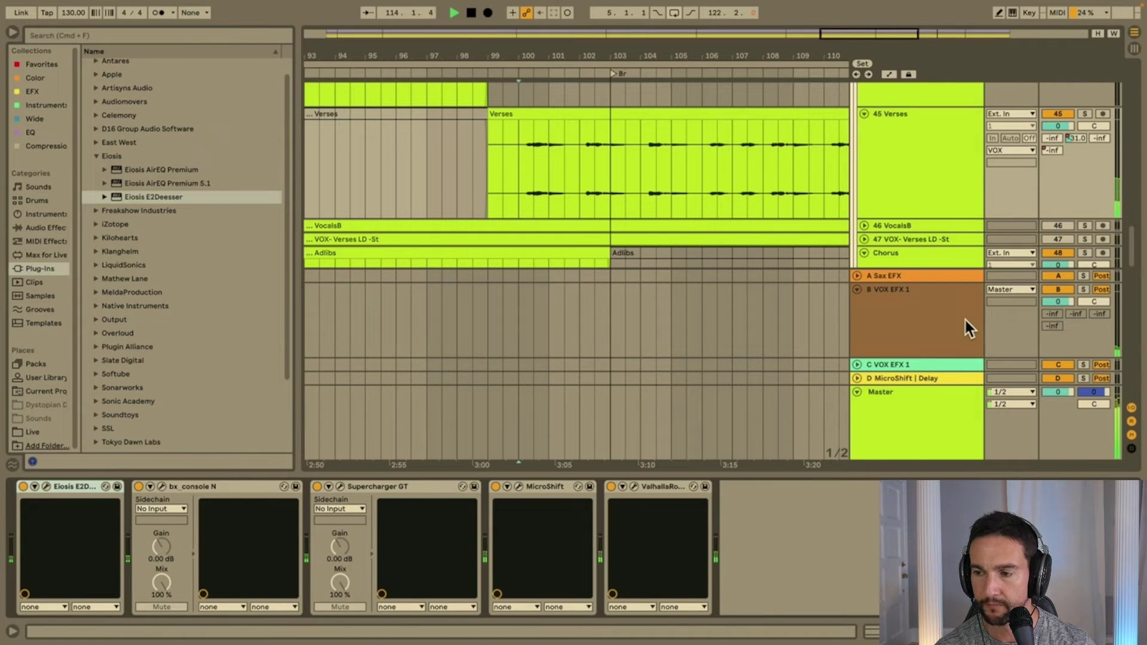
Audition the 45 Verses vocal from bar 65, checking the Master and 45 Verses device chains during playback.
{"action": "scroll", "coordinate": [654, 206], "scroll_direction": "down", "scroll_amount": 5}
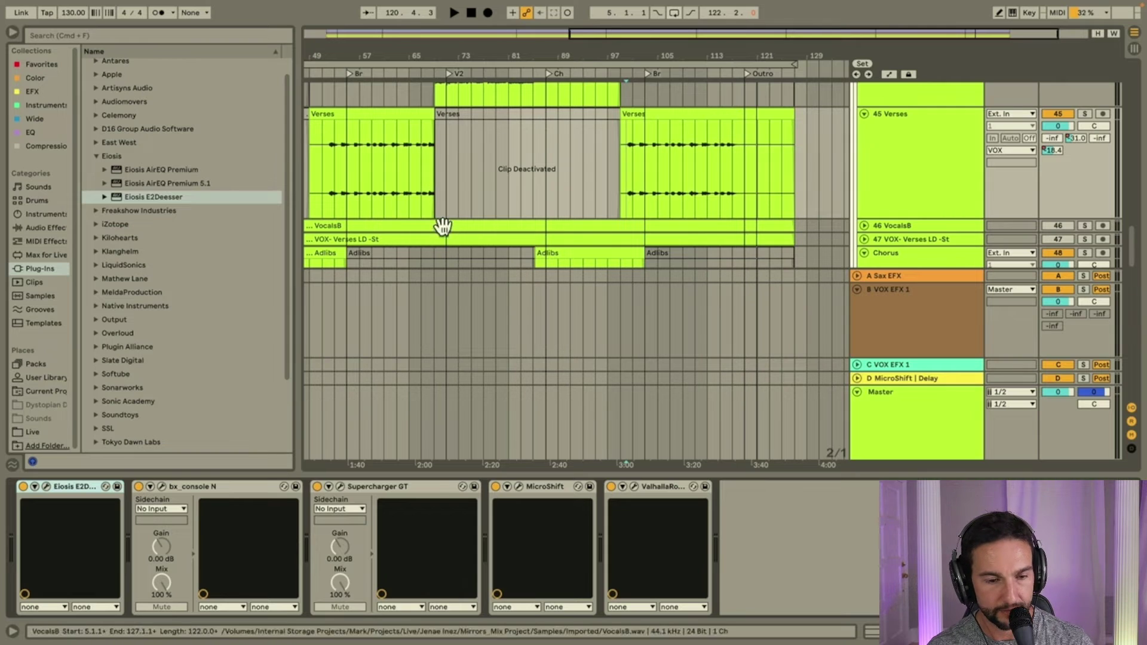
{"action": "left_click", "coordinate": [396, 172]}
{"action": "key", "text": "space"}
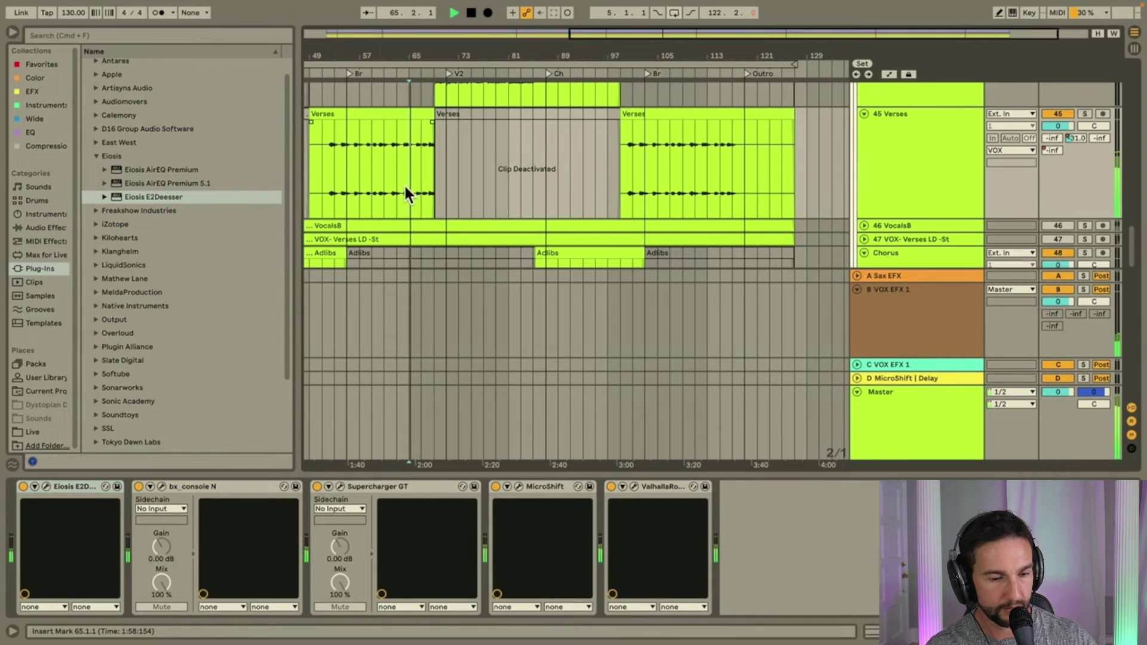
{"action": "key", "text": "Right"}
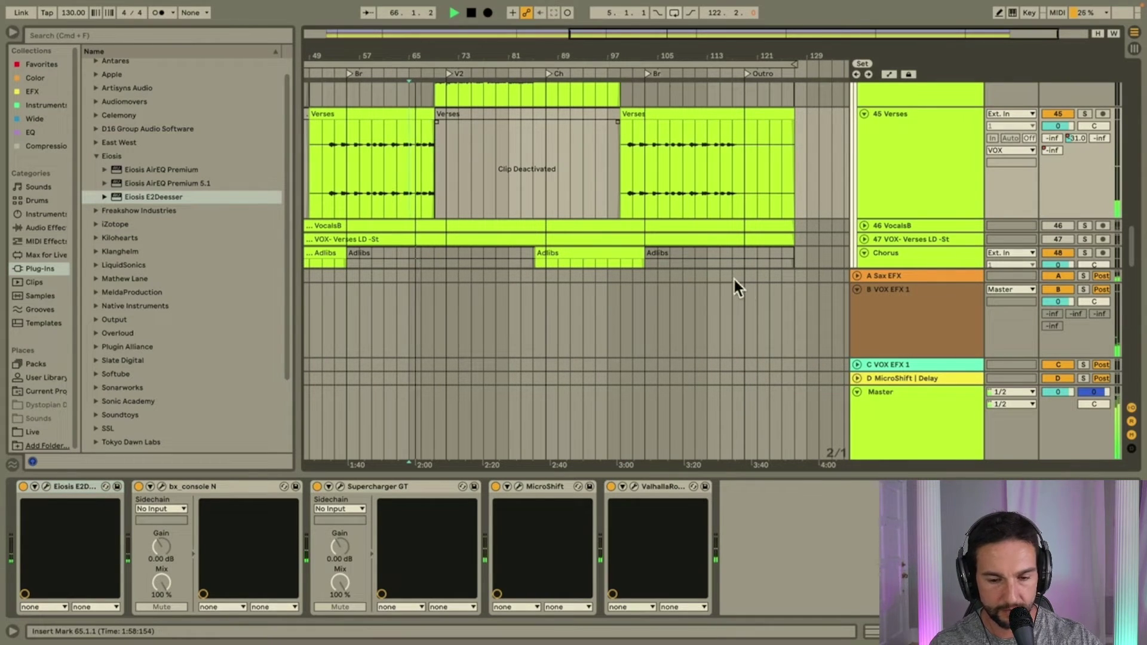
{"action": "left_click", "coordinate": [887, 404]}
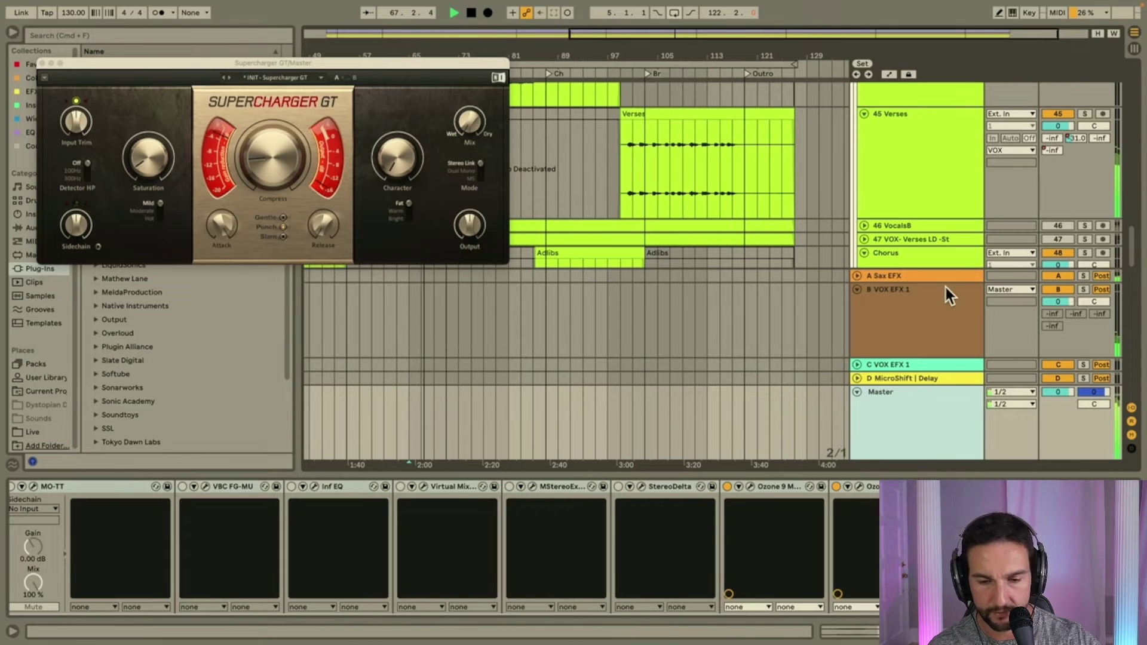
{"action": "scroll", "coordinate": [941, 228], "scroll_direction": "up", "scroll_amount": 2}
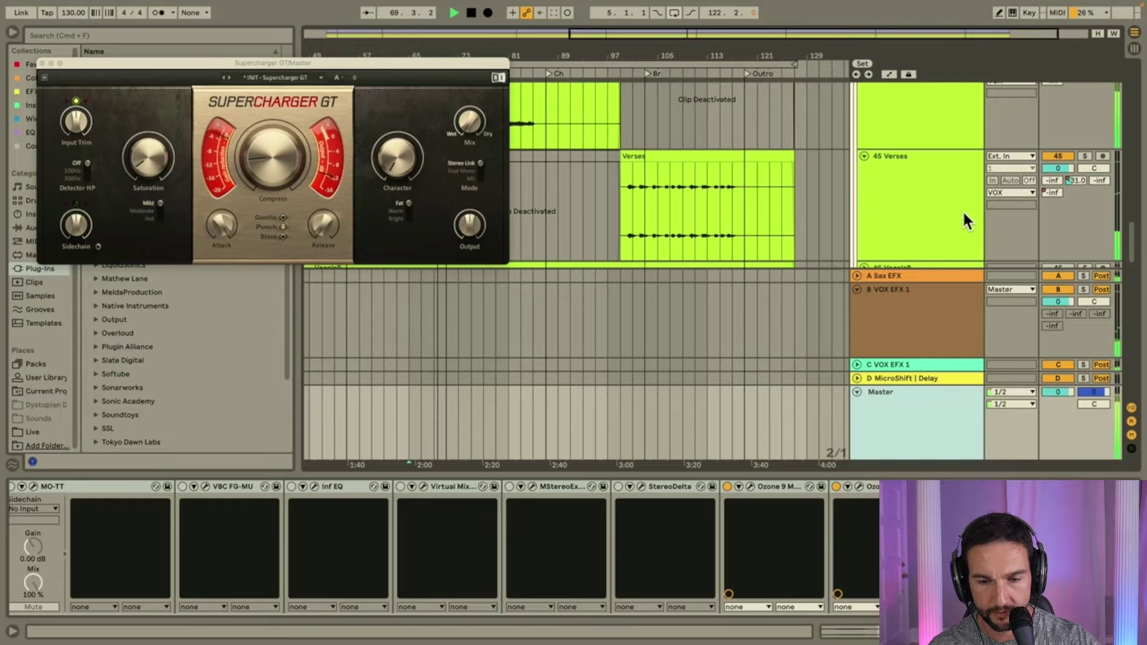
{"action": "left_click", "coordinate": [963, 210]}
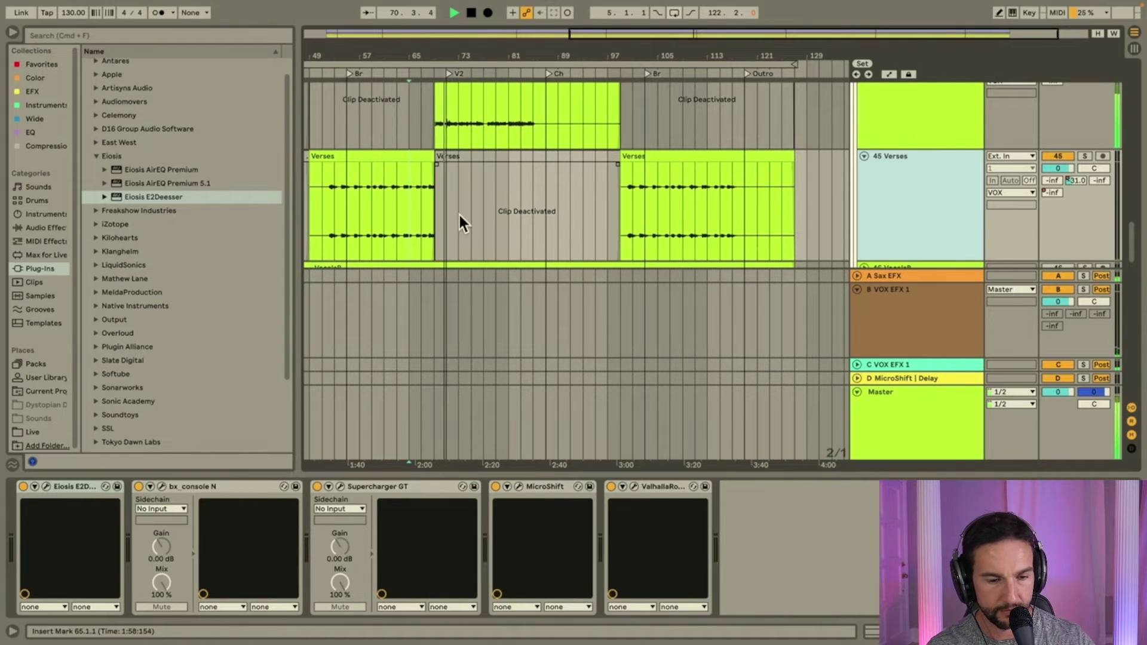
{"action": "scroll", "coordinate": [485, 202], "scroll_direction": "left", "scroll_amount": 3}
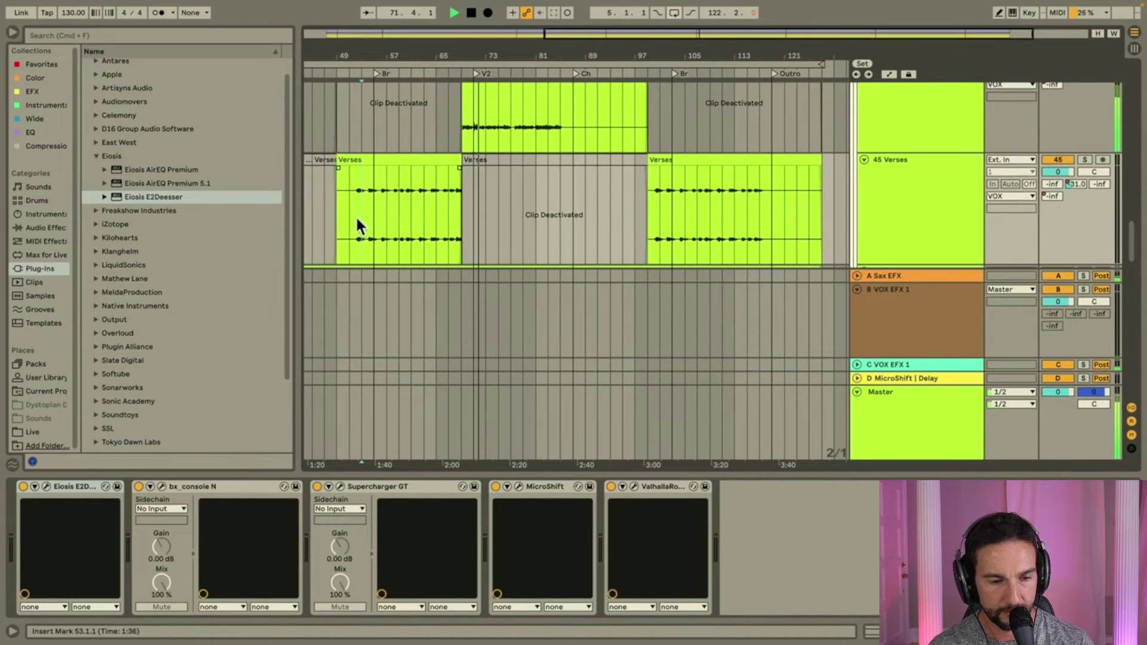
Set the ValhallaRoom mix on 45 Verses to 10.9 % while auditioning from bar 53, and close the plug-in.
{"action": "left_click", "coordinate": [359, 217]}
{"action": "left_click", "coordinate": [881, 224]}
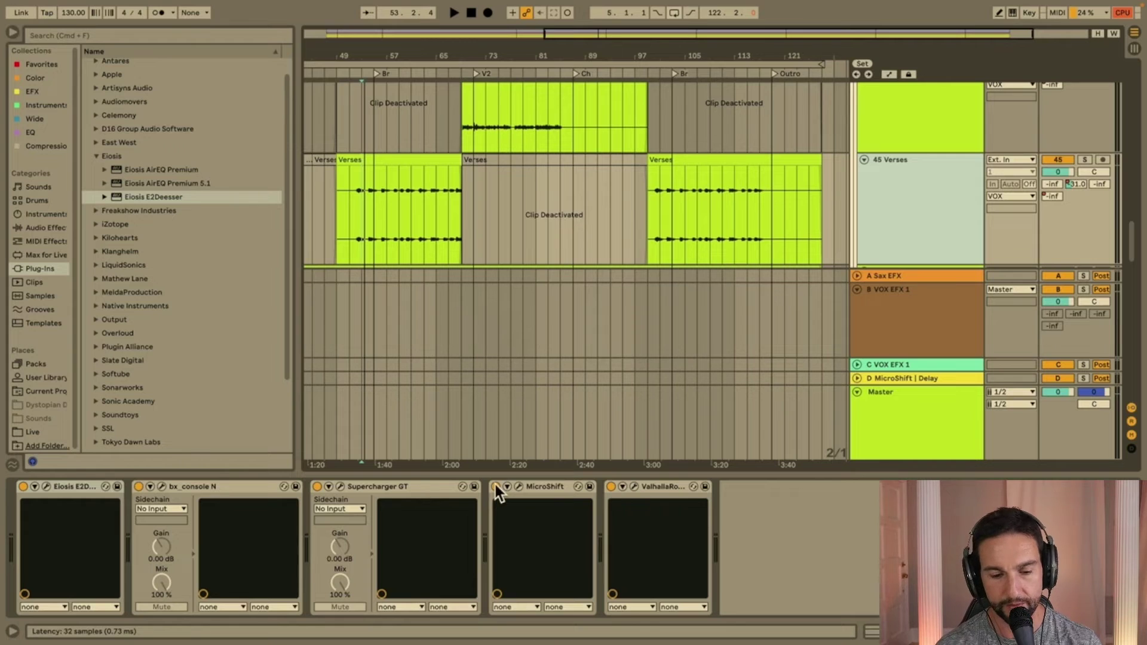
{"action": "left_click", "coordinate": [633, 487]}
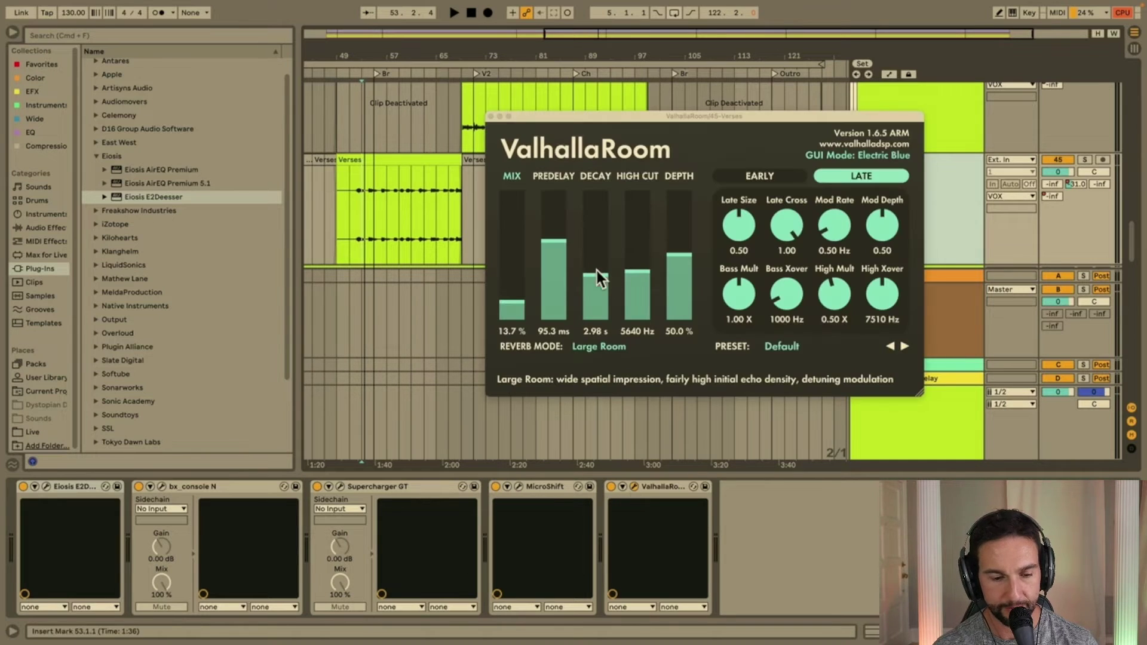
{"action": "key", "text": "space"}
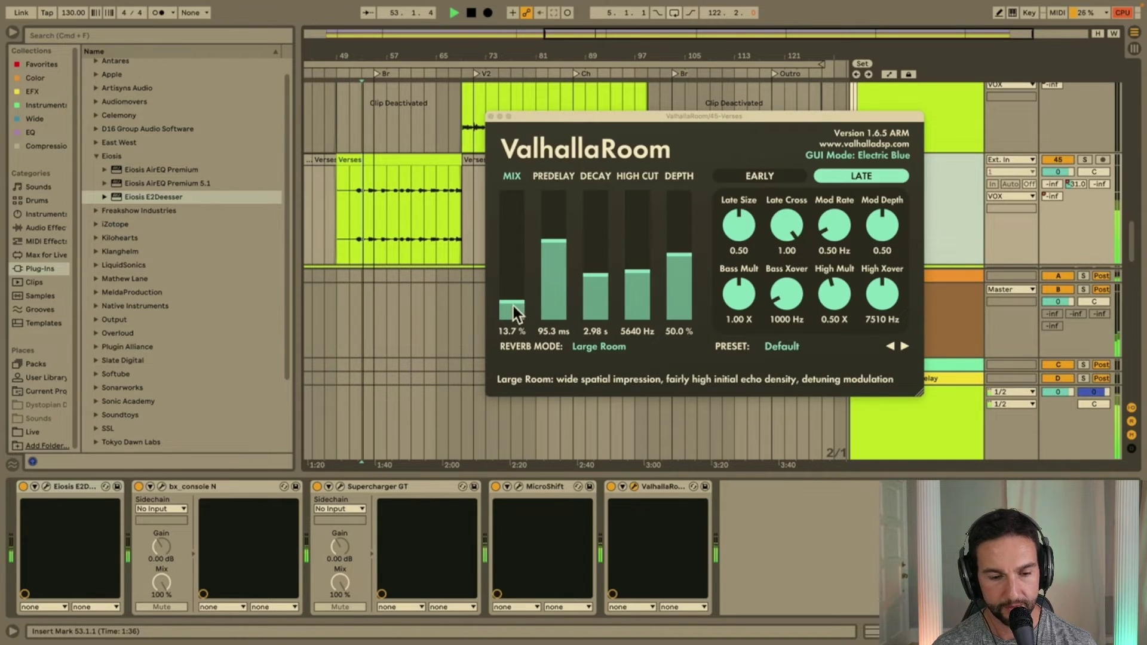
{"action": "left_click_drag", "start_coordinate": [514, 305], "coordinate": [514, 306]}
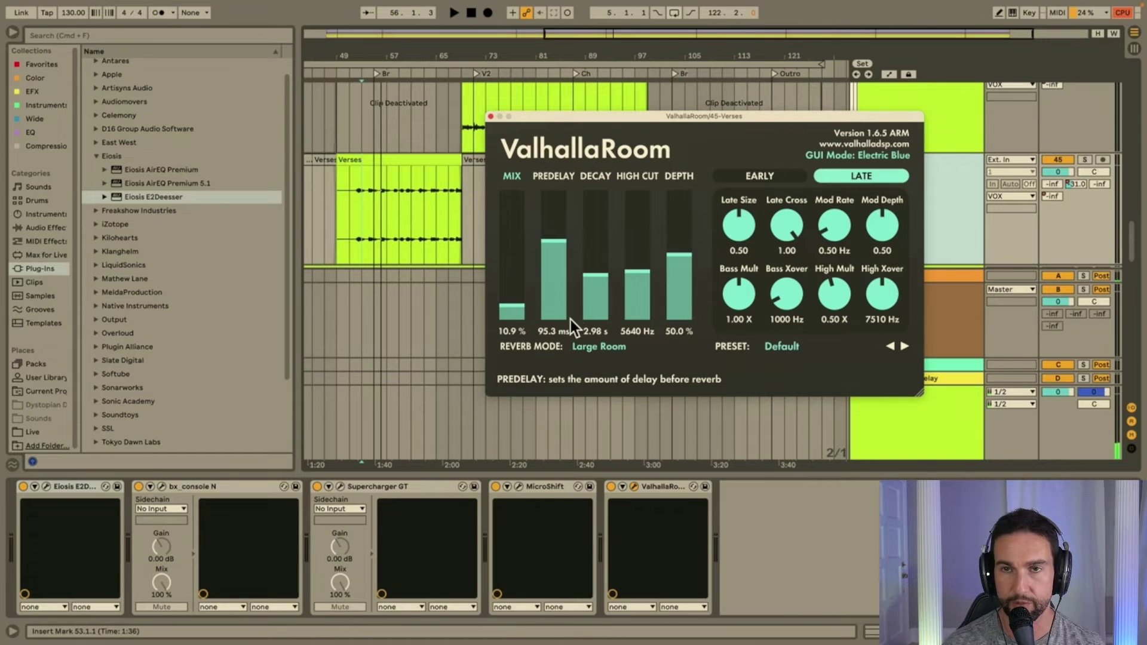
{"action": "left_click", "coordinate": [491, 117]}
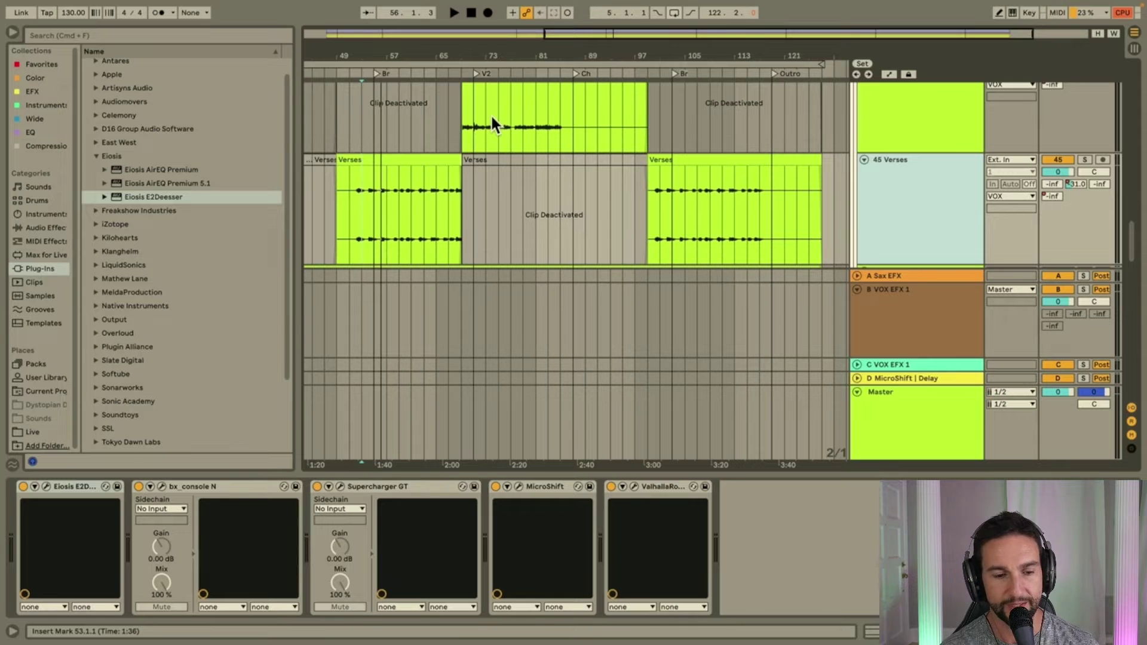
Find the 28 Mirrors - Piano-St track and audition it at the bridge from bar 103, checking it in solo.
{"action": "scroll", "coordinate": [487, 132], "scroll_direction": "up", "scroll_amount": 10}
{"action": "scroll", "coordinate": [483, 142], "scroll_direction": "left", "scroll_amount": 5}
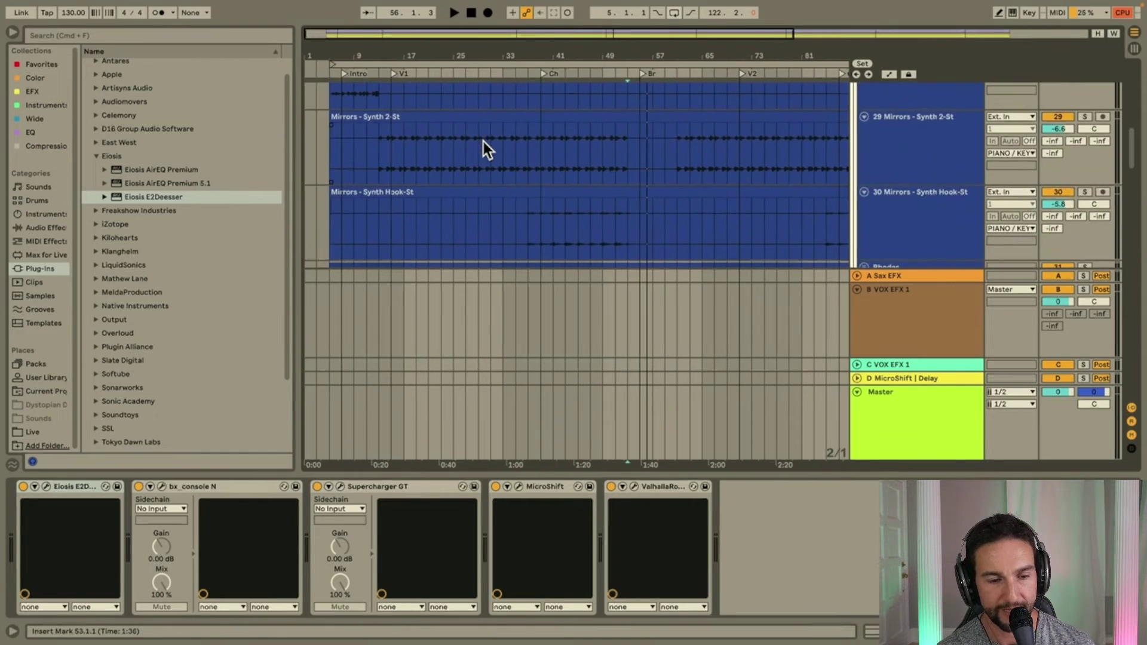
{"action": "scroll", "coordinate": [483, 142], "scroll_direction": "up", "scroll_amount": 5}
{"action": "scroll", "coordinate": [482, 142], "scroll_direction": "right", "scroll_amount": 6}
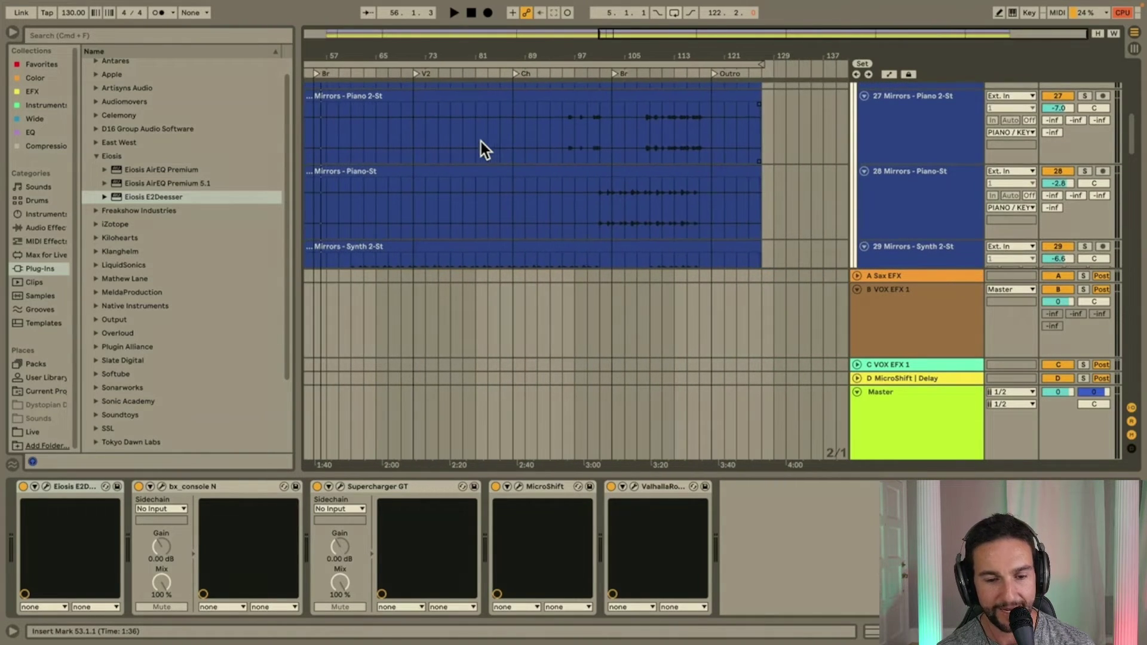
{"action": "left_click", "coordinate": [611, 213]}
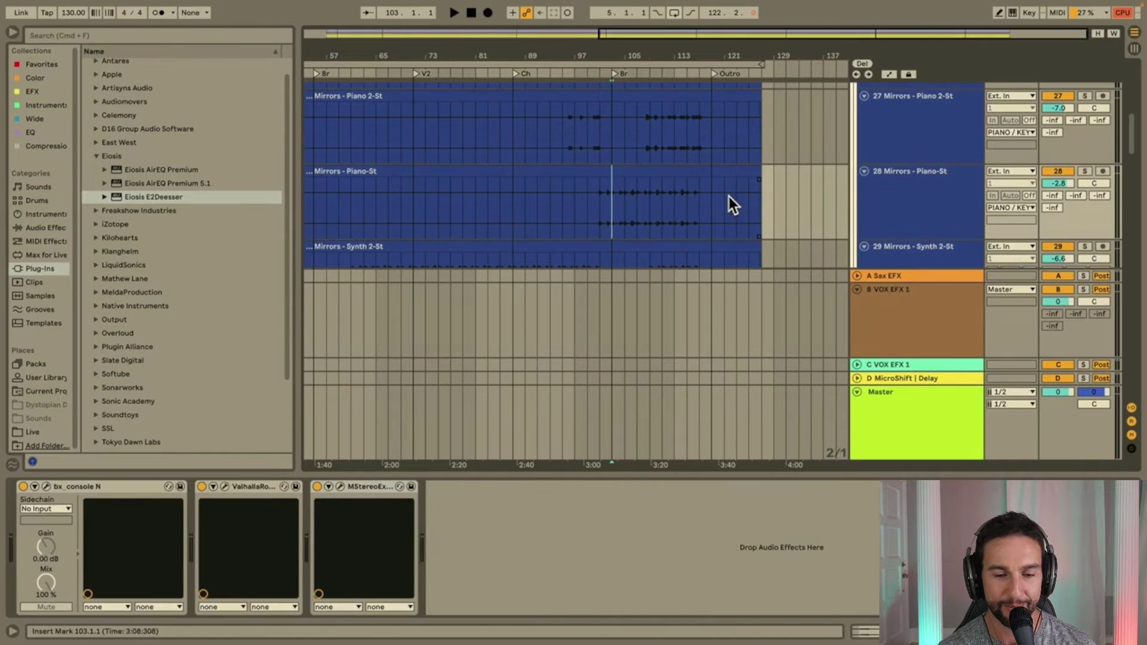
{"action": "left_click", "coordinate": [1085, 172]}
{"action": "key", "text": "space"}
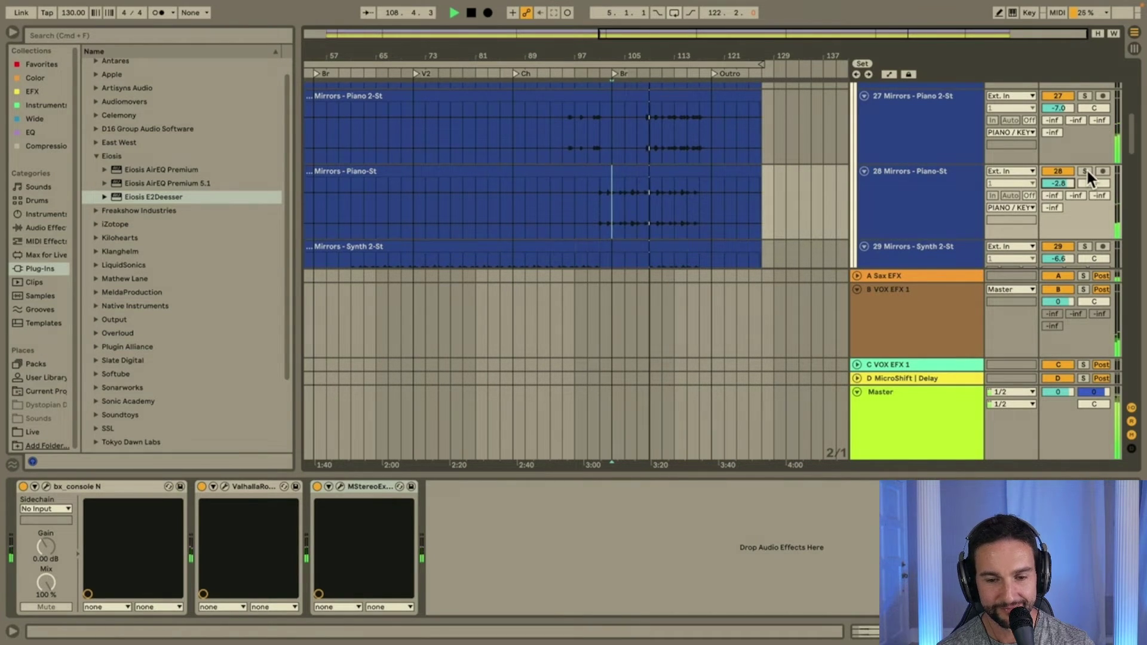
{"action": "scroll", "coordinate": [1087, 167], "scroll_direction": "up", "scroll_amount": 1}
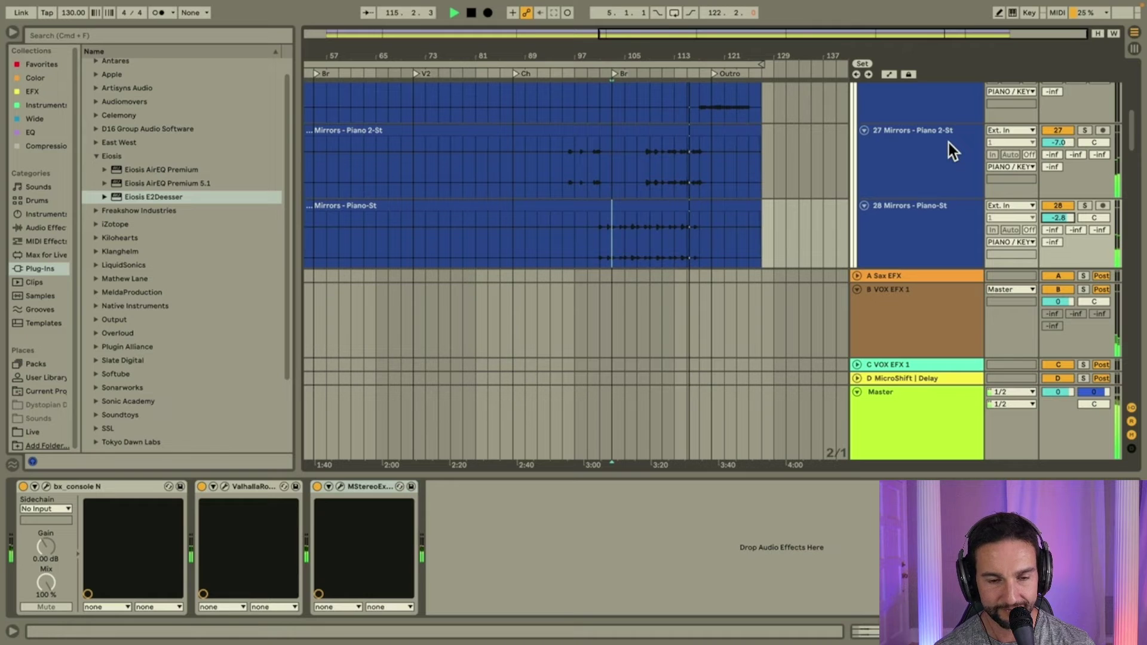
Select the Master, restart playback from bar 65, and close the Supercharger GT window.
{"action": "left_click", "coordinate": [933, 426]}
{"action": "scroll", "coordinate": [647, 282], "scroll_direction": "down", "scroll_amount": 8}
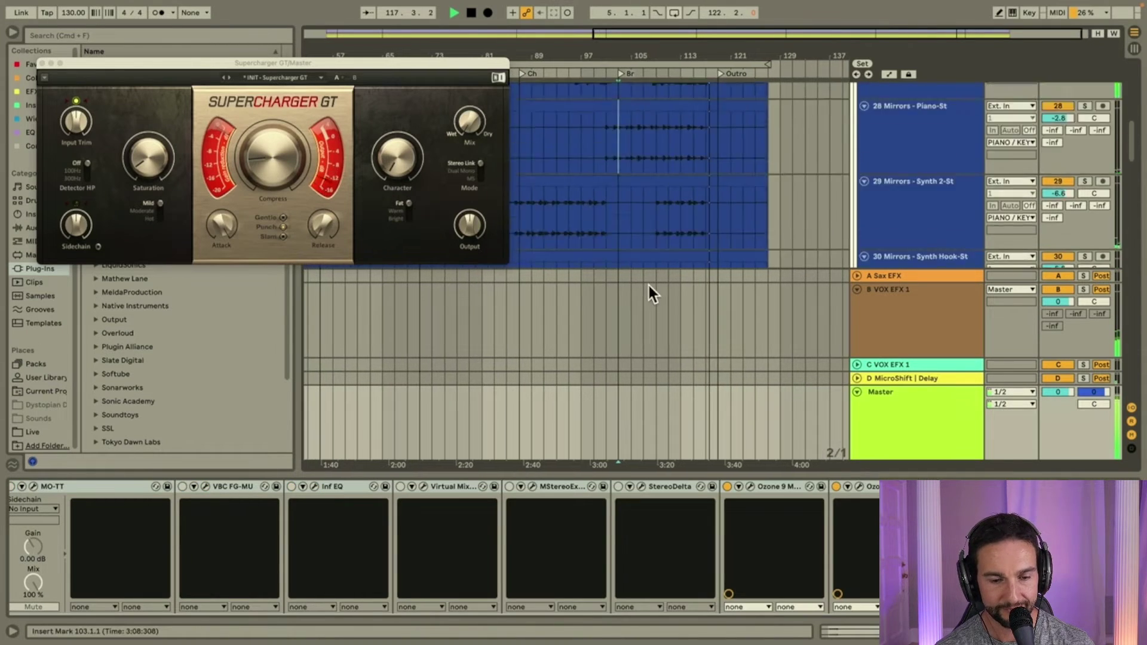
{"action": "scroll", "coordinate": [648, 283], "scroll_direction": "down", "scroll_amount": 5}
{"action": "left_click_drag", "start_coordinate": [391, 68], "coordinate": [470, 338]}
{"action": "left_click", "coordinate": [554, 230]}
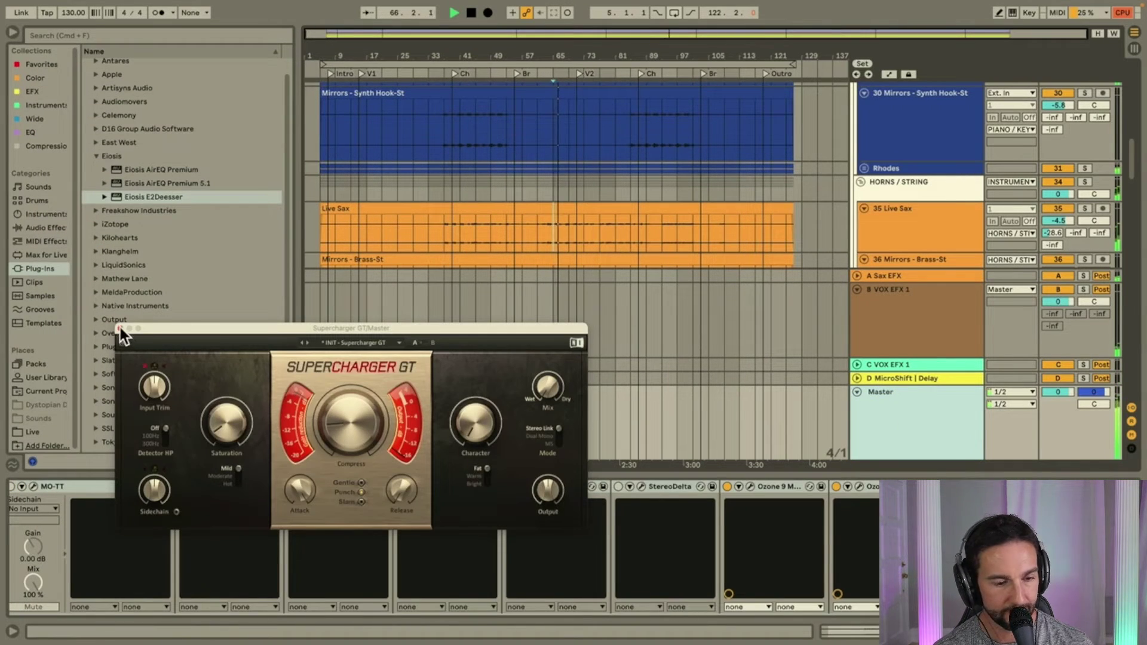
{"action": "left_click", "coordinate": [120, 329]}
Enable Infinity EQ on the Master and add a 792 Hz band with a 1.82 dB cut, shifted to the mid channel.
{"action": "left_click", "coordinate": [292, 486]}
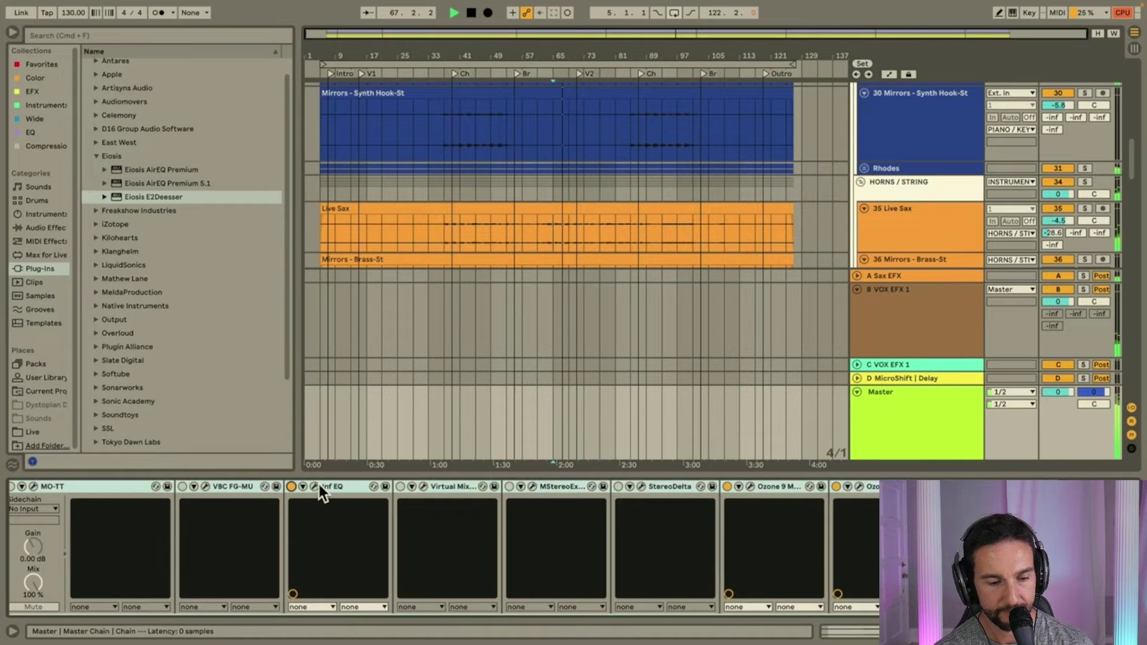
{"action": "left_click", "coordinate": [314, 486]}
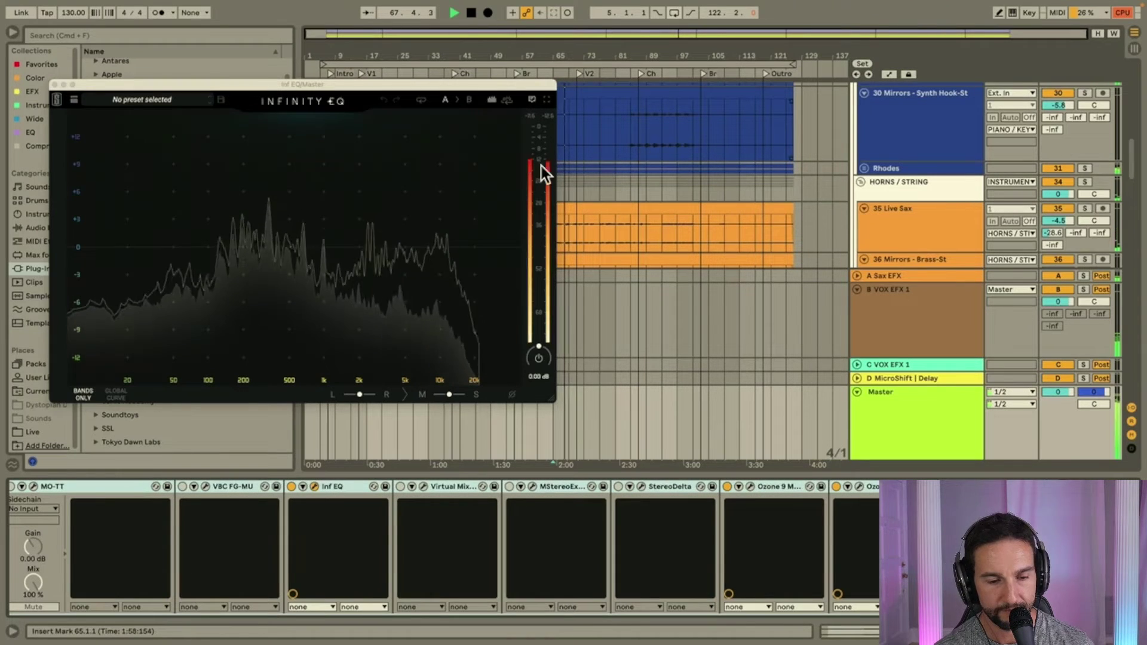
{"action": "left_click", "coordinate": [324, 248]}
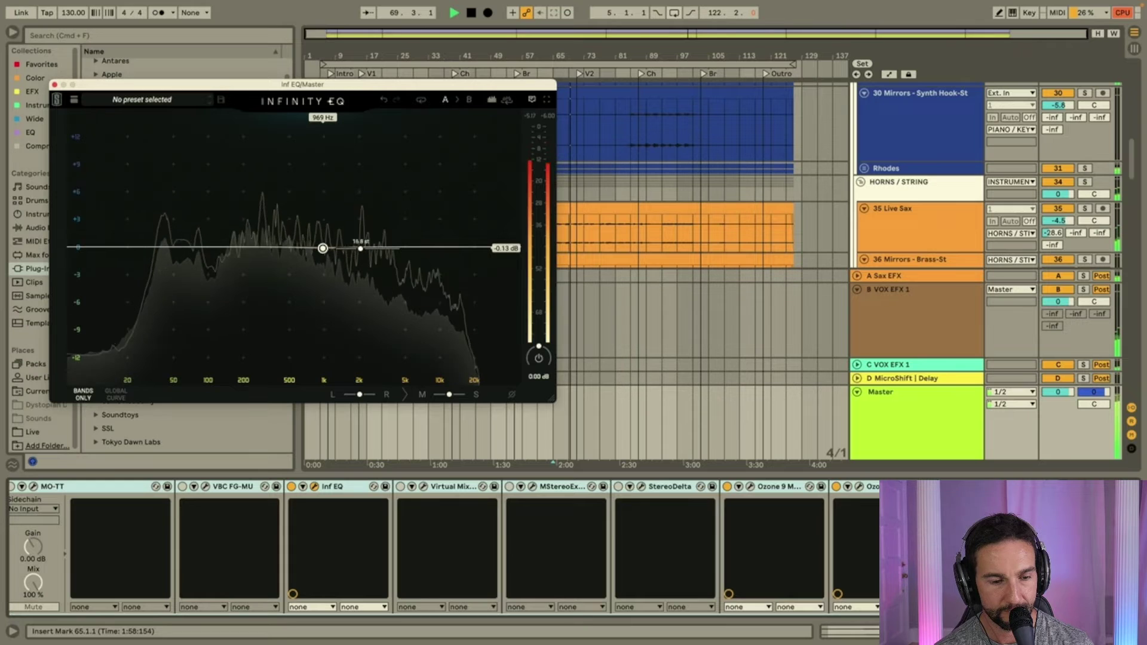
{"action": "mouse_move", "coordinate": [322, 248]}
{"action": "left_mouse_down"}
{"action": "mouse_move", "coordinate": [314, 307]}
{"action": "mouse_move", "coordinate": [312, 261]}
{"action": "left_mouse_up"}
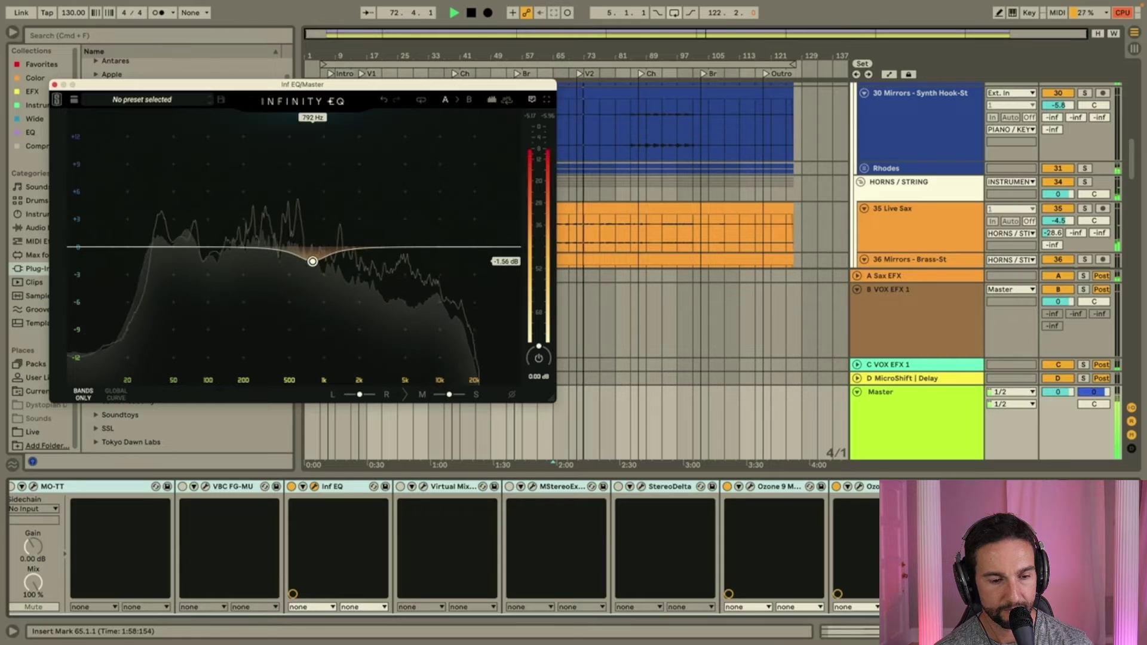
{"action": "mouse_move", "coordinate": [315, 267]}
{"action": "mouse_move", "coordinate": [356, 243]}
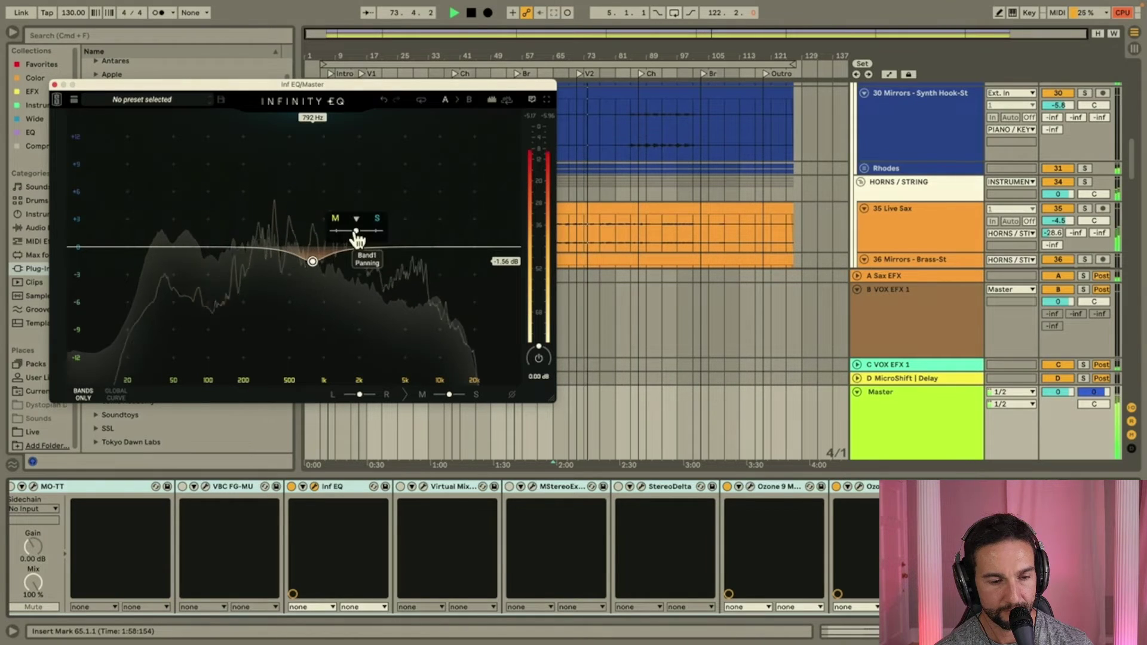
{"action": "left_click_drag", "start_coordinate": [356, 231], "coordinate": [312, 264]}
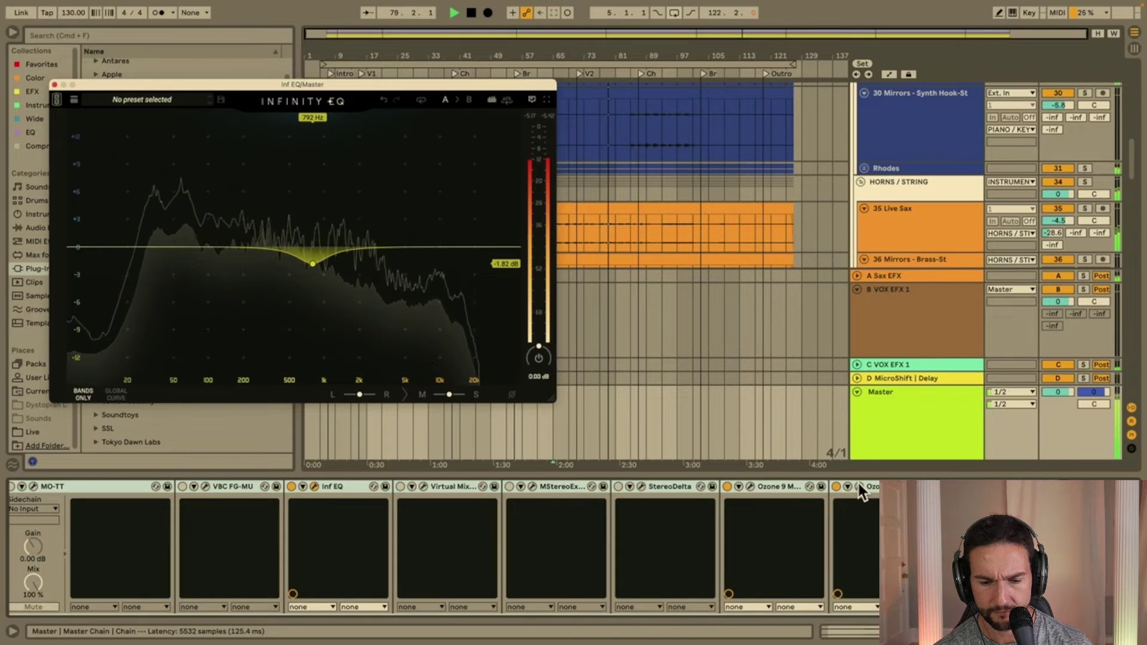
Set the character to 0.15 on Maximizer 2 and 0.80 on Maximizer on the Master, switching the latter's IRC IV style to Transient.
{"action": "left_click", "coordinate": [751, 487]}
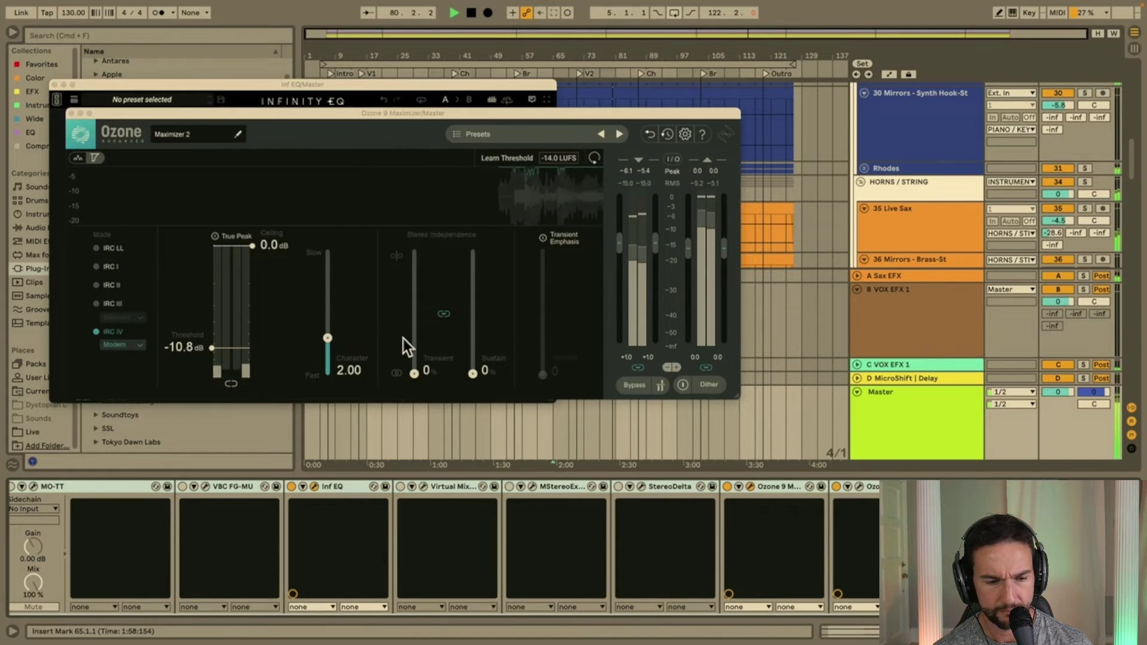
{"action": "left_click_drag", "start_coordinate": [328, 339], "coordinate": [330, 371]}
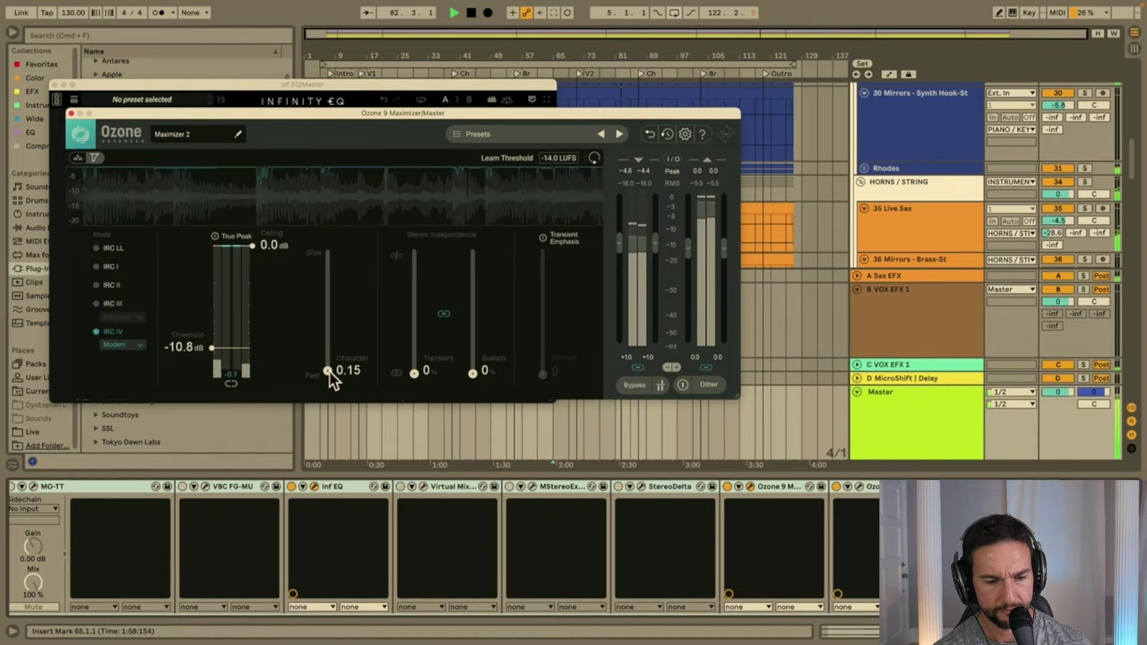
{"action": "left_click", "coordinate": [859, 487]}
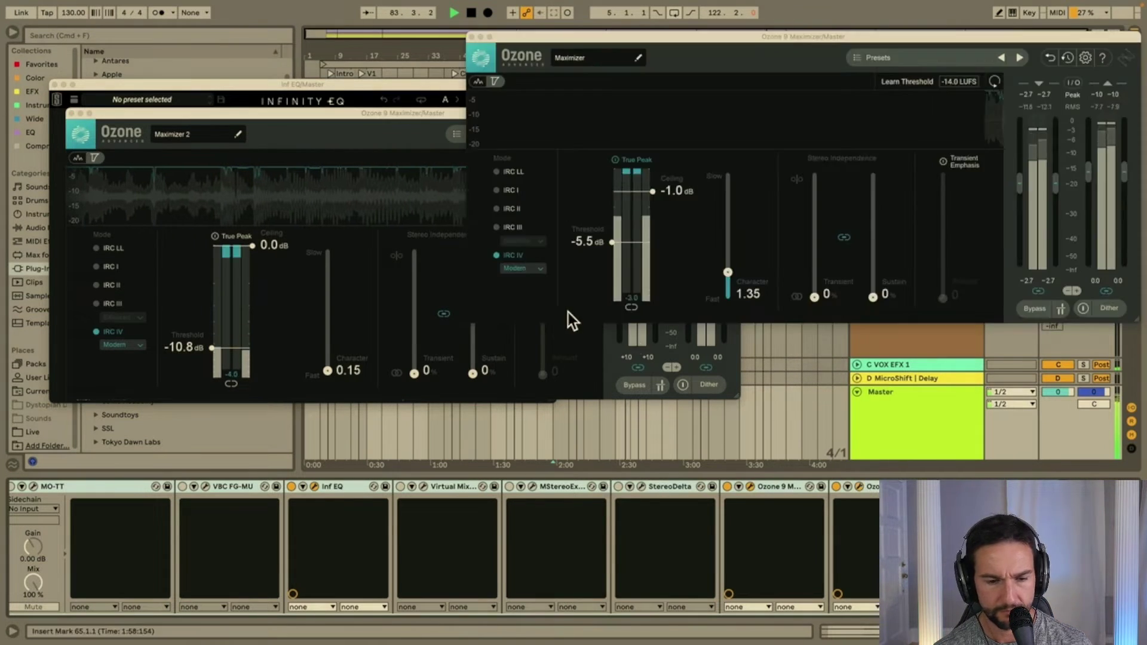
{"action": "left_click_drag", "start_coordinate": [727, 275], "coordinate": [728, 284]}
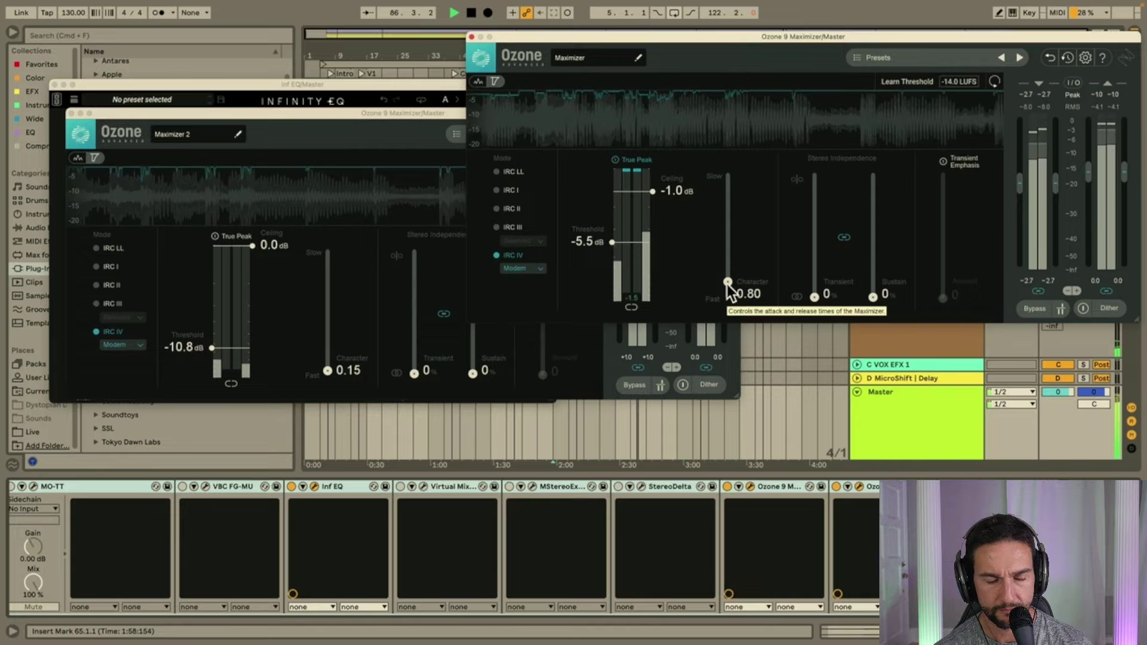
{"action": "left_click", "coordinate": [526, 268]}
{"action": "left_click", "coordinate": [515, 310]}
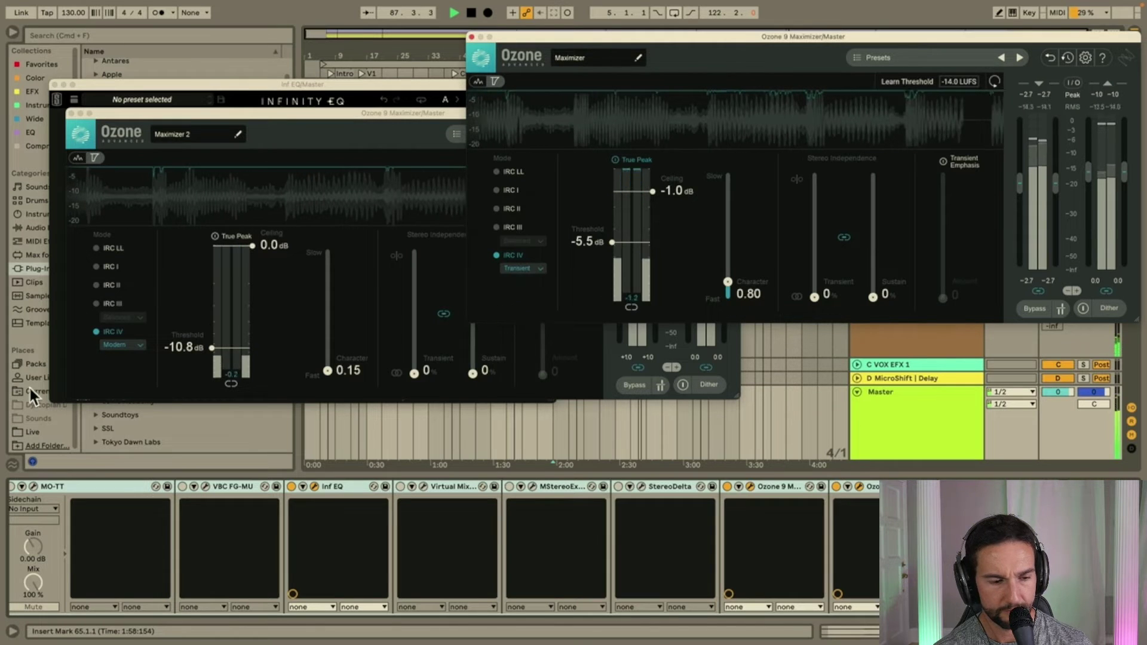
Switch Maximizer 2's IRC IV style to Transient, restart playback from bar 65, and set the other Maximizer's character to 0.70.
{"action": "left_click", "coordinate": [112, 346]}
{"action": "left_click", "coordinate": [117, 385]}
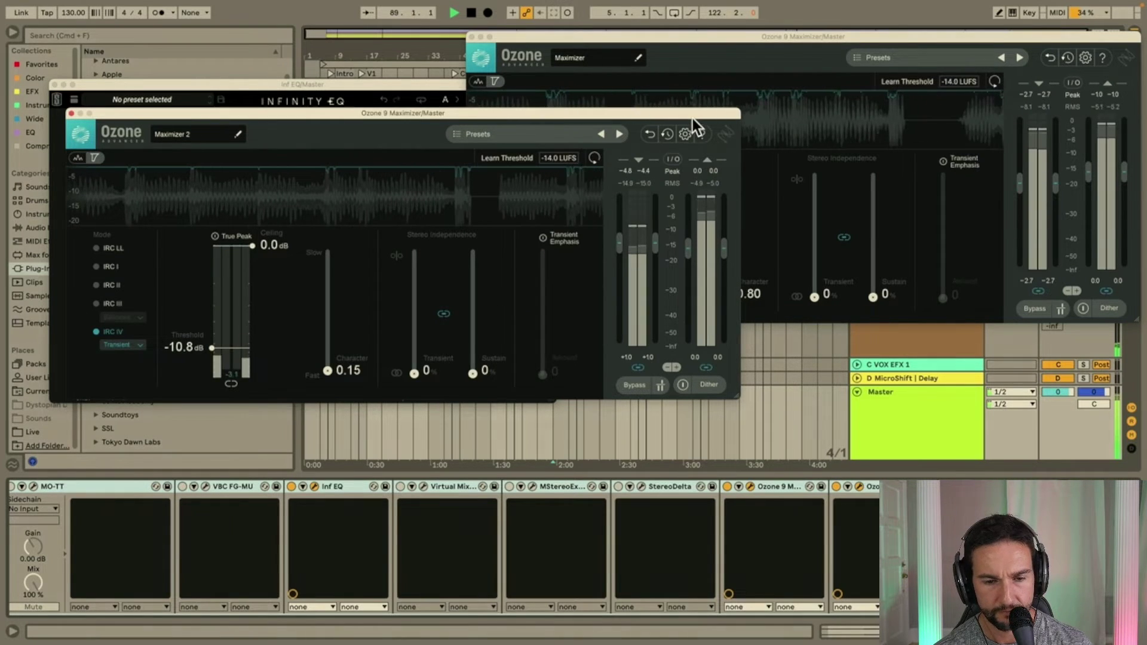
{"action": "left_click_drag", "start_coordinate": [693, 116], "coordinate": [646, 89]}
{"action": "key", "text": "space"}
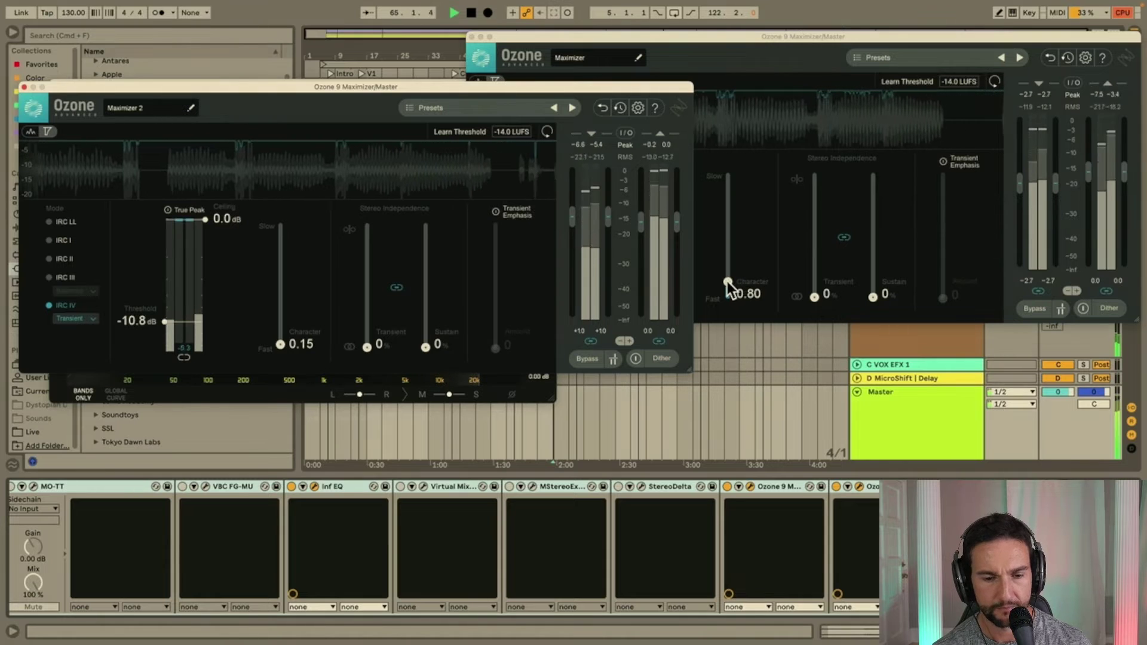
{"action": "left_click", "coordinate": [725, 282]}
{"action": "left_click_drag", "start_coordinate": [725, 282], "coordinate": [730, 285]}
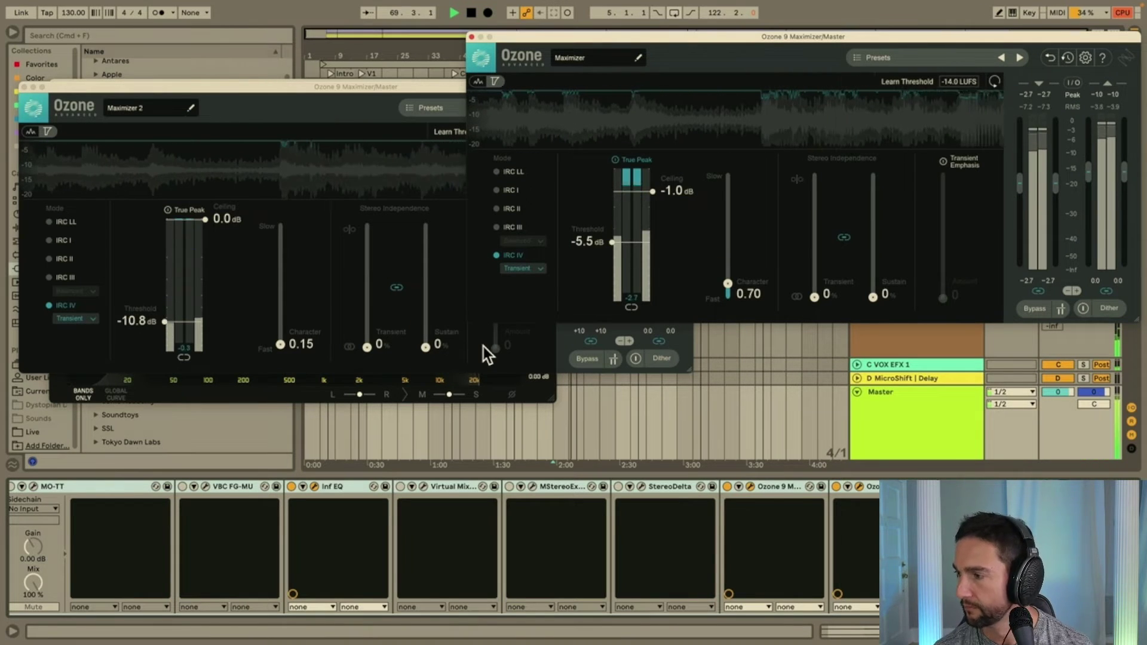
Close the three plug-in windows and compare the Master's sound with the final Maximizer off and on.
{"action": "left_click", "coordinate": [22, 86]}
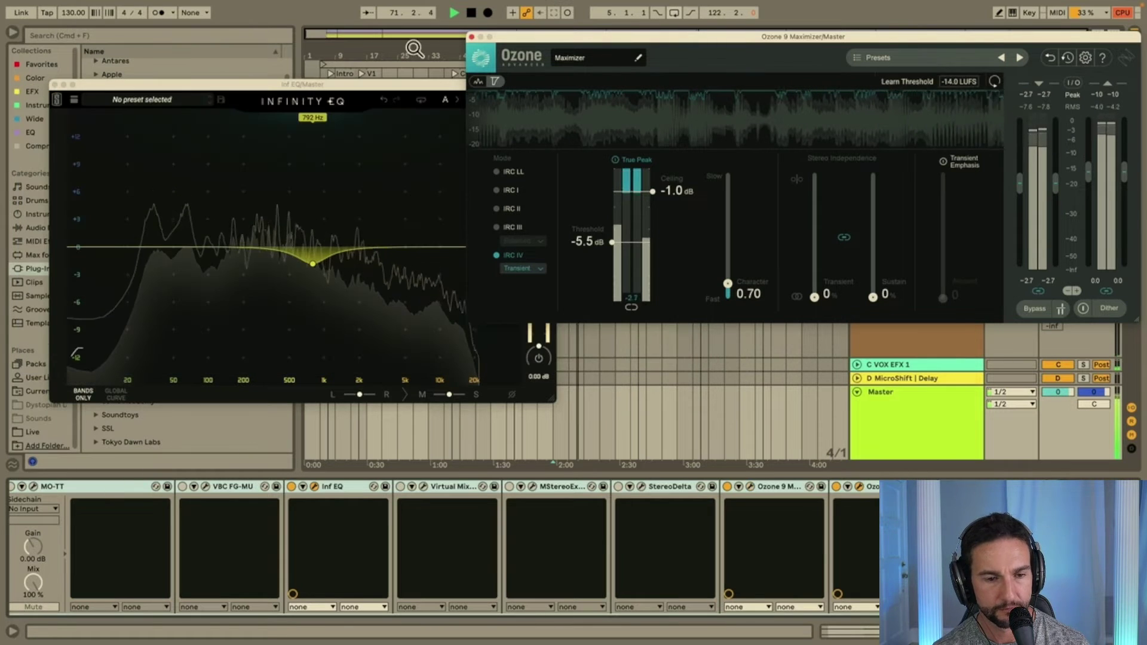
{"action": "left_click", "coordinate": [471, 37]}
{"action": "left_click", "coordinate": [54, 86]}
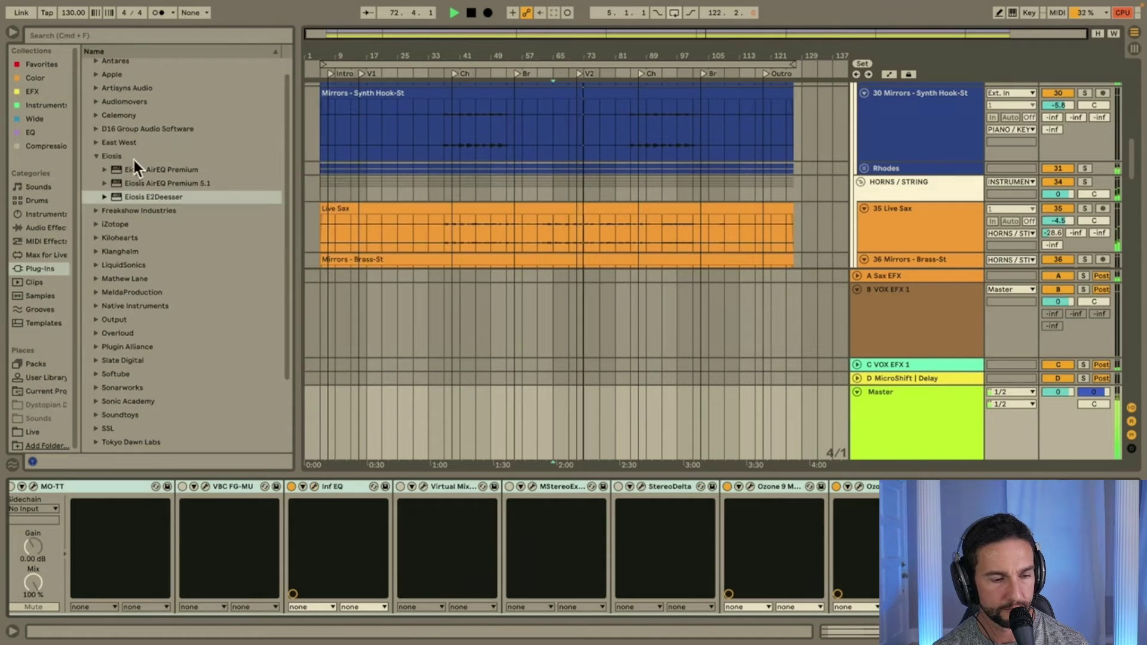
{"action": "left_click", "coordinate": [837, 485]}
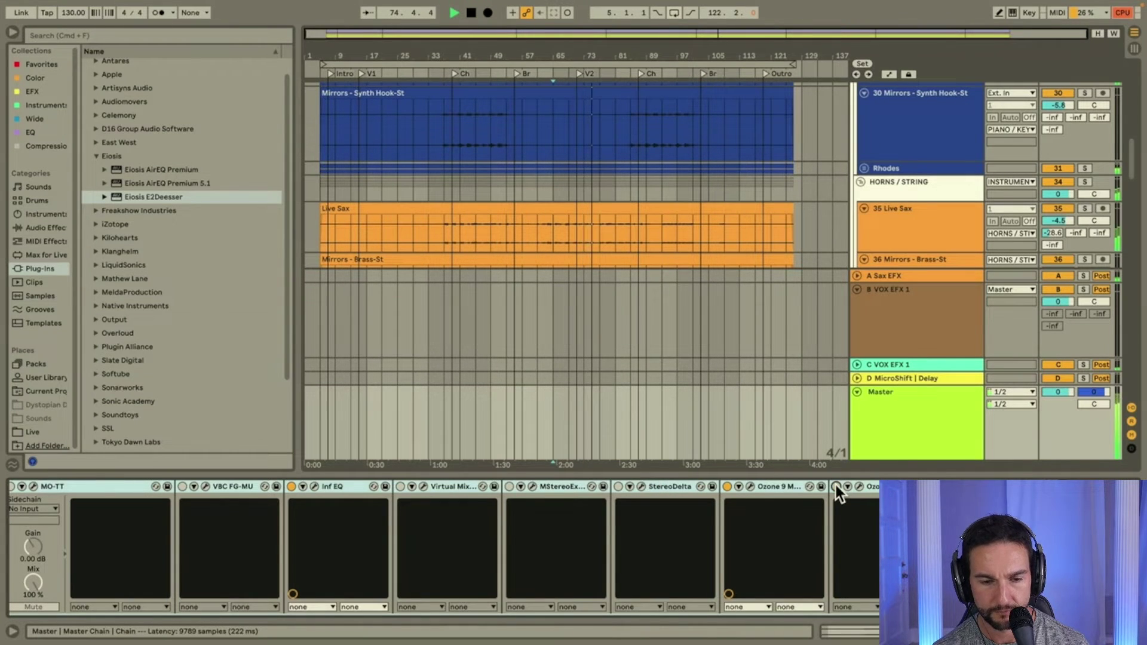
{"action": "left_click", "coordinate": [836, 486]}
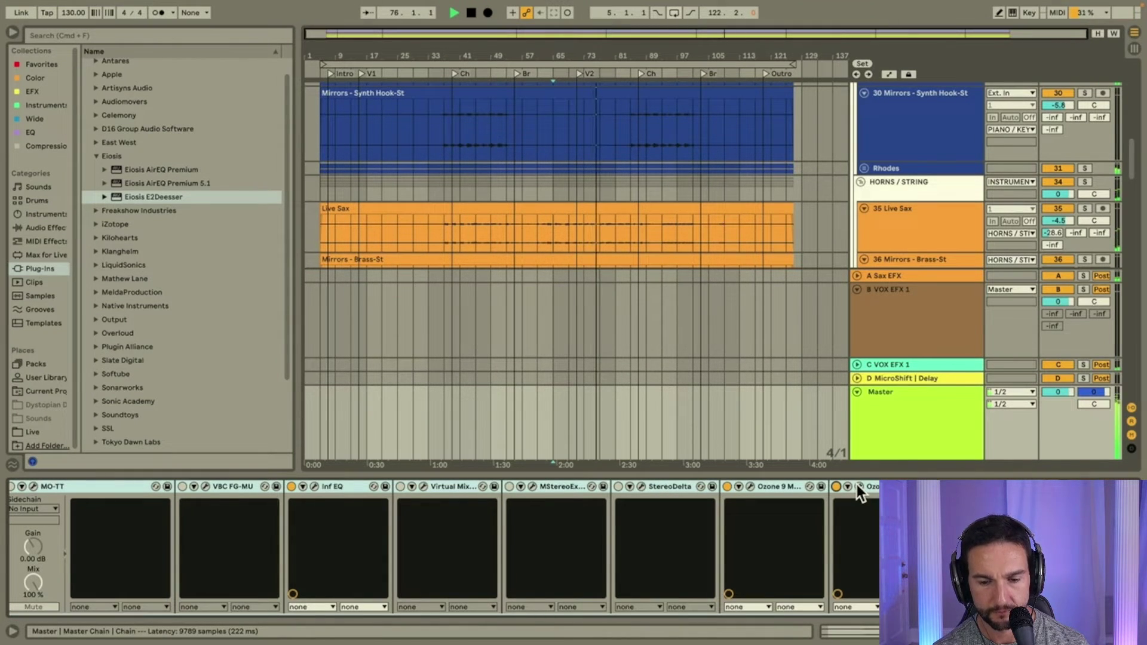
Lower the final Maximizer's linked input gain to -4.0 dB and close its window.
{"action": "left_click", "coordinate": [858, 486]}
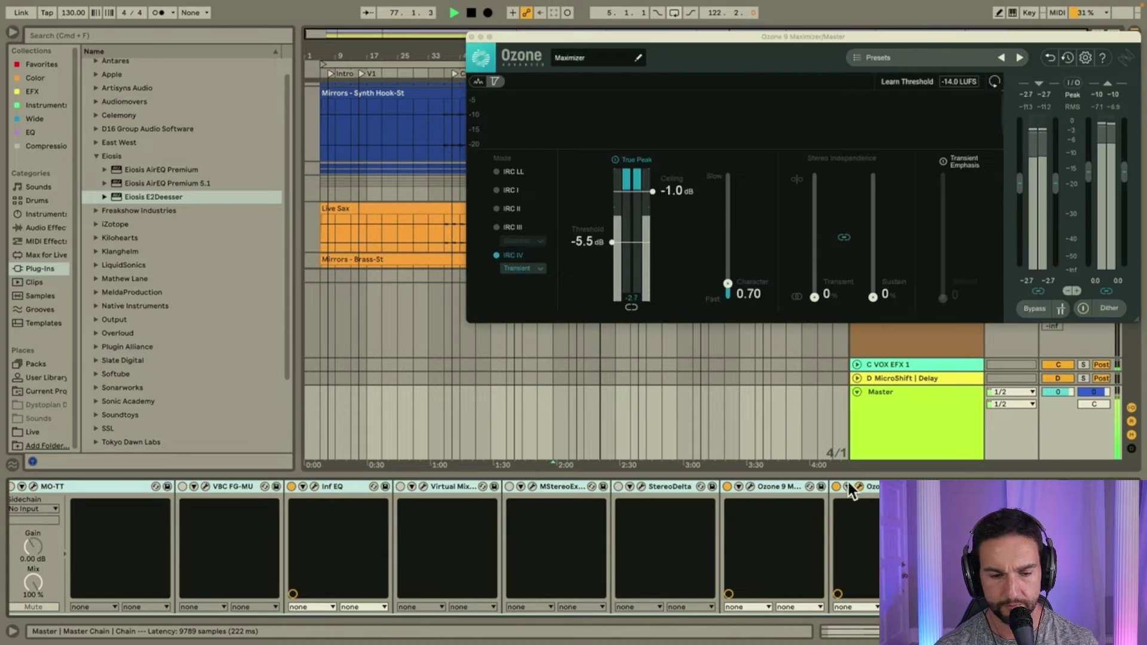
{"action": "left_click", "coordinate": [1055, 181]}
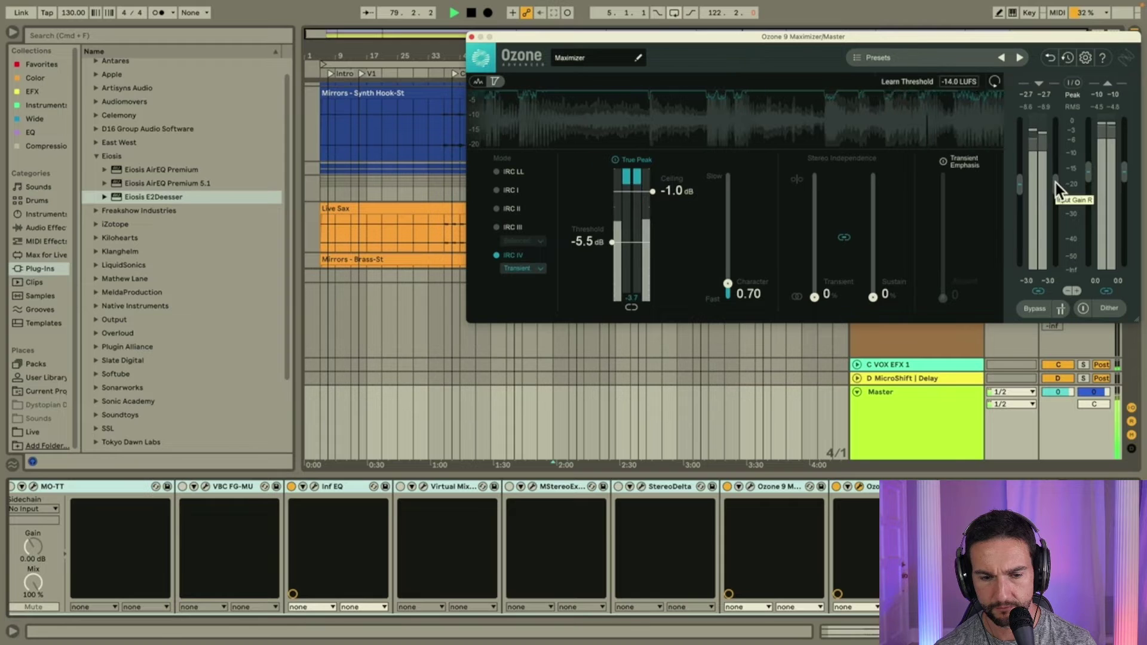
{"action": "left_click_drag", "start_coordinate": [1056, 183], "coordinate": [1056, 188]}
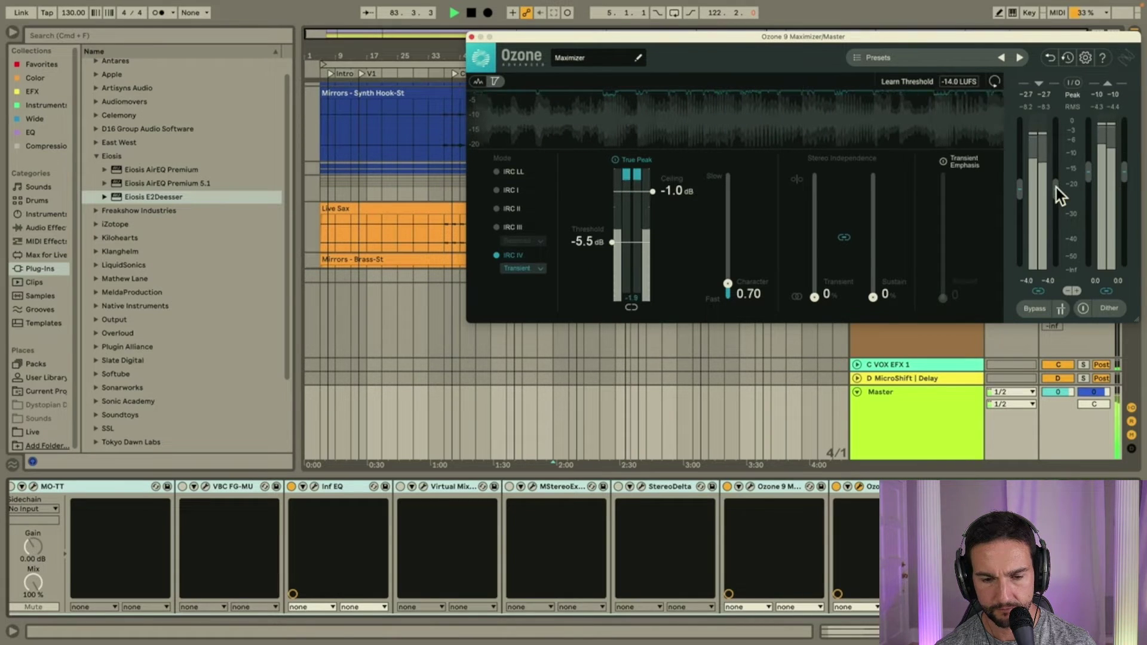
{"action": "left_click", "coordinate": [472, 39]}
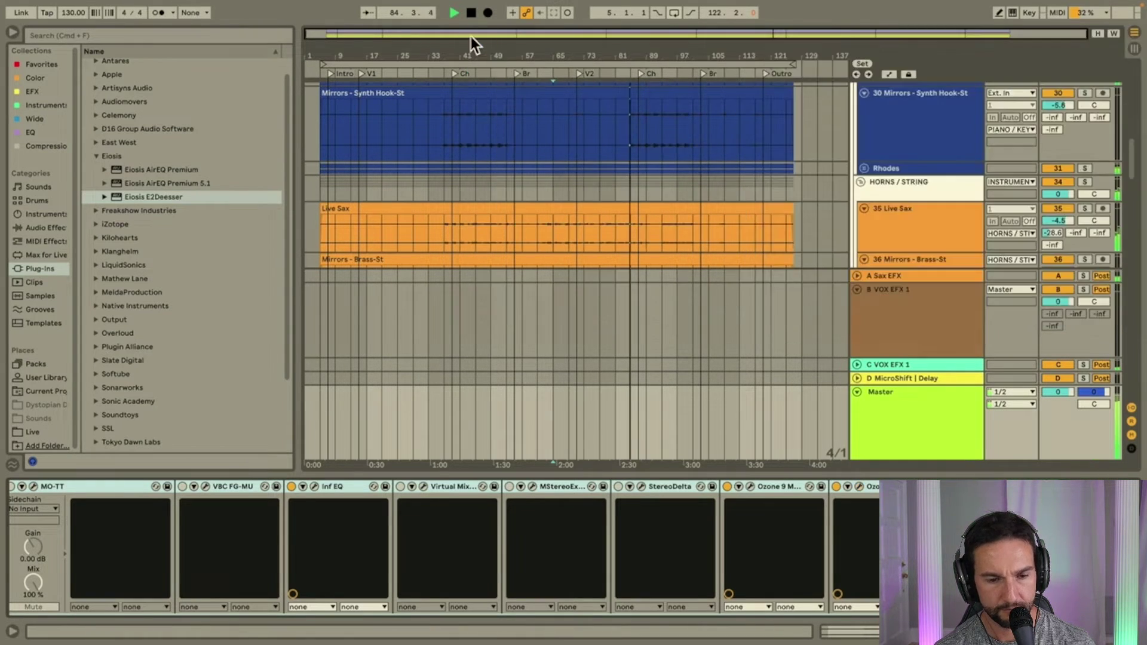
Check Supercharger GT on the Master, restart playback from bar 65, and close its window.
{"action": "scroll", "coordinate": [449, 574], "scroll_direction": "left", "scroll_amount": 5}
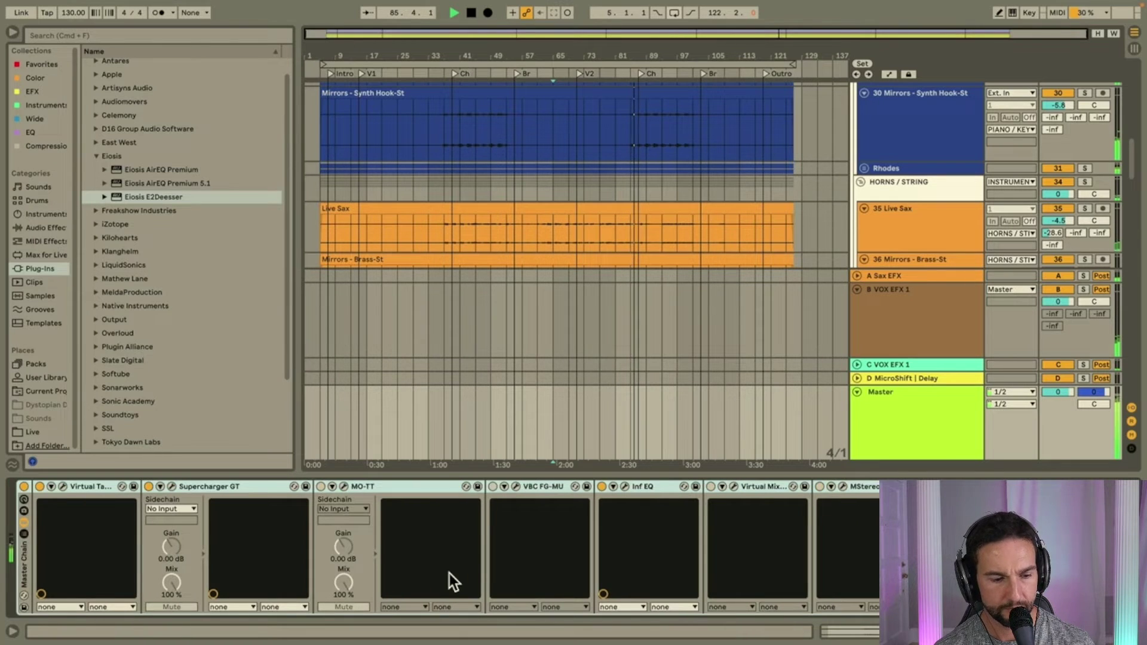
{"action": "left_click", "coordinate": [171, 486]}
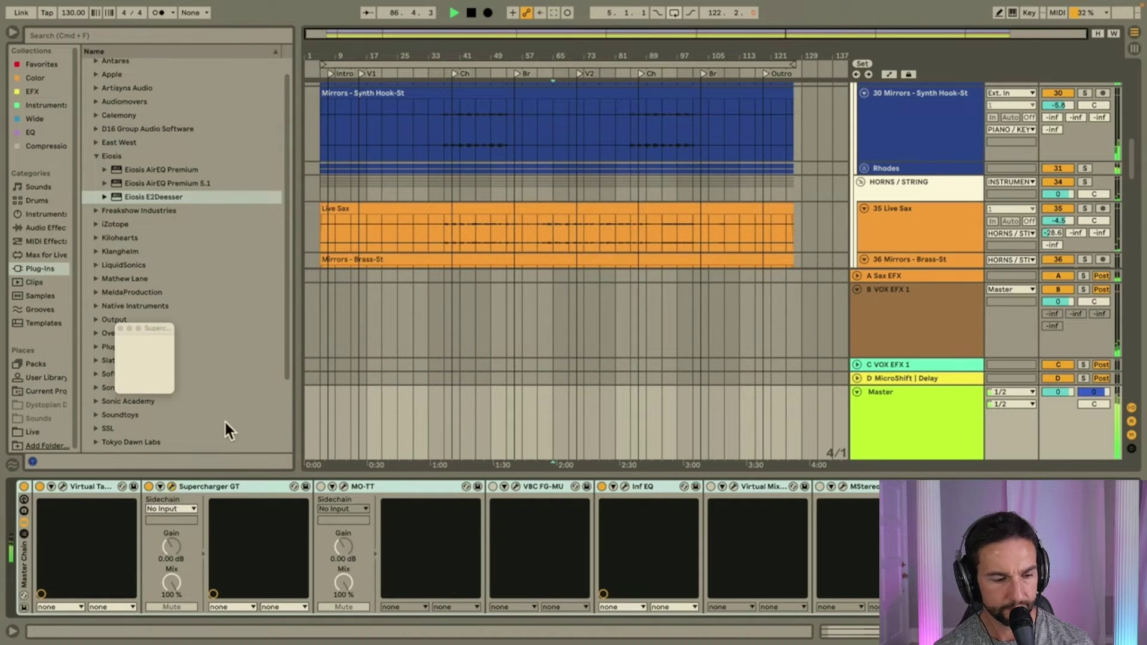
{"action": "key", "text": "space"}
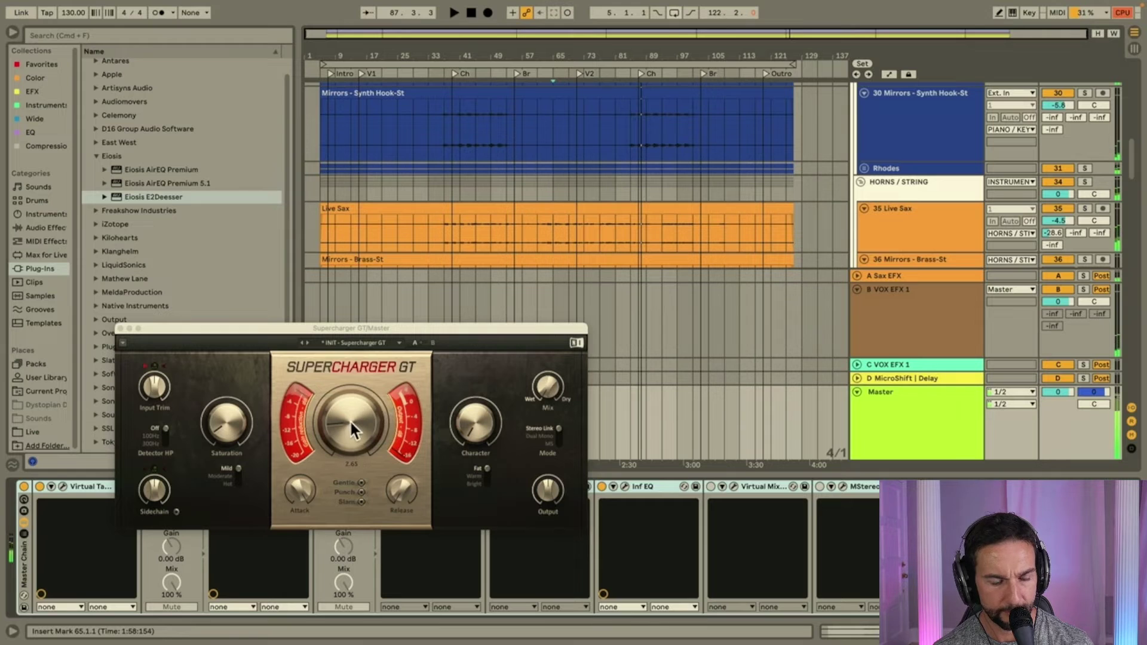
{"action": "left_click", "coordinate": [121, 328]}
Set the final Maximizer's linked input gain to -3.1 dB and close its window.
{"action": "scroll", "coordinate": [146, 493], "scroll_direction": "right", "scroll_amount": 10}
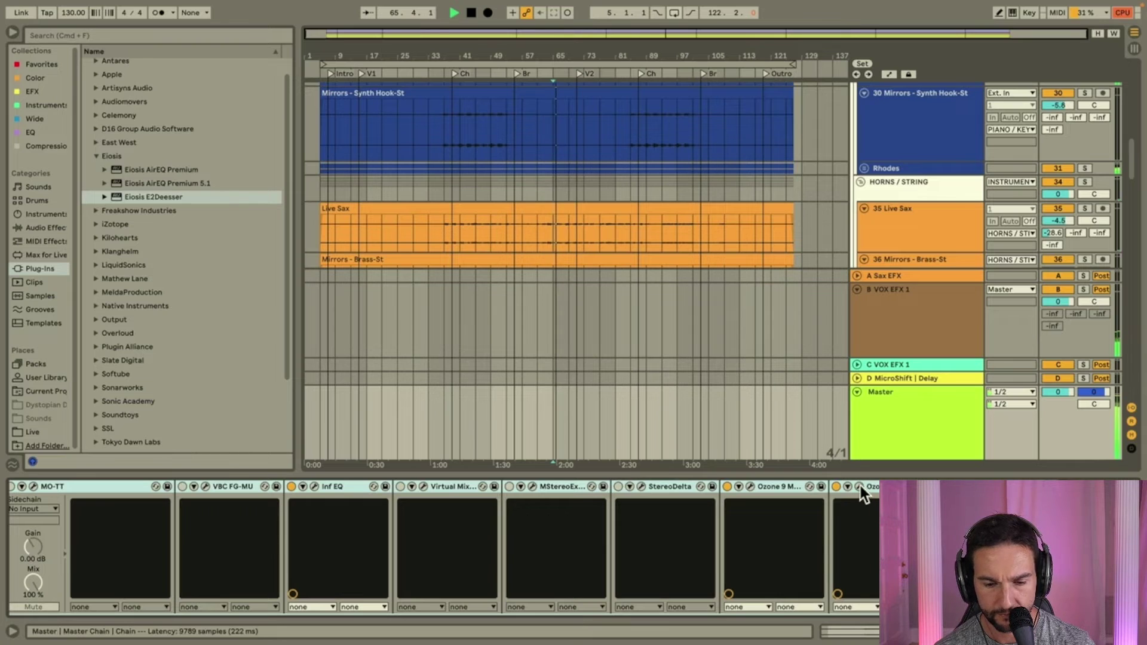
{"action": "left_click", "coordinate": [860, 486]}
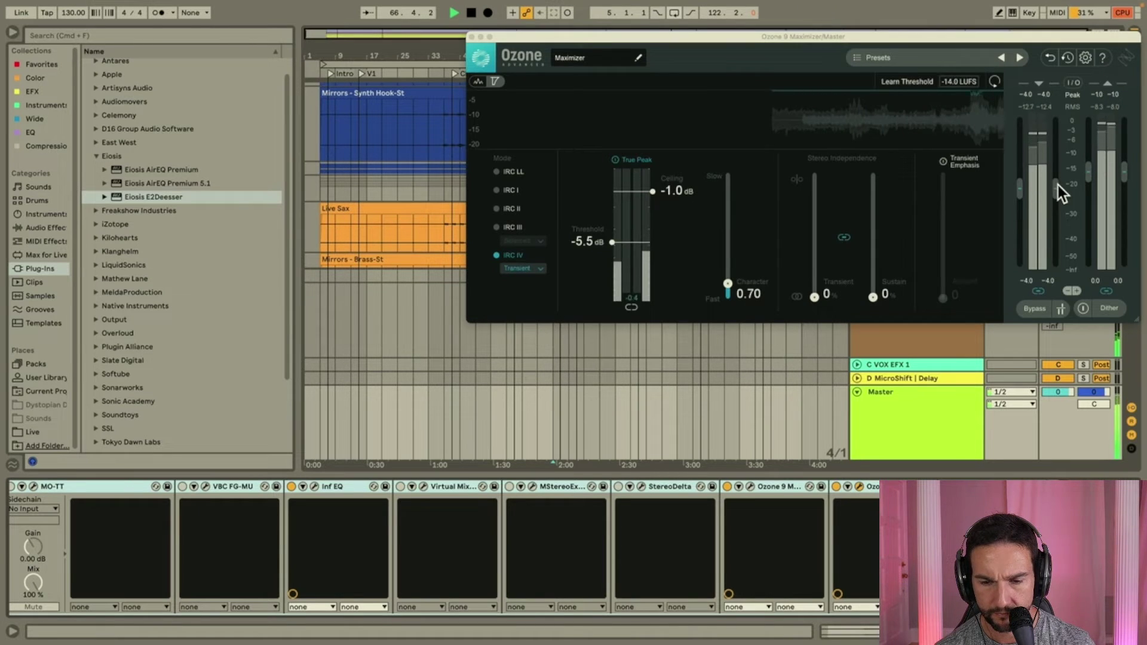
{"action": "mouse_move", "coordinate": [1055, 186]}
{"action": "left_mouse_down"}
{"action": "mouse_move", "coordinate": [1056, 171]}
{"action": "mouse_move", "coordinate": [1057, 181]}
{"action": "left_mouse_up"}
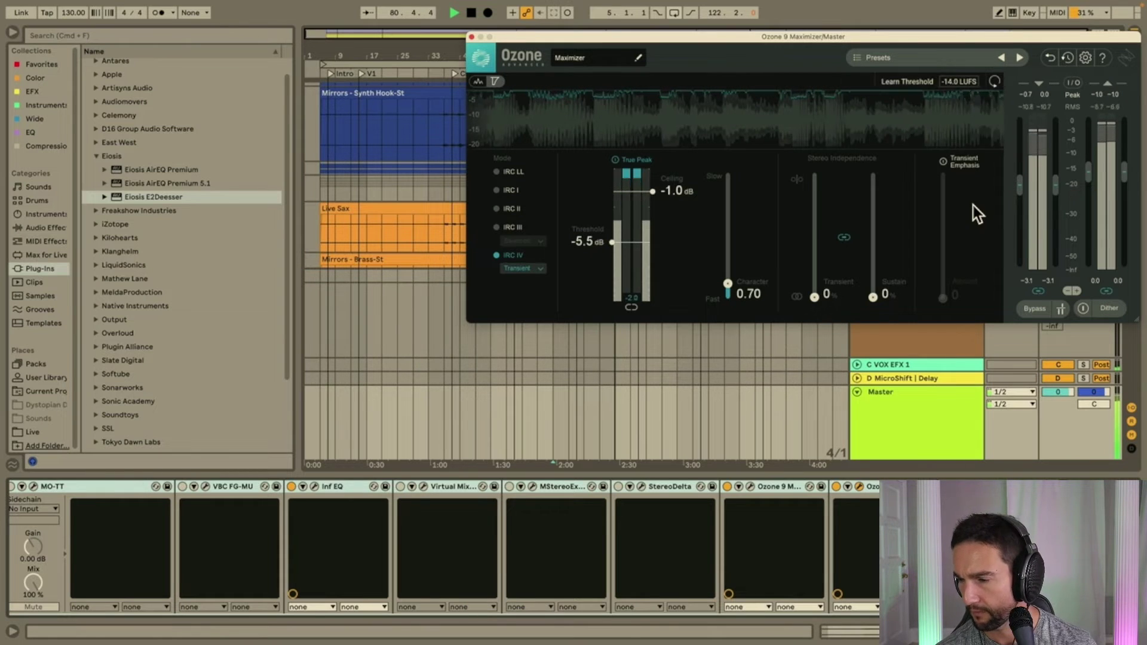
{"action": "left_click", "coordinate": [472, 36]}
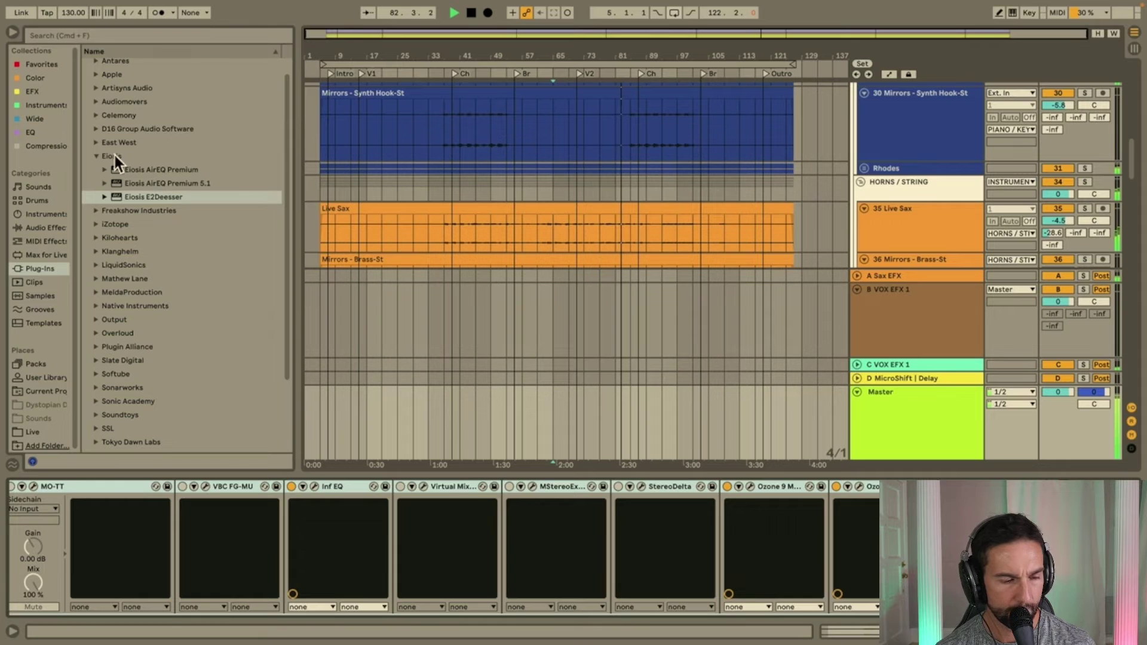
Insert Shadow Hills Mastering Compressor from the Compression collection before the Ozone Maximizers on the Master and try raising its optical threshold.
{"action": "left_click", "coordinate": [44, 142]}
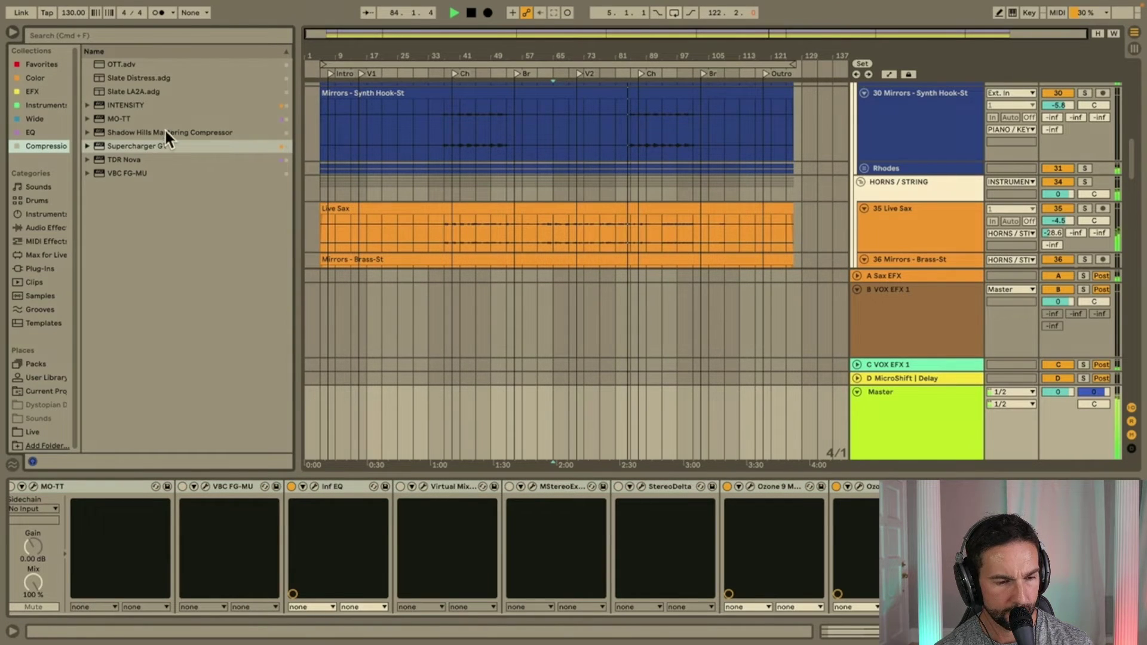
{"action": "left_click_drag", "start_coordinate": [166, 131], "coordinate": [727, 531]}
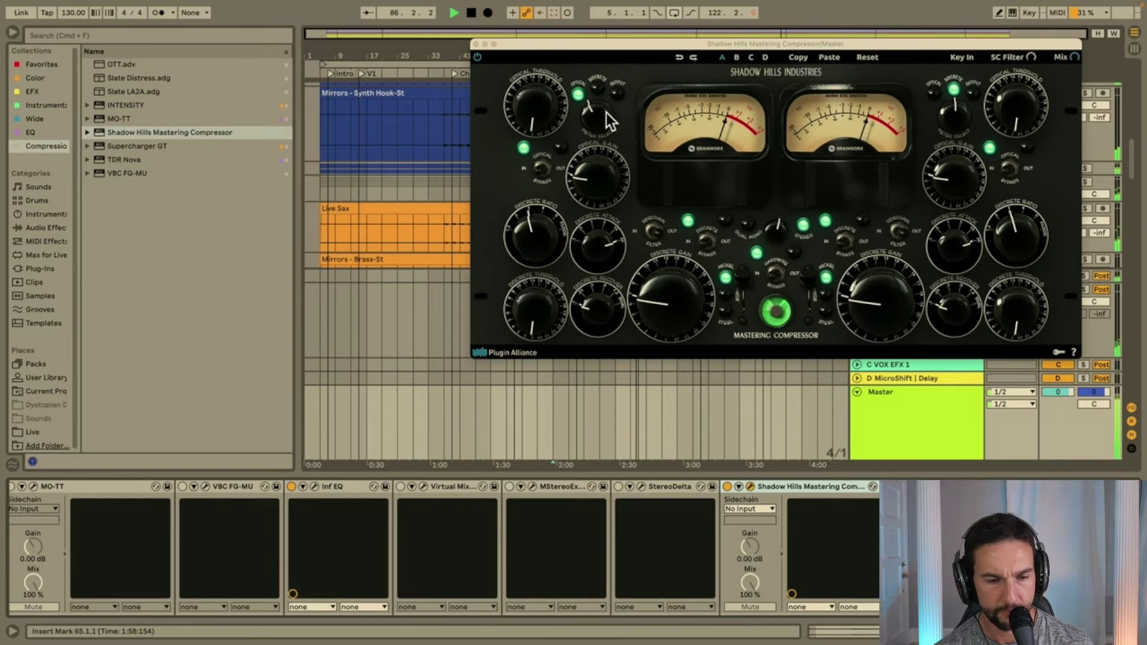
{"action": "left_click_drag", "start_coordinate": [534, 109], "coordinate": [552, 37]}
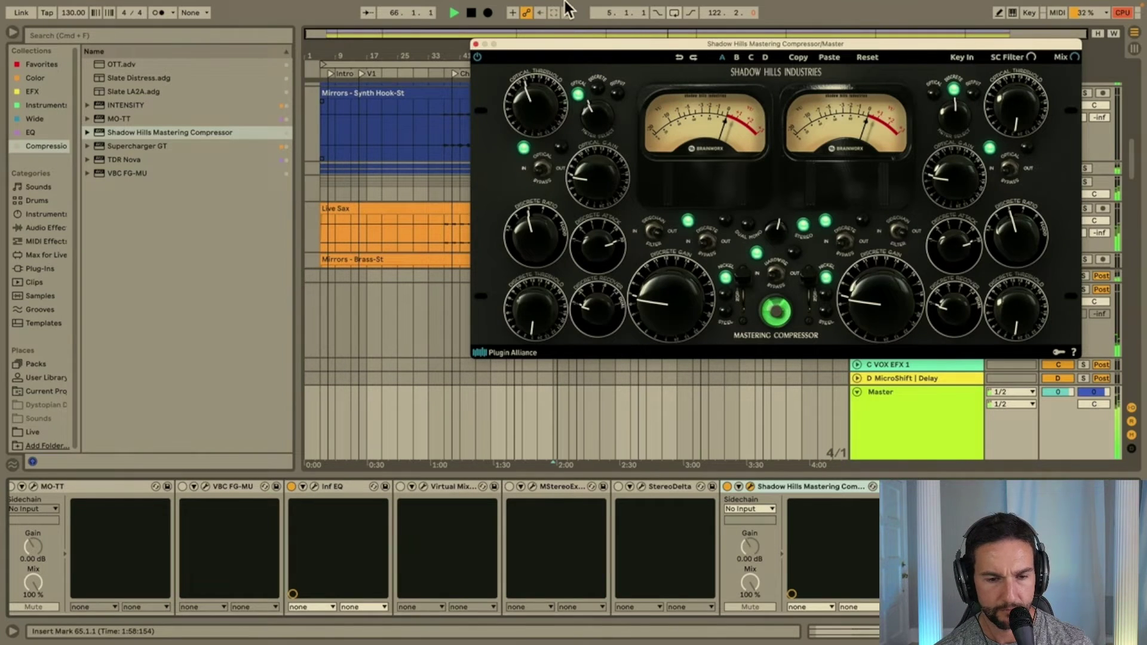
{"action": "mouse_move", "coordinate": [532, 108]}
{"action": "left_mouse_down"}
{"action": "mouse_move", "coordinate": [545, 57]}
{"action": "mouse_move", "coordinate": [558, 197]}
{"action": "mouse_move", "coordinate": [546, 174]}
{"action": "mouse_move", "coordinate": [554, 110]}
{"action": "left_mouse_up"}
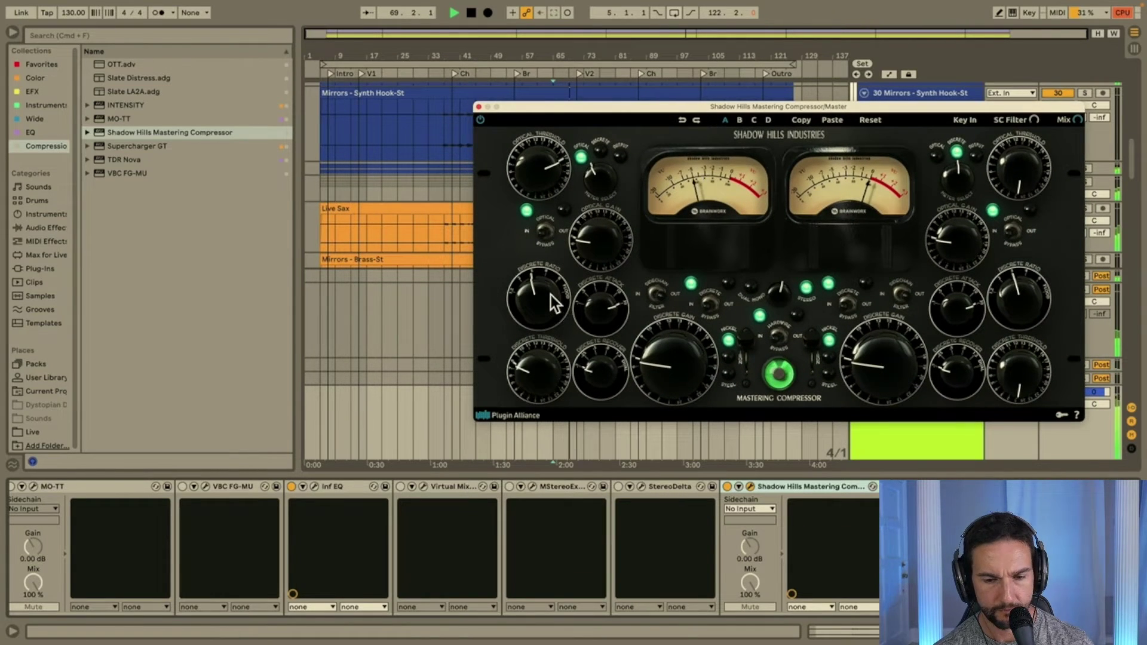
Moderately raise the discrete threshold and discrete gain on Shadow Hills Mastering Compressor, then close its window.
{"action": "left_click", "coordinate": [549, 454]}
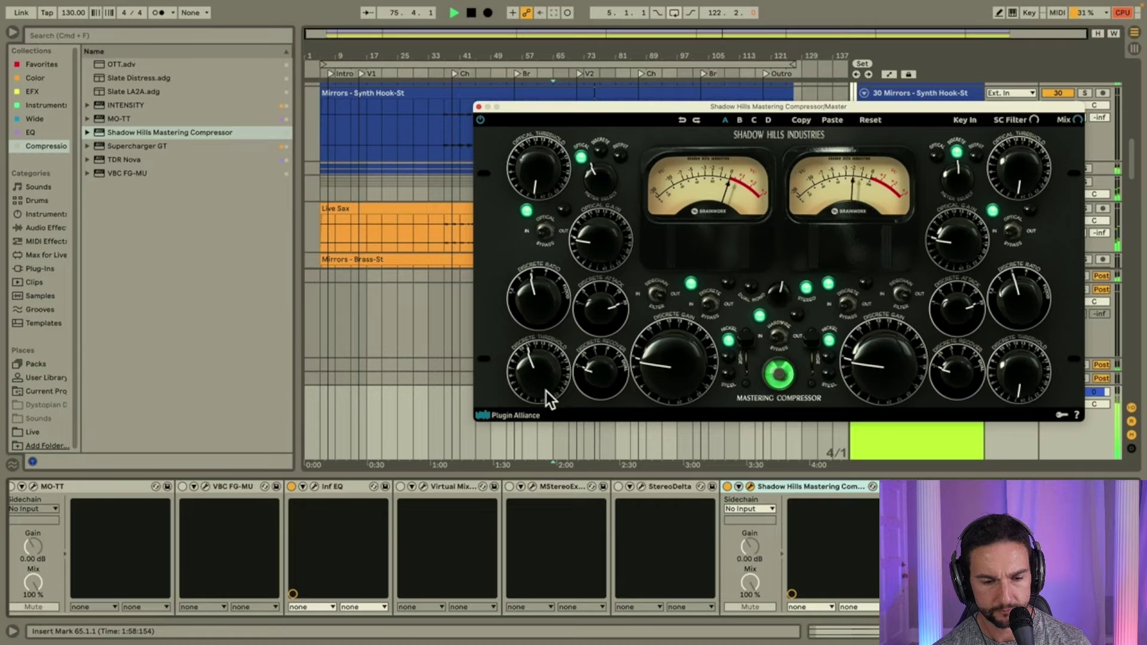
{"action": "left_click_drag", "start_coordinate": [546, 392], "coordinate": [546, 407]}
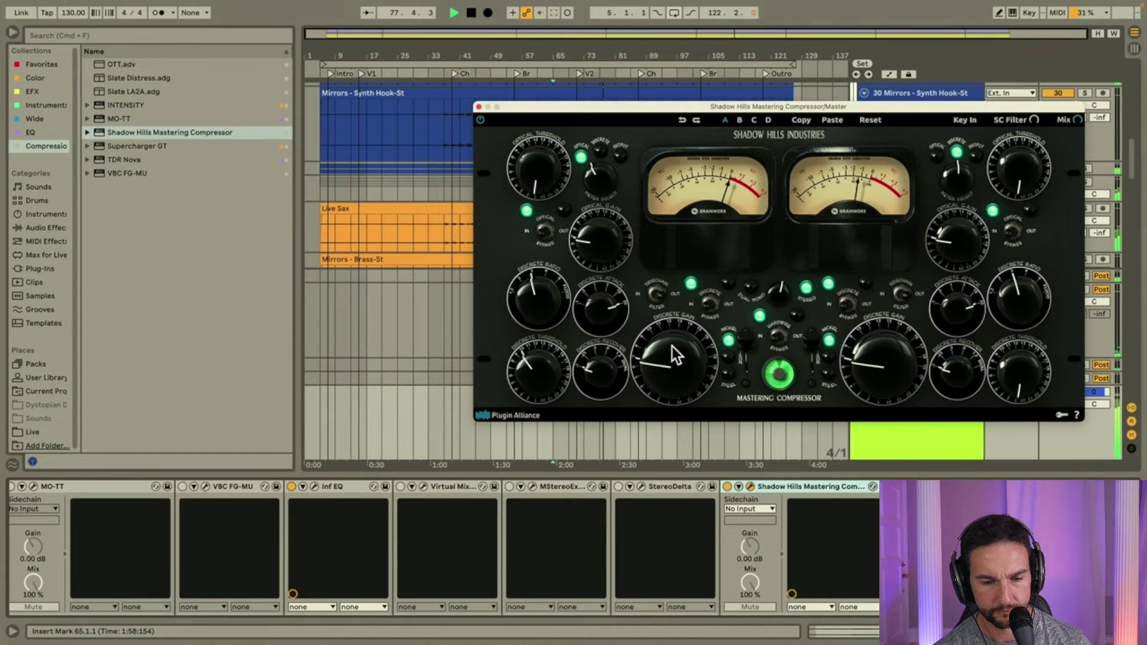
{"action": "left_click_drag", "start_coordinate": [679, 318], "coordinate": [682, 296]}
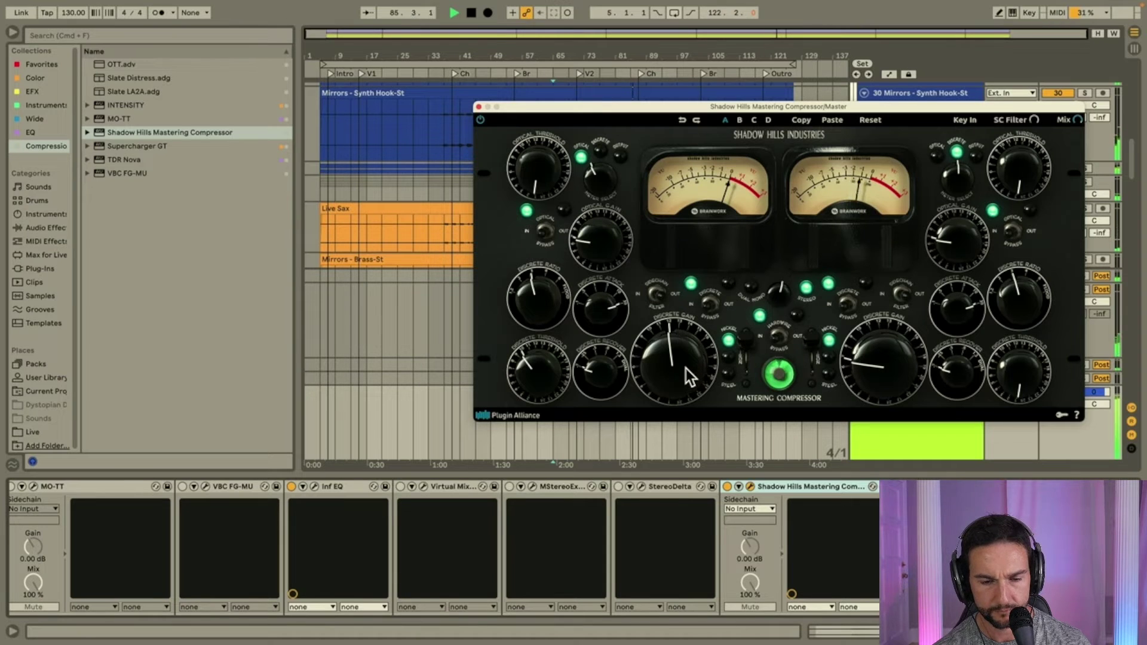
{"action": "left_click_drag", "start_coordinate": [686, 368], "coordinate": [686, 371]}
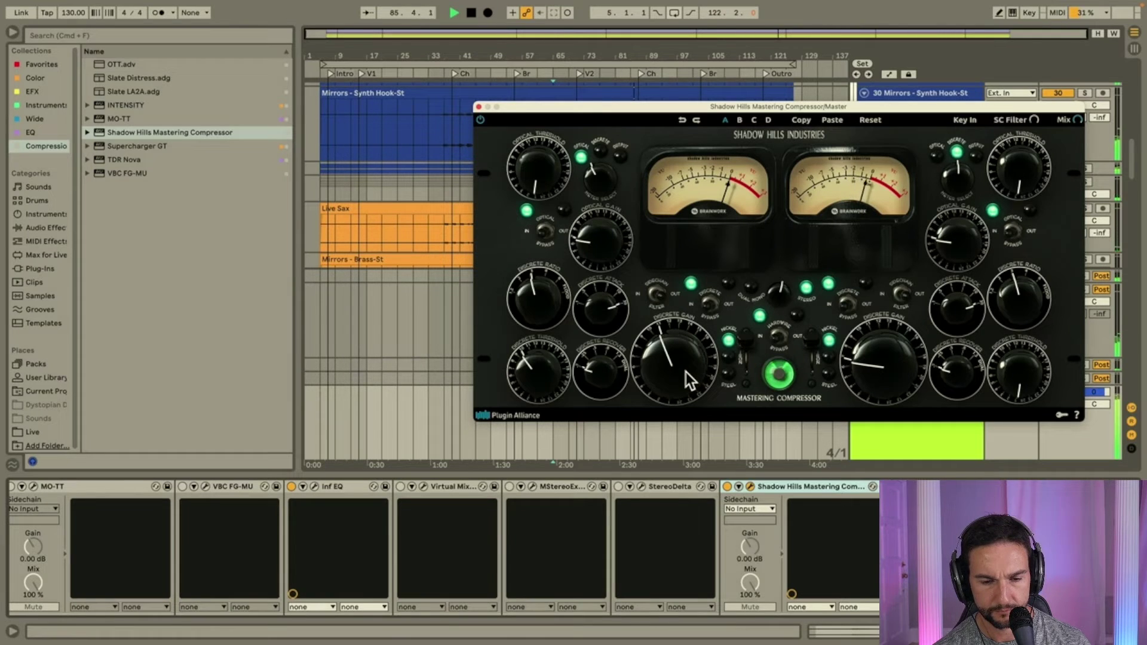
{"action": "left_click", "coordinate": [478, 107]}
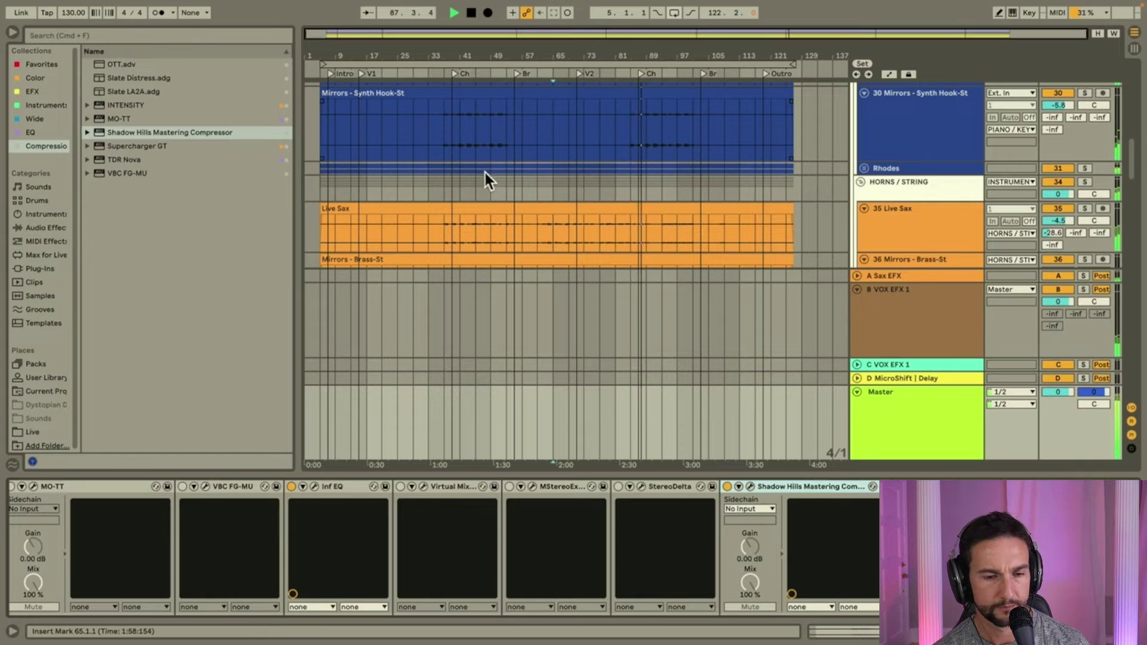
Compare the mix with the soloed reference track, unsolo it, and stop playback.
{"action": "left_click", "coordinate": [908, 417]}
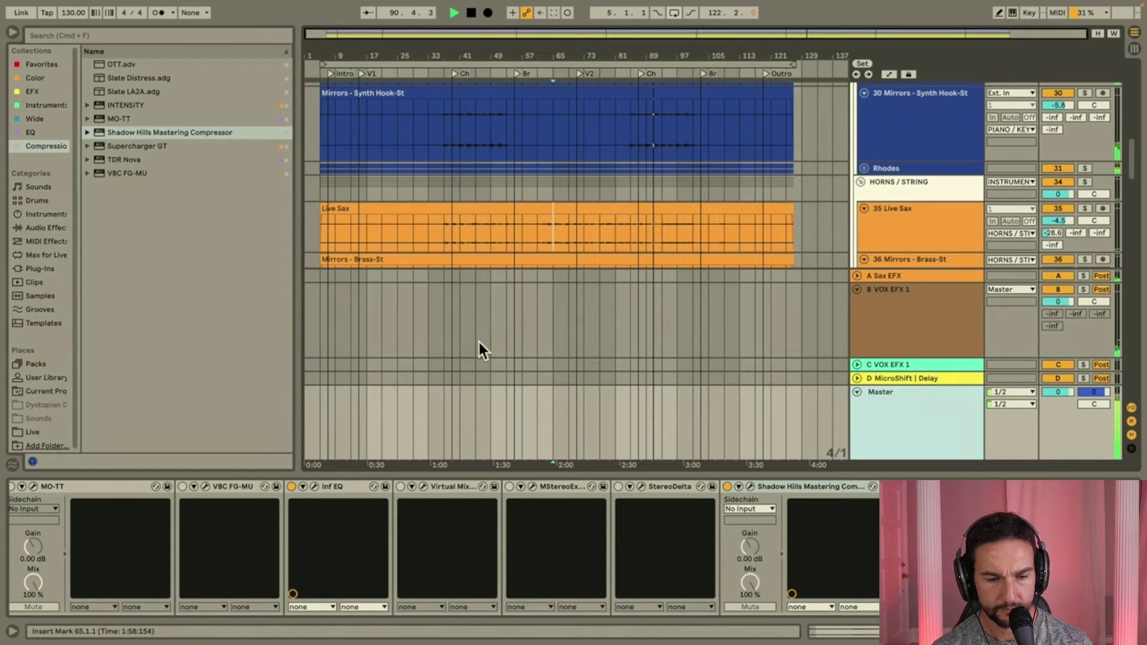
{"action": "scroll", "coordinate": [915, 266], "scroll_direction": "up", "scroll_amount": 10}
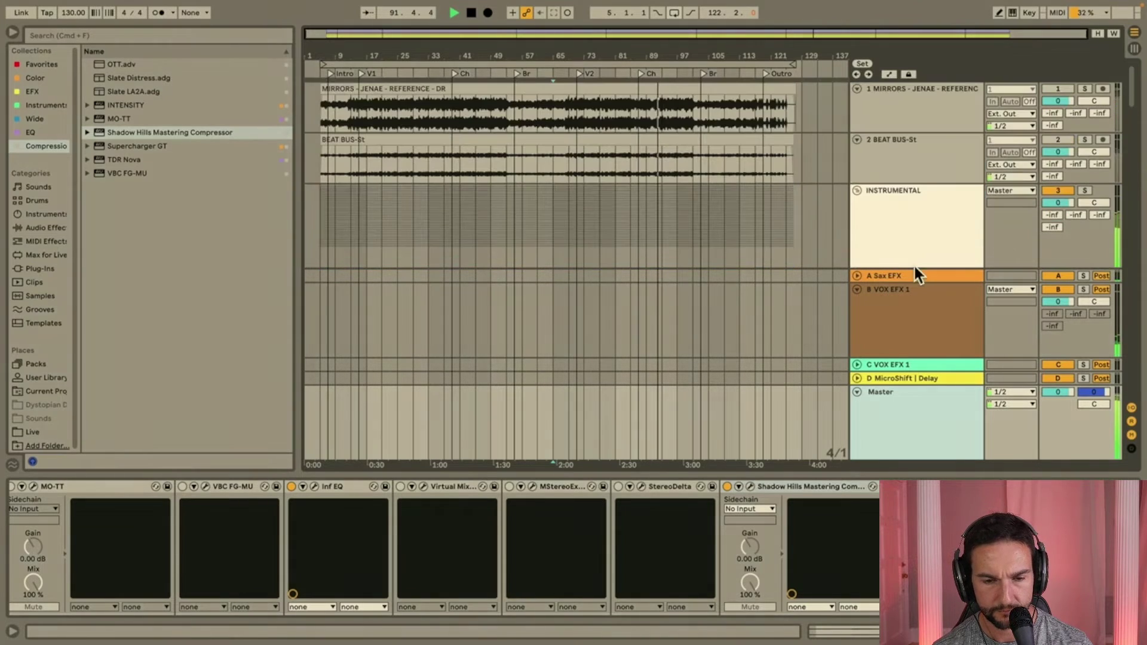
{"action": "left_click", "coordinate": [1085, 88]}
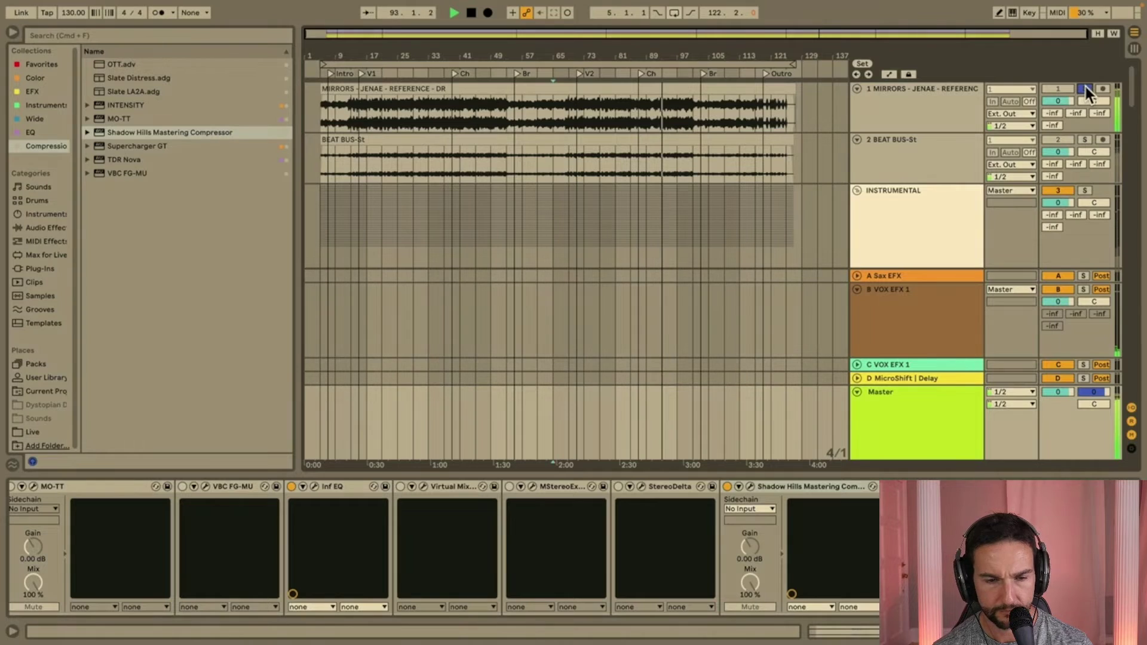
{"action": "left_click", "coordinate": [1085, 88]}
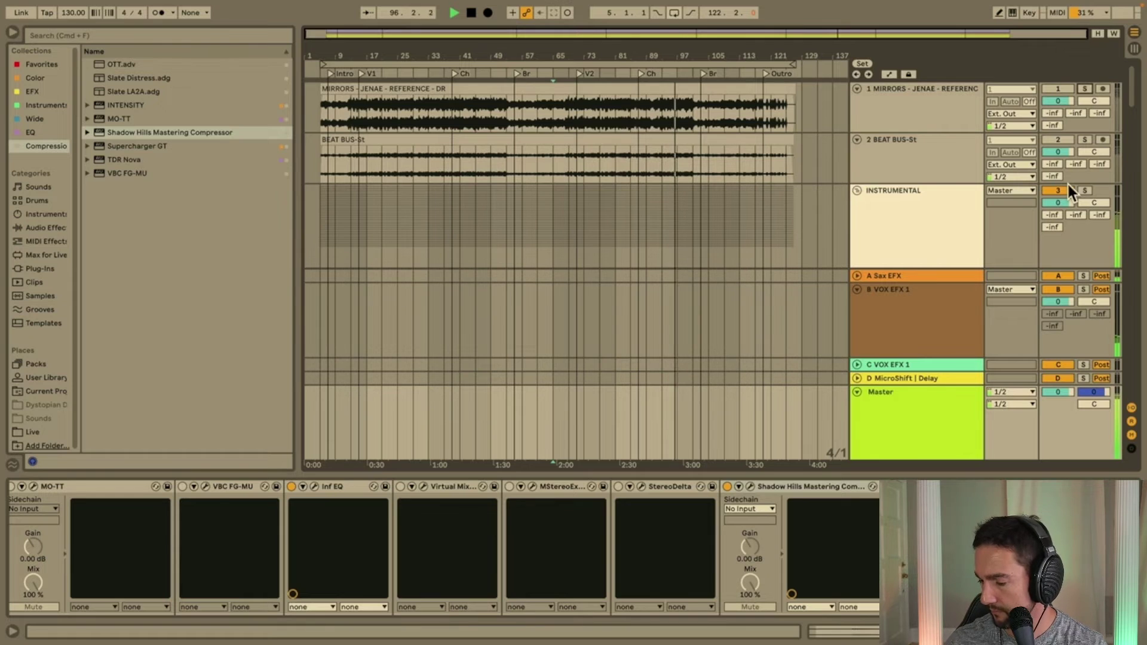
{"action": "key", "text": "space"}
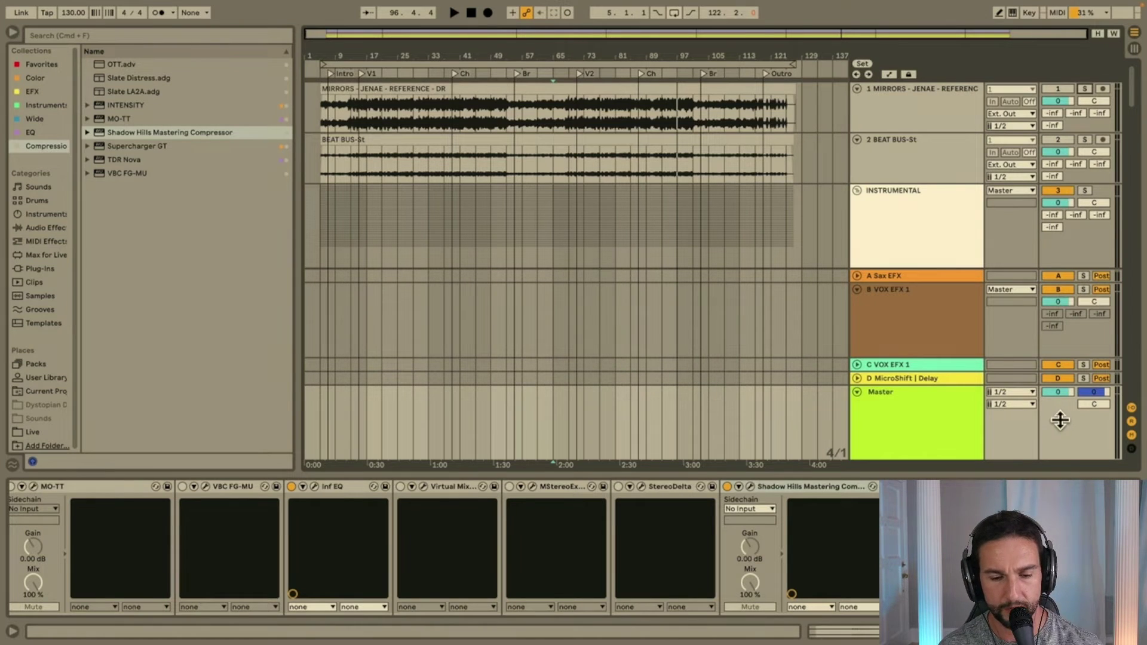
Set the final Maximizer's threshold to -4.4 dB and its input gain to 0.0 dB, playing from bar 65.
{"action": "left_click", "coordinate": [811, 487]}
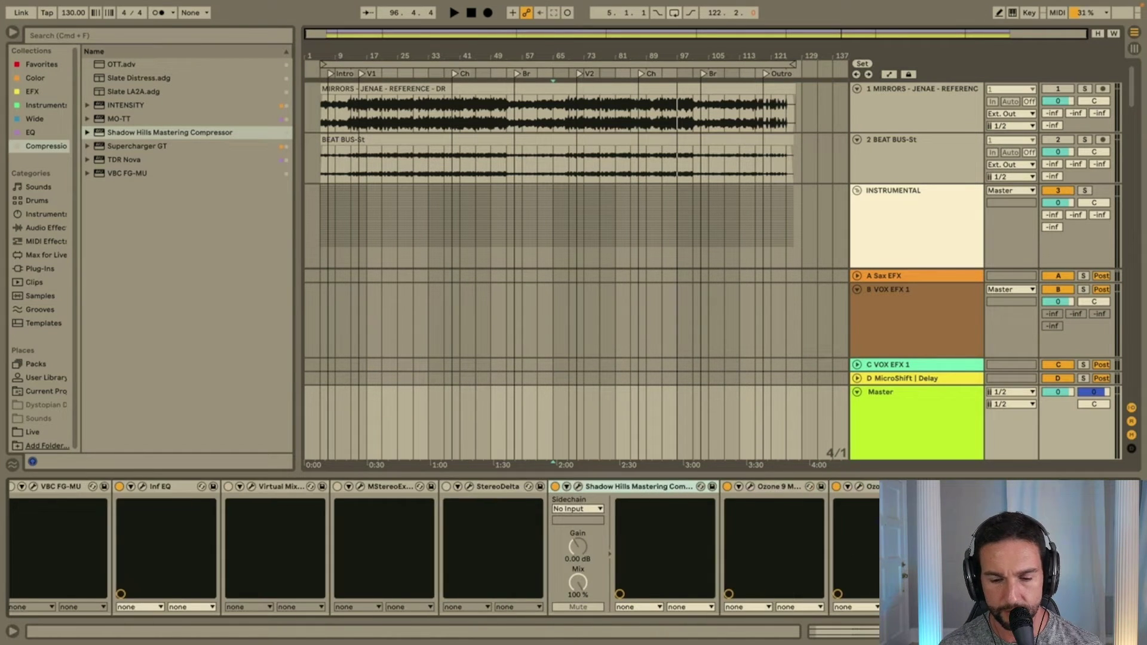
{"action": "left_click", "coordinate": [859, 486]}
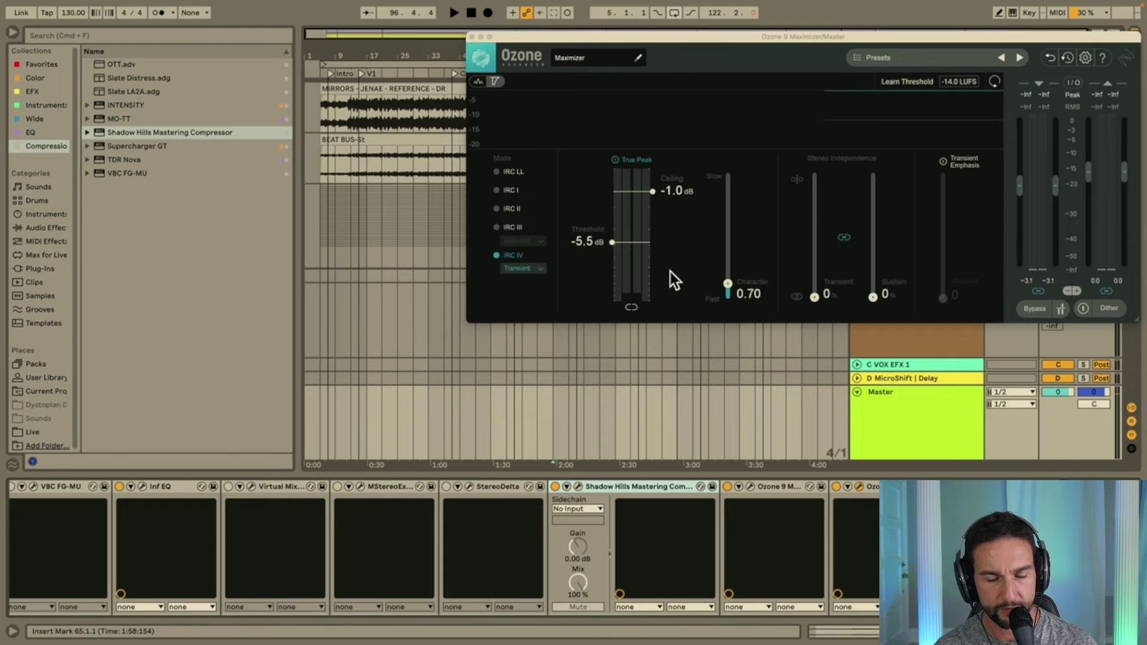
{"action": "left_click_drag", "start_coordinate": [615, 243], "coordinate": [614, 233]}
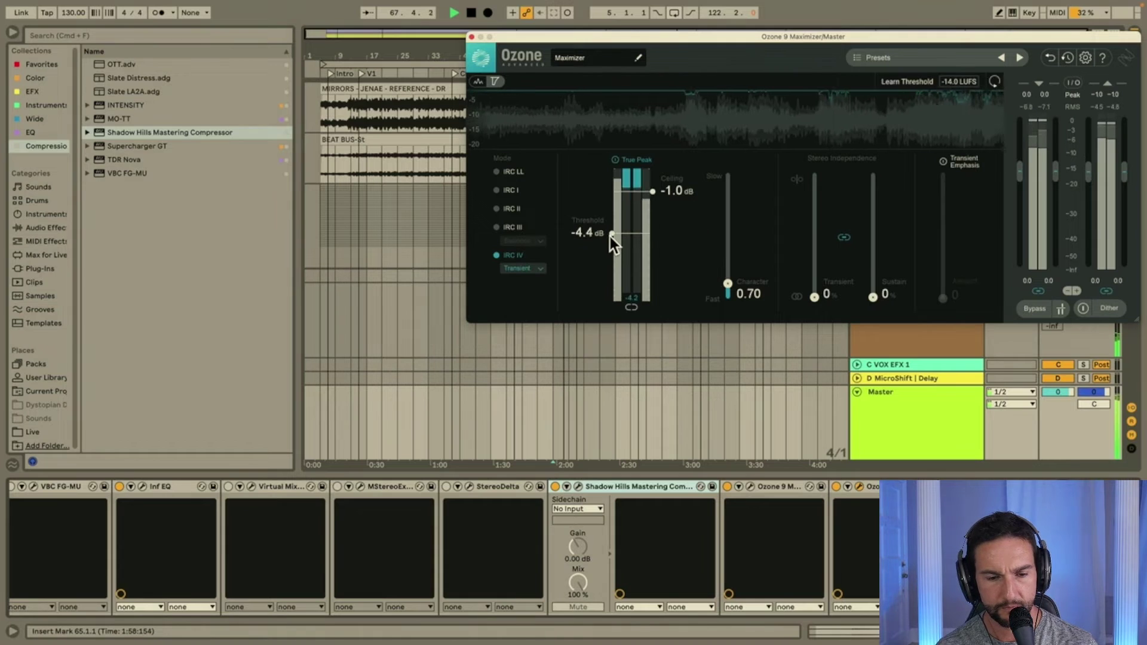
Raise the final Maximizer's threshold to -1.8 dB during playback, checking the Master's loudness in Insight.
{"action": "left_click_drag", "start_coordinate": [611, 235], "coordinate": [611, 211]}
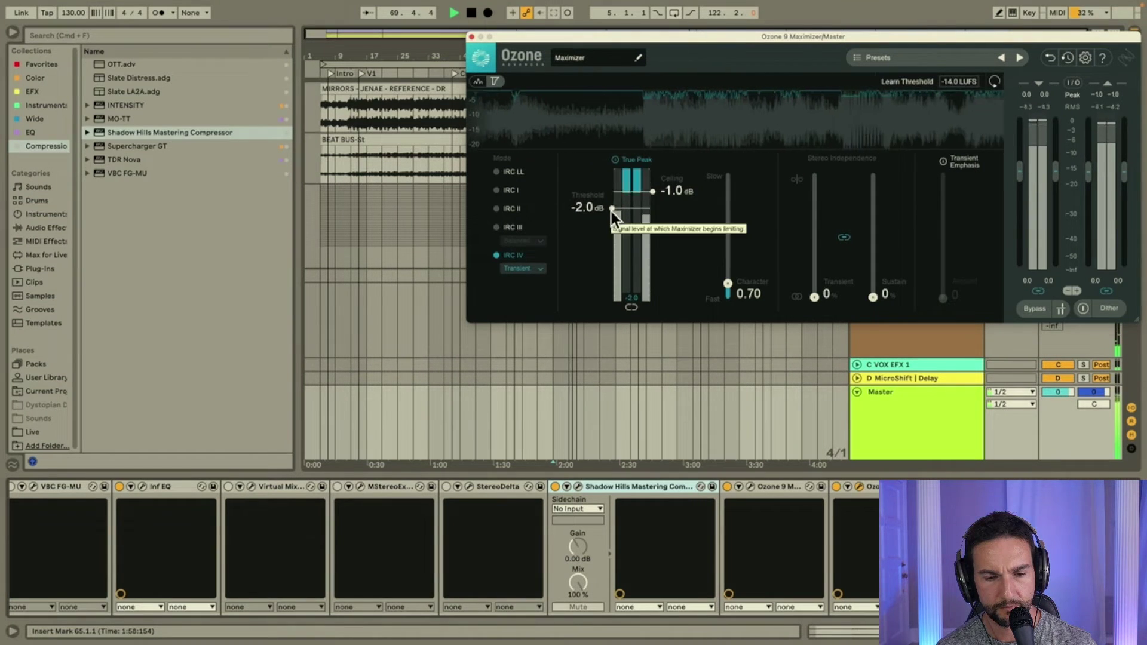
{"action": "left_click", "coordinate": [968, 487]}
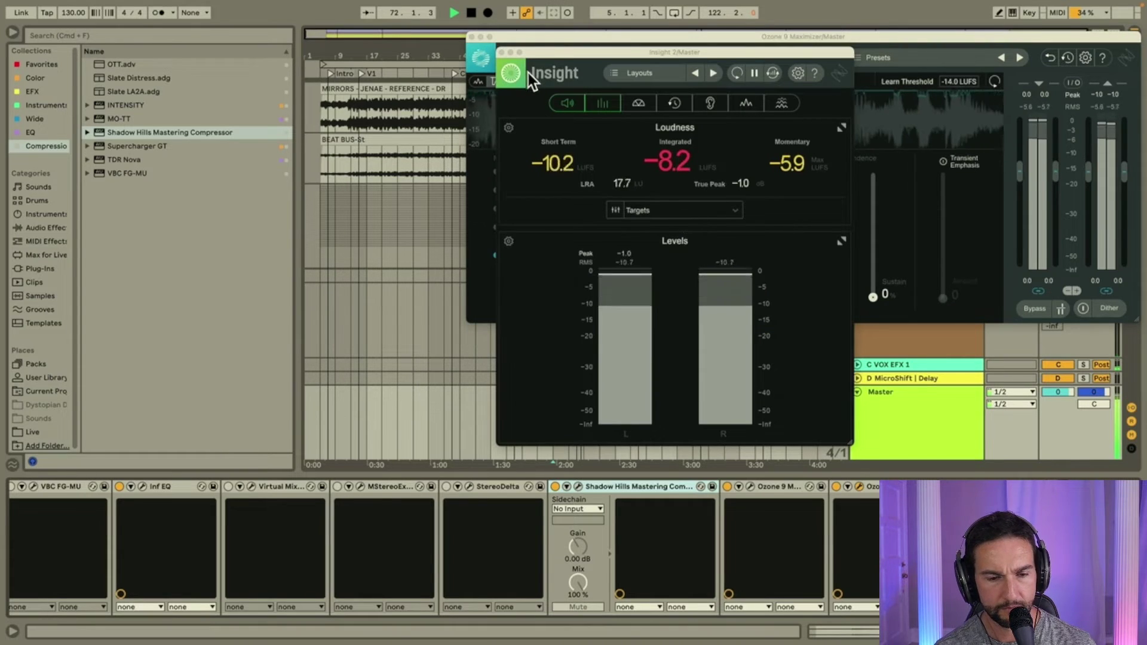
{"action": "left_click", "coordinate": [501, 53]}
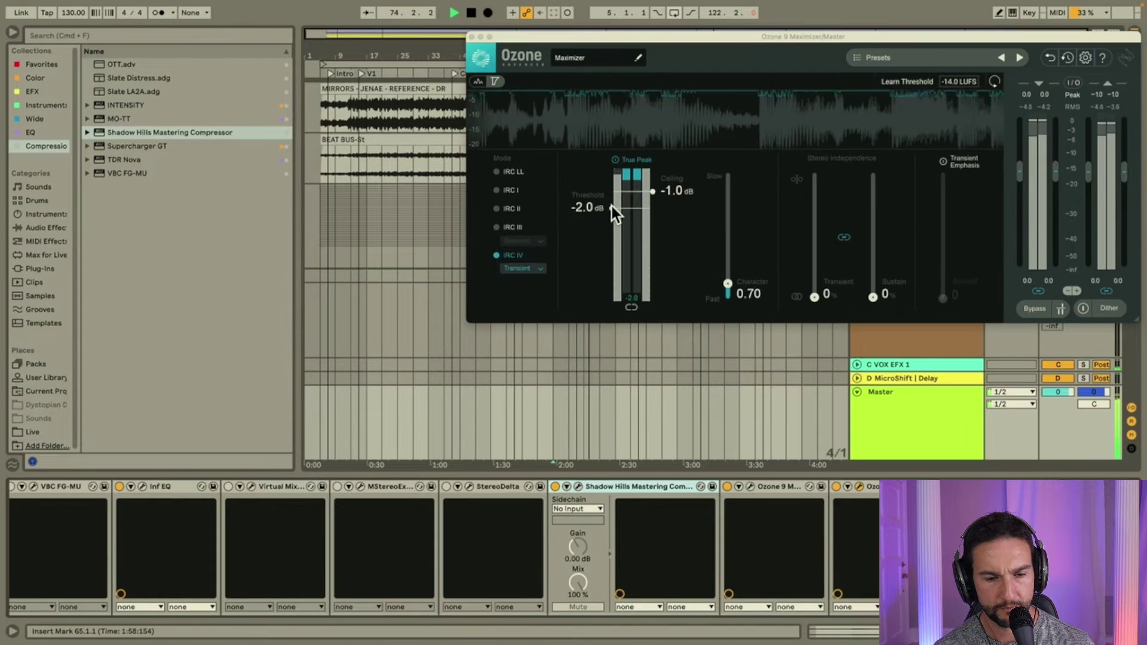
{"action": "left_click_drag", "start_coordinate": [612, 206], "coordinate": [612, 207]}
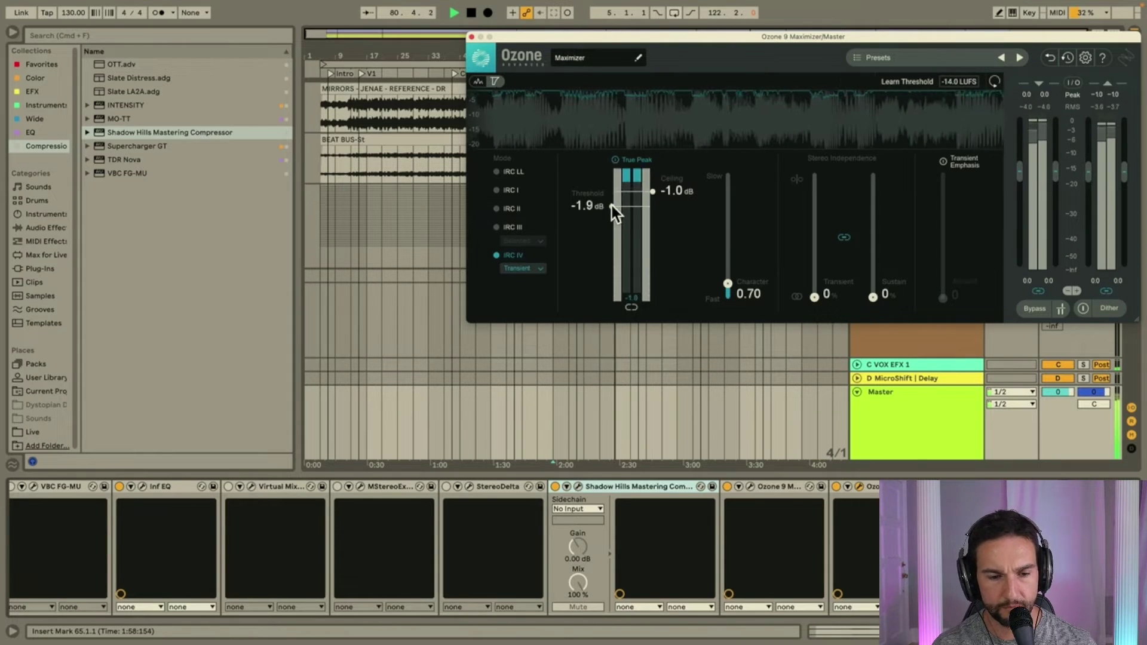
{"action": "left_click_drag", "start_coordinate": [612, 206], "coordinate": [612, 203]}
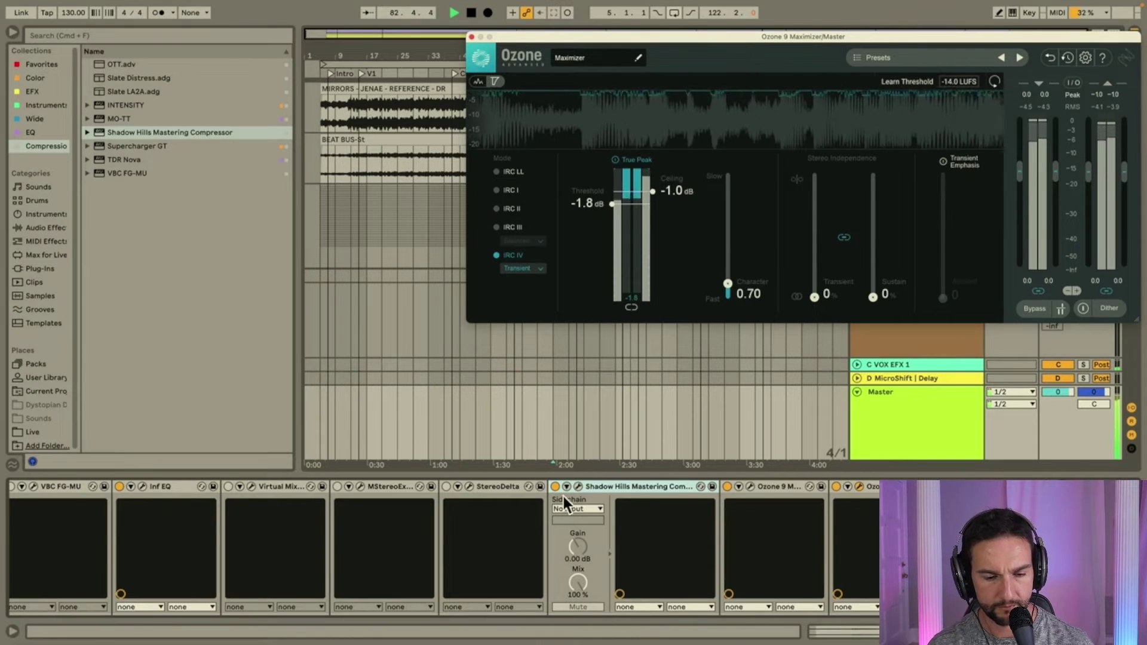
Turn off the virtual tape device at the start of the Master chain and close the final Maximizer's window.
{"action": "scroll", "coordinate": [518, 515], "scroll_direction": "left", "scroll_amount": 5}
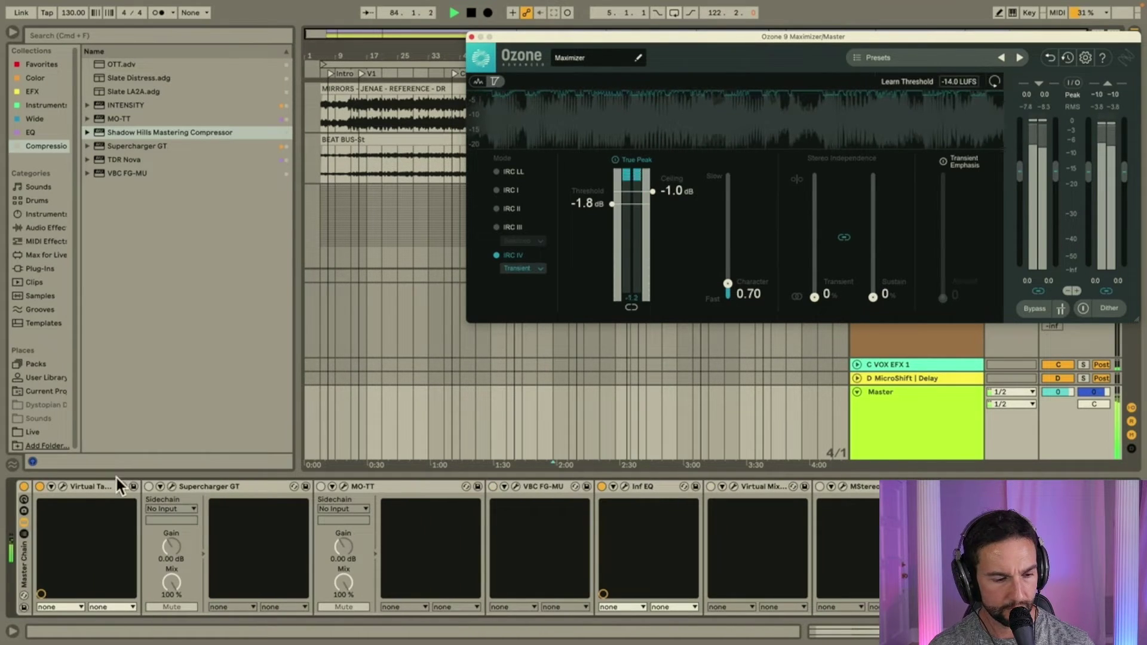
{"action": "left_click", "coordinate": [42, 486]}
{"action": "left_click", "coordinate": [40, 487]}
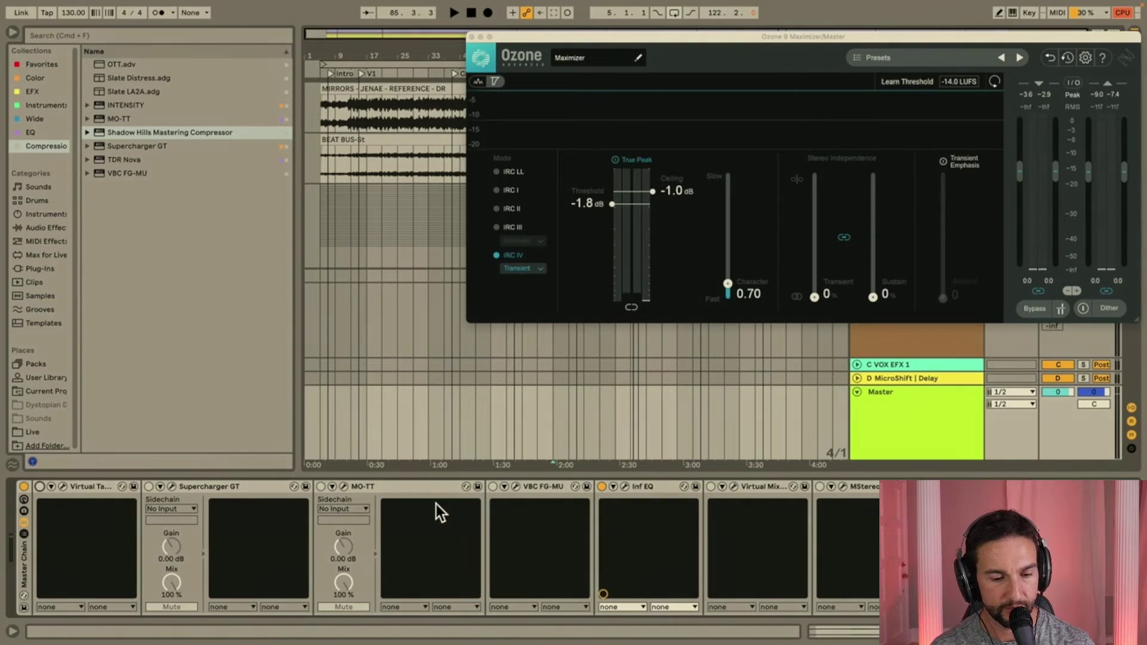
{"action": "scroll", "coordinate": [732, 510], "scroll_direction": "right", "scroll_amount": 8}
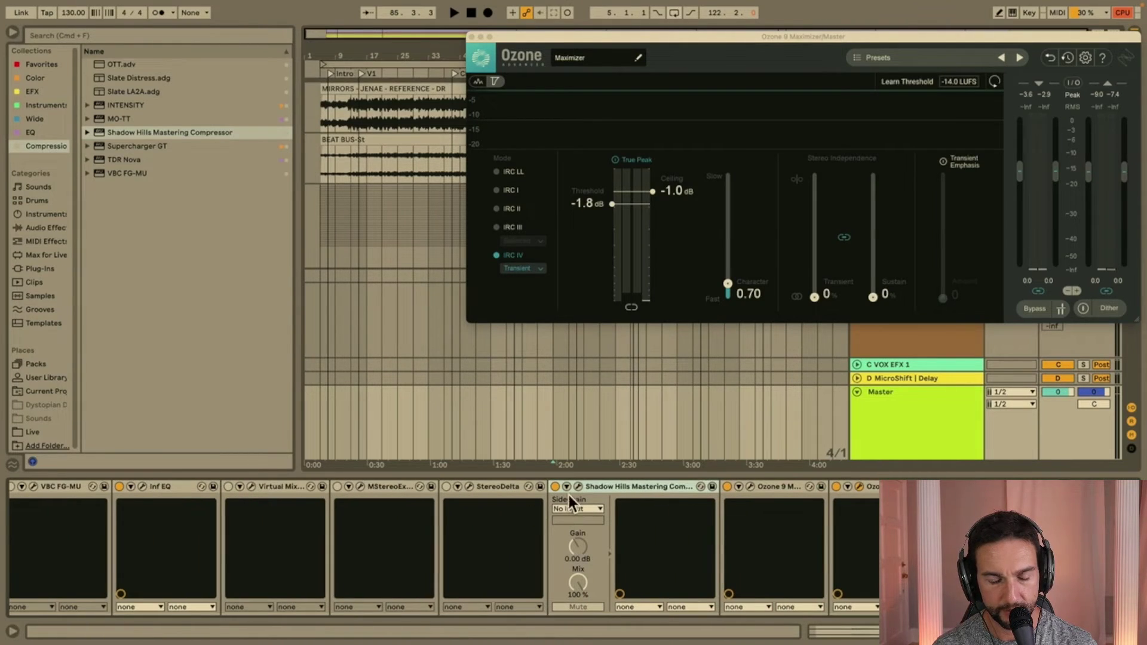
{"action": "left_click", "coordinate": [471, 37]}
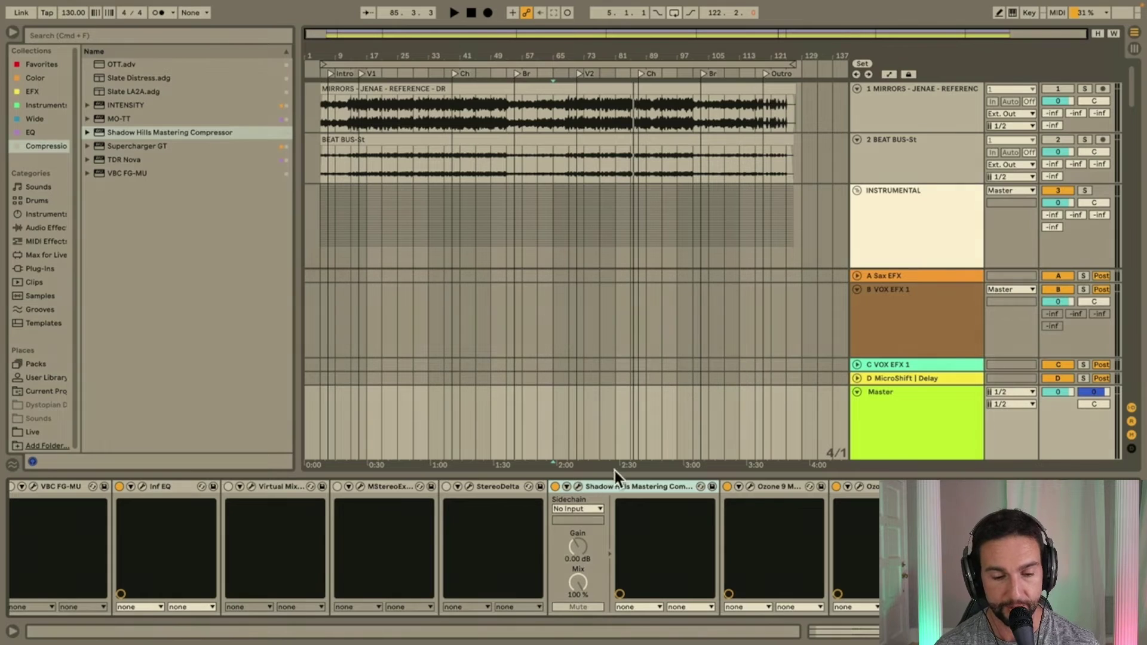
Play from bar 65 with the final Maximizer open, raise Shadow Hills Mastering Compressor's optical threshold and try its Mix control.
{"action": "left_click", "coordinate": [779, 487]}
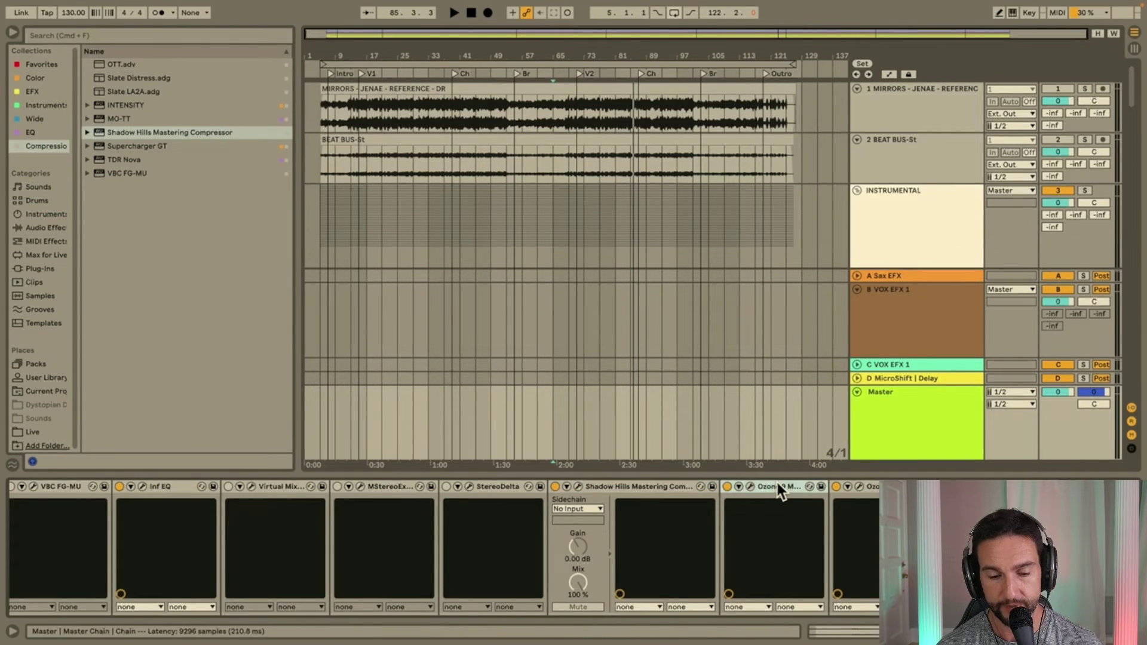
{"action": "left_click", "coordinate": [871, 492]}
{"action": "left_click", "coordinate": [858, 486]}
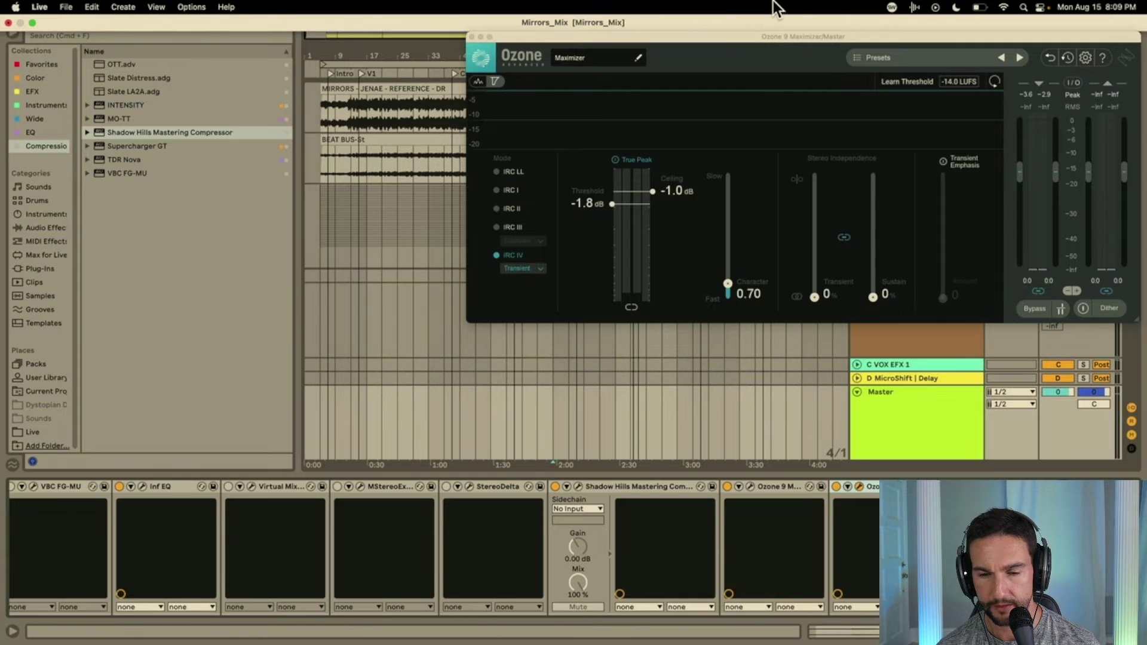
{"action": "left_click_drag", "start_coordinate": [677, 36], "coordinate": [475, 26]}
{"action": "key", "text": "space"}
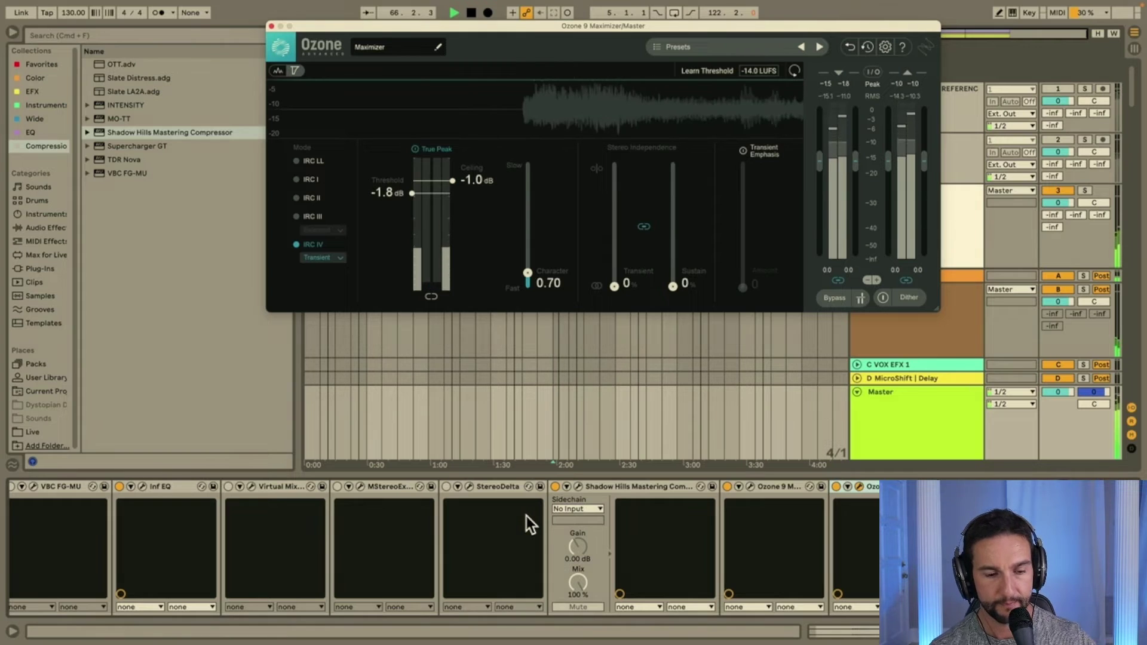
{"action": "left_click", "coordinate": [578, 487]}
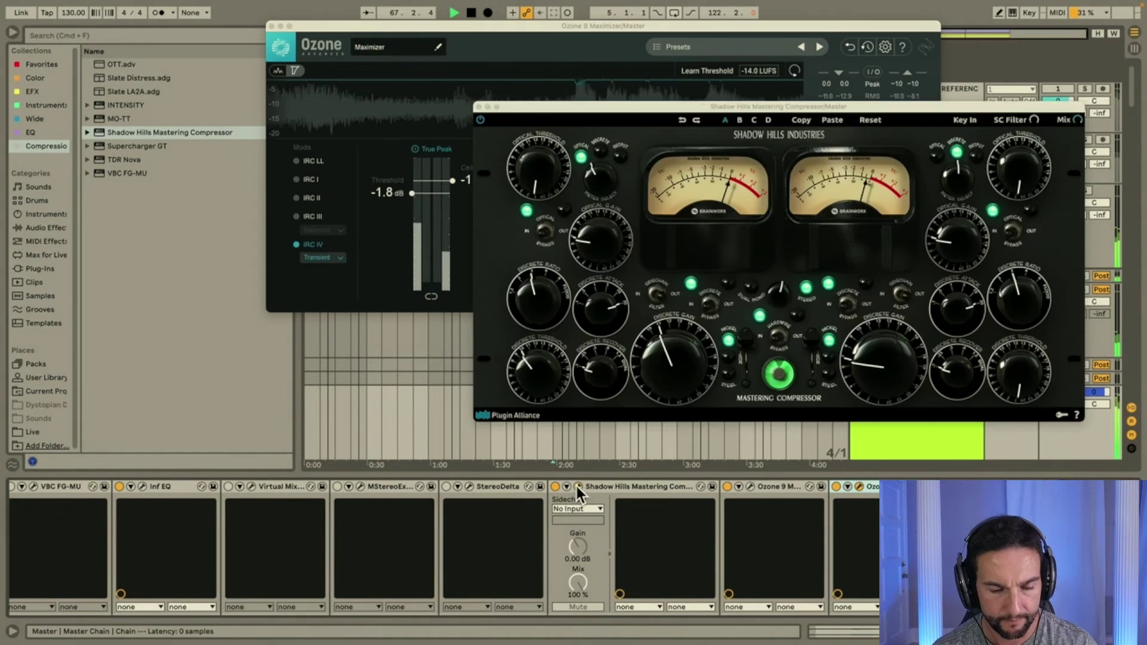
{"action": "left_click_drag", "start_coordinate": [553, 161], "coordinate": [557, 85]}
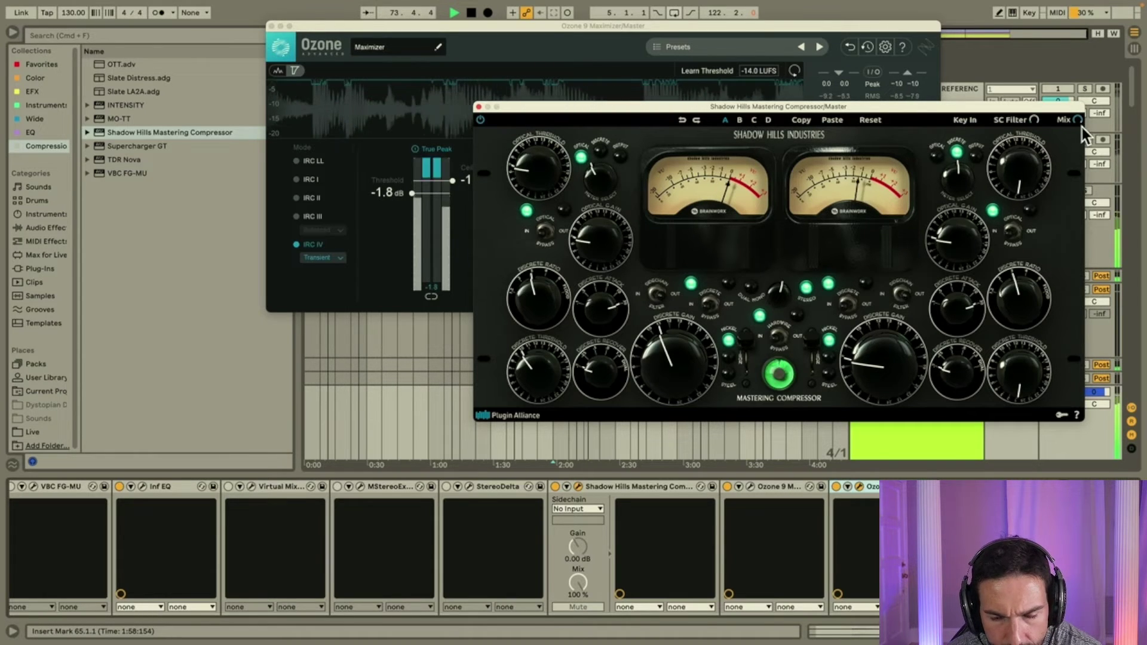
{"action": "left_click_drag", "start_coordinate": [1077, 121], "coordinate": [1105, 145]}
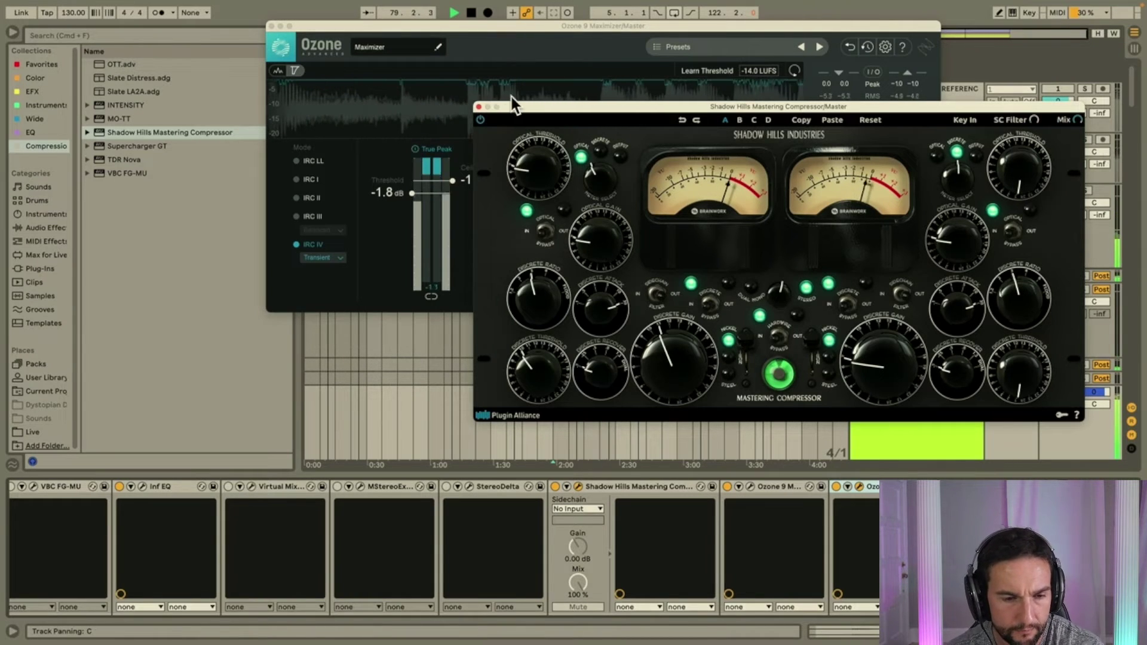
Set the final Maximizer's threshold to -1.7 dB and close both plug-in windows.
{"action": "left_click", "coordinate": [475, 103]}
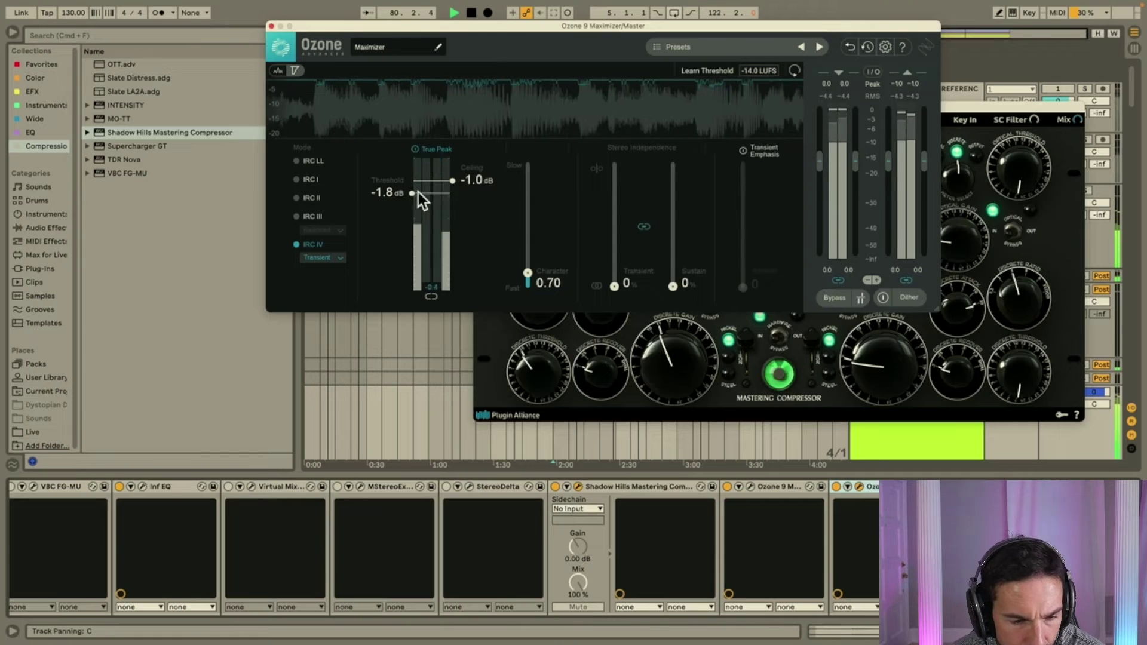
{"action": "left_click_drag", "start_coordinate": [411, 195], "coordinate": [411, 194]}
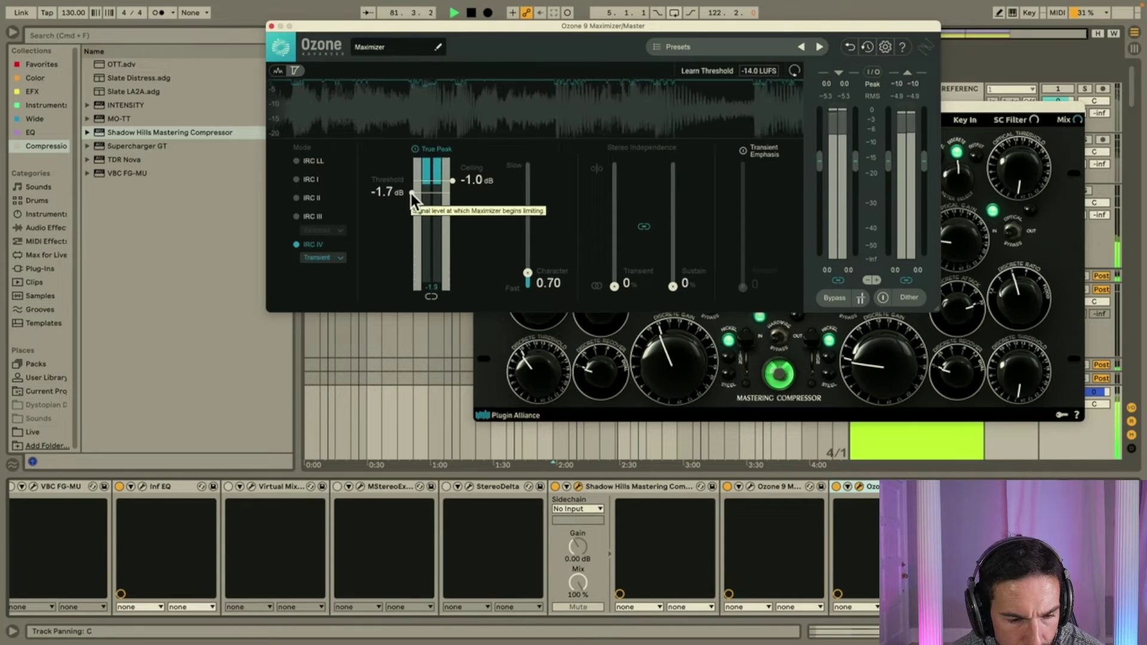
{"action": "left_click", "coordinate": [270, 26]}
{"action": "left_click", "coordinate": [479, 105]}
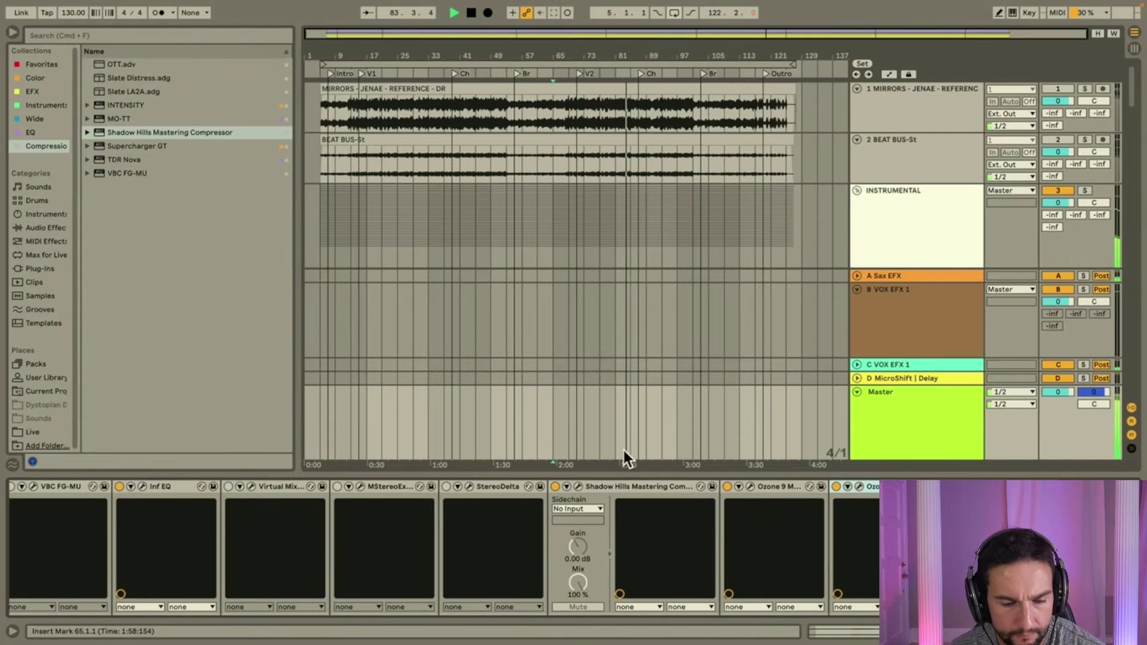
Temporarily mute the VOX group to judge the instrumental from bars 65 and 77, and unmute it.
{"action": "scroll", "coordinate": [904, 239], "scroll_direction": "down", "scroll_amount": 3}
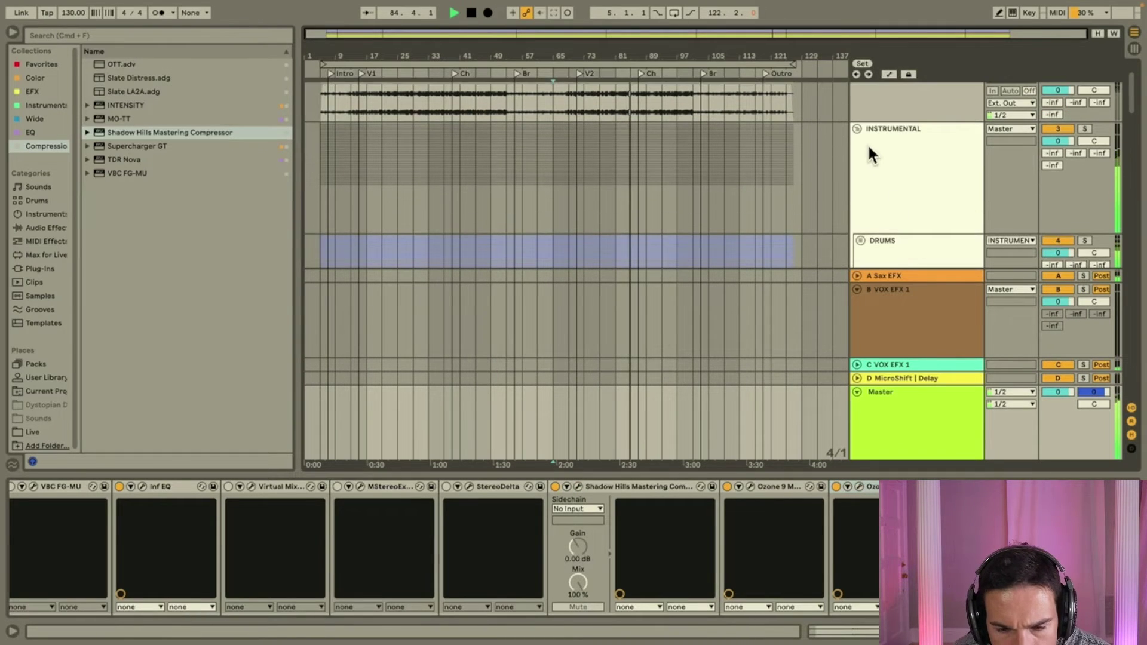
{"action": "scroll", "coordinate": [904, 166], "scroll_direction": "down", "scroll_amount": 2}
{"action": "left_click", "coordinate": [904, 166]}
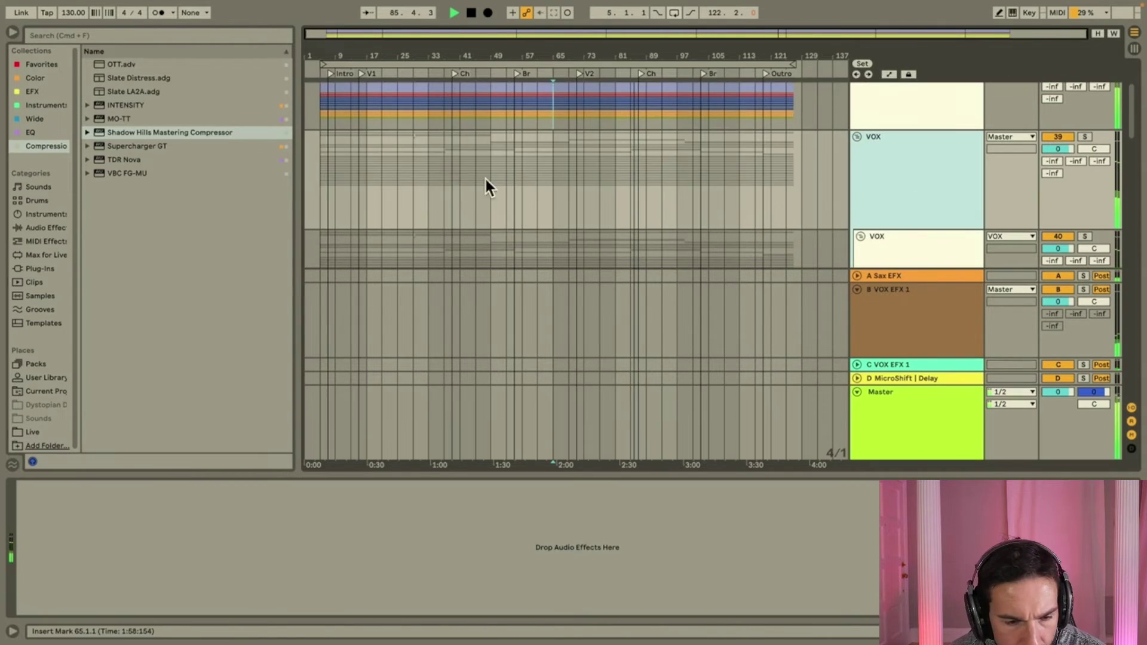
{"action": "left_click", "coordinate": [1058, 137]}
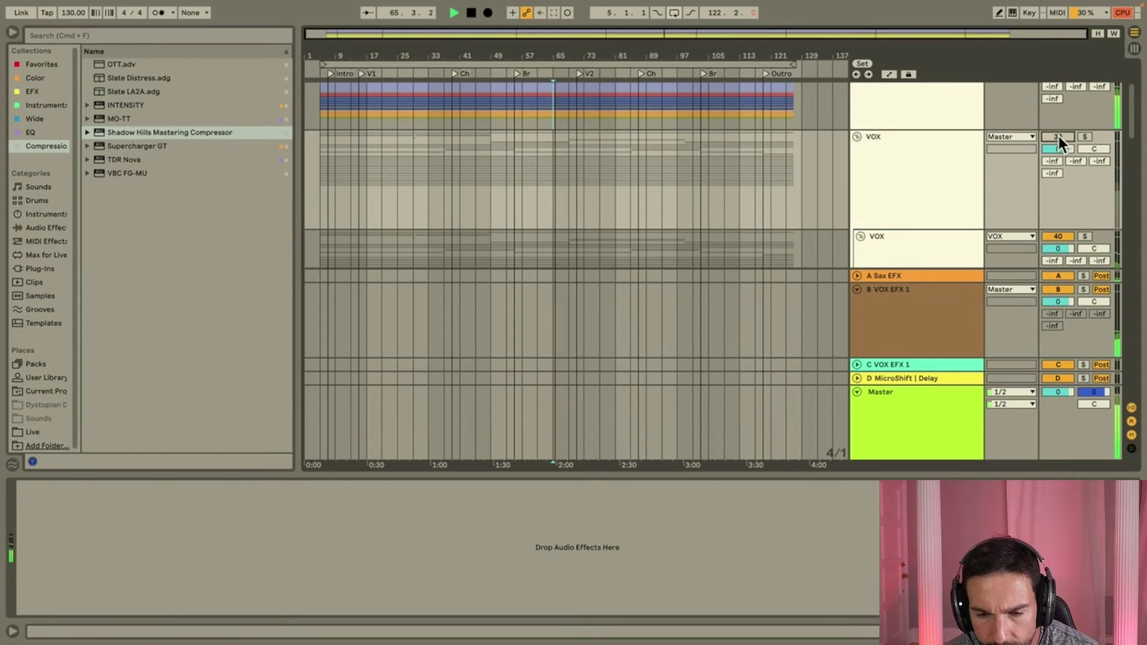
{"action": "left_click", "coordinate": [597, 201]}
{"action": "left_click", "coordinate": [597, 202]}
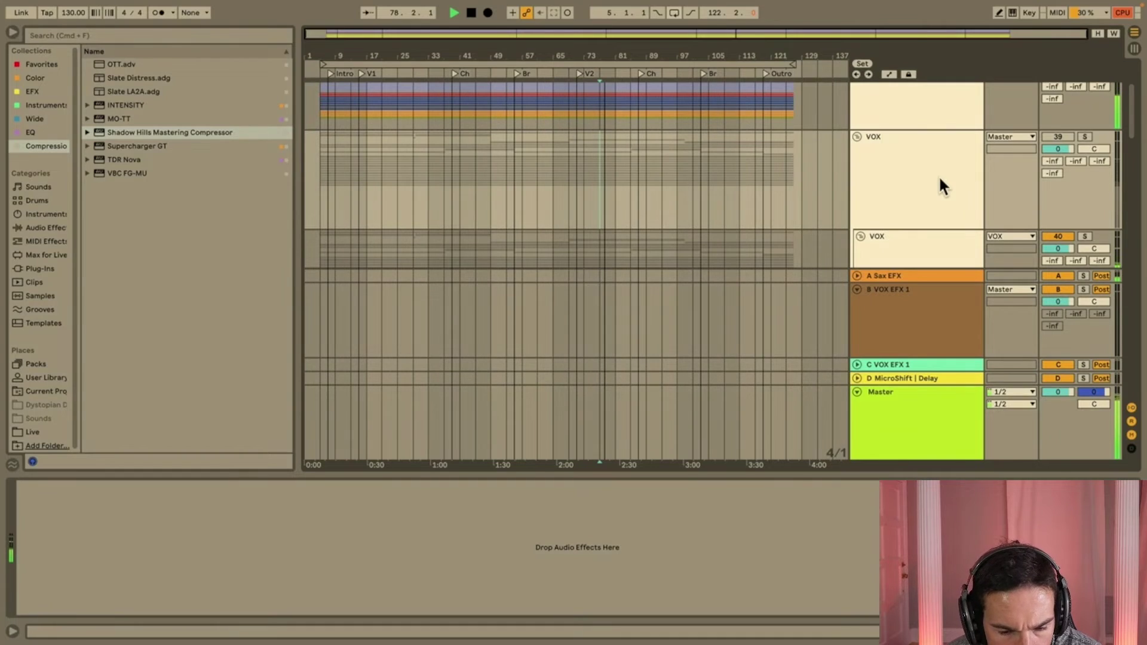
{"action": "left_click", "coordinate": [909, 425]}
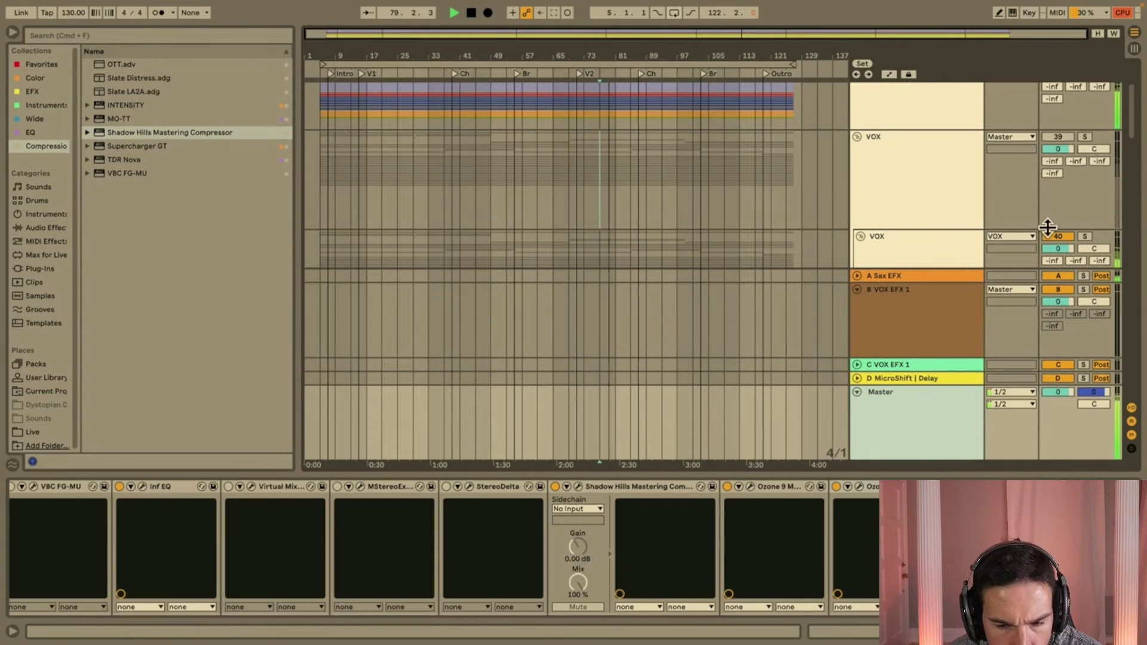
{"action": "left_click", "coordinate": [882, 230]}
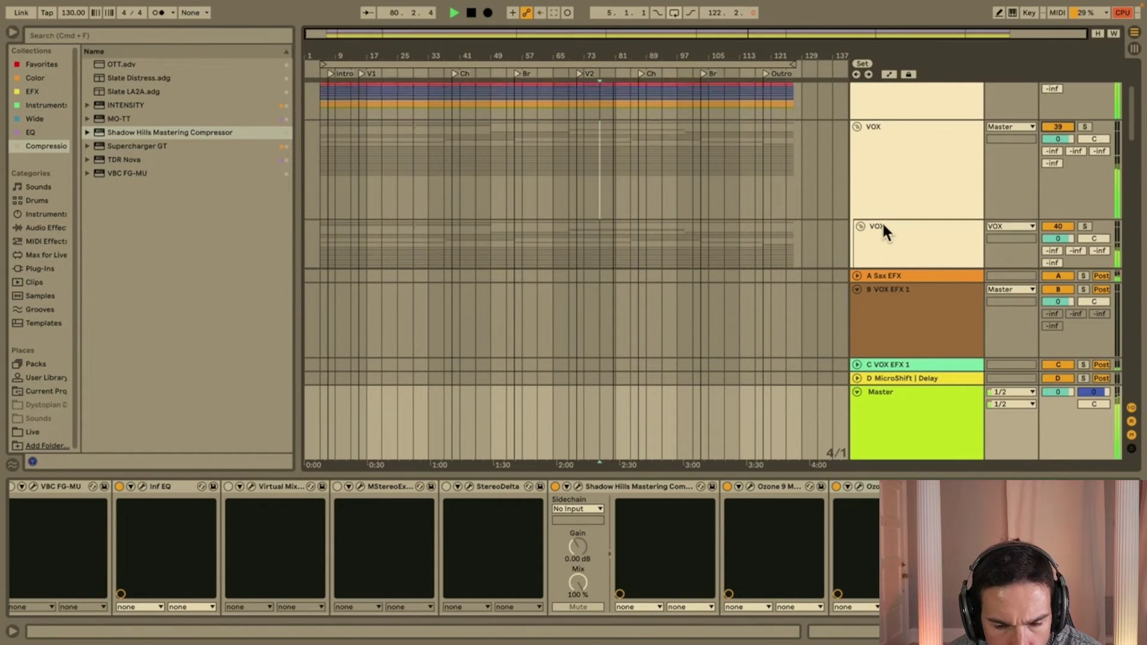
Set the upper-mid EQ gain of bx_console N on track 44 Verses to +4.4 dB while playing from bar 77.
{"action": "scroll", "coordinate": [909, 192], "scroll_direction": "down", "scroll_amount": 4}
{"action": "scroll", "coordinate": [908, 192], "scroll_direction": "down", "scroll_amount": 3}
{"action": "scroll", "coordinate": [908, 192], "scroll_direction": "up", "scroll_amount": 3}
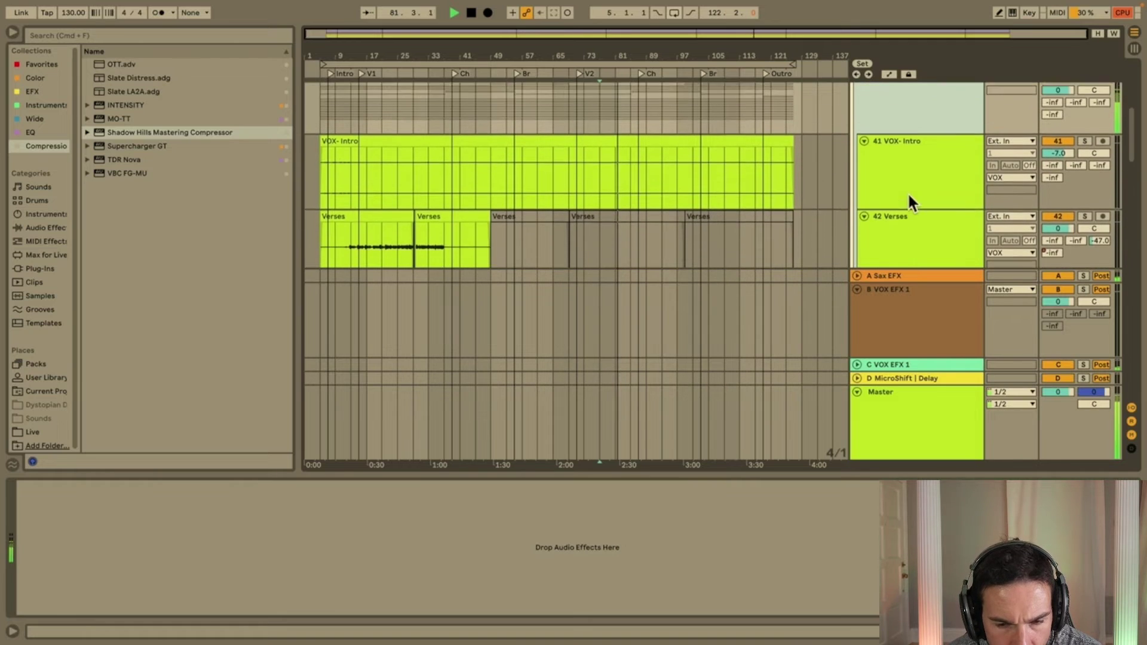
{"action": "scroll", "coordinate": [908, 192], "scroll_direction": "down", "scroll_amount": 2}
{"action": "scroll", "coordinate": [909, 191], "scroll_direction": "down", "scroll_amount": 5}
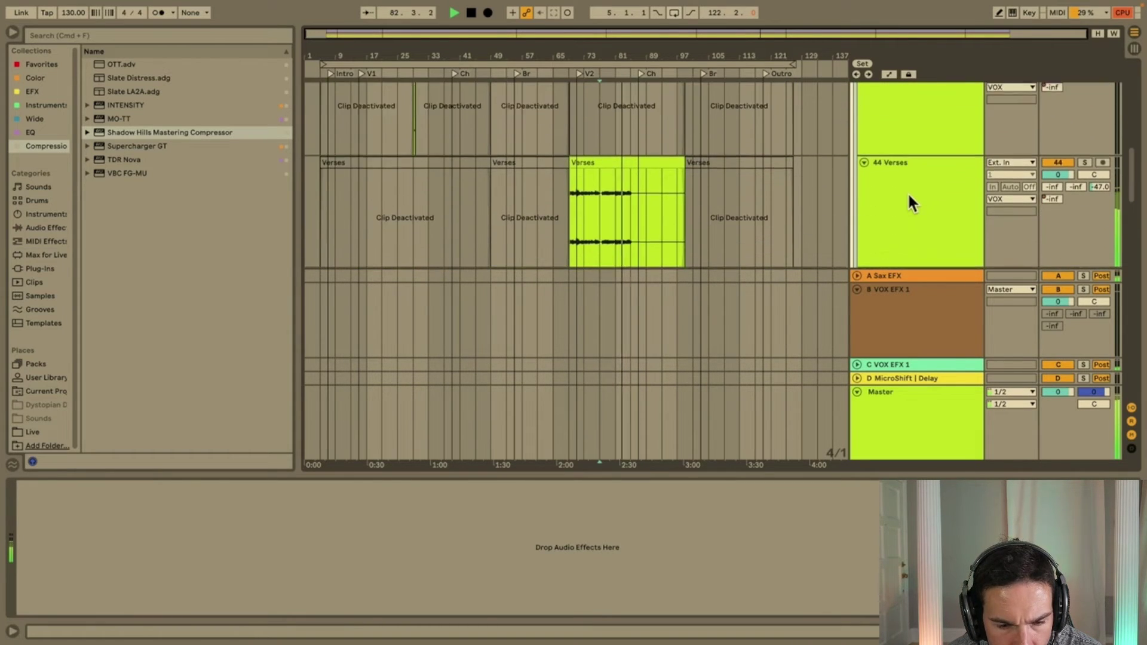
{"action": "left_click", "coordinate": [911, 188]}
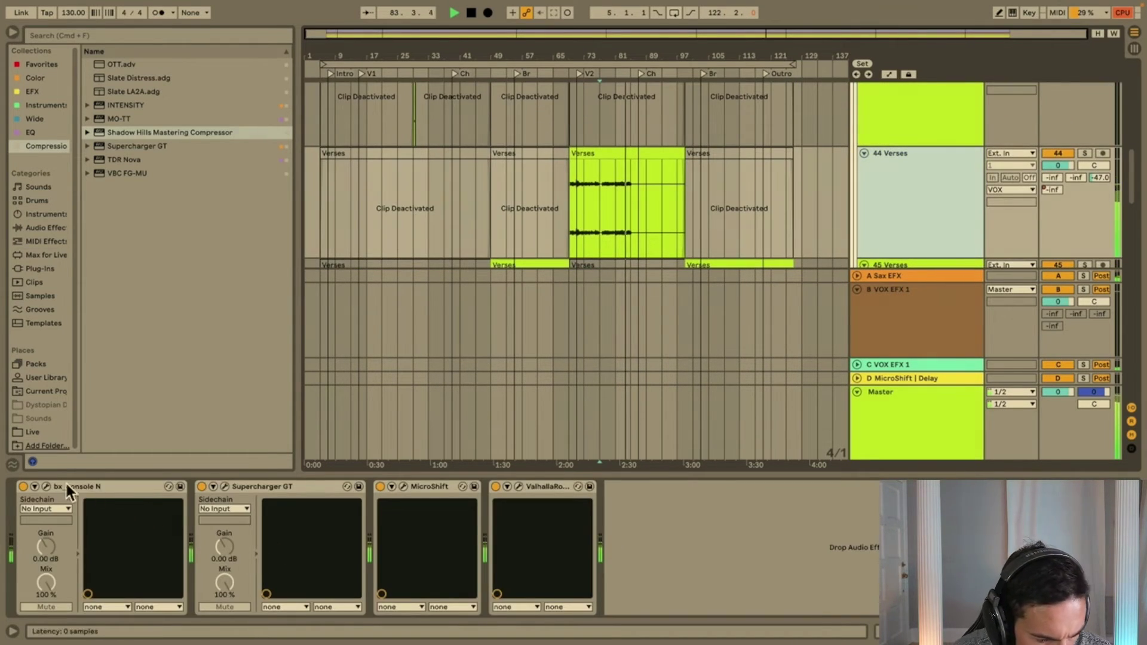
{"action": "left_click", "coordinate": [45, 486]}
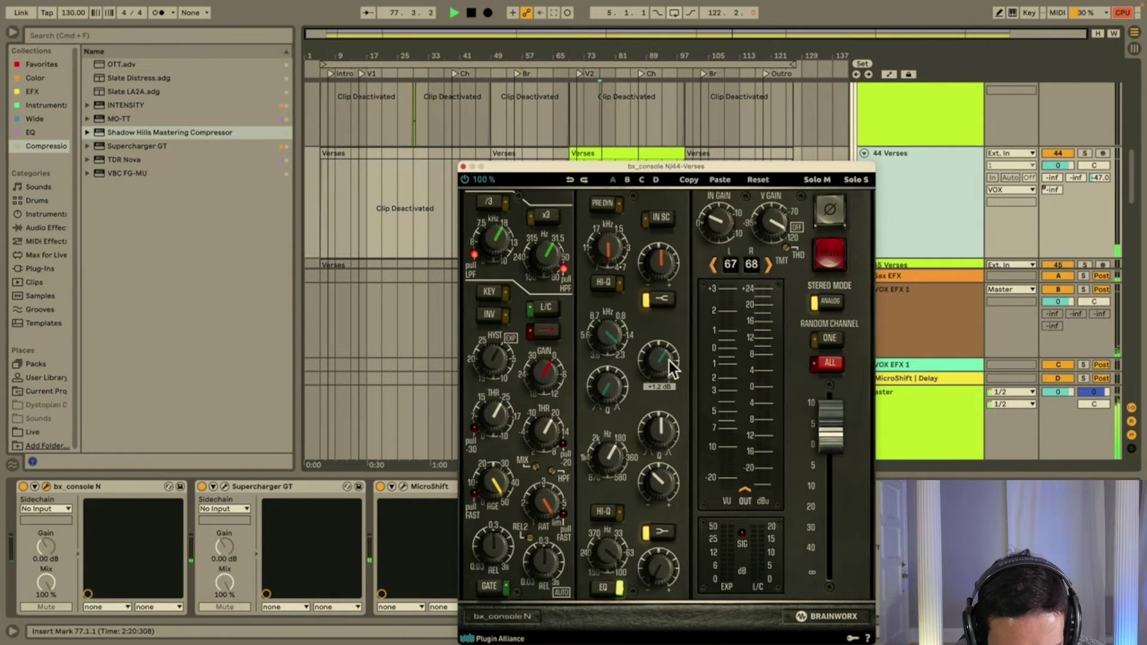
{"action": "left_click_drag", "start_coordinate": [670, 361], "coordinate": [674, 355]}
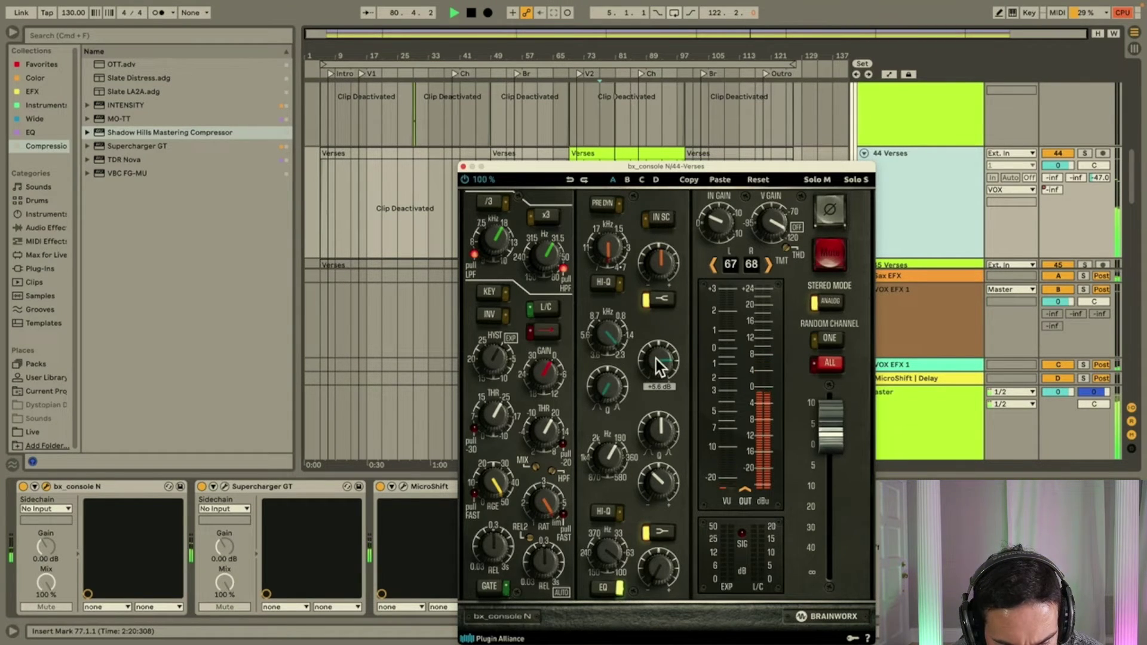
{"action": "left_click_drag", "start_coordinate": [656, 360], "coordinate": [656, 363]}
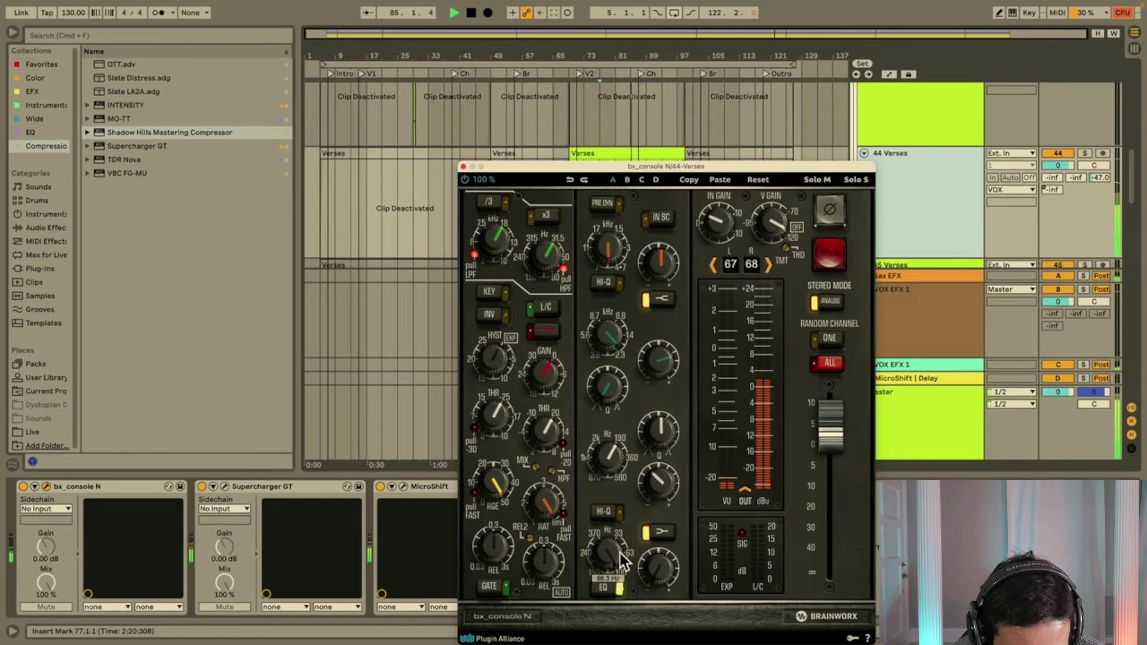
{"action": "left_click_drag", "start_coordinate": [620, 554], "coordinate": [621, 553]}
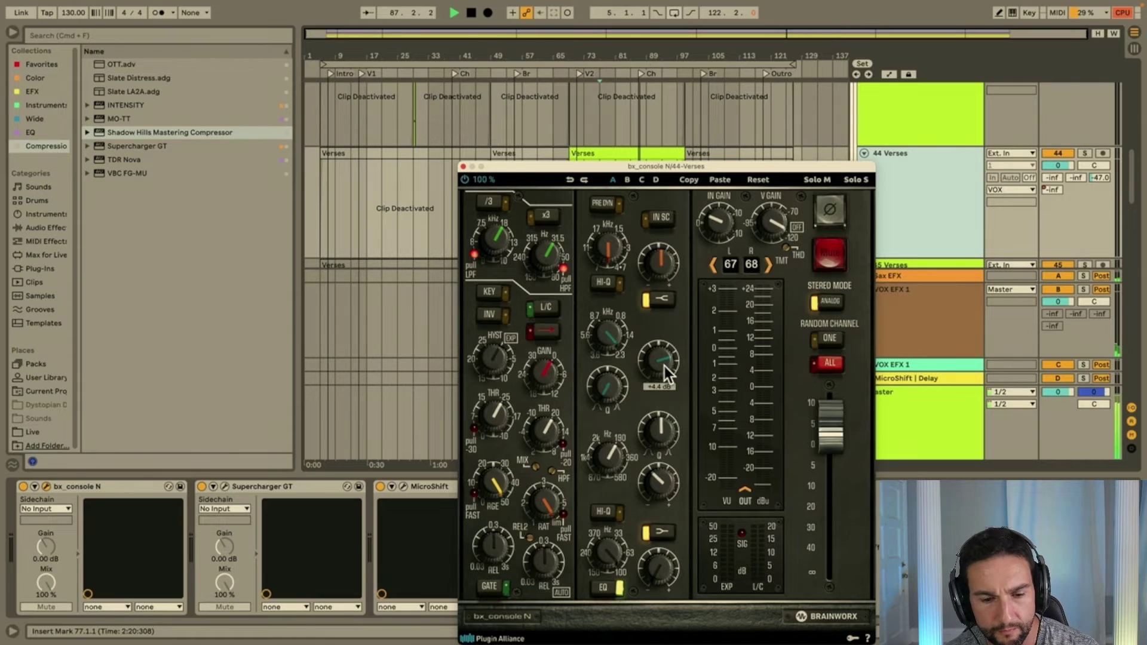
{"action": "left_click", "coordinate": [463, 167]}
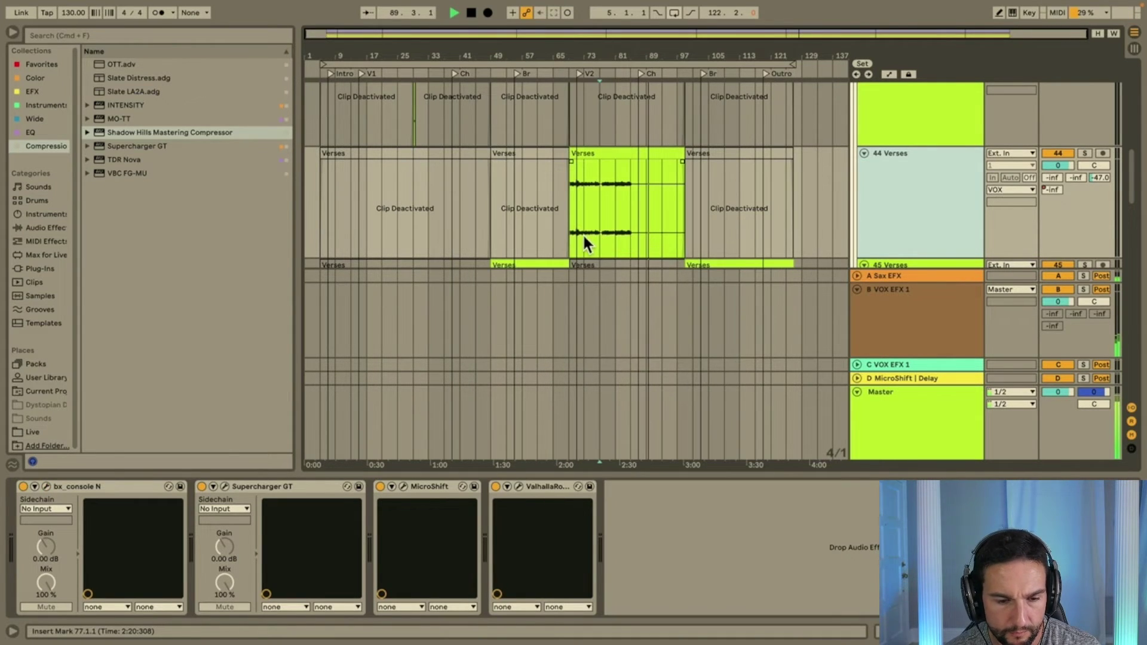
Play the first verse from bar 21 to compare its vocals with the second verse on track 44 Verses.
{"action": "scroll", "coordinate": [582, 234], "scroll_direction": "down", "scroll_amount": 3}
{"action": "scroll", "coordinate": [560, 224], "scroll_direction": "down", "scroll_amount": 1}
{"action": "scroll", "coordinate": [561, 225], "scroll_direction": "up", "scroll_amount": 2}
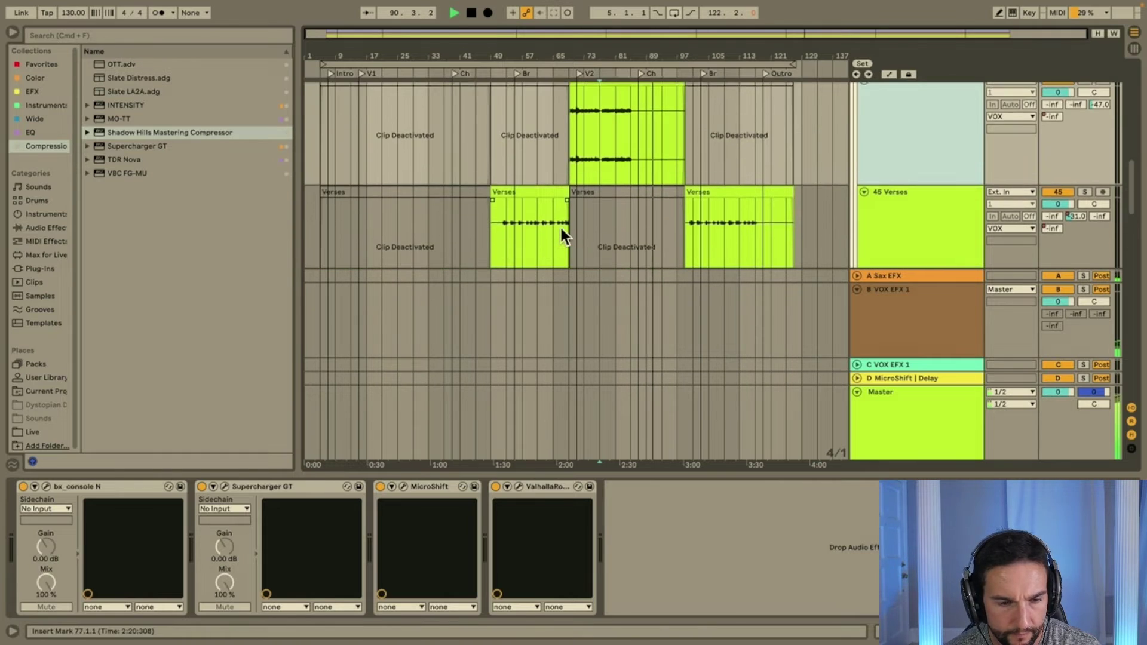
{"action": "scroll", "coordinate": [560, 225], "scroll_direction": "up", "scroll_amount": 2}
{"action": "left_click", "coordinate": [381, 130]}
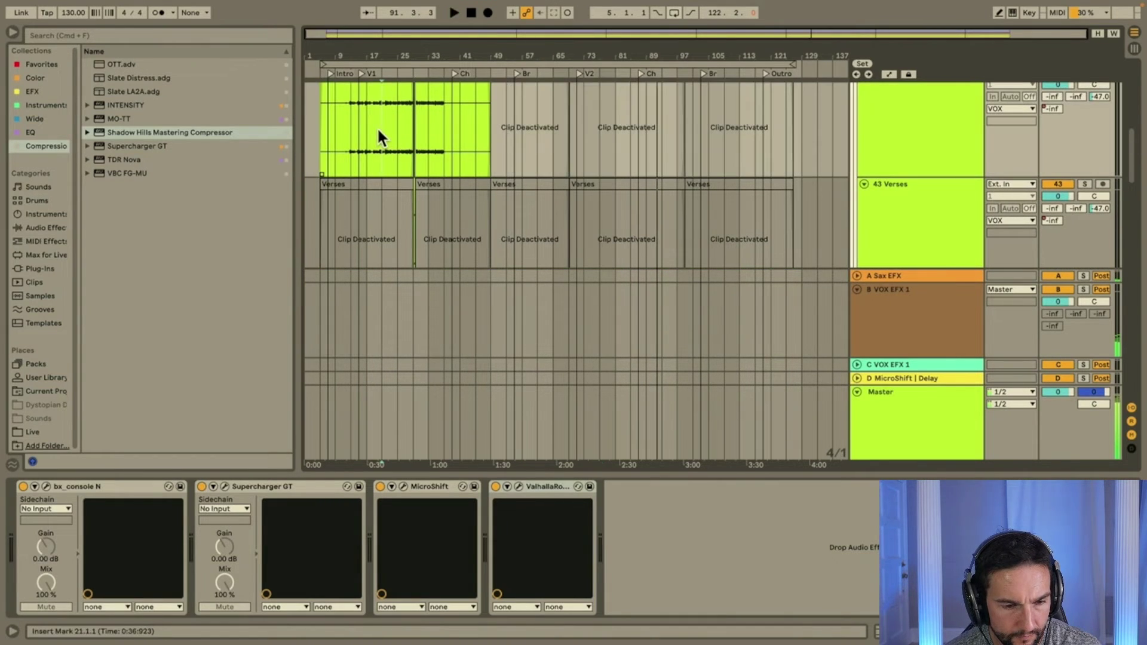
{"action": "scroll", "coordinate": [513, 135], "scroll_direction": "down", "scroll_amount": 2}
{"action": "scroll", "coordinate": [514, 135], "scroll_direction": "down", "scroll_amount": 2}
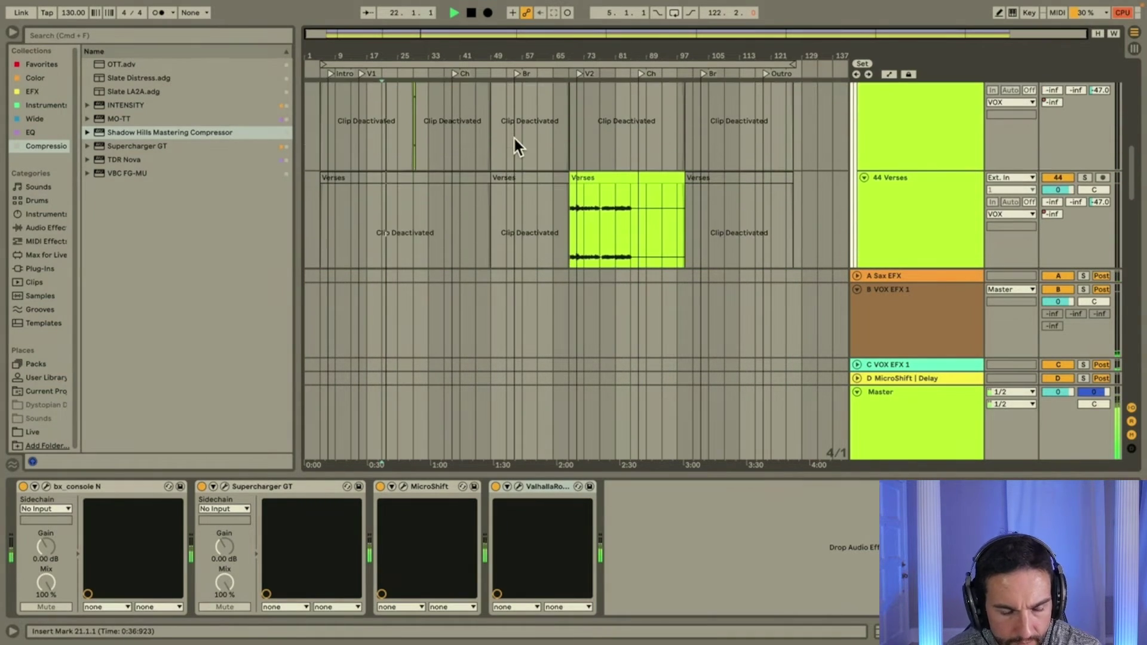
Set the upper-mid EQ gain of bx_console N on track 44 Verses to +3.6 dB while playing from bar 81.
{"action": "left_click", "coordinate": [612, 232]}
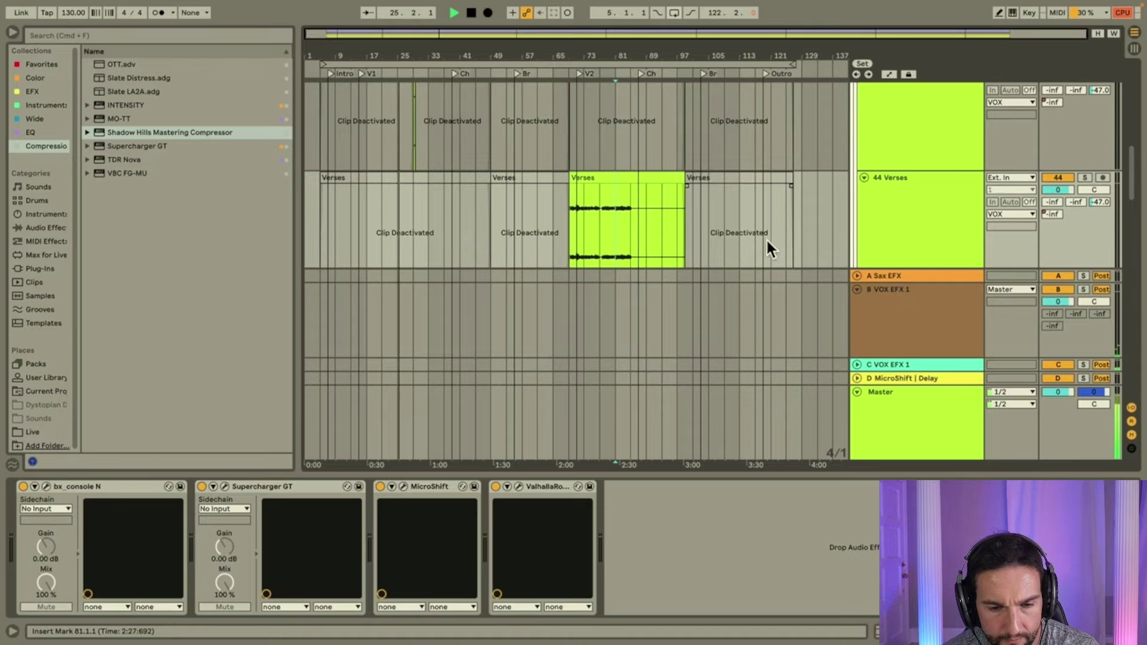
{"action": "key", "text": "space"}
{"action": "key", "text": "space"}
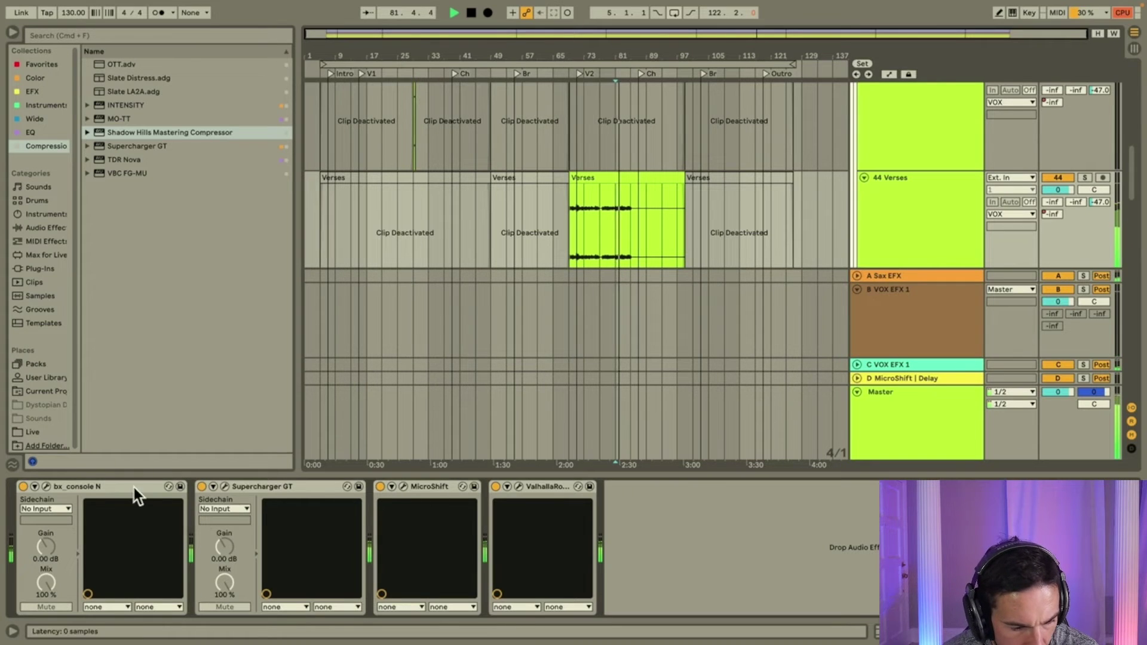
{"action": "left_click", "coordinate": [46, 485]}
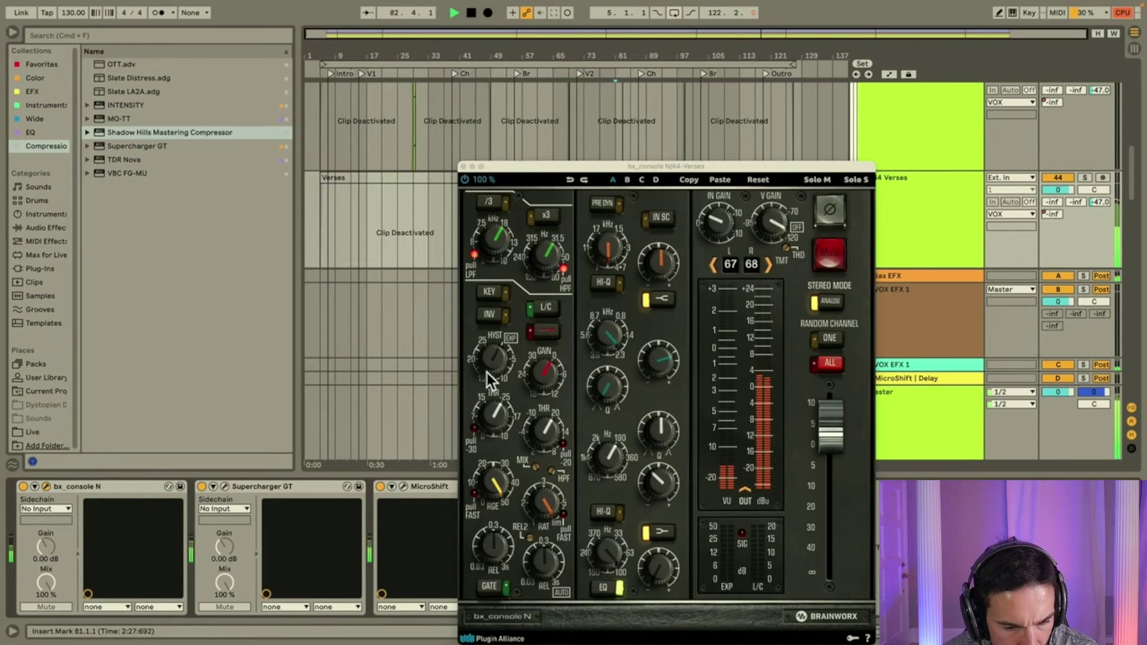
{"action": "left_click", "coordinate": [654, 359]}
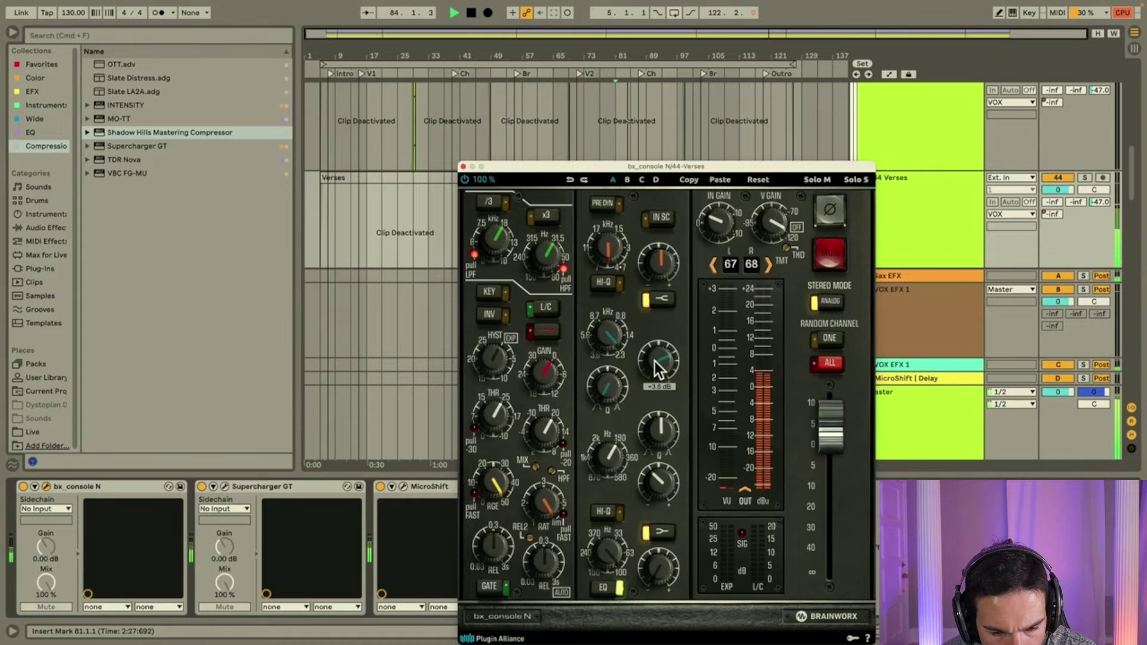
{"action": "left_click", "coordinate": [463, 167]}
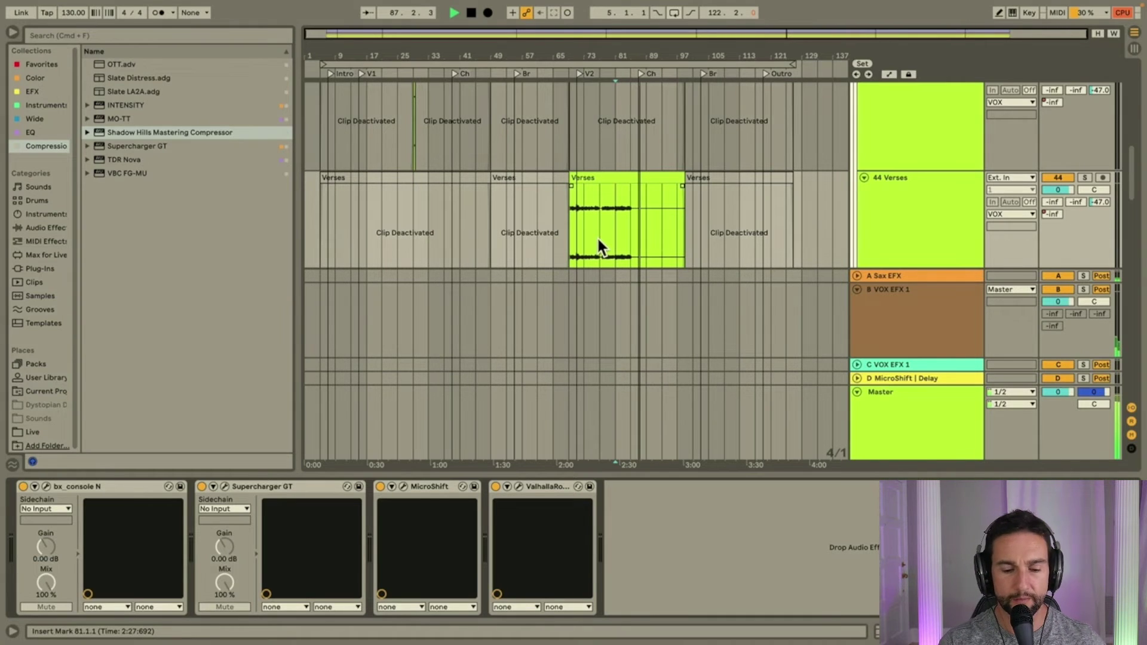
{"action": "key", "text": "space"}
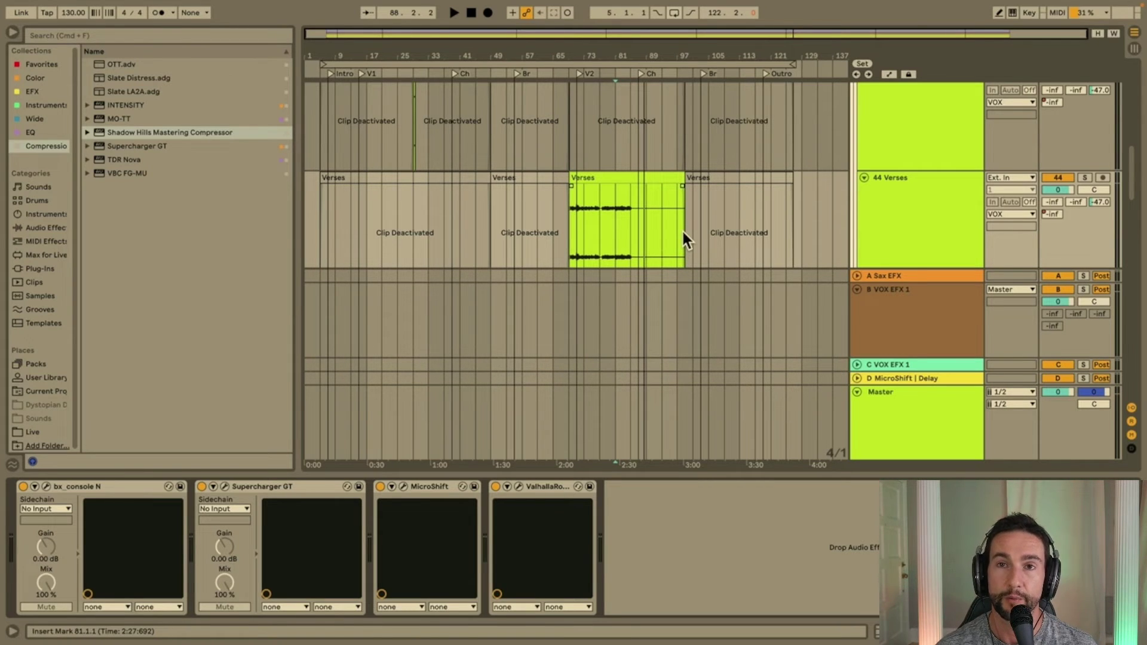
Play the soloed reference track from bar 77 and unsolo it during playback to compare it with the mix.
{"action": "scroll", "coordinate": [683, 232], "scroll_direction": "up", "scroll_amount": 10}
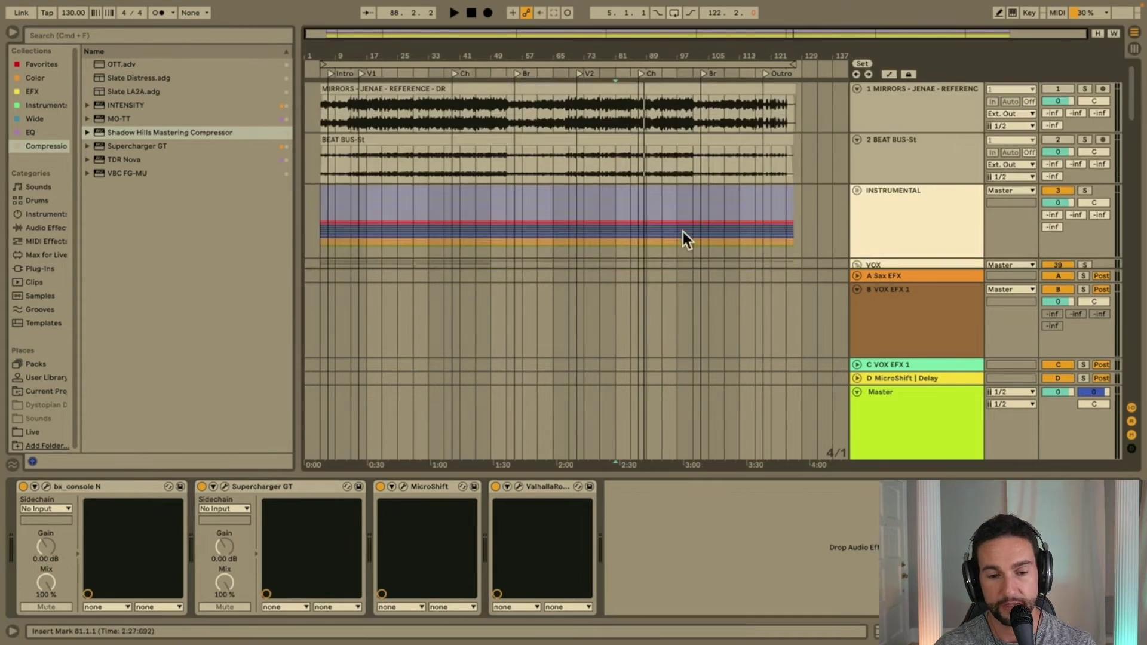
{"action": "left_click", "coordinate": [603, 111]}
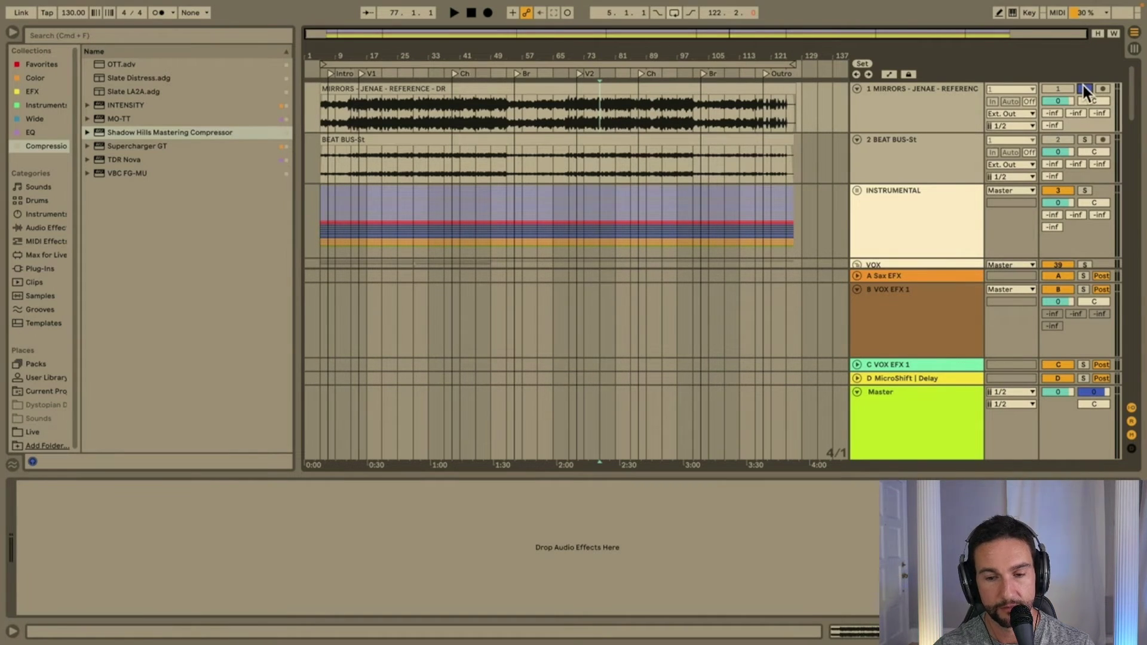
{"action": "key", "text": "space"}
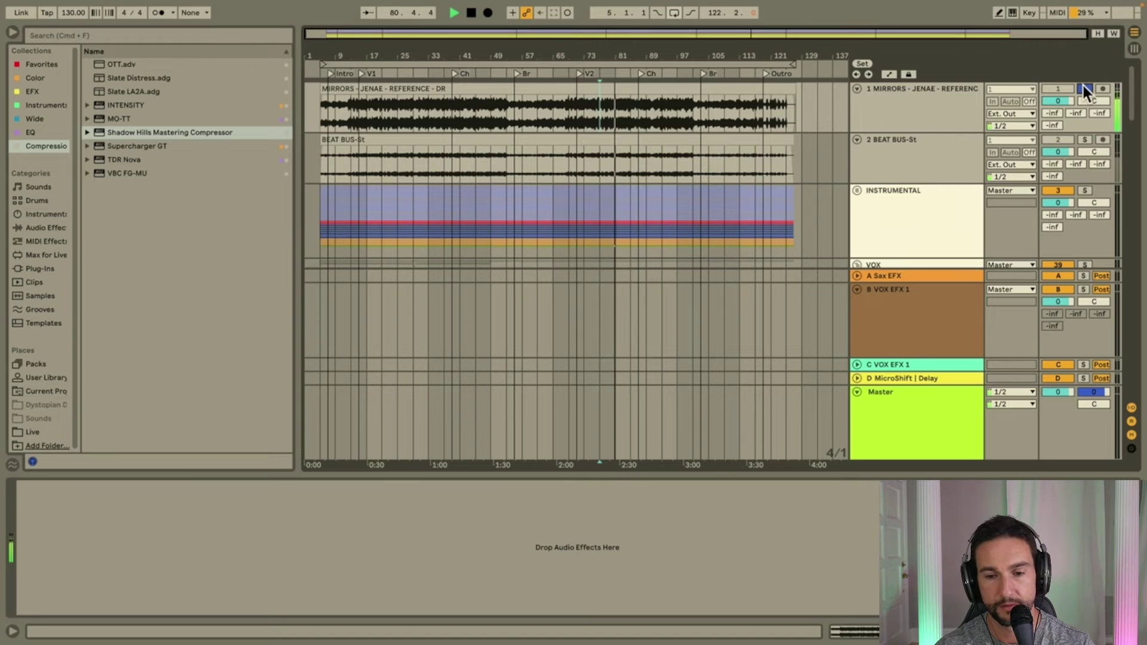
{"action": "left_click", "coordinate": [1084, 88]}
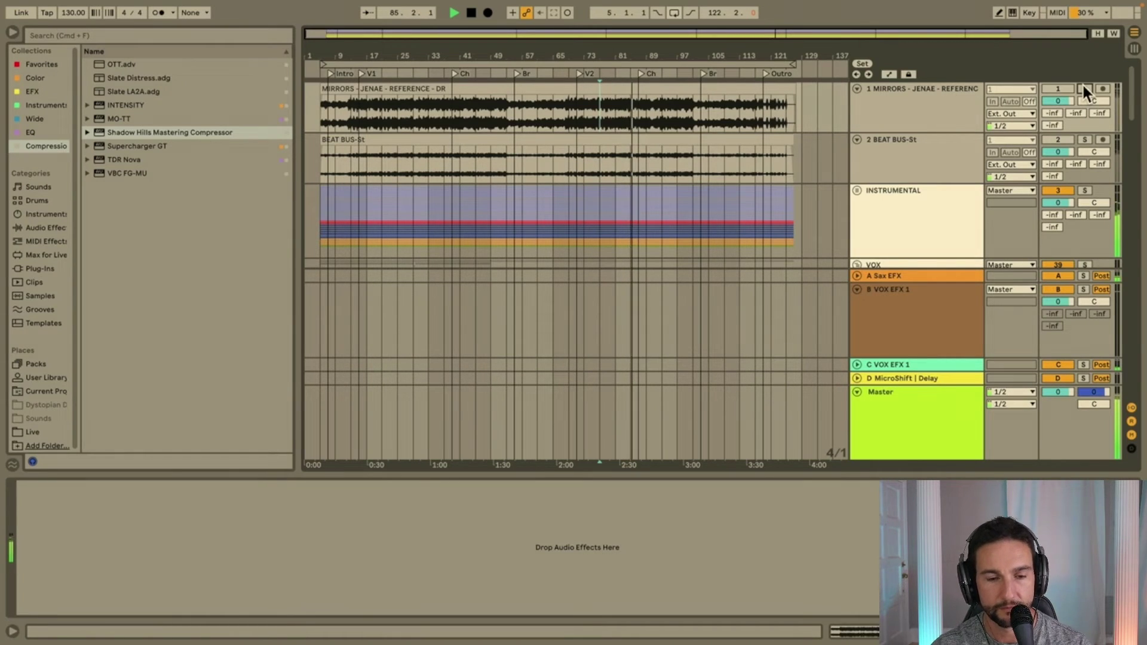
{"action": "key", "text": "space"}
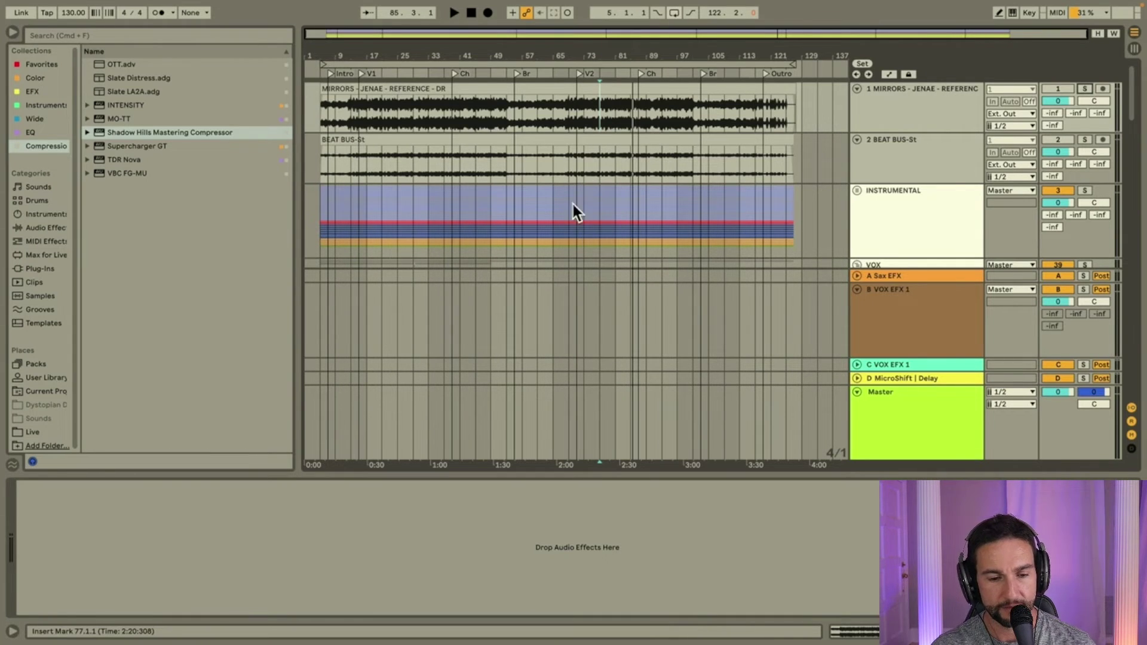
Unfold the INSTRUMENTAL group and its DRUMS subgroup to reach the individual drum tracks.
{"action": "scroll", "coordinate": [572, 204], "scroll_direction": "down", "scroll_amount": 3}
{"action": "left_click", "coordinate": [917, 163]}
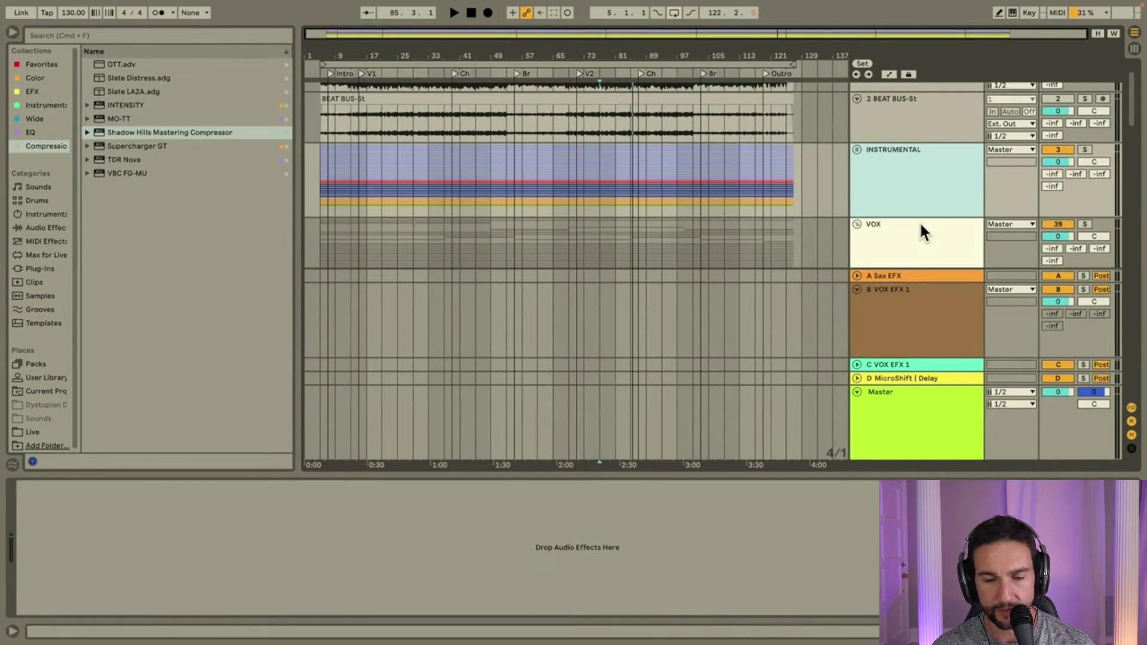
{"action": "scroll", "coordinate": [914, 166], "scroll_direction": "down", "scroll_amount": 3}
{"action": "left_click", "coordinate": [857, 114]}
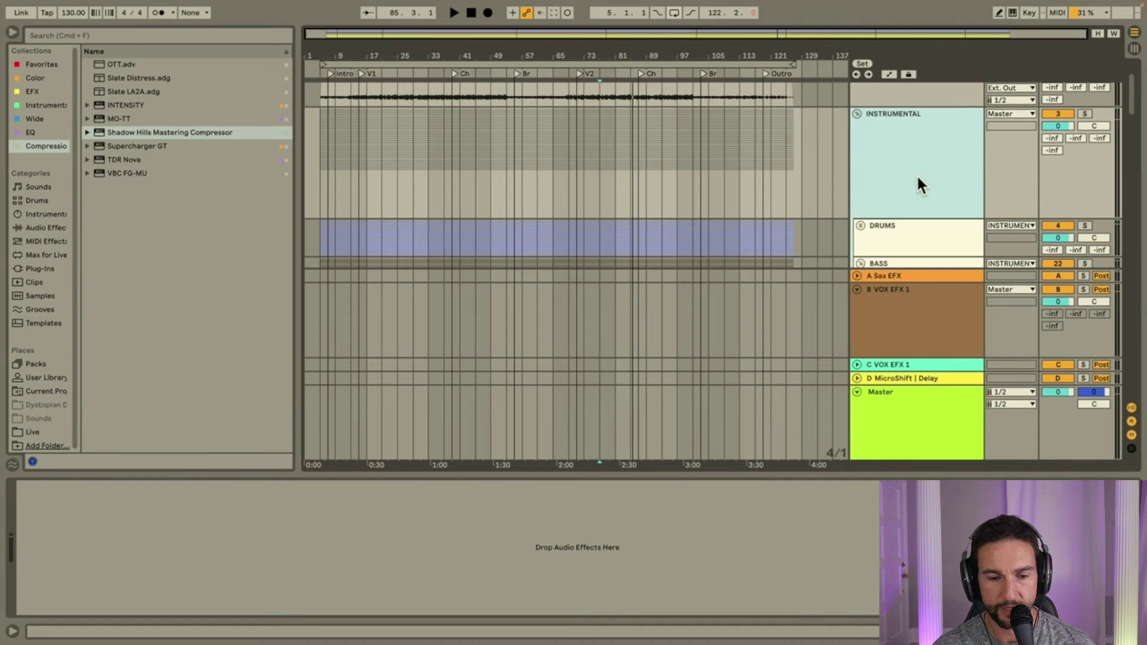
{"action": "scroll", "coordinate": [916, 174], "scroll_direction": "down", "scroll_amount": 5}
{"action": "left_click", "coordinate": [902, 111]}
{"action": "scroll", "coordinate": [874, 105], "scroll_direction": "up", "scroll_amount": 1}
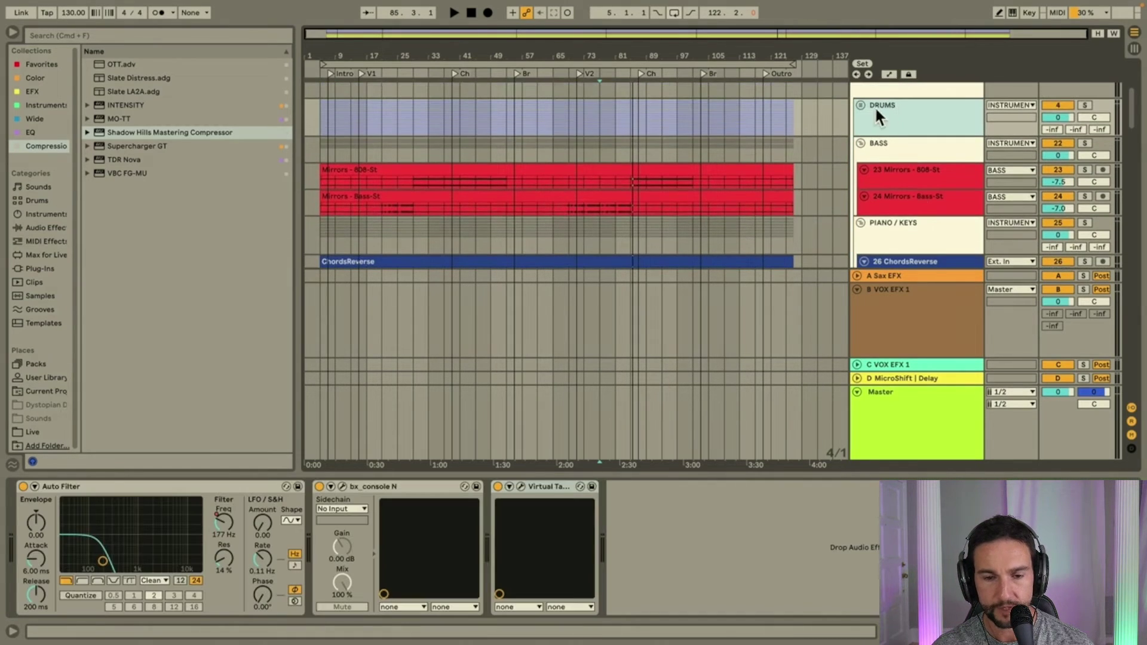
{"action": "left_click", "coordinate": [860, 102]}
{"action": "scroll", "coordinate": [690, 182], "scroll_direction": "up", "scroll_amount": 3}
{"action": "scroll", "coordinate": [689, 181], "scroll_direction": "down", "scroll_amount": 3}
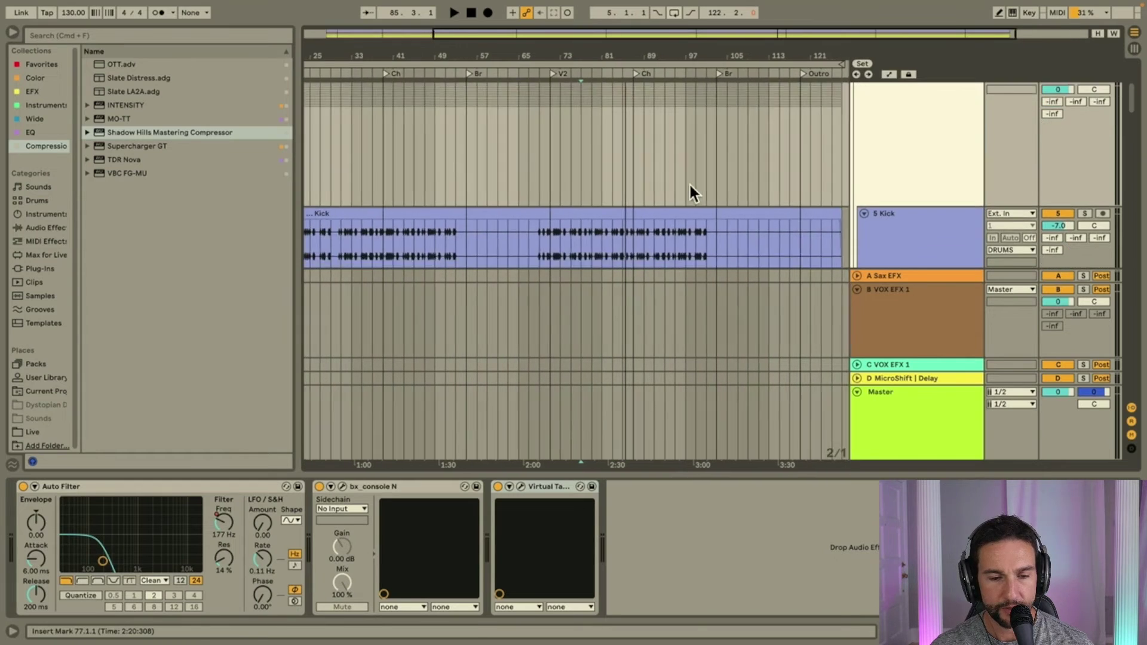
Examine the bx_console N settings on track 5 Kick and close the plug-in window.
{"action": "scroll", "coordinate": [690, 185], "scroll_direction": "left", "scroll_amount": 4}
{"action": "left_click", "coordinate": [938, 175]}
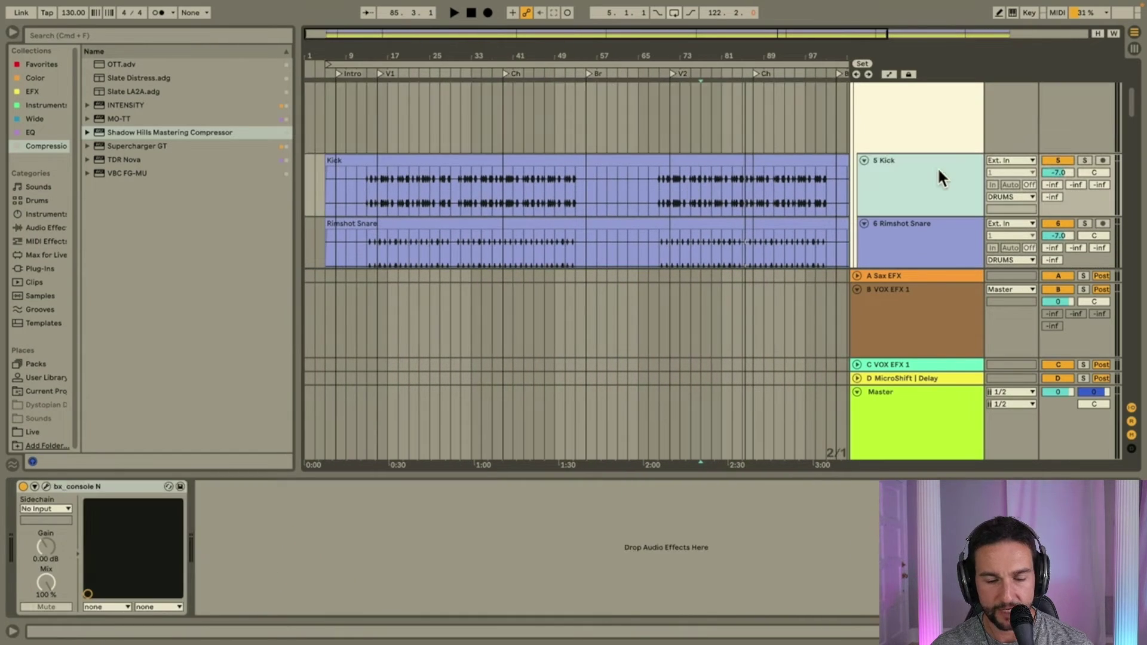
{"action": "left_click", "coordinate": [46, 486]}
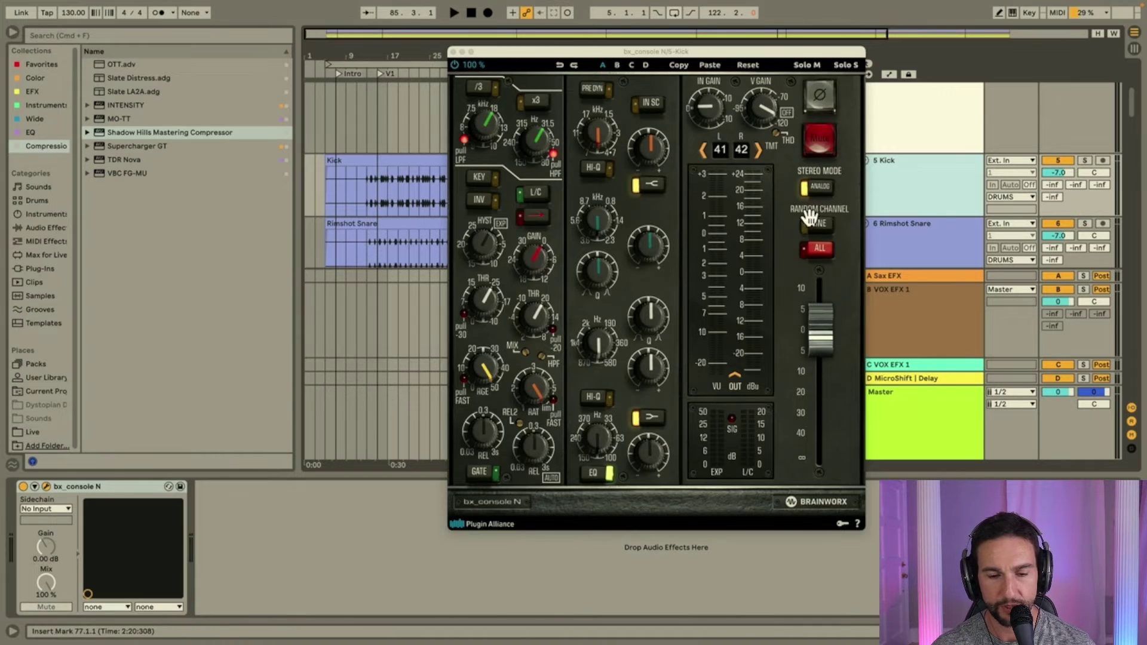
{"action": "left_click", "coordinate": [454, 52]}
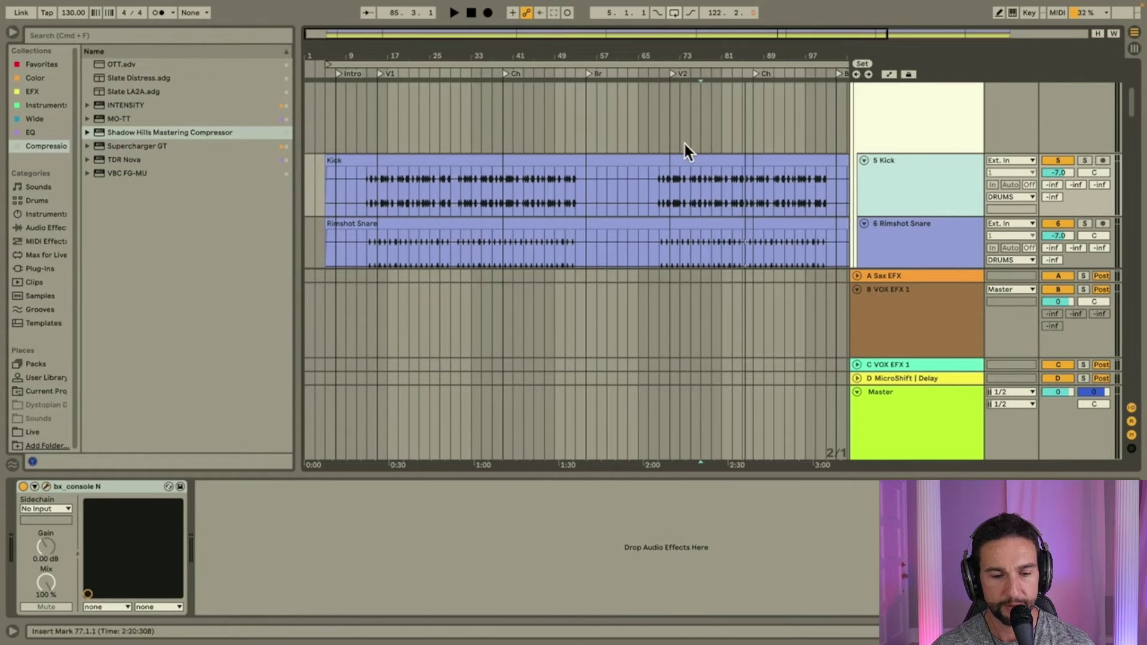
Open bx_console N on track 6 Rimshot Snare and play the track soloed from bar 17.
{"action": "left_click", "coordinate": [932, 231]}
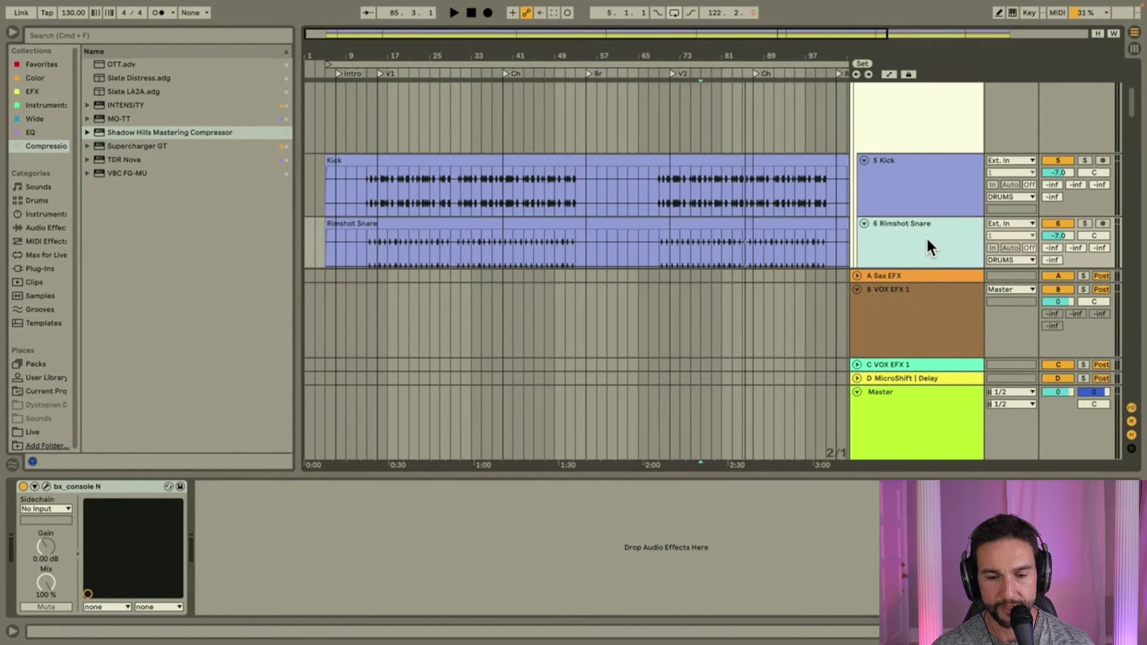
{"action": "left_click", "coordinate": [45, 486]}
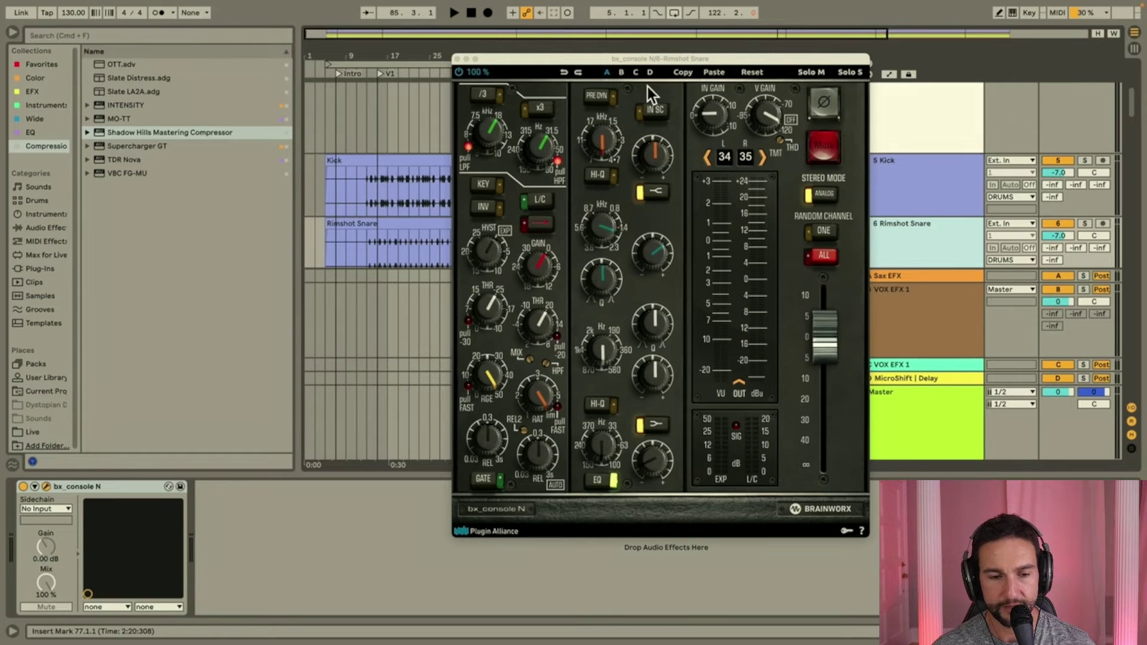
{"action": "left_click_drag", "start_coordinate": [649, 59], "coordinate": [789, 293]}
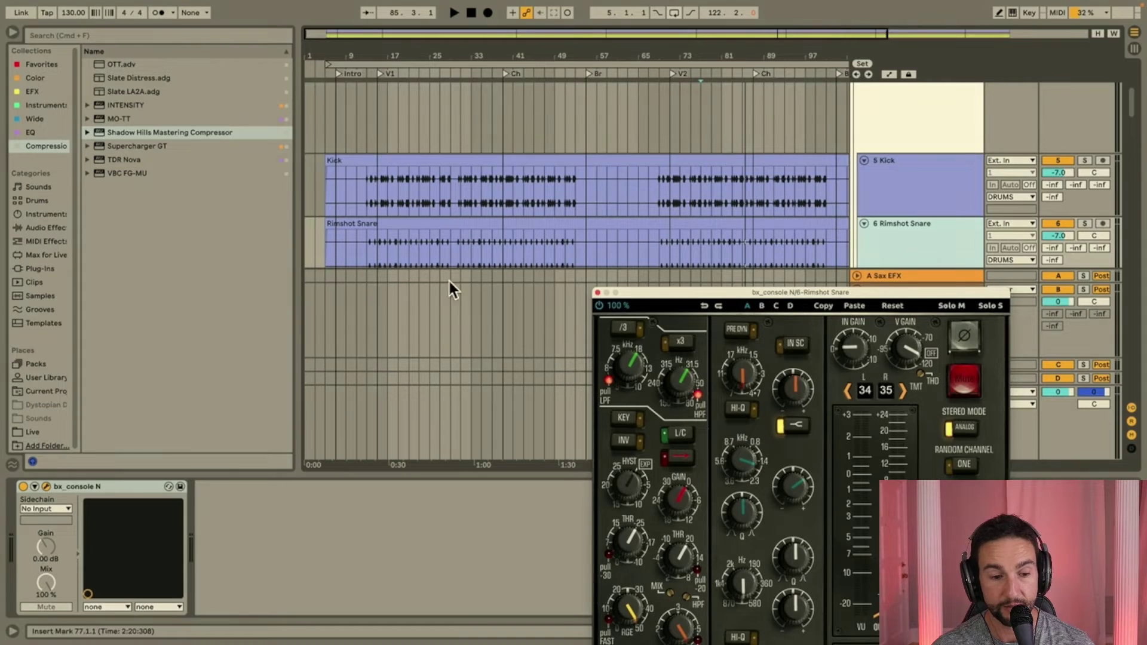
{"action": "left_click", "coordinate": [389, 252]}
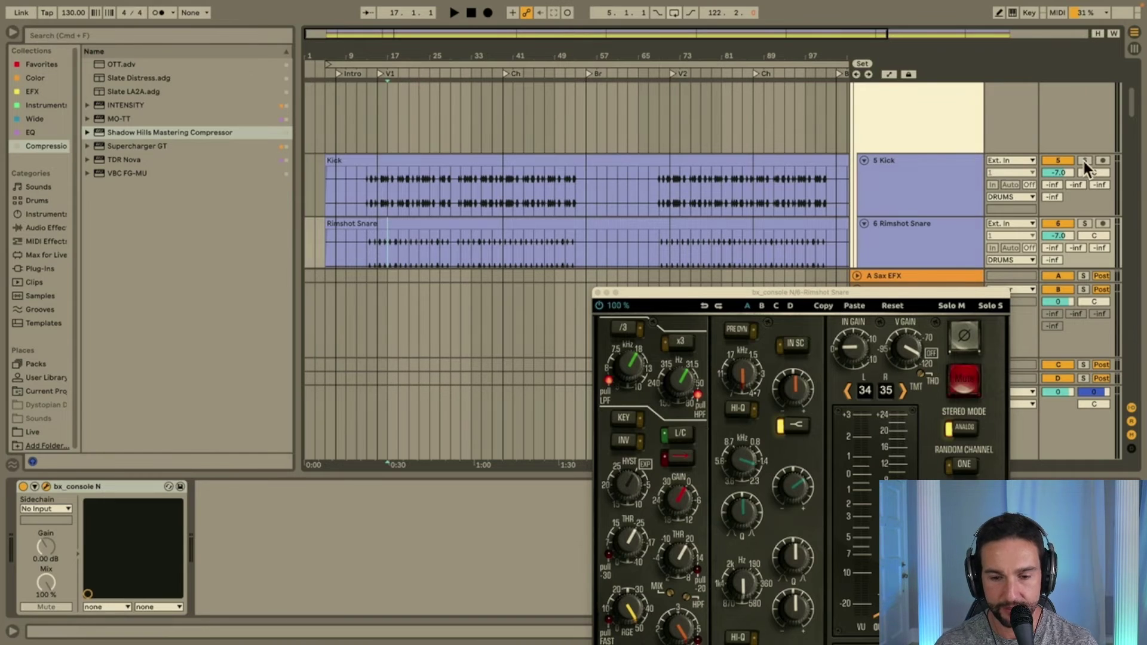
{"action": "key", "text": "space"}
{"action": "left_click", "coordinate": [1085, 224]}
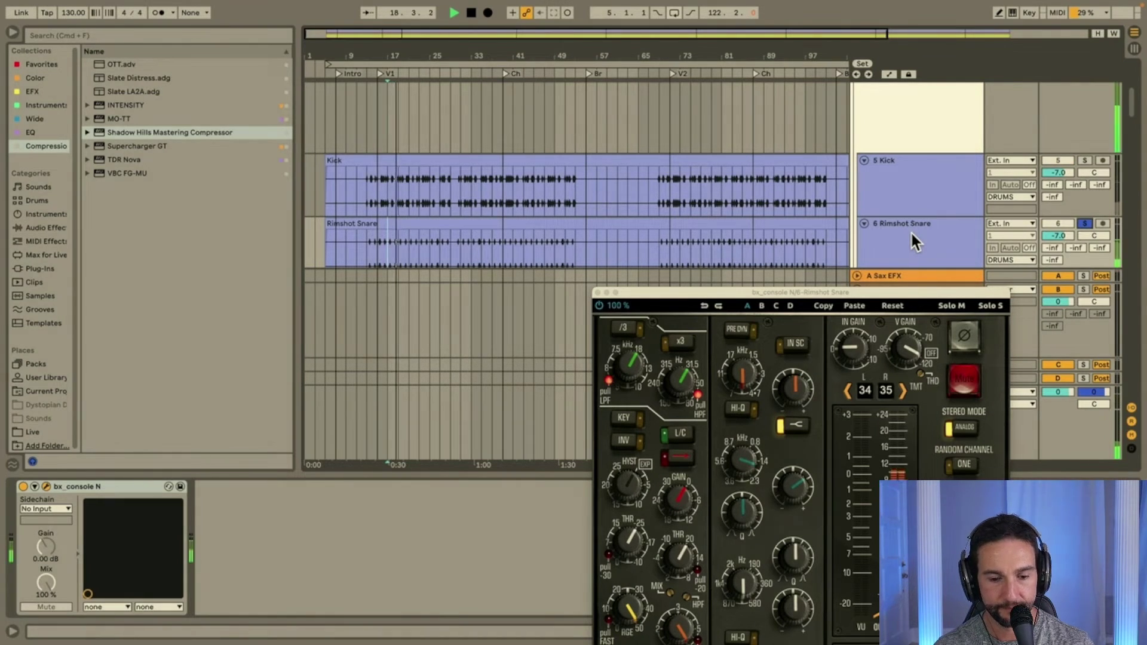
{"action": "key", "text": "space"}
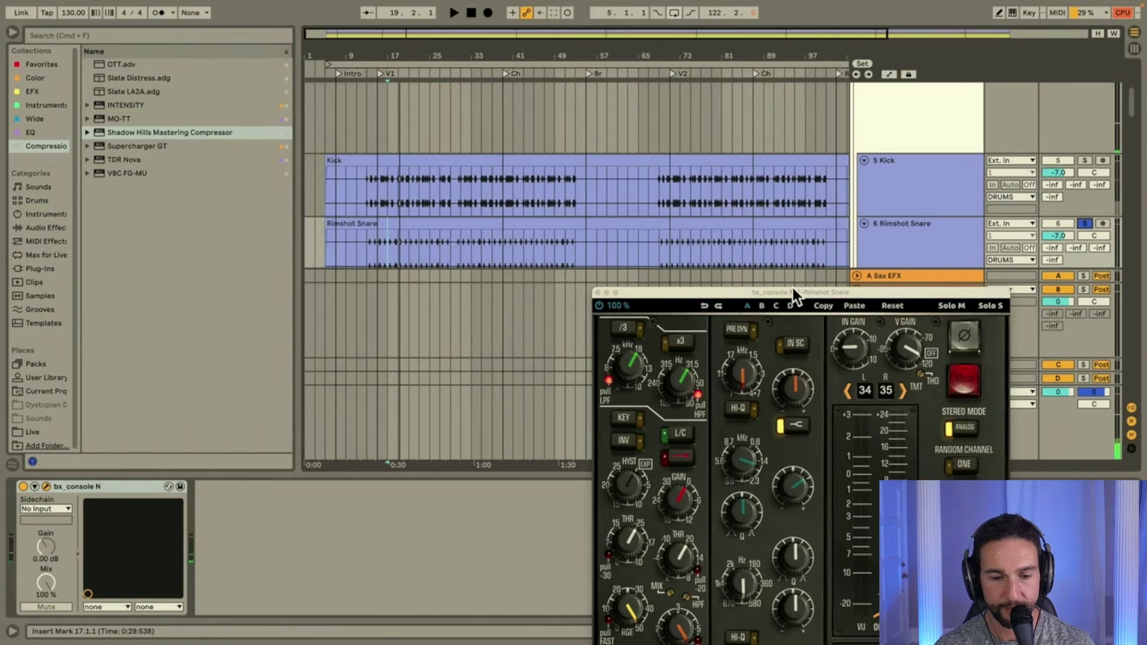
Compare the soloed Rimshot Snare with its bx_console N bypassed and enabled, leaving the plug-in on.
{"action": "left_click_drag", "start_coordinate": [793, 289], "coordinate": [799, 270]}
{"action": "left_click", "coordinate": [21, 487]}
{"action": "key", "text": "space"}
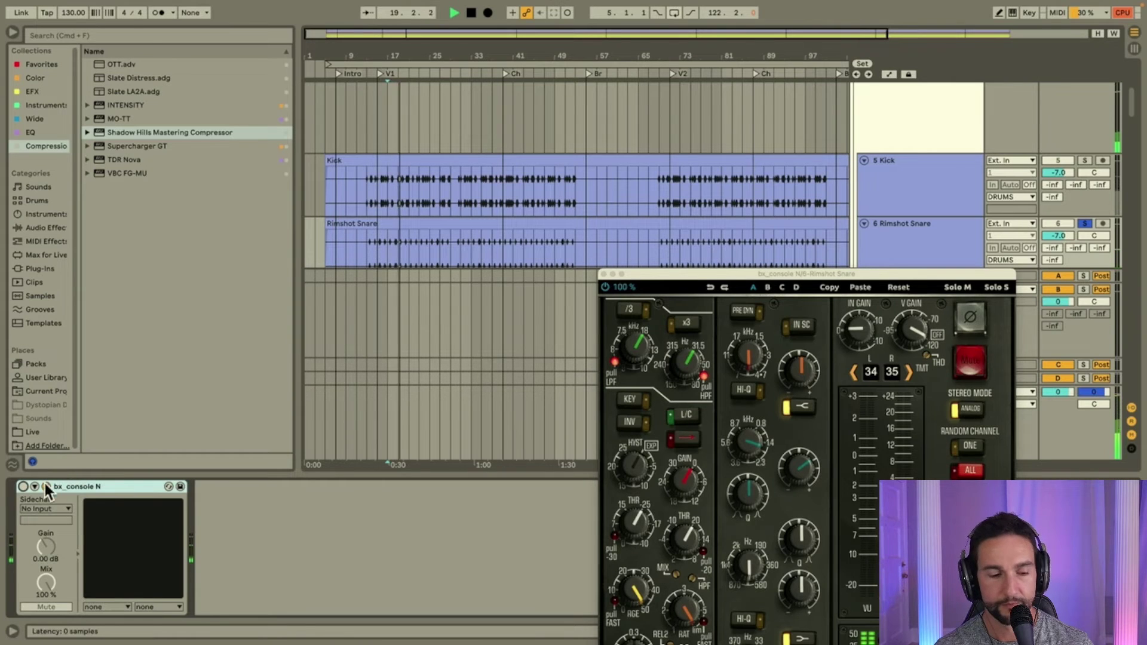
{"action": "left_click", "coordinate": [22, 487]}
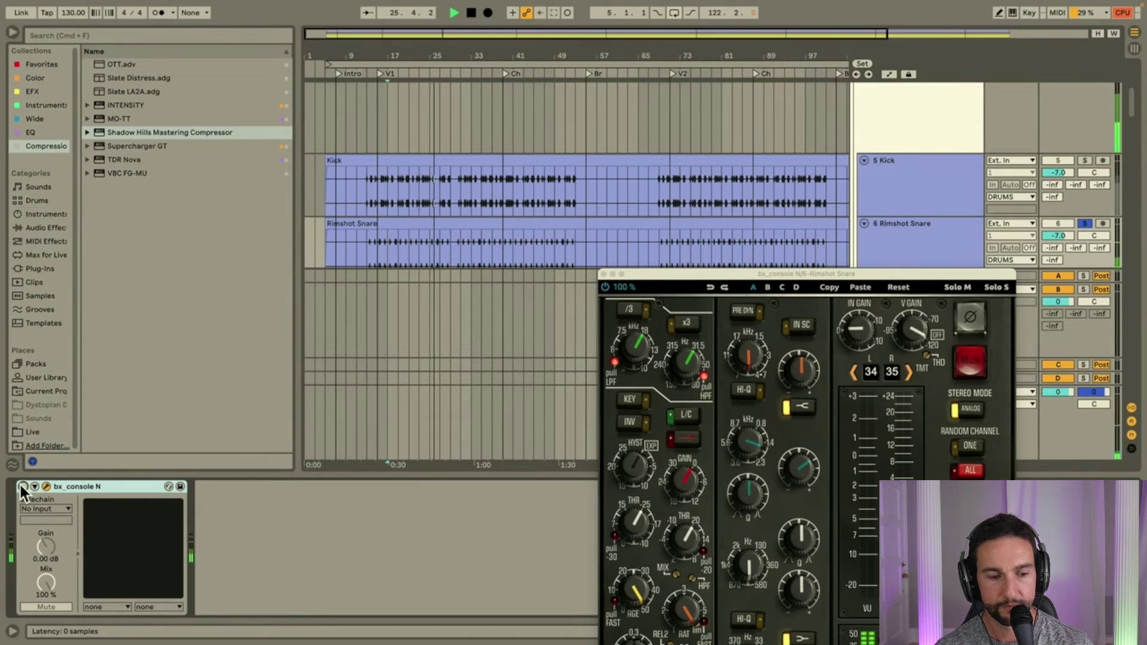
{"action": "key", "text": "space"}
{"action": "left_click", "coordinate": [22, 486]}
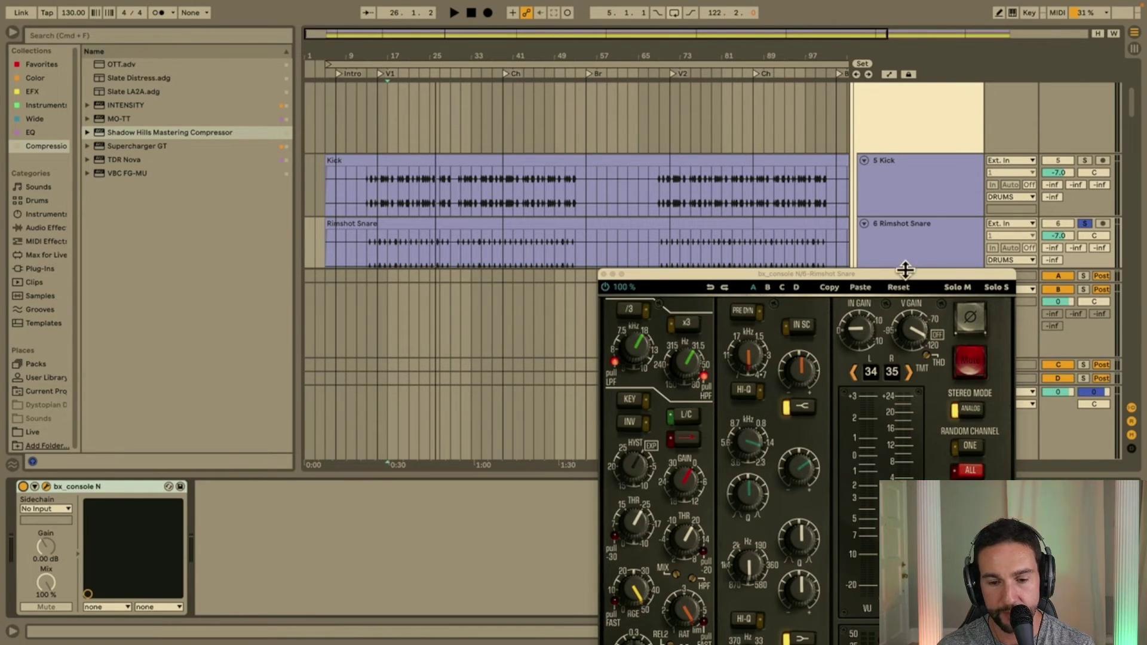
Examine the low-band EQ of bx_console N on Rimshot Snare, unsolo the track and close the plug-in window.
{"action": "left_click_drag", "start_coordinate": [905, 270], "coordinate": [799, 18]}
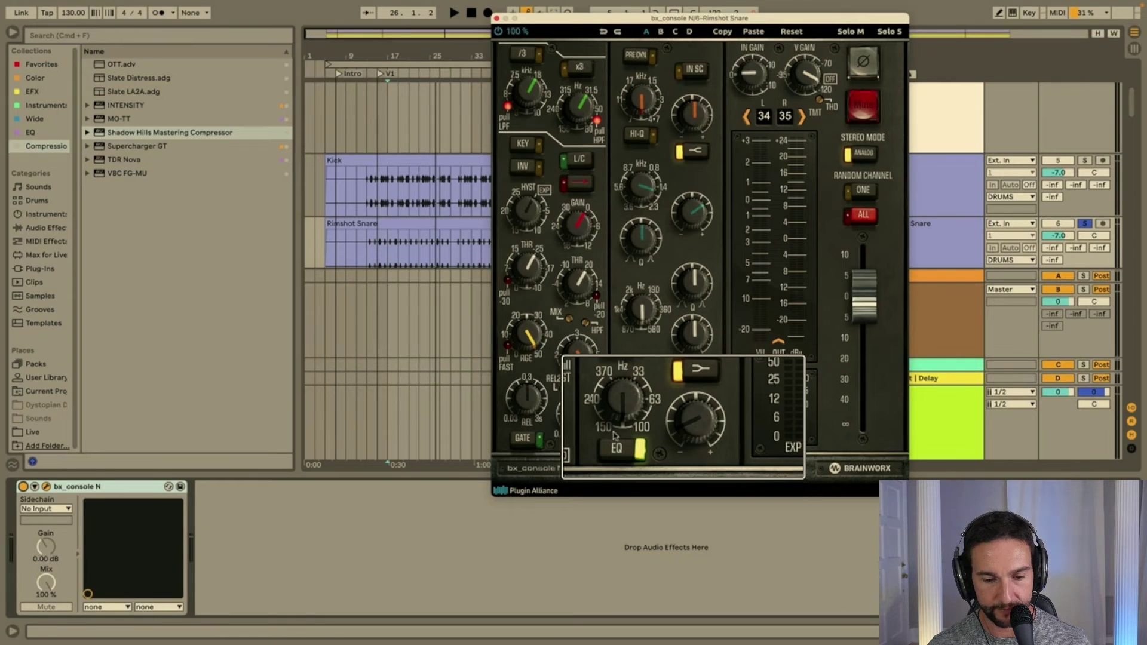
{"action": "mouse_move", "coordinate": [623, 411]}
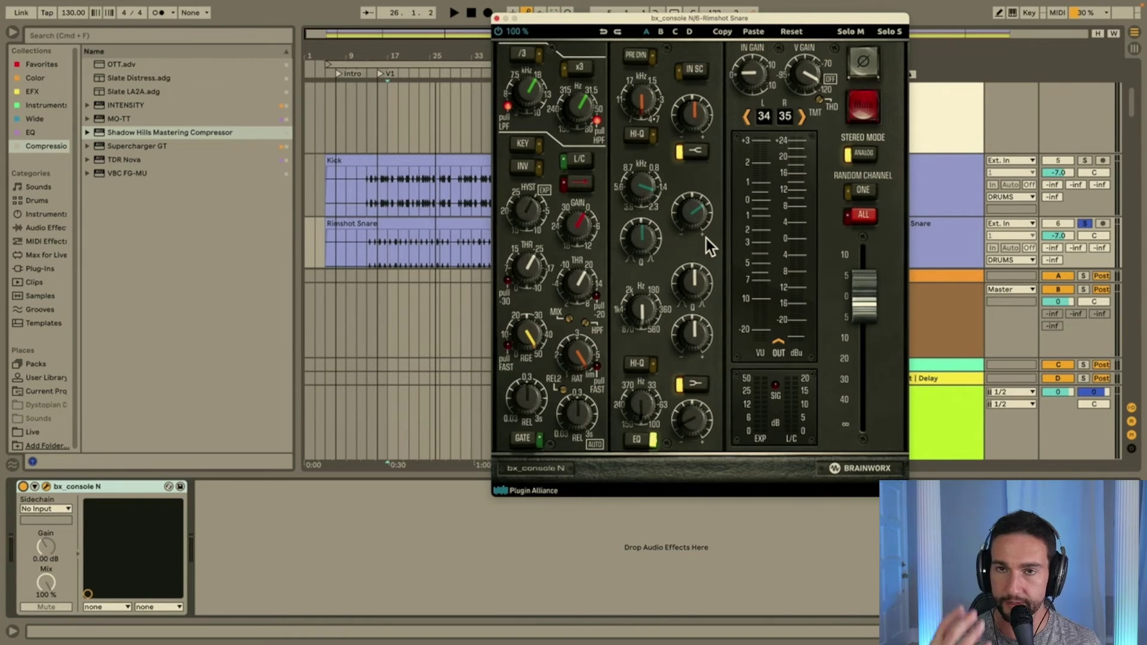
{"action": "left_click", "coordinate": [1085, 224]}
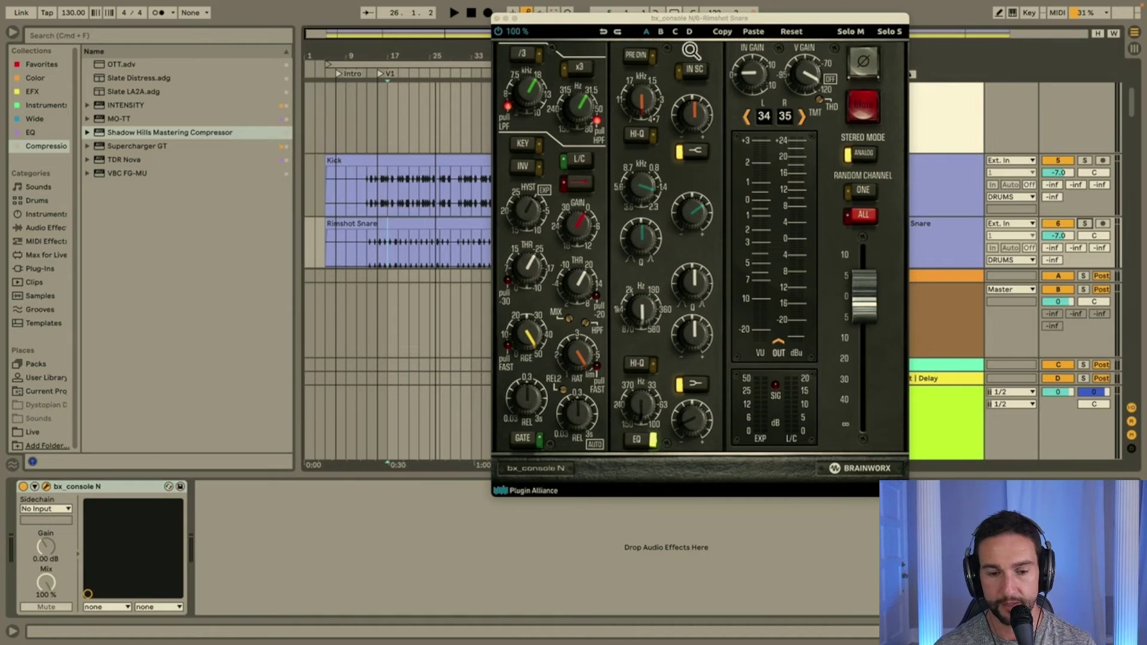
{"action": "left_click", "coordinate": [498, 18]}
Play track 8 Snareandrim soloed from bar 17 to hear its sound, and unsolo it.
{"action": "scroll", "coordinate": [711, 139], "scroll_direction": "down", "scroll_amount": 8}
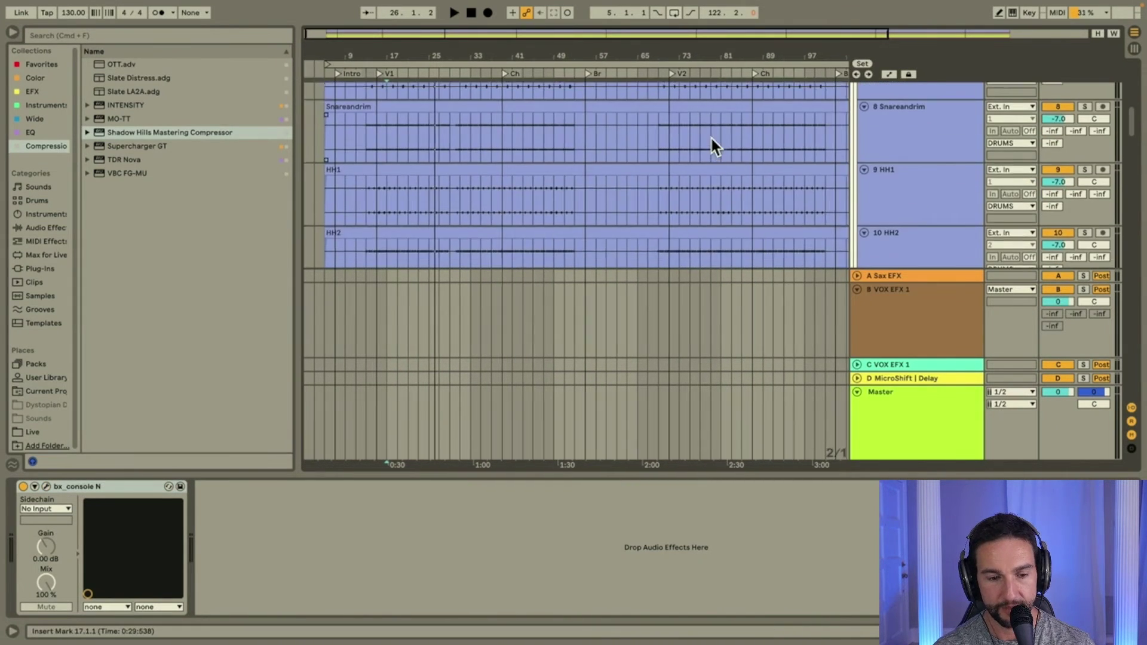
{"action": "scroll", "coordinate": [711, 138], "scroll_direction": "up", "scroll_amount": 2}
{"action": "left_click", "coordinate": [428, 191]}
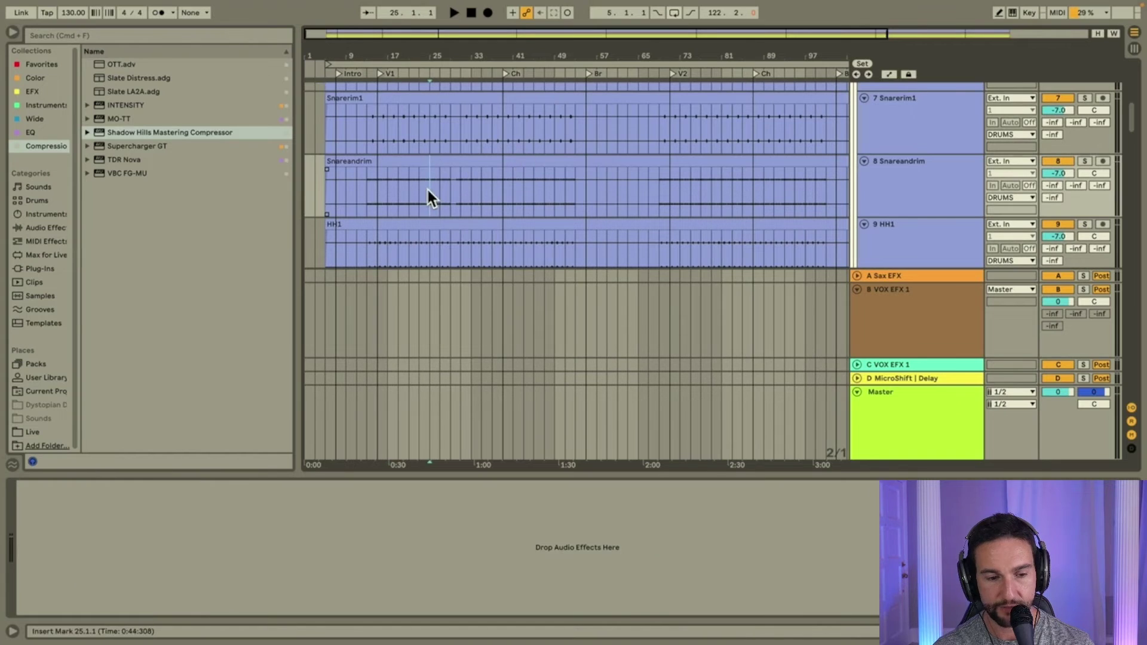
{"action": "left_click", "coordinate": [1086, 160]}
{"action": "key", "text": "space"}
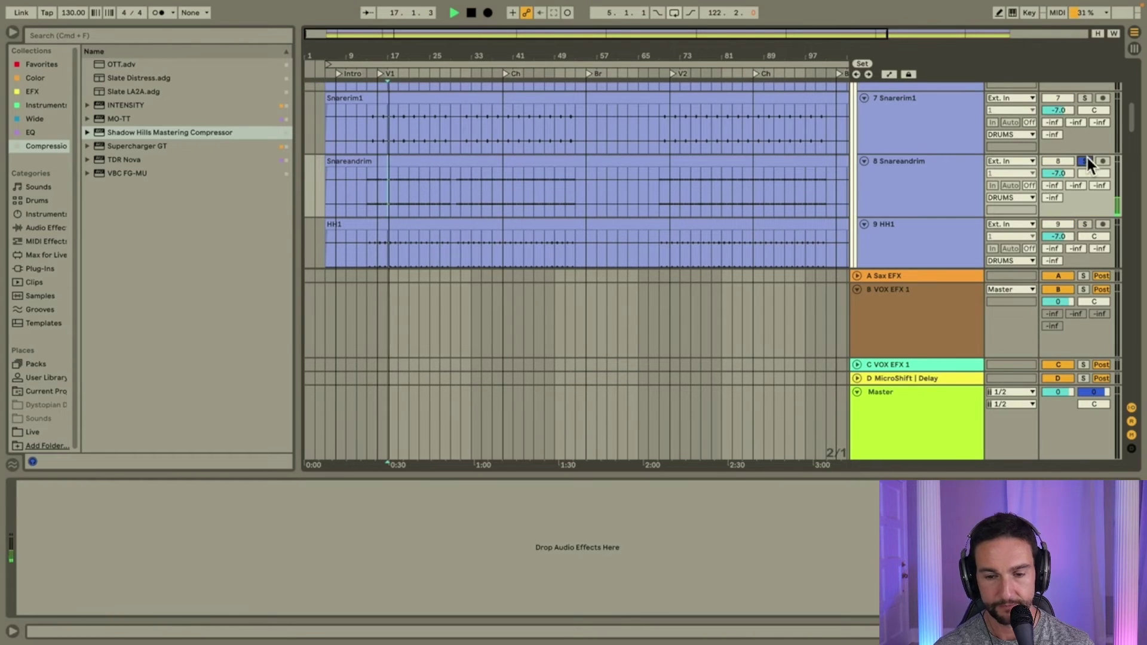
{"action": "key", "text": "space"}
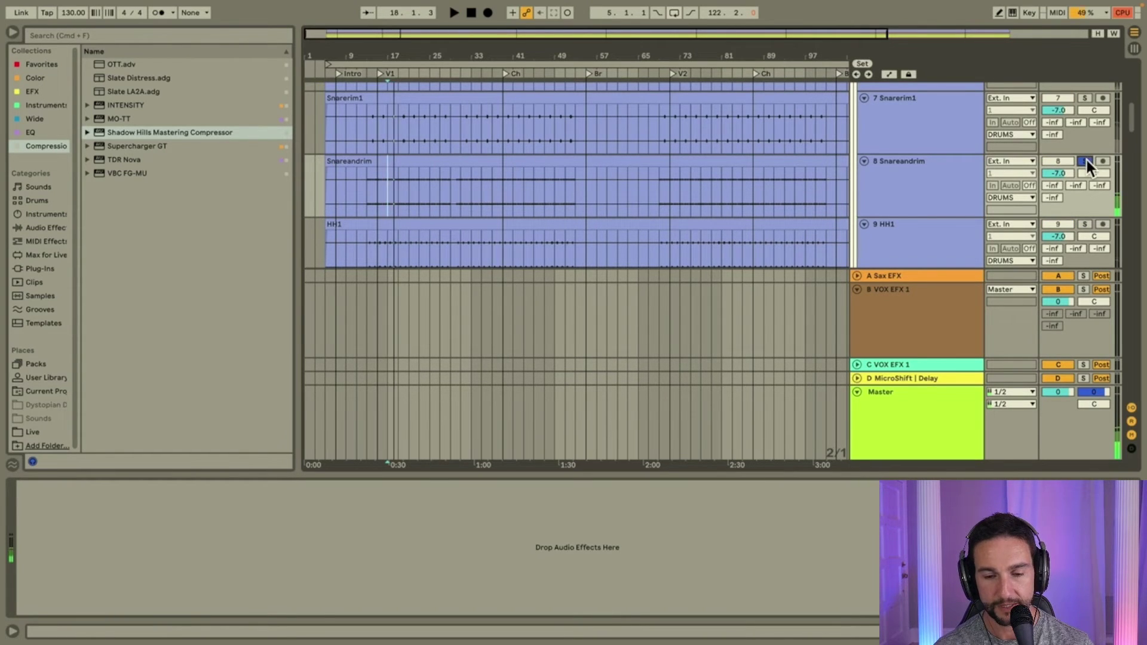
{"action": "left_click", "coordinate": [1086, 160]}
{"action": "scroll", "coordinate": [887, 196], "scroll_direction": "up", "scroll_amount": 6}
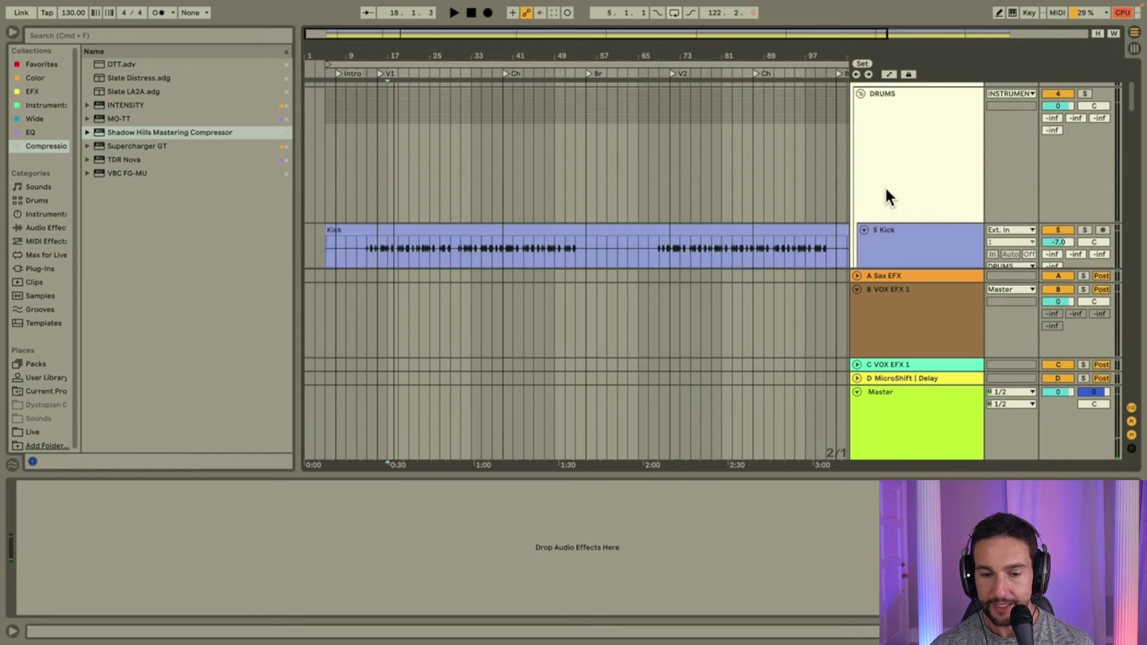
Solo the DRUMS group, play it from bar 17 and check the groove with track 8 Snareandrim switched off and on.
{"action": "left_click", "coordinate": [888, 186]}
{"action": "scroll", "coordinate": [901, 179], "scroll_direction": "up", "scroll_amount": 2}
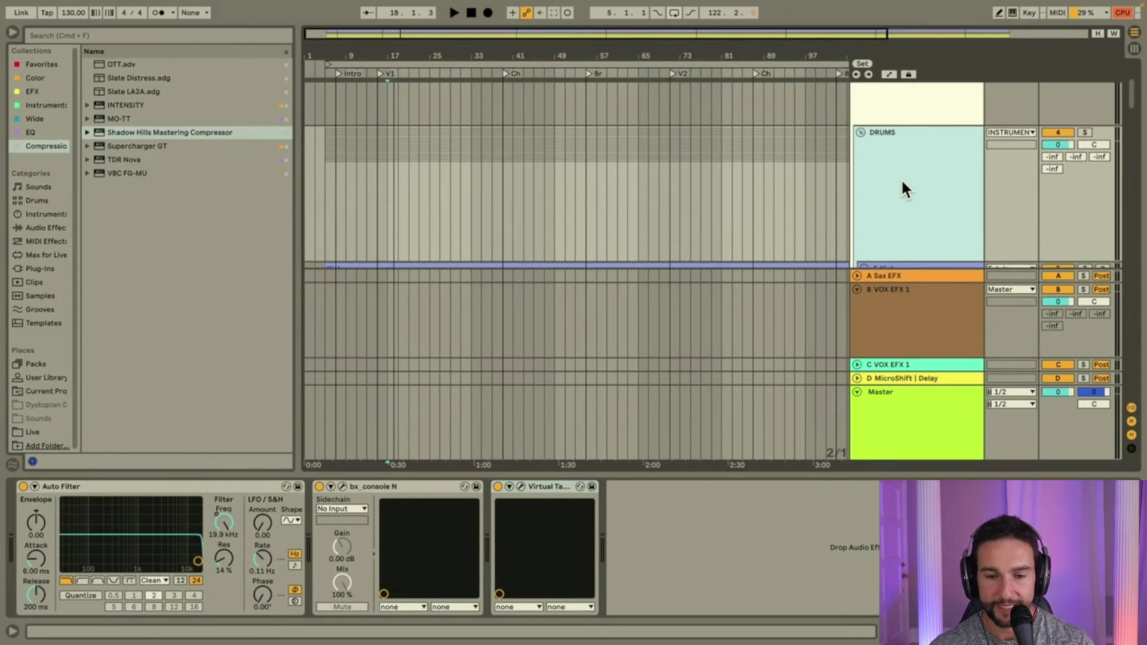
{"action": "left_click", "coordinate": [1089, 131]}
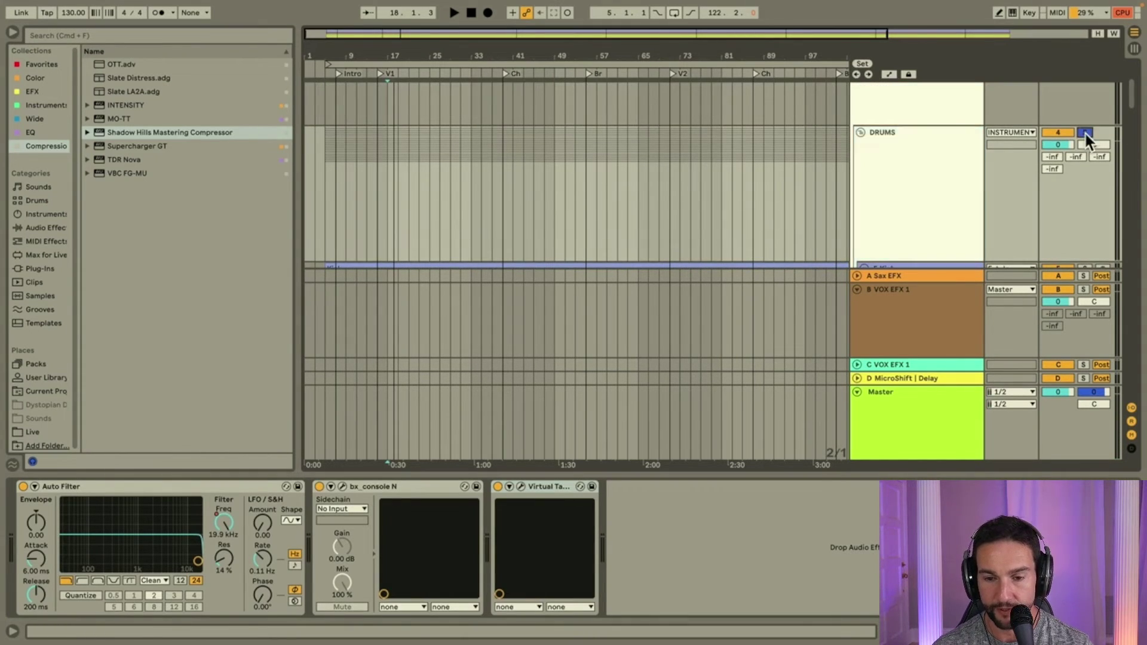
{"action": "key", "text": "space"}
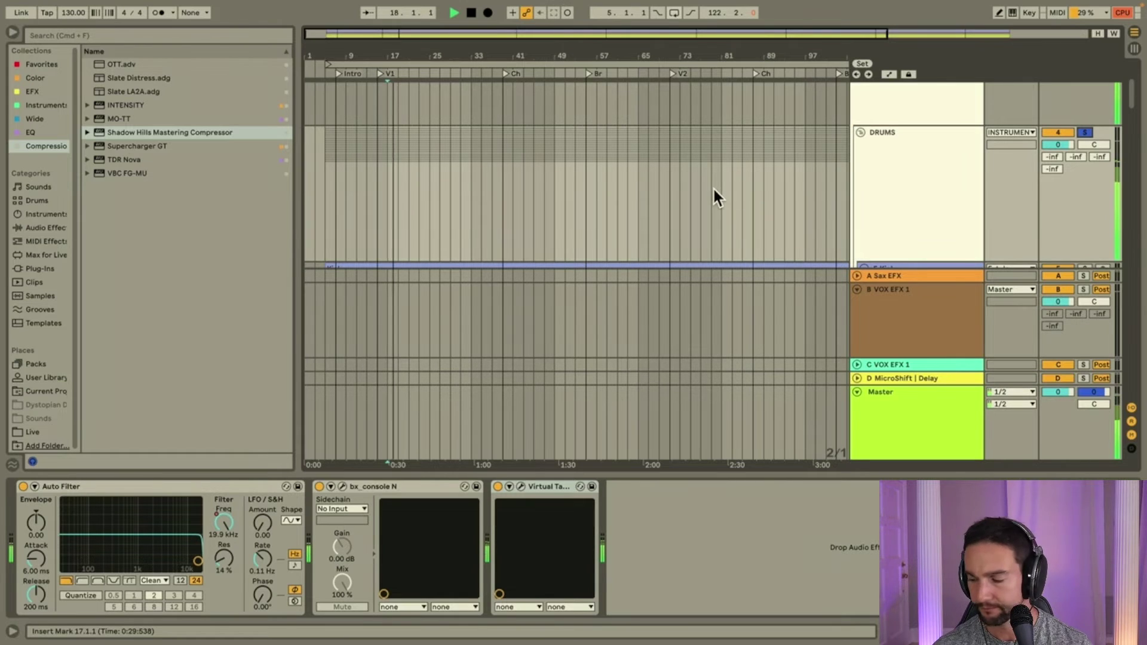
{"action": "scroll", "coordinate": [714, 189], "scroll_direction": "down", "scroll_amount": 5}
{"action": "scroll", "coordinate": [715, 189], "scroll_direction": "down", "scroll_amount": 5}
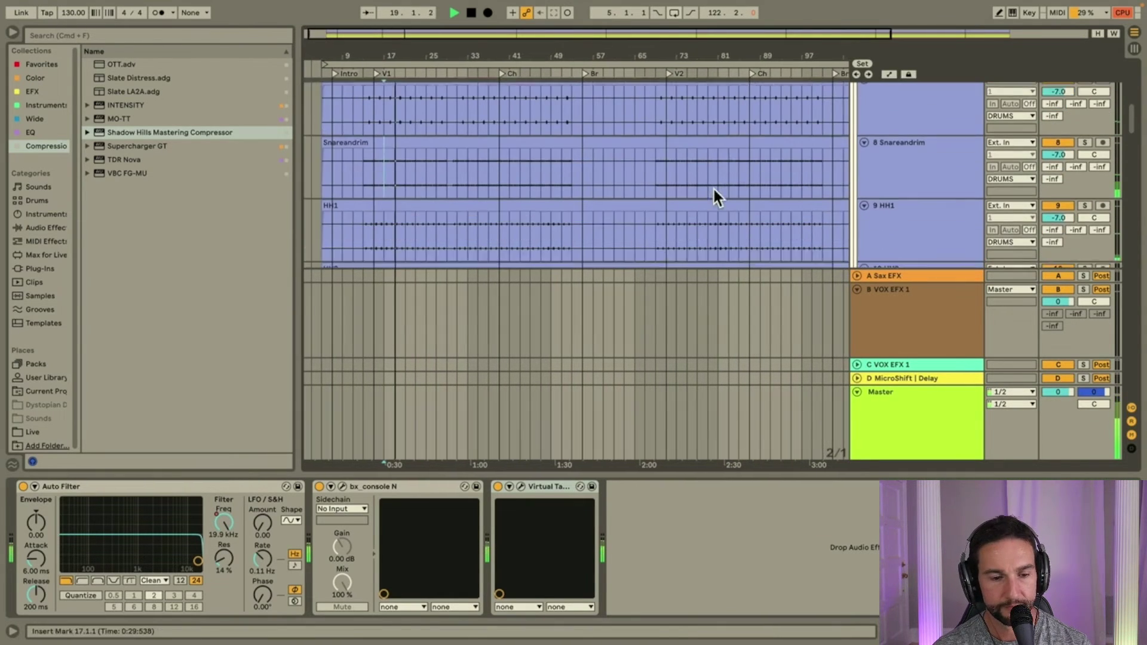
{"action": "left_click", "coordinate": [947, 164]}
{"action": "left_click", "coordinate": [1055, 130]}
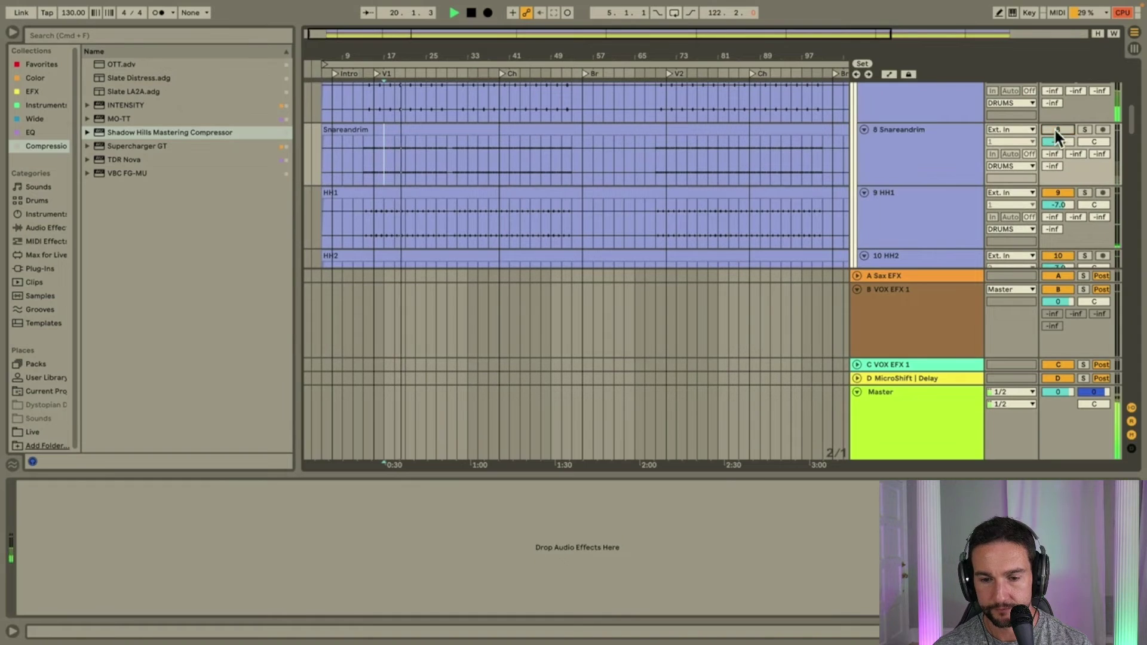
Load the BX Console Default preset from the EQ collection onto track 8 Snareandrim.
{"action": "left_click", "coordinate": [899, 155]}
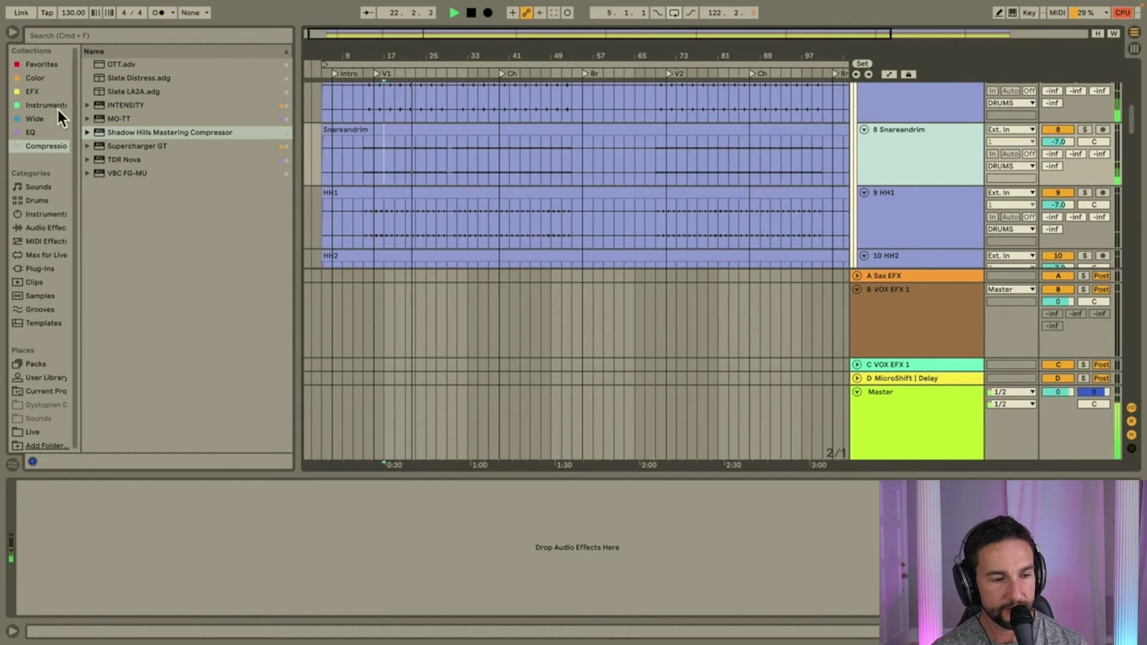
{"action": "left_click", "coordinate": [31, 132]}
{"action": "left_click", "coordinate": [131, 94]}
{"action": "double_click", "coordinate": [130, 93]}
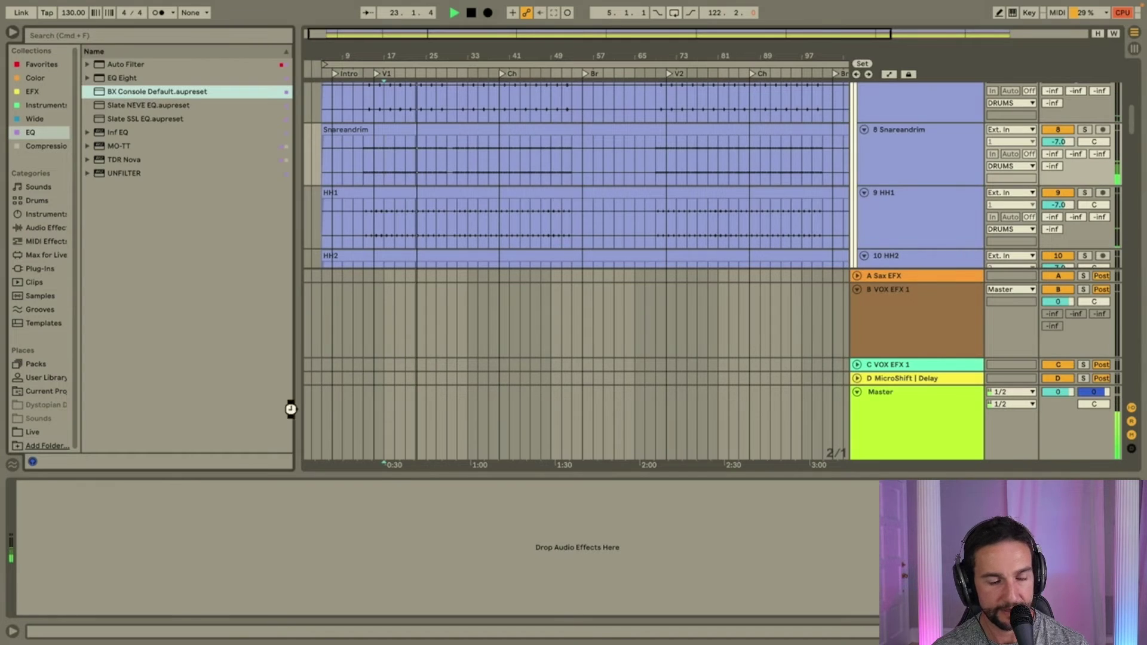
Lower the low-band EQ gain in bx_console N on Snareandrim while playing from bar 17, and close the plug-in window.
{"action": "key", "text": "space"}
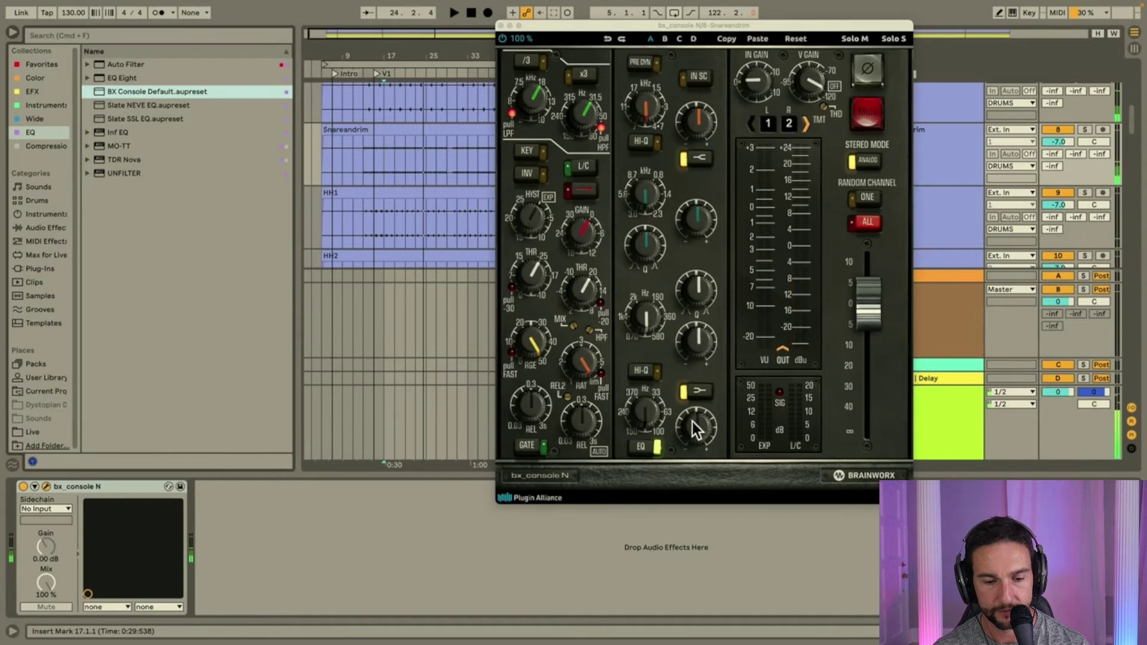
{"action": "key", "text": "space"}
{"action": "left_click_drag", "start_coordinate": [697, 419], "coordinate": [705, 487]}
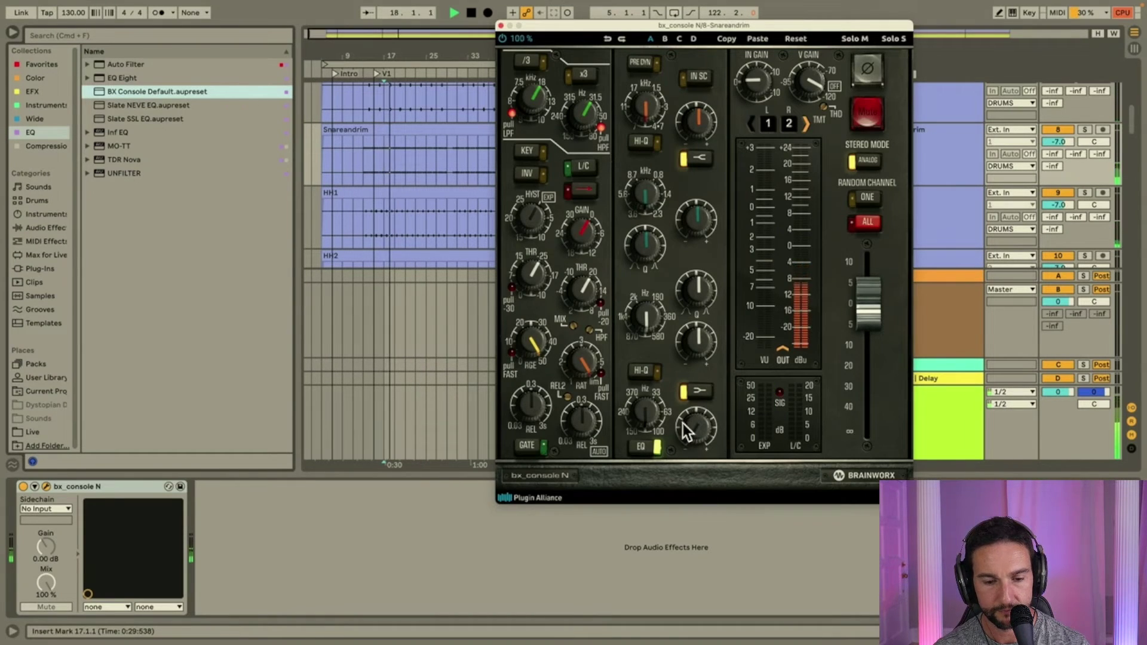
{"action": "left_click_drag", "start_coordinate": [701, 423], "coordinate": [701, 414]}
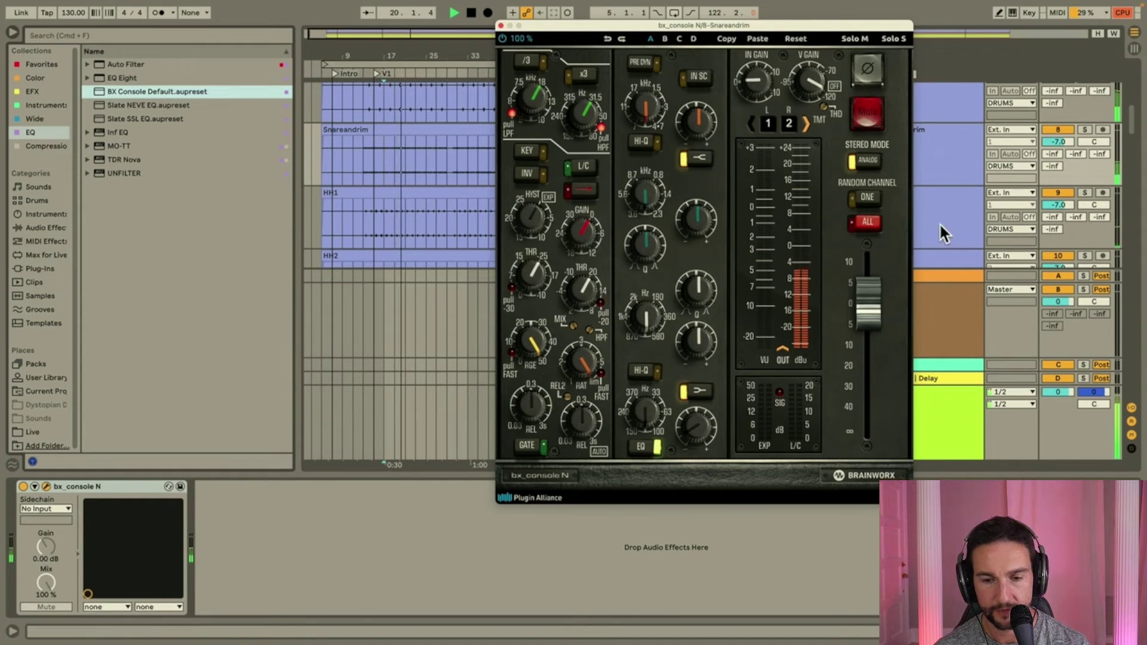
{"action": "key", "text": "space"}
{"action": "left_click", "coordinate": [501, 25]}
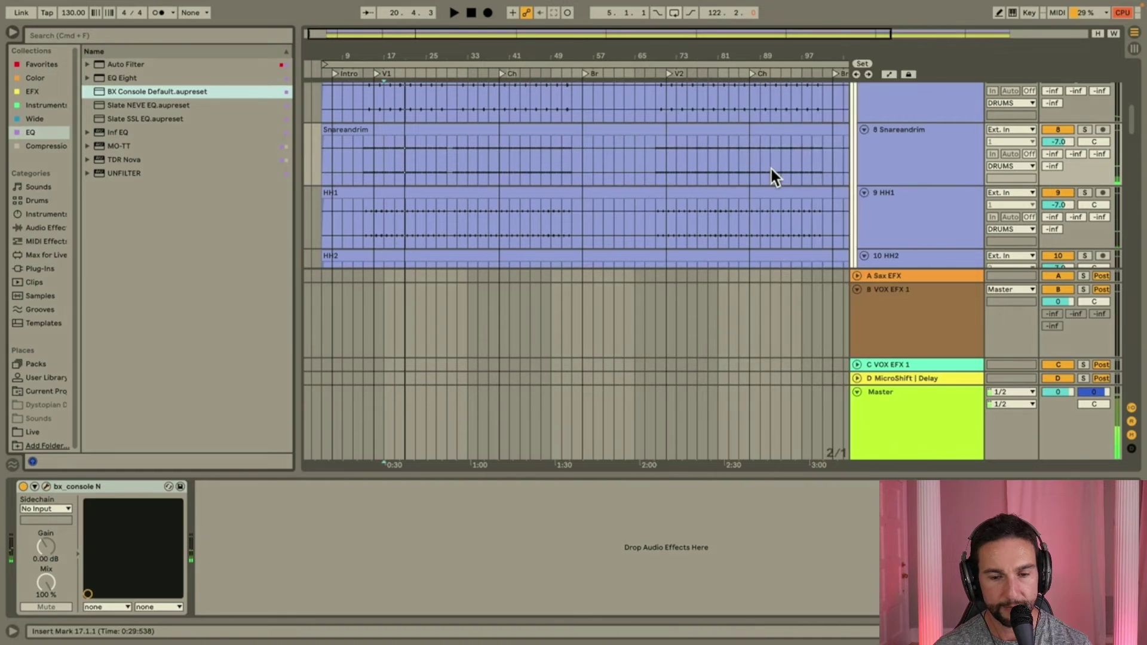
Turn off solo on the DRUMS group and collapse its tracks.
{"action": "scroll", "coordinate": [960, 184], "scroll_direction": "up", "scroll_amount": 10}
{"action": "scroll", "coordinate": [959, 184], "scroll_direction": "down", "scroll_amount": 3}
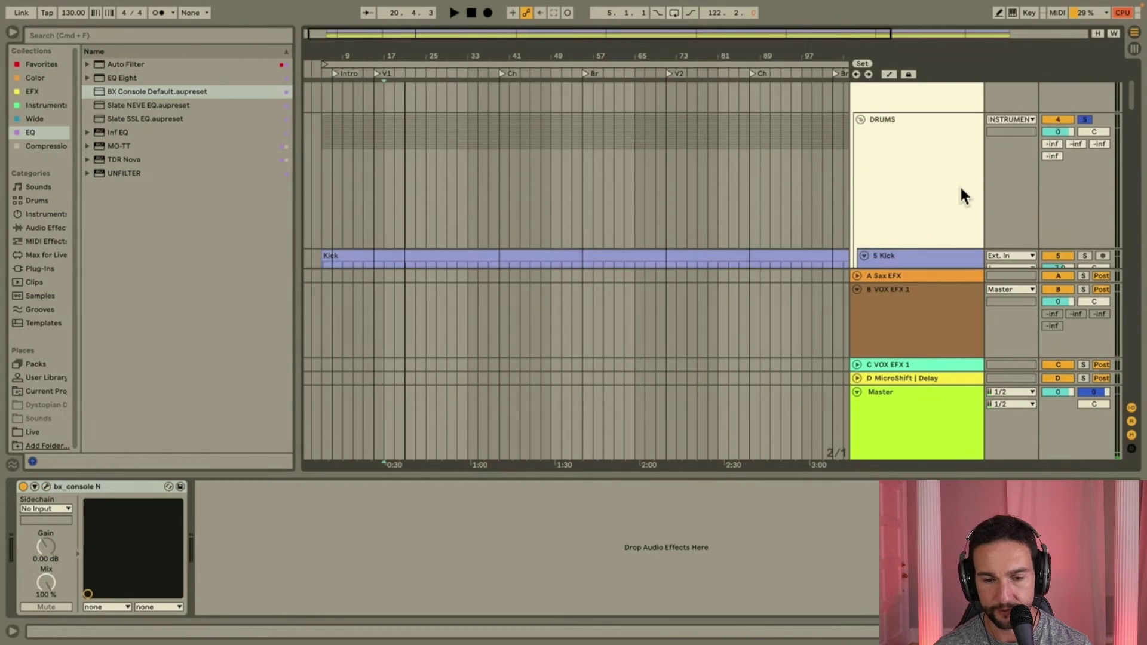
{"action": "left_click", "coordinate": [934, 165]}
{"action": "left_click", "coordinate": [1085, 112]}
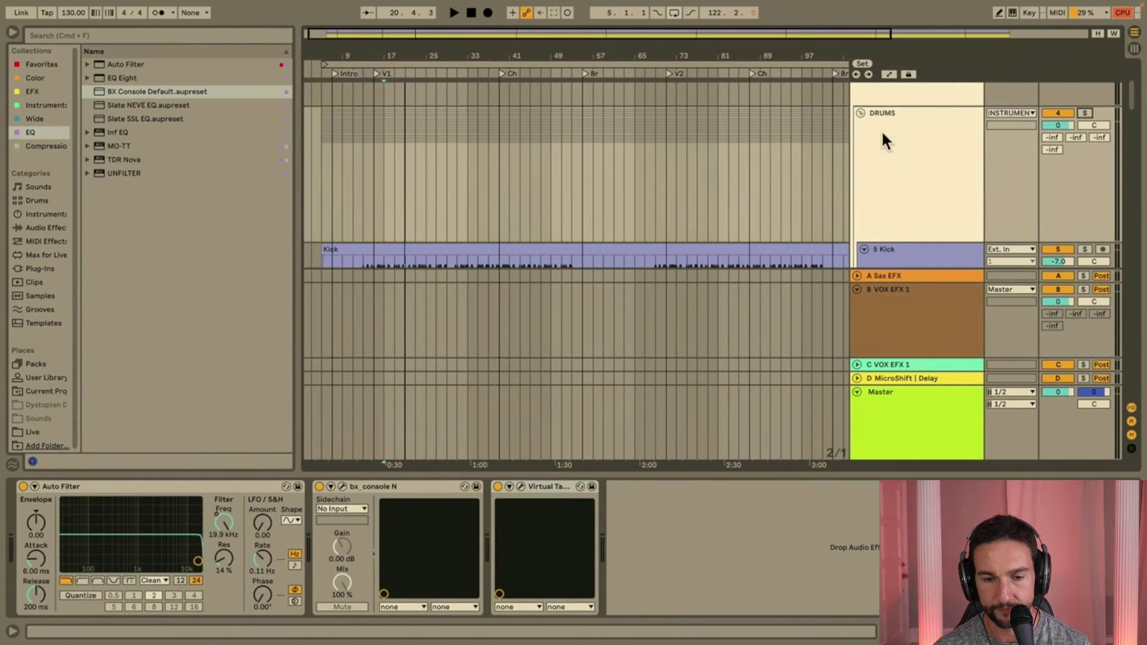
{"action": "left_click", "coordinate": [860, 113]}
Inspect Virtual Tape Machines on the DRUMS group, including its noise reduction, wow and flutter, bass alignment and calibration settings.
{"action": "scroll", "coordinate": [905, 128], "scroll_direction": "down", "scroll_amount": 1}
{"action": "left_click", "coordinate": [904, 122]}
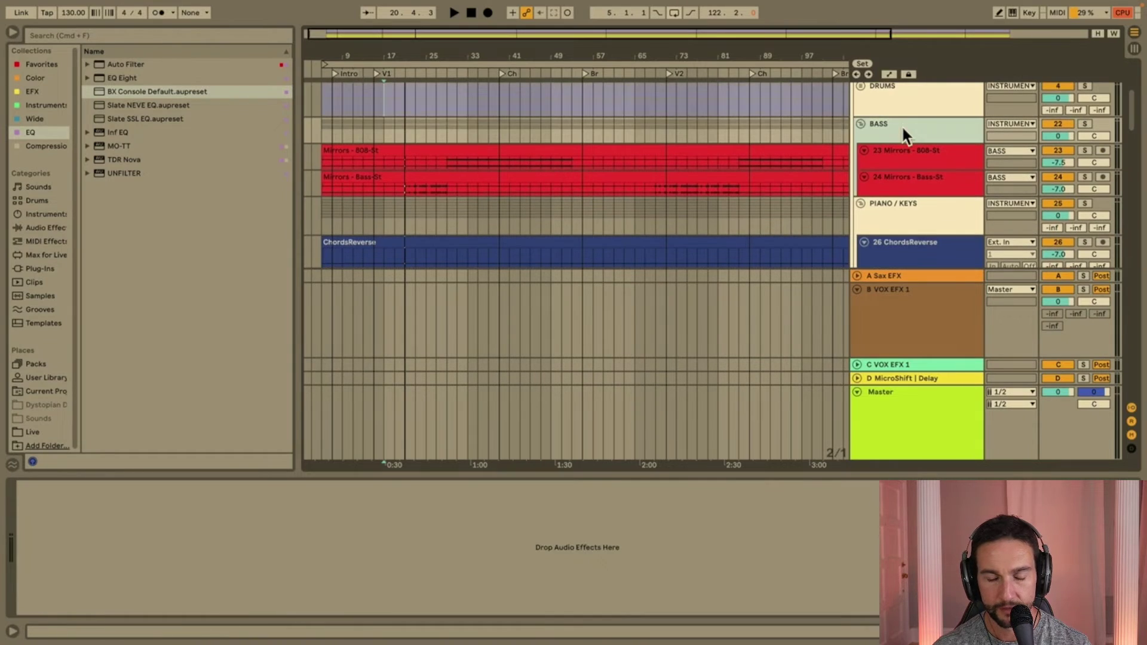
{"action": "scroll", "coordinate": [908, 148], "scroll_direction": "up", "scroll_amount": 1}
{"action": "left_click", "coordinate": [907, 128]}
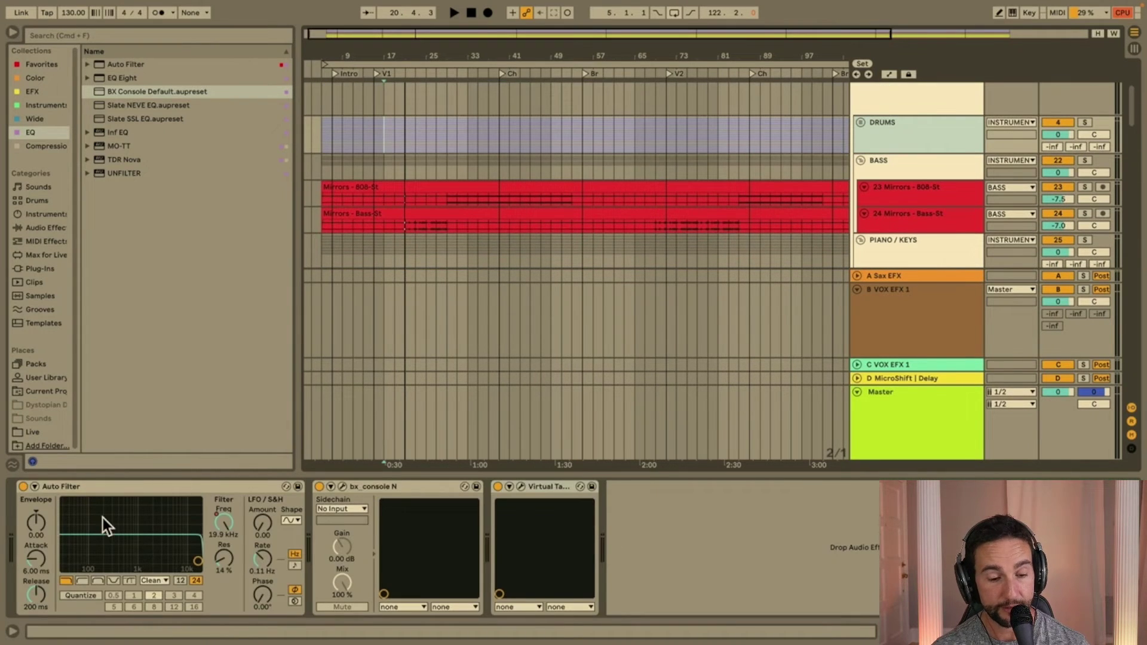
{"action": "left_click", "coordinate": [548, 486]}
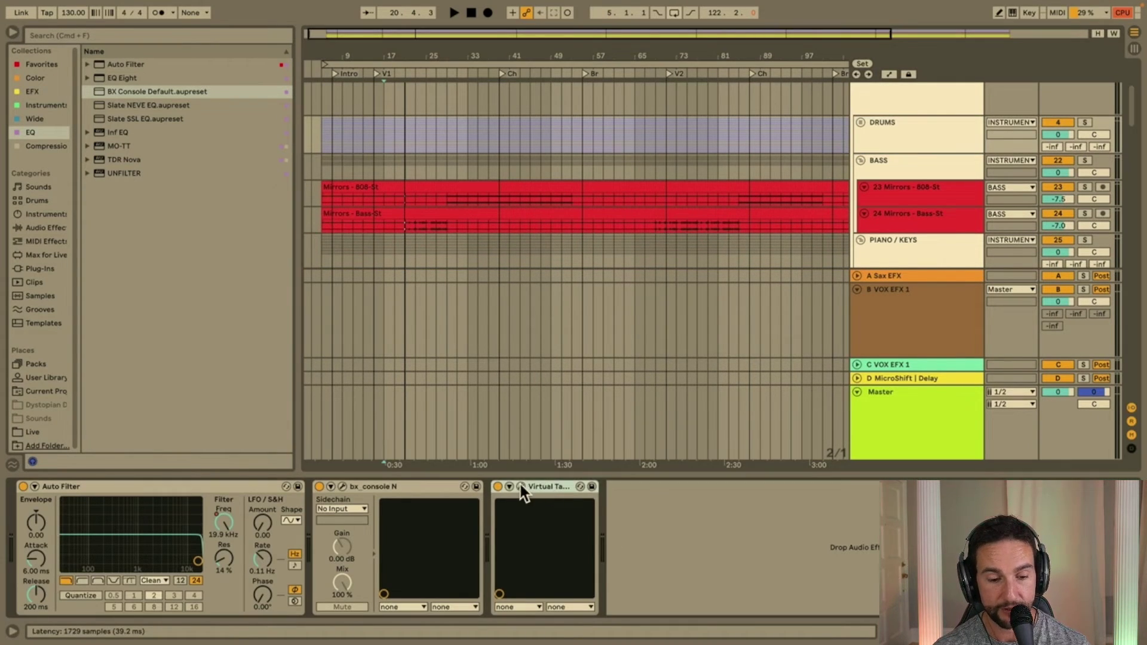
{"action": "left_click", "coordinate": [521, 486]}
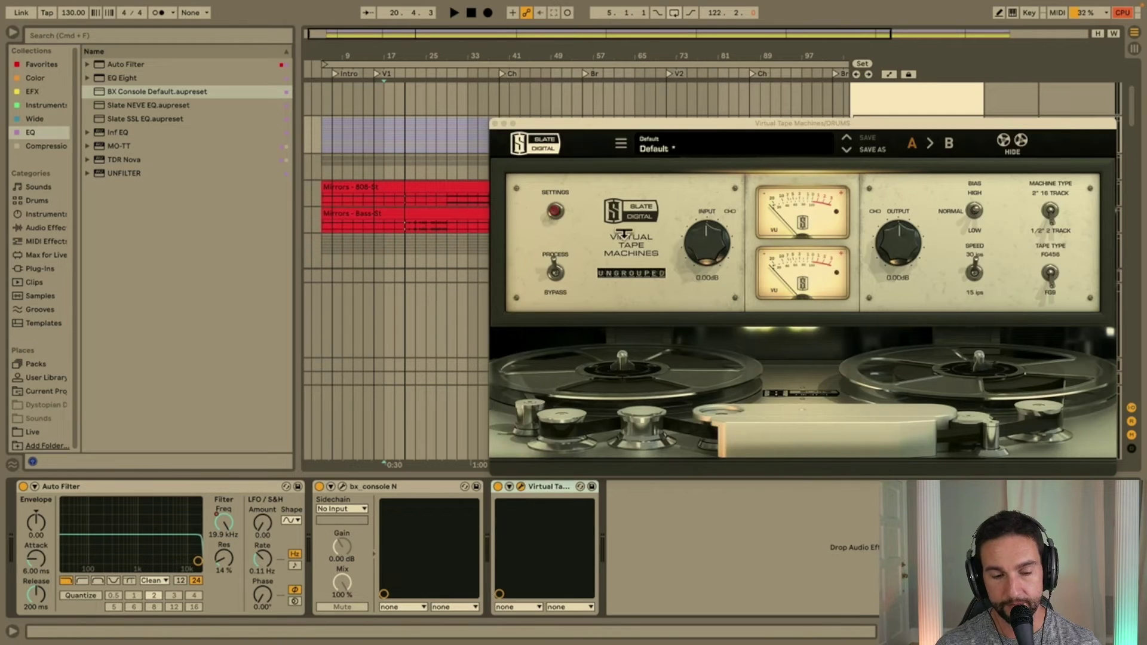
{"action": "left_click", "coordinate": [555, 211]}
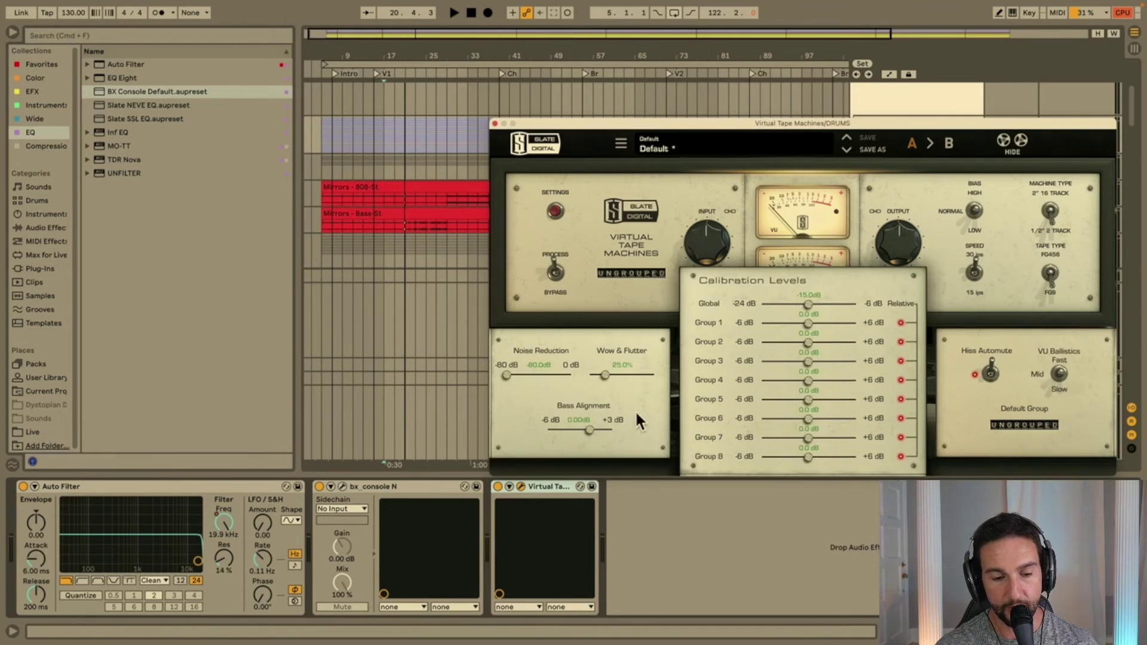
{"action": "left_click", "coordinate": [495, 123]}
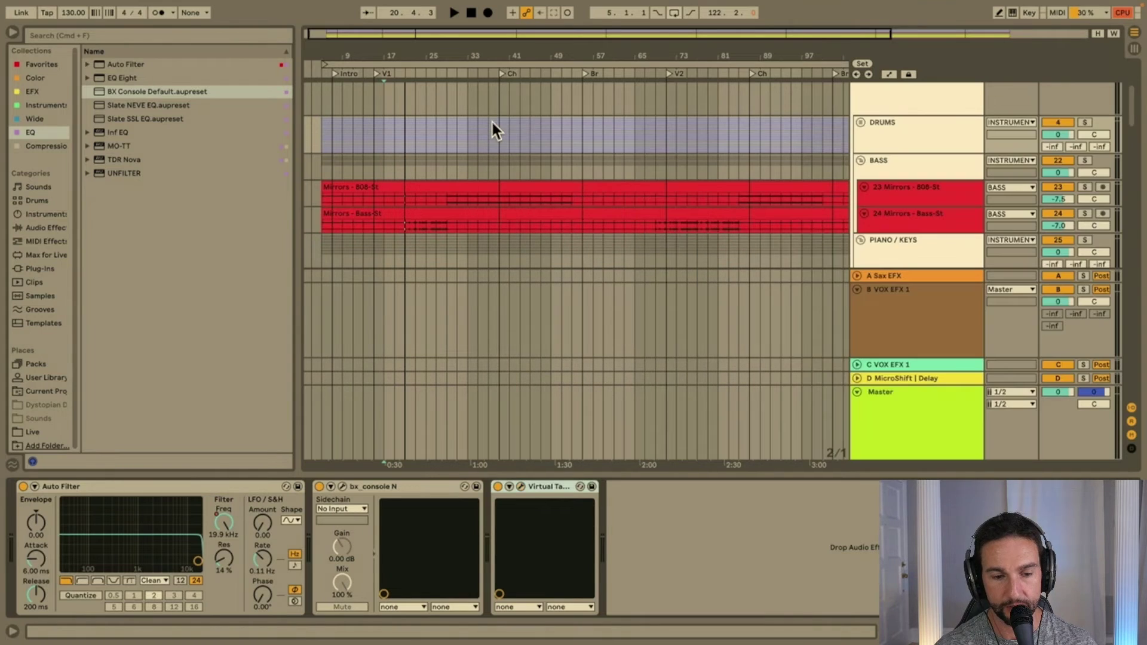
{"action": "left_click", "coordinate": [520, 486]}
{"action": "left_click", "coordinate": [556, 211]}
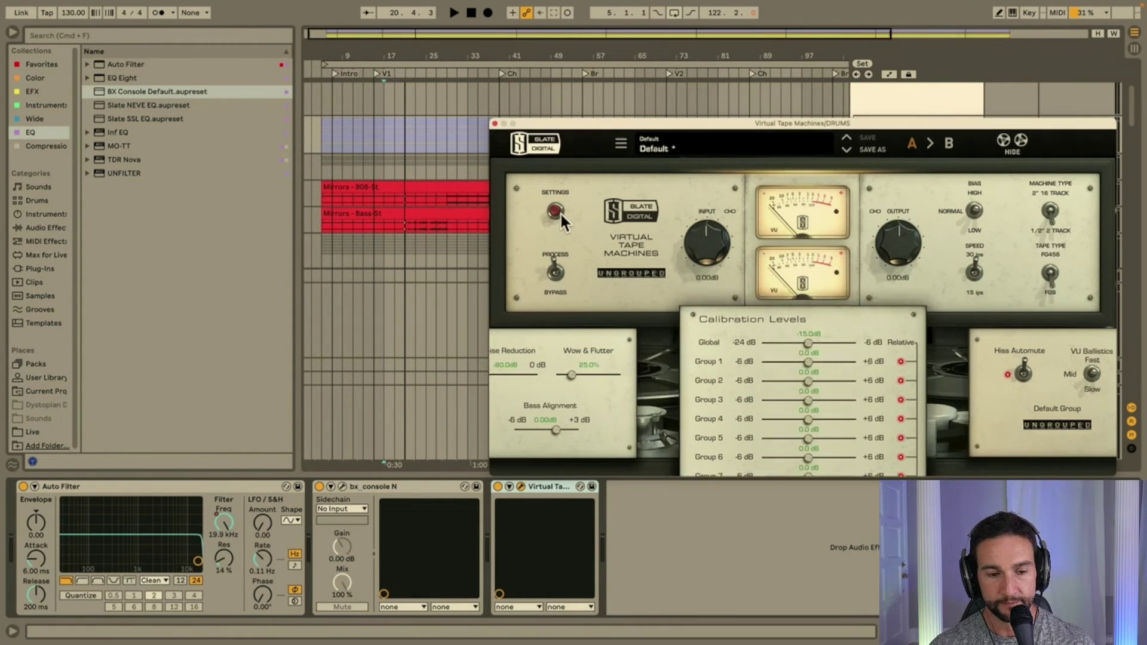
Solo the DRUMS group and play it with Virtual Tape Machines turned off, moving the plugin window clear of the tracks and devices.
{"action": "left_click", "coordinate": [497, 486]}
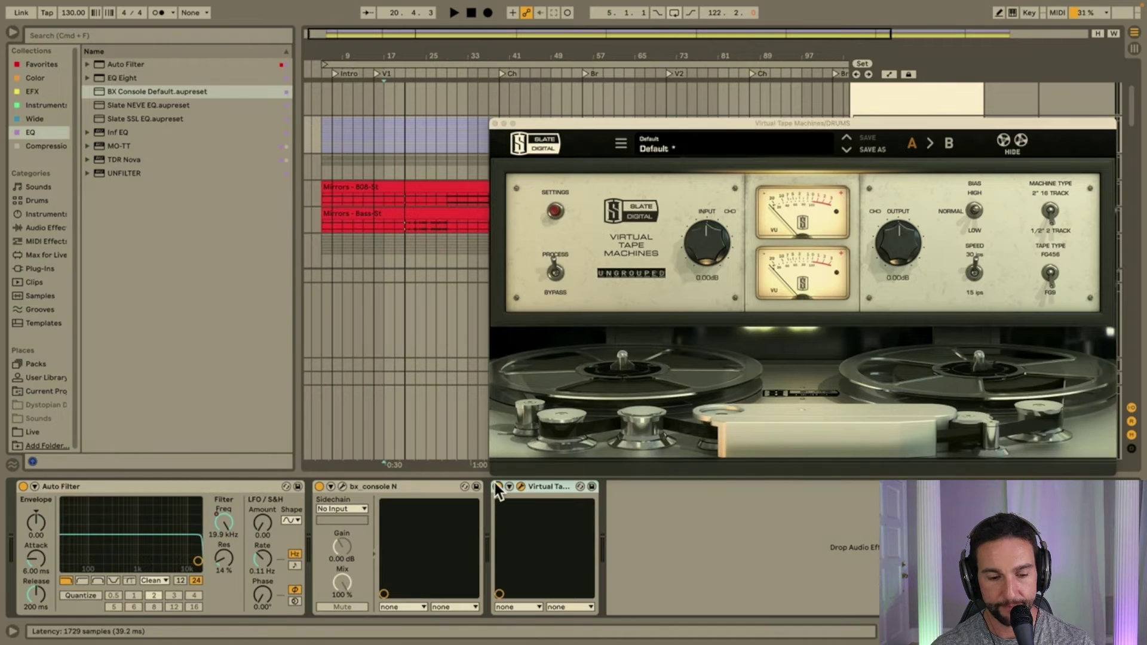
{"action": "key", "text": "space"}
{"action": "left_click_drag", "start_coordinate": [863, 123], "coordinate": [868, 249]}
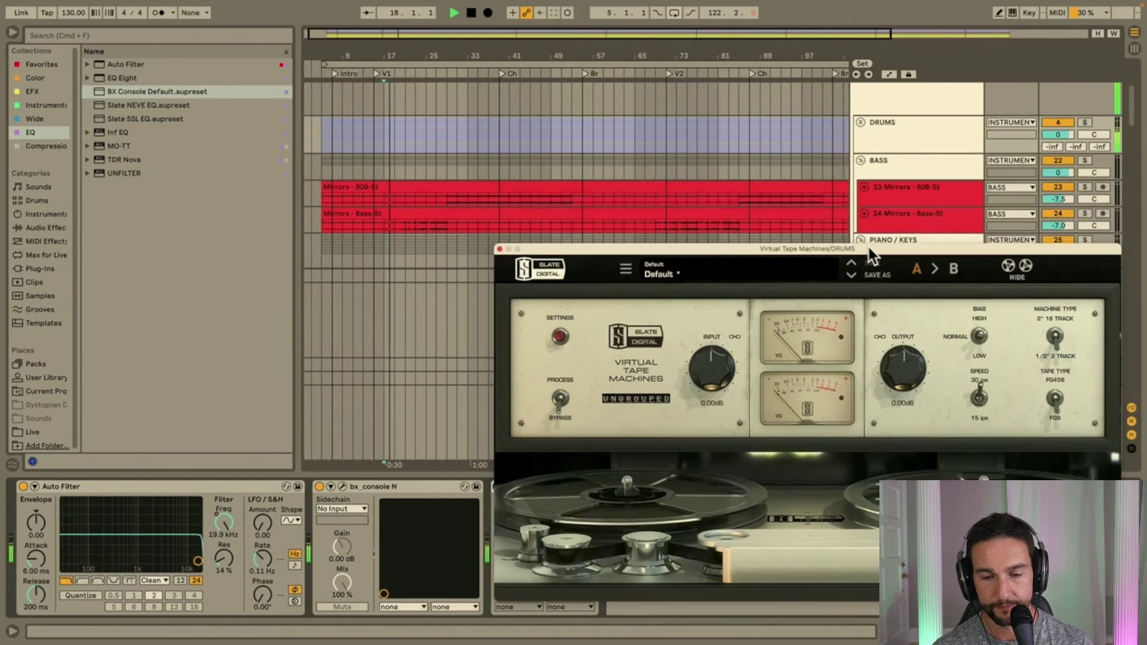
{"action": "left_click", "coordinate": [1084, 120]}
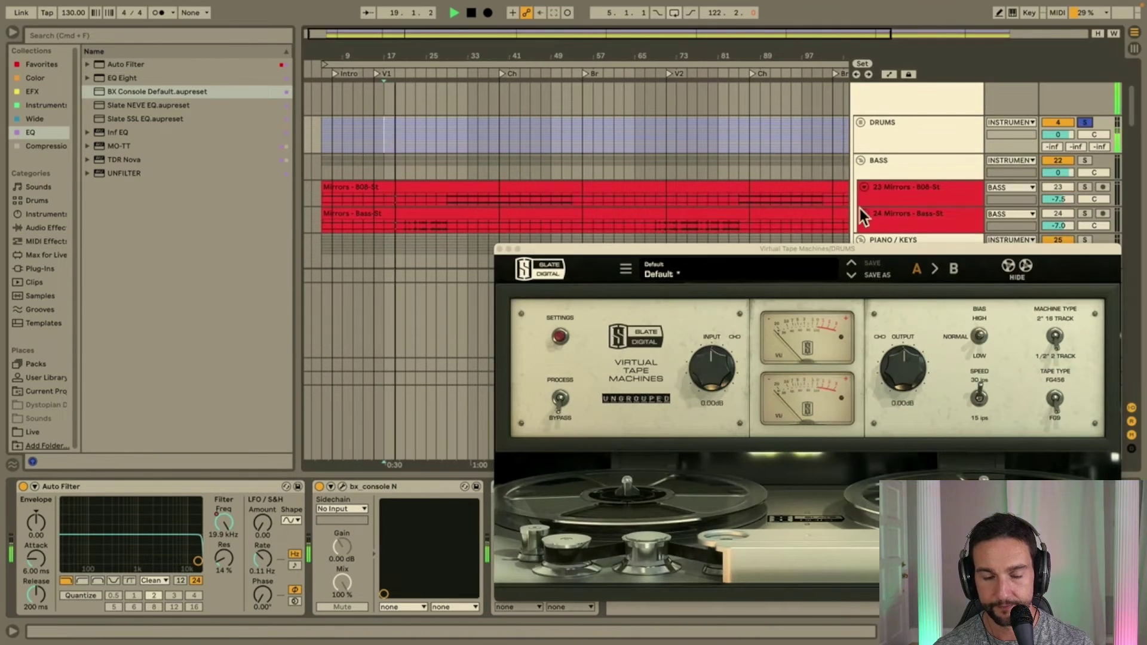
{"action": "left_click", "coordinate": [754, 249]}
{"action": "left_click_drag", "start_coordinate": [754, 249], "coordinate": [781, 77]}
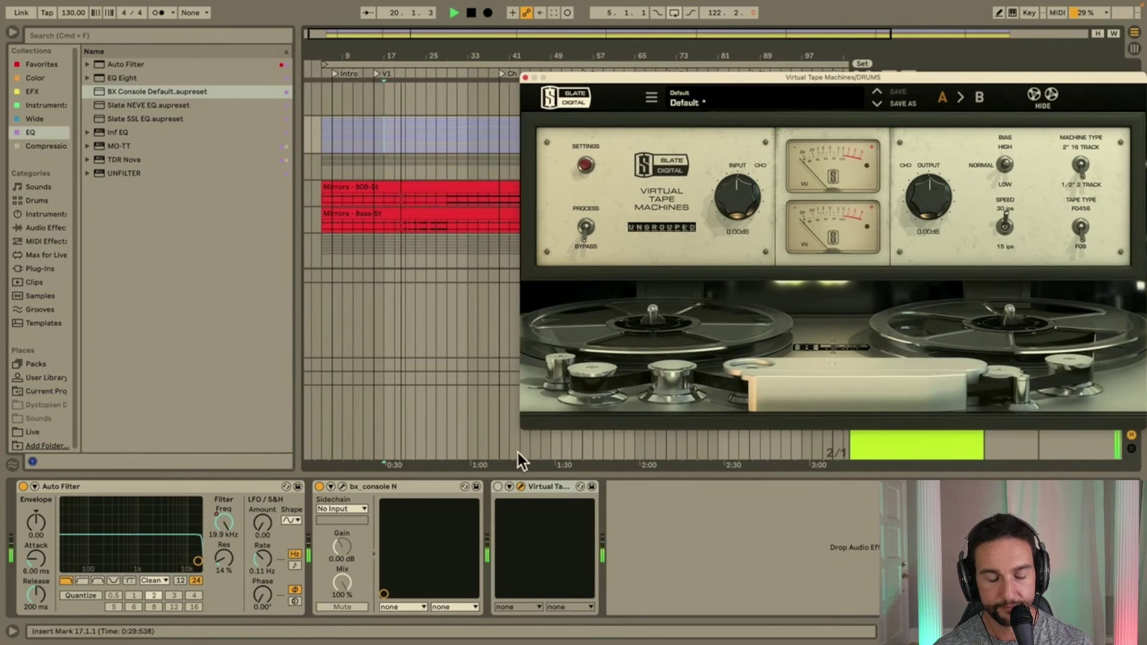
Compare the drums with Virtual Tape Machines on and off during playback, leaving it turned on.
{"action": "left_click", "coordinate": [499, 487]}
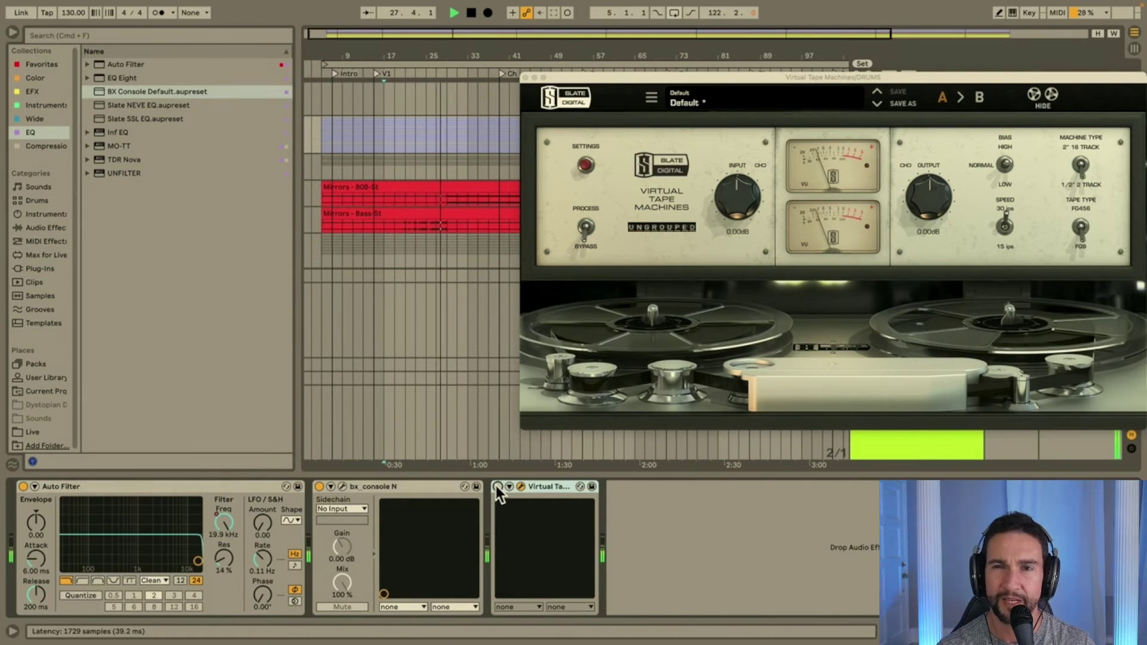
{"action": "left_click", "coordinate": [496, 486]}
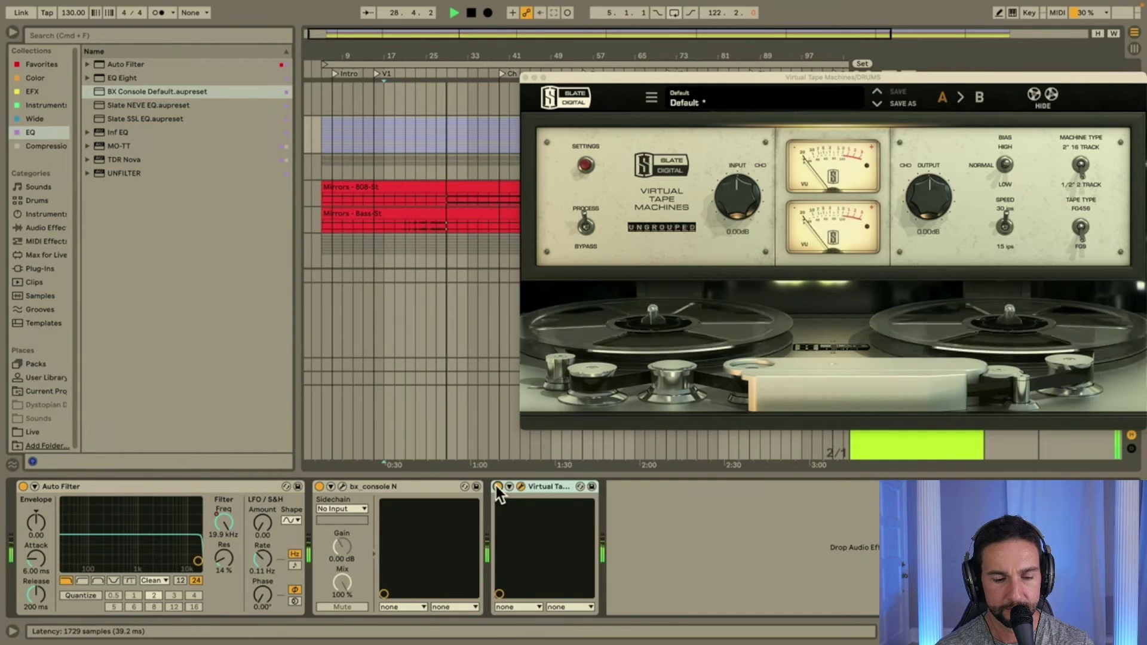
{"action": "key", "text": "space"}
{"action": "key", "text": "space"}
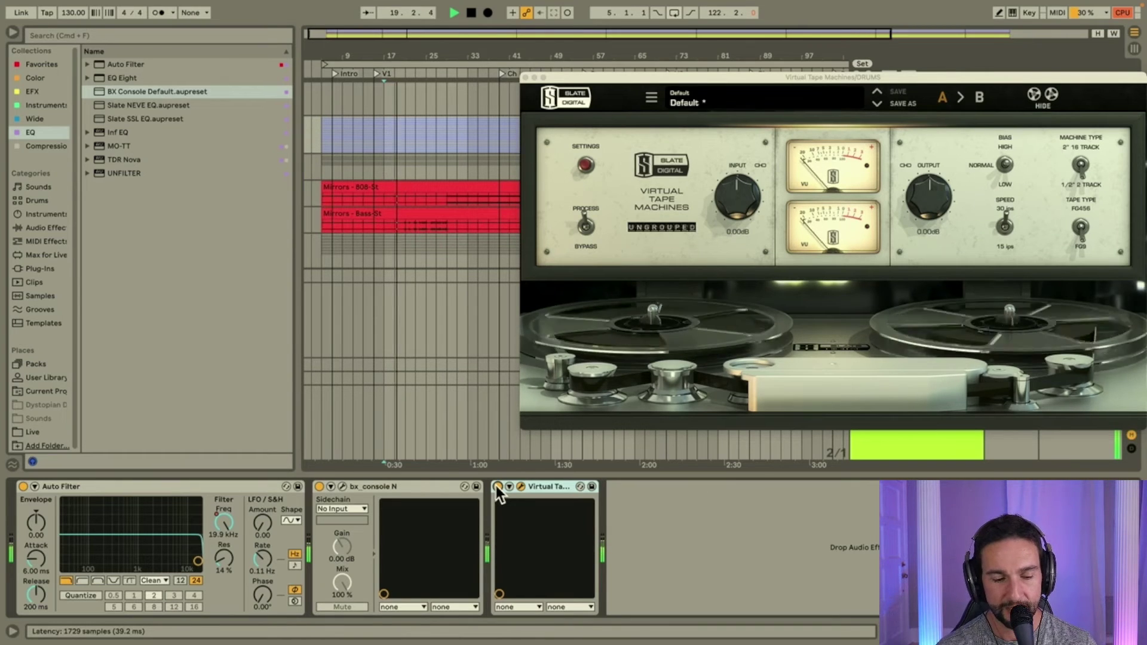
{"action": "key", "text": "space"}
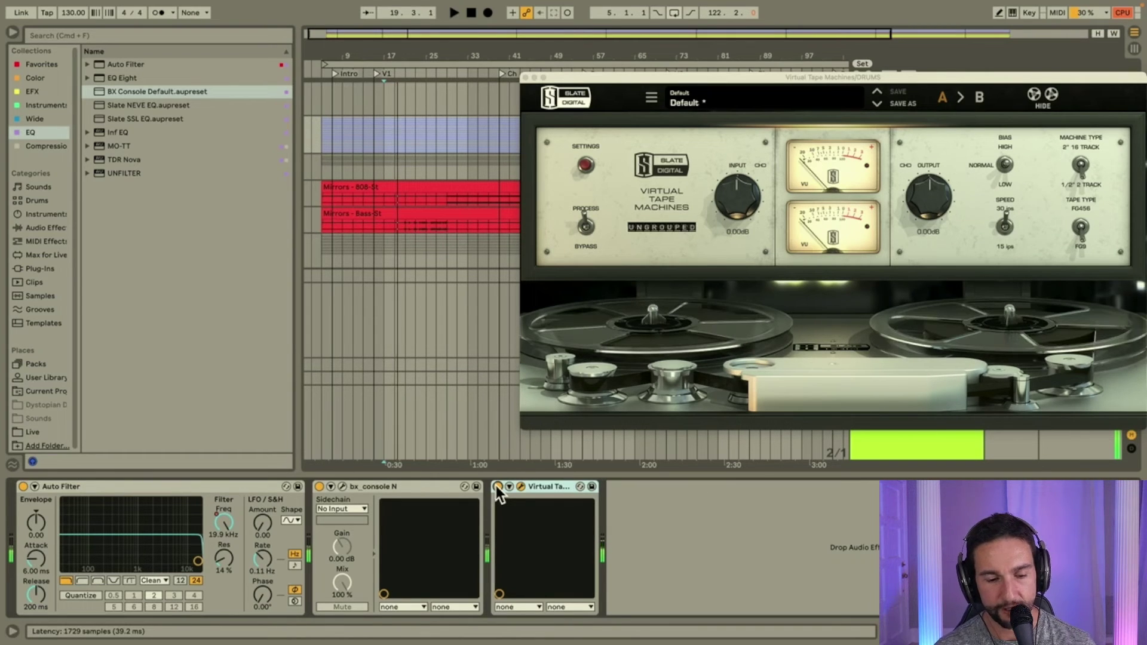
Examine bx_console N on the DRUMS group while listening to the drums, and close both open plugin windows.
{"action": "left_click", "coordinate": [343, 486]}
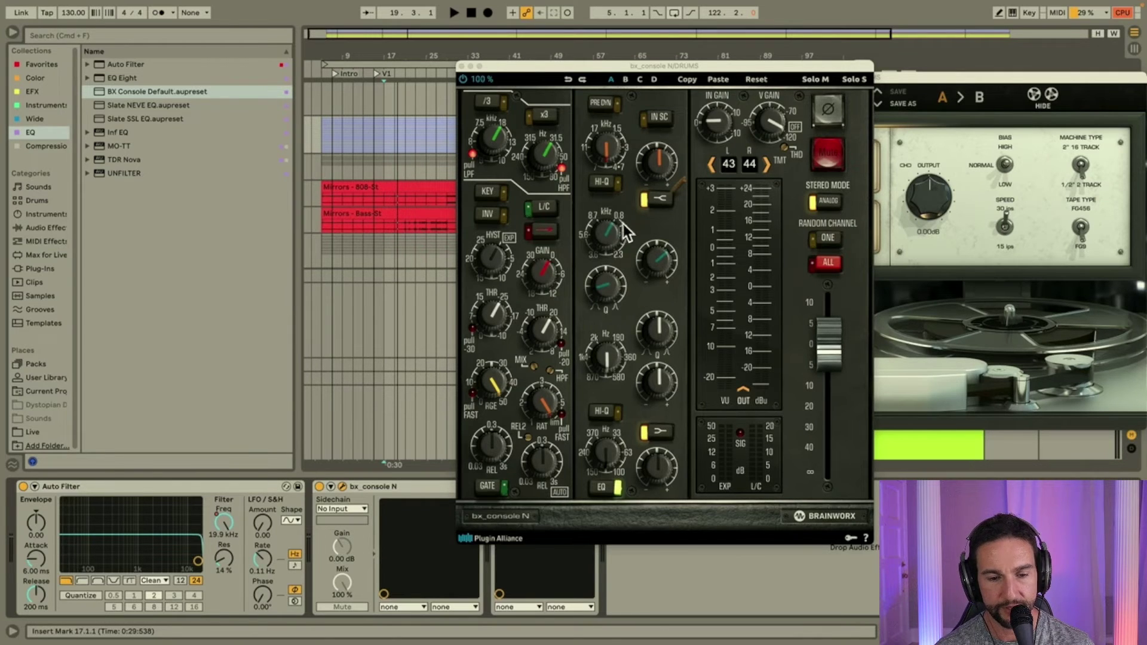
{"action": "key", "text": "space"}
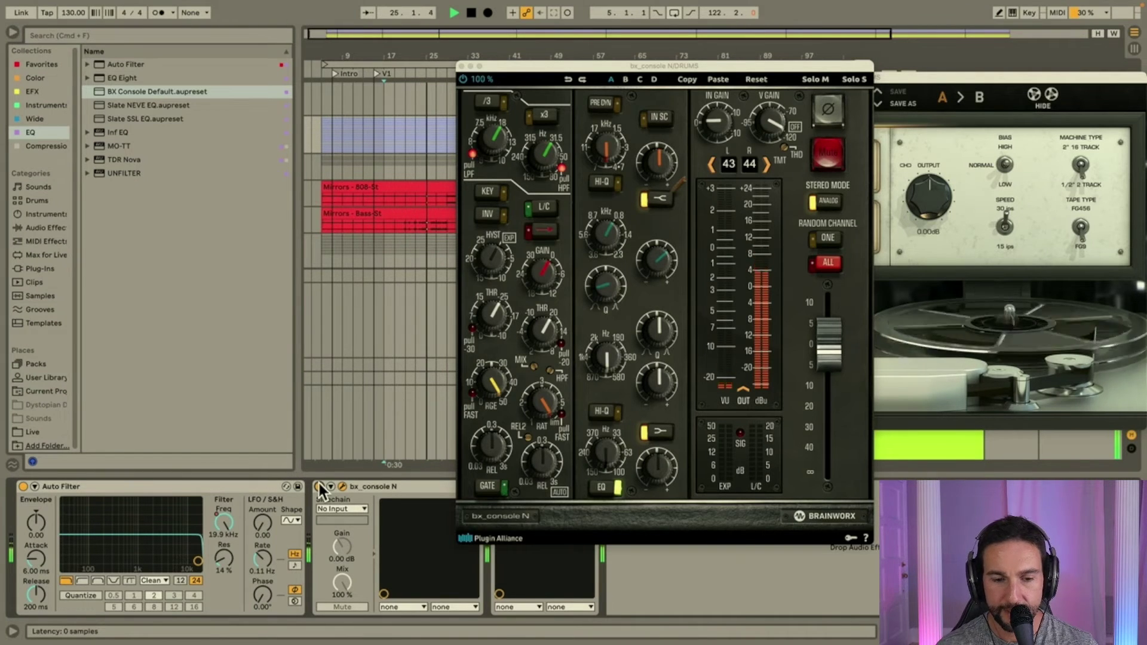
{"action": "key", "text": "space"}
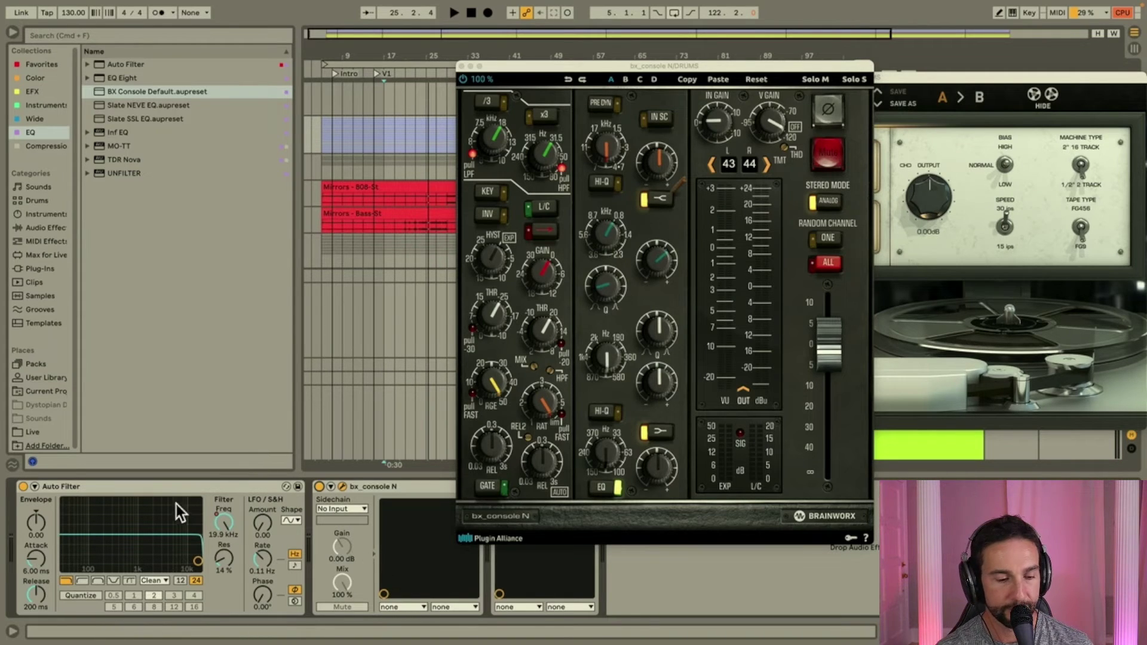
{"action": "left_click", "coordinate": [461, 66]}
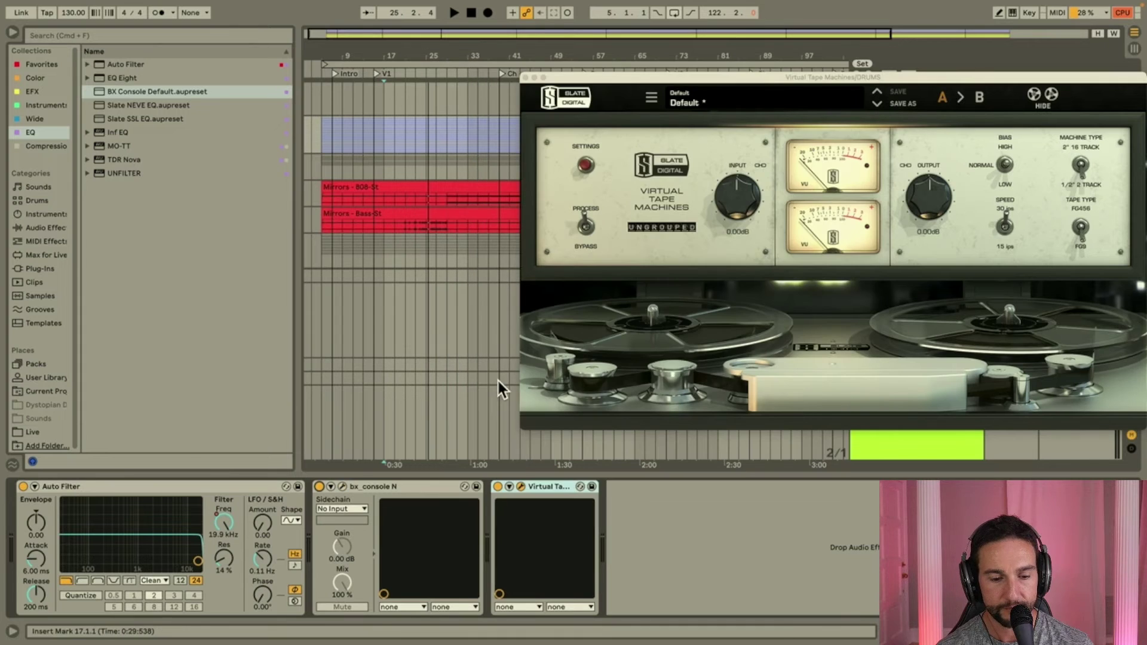
{"action": "left_click", "coordinate": [526, 77]}
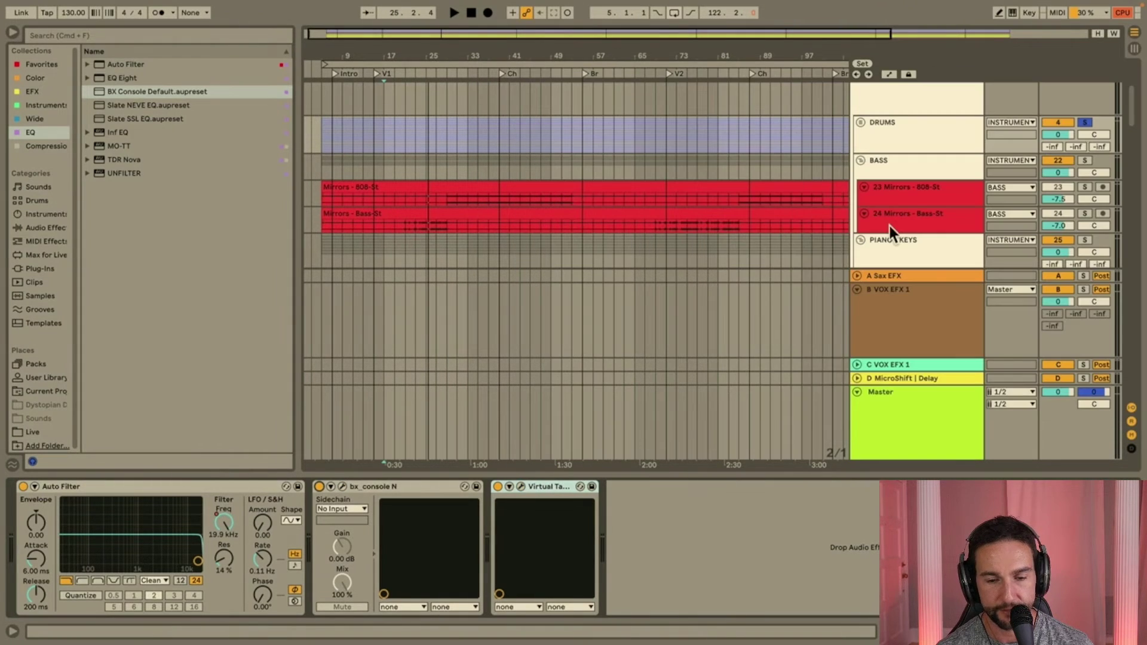
Solo the BASS group, play from bar 31, and show the devices on the Mirrors - 808-St track.
{"action": "left_click", "coordinate": [898, 169]}
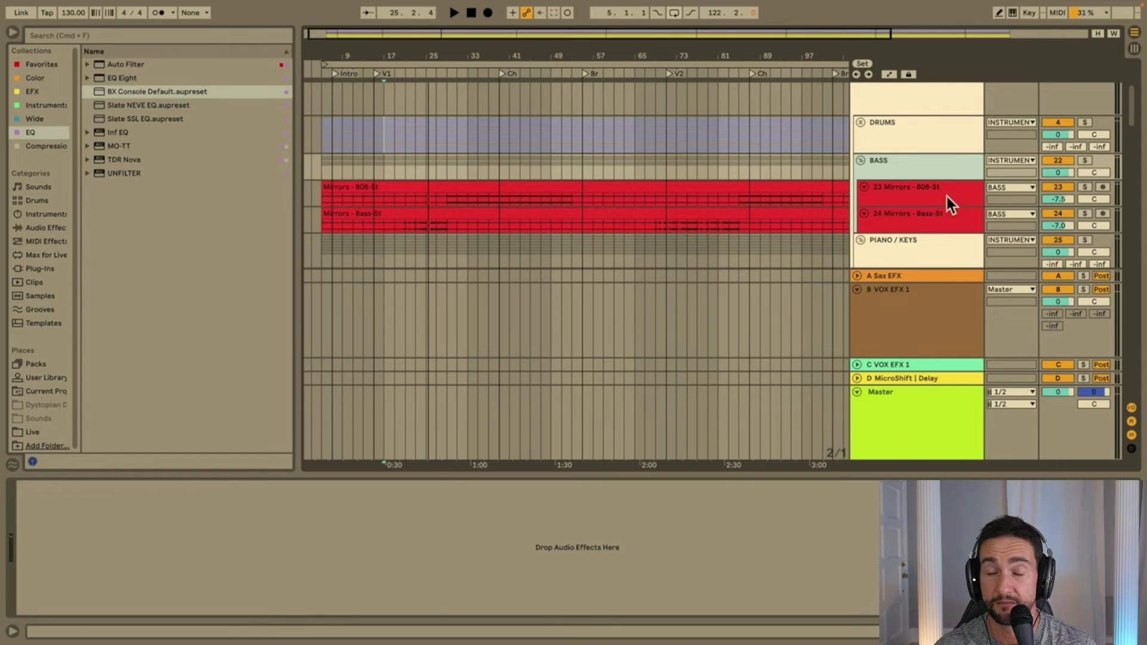
{"action": "left_click", "coordinate": [930, 189]}
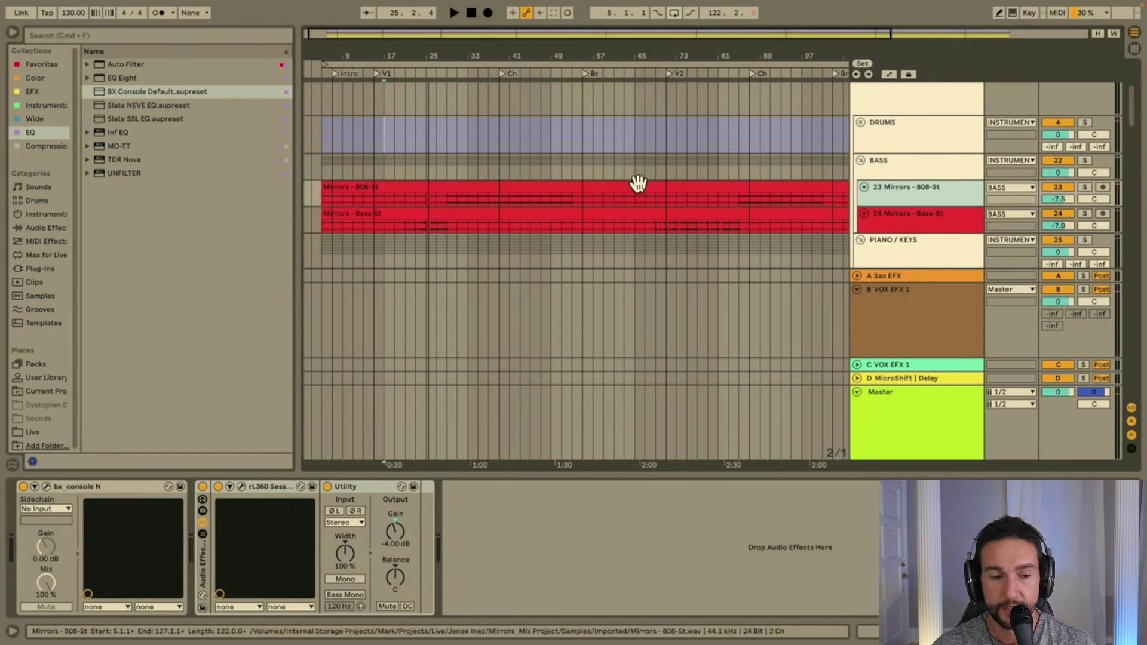
{"action": "left_click", "coordinate": [458, 203]}
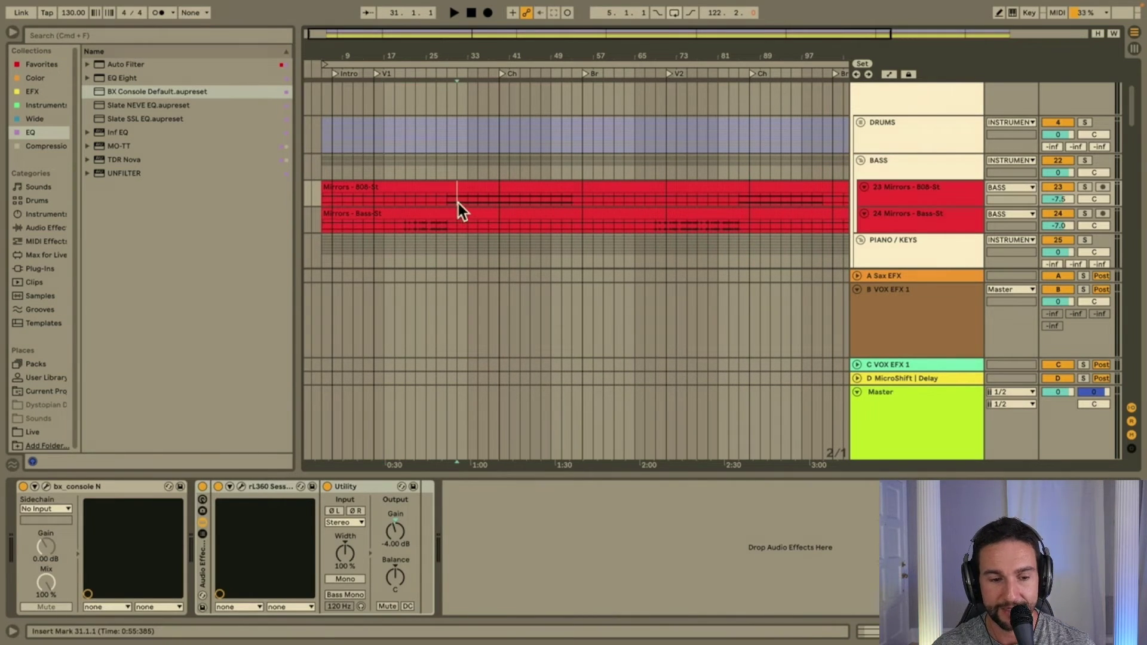
{"action": "key", "text": "space"}
{"action": "left_click", "coordinate": [1085, 159]}
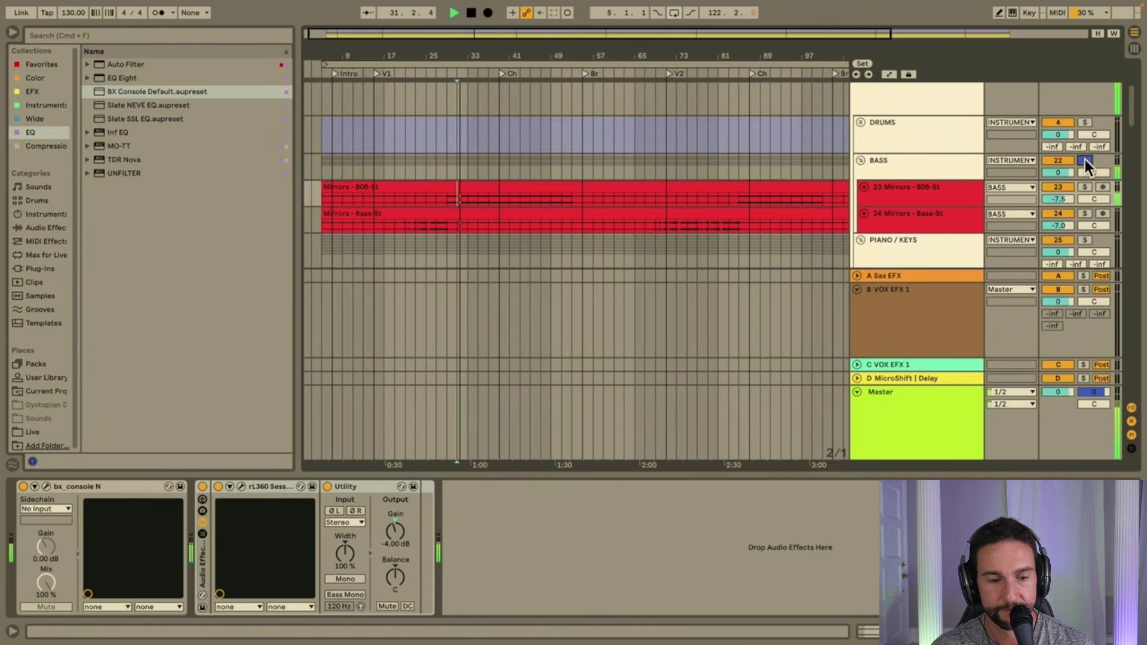
{"action": "left_click", "coordinate": [926, 187]}
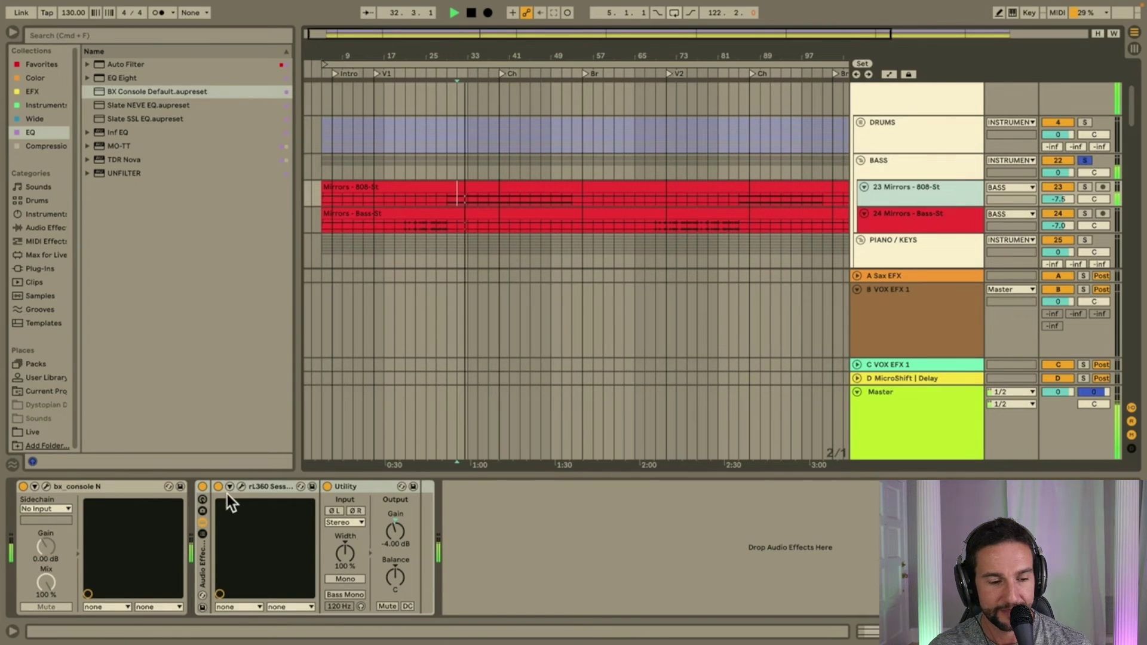
Open rL360 Session on the 808 track and compare playback with its effect rack on and off, leaving the rack on.
{"action": "left_click", "coordinate": [240, 485]}
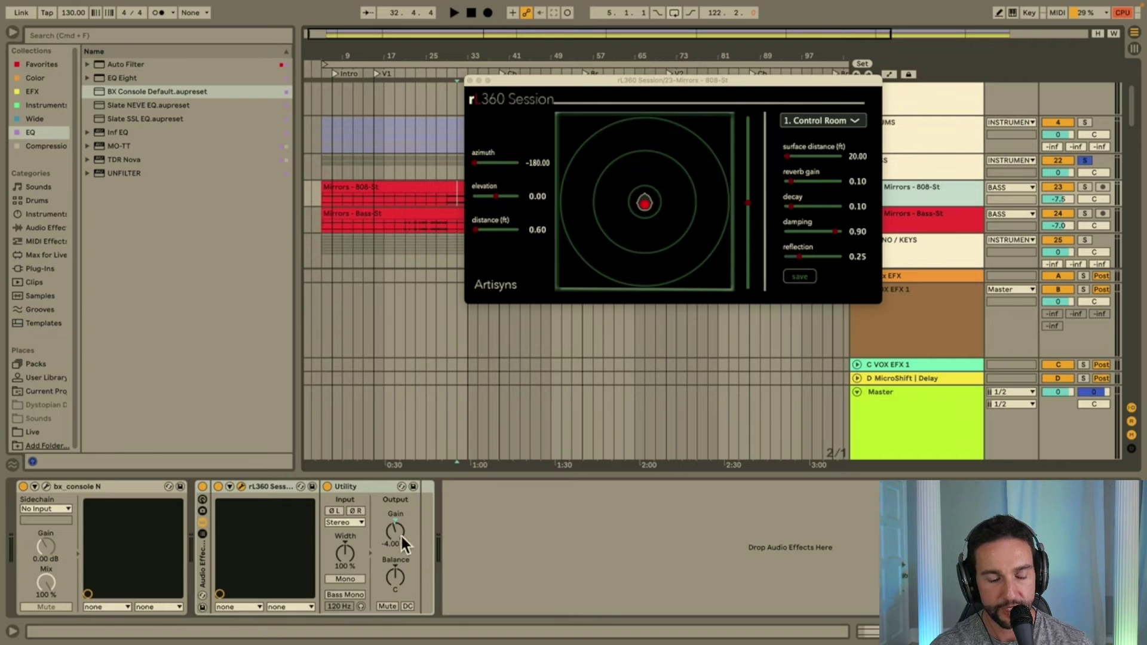
{"action": "left_click", "coordinate": [203, 486]}
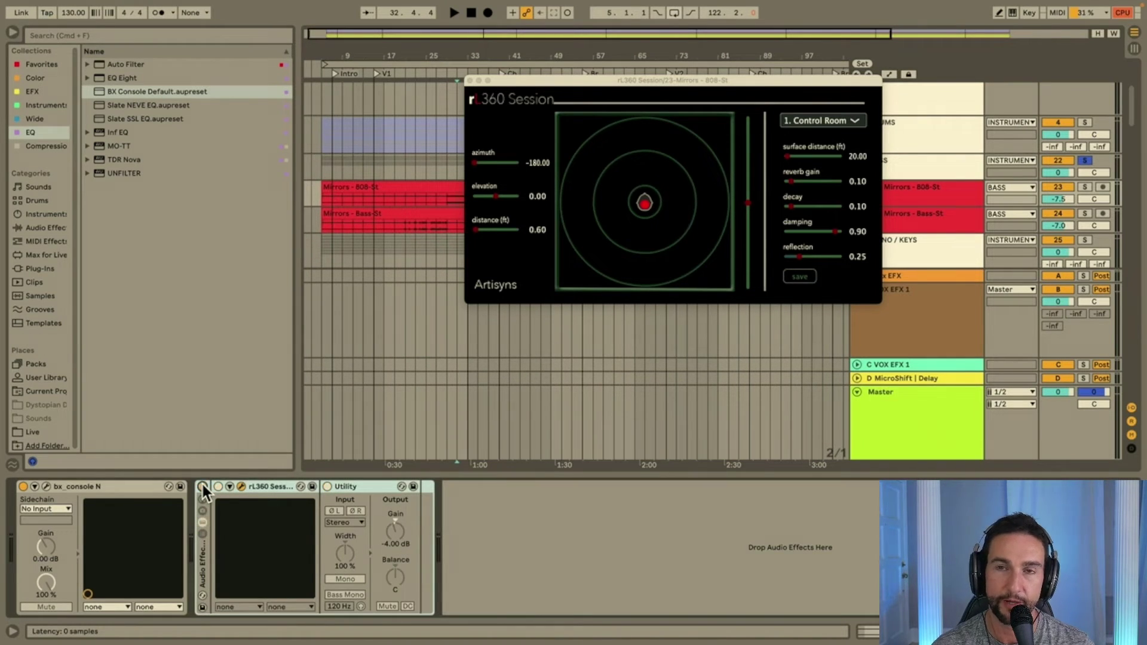
{"action": "left_click", "coordinate": [203, 487]}
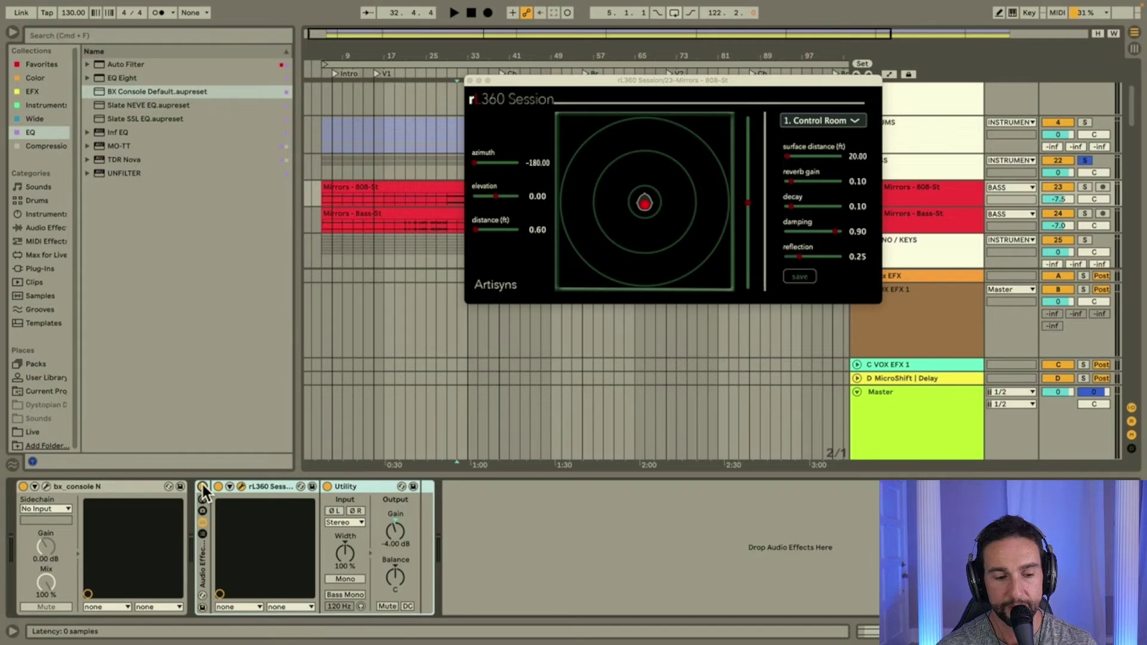
{"action": "left_click", "coordinate": [202, 487]}
{"action": "key", "text": "space"}
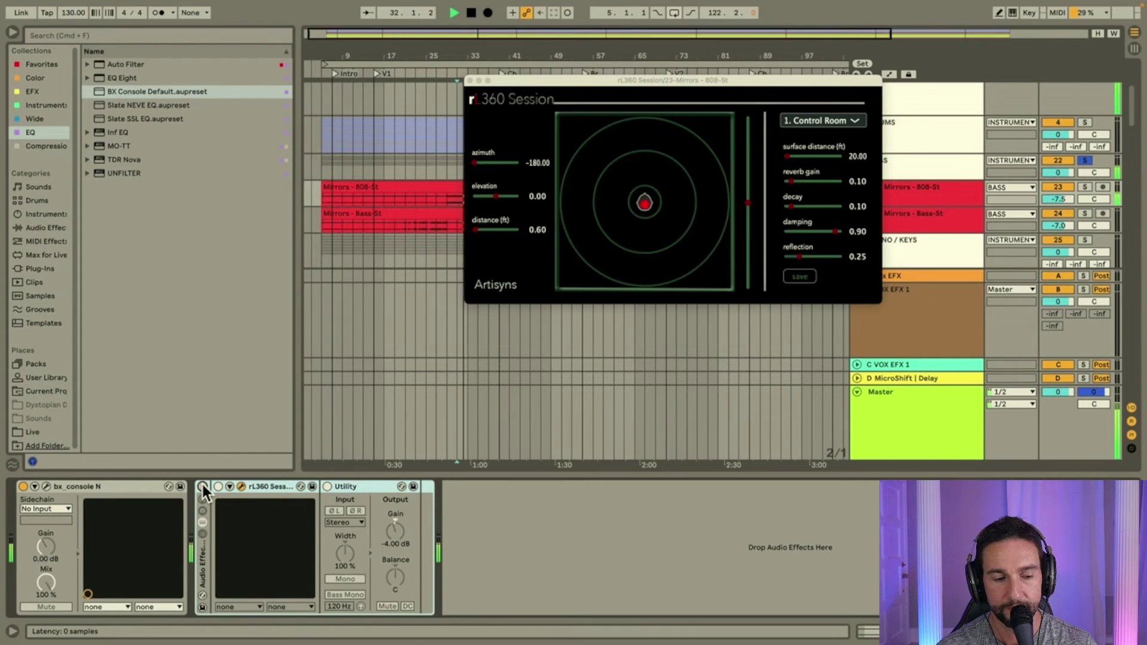
{"action": "left_click", "coordinate": [202, 487]}
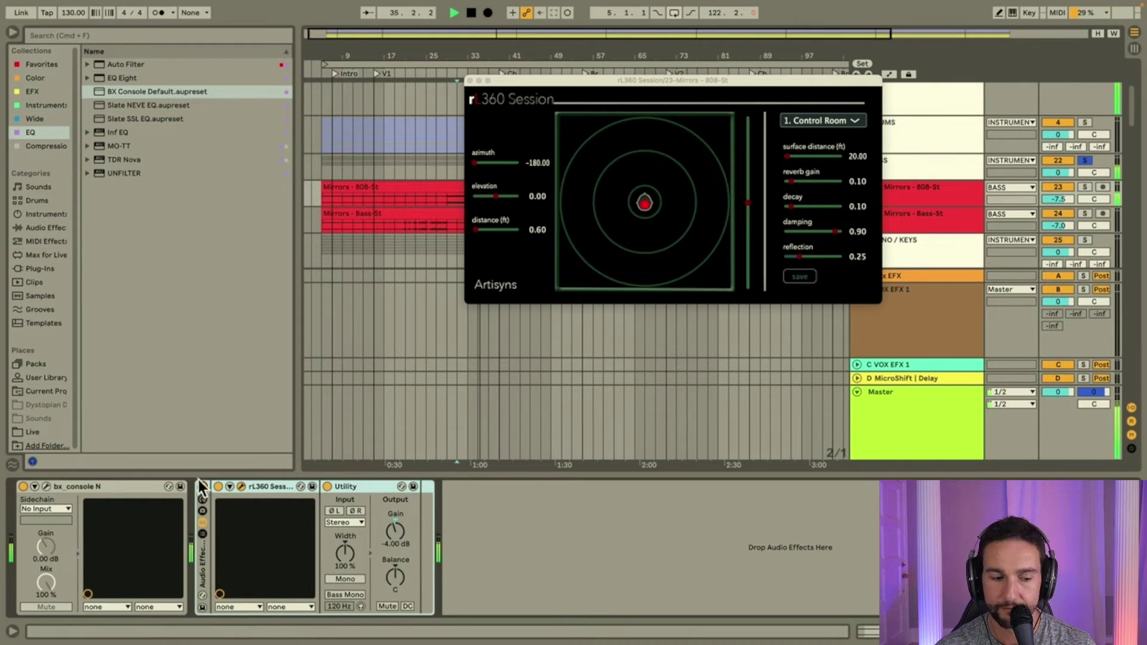
{"action": "left_click", "coordinate": [202, 487]}
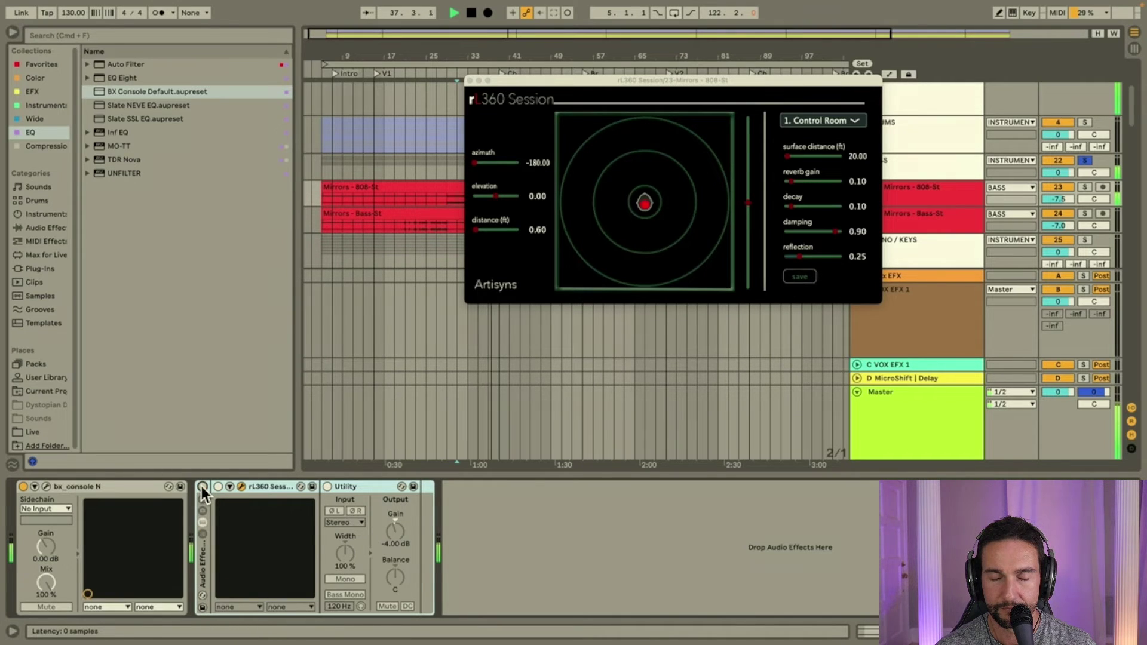
{"action": "left_click", "coordinate": [202, 487]}
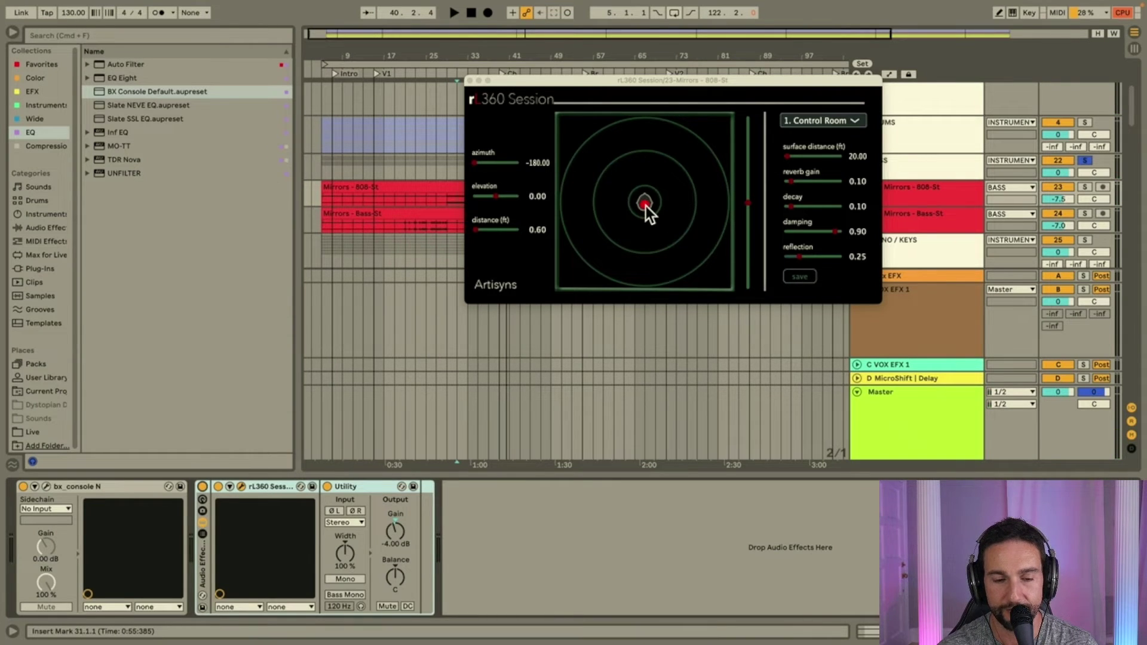
During playback, set the 808's rL360 Session azimuth to 174.10 and distance to 1.40 ft, and compare its effect rack off and on.
{"action": "key", "text": "space"}
{"action": "left_click_drag", "start_coordinate": [645, 205], "coordinate": [646, 209]}
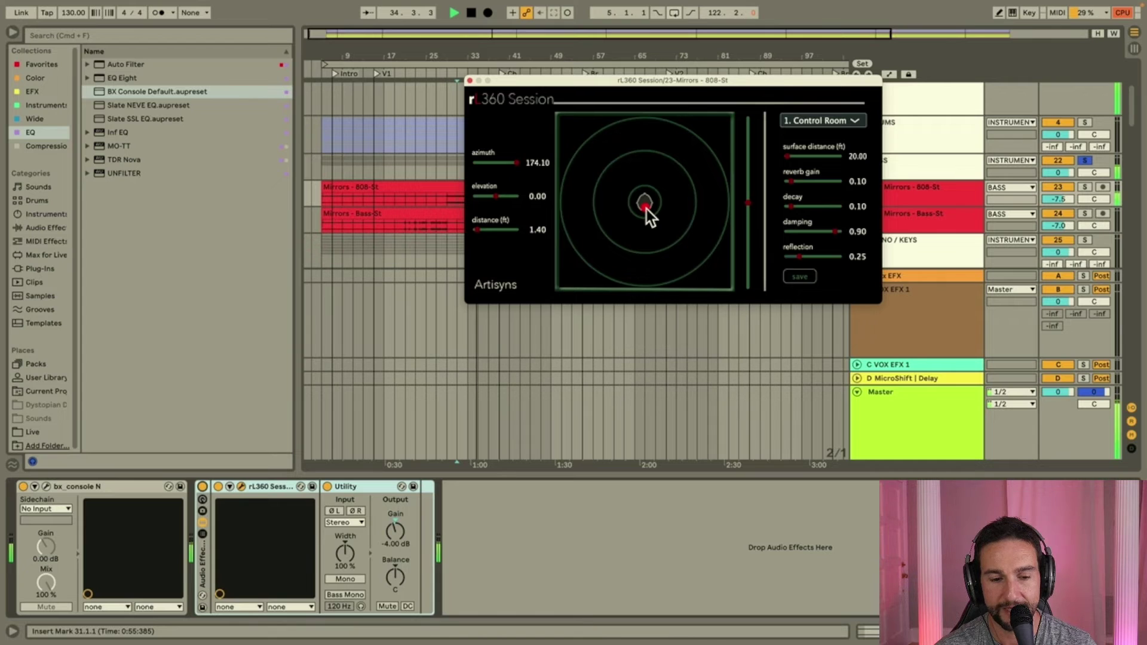
{"action": "left_click", "coordinate": [202, 487]}
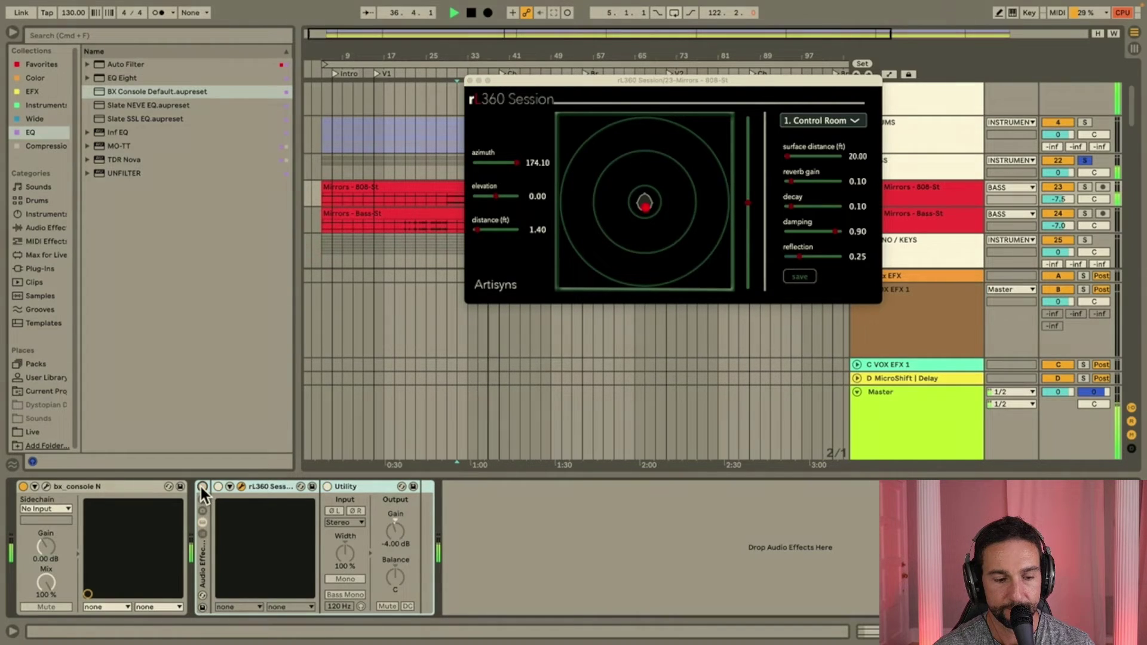
{"action": "left_click", "coordinate": [201, 487]}
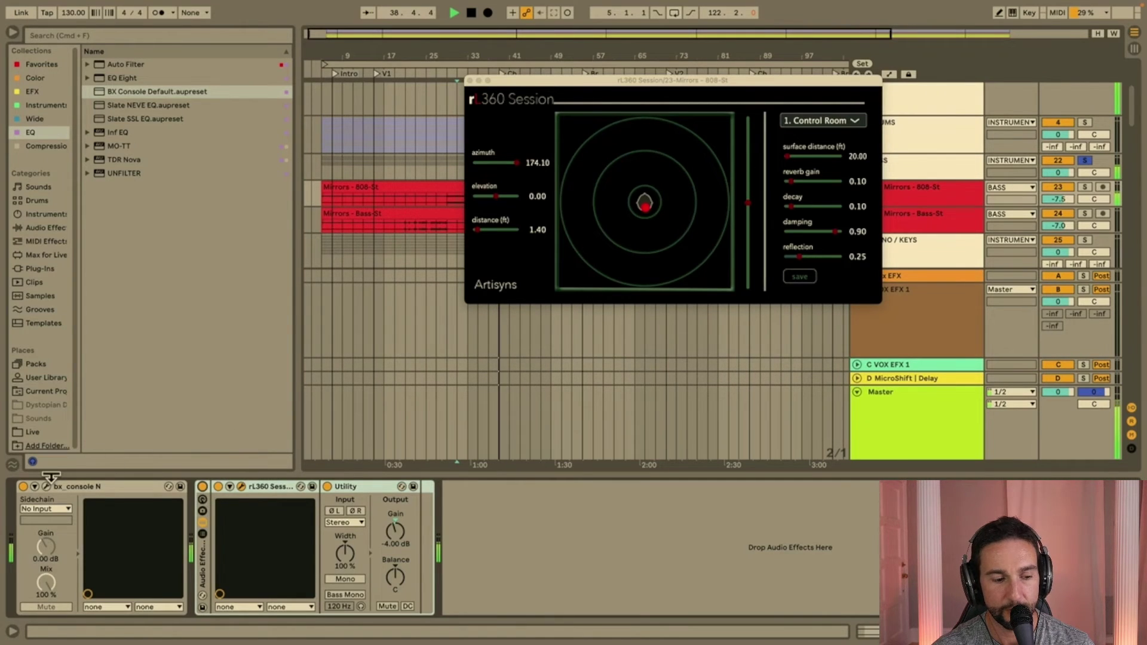
Stop playback, examine the bx_console N settings on the Mirrors - 808-St track, and close that plugin window.
{"action": "key", "text": "space"}
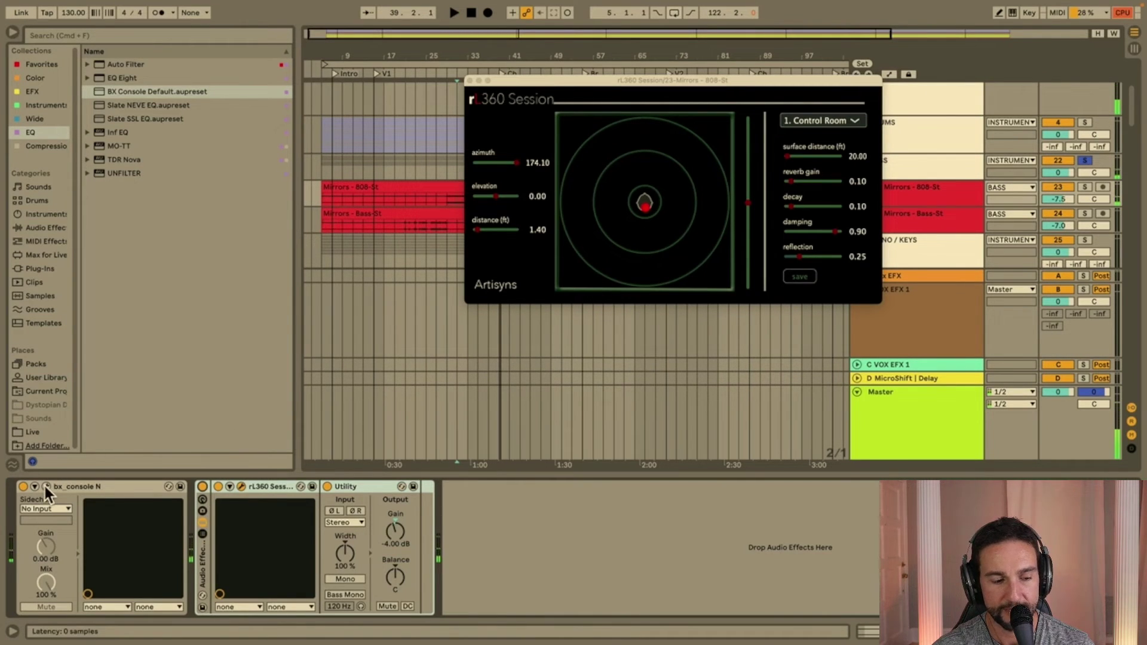
{"action": "left_click", "coordinate": [46, 486]}
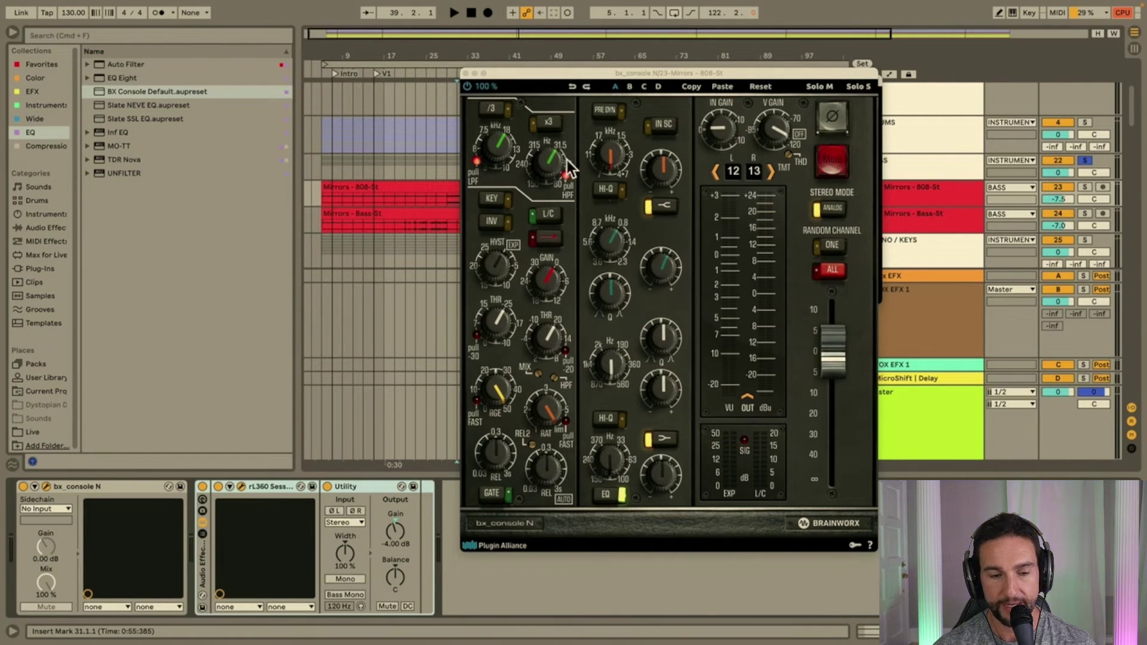
{"action": "left_click", "coordinate": [466, 74]}
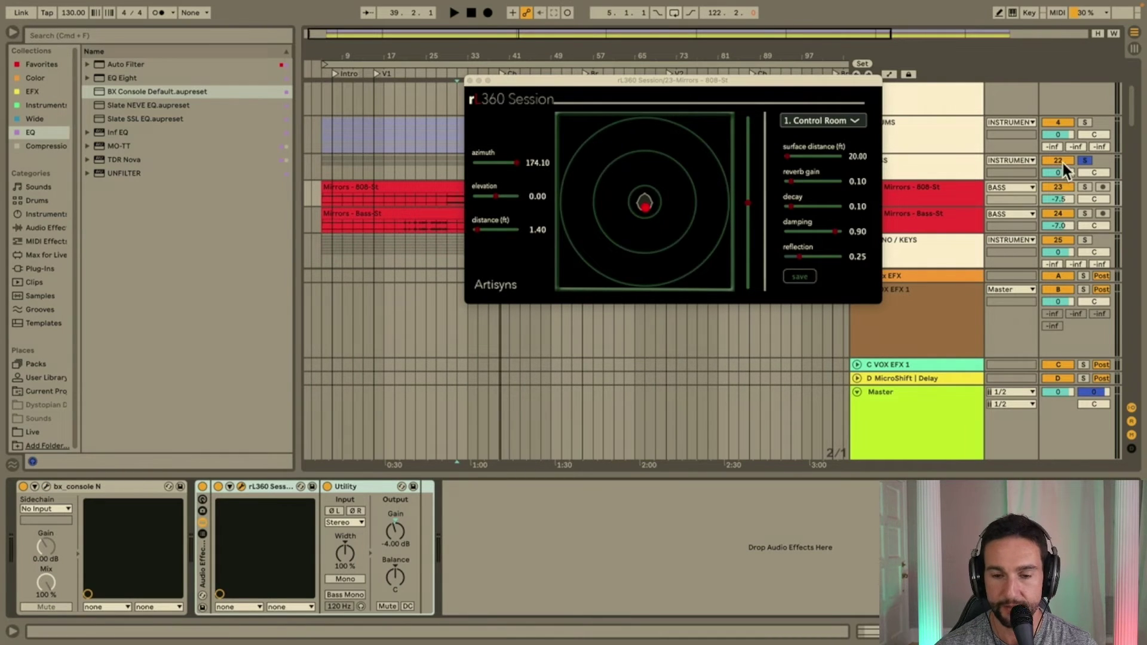
Close rL360 Session, solo the DRUMS and BASS groups together, and play them from bar 31.
{"action": "left_click", "coordinate": [1083, 161]}
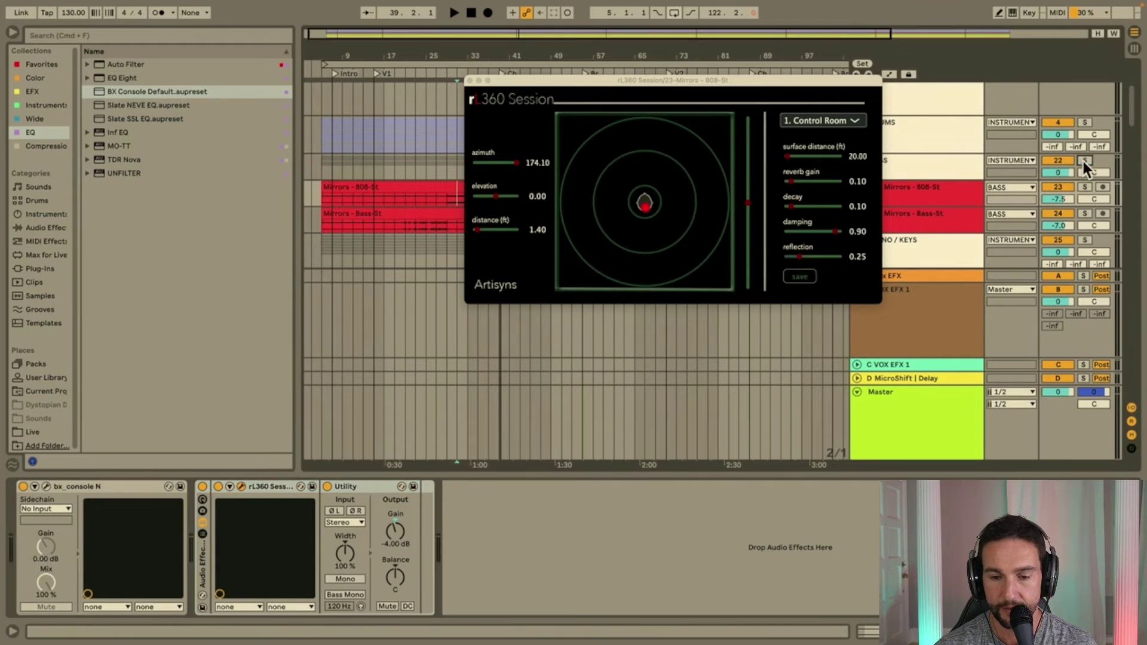
{"action": "left_click", "coordinate": [470, 80]}
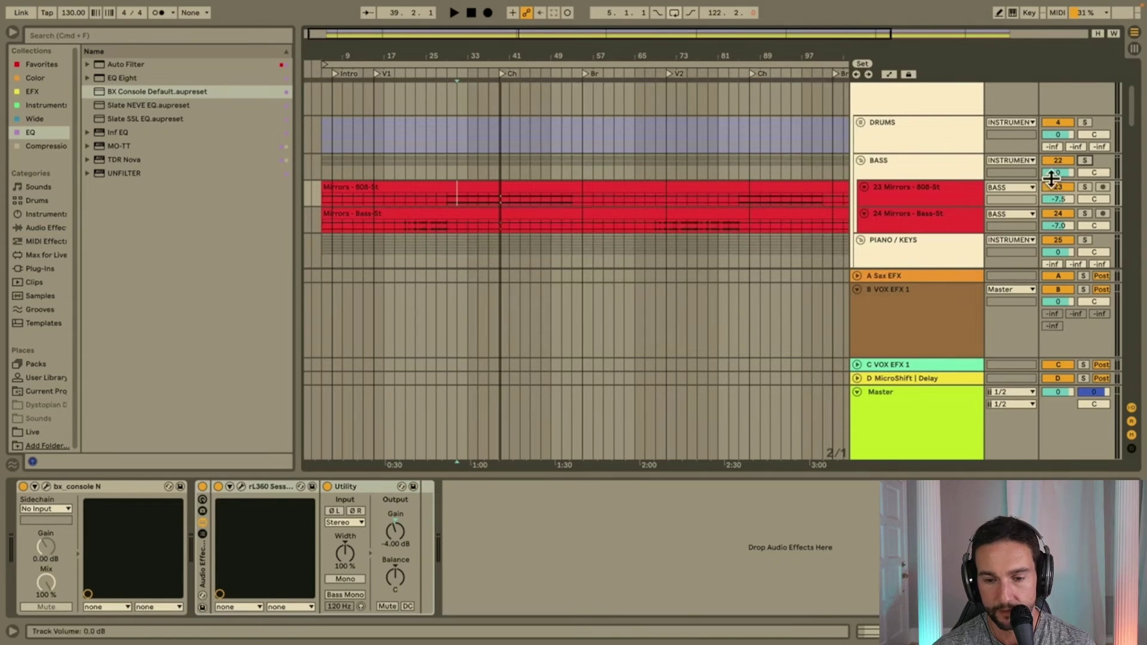
{"action": "scroll", "coordinate": [1086, 160], "scroll_direction": "up", "scroll_amount": 3}
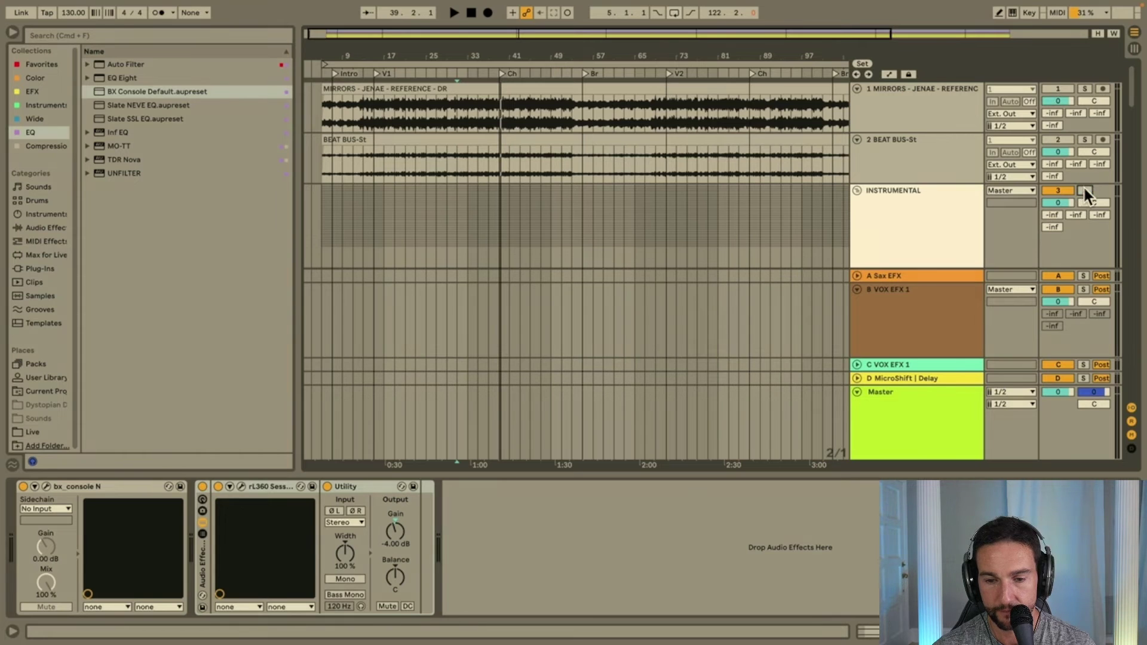
{"action": "scroll", "coordinate": [1083, 185], "scroll_direction": "down", "scroll_amount": 3}
{"action": "left_click", "coordinate": [1085, 199]}
{"action": "scroll", "coordinate": [1085, 198], "scroll_direction": "down", "scroll_amount": 3}
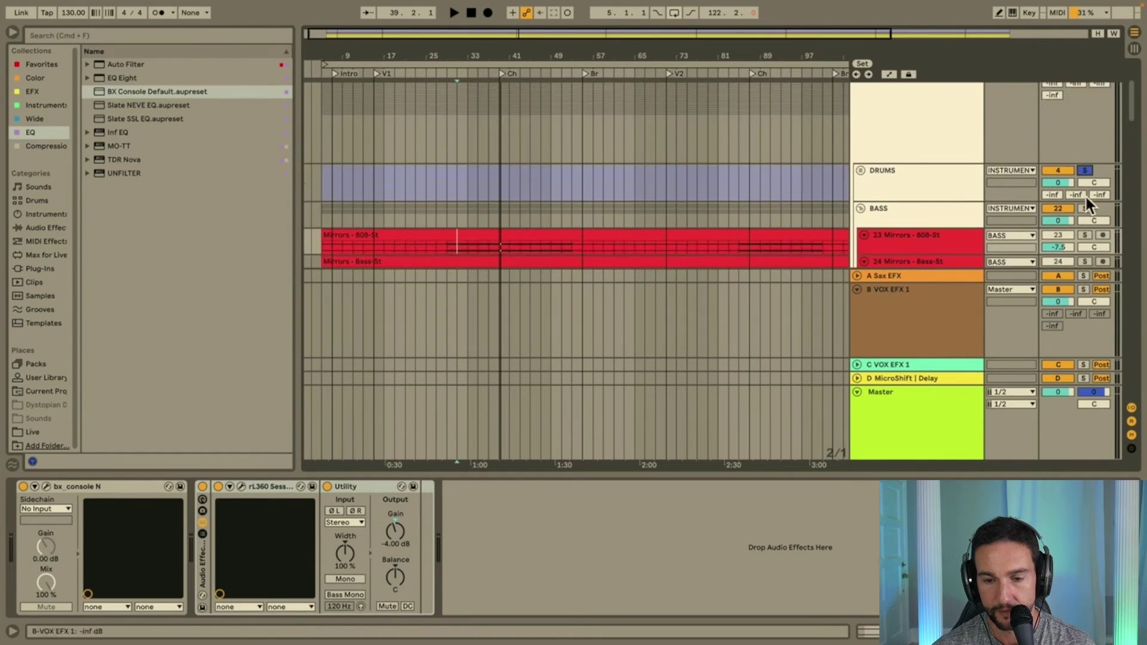
{"action": "left_click", "coordinate": [1086, 132], "text": "super"}
{"action": "key", "text": "space"}
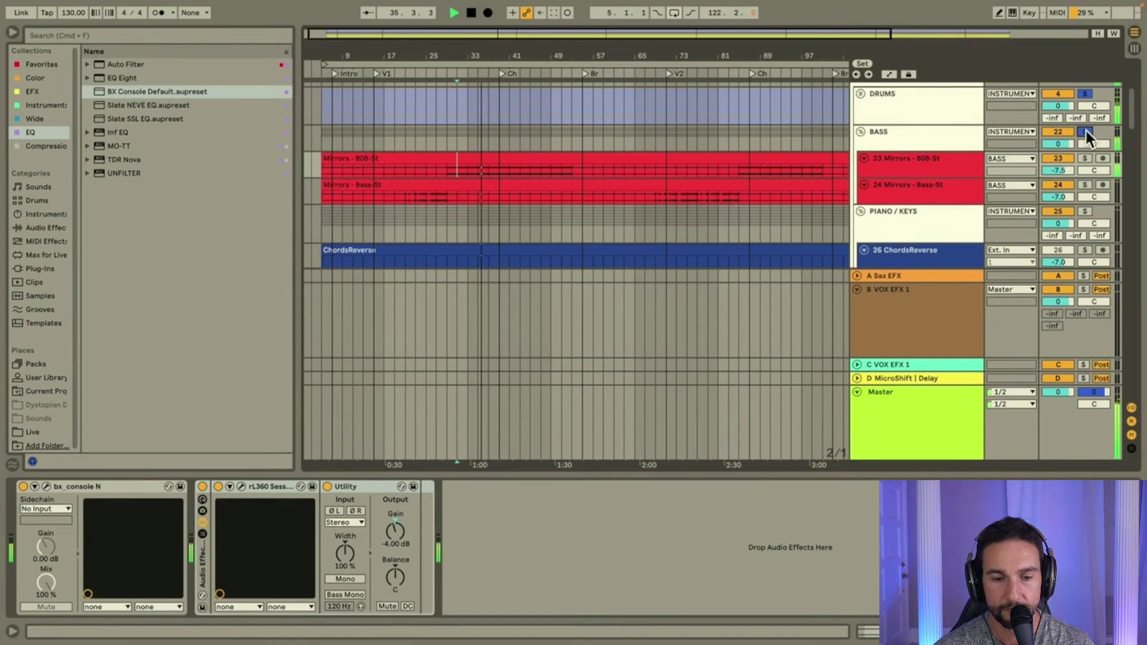
Play drums and bass from bar 73 at V2, and show the devices on the Mirrors - Bass-St track without an open plugin window.
{"action": "left_click", "coordinate": [673, 198]}
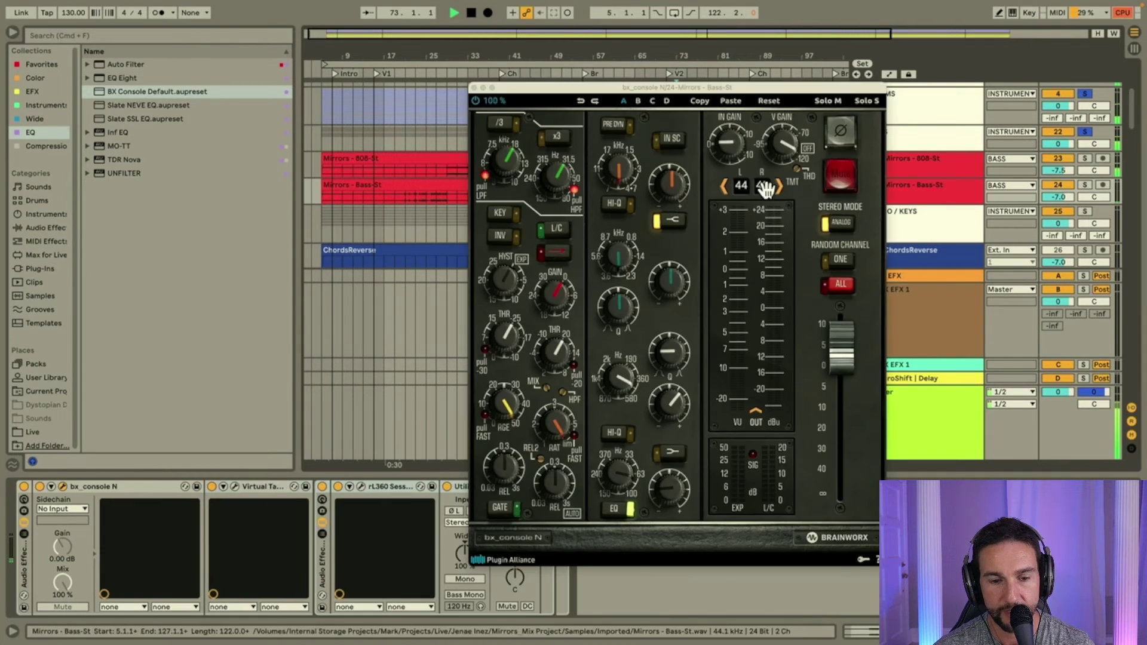
{"action": "left_click", "coordinate": [475, 87]}
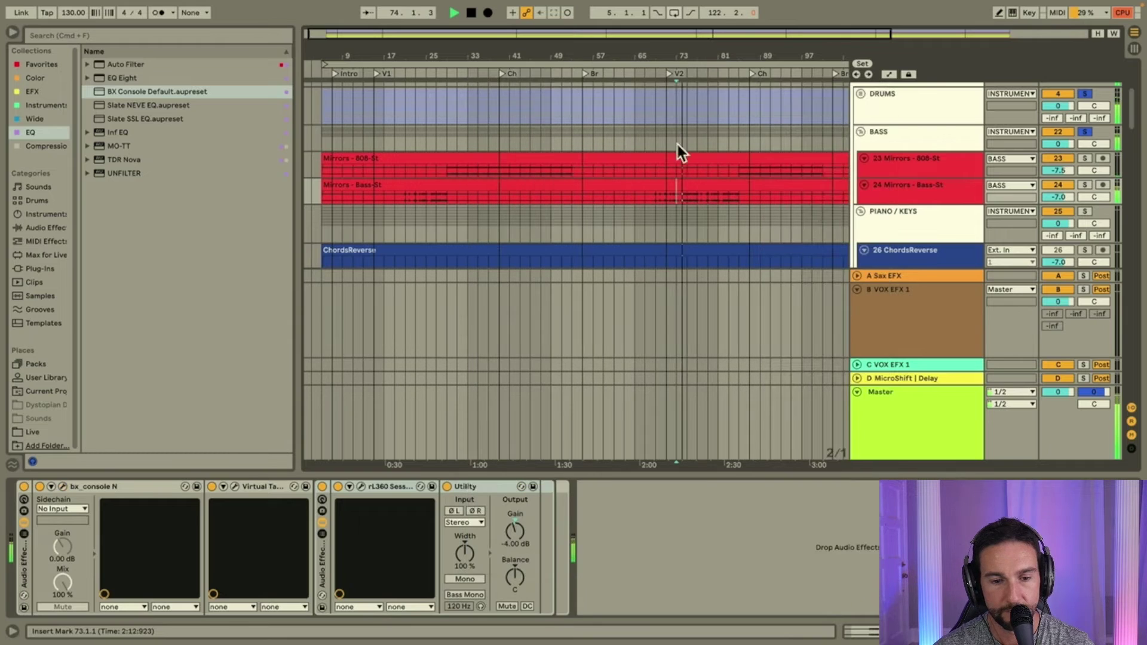
{"action": "left_click", "coordinate": [902, 190]}
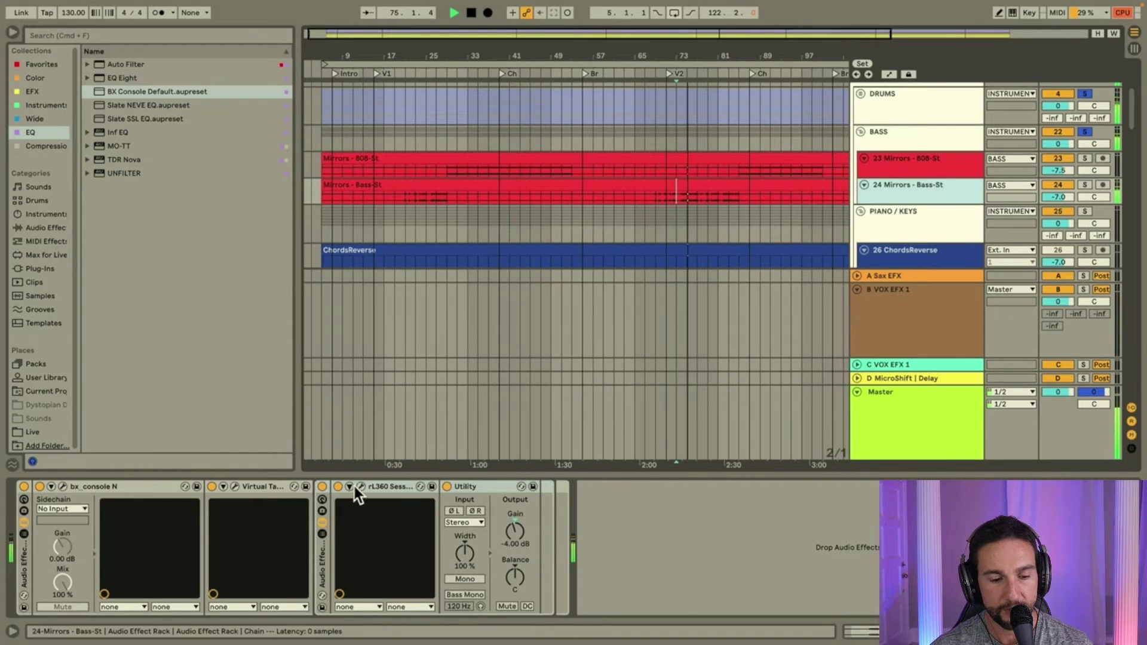
{"action": "key", "text": "space"}
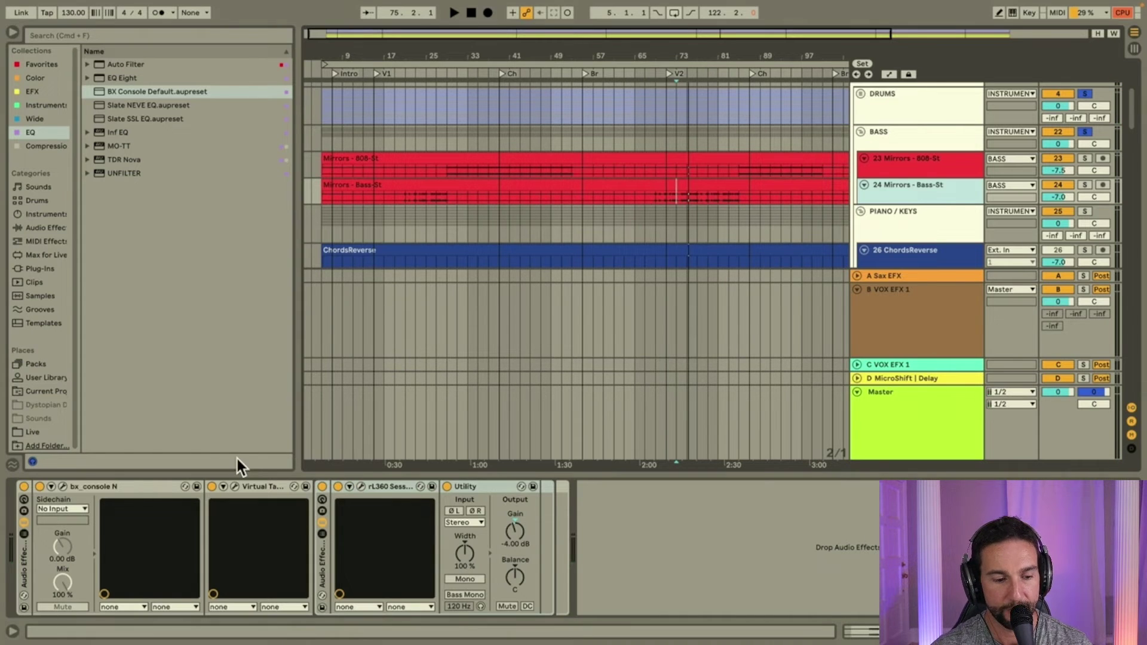
Review bx_console N on Mirrors - Bass-St, compare playback with its effect rack off and on, leave the rack on, and close the plugin.
{"action": "left_click", "coordinate": [61, 485]}
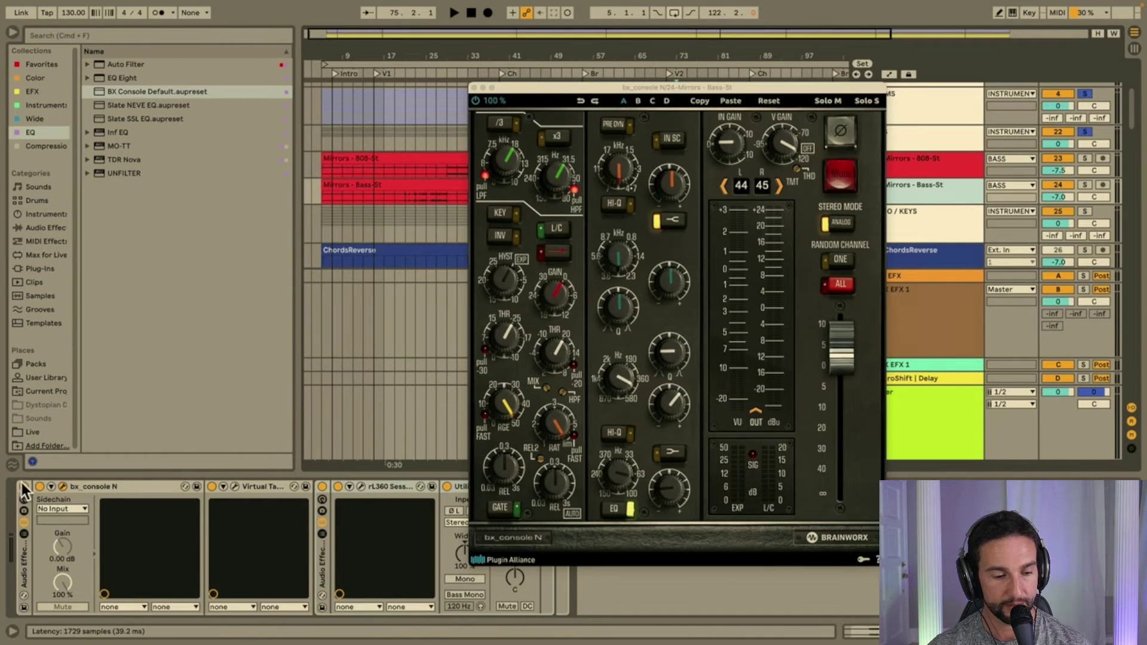
{"action": "key", "text": "space"}
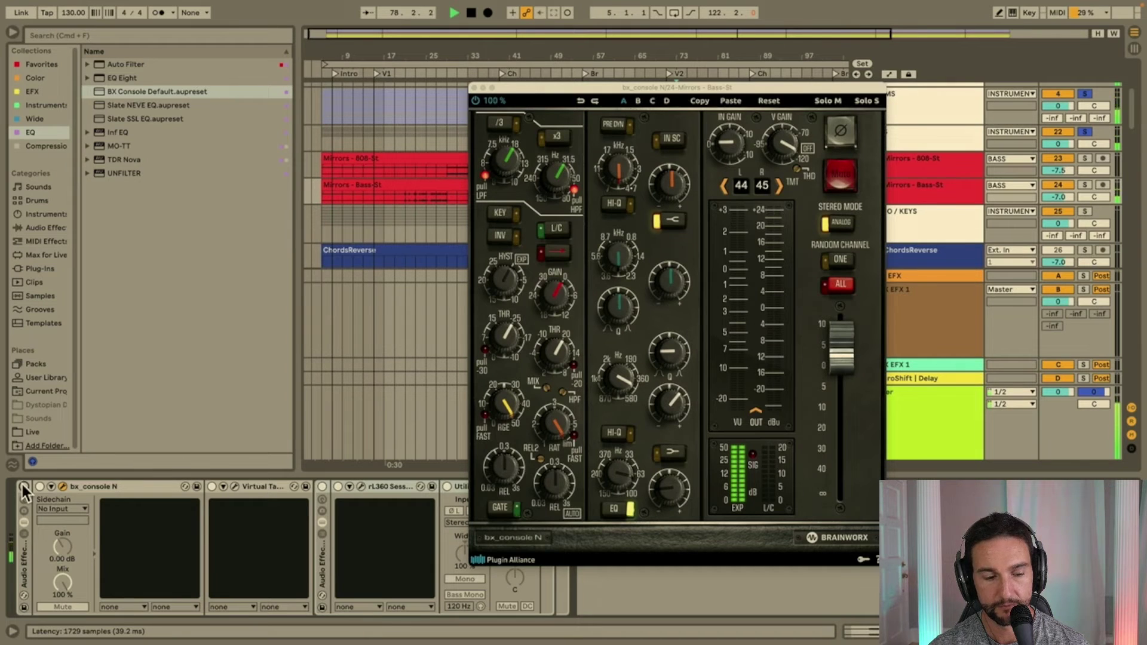
{"action": "left_click", "coordinate": [23, 487]}
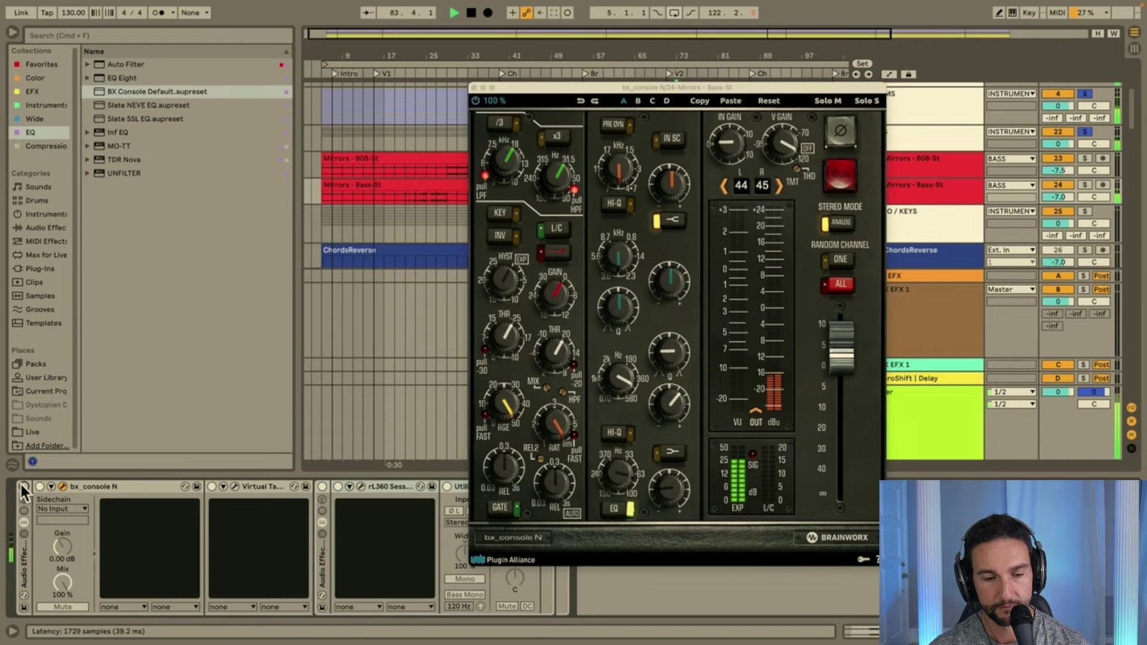
{"action": "left_click", "coordinate": [24, 486]}
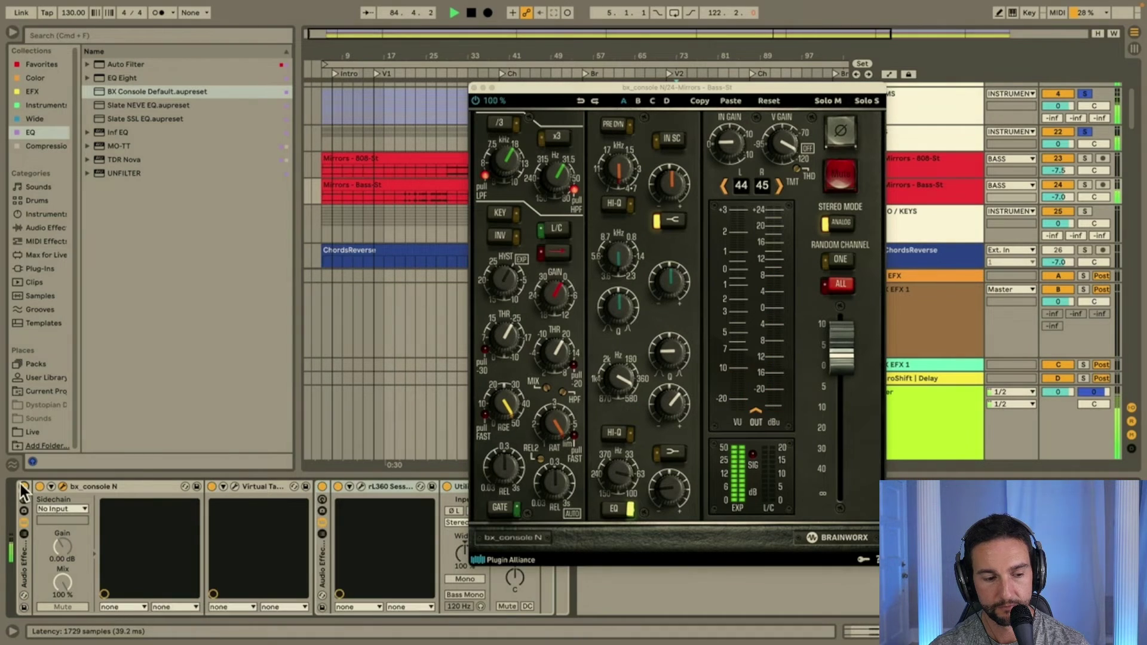
{"action": "key", "text": "space"}
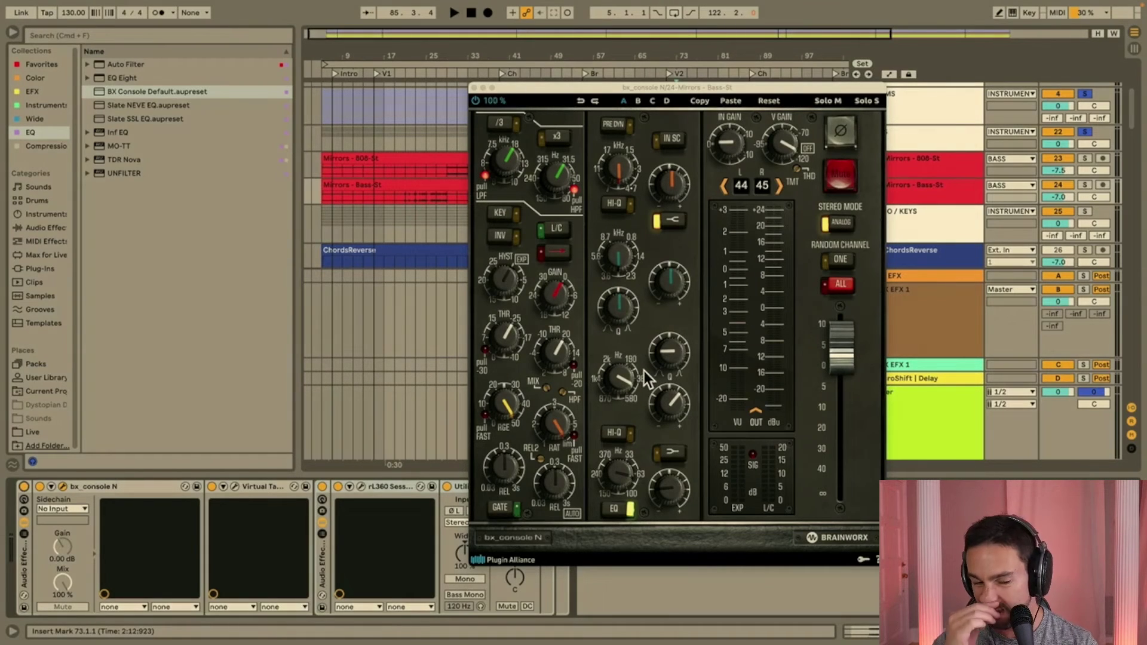
{"action": "left_click", "coordinate": [475, 88]}
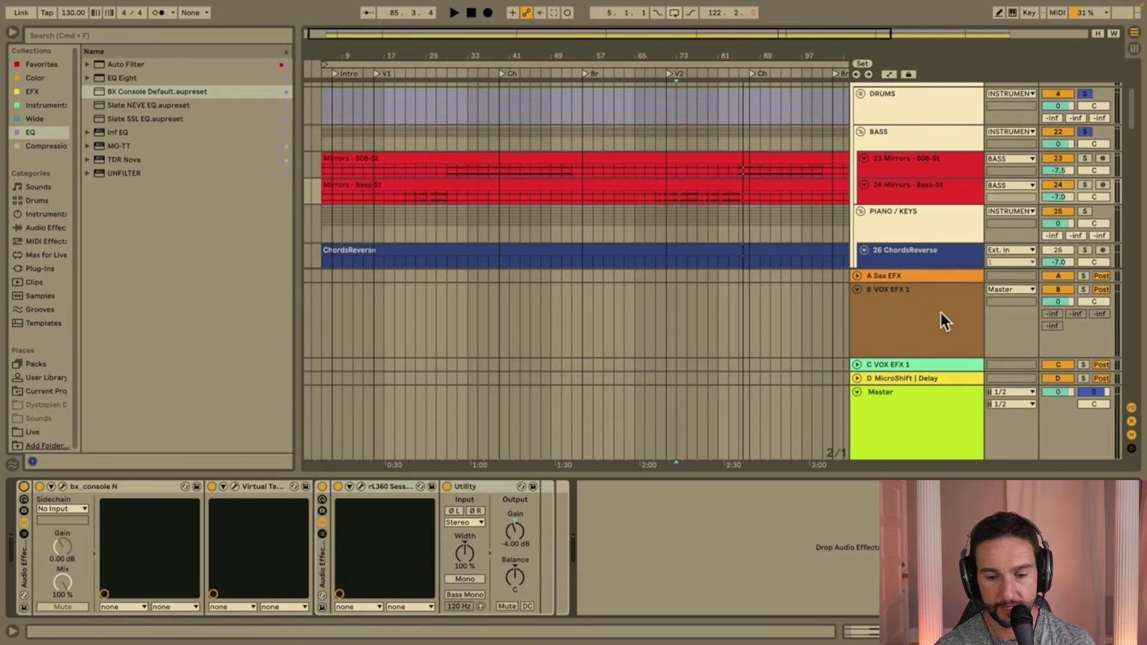
Unsolo the BASS group, expand the PIANO / KEYS group, and set the playback start at bar 5 on Mirrors - Piano-St.
{"action": "left_click", "coordinate": [1085, 133]}
{"action": "scroll", "coordinate": [890, 211], "scroll_direction": "down", "scroll_amount": 1}
{"action": "left_click", "coordinate": [891, 200]}
{"action": "scroll", "coordinate": [891, 197], "scroll_direction": "down", "scroll_amount": 4}
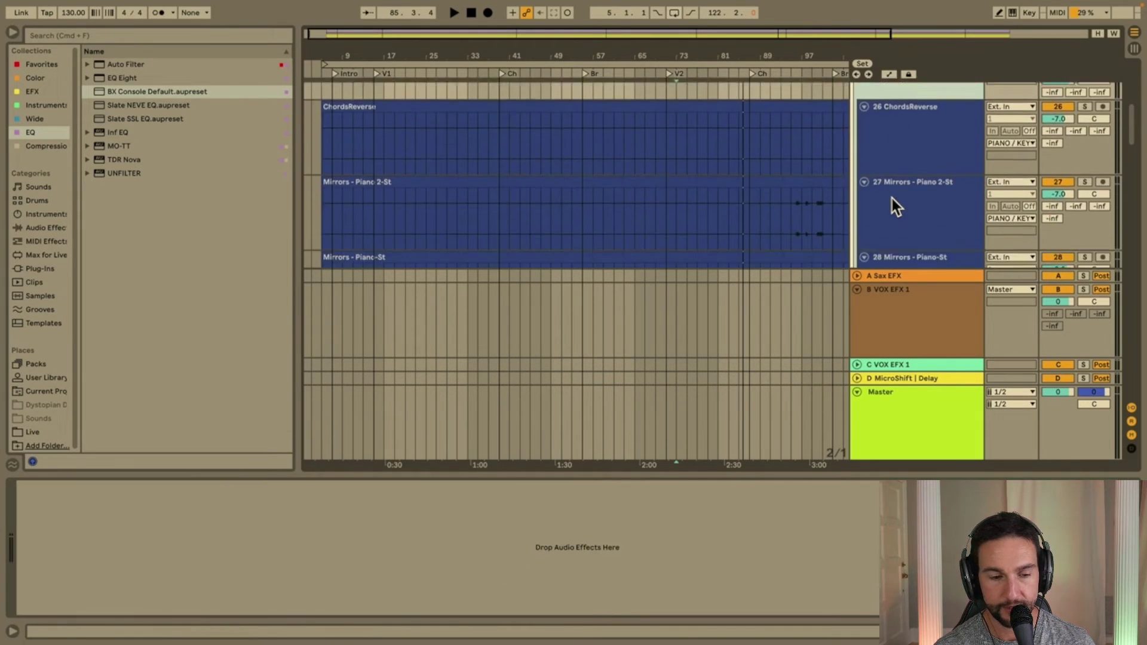
{"action": "scroll", "coordinate": [891, 198], "scroll_direction": "down", "scroll_amount": 2}
{"action": "scroll", "coordinate": [661, 192], "scroll_direction": "down", "scroll_amount": 3}
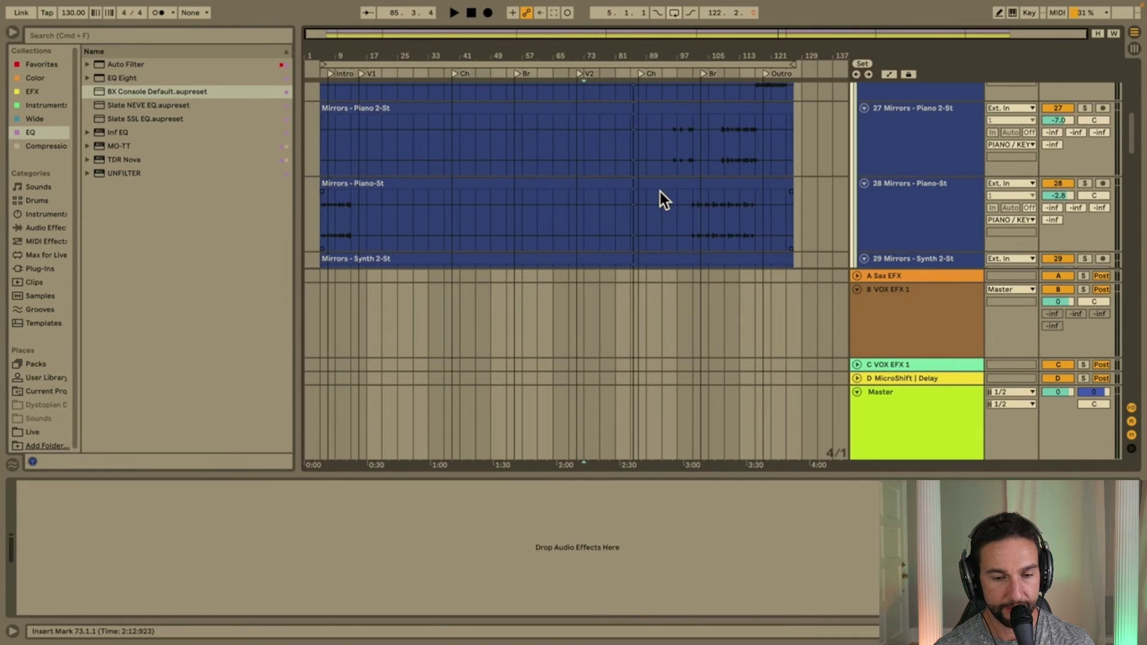
{"action": "left_click", "coordinate": [324, 232]}
{"action": "scroll", "coordinate": [324, 232], "scroll_direction": "down", "scroll_amount": 2}
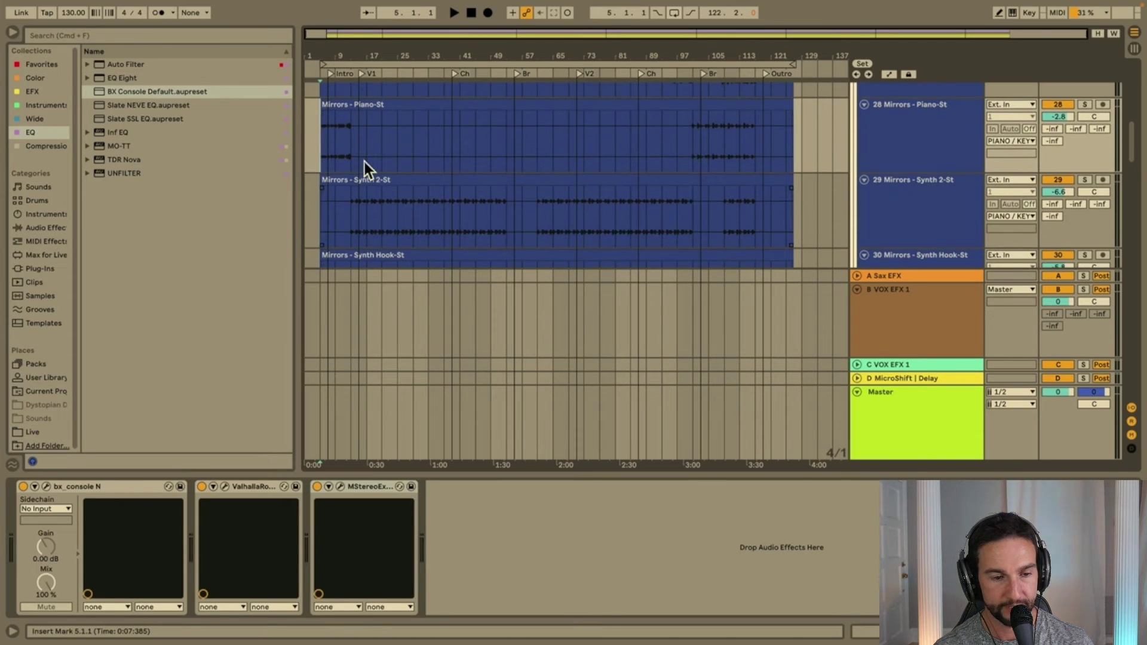
Solo Mirrors - Piano-St, listen to it from bar 5, and open its bx_console N.
{"action": "left_click", "coordinate": [1084, 104]}
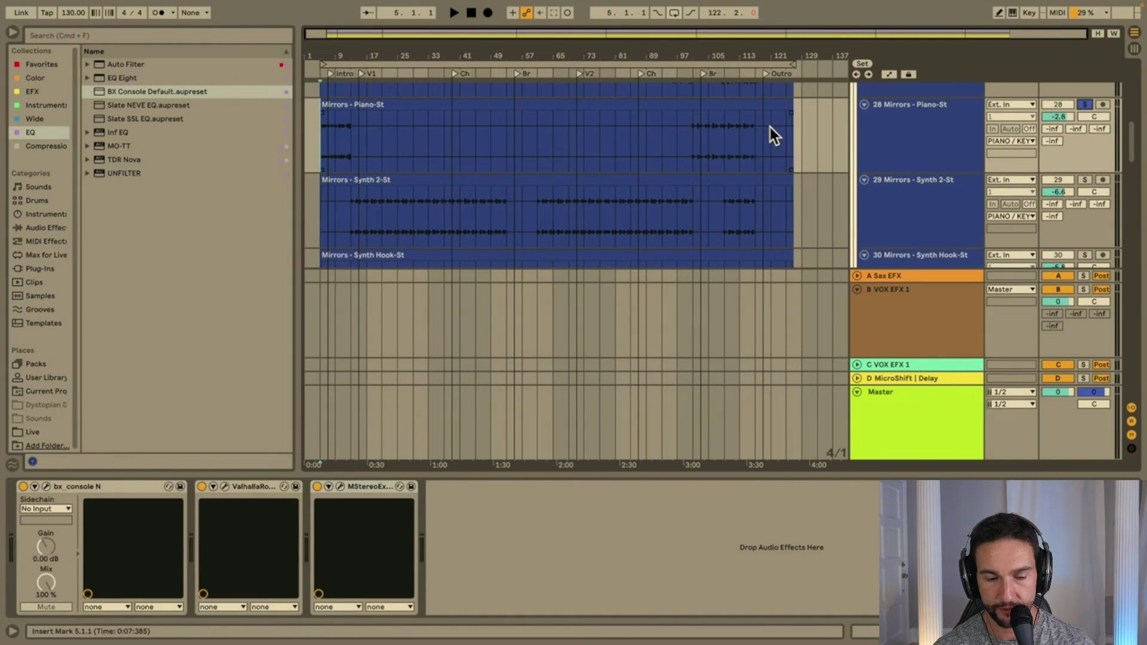
{"action": "key", "text": "space"}
{"action": "left_click", "coordinate": [956, 130]}
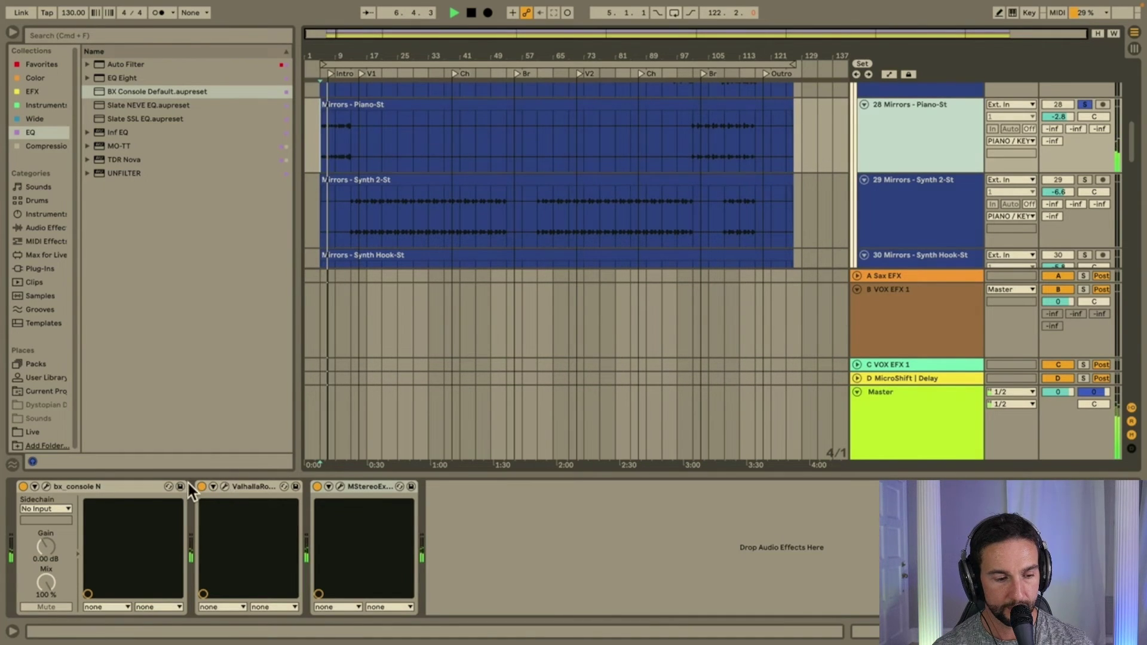
{"action": "left_click", "coordinate": [46, 486]}
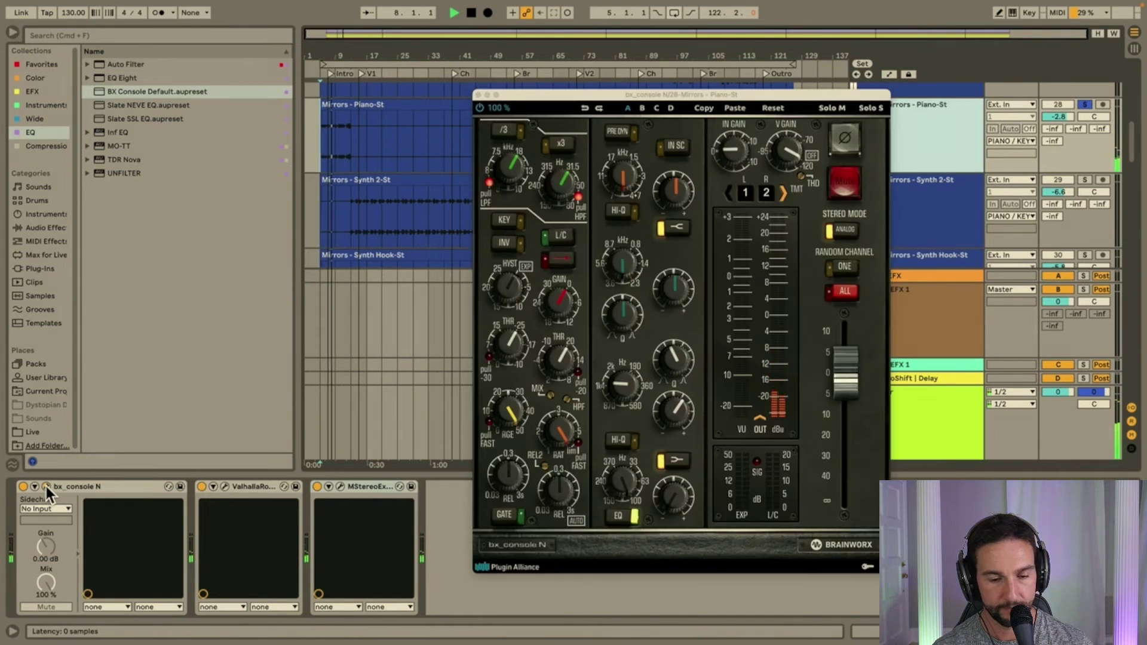
{"action": "key", "text": "space"}
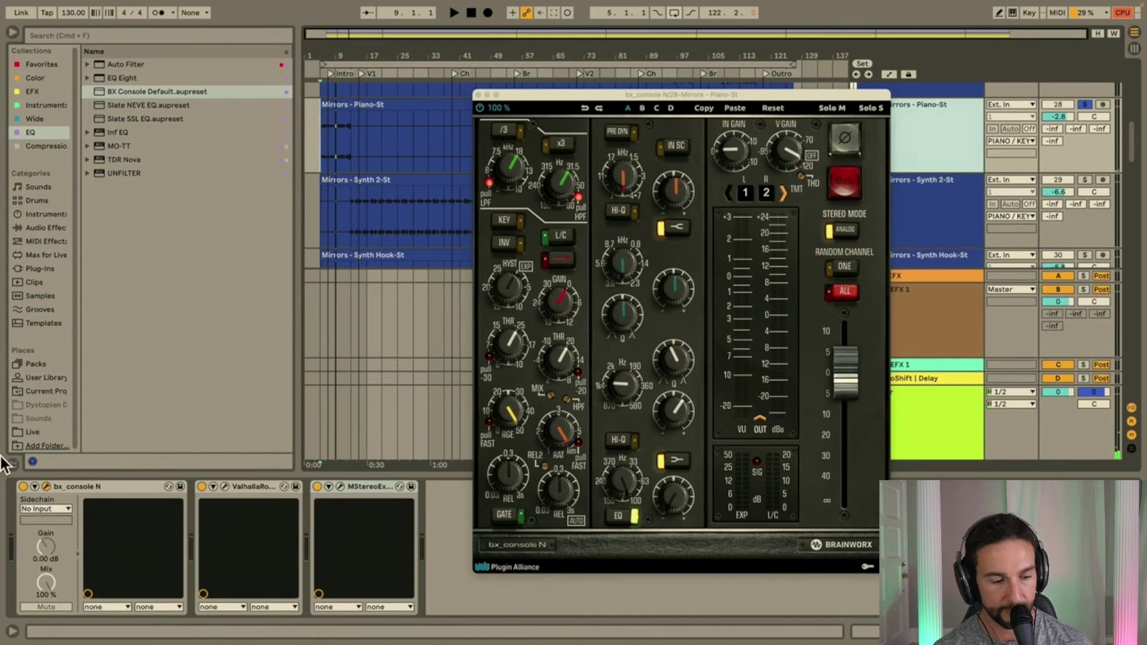
Compare the piano from bar 5 with bx_console N off and on, leaving it on when playback stops.
{"action": "key", "text": "space"}
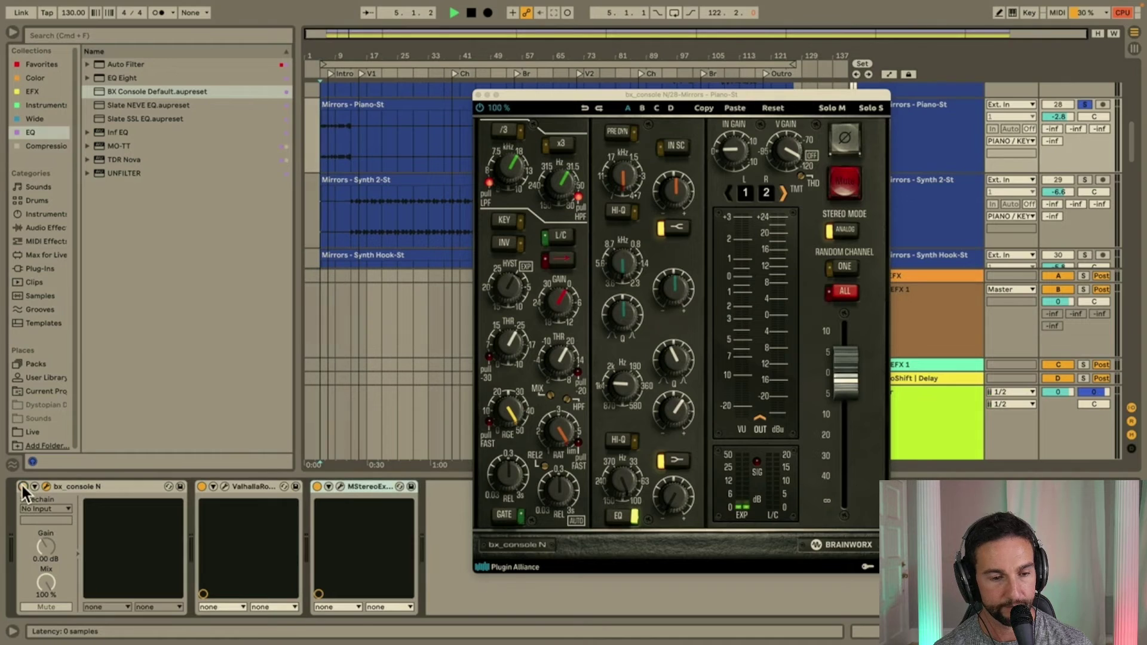
{"action": "left_click", "coordinate": [23, 487]}
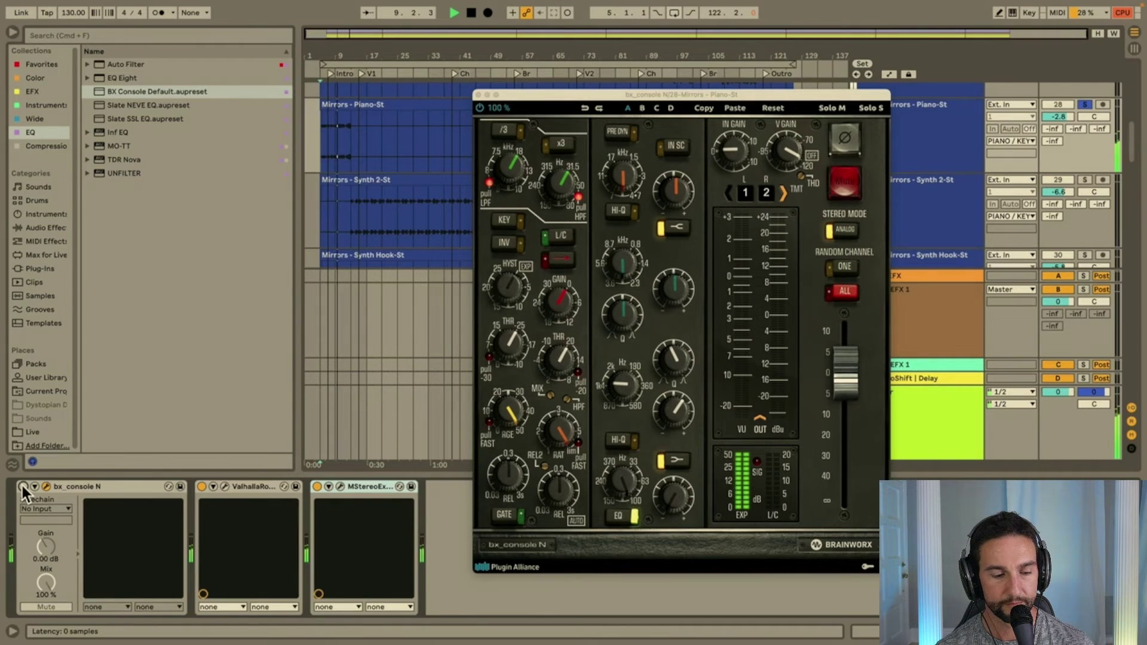
{"action": "left_click", "coordinate": [23, 486]}
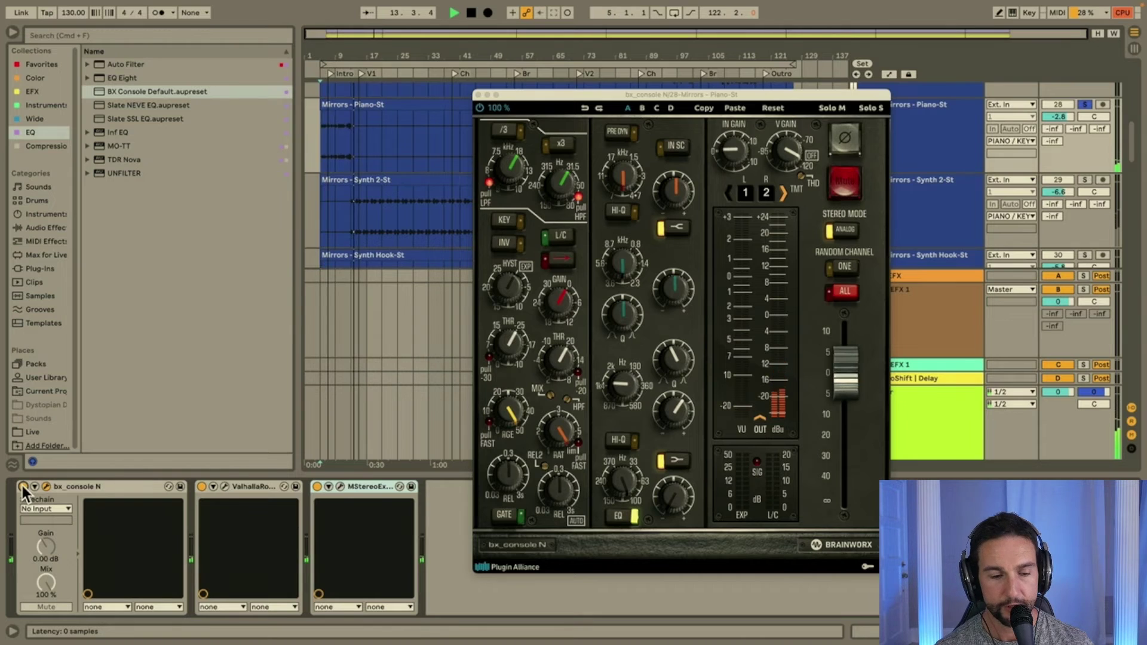
{"action": "key", "text": "space"}
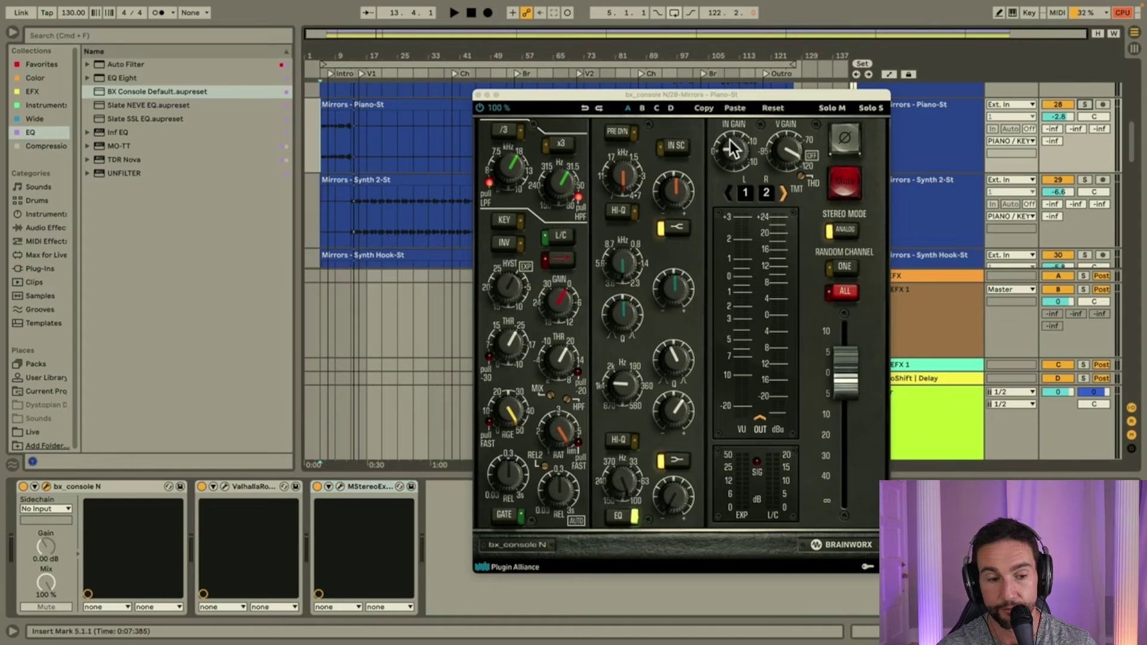
Move the bx_console N window aside, expand the Rhodes group inside PIANO / KEYS, and play the mix from bar 5.
{"action": "scroll", "coordinate": [375, 209], "scroll_direction": "down", "scroll_amount": 5}
{"action": "scroll", "coordinate": [374, 207], "scroll_direction": "up", "scroll_amount": 1}
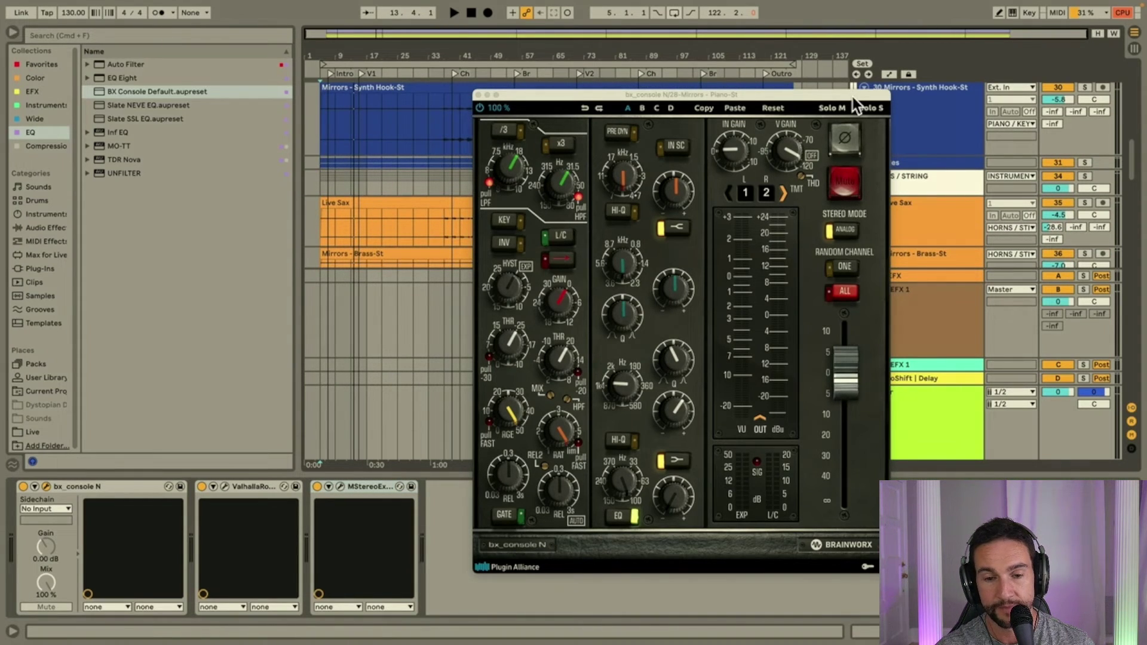
{"action": "left_click_drag", "start_coordinate": [853, 96], "coordinate": [779, 78]}
{"action": "left_click", "coordinate": [864, 161]}
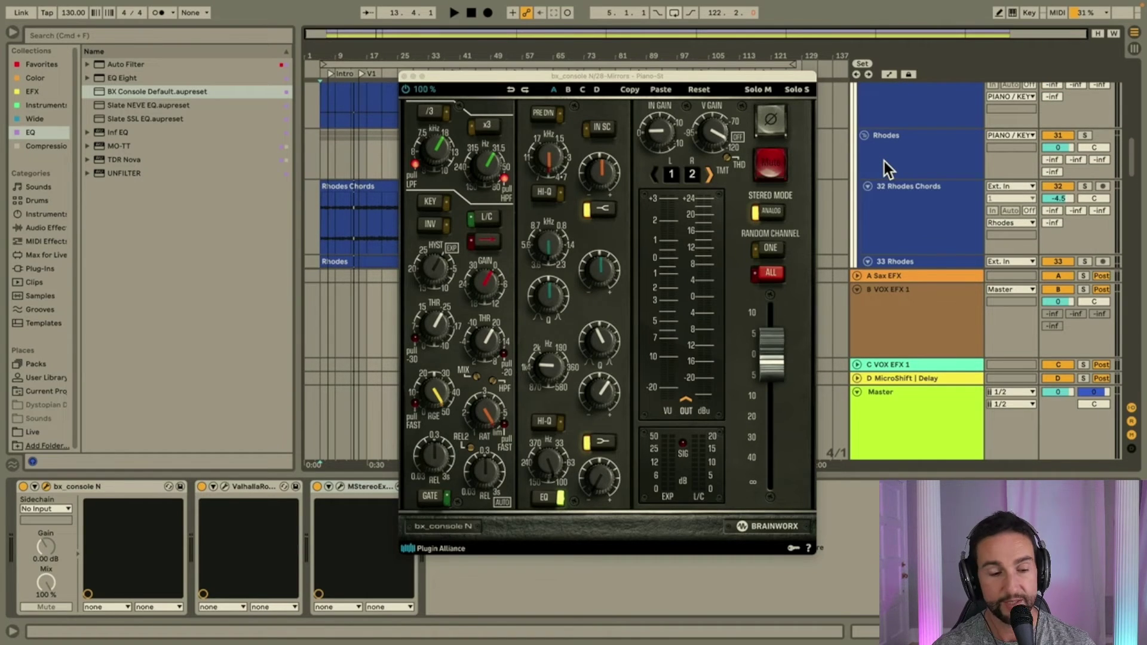
{"action": "key", "text": "space"}
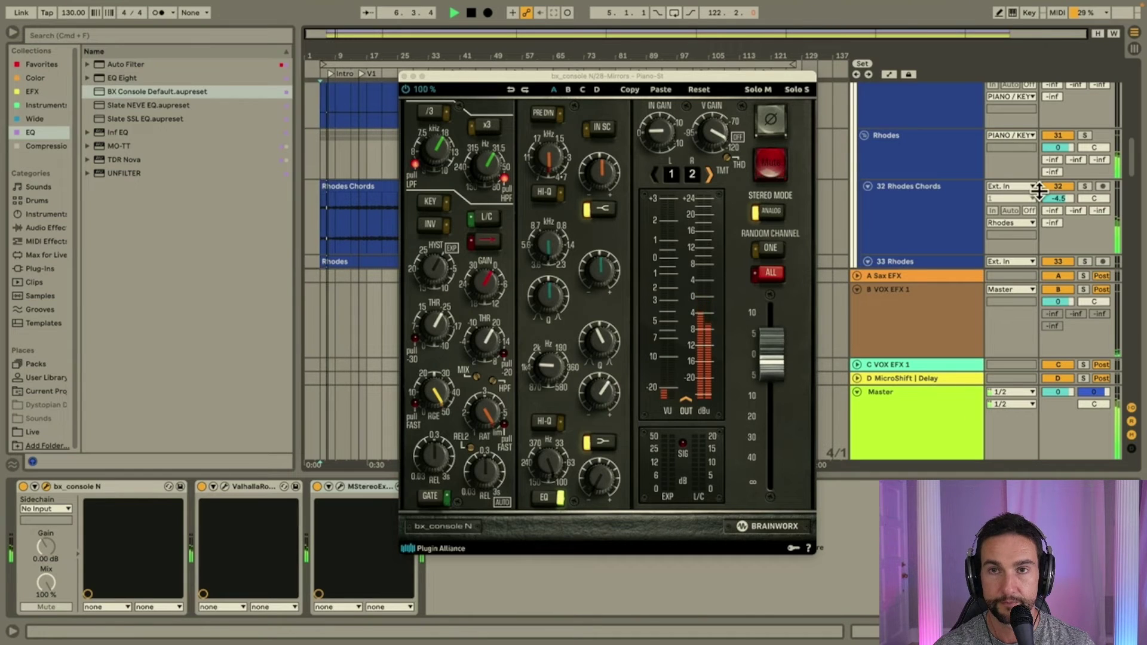
Solo Mirrors - Piano-St during playback, listen to it, stop, and unsolo the track.
{"action": "scroll", "coordinate": [1099, 179], "scroll_direction": "up", "scroll_amount": 2}
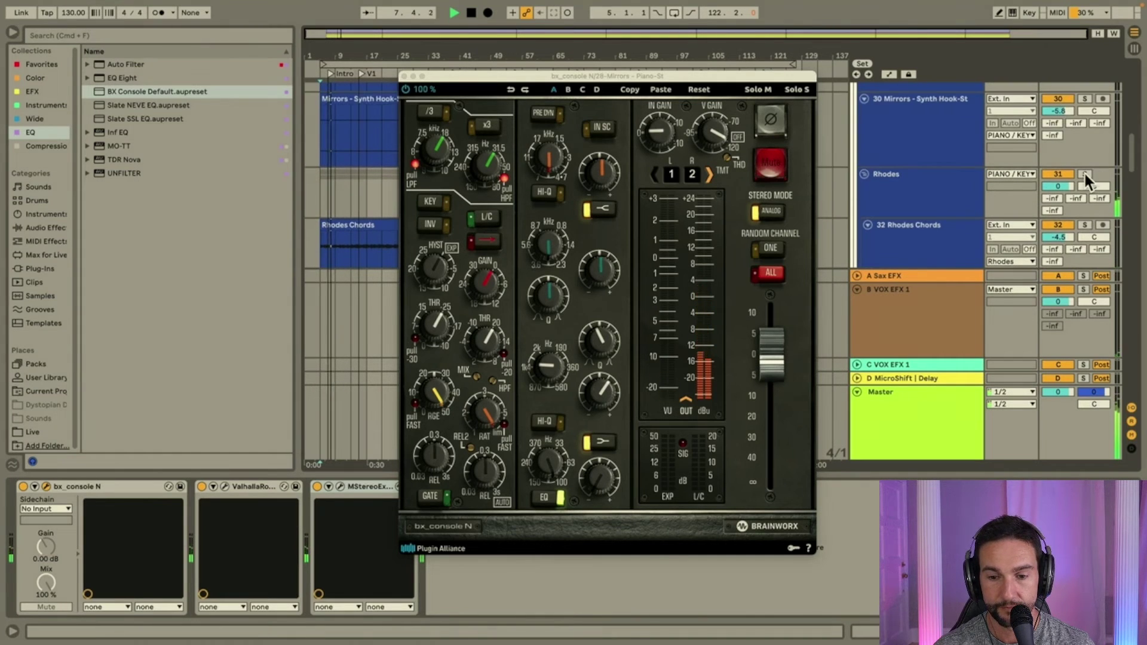
{"action": "scroll", "coordinate": [1084, 172], "scroll_direction": "up", "scroll_amount": 3}
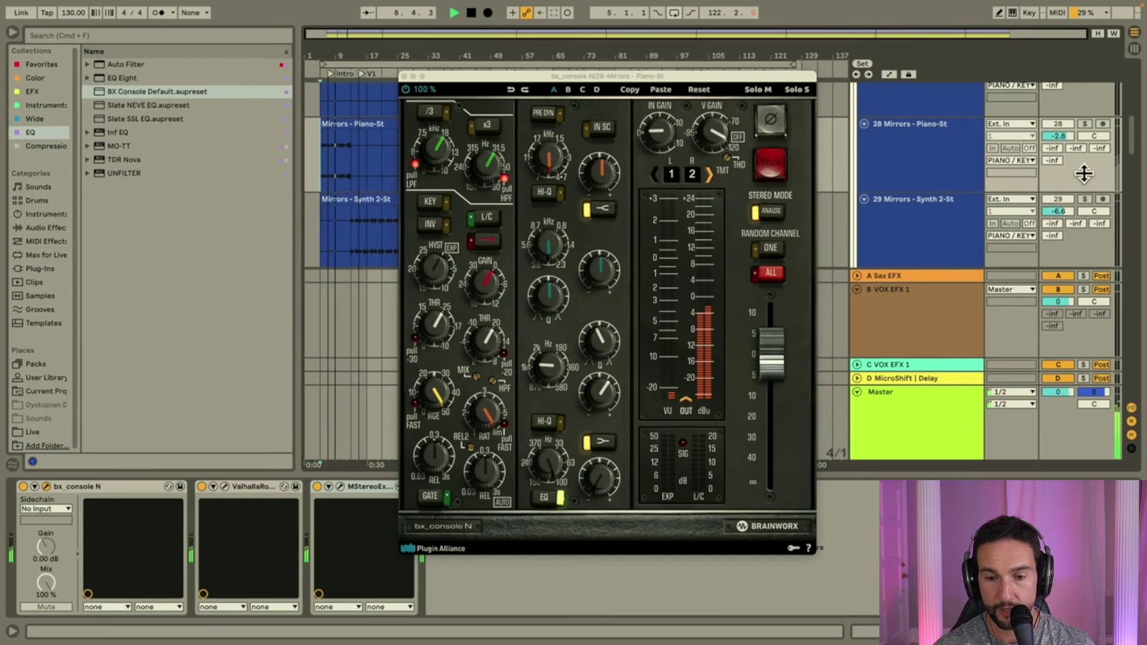
{"action": "left_click", "coordinate": [1085, 124]}
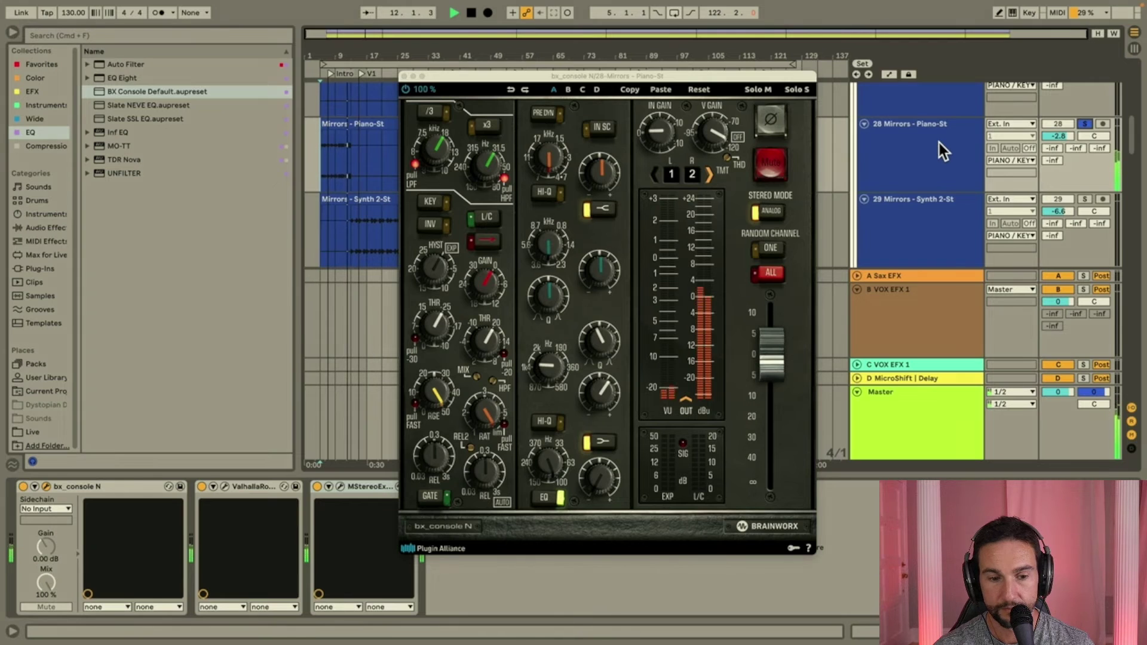
{"action": "key", "text": "space"}
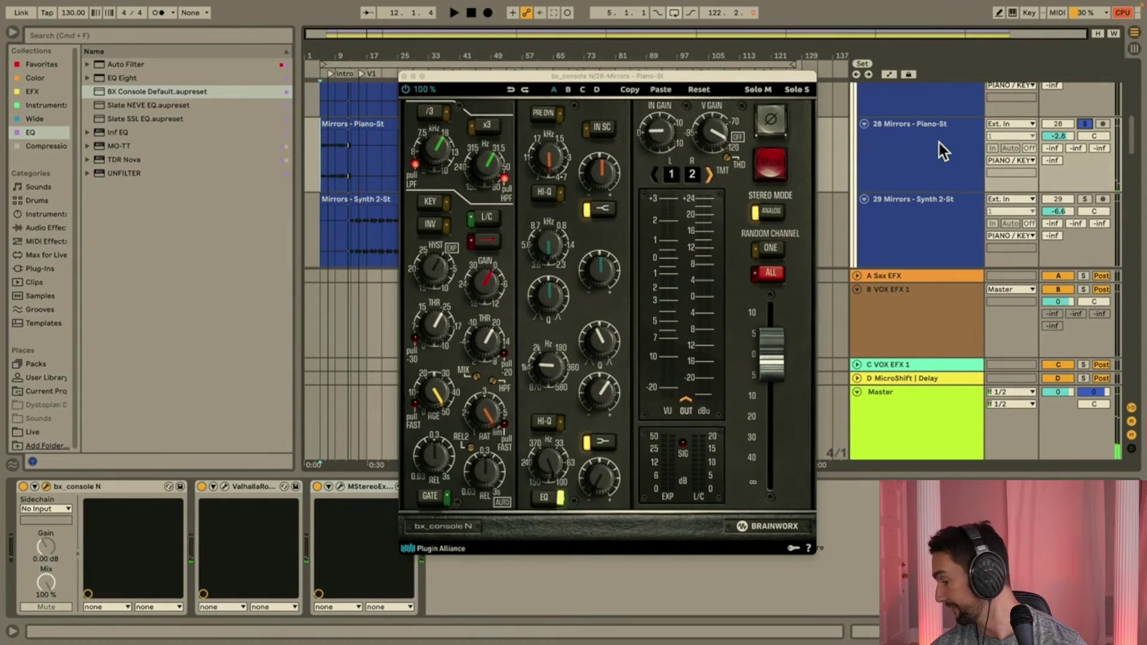
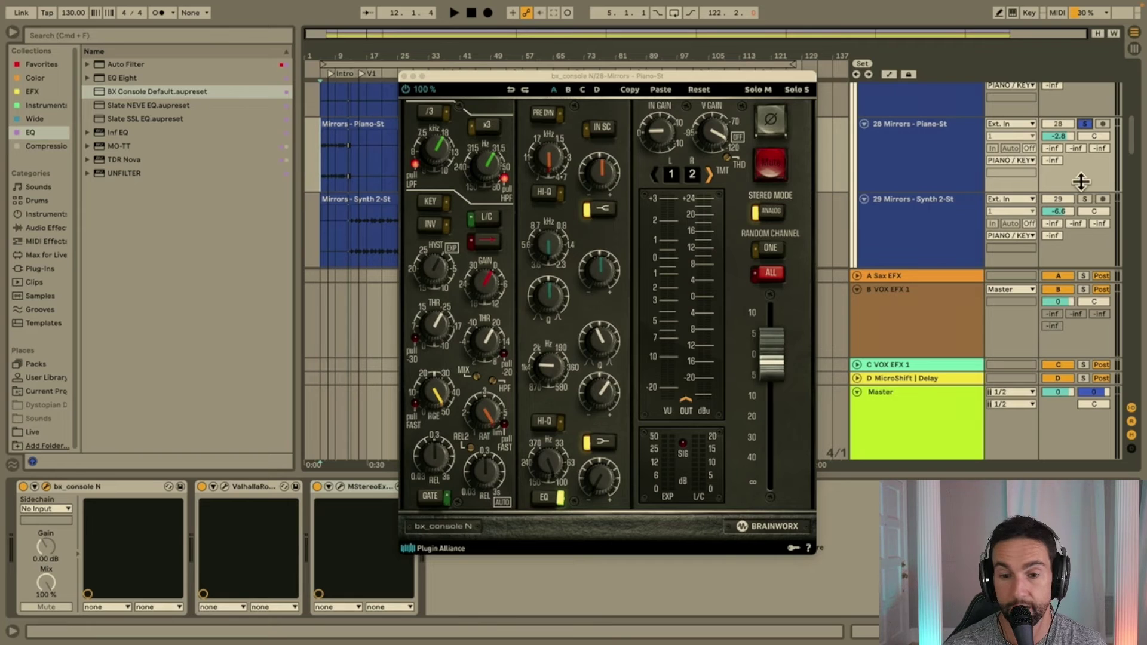
{"action": "left_click", "coordinate": [1085, 124]}
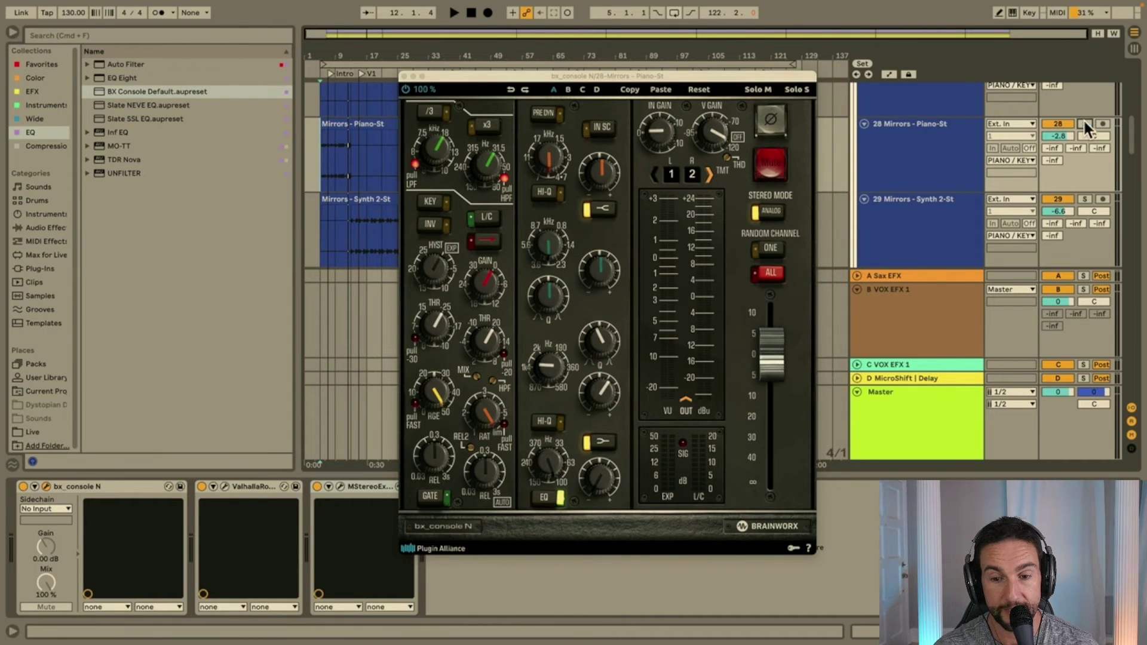
Move the bx_console N window aside and play the unsoloed mix from bar 12, near the end of the Mirrors - Piano-St clip.
{"action": "left_click_drag", "start_coordinate": [496, 75], "coordinate": [574, 226]}
{"action": "scroll", "coordinate": [339, 193], "scroll_direction": "up", "scroll_amount": 10}
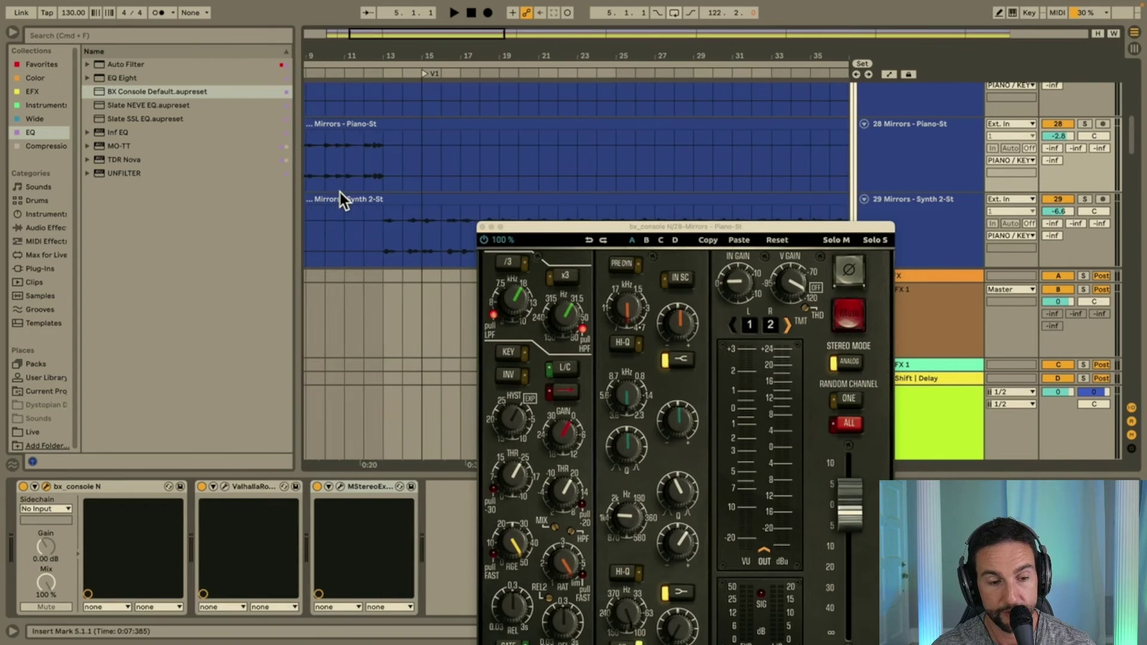
{"action": "scroll", "coordinate": [339, 193], "scroll_direction": "left", "scroll_amount": 3}
{"action": "left_click", "coordinate": [360, 176]}
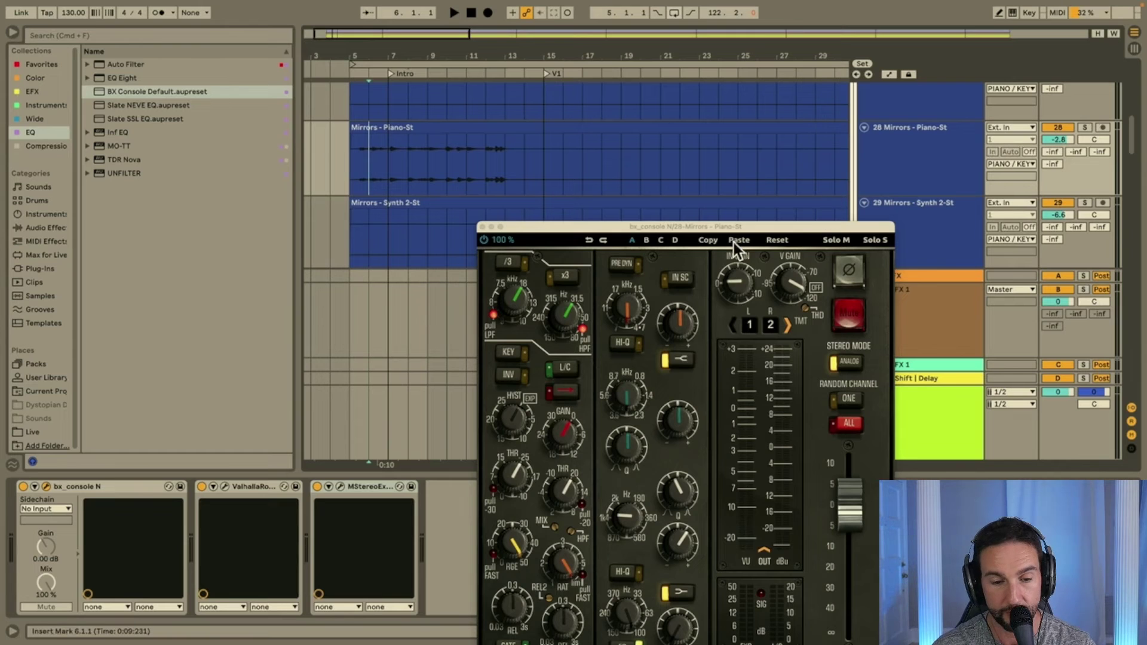
{"action": "left_click", "coordinate": [477, 222]}
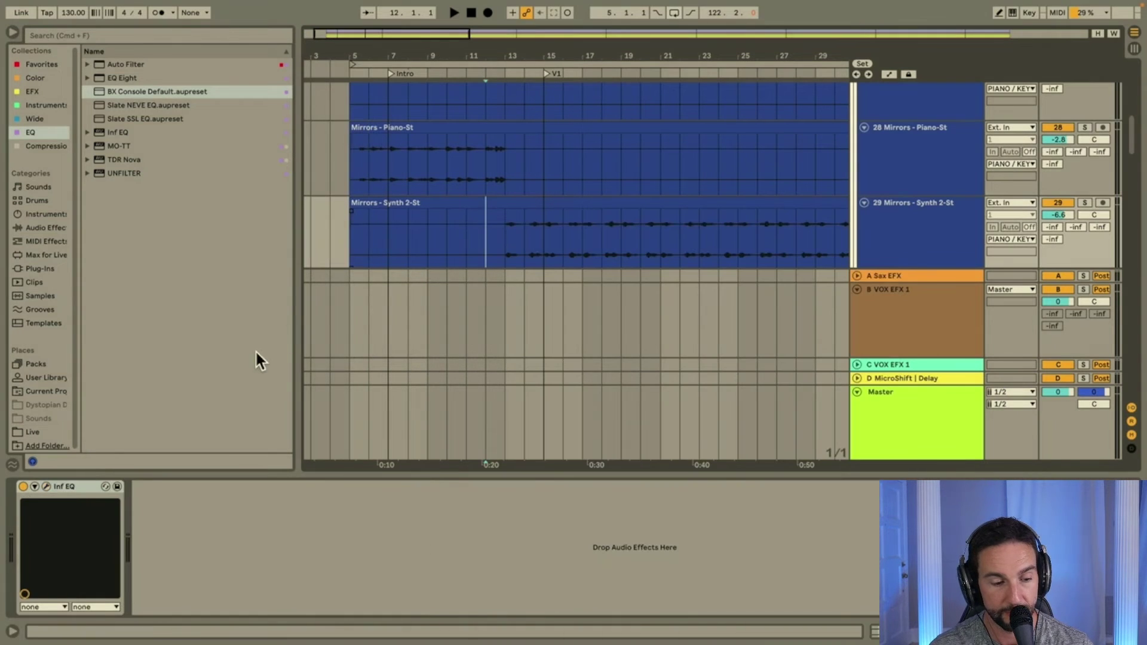
{"action": "left_click", "coordinate": [934, 155]}
{"action": "key", "text": "space"}
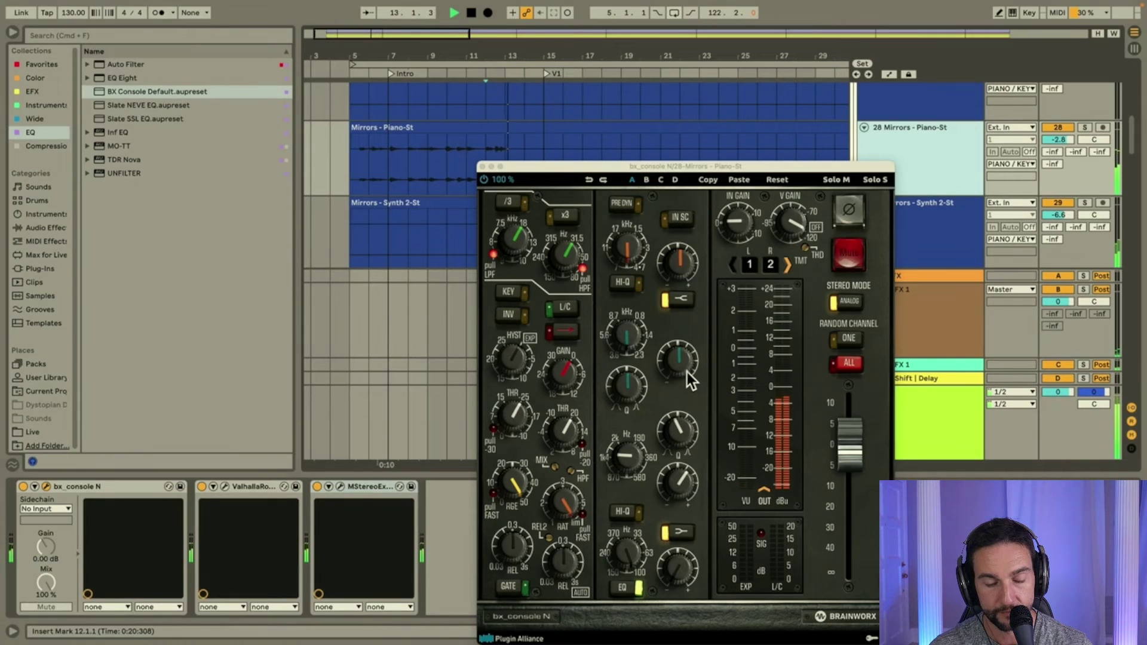
Set the low-mid EQ gain in the piano's bx_console N to +0.9 dB while replaying from bar 12.
{"action": "key", "text": "space"}
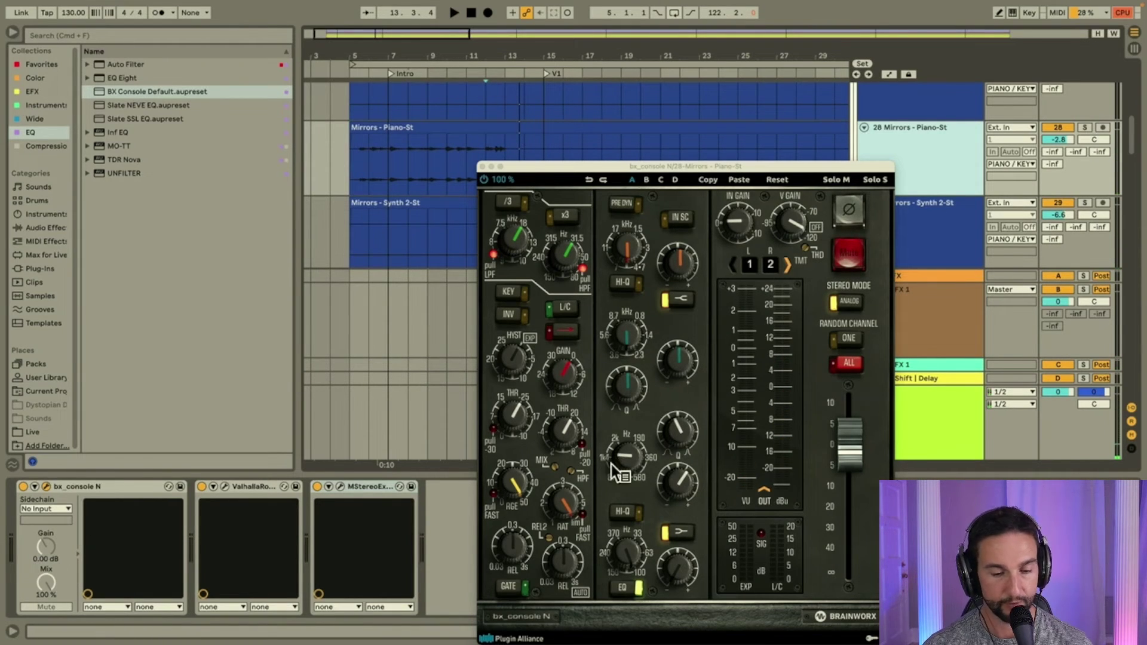
{"action": "key", "text": "space"}
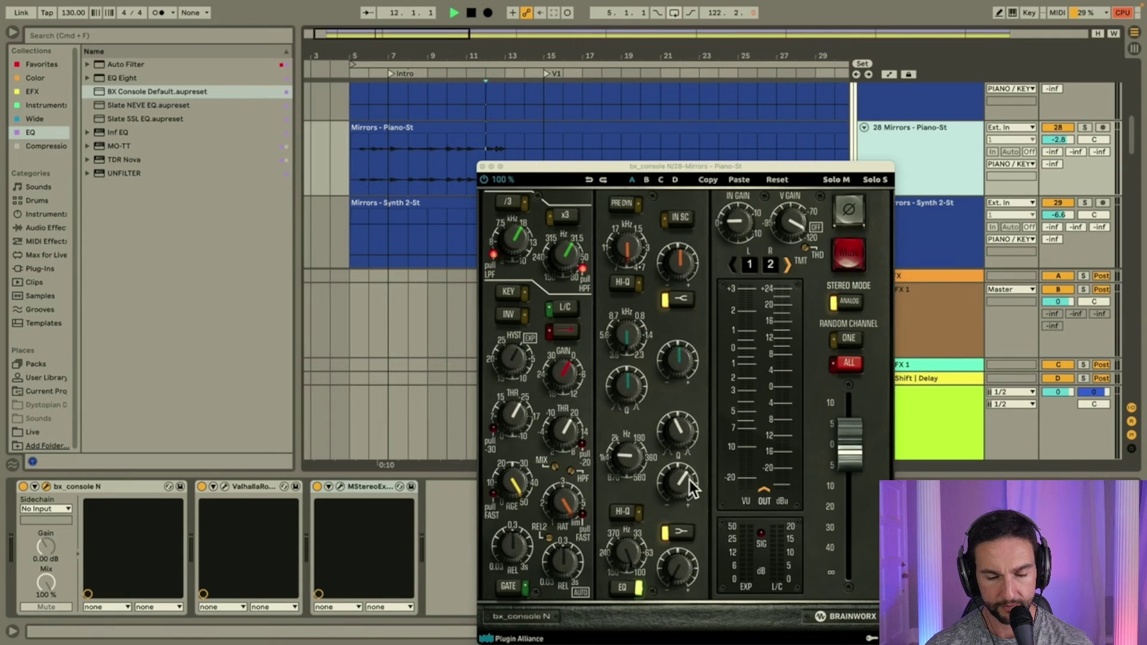
{"action": "left_click", "coordinate": [685, 483]}
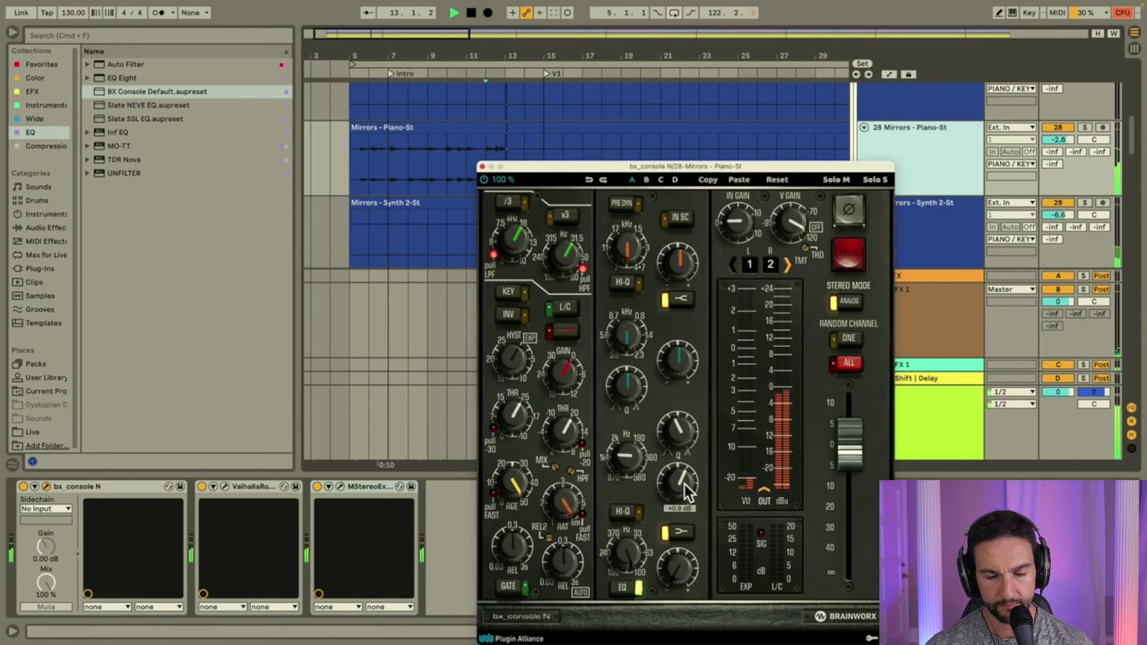
{"action": "key", "text": "space"}
{"action": "key", "text": "space"}
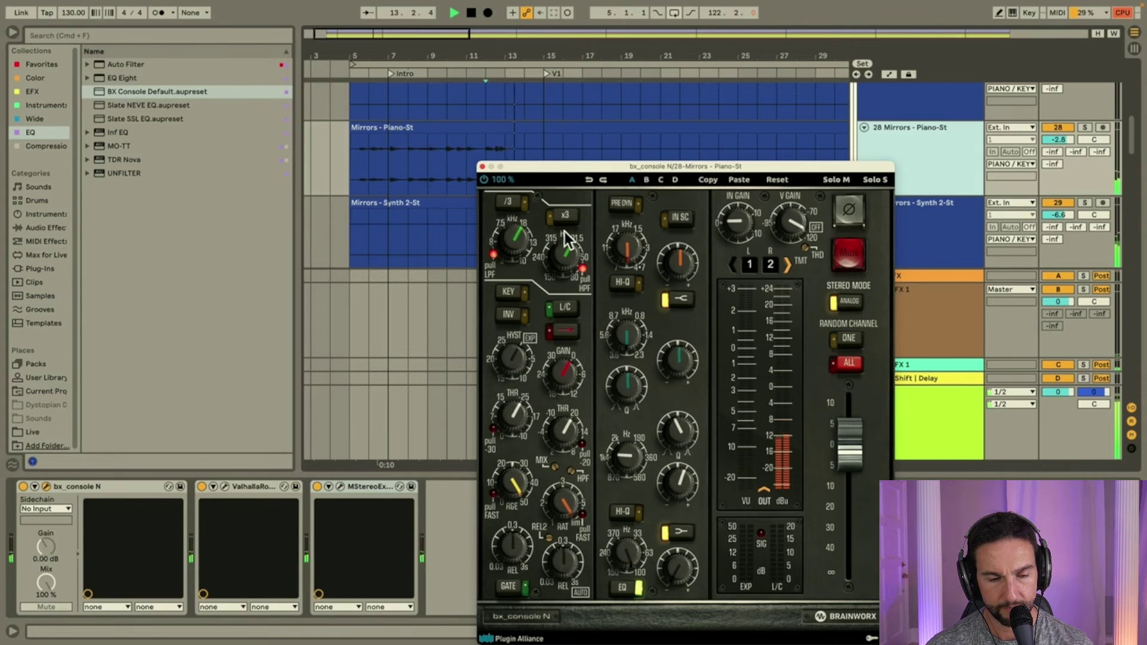
Replay the mix from bar 5, close the bx_console N window, select Mirrors - Piano-St, and stop playback.
{"action": "left_click", "coordinate": [354, 160]}
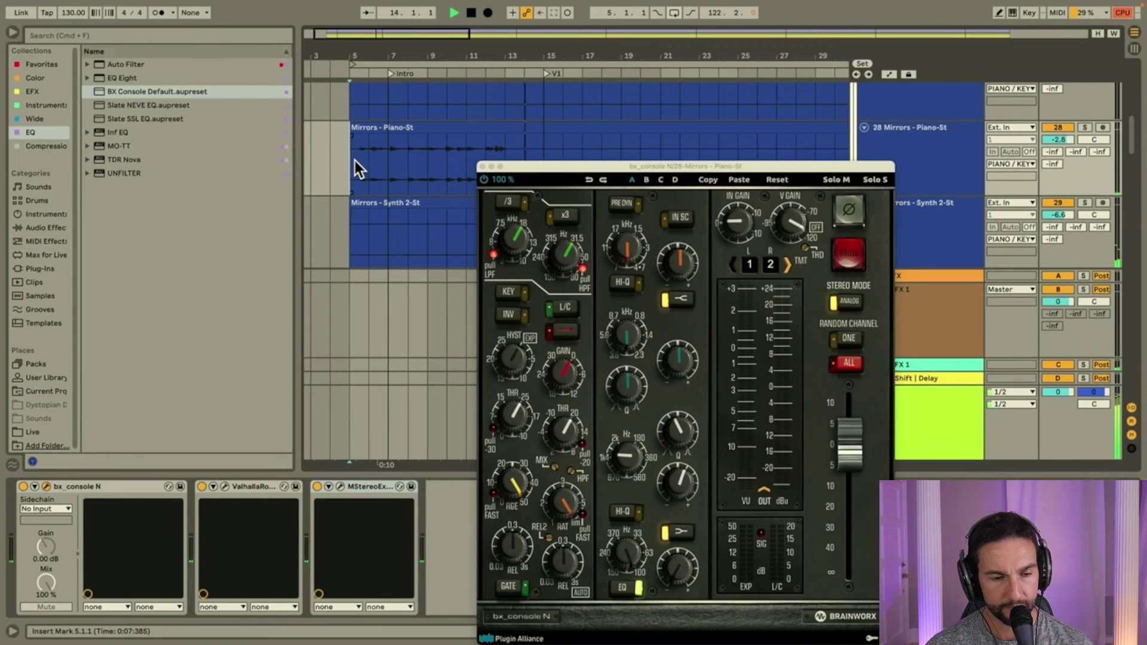
{"action": "left_click", "coordinate": [486, 165]}
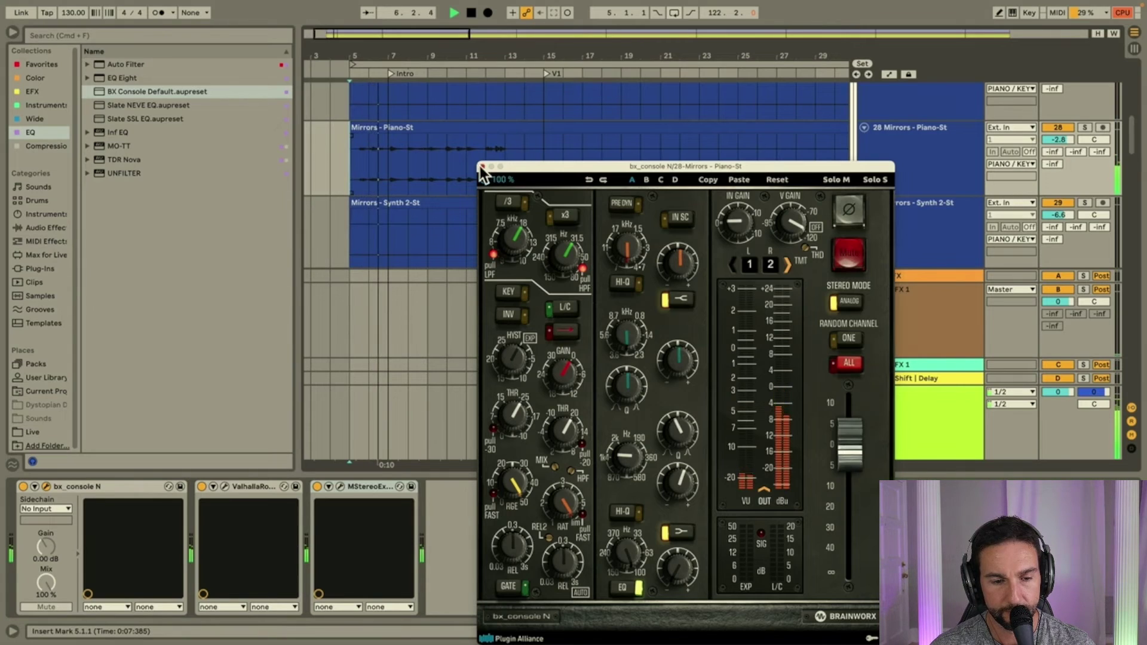
{"action": "left_click", "coordinate": [482, 167]}
{"action": "left_click", "coordinate": [928, 147]}
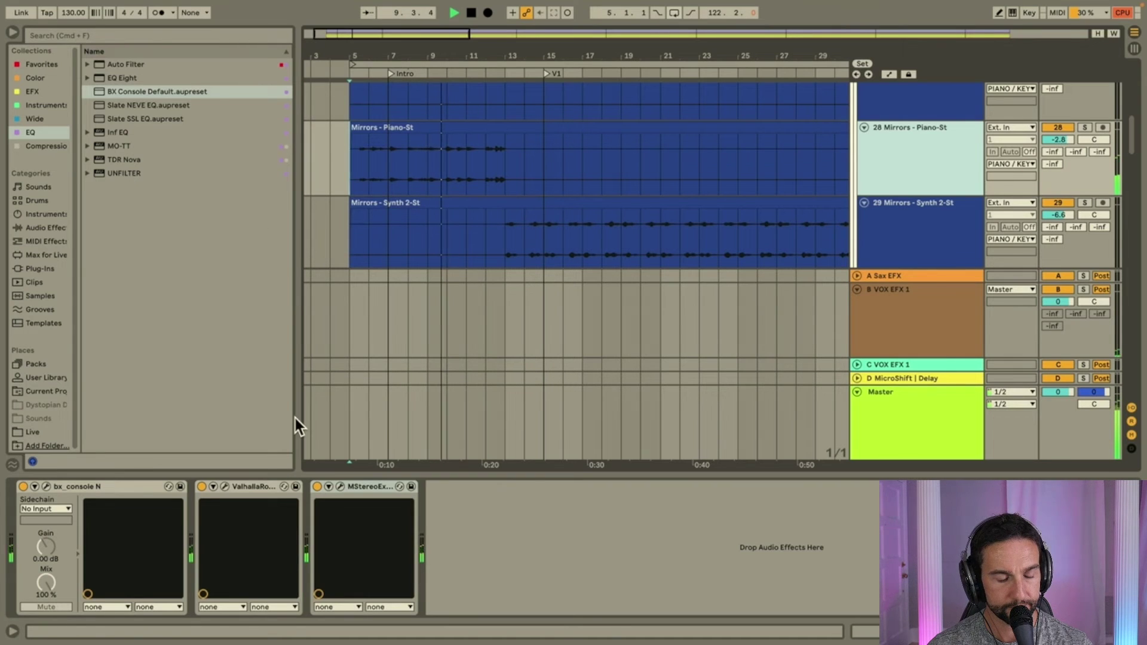
{"action": "key", "text": "space"}
Replace ValhallaRoom on Mirrors - Piano-St with ValhallaVintageVerb from the EFX collection, directly after bx_console N.
{"action": "left_click", "coordinate": [250, 487]}
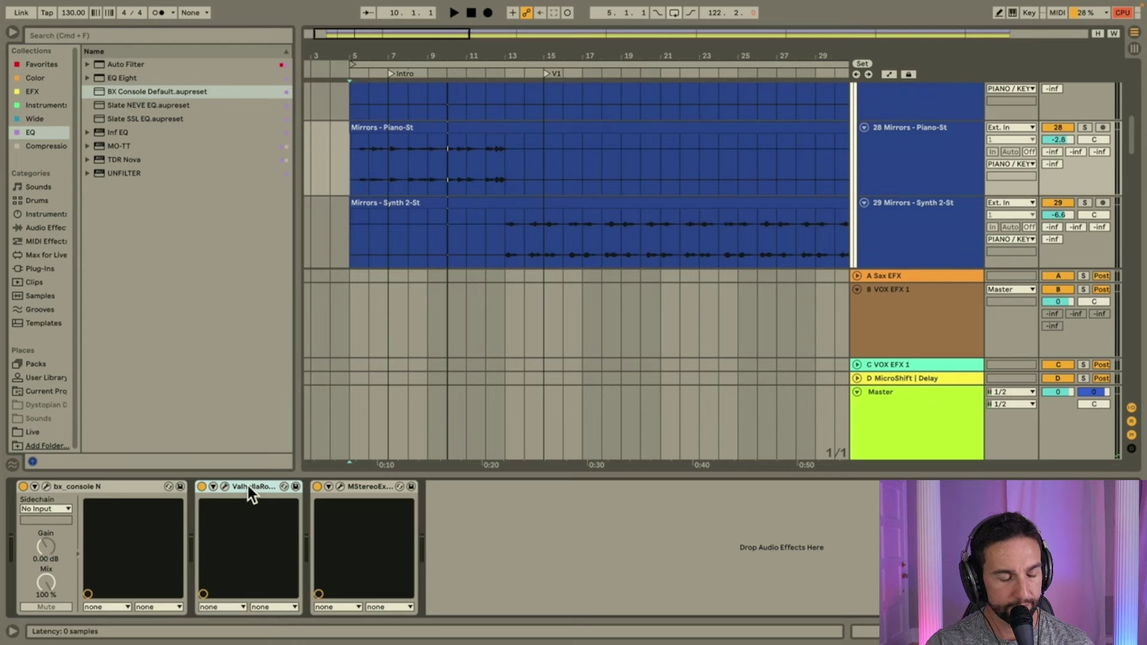
{"action": "key", "text": "Delete"}
{"action": "left_click", "coordinate": [34, 91]}
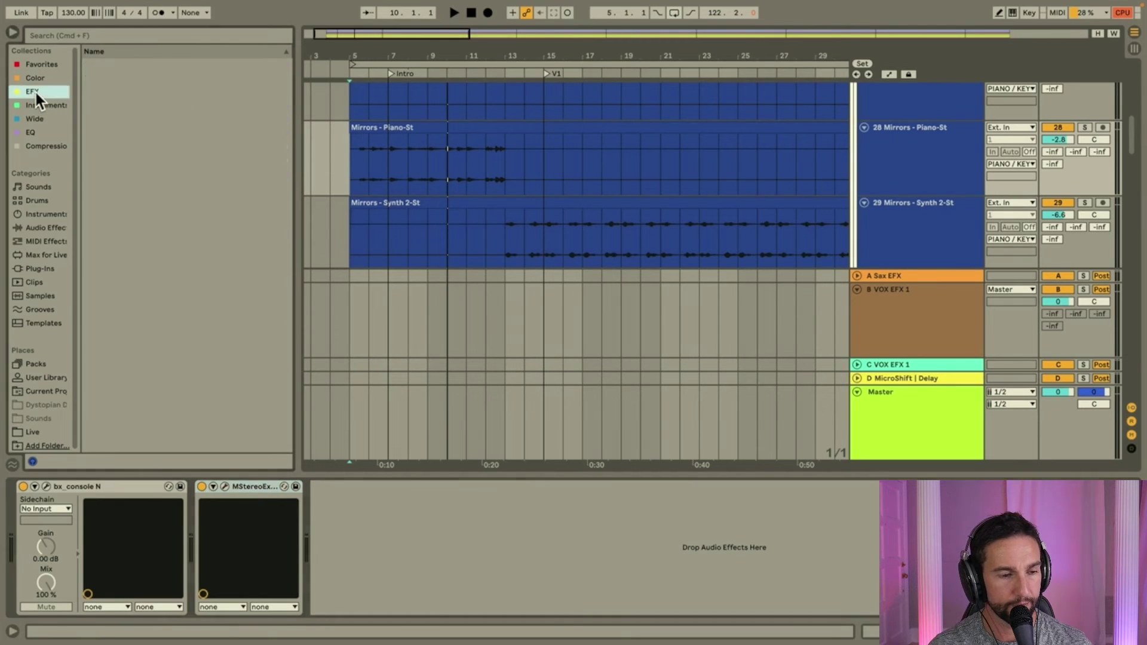
{"action": "left_click_drag", "start_coordinate": [166, 283], "coordinate": [192, 537]}
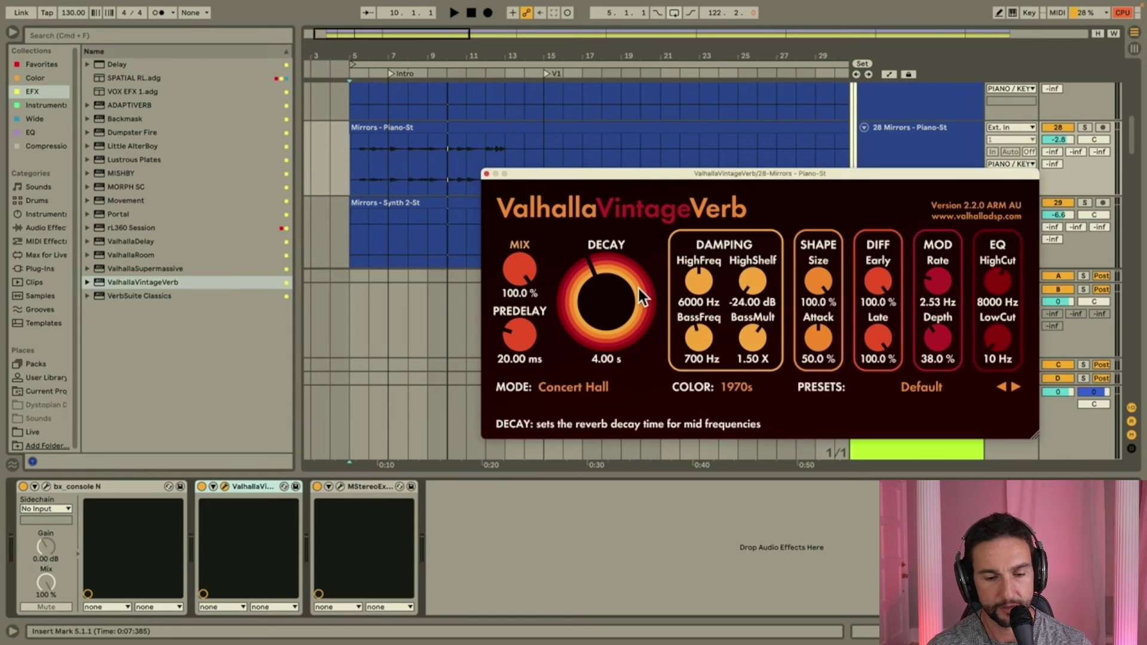
Set ValhallaVintageVerb to 26.4 % mix, 77.90 ms predelay and 1.94 s decay while playing from bar 5, and close its window.
{"action": "left_click_drag", "start_coordinate": [640, 292], "coordinate": [539, 380]}
{"action": "key", "text": "space"}
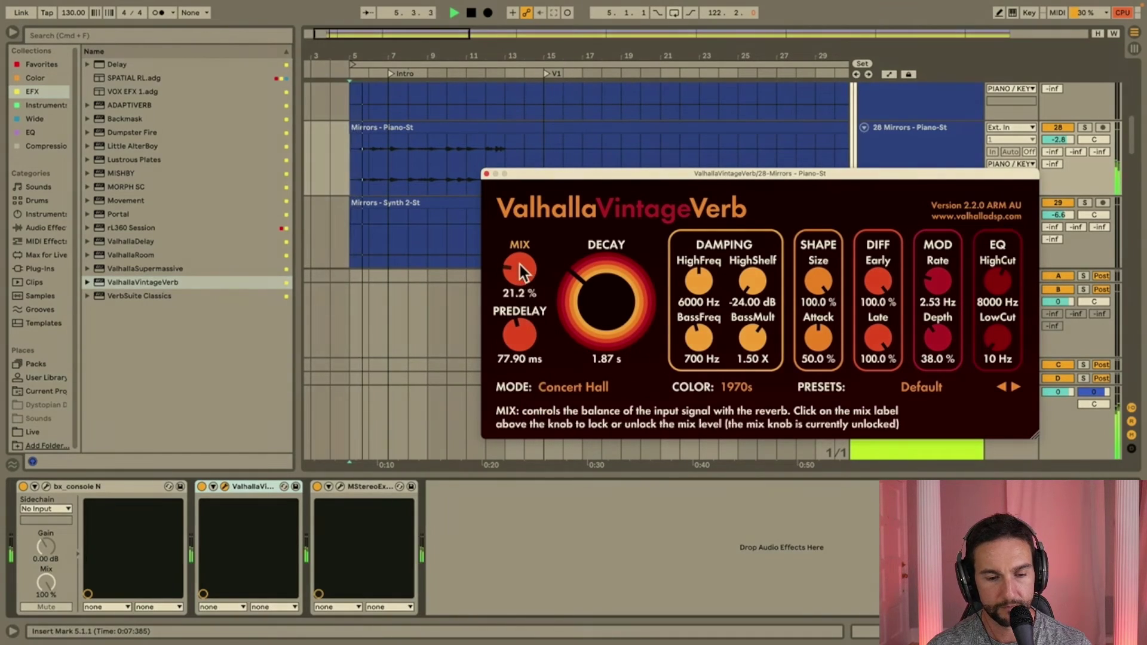
{"action": "left_click_drag", "start_coordinate": [520, 264], "coordinate": [524, 264]}
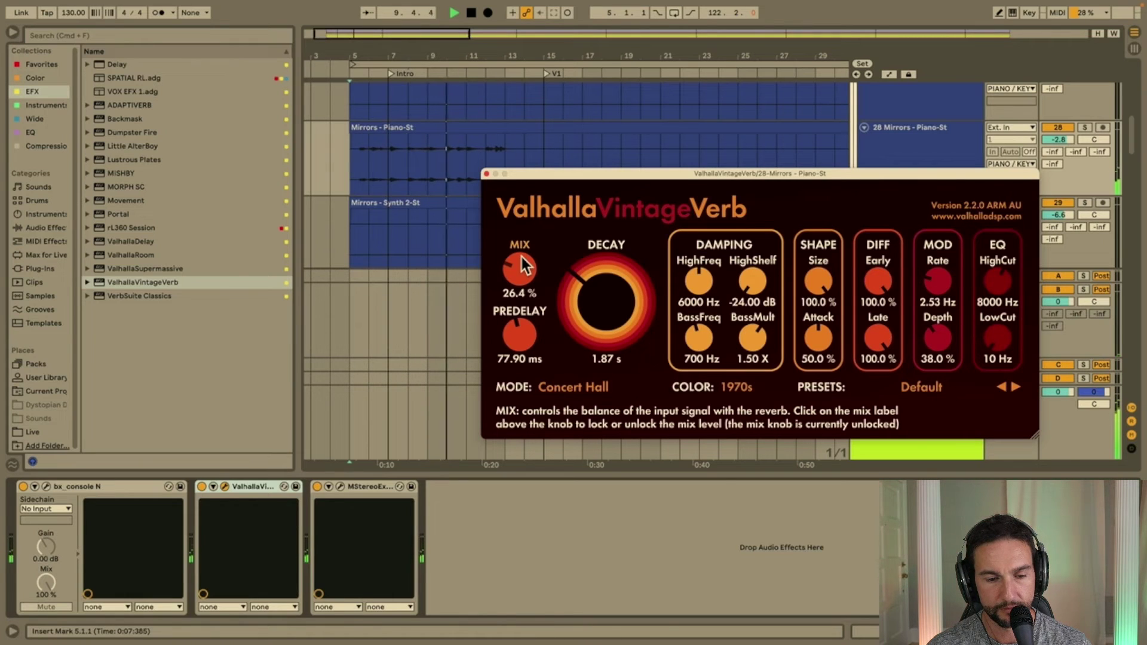
{"action": "left_click_drag", "start_coordinate": [606, 294], "coordinate": [607, 293]}
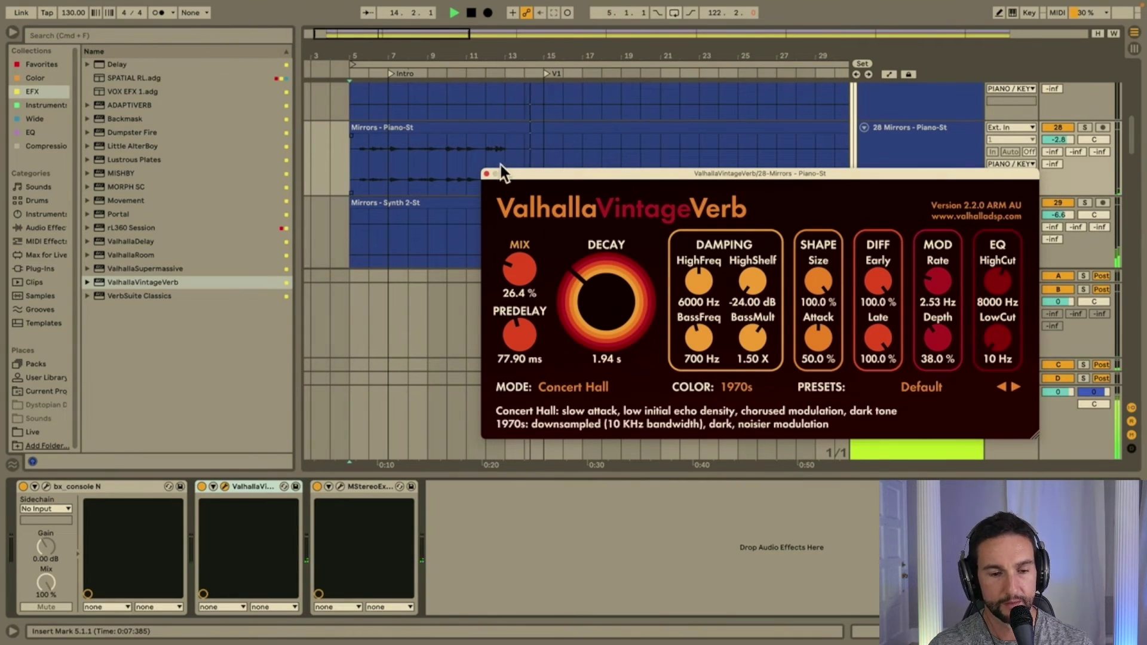
{"action": "left_click", "coordinate": [487, 174]}
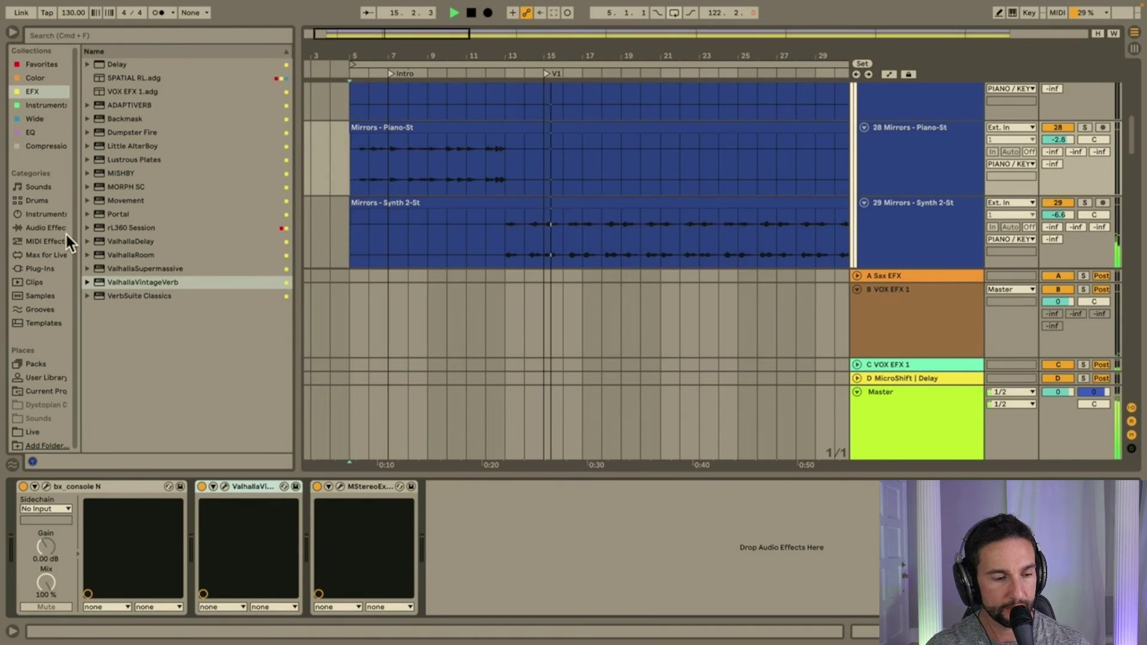
Add TDR Nova to the end of the piano's effect chain and set band III to -0.6 dB at 1940 Hz with Q 0.94.
{"action": "left_click", "coordinate": [40, 146]}
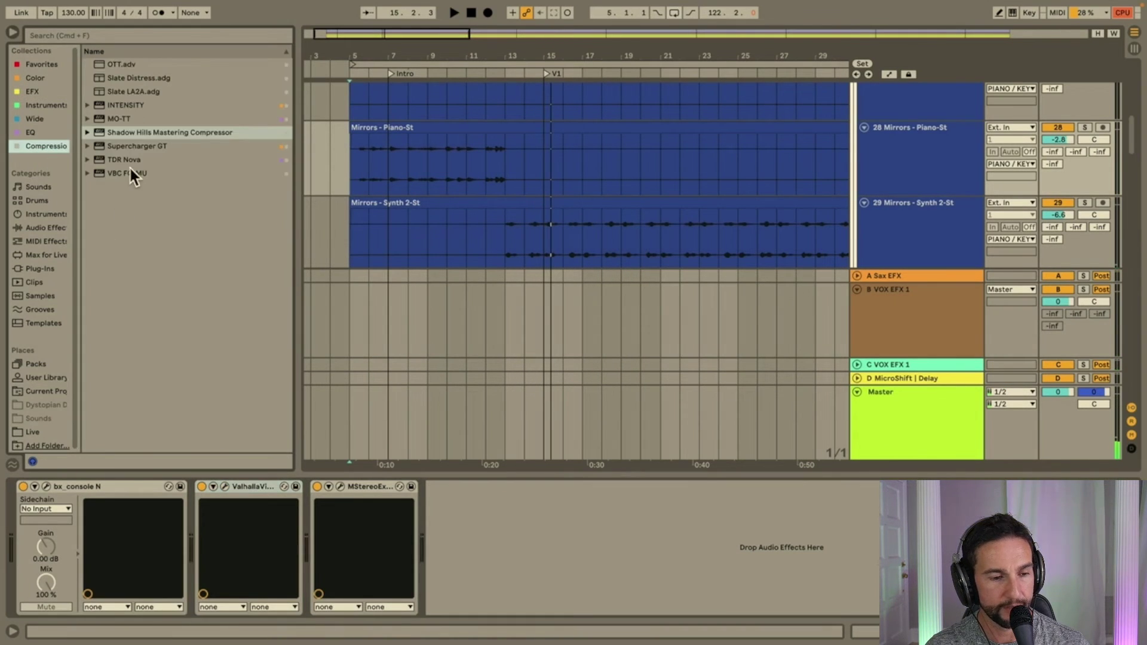
{"action": "mouse_move", "coordinate": [126, 160]}
{"action": "left_mouse_down"}
{"action": "mouse_move", "coordinate": [367, 579]}
{"action": "mouse_move", "coordinate": [426, 547]}
{"action": "left_mouse_up"}
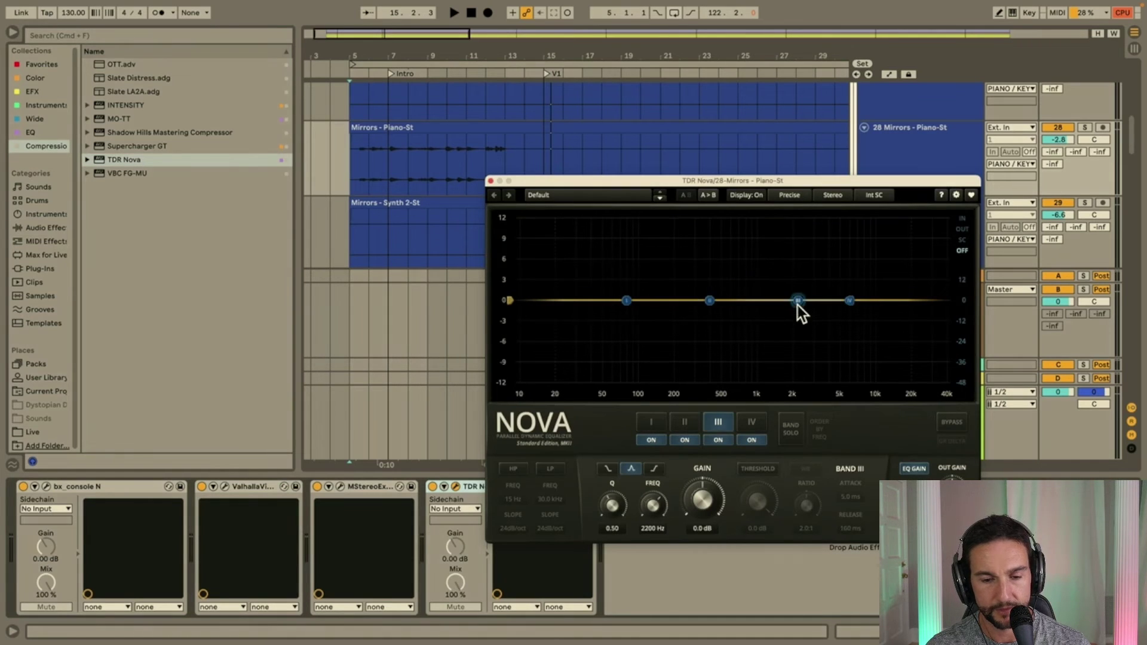
{"action": "left_click_drag", "start_coordinate": [798, 306], "coordinate": [793, 305]}
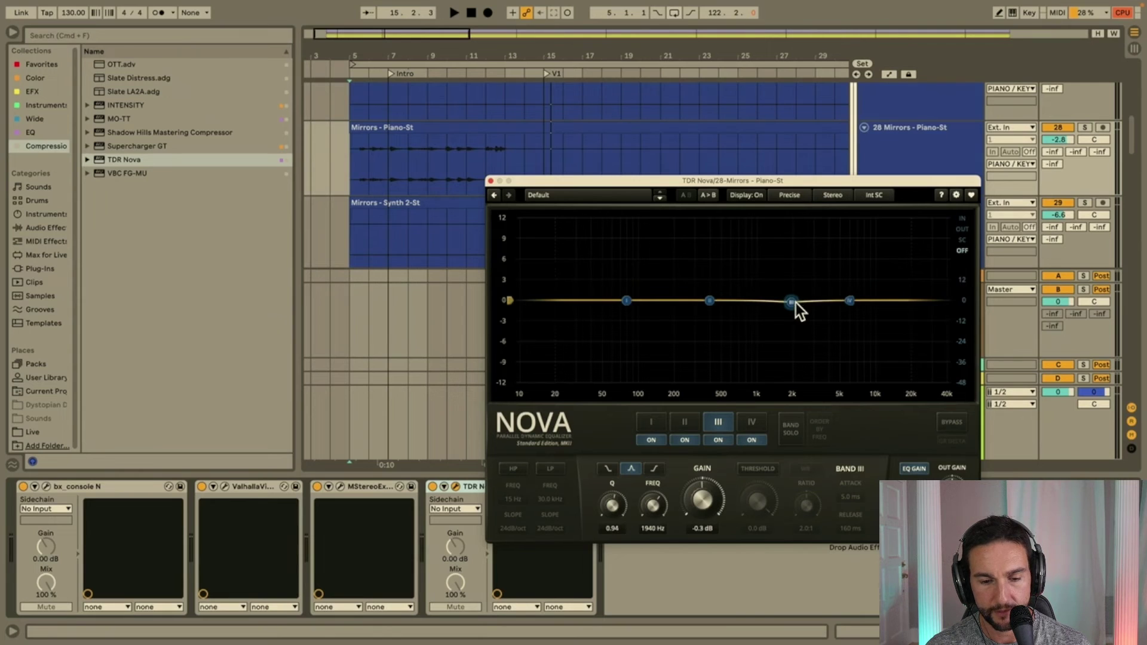
{"action": "left_click_drag", "start_coordinate": [795, 303], "coordinate": [796, 305]}
Enable dynamic processing on TDR Nova's band III with a -17.6 dB threshold, and set the playback start at bar 12.
{"action": "left_click", "coordinate": [758, 469]}
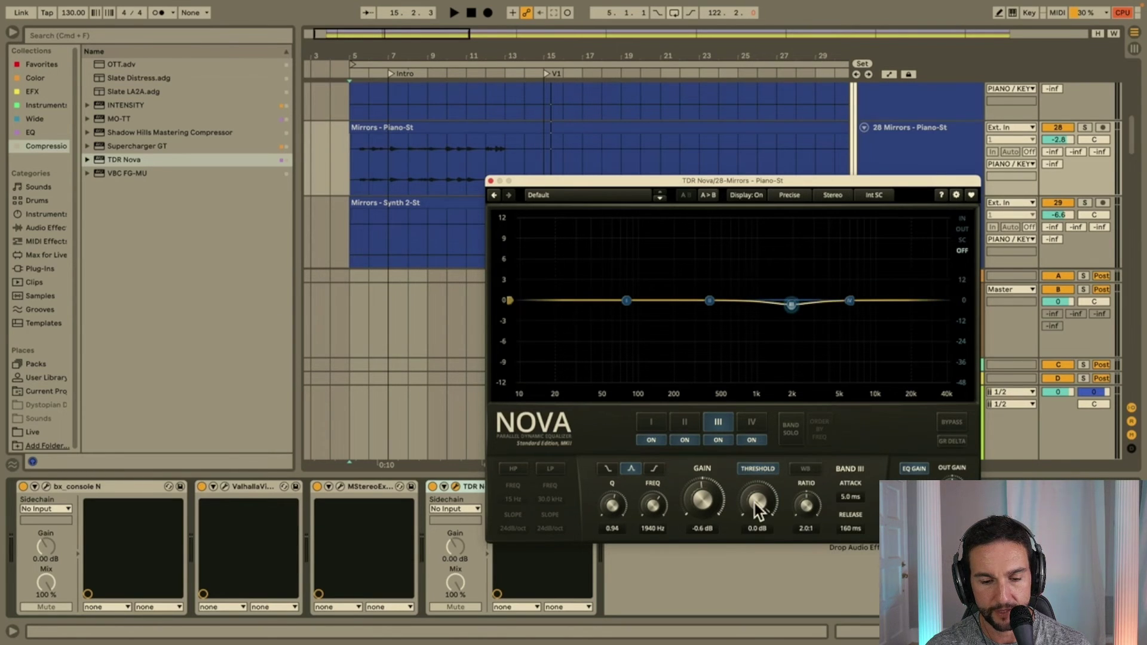
{"action": "left_click_drag", "start_coordinate": [759, 511], "coordinate": [762, 539]}
{"action": "key", "text": "space"}
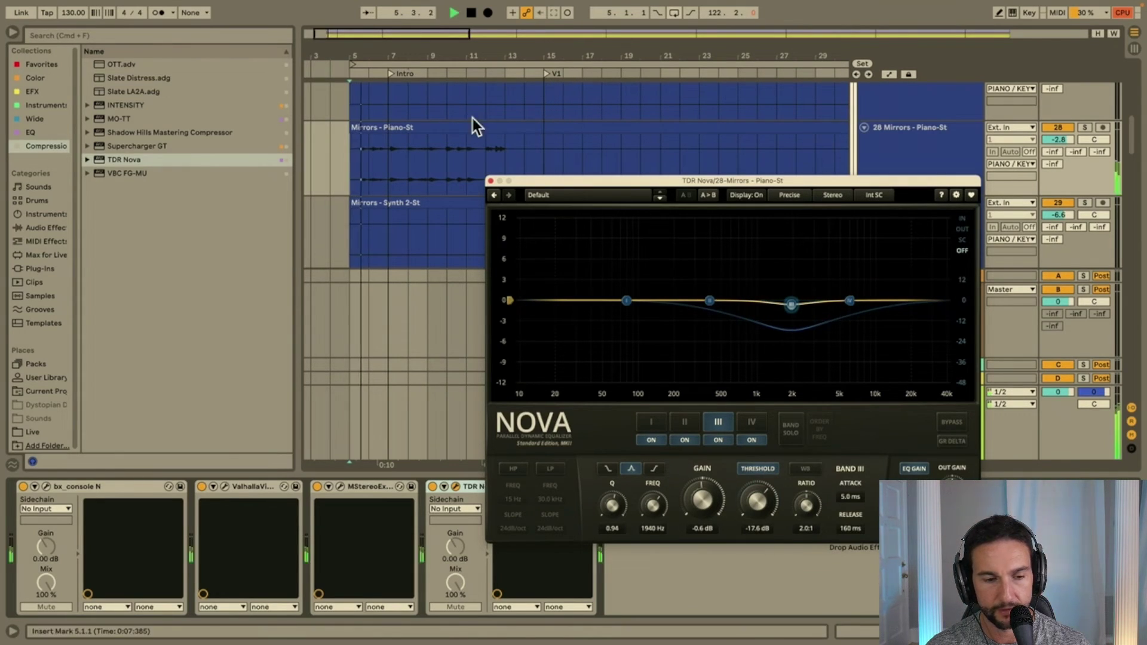
{"action": "left_click", "coordinate": [485, 157]}
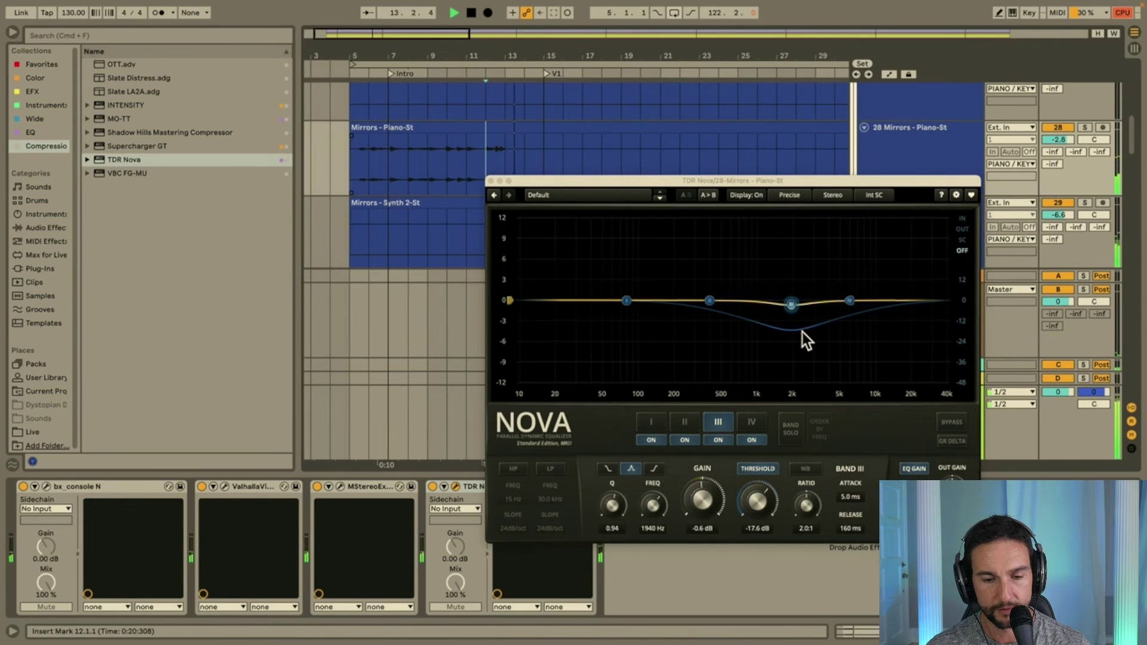
Move TDR Nova's band III to 1457 Hz at -0.3 dB, replaying the piano repeatedly from bar 12.
{"action": "mouse_move", "coordinate": [791, 306]}
{"action": "left_mouse_down"}
{"action": "mouse_move", "coordinate": [804, 305]}
{"action": "mouse_move", "coordinate": [803, 375]}
{"action": "mouse_move", "coordinate": [802, 350]}
{"action": "mouse_move", "coordinate": [845, 366]}
{"action": "mouse_move", "coordinate": [777, 370]}
{"action": "mouse_move", "coordinate": [776, 302]}
{"action": "left_mouse_up"}
{"action": "key", "text": "space"}
{"action": "key", "text": "space"}
{"action": "key", "text": "space"}
{"action": "key", "text": "space"}
{"action": "key", "text": "space"}
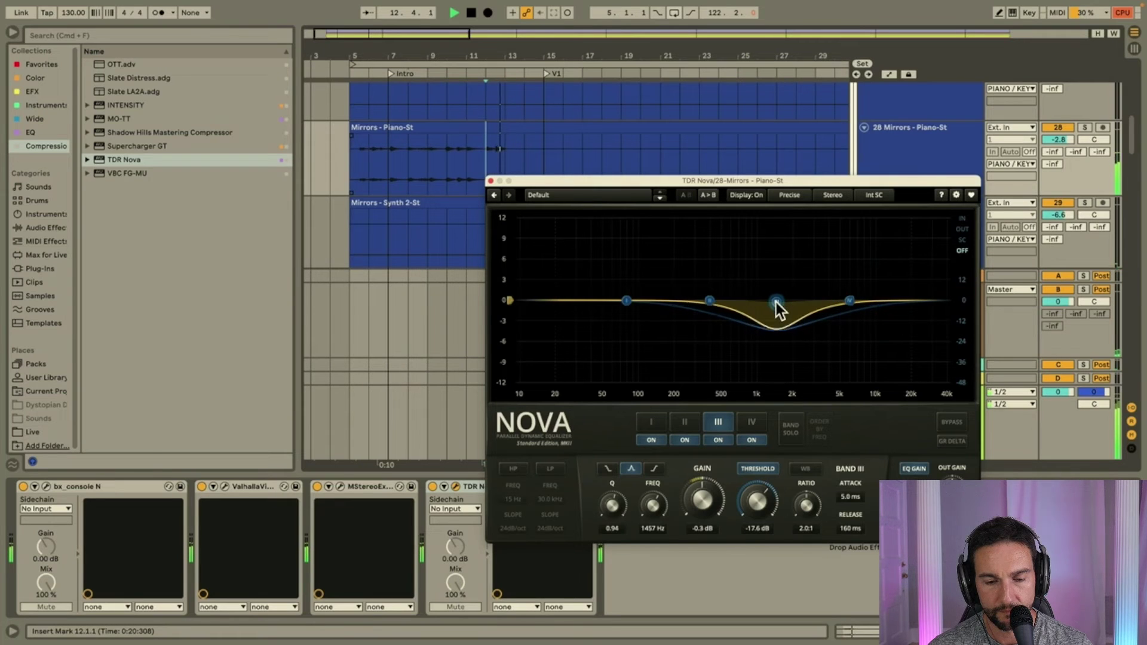
Set TDR Nova's band III threshold to -11.1 dB while playing from bar 12, close its window, and stop playback.
{"action": "left_click_drag", "start_coordinate": [760, 503], "coordinate": [760, 478]}
{"action": "key", "text": "space"}
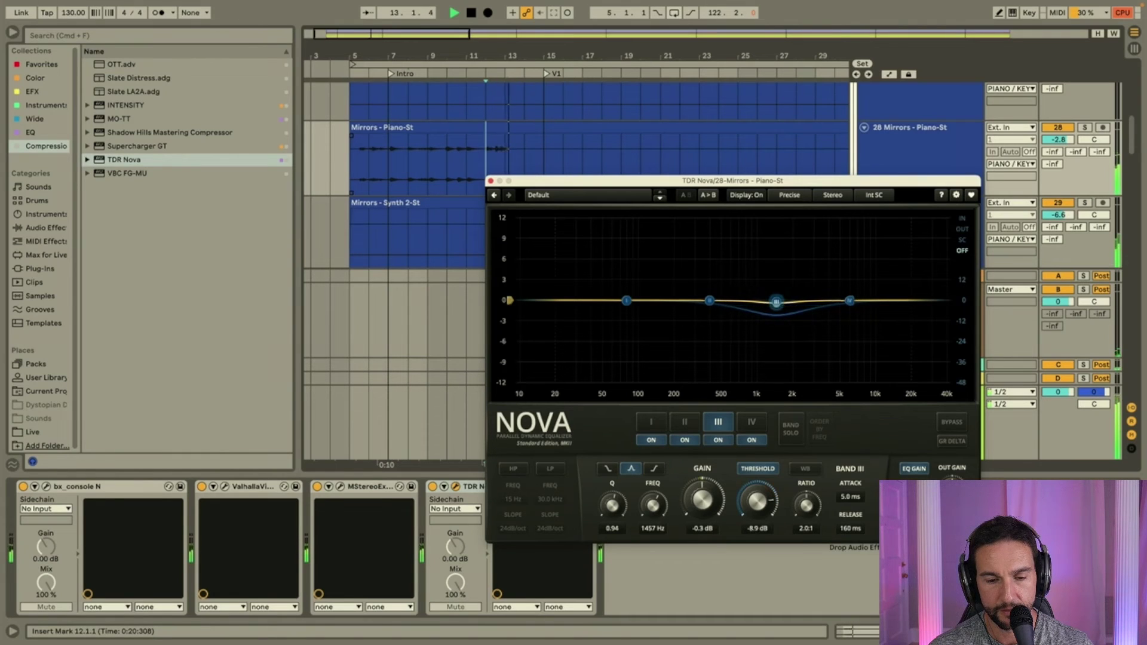
{"action": "left_click_drag", "start_coordinate": [760, 478], "coordinate": [760, 483]}
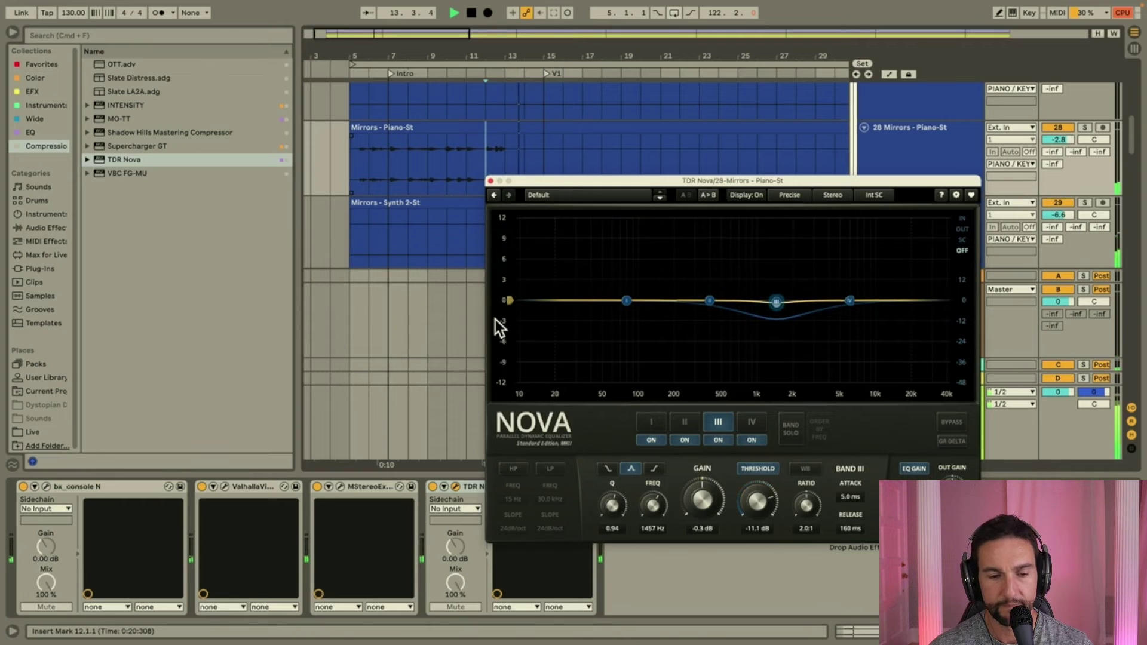
{"action": "left_click", "coordinate": [491, 181]}
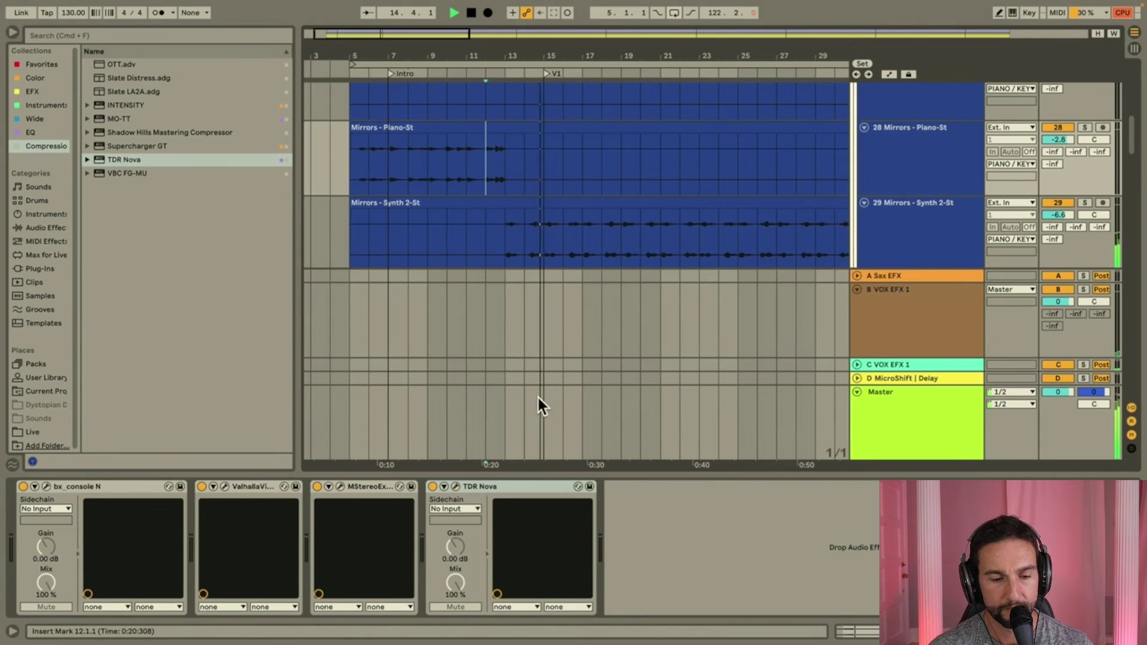
{"action": "key", "text": "space"}
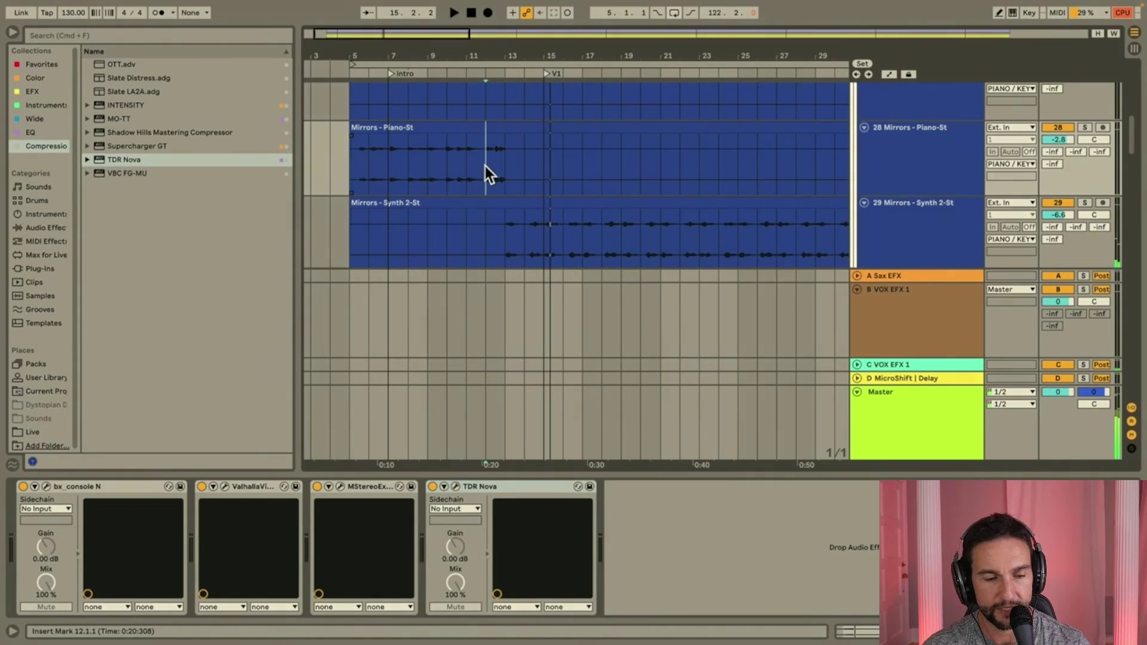
Set the playback start at bar 13 and select the Rhodes group track to show its effect chain.
{"action": "left_click", "coordinate": [504, 245]}
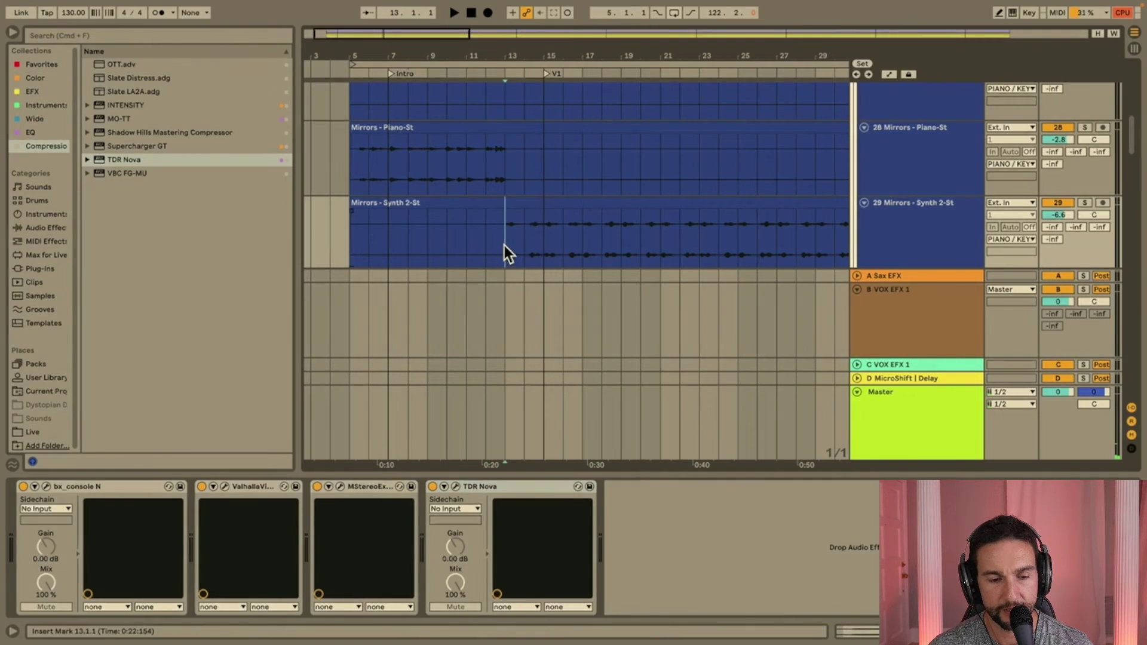
{"action": "scroll", "coordinate": [504, 245], "scroll_direction": "down", "scroll_amount": 3}
{"action": "scroll", "coordinate": [505, 263], "scroll_direction": "down", "scroll_amount": 1}
{"action": "scroll", "coordinate": [490, 227], "scroll_direction": "up", "scroll_amount": 1}
{"action": "scroll", "coordinate": [478, 185], "scroll_direction": "up", "scroll_amount": 1}
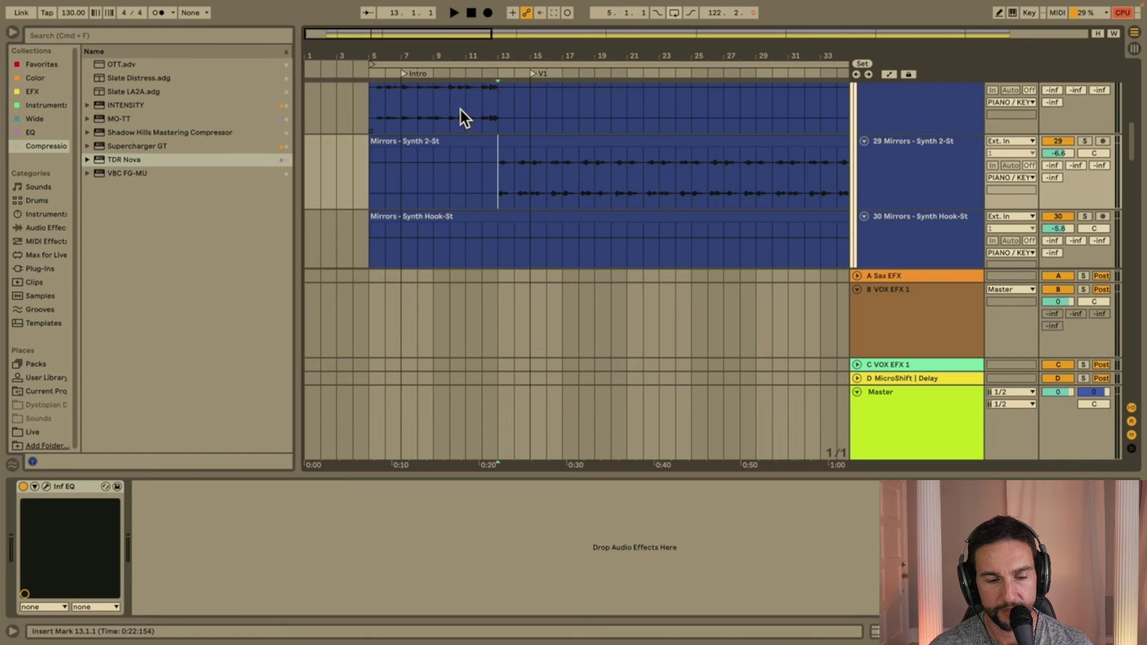
{"action": "scroll", "coordinate": [529, 196], "scroll_direction": "down", "scroll_amount": 3}
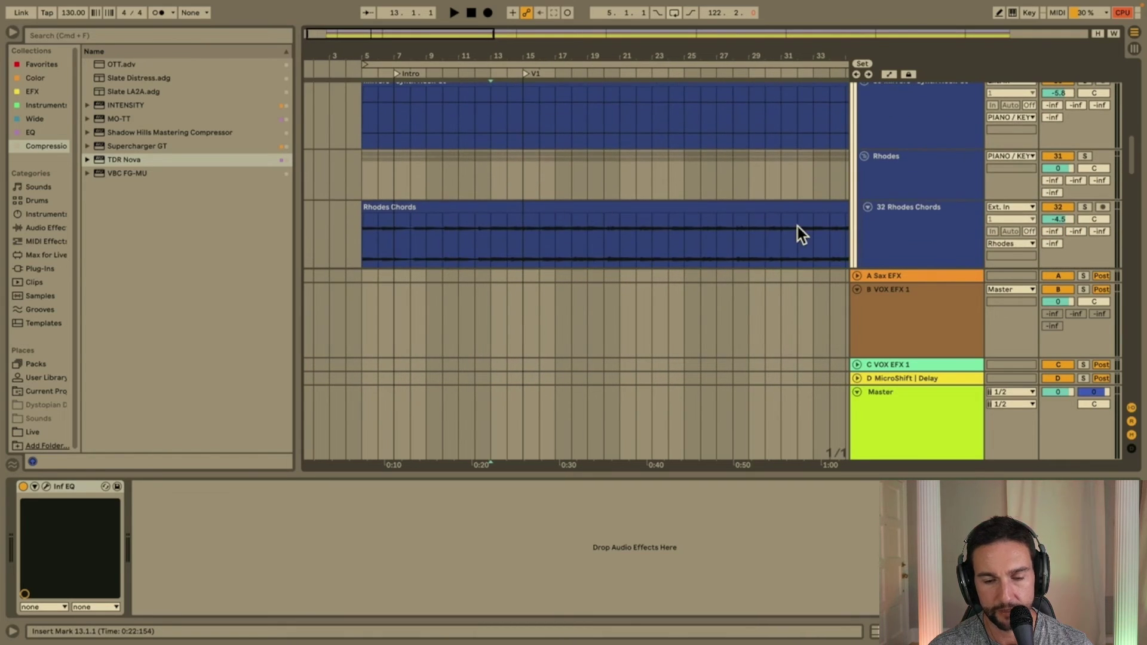
{"action": "scroll", "coordinate": [798, 227], "scroll_direction": "down", "scroll_amount": 1}
{"action": "left_click", "coordinate": [923, 184]}
{"action": "scroll", "coordinate": [922, 183], "scroll_direction": "down", "scroll_amount": 3}
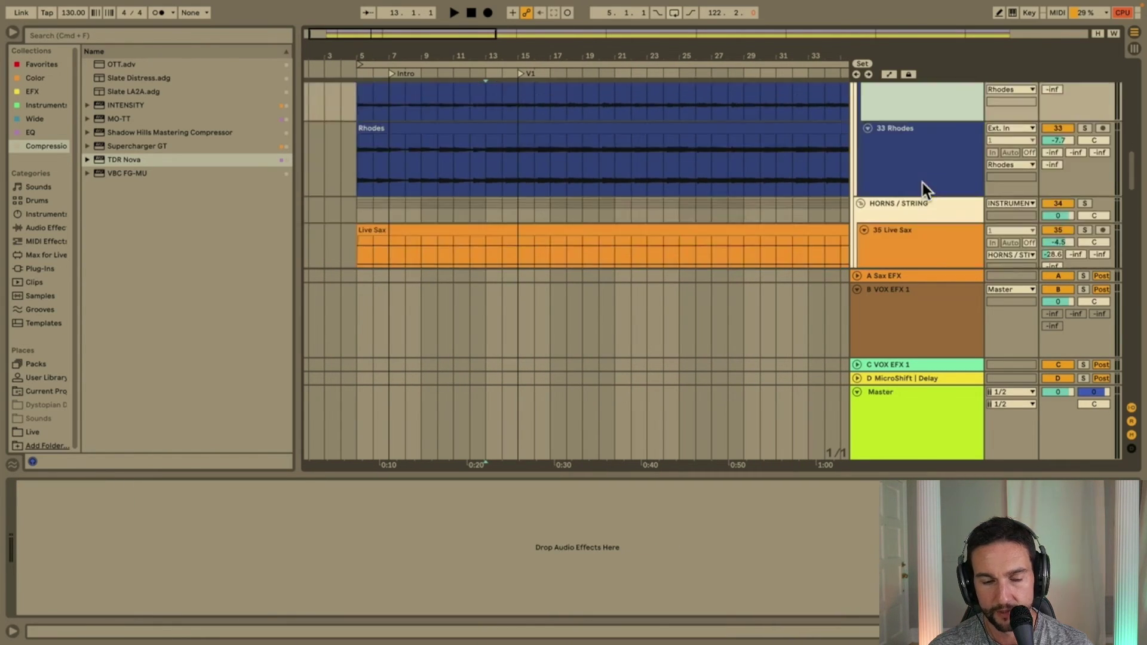
{"action": "scroll", "coordinate": [921, 181], "scroll_direction": "up", "scroll_amount": 3}
{"action": "left_click", "coordinate": [916, 164]}
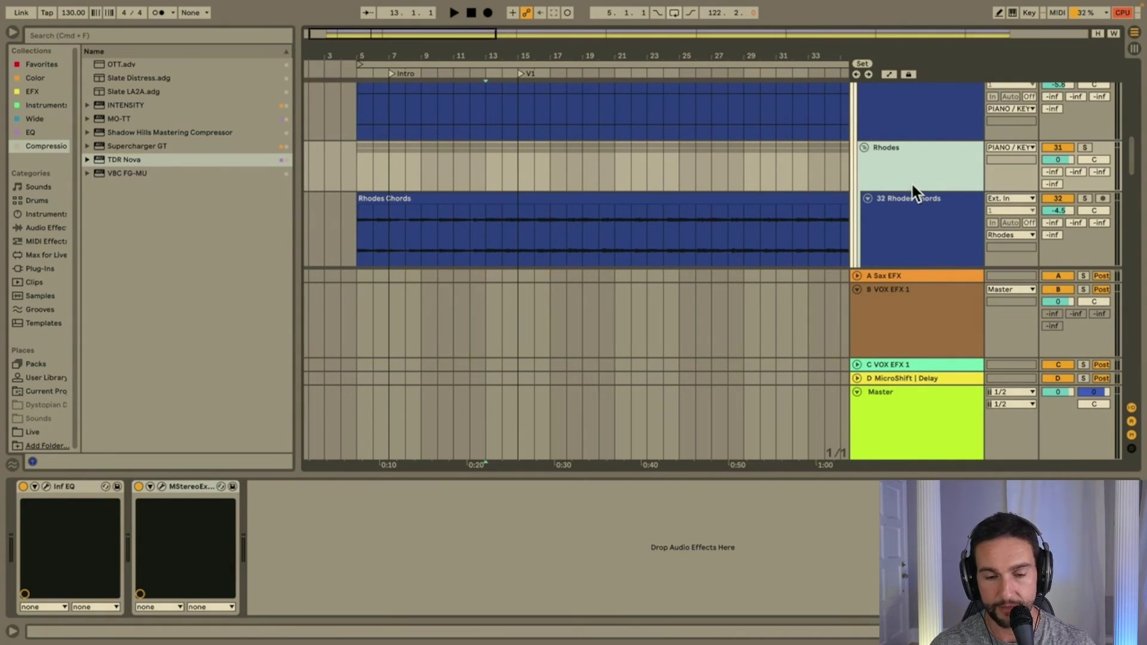
Open the Rhodes group's Infinity EQ and examine band 1's mid/side panning.
{"action": "left_click", "coordinate": [46, 486]}
{"action": "left_click_drag", "start_coordinate": [808, 120], "coordinate": [513, 124]}
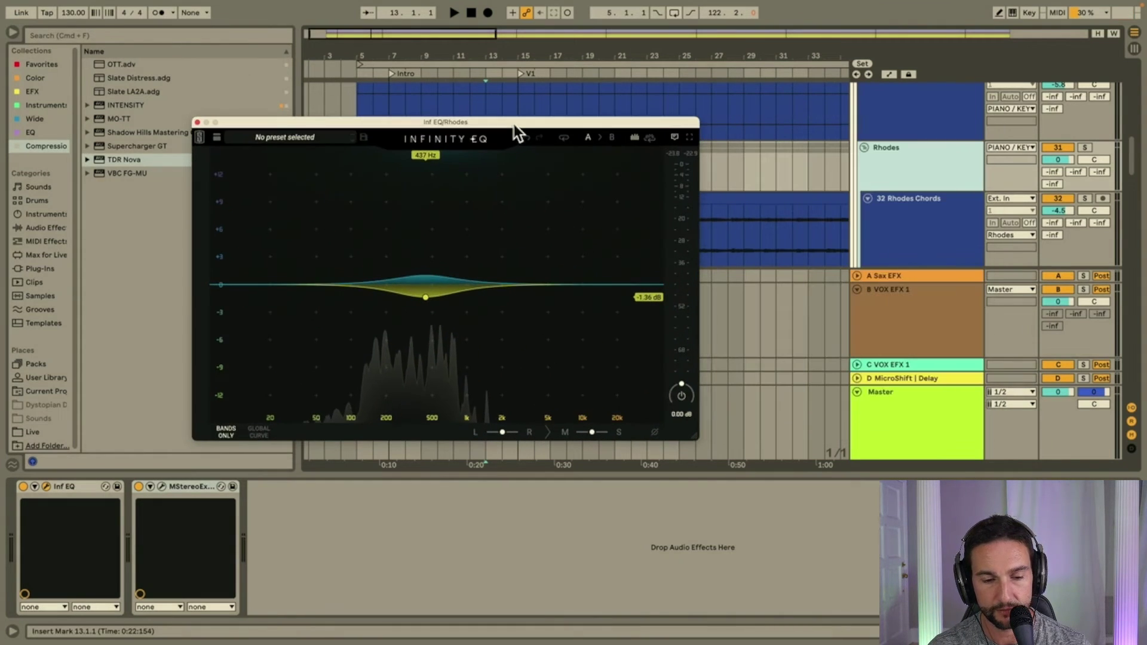
{"action": "left_click", "coordinate": [425, 297]}
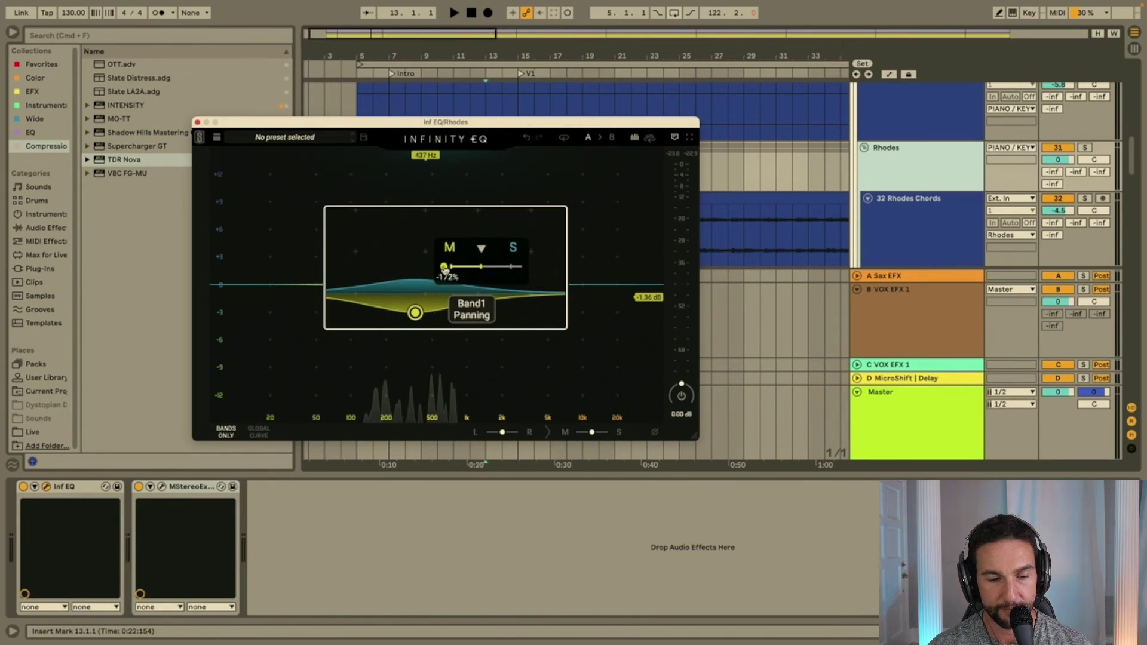
{"action": "left_click_drag", "start_coordinate": [464, 264], "coordinate": [444, 268]}
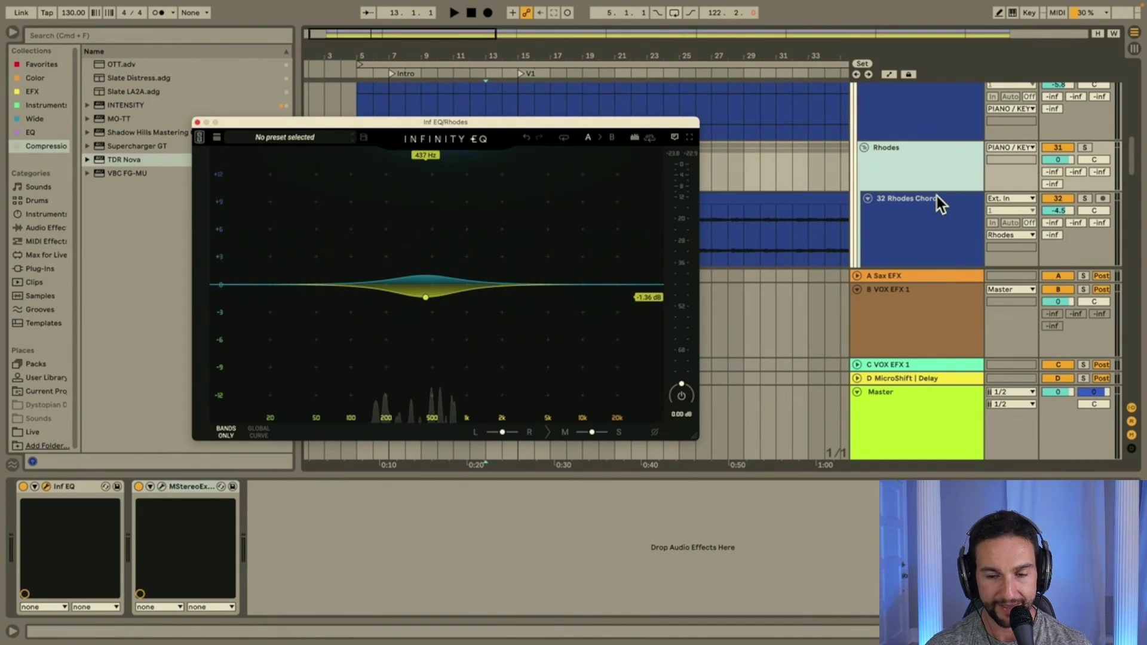
Solo the Rhodes group, play from bar 13, and lower Infinity EQ's 437 Hz band to -1.75 dB.
{"action": "left_click", "coordinate": [1085, 148]}
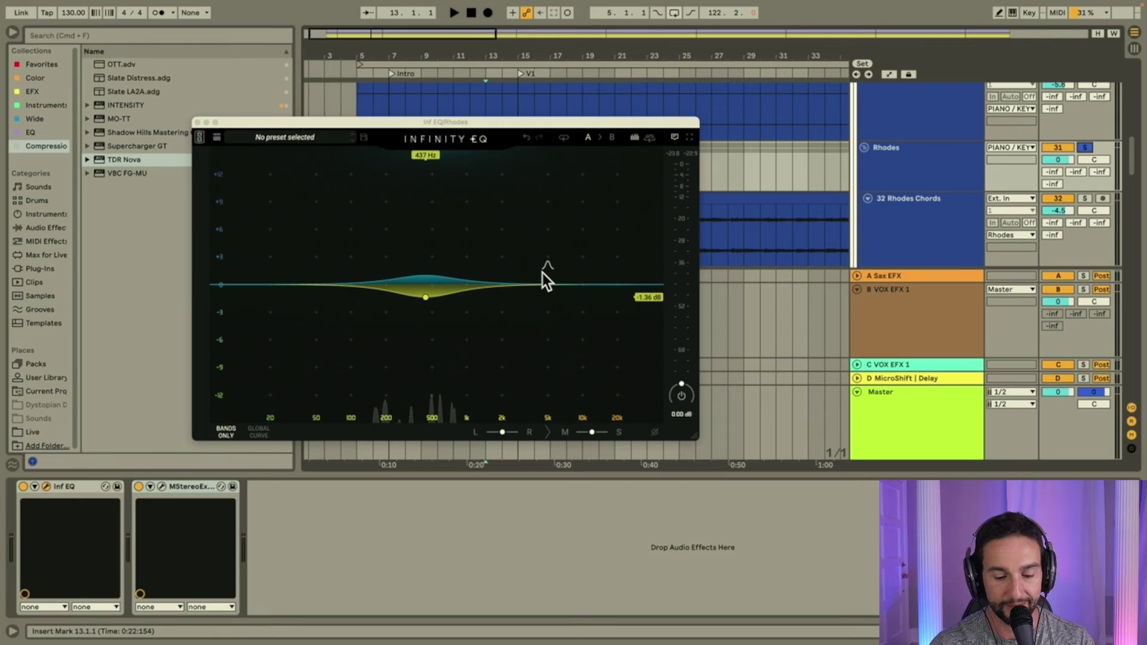
{"action": "key", "text": "space"}
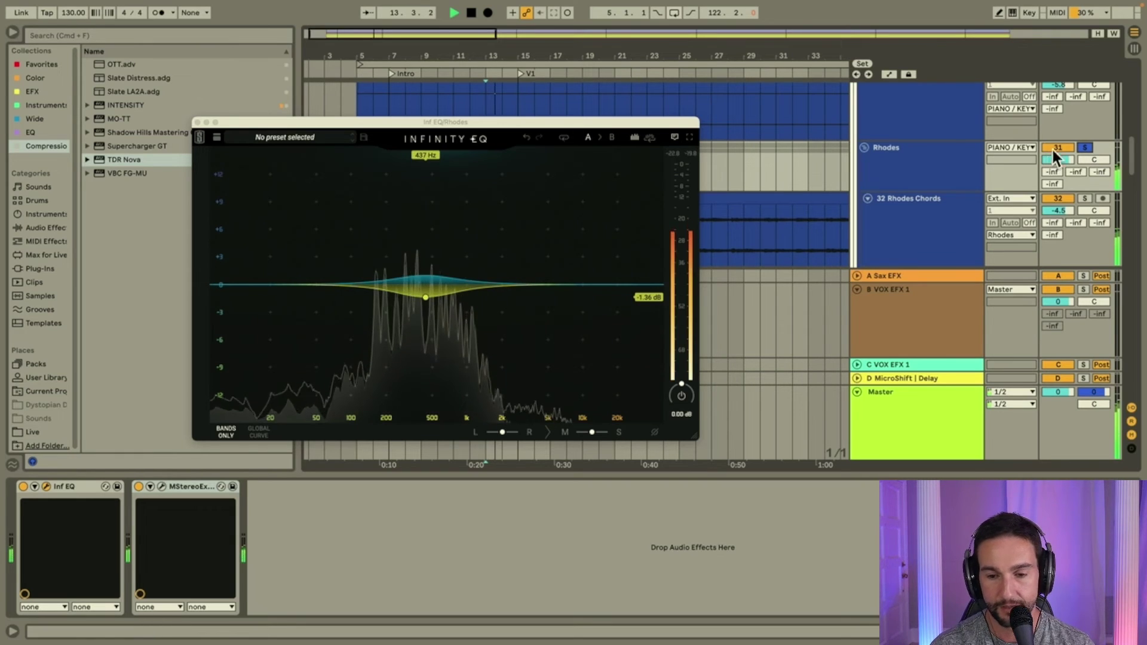
{"action": "left_click_drag", "start_coordinate": [428, 298], "coordinate": [425, 300]}
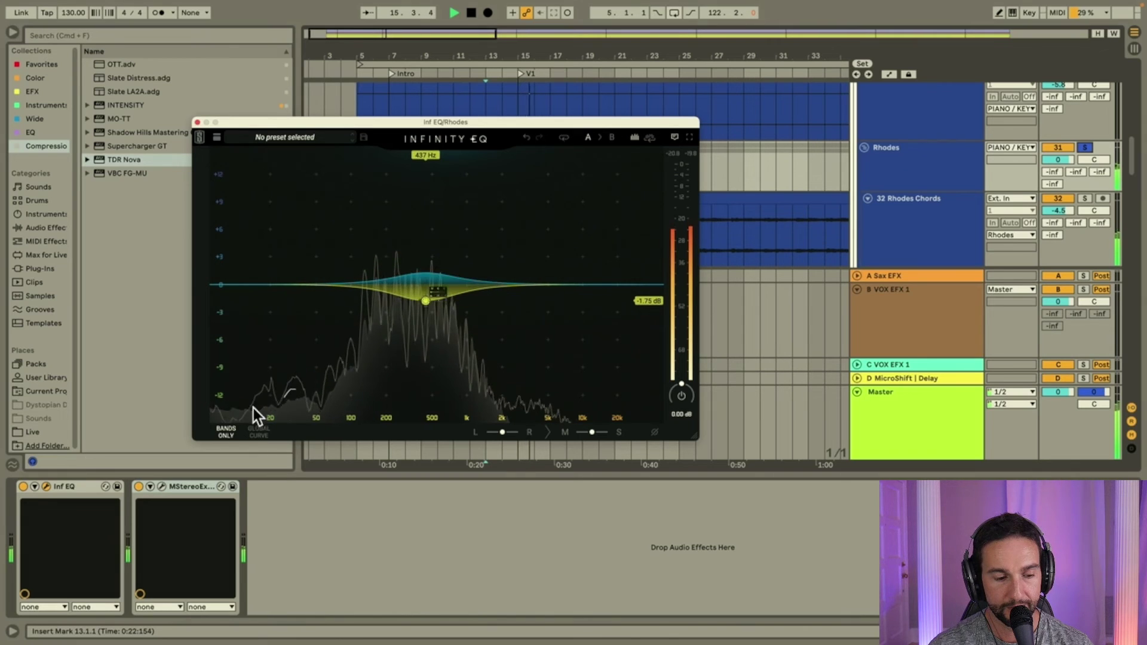
Compare the Rhodes with Infinity EQ bypassed and active, then stop playback, unsolo the group and close the EQ.
{"action": "left_click", "coordinate": [23, 487]}
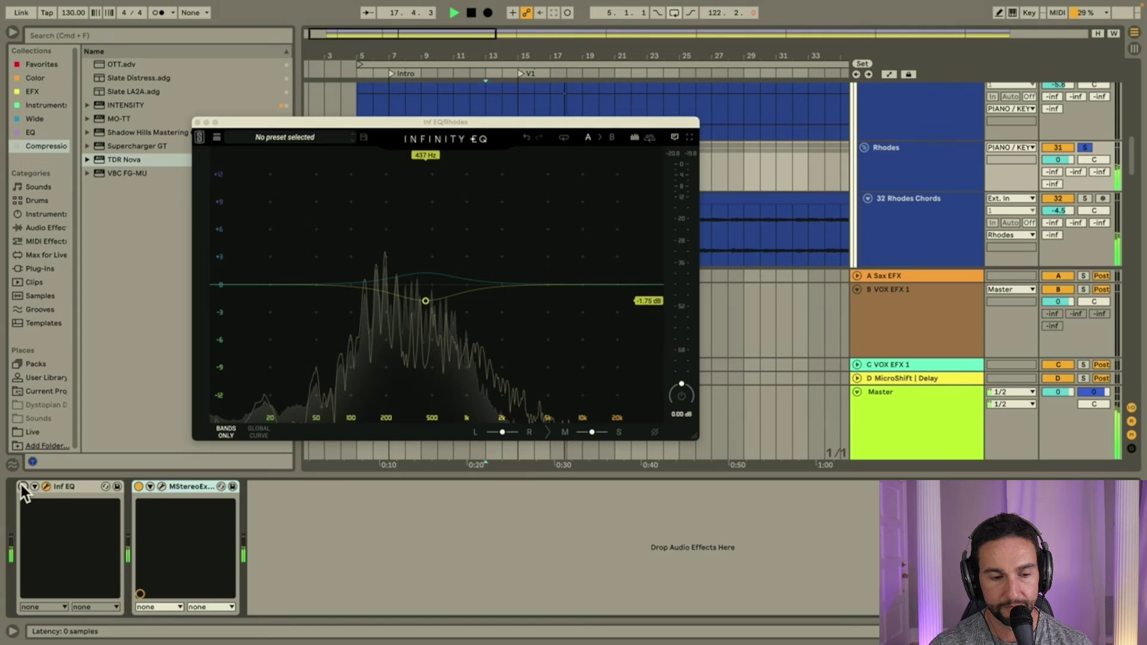
{"action": "left_click", "coordinate": [21, 486]}
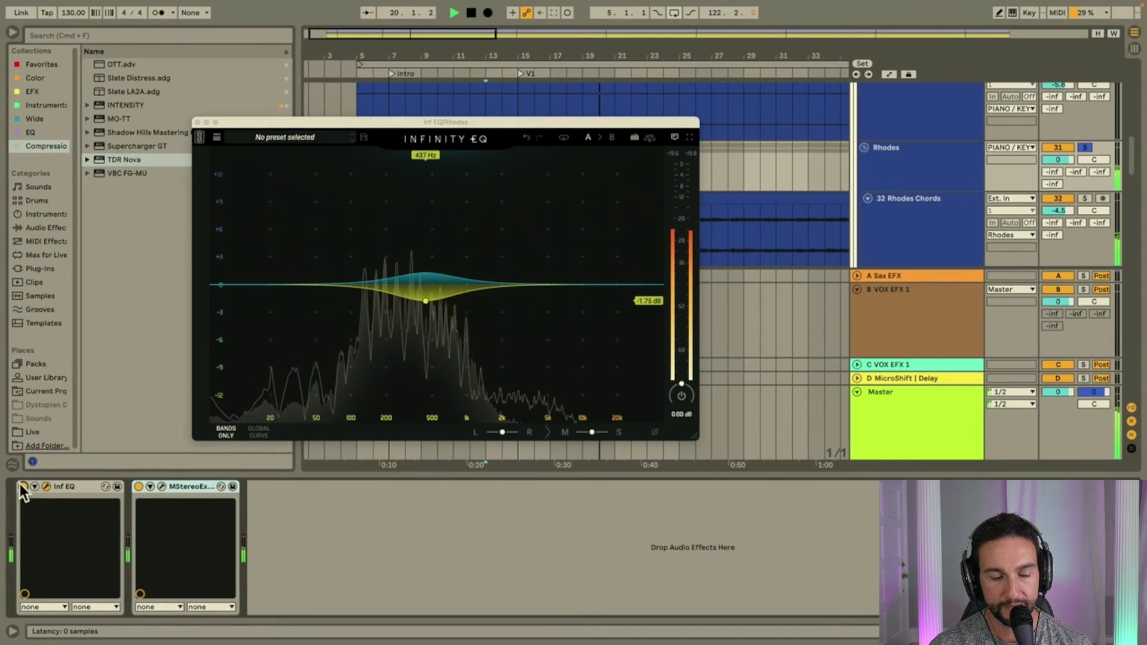
{"action": "mouse_move", "coordinate": [429, 303]}
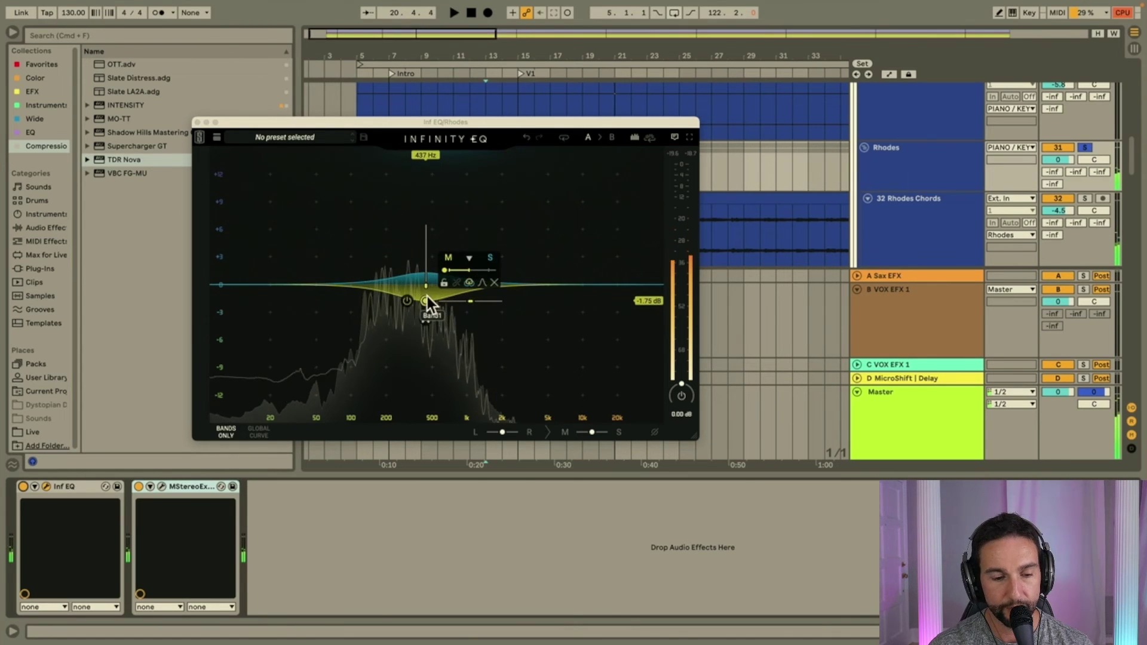
{"action": "key", "text": "space"}
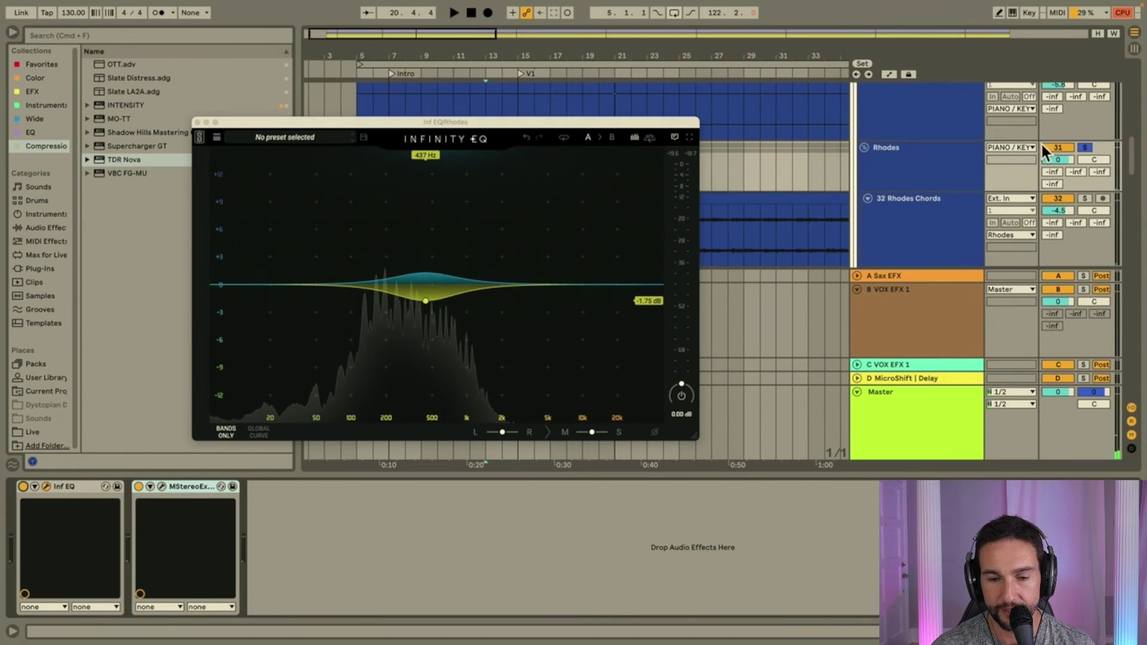
{"action": "left_click", "coordinate": [209, 120]}
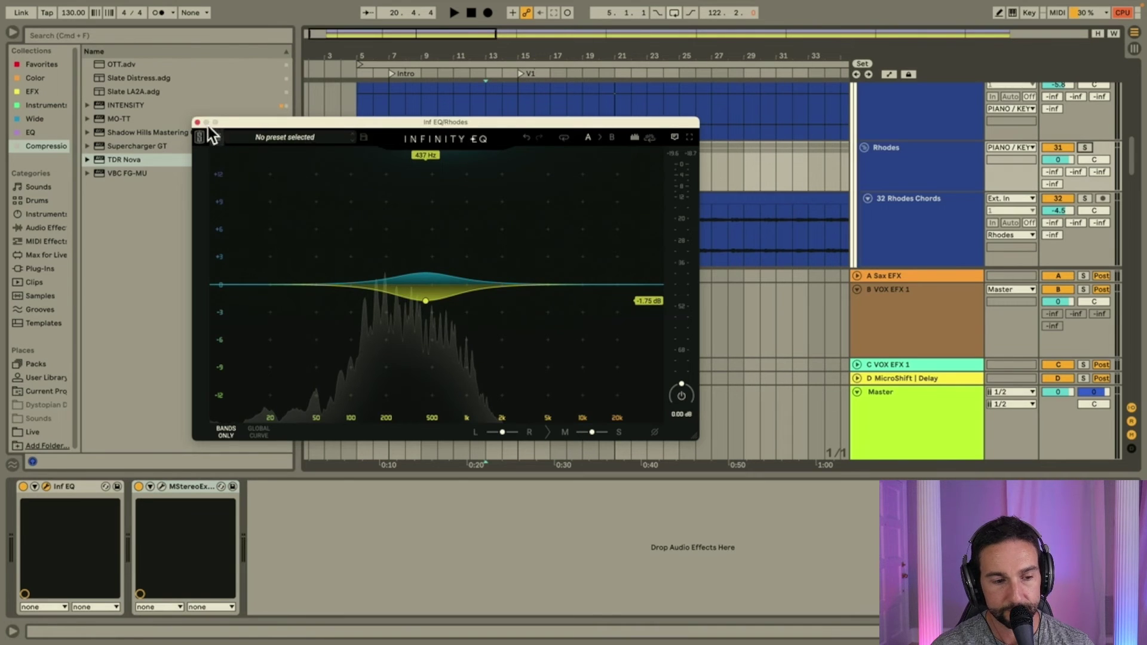
{"action": "left_click", "coordinate": [197, 122]}
Collapse the Rhodes group and select the HORNS / STRING group.
{"action": "scroll", "coordinate": [501, 174], "scroll_direction": "down", "scroll_amount": 3}
{"action": "scroll", "coordinate": [501, 174], "scroll_direction": "down", "scroll_amount": 5}
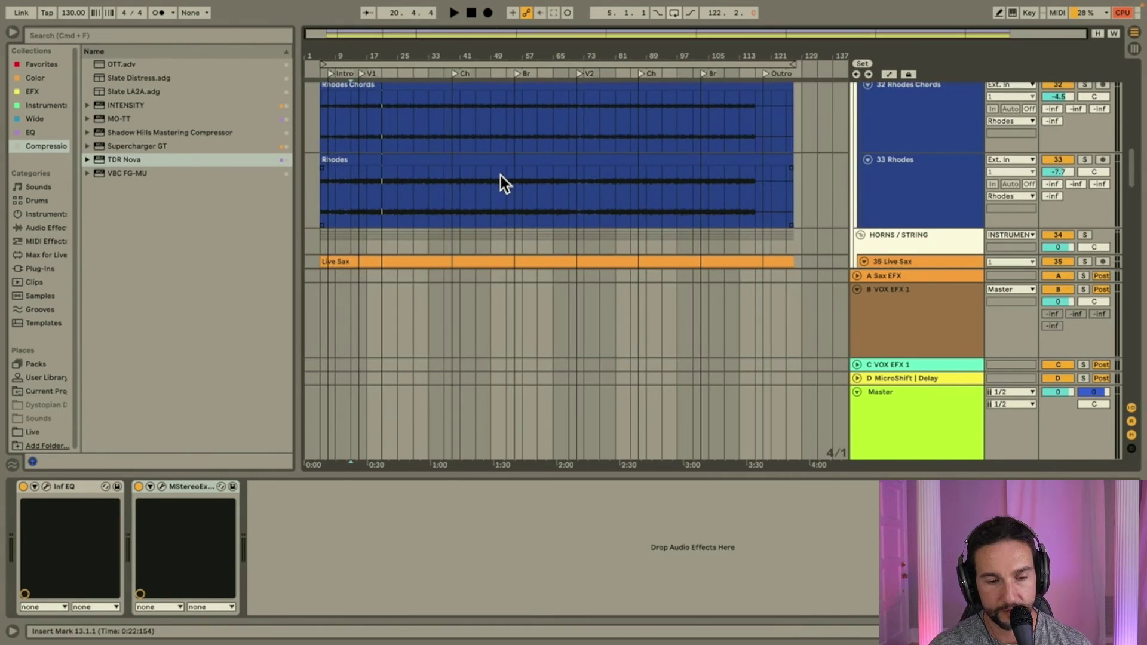
{"action": "scroll", "coordinate": [471, 214], "scroll_direction": "down", "scroll_amount": 3}
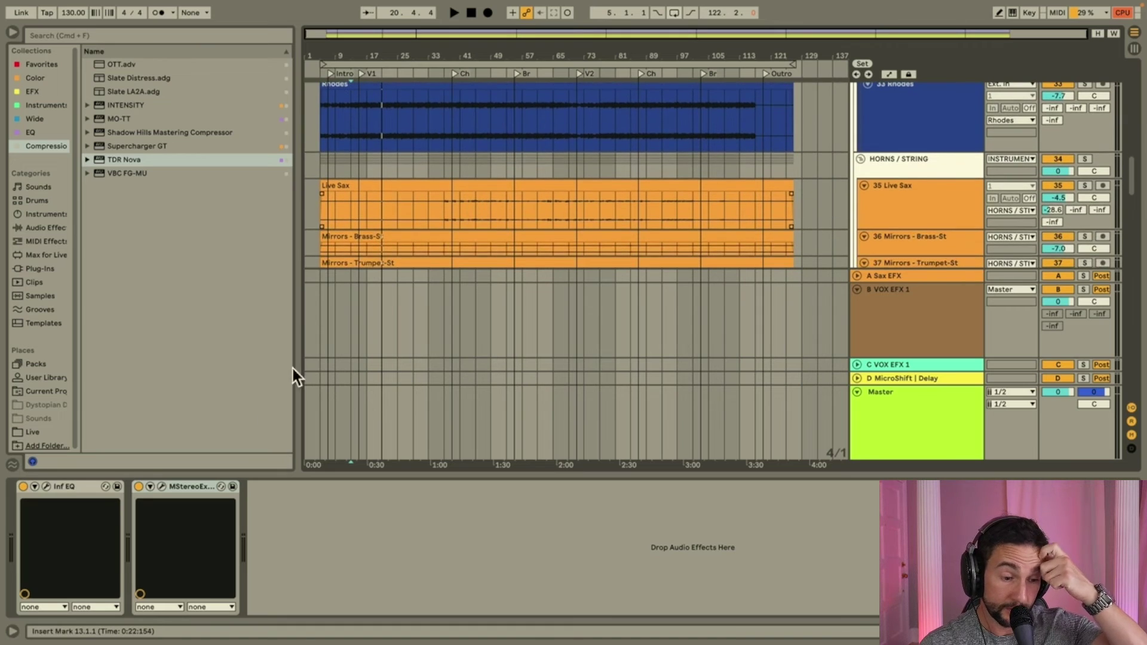
{"action": "scroll", "coordinate": [725, 272], "scroll_direction": "up", "scroll_amount": 5}
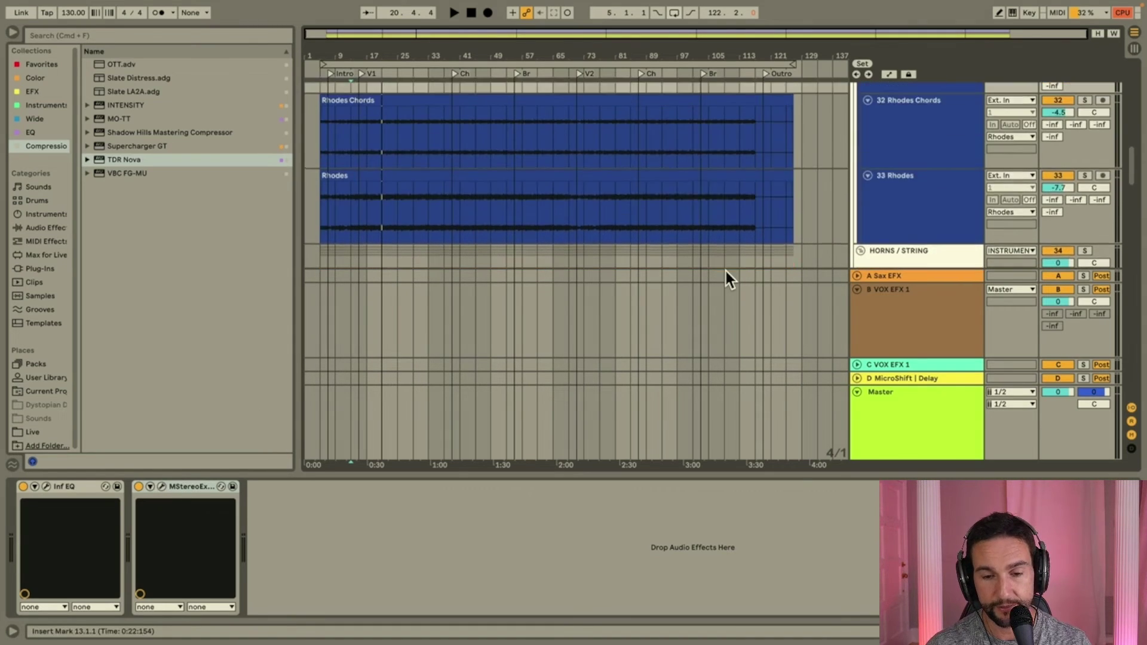
{"action": "scroll", "coordinate": [989, 194], "scroll_direction": "up", "scroll_amount": 2}
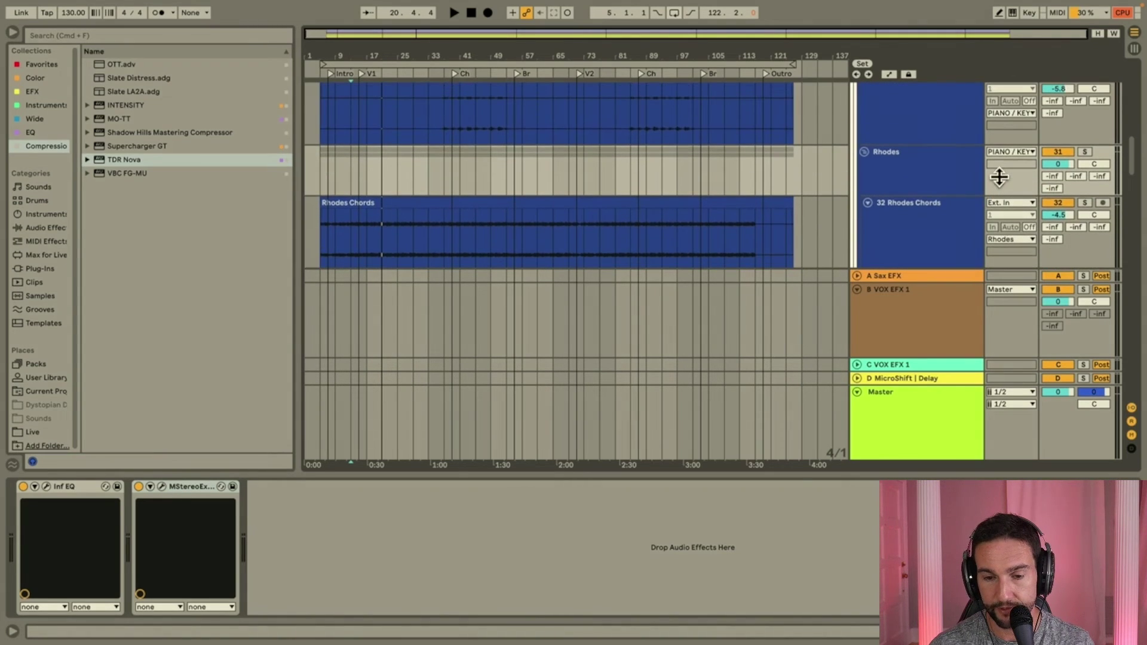
{"action": "left_click", "coordinate": [867, 153]}
{"action": "left_click", "coordinate": [873, 166]}
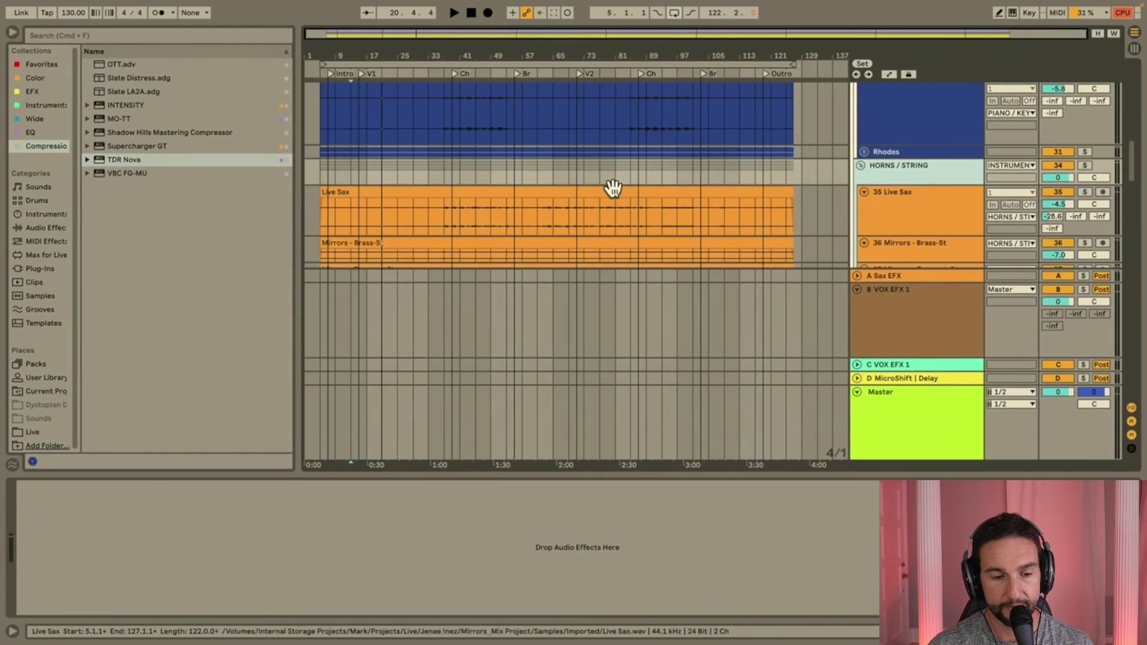
Play from bar 39 at the chorus and solo the Live Sax track.
{"action": "left_click", "coordinate": [433, 220]}
{"action": "left_click", "coordinate": [450, 220]}
{"action": "key", "text": "space"}
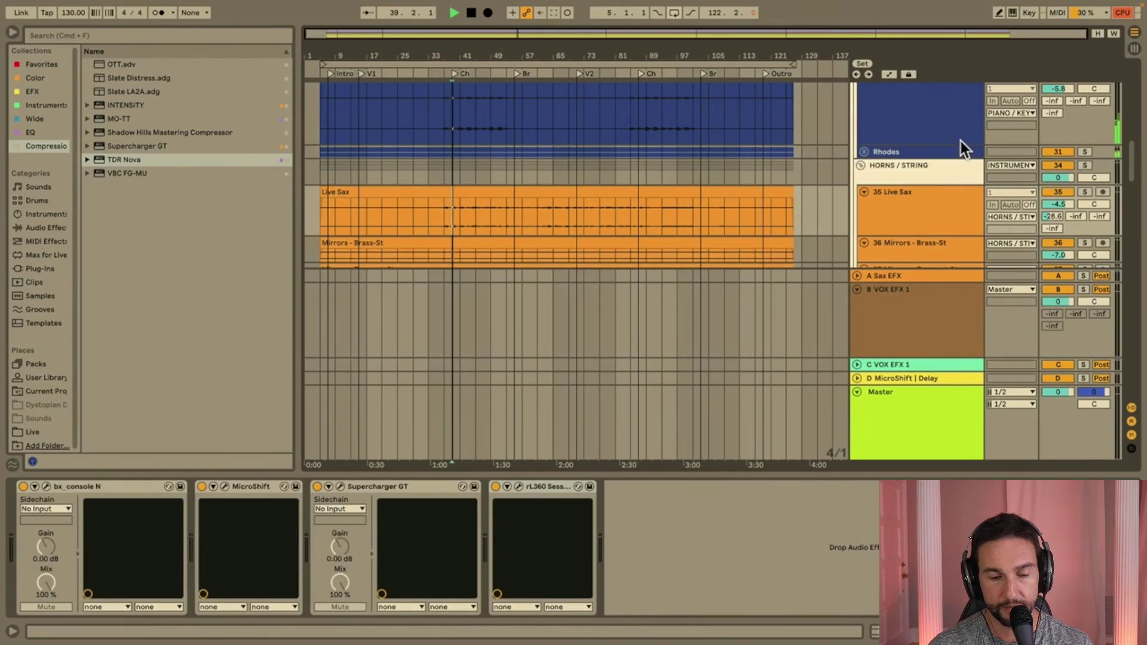
{"action": "left_click", "coordinate": [1084, 192]}
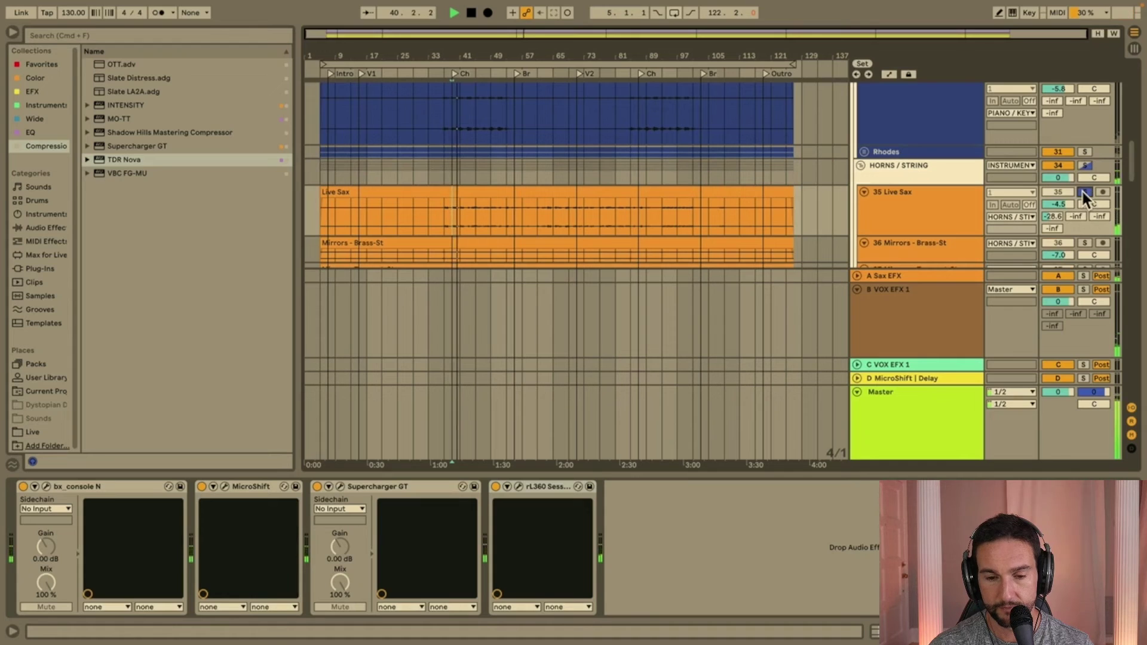
{"action": "left_click", "coordinate": [940, 221]}
{"action": "scroll", "coordinate": [941, 221], "scroll_direction": "down", "scroll_amount": 2}
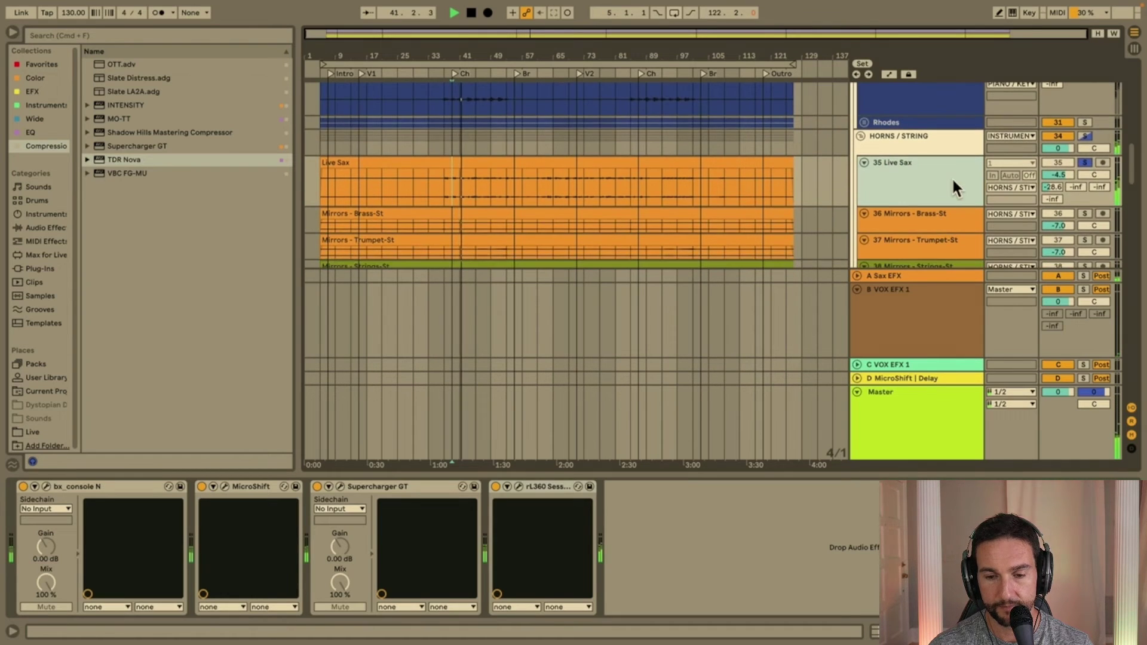
Disable the Live Sax track's send to Sax EFX and replay the sax from bar 39 to check it.
{"action": "right_click", "coordinate": [1051, 184]}
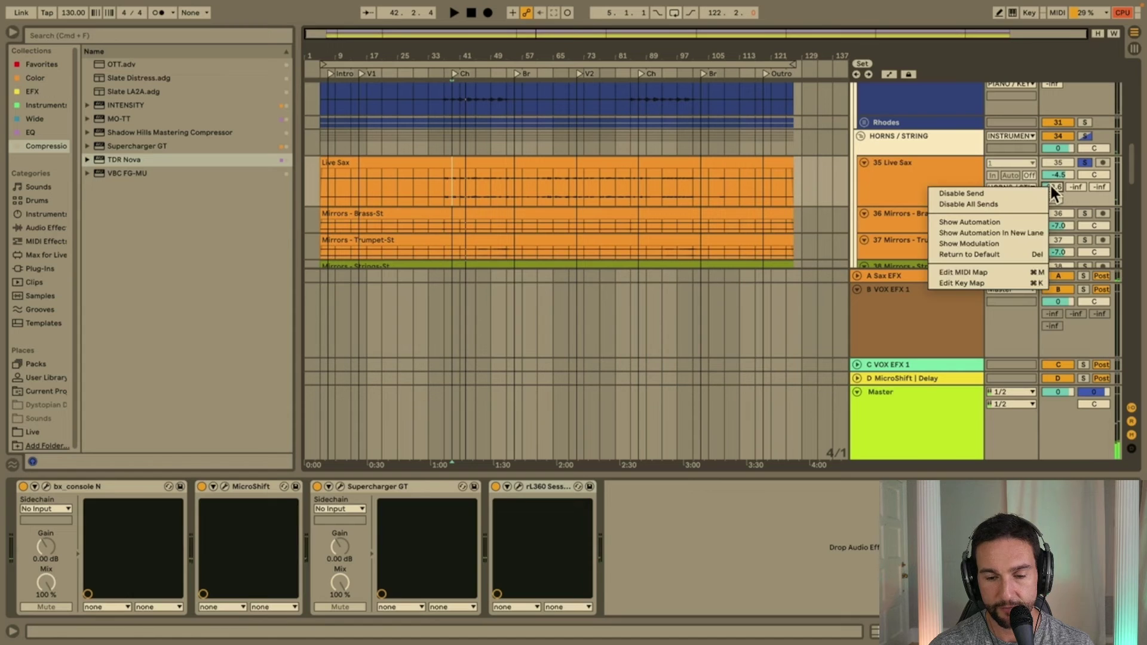
{"action": "left_click", "coordinate": [1011, 193]}
{"action": "left_click", "coordinate": [923, 175]}
{"action": "key", "text": "space"}
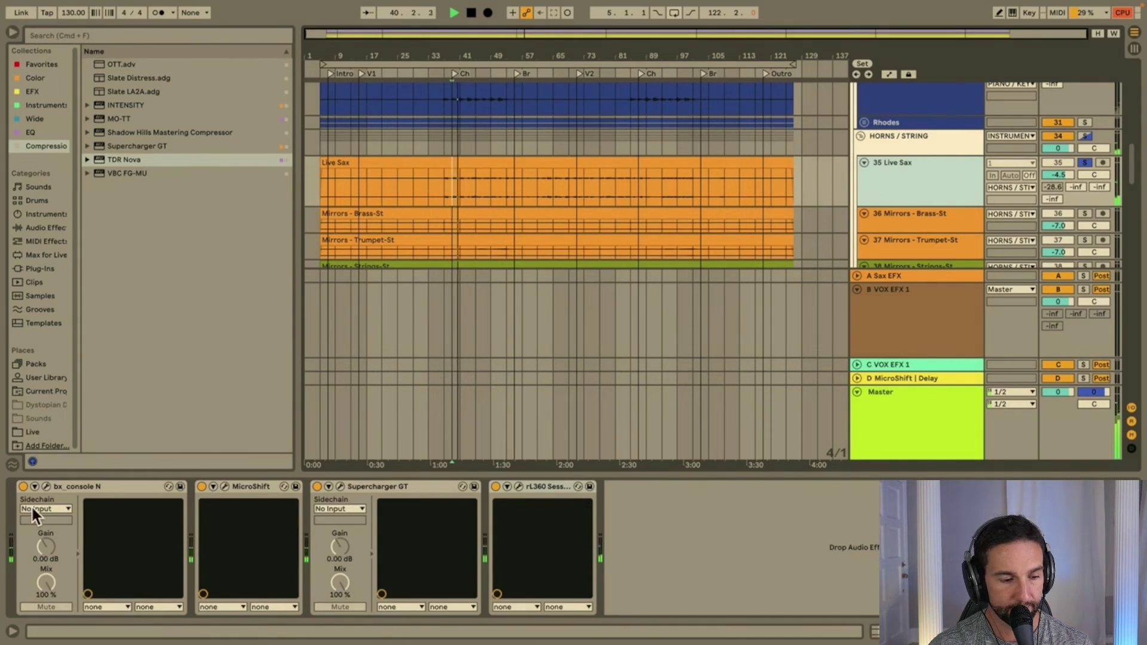
{"action": "key", "text": "space"}
Examine the Live Sax's bx_console N and rL360 Session settings, closing rL360 Session when finished.
{"action": "left_click", "coordinate": [47, 486]}
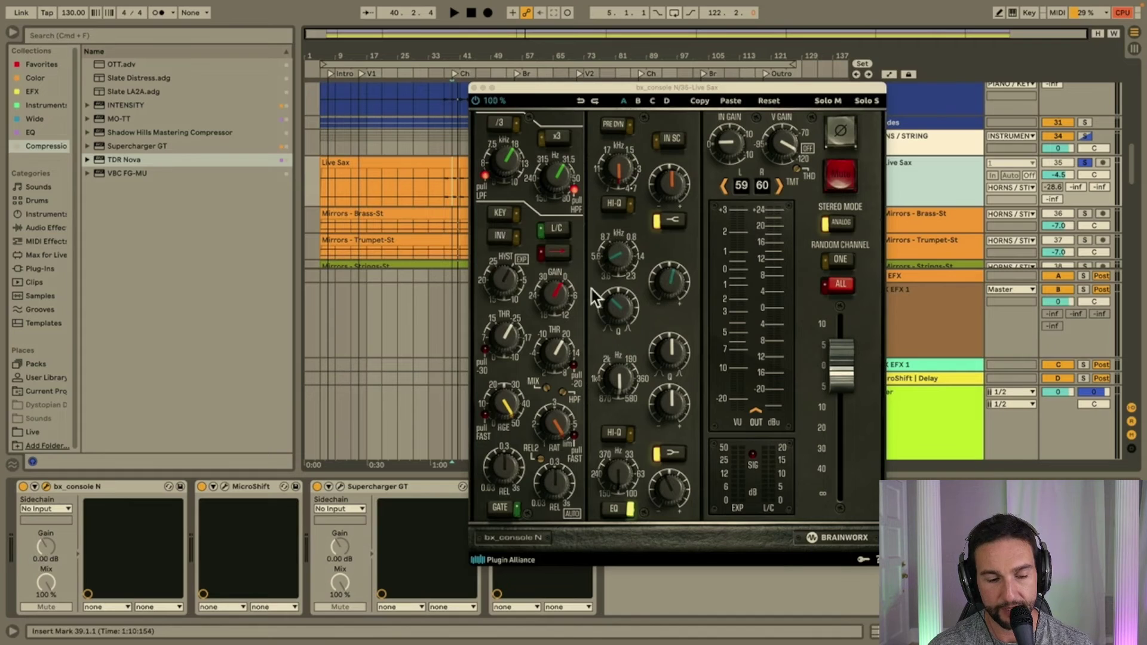
{"action": "left_click_drag", "start_coordinate": [564, 85], "coordinate": [679, 25]}
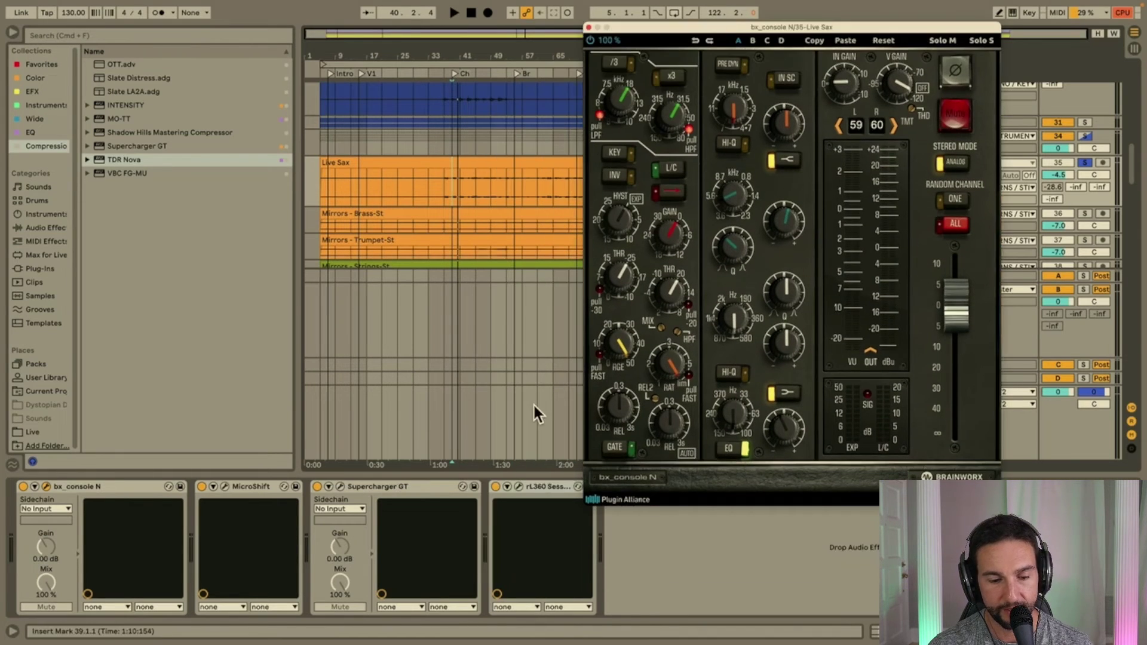
{"action": "left_click", "coordinate": [518, 487]}
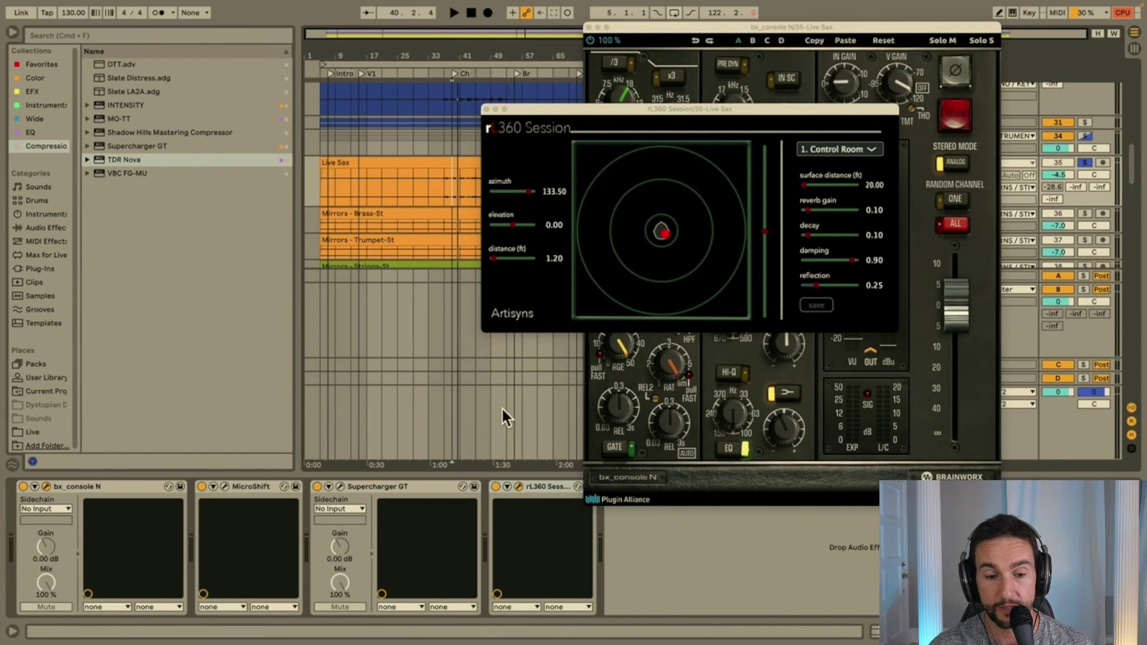
{"action": "left_click", "coordinate": [487, 109]}
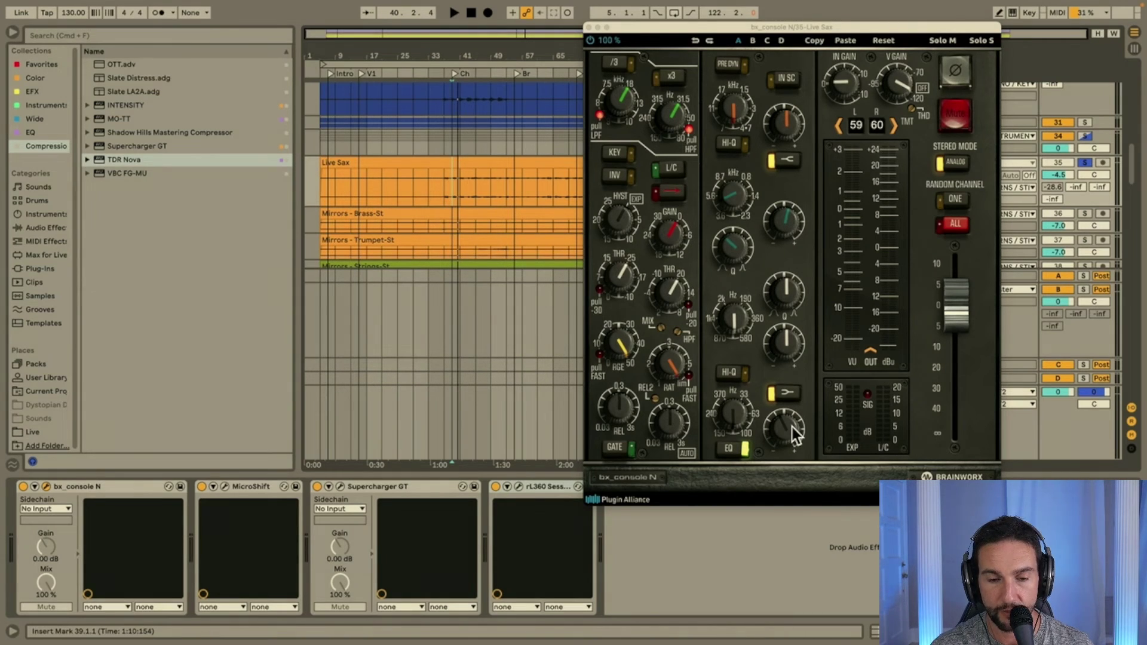
Close bx_console N and examine the Live Sax's MicroShift and Supercharger GT settings.
{"action": "left_click", "coordinate": [224, 486]}
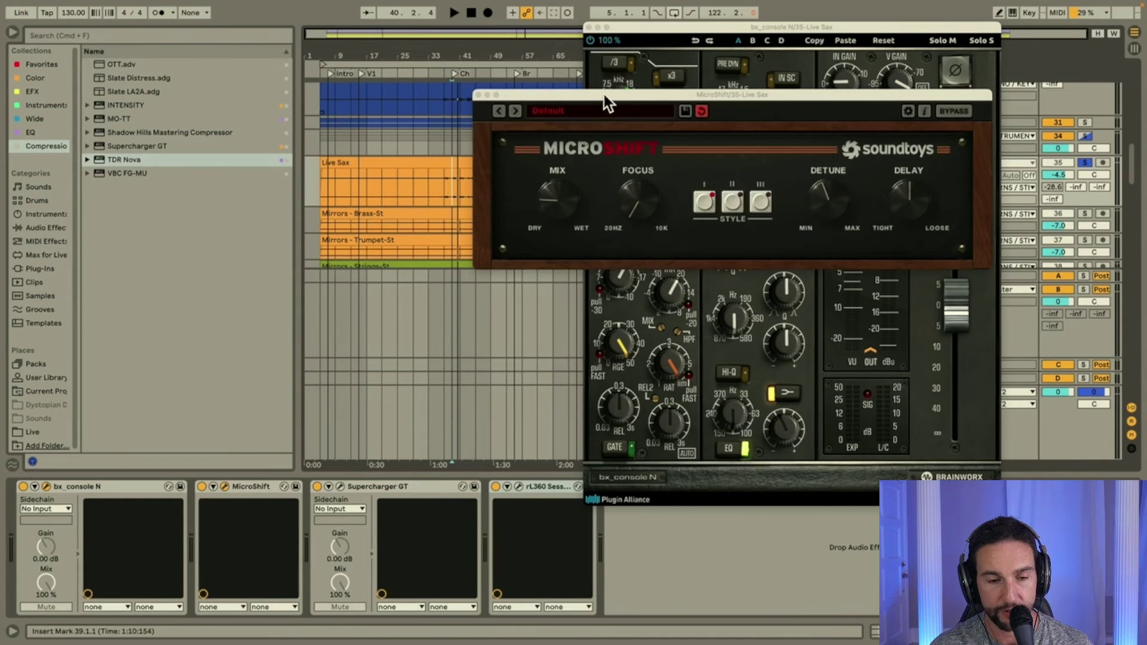
{"action": "left_click_drag", "start_coordinate": [604, 94], "coordinate": [366, 94]}
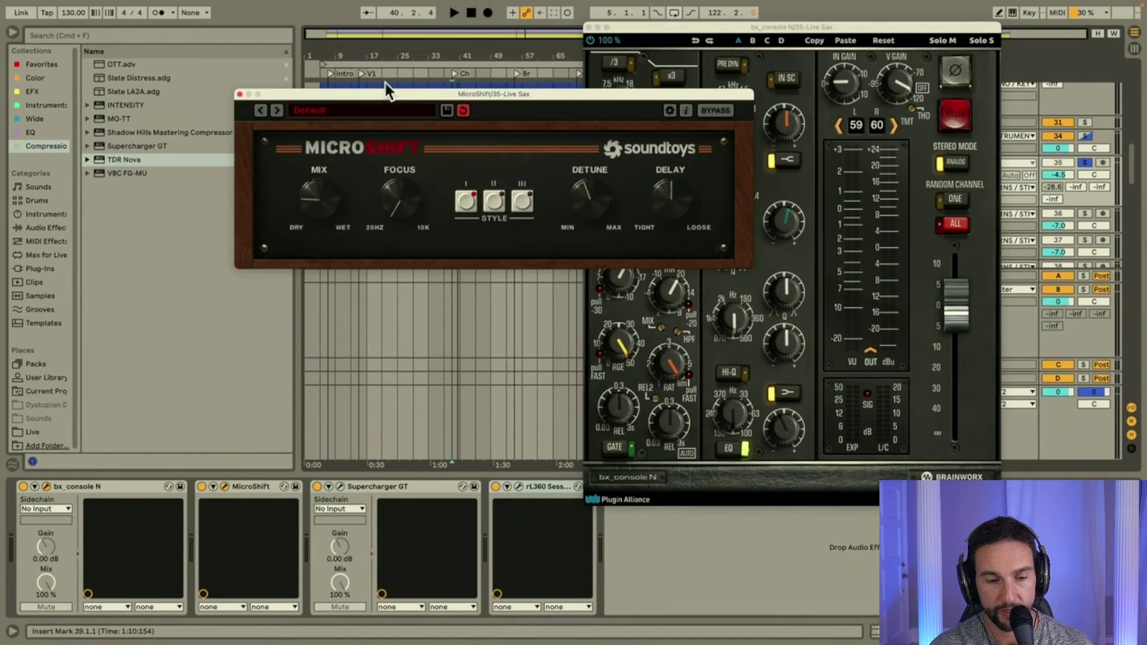
{"action": "left_click", "coordinate": [590, 27]}
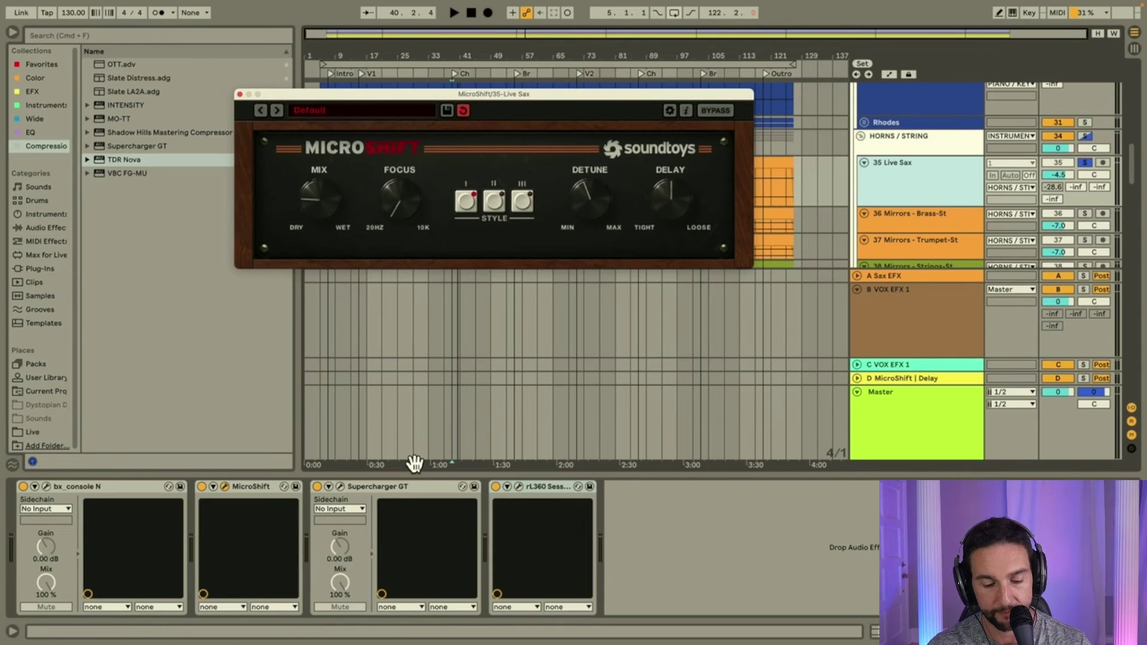
{"action": "left_click", "coordinate": [339, 487]}
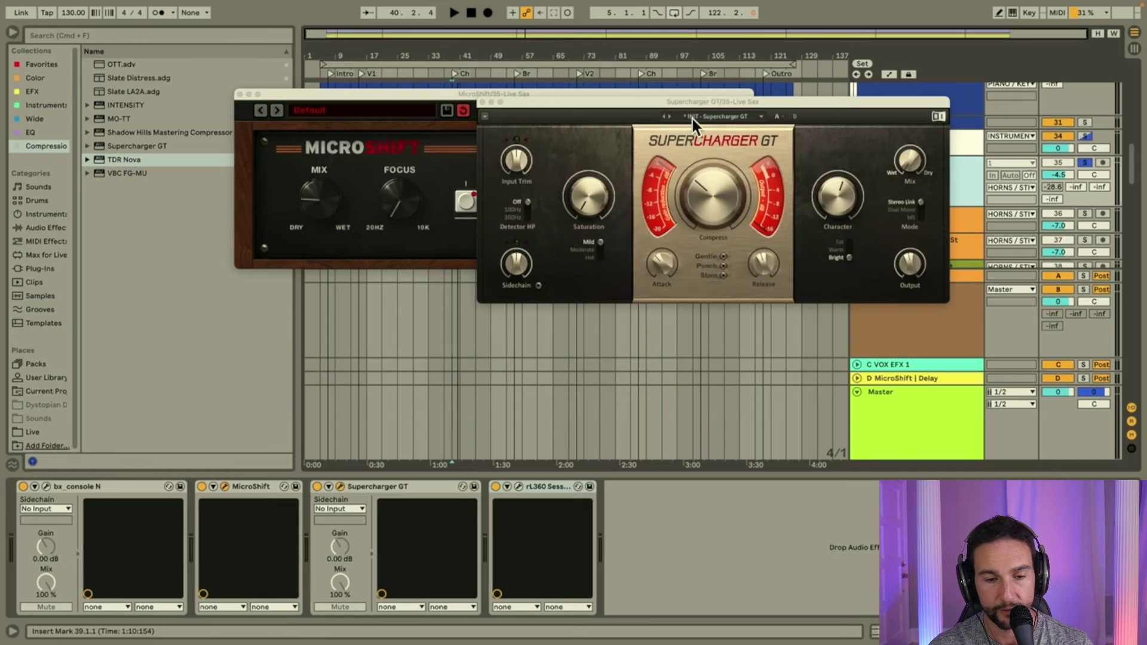
{"action": "left_click_drag", "start_coordinate": [703, 104], "coordinate": [540, 100]}
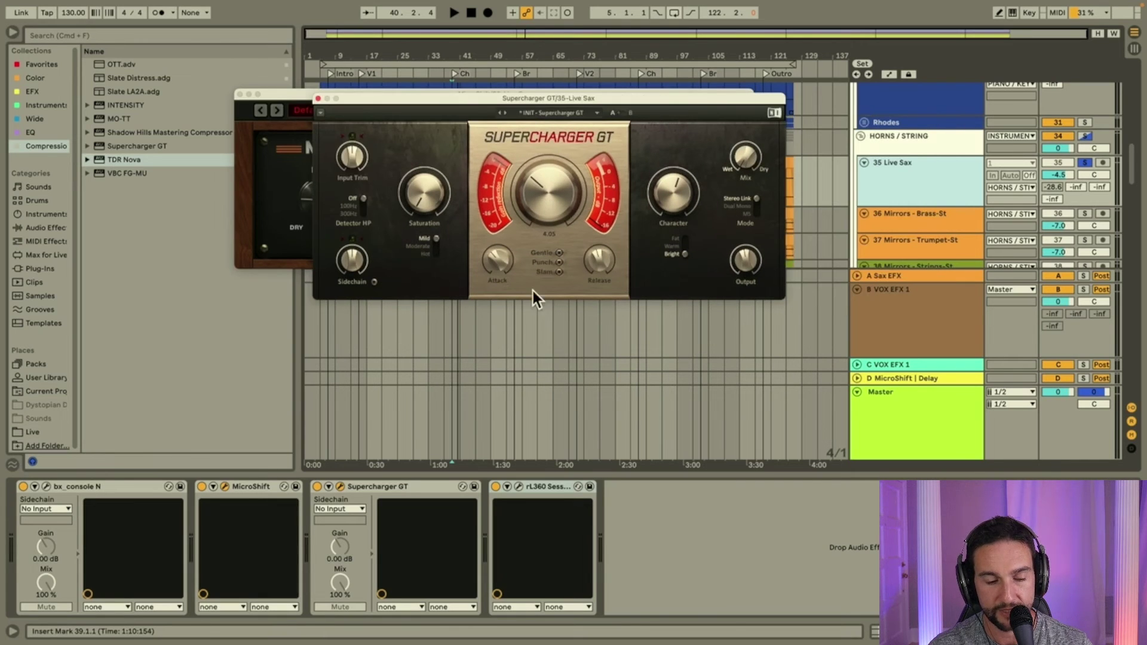
Examine the Live Sax's rL360 Session settings while replaying the sax from bar 39, finishing by unsoloing the track and closing the plugin.
{"action": "left_click", "coordinate": [519, 486]}
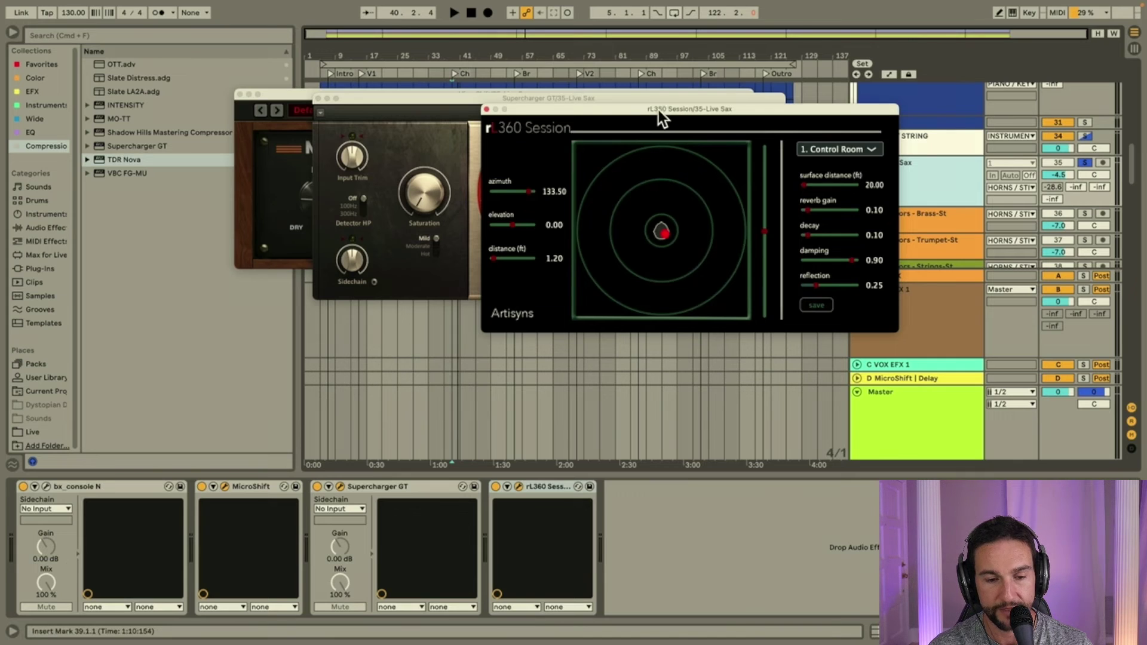
{"action": "left_click_drag", "start_coordinate": [658, 110], "coordinate": [747, 119]}
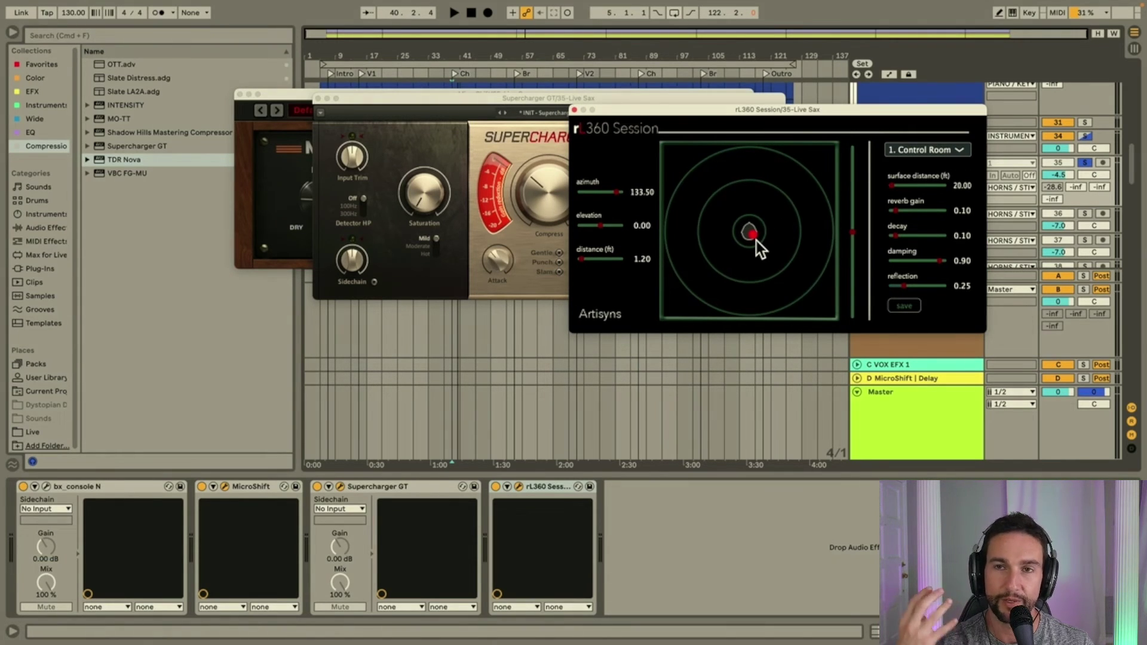
{"action": "key", "text": "space"}
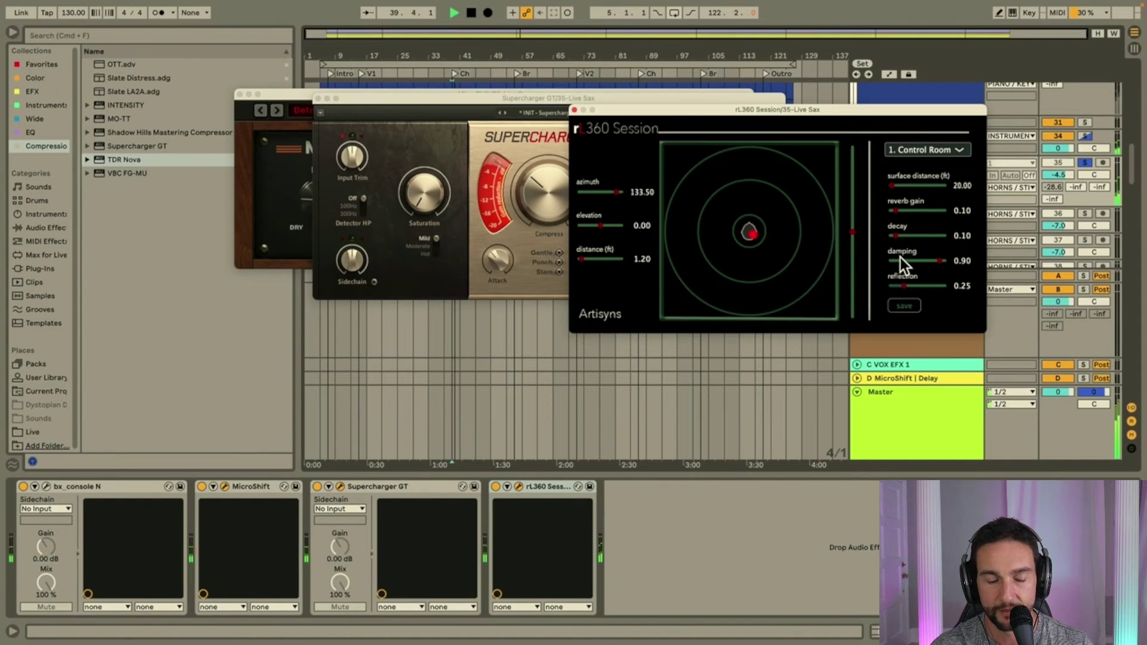
{"action": "key", "text": "space"}
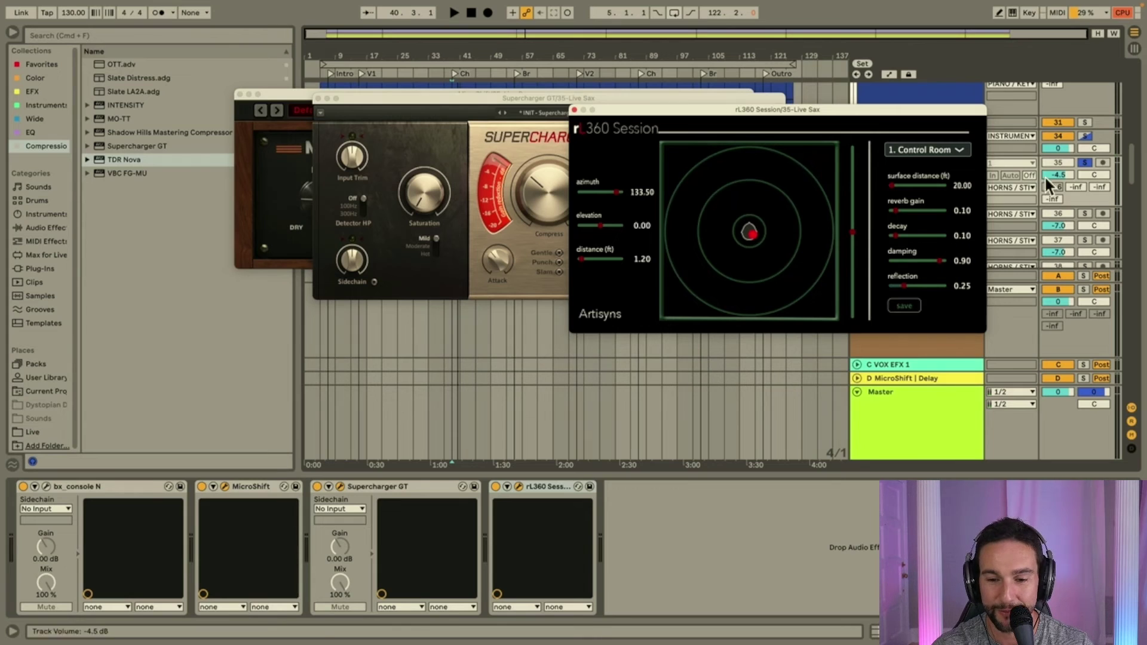
{"action": "left_click", "coordinate": [1086, 162]}
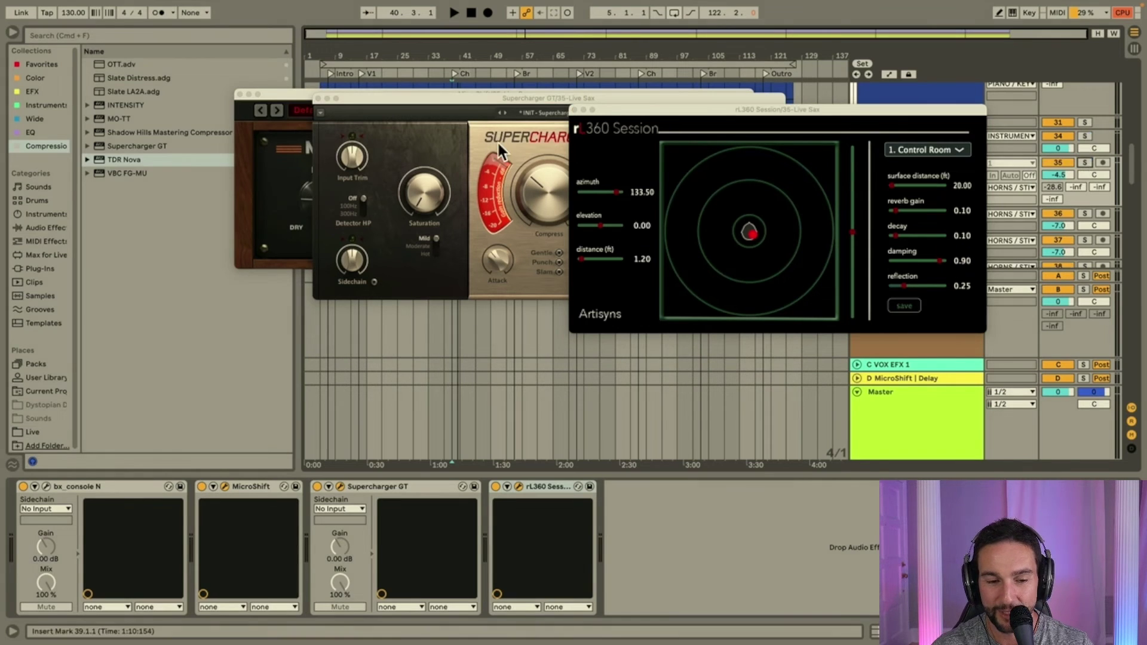
{"action": "left_click", "coordinate": [575, 110]}
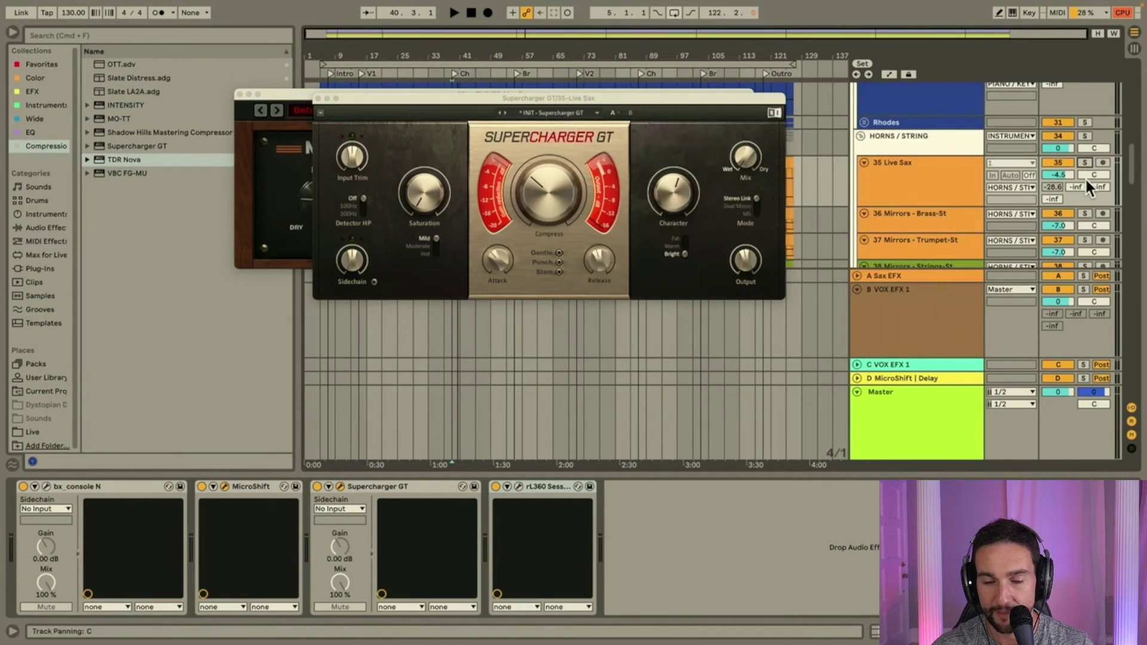
Re-enable the Live Sax track's send to Sax EFX and play from bar 39 with the sax soloed.
{"action": "right_click", "coordinate": [1053, 187]}
{"action": "key", "text": "space"}
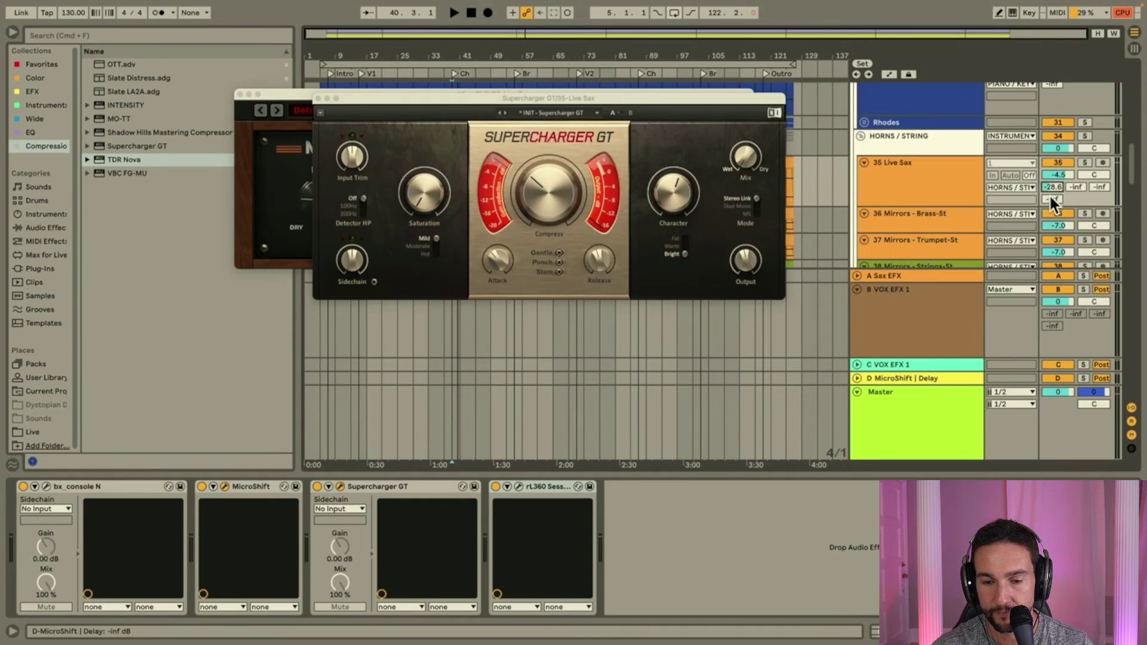
{"action": "left_click", "coordinate": [1085, 163]}
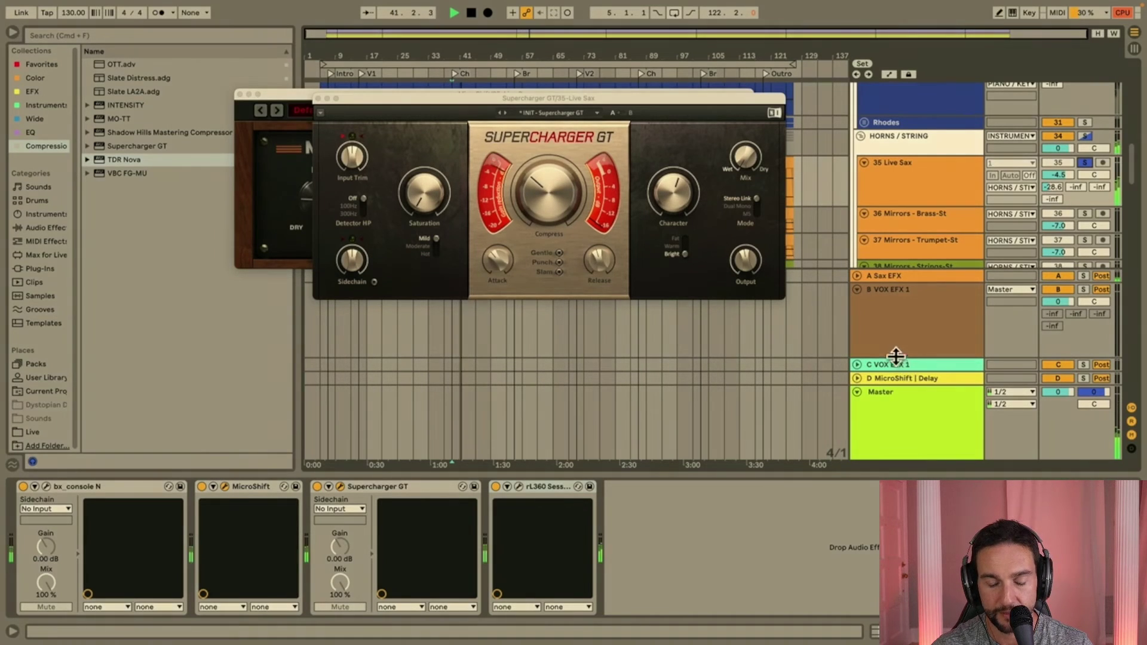
Examine the first Supercharger GT on the Sax EFX return while replaying the soloed sax from bar 39.
{"action": "left_click", "coordinate": [912, 320]}
{"action": "left_click", "coordinate": [898, 277]}
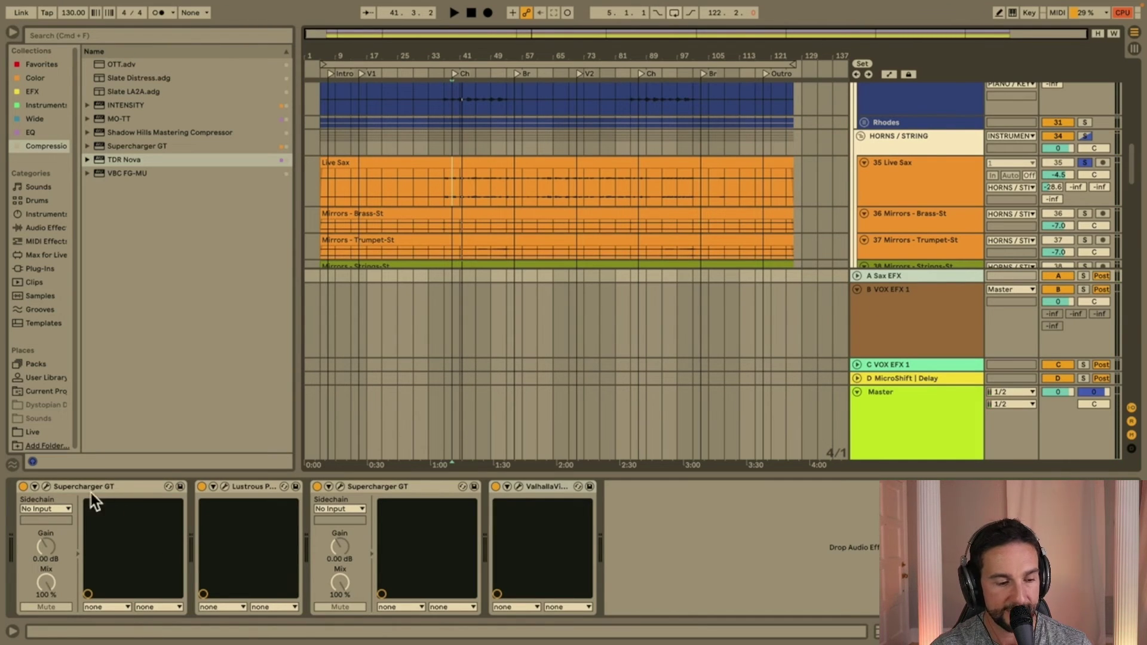
{"action": "left_click", "coordinate": [45, 486]}
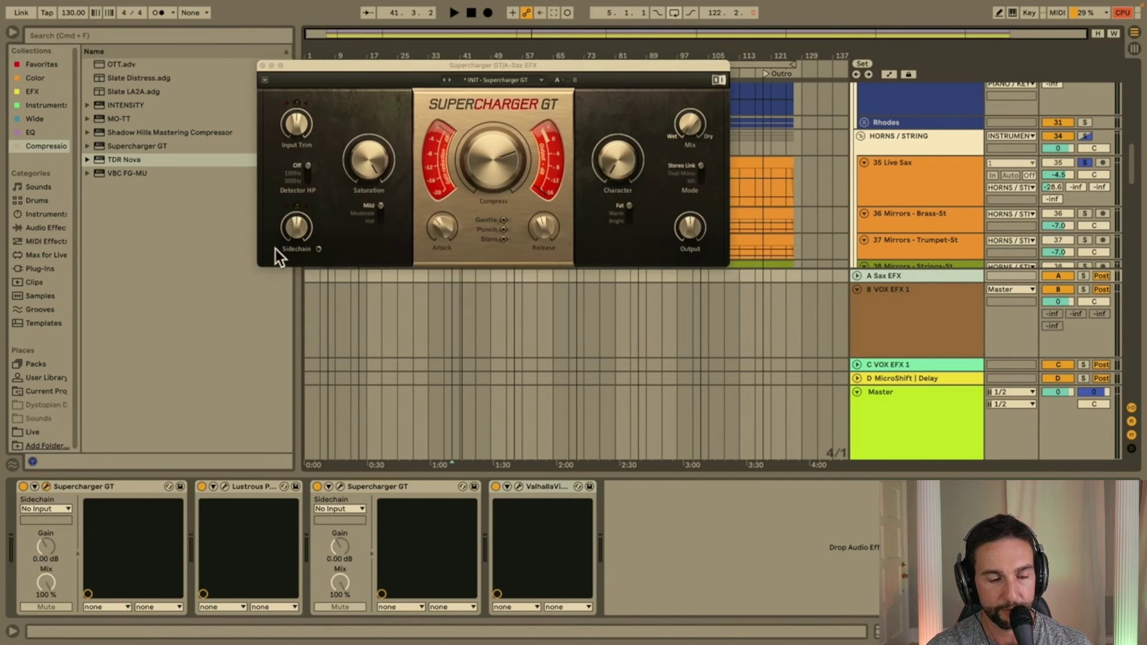
{"action": "key", "text": "space"}
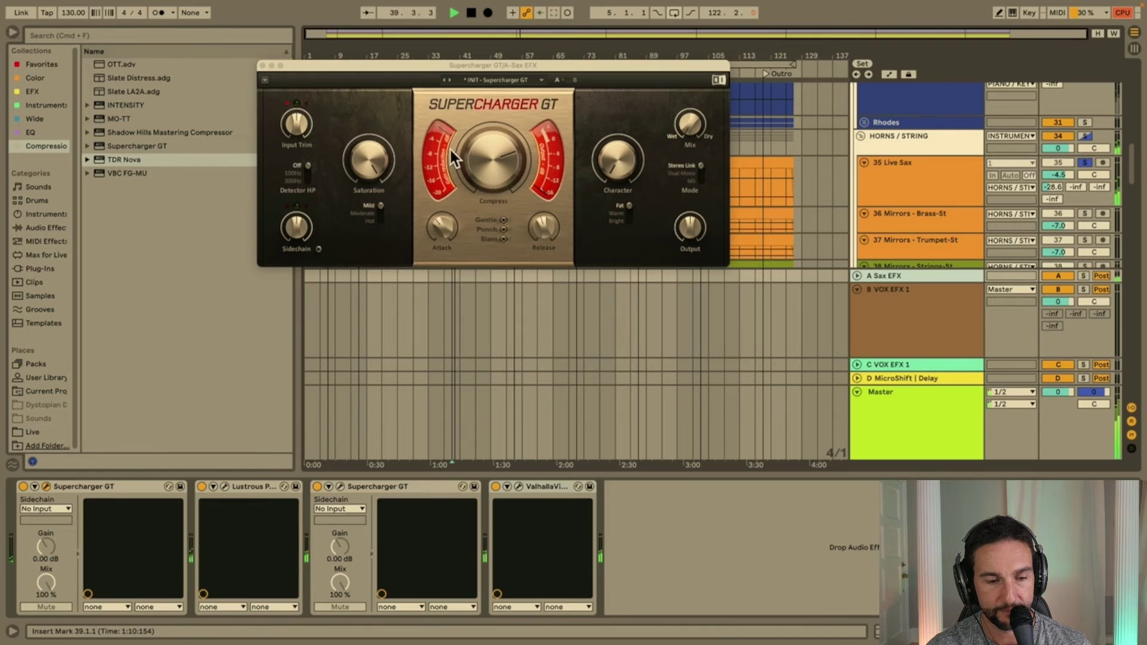
{"action": "key", "text": "space"}
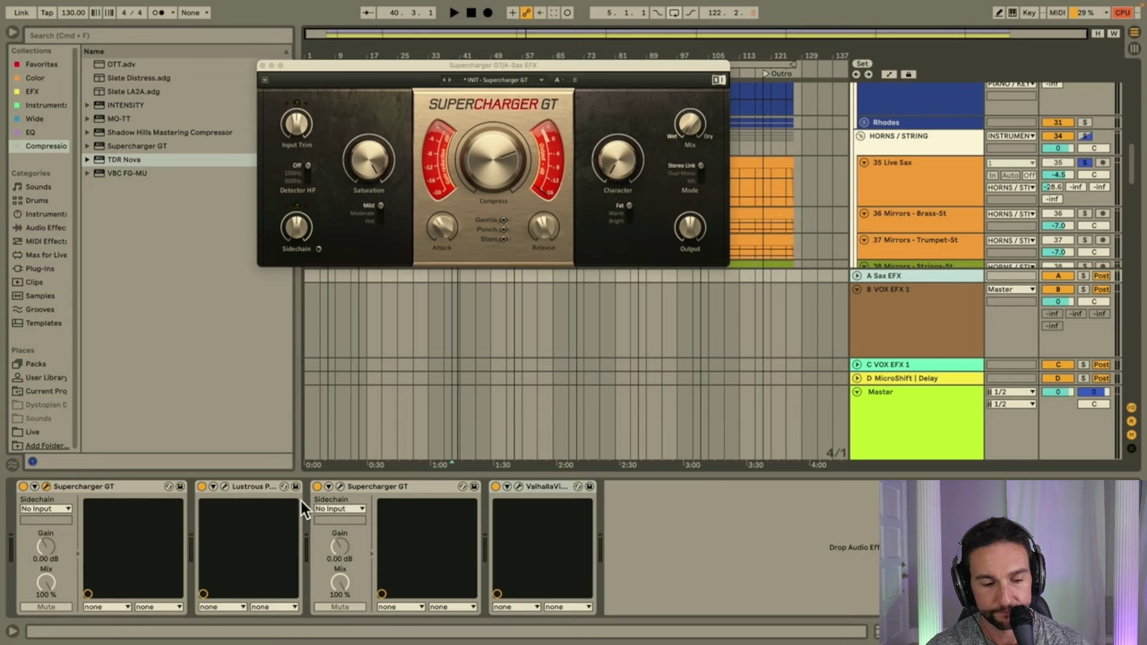
Examine the second Supercharger GT on the Sax EFX return, comparing it with the first during playback from bar 39.
{"action": "left_click", "coordinate": [340, 485]}
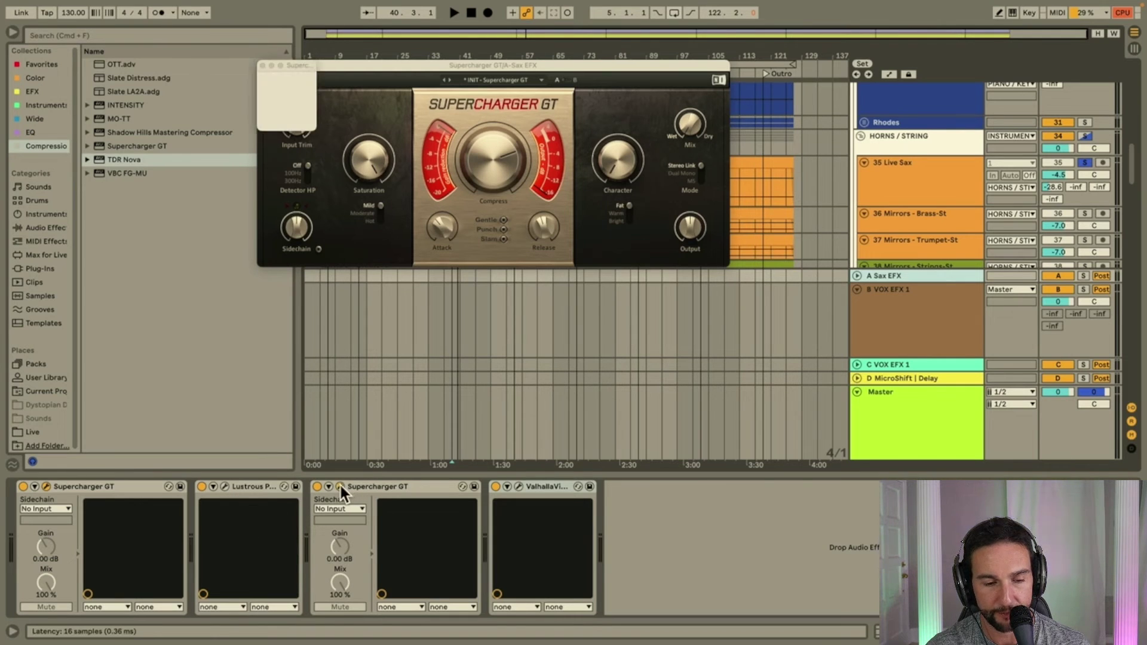
{"action": "key", "text": "space"}
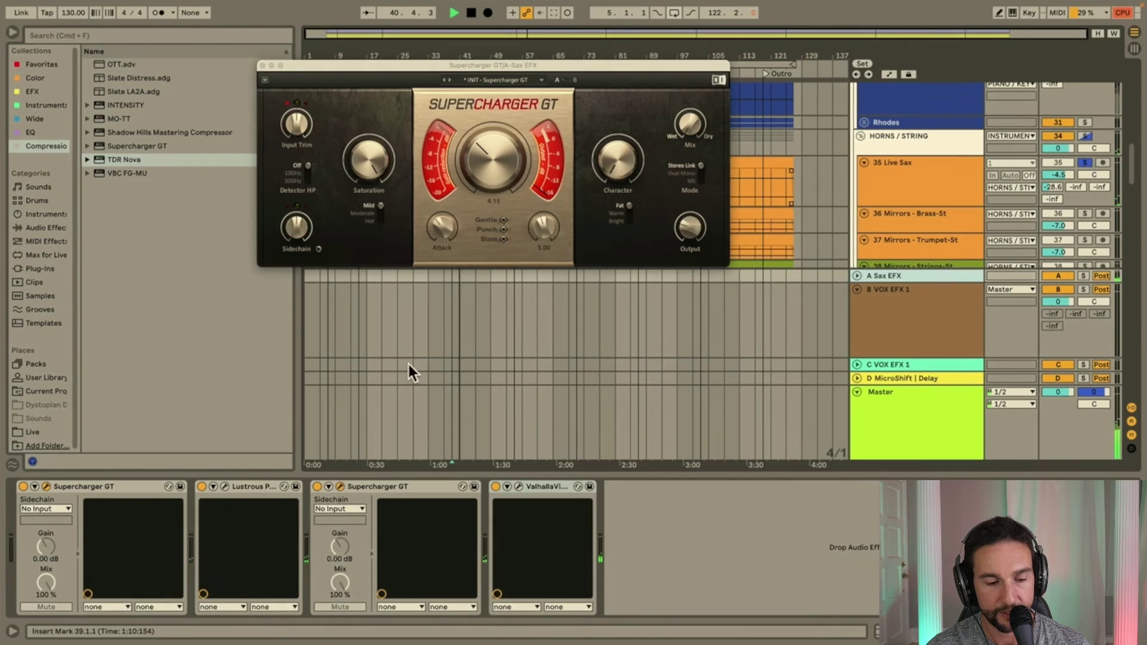
{"action": "key", "text": "space"}
{"action": "left_click", "coordinate": [340, 485]}
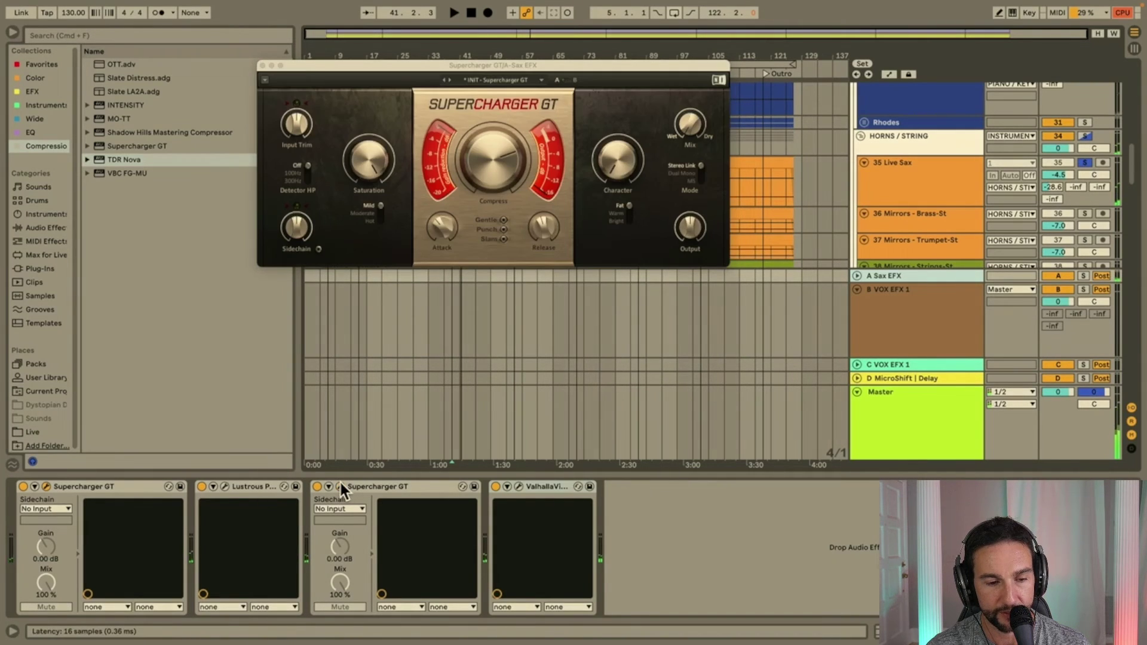
{"action": "key", "text": "space"}
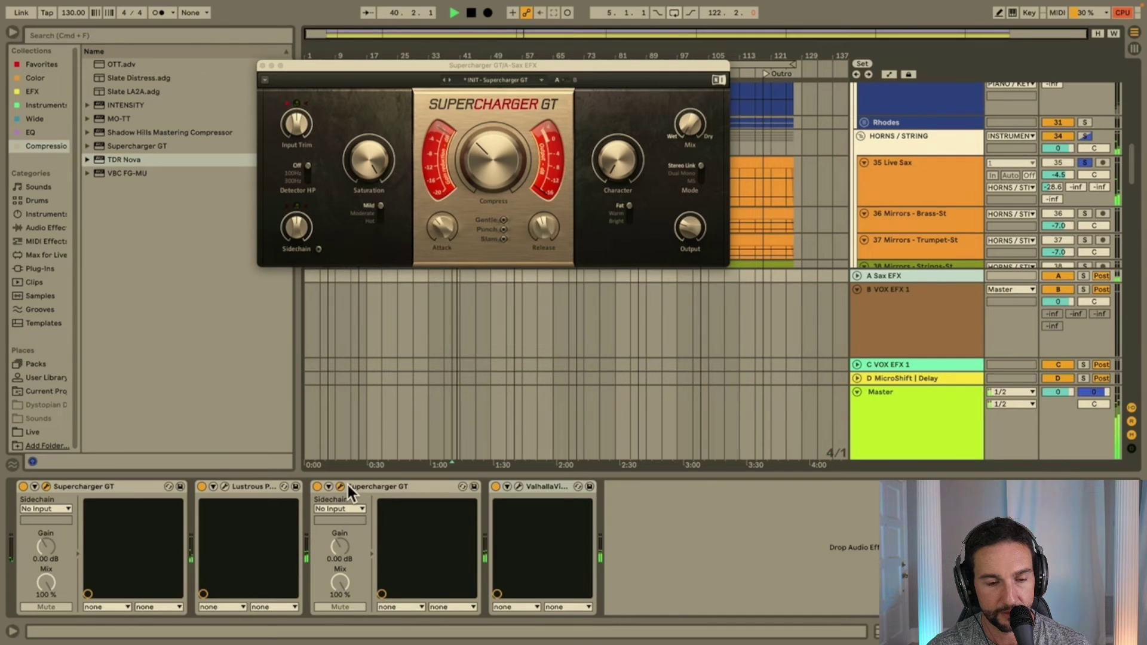
{"action": "left_click", "coordinate": [391, 481]}
{"action": "key", "text": "space"}
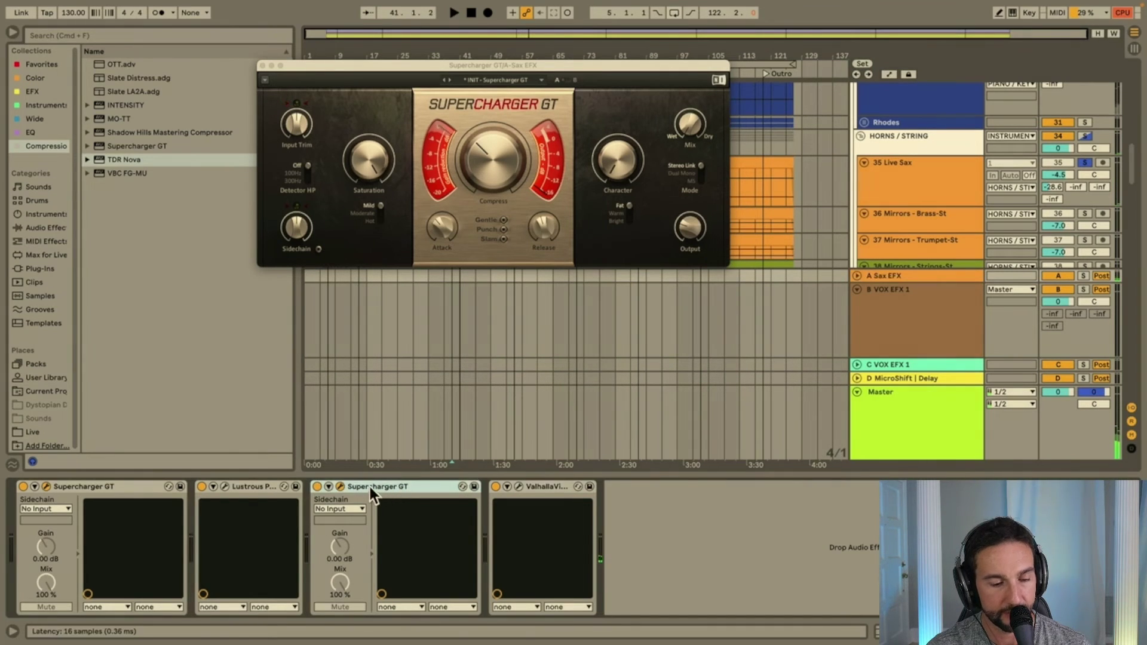
Close the Sax EFX return's first Supercharger GT and replay the sax with only the second one open.
{"action": "left_click", "coordinate": [339, 487]}
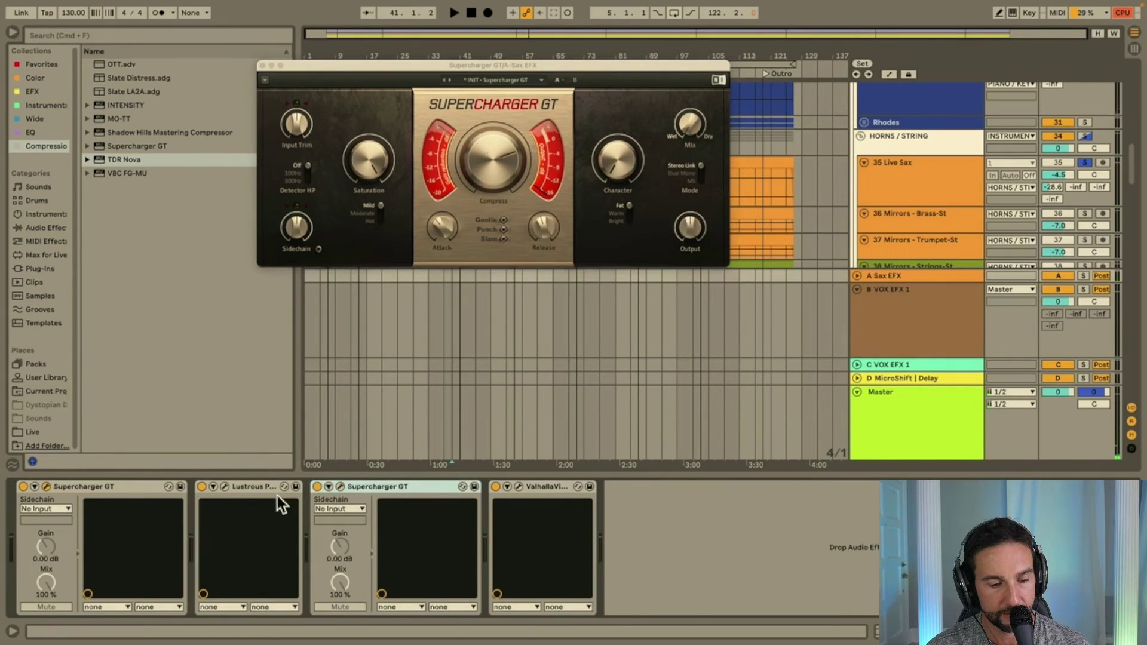
{"action": "left_click", "coordinate": [45, 487]}
{"action": "left_click", "coordinate": [340, 486]}
{"action": "key", "text": "space"}
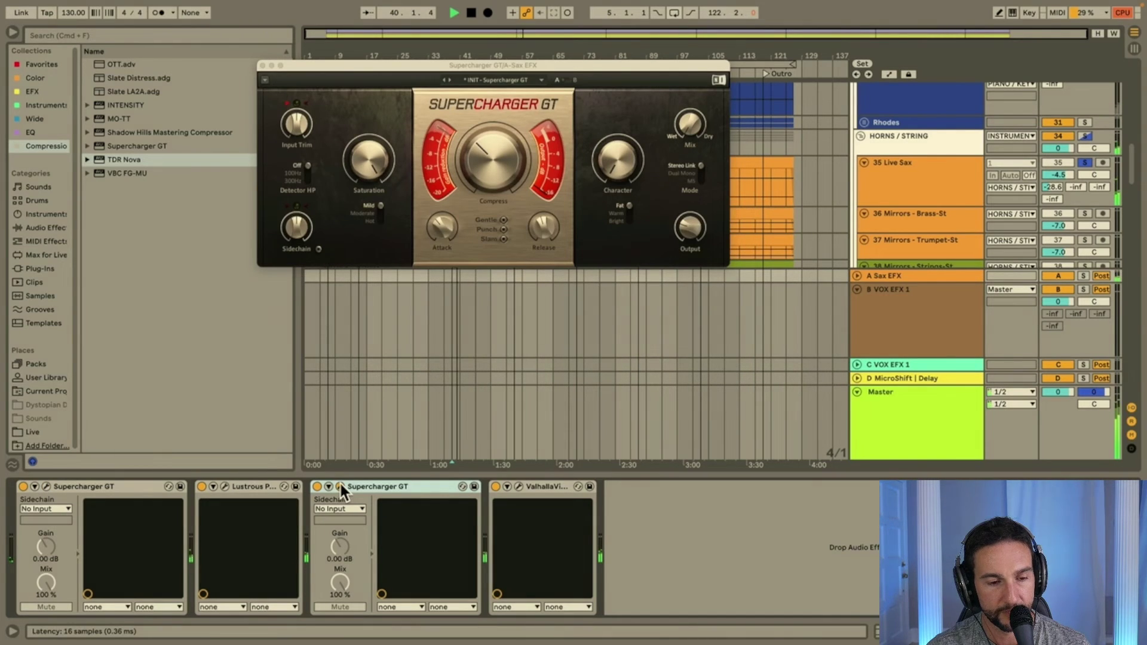
{"action": "key", "text": "space"}
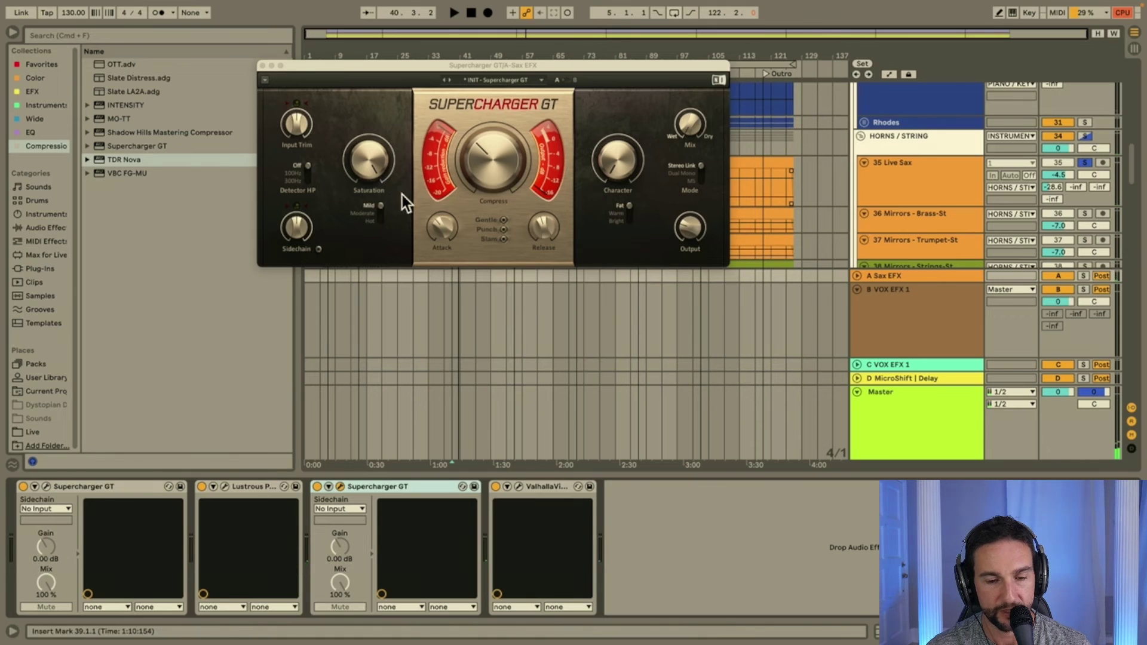
Examine the Sax EFX return's ValhallaVintageVerb settings, then unsolo Live Sax and close the return's plugin windows.
{"action": "left_click", "coordinate": [519, 487]}
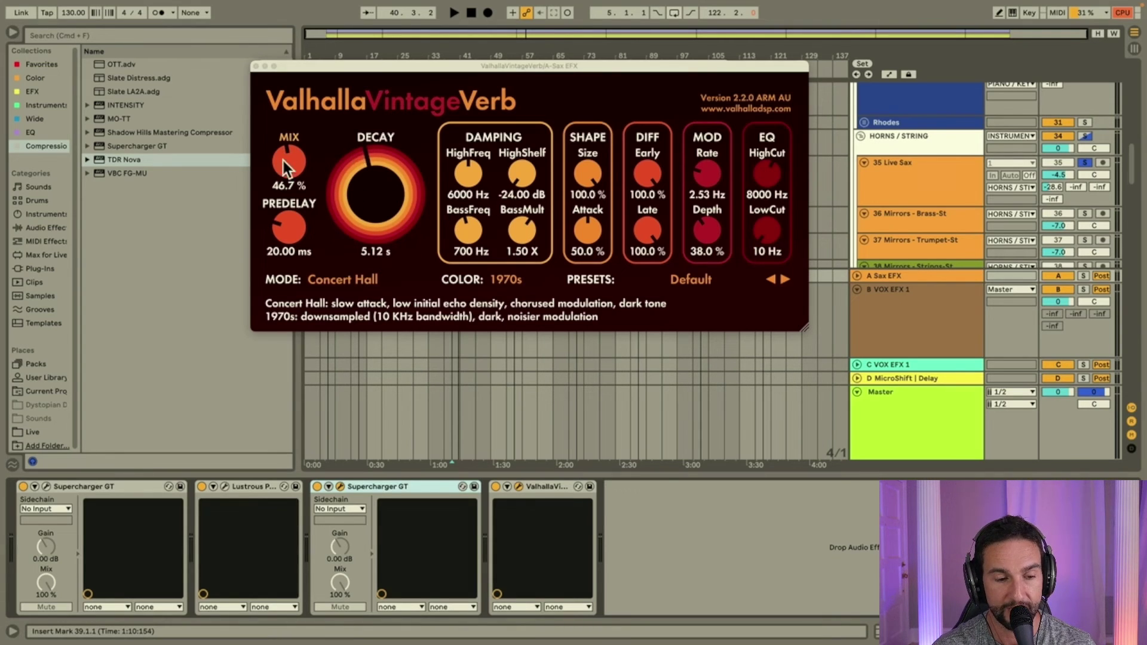
{"action": "left_click", "coordinate": [256, 66]}
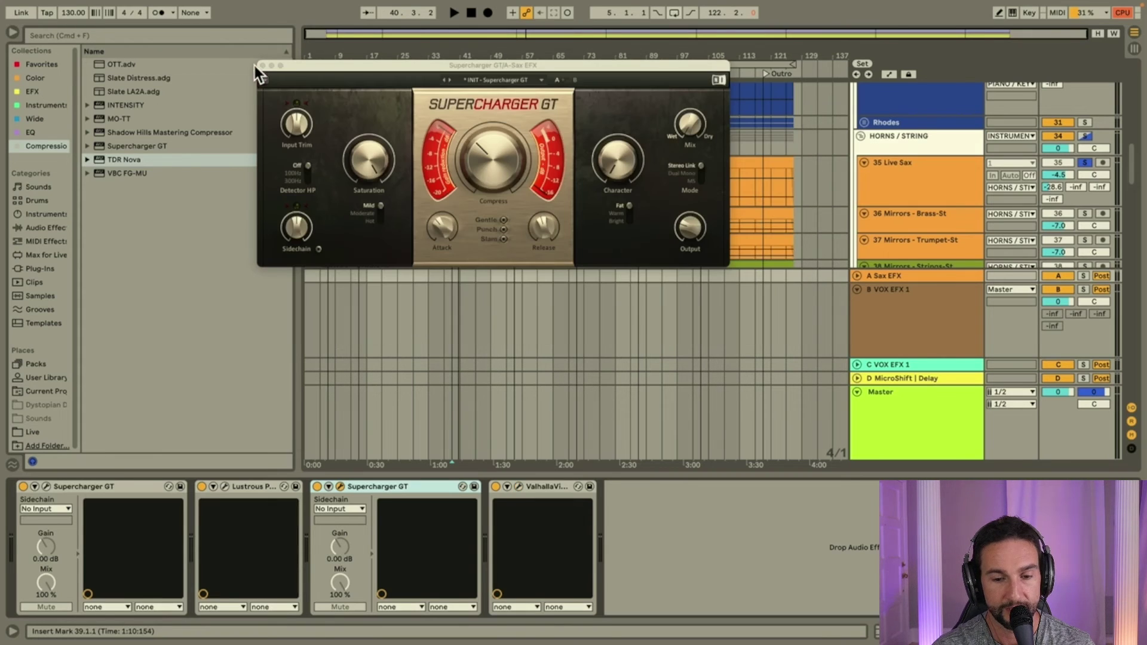
{"action": "left_click", "coordinate": [1084, 162]}
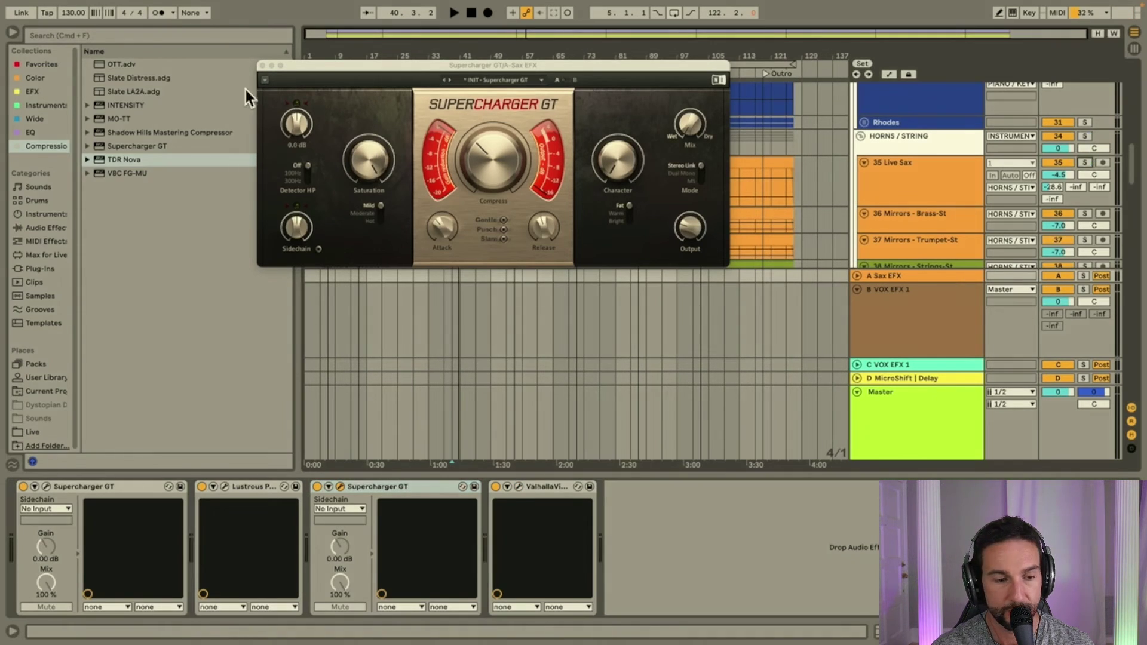
{"action": "left_click", "coordinate": [263, 65]}
Return to the Live Sax track and close its Supercharger GT and MicroShift windows.
{"action": "left_click", "coordinate": [916, 190]}
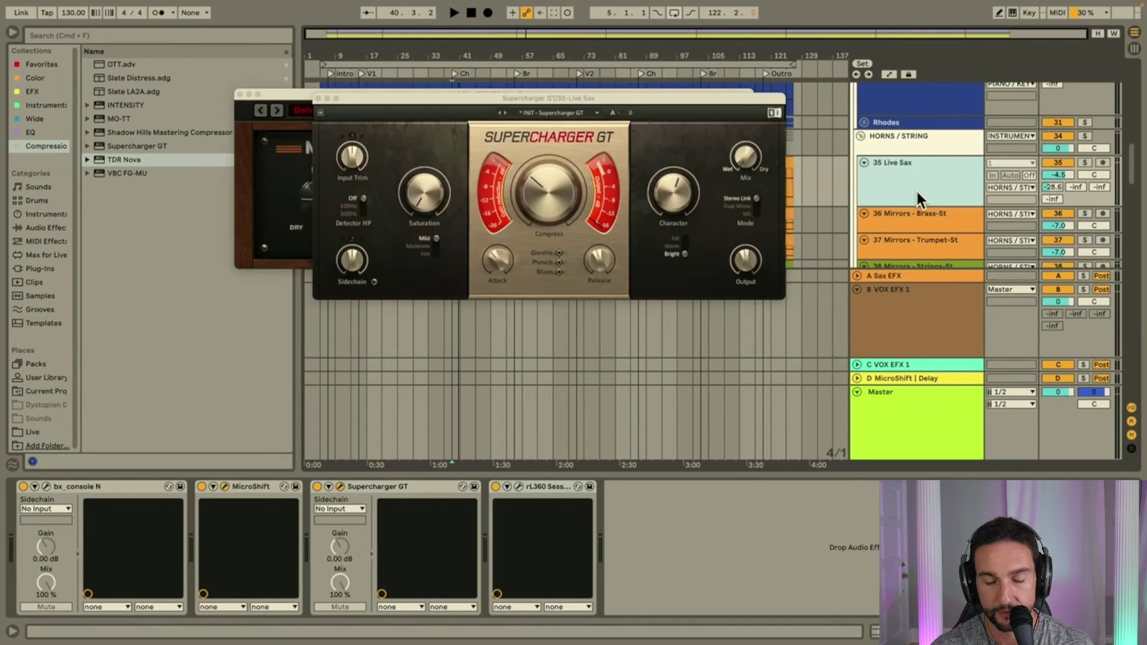
{"action": "scroll", "coordinate": [916, 189], "scroll_direction": "down", "scroll_amount": 5}
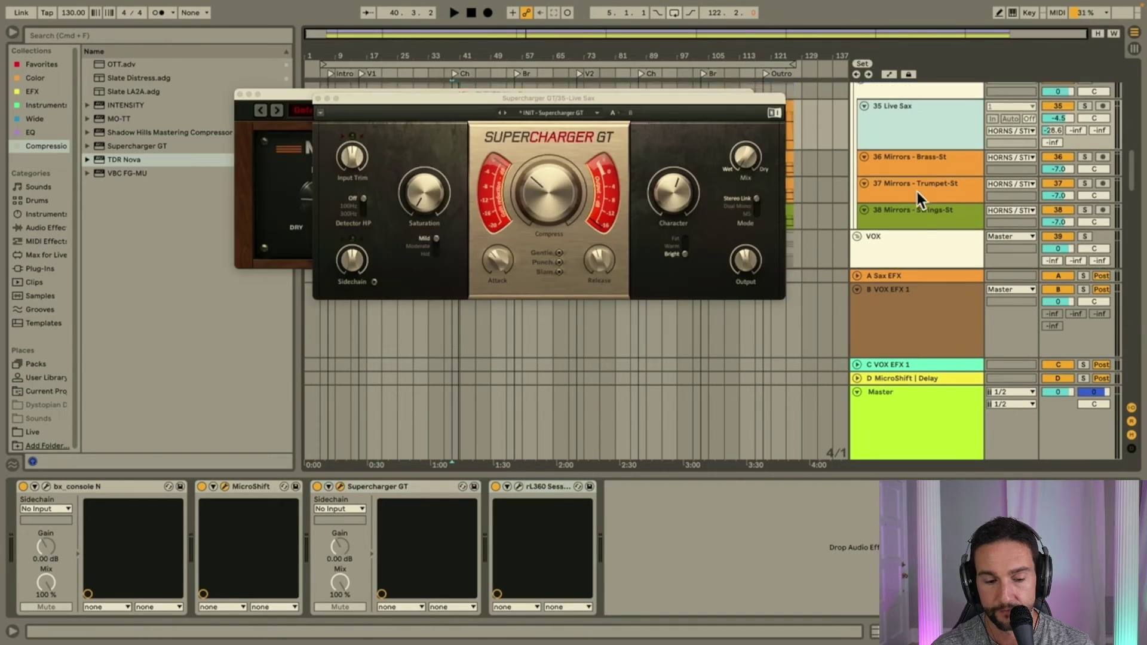
{"action": "left_click", "coordinate": [316, 97]}
{"action": "left_click", "coordinate": [240, 94]}
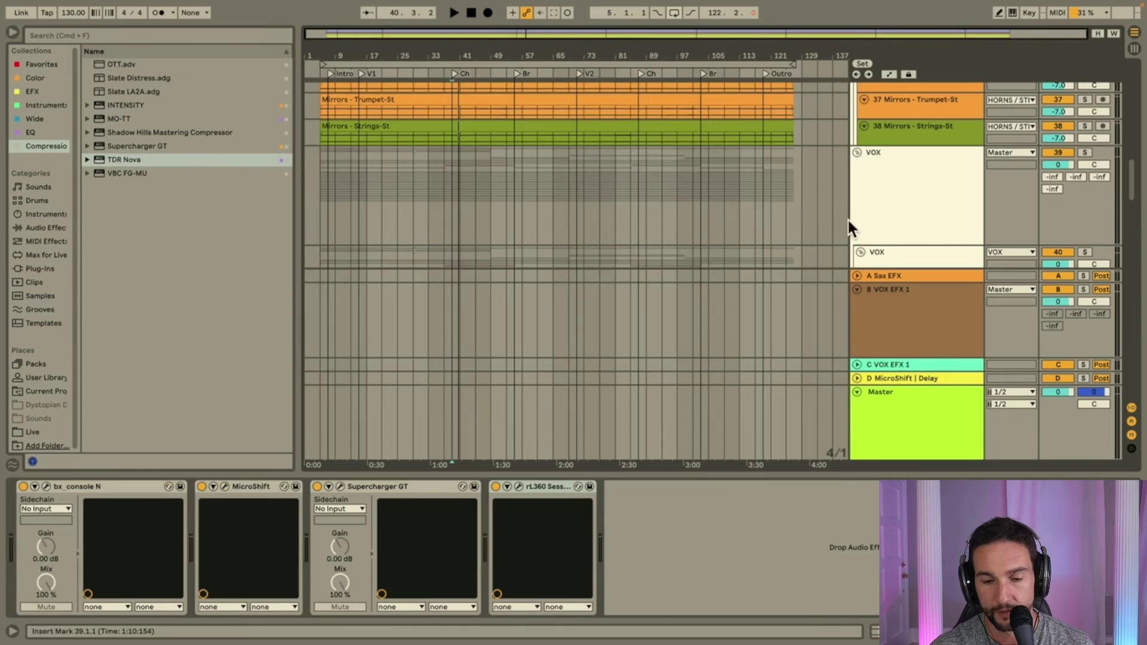
Select the Mirrors - Trumpet-St track and enlarge its lane height in the arrangement.
{"action": "scroll", "coordinate": [928, 194], "scroll_direction": "down", "scroll_amount": 1}
{"action": "scroll", "coordinate": [929, 195], "scroll_direction": "up", "scroll_amount": 4}
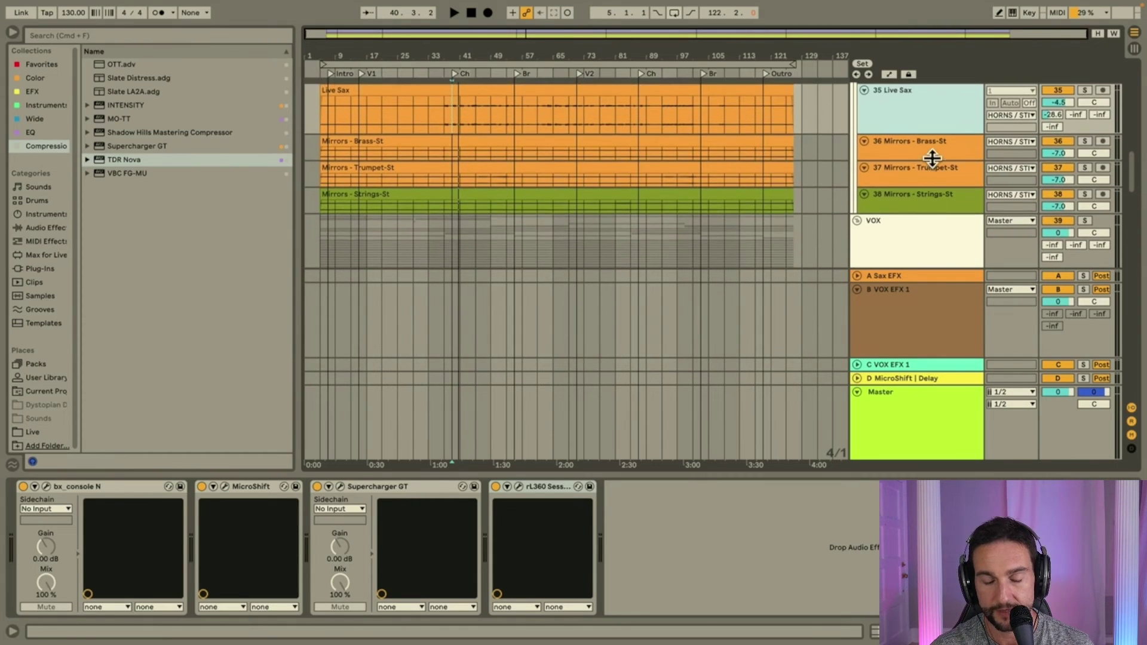
{"action": "left_click", "coordinate": [917, 165]}
{"action": "left_click_drag", "start_coordinate": [909, 187], "coordinate": [915, 264]}
Play the Mirrors - Trumpet-St part from bar 49, soloing it briefly to compare it alone and in the mix.
{"action": "left_click", "coordinate": [481, 227]}
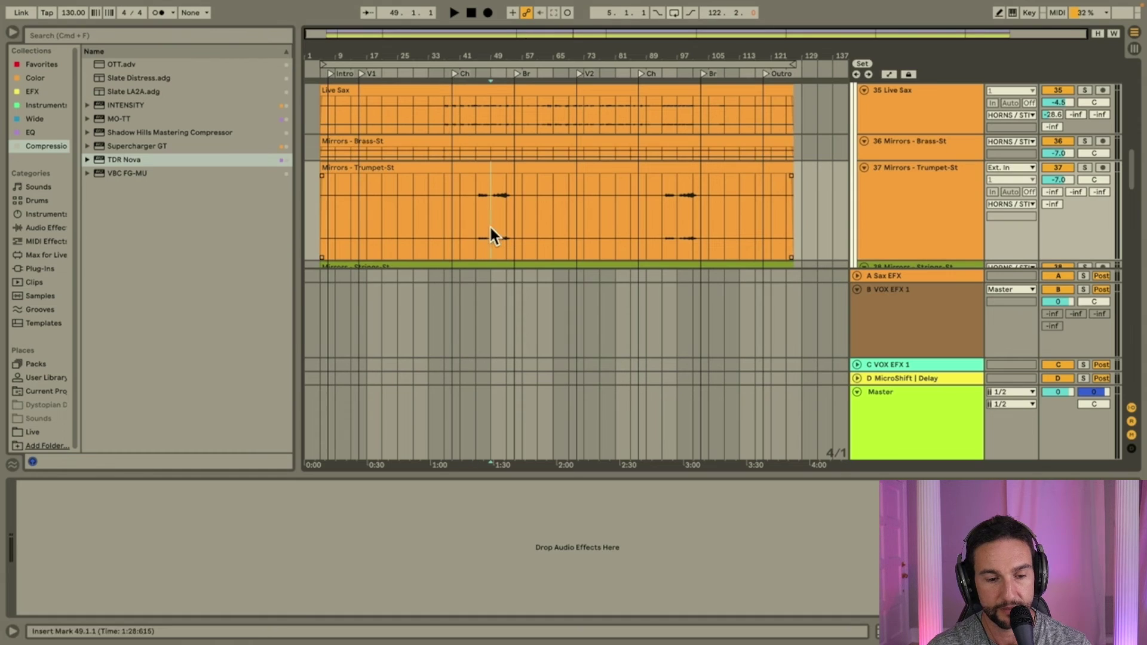
{"action": "key", "text": "space"}
{"action": "left_click", "coordinate": [1084, 168]}
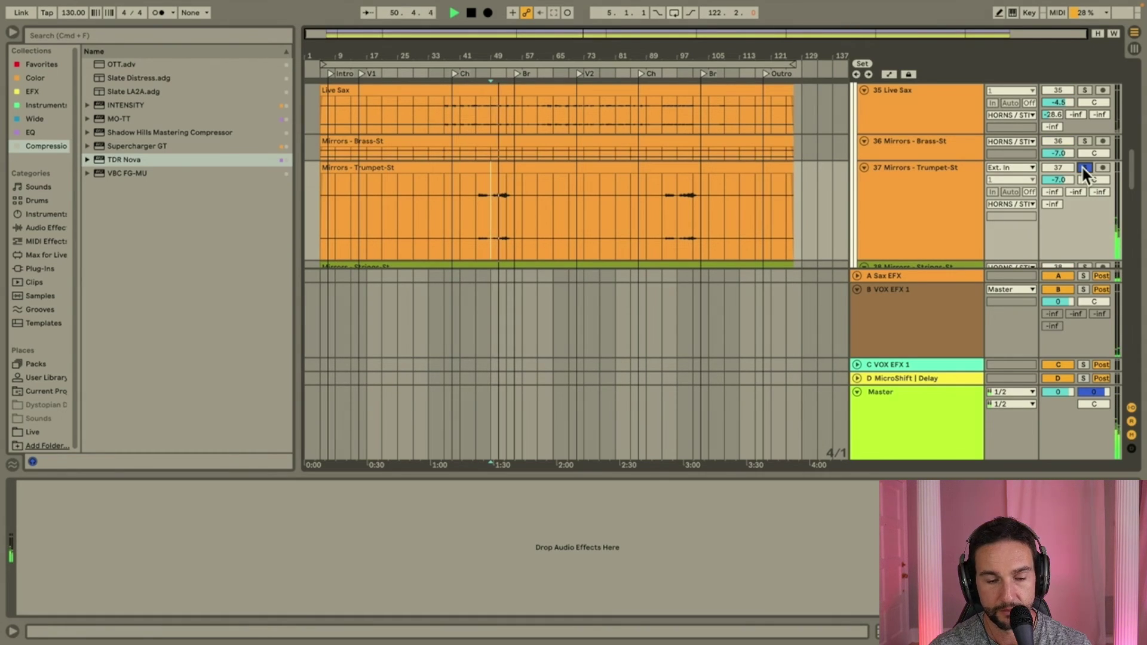
{"action": "left_click", "coordinate": [1083, 168]}
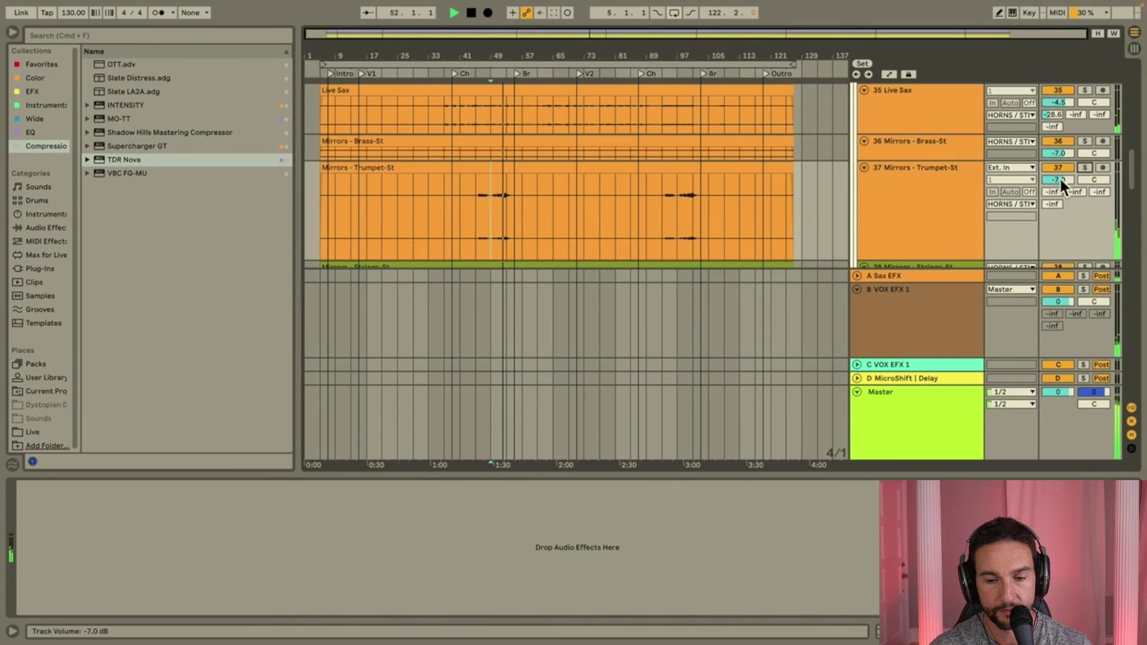
{"action": "left_click", "coordinate": [1058, 180]}
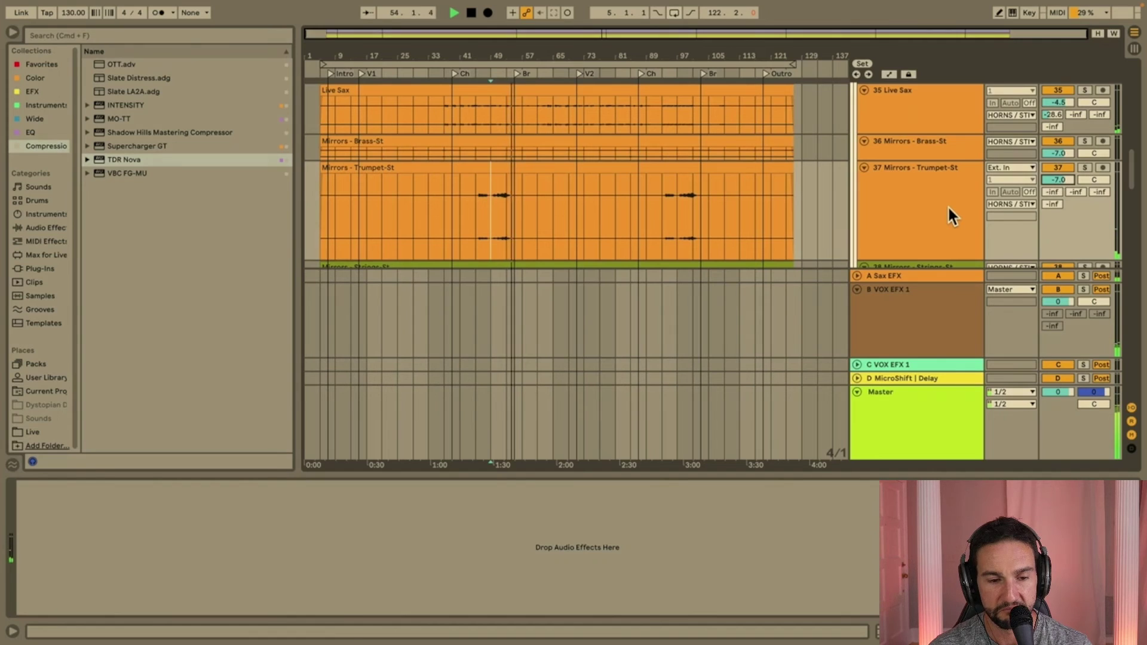
{"action": "key", "text": "space"}
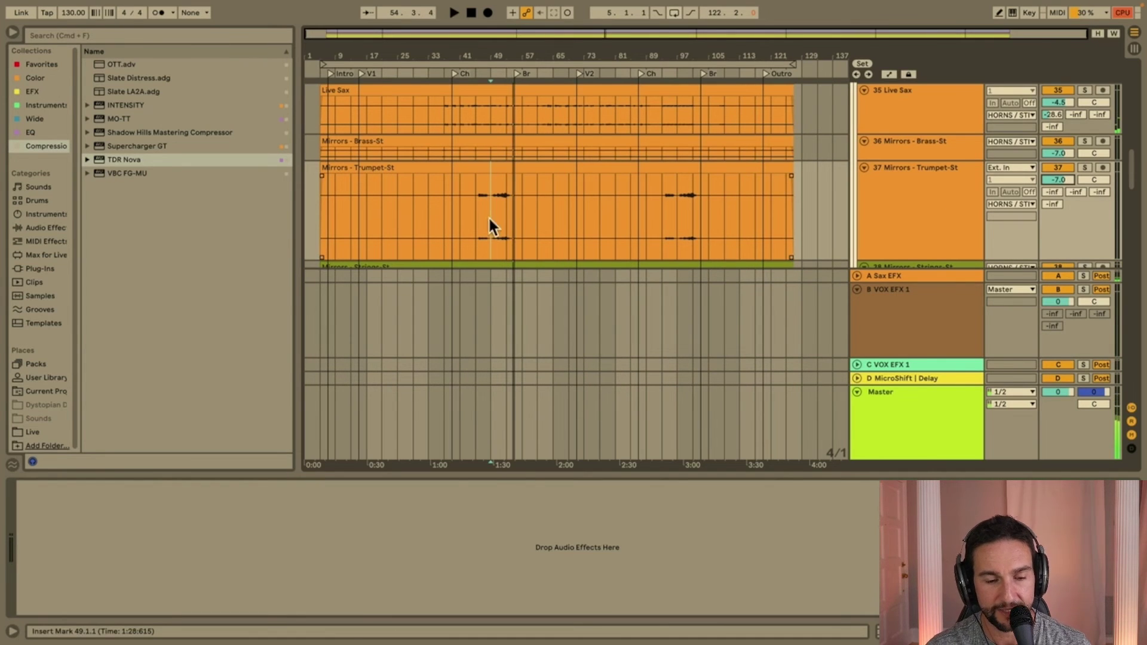
Replay the Mirrors - Trumpet-St part from bar 51, checking it soloed and in the full mix.
{"action": "scroll", "coordinate": [498, 223], "scroll_direction": "up", "scroll_amount": 6}
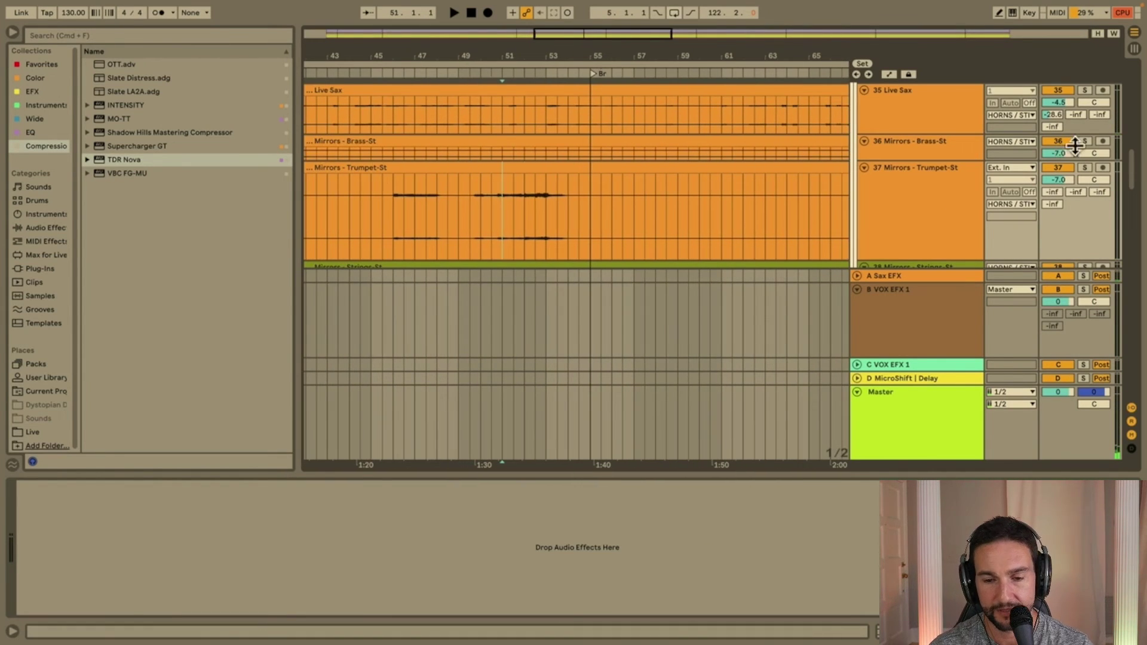
{"action": "key", "text": "space"}
{"action": "left_click", "coordinate": [1085, 167]}
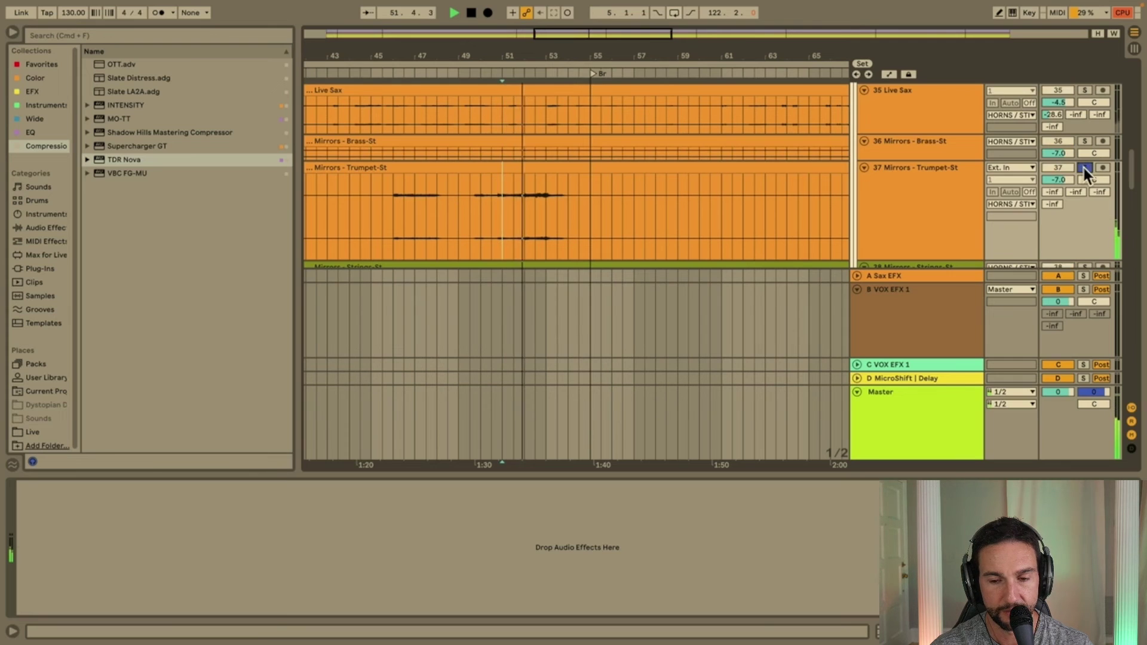
{"action": "left_click", "coordinate": [1084, 168]}
{"action": "left_click", "coordinate": [1063, 179]}
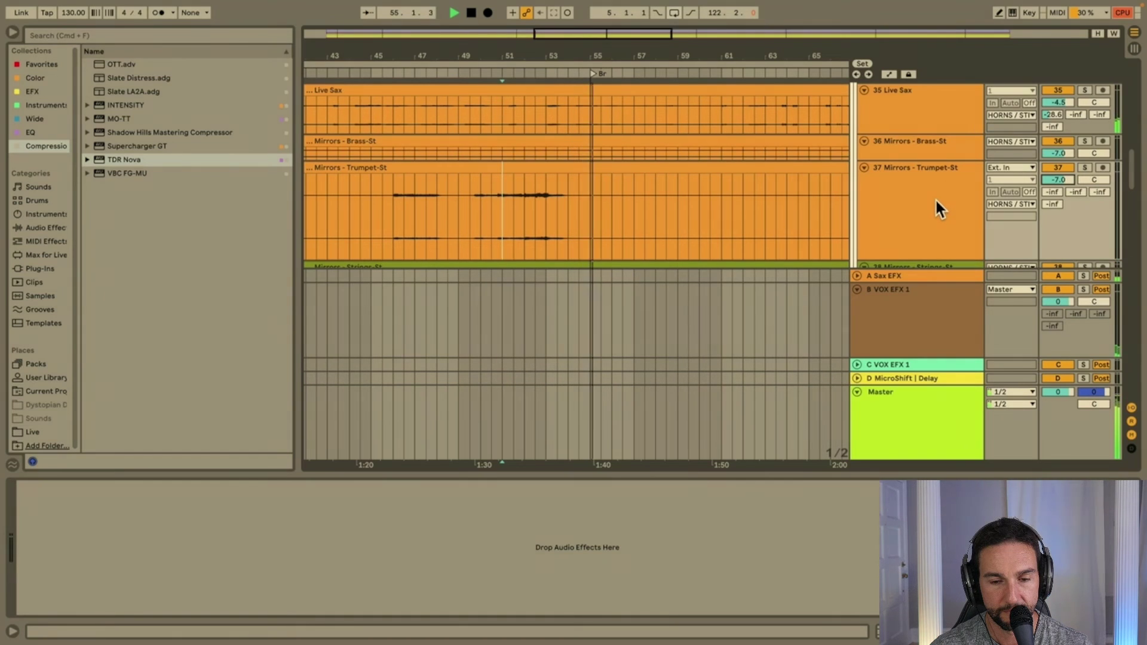
Stop playback, go to the 42 Verses vocal track and place the playback start at bar 13.
{"action": "key", "text": "space"}
{"action": "scroll", "coordinate": [936, 198], "scroll_direction": "down", "scroll_amount": 3}
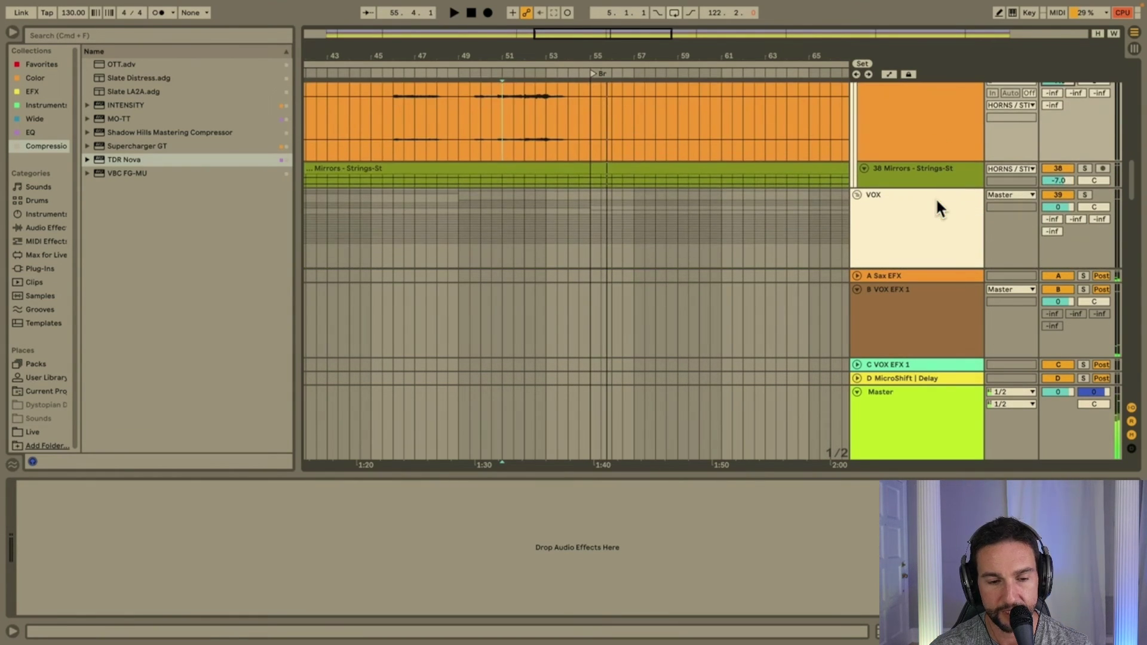
{"action": "scroll", "coordinate": [926, 182], "scroll_direction": "down", "scroll_amount": 5}
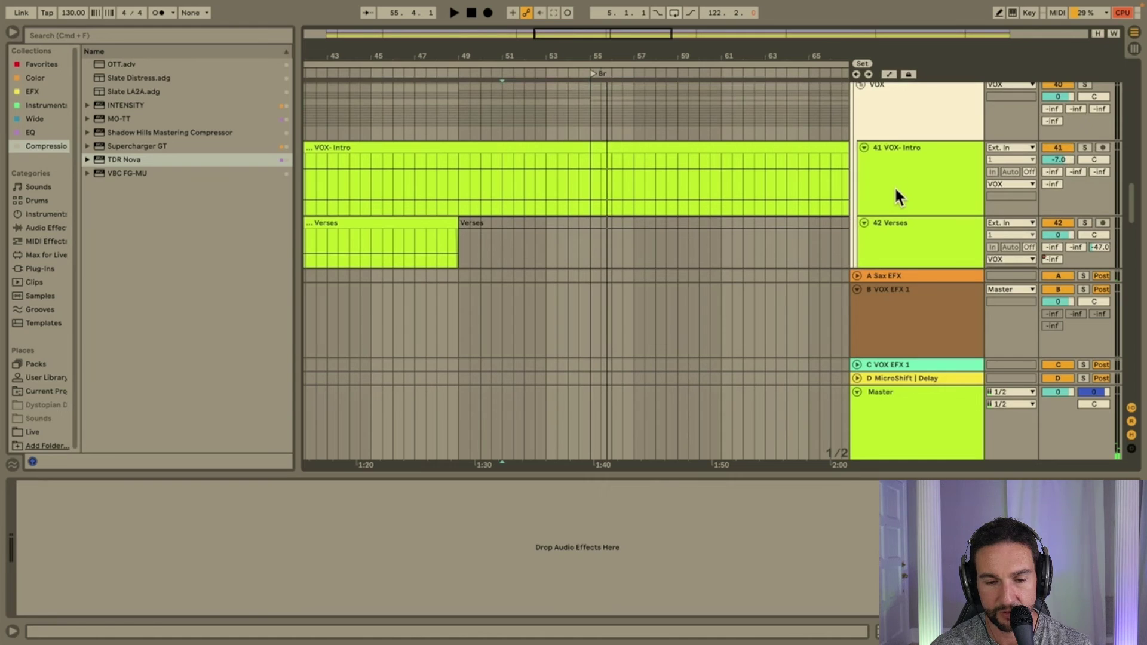
{"action": "scroll", "coordinate": [668, 207], "scroll_direction": "down", "scroll_amount": 5}
{"action": "scroll", "coordinate": [400, 188], "scroll_direction": "down", "scroll_amount": 3}
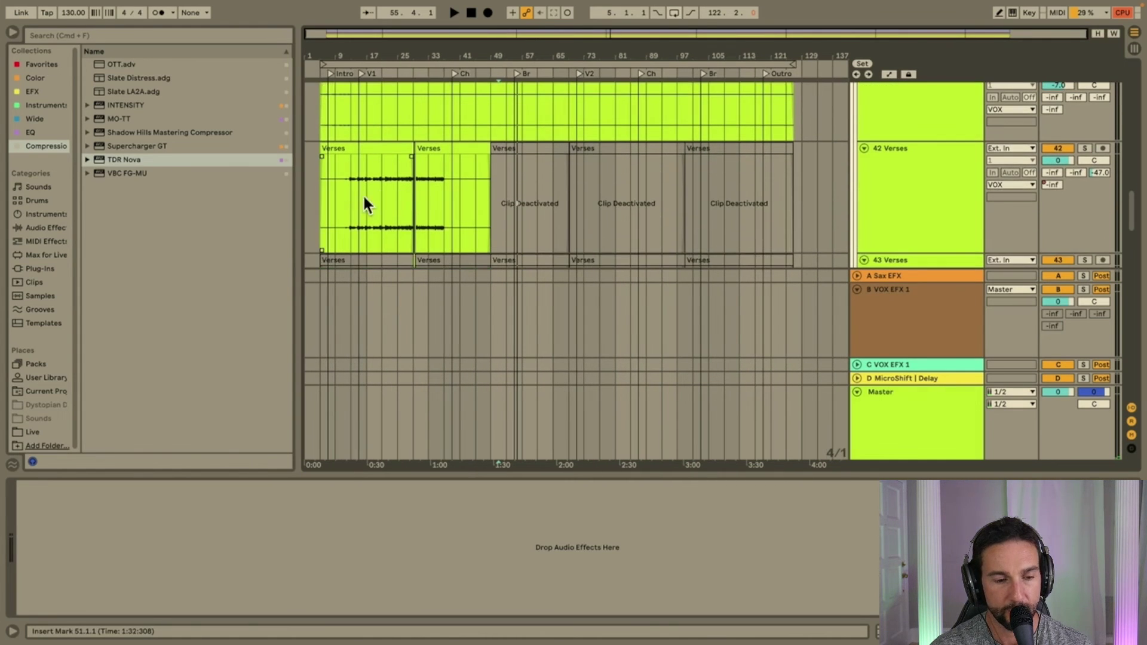
{"action": "left_click", "coordinate": [350, 203]}
{"action": "scroll", "coordinate": [351, 203], "scroll_direction": "up", "scroll_amount": 5}
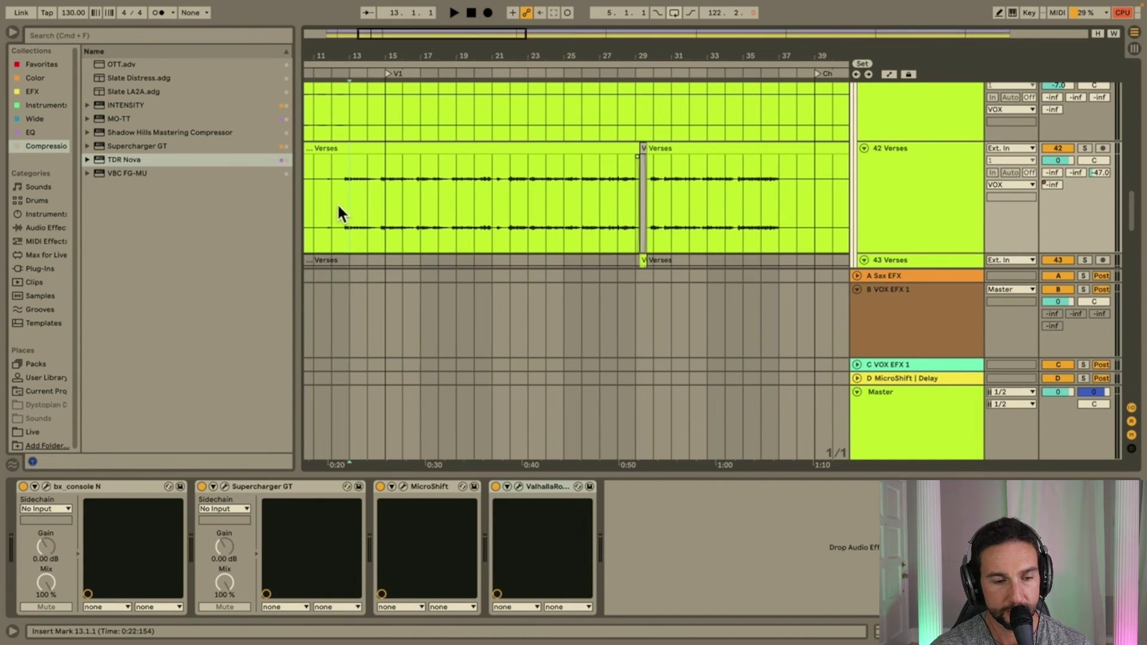
{"action": "left_click", "coordinate": [336, 203]}
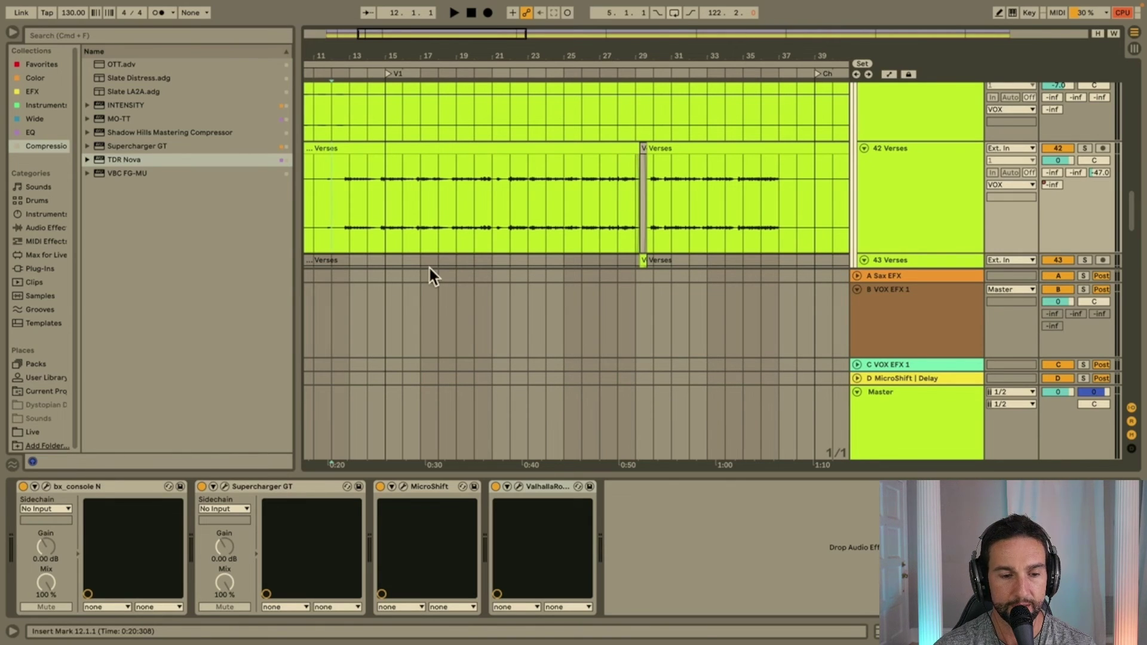
{"action": "scroll", "coordinate": [424, 213], "scroll_direction": "left", "scroll_amount": 3}
{"action": "left_click", "coordinate": [408, 214]}
{"action": "left_click", "coordinate": [857, 145]}
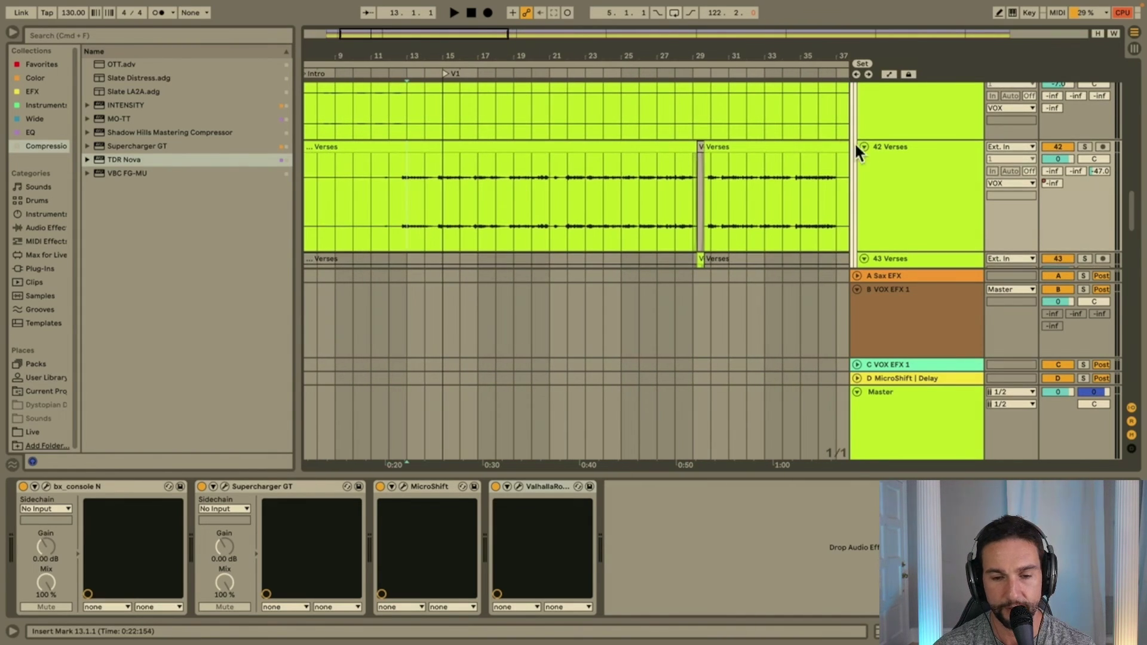
Open bx_console N on 42 Verses and play the soloed vocal from bar 13, comparing the device bypassed and active.
{"action": "left_click", "coordinate": [46, 487]}
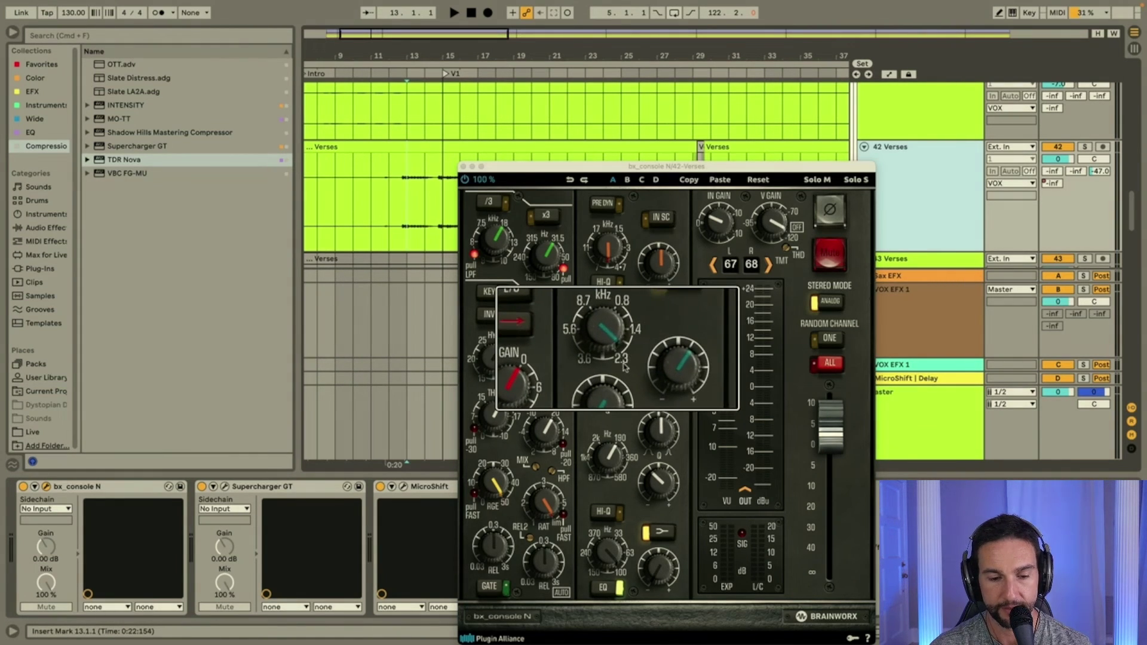
{"action": "left_click", "coordinate": [618, 342]}
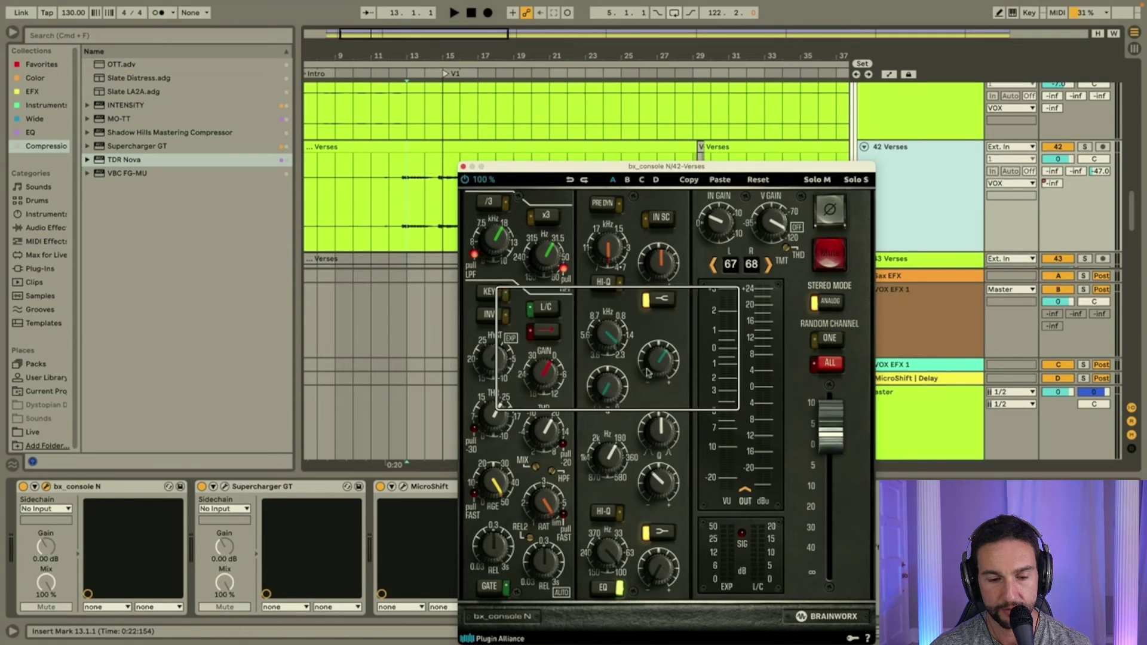
{"action": "key", "text": "space"}
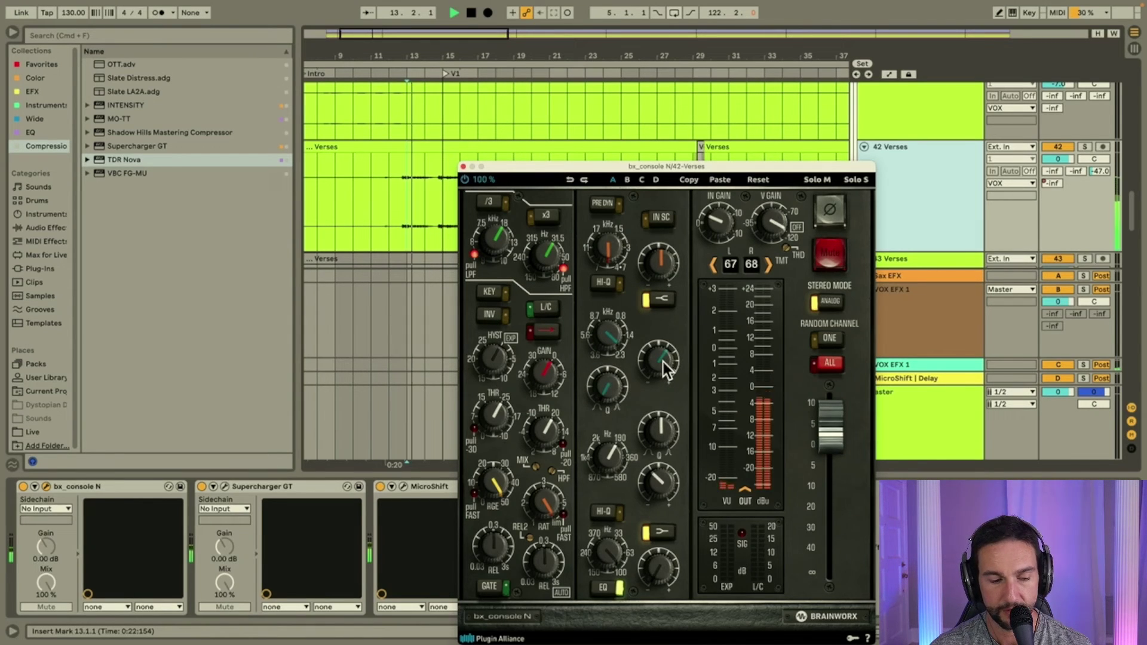
{"action": "left_click", "coordinate": [1085, 146]}
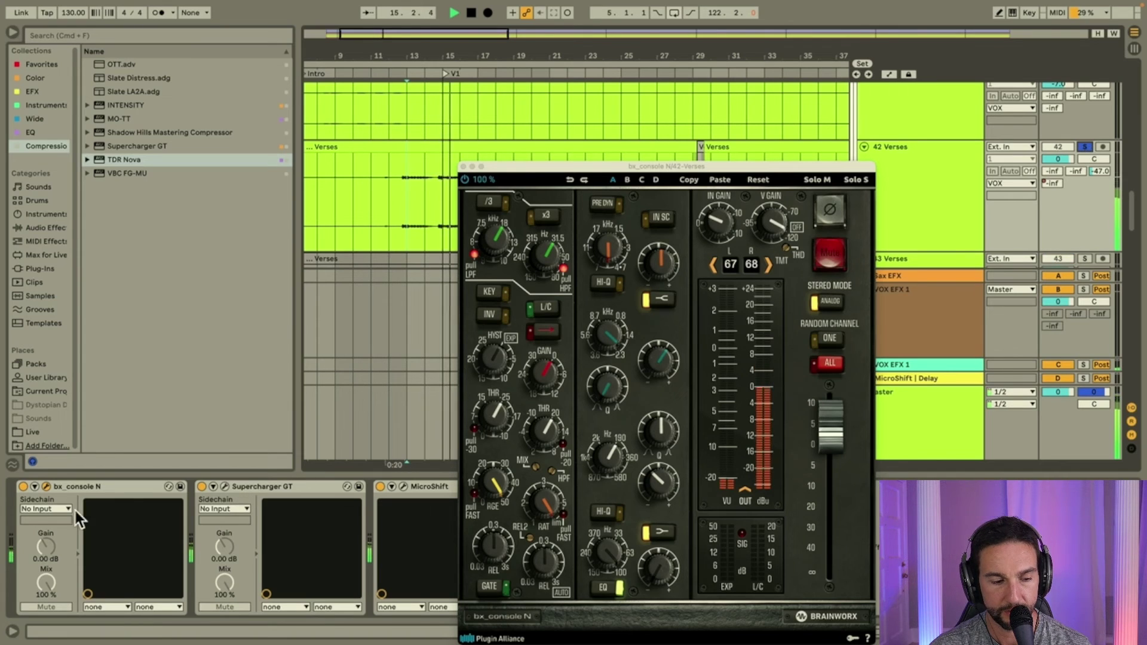
{"action": "left_click", "coordinate": [23, 487]}
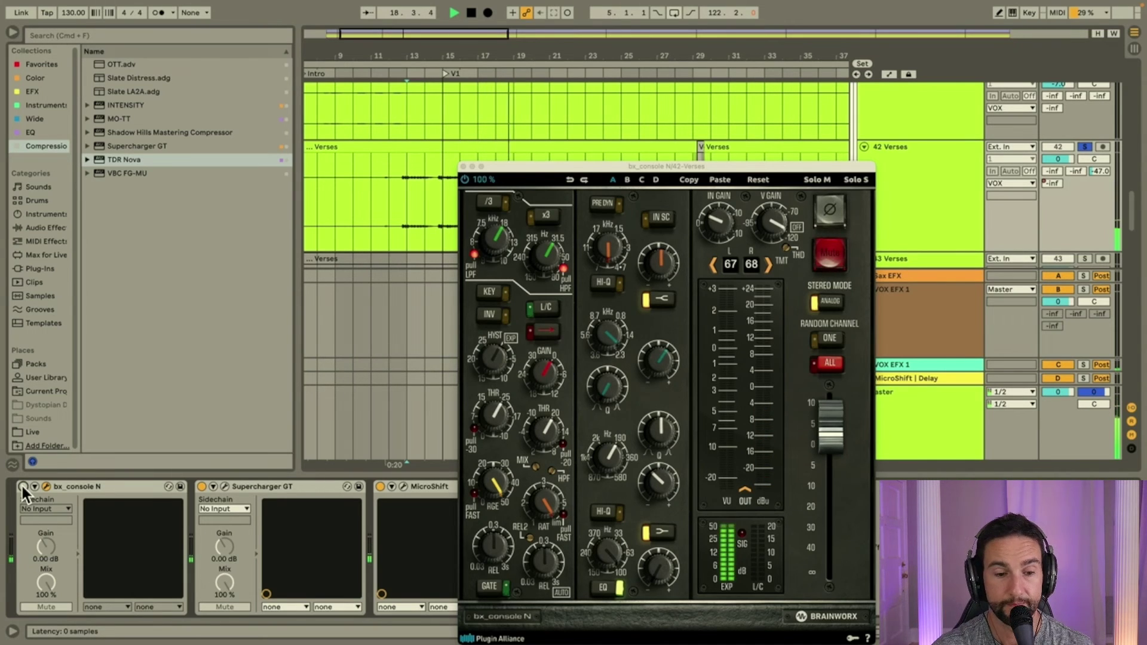
{"action": "left_click", "coordinate": [23, 487]}
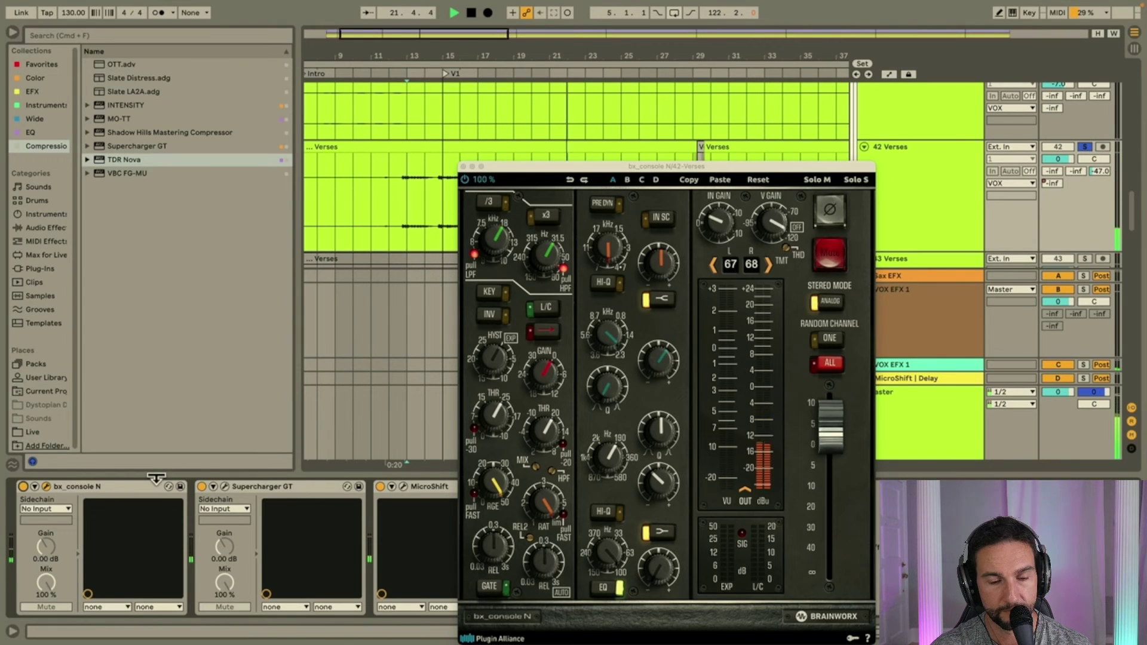
{"action": "key", "text": "space"}
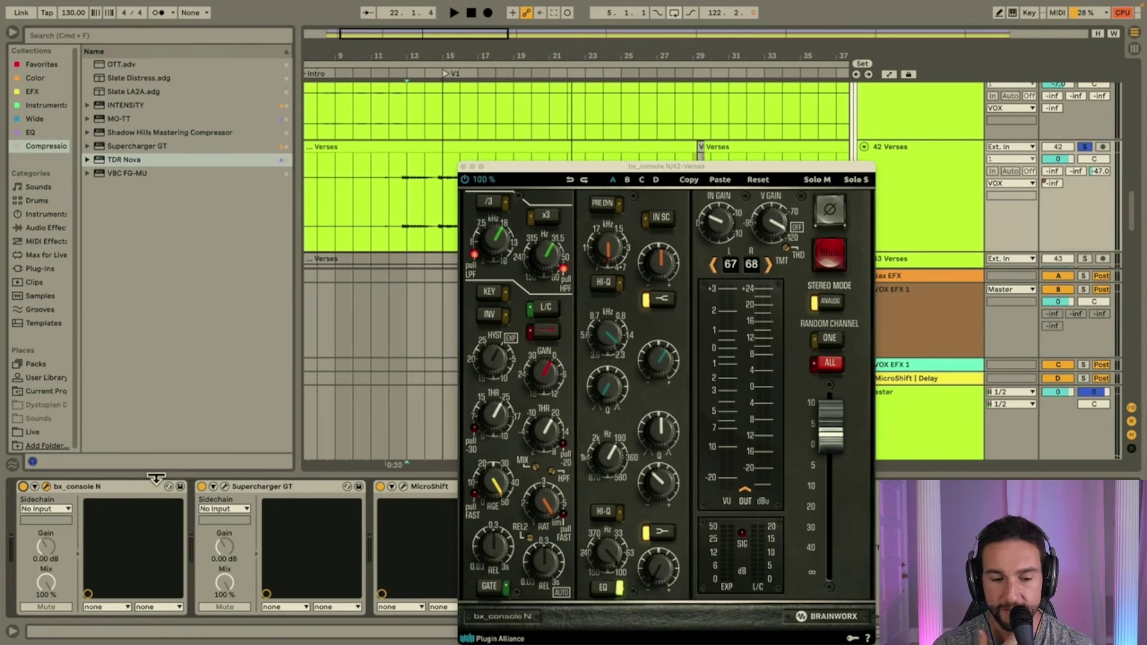
Set the bx_console N upper-mid EQ gain to about +0.8 dB while the soloed vocal plays, and close the plug-in window.
{"action": "key", "text": "space"}
{"action": "left_click", "coordinate": [660, 357]}
{"action": "left_click_drag", "start_coordinate": [660, 353], "coordinate": [660, 357]}
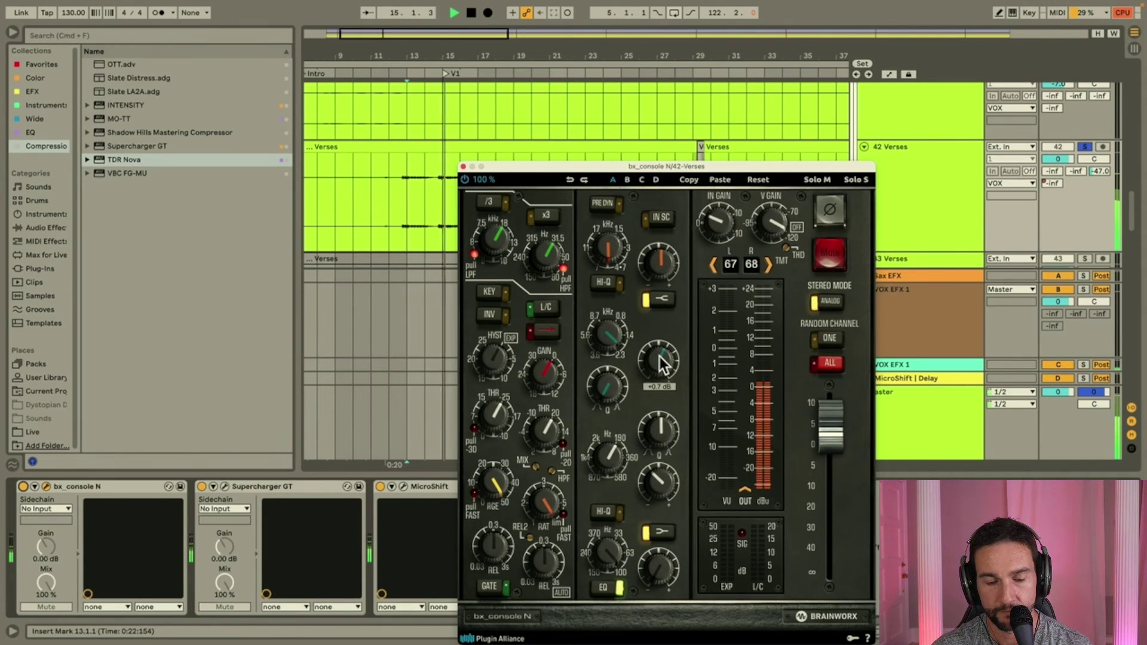
{"action": "left_click_drag", "start_coordinate": [660, 357], "coordinate": [660, 356]}
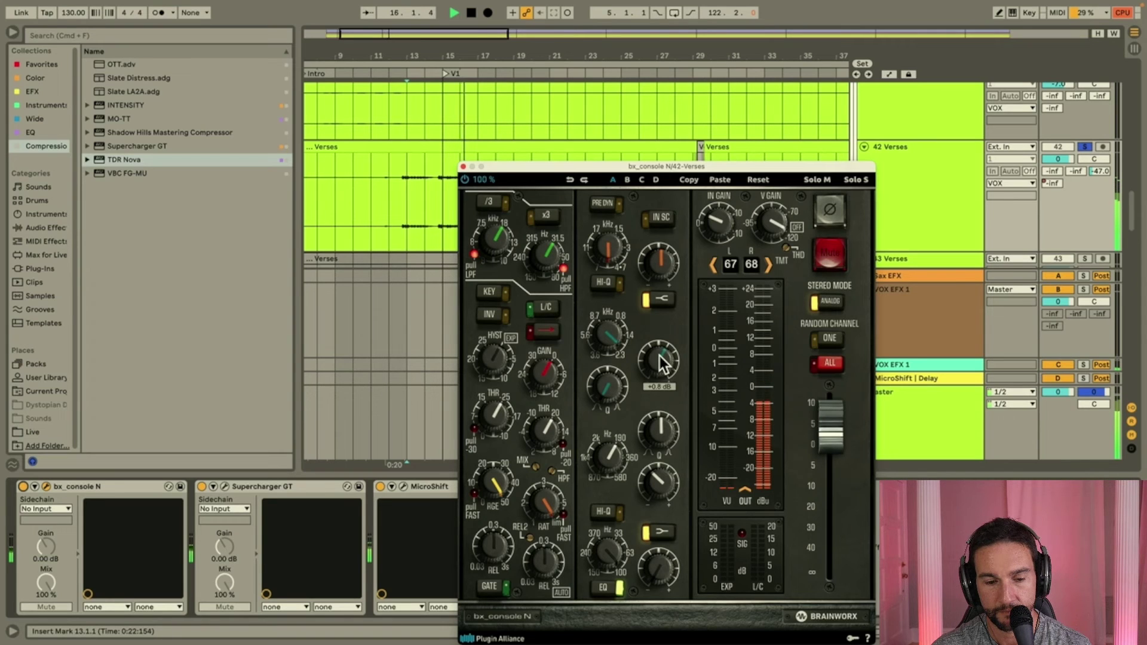
{"action": "key", "text": "space"}
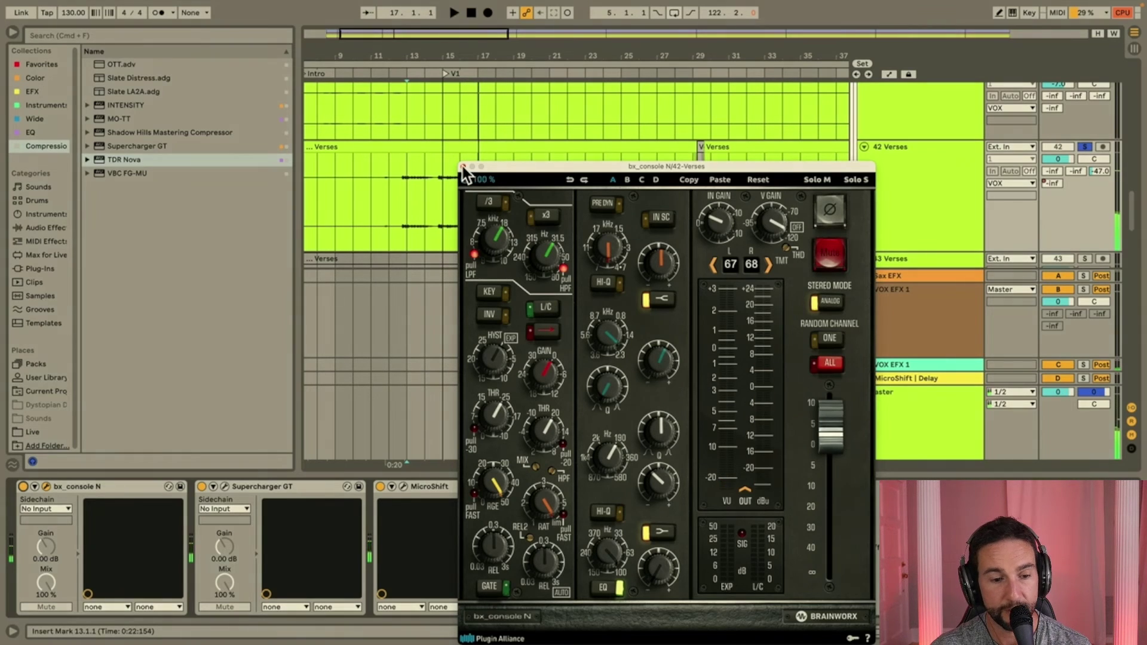
{"action": "left_click", "coordinate": [463, 167]}
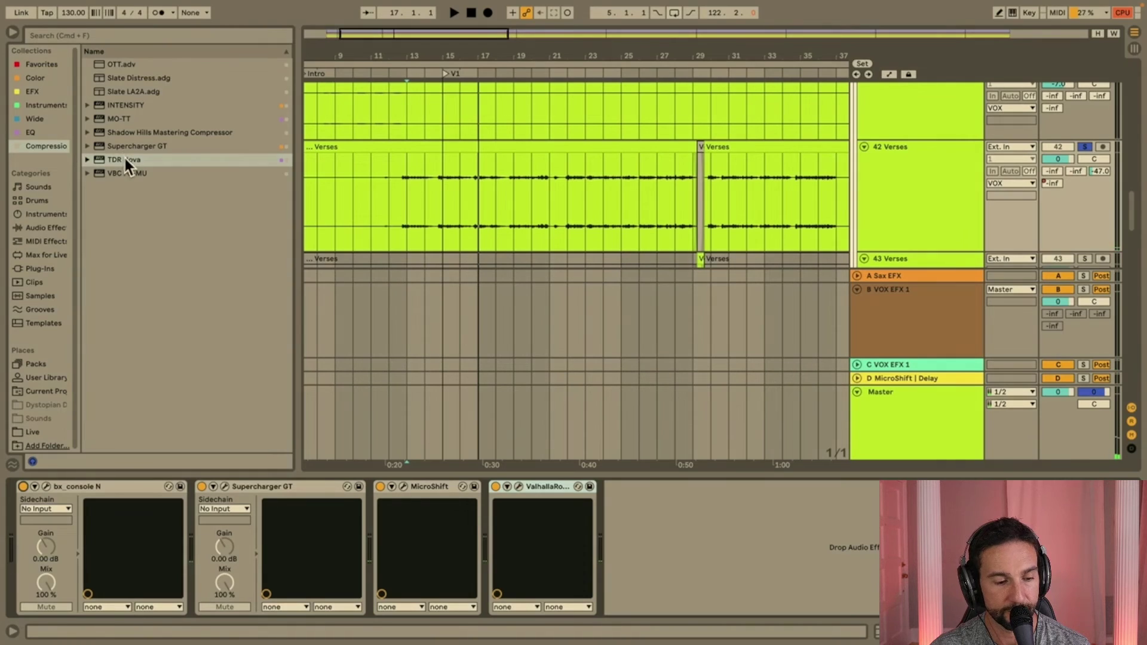
Insert TDR Nova between bx_console N and Supercharger GT on 42 Verses and set band III to 1832 Hz at -0.4 dB.
{"action": "left_click_drag", "start_coordinate": [124, 157], "coordinate": [212, 545]}
{"action": "left_click", "coordinate": [762, 295]}
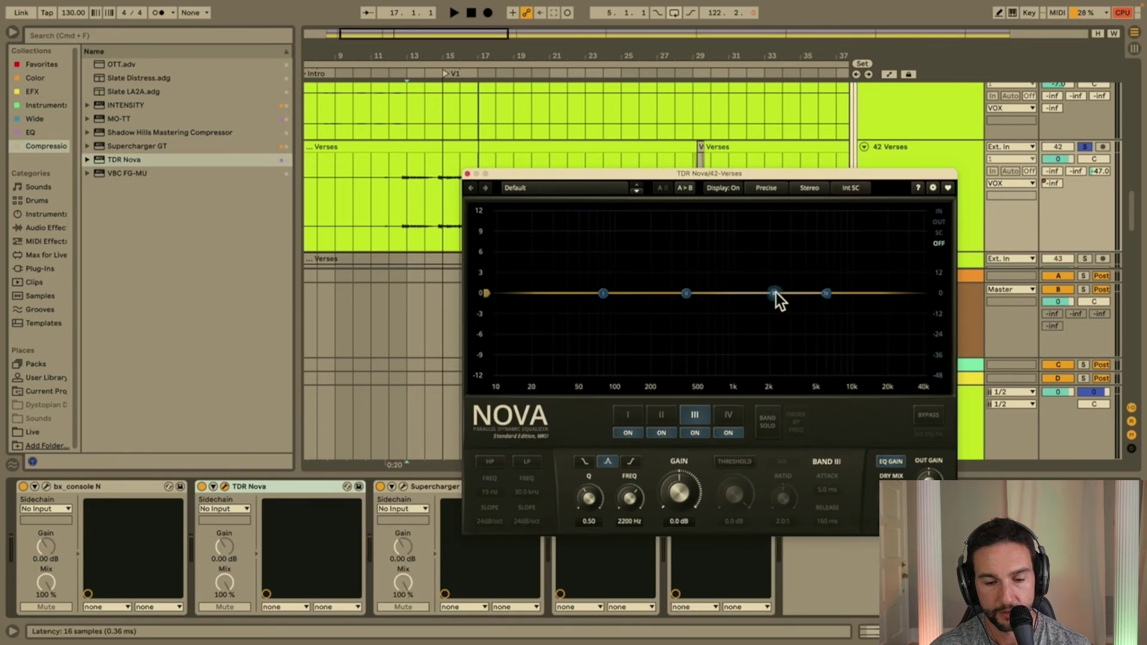
{"action": "left_click_drag", "start_coordinate": [766, 297], "coordinate": [767, 296]}
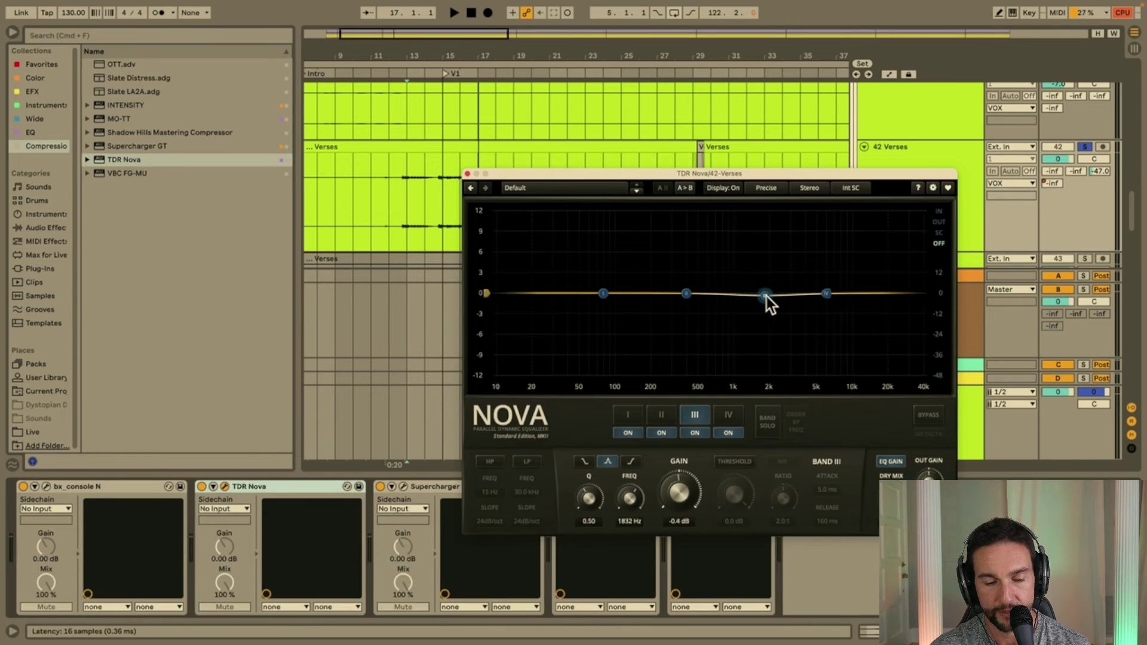
Enable dynamic processing on TDR Nova band III with a -19.7 dB threshold and a Q of 0.84 during playback.
{"action": "left_click", "coordinate": [736, 464]}
{"action": "left_click_drag", "start_coordinate": [594, 487], "coordinate": [595, 479]}
{"action": "key", "text": "space"}
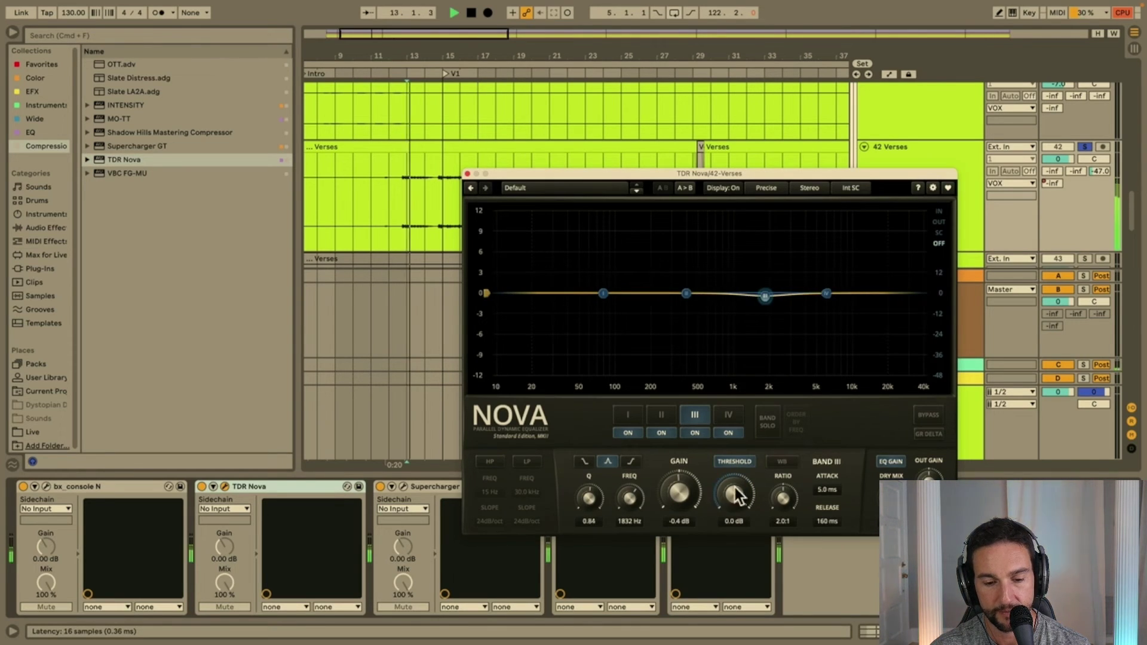
{"action": "left_click_drag", "start_coordinate": [739, 496], "coordinate": [739, 527]}
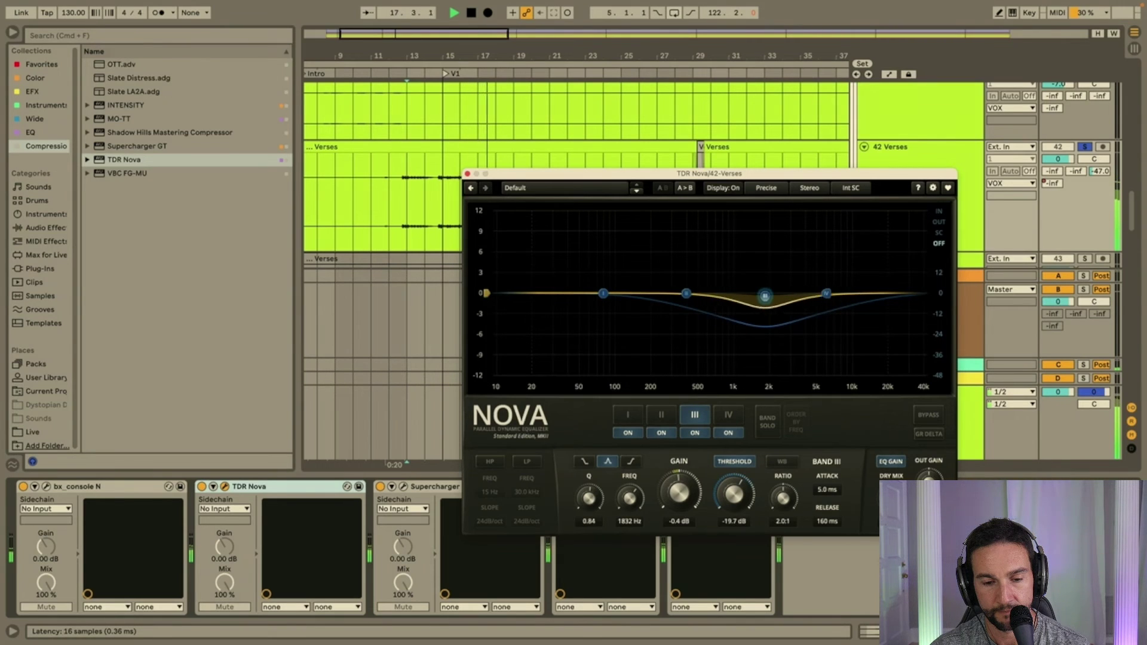
Unsolo 42 Verses to hear the vocal in the full mix and close the TDR Nova window.
{"action": "left_click", "coordinate": [1081, 146]}
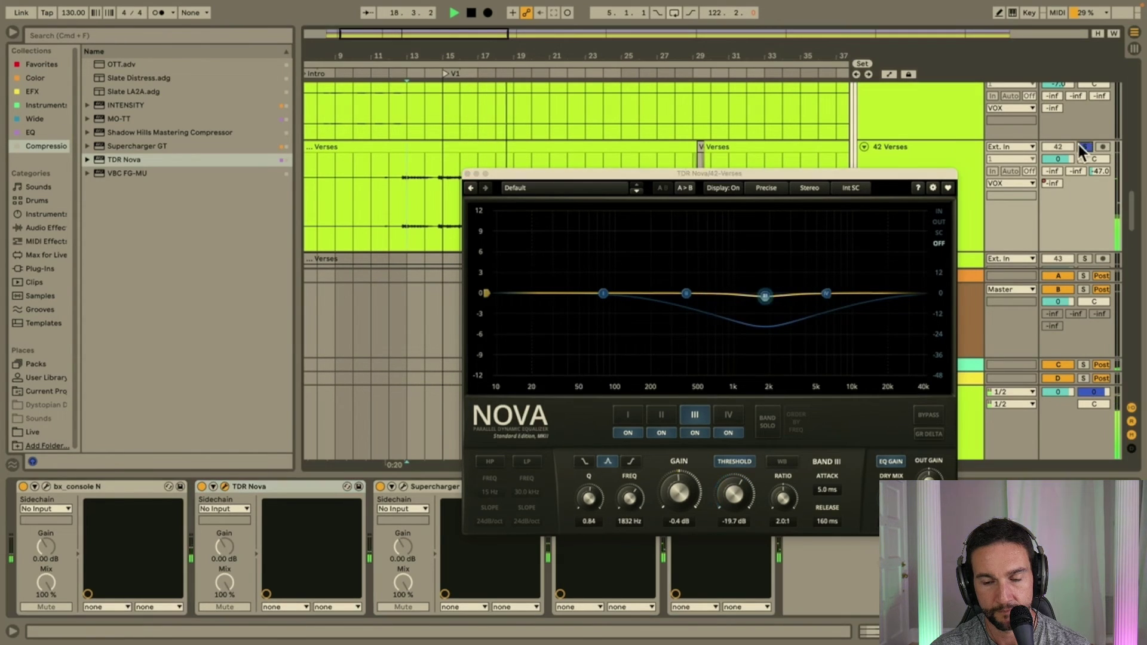
{"action": "left_click", "coordinate": [1081, 146]}
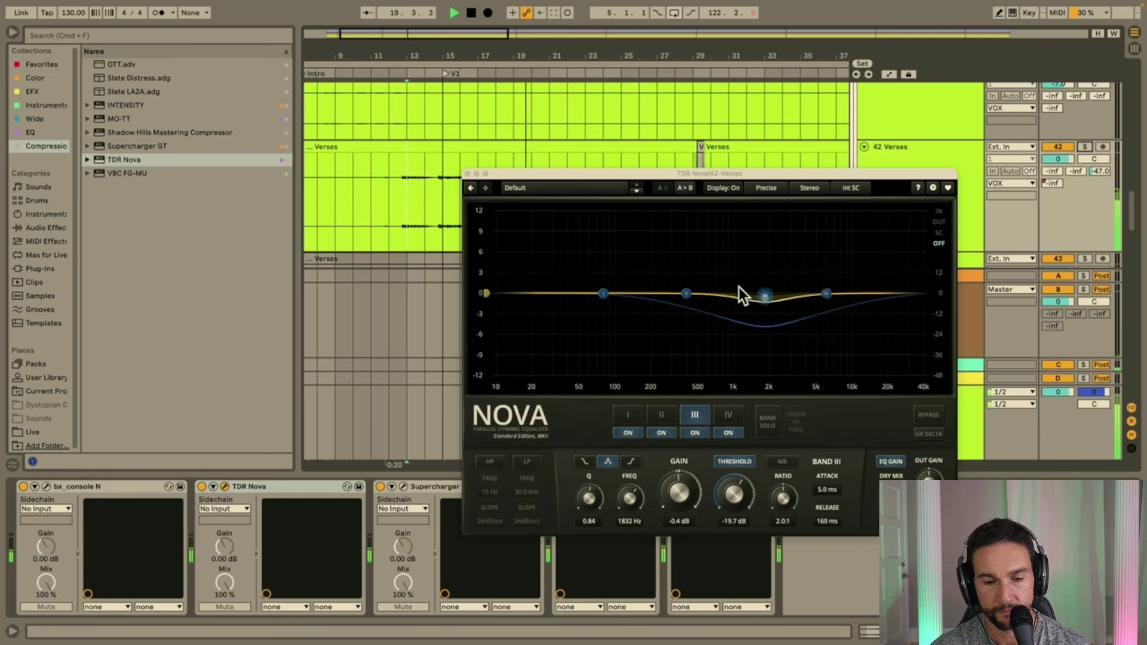
{"action": "left_click", "coordinate": [467, 174]}
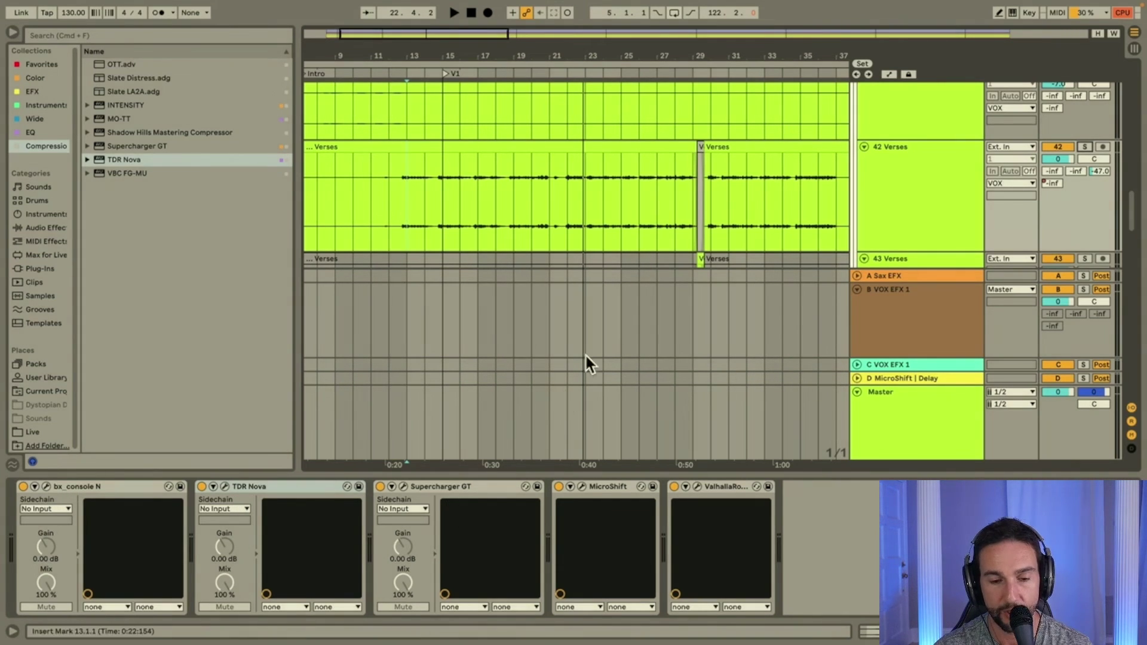
Paste the TDR Nova device onto the 44 Verses track and place it directly after bx_console N.
{"action": "key", "text": "w"}
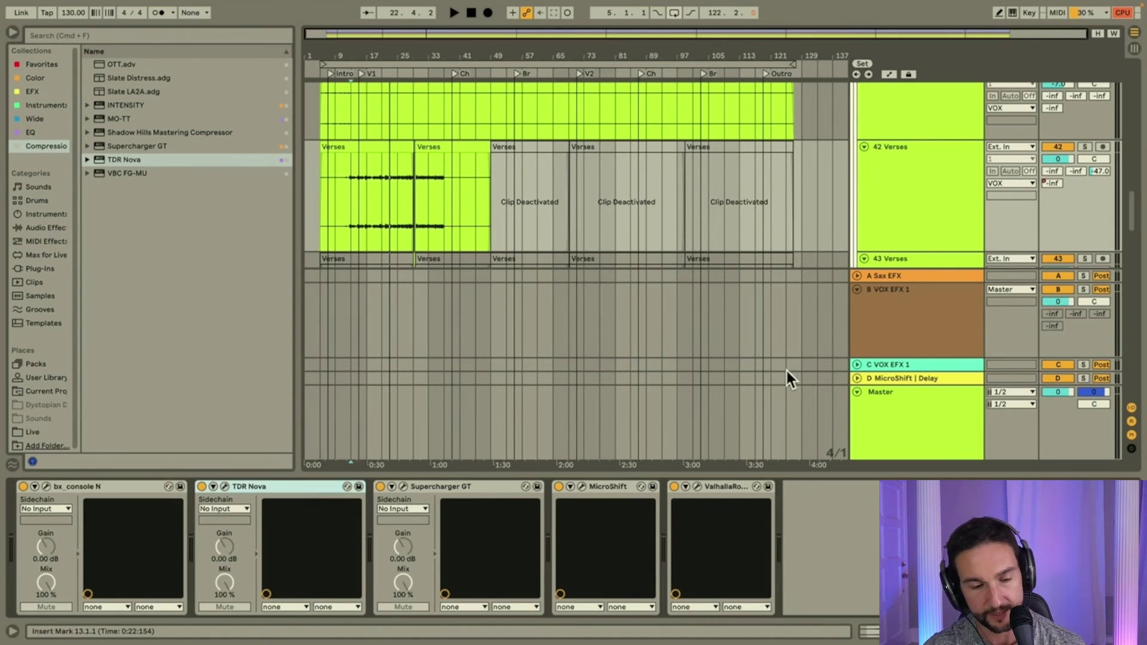
{"action": "scroll", "coordinate": [743, 195], "scroll_direction": "down", "scroll_amount": 8}
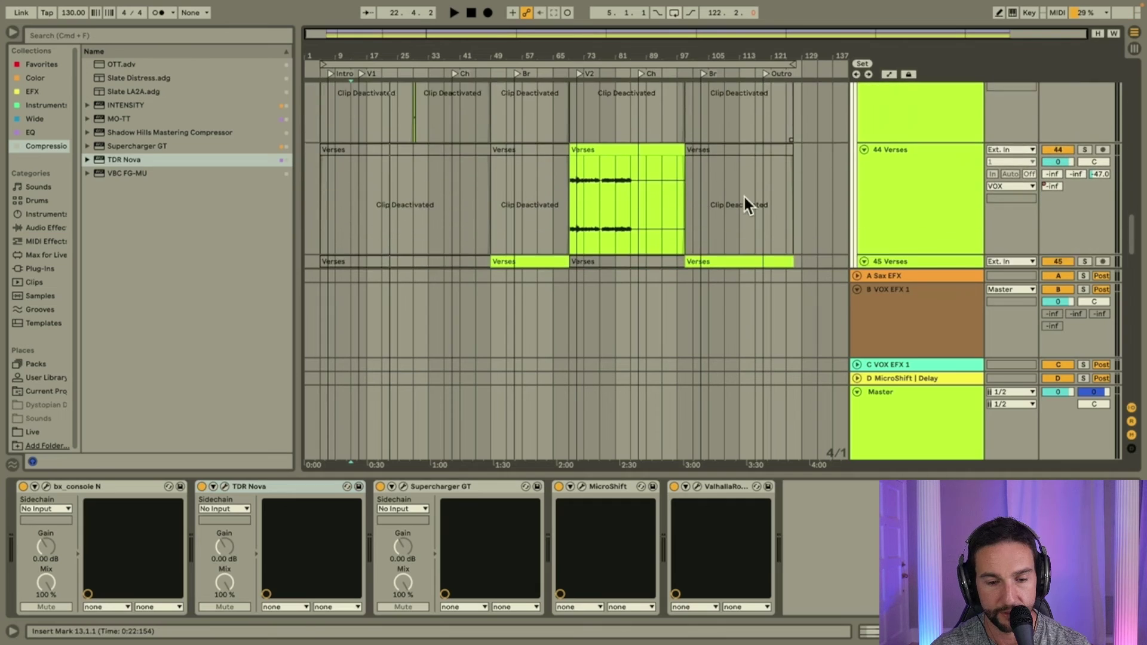
{"action": "left_click", "coordinate": [600, 214]}
{"action": "key", "text": "space"}
{"action": "left_click", "coordinate": [869, 173]}
{"action": "left_click", "coordinate": [718, 575]}
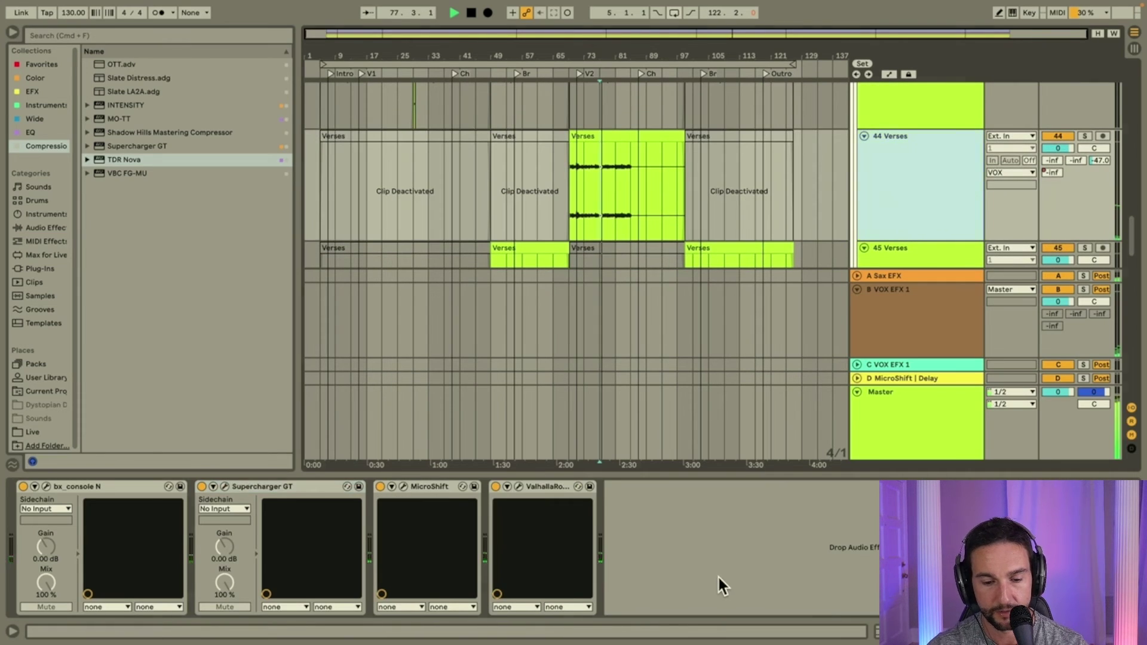
{"action": "key", "text": "super+v"}
{"action": "left_click_drag", "start_coordinate": [705, 490], "coordinate": [182, 511]}
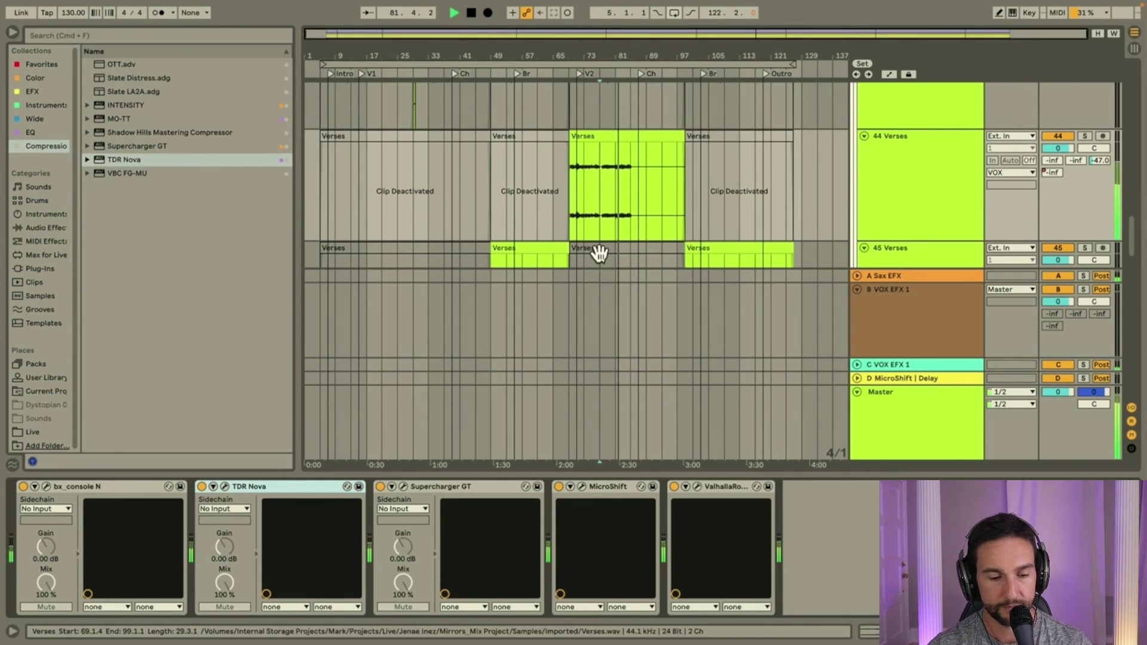
Set the playback start at bar 69 and insert Eiosis E2Deesser at the beginning of the 44 Verses device chain.
{"action": "left_click", "coordinate": [571, 203]}
{"action": "scroll", "coordinate": [571, 203], "scroll_direction": "up", "scroll_amount": 5}
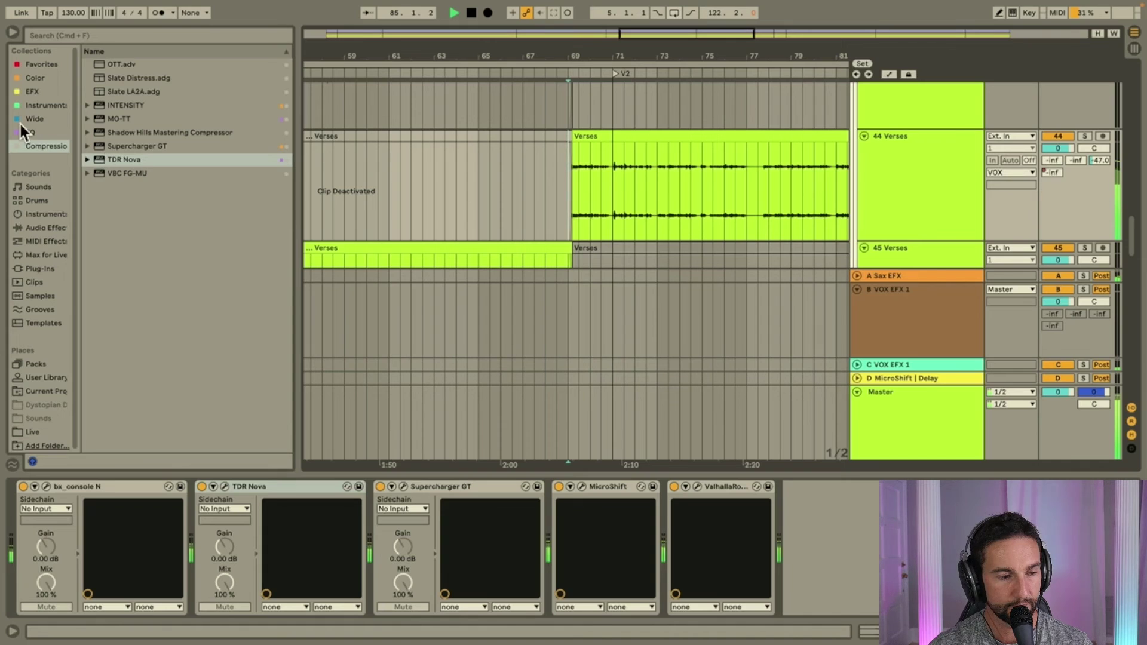
{"action": "left_click", "coordinate": [43, 64]}
{"action": "key", "text": "space"}
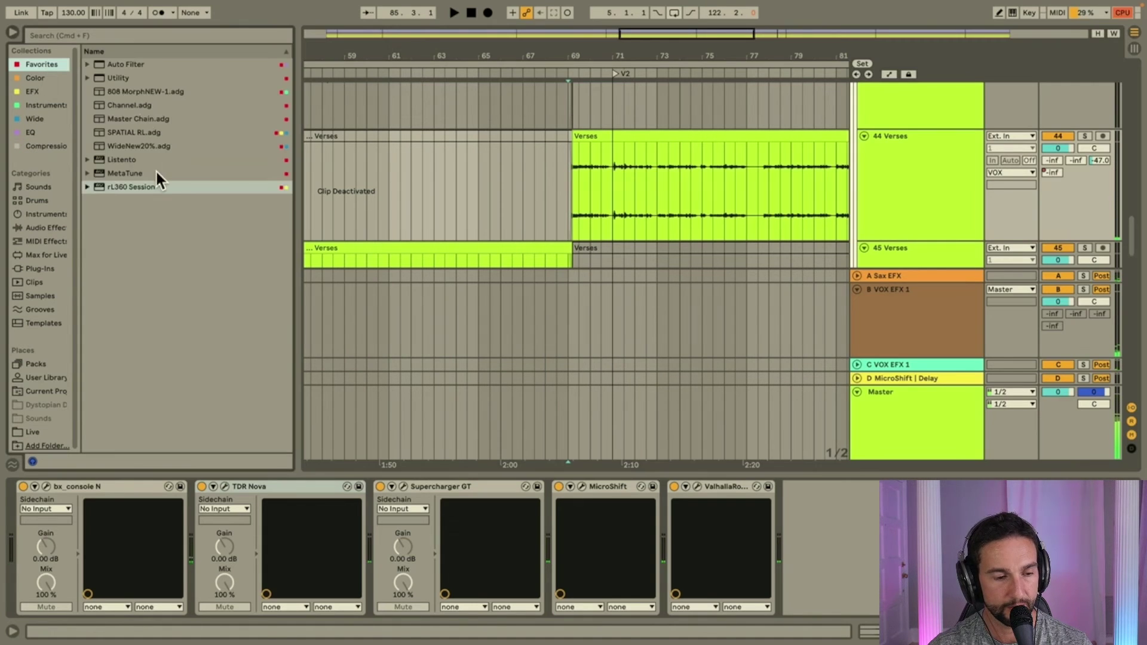
{"action": "left_click", "coordinate": [40, 269]}
{"action": "mouse_move", "coordinate": [157, 193]}
{"action": "left_mouse_down"}
{"action": "mouse_move", "coordinate": [235, 441]}
{"action": "mouse_move", "coordinate": [223, 547]}
{"action": "mouse_move", "coordinate": [36, 531]}
{"action": "left_mouse_up"}
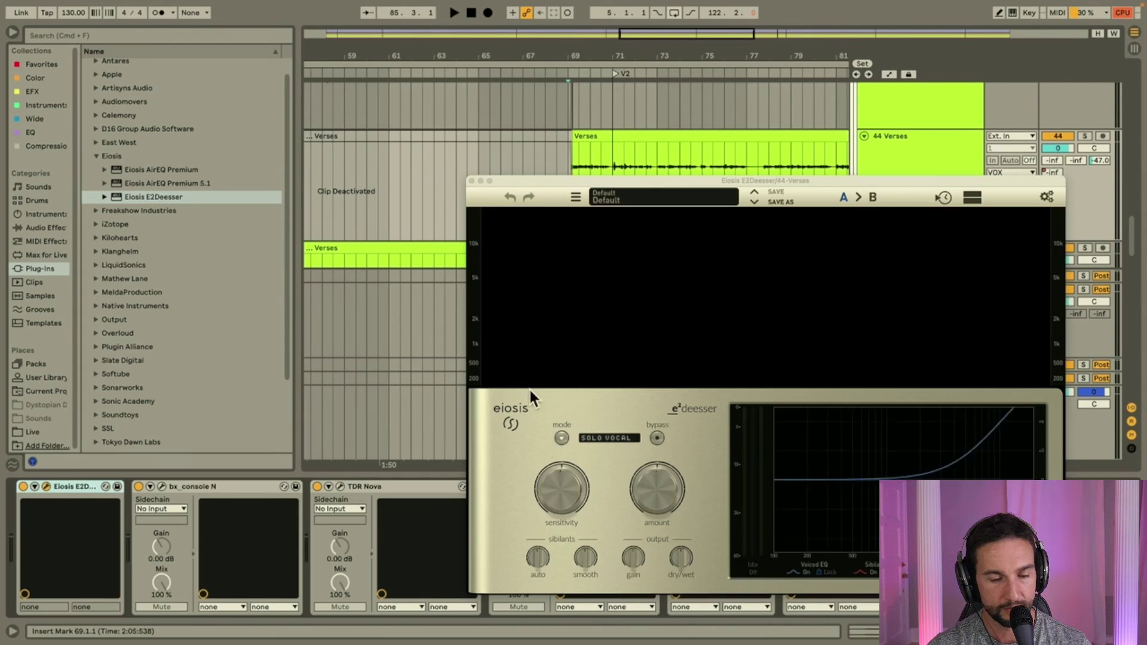
Set the E2Deesser amount to about 54.9% while the second verse plays from bar 69, and close its window.
{"action": "key", "text": "space"}
{"action": "left_click_drag", "start_coordinate": [675, 483], "coordinate": [678, 472]}
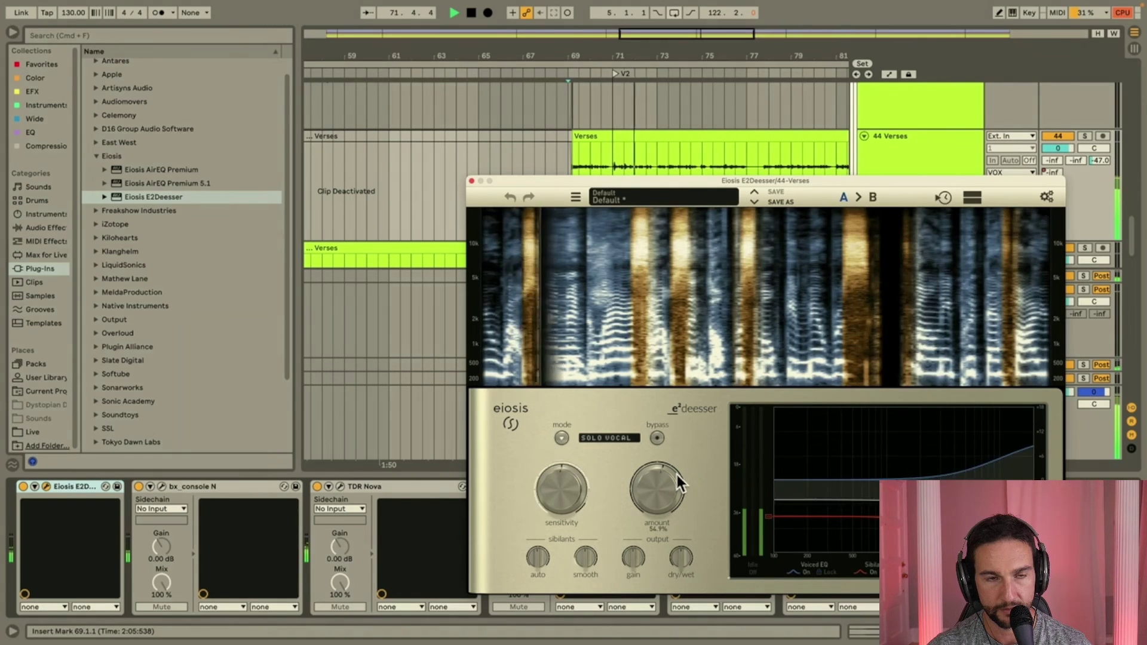
{"action": "left_click_drag", "start_coordinate": [676, 475], "coordinate": [676, 475]}
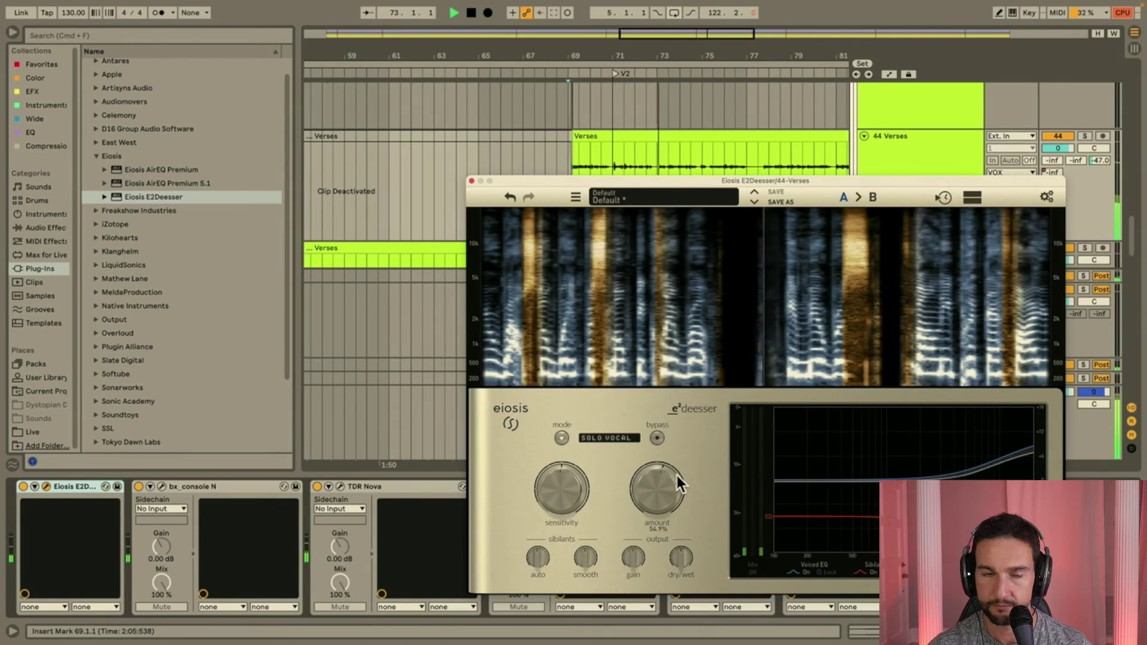
{"action": "left_click", "coordinate": [472, 180]}
Set the playback start at bar 19 on the 42 Verses track and listen to the first verse.
{"action": "scroll", "coordinate": [614, 288], "scroll_direction": "down", "scroll_amount": 3}
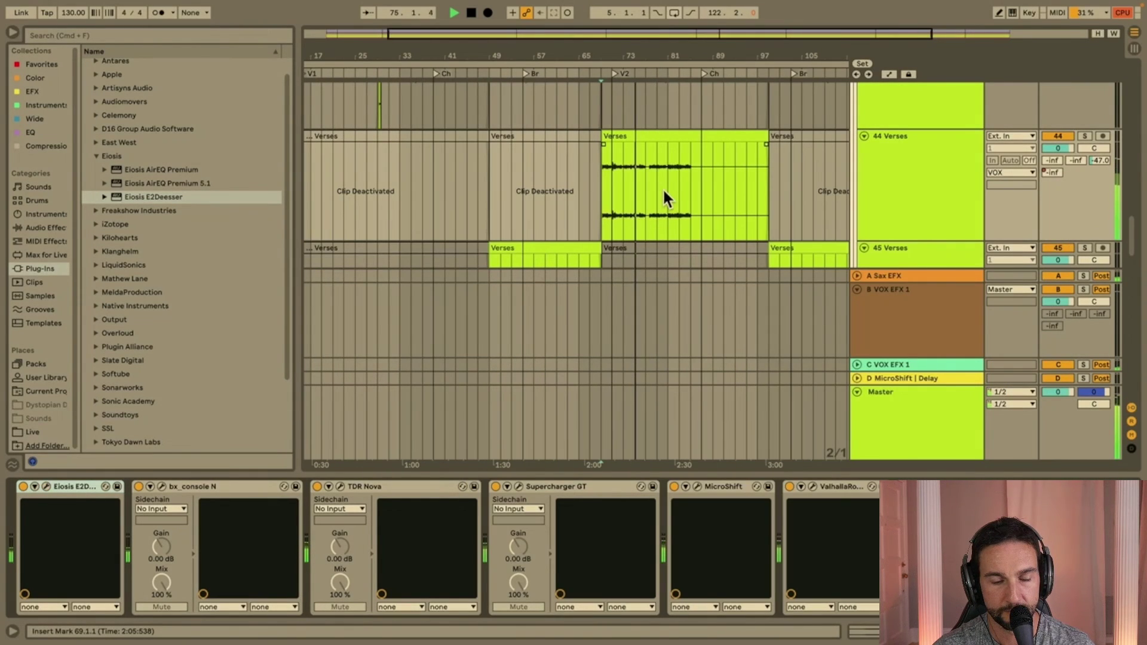
{"action": "scroll", "coordinate": [662, 188], "scroll_direction": "up", "scroll_amount": 5}
{"action": "scroll", "coordinate": [662, 188], "scroll_direction": "left", "scroll_amount": 3}
{"action": "scroll", "coordinate": [665, 192], "scroll_direction": "up", "scroll_amount": 1}
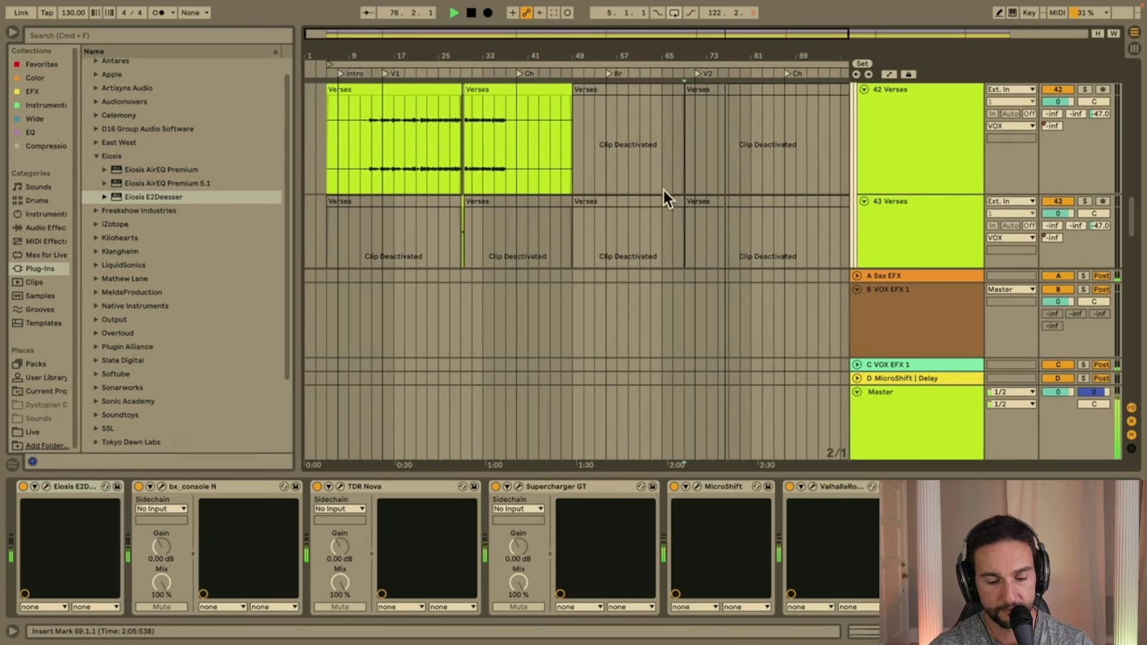
{"action": "left_click", "coordinate": [399, 153]}
{"action": "key", "text": "space"}
{"action": "key", "text": "space"}
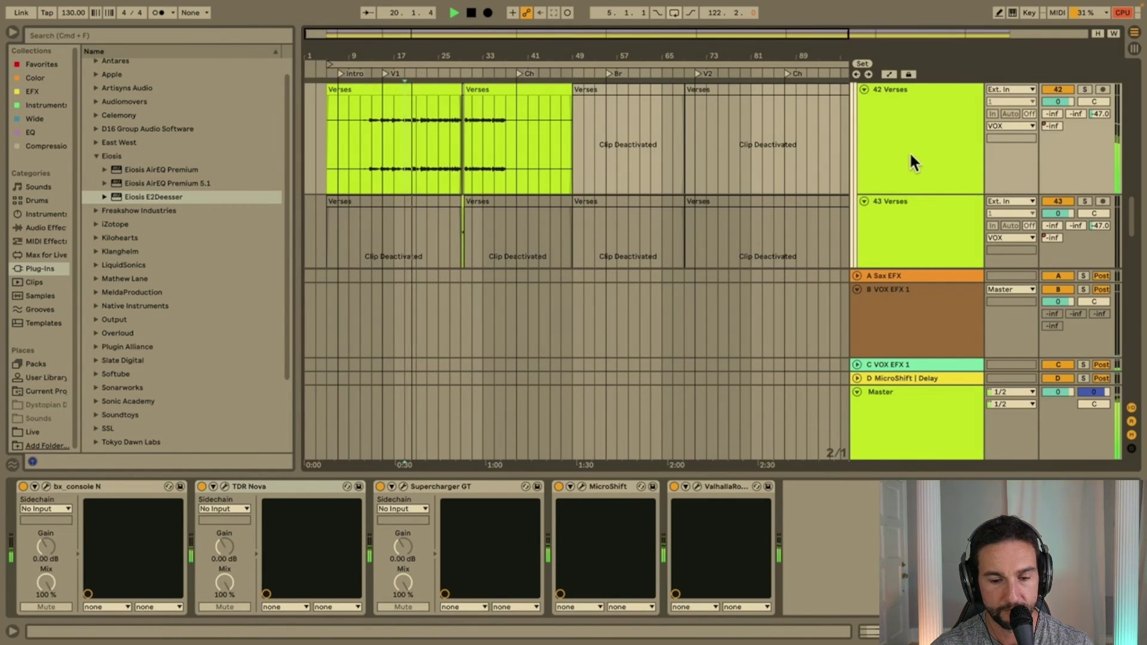
Stop playback and copy the Eiosis E2Deesser device from the 44 Verses track.
{"action": "scroll", "coordinate": [705, 232], "scroll_direction": "down", "scroll_amount": 3}
{"action": "scroll", "coordinate": [705, 232], "scroll_direction": "right", "scroll_amount": 5}
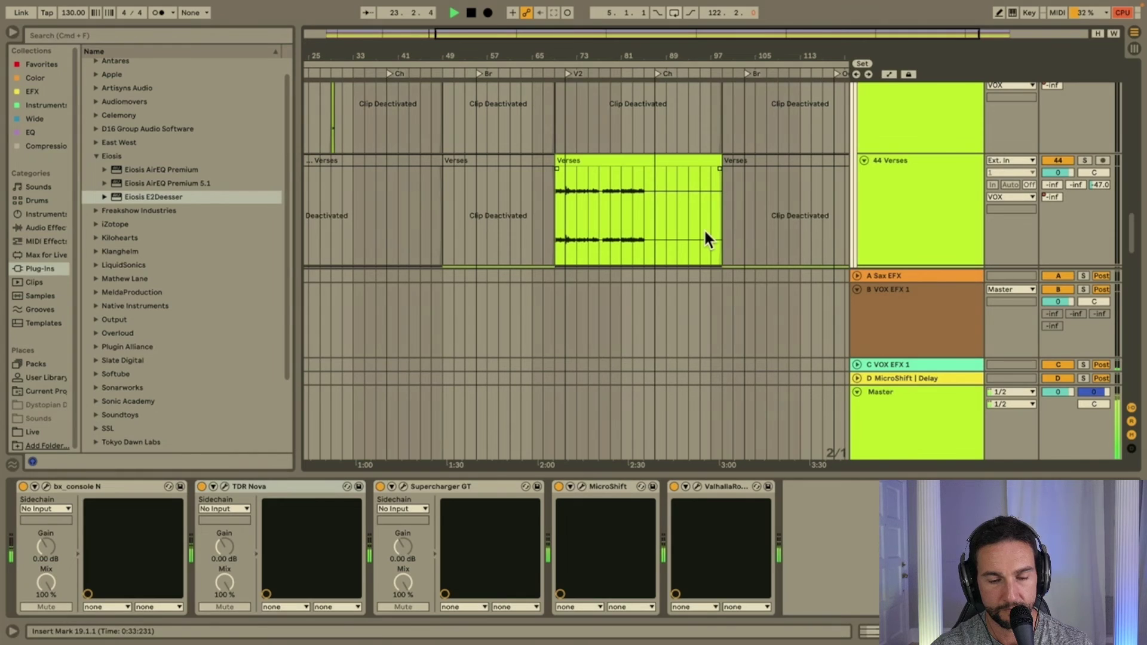
{"action": "key", "text": "space"}
{"action": "left_click", "coordinate": [915, 217]}
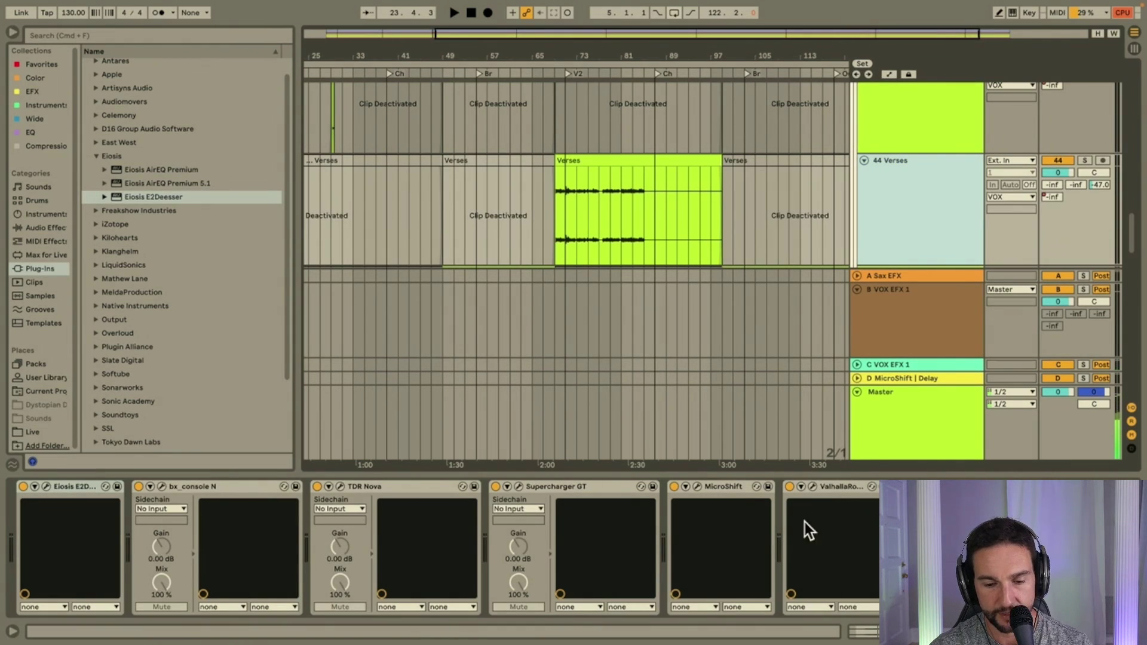
{"action": "left_click", "coordinate": [70, 487]}
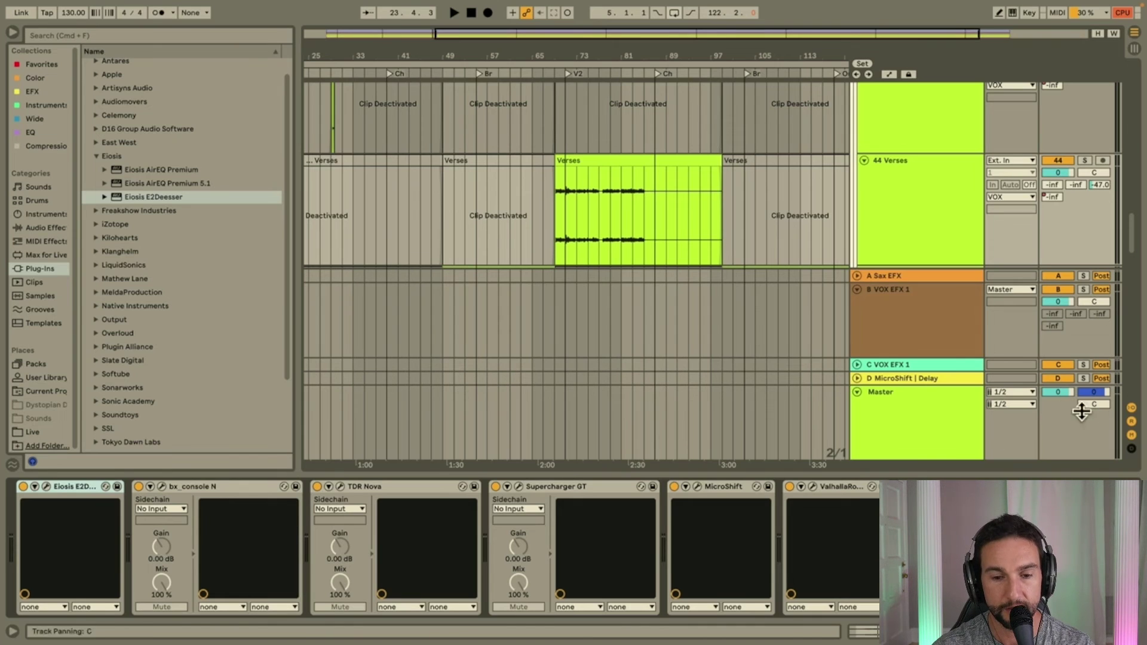
Paste E2Deesser onto the 42 Verses track, move it to the beginning of the device chain, and play the verse from bar 19.
{"action": "scroll", "coordinate": [950, 241], "scroll_direction": "up", "scroll_amount": 6}
{"action": "left_click", "coordinate": [930, 191]}
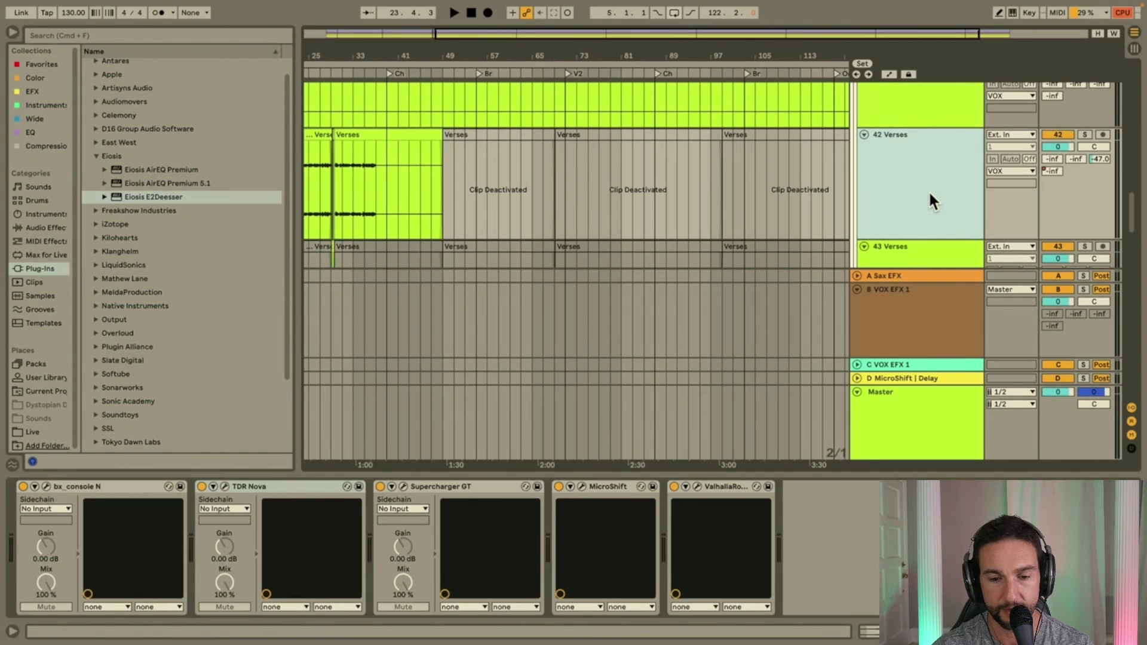
{"action": "left_click", "coordinate": [824, 558]}
{"action": "key", "text": "super+v"}
{"action": "left_click_drag", "start_coordinate": [842, 490], "coordinate": [97, 520]}
{"action": "left_click_drag", "start_coordinate": [24, 523], "coordinate": [24, 518]}
{"action": "key", "text": "space"}
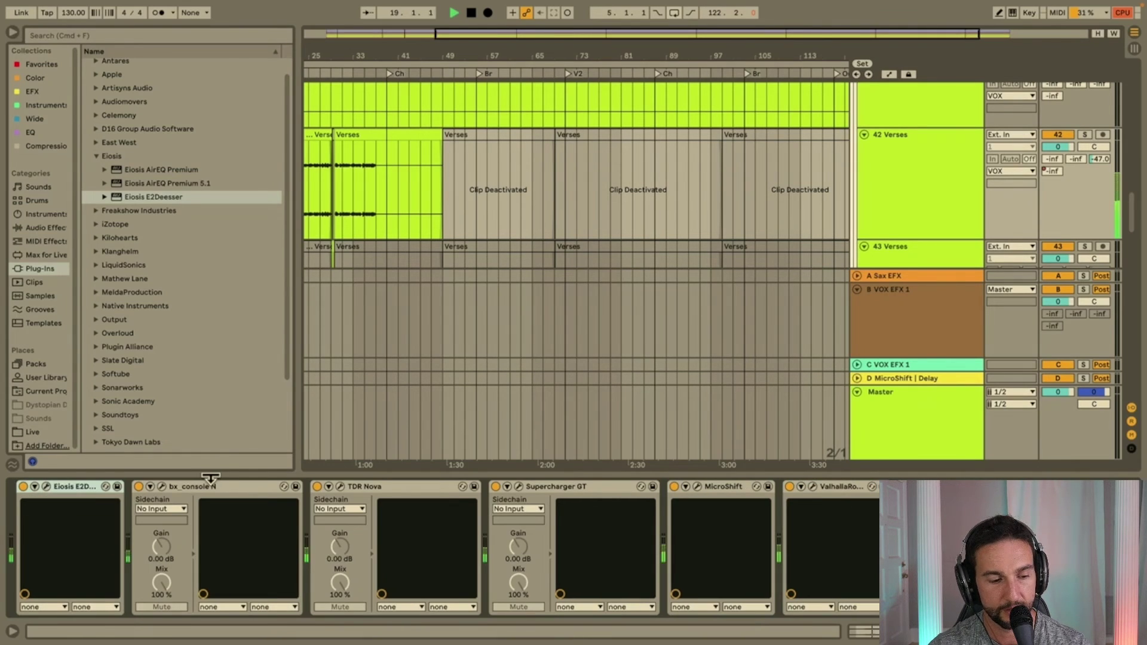
Examine the first and second verse clips on 42 Verses and 44 Verses across the arrangement.
{"action": "scroll", "coordinate": [364, 188], "scroll_direction": "left", "scroll_amount": 4}
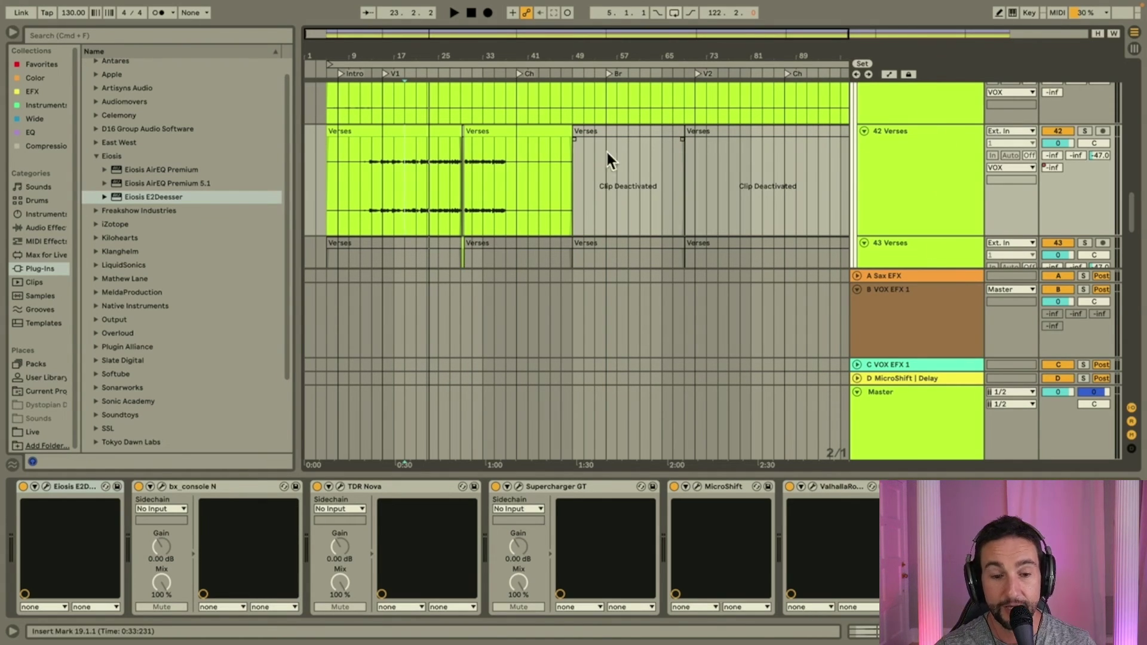
{"action": "scroll", "coordinate": [451, 170], "scroll_direction": "up", "scroll_amount": 6}
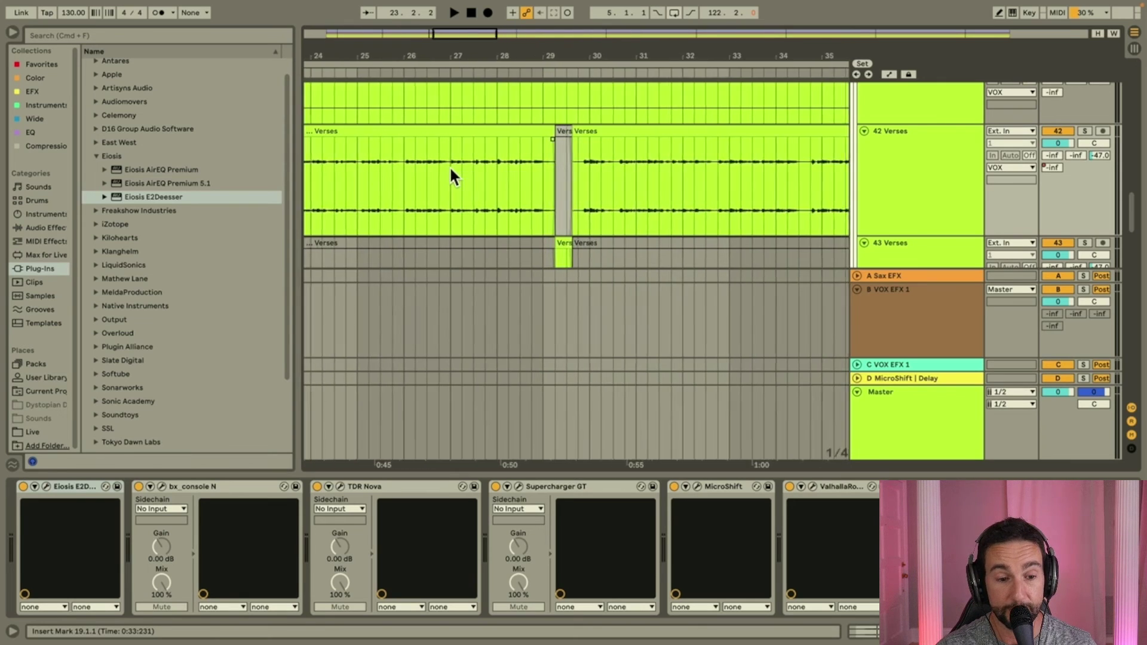
{"action": "scroll", "coordinate": [449, 166], "scroll_direction": "down", "scroll_amount": 10}
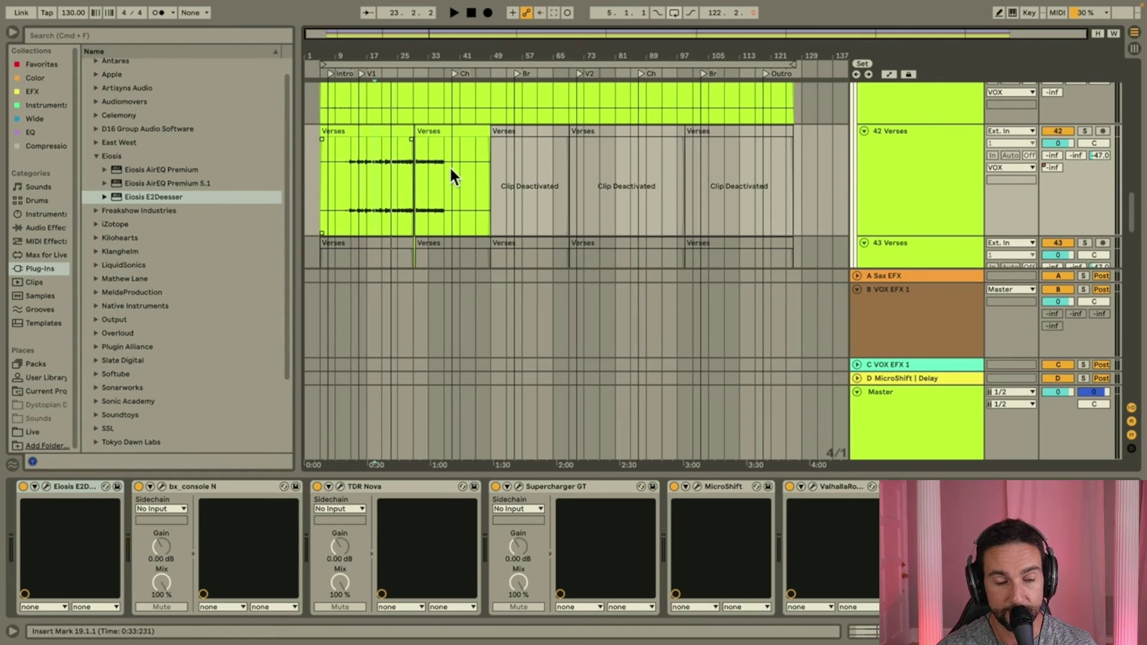
{"action": "scroll", "coordinate": [543, 202], "scroll_direction": "down", "scroll_amount": 6}
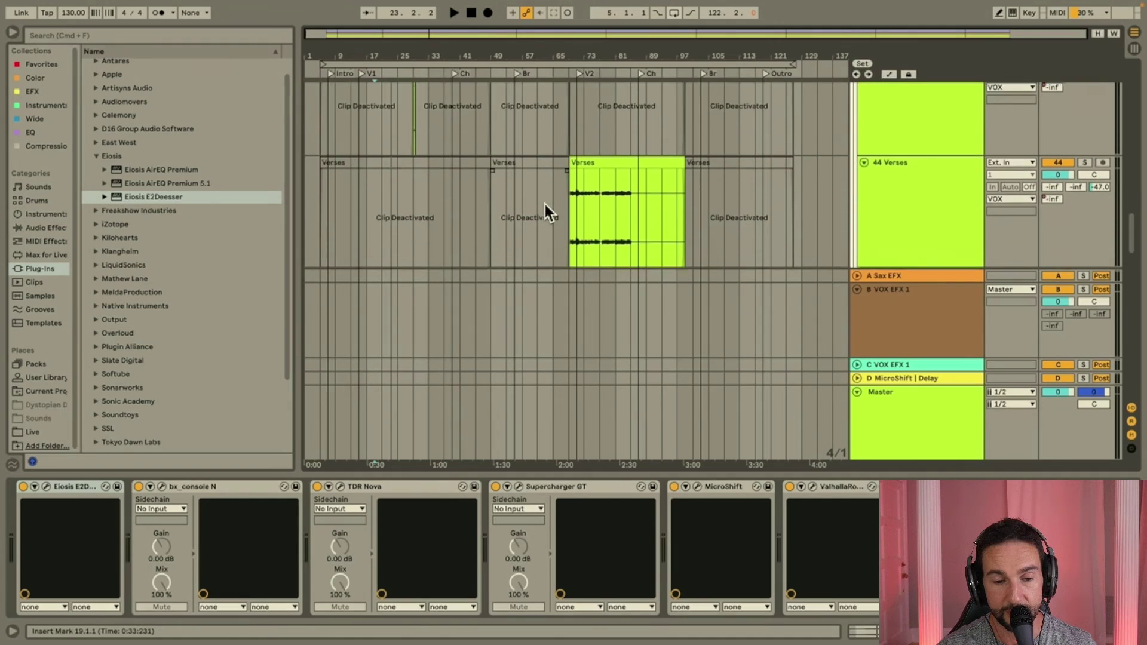
{"action": "scroll", "coordinate": [597, 179], "scroll_direction": "up", "scroll_amount": 5}
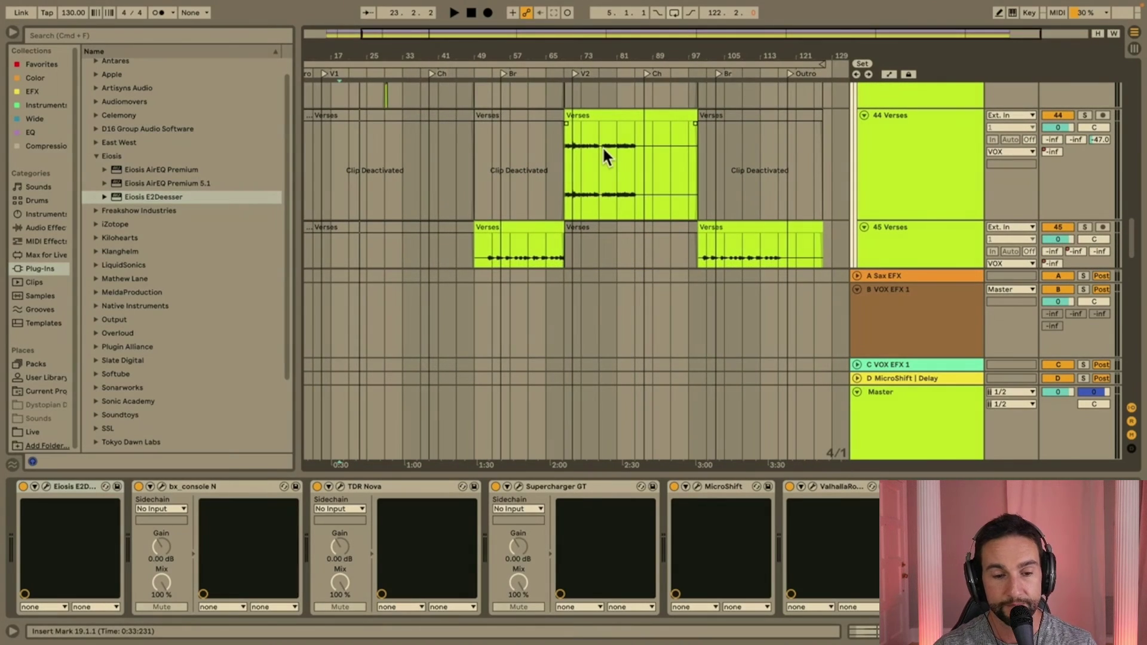
{"action": "scroll", "coordinate": [602, 146], "scroll_direction": "up", "scroll_amount": 1}
{"action": "left_click", "coordinate": [360, 167]}
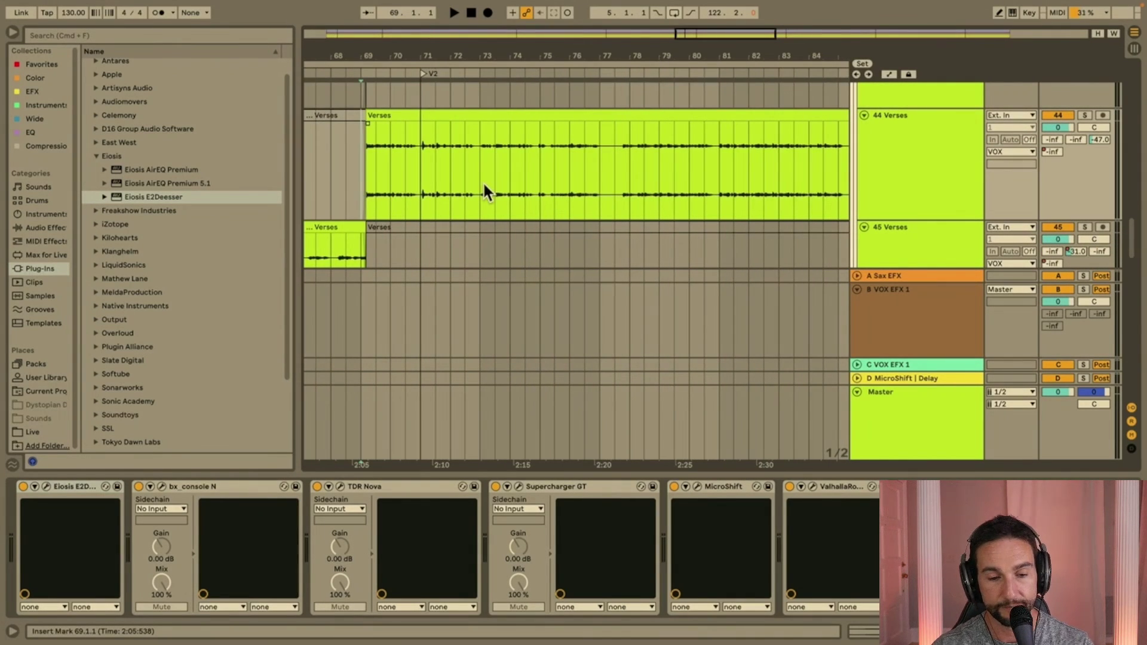
{"action": "scroll", "coordinate": [483, 181], "scroll_direction": "down", "scroll_amount": 2}
{"action": "scroll", "coordinate": [560, 191], "scroll_direction": "down", "scroll_amount": 2}
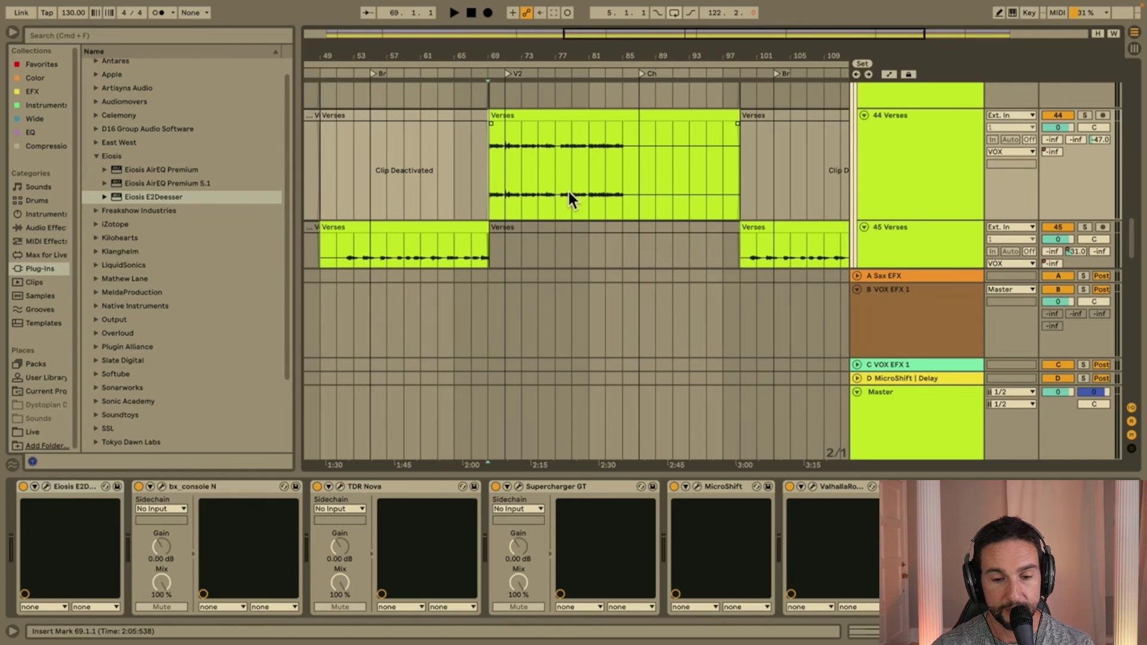
{"action": "left_click", "coordinate": [567, 189]}
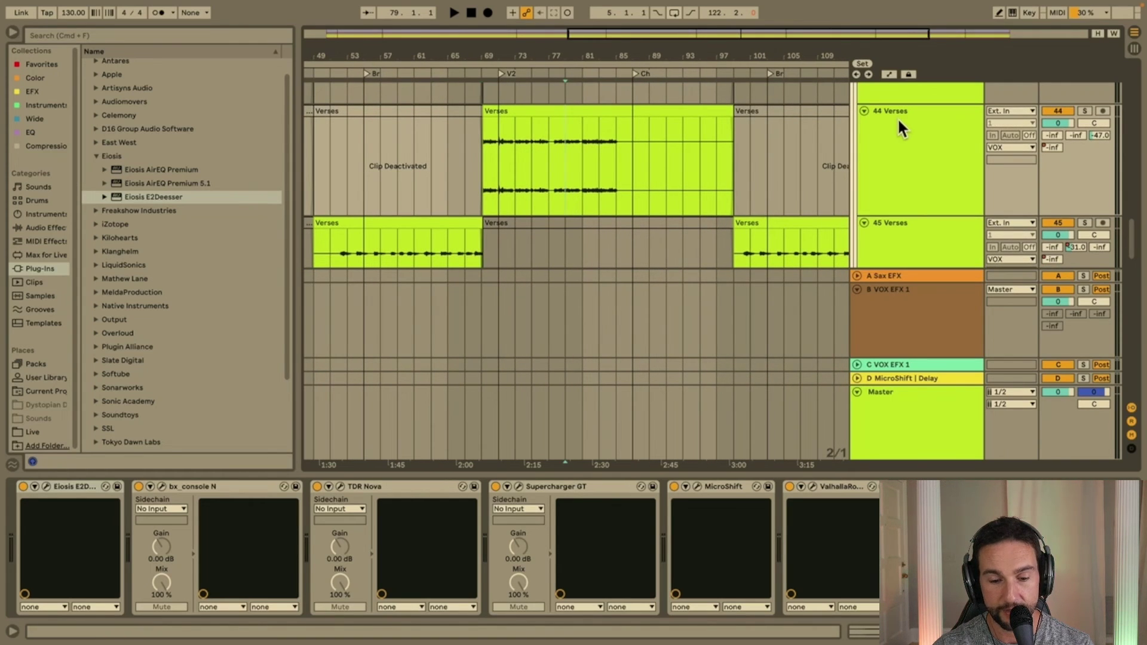
{"action": "scroll", "coordinate": [899, 160], "scroll_direction": "up", "scroll_amount": 3}
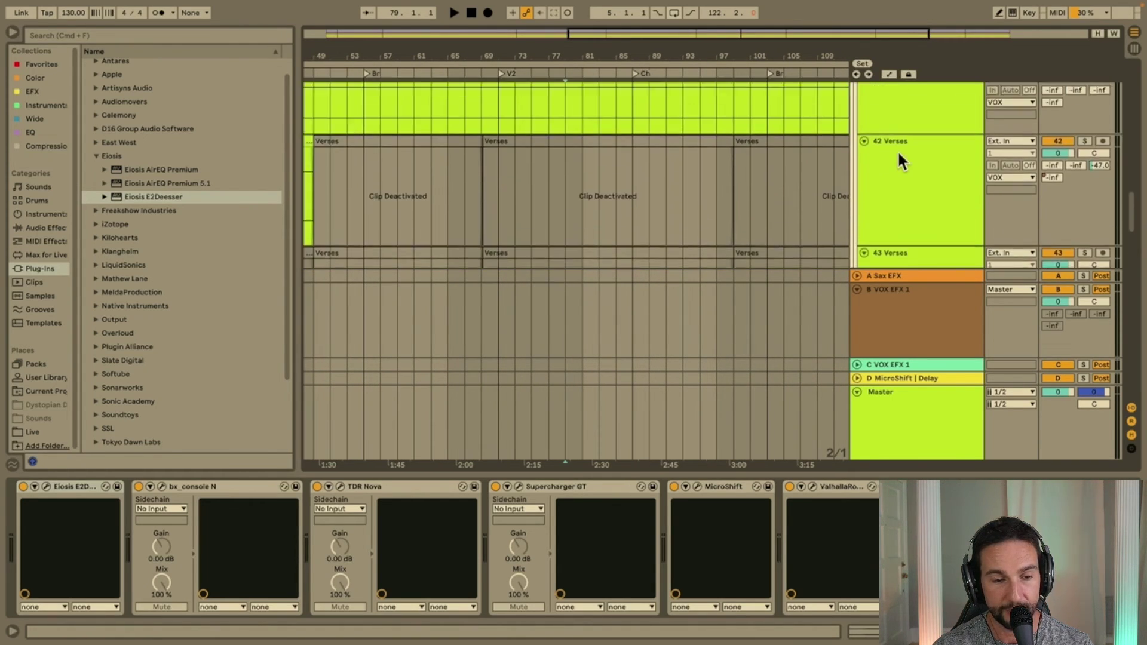
Review the device chain of the 42 Verses track and open Supercharger GT, placing its window below the vocal clips.
{"action": "left_click", "coordinate": [921, 157]}
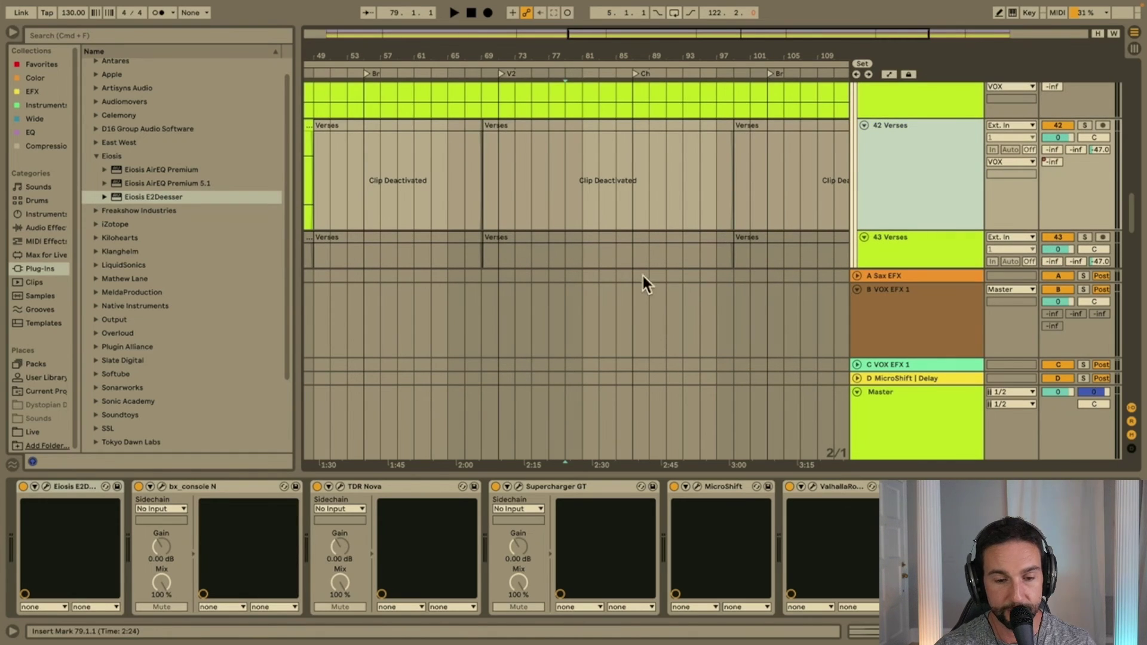
{"action": "scroll", "coordinate": [611, 213], "scroll_direction": "left", "scroll_amount": 5}
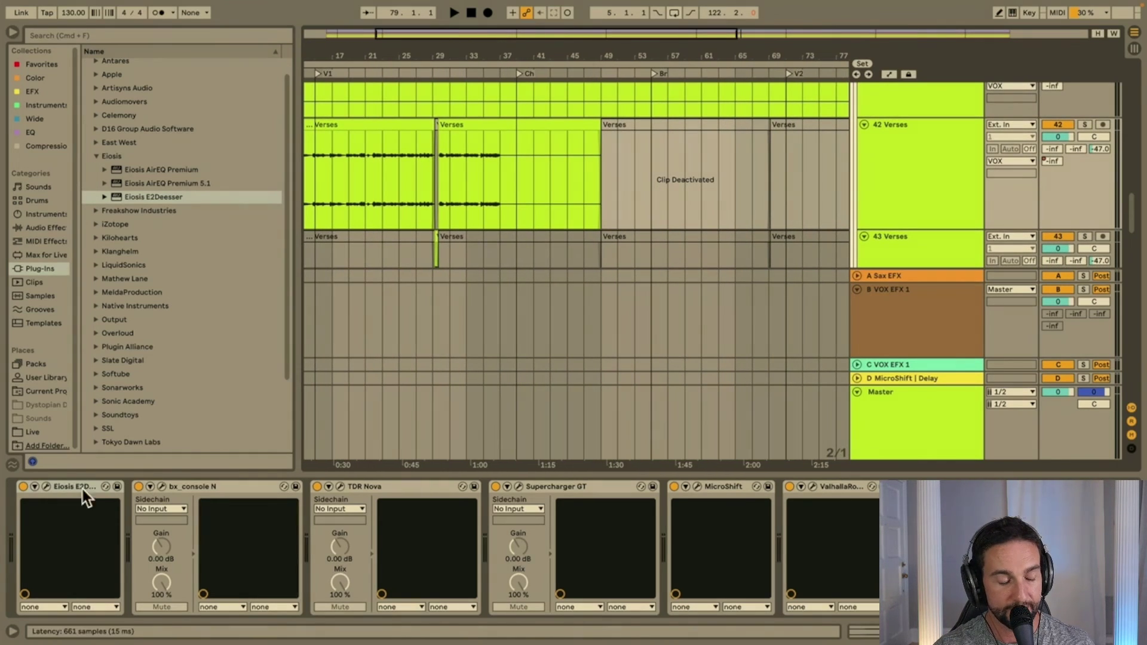
{"action": "left_click", "coordinate": [210, 486]}
{"action": "left_click", "coordinate": [61, 488]}
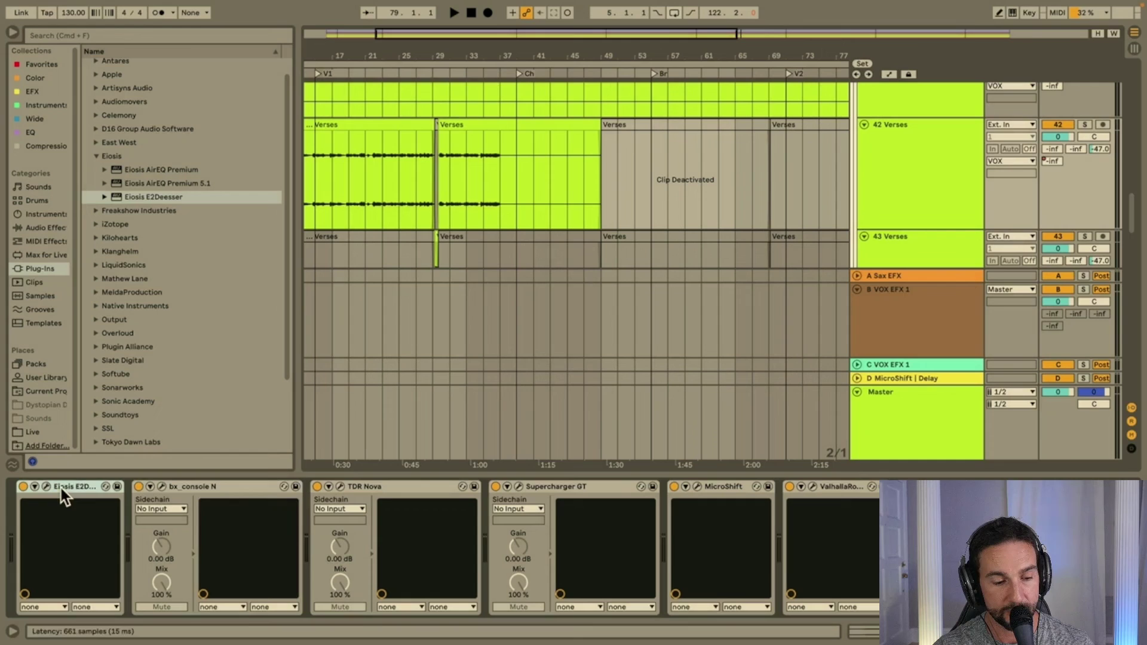
{"action": "left_click", "coordinate": [407, 486]}
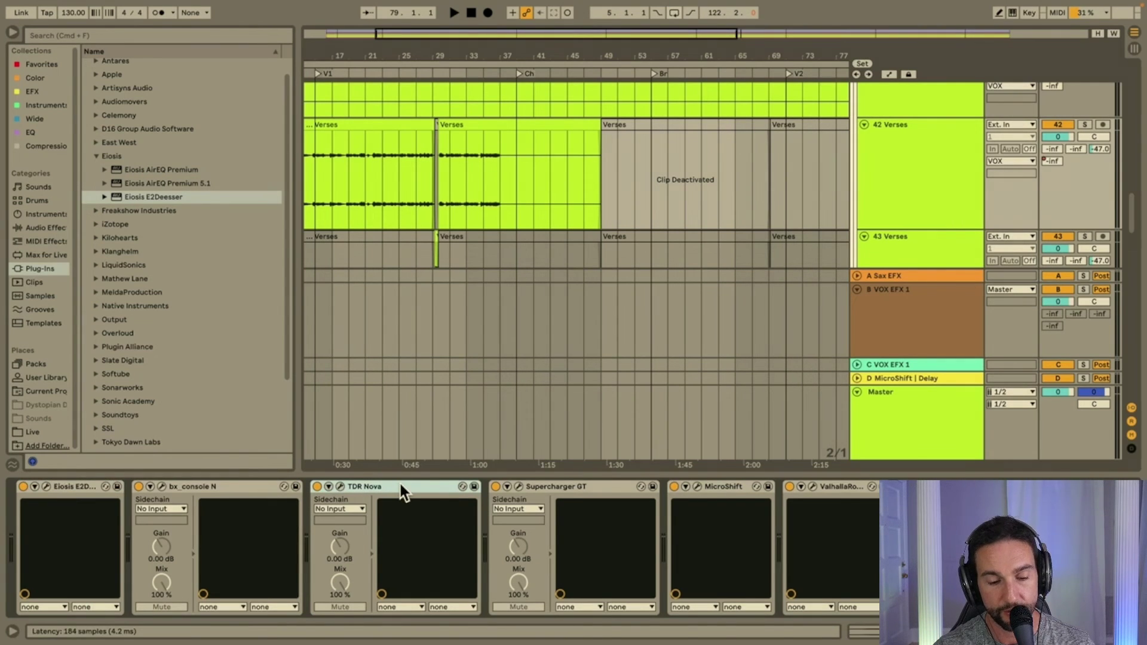
{"action": "left_click", "coordinate": [517, 485]}
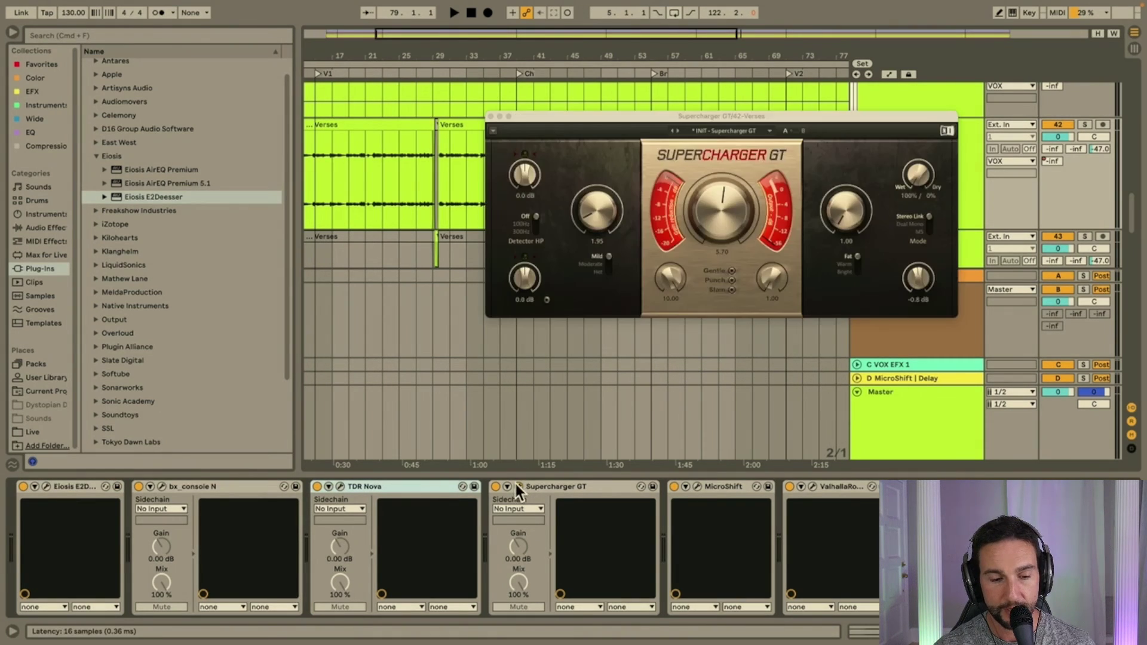
{"action": "left_click_drag", "start_coordinate": [770, 116], "coordinate": [588, 244]}
{"action": "scroll", "coordinate": [479, 186], "scroll_direction": "left", "scroll_amount": 3}
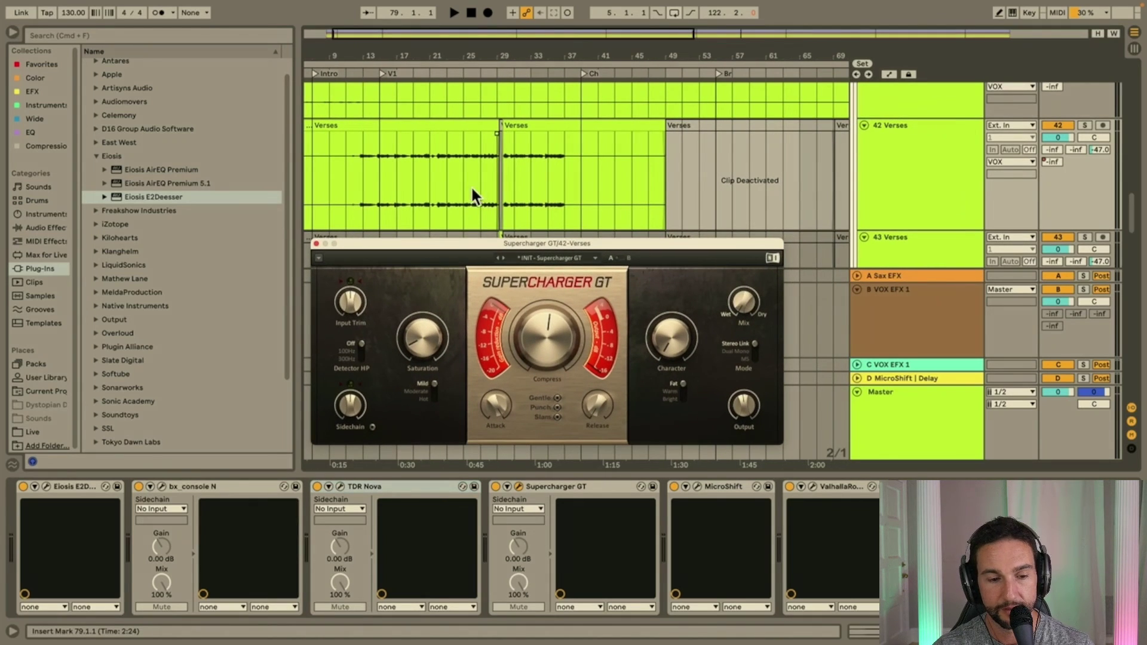
Play the first verse from bar 23 to check the Supercharger GT compression on 42 Verses, and close its window.
{"action": "left_click", "coordinate": [455, 192]}
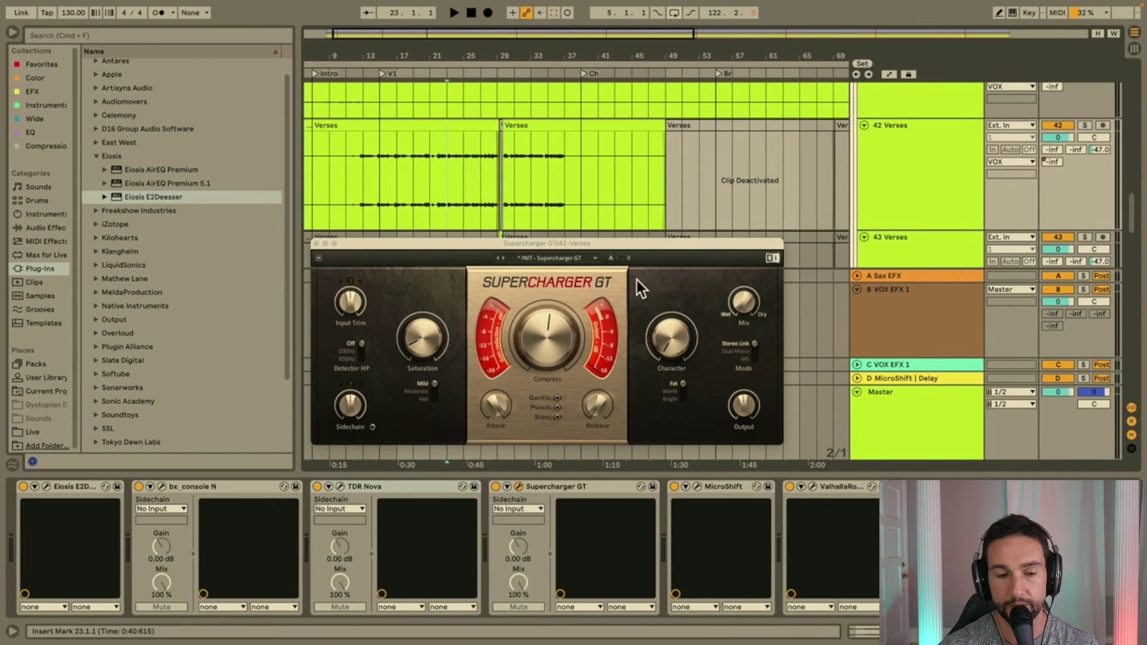
{"action": "key", "text": "space"}
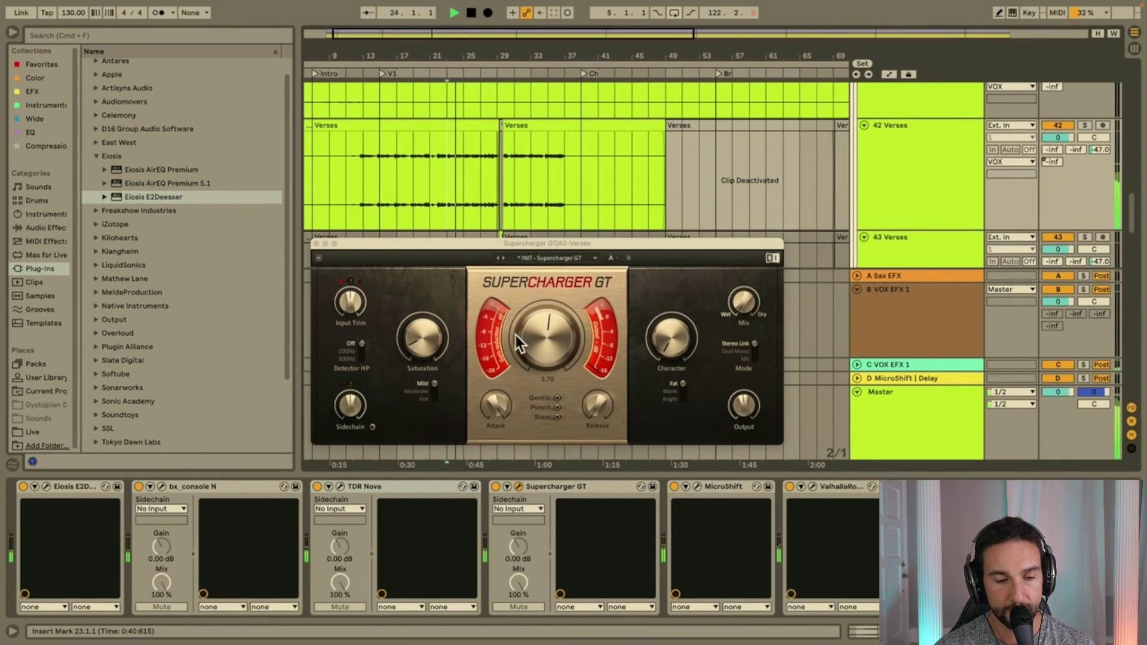
{"action": "left_click", "coordinate": [538, 327]}
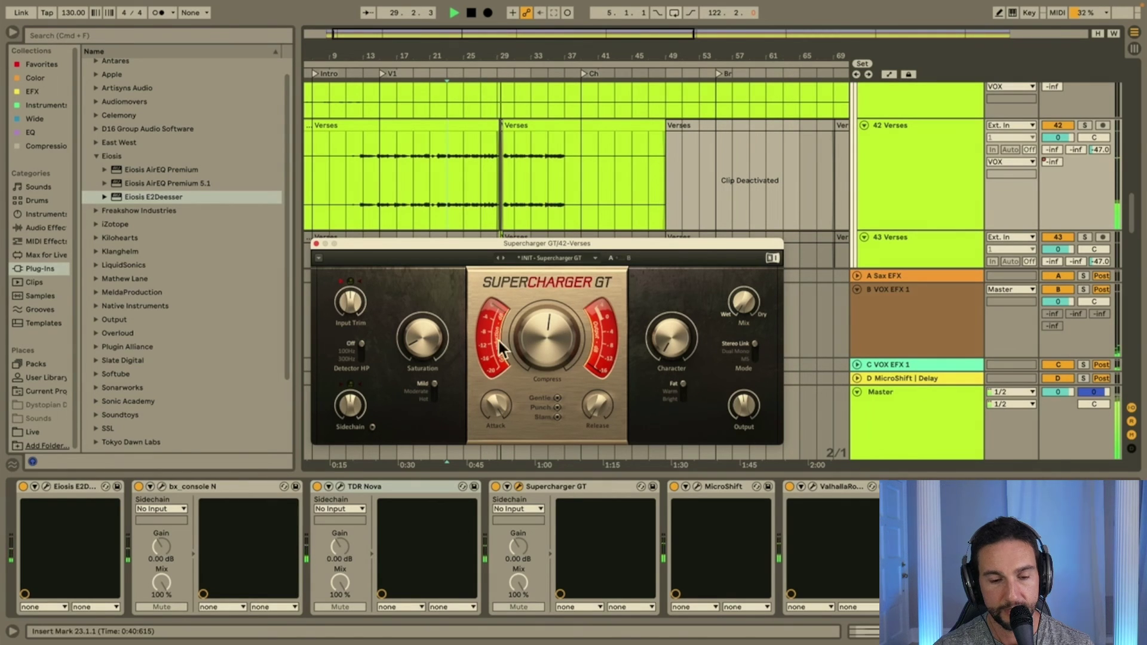
{"action": "key", "text": "space"}
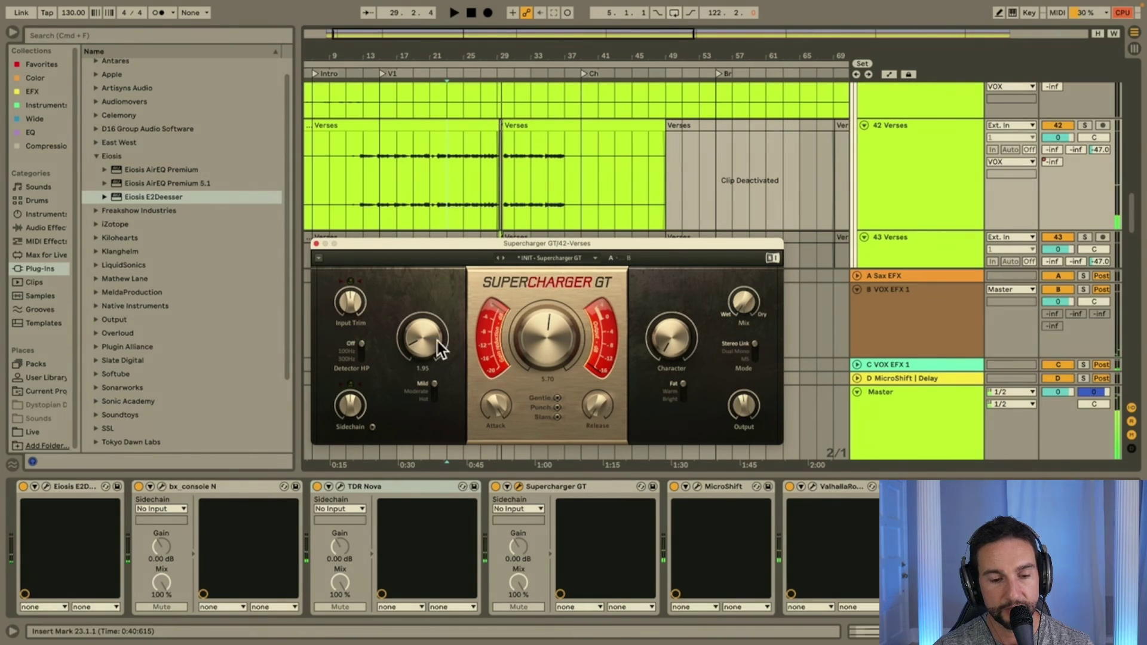
{"action": "left_click", "coordinate": [315, 244]}
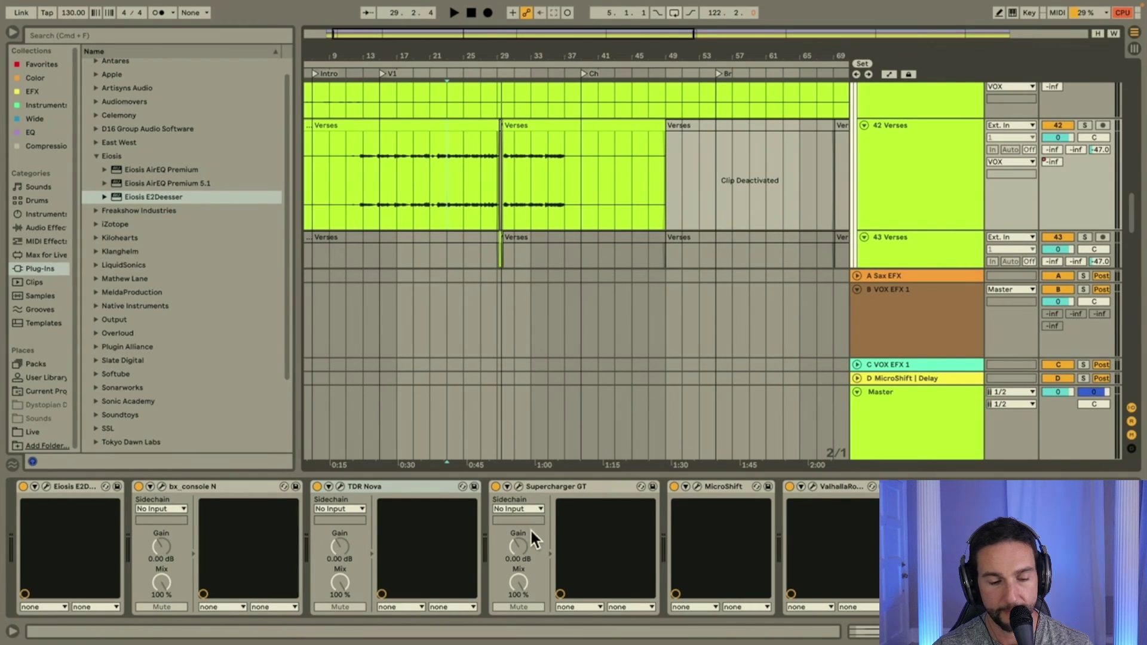
Check the MicroShift settings on the 42 Verses track and close its window.
{"action": "left_click", "coordinate": [598, 488]}
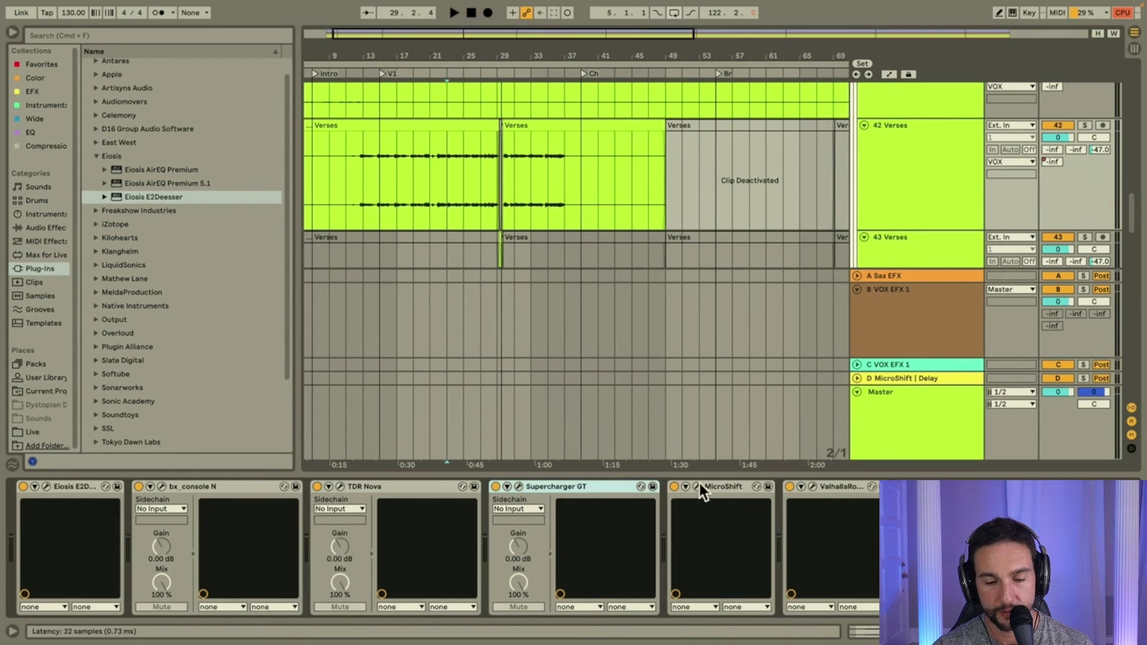
{"action": "left_click", "coordinate": [740, 488]}
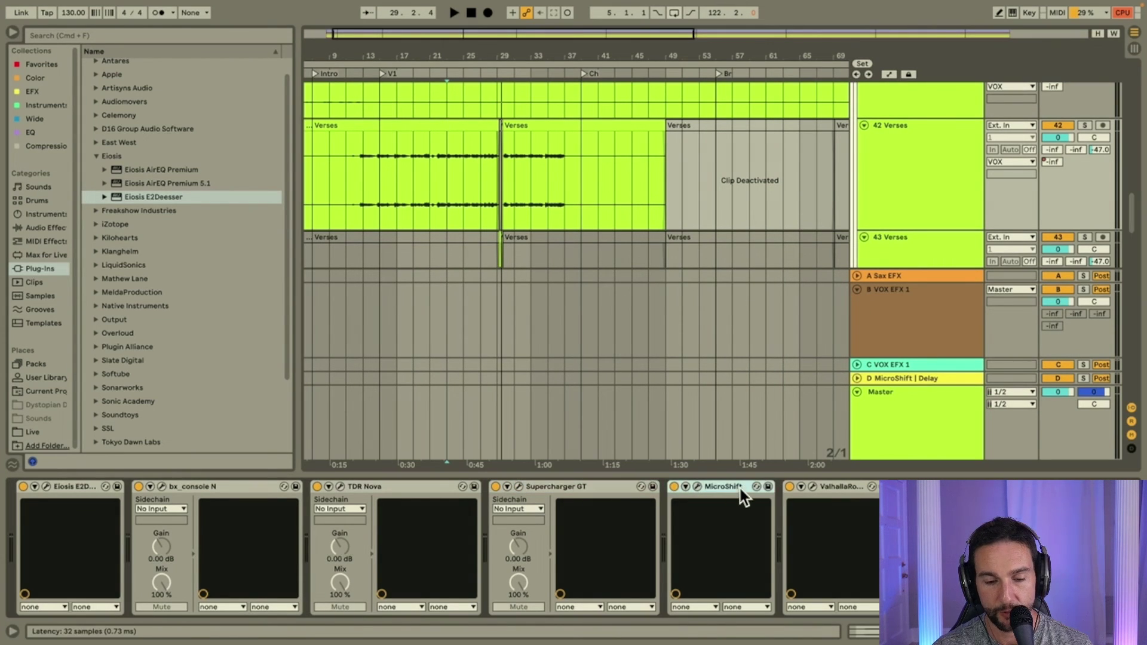
{"action": "left_click", "coordinate": [696, 487]}
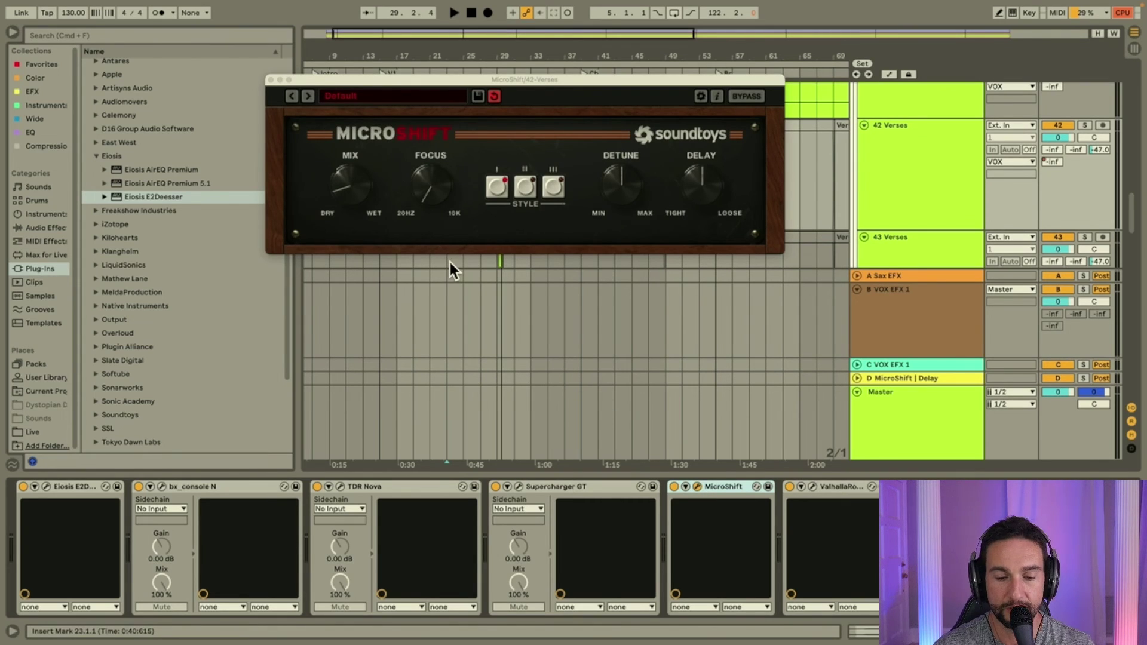
{"action": "left_click", "coordinate": [270, 79]}
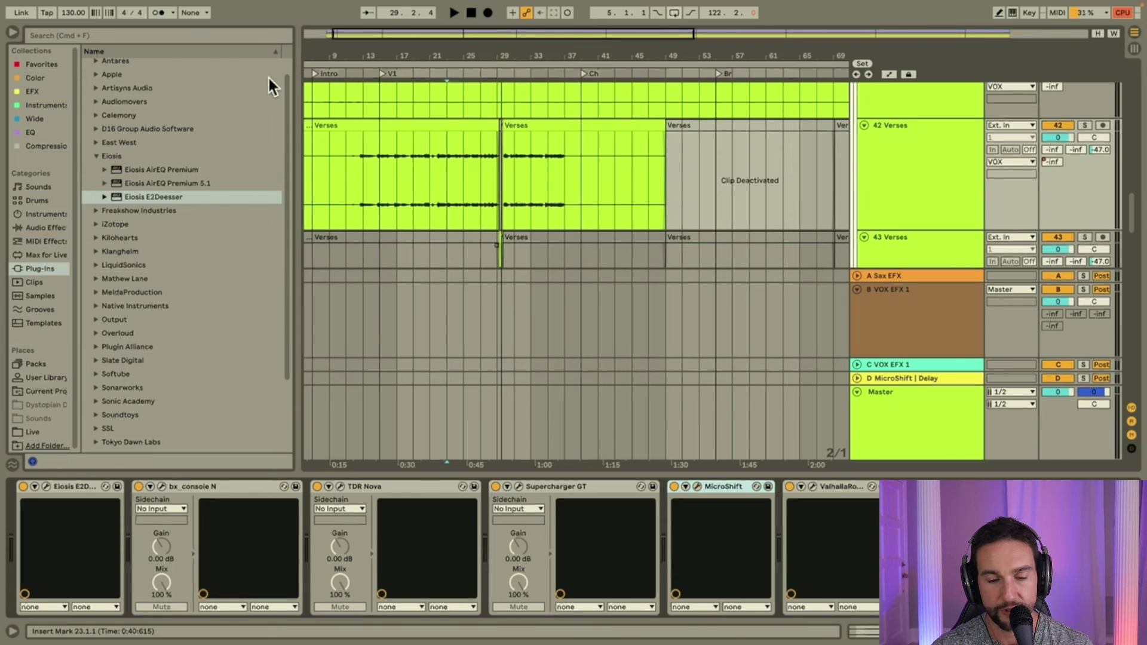
Play 42 Verses soloed from bar 23 to compare the vocal with ValhallaRoom bypassed and active, and close its window.
{"action": "left_click", "coordinate": [812, 487]}
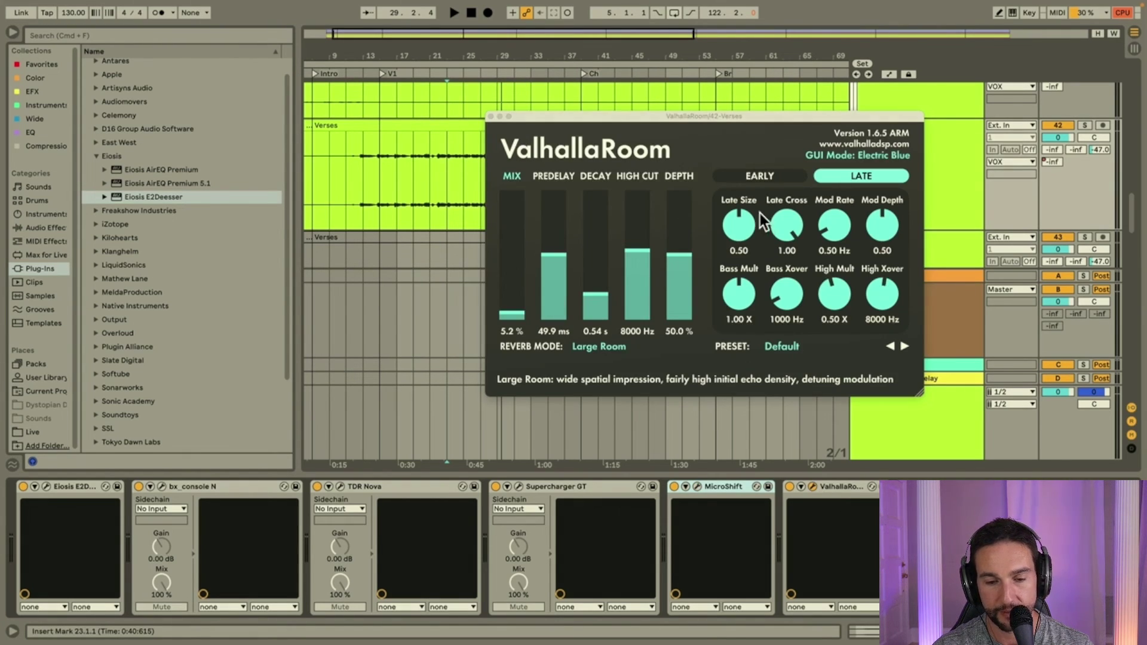
{"action": "left_click", "coordinate": [1083, 125]}
{"action": "key", "text": "space"}
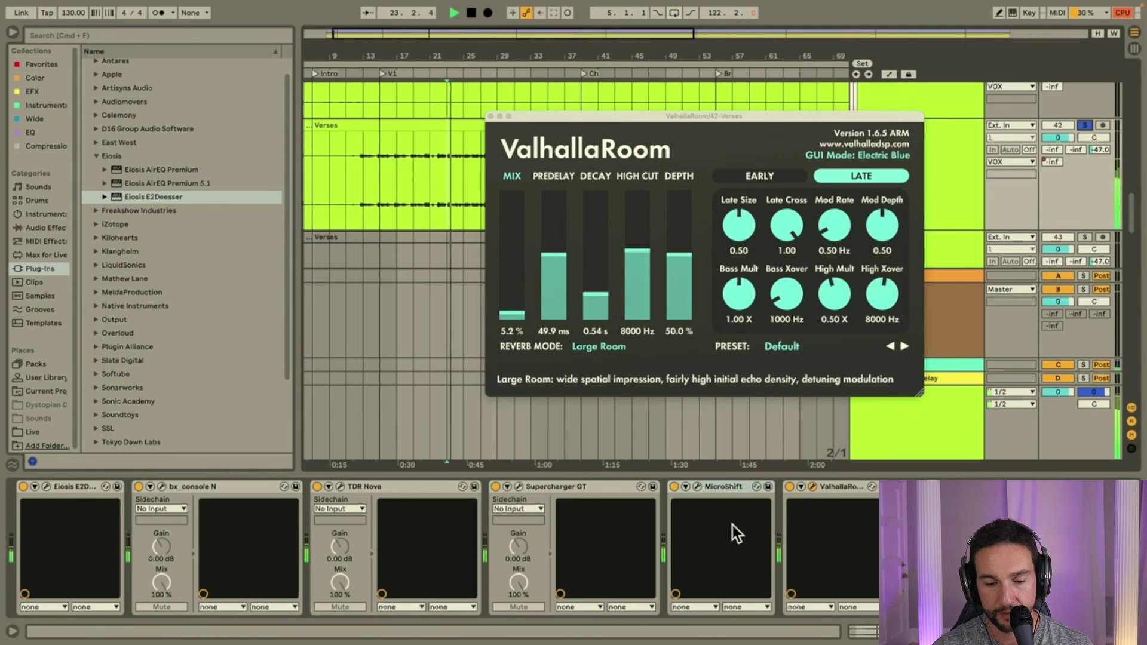
{"action": "left_click", "coordinate": [789, 487]}
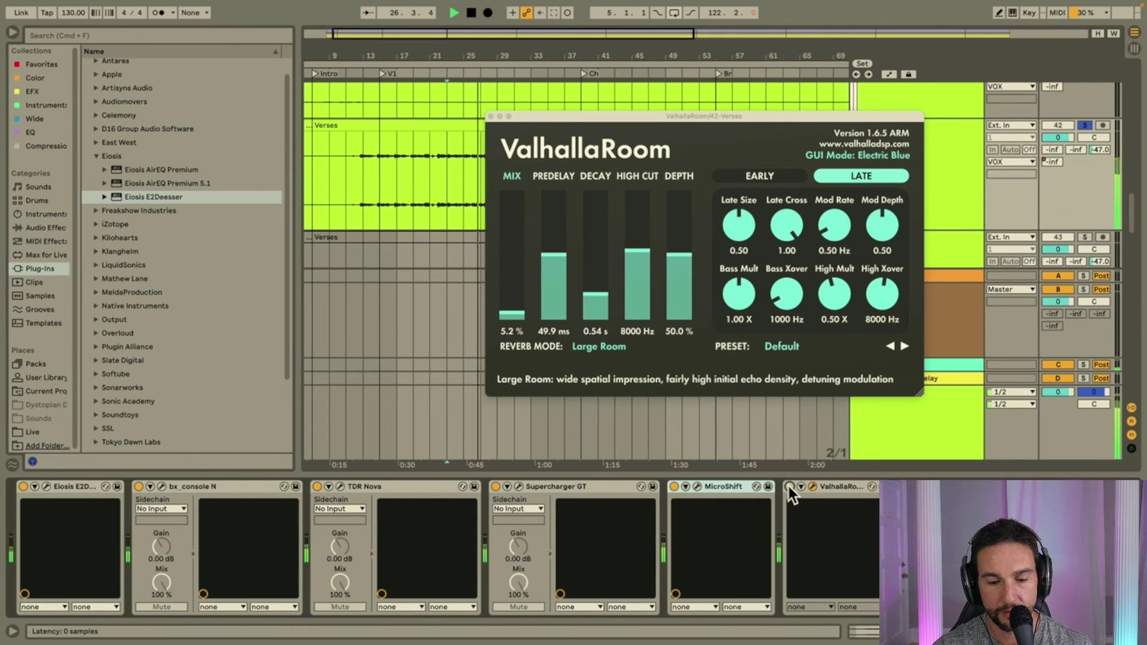
{"action": "left_click", "coordinate": [788, 487]}
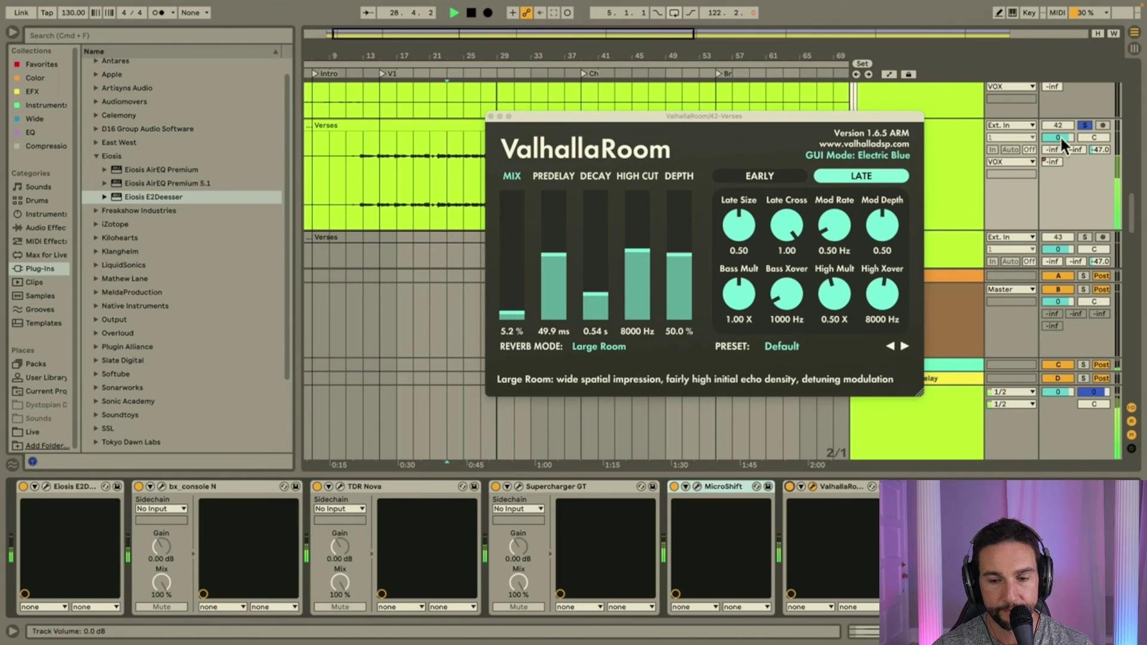
{"action": "key", "text": "space"}
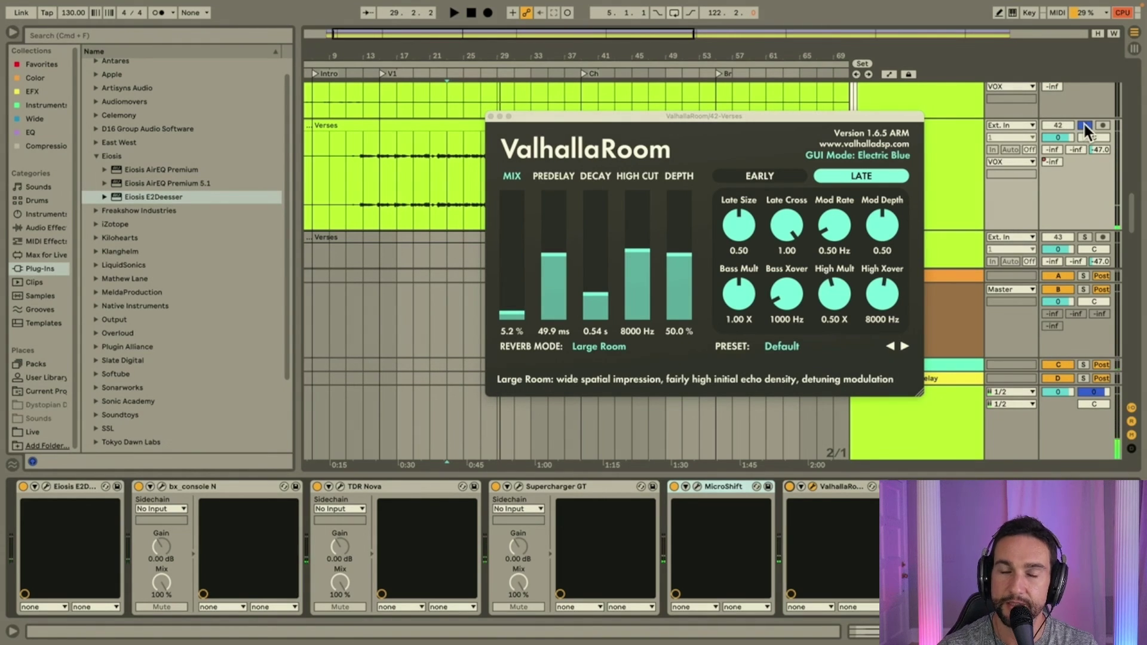
{"action": "left_click", "coordinate": [1084, 125]}
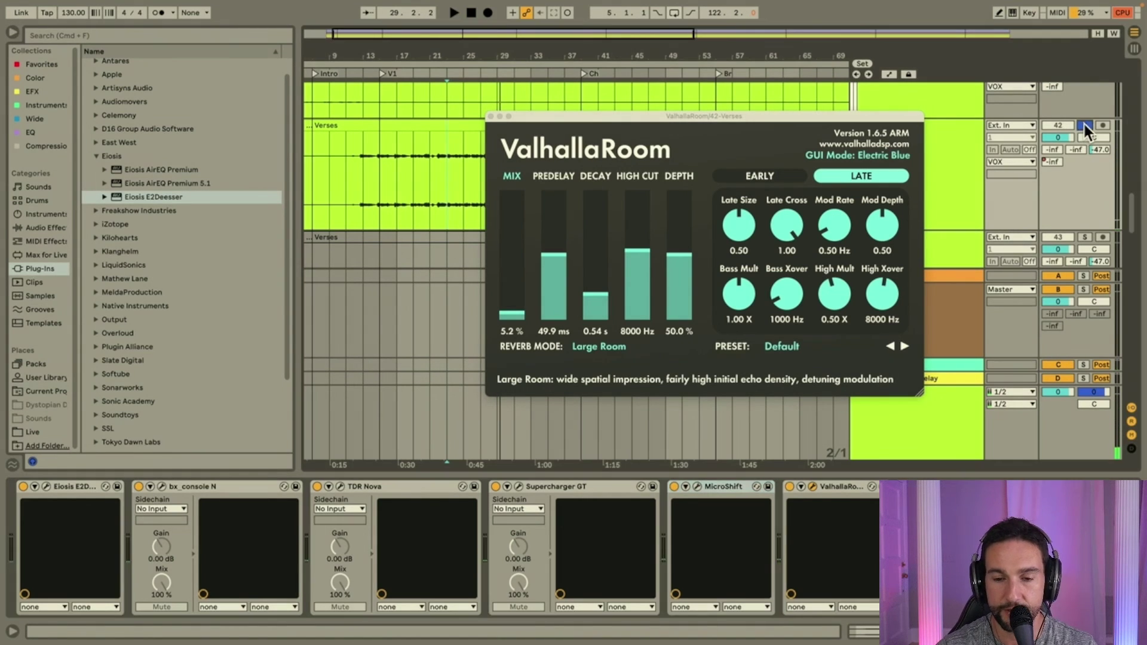
{"action": "left_click", "coordinate": [499, 116]}
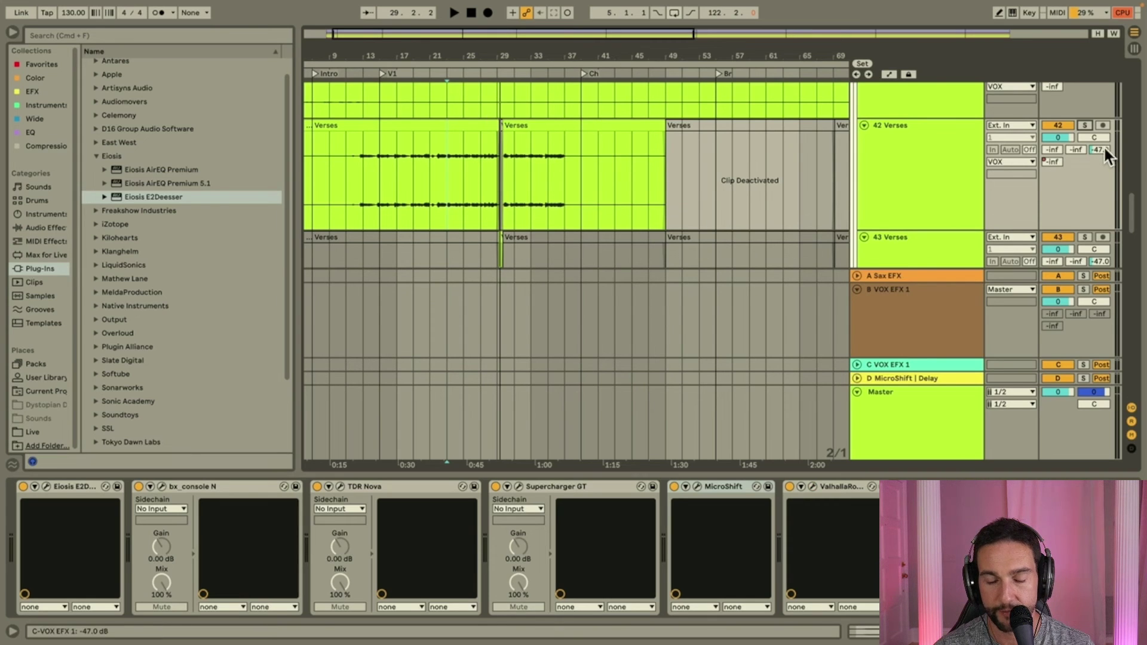
Play the second verse on 44 Verses from bar 73 with the whole arrangement in view.
{"action": "scroll", "coordinate": [527, 192], "scroll_direction": "right", "scroll_amount": 5}
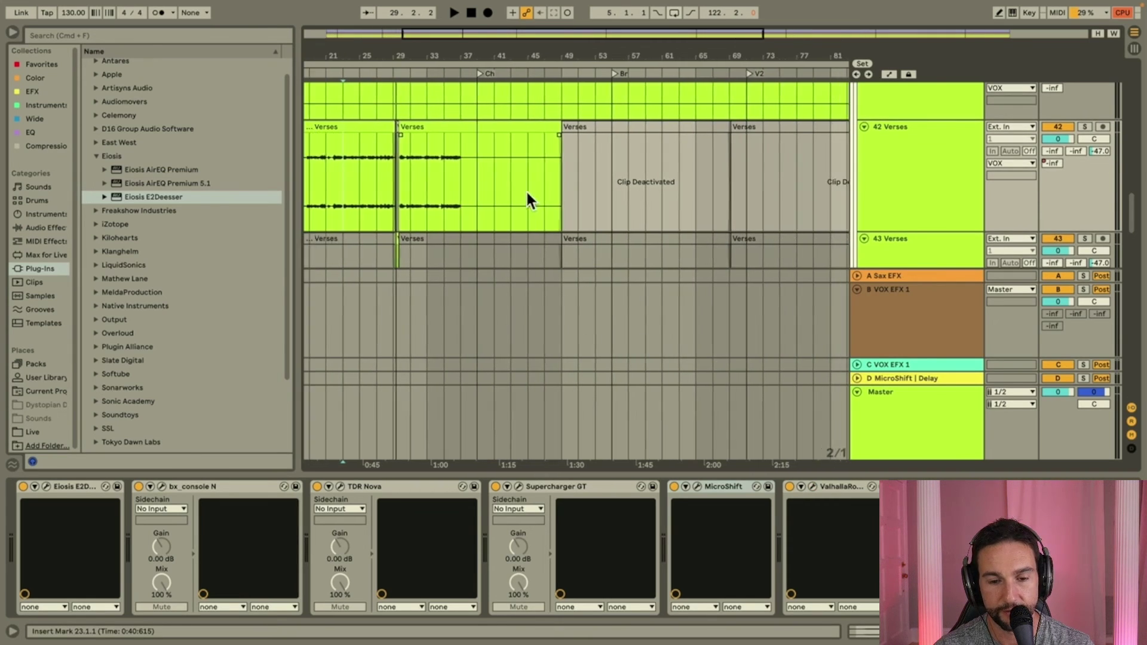
{"action": "scroll", "coordinate": [526, 191], "scroll_direction": "down", "scroll_amount": 3}
{"action": "key", "text": "w"}
{"action": "scroll", "coordinate": [579, 170], "scroll_direction": "down", "scroll_amount": 3}
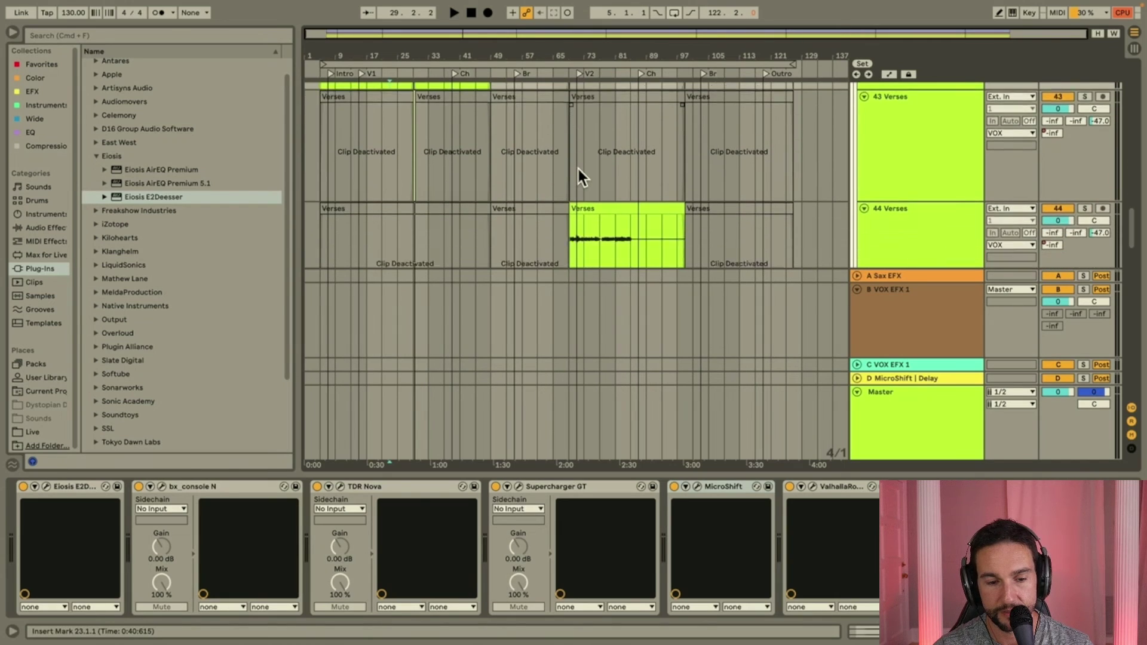
{"action": "left_click", "coordinate": [584, 220]}
{"action": "key", "text": "space"}
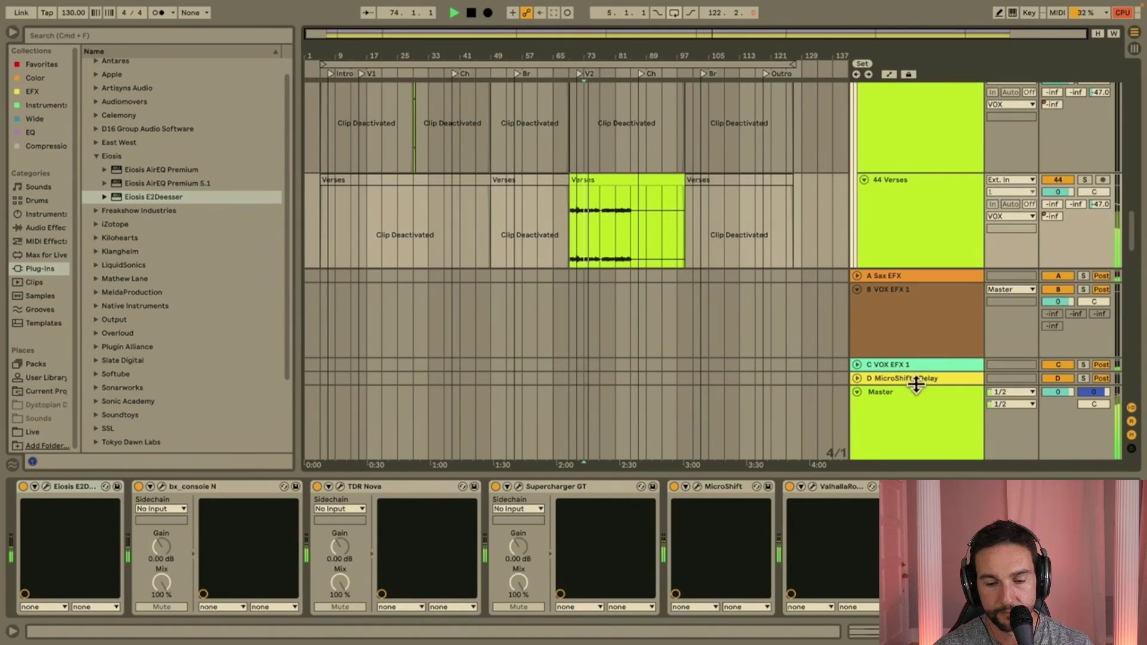
{"action": "scroll", "coordinate": [922, 170], "scroll_direction": "down", "scroll_amount": 2}
{"action": "scroll", "coordinate": [921, 167], "scroll_direction": "down", "scroll_amount": 2}
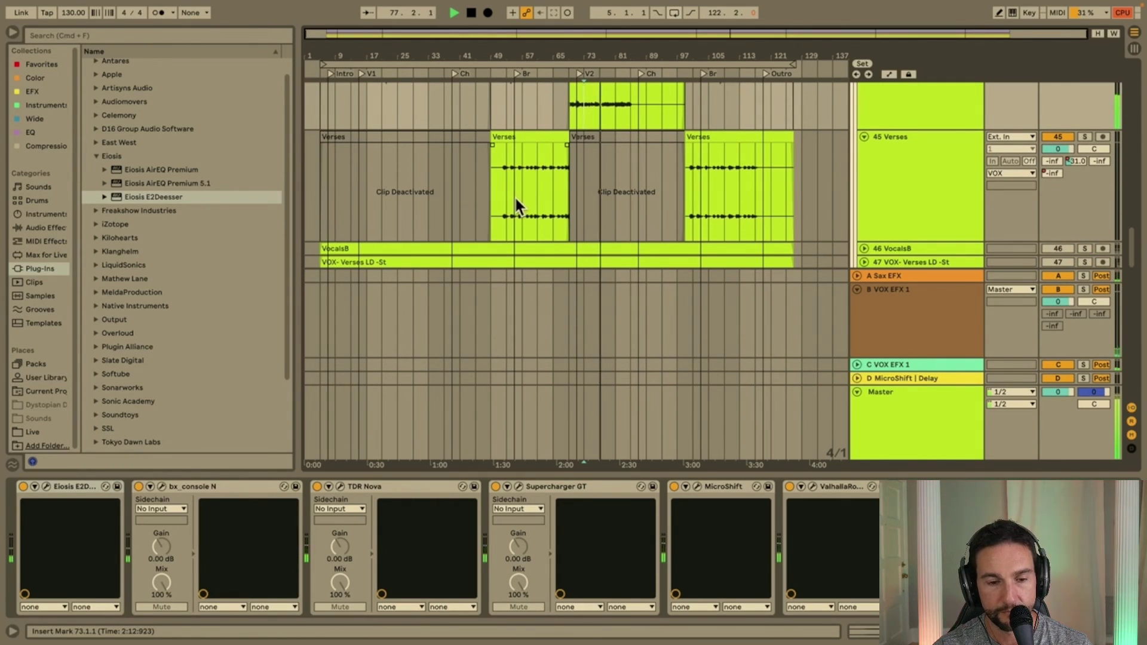
{"action": "key", "text": "space"}
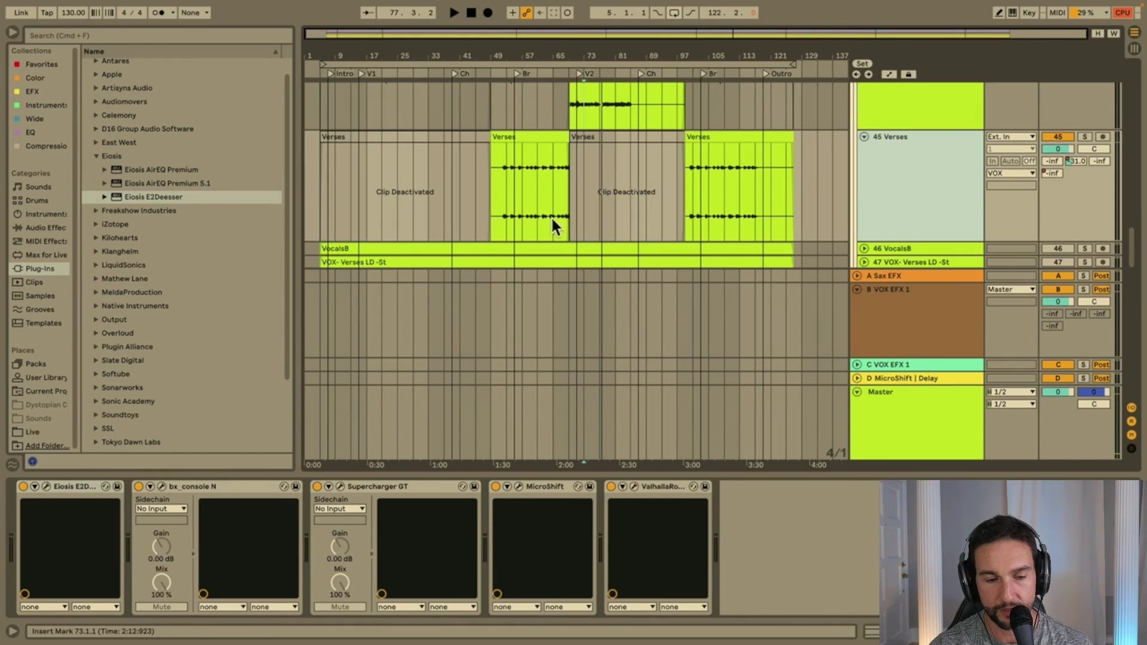
Play the bridge clip on 45 Verses from bar 53 and review the track's device chain.
{"action": "left_click", "coordinate": [508, 210]}
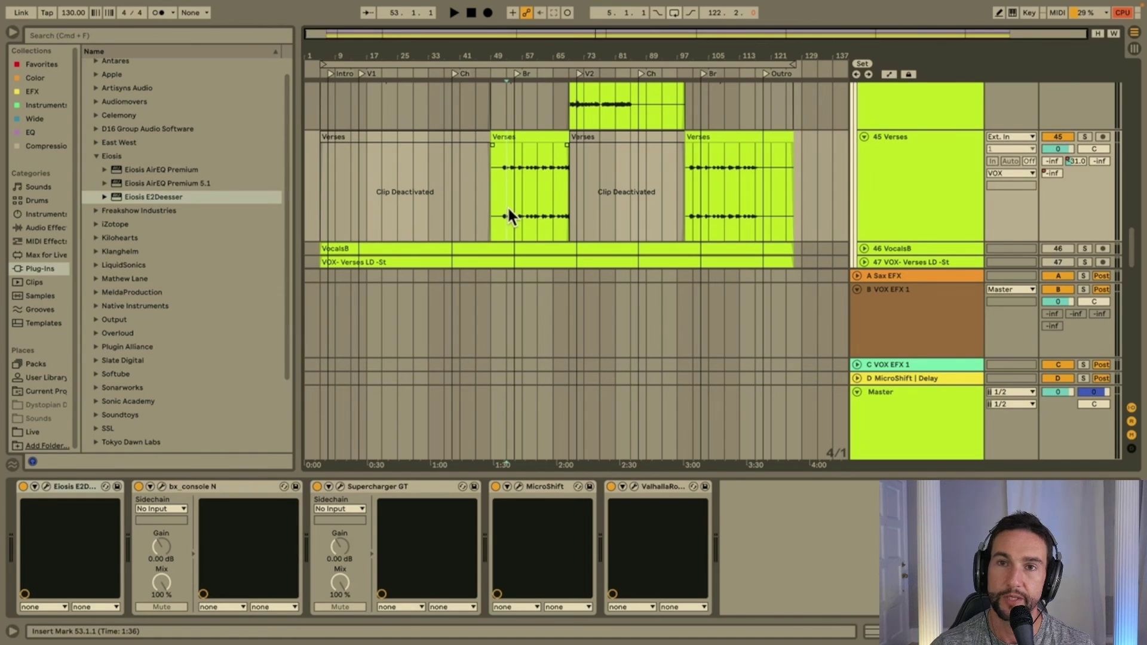
{"action": "key", "text": "space"}
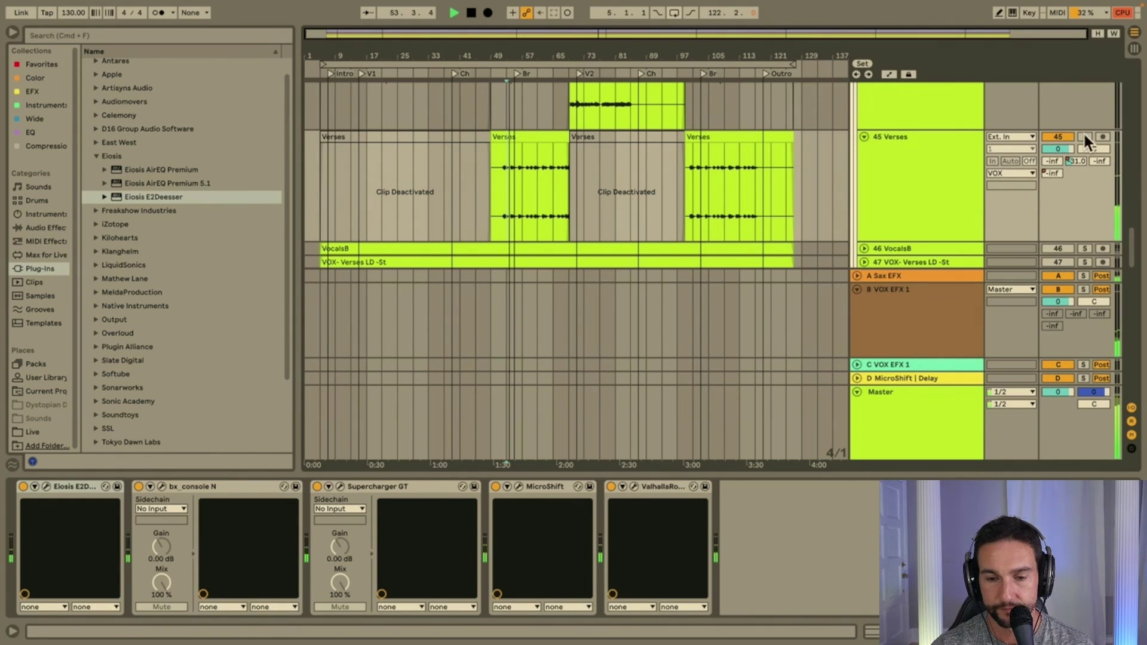
{"action": "left_click", "coordinate": [946, 148]}
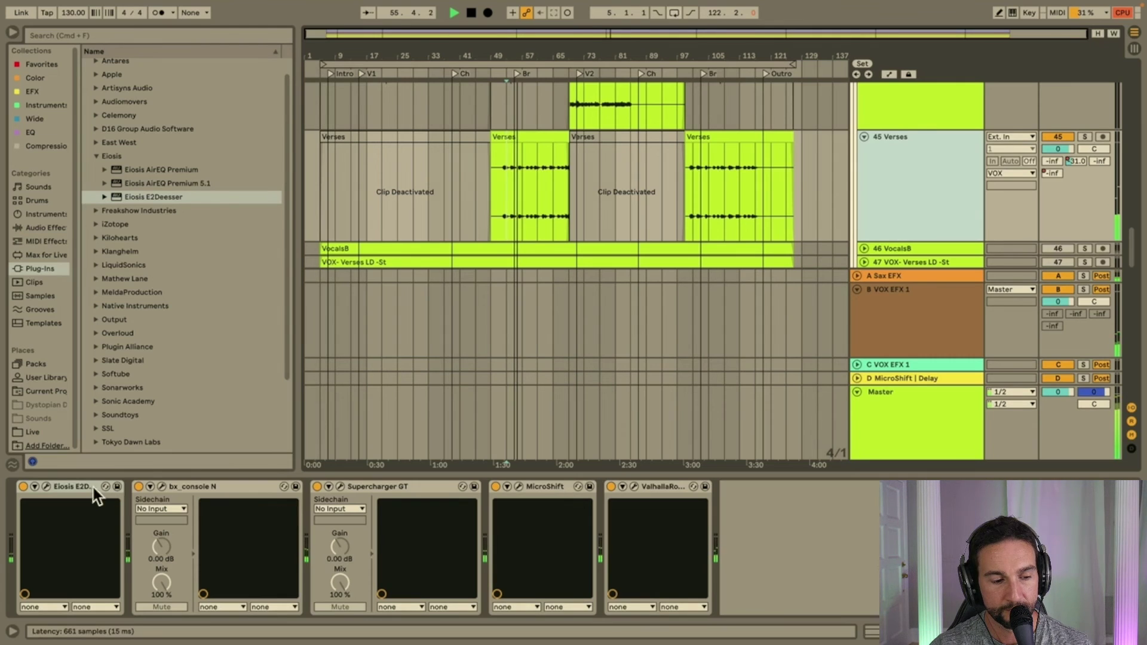
{"action": "scroll", "coordinate": [930, 179], "scroll_direction": "down", "scroll_amount": 2}
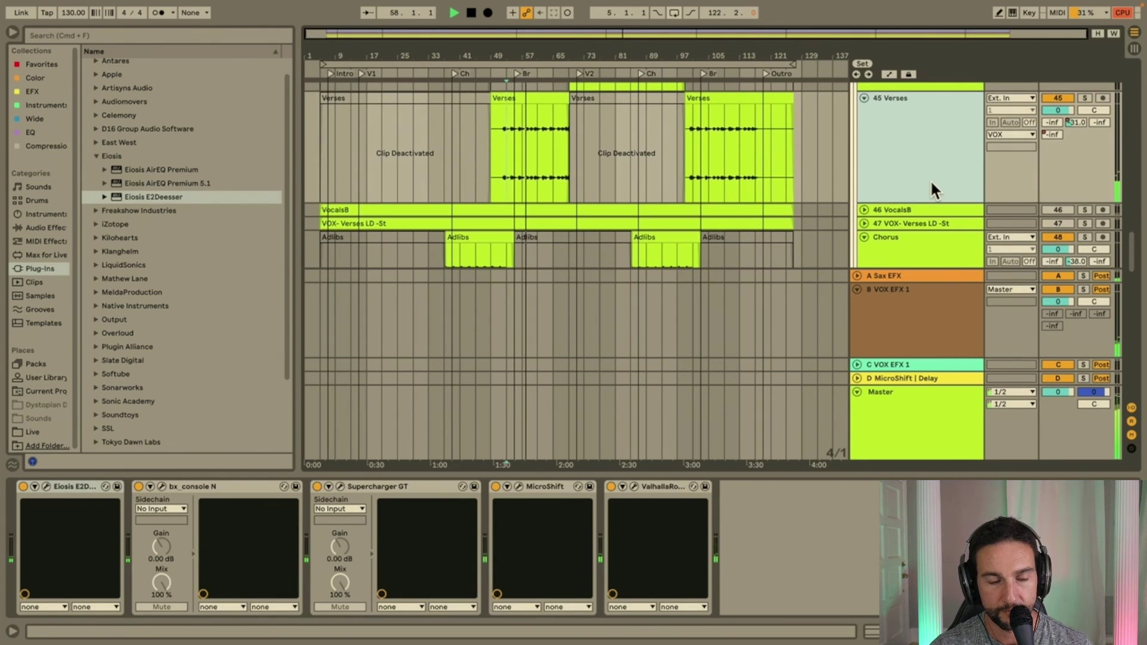
{"action": "key", "text": "space"}
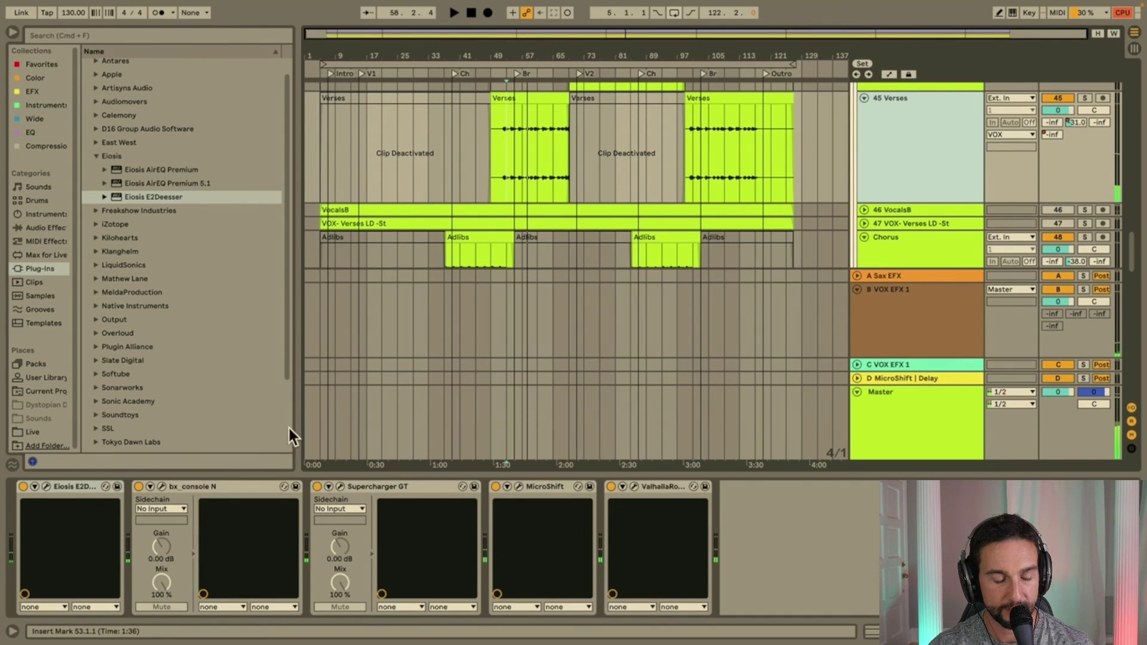
Review the Chorus track's device chain and the clips on Chorus and 49 Adlibs.
{"action": "scroll", "coordinate": [915, 222], "scroll_direction": "down", "scroll_amount": 2}
{"action": "scroll", "coordinate": [915, 221], "scroll_direction": "down", "scroll_amount": 5}
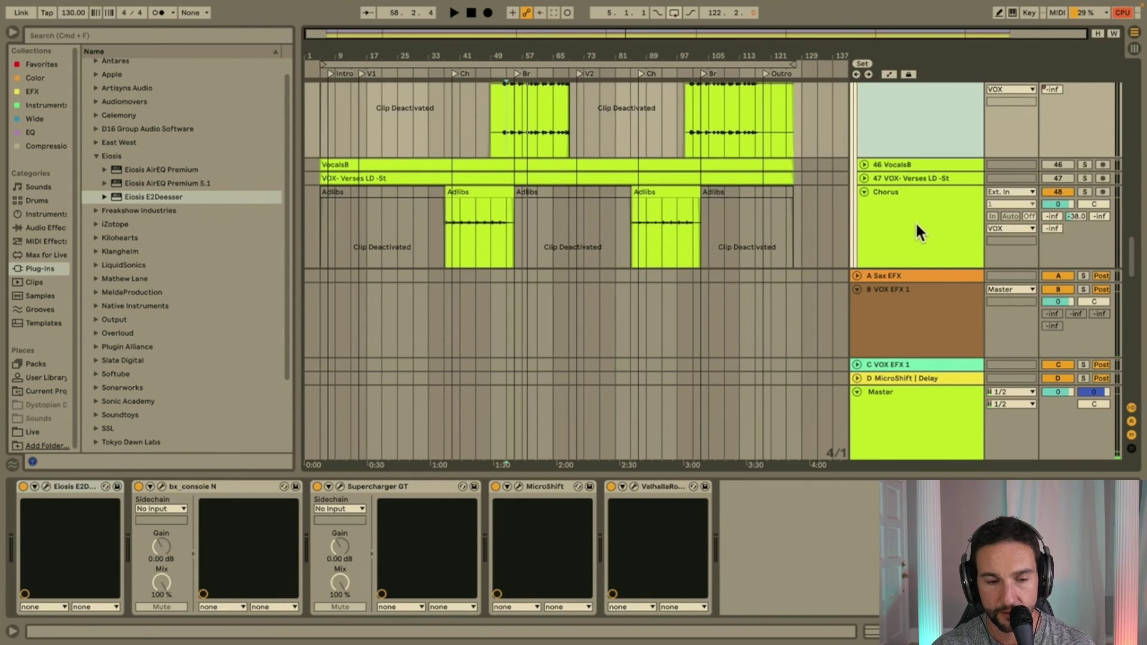
{"action": "left_click", "coordinate": [913, 178]}
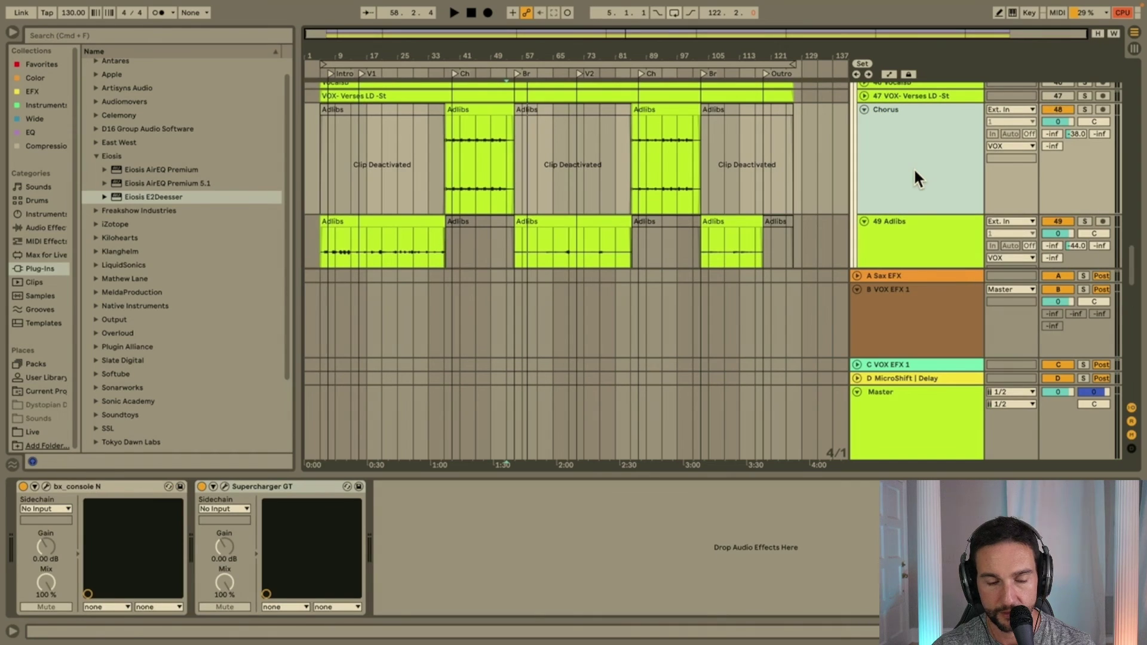
{"action": "scroll", "coordinate": [574, 199], "scroll_direction": "down", "scroll_amount": 2}
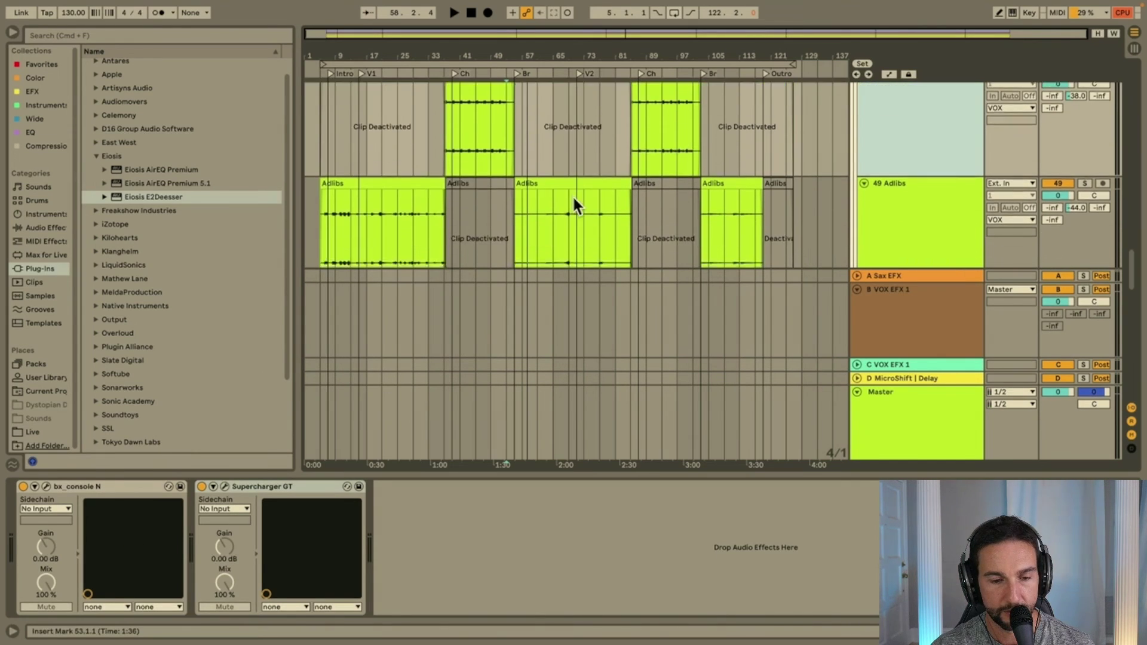
Review the device chain of 44 Verses at bar 73 and its clips alongside 45 Verses.
{"action": "scroll", "coordinate": [573, 195], "scroll_direction": "up", "scroll_amount": 10}
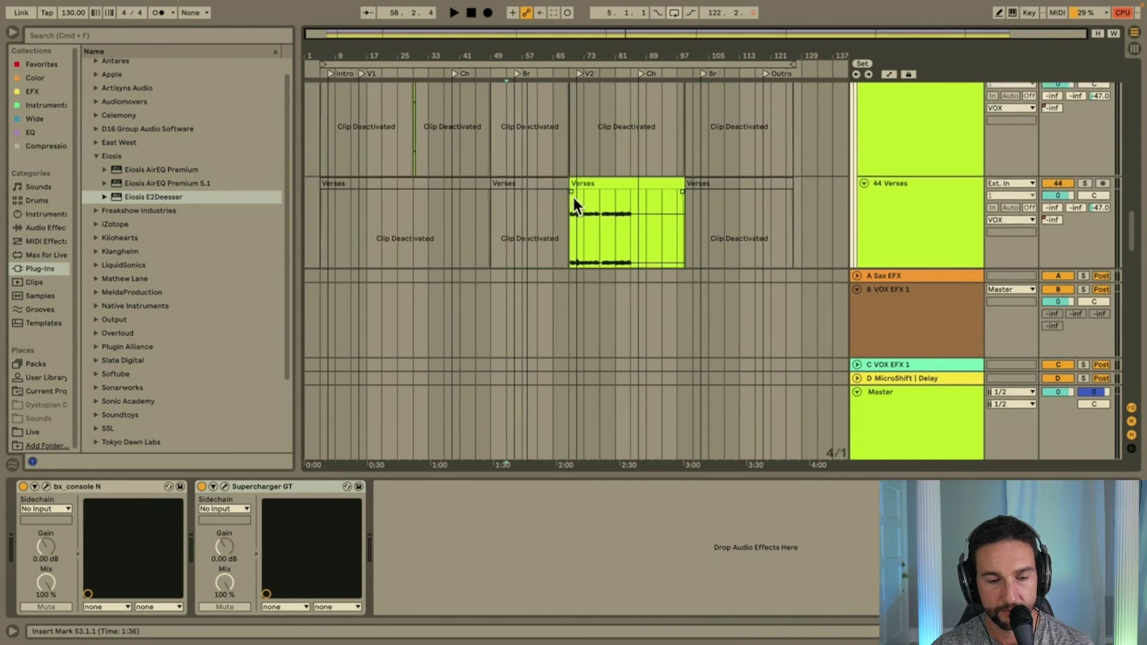
{"action": "scroll", "coordinate": [572, 195], "scroll_direction": "down", "scroll_amount": 4}
{"action": "left_click", "coordinate": [586, 187]}
{"action": "key", "text": "plus"}
{"action": "key", "text": "plus"}
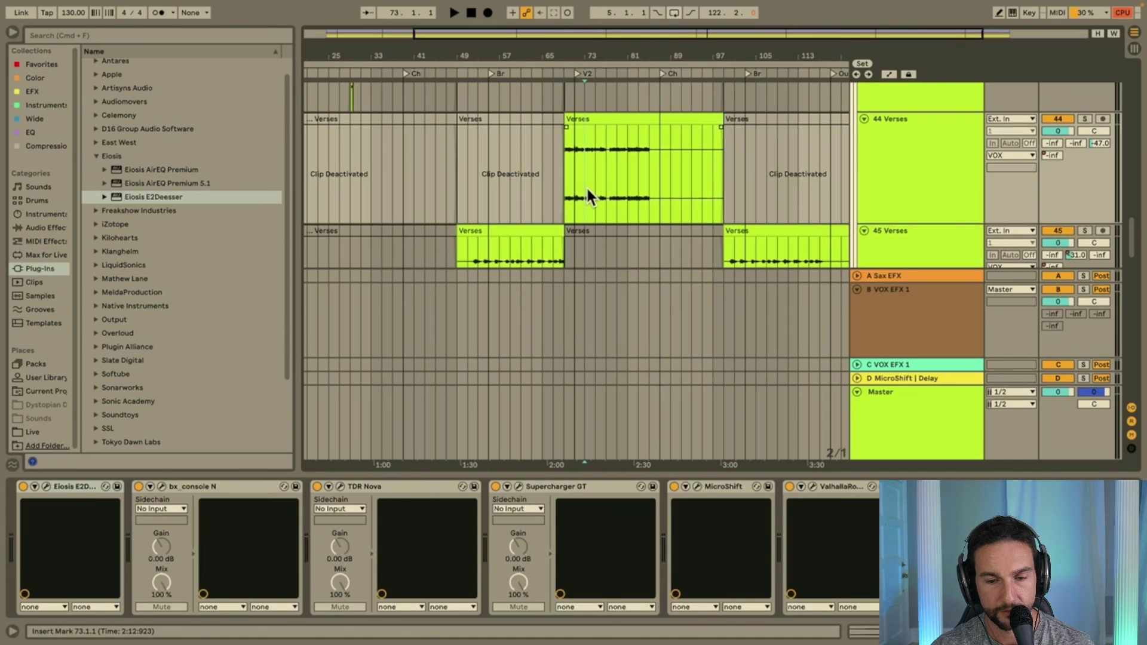
{"action": "scroll", "coordinate": [587, 189], "scroll_direction": "up", "scroll_amount": 11}
{"action": "scroll", "coordinate": [588, 188], "scroll_direction": "down", "scroll_amount": 14}
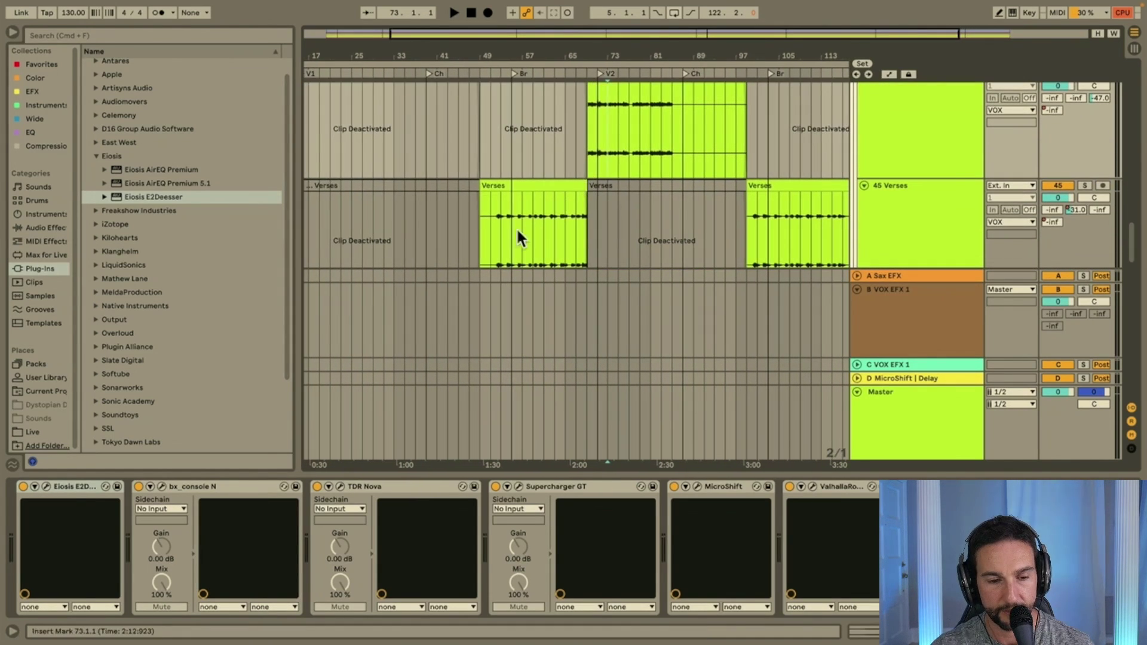
Play 45 Verses from bar 55, first soloed and after that within the full mix.
{"action": "left_click", "coordinate": [520, 236]}
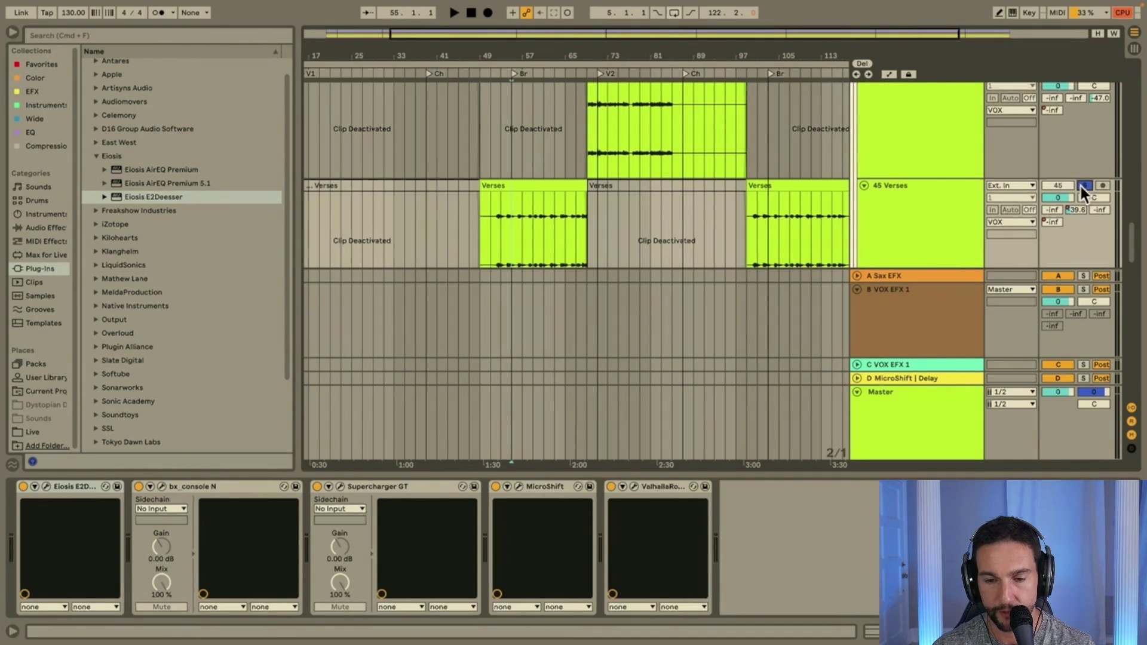
{"action": "key", "text": "space"}
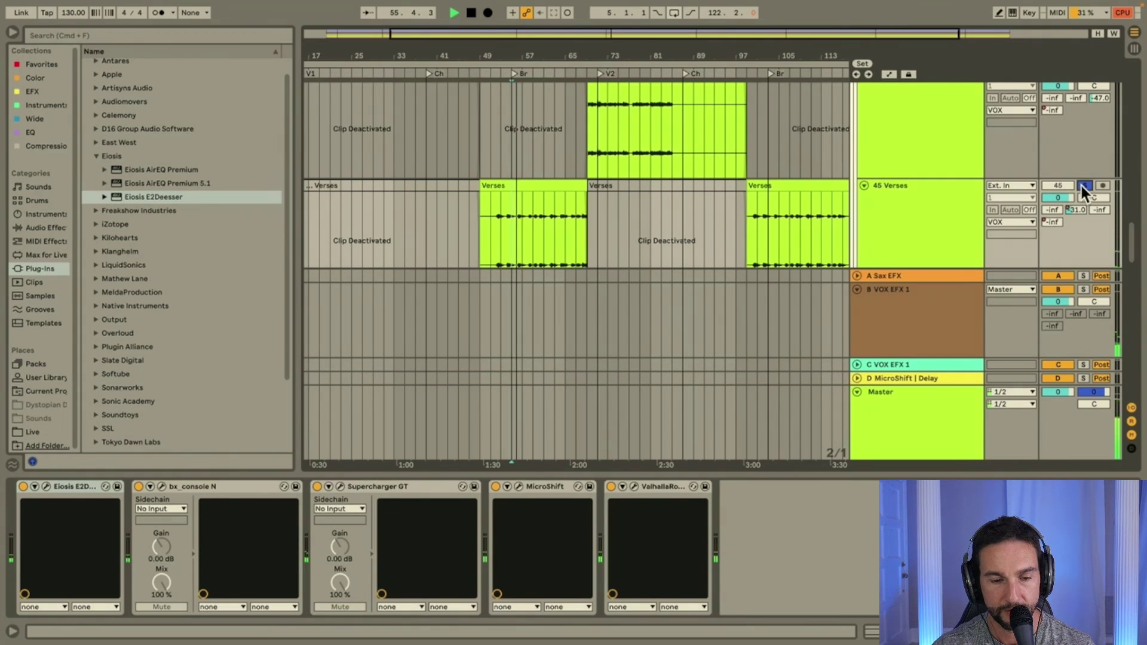
{"action": "left_click", "coordinate": [1082, 186]}
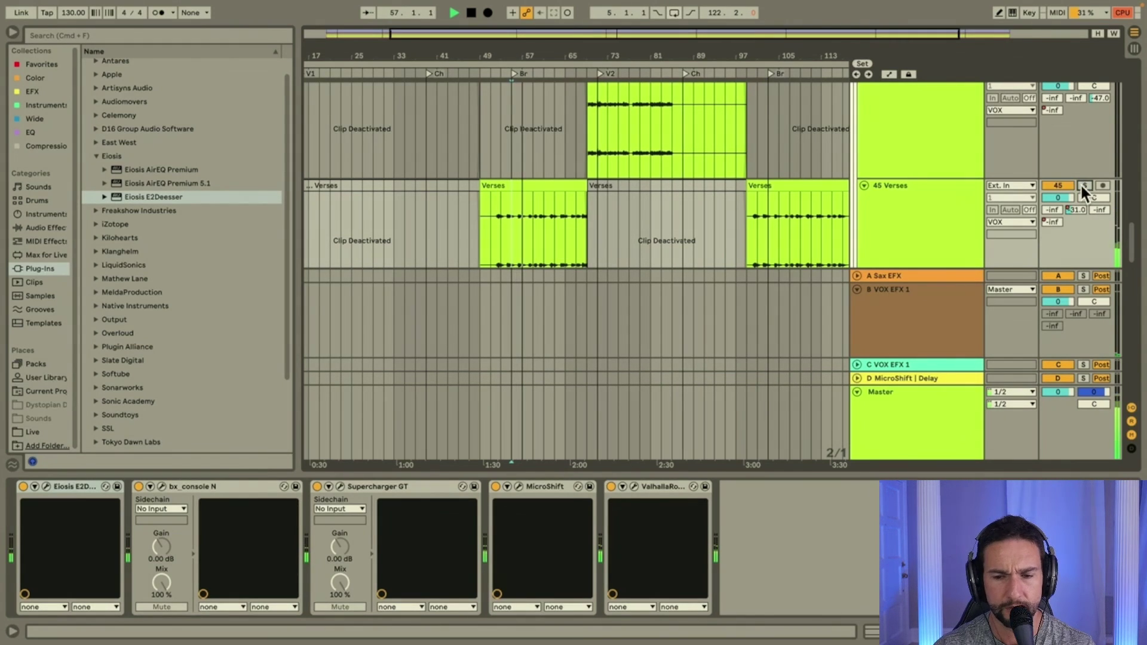
{"action": "scroll", "coordinate": [912, 219], "scroll_direction": "down", "scroll_amount": 2}
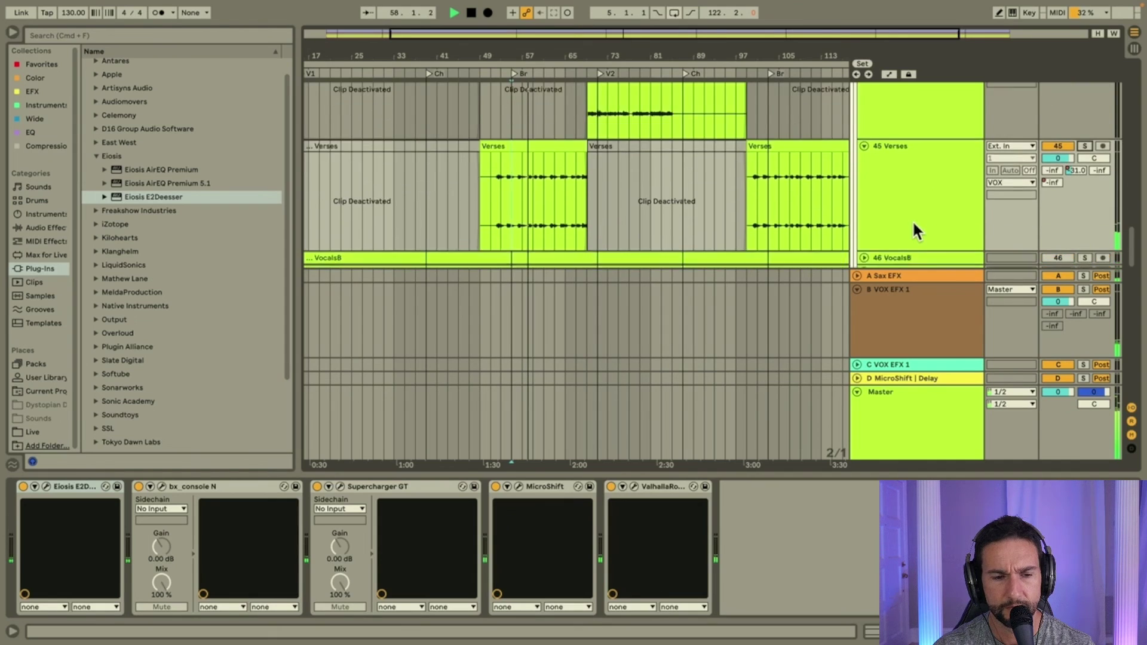
{"action": "scroll", "coordinate": [912, 220], "scroll_direction": "down", "scroll_amount": 3}
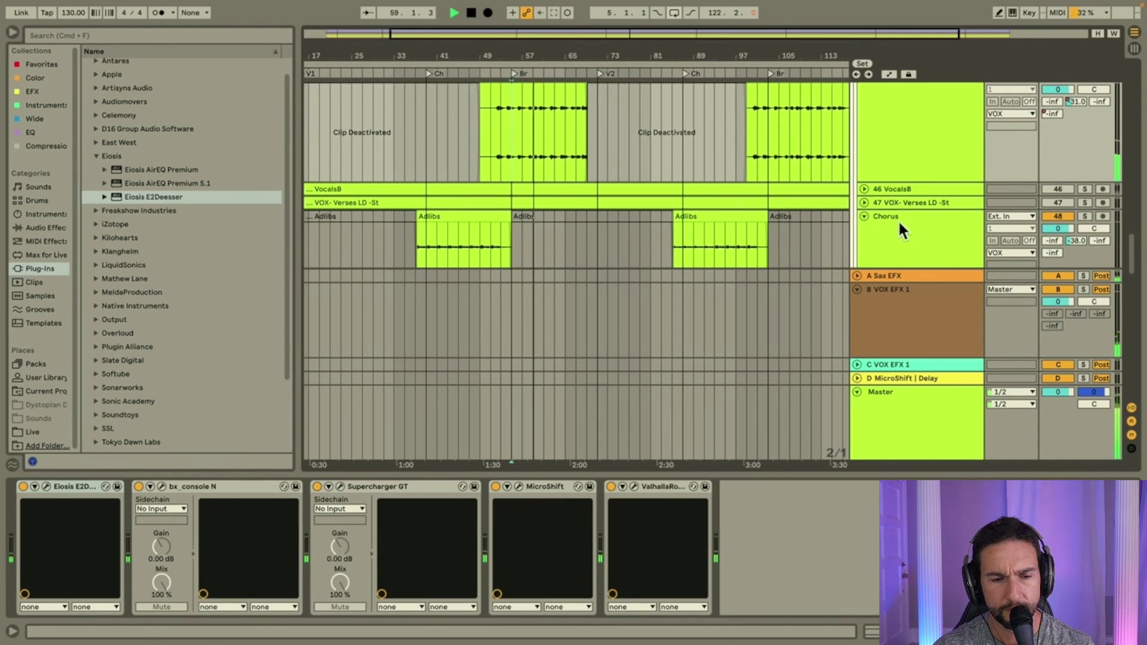
{"action": "left_click", "coordinate": [517, 190]}
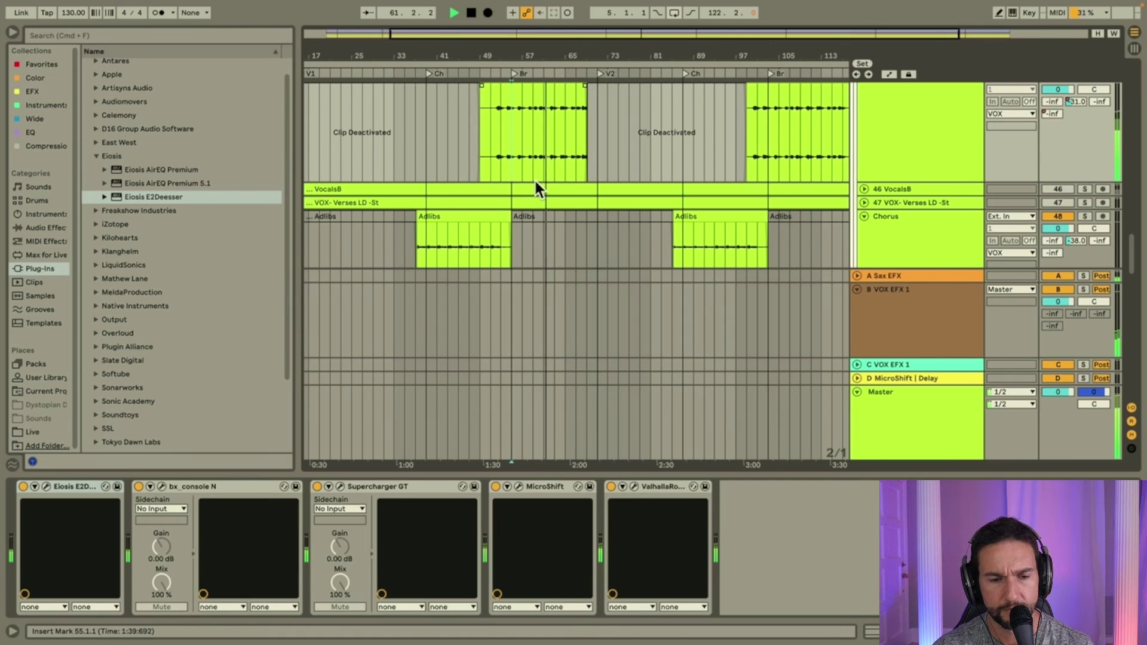
{"action": "left_click", "coordinate": [893, 116]}
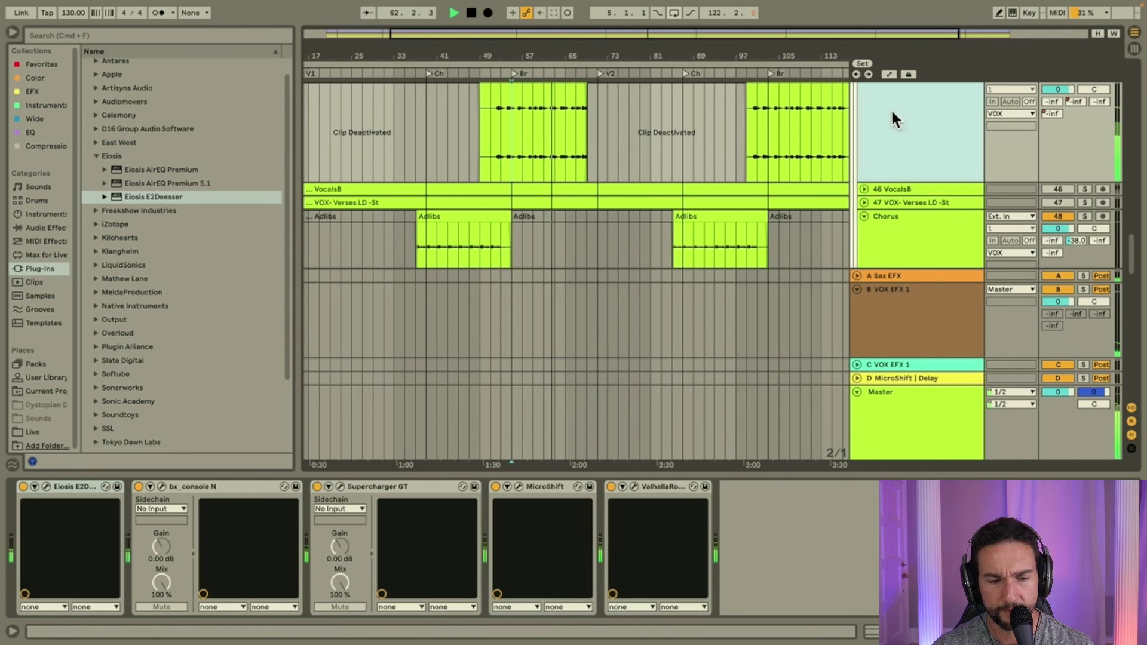
Check the Eiosis E2Deesser, bx_console N, Supercharger GT and ValhallaRoom devices on 45 Verses with playback stopped.
{"action": "left_click", "coordinate": [73, 487]}
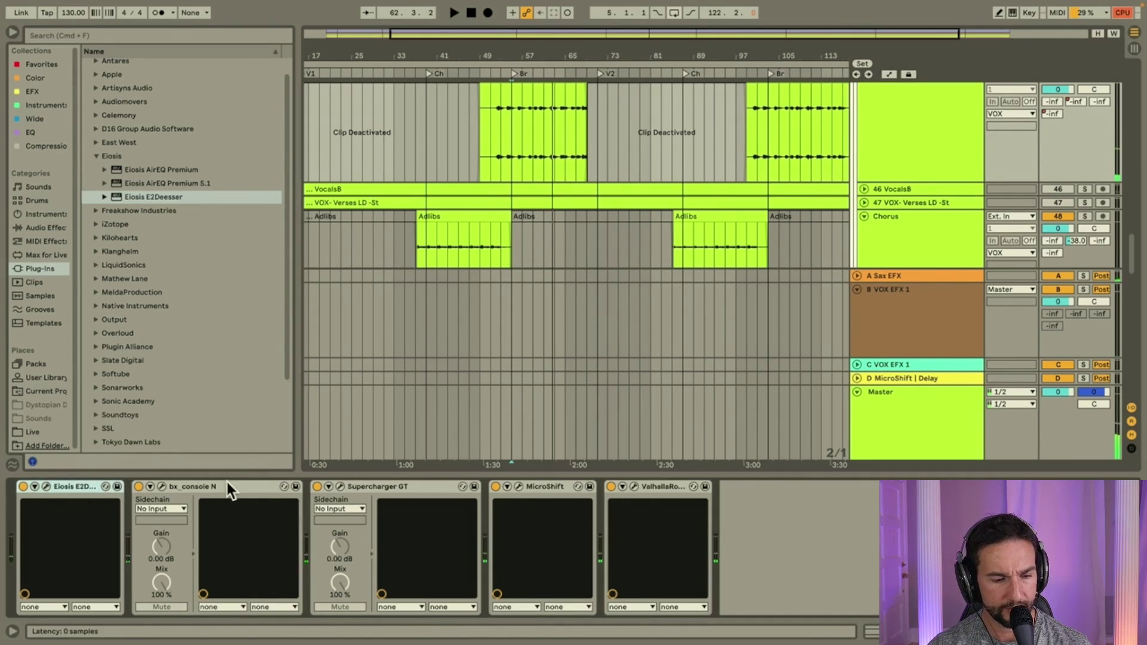
{"action": "left_click", "coordinate": [228, 486]}
{"action": "left_click", "coordinate": [439, 485]}
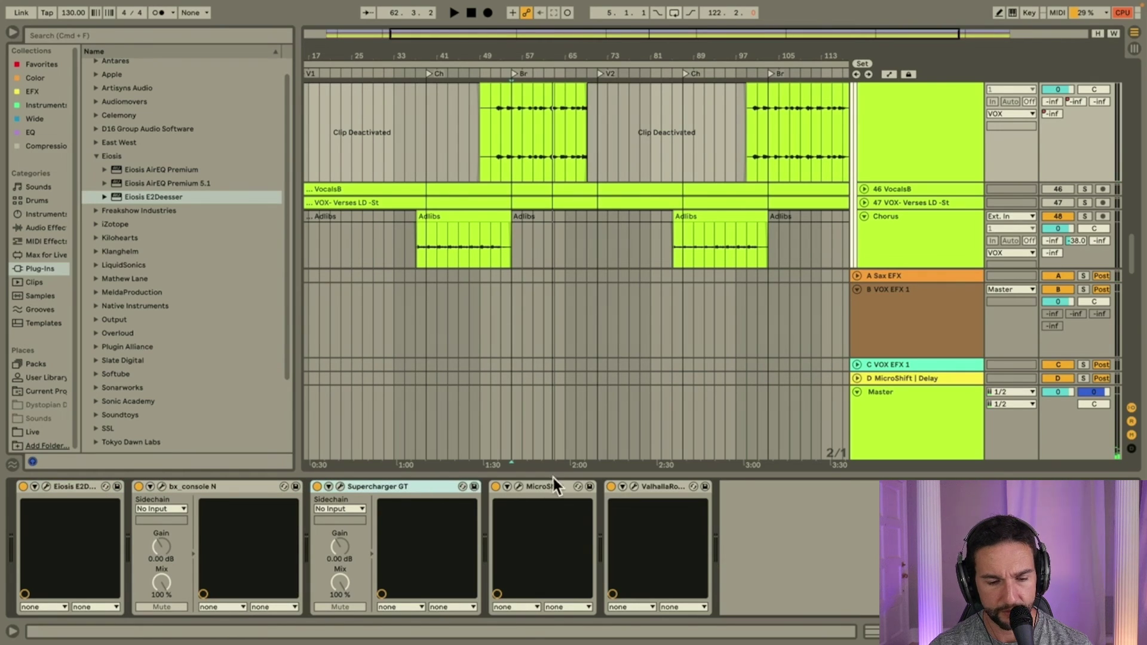
{"action": "left_click", "coordinate": [658, 486]}
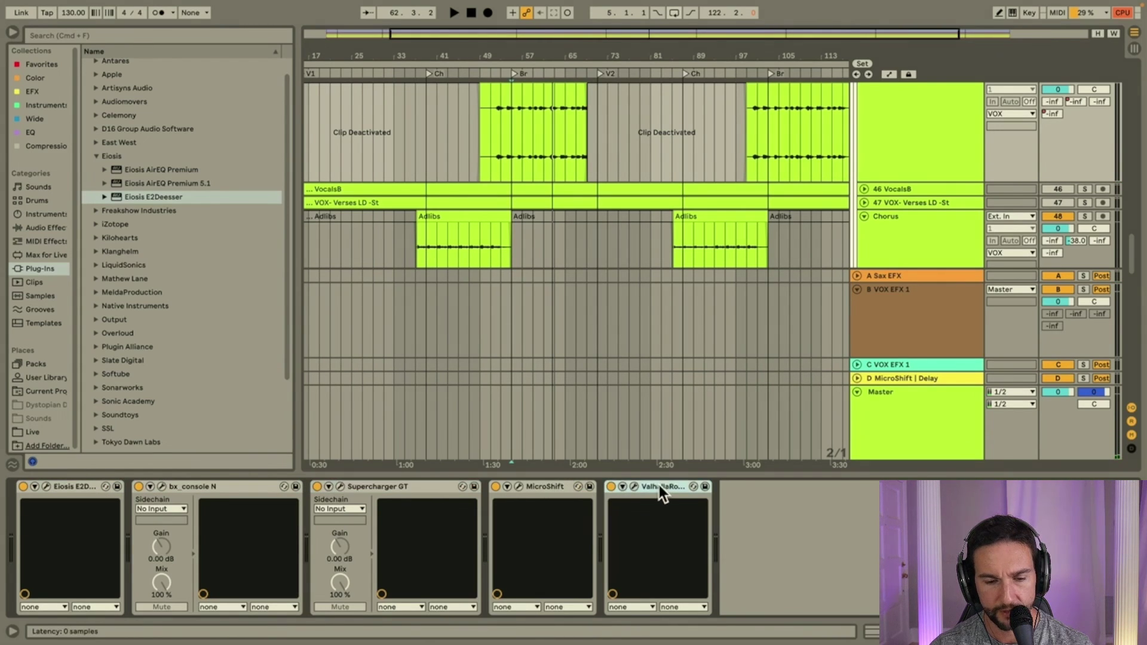
Select the Chorus track to check its devices and look through the remaining vocal tracks down to VOX FX.
{"action": "scroll", "coordinate": [937, 203], "scroll_direction": "down", "scroll_amount": 3}
{"action": "left_click", "coordinate": [937, 202]}
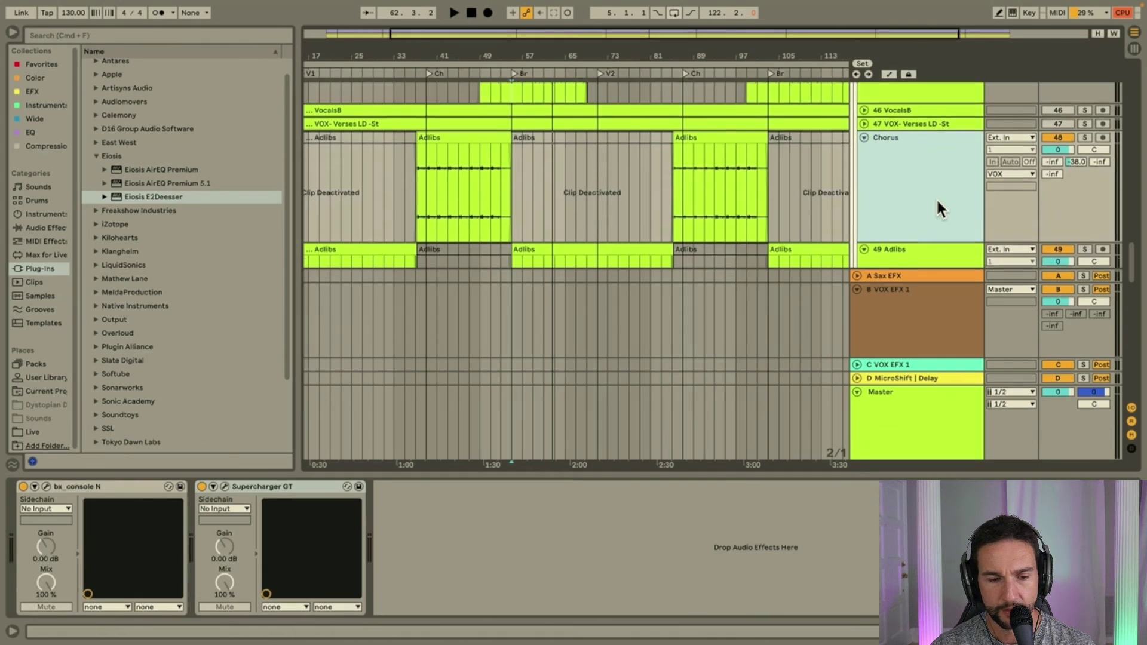
{"action": "scroll", "coordinate": [937, 199], "scroll_direction": "down", "scroll_amount": 15}
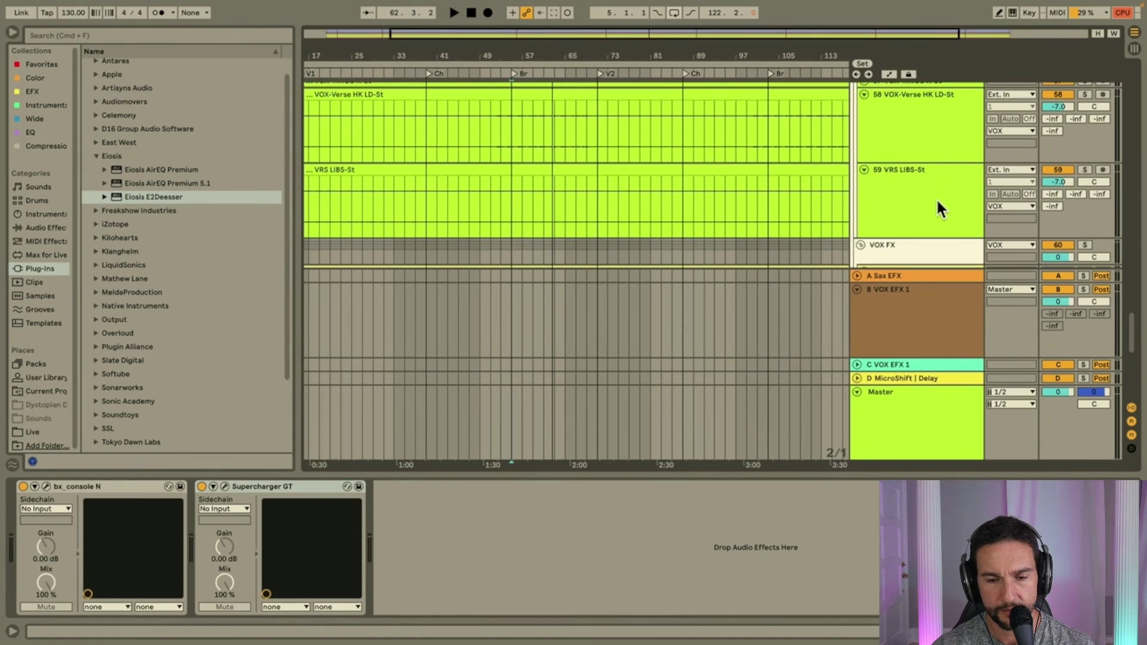
Solo the 61 Mirrors - Vox-St track and play it from bar 29.
{"action": "scroll", "coordinate": [937, 201], "scroll_direction": "down", "scroll_amount": 5}
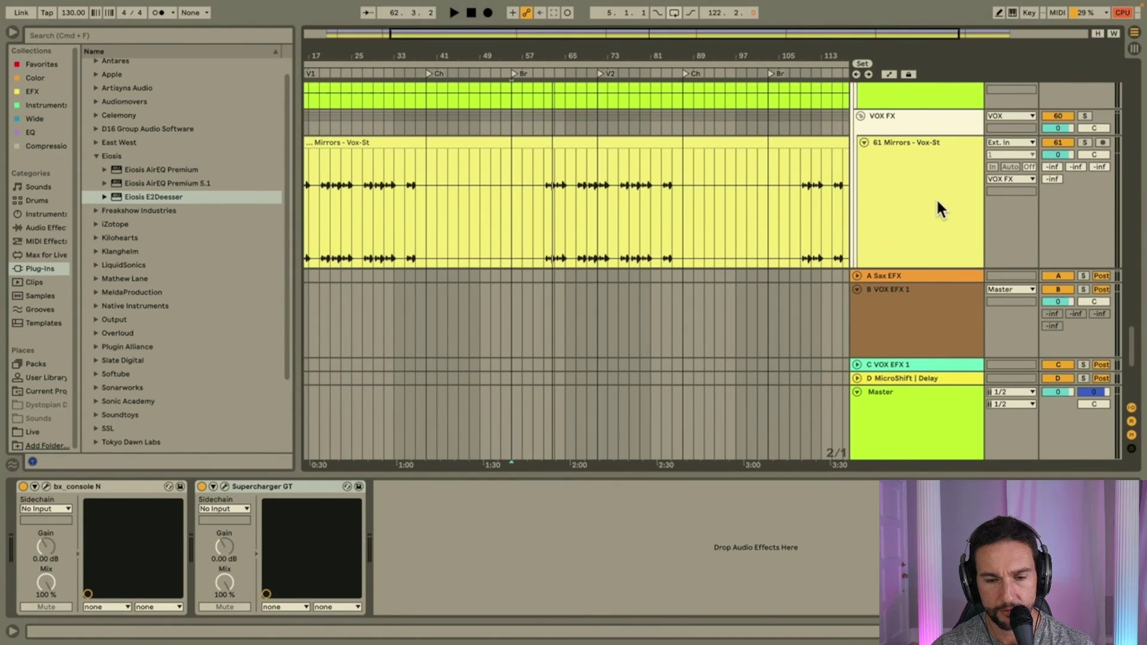
{"action": "left_click", "coordinate": [937, 201]}
{"action": "scroll", "coordinate": [918, 217], "scroll_direction": "down", "scroll_amount": 2}
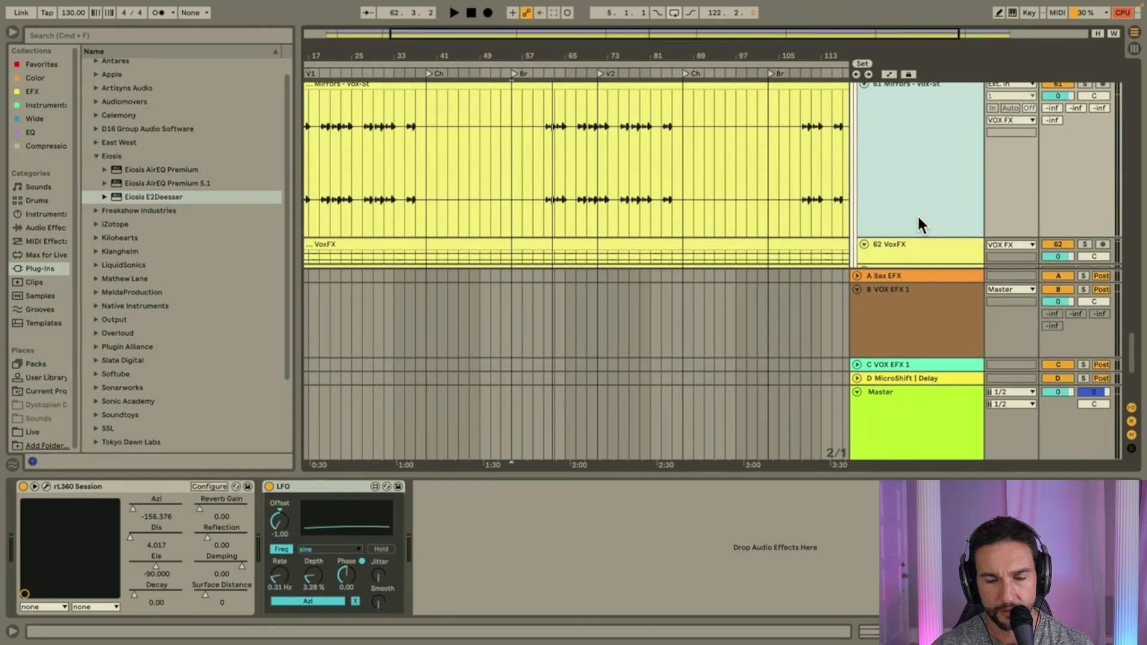
{"action": "scroll", "coordinate": [917, 214], "scroll_direction": "up", "scroll_amount": 2}
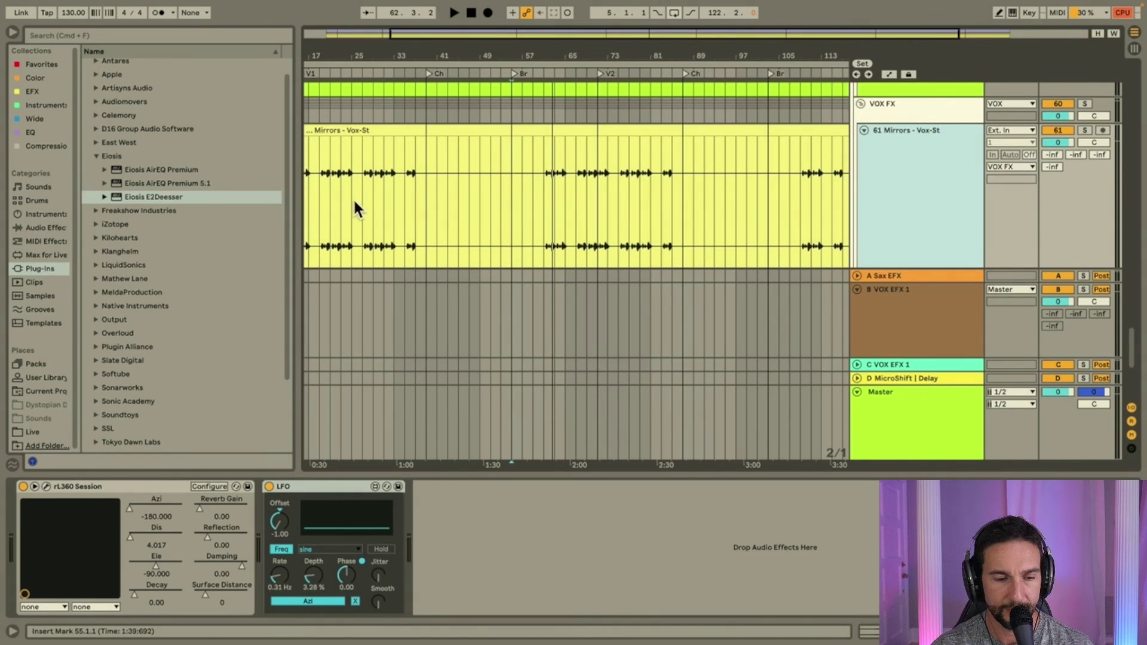
{"action": "left_click", "coordinate": [372, 215]}
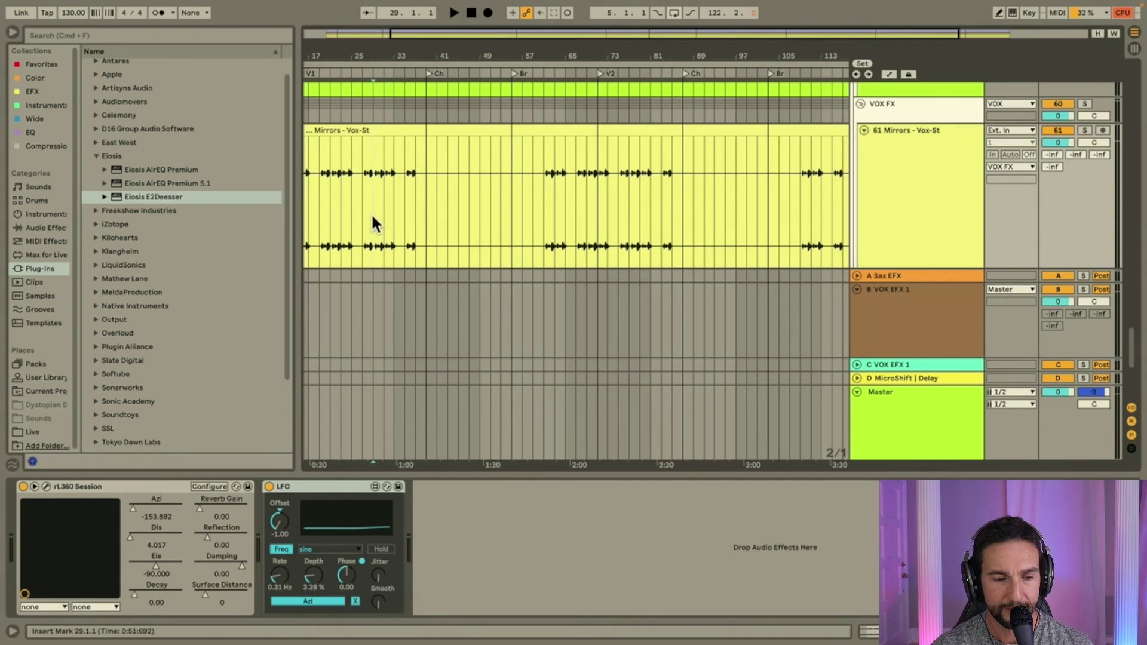
{"action": "left_click", "coordinate": [1085, 130]}
{"action": "key", "text": "space"}
{"action": "left_click", "coordinate": [1063, 130]}
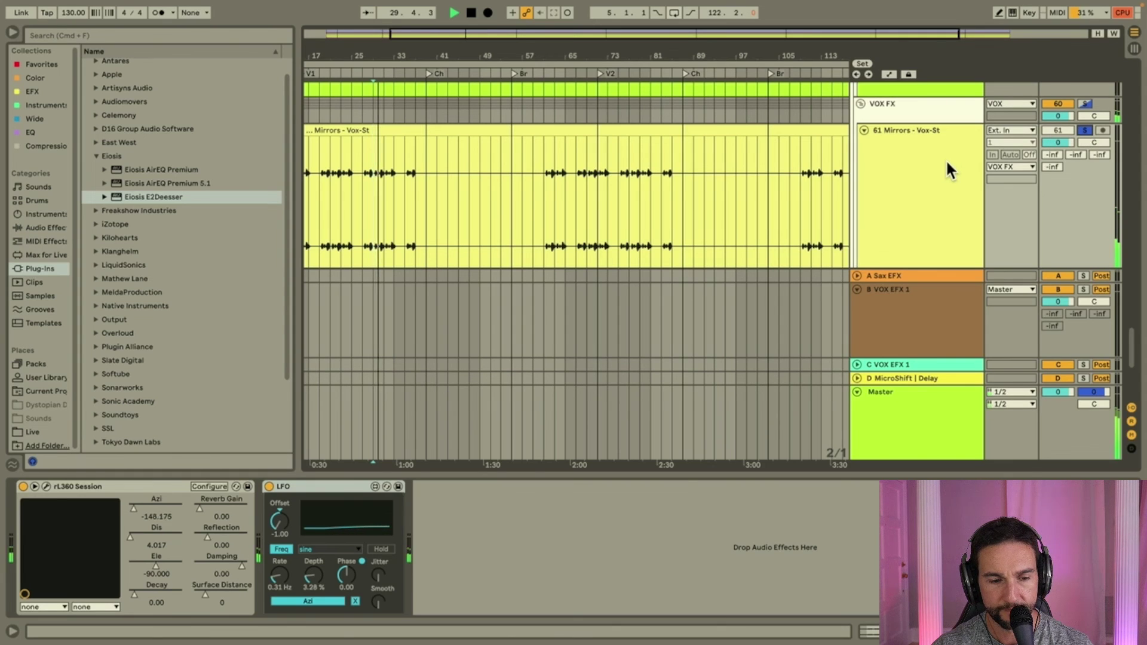
Examine the rL360 Session plug-in on 61 Mirrors - Vox-St during playback, then stop and unsolo the track.
{"action": "left_click", "coordinate": [932, 165]}
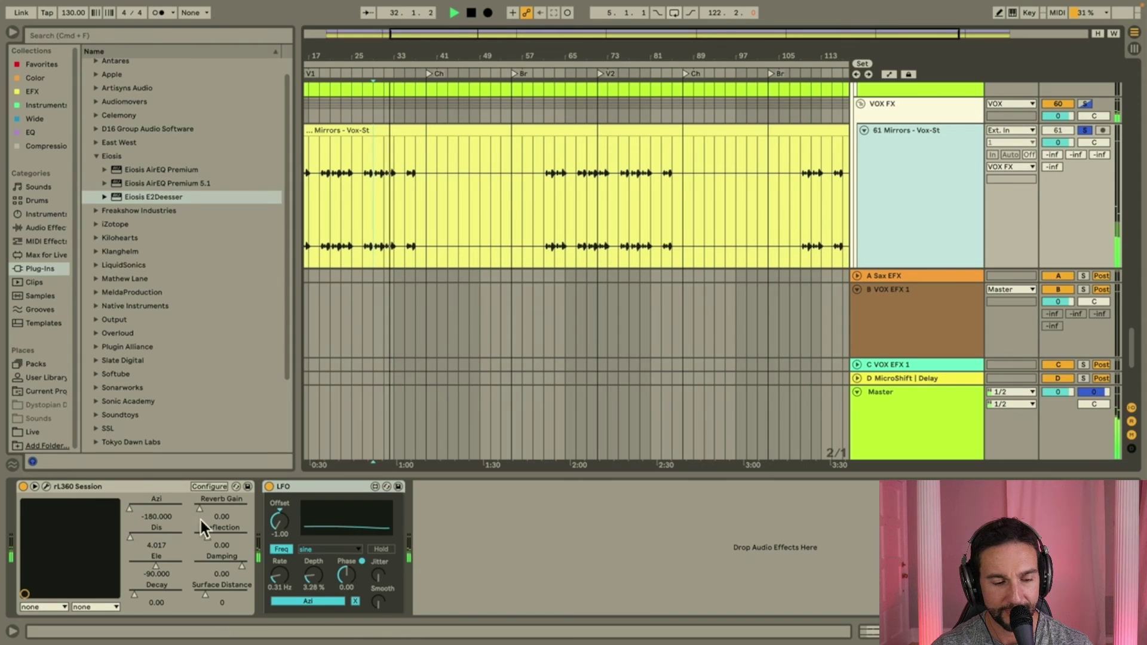
{"action": "left_click", "coordinate": [46, 487]}
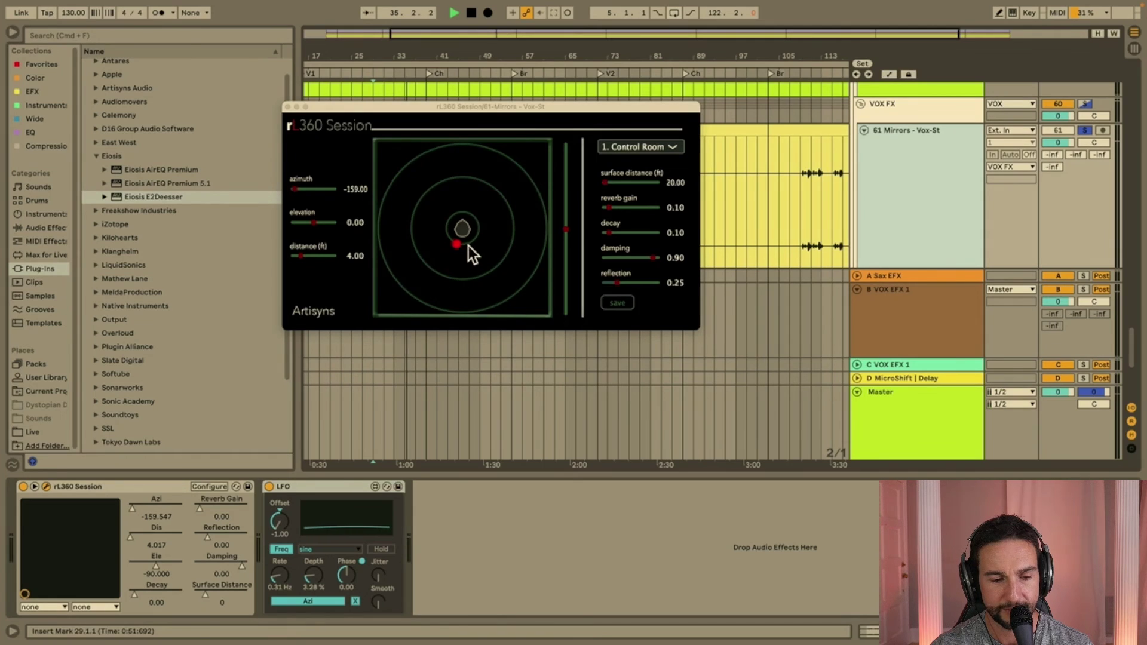
{"action": "key", "text": "space"}
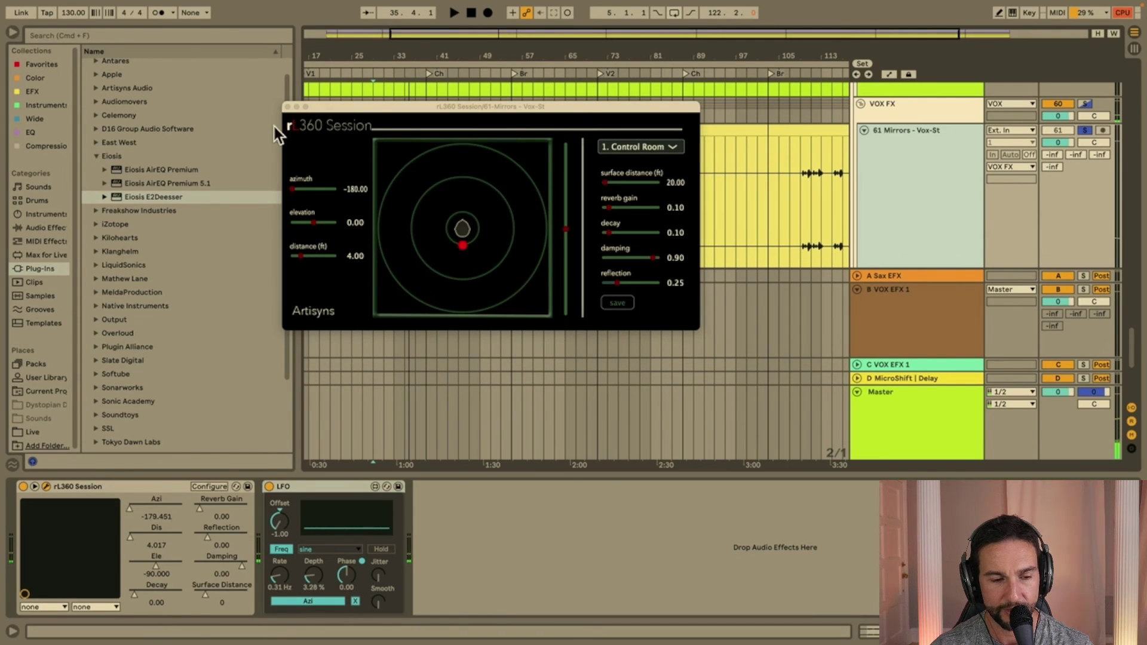
{"action": "left_click", "coordinate": [288, 107]}
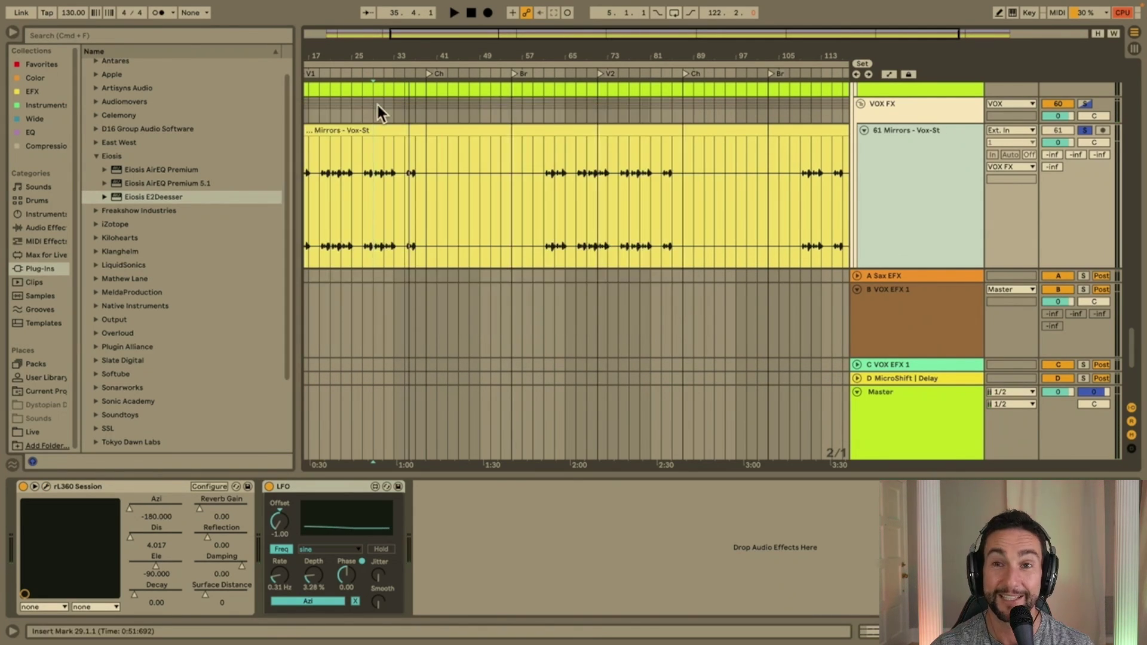
{"action": "left_click", "coordinate": [1084, 131]}
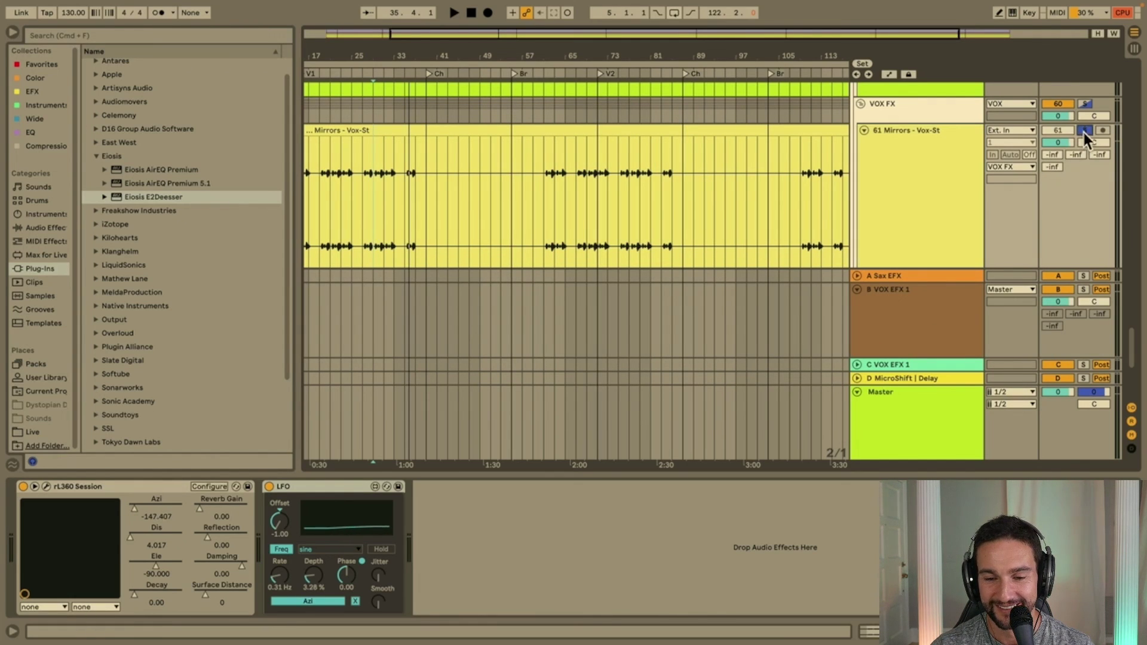
Fold the VOX FX group and select the Master track to show its devices.
{"action": "left_click", "coordinate": [890, 110]}
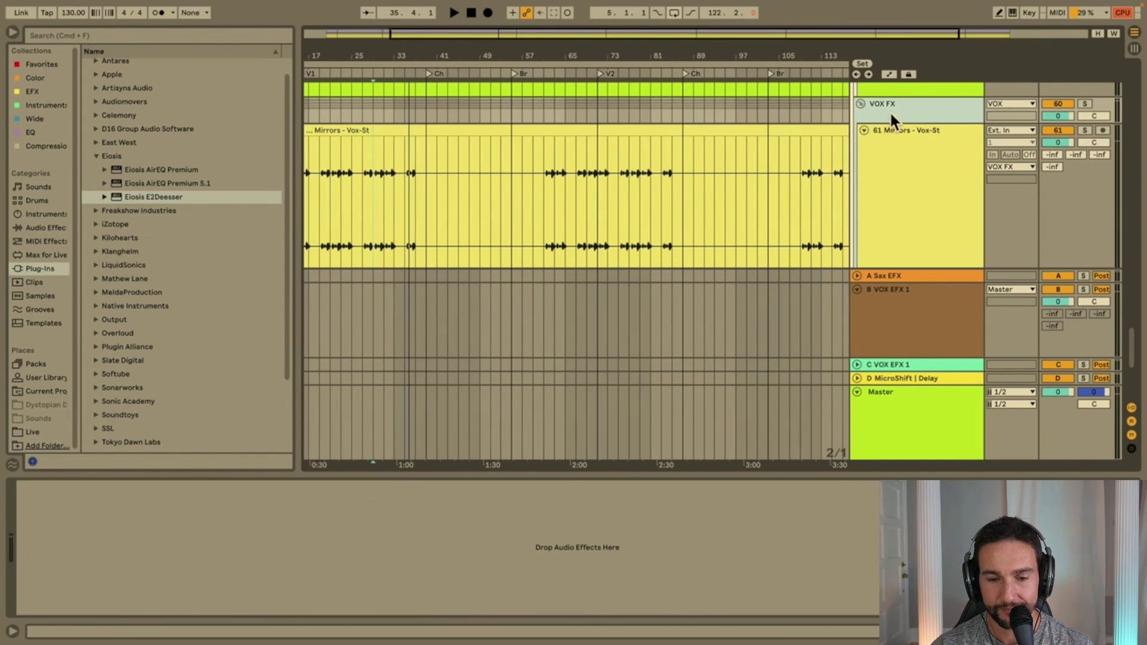
{"action": "left_click", "coordinate": [861, 103]}
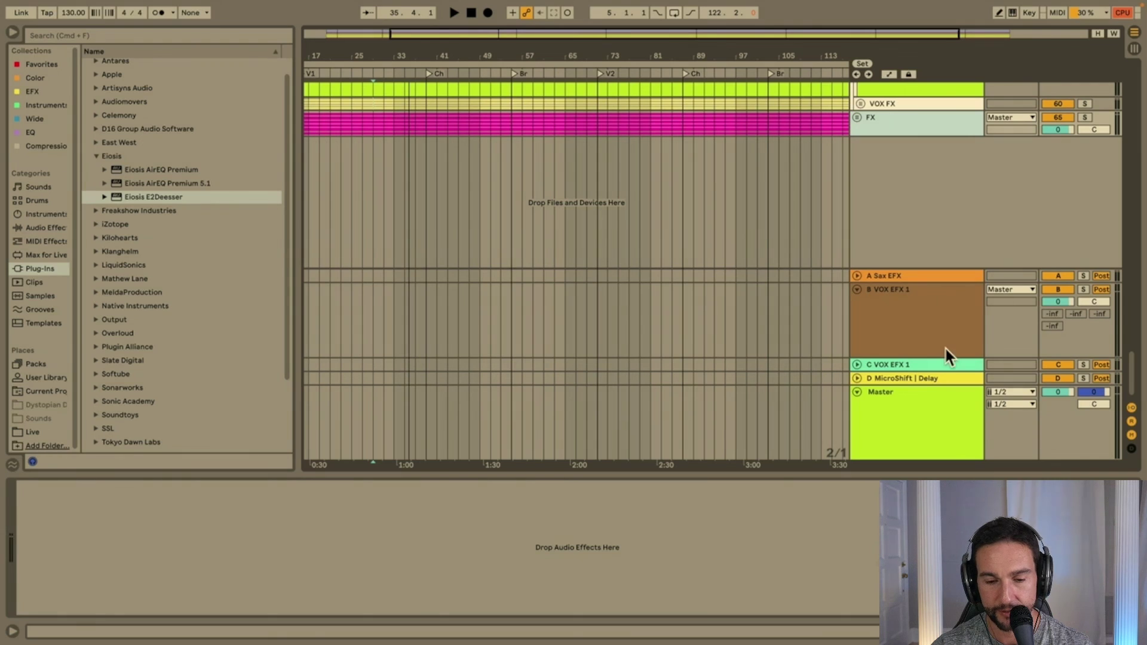
{"action": "left_click", "coordinate": [910, 422]}
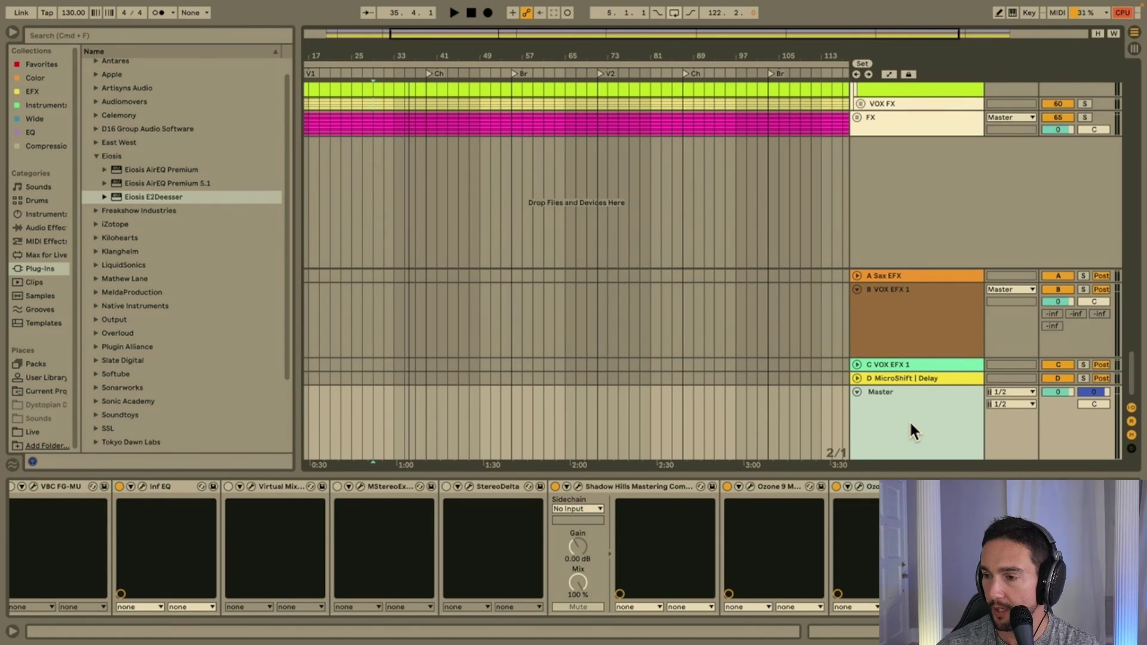
Look back over the tracks up to the horns and review the Master track's device chain from end to end.
{"action": "scroll", "coordinate": [887, 120], "scroll_direction": "up", "scroll_amount": 10}
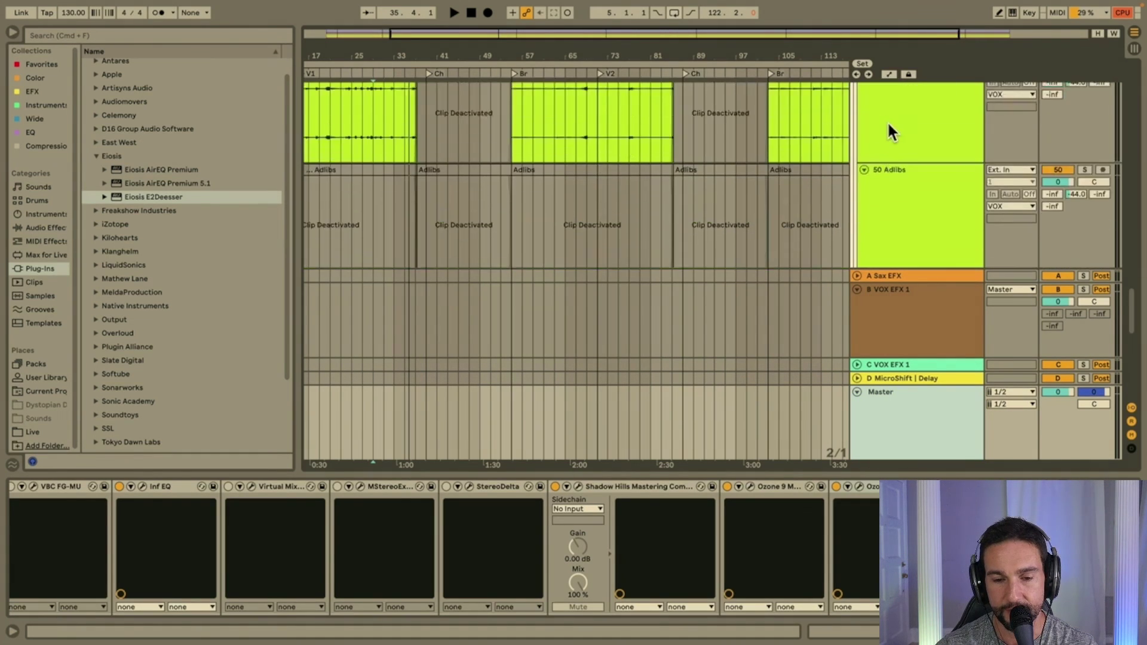
{"action": "scroll", "coordinate": [888, 127], "scroll_direction": "up", "scroll_amount": 5}
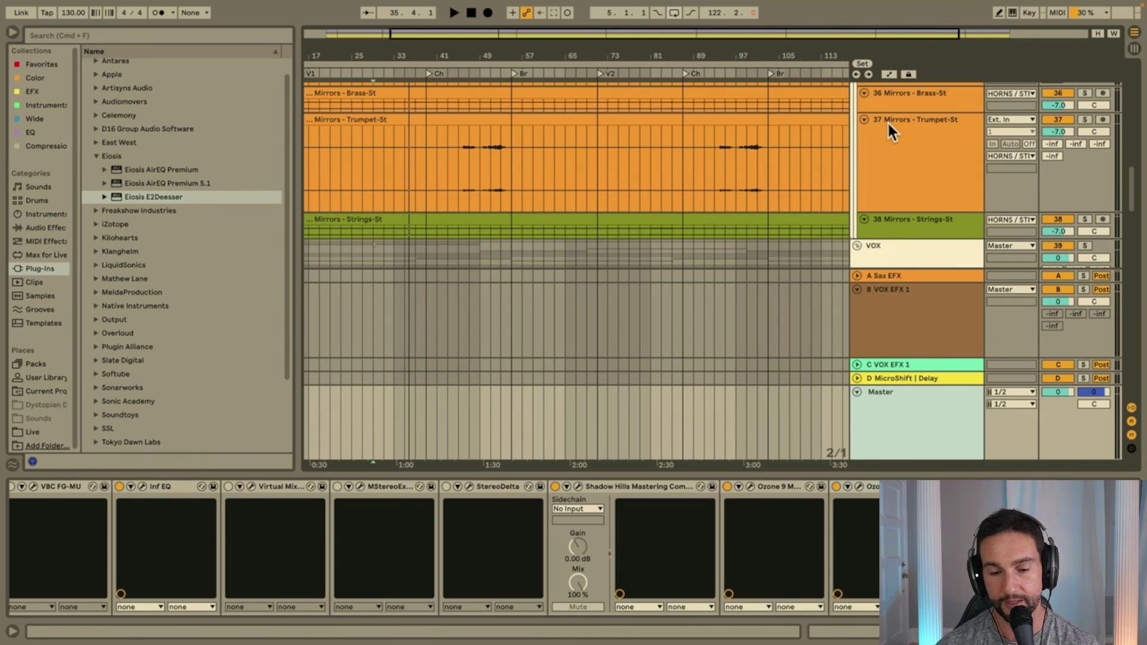
{"action": "left_click", "coordinate": [908, 377]}
{"action": "left_click", "coordinate": [900, 400]}
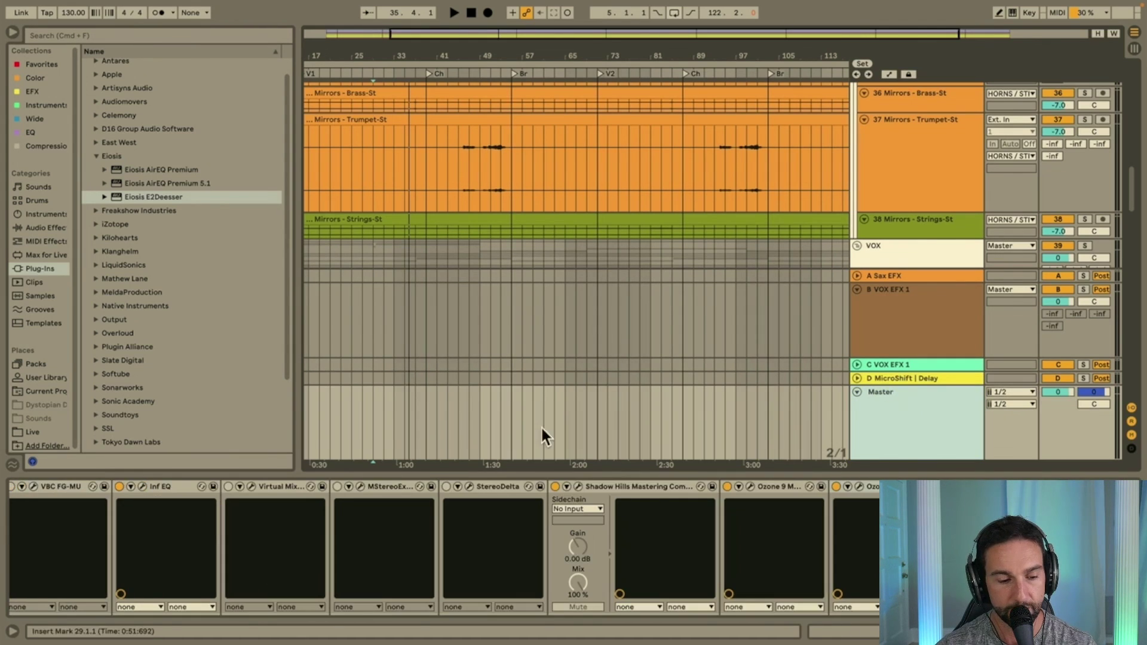
{"action": "left_click", "coordinate": [497, 536]}
{"action": "scroll", "coordinate": [496, 536], "scroll_direction": "left", "scroll_amount": 8}
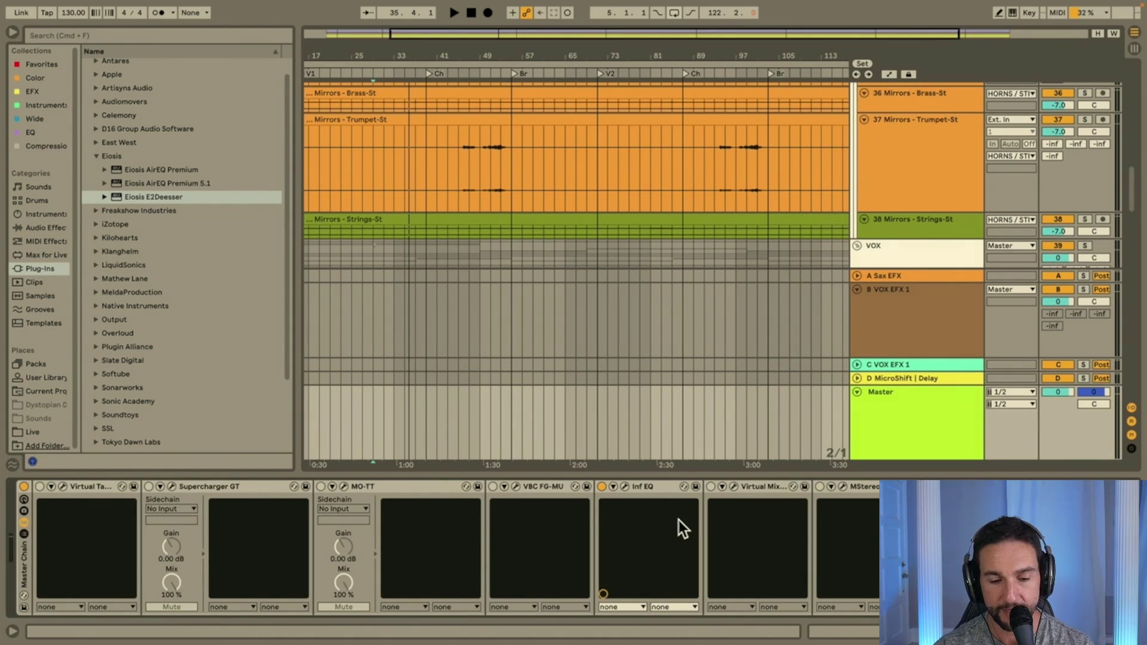
{"action": "scroll", "coordinate": [679, 521], "scroll_direction": "right", "scroll_amount": 8}
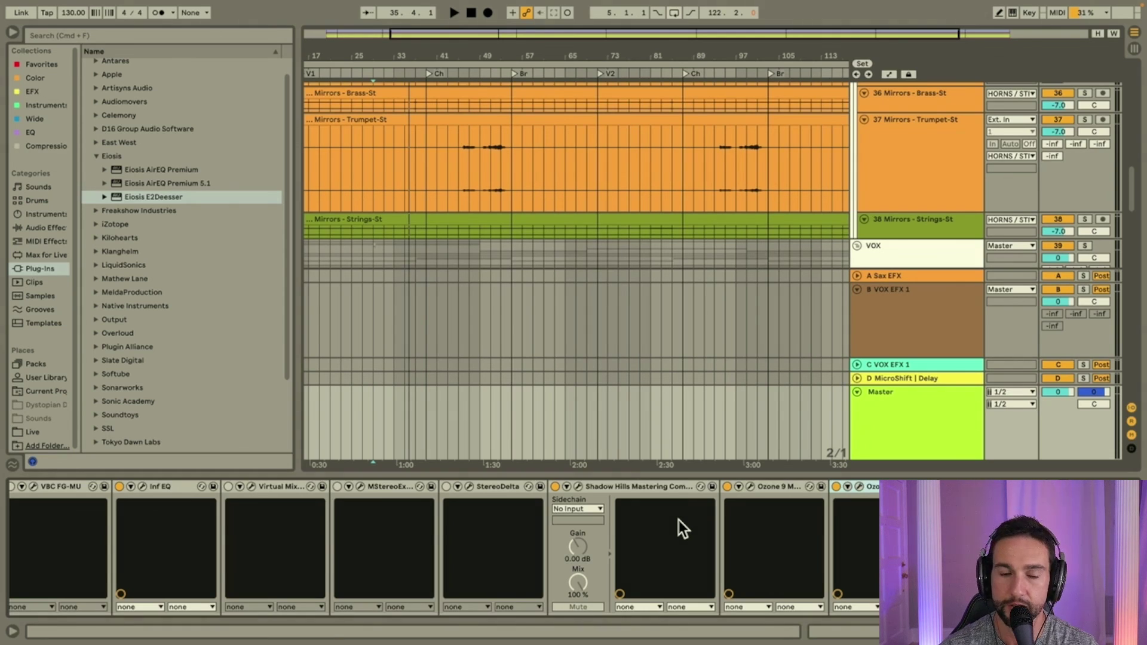
Open both Ozone 9 Maximizer plug-ins on the Master and arrange their windows side by side for comparison.
{"action": "left_click", "coordinate": [859, 486]}
{"action": "left_click", "coordinate": [751, 486]}
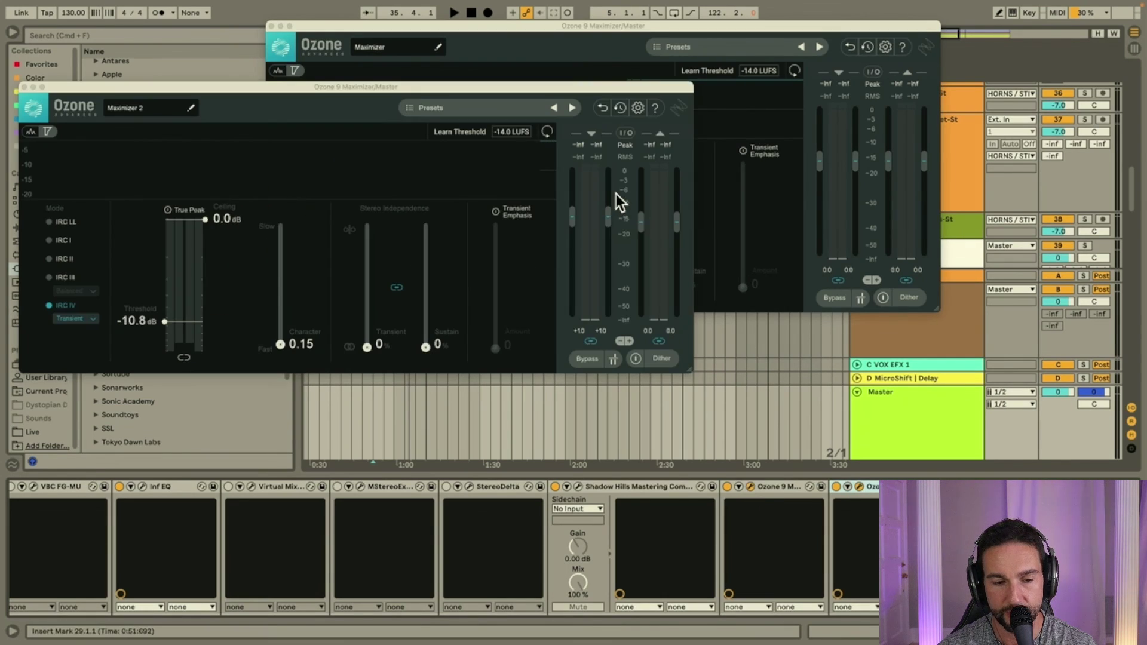
{"action": "left_click_drag", "start_coordinate": [518, 28], "coordinate": [864, 25]}
{"action": "left_click_drag", "start_coordinate": [555, 84], "coordinate": [545, 50]}
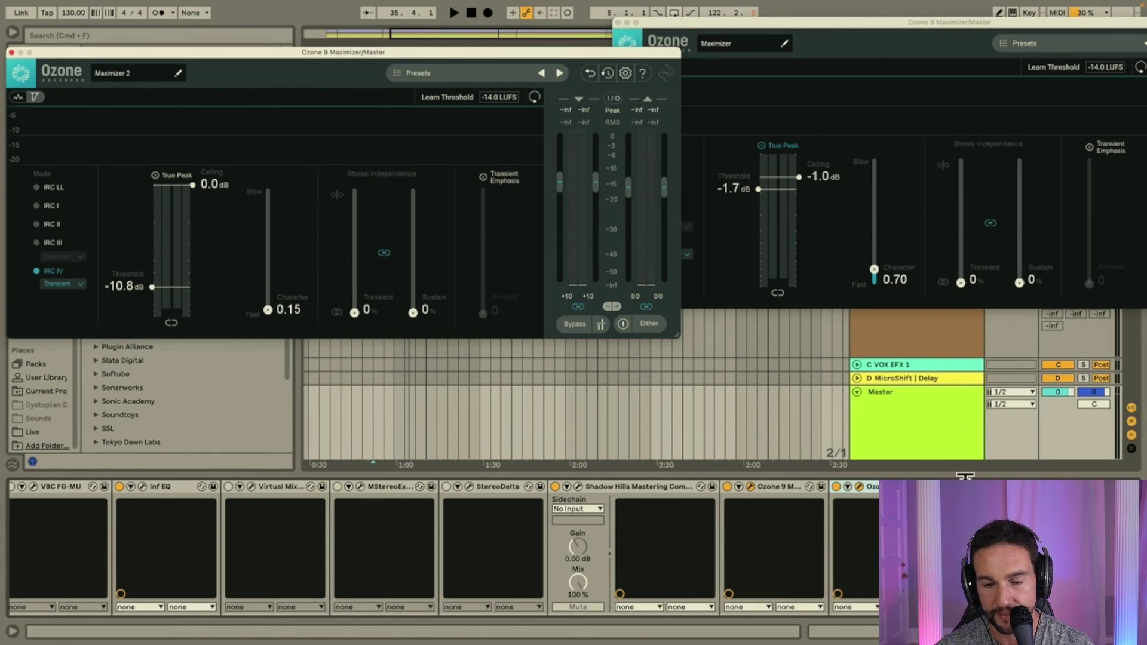
Open the Shadow Hills Mastering Compressor on the Master and watch its meters while playing the mix from bar 29.
{"action": "left_click", "coordinate": [595, 487]}
{"action": "left_click", "coordinate": [577, 487]}
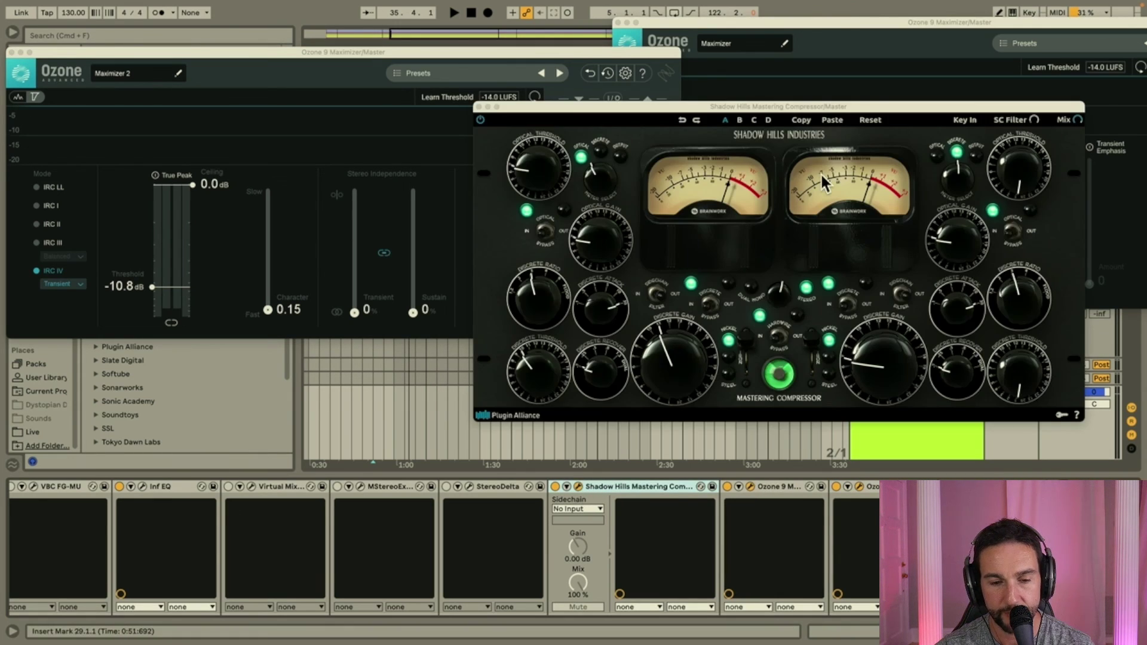
{"action": "key", "text": "space"}
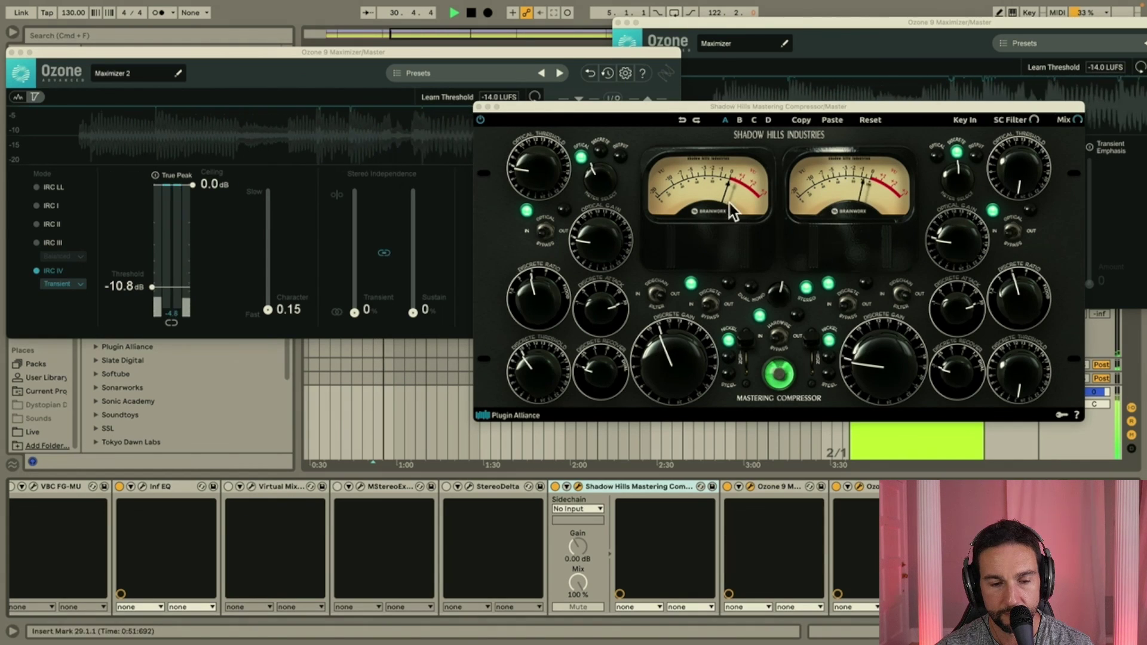
{"action": "left_click_drag", "start_coordinate": [560, 137], "coordinate": [548, 157]}
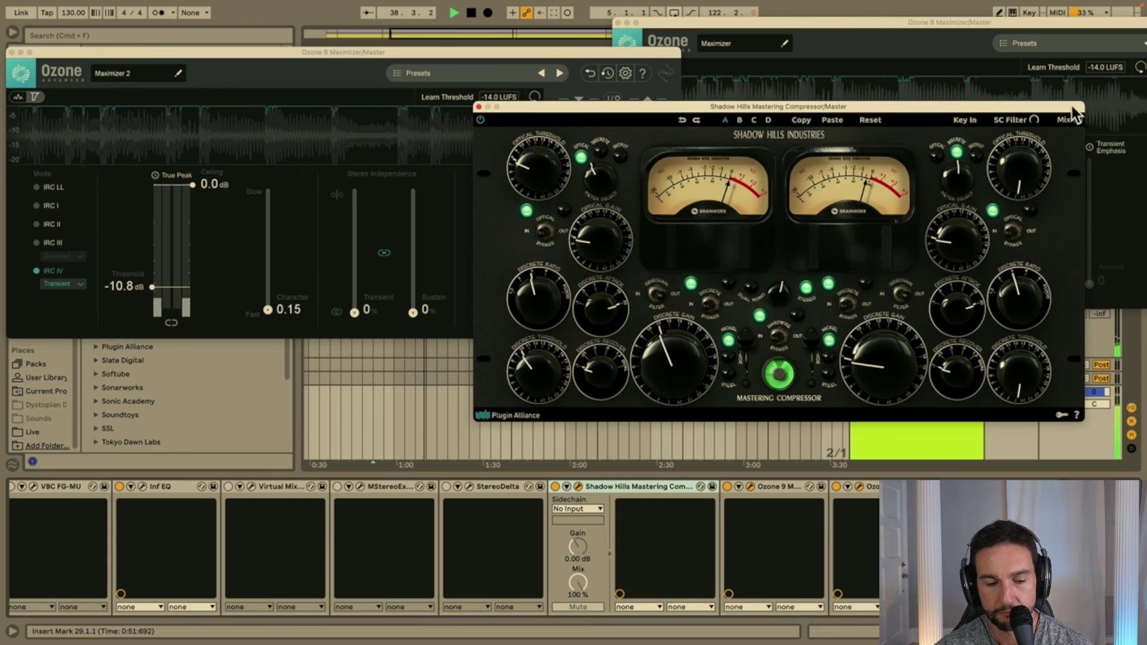
{"action": "key", "text": "space"}
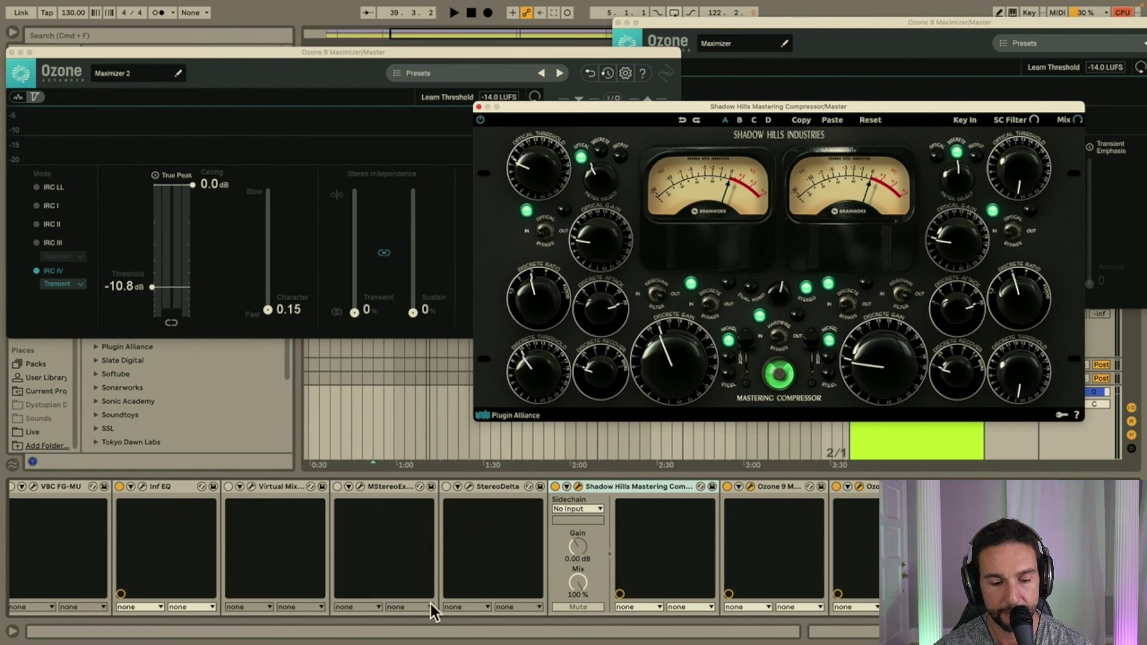
Set the Inf EQ band on the Master to 801 Hz and -1.88 dB while playing the mix.
{"action": "scroll", "coordinate": [431, 604], "scroll_direction": "left", "scroll_amount": 2}
{"action": "scroll", "coordinate": [530, 543], "scroll_direction": "left", "scroll_amount": 12}
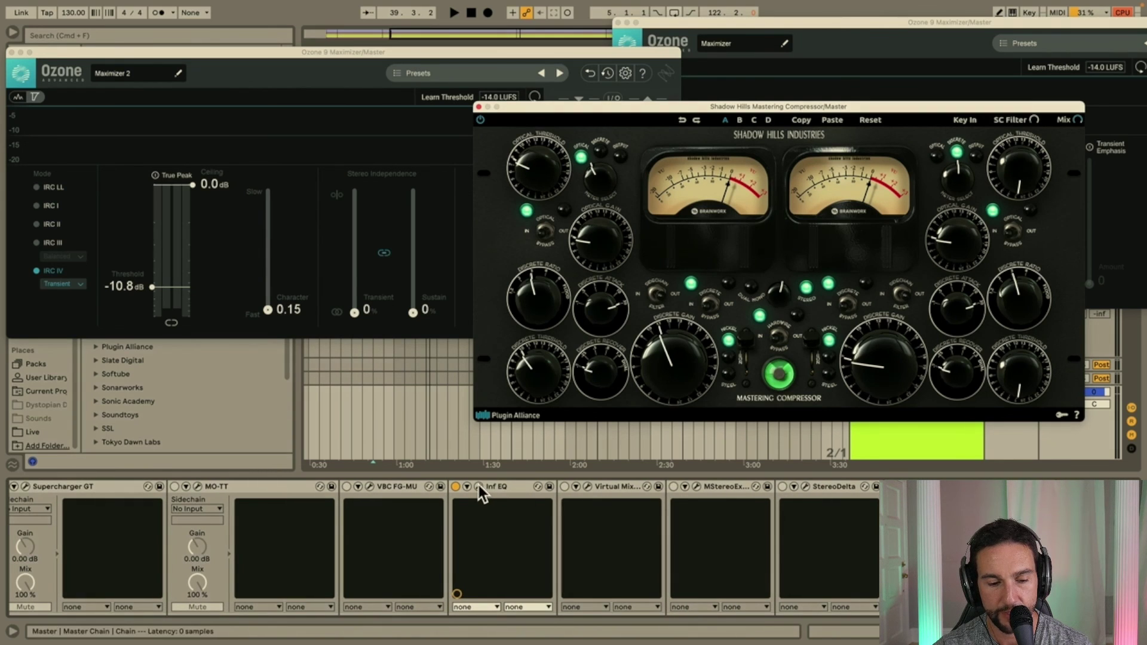
{"action": "left_click", "coordinate": [478, 485]}
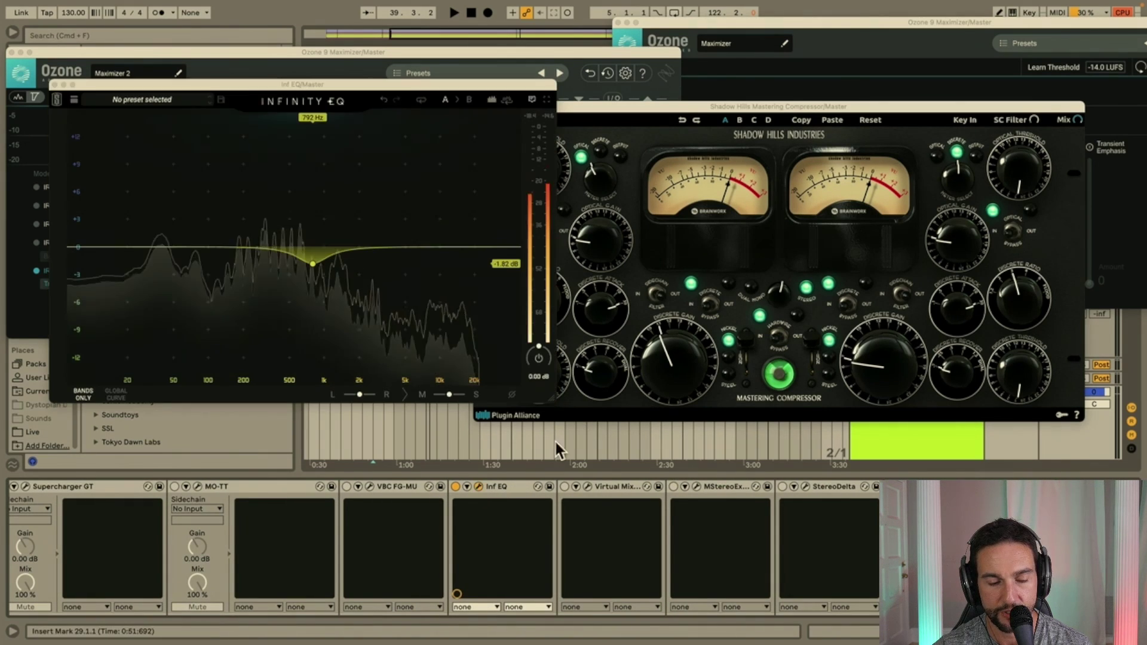
{"action": "left_click_drag", "start_coordinate": [341, 86], "coordinate": [582, 125]}
{"action": "mouse_move", "coordinate": [557, 307]}
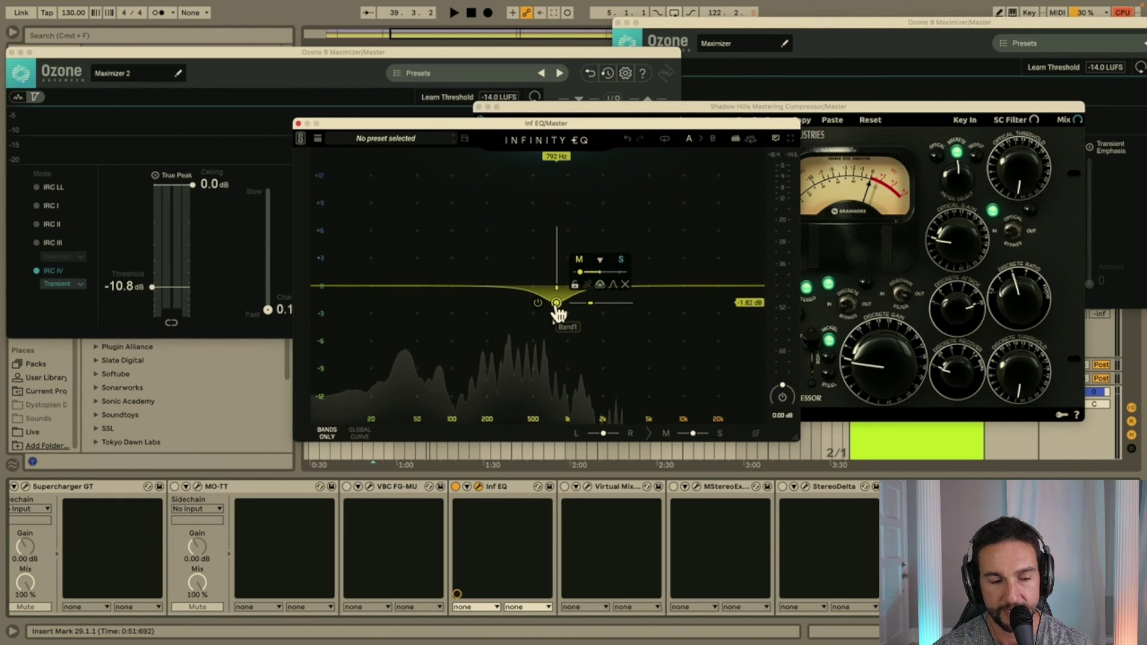
{"action": "key", "text": "space"}
{"action": "mouse_move", "coordinate": [556, 305]}
{"action": "left_mouse_down"}
{"action": "mouse_move", "coordinate": [556, 277]}
{"action": "mouse_move", "coordinate": [556, 321]}
{"action": "mouse_move", "coordinate": [557, 303]}
{"action": "left_mouse_up"}
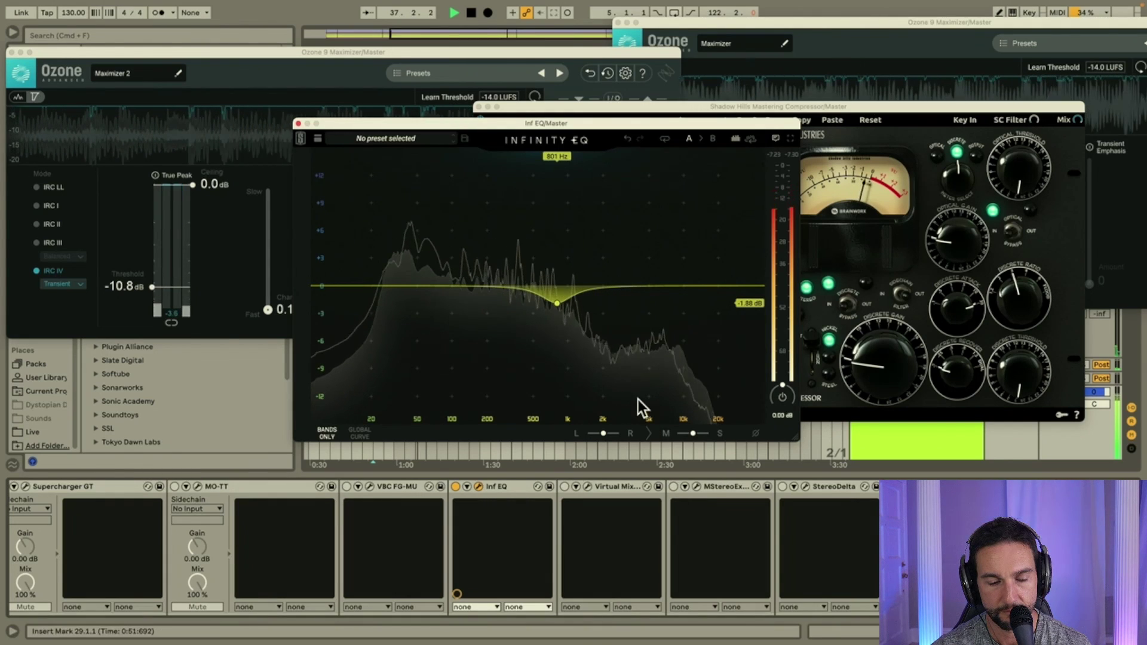
{"action": "mouse_move", "coordinate": [558, 304]}
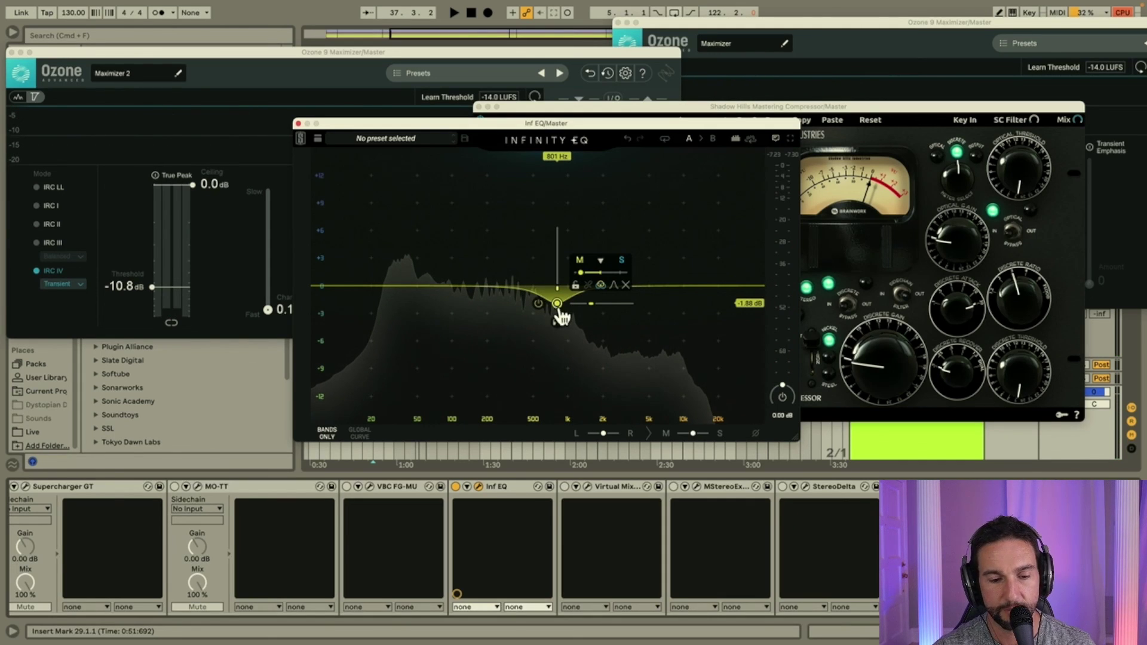
Close the Inf EQ, Shadow Hills Mastering Compressor and both Ozone 9 Maximizer windows.
{"action": "left_click", "coordinate": [298, 124]}
{"action": "left_click", "coordinate": [478, 107]}
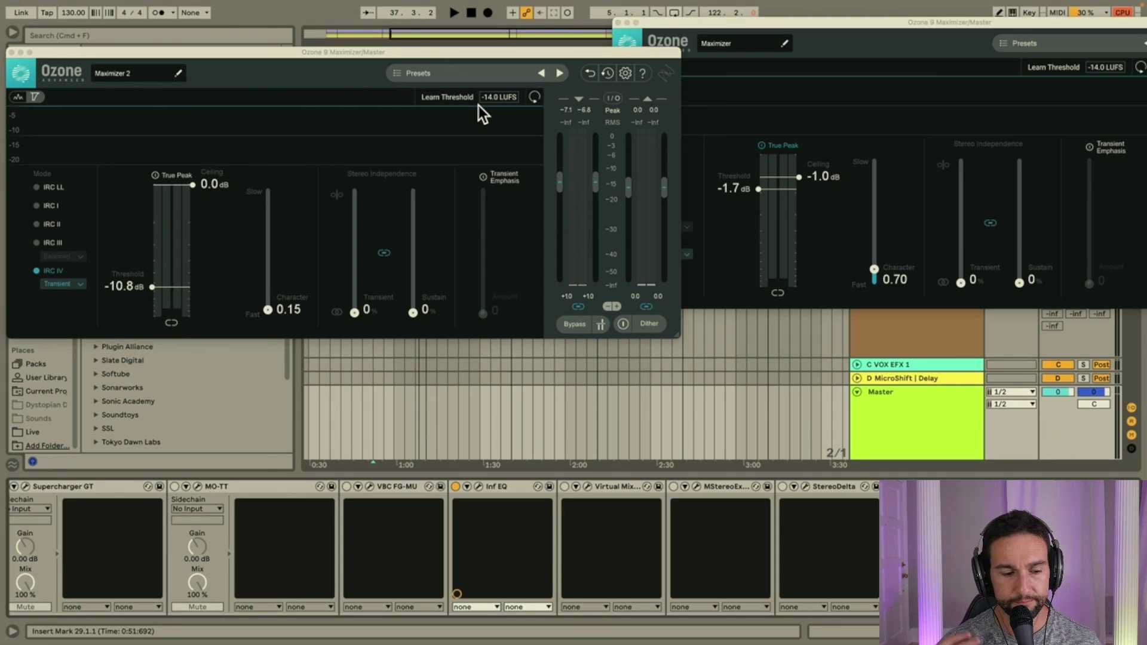
{"action": "left_click", "coordinate": [11, 52]}
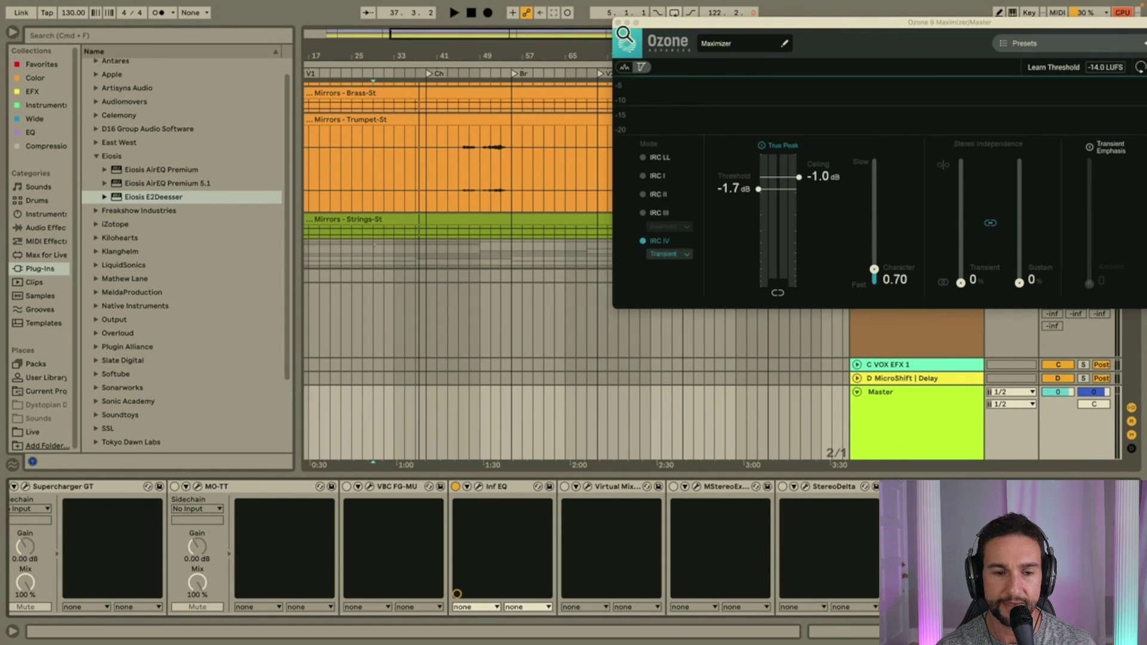
{"action": "left_click", "coordinate": [618, 22]}
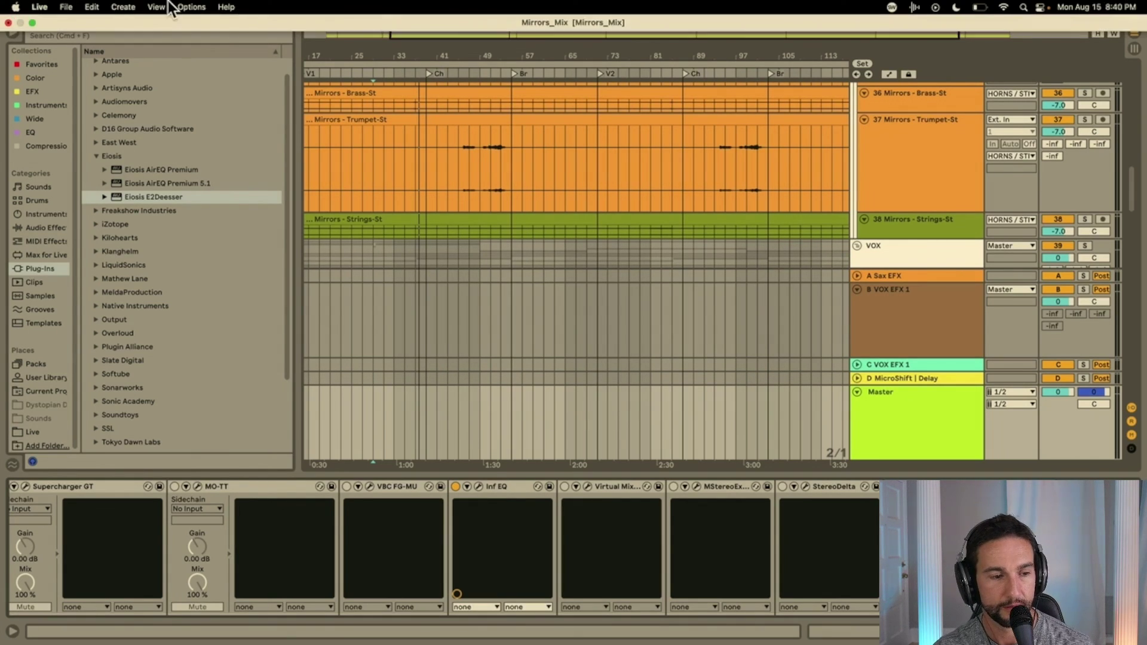
Hide the browser, show the whole song in the arrangement and look through the tracks from the reference to the verses.
{"action": "left_click", "coordinate": [12, 31]}
{"action": "scroll", "coordinate": [310, 163], "scroll_direction": "left", "scroll_amount": 2}
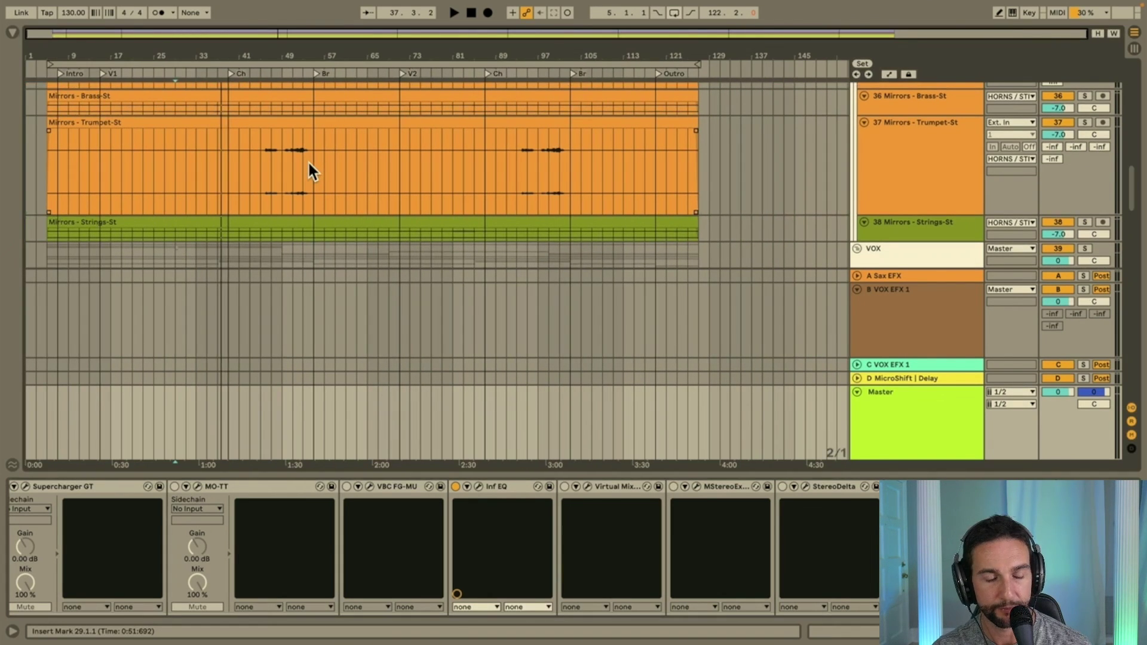
{"action": "scroll", "coordinate": [309, 164], "scroll_direction": "up", "scroll_amount": 15}
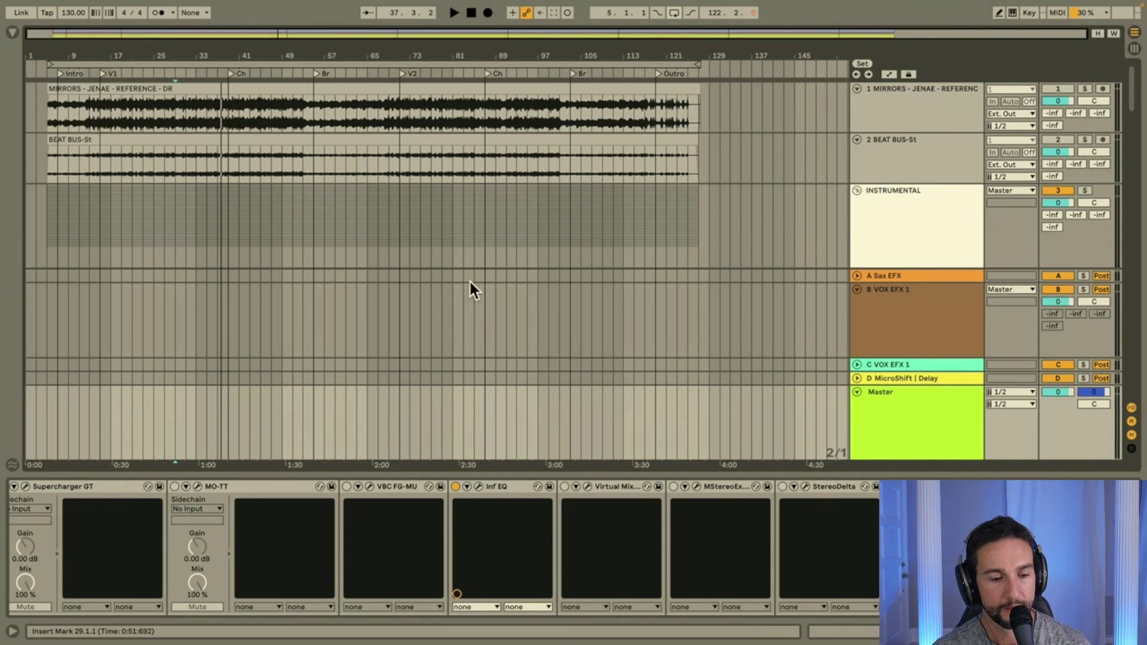
{"action": "scroll", "coordinate": [469, 279], "scroll_direction": "down", "scroll_amount": 10}
{"action": "scroll", "coordinate": [469, 278], "scroll_direction": "down", "scroll_amount": 8}
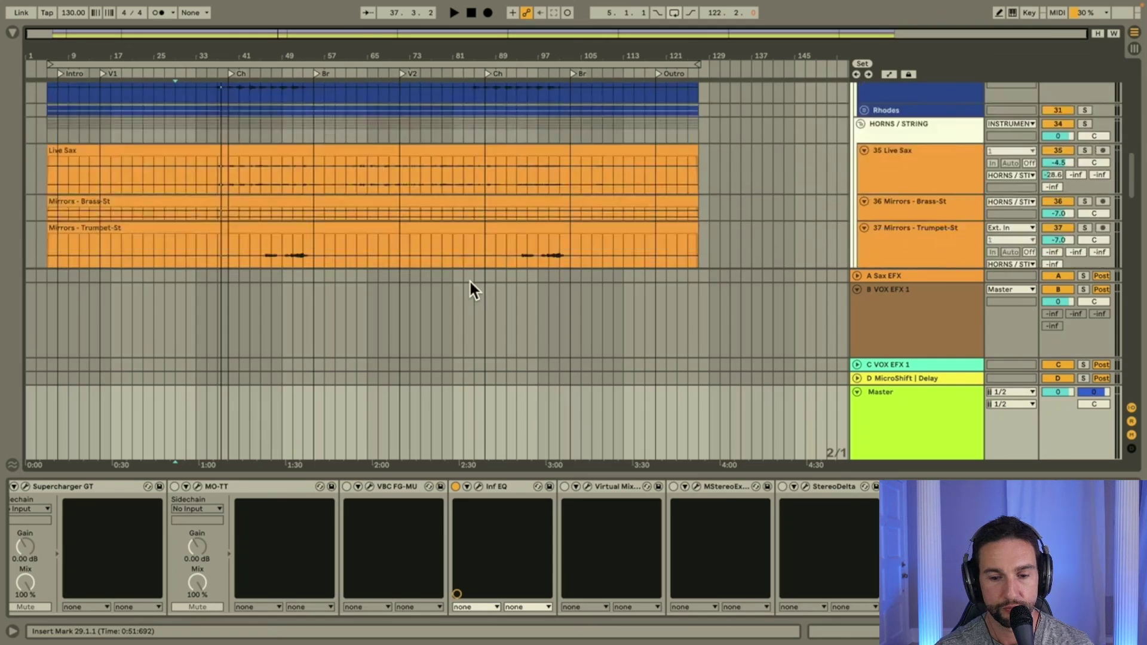
Check the Virtual Mix Rack plug-in on the B VOX EFX 1 return track and close its window.
{"action": "left_click", "coordinate": [901, 326]}
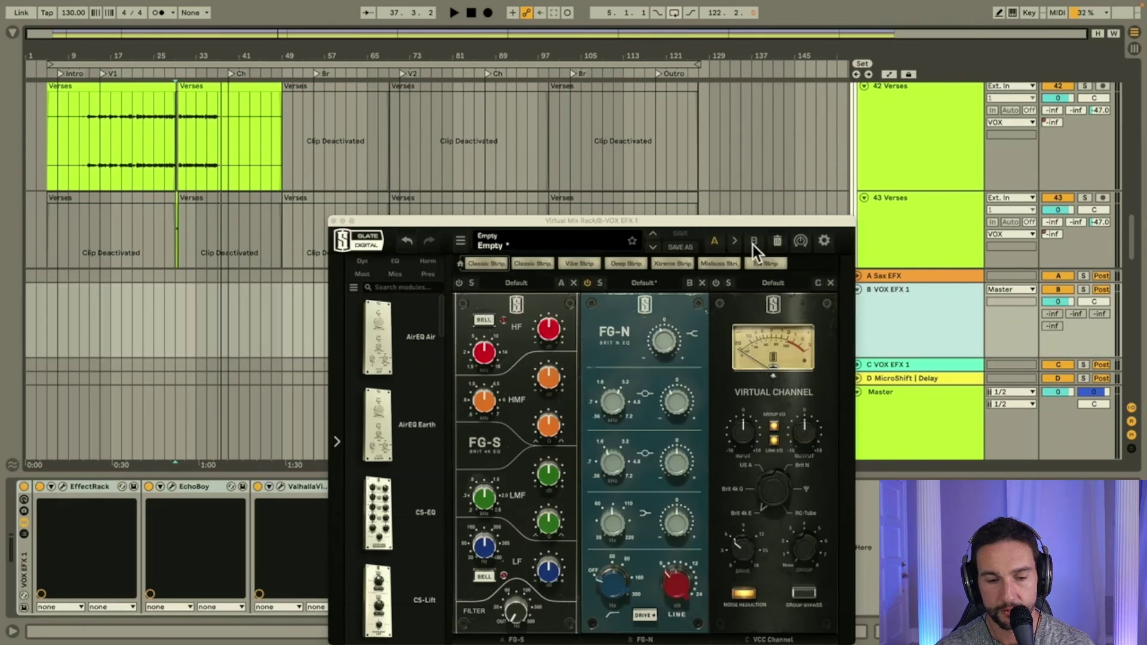
{"action": "left_click_drag", "start_coordinate": [690, 220], "coordinate": [603, 146]}
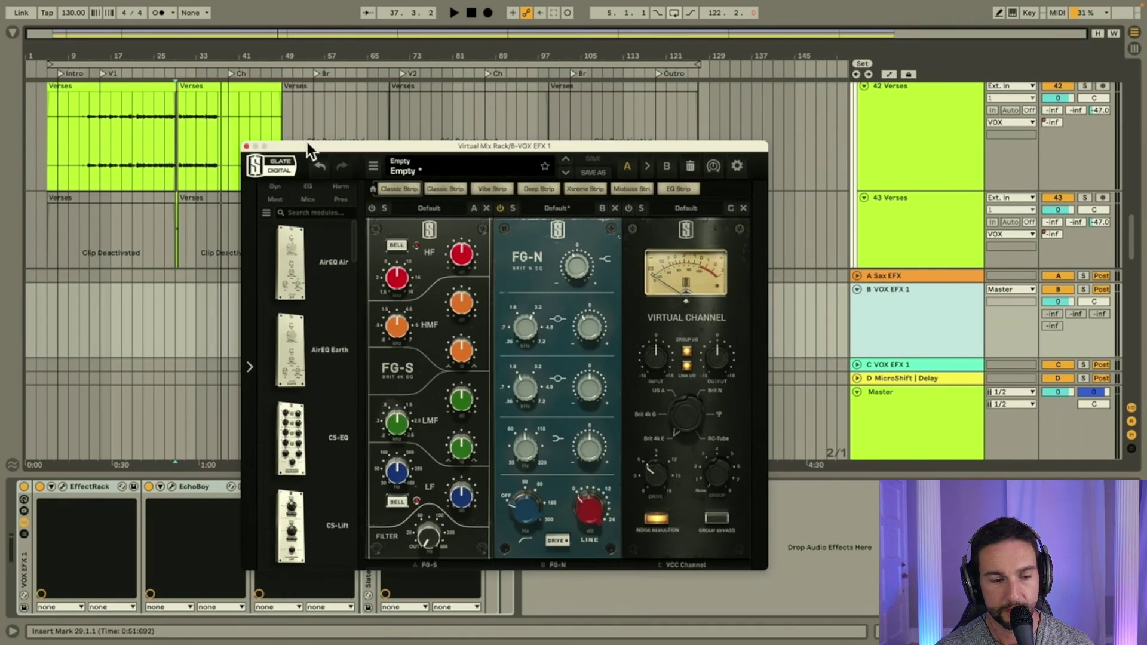
{"action": "left_click", "coordinate": [250, 146]}
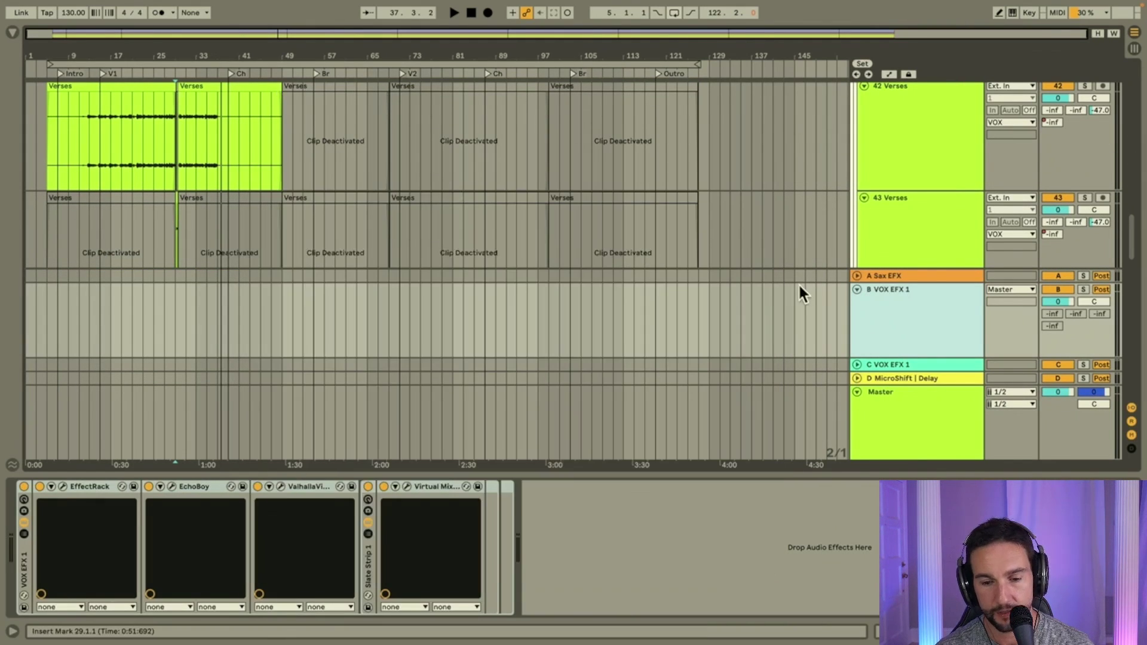
Fold the B VOX EFX 1 return track and select the Master track again.
{"action": "left_click", "coordinate": [856, 289]}
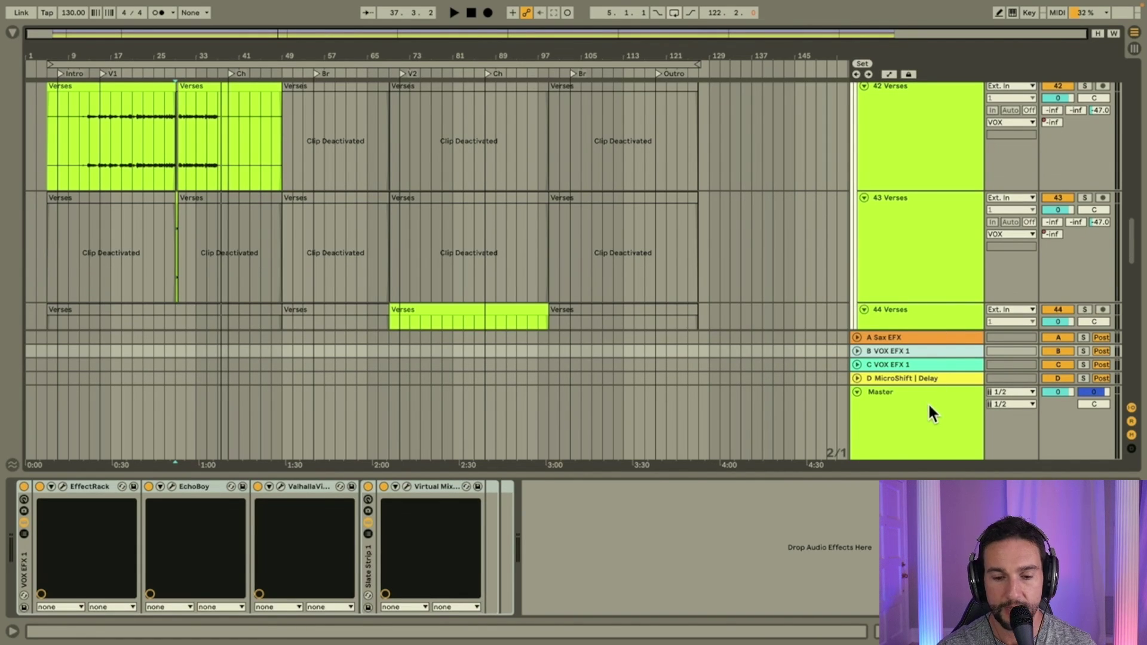
{"action": "left_click", "coordinate": [931, 422]}
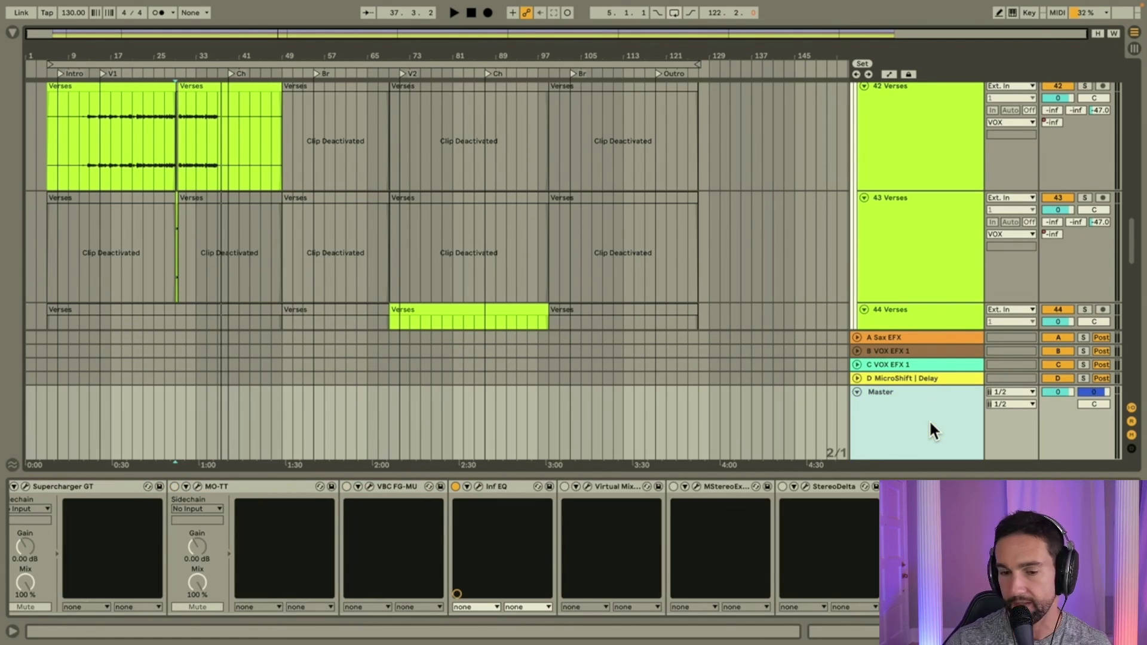